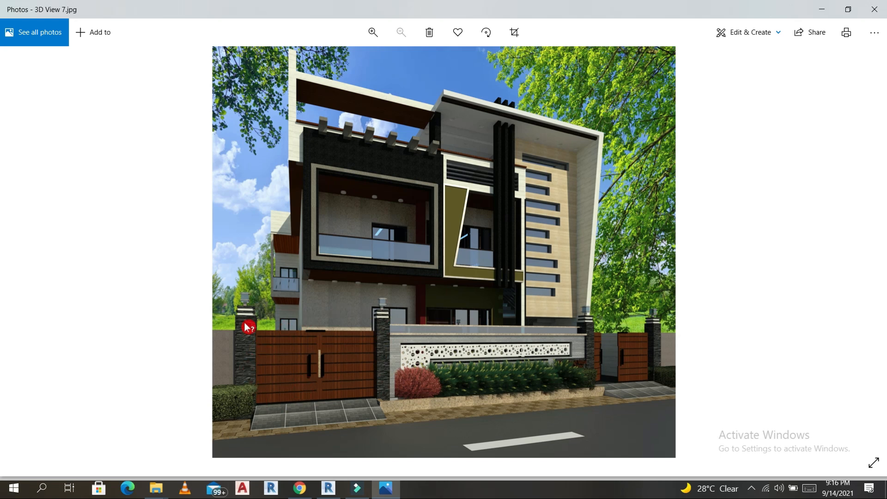
- Examine the house render up close, covering the gates, boundary wall, balconies, vertical fins and slotted side wall
ctrl+scroll(250, 355, up, 3)
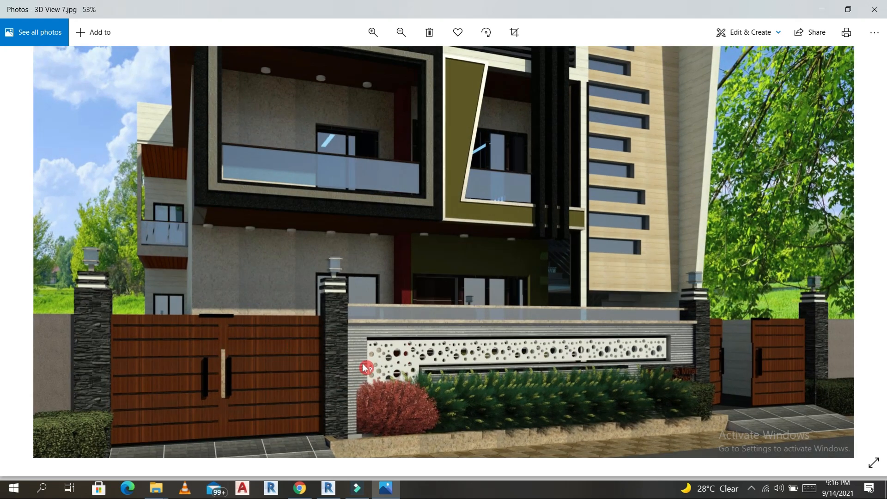
ctrl+scroll(374, 356, down, 2)
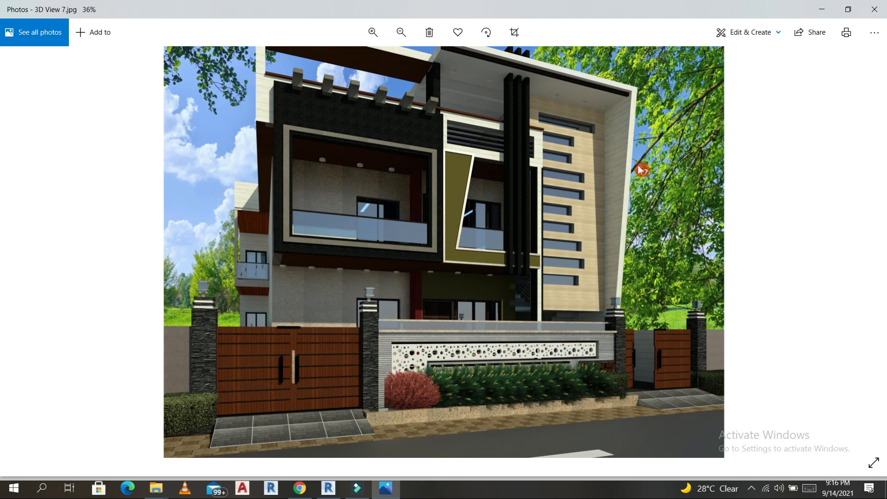
ctrl+scroll(597, 136, up, 2)
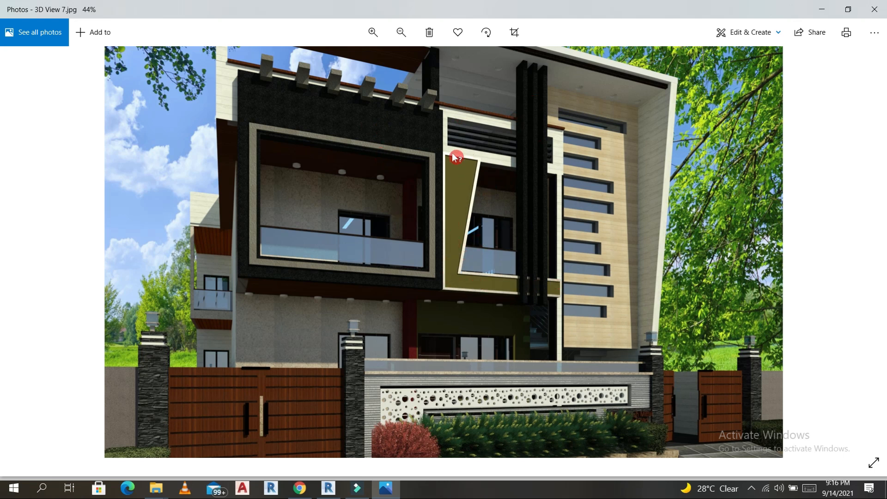
ctrl+scroll(483, 311, down, 2)
ctrl+scroll(483, 312, down, 1)
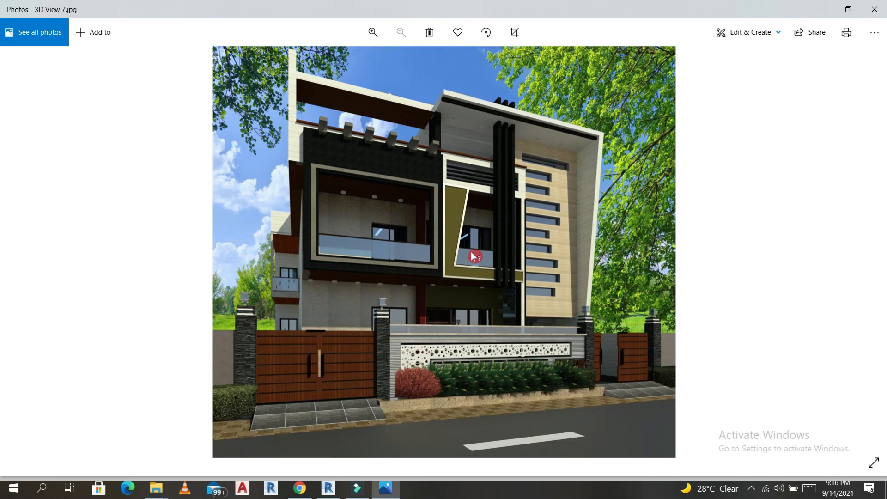
ctrl+scroll(371, 225, up, 3)
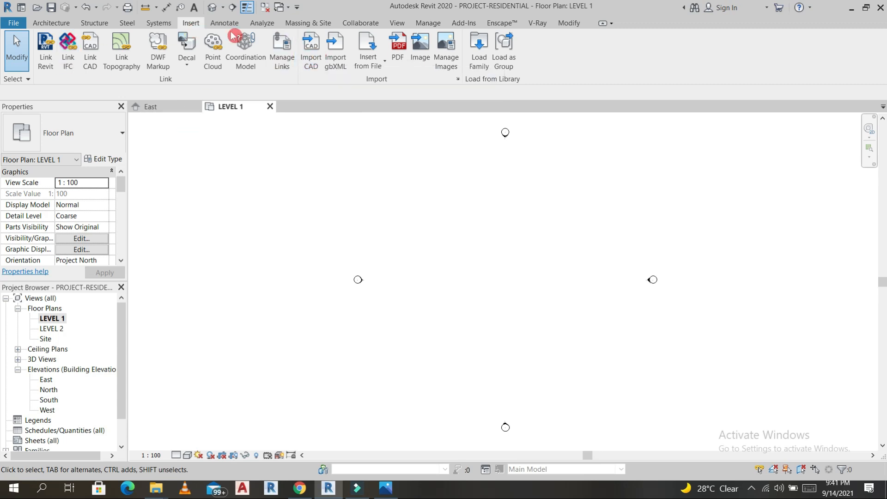
- Import the CAD drawing "cad file - 3D View - {3D}.dwg" from the Desktop into the LEVEL 1 floor plan
click(322, 57)
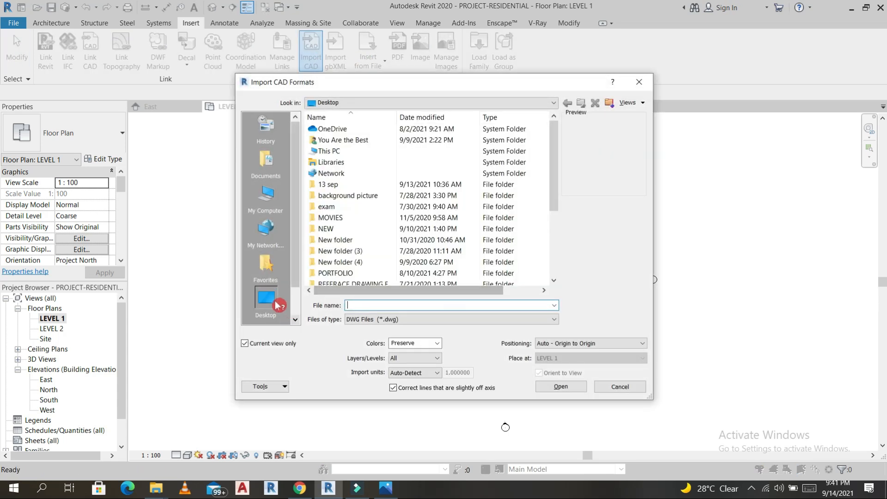
scroll(360, 231, down, 3)
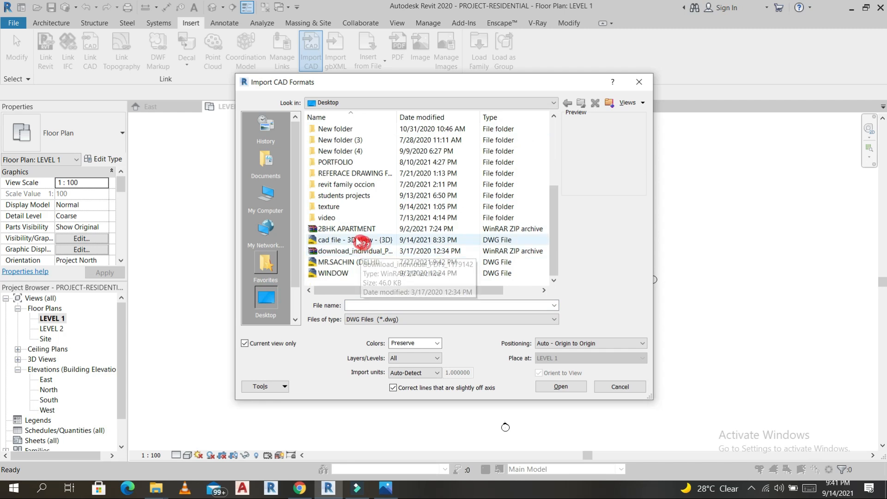
click(340, 240)
click(572, 391)
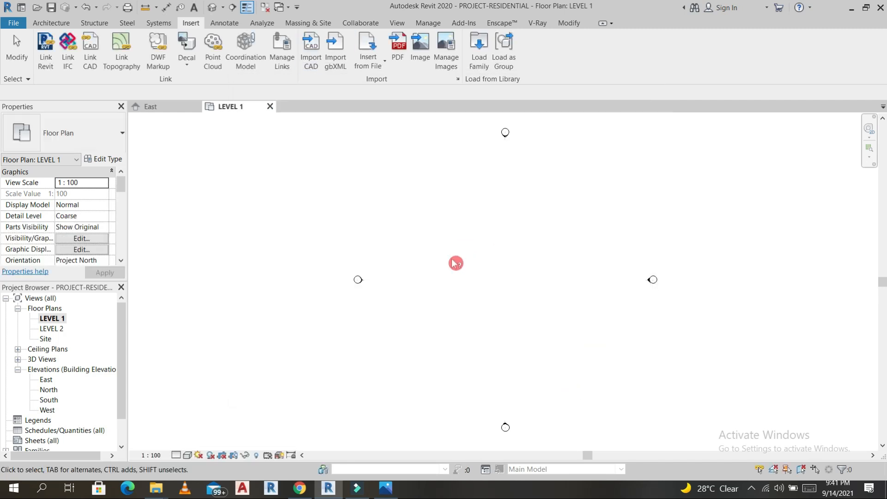
- Move the imported CAD plan down into the area between the four elevation markers
scroll(456, 263, down, 4)
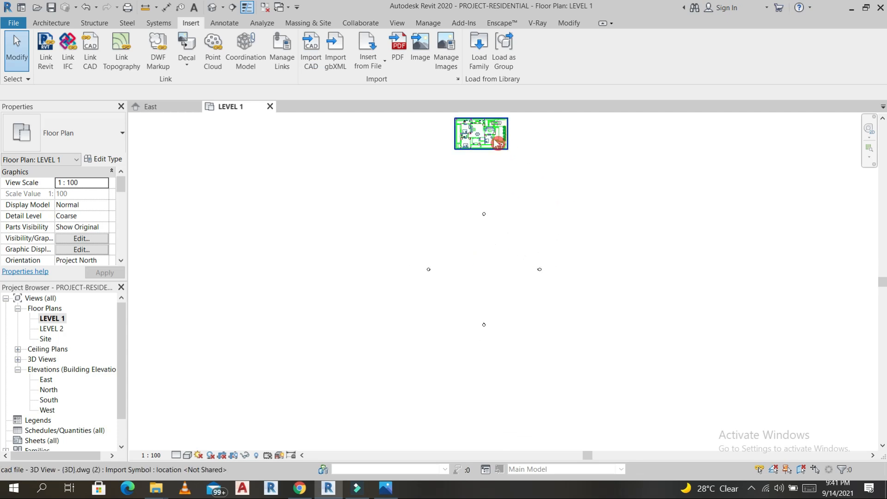
click(499, 138)
middle_drag(512, 171, 497, 192)
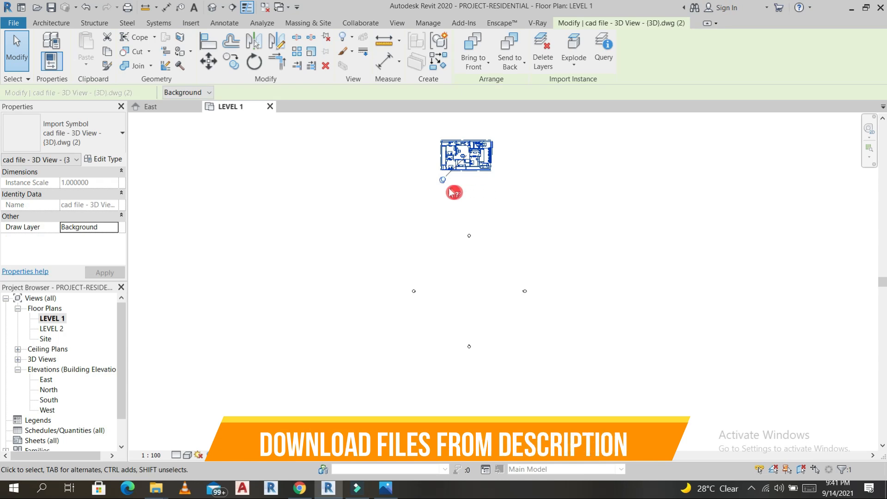
drag(444, 180, 476, 296)
key(Escape)
scroll(477, 295, up, 3)
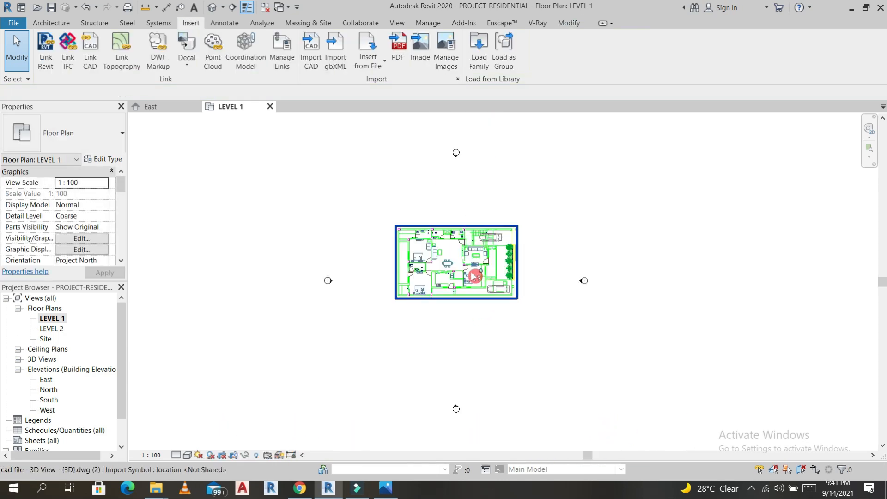
- Rotate the imported CAD plan 90 degrees about its centre so the planted front side faces down
click(498, 250)
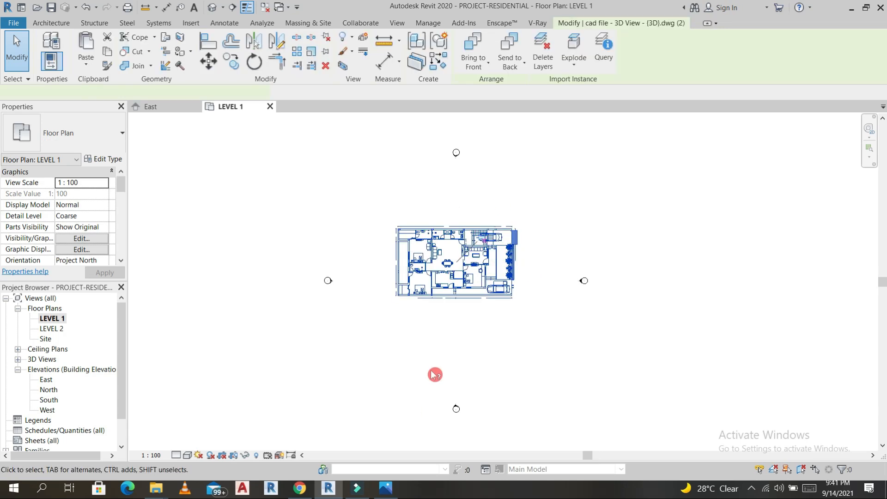
key(r)
key(o)
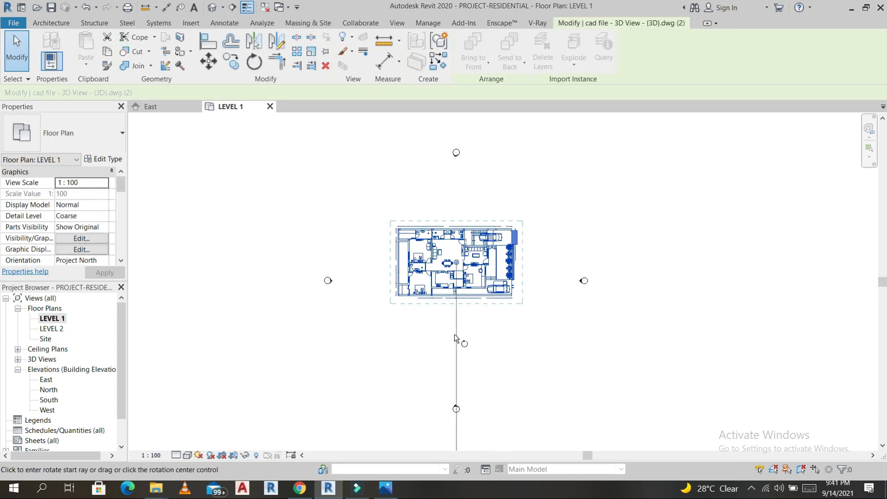
click(455, 339)
text(90)
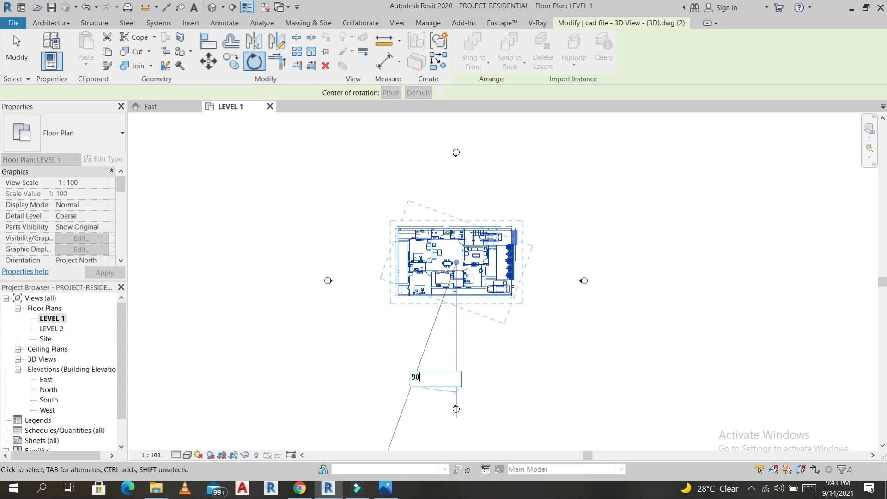
key(Return)
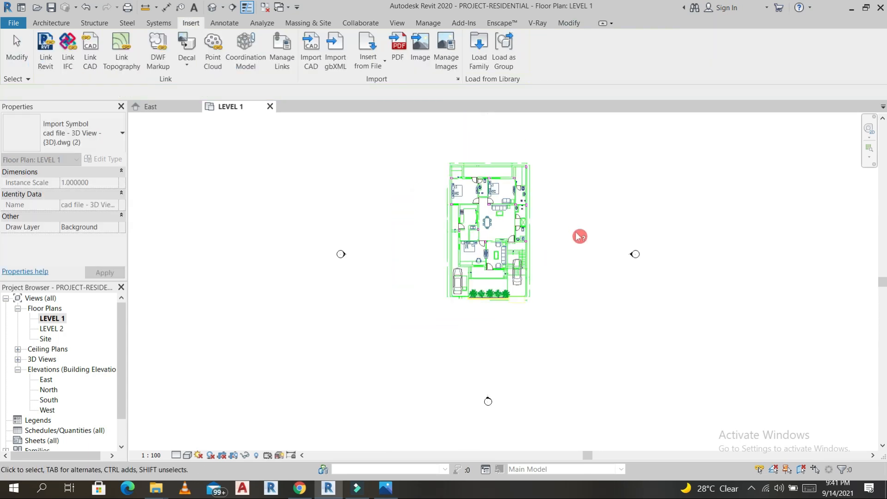
click(580, 237)
scroll(552, 220, up, 3)
scroll(568, 214, down, 3)
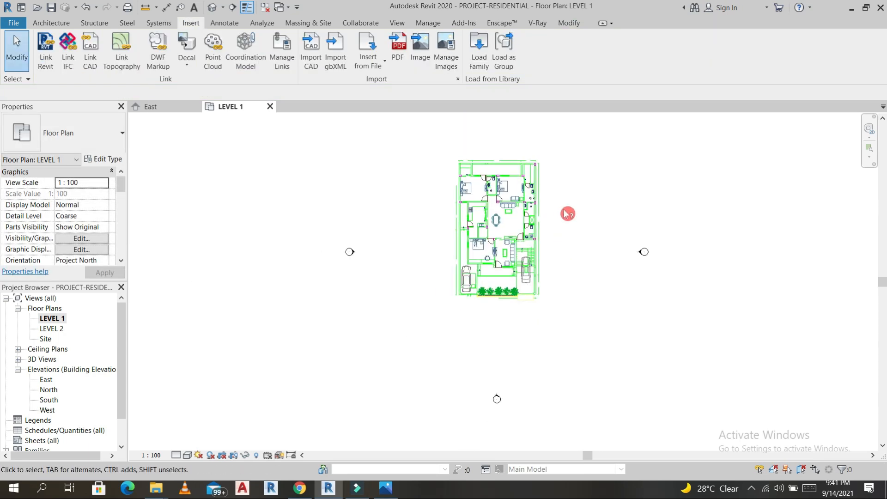
- In the East elevation, rename LEVEL 1 to GROUND LEVEL and rename its corresponding views as well
double_click(48, 381)
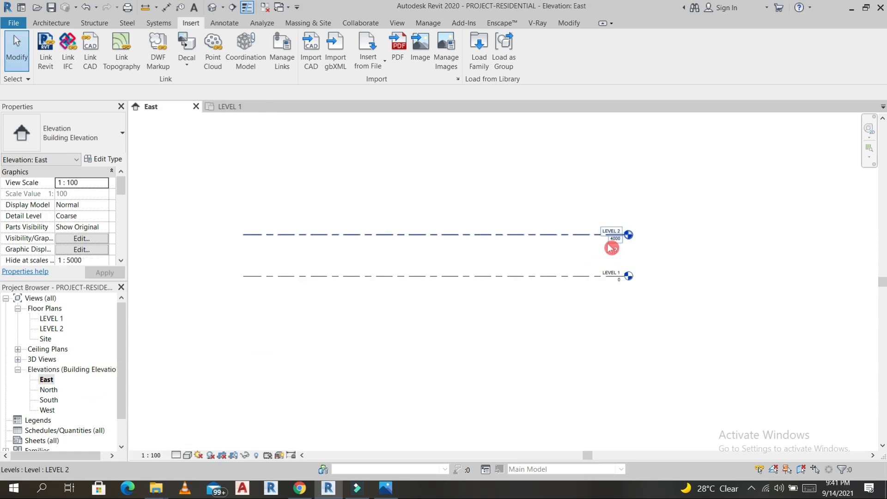
click(609, 271)
scroll(609, 272, up, 5)
double_click(608, 272)
text(G)
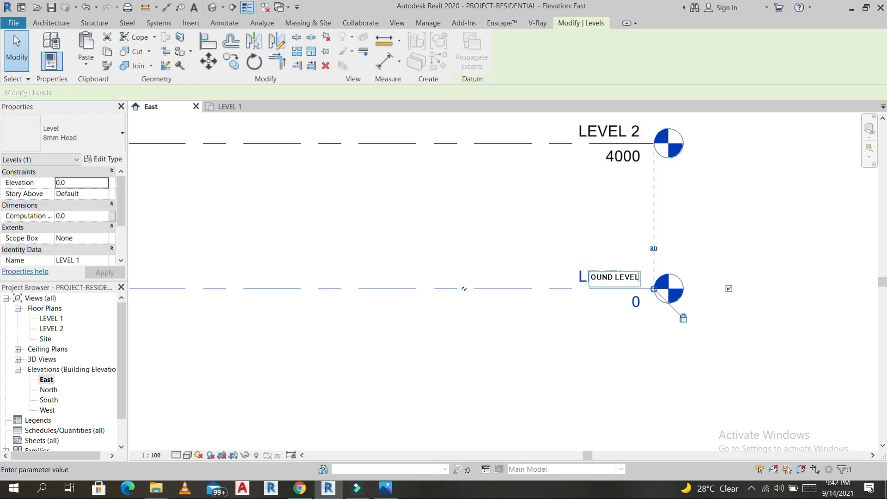
text(ROUND LEVEL)
click(606, 315)
click(490, 245)
scroll(626, 173, down, 1)
scroll(626, 174, down, 1)
- Rename LEVEL 2 to 1ST FLOOR together with its corresponding views
click(625, 169)
click(615, 145)
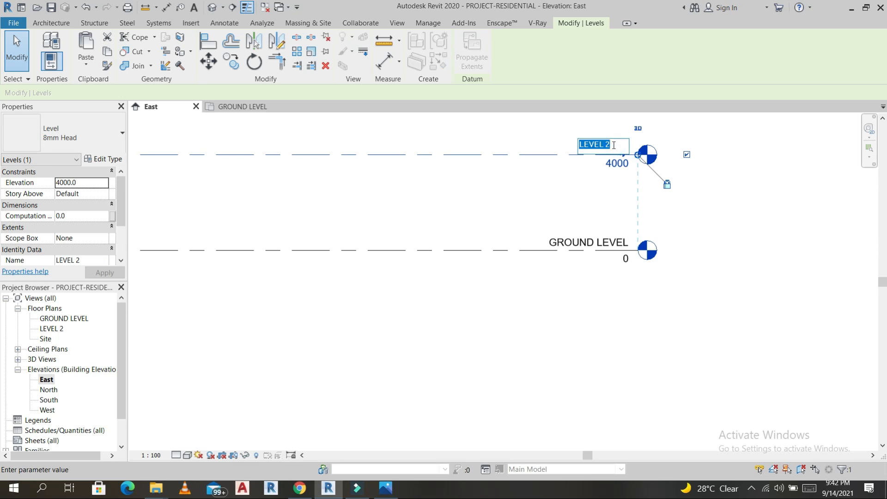
text(1ST FLOOR)
click(551, 184)
click(484, 245)
scroll(531, 203, down, 2)
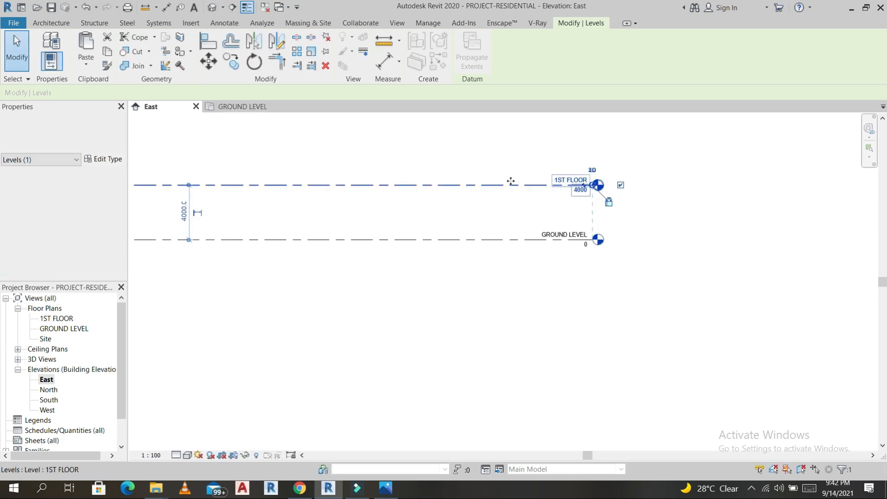
- Set the 1ST FLOOR level's elevation to 3300
click(52, 23)
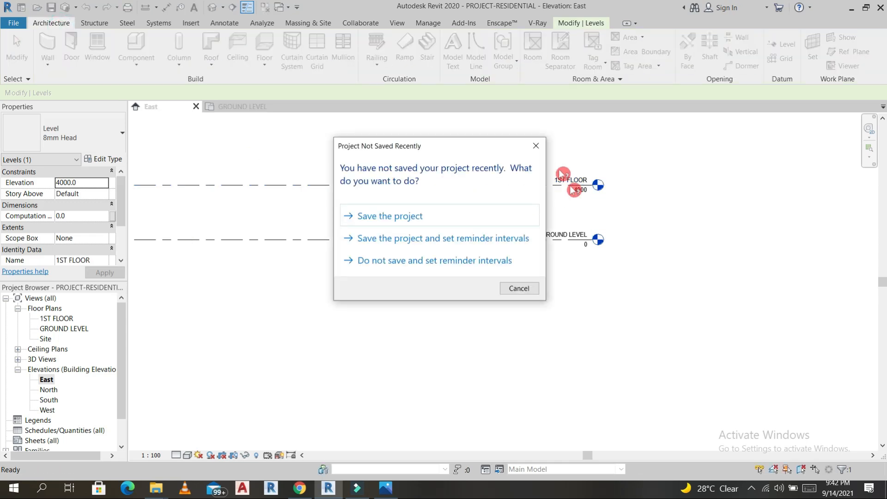
click(586, 200)
scroll(586, 199, up, 3)
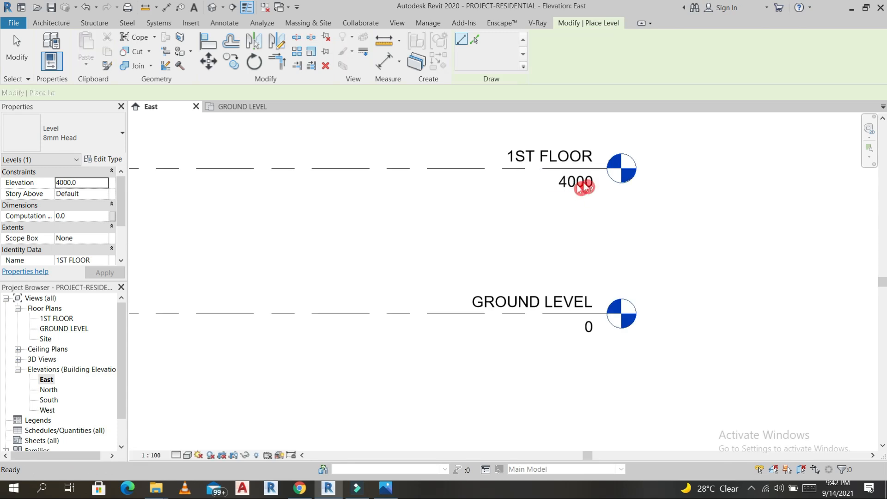
double_click(585, 180)
text(3000)
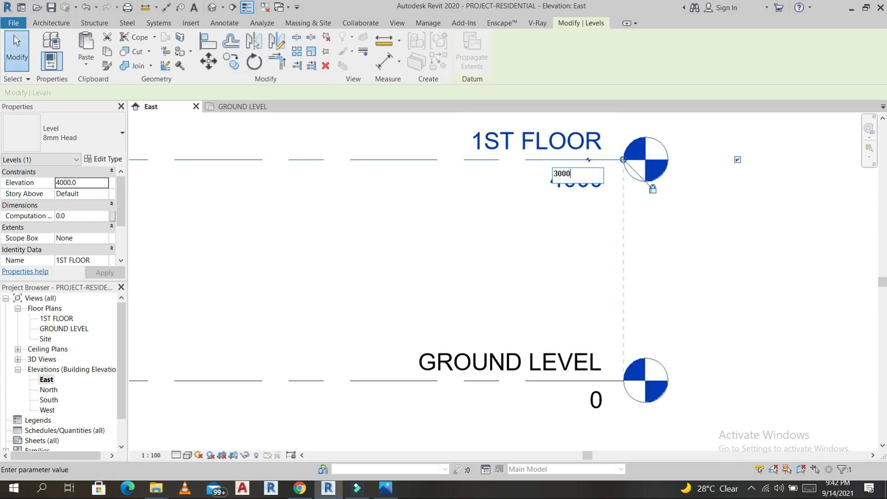
drag(581, 179, 561, 181)
key(Return)
scroll(531, 271, down, 4)
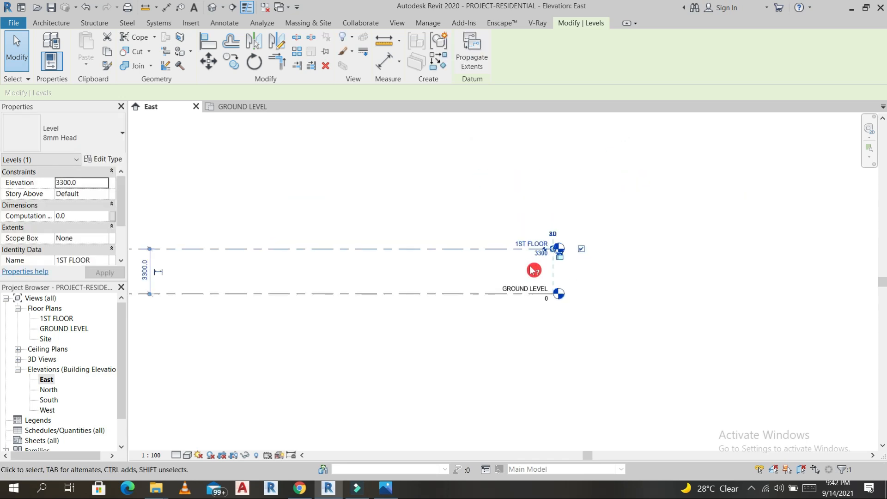
scroll(534, 271, down, 2)
click(249, 205)
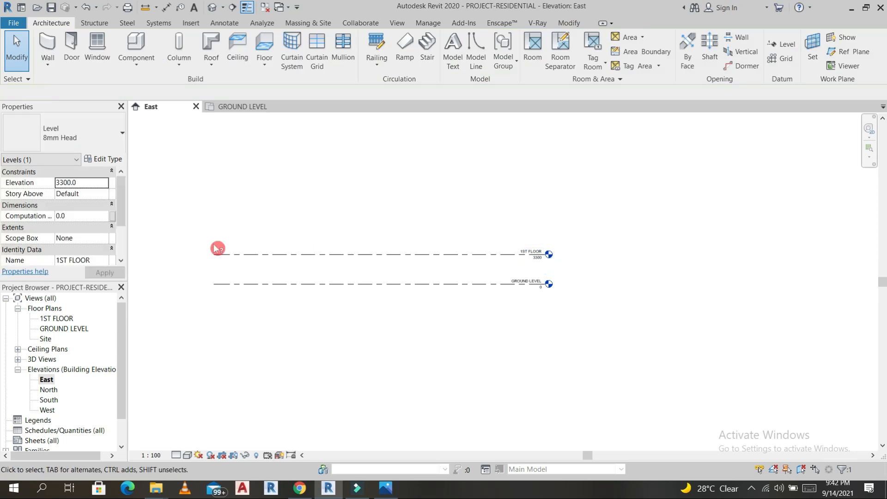
- Draw a new level line 3000 above 1ST FLOOR, spanning the width of the existing levels
key(l)
key(l)
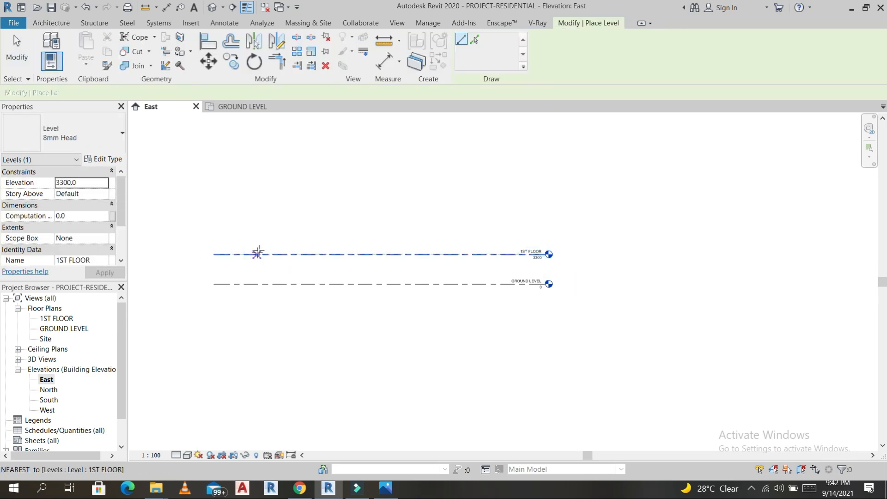
click(62, 22)
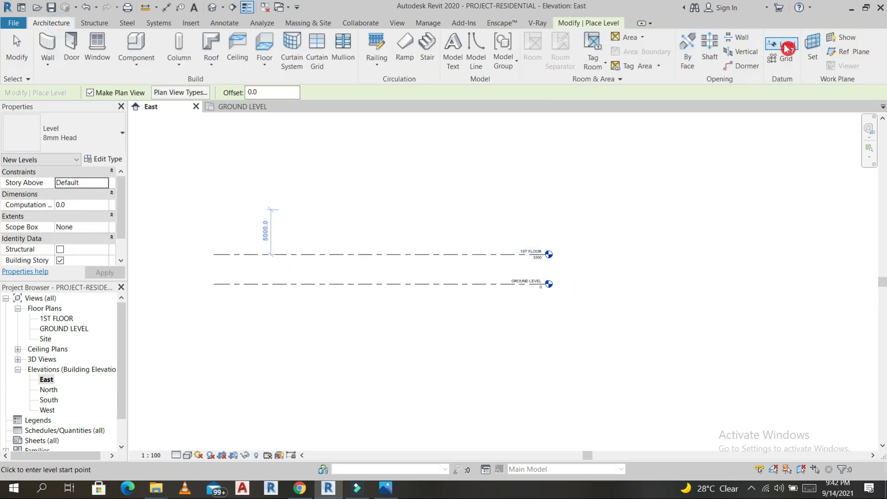
click(213, 227)
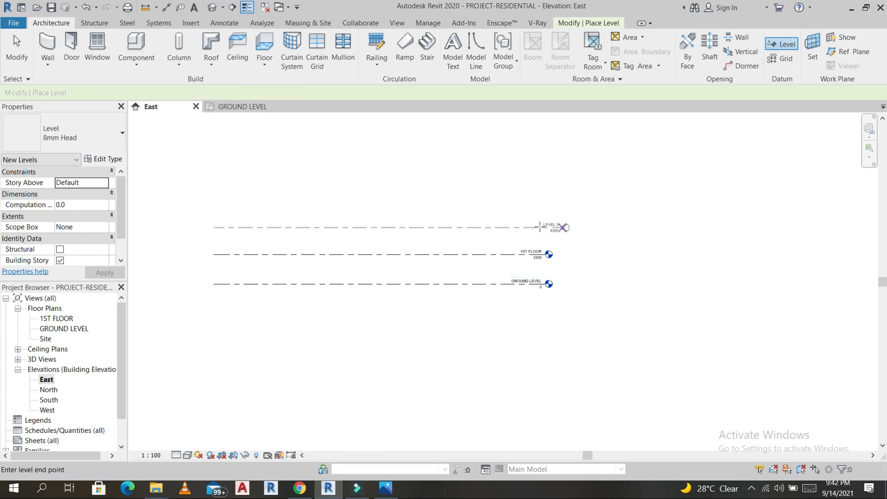
click(539, 227)
scroll(540, 231, up, 2)
scroll(541, 233, up, 3)
key(Escape)
key(Escape)
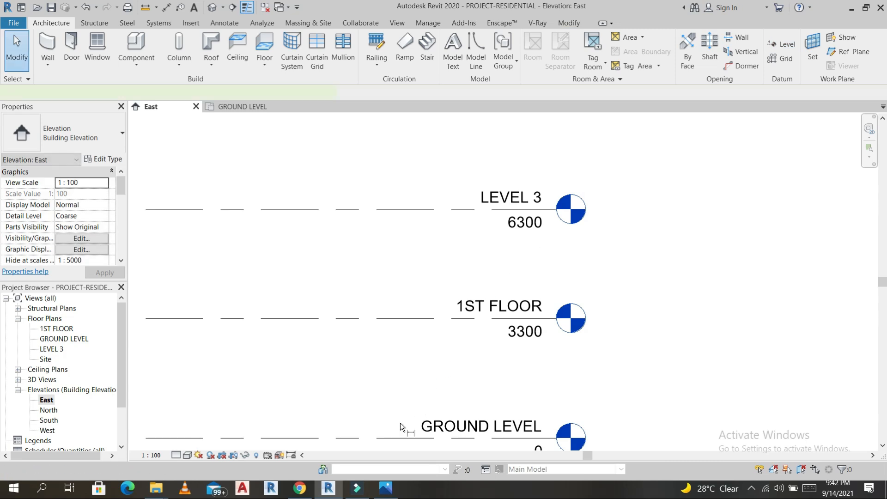
- Add a chain of aligned dimensions from GROUND LEVEL through 1ST FLOOR to LEVEL 3
key(d)
key(i)
click(405, 438)
click(413, 317)
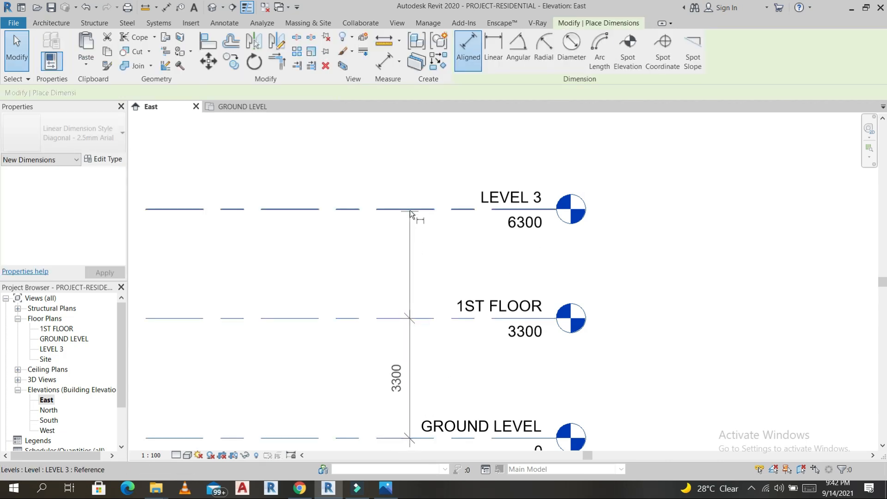
click(409, 209)
click(407, 217)
click(451, 210)
click(434, 318)
click(469, 260)
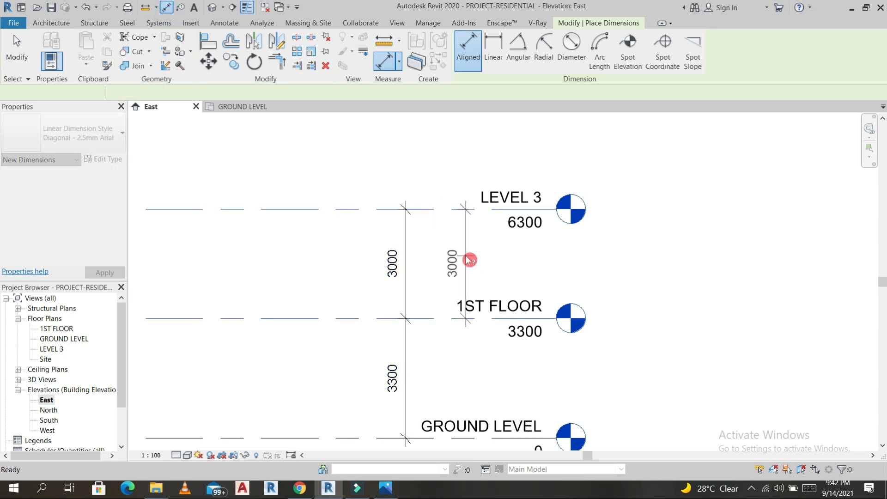
key(Escape)
key(Escape)
- Set the distance between 1ST FLOOR and LEVEL 3 to 3300
click(437, 209)
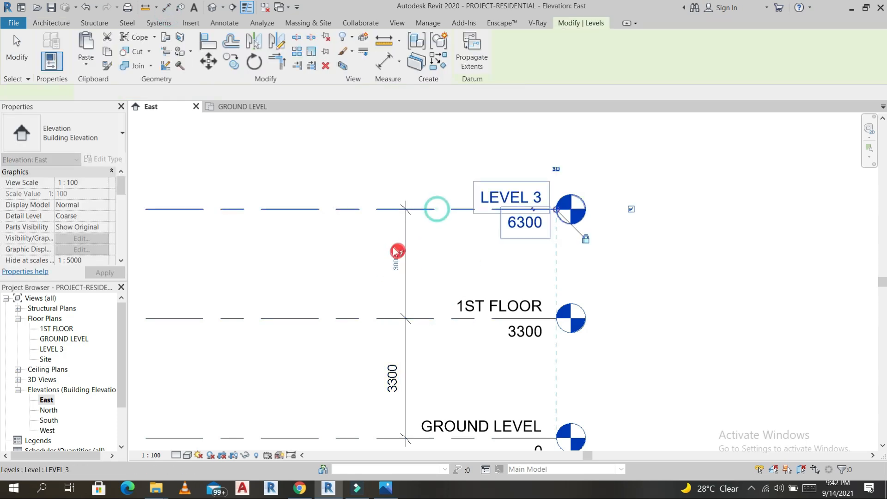
click(396, 252)
text(3300)
click(518, 223)
scroll(475, 249, down, 5)
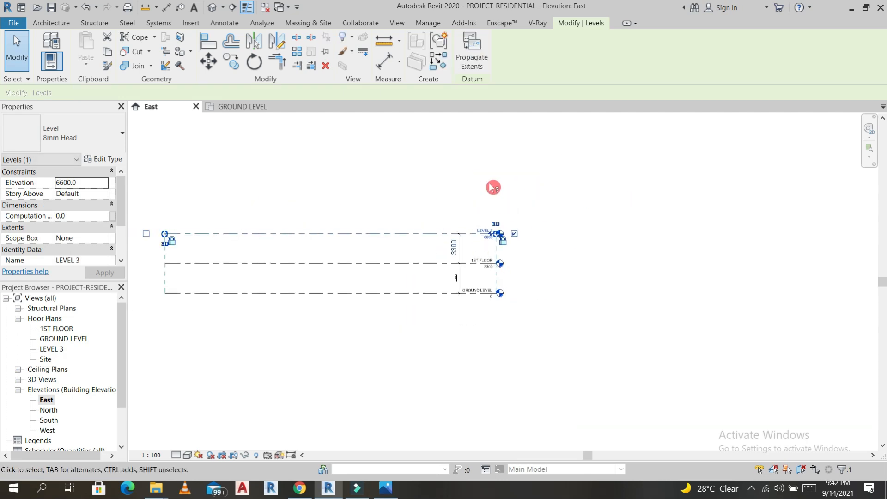
- Draw a new level line about 4000 above LEVEL 3, spanning the width of the existing levels
click(51, 22)
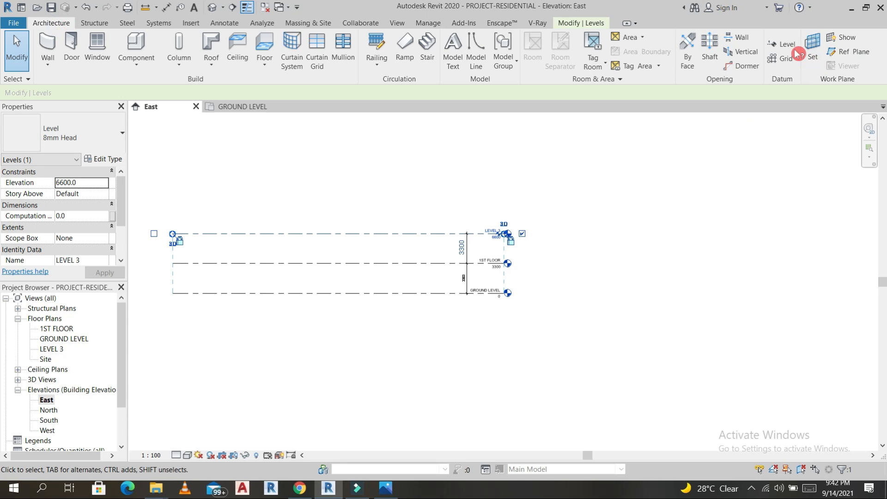
click(782, 44)
click(174, 199)
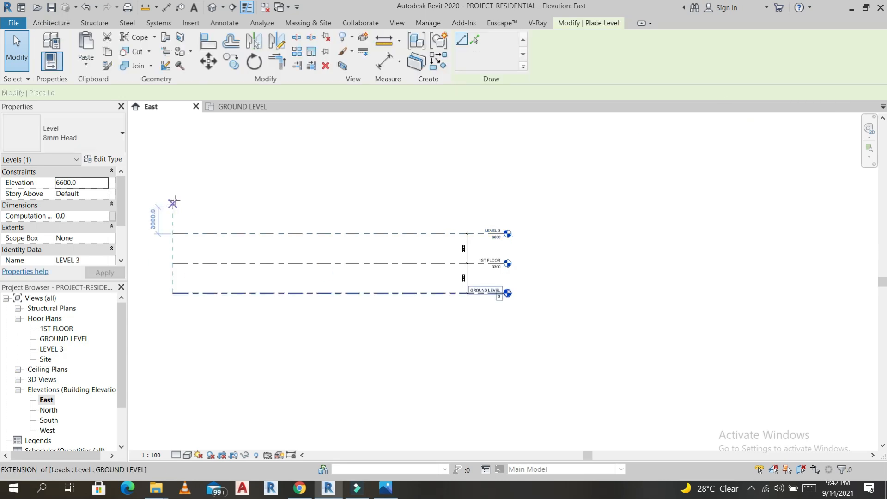
click(508, 197)
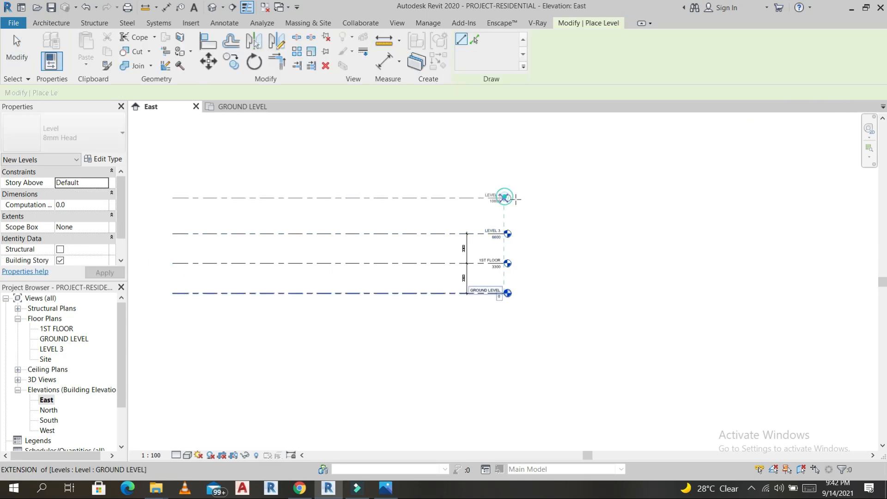
- Add an aligned dimension between LEVEL 3 and LEVEL 4, in line with the existing dimension chain
click(167, 8)
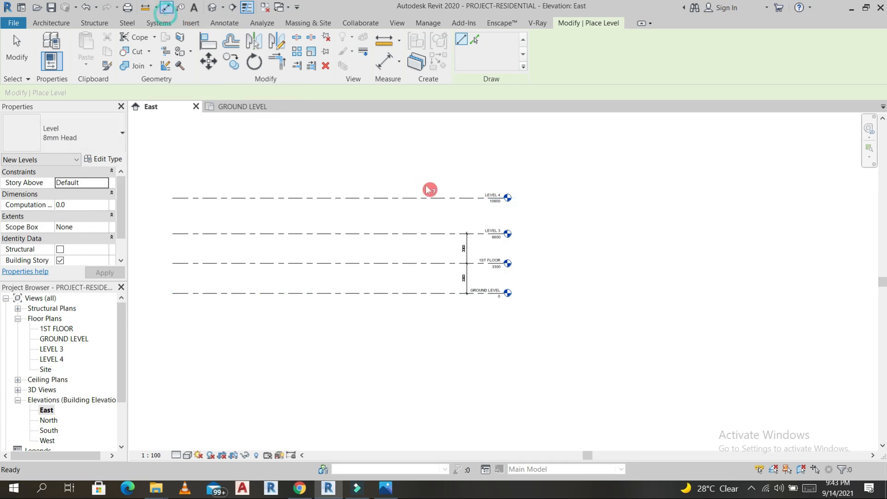
click(435, 198)
click(444, 234)
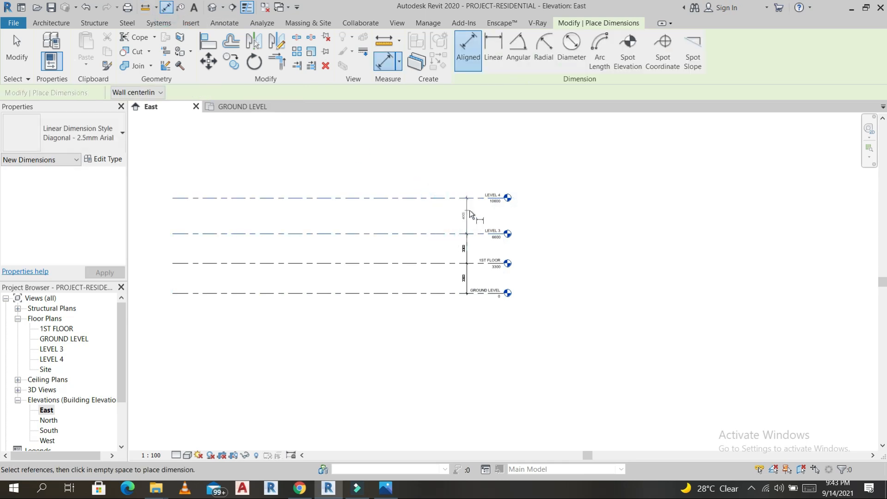
click(466, 205)
scroll(461, 201, up, 3)
key(Escape)
key(Escape)
- Set the distance between LEVEL 3 and LEVEL 4 to 3000
click(439, 198)
click(439, 197)
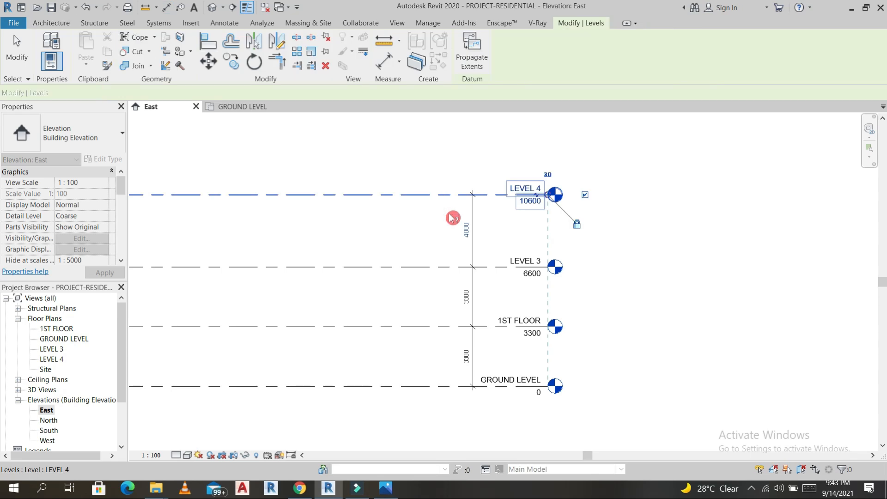
click(465, 231)
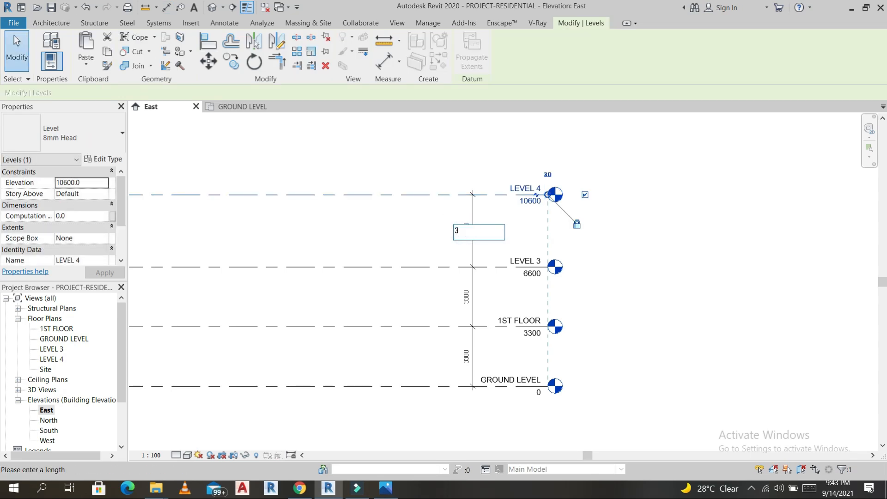
key(Return)
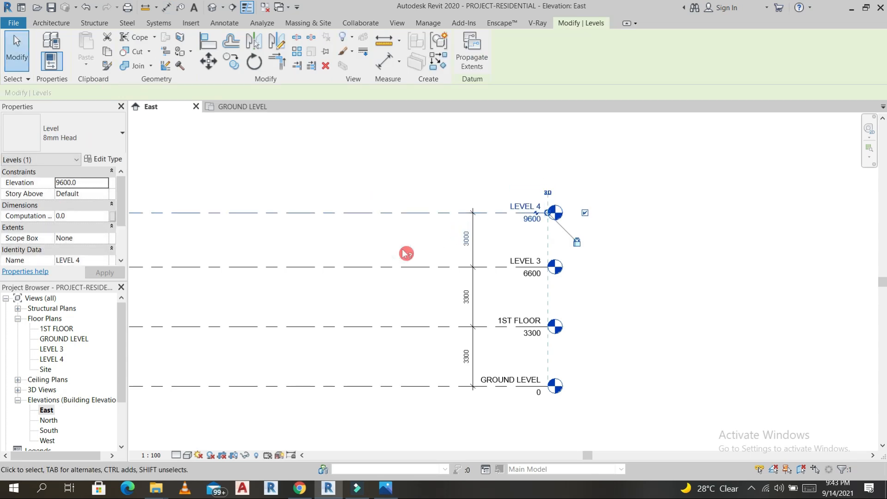
- Rename LEVEL 3 to 2ND FLOOR, including its corresponding views
scroll(499, 241, down, 2)
scroll(507, 260, up, 4)
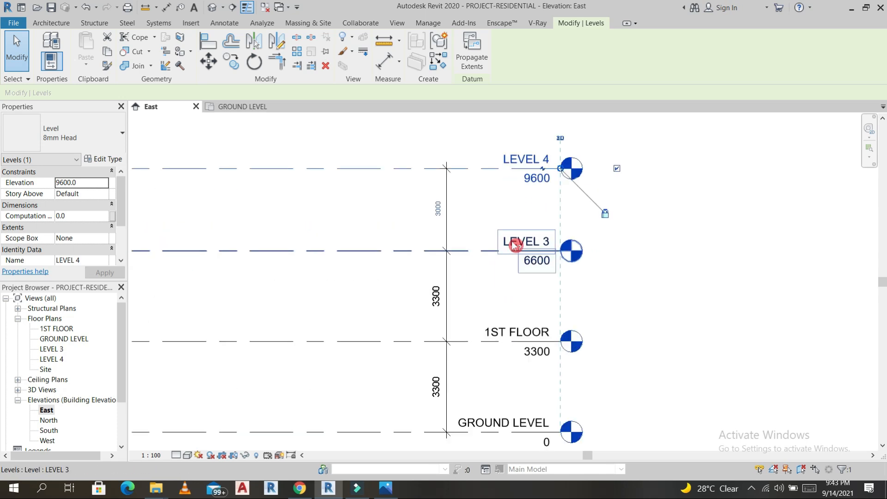
click(525, 235)
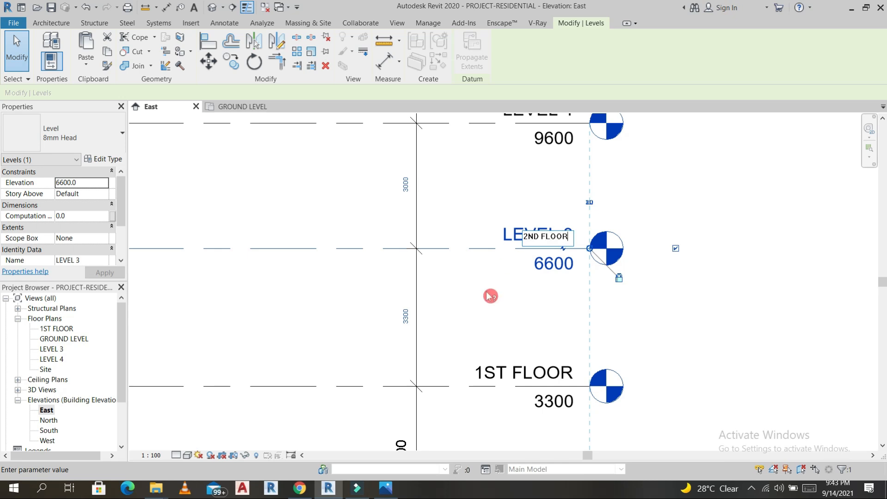
text(2ND FLOOR)
key(Return)
click(480, 245)
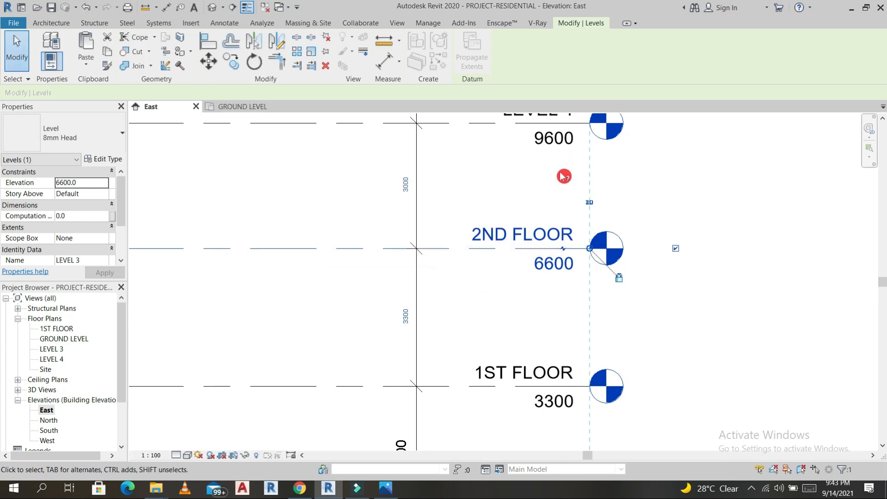
- Rename LEVEL 4 to MUMTY LVL, including its corresponding views
middle_drag(565, 162, 584, 245)
click(560, 191)
click(556, 190)
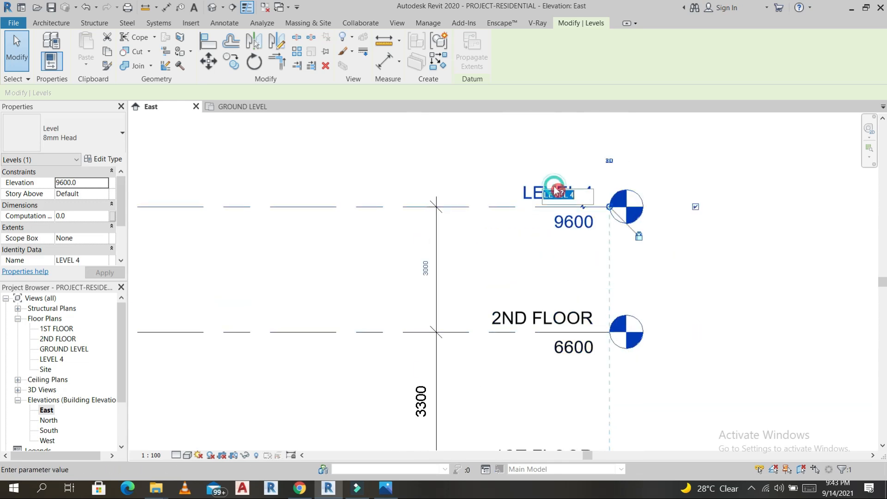
key(Return)
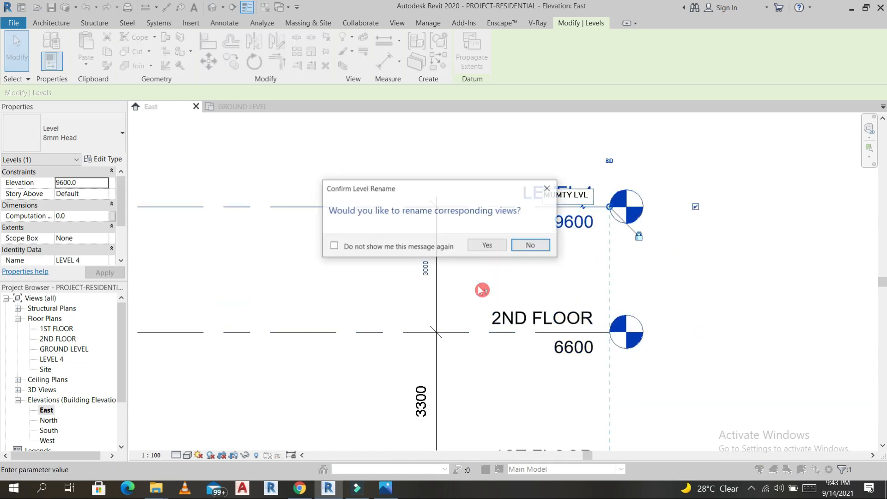
click(488, 247)
scroll(522, 248, down, 3)
scroll(522, 249, down, 2)
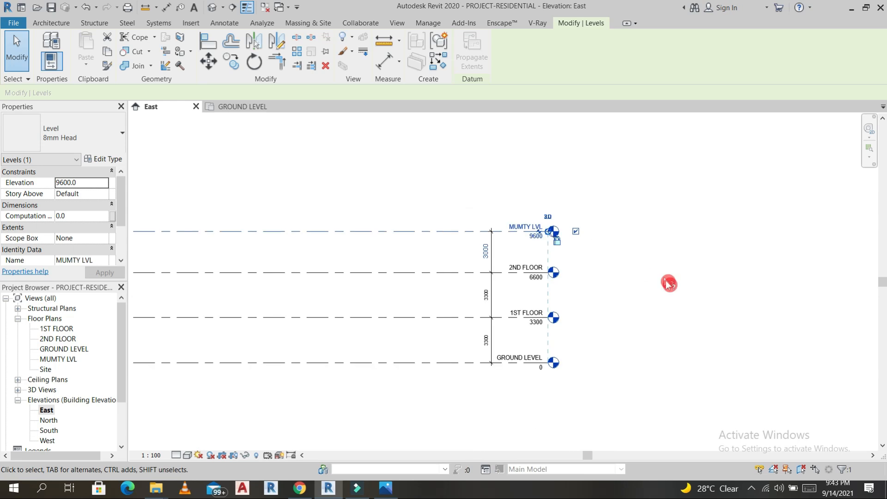
- Clear the level selection and open the GROUND LEVEL floor plan with the imported CAD drawing
click(224, 432)
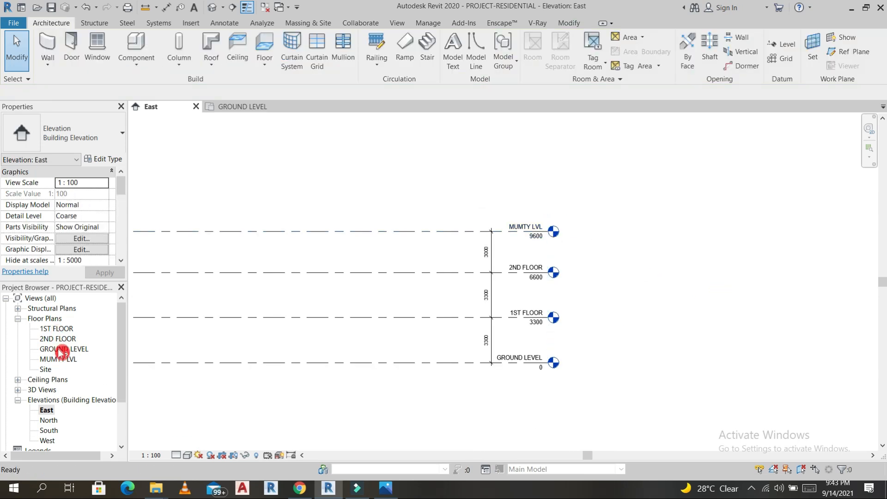
double_click(65, 350)
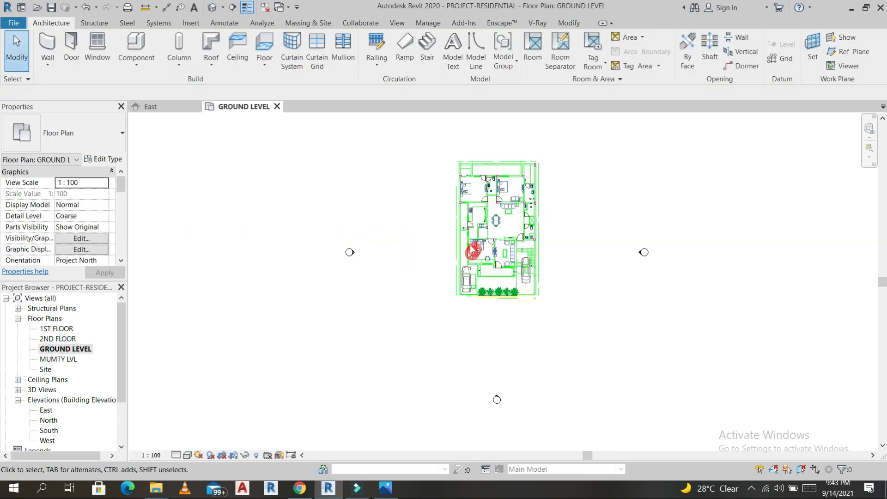
scroll(552, 215, up, 3)
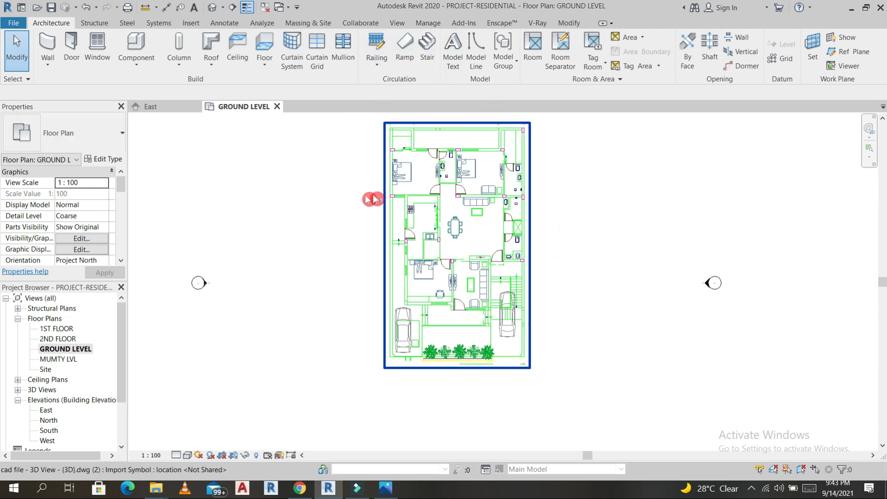
scroll(437, 145, up, 1)
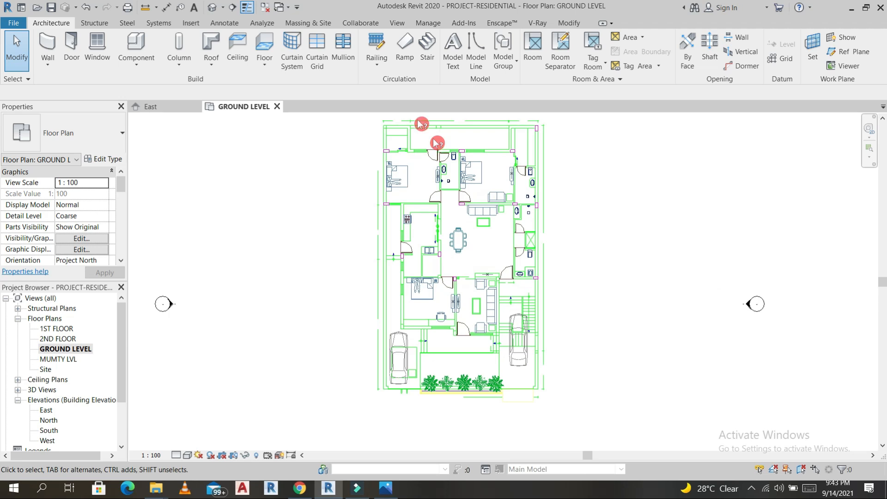
- Set the project's length units to feet and fractional inches, rounded to the nearest 1'
click(422, 24)
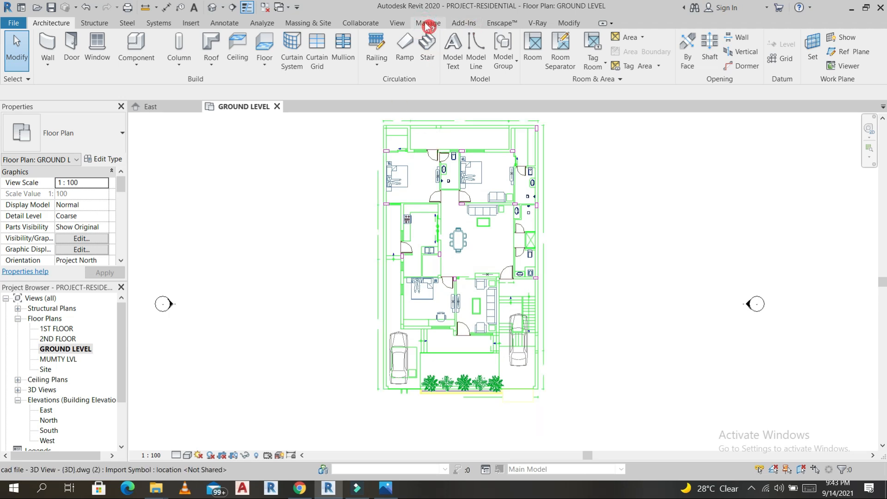
click(265, 64)
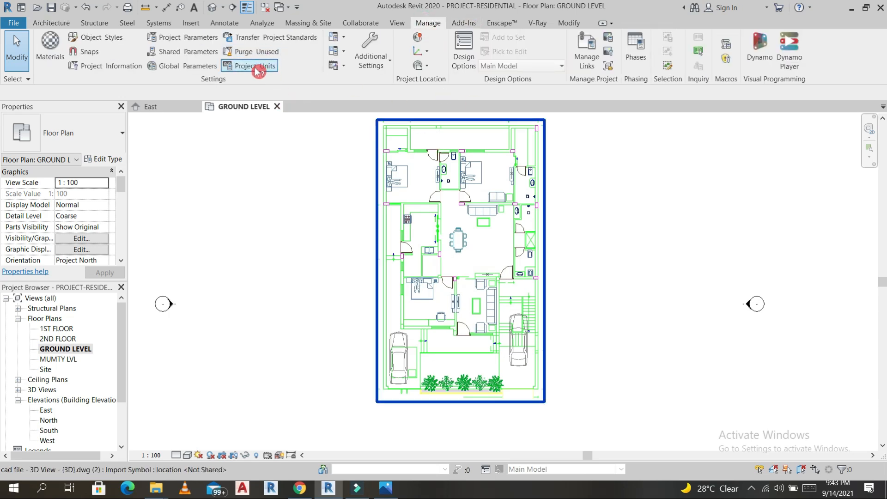
click(257, 69)
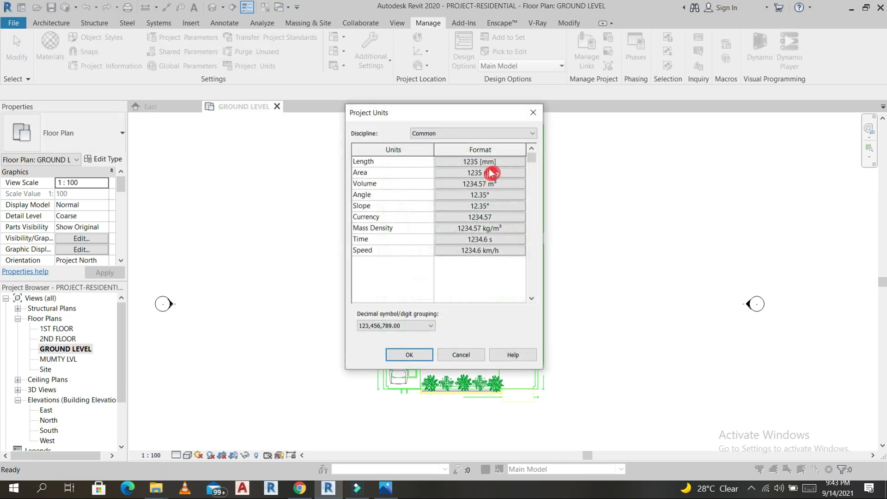
click(480, 162)
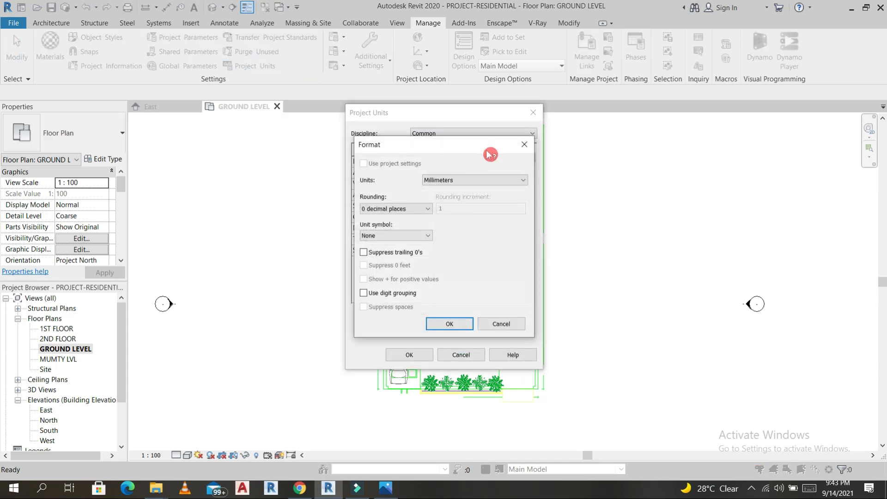
click(521, 184)
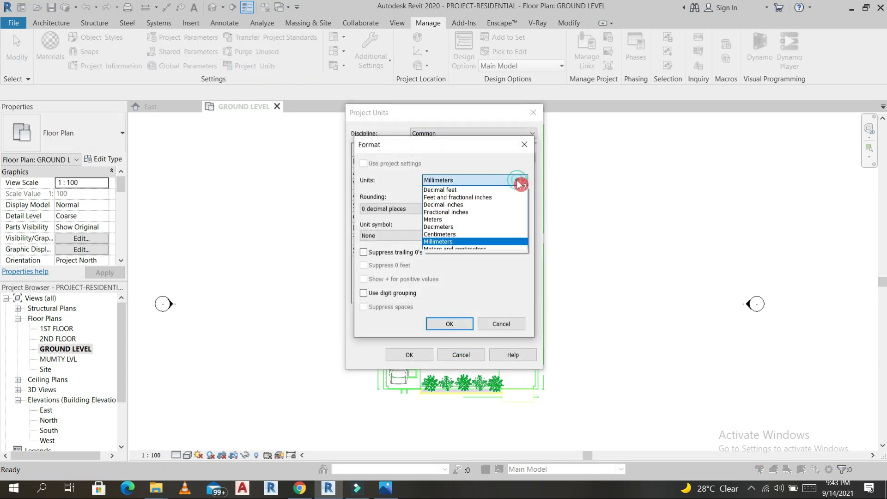
click(446, 198)
click(426, 209)
click(406, 218)
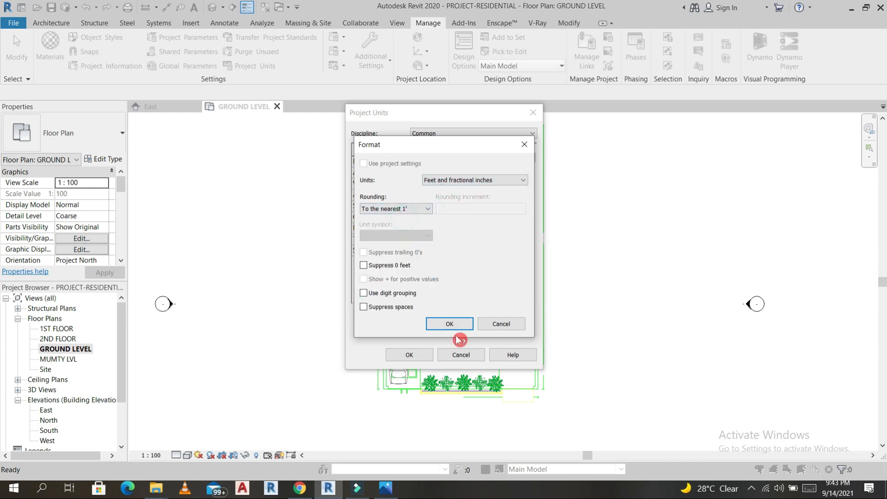
click(463, 324)
- Change the length format's rounding to a finer increment and apply the project units
click(481, 163)
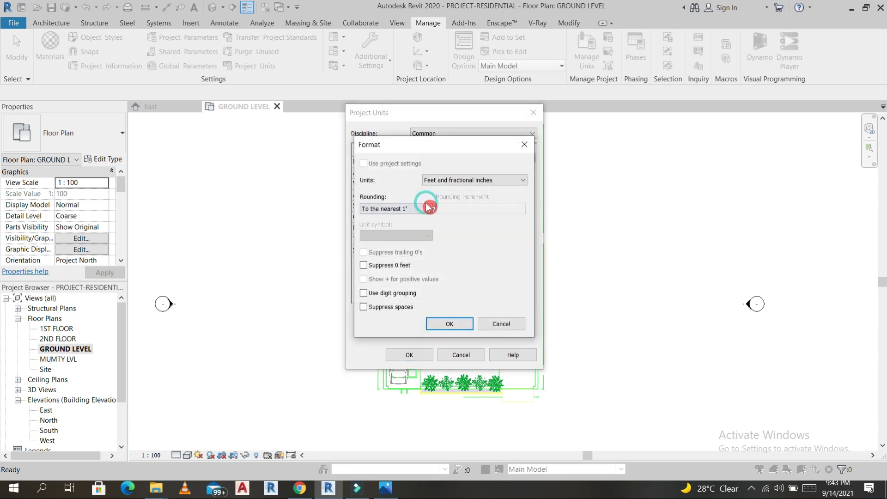
click(427, 208)
click(413, 234)
click(450, 324)
click(410, 355)
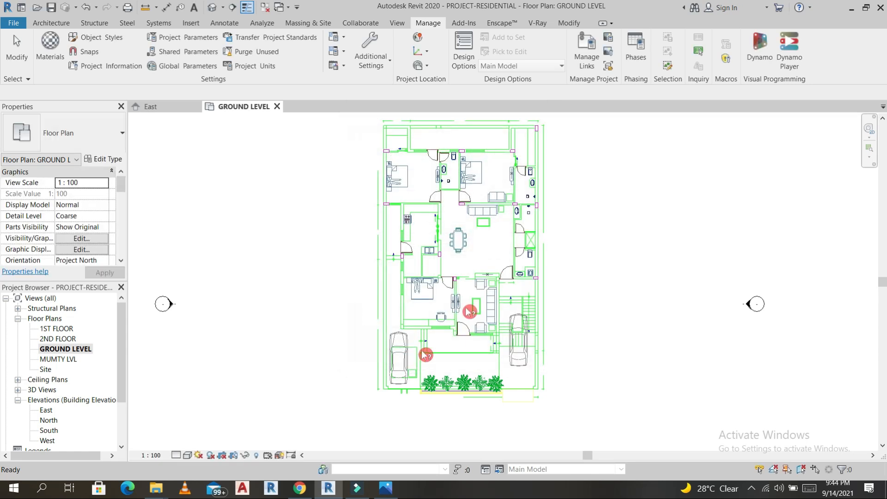
- Measure the thickness of the plan's upper boundary wall with an aligned dimension between its two CAD lines
scroll(425, 128, up, 5)
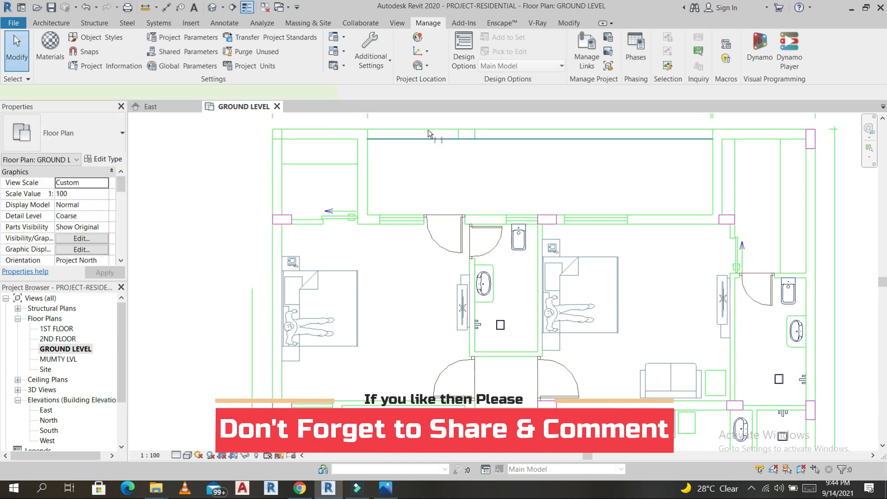
key(d)
key(i)
click(430, 137)
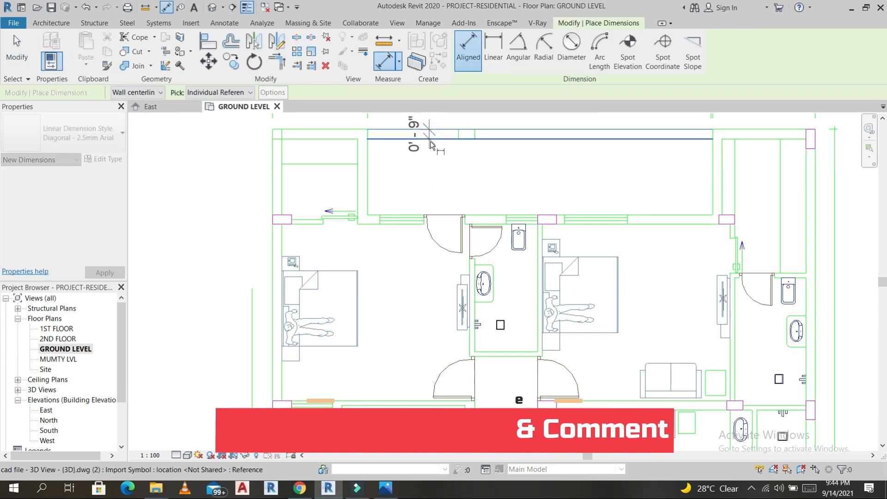
- Start a wall and duplicate the Generic - 200mm basic wall type as 9" WALL
click(53, 23)
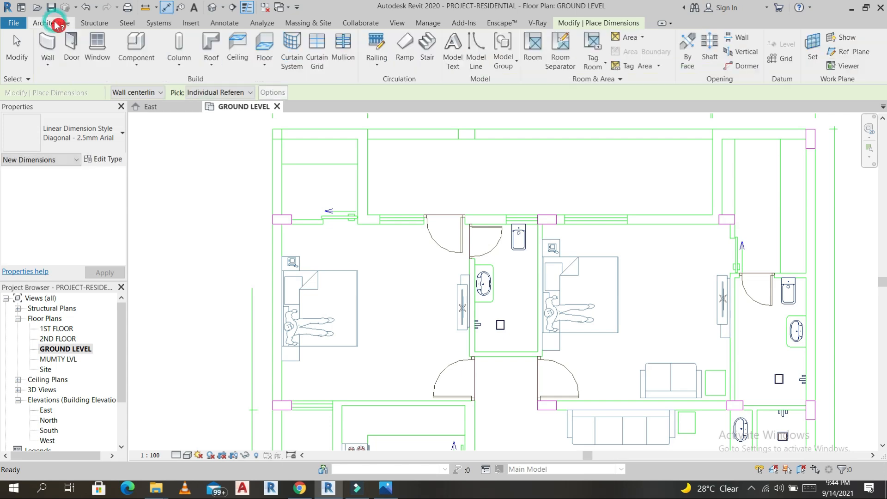
click(48, 43)
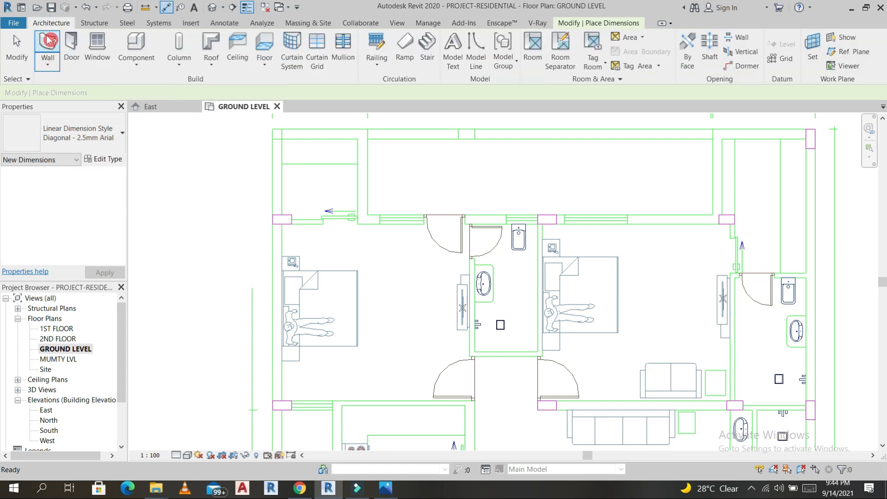
click(91, 146)
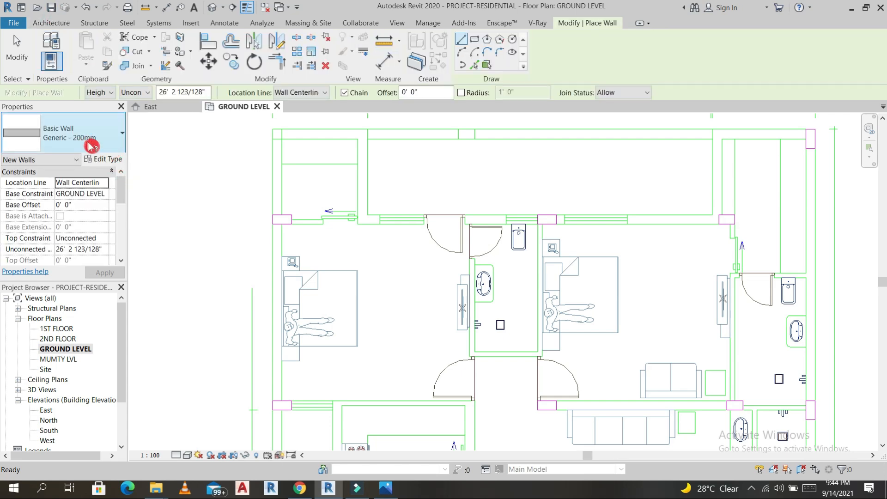
click(114, 162)
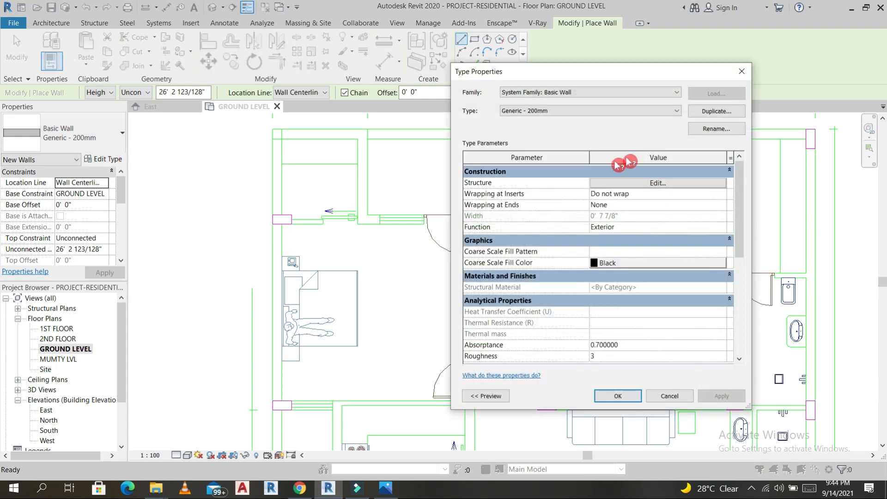
click(724, 115)
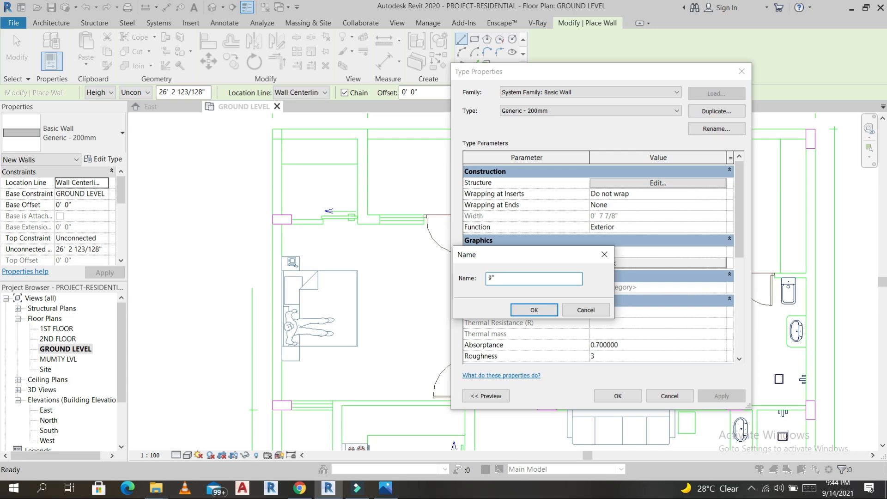
click(534, 310)
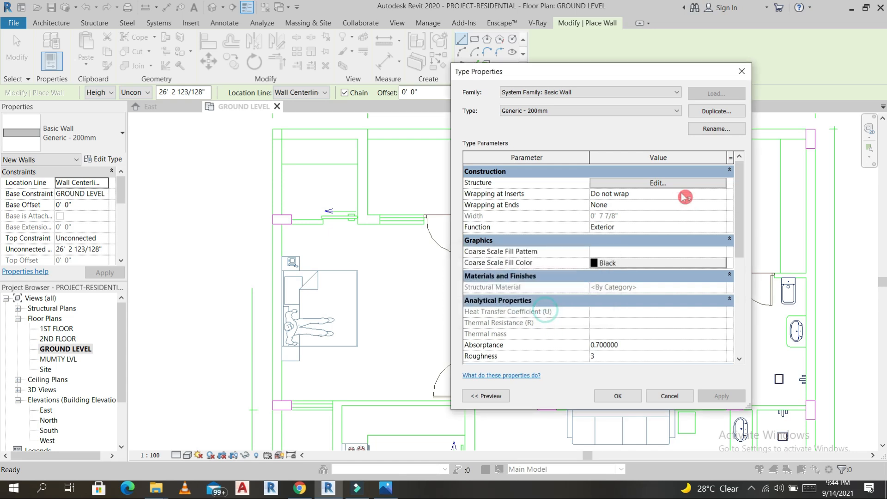
- Set the structure layer's thickness in the 9" WALL type to 0' 9"
click(655, 183)
click(627, 192)
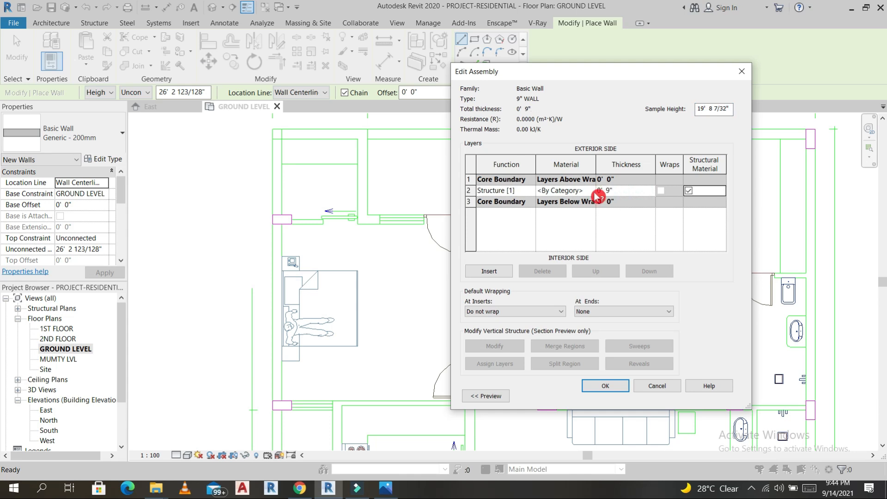
- Accept the 9" WALL structure and duplicate that wall type as 4.5"
click(604, 386)
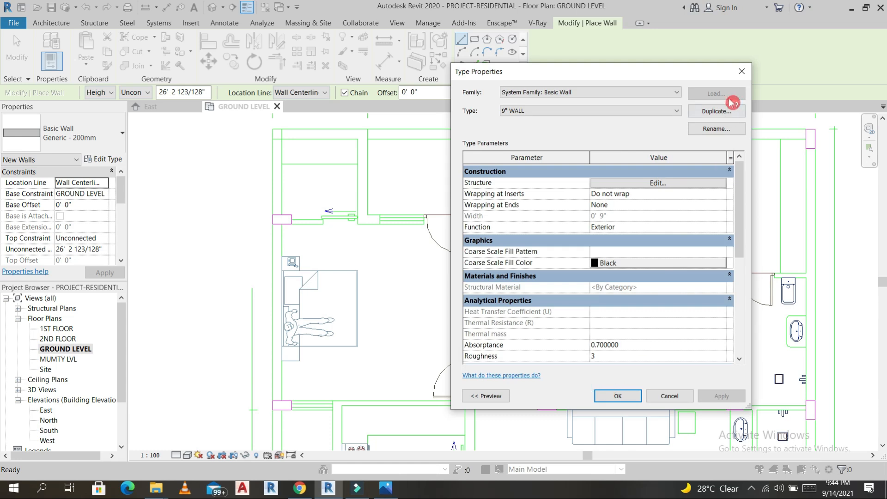
click(728, 114)
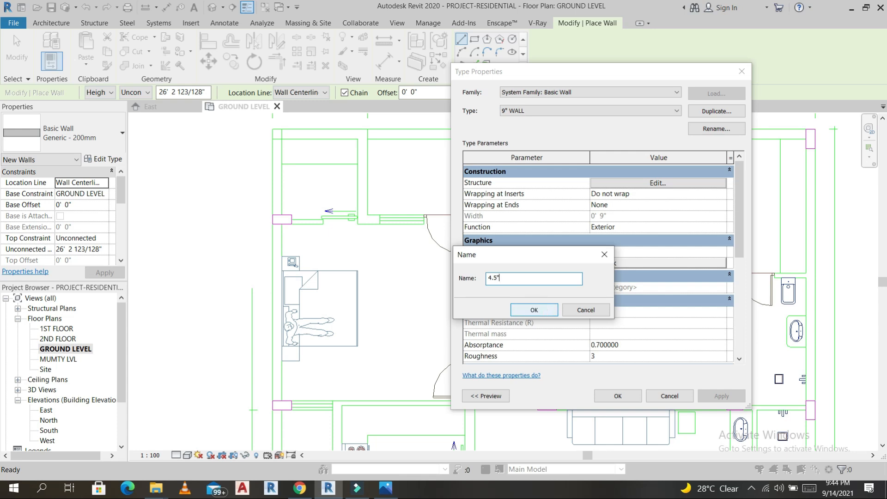
click(536, 310)
- Set the structure layer's thickness in the 4.5" wall type to 4' 6" and apply the type
click(658, 183)
click(627, 187)
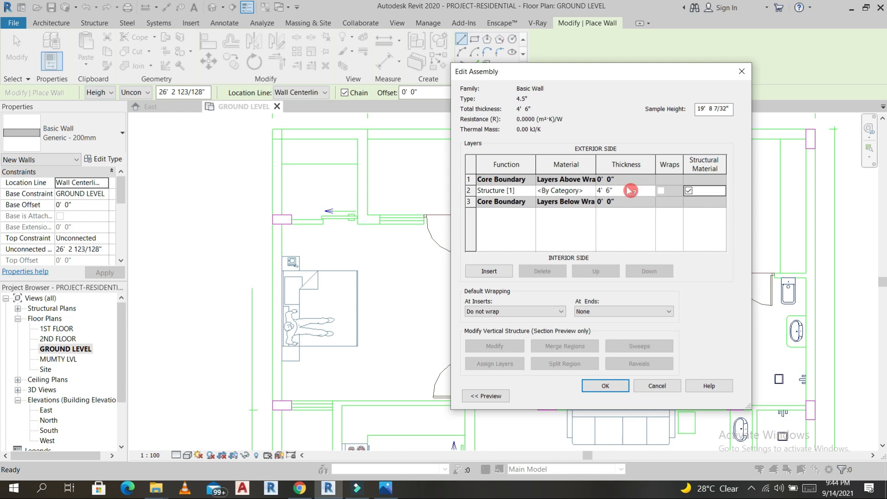
click(622, 391)
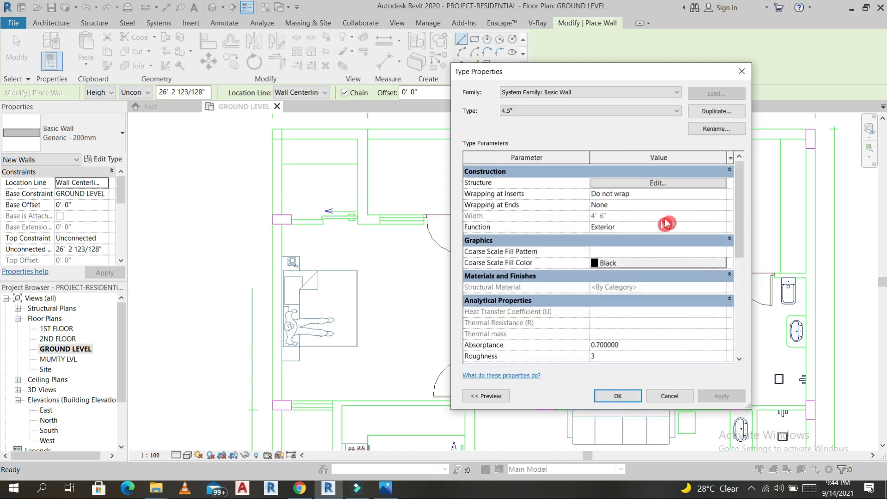
click(622, 396)
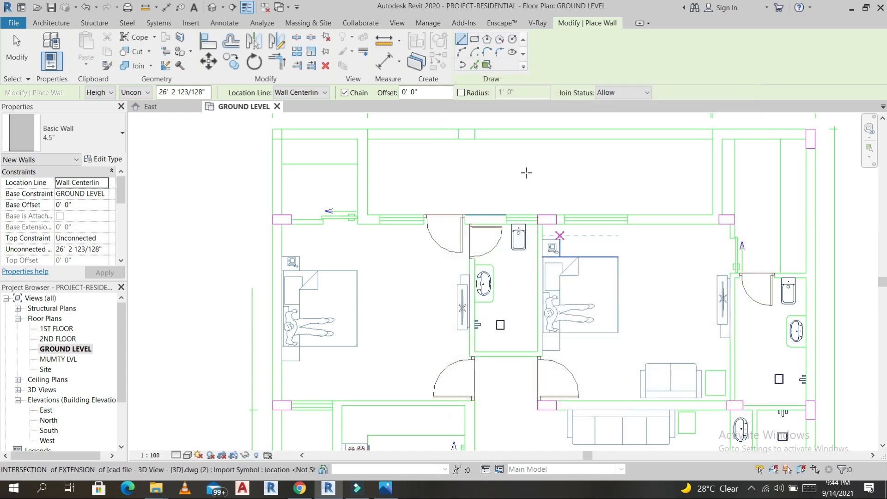
- Set the structure layer's thickness in the 4.5" wall type to 0' 4 1/2"
scroll(531, 174, down, 2)
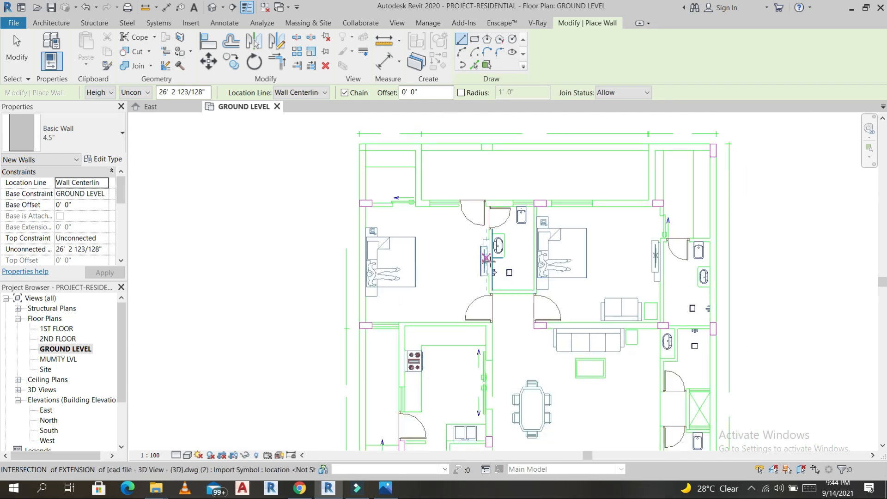
click(111, 160)
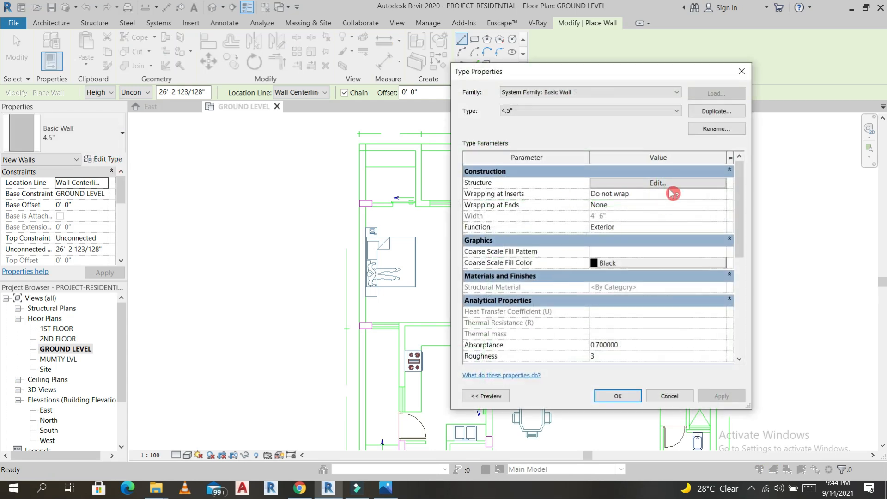
click(658, 185)
click(626, 191)
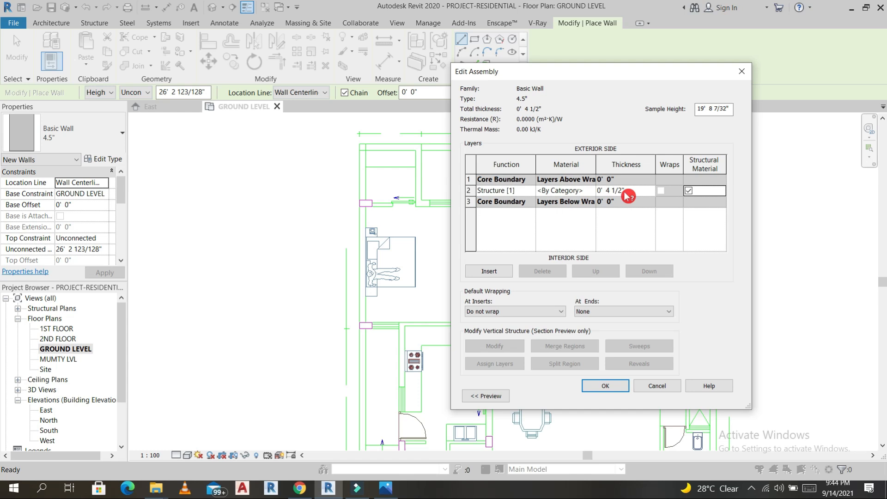
click(619, 389)
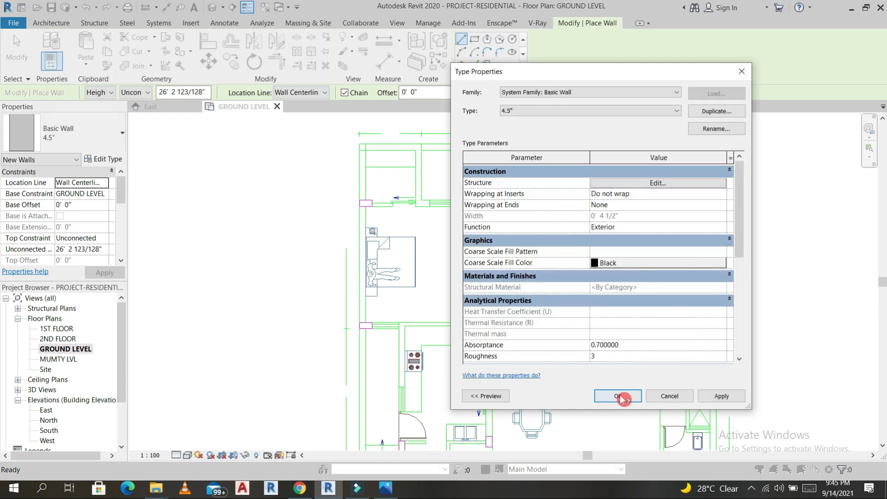
click(620, 396)
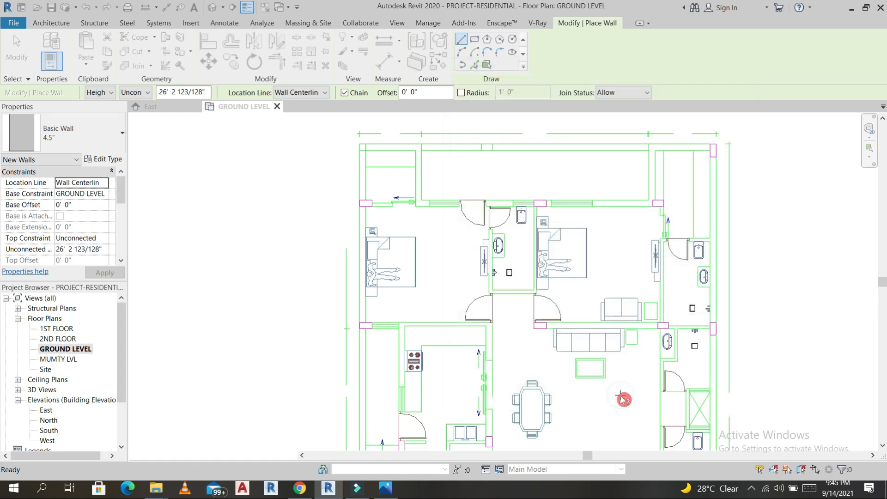
- Draw a 9" WALL about 14' 6" long along the front of the lower-left bedroom, centred between its CAD lines
click(112, 135)
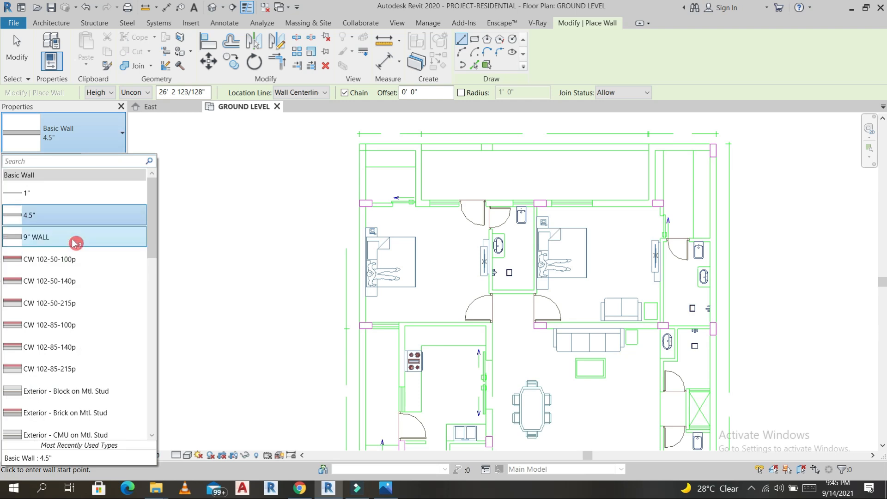
click(76, 243)
scroll(536, 216, down, 3)
middle_drag(470, 362, 471, 311)
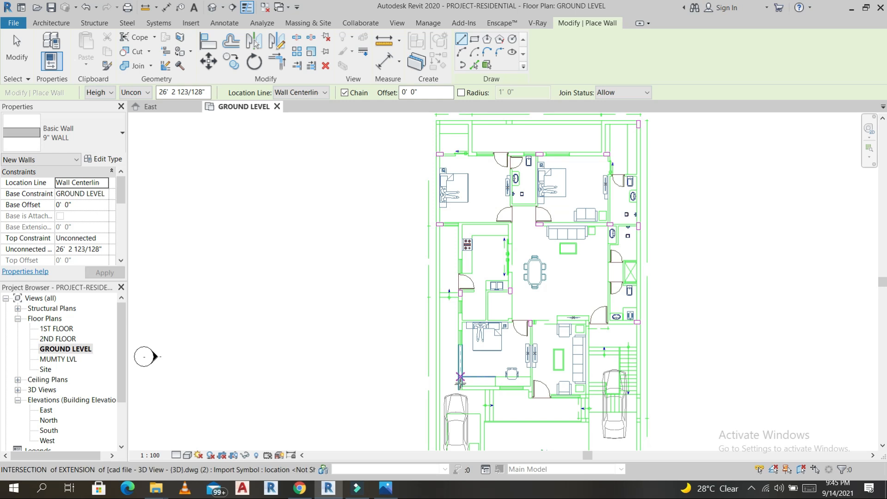
scroll(460, 381, up, 5)
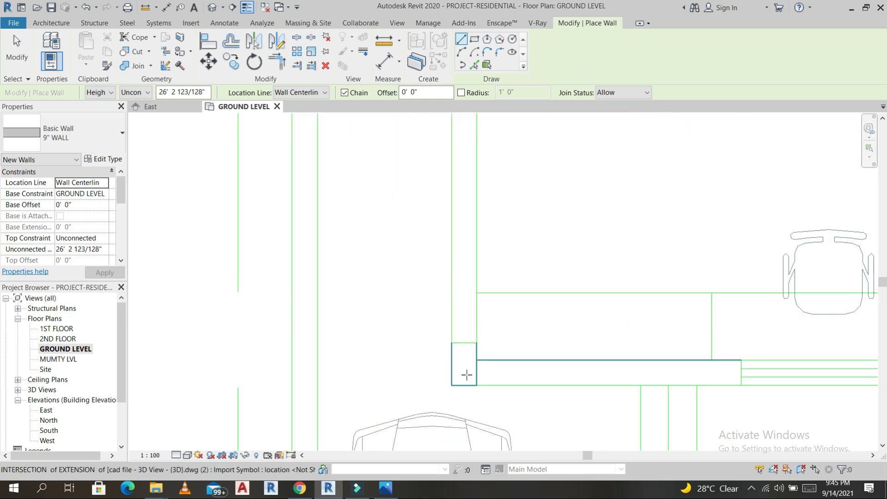
click(477, 372)
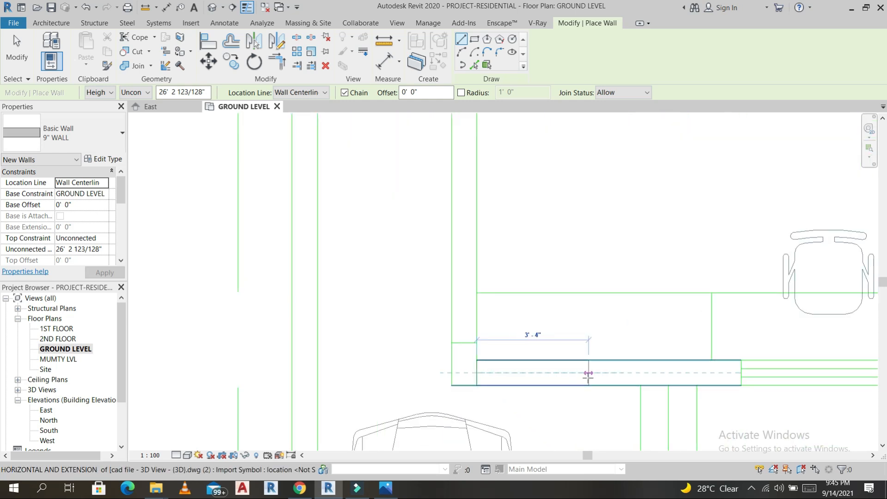
scroll(588, 375, down, 3)
scroll(665, 377, up, 1)
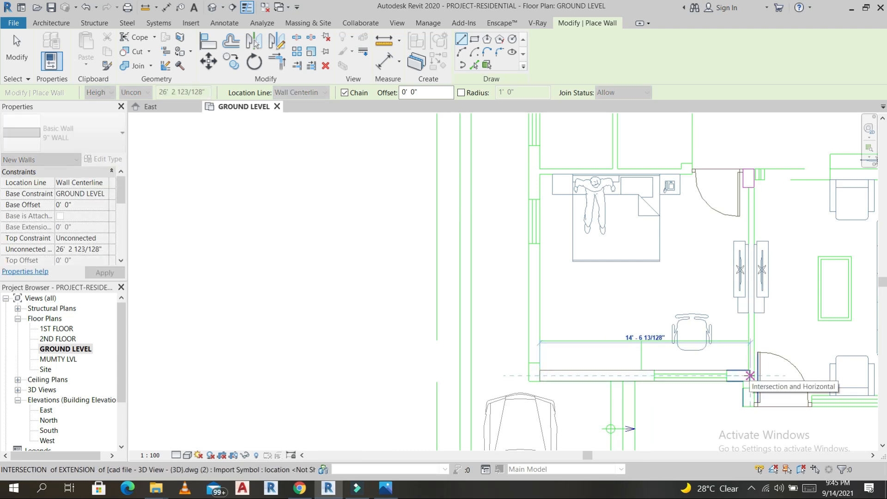
click(750, 375)
scroll(751, 388, up, 3)
key(Escape)
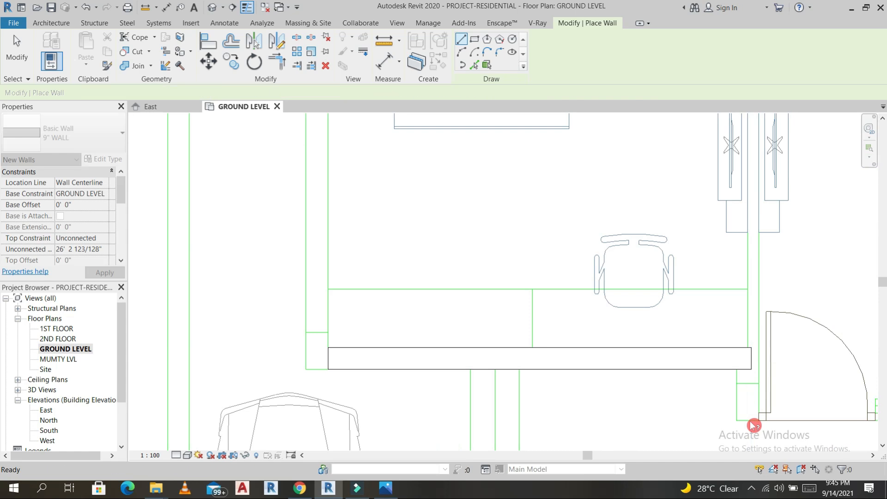
- Draw the short return wall from the end of the bedroom's front wall down to the entrance door corner
scroll(752, 424, up, 2)
click(747, 418)
key(Escape)
scroll(756, 277, down, 5)
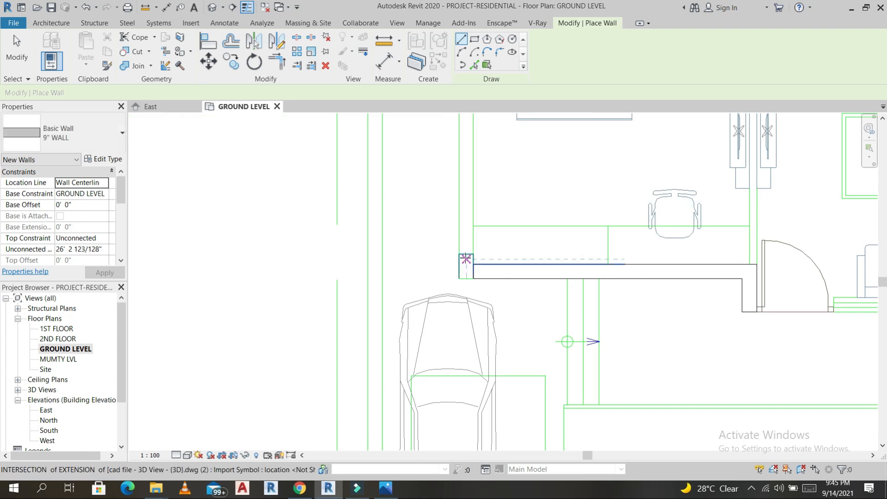
- Draw the side wall from the bedroom's lower-left corner up past the kitchen, continuing about 4' 9" outward to the left boundary
click(466, 232)
scroll(469, 258, down, 5)
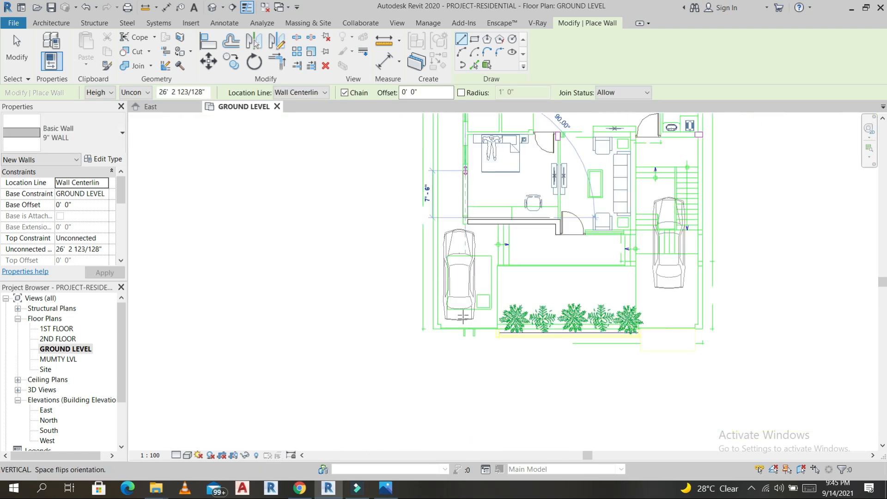
scroll(490, 314, up, 3)
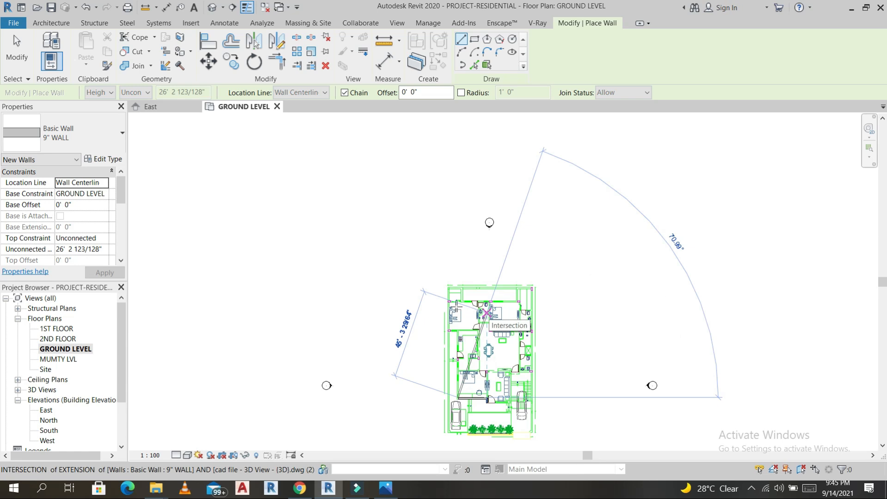
scroll(458, 301, up, 2)
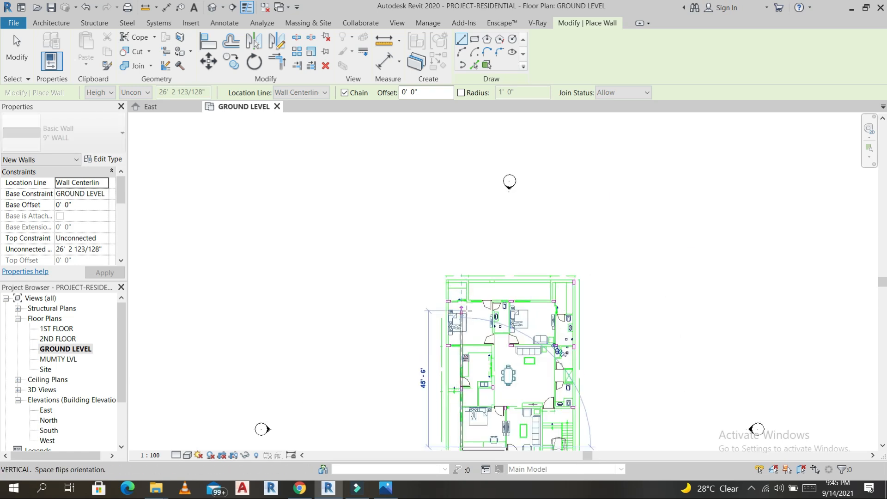
scroll(469, 317, up, 2)
scroll(468, 317, up, 4)
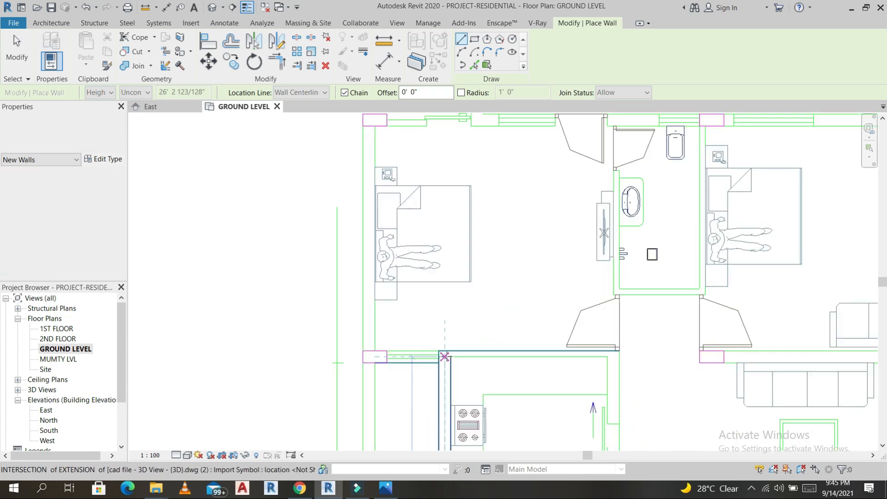
click(444, 356)
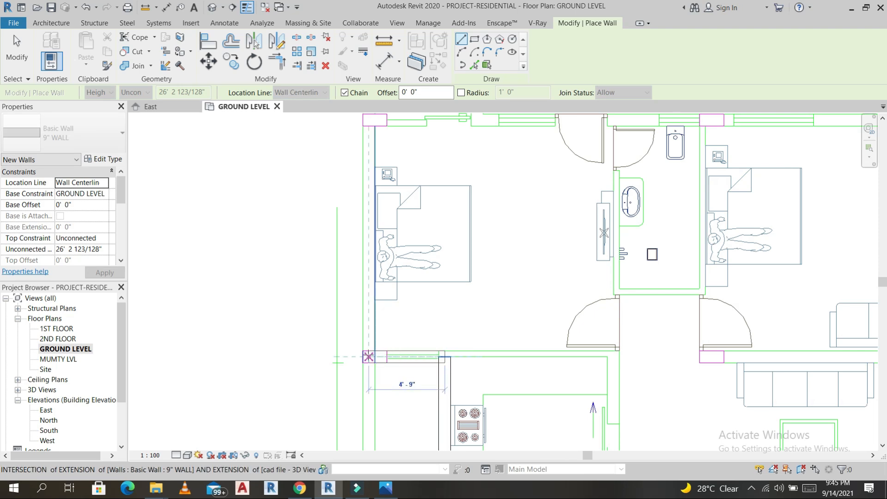
click(368, 325)
- Continue the wall up the left boundary to the top corner and about 42' 3" across the plan's upper edge
scroll(368, 254, down, 3)
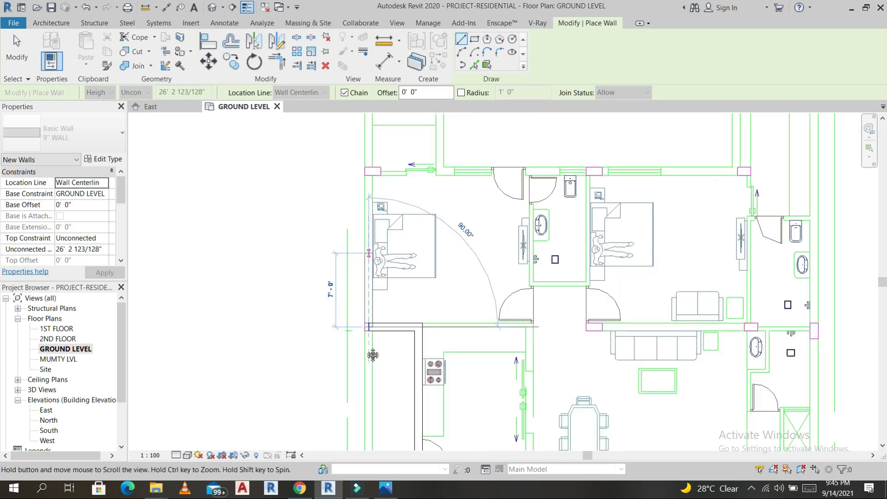
click(367, 199)
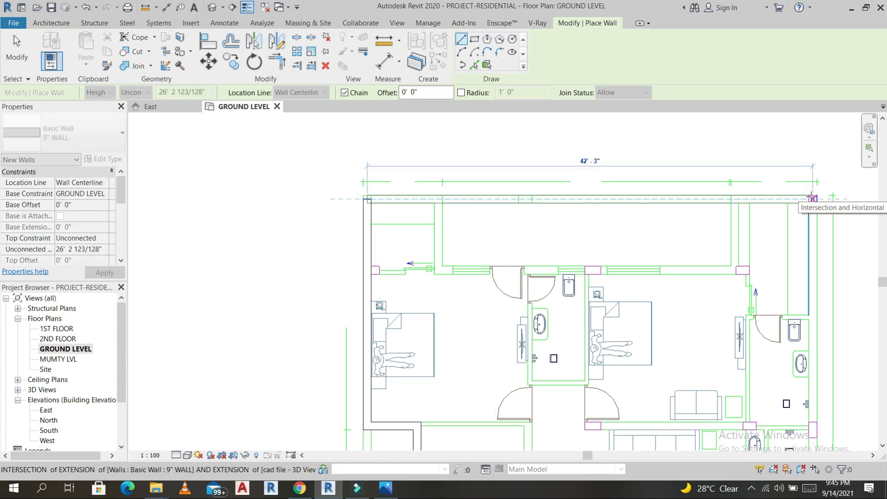
click(813, 199)
- Continue the wall about 58' down the right boundary, ending it level with the sitting room's front wall
scroll(817, 249, down, 3)
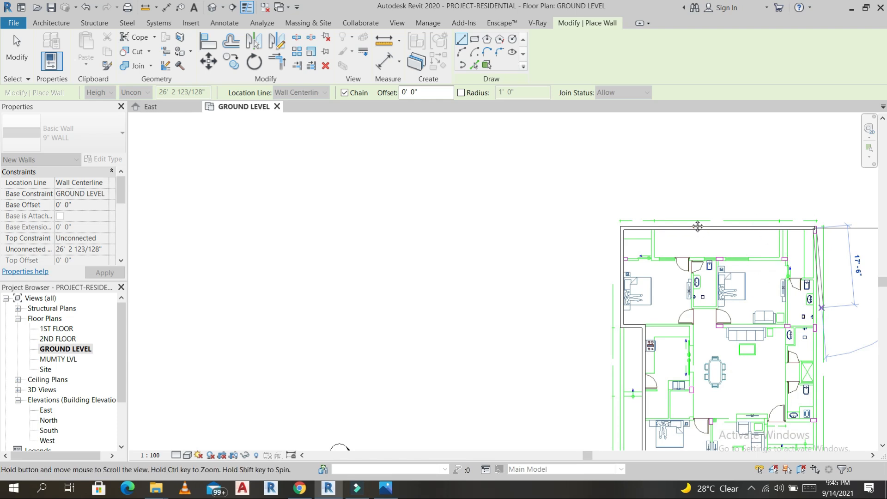
scroll(813, 407, up, 2)
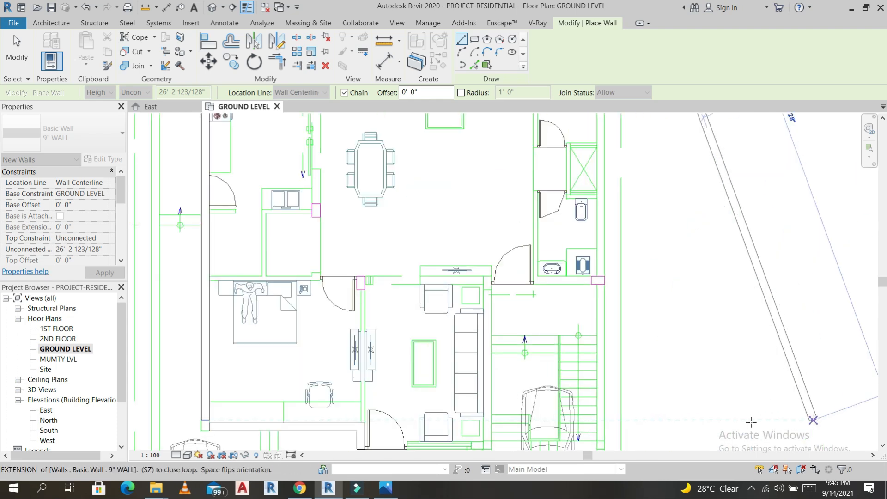
scroll(612, 403, down, 2)
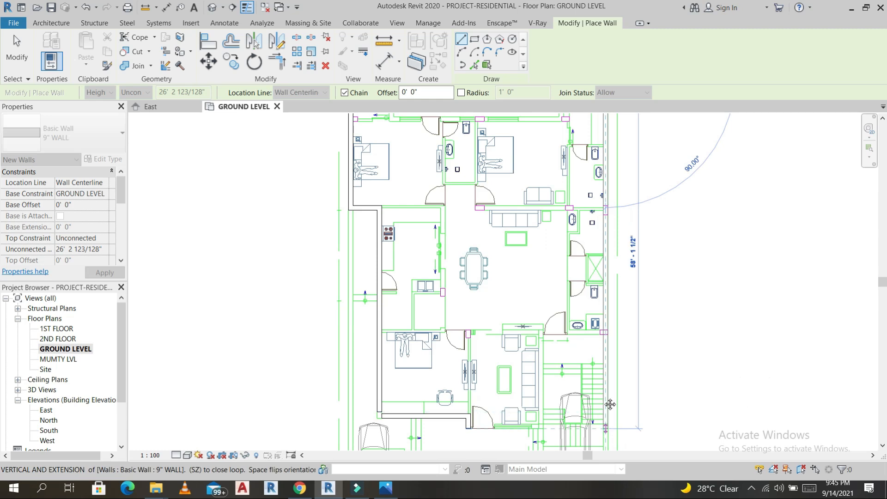
middle_drag(605, 253, 603, 173)
scroll(597, 272, up, 2)
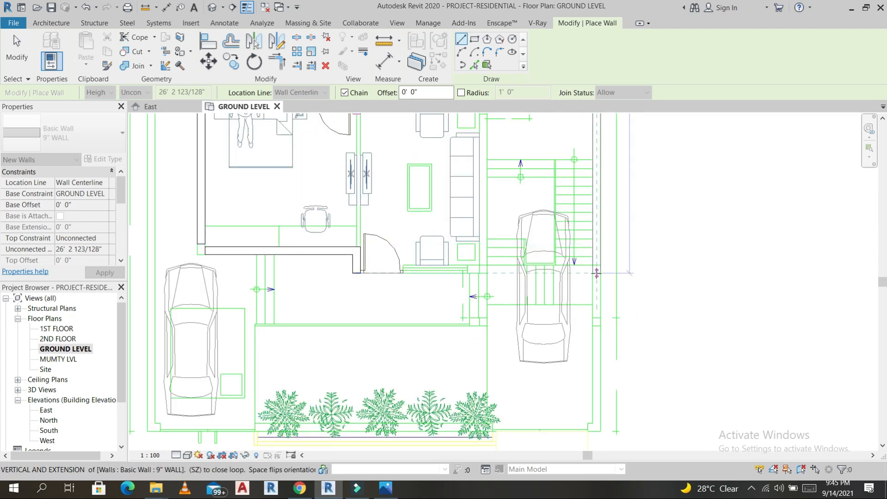
click(597, 273)
key(Escape)
- Draw chained 9" walls along the sitting room's front, right side and back, ending at the column by the bedroom door
scroll(362, 268, up, 4)
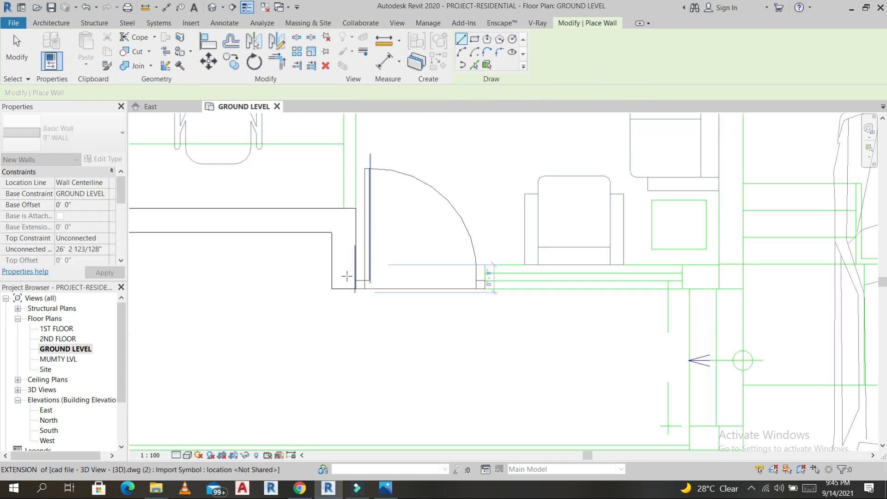
click(362, 269)
click(784, 278)
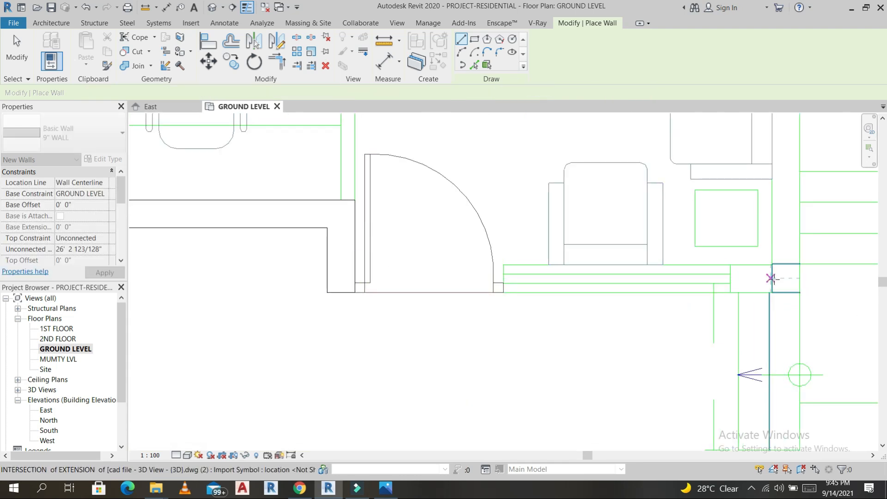
scroll(792, 323, down, 5)
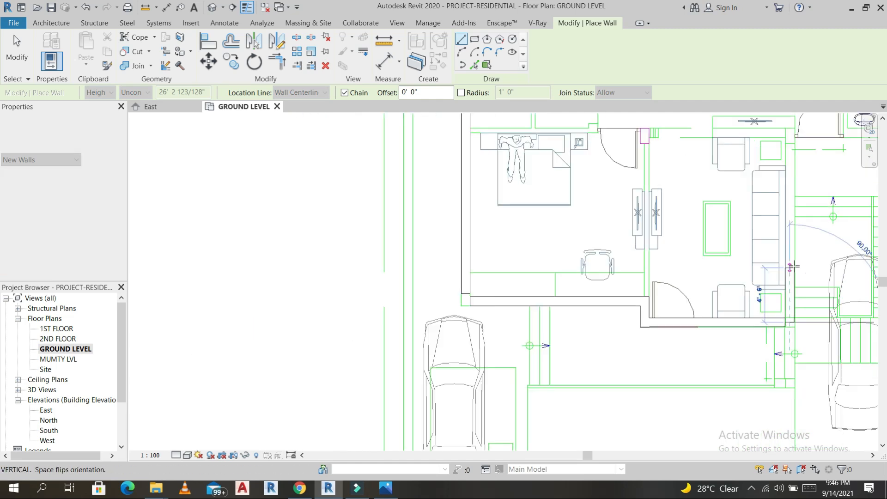
scroll(791, 135, up, 2)
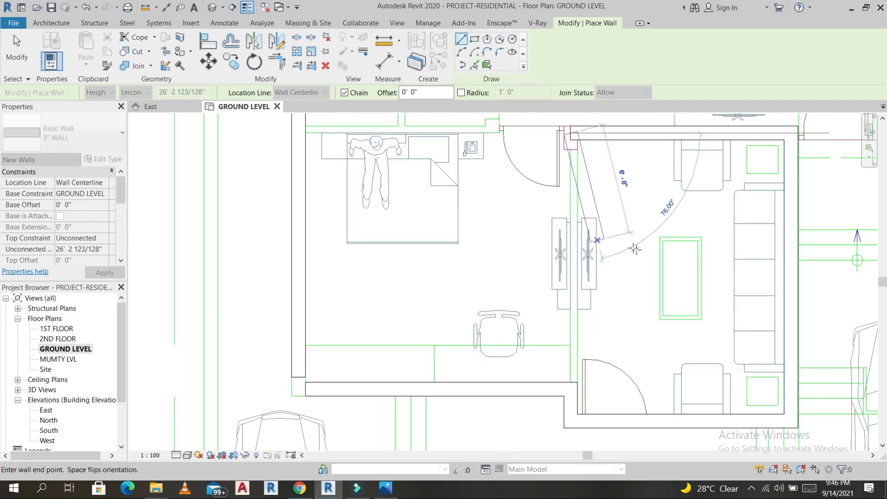
key(Escape)
- Align the outer face of the sitting room's right wall with the CAD line
scroll(794, 424, up, 9)
middle_drag(780, 368, 716, 357)
key(Escape)
click(208, 40)
click(768, 293)
click(761, 293)
scroll(708, 300, down, 10)
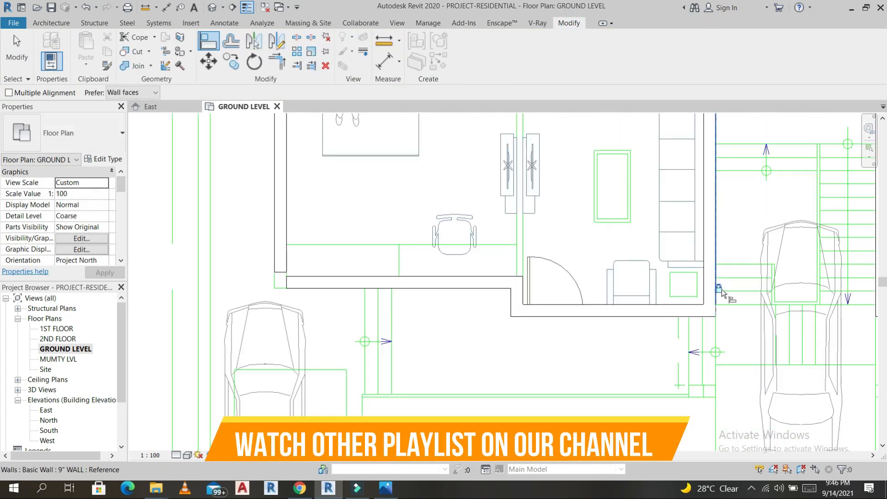
- Create a similar 9" wall between the right boundary wall and the sitting room's upper-right corner
scroll(769, 214, up, 3)
key(Escape)
click(498, 277)
key(c)
key(s)
click(781, 223)
click(499, 223)
key(Escape)
key(Escape)
scroll(569, 249, down, 5)
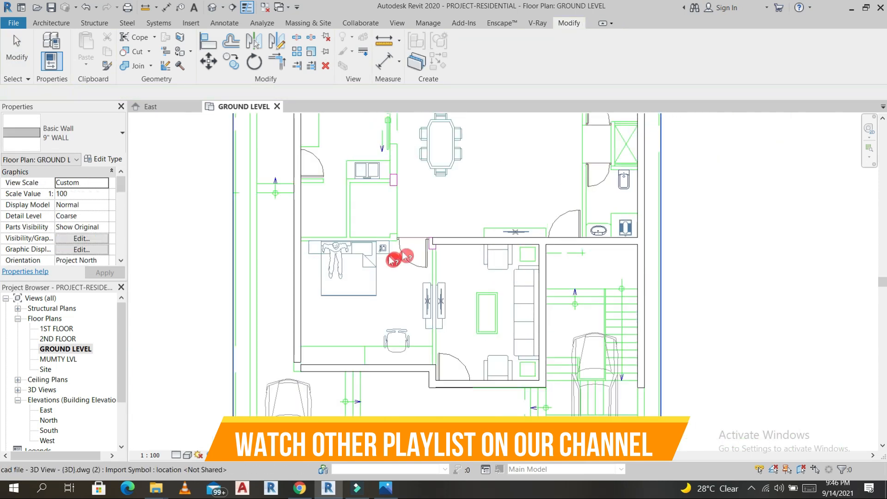
- Draw a 4.5" wall between the front bedroom and the sitting room, from the back wall down to the front wall
click(393, 260)
click(62, 53)
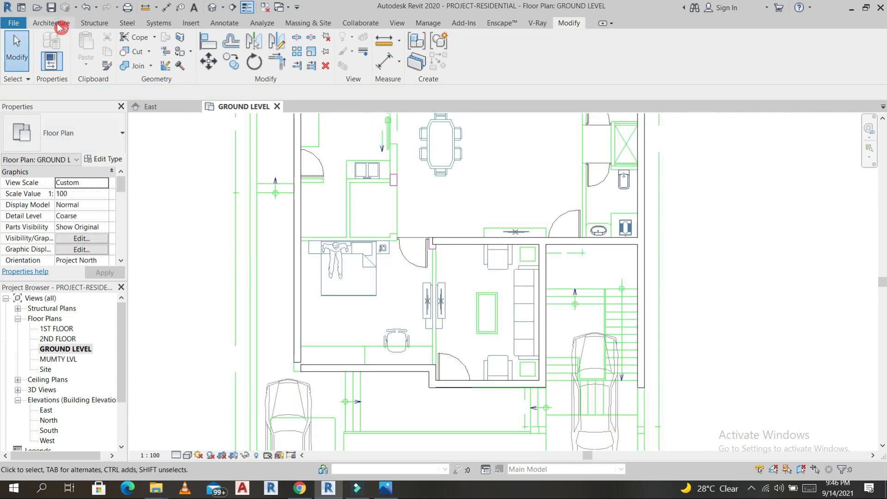
click(59, 24)
click(55, 69)
click(73, 98)
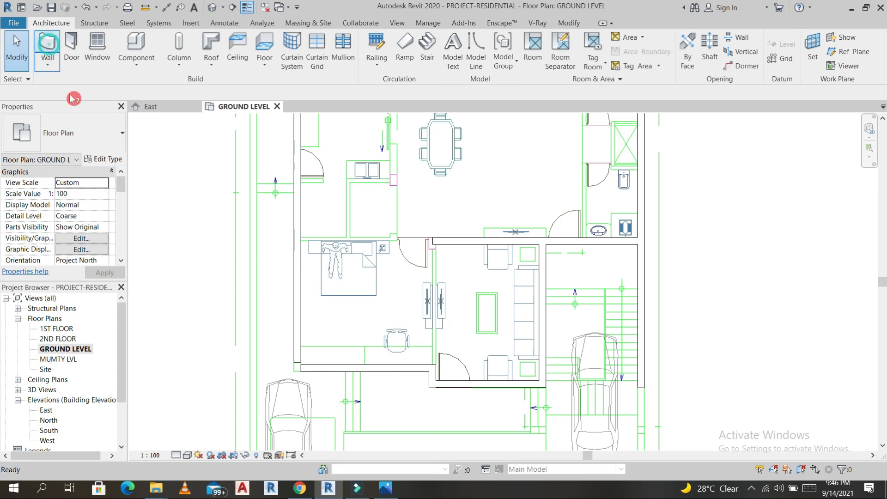
click(104, 135)
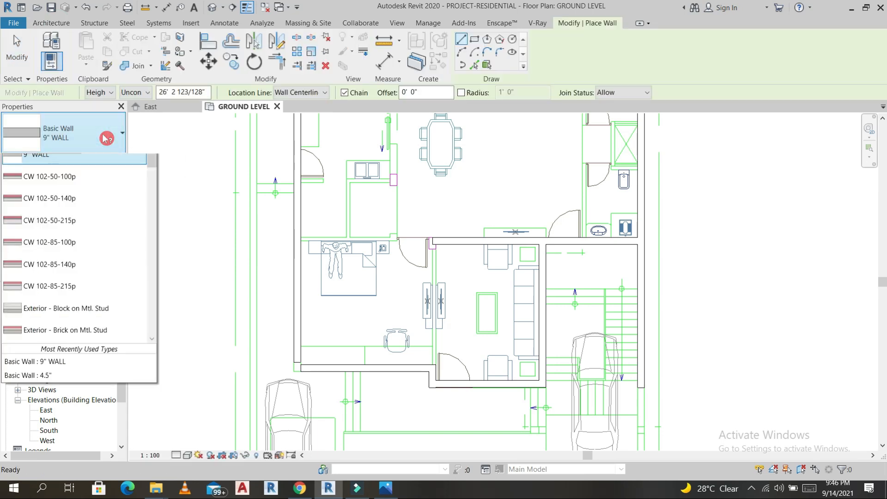
click(56, 222)
scroll(508, 245, up, 3)
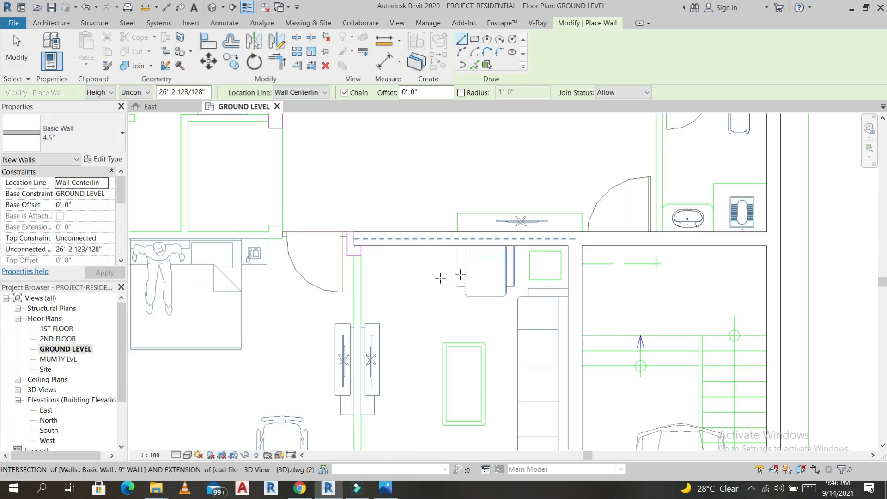
scroll(354, 270, up, 2)
click(357, 246)
scroll(356, 295, down, 2)
middle_drag(361, 324, 366, 195)
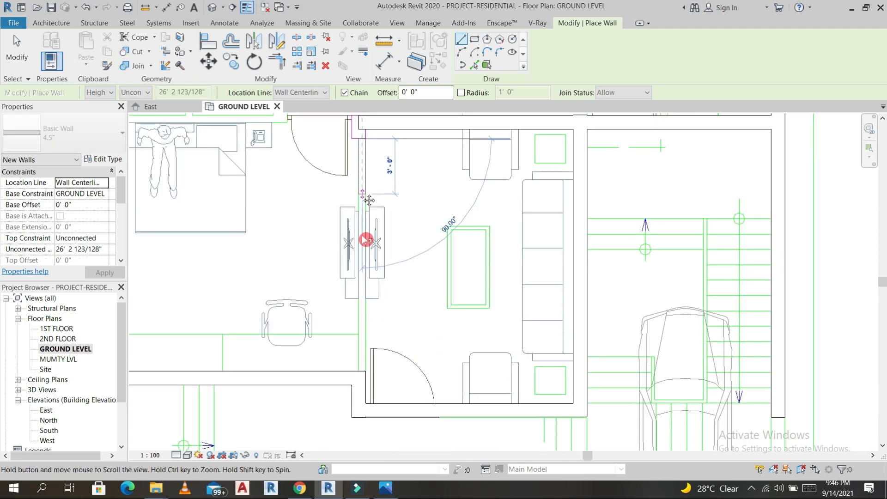
key(Escape)
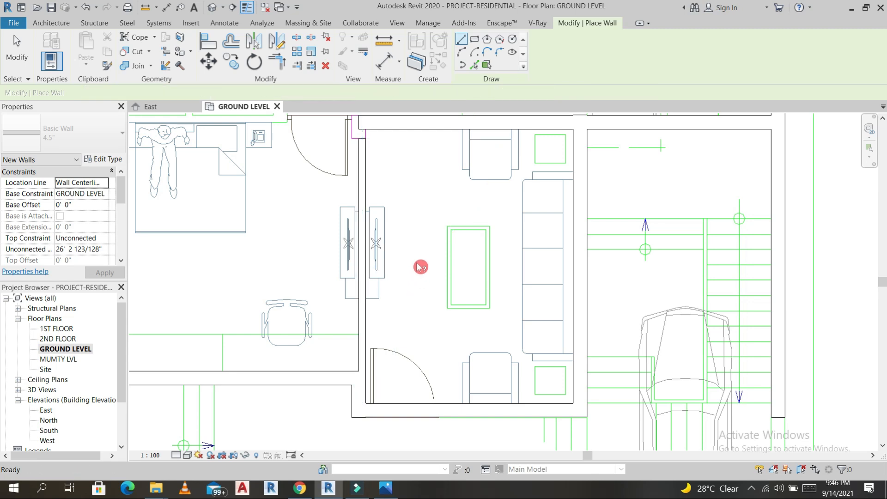
scroll(418, 265, down, 1)
scroll(365, 144, up, 3)
scroll(370, 148, down, 3)
key(Escape)
- Create a similar 4.5" wall along the back of the front bedroom, from the left boundary wall to the sitting room partition
click(405, 190)
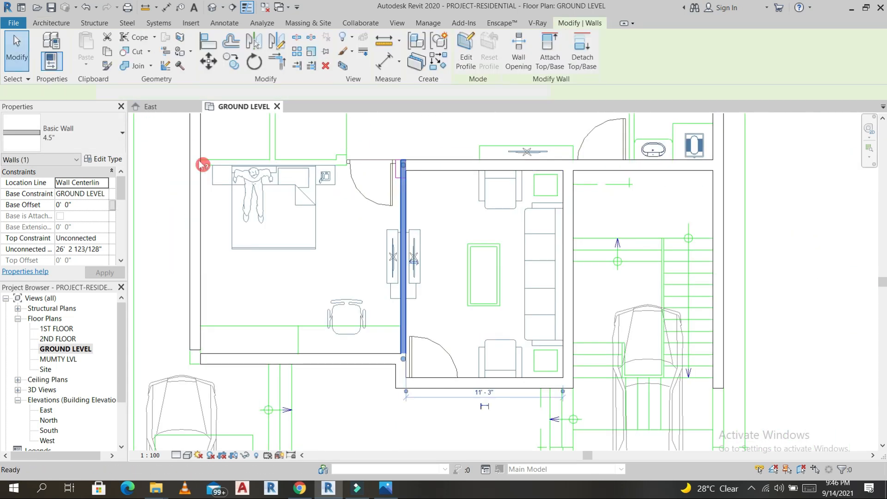
key(c)
key(s)
scroll(202, 164, up, 3)
click(202, 165)
click(674, 166)
key(Escape)
scroll(585, 199, down, 4)
scroll(514, 184, up, 3)
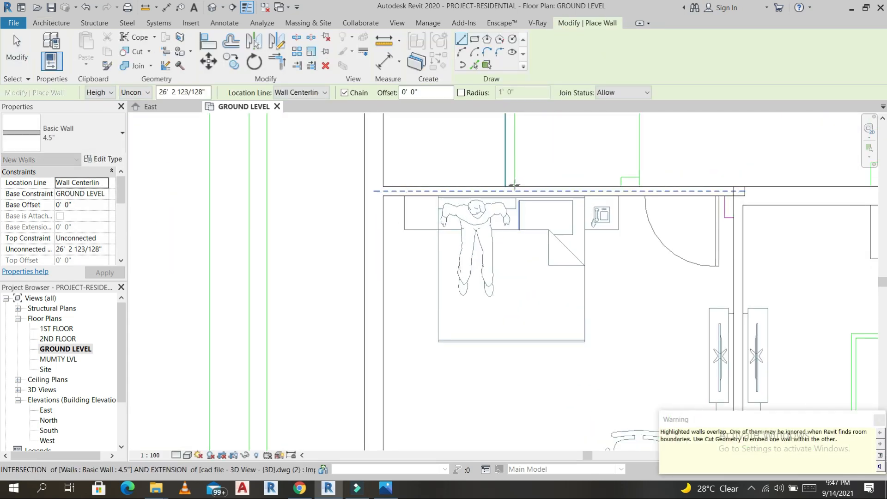
- Draw chained 4.5" walls around the small room behind the kitchen sink, about 6'-2" up and about 4'-9" across to the column
click(511, 190)
scroll(511, 207, down, 2)
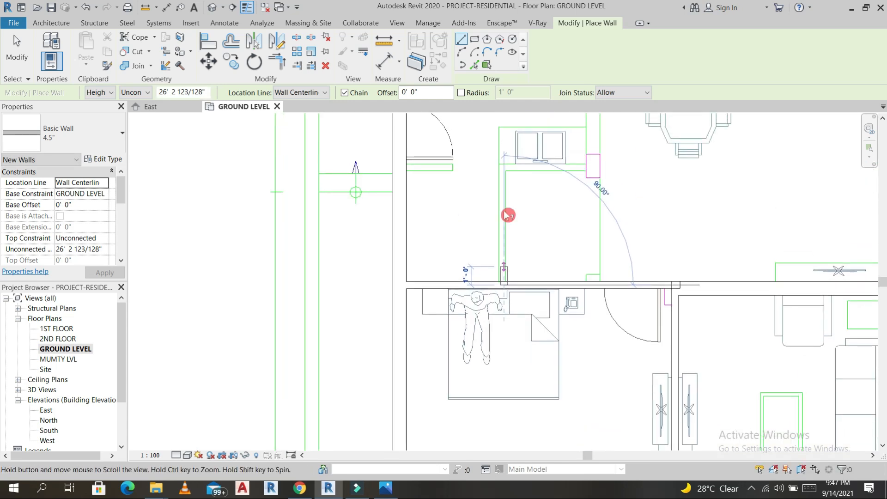
scroll(506, 277, up, 3)
click(505, 297)
click(500, 294)
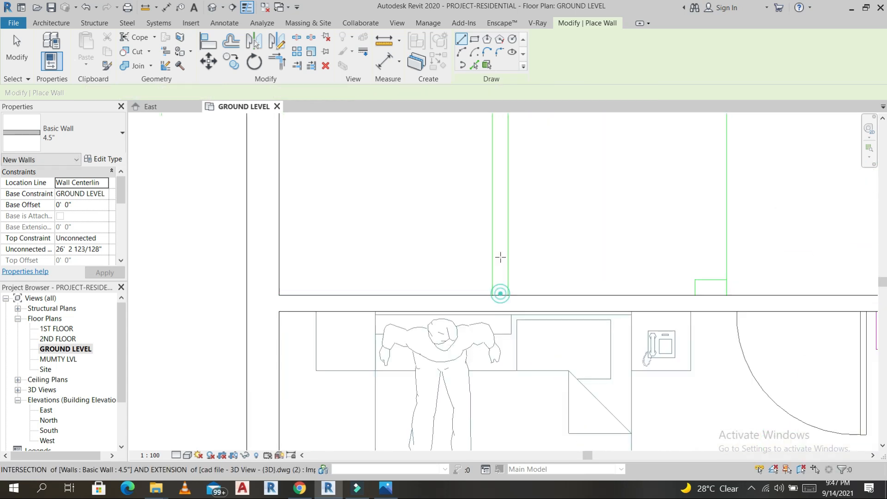
scroll(499, 259, down, 4)
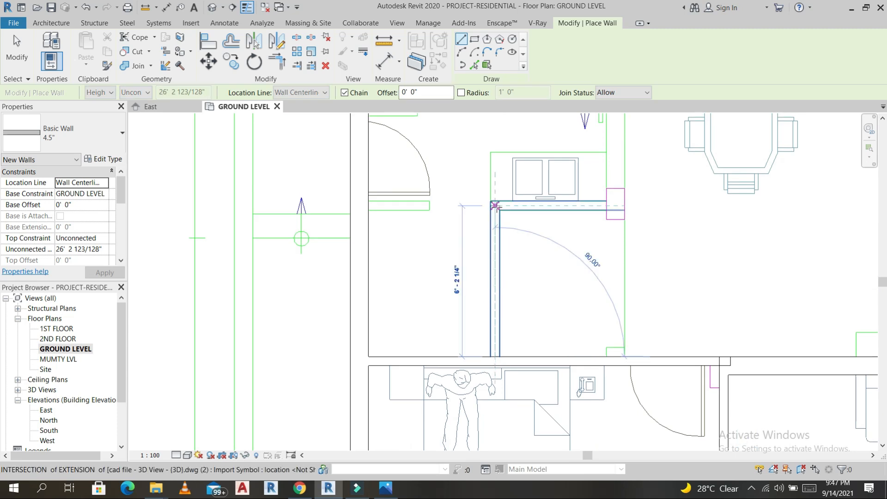
click(609, 207)
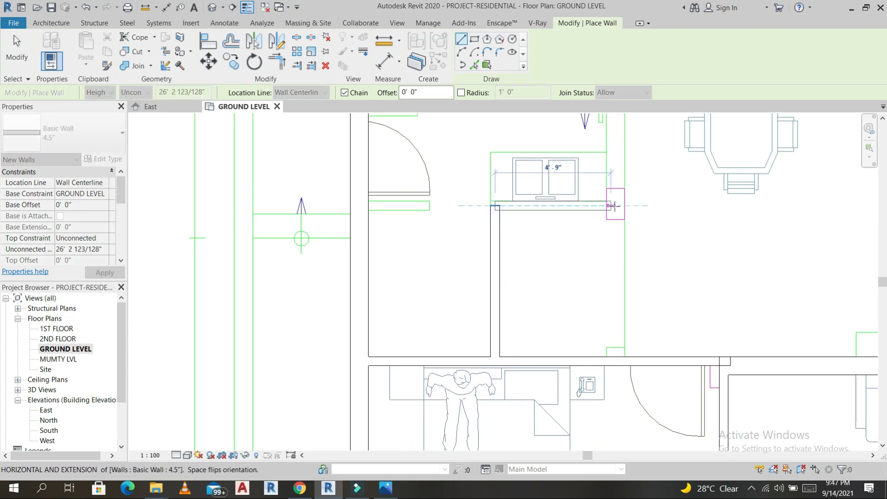
- Trace the 4.5" walls along the kitchen's dining side and around the bathroom between the two rear bedrooms
middle_drag(617, 206, 554, 248)
scroll(513, 211, down, 3)
scroll(531, 231, up, 4)
scroll(555, 248, down, 3)
middle_drag(703, 243, 745, 290)
scroll(740, 287, up, 4)
scroll(695, 277, down, 3)
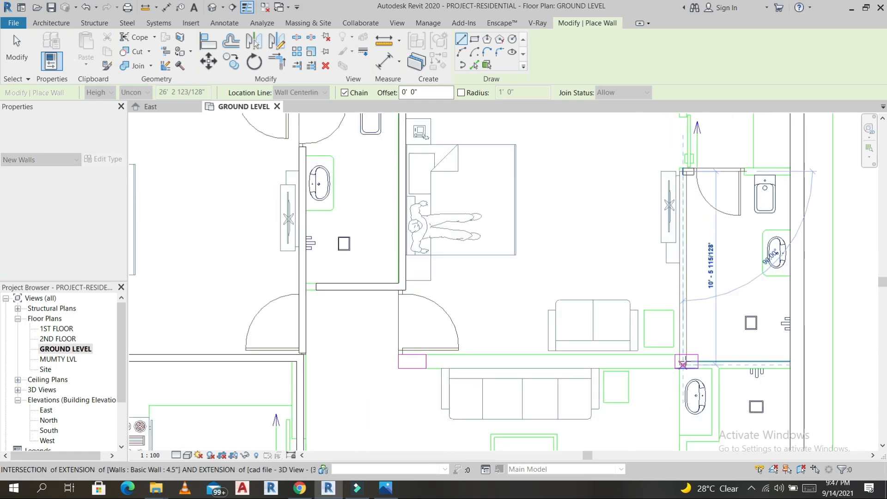
- Draw 4.5" walls about 10'-6" beside the rear right bathroom, across to the boundary wall, and around the washbasin niche below it
scroll(762, 378, up, 2)
click(683, 439)
scroll(683, 443, up, 2)
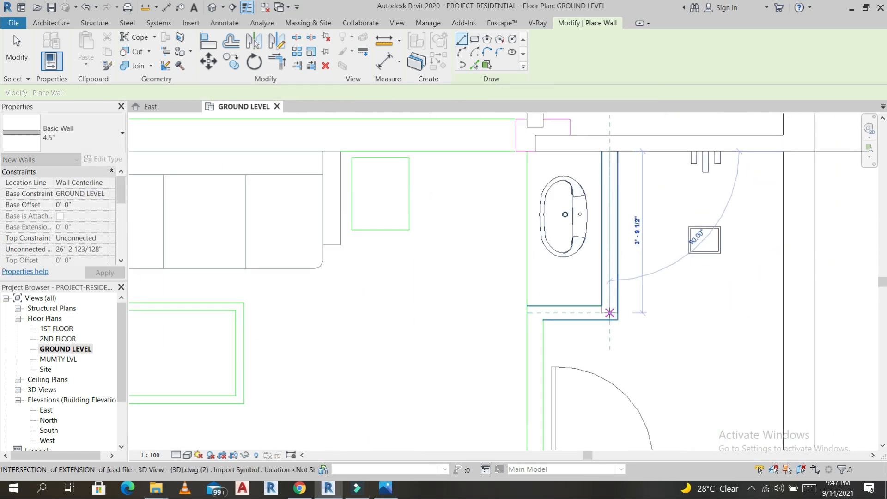
scroll(534, 341, down, 5)
key(Escape)
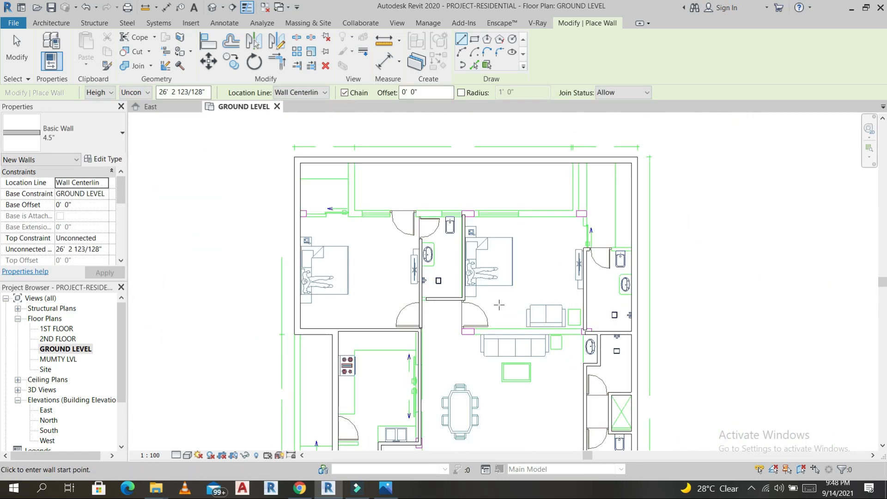
key(Escape)
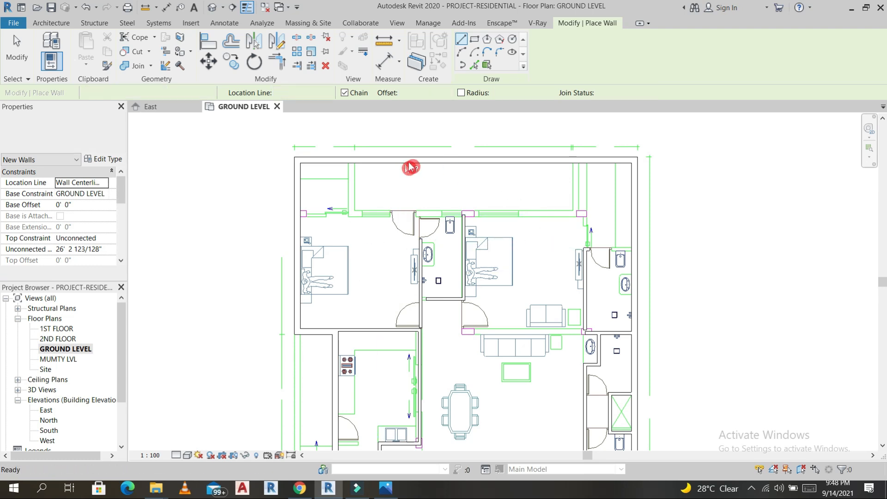
- Create similar 9" walls around the rear open space, down from the boundary, about 28'-5" across behind the bedrooms, and back up
click(401, 168)
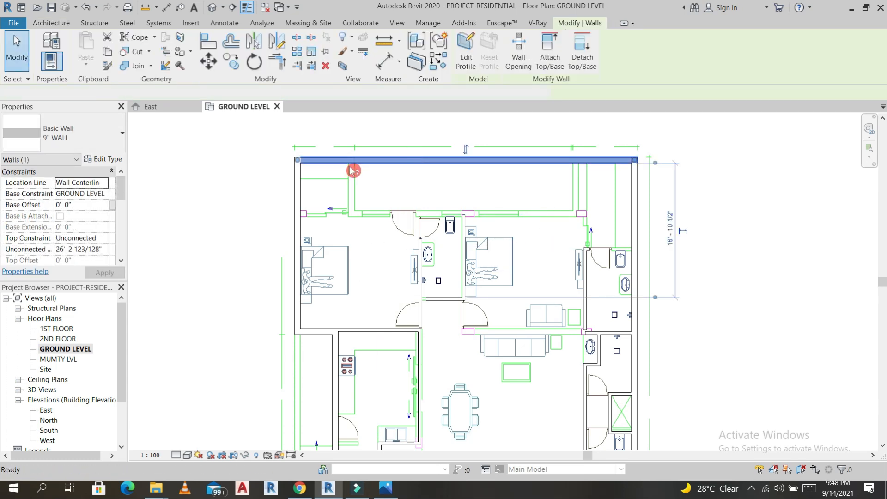
key(w)
key(a)
scroll(354, 166, up, 3)
click(352, 159)
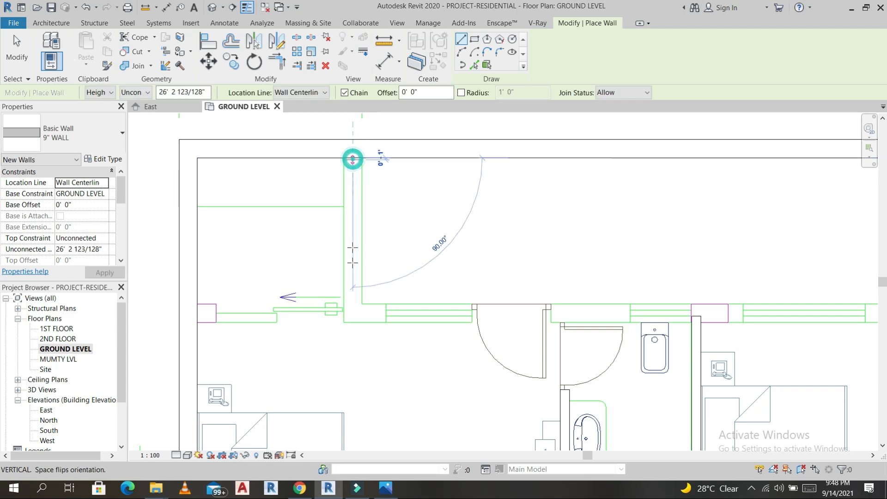
click(354, 317)
scroll(592, 319, down, 2)
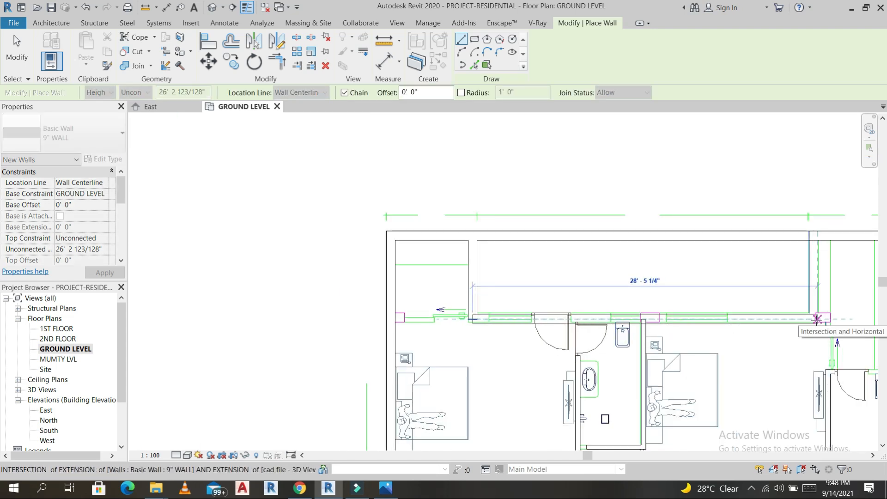
click(816, 225)
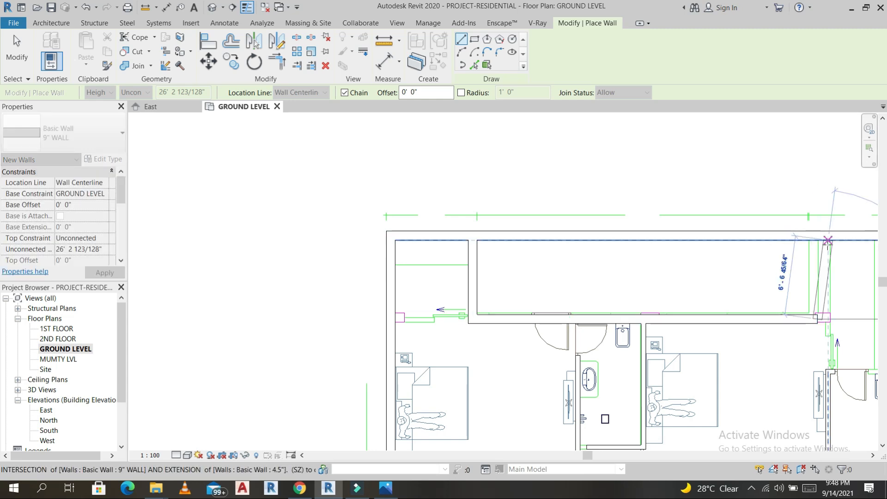
click(817, 241)
key(Escape)
click(474, 324)
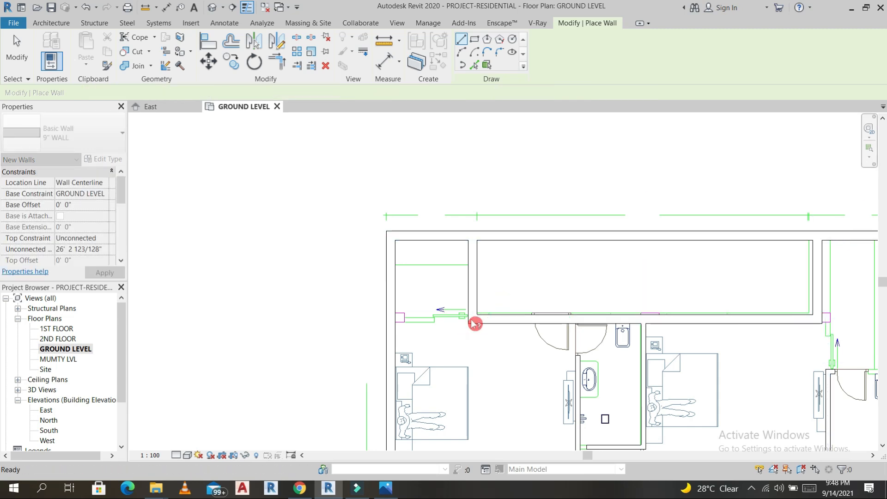
key(Escape)
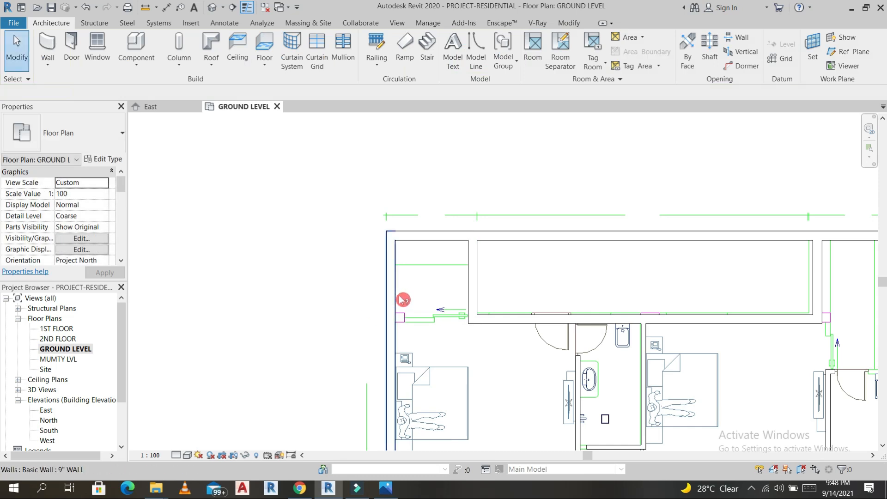
- Extend the 9" wall behind the rear bedrooms to the left boundary wall
click(566, 23)
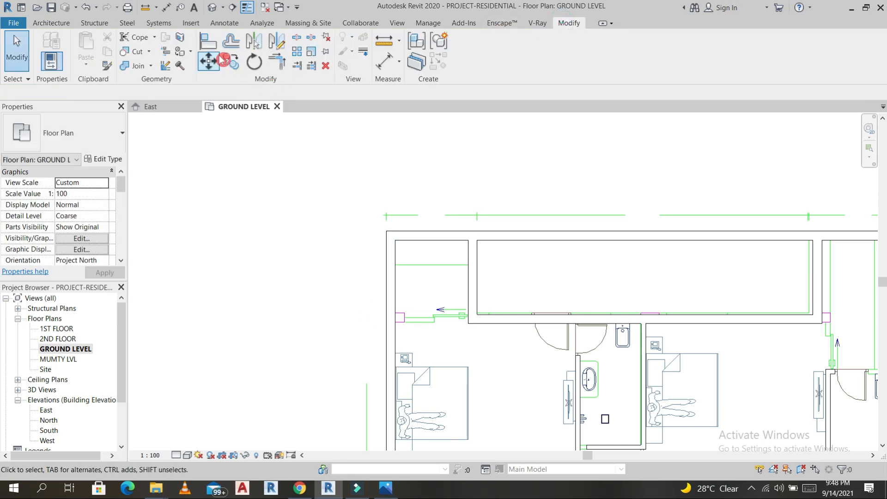
click(297, 65)
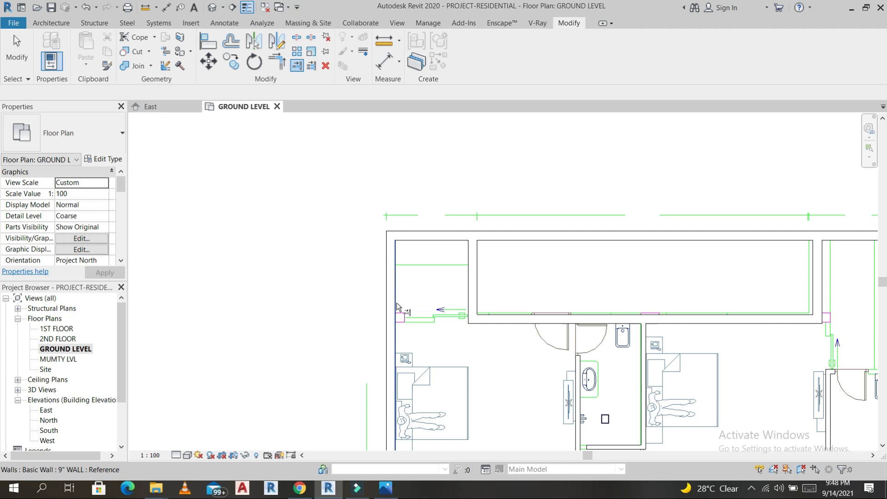
scroll(489, 337, down, 1)
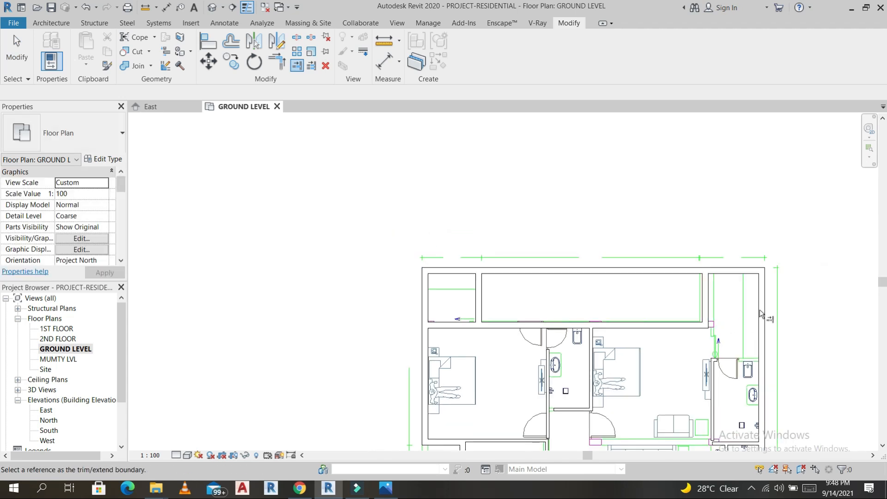
scroll(718, 305, up, 1)
key(Escape)
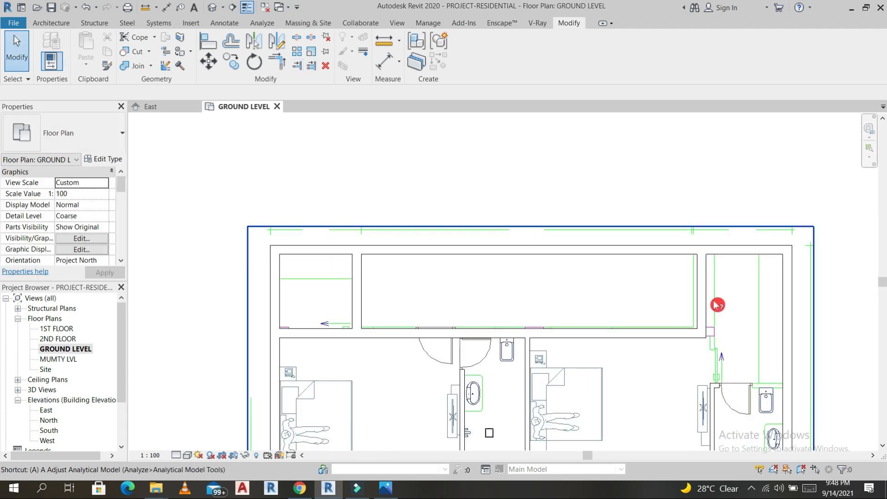
- Align the outer face of the rear open space's right wall with the CAD line
key(a)
key(l)
click(717, 291)
click(708, 307)
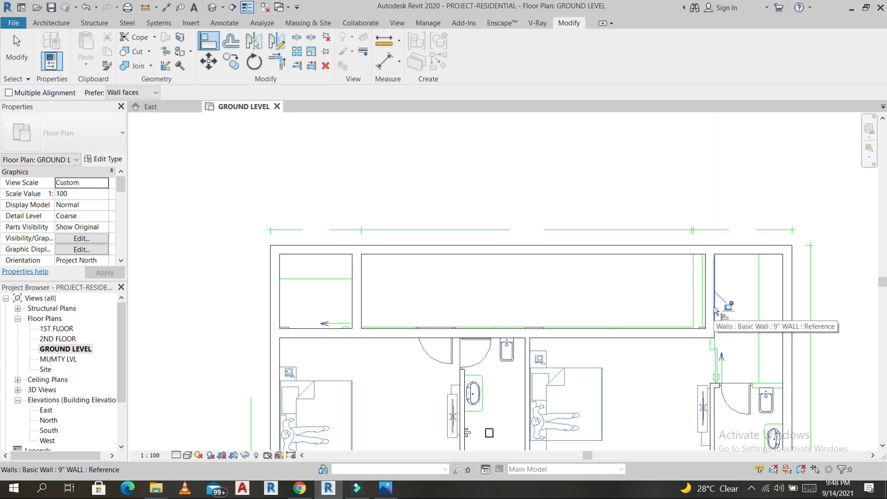
scroll(708, 308, down, 3)
middle_drag(721, 415, 669, 333)
scroll(667, 323, up, 2)
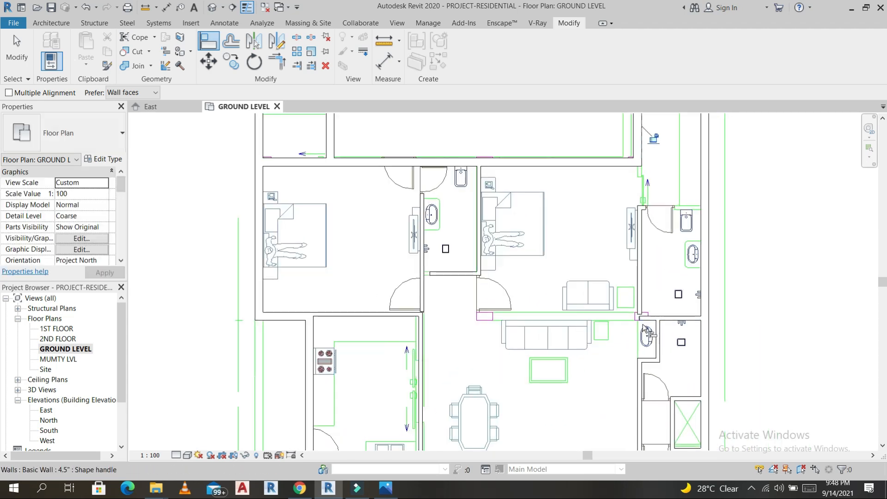
key(Escape)
- Create a similar 9" wall between the right rear bedroom and the lounge, from the bathroom corner to the bedroom door
click(574, 168)
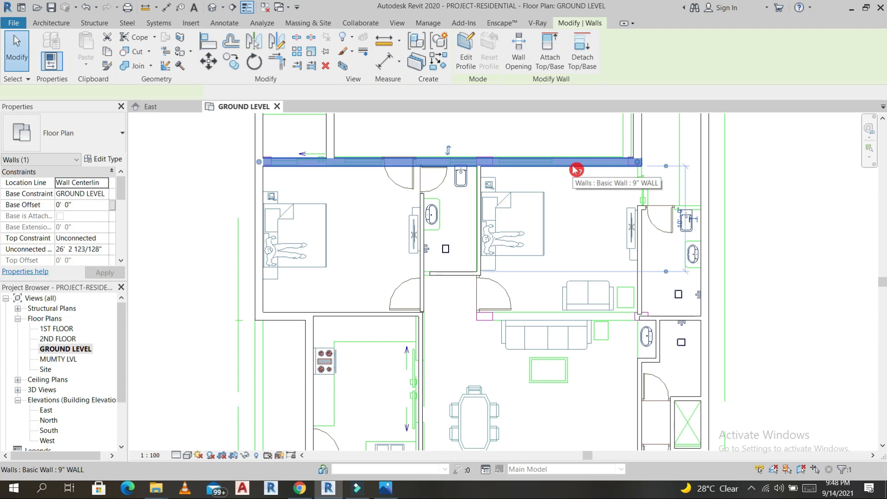
key(w)
key(a)
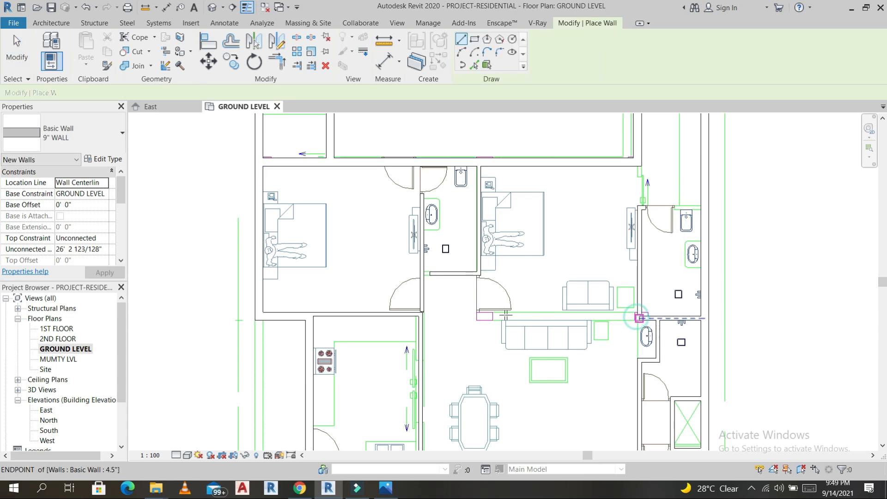
click(477, 315)
key(Escape)
key(Escape)
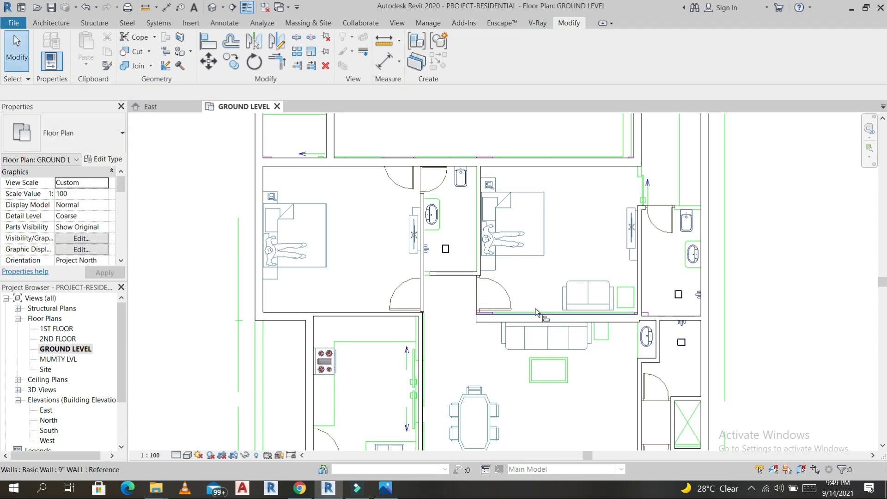
- Align the bedroom-side face of the lounge wall and the middle bathroom's right wall with their CAD lines
scroll(535, 313, up, 5)
key(a)
key(l)
click(533, 319)
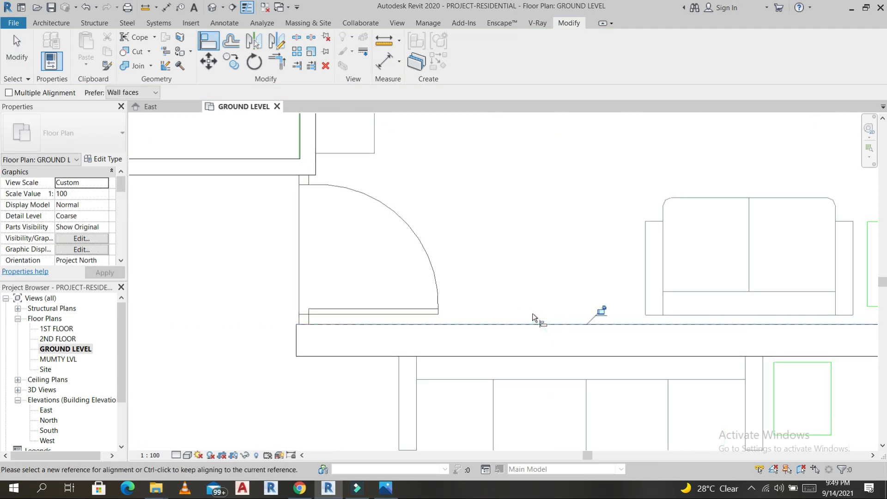
scroll(533, 318, down, 5)
scroll(547, 356, down, 3)
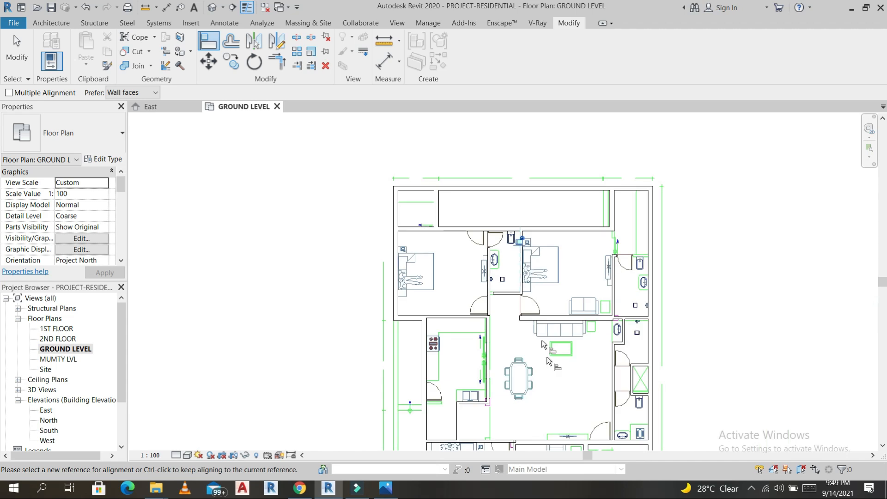
middle_drag(537, 317, 526, 281)
- Open the default 3D view and examine the modelled ground-level walls
click(212, 7)
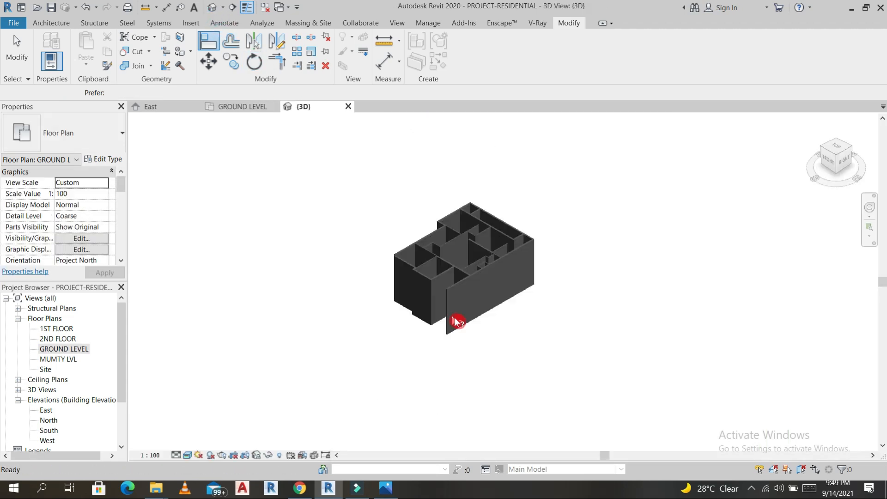
key(Escape)
scroll(491, 265, up, 4)
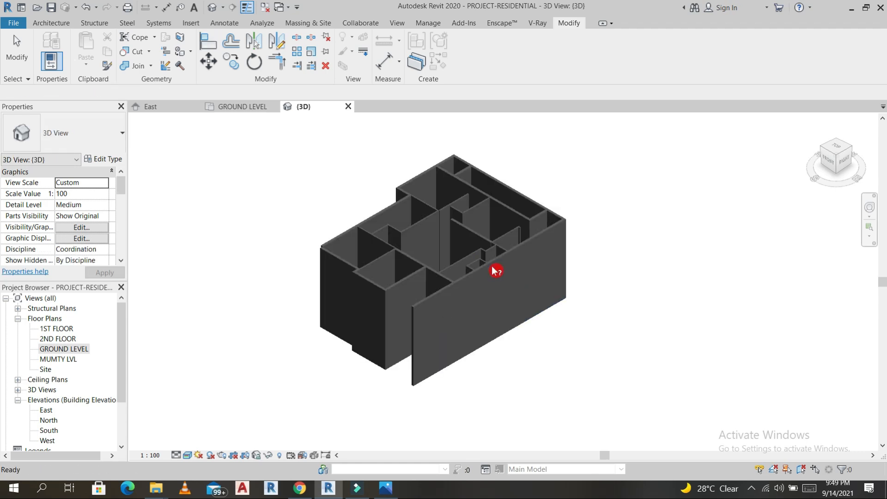
- Set the top constraint of all ground-level 9" walls to Up to level: 1ST FLOOR
click(504, 261)
key(Tab)
click(503, 258)
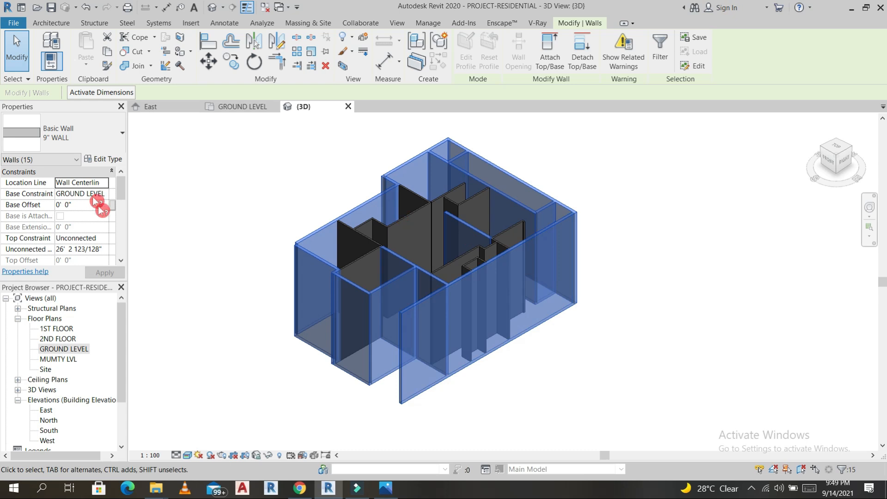
click(109, 240)
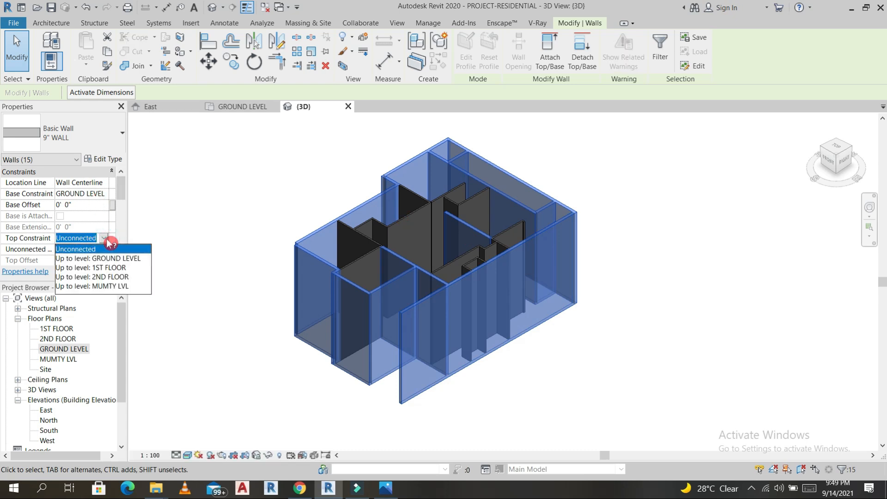
click(106, 269)
click(108, 274)
click(600, 344)
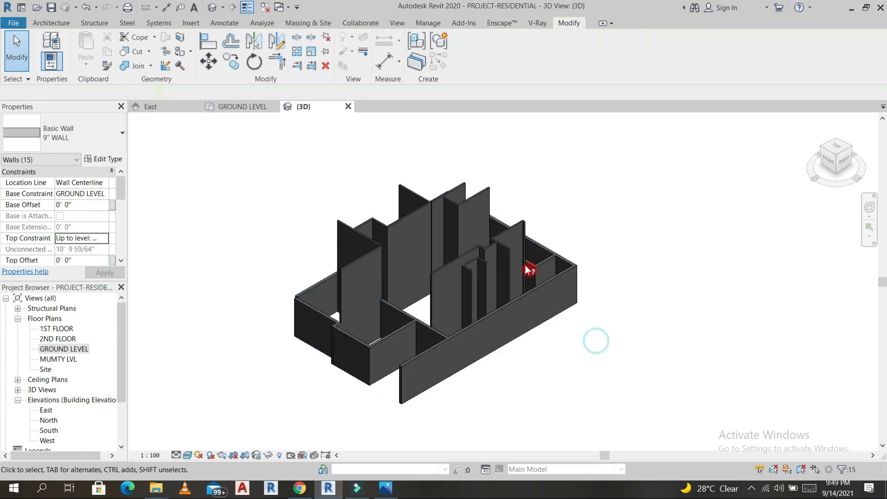
- Select all instances of the 4.5" walls and constrain their tops to Up to level: 1ST FLOOR
click(505, 234)
key(Escape)
click(500, 242)
key(s)
key(a)
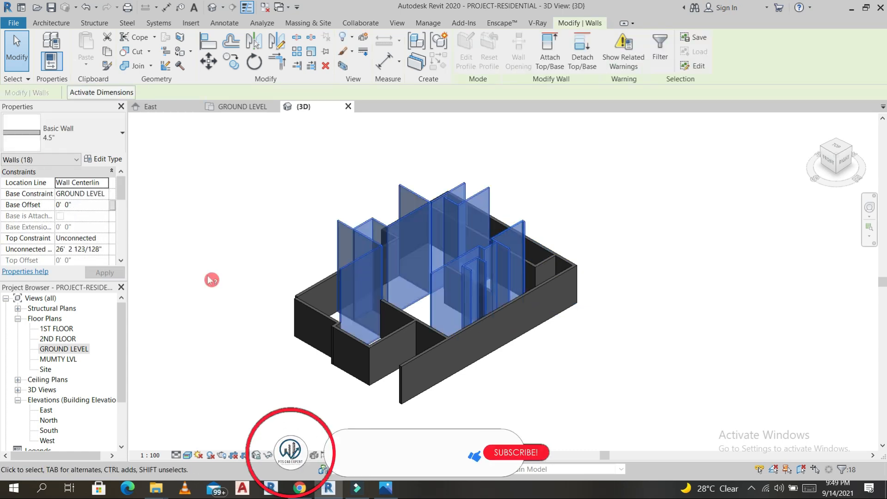
click(107, 238)
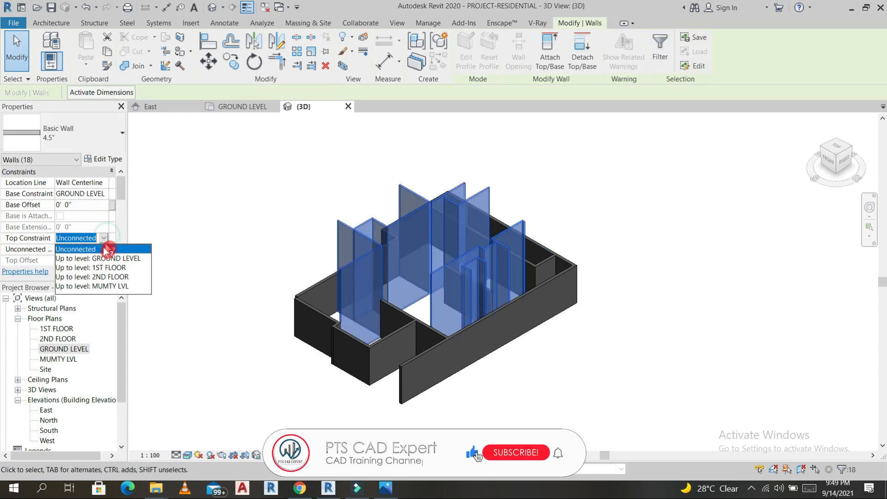
click(108, 269)
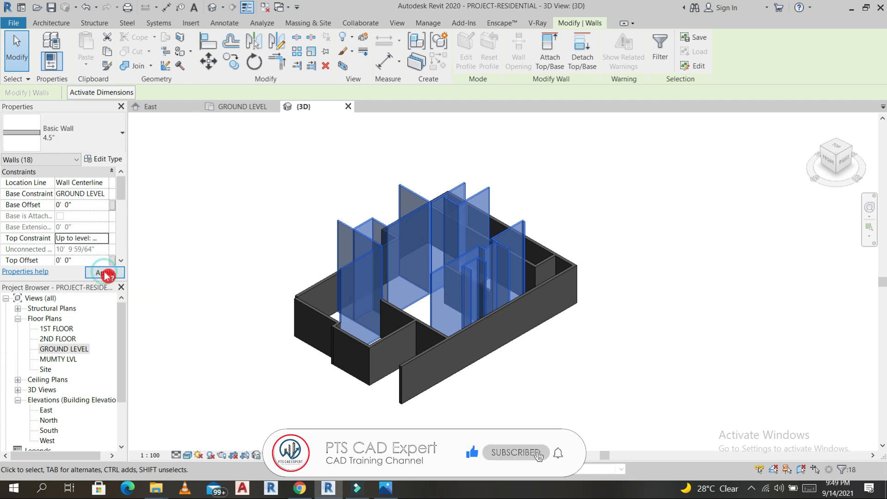
click(105, 272)
click(306, 264)
- Trim the front bedroom's outer left wall and front wall into a closed corner in the 3D view
shift+middle_drag(444, 324, 648, 368)
scroll(544, 329, up, 5)
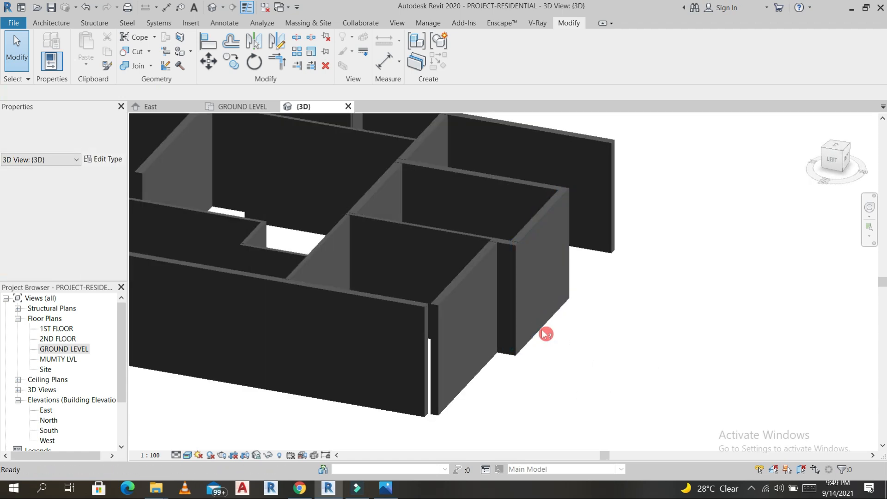
key(tr)
click(441, 297)
click(409, 303)
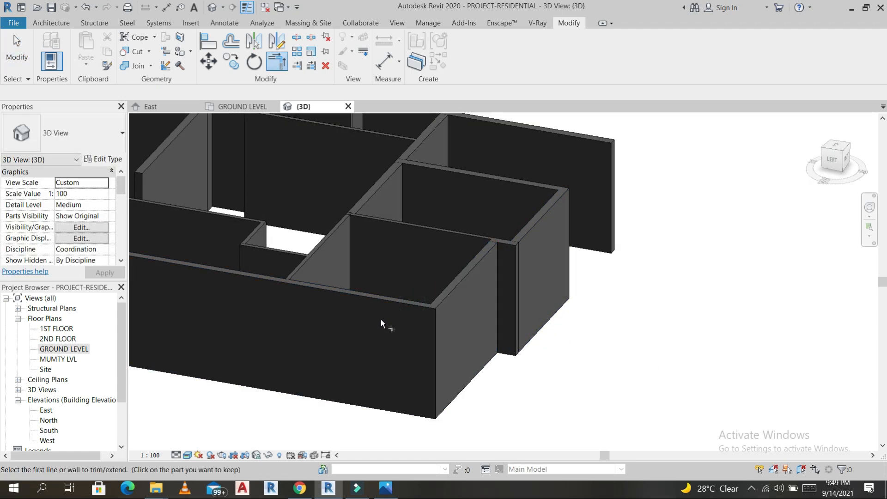
scroll(381, 320, down, 5)
key(Escape)
key(Escape)
- Extend the middle bathroom's front wall to the left bedroom's 4.5" wall, and extend that wall to the rear 9" wall
scroll(240, 291, up, 6)
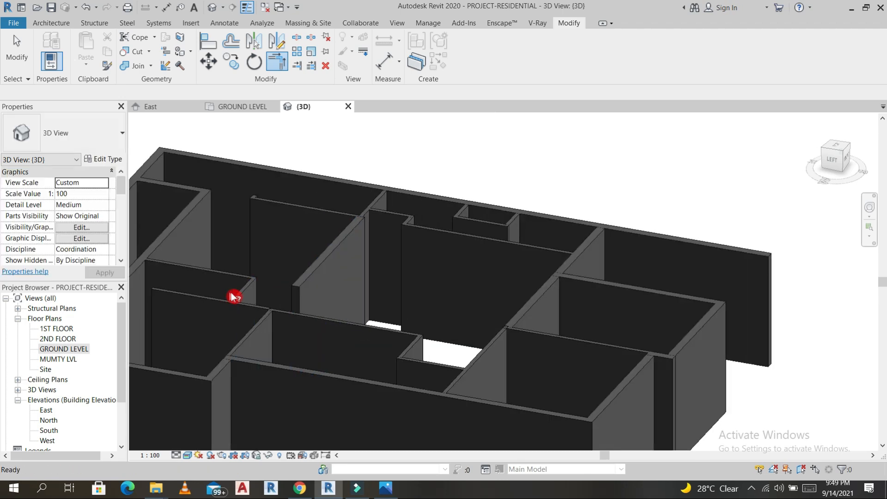
click(237, 293)
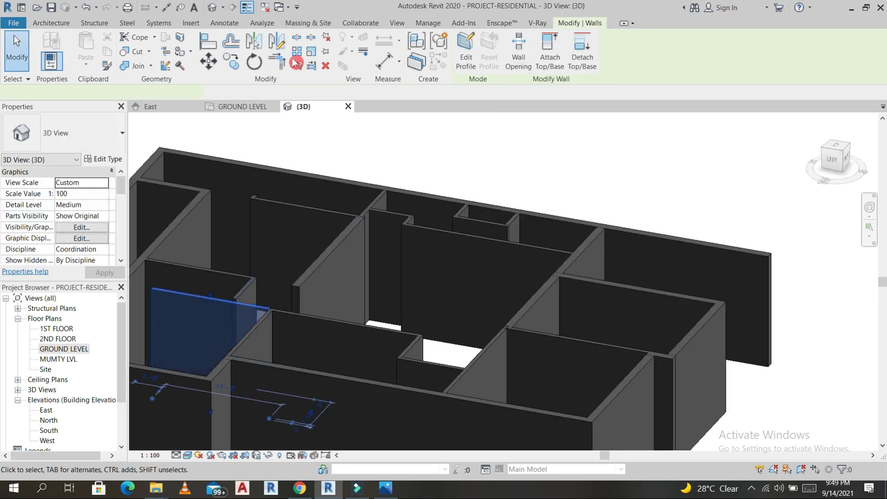
click(296, 63)
click(214, 304)
click(242, 292)
scroll(219, 292, down, 1)
click(148, 271)
click(175, 298)
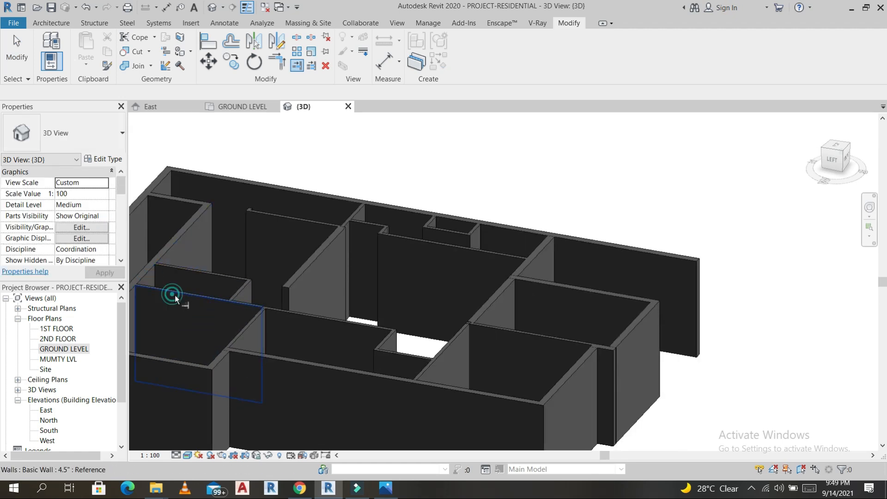
scroll(283, 273, down, 2)
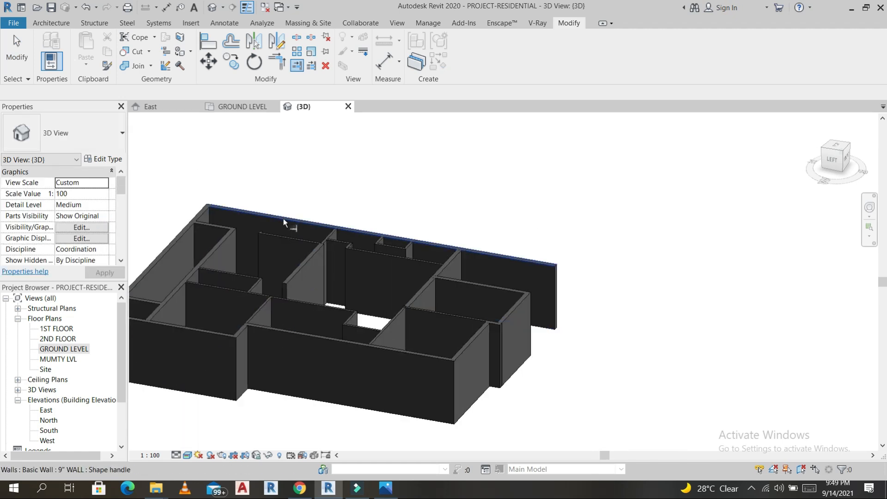
scroll(429, 252, up, 4)
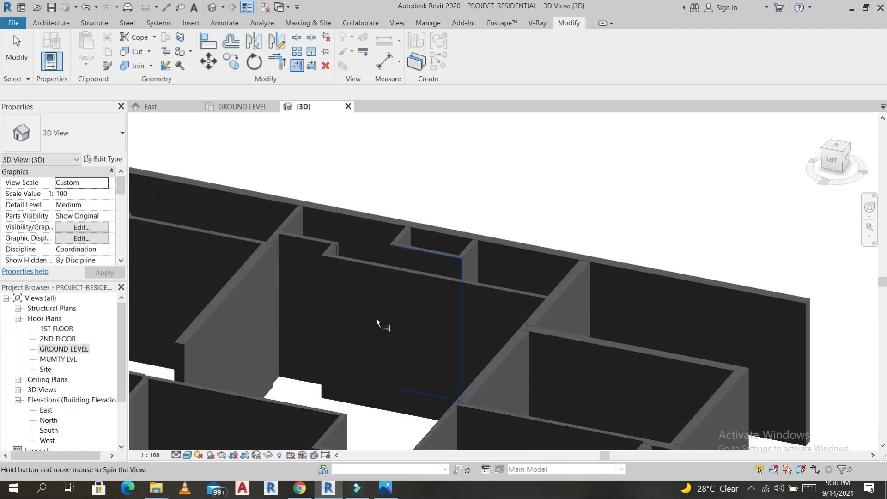
shift+middle_drag(376, 322, 68, 361)
- In the GROUND LEVEL plan, place M_Single-Flush 0915 x 2134mm doors at the left rear bedroom's rear exit, bathroom opening and entrance
double_click(69, 350)
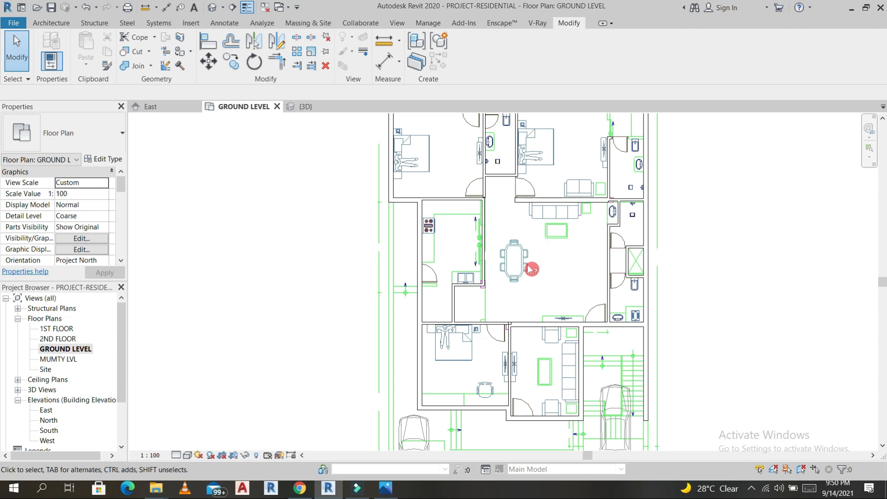
scroll(674, 258, down, 3)
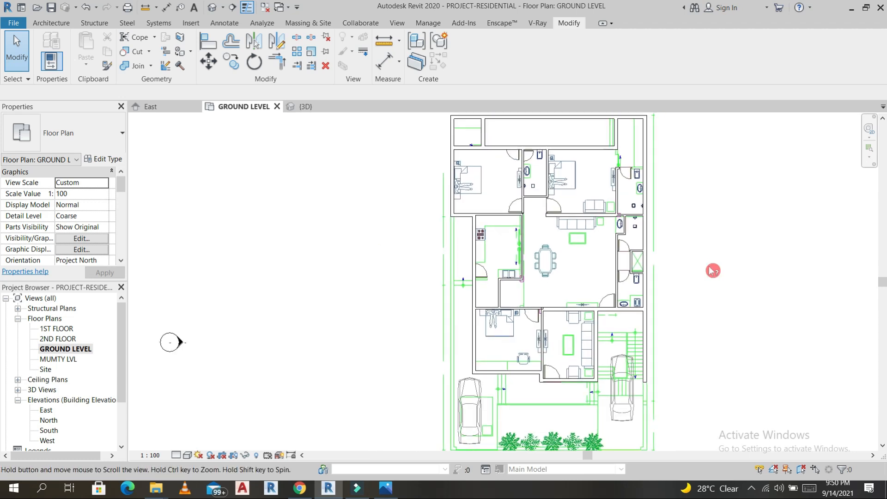
click(61, 24)
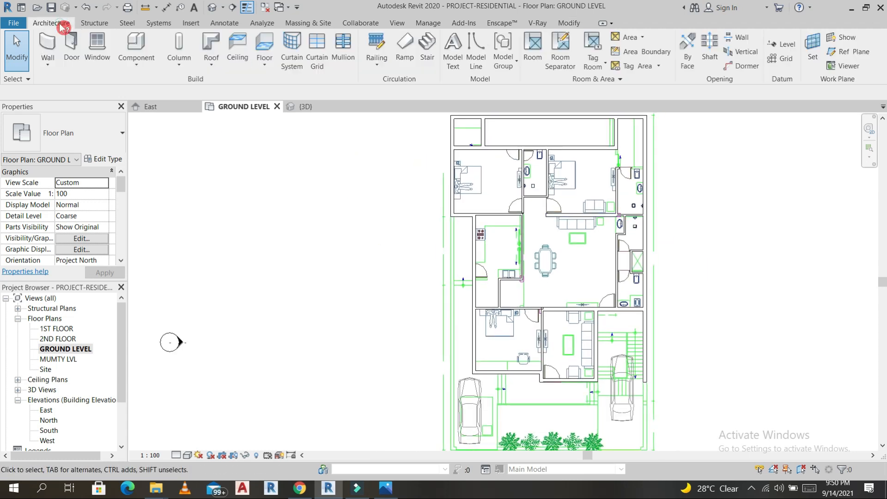
click(66, 51)
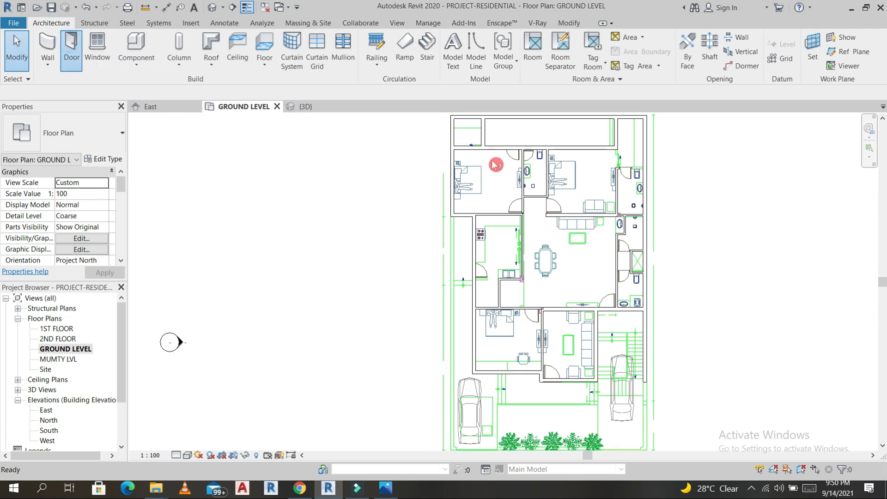
scroll(506, 160, up, 6)
key(space)
click(566, 186)
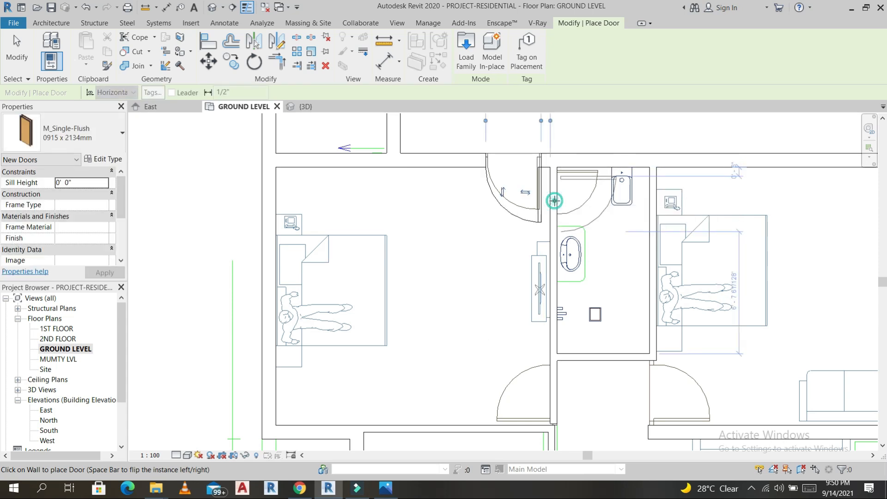
scroll(554, 201, down, 3)
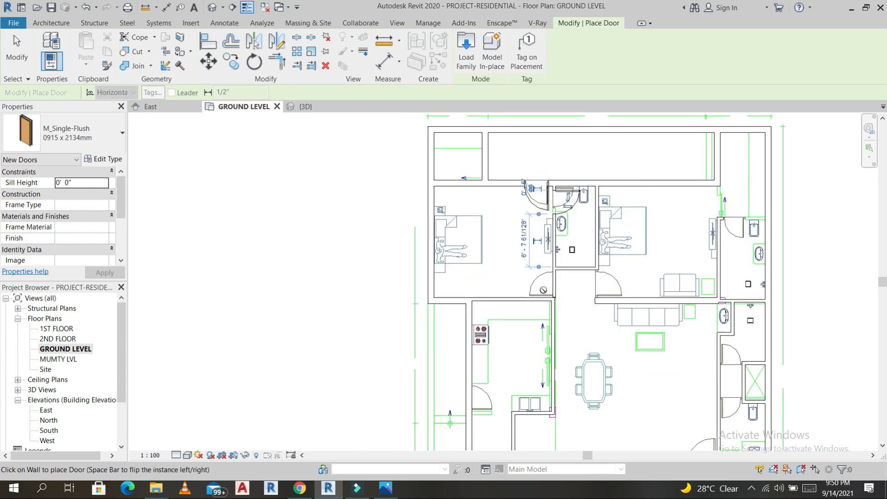
scroll(508, 295, up, 5)
key(Escape)
key(Escape)
- Trim the middle bathroom's right wall and the lounge's rear wall into a corner across the right rear bedroom's doorway
key(t)
key(r)
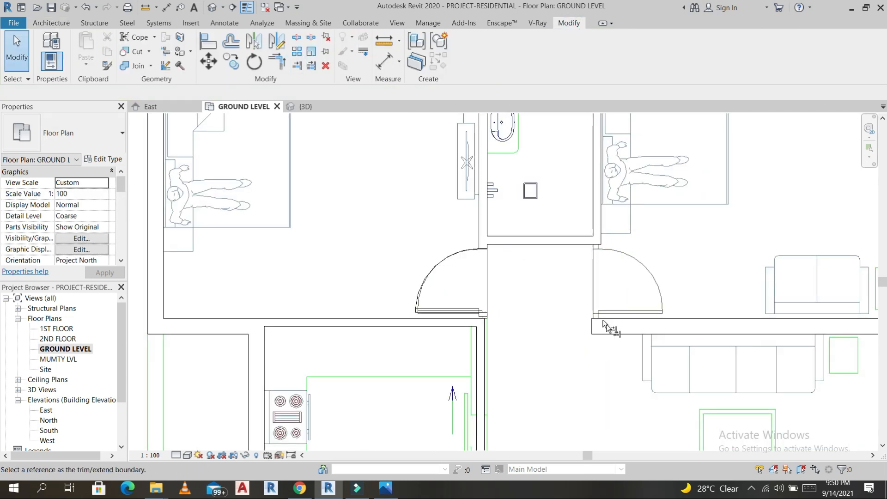
click(278, 61)
click(605, 330)
click(597, 231)
key(Escape)
key(Escape)
- Place M_Single-Flush 0915 x 2134mm doors at the right rear bedroom's entrance and in the kitchen's outer left wall
click(482, 286)
click(624, 289)
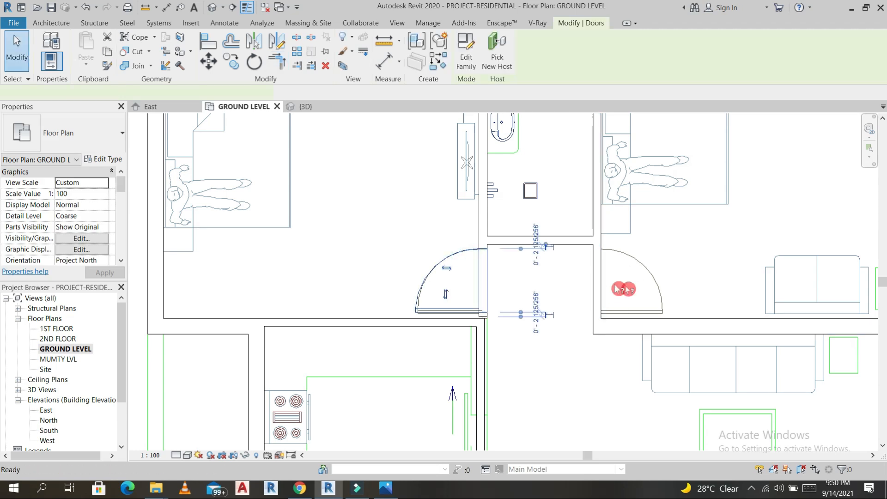
key(d)
key(r)
click(601, 282)
scroll(601, 286, down, 3)
middle_drag(606, 393, 546, 312)
scroll(377, 291, up, 3)
click(380, 293)
- Place M_Single-Flush 0915 x 2134mm doors in the sitting room's front wall and the front bedroom's rear wall
scroll(382, 294, down, 5)
scroll(546, 313, up, 2)
scroll(524, 336, down, 4)
scroll(504, 356, up, 2)
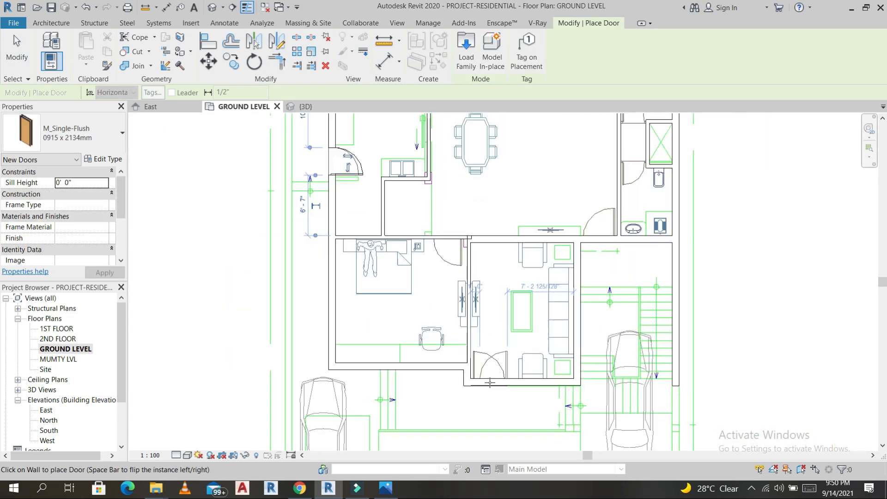
click(489, 381)
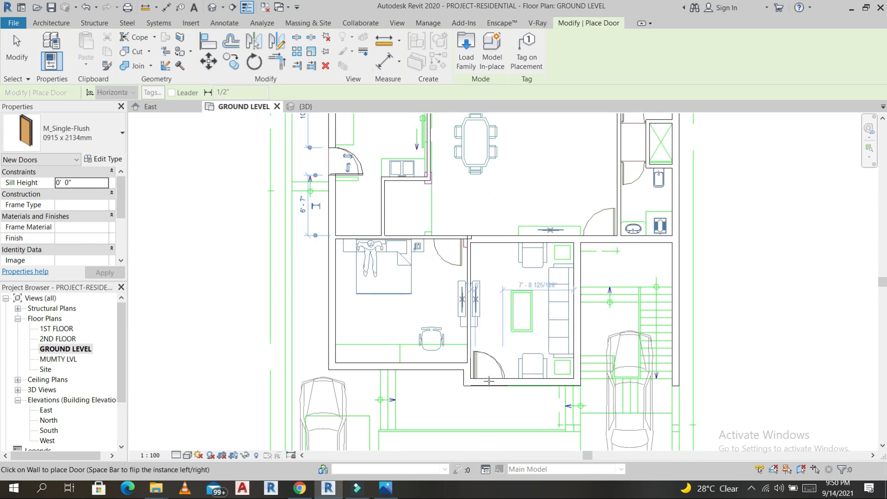
click(447, 238)
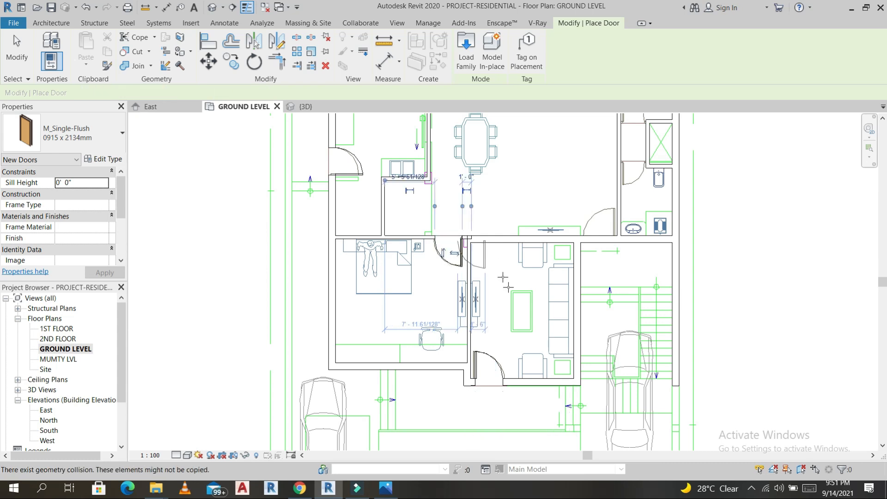
key(Escape)
scroll(526, 332, down, 3)
key(Escape)
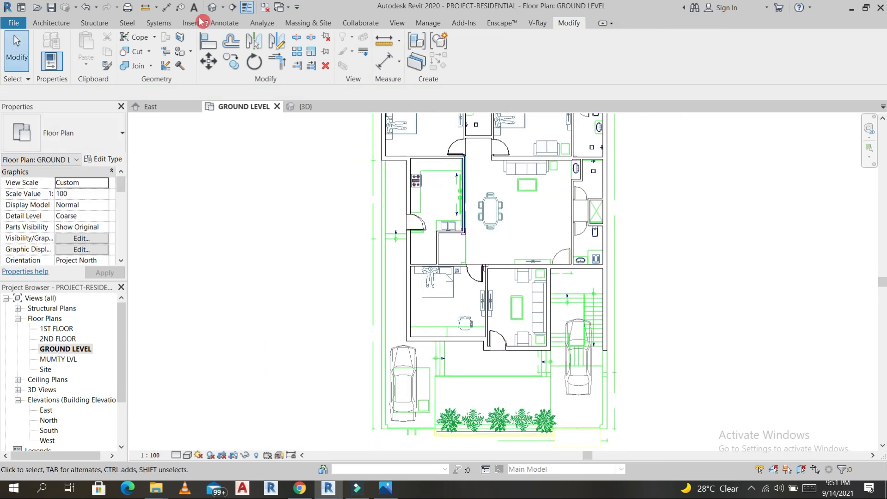
- Open the default 3D view and examine the placed doors in the ground-level walls
click(214, 8)
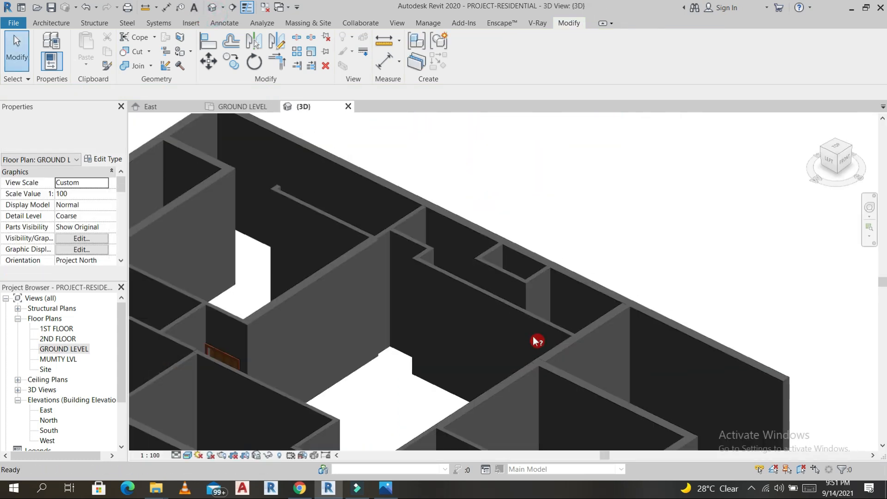
shift+middle_drag(518, 355, 576, 331)
scroll(576, 331, down, 6)
shift+middle_drag(620, 247, 590, 346)
scroll(545, 323, up, 4)
middle_drag(545, 323, 527, 328)
scroll(522, 296, down, 3)
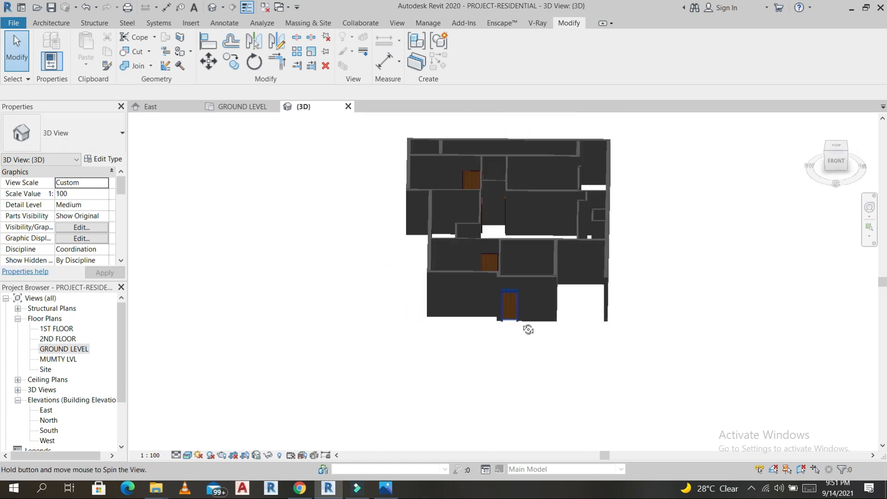
scroll(464, 276, up, 2)
shift+middle_drag(464, 276, 258, 152)
- Start placing a window and browse for a loadable family in the KEC FAMILY folder inside revit family occion on the desktop
click(52, 23)
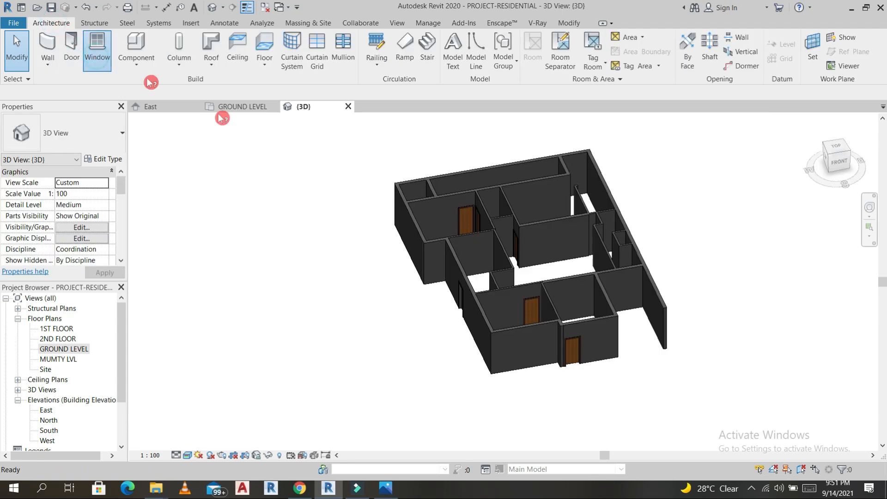
click(119, 160)
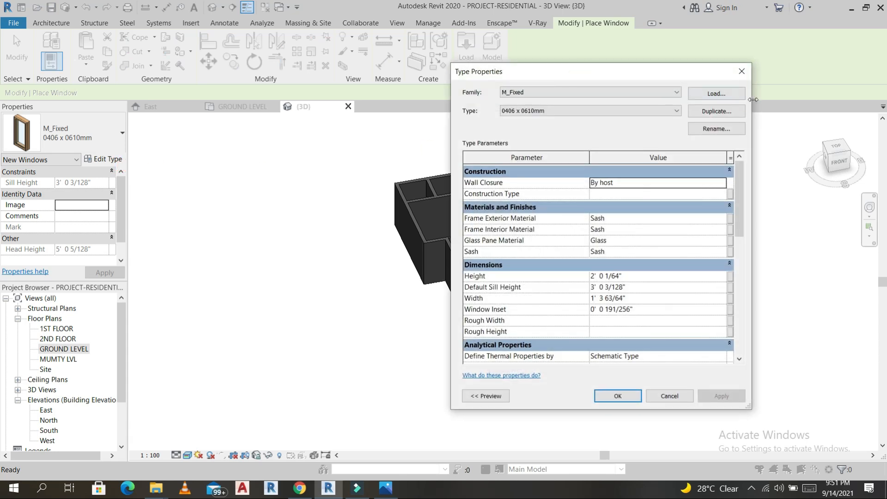
click(711, 93)
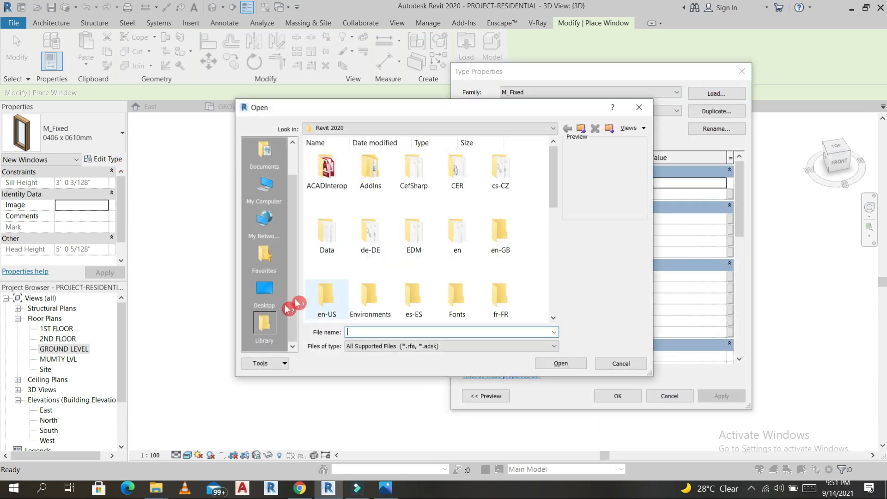
click(263, 292)
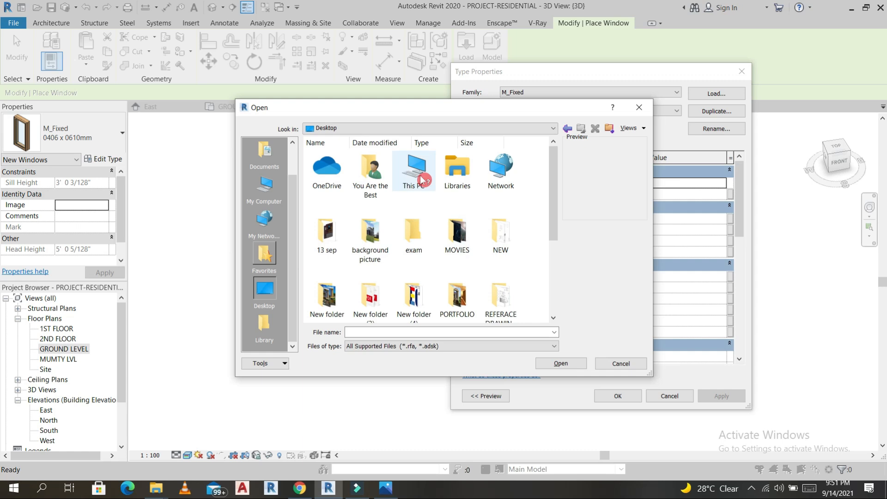
scroll(365, 238, down, 1)
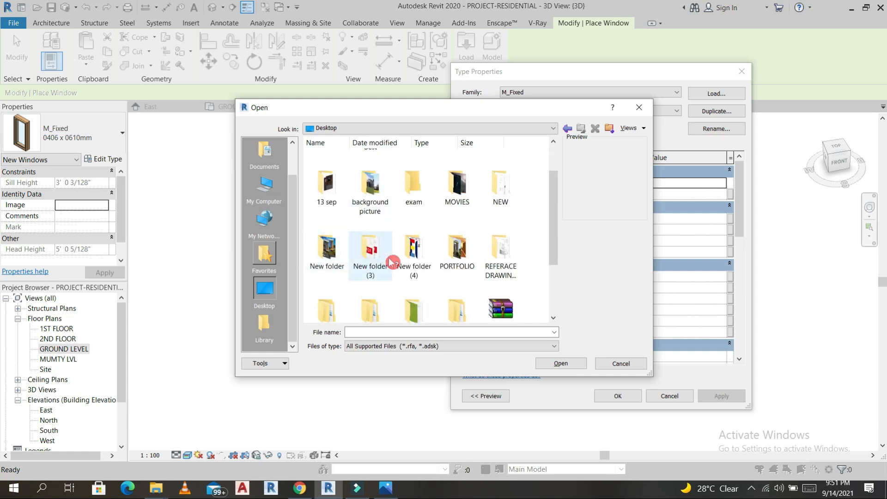
scroll(393, 259, down, 2)
double_click(335, 224)
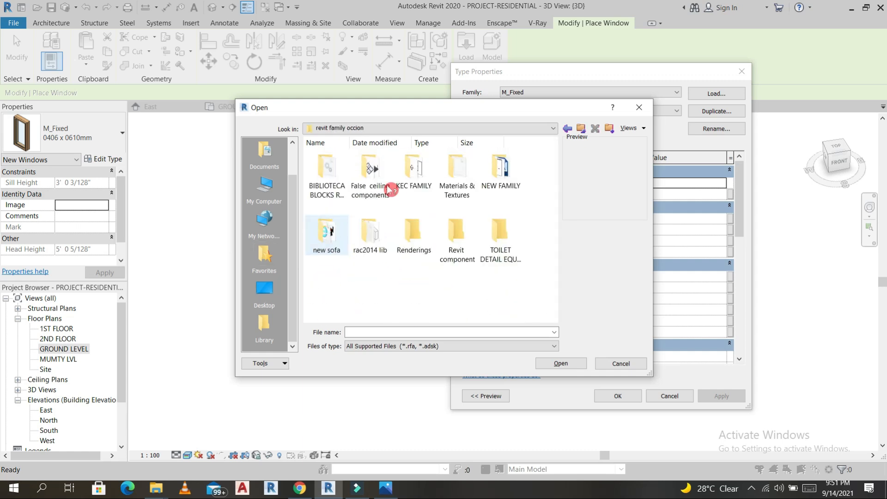
double_click(423, 176)
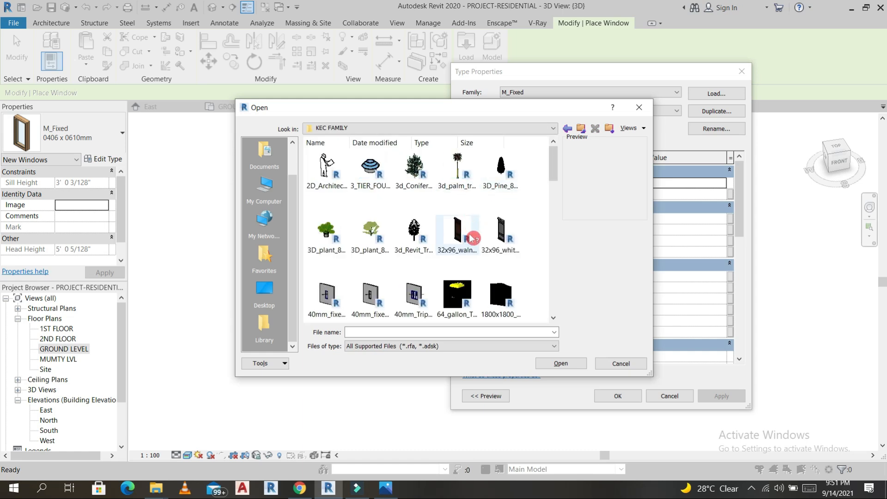
- Load the Awning-Double.0002 window family from the KEC FAMILY folder and use its 2 PANAEL FIX type for placement
scroll(470, 244, down, 3)
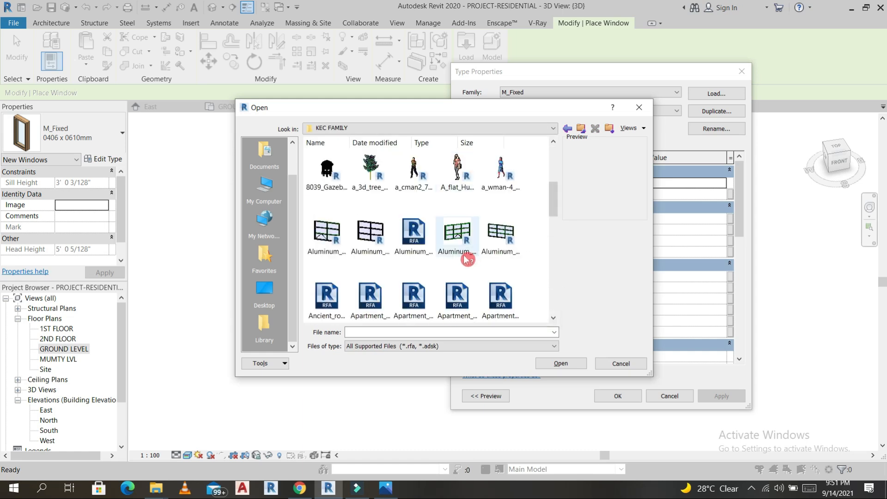
scroll(454, 265, down, 2)
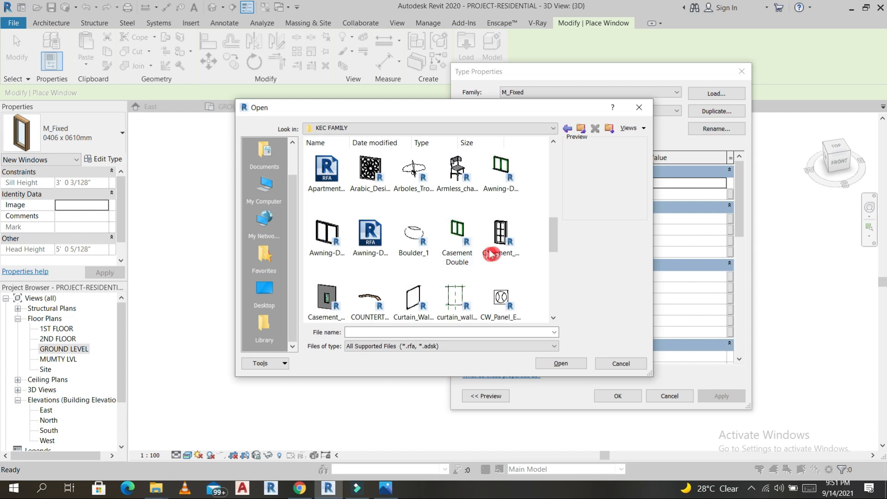
scroll(446, 264, down, 2)
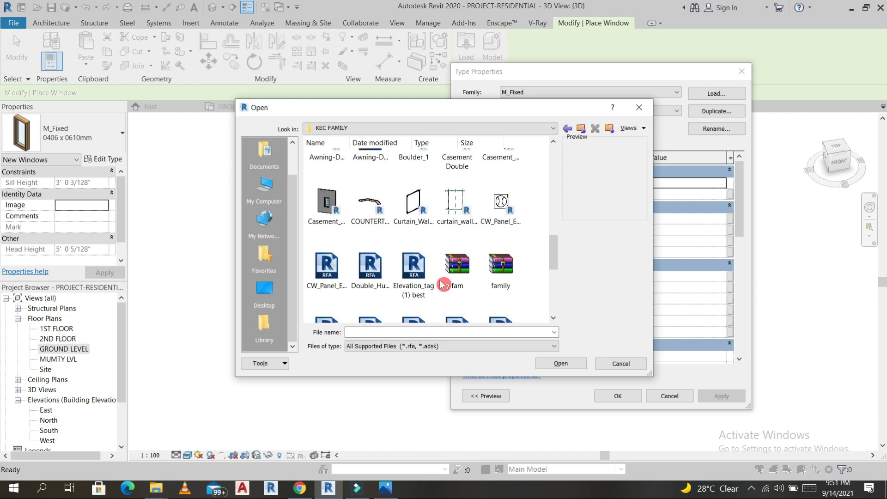
scroll(393, 272, down, 5)
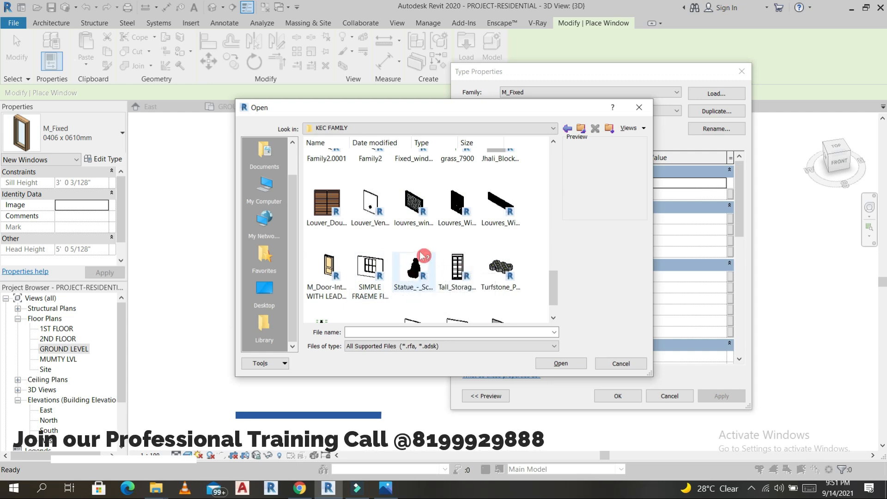
scroll(439, 260, down, 1)
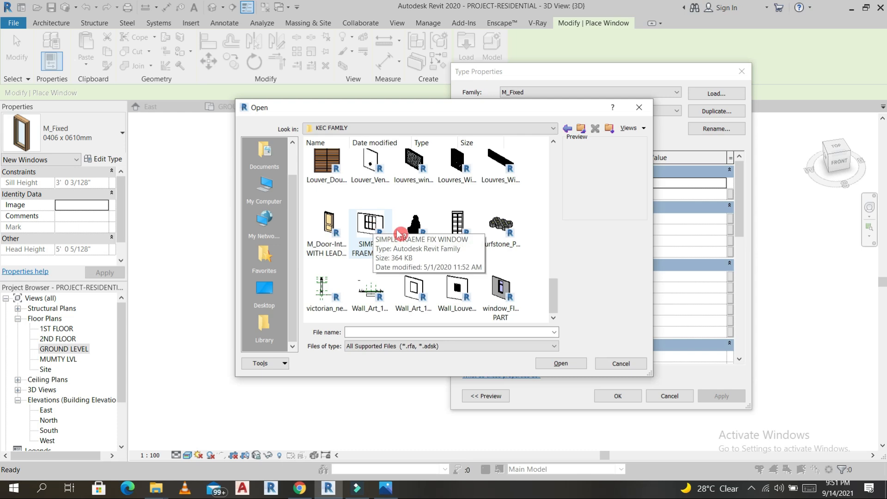
scroll(400, 234, up, 2)
scroll(378, 197, up, 3)
click(329, 193)
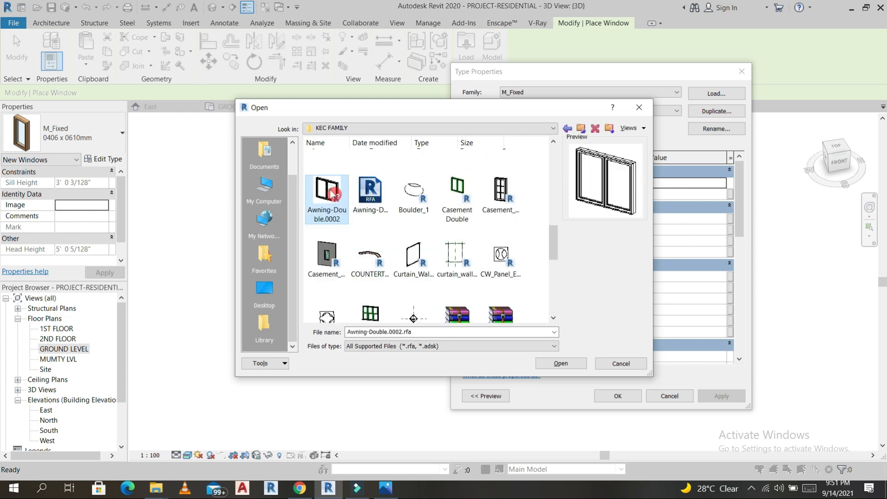
click(558, 364)
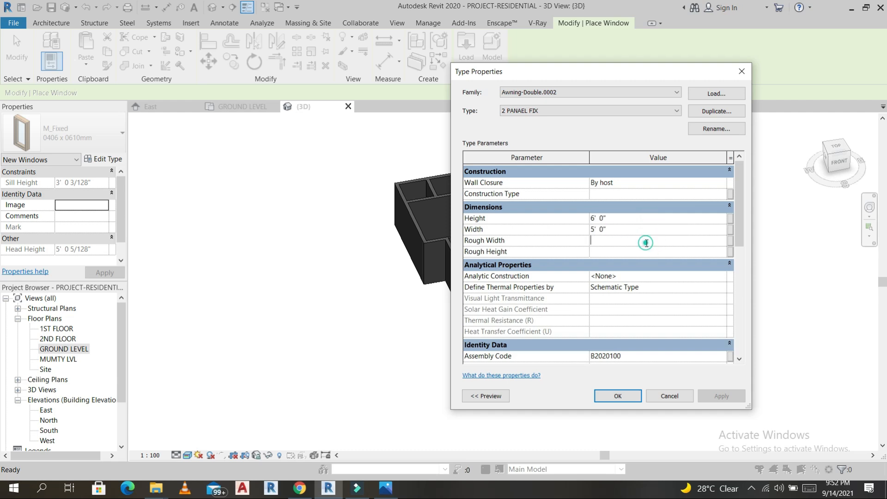
click(619, 396)
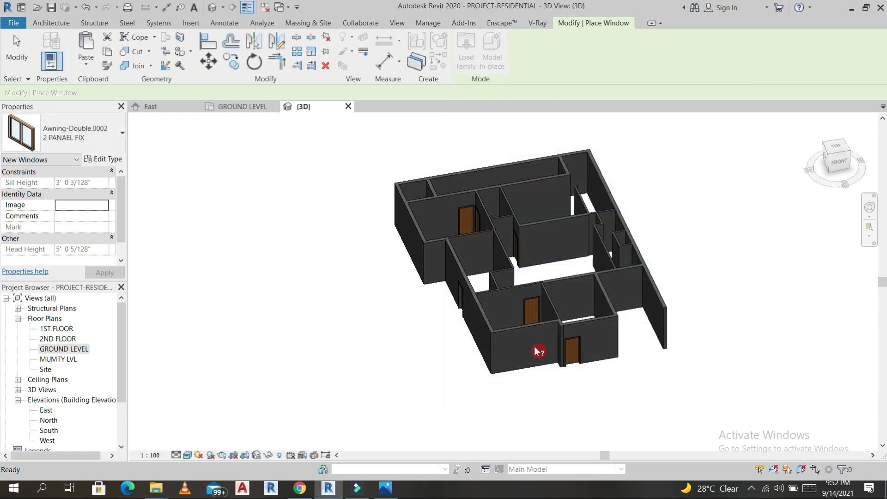
- Place Awning-Double.0002 2 PANAEL FIX windows in the front bedroom's front wall and the sitting room's front wall beside the door
scroll(538, 351, up, 4)
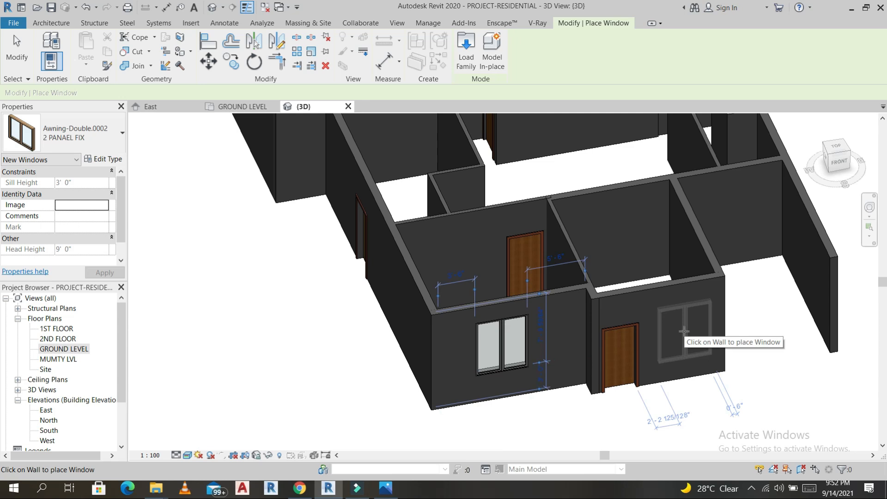
click(677, 331)
key(Escape)
key(Escape)
scroll(686, 356, down, 2)
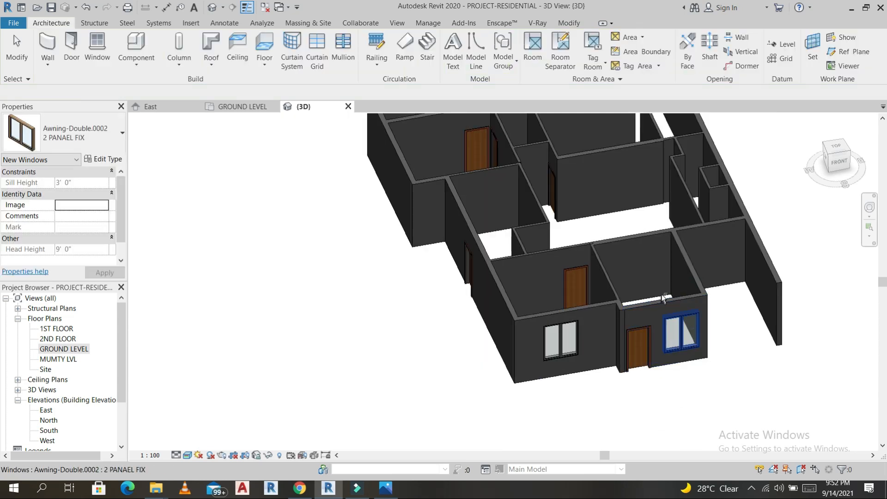
key(Escape)
- Set the sill height of both front windows to 2' 0" from the front 3D view
click(839, 163)
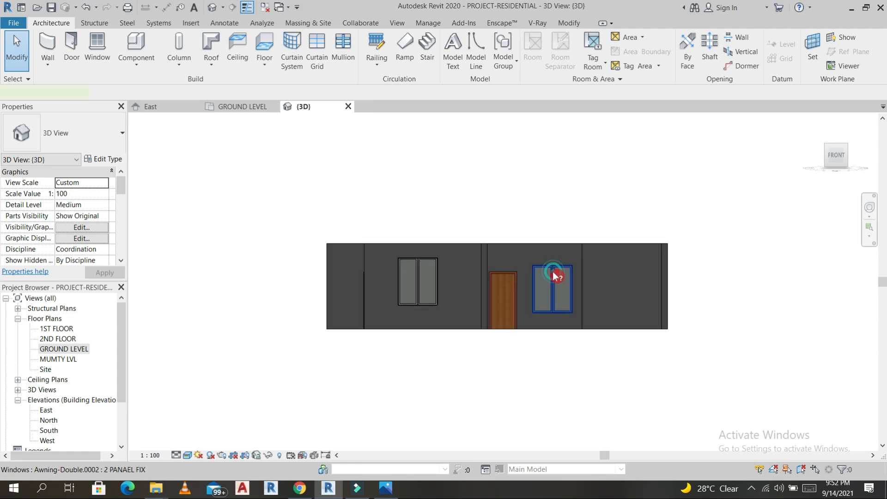
click(556, 276)
click(101, 193)
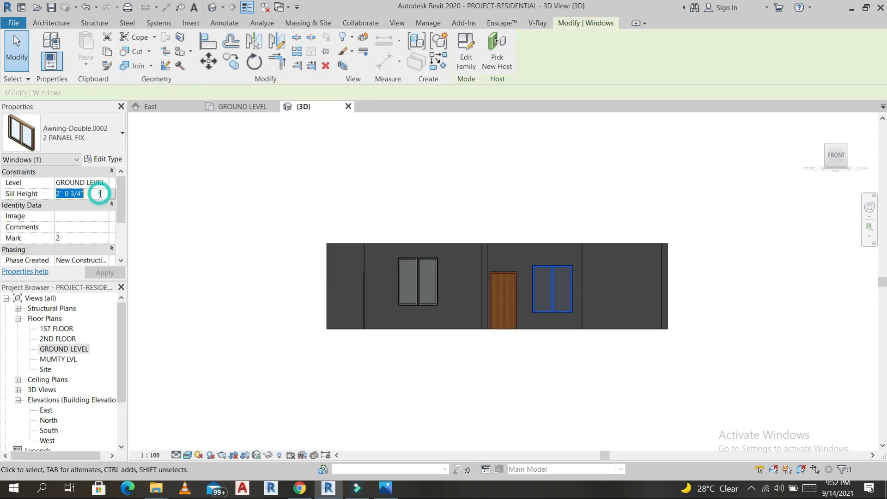
text(2')
key(Return)
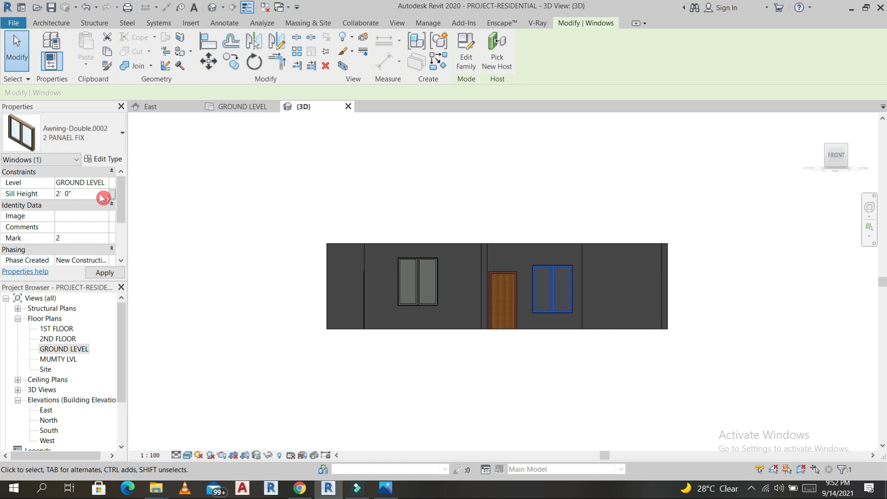
click(424, 271)
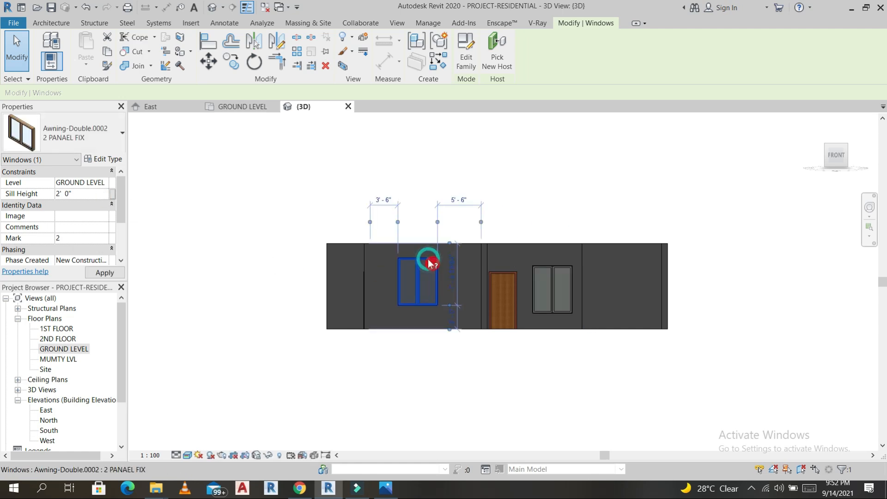
click(81, 193)
text(2')
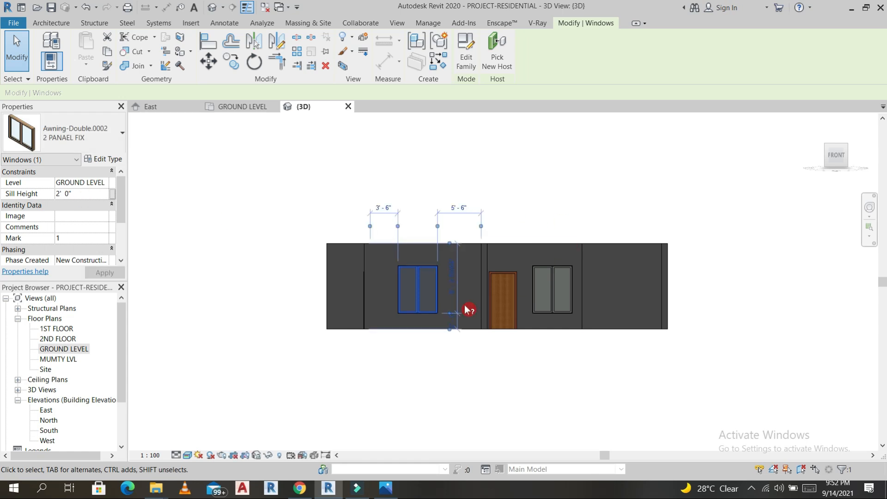
- Examine the front door against the windows in 3D and look through the East, North and South elevations, ending on South
scroll(467, 307, up, 2)
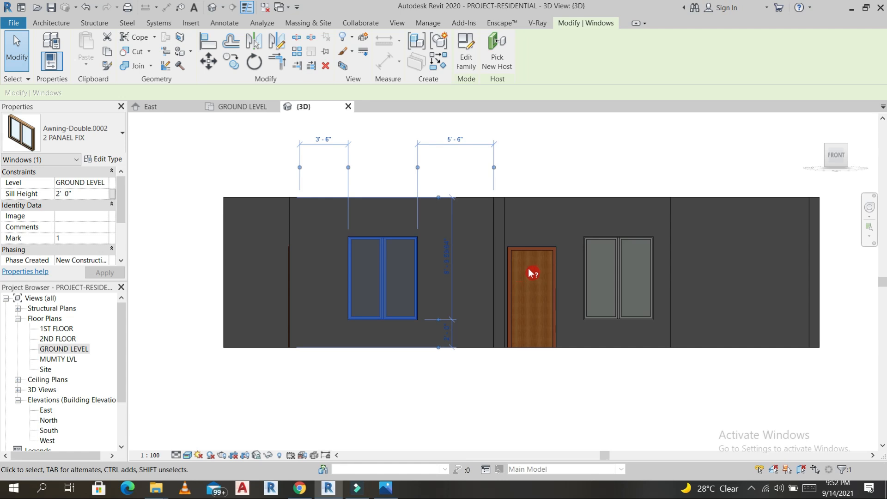
click(544, 258)
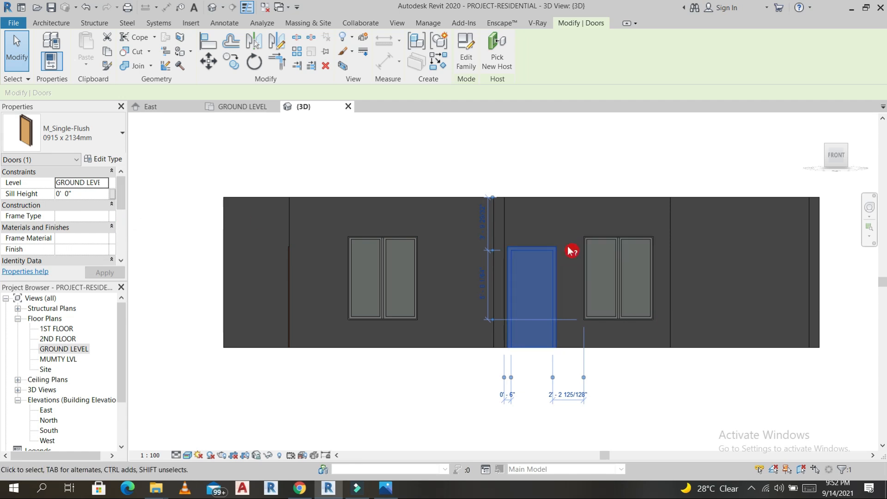
scroll(572, 251, up, 2)
key(Escape)
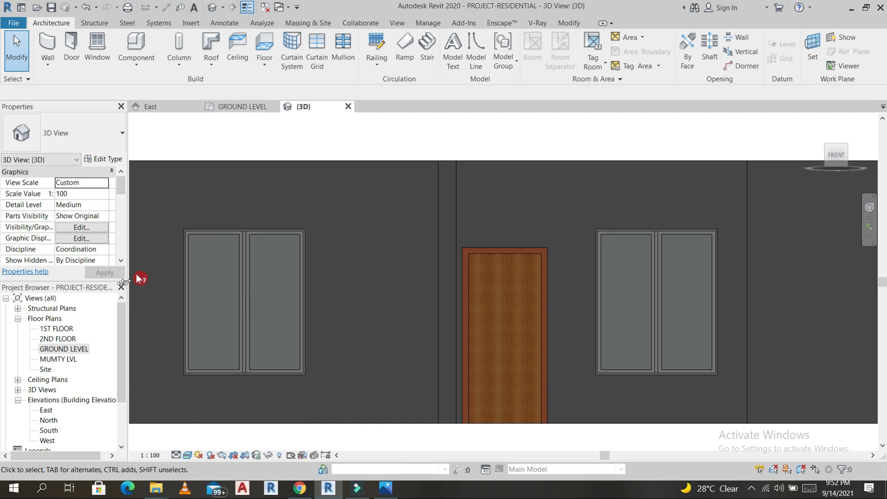
double_click(45, 410)
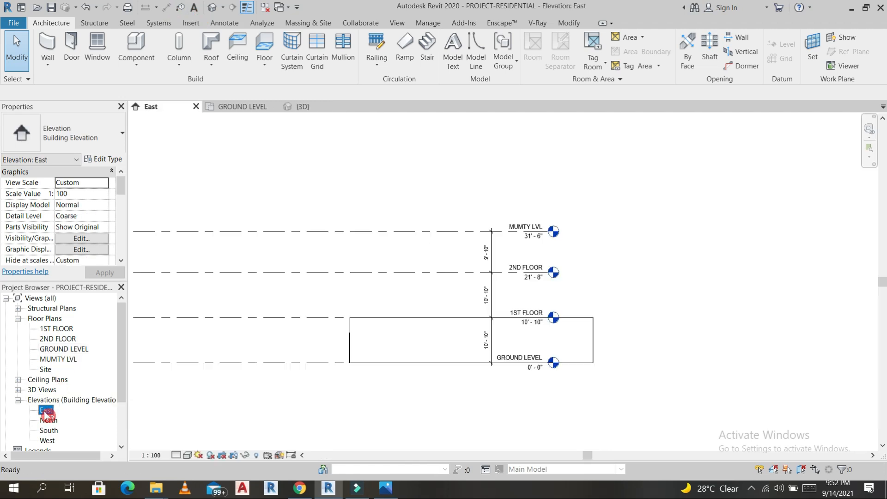
click(50, 420)
double_click(50, 420)
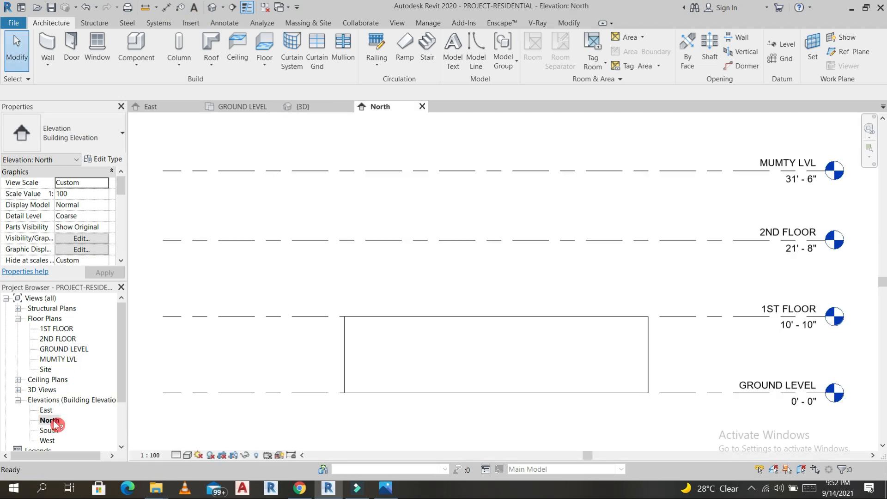
double_click(52, 431)
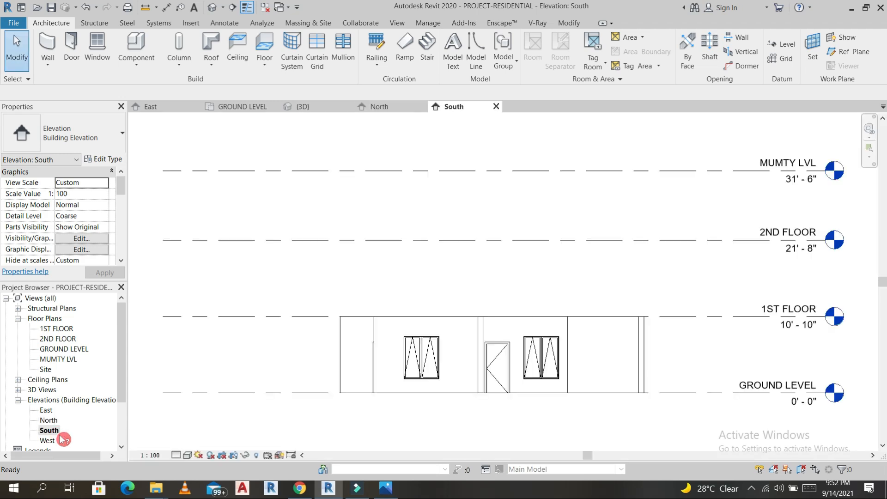
scroll(517, 390, up, 2)
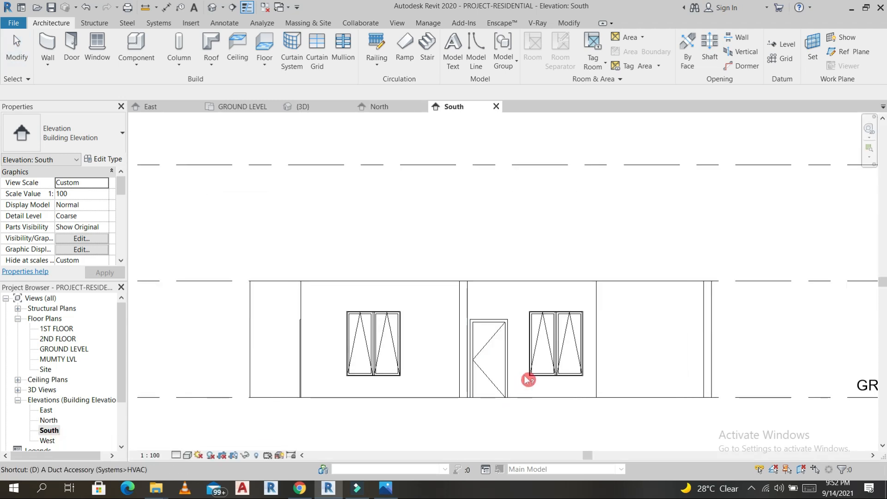
- Check the height difference between the right front window's top and the door frame's top with an aligned dimension
key(d)
key(i)
scroll(554, 319, up, 5)
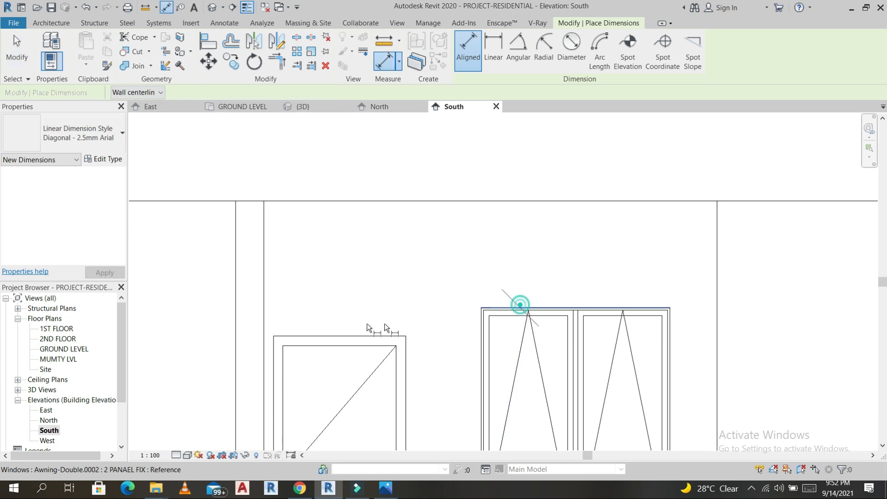
click(519, 307)
click(361, 336)
key(Escape)
scroll(428, 325, down, 4)
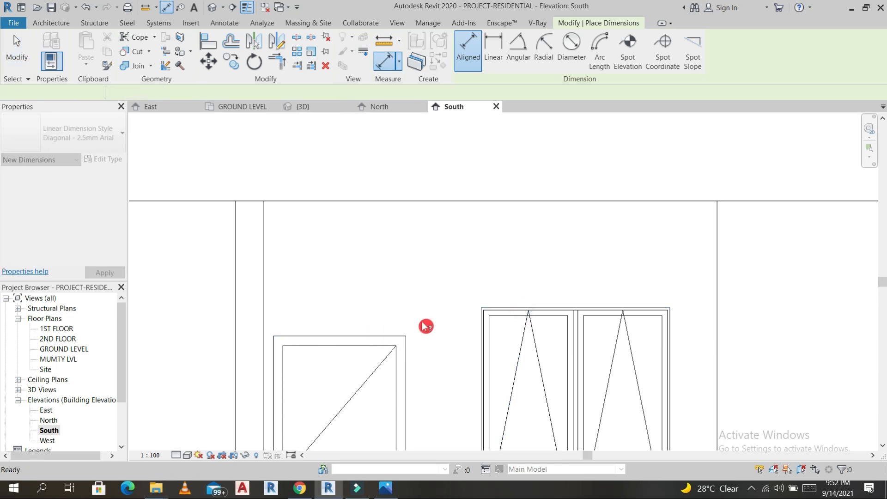
key(Escape)
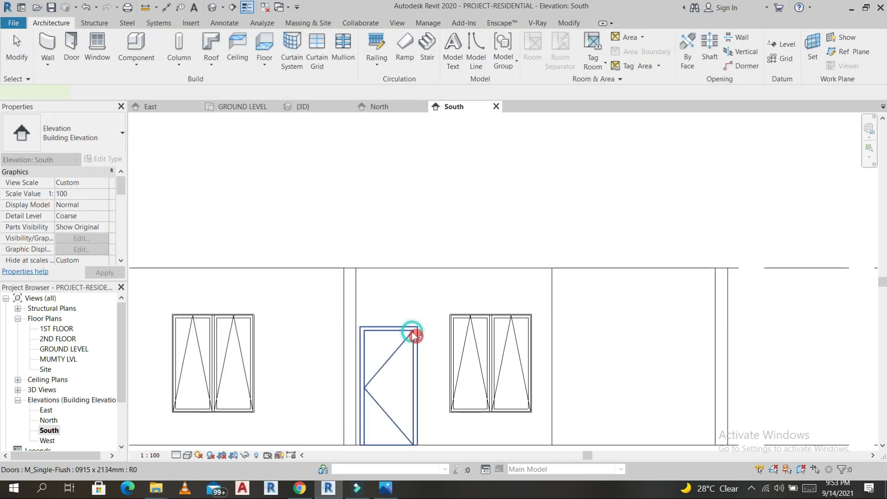
- Set the front door's type height to 7' 9" in the South elevation
click(412, 332)
click(112, 159)
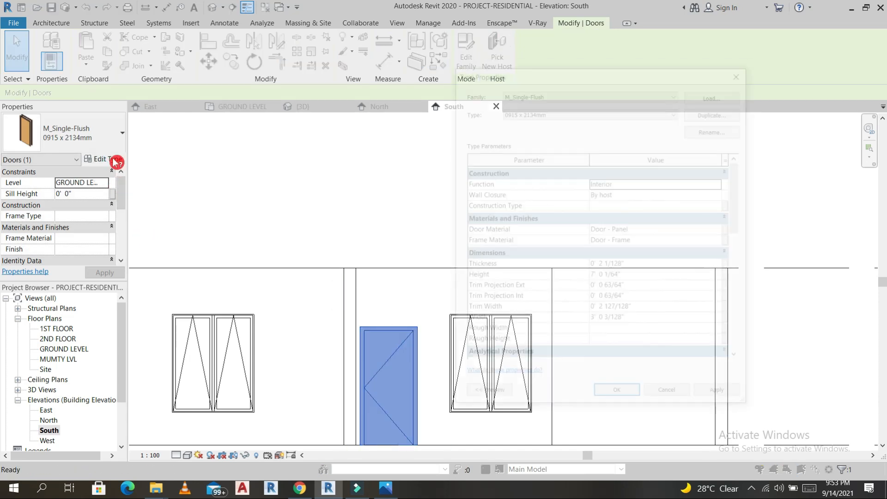
click(641, 277)
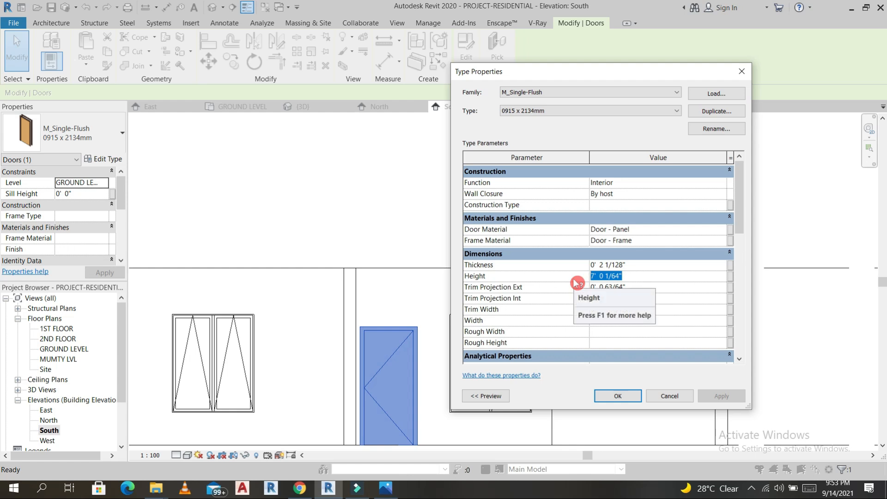
key(BackSpace)
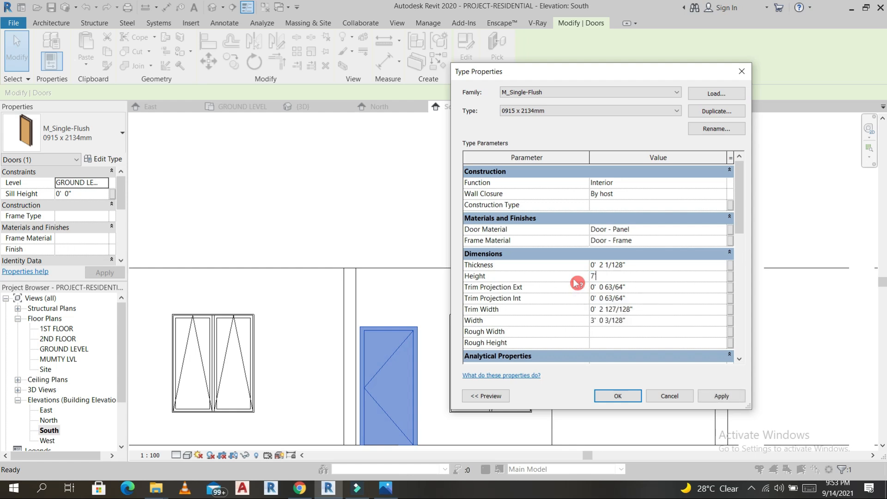
click(722, 397)
click(616, 395)
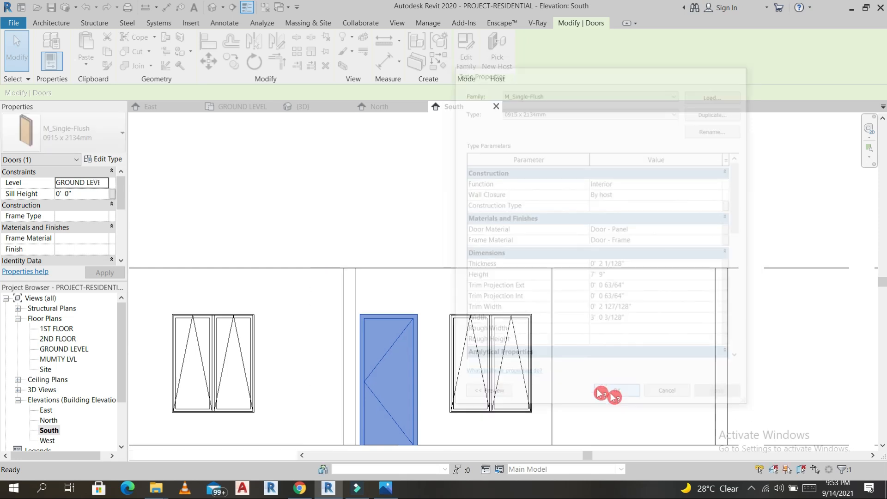
scroll(457, 335, up, 2)
scroll(481, 337, down, 2)
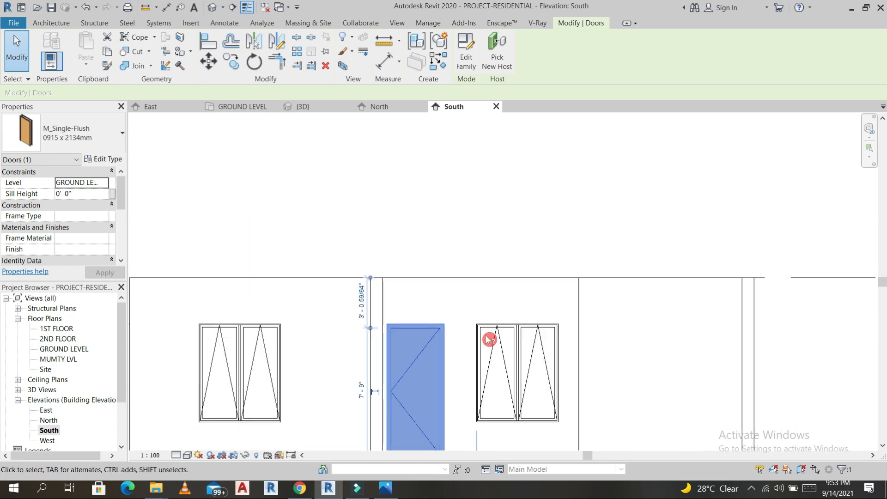
- Set the front door's type width to 3' 6"
click(108, 160)
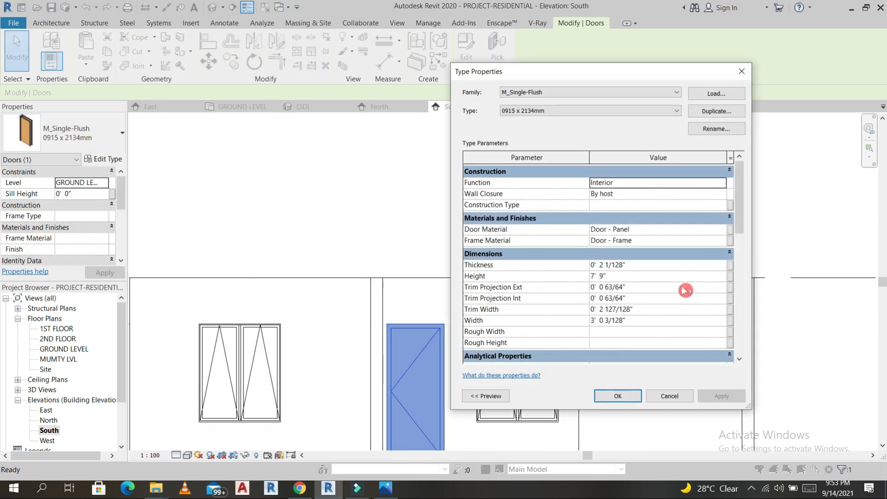
click(654, 321)
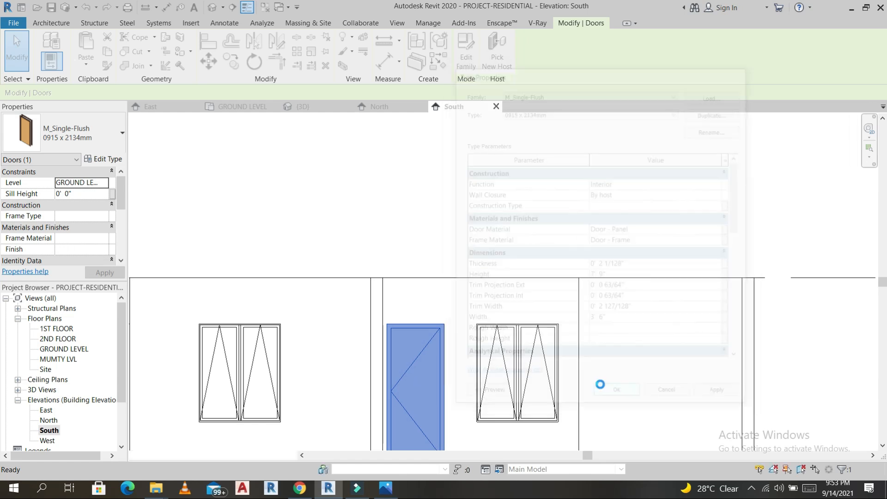
click(492, 285)
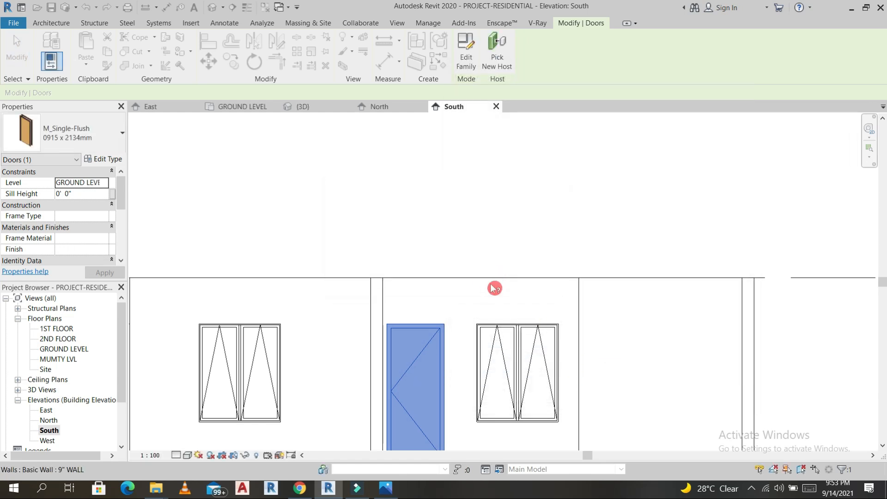
key(Escape)
scroll(461, 326, down, 2)
key(Escape)
scroll(531, 279, down, 2)
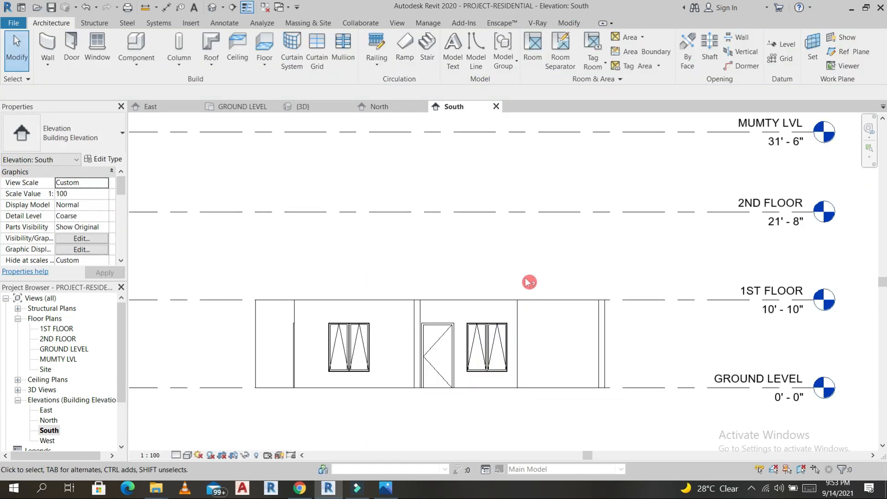
scroll(505, 214, up, 1)
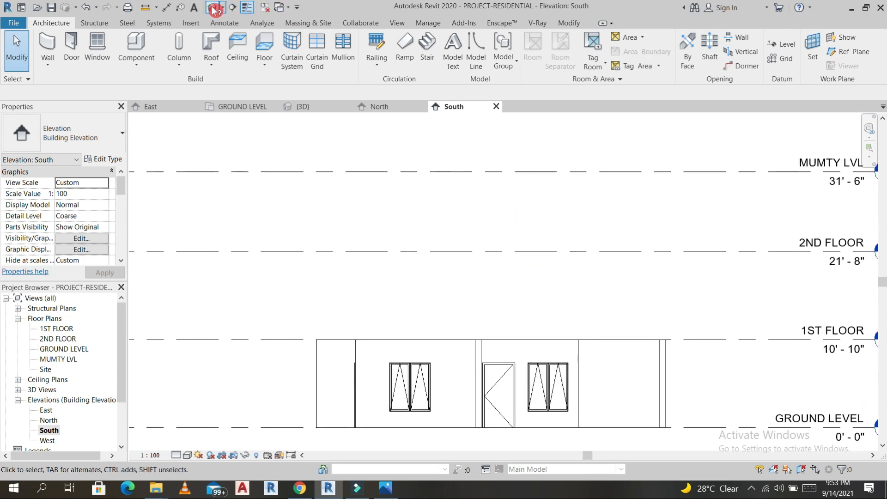
click(350, 241)
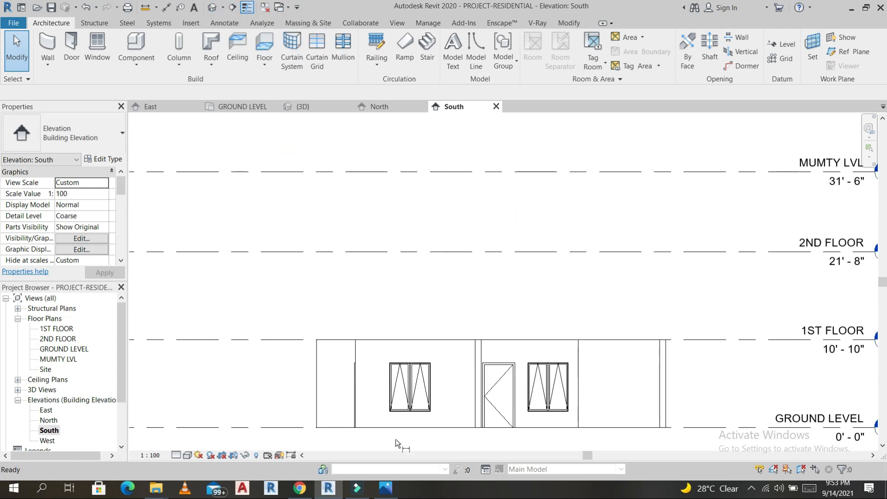
- Add aligned dimensions in the South elevation for the front bedroom window's sill height above ground and its overall height
key(d)
key(i)
scroll(398, 433, up, 2)
click(396, 404)
click(373, 403)
click(386, 324)
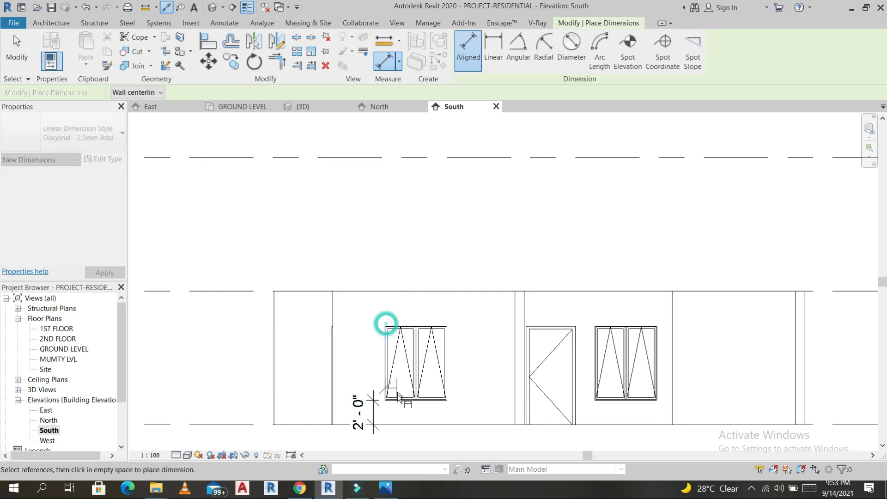
right_click(402, 405)
click(398, 401)
click(394, 327)
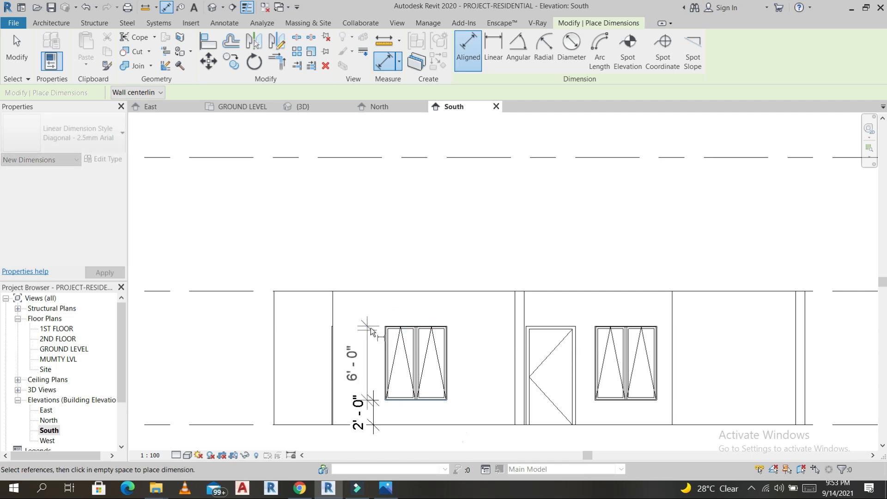
click(372, 330)
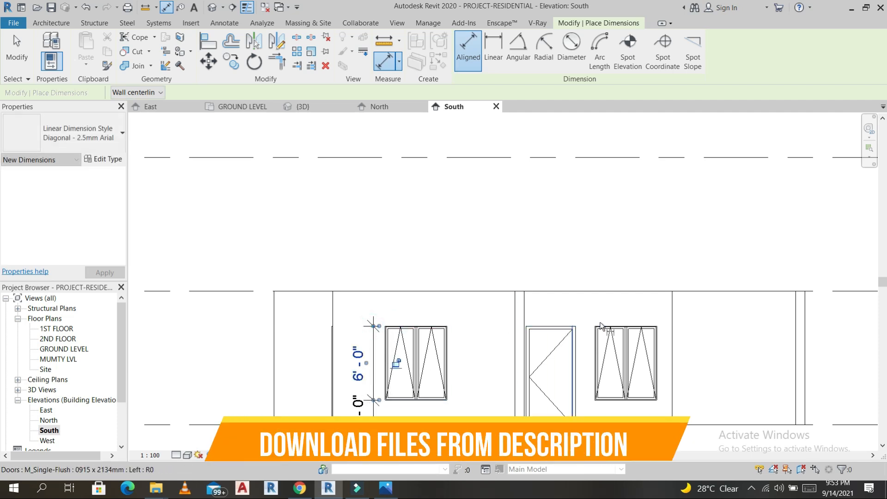
- Examine the front door, windows and room layout in the 3D view and compare them with the GROUND LEVEL plan
click(211, 7)
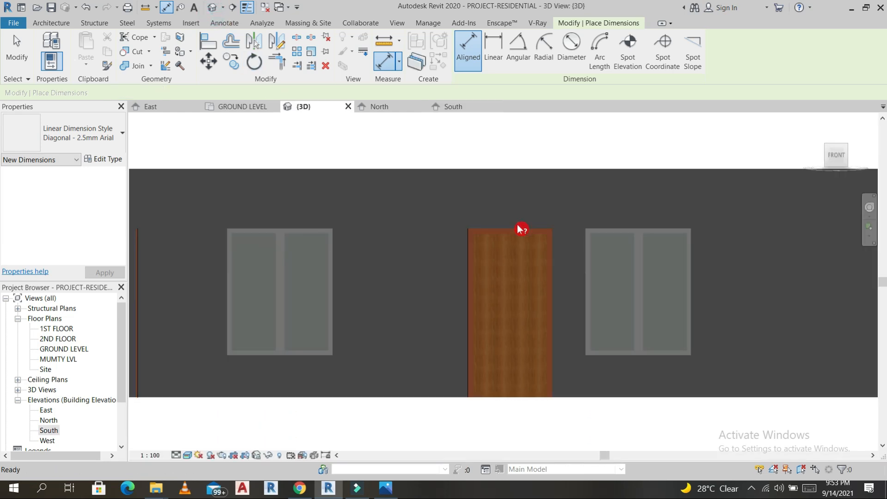
scroll(518, 229, down, 3)
key(Escape)
shift+middle_drag(575, 254, 665, 381)
scroll(575, 270, down, 2)
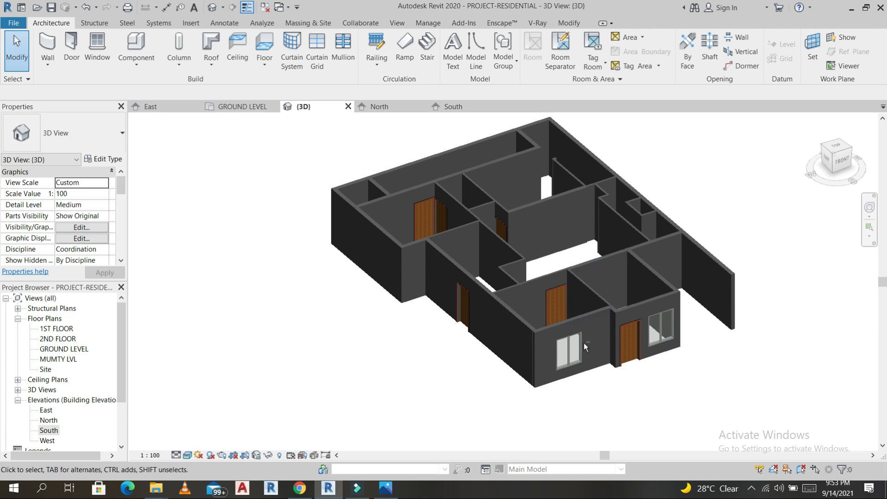
shift+middle_drag(501, 300, 601, 277)
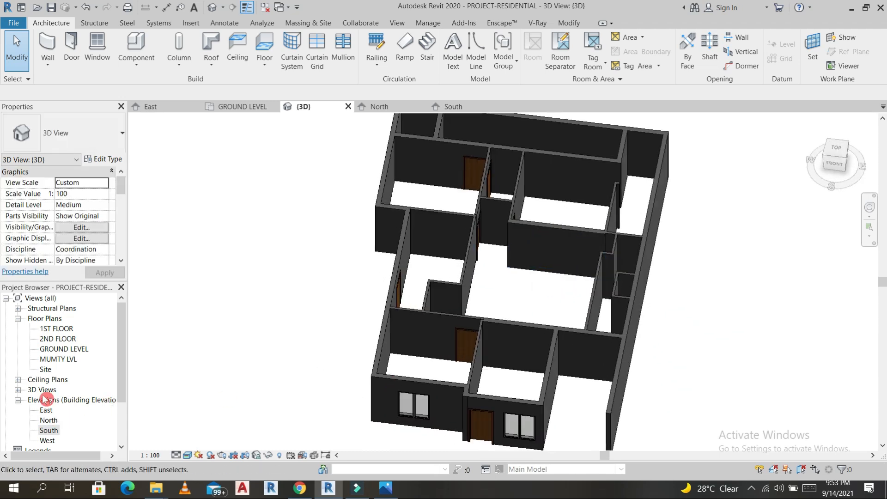
double_click(65, 350)
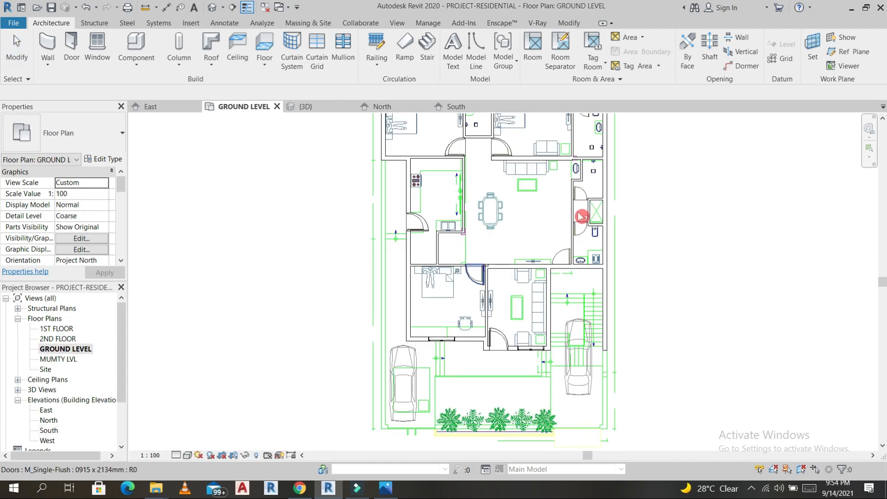
scroll(610, 224, down, 2)
click(212, 7)
scroll(597, 272, down, 3)
scroll(595, 261, up, 2)
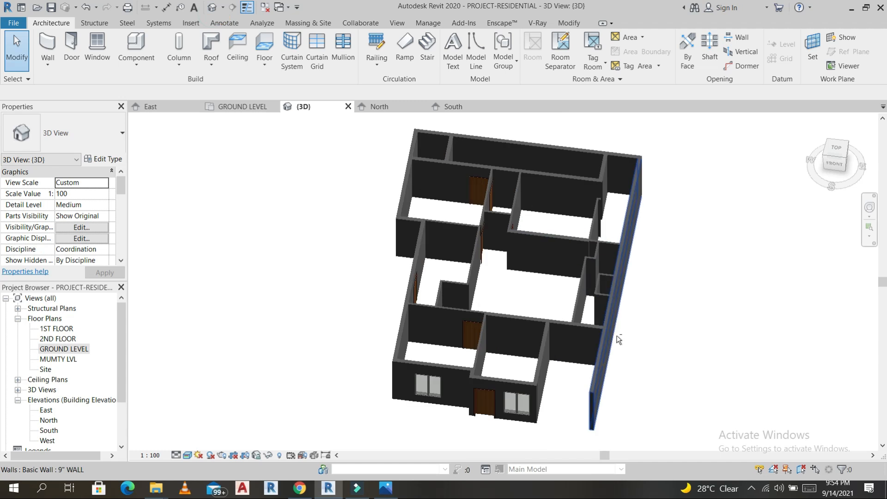
- Create a rectangular Generic 150mm structural floor on GROUND LEVEL from the house's rear-left corner across the full width and beyond the front walls
click(837, 154)
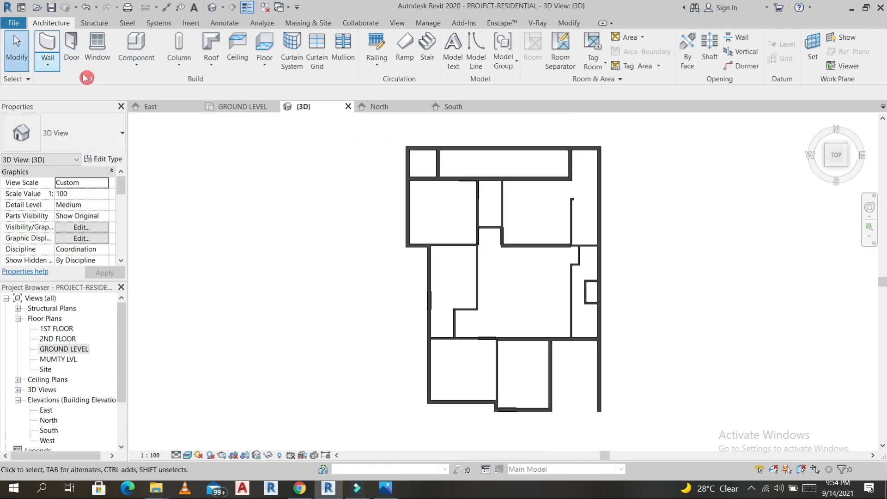
click(263, 68)
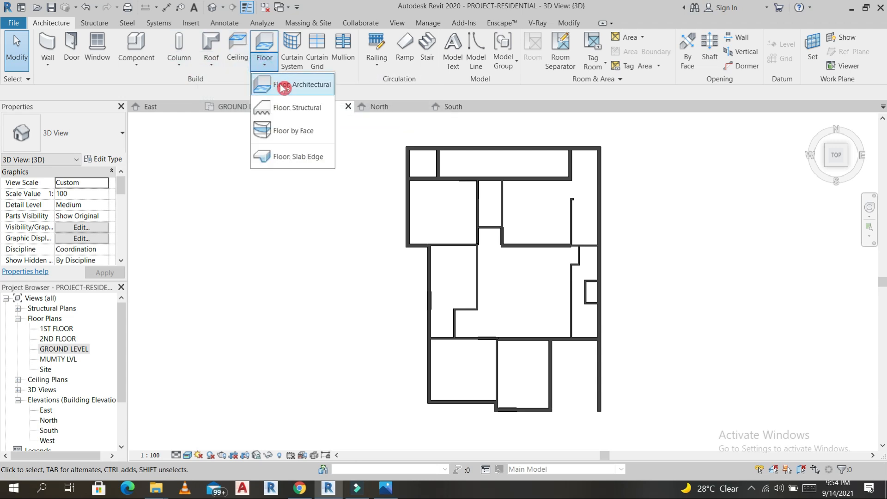
click(312, 107)
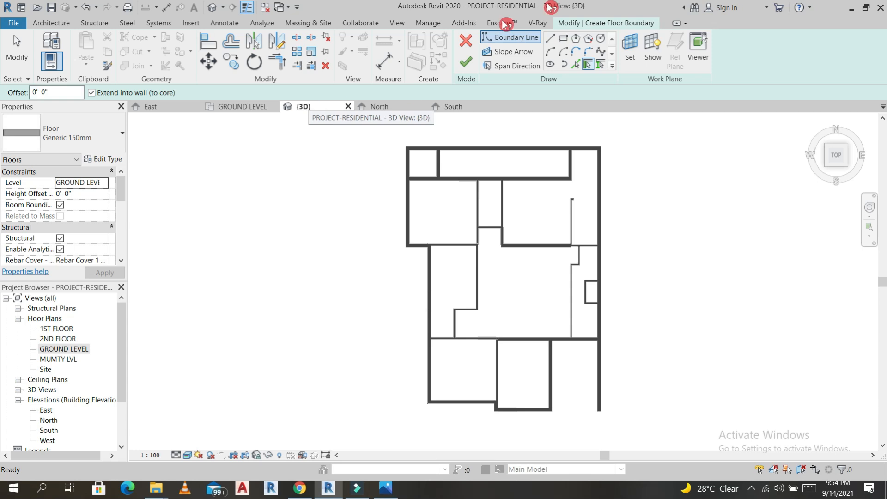
click(563, 39)
click(406, 146)
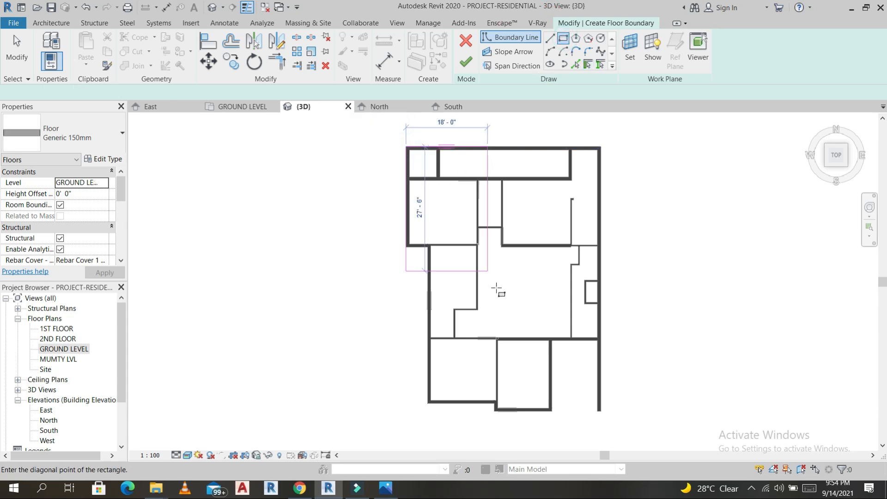
scroll(606, 305, down, 3)
click(603, 416)
scroll(610, 406, up, 2)
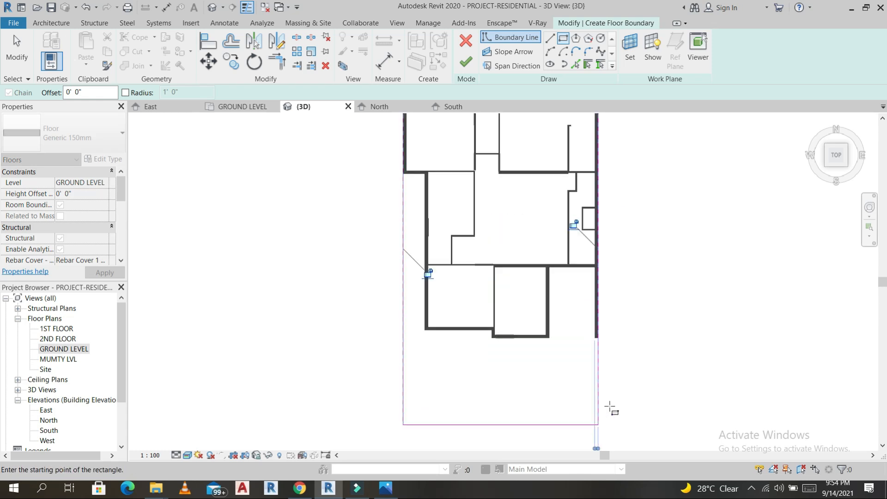
click(467, 63)
click(547, 392)
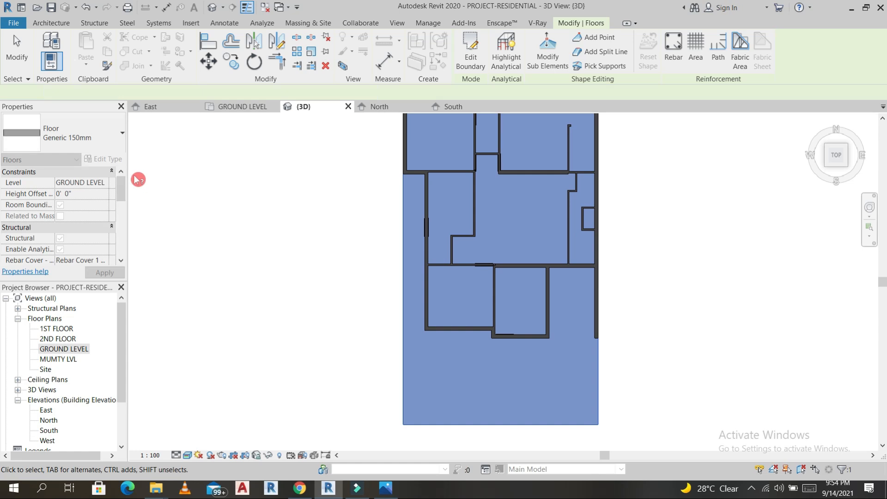
key(Escape)
shift+middle_drag(530, 368, 600, 370)
scroll(577, 339, up, 2)
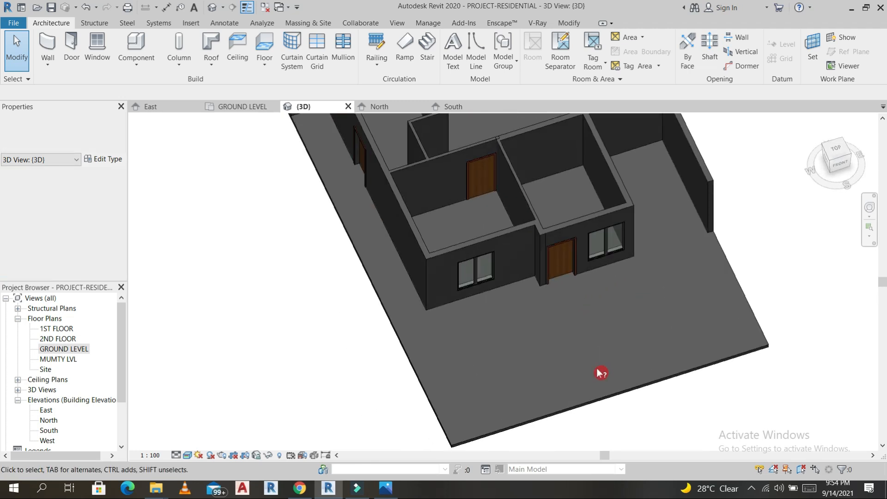
click(554, 252)
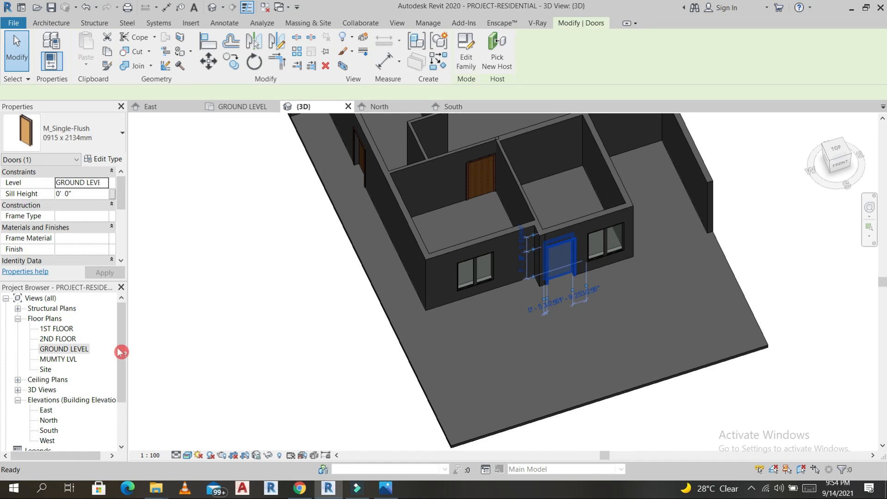
key(c)
key(s)
- Temporarily hide the new floor slab in the GROUND LEVEL plan so the CAD drawing shows
double_click(60, 348)
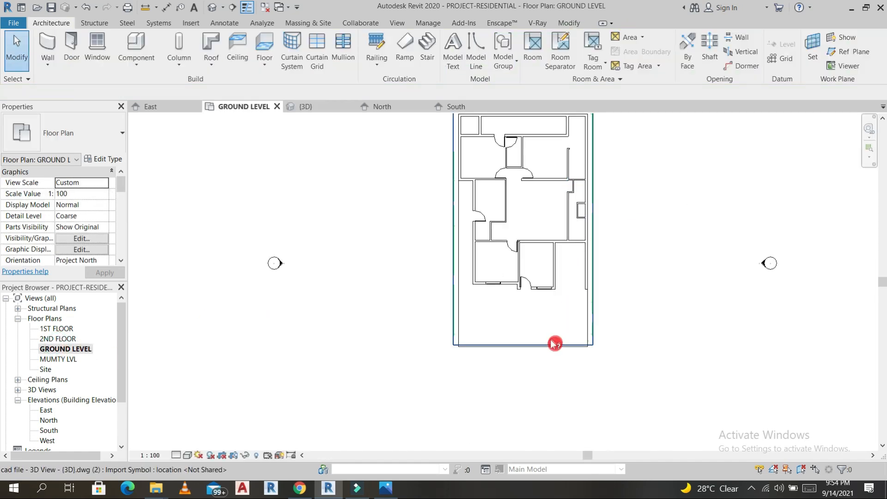
click(547, 344)
key(Escape)
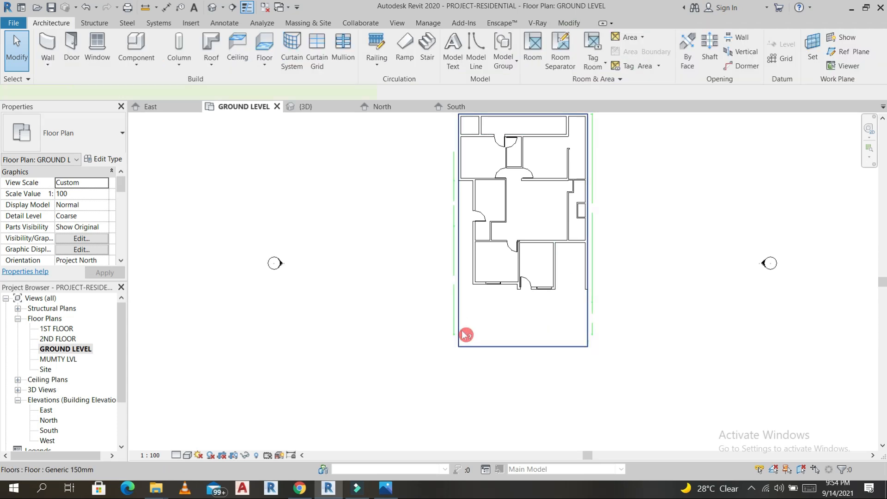
click(465, 334)
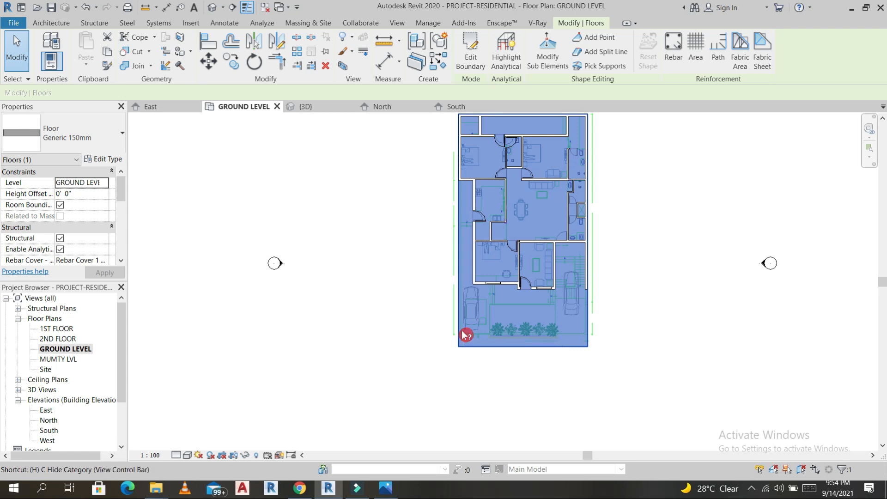
key(h)
key(h)
scroll(570, 245, up, 4)
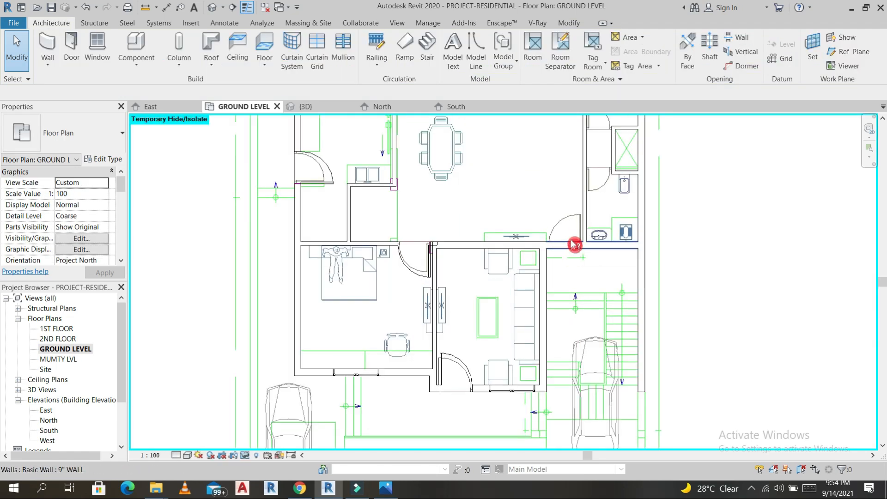
- Place a door similar to the front door in the 9" wall between the dining lounge and the stair area, over the CAD door symbol
click(467, 370)
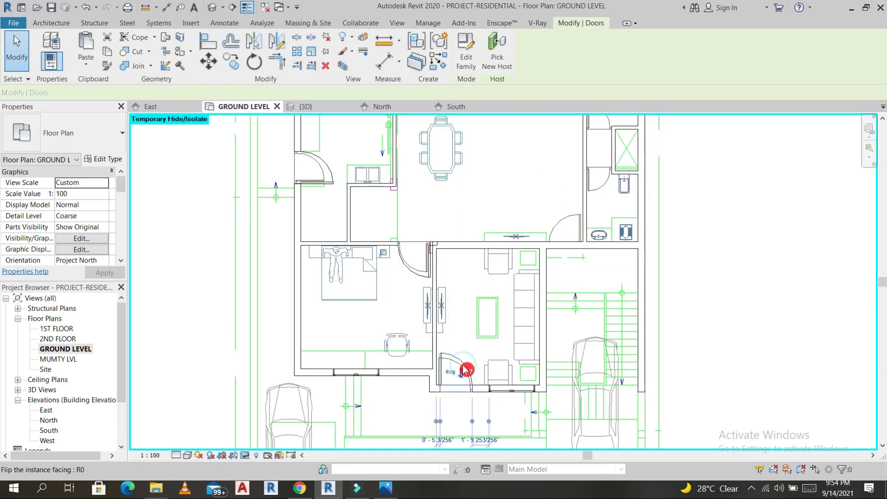
key(c)
key(s)
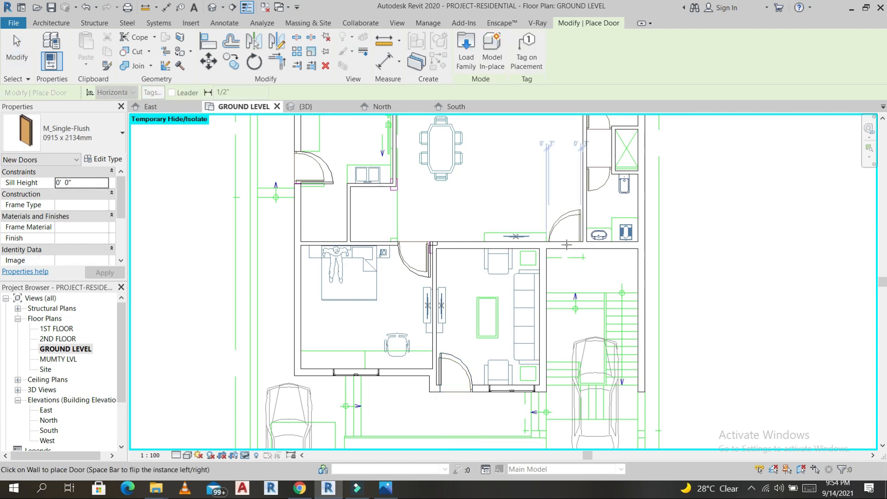
key(Escape)
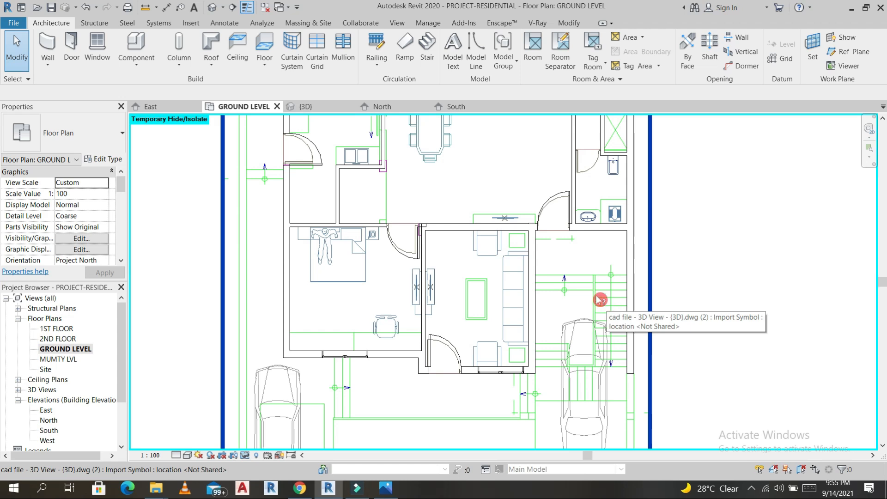
middle_drag(598, 301, 571, 264)
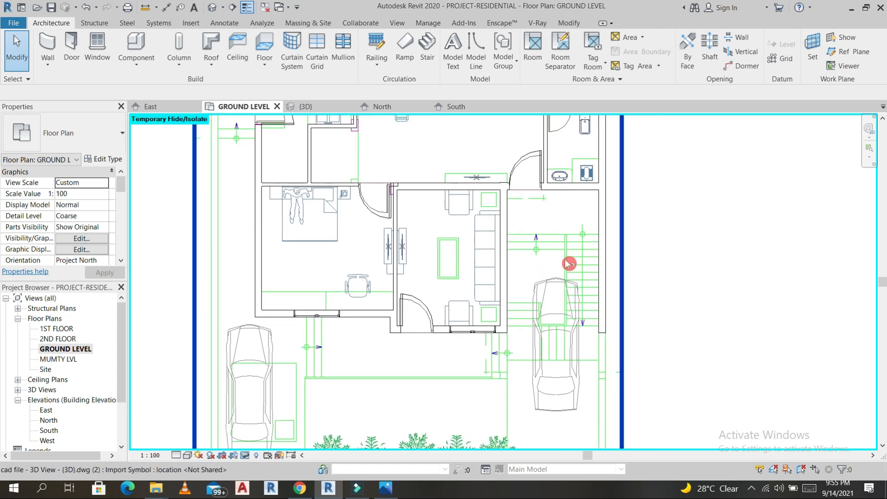
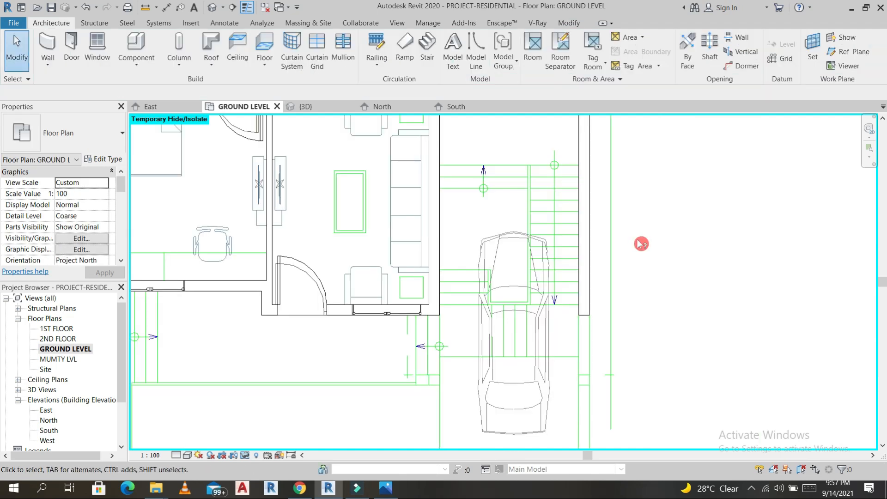
- Begin a sketched stair run from GROUND LEVEL to 1ST FLOOR and draw its outer boundary along the right, front and left edges of the CAD stair
middle_drag(669, 265, 683, 278)
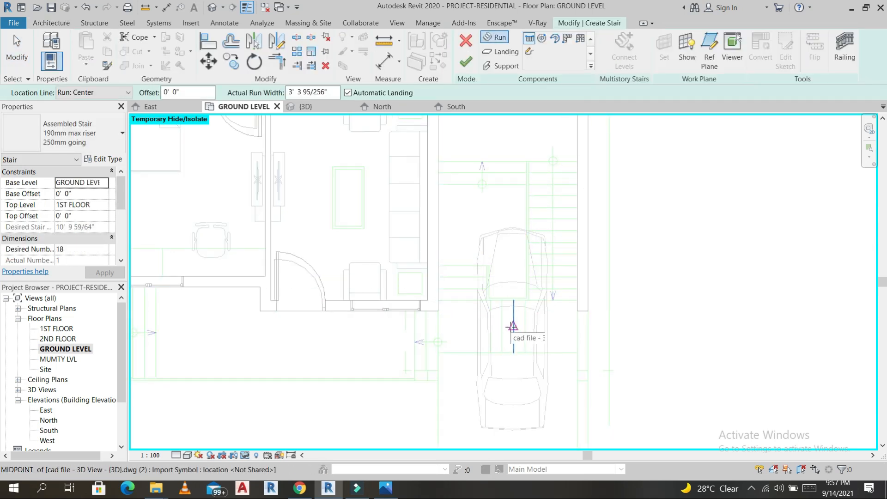
click(530, 52)
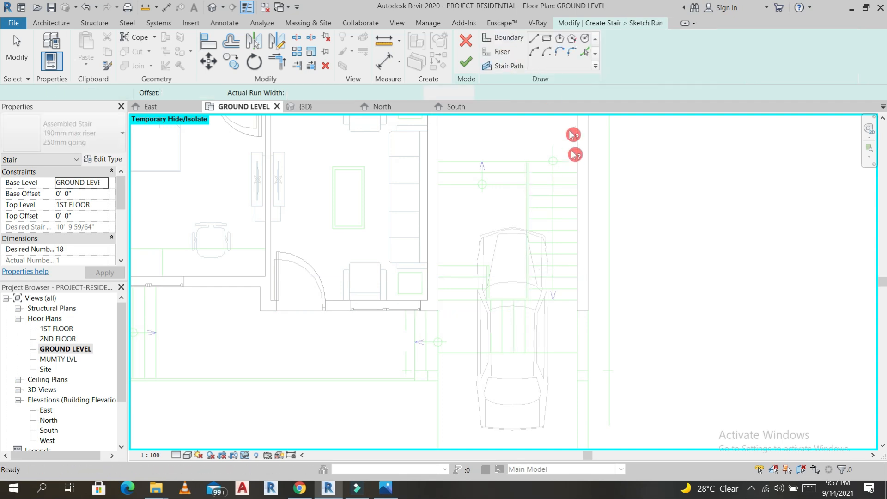
click(539, 40)
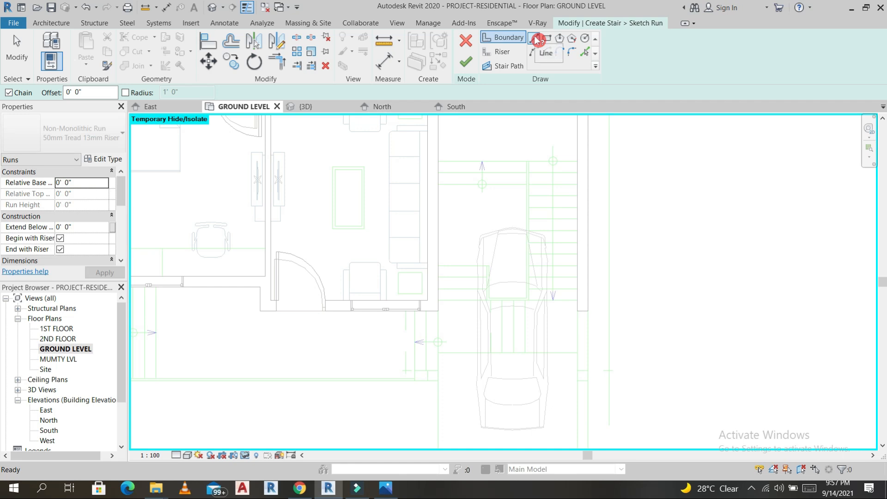
click(578, 161)
click(578, 352)
click(439, 352)
key(s)
key(z)
key(Escape)
key(Escape)
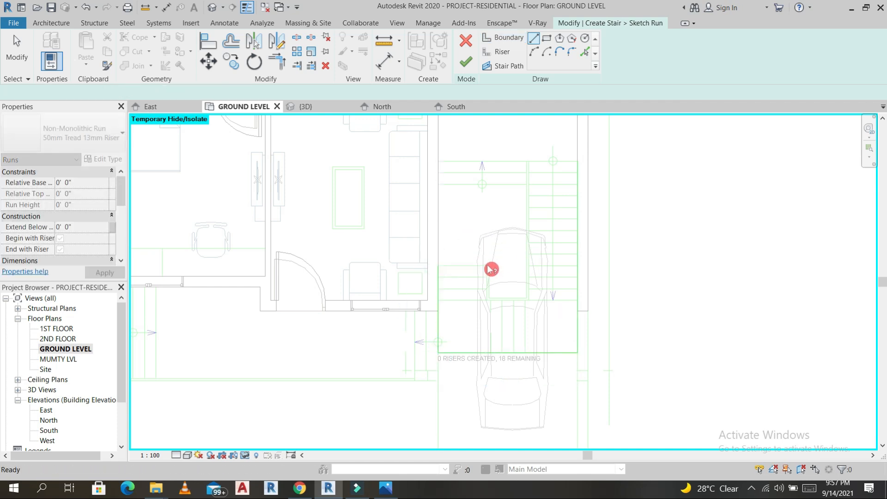
- Draw the inner stair boundary around the open well, following the CAD lines of all three flights
click(489, 266)
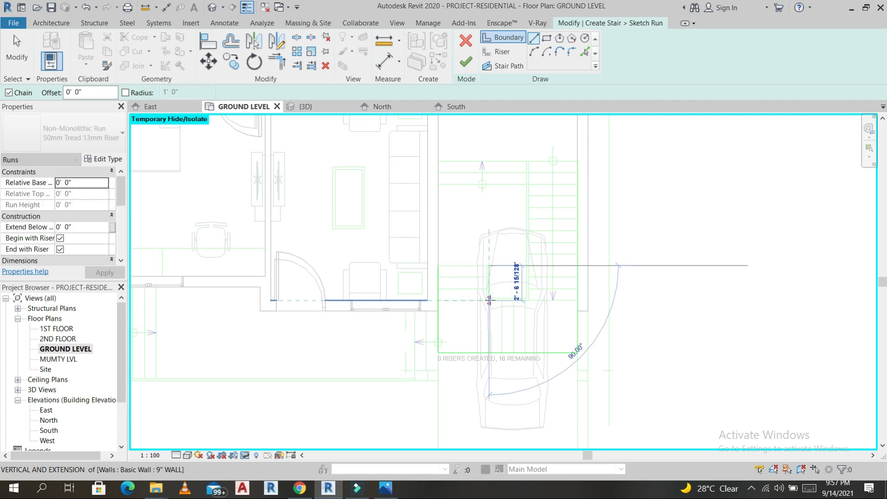
click(489, 301)
click(529, 301)
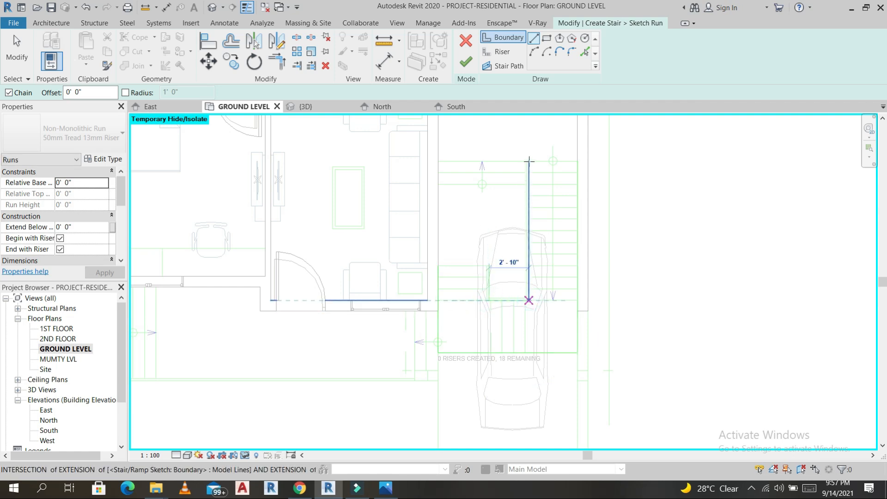
key(Escape)
key(Escape)
- Move the long inner boundary line of the right flight onto the inner CAD line of the stairwell
scroll(484, 289, up, 3)
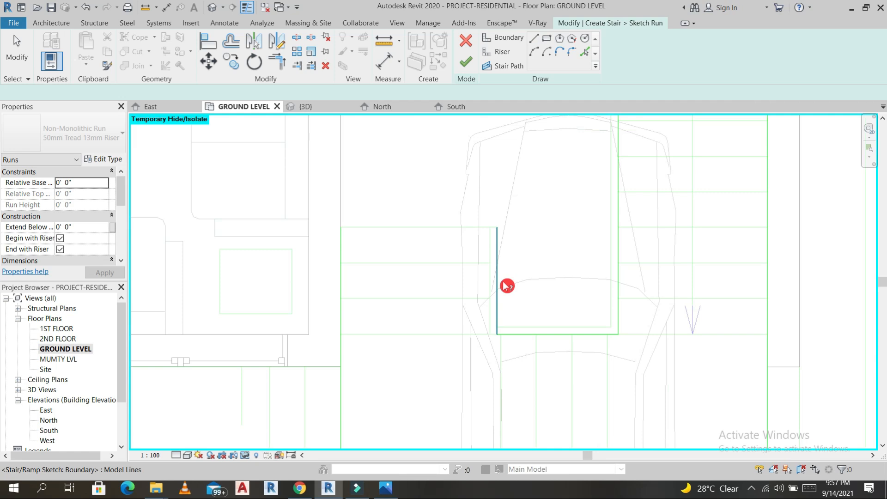
key(Escape)
scroll(533, 257, down, 2)
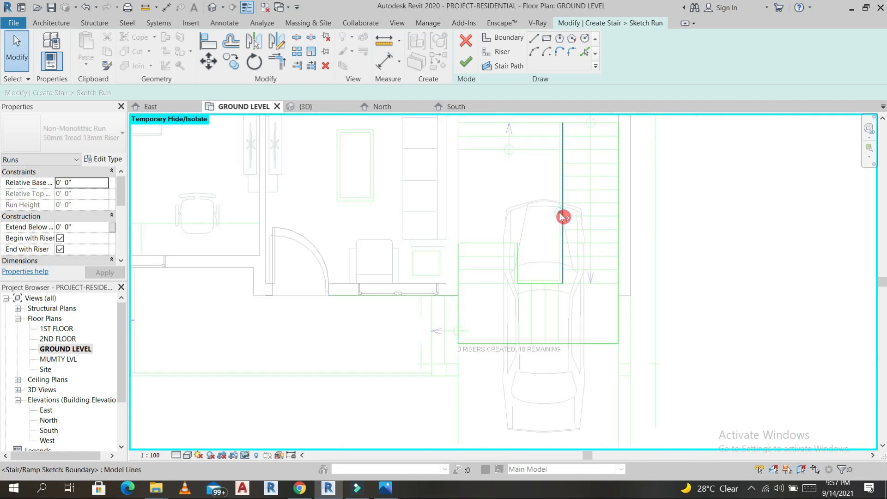
click(562, 214)
scroll(561, 214, up, 3)
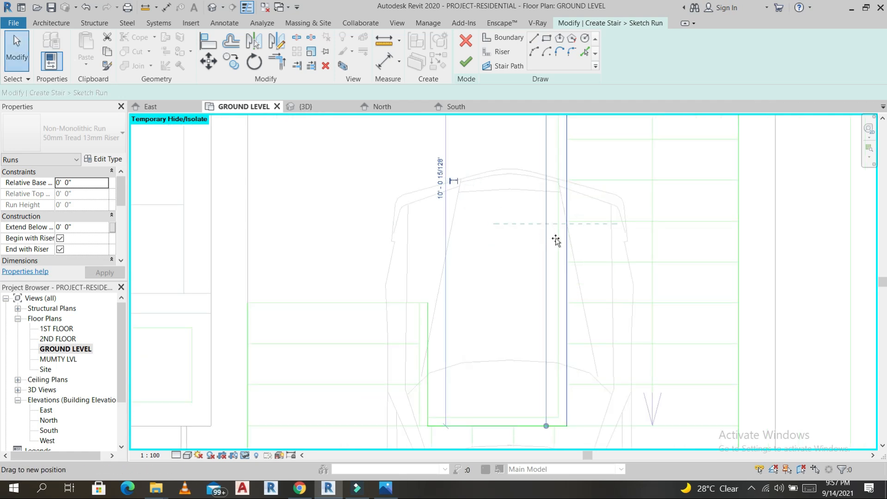
click(472, 260)
scroll(478, 259, down, 2)
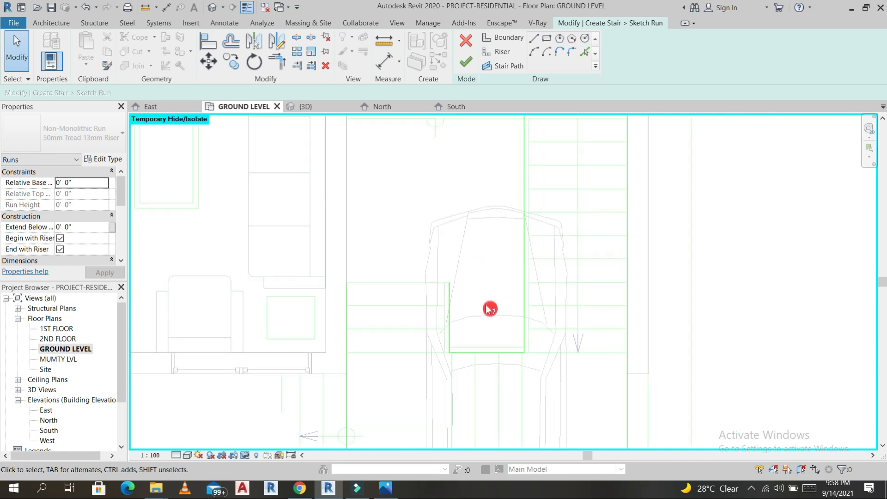
scroll(531, 273, down, 2)
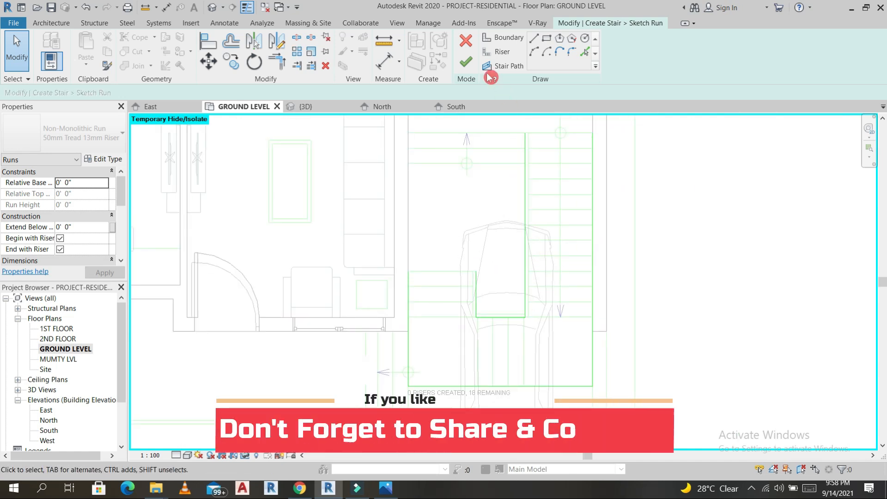
- Draw riser lines across the right flight between the inner and outer boundaries, one over each CAD tread line
click(500, 58)
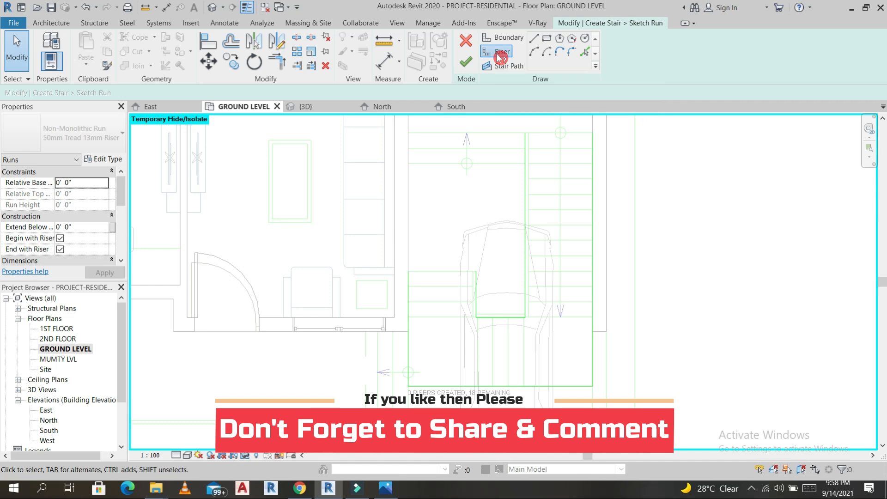
click(525, 133)
click(592, 133)
click(527, 149)
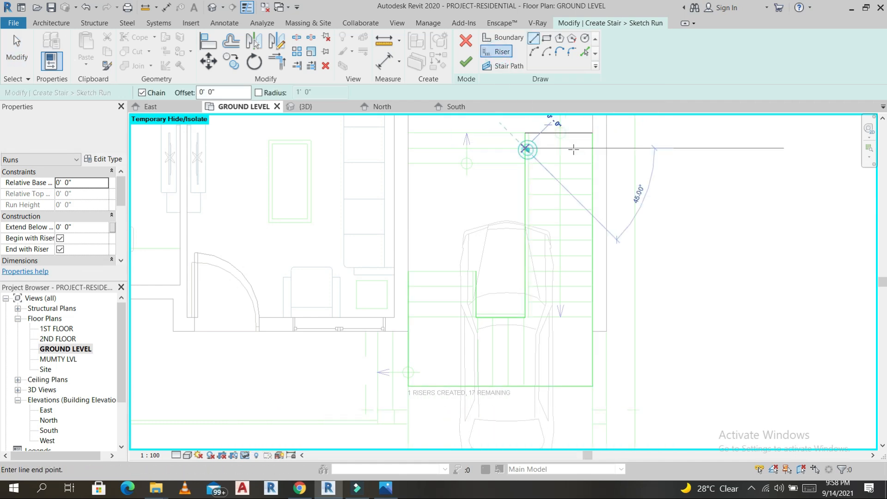
click(592, 149)
click(527, 163)
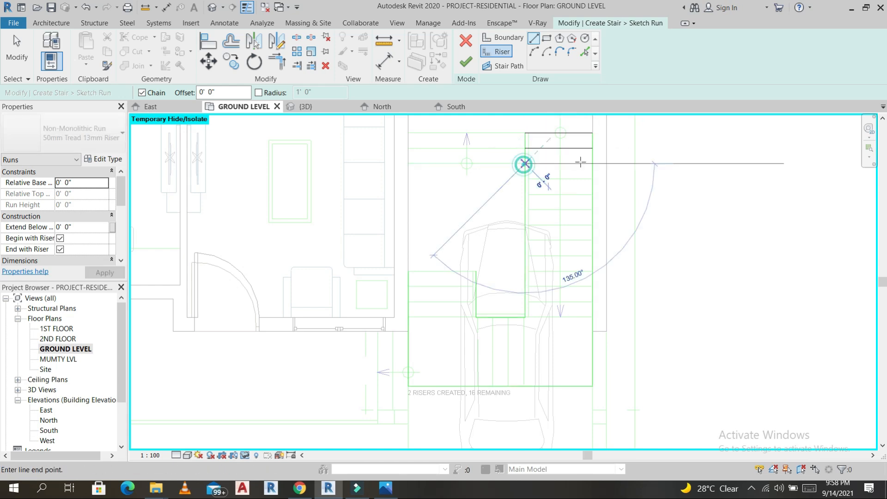
click(592, 163)
click(526, 178)
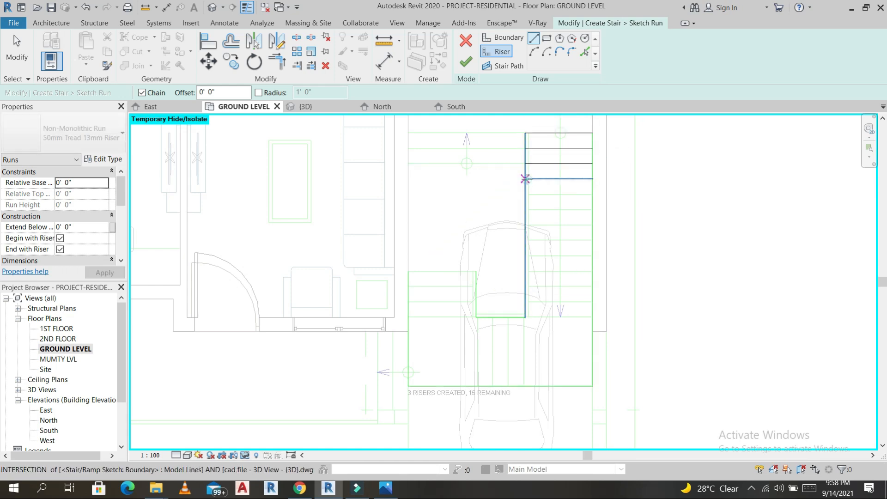
click(592, 179)
click(526, 194)
click(592, 194)
click(526, 209)
click(592, 209)
click(527, 225)
click(592, 225)
click(527, 240)
click(592, 240)
click(526, 256)
click(592, 256)
click(527, 271)
click(592, 271)
click(527, 285)
click(592, 285)
click(525, 302)
click(591, 302)
click(525, 317)
click(592, 317)
- Draw four riser lines across the short front flight, from the stairwell edge to the front boundary, over the CAD tread lines
click(525, 317)
click(525, 386)
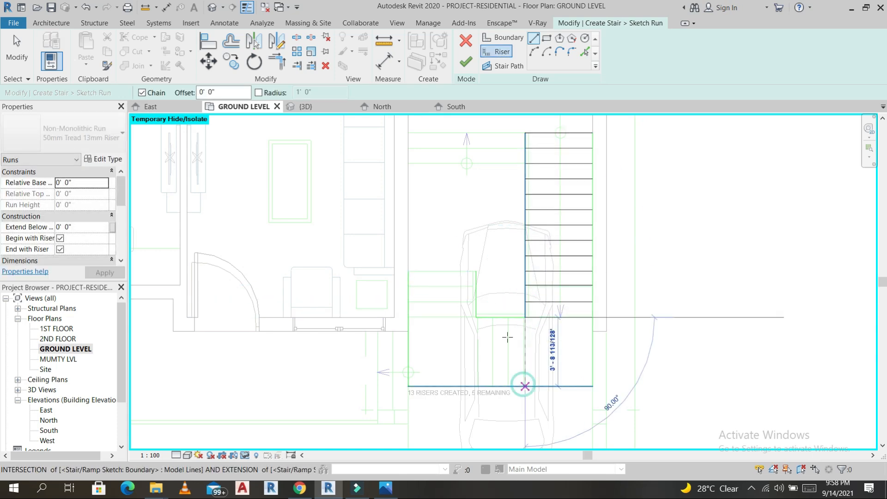
scroll(505, 323, up, 3)
click(509, 314)
click(509, 419)
click(486, 314)
click(486, 419)
scroll(464, 316, up, 4)
click(461, 313)
middle_drag(461, 386, 458, 313)
click(459, 422)
- Draw the riser lines across the left flight over its CAD tread lines and check the complete riser layout
click(448, 240)
click(276, 240)
key(Escape)
key(Escape)
scroll(491, 303, down, 5)
scroll(491, 295, up, 6)
drag(481, 285, 493, 286)
scroll(604, 273, down, 3)
click(604, 273)
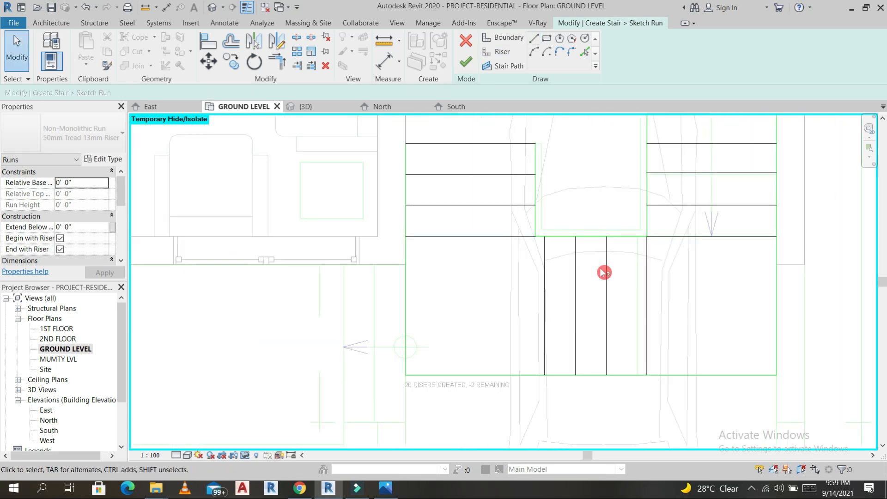
scroll(661, 279, down, 3)
scroll(576, 323, up, 2)
scroll(607, 263, down, 1)
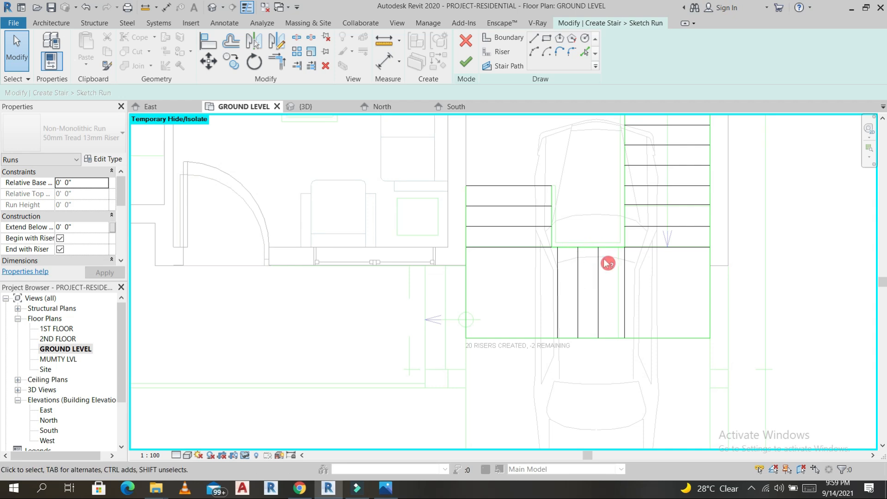
- Draw the stair path along the centre of the three flights, starting at the right flight's first riser, and finish the stair
click(505, 67)
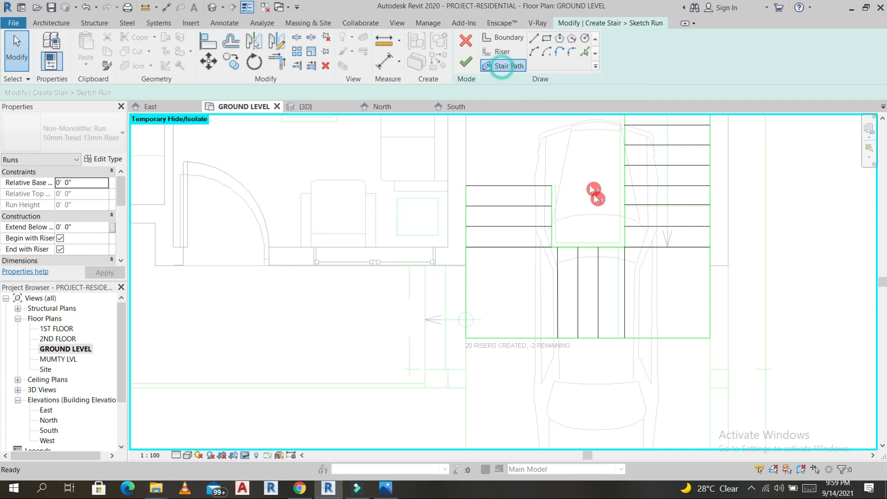
scroll(595, 194, down, 2)
middle_drag(683, 160, 683, 194)
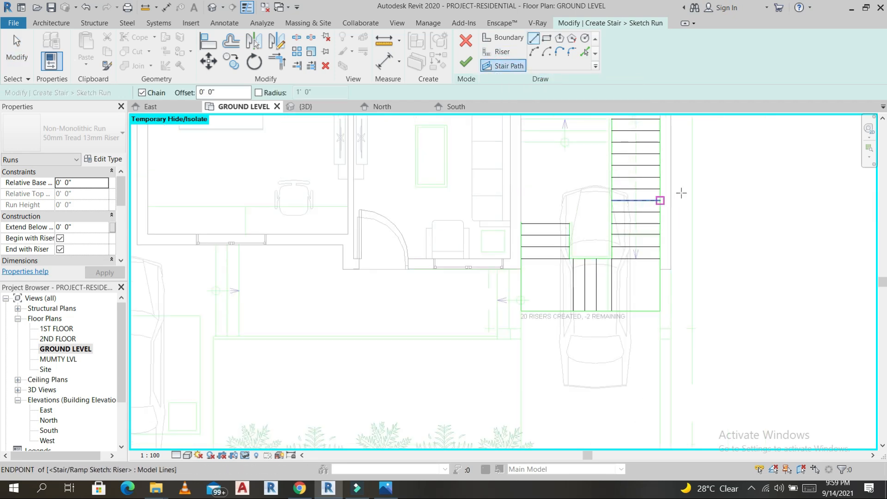
click(637, 120)
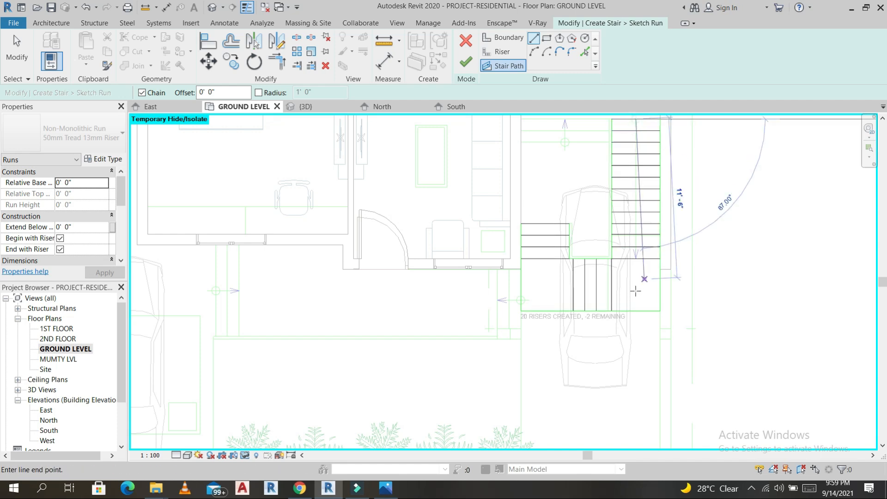
click(549, 293)
click(545, 293)
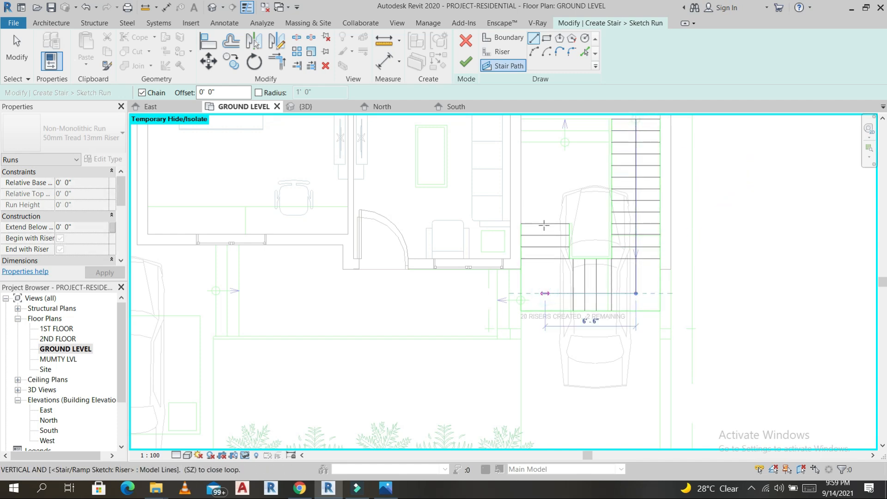
click(467, 62)
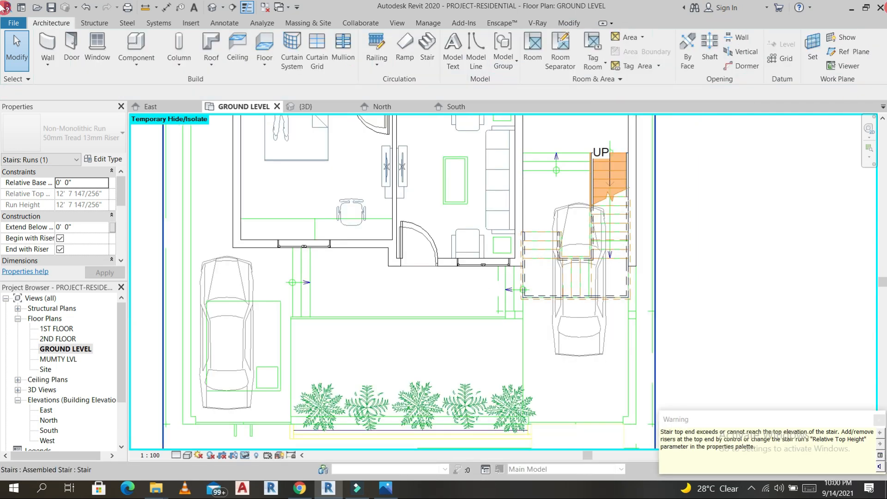
key(Escape)
- Open the 3D view and examine the new staircase and its railings from the front
click(212, 9)
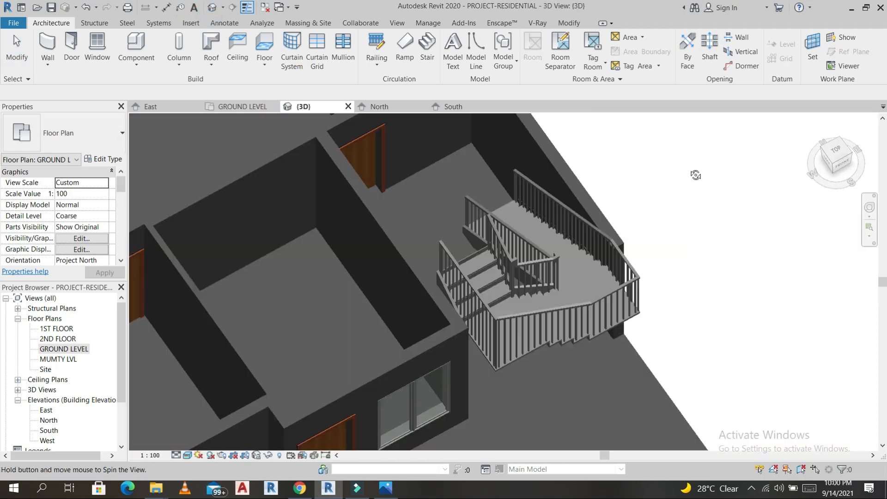
scroll(637, 250, up, 2)
click(640, 248)
shift+middle_drag(642, 247, 409, 252)
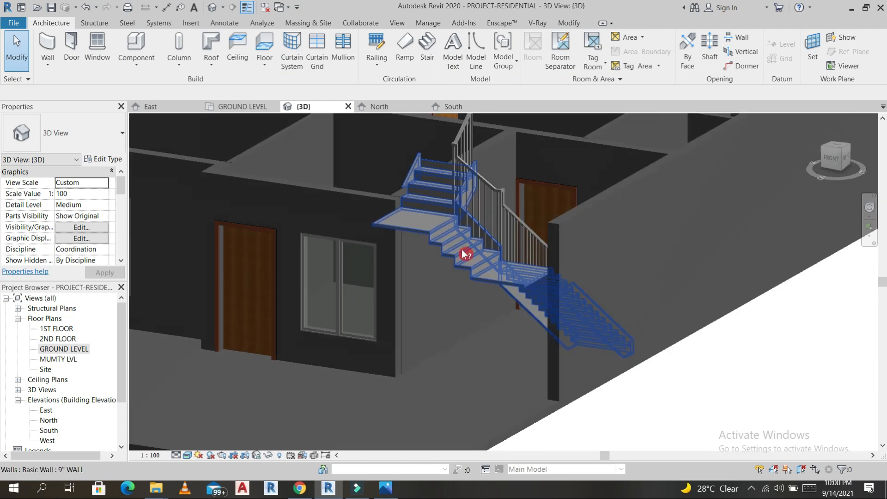
click(449, 262)
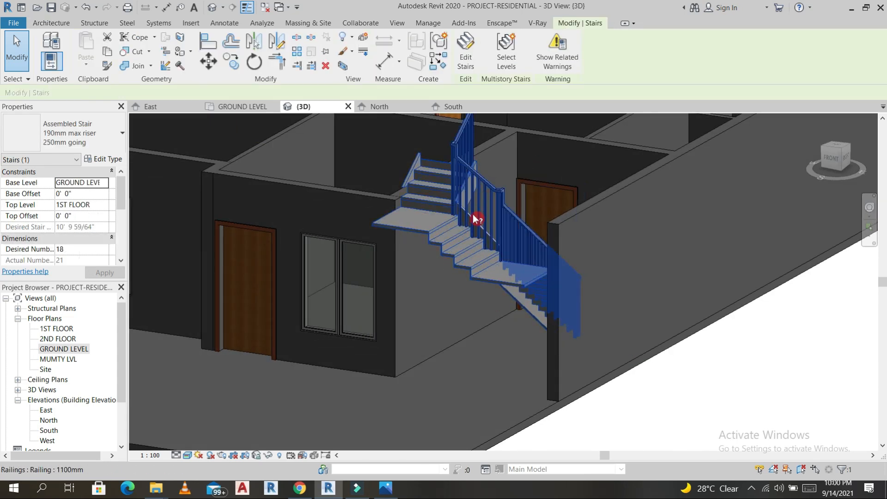
key(Escape)
- Change the staircase type to Cast-In-Place Stair Monolithic Stair
click(429, 234)
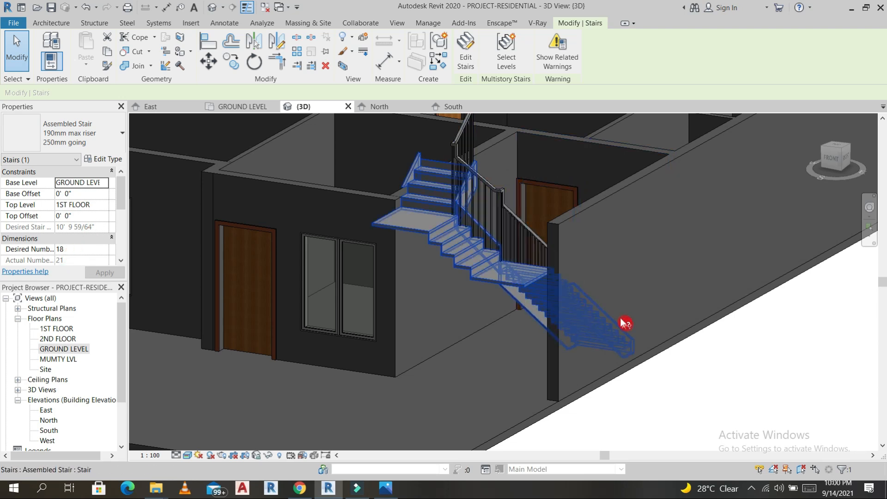
scroll(75, 264, down, 1)
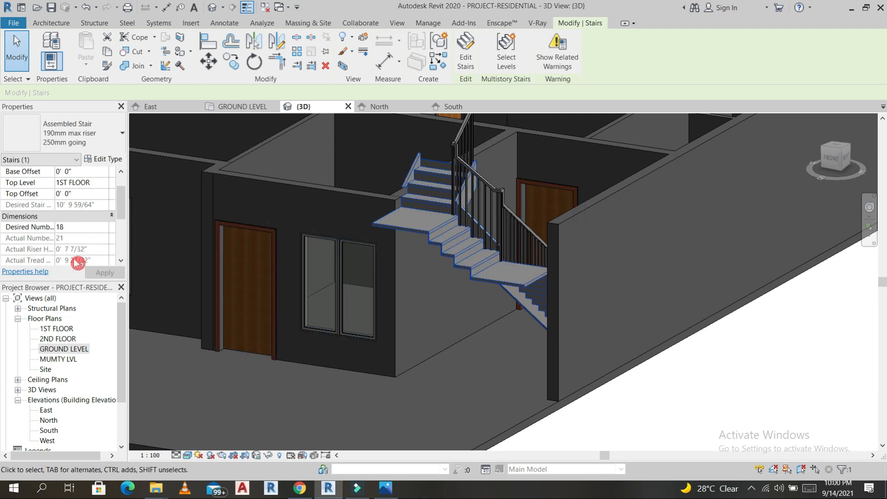
scroll(97, 244, down, 1)
scroll(98, 240, up, 2)
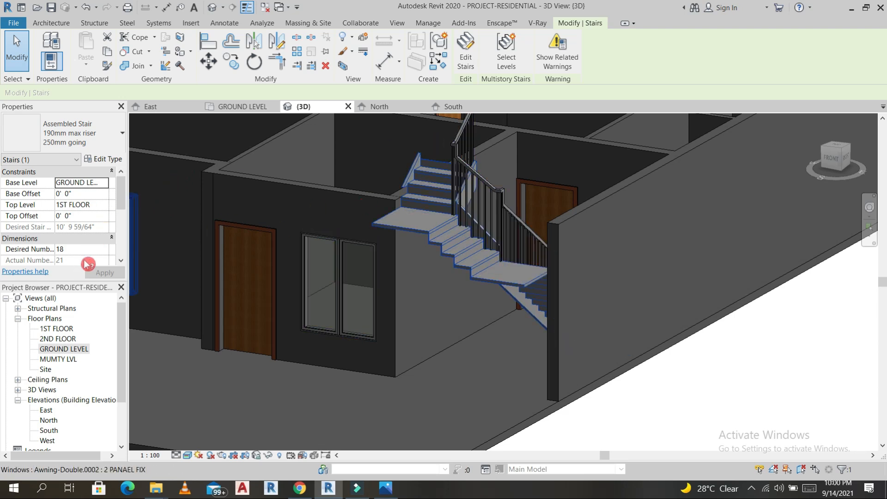
click(107, 137)
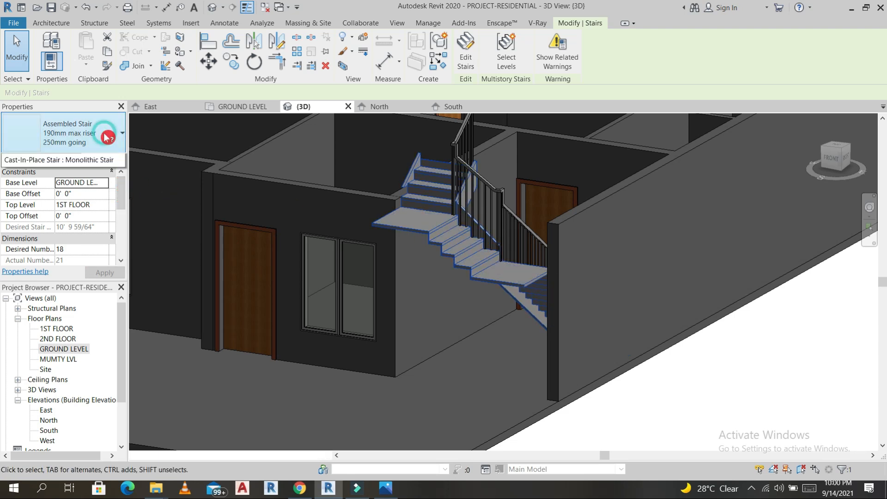
click(57, 273)
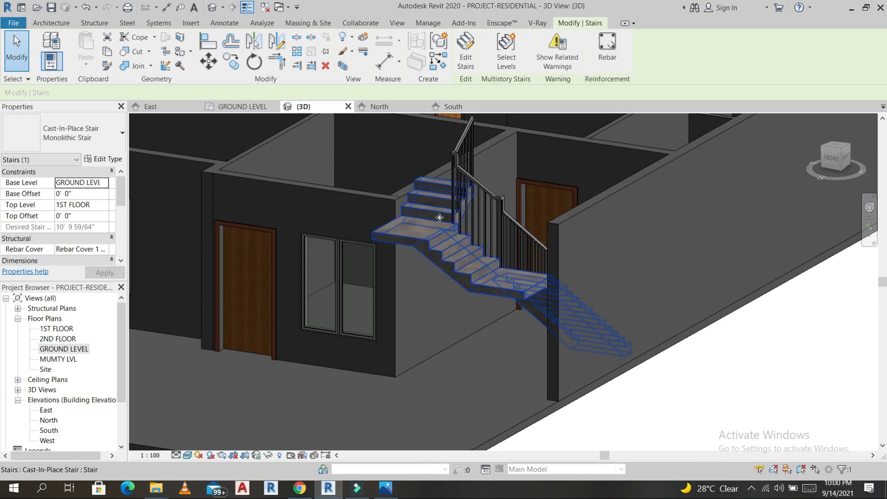
shift+middle_drag(430, 323, 79, 351)
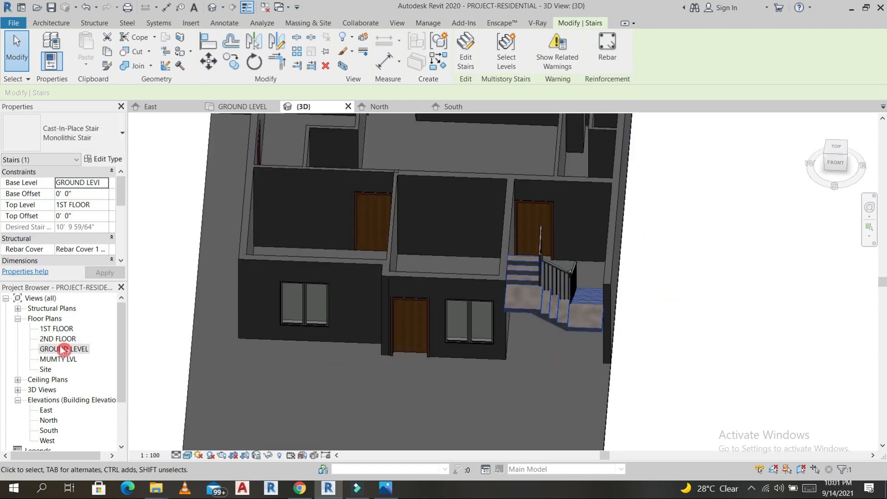
- Open the GROUND LEVEL plan and extend the 9" side wall beside the staircase down to the CAD wall corner past the landing
double_click(63, 350)
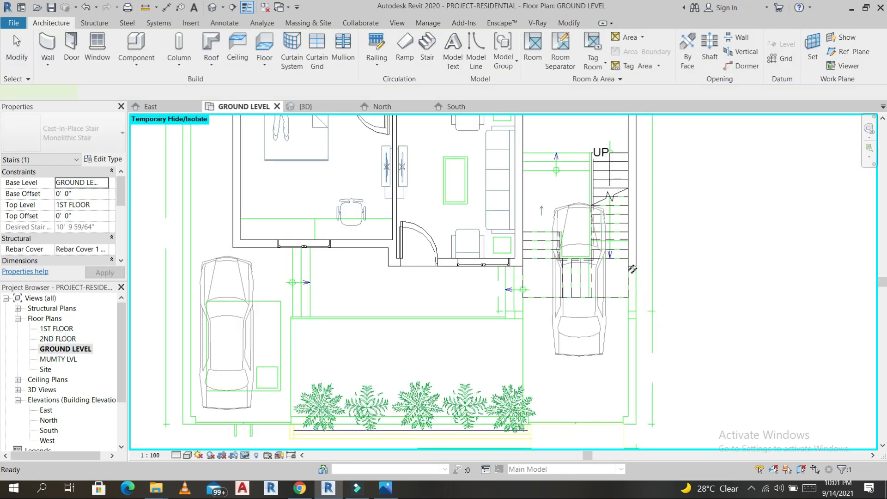
click(632, 269)
click(636, 267)
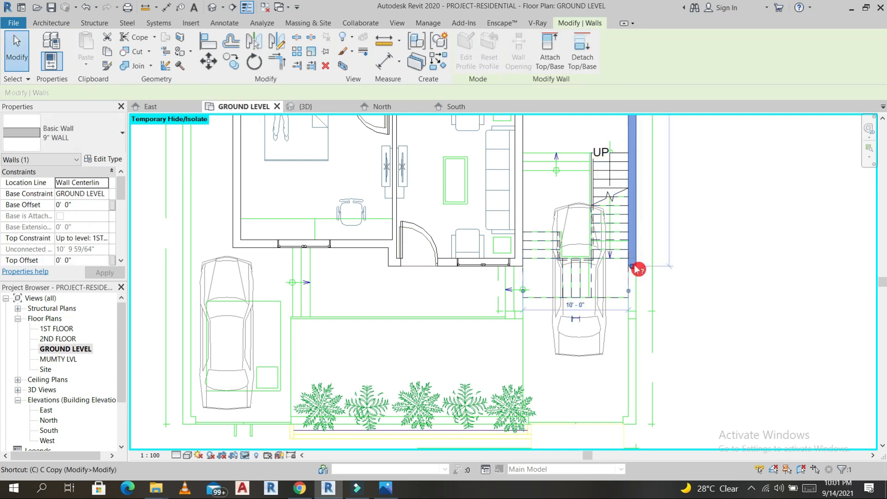
key(w)
key(a)
scroll(637, 270, up, 5)
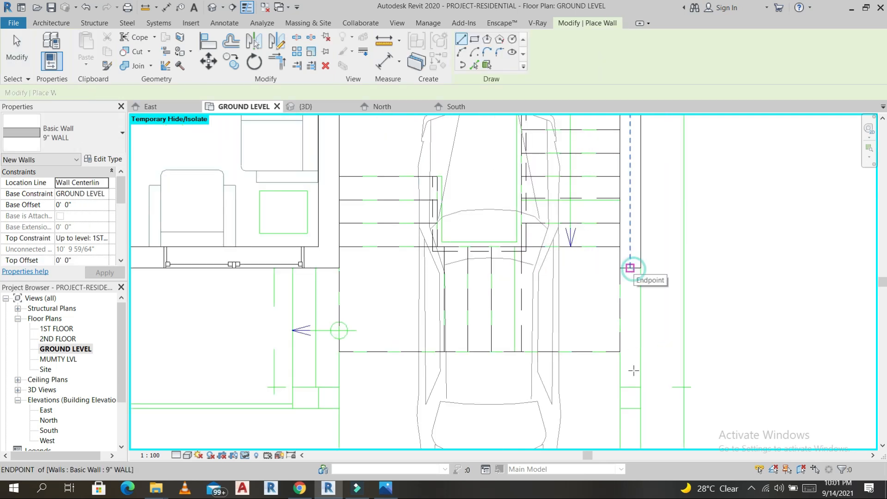
click(630, 267)
click(630, 409)
key(Escape)
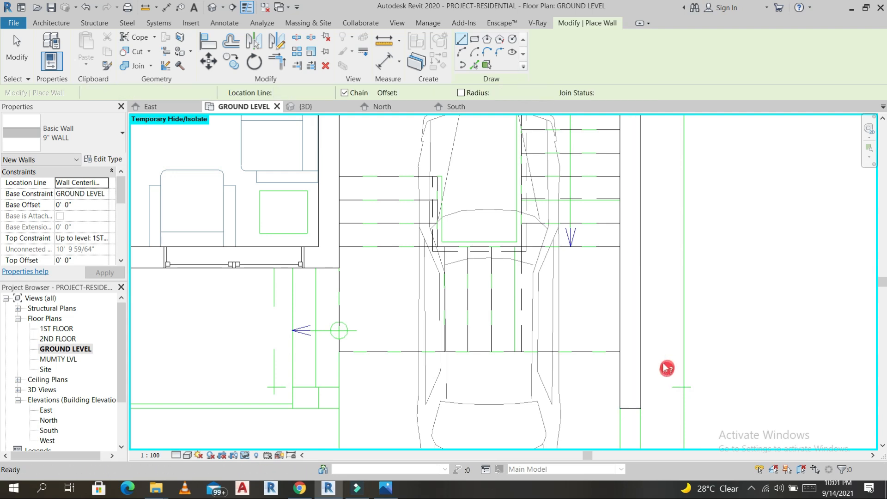
key(Escape)
- Split the extended 9" wall at the line where the right stair flight meets the corner landing
click(641, 338)
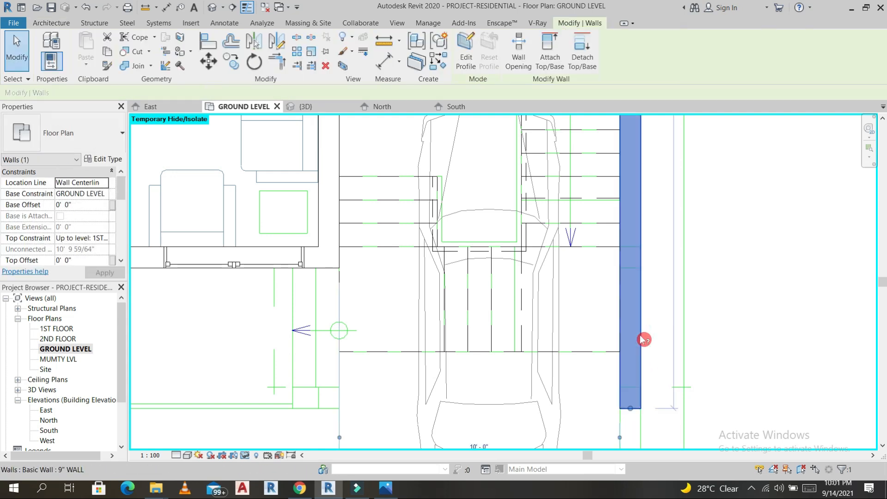
click(298, 38)
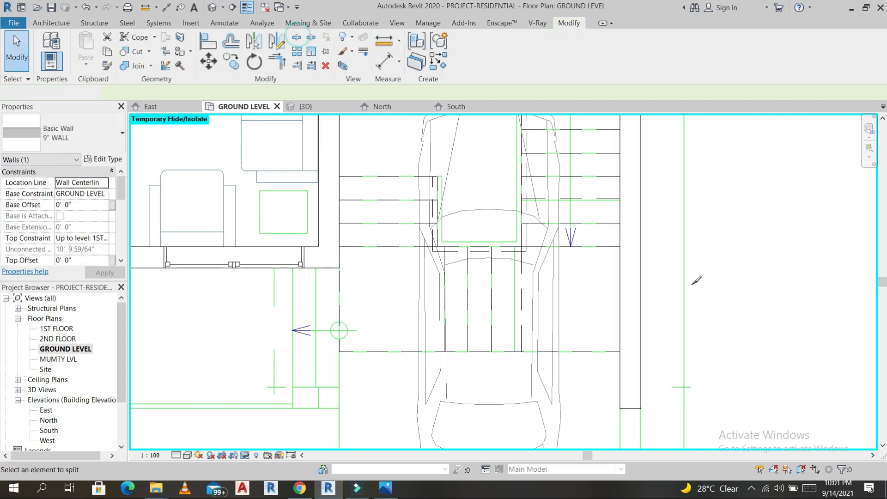
click(644, 246)
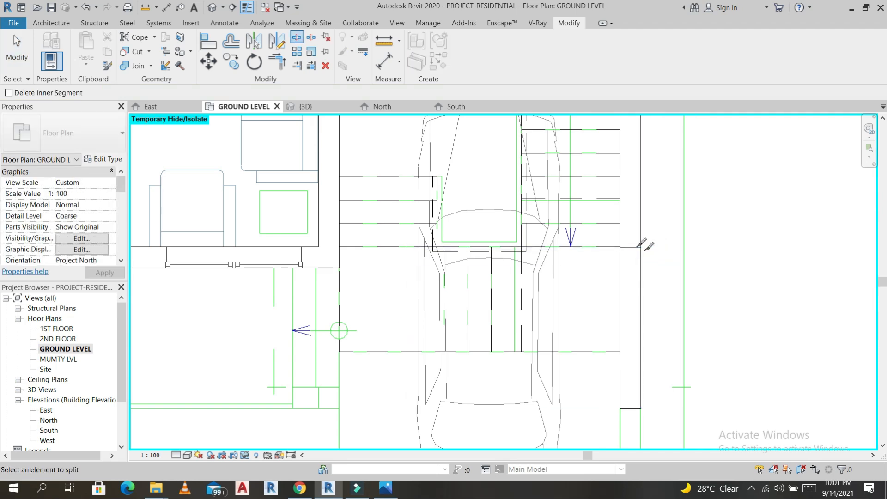
- Examine the extended and split side wall in the 3D view, then view the model from the top
click(212, 7)
shift+middle_drag(630, 331, 603, 280)
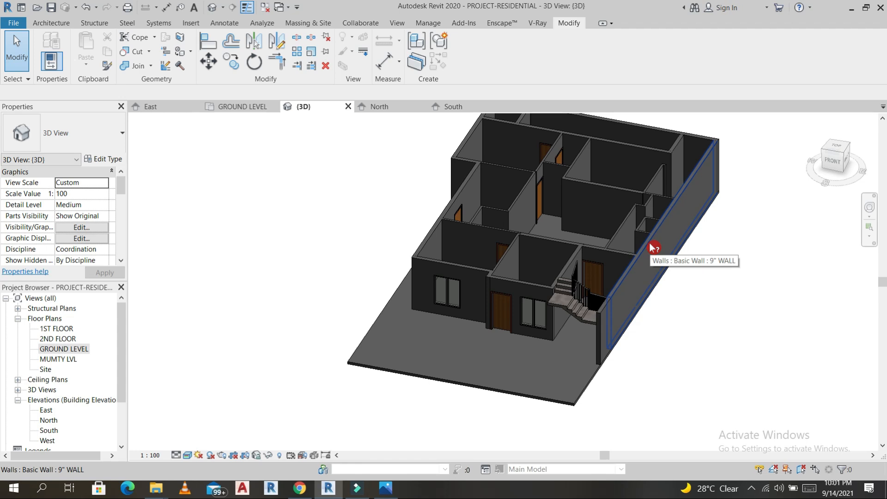
shift+middle_drag(713, 360, 758, 259)
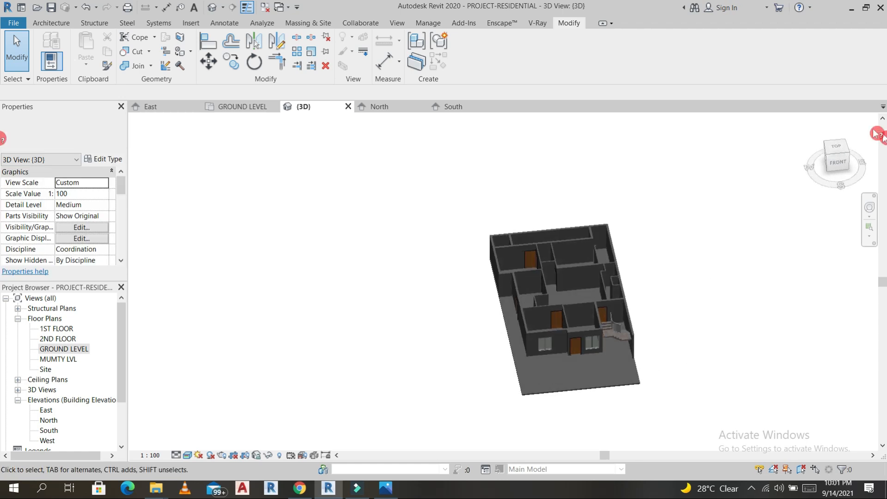
click(839, 151)
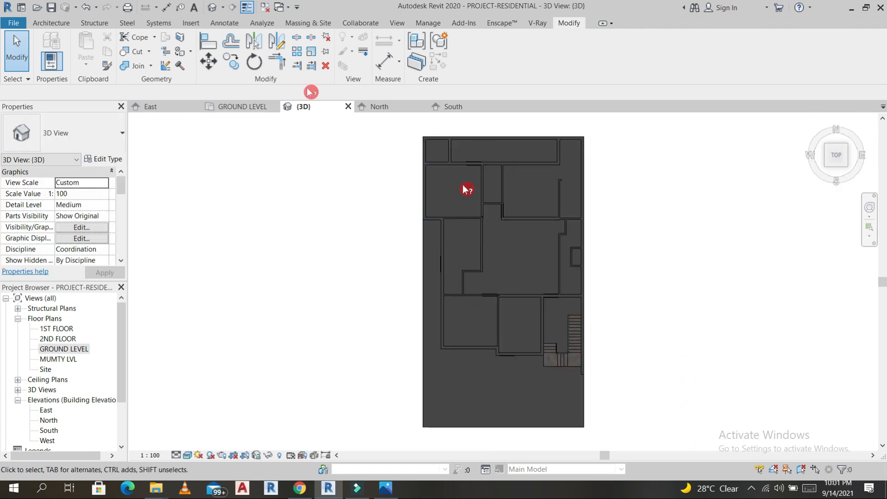
- Start a Generic 150mm floor and sketch its boundary along the rear and right walls, stepping in around the staircase to the left flight
click(49, 24)
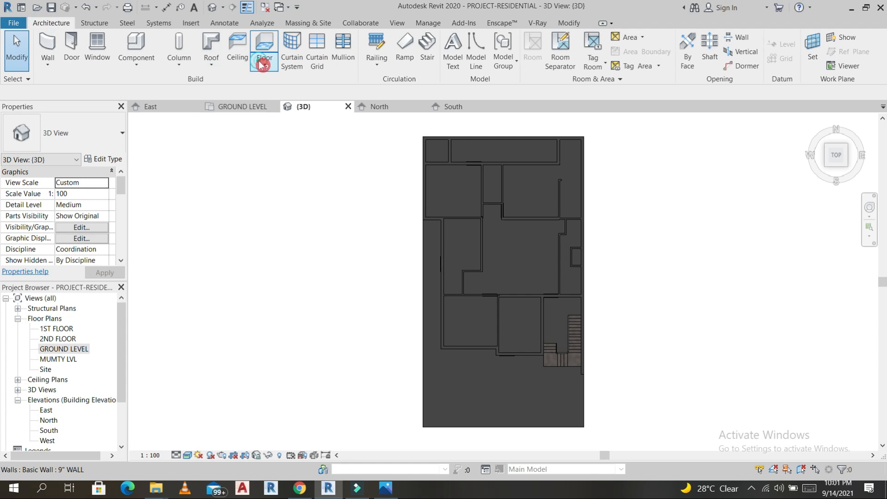
click(263, 65)
click(298, 113)
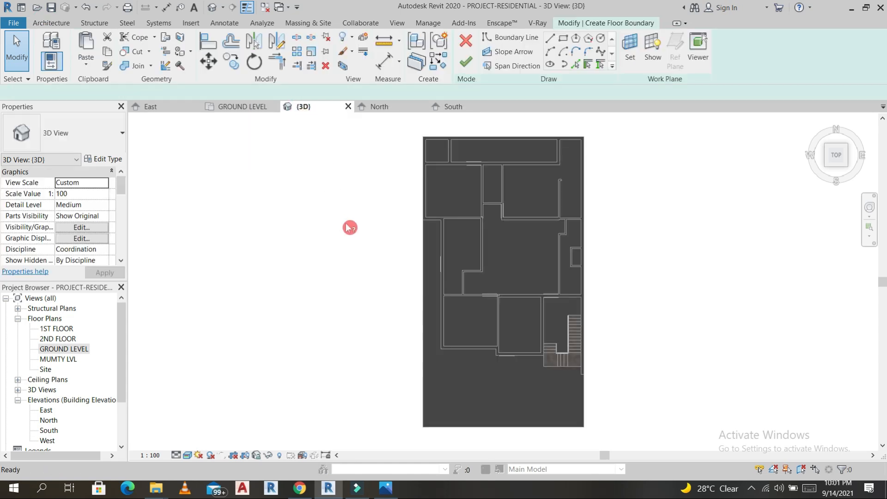
click(564, 40)
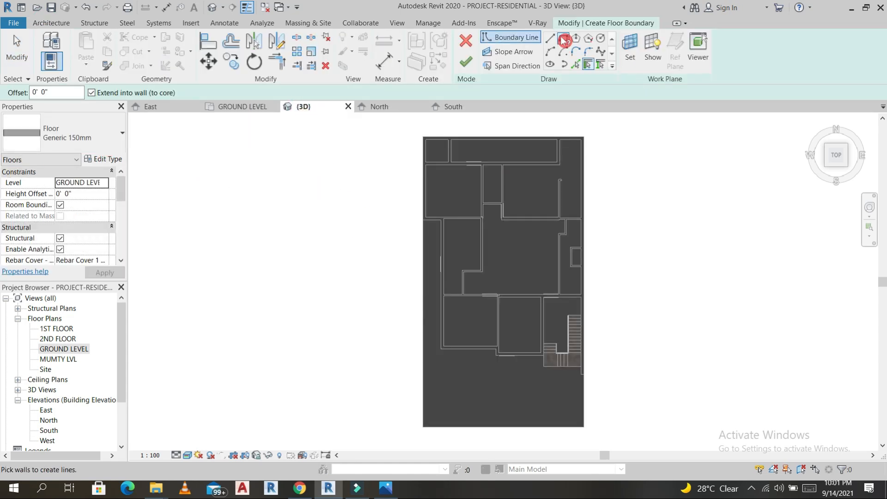
click(557, 41)
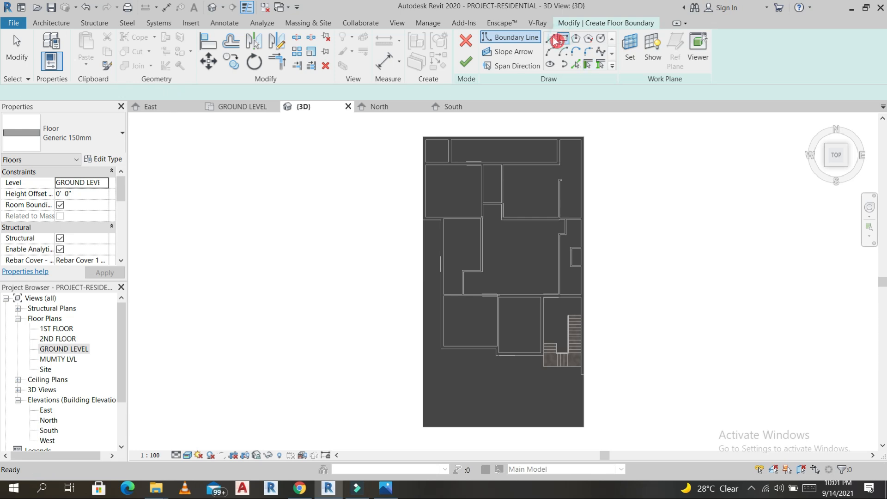
scroll(418, 140, up, 5)
click(418, 140)
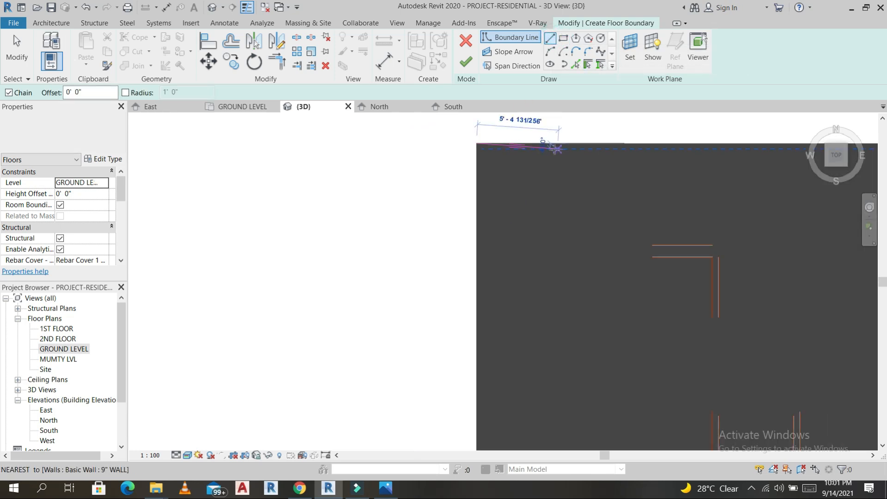
scroll(462, 152, down, 3)
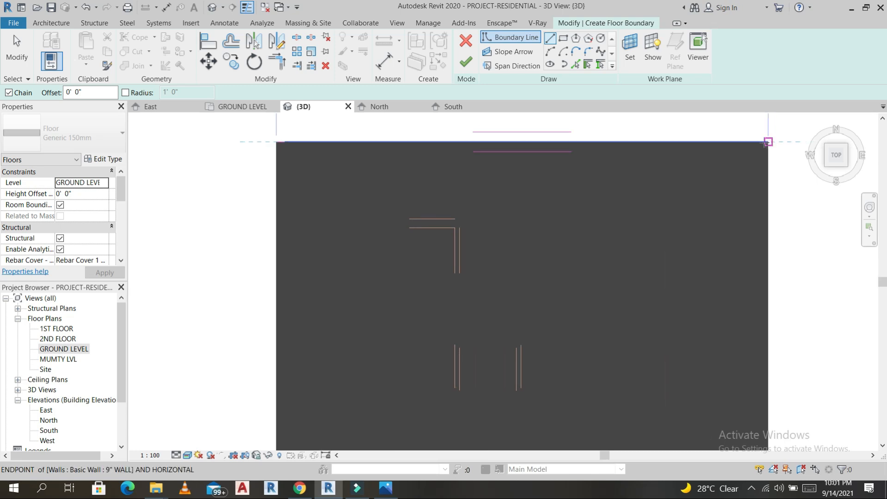
scroll(763, 255, up, 3)
click(763, 279)
click(719, 278)
click(719, 327)
click(693, 326)
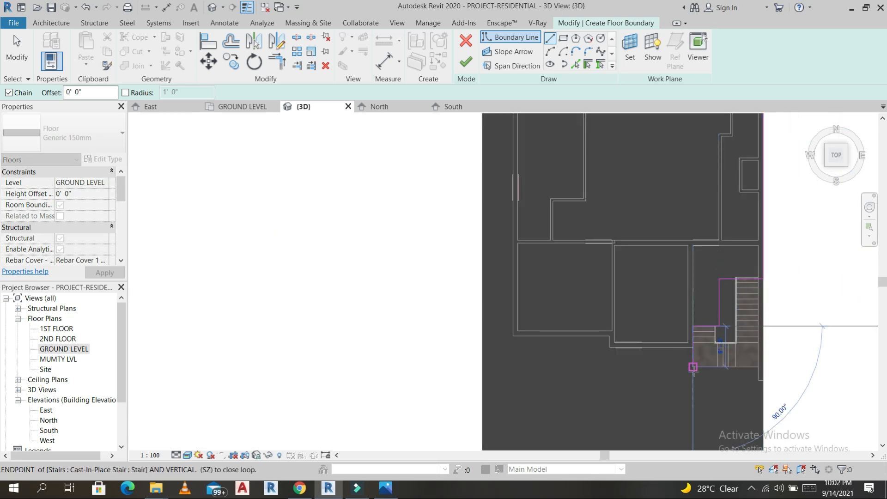
- Continue the floor boundary past the front walls as an overhang, up along the left house wall and out to the left plot edge
scroll(693, 379, up, 2)
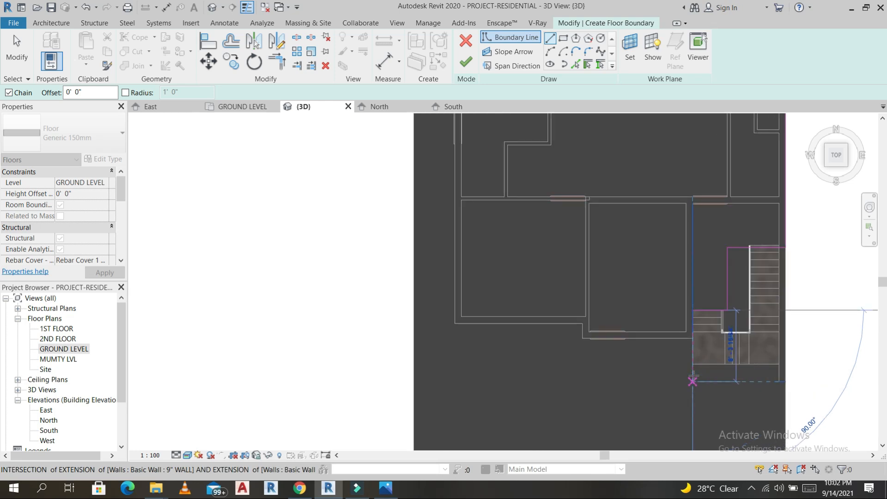
click(693, 375)
click(455, 374)
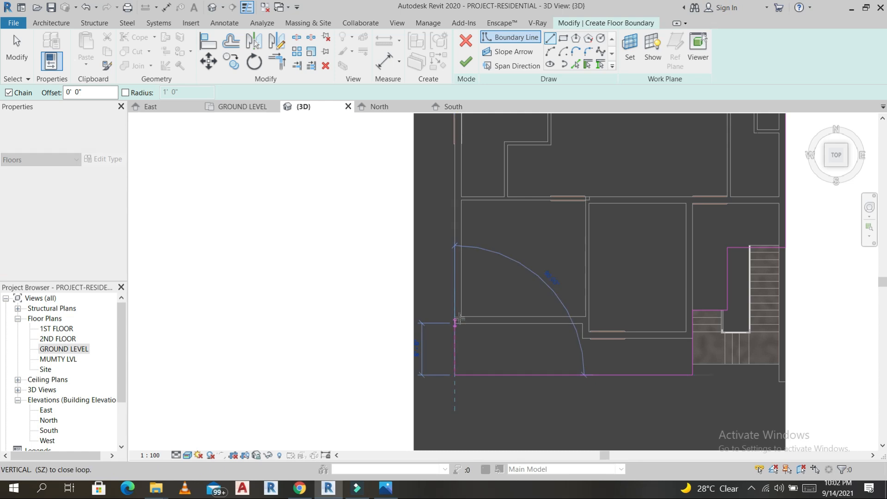
middle_drag(455, 291, 456, 273)
scroll(456, 266, up, 3)
scroll(455, 267, down, 4)
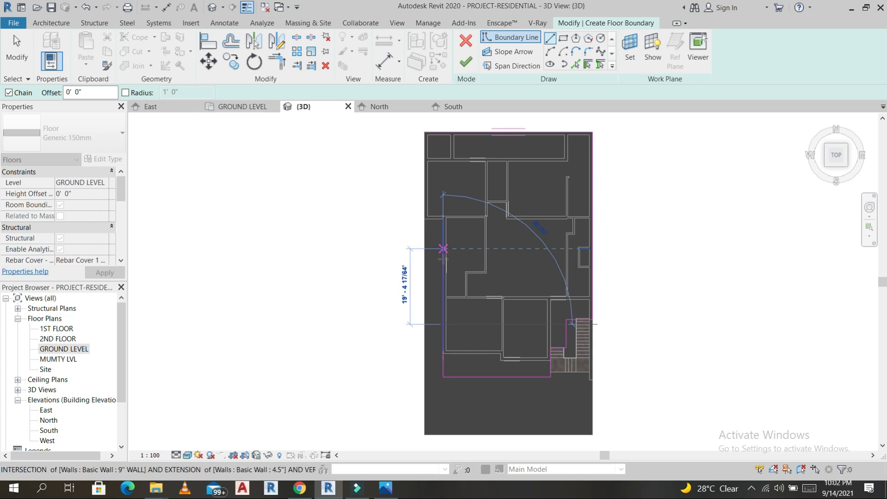
click(443, 278)
click(423, 277)
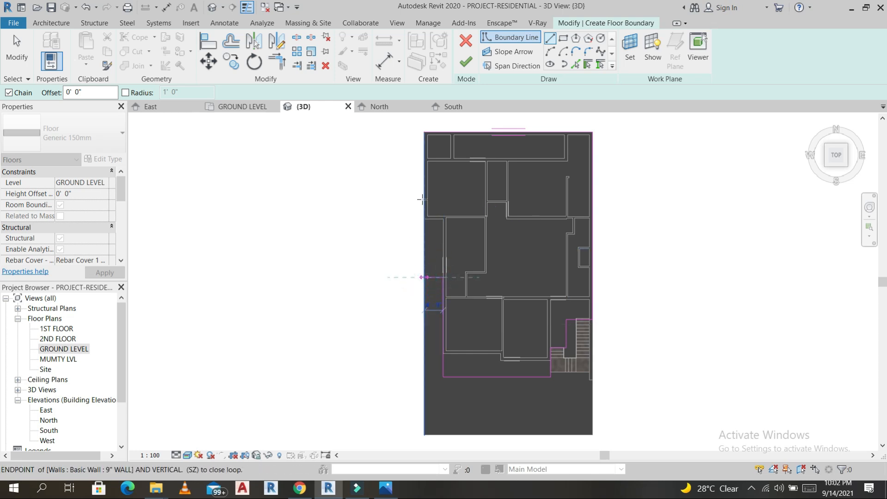
- Trim the left boundary line to the rear line to close the floor sketch, and finish the floor
key(Escape)
key(t)
key(r)
click(441, 132)
click(466, 62)
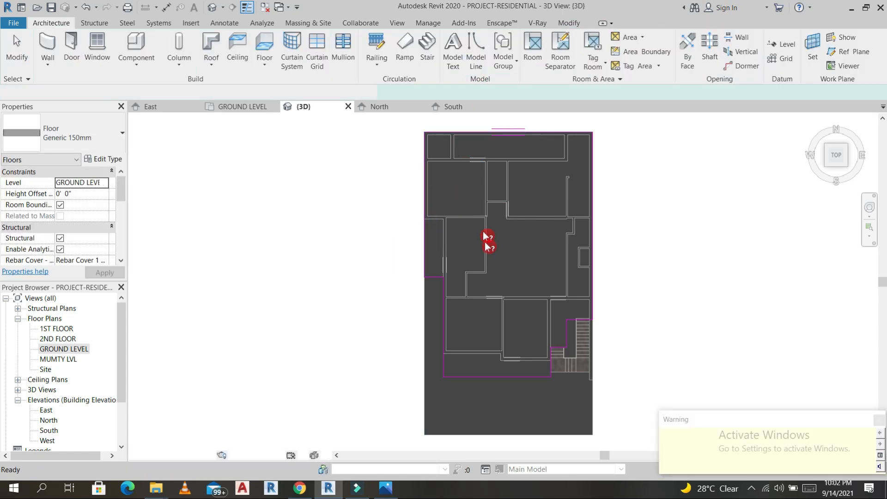
- Set the new floor's level to 1ST FLOOR
shift+middle_drag(566, 392, 633, 320)
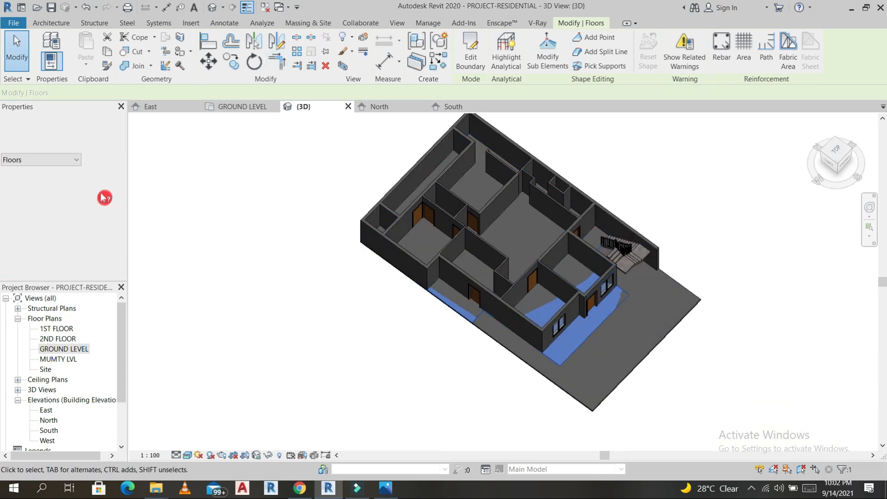
click(109, 182)
click(105, 183)
click(81, 202)
click(115, 274)
- Examine how the new upper slab meets the staircase, walls and levels in the 3D view and the East elevation
shift+middle_drag(707, 274, 527, 331)
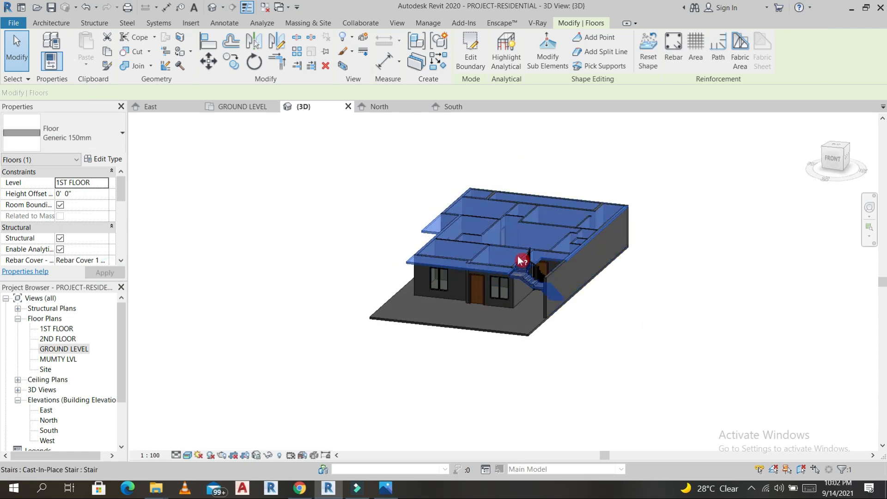
scroll(545, 287, up, 5)
shift+middle_drag(546, 287, 595, 243)
scroll(595, 243, down, 10)
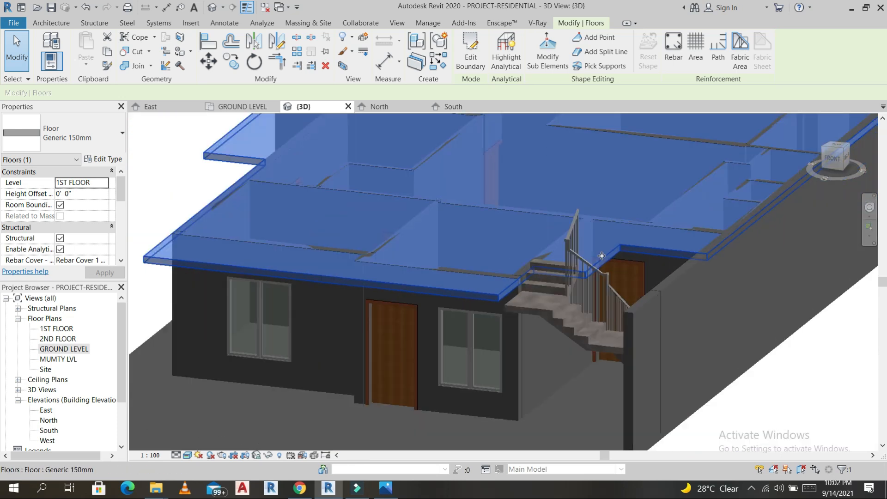
double_click(46, 411)
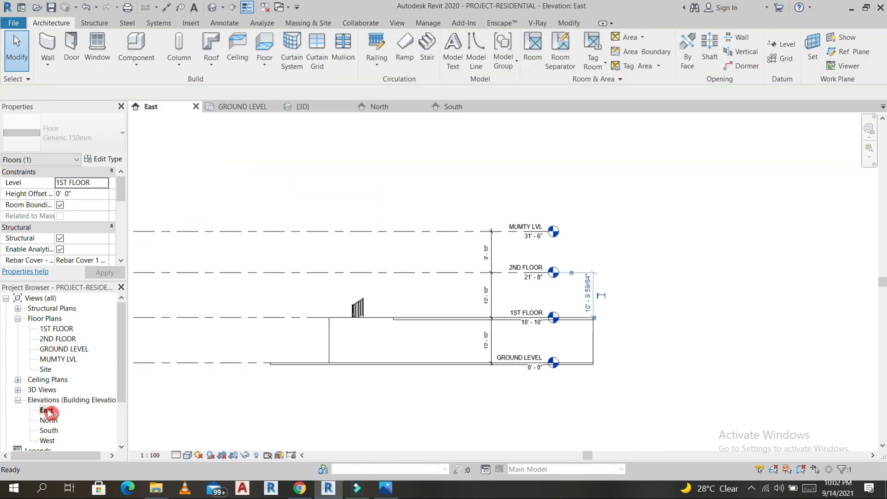
scroll(365, 325, up, 5)
scroll(440, 317, down, 2)
click(212, 8)
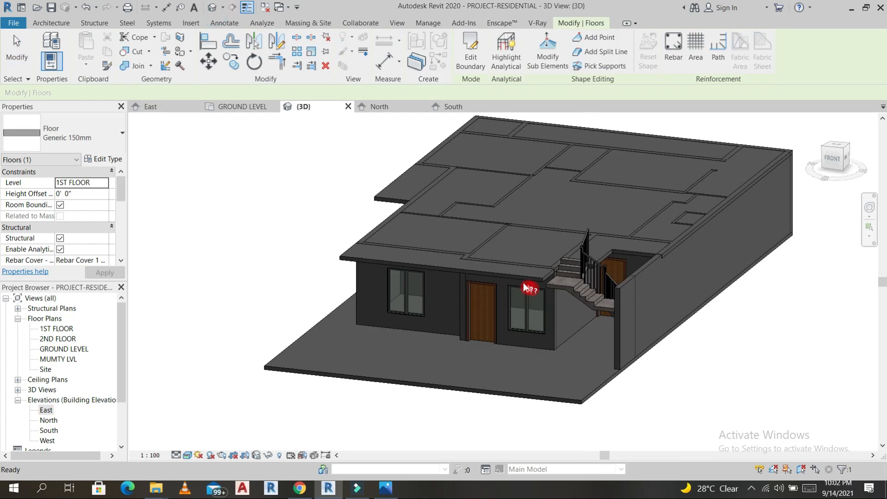
scroll(594, 310, down, 4)
shift+middle_drag(643, 311, 721, 311)
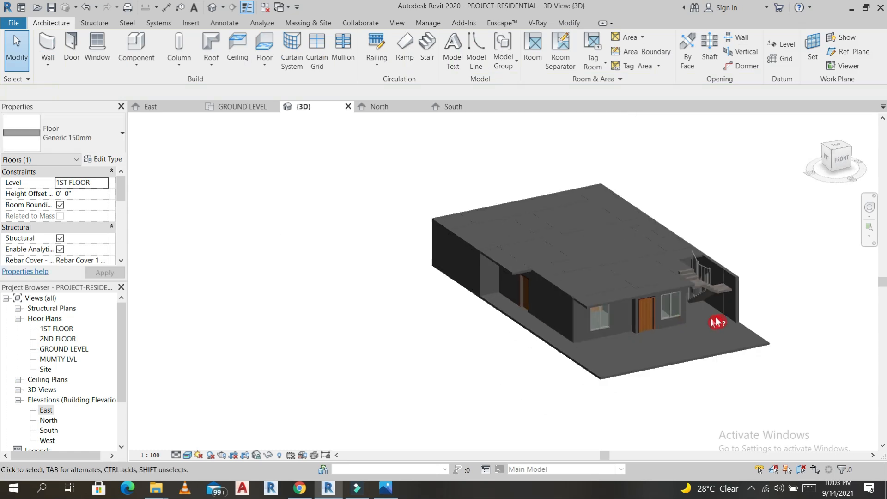
scroll(698, 271, up, 8)
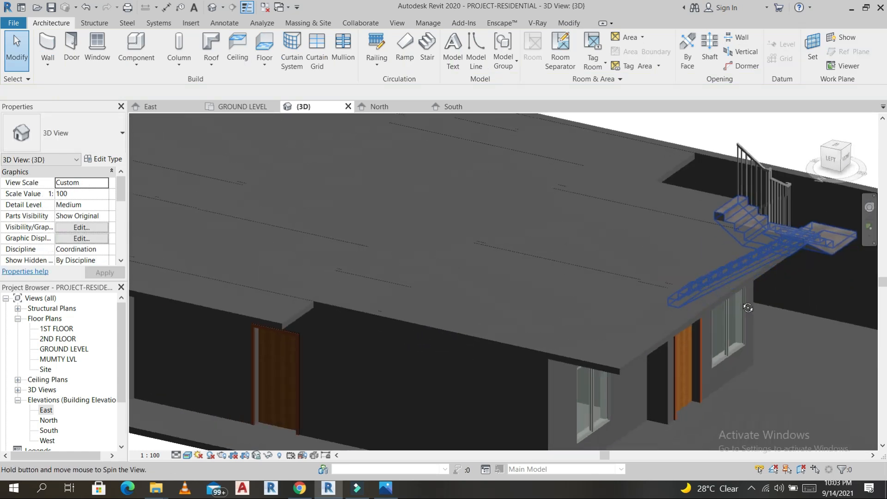
shift+middle_drag(734, 190, 820, 215)
shift+middle_drag(524, 275, 239, 263)
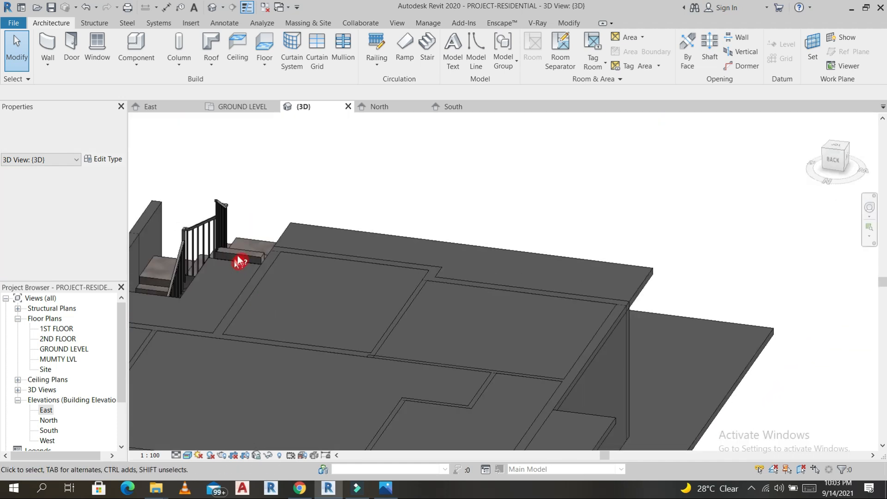
- Set the monolithic staircase's desired number of risers to 21
click(239, 262)
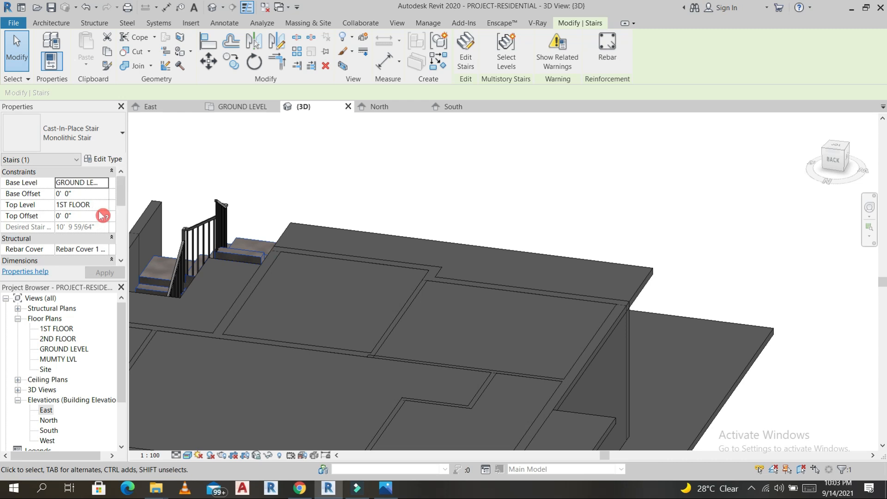
scroll(107, 216, down, 3)
click(92, 216)
text(18)
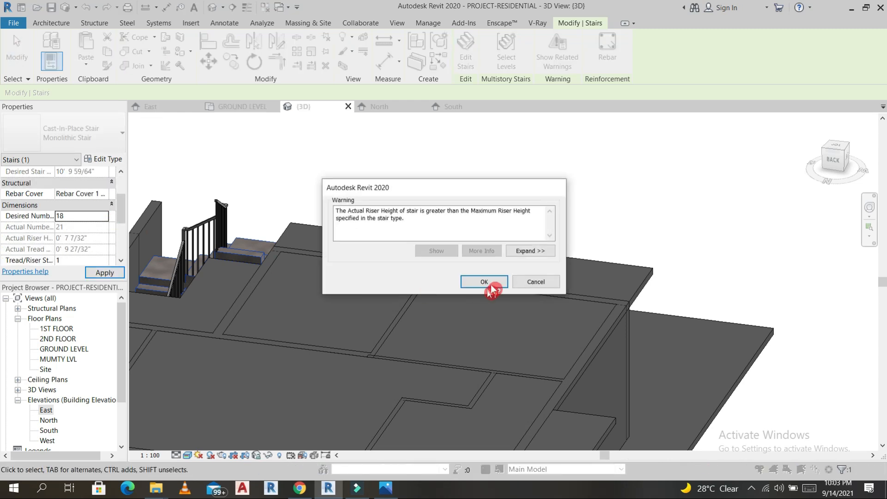
click(496, 283)
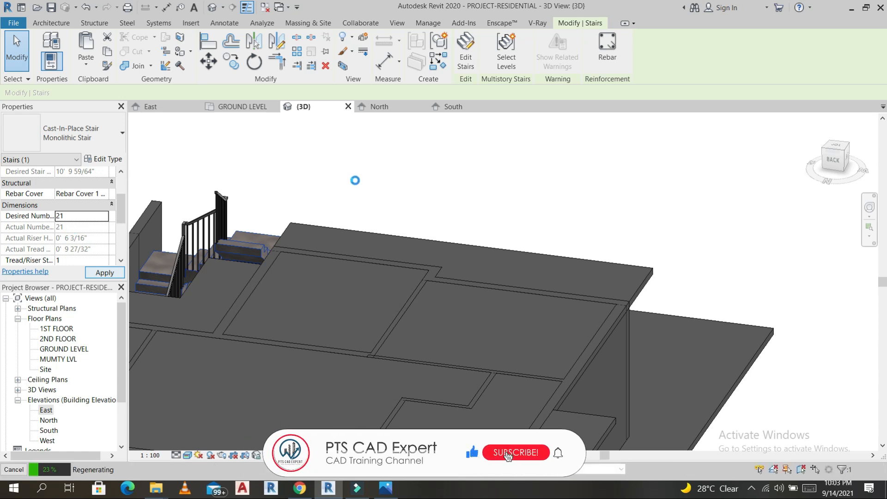
- Change the staircase railing's type to Glass Panel - Bottom Fill
shift+middle_drag(366, 188, 148, 327)
key(Escape)
scroll(157, 328, up, 4)
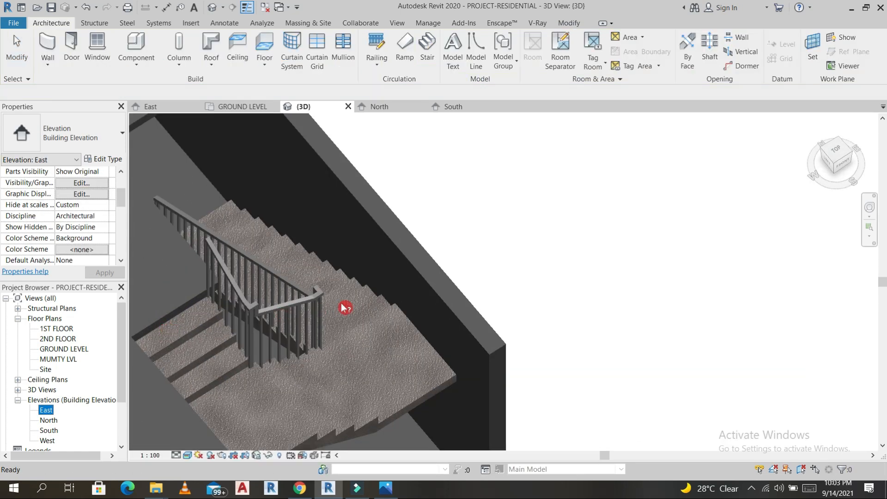
click(318, 296)
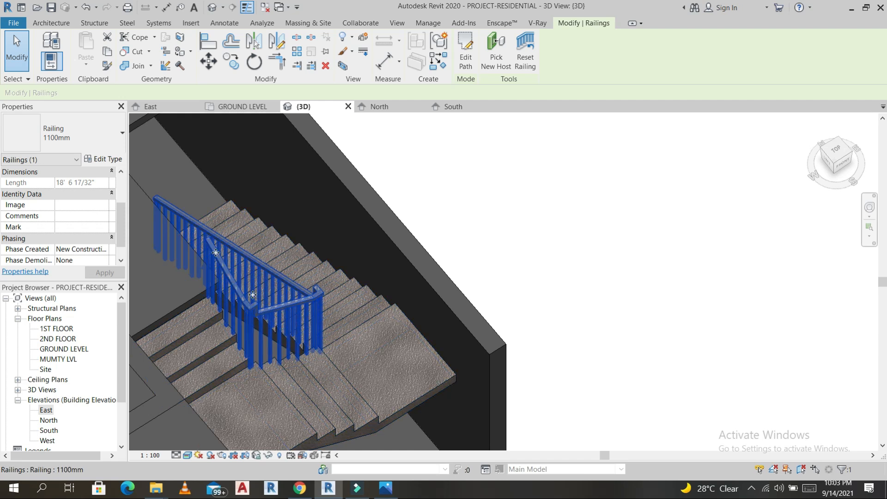
click(113, 134)
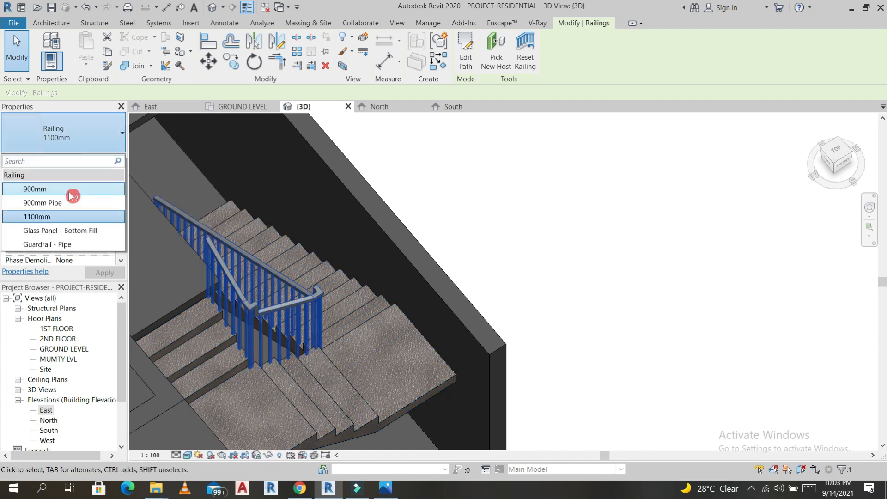
click(67, 202)
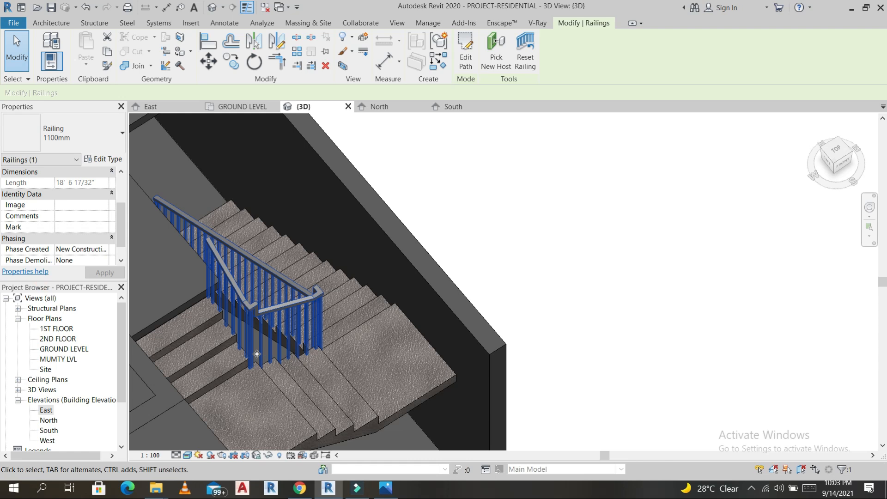
click(110, 137)
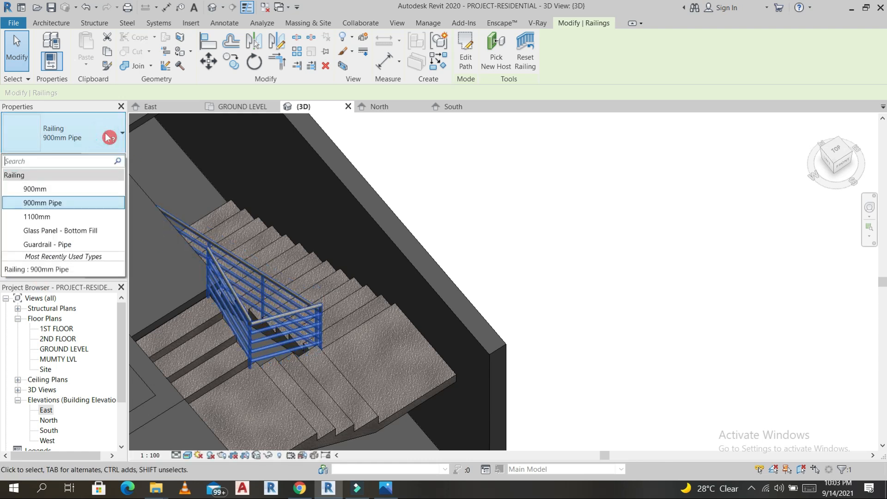
click(69, 233)
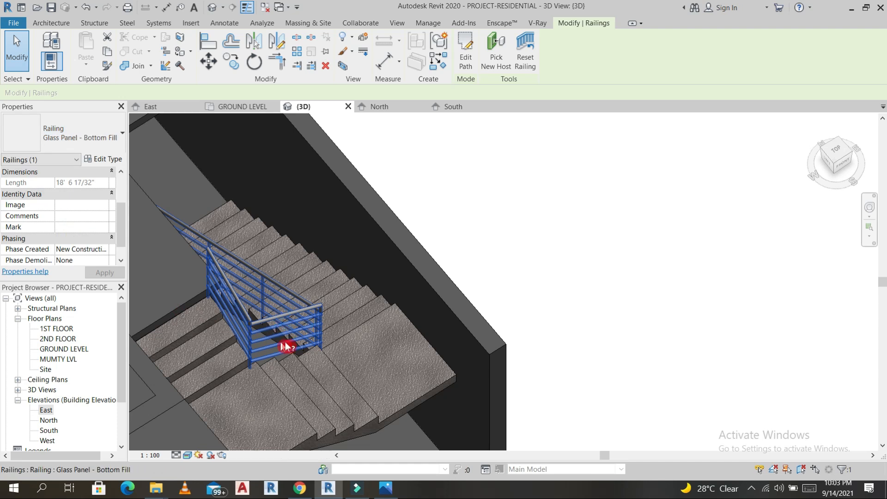
key(Escape)
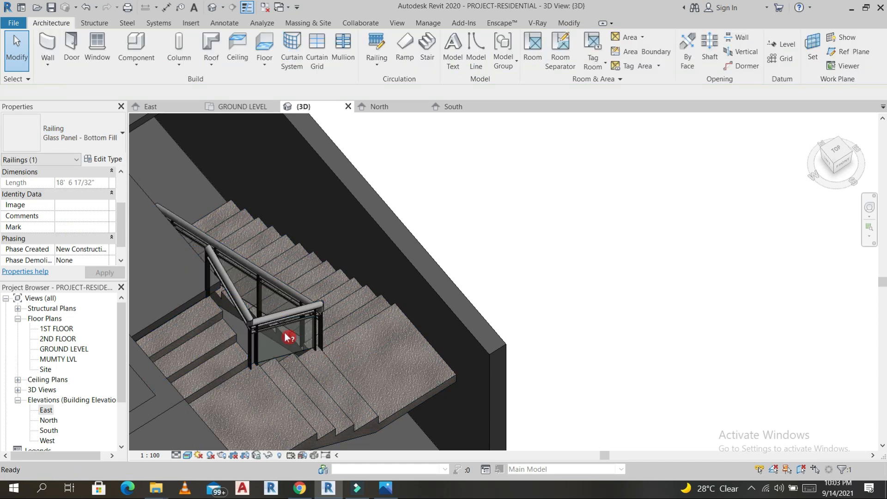
- Copy the whole ground storey with its upper slab and staircase, excluding the base slab, and paste it aligned to the 1ST FLOOR level
shift+middle_drag(285, 328, 475, 248)
scroll(370, 340, down, 3)
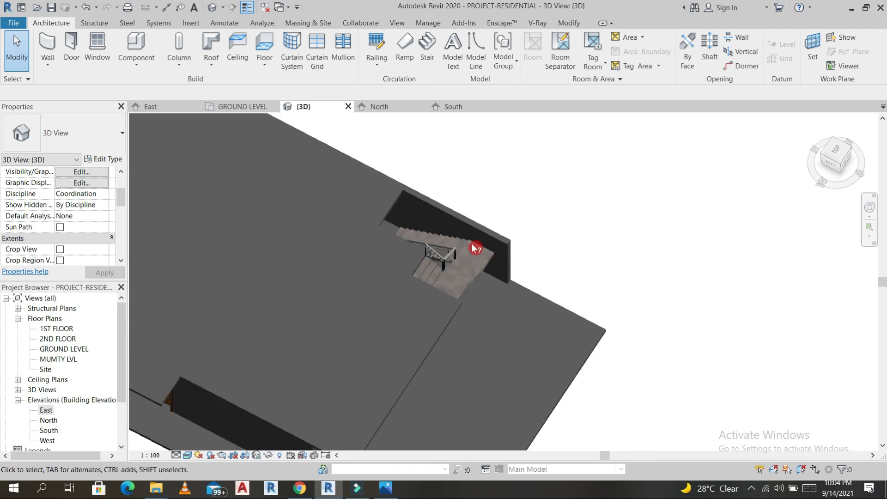
scroll(475, 248, down, 5)
shift+middle_drag(404, 257, 430, 139)
shift+middle_drag(486, 184, 449, 181)
drag(277, 203, 467, 278)
click(282, 189)
drag(522, 290, 279, 188)
shift+middle_drag(540, 241, 626, 262)
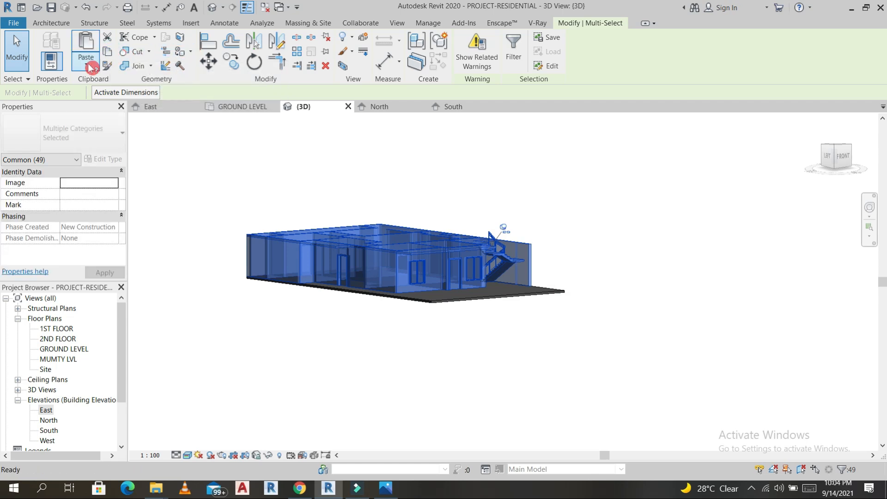
click(92, 68)
click(144, 107)
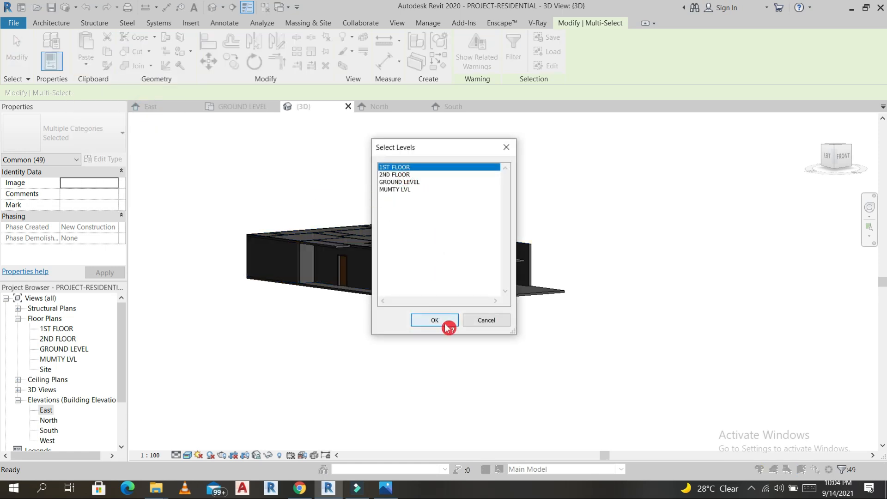
click(435, 320)
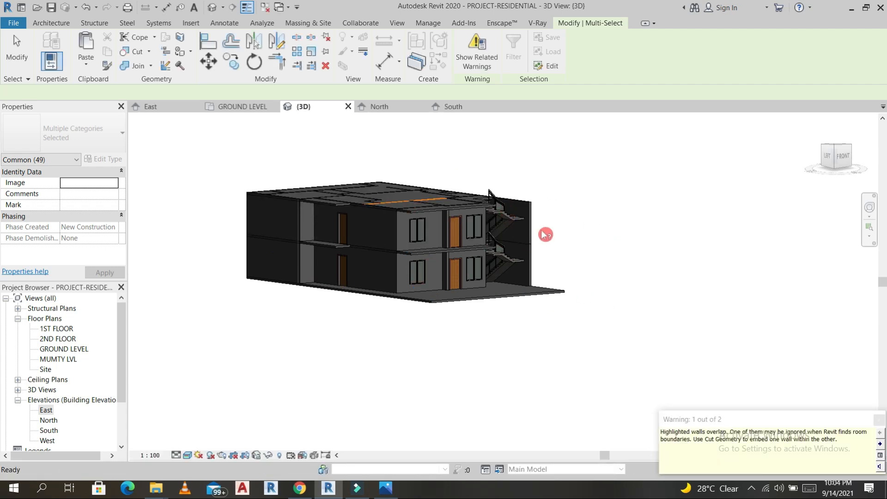
click(608, 303)
- Examine the doors, windows, slabs, stairs and side walls of the two-storey model from several directions
scroll(471, 258, up, 5)
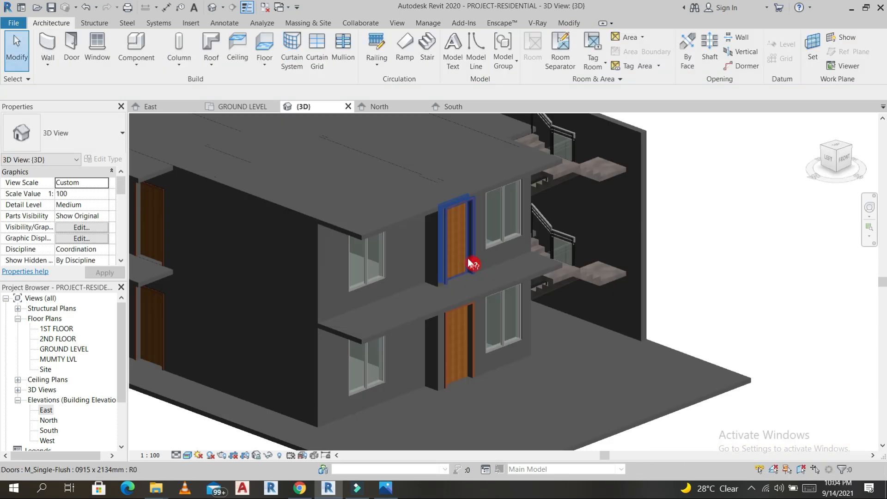
scroll(613, 273, down, 5)
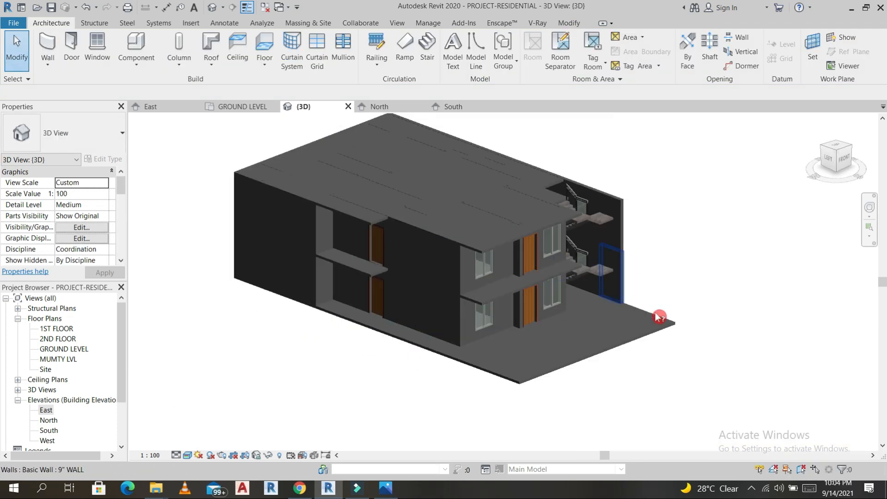
scroll(376, 270, up, 5)
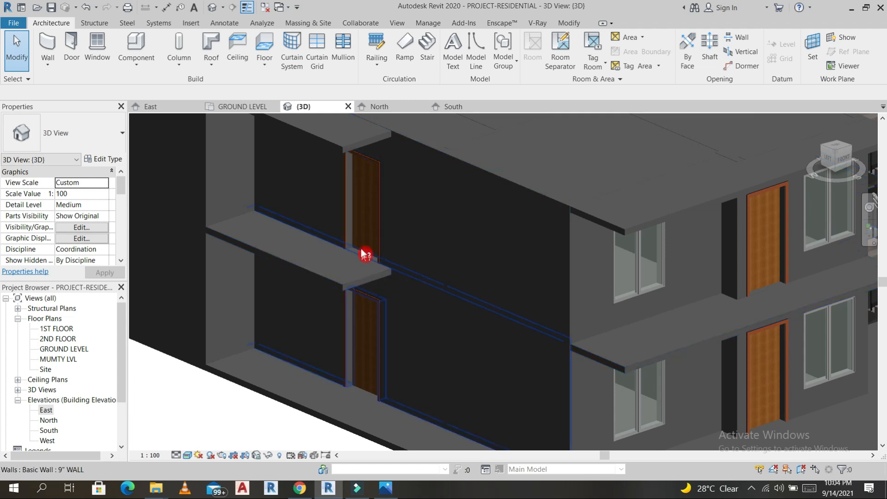
scroll(365, 261, down, 2)
scroll(370, 279, down, 4)
shift+middle_drag(647, 263, 531, 268)
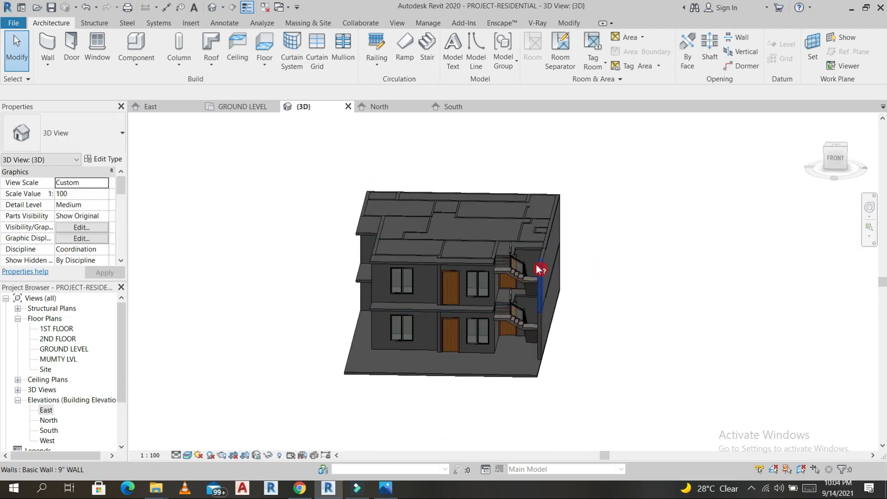
scroll(600, 303, up, 6)
shift+middle_drag(488, 241, 545, 289)
scroll(345, 264, down, 3)
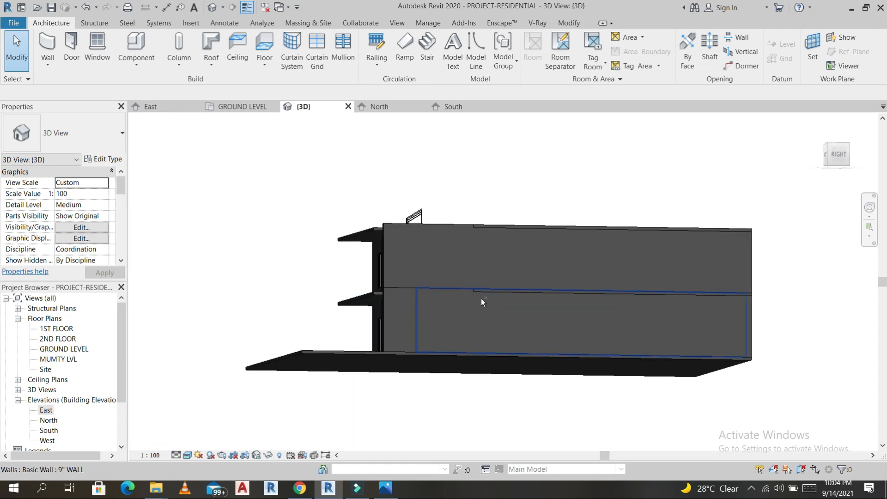
- Delete the short 9" wall beside the staircase on the upper storey
click(386, 307)
click(390, 229)
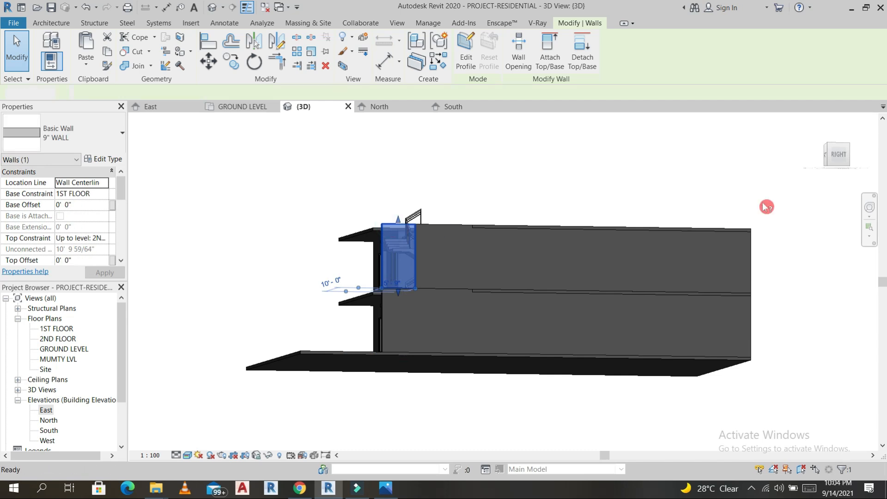
key(Delete)
- Set the top constraint of the short ground-level wall beside the staircase to MUMTY LVL
click(841, 156)
scroll(517, 367, down, 3)
middle_drag(517, 366, 352, 211)
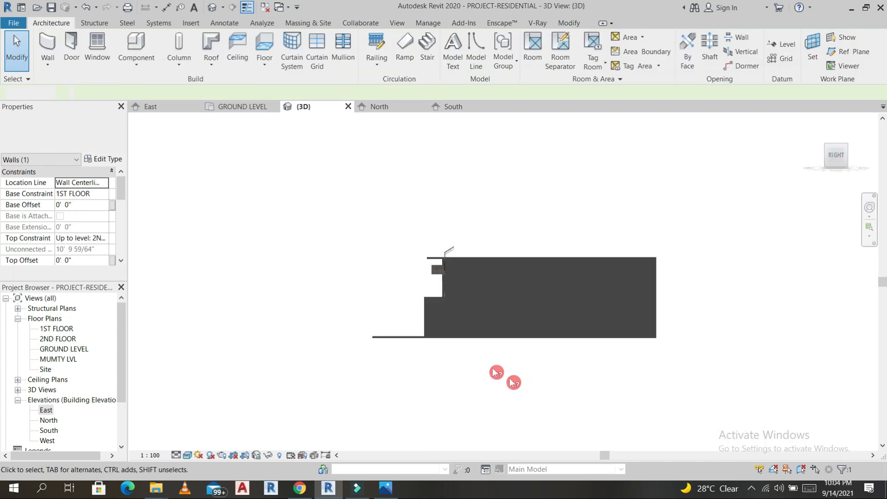
click(422, 292)
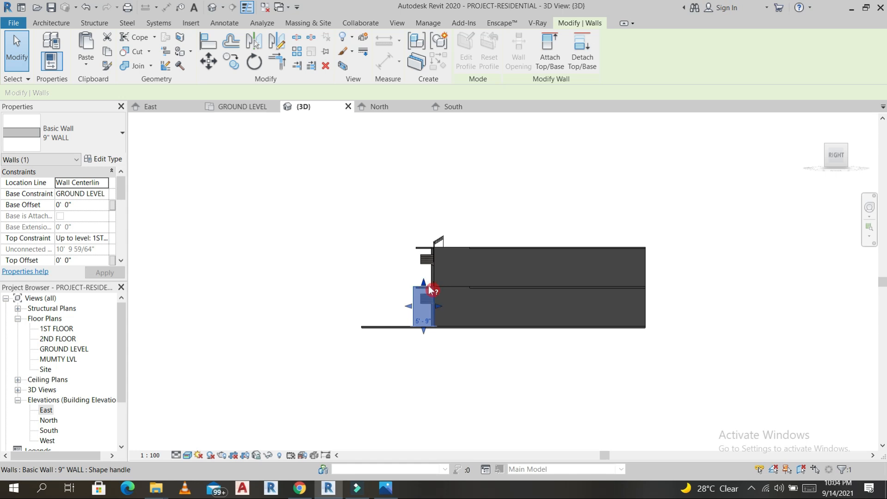
click(110, 240)
click(101, 286)
click(110, 275)
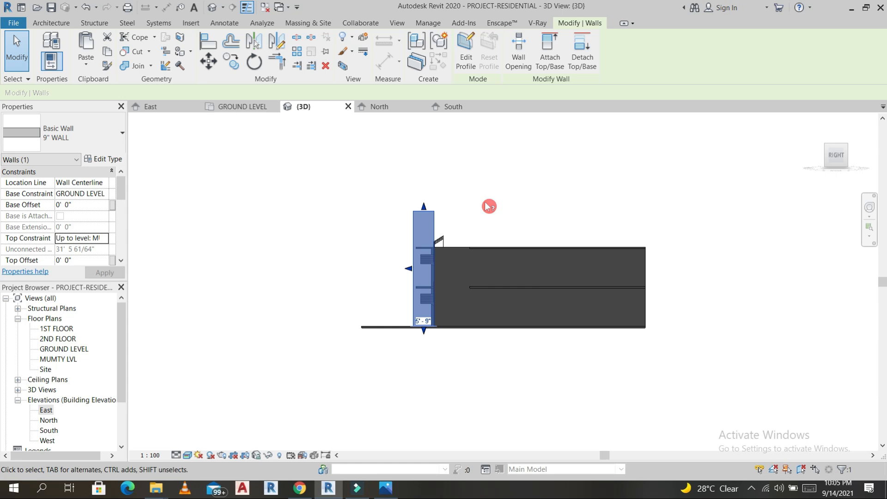
- Edit the short wall's profile, moving its outer edge's lower end inward to about 2' 6" from the inner edge and removing the constraints
click(467, 64)
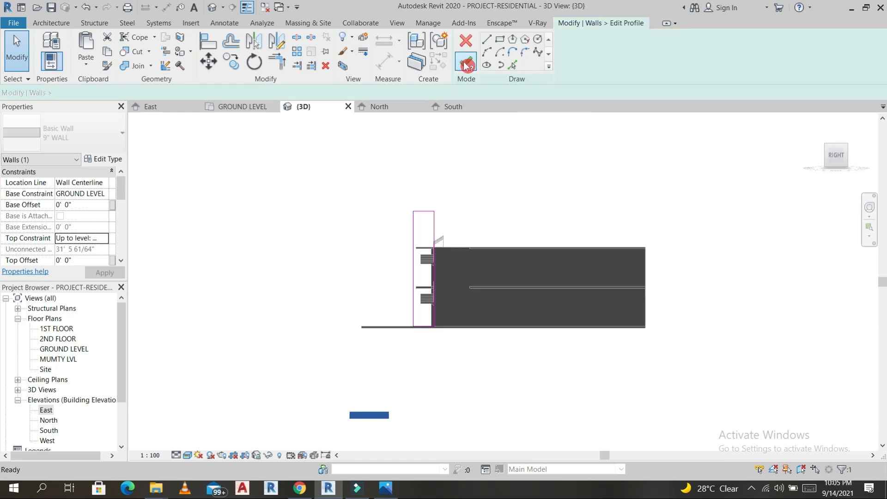
click(417, 295)
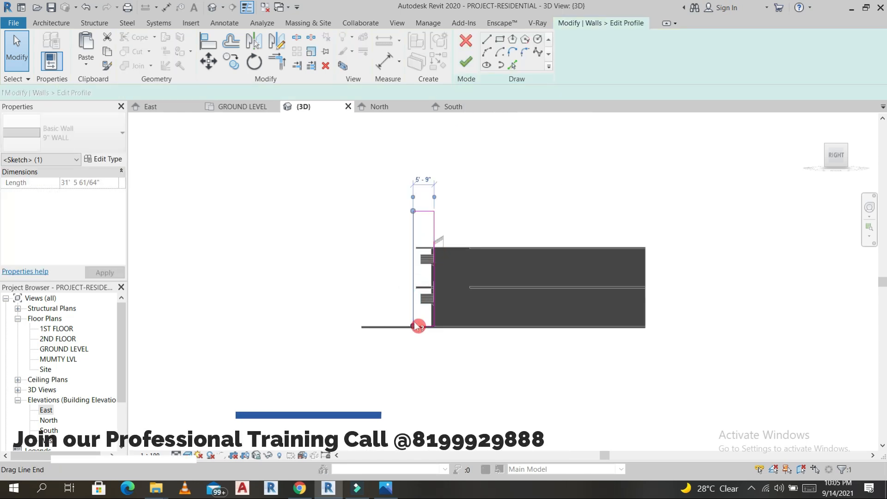
drag(412, 325, 414, 326)
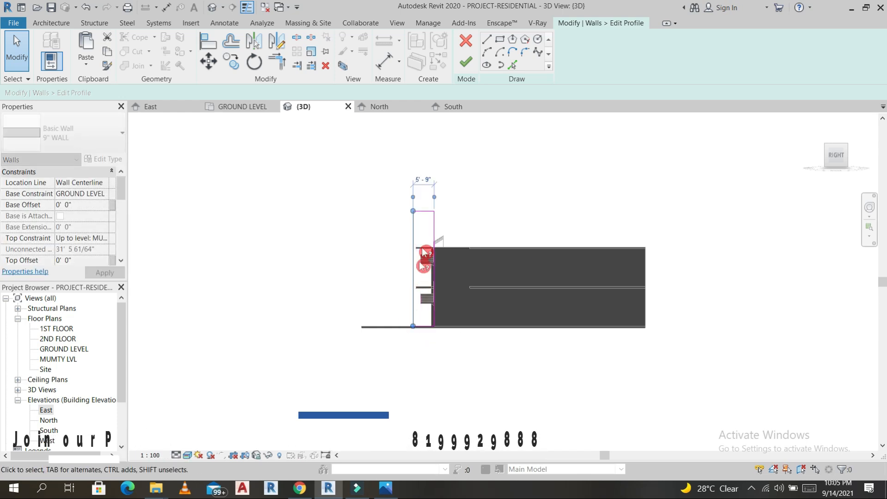
scroll(414, 326, up, 4)
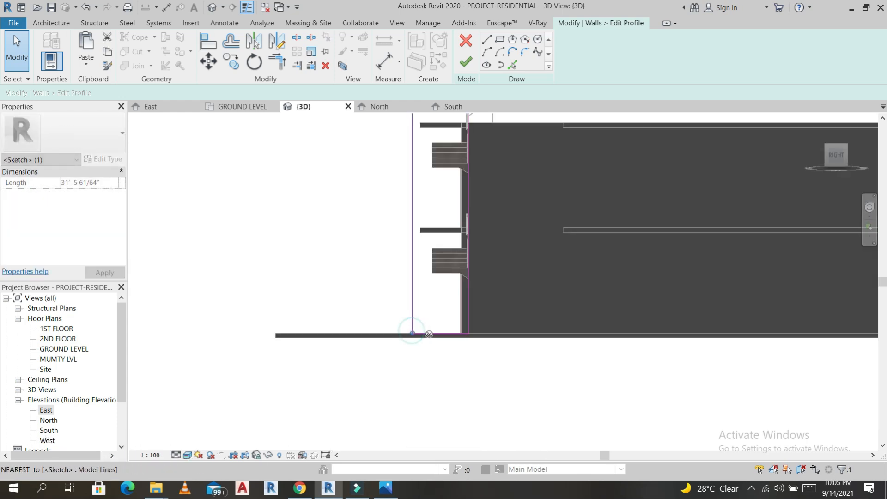
drag(440, 326, 470, 346)
click(701, 460)
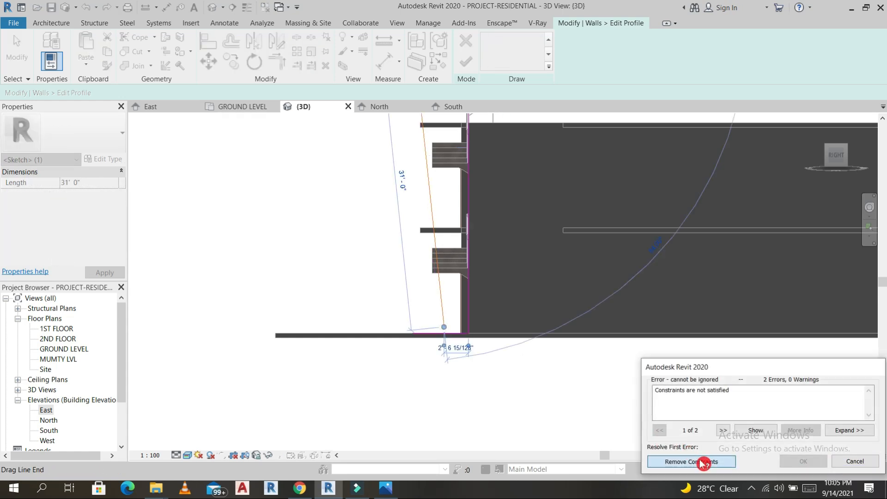
click(614, 432)
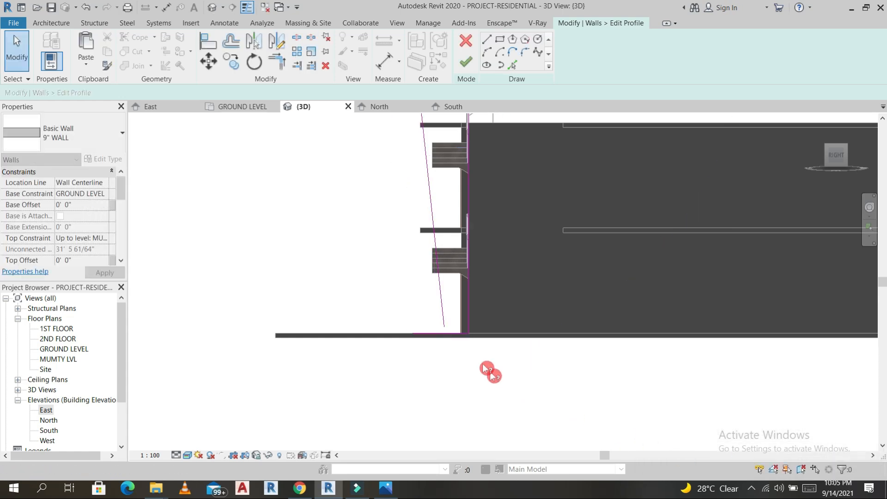
- Trim the slanted outer edge and the base line of the wall profile to a corner, and finish the profile
click(461, 340)
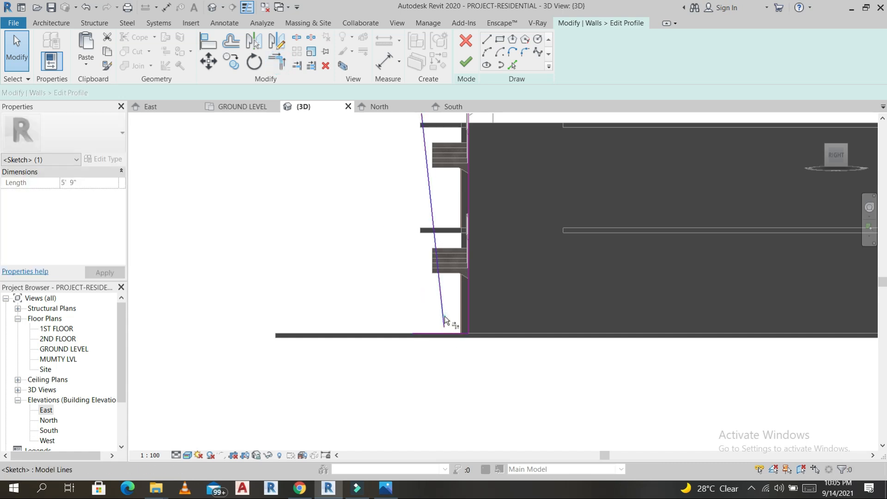
click(454, 334)
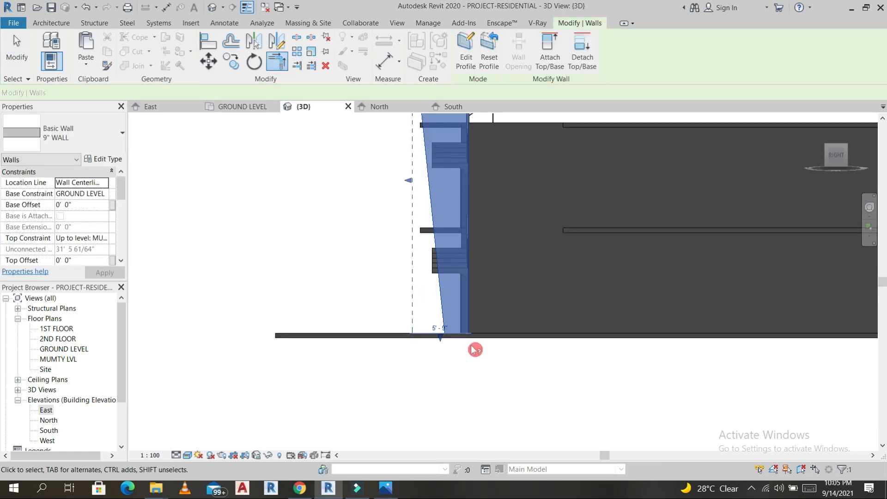
click(472, 342)
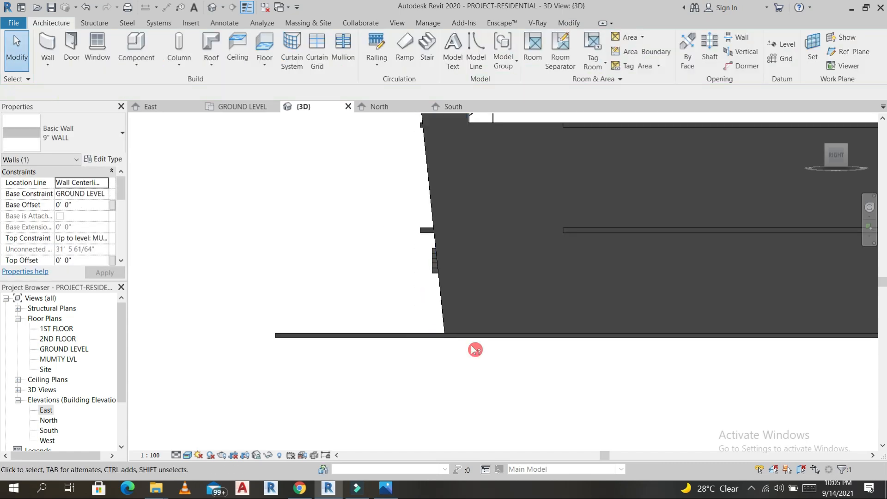
- Edit the tapered wall's profile again, shifting its slanted edge outward to widen the wall to about 7' 9", and finish it
scroll(472, 341, down, 2)
shift+middle_drag(480, 320, 370, 224)
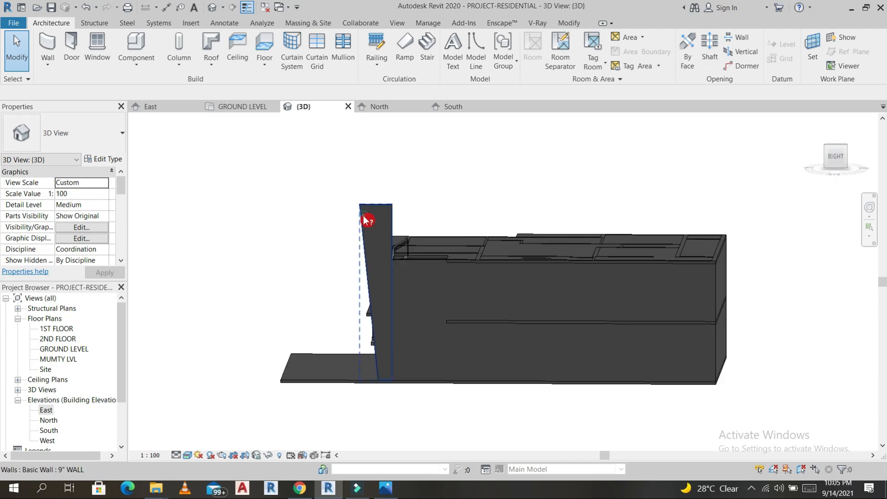
click(375, 287)
scroll(548, 277, up, 3)
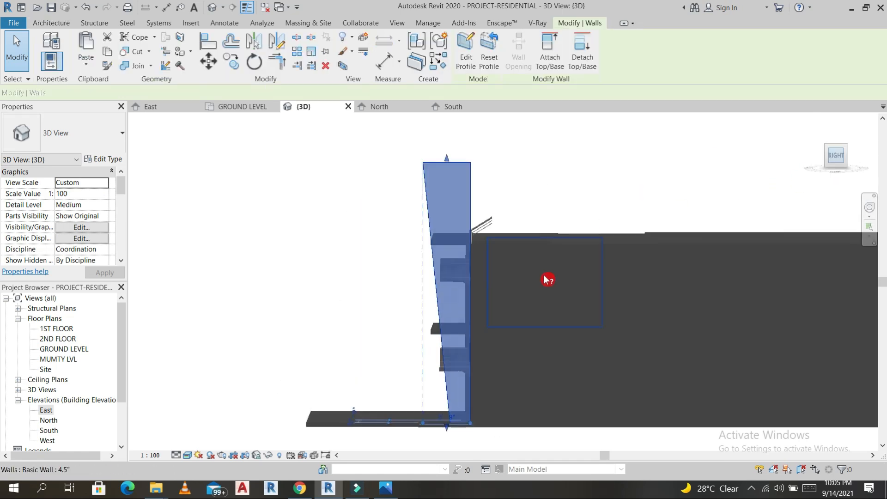
click(465, 53)
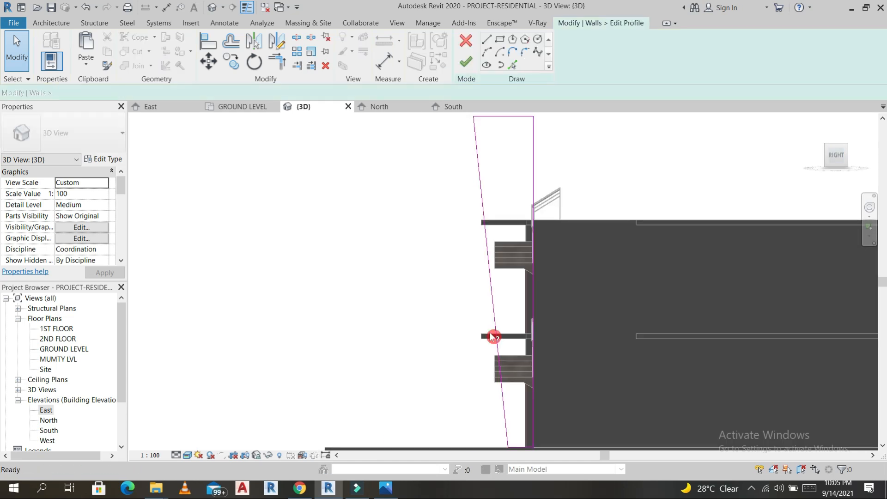
scroll(493, 323, down, 2)
click(492, 309)
drag(494, 308, 495, 308)
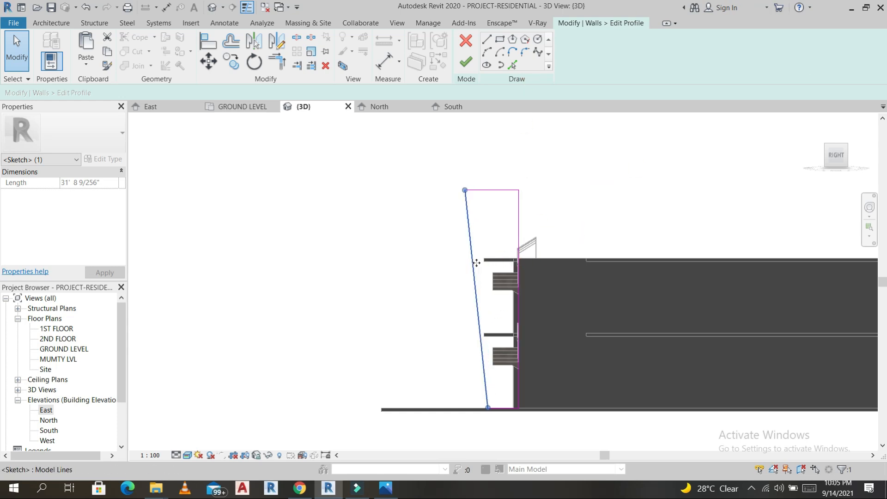
click(476, 335)
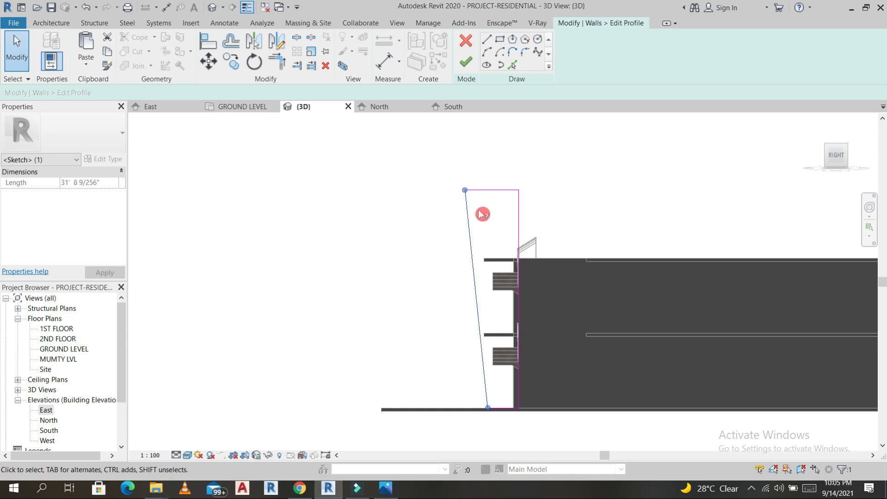
click(465, 67)
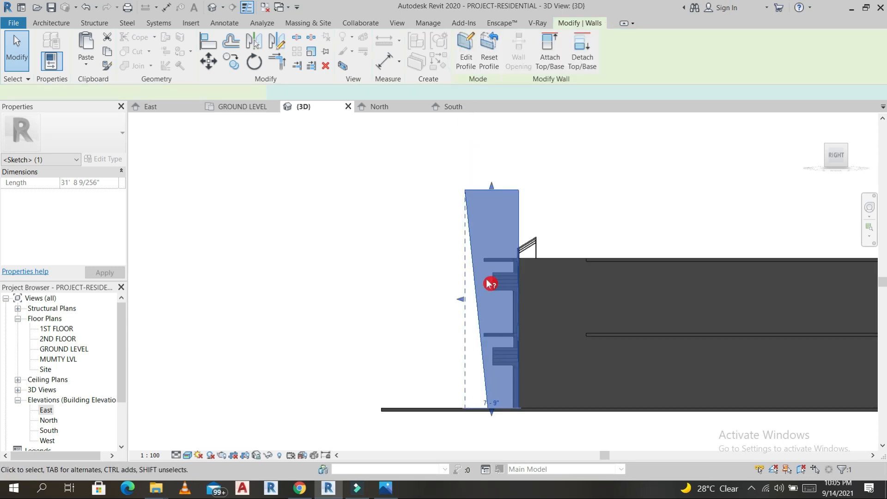
- Split the upper-storey 9" side wall at the back corner of the stairwell
scroll(388, 256, down, 2)
shift+middle_drag(511, 321, 527, 325)
shift+middle_drag(687, 340, 574, 306)
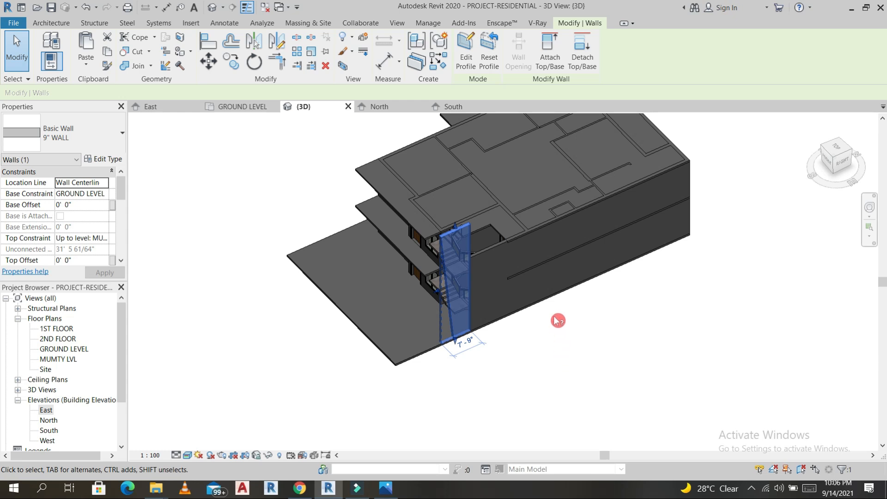
click(502, 249)
shift+middle_drag(532, 254, 508, 266)
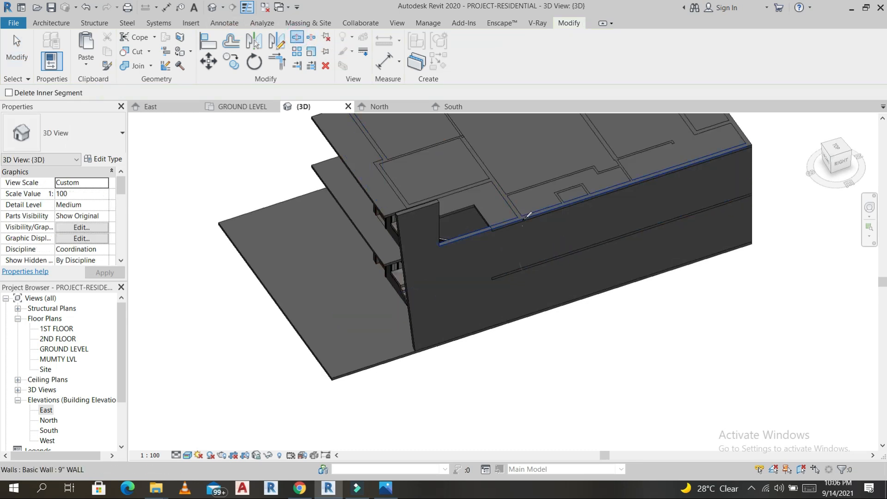
click(478, 232)
key(Escape)
- Set the top constraint of the split-off side wall segment beside the stairs to MUMTY LVL
click(478, 236)
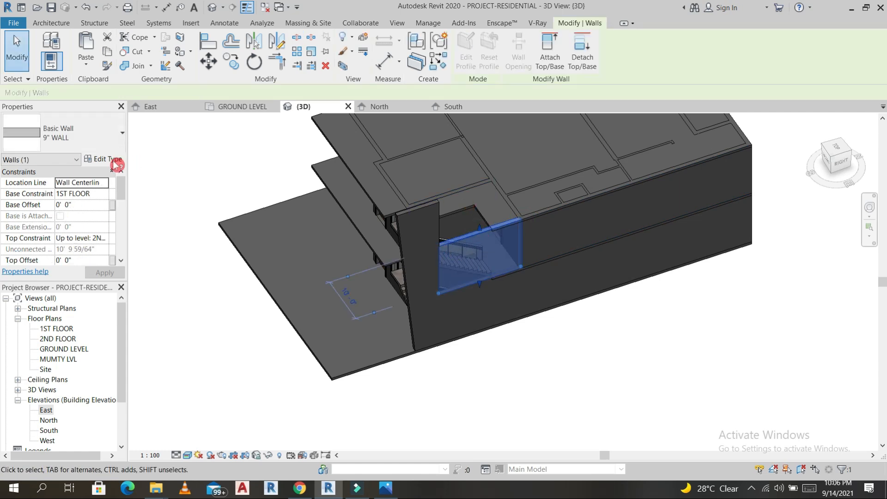
click(107, 239)
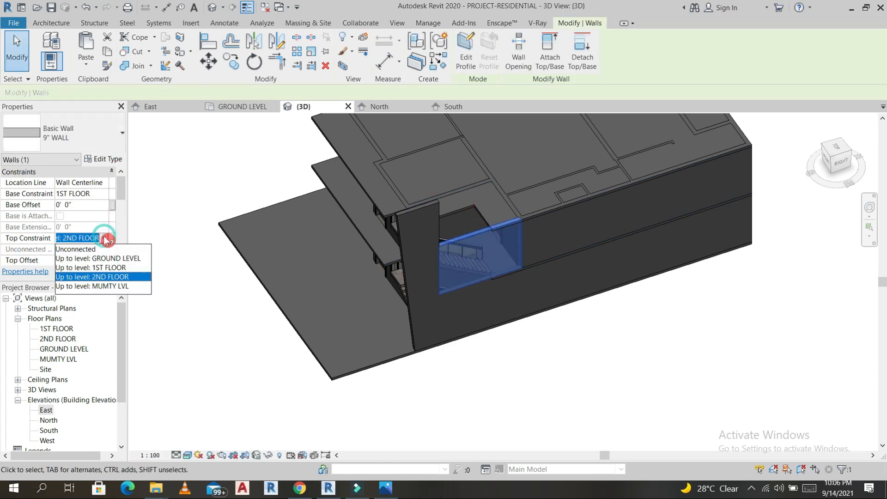
click(109, 287)
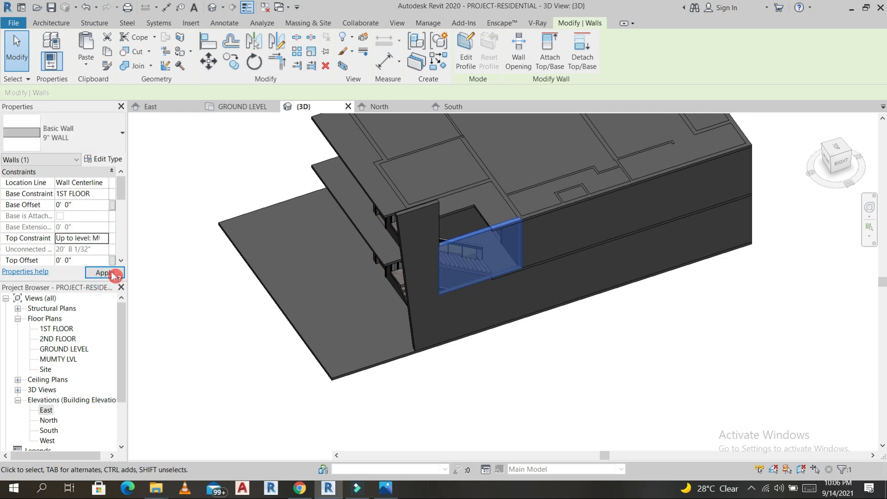
click(114, 275)
click(341, 271)
- Raise the upper-storey 9" wall on the house side of the stairs by setting its top constraint to MUMTY LVL
shift+middle_drag(352, 255, 494, 318)
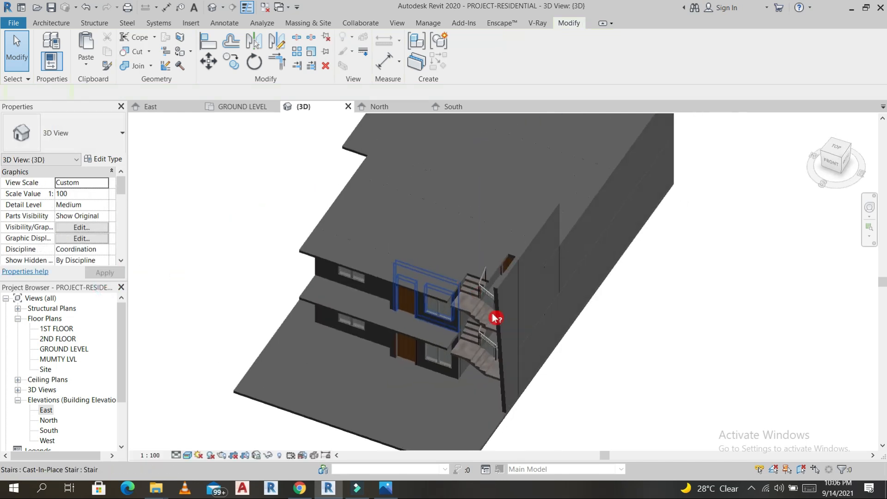
click(496, 287)
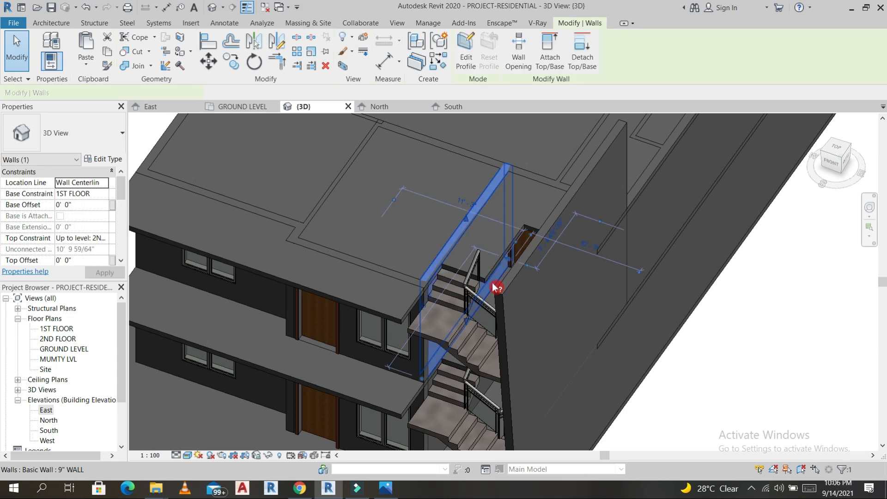
click(109, 240)
click(104, 286)
click(105, 272)
key(Escape)
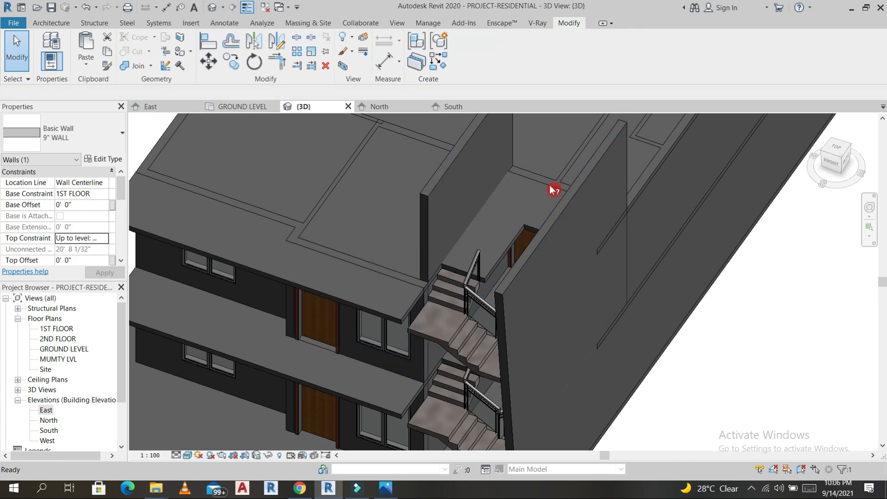
- Set the top constraint of the upper-storey cross wall containing the door behind the stairs to MUMTY LVL
click(553, 189)
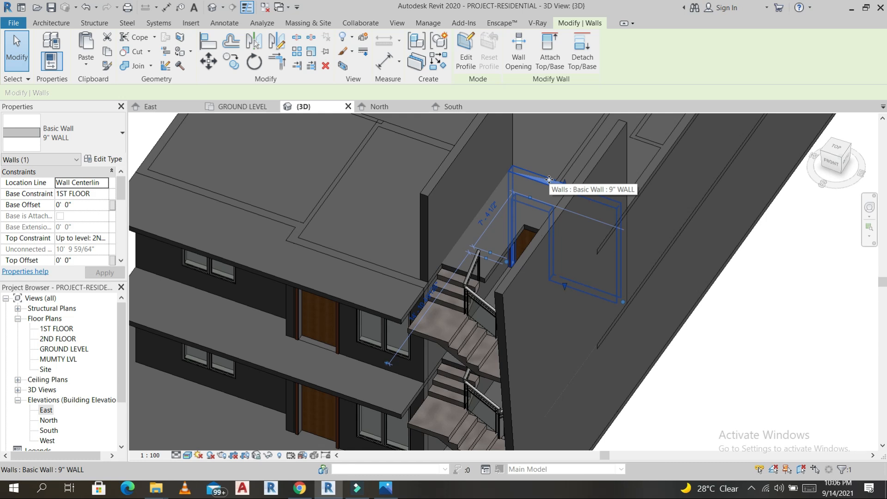
click(105, 240)
click(94, 288)
click(105, 272)
- Examine the raised stair enclosure, the staircases and the front facade from several angles
scroll(386, 198, down, 5)
shift+middle_drag(406, 272, 597, 278)
scroll(536, 221, up, 3)
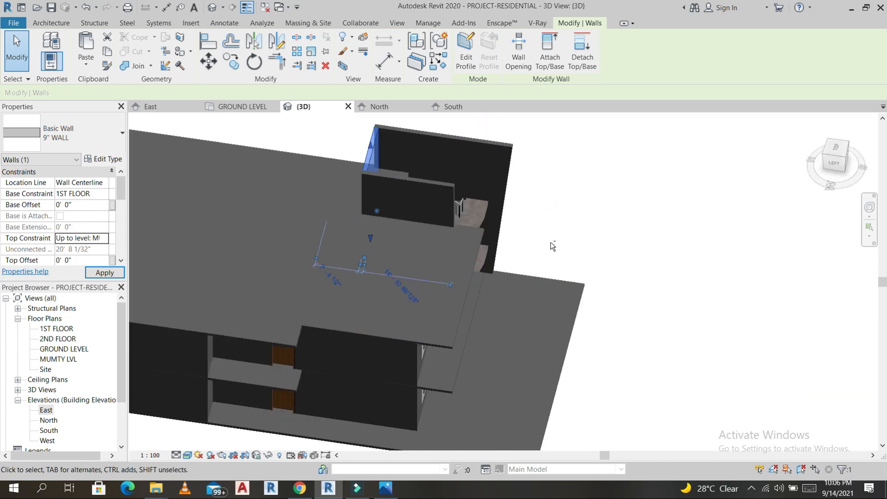
mouse_move(470, 281)
shift+middle_down()
mouse_move(485, 261)
mouse_move(479, 281)
shift+middle_up()
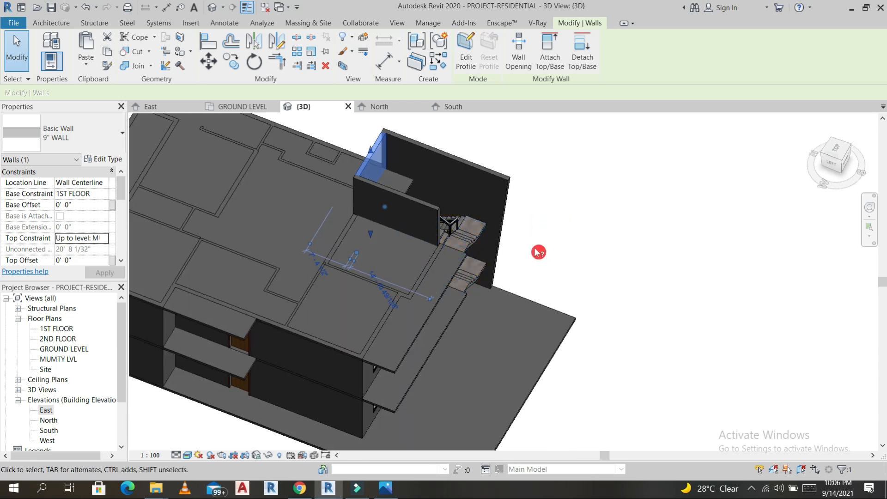
shift+middle_drag(558, 253, 397, 338)
scroll(396, 338, up, 3)
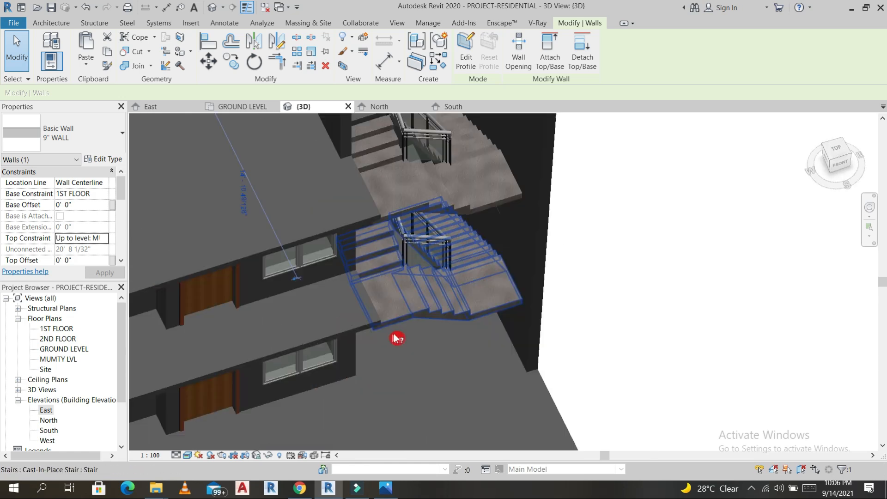
shift+middle_drag(385, 270, 409, 252)
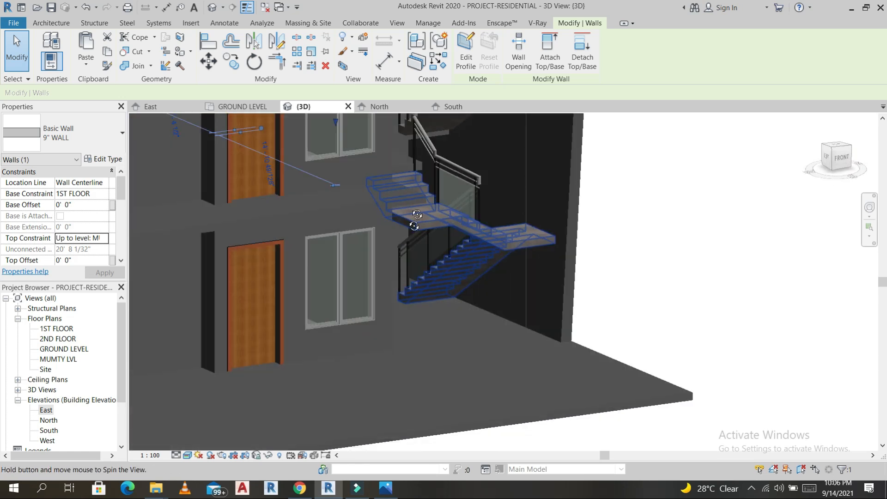
scroll(558, 256, down, 5)
shift+middle_drag(558, 255, 597, 299)
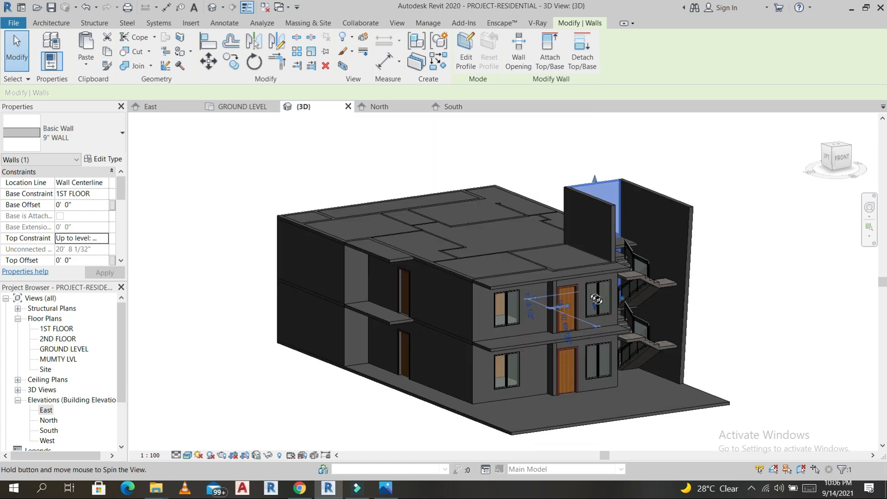
scroll(657, 359, up, 3)
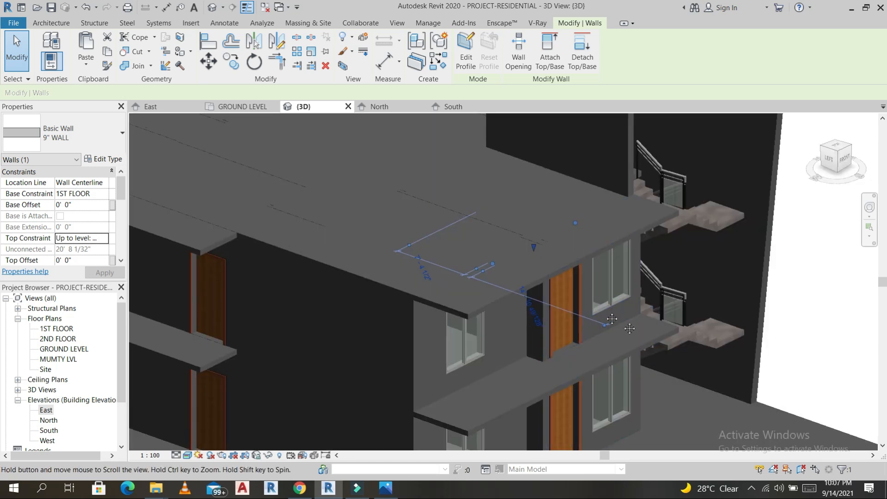
scroll(620, 330, up, 3)
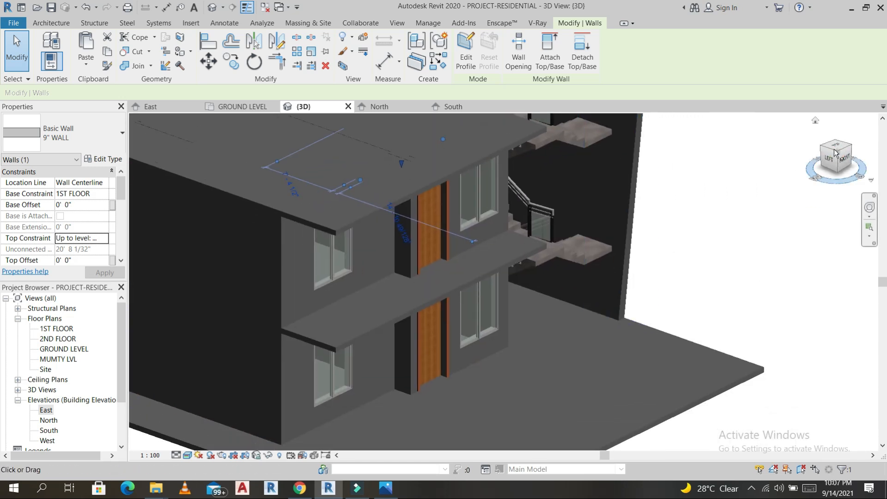
- Start a new wall in the top view using the 4.5" Basic Wall type
click(837, 147)
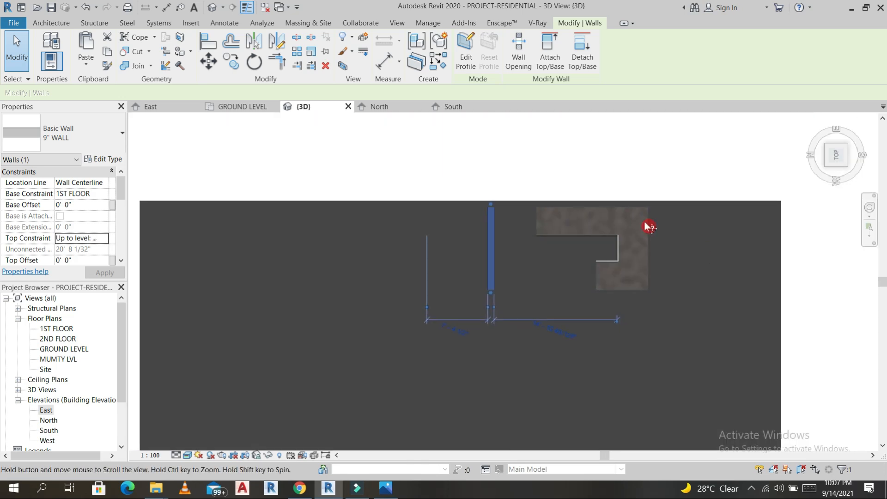
click(55, 24)
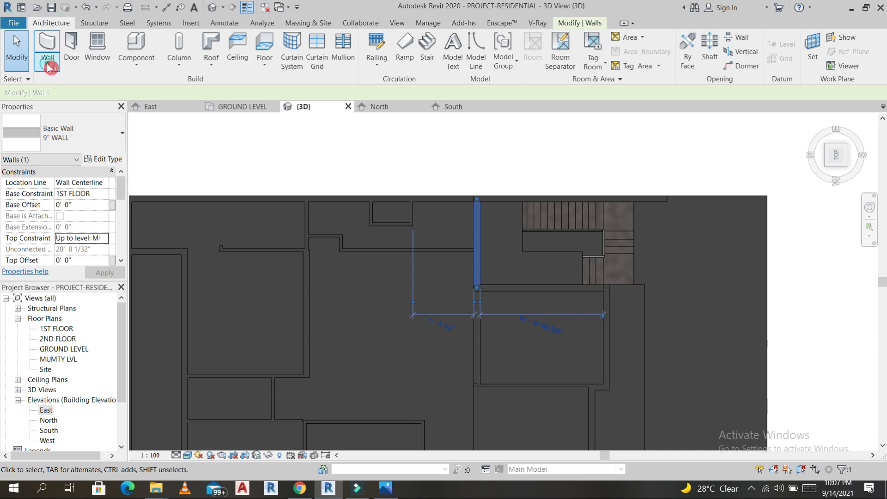
click(49, 65)
click(114, 134)
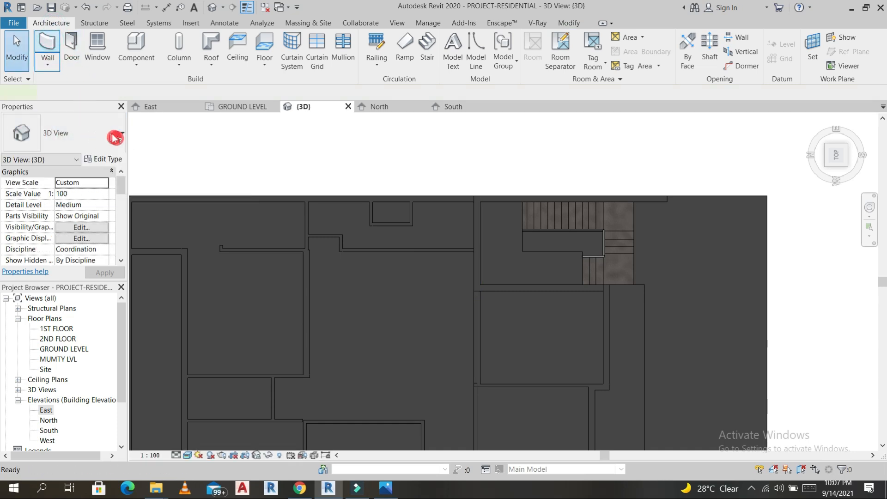
click(116, 135)
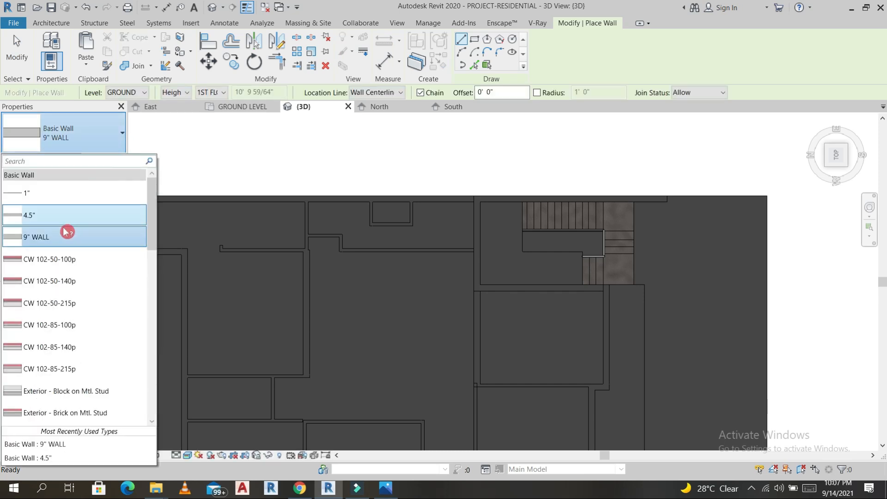
click(58, 218)
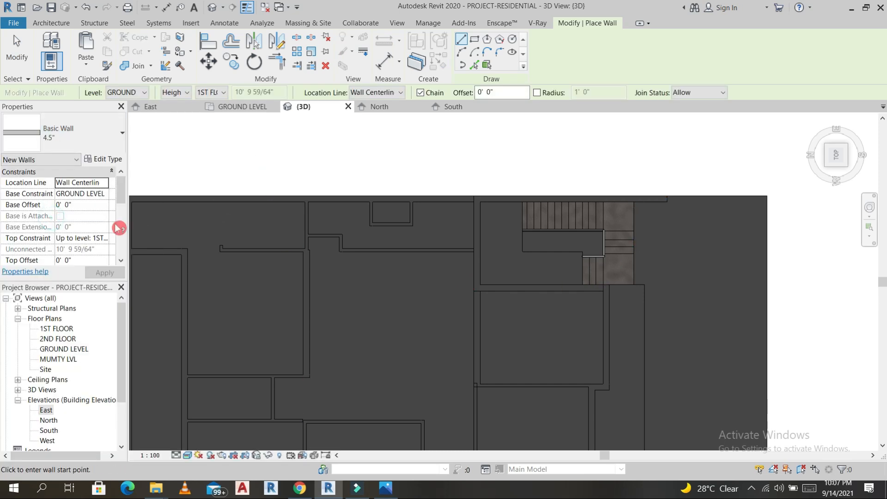
- Set the new wall's base offset to 7' and top constraint to MUMTY LVL, and draw it across the open front of the stairs
click(108, 200)
click(112, 193)
click(95, 208)
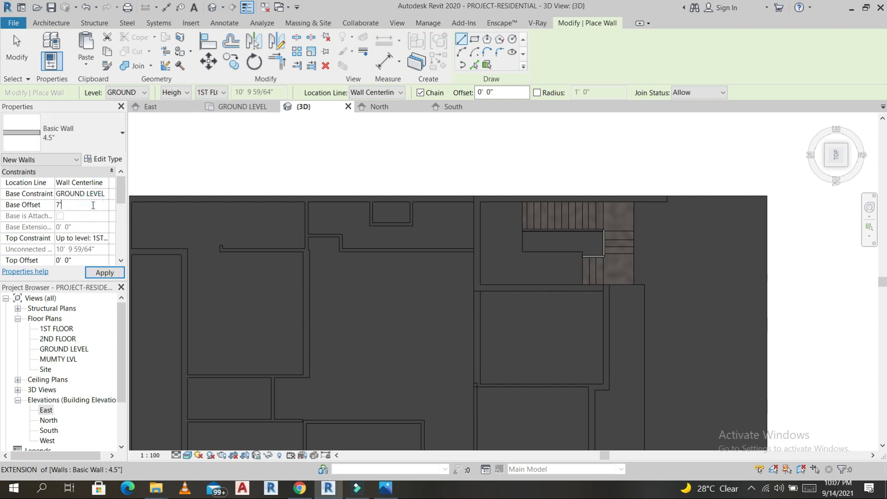
click(106, 241)
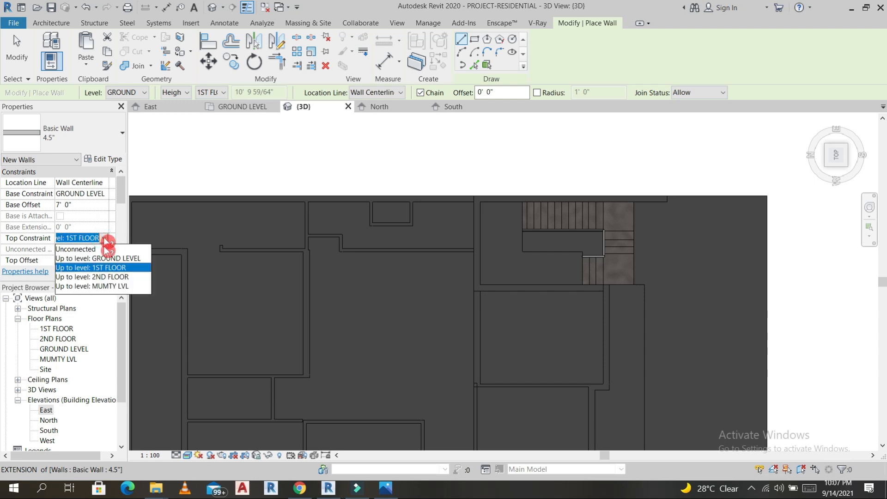
click(100, 287)
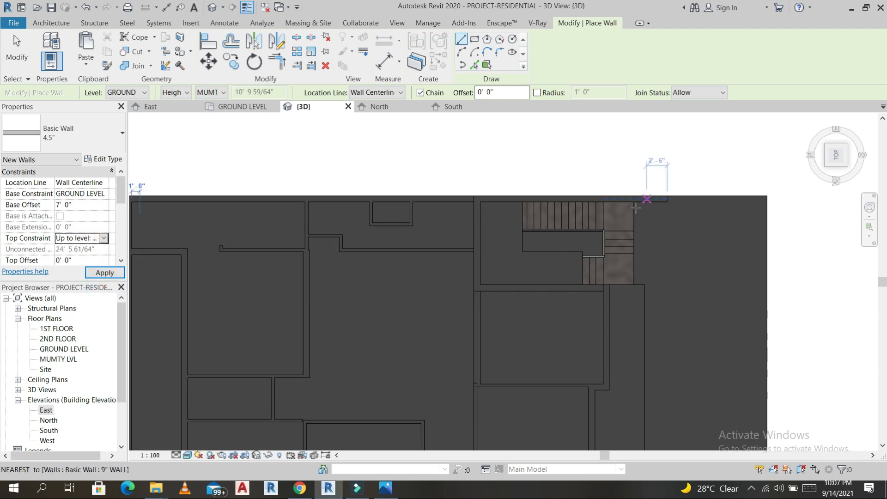
scroll(636, 205, up, 4)
click(623, 197)
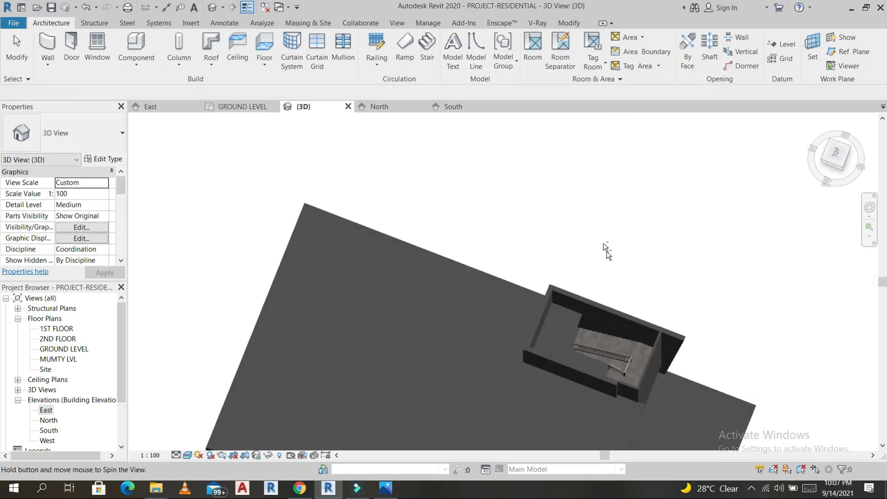
- Match the short 4.5" return wall at the stairwell's front corner to the adjoining wall's 9" WALL type
shift+middle_drag(607, 251, 568, 169)
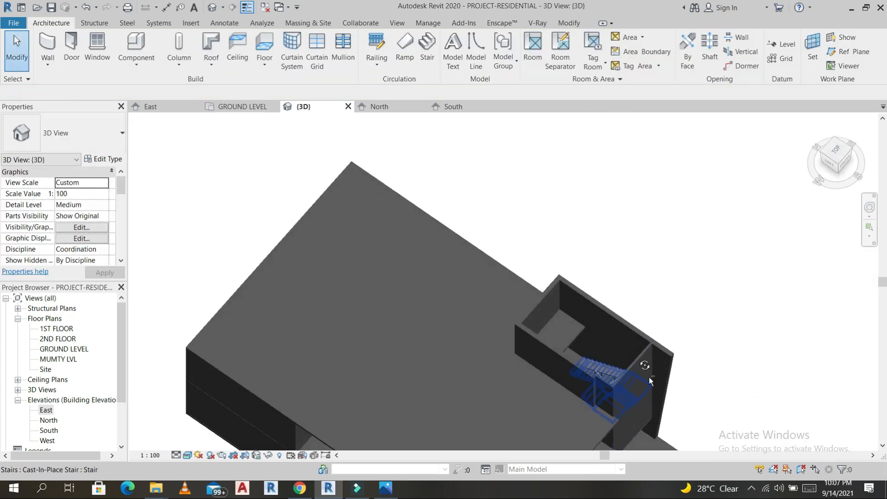
shift+middle_drag(648, 377, 616, 302)
scroll(578, 351, up, 8)
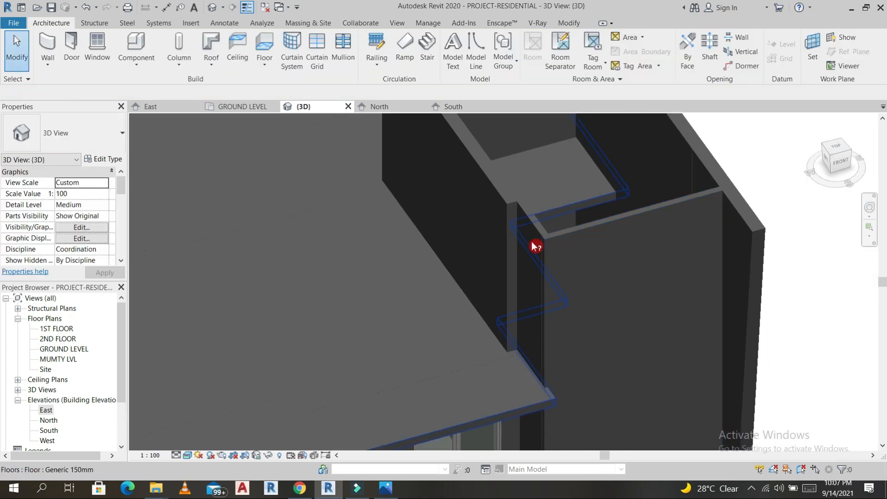
click(536, 228)
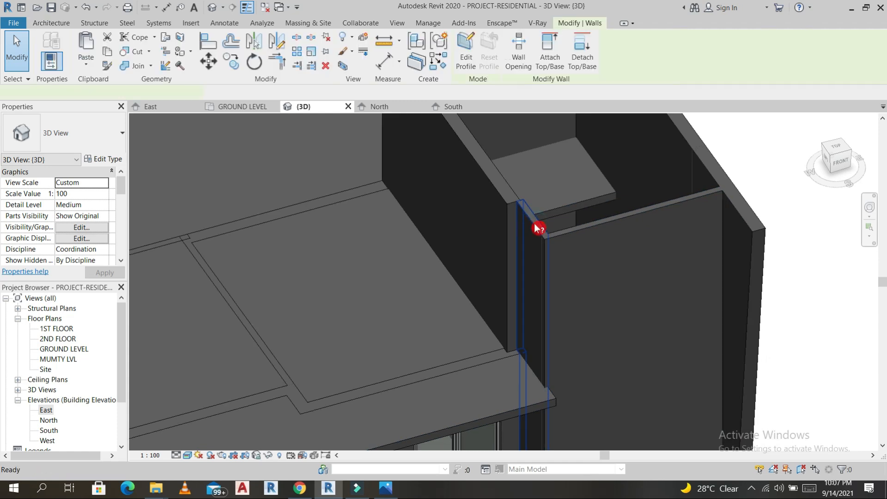
key(m)
key(a)
click(496, 191)
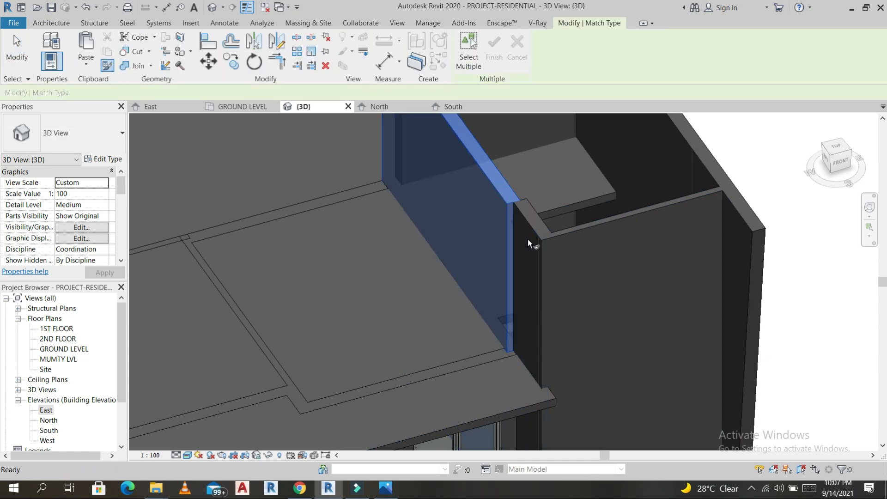
key(Escape)
key(Escape)
- Align the short return wall with the outer face of the adjoining 9" stairwell wall
key(a)
key(l)
click(495, 195)
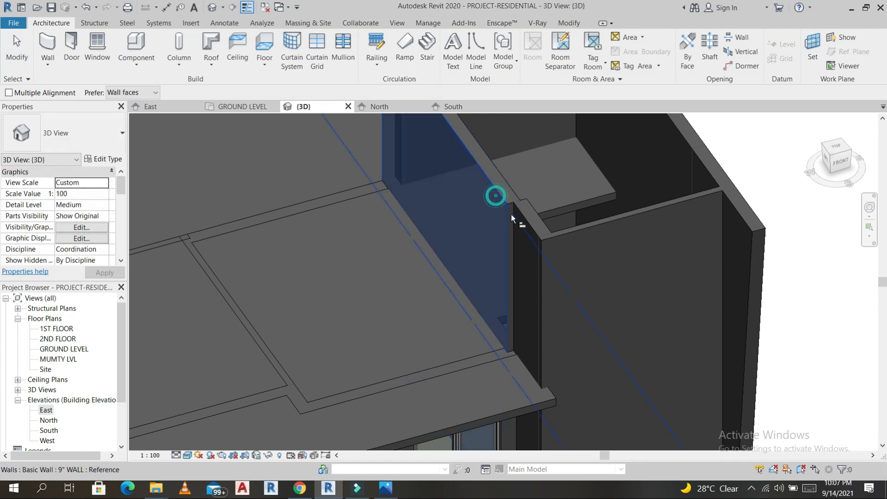
key(Escape)
key(Escape)
- Set the base offset of the 4.5" wall across the front of the stairs to 6' 0"
middle_click(517, 238)
middle_click(517, 238)
shift+middle_drag(633, 344, 631, 301)
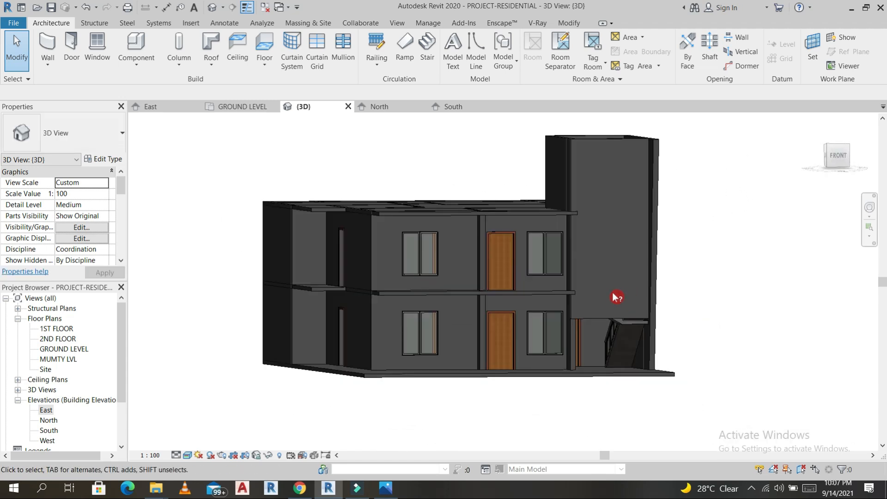
scroll(615, 298, up, 2)
shift+middle_drag(692, 290, 823, 231)
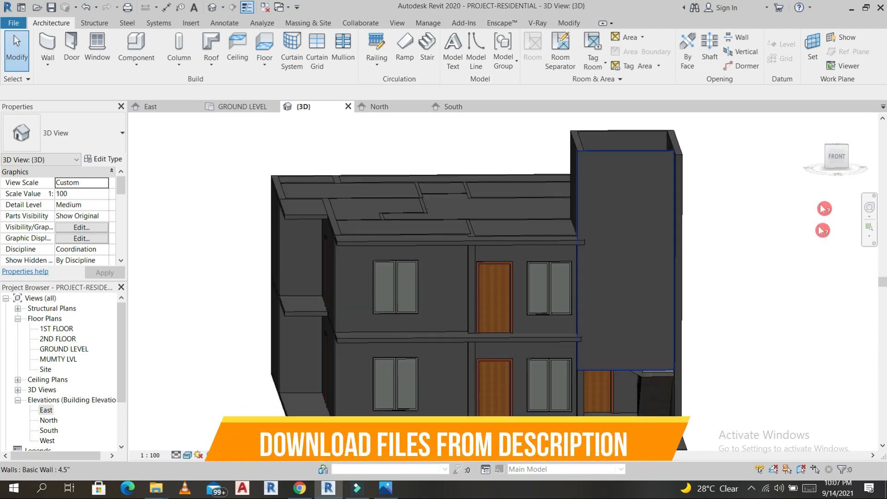
click(837, 157)
scroll(581, 311, up, 6)
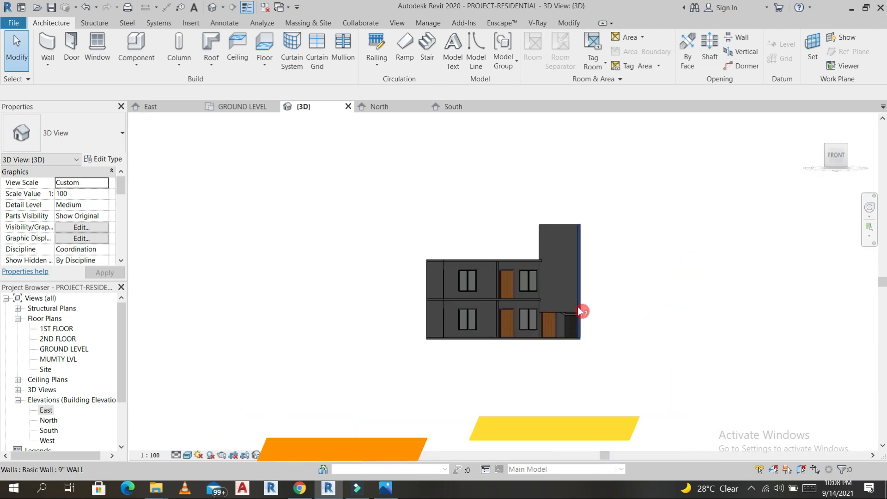
scroll(546, 331, up, 4)
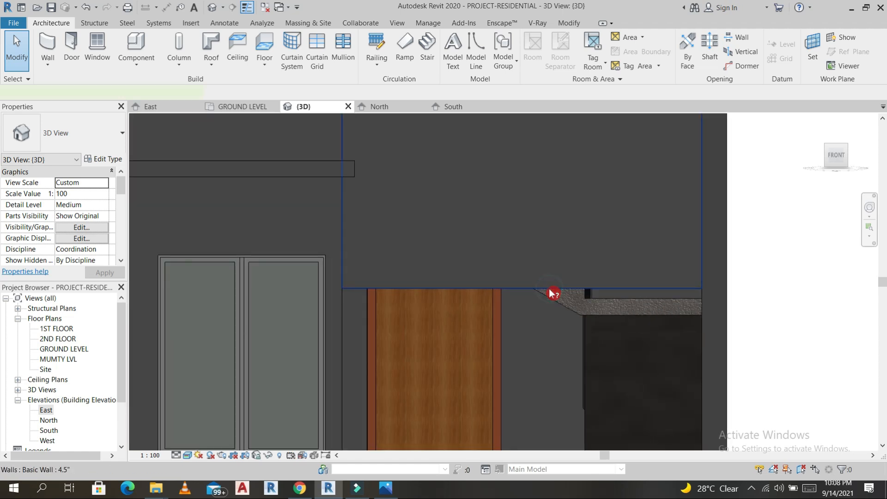
click(553, 293)
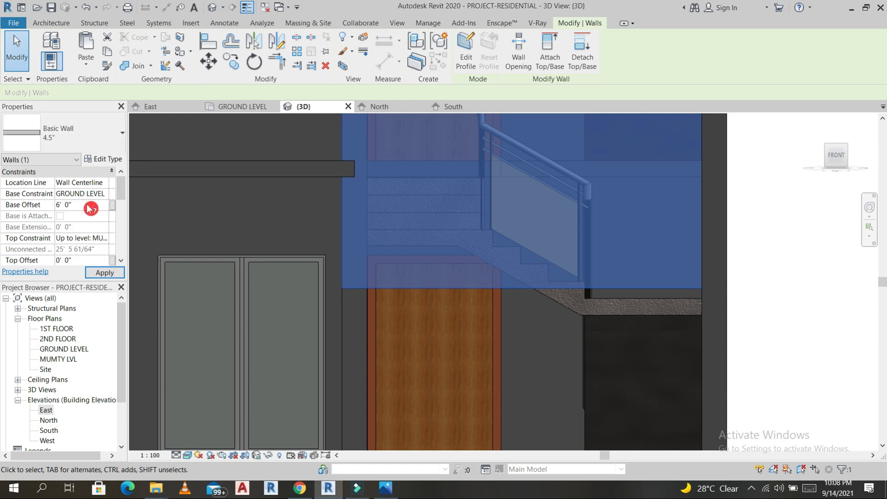
click(104, 273)
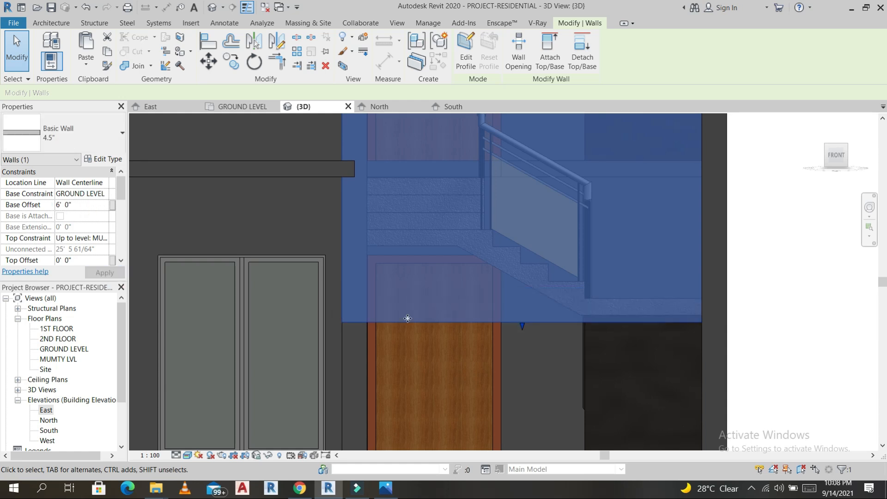
key(Escape)
- Raise the lower edge of the 4.5" front stairwell wall slightly to meet the underside of the stair landing
click(701, 321)
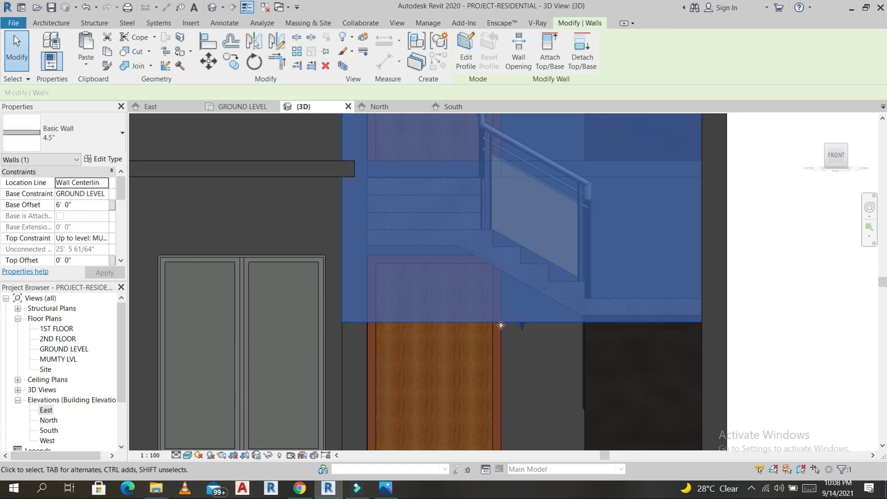
scroll(545, 314, down, 2)
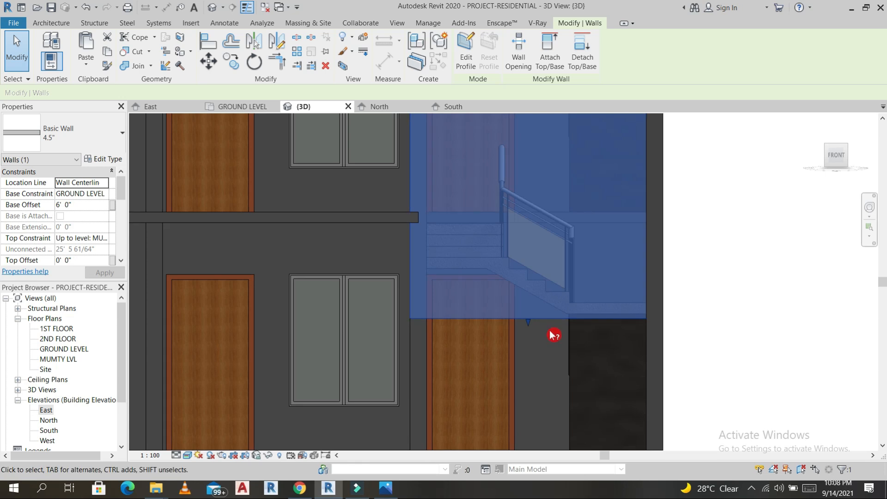
key(Escape)
- Examine the front of the house and the stair opening beneath the stairwell wall from an angled 3D view
scroll(719, 239, down, 3)
shift+middle_drag(717, 279, 670, 305)
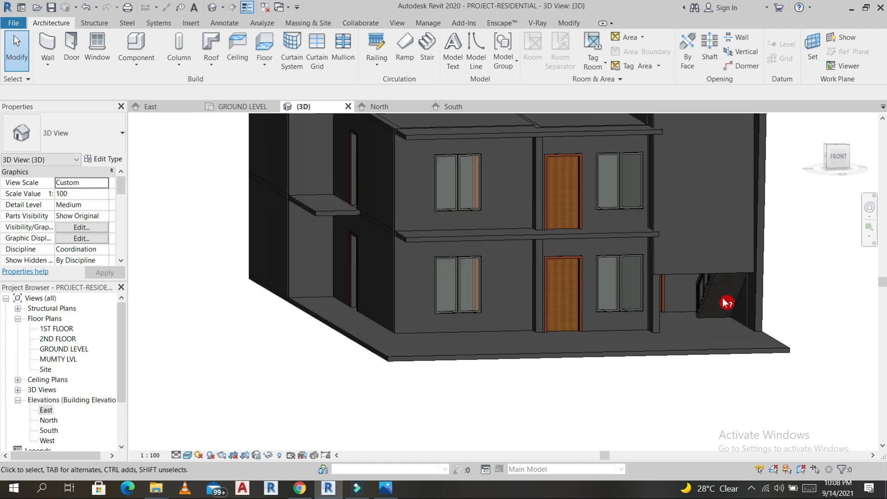
scroll(726, 303, down, 3)
shift+middle_drag(727, 303, 606, 349)
scroll(719, 308, up, 6)
scroll(716, 298, down, 3)
scroll(679, 315, down, 1)
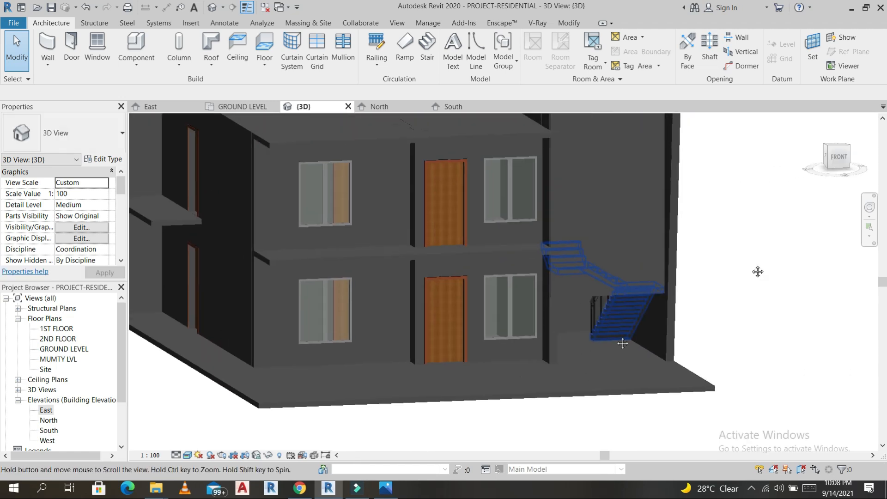
- Change the 4.5" wall across the front of the stairs to the Curtain Wall type, working from the top view
click(840, 159)
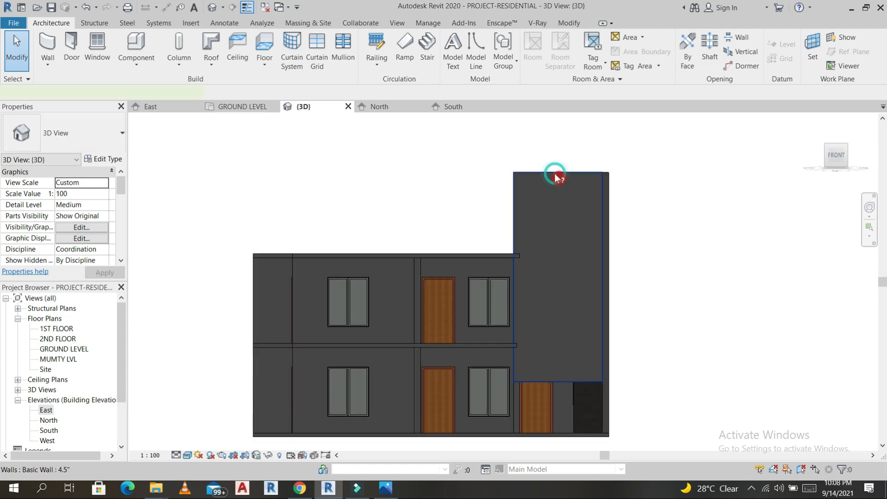
click(547, 211)
scroll(567, 374, up, 2)
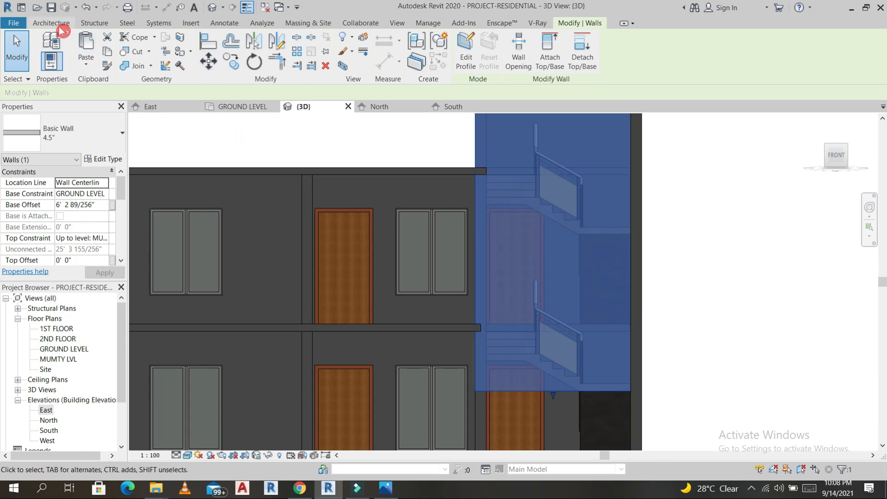
scroll(678, 221, down, 2)
click(839, 148)
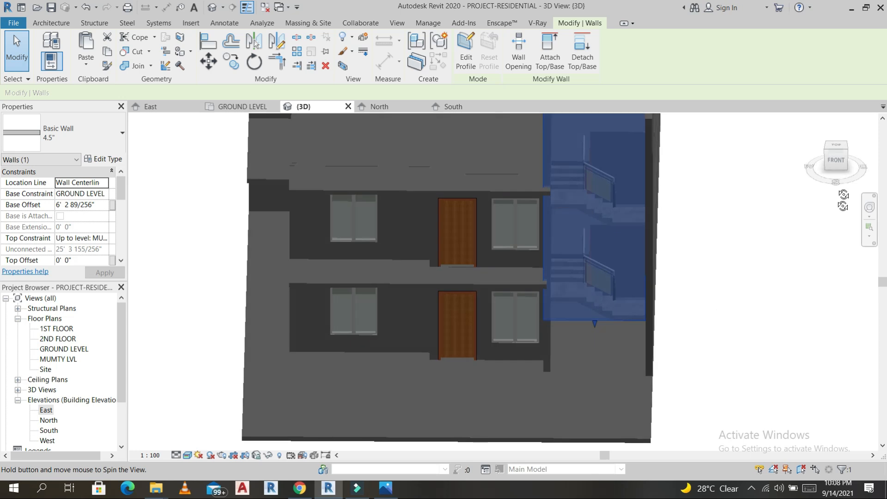
click(839, 149)
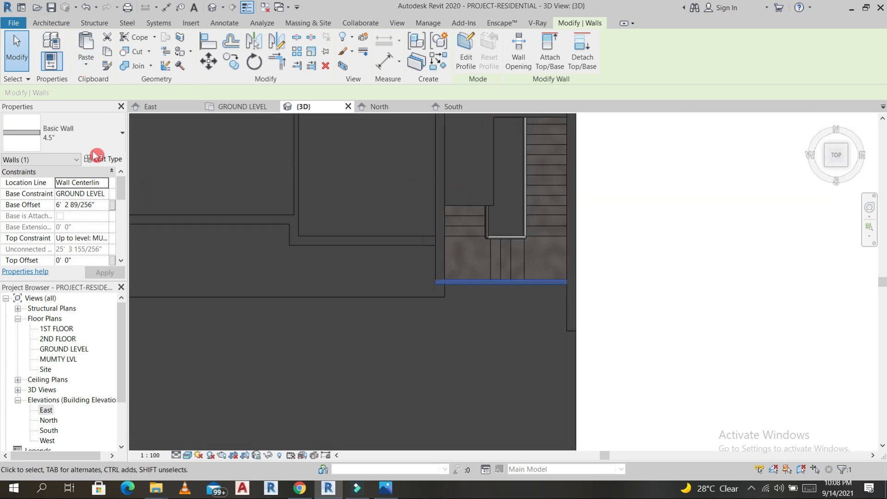
click(106, 133)
scroll(73, 350, down, 3)
scroll(73, 353, down, 10)
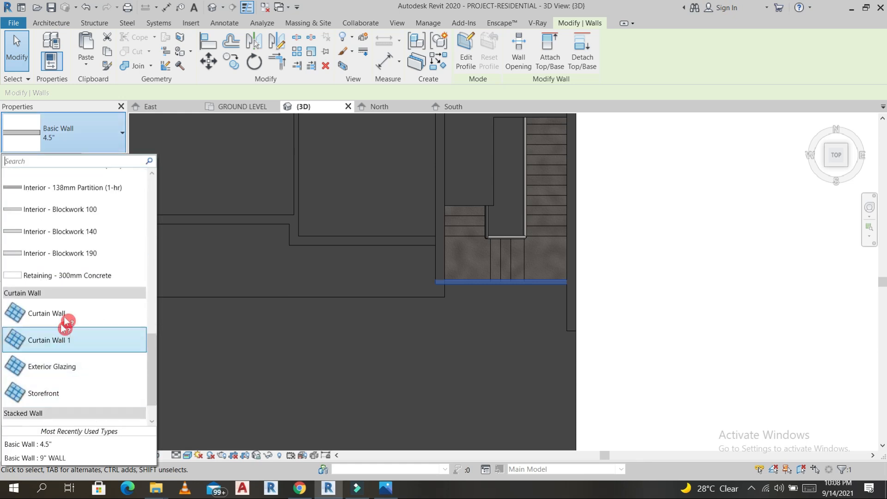
click(65, 319)
scroll(542, 281, up, 3)
click(516, 299)
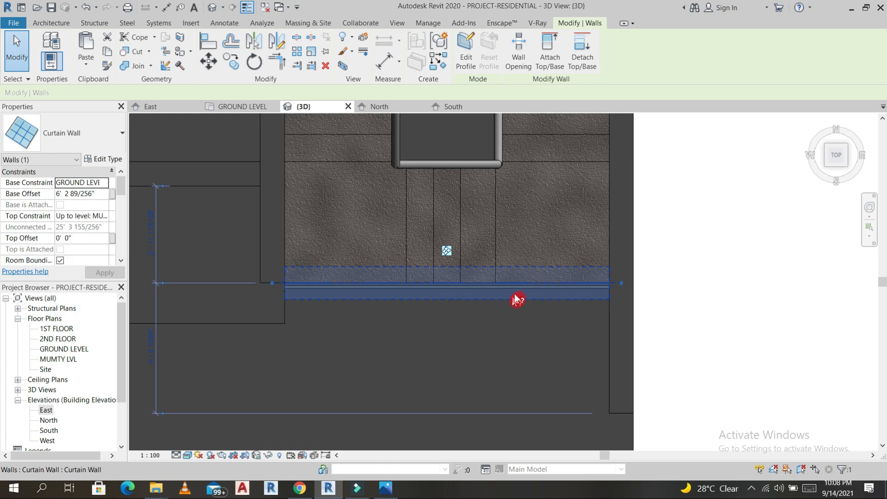
click(113, 137)
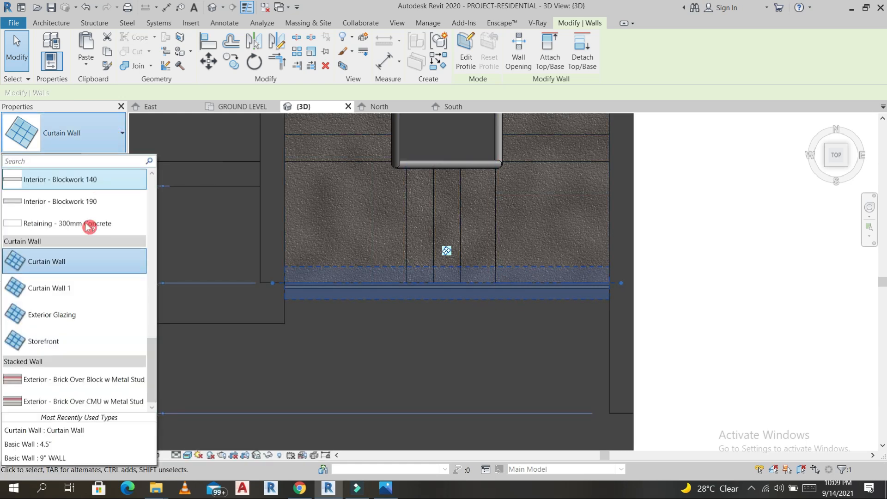
scroll(65, 254, up, 2)
scroll(65, 254, up, 3)
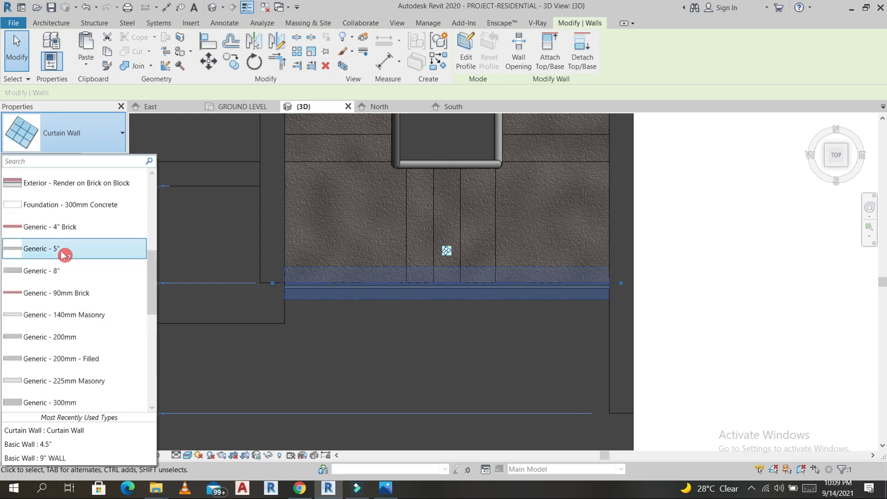
scroll(85, 203, up, 3)
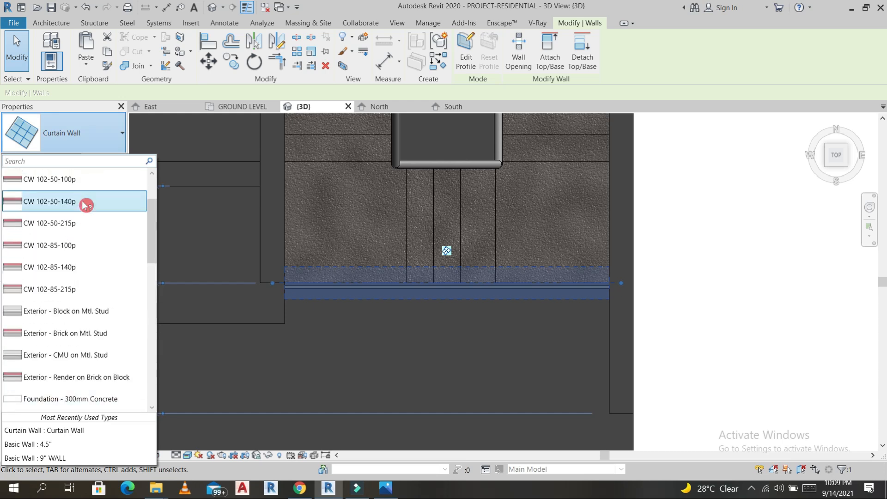
click(75, 215)
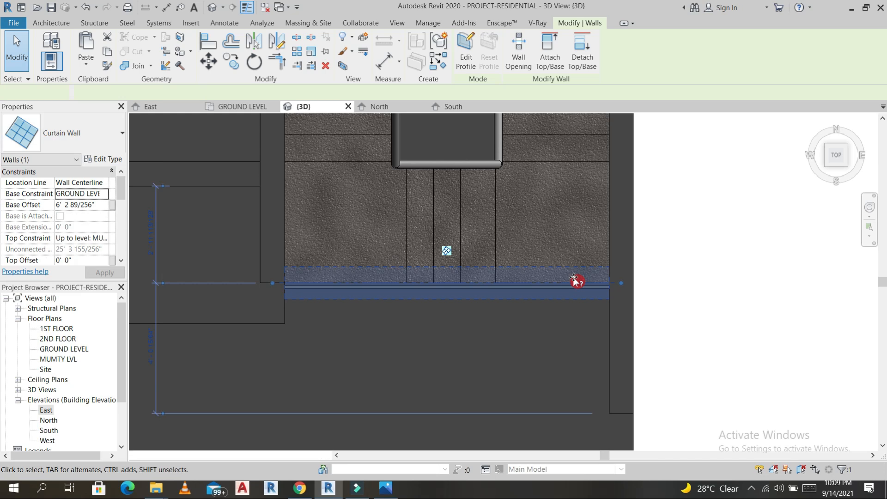
key(Escape)
- Draw a Curtain Wall about 8' 8" long along the centreline of the stair tower's front wall
click(51, 42)
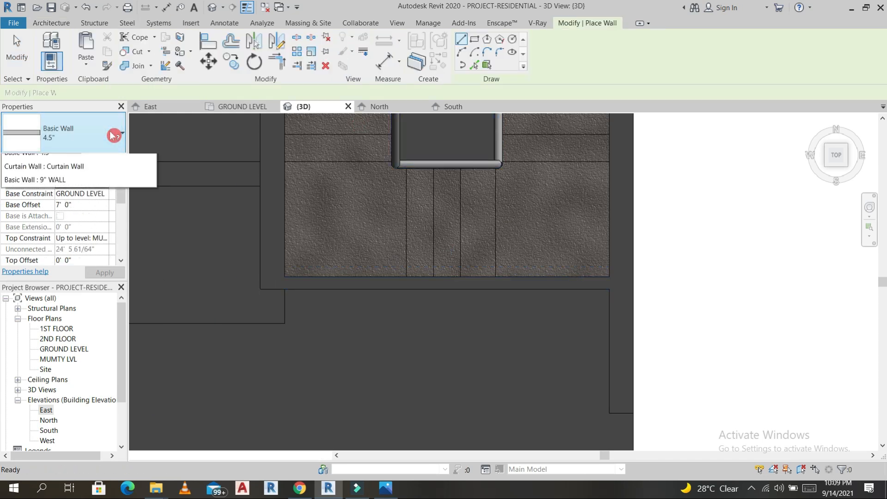
click(73, 370)
scroll(557, 283, up, 1)
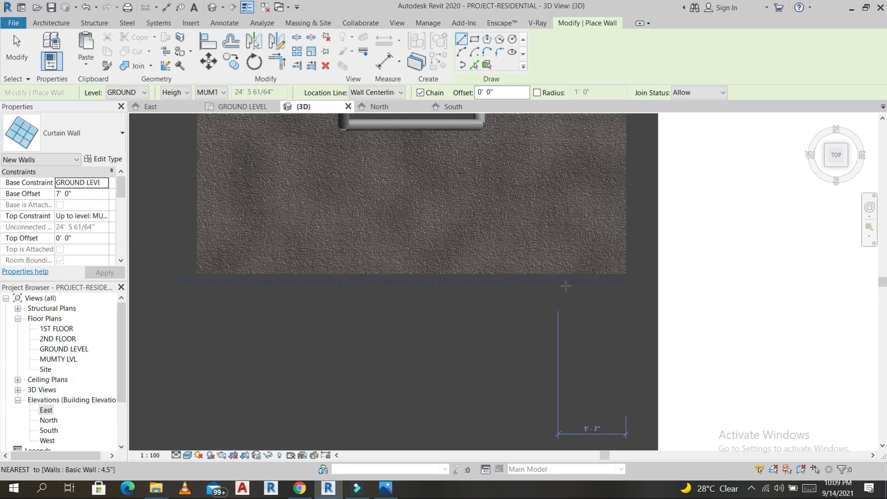
click(576, 282)
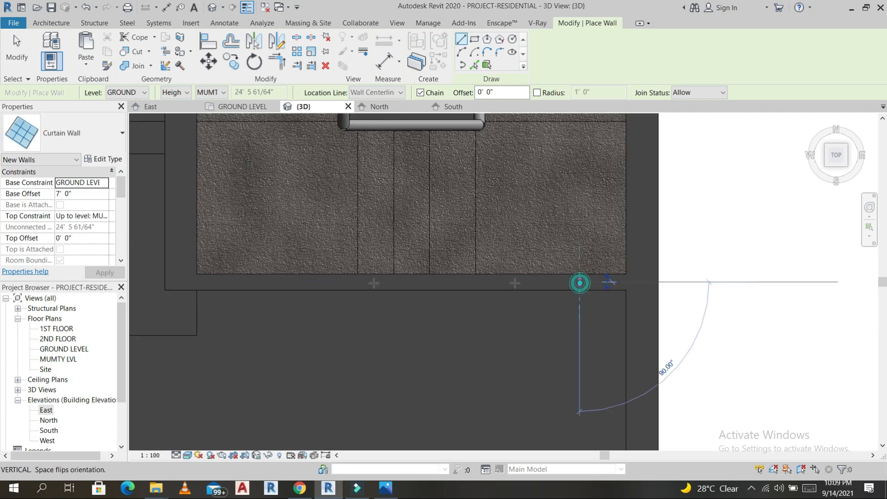
click(210, 281)
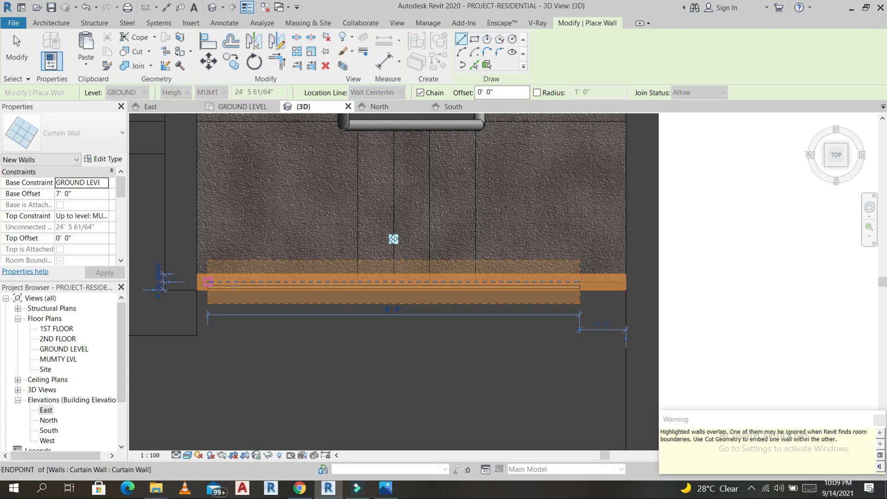
key(Escape)
key(Escape)
- Enable Automatically Embed in the type properties of the new curtain wall on the stair tower
click(492, 287)
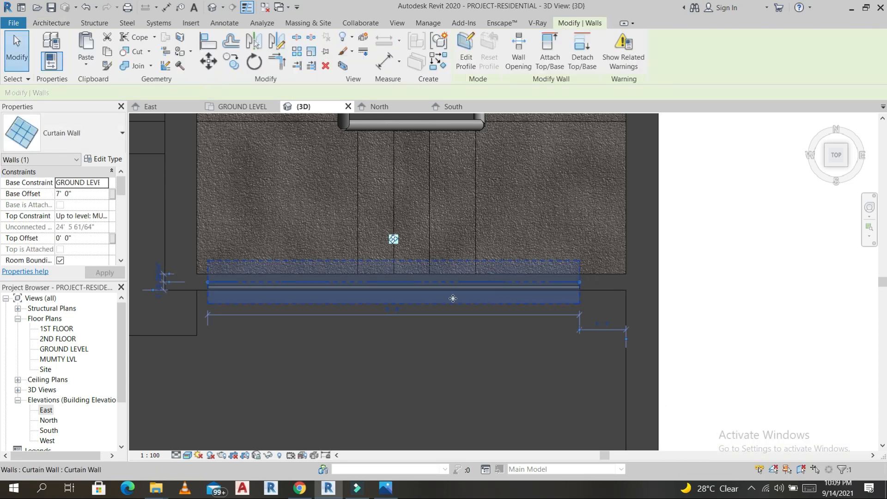
shift+middle_drag(503, 258, 513, 294)
key(Escape)
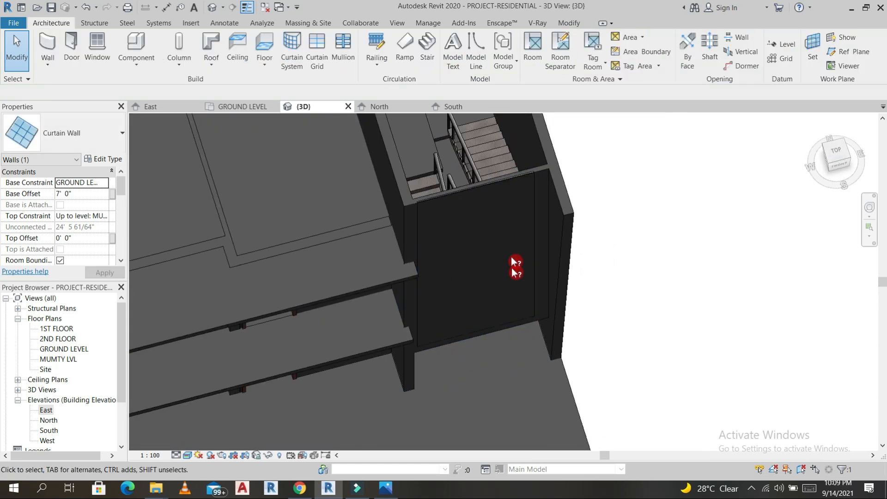
click(498, 191)
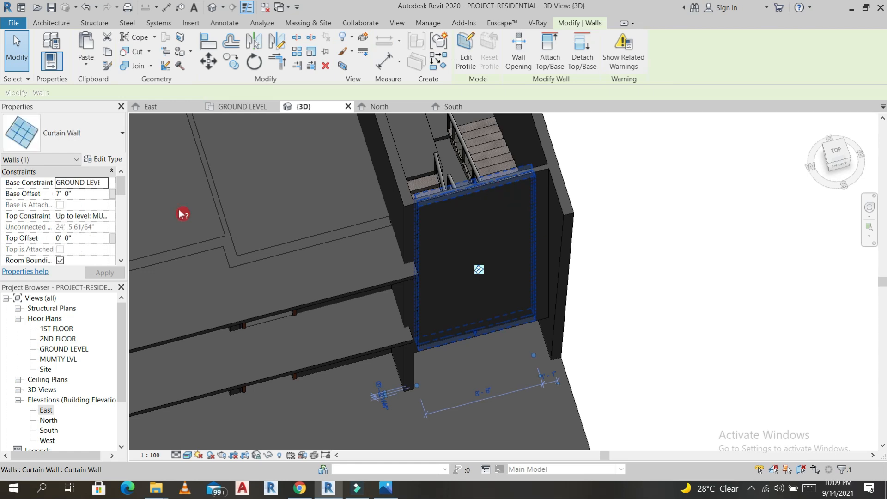
click(107, 160)
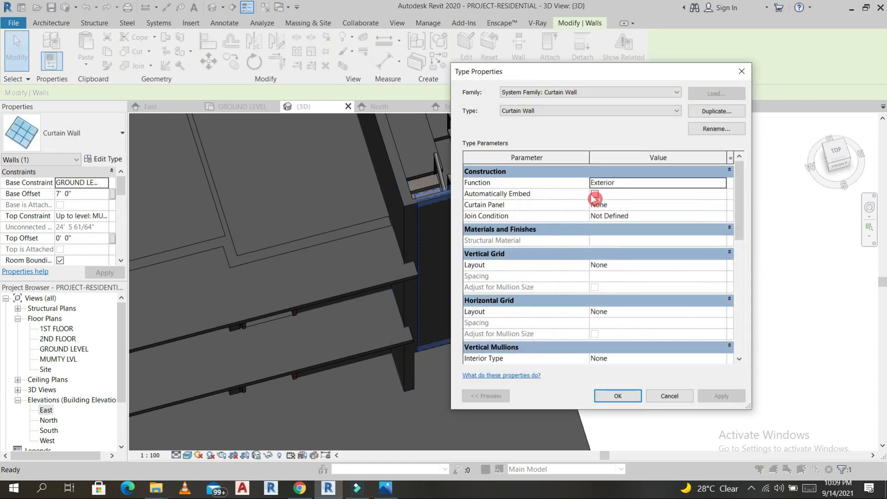
click(630, 403)
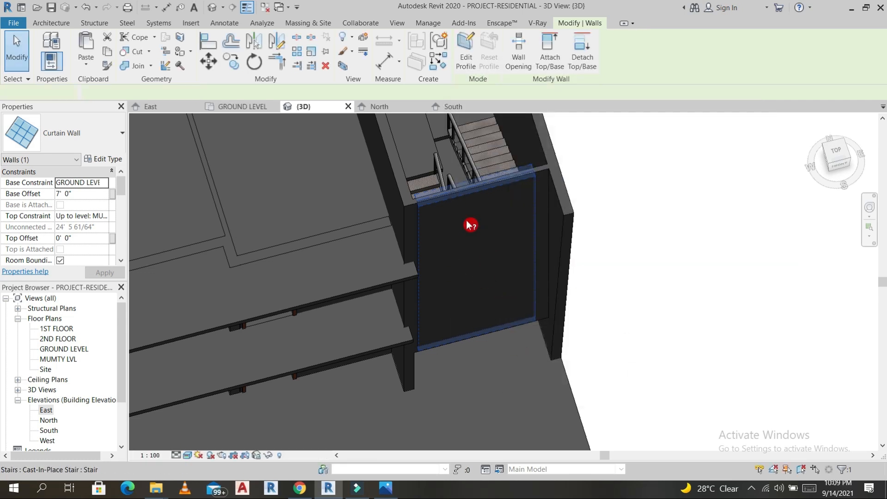
- In the front view, shrink the embedded curtain wall to a horizontal strip about 1' 5" high, with a base offset of about 8' 3"
shift+middle_drag(559, 327, 538, 169)
click(827, 162)
scroll(581, 268, down, 2)
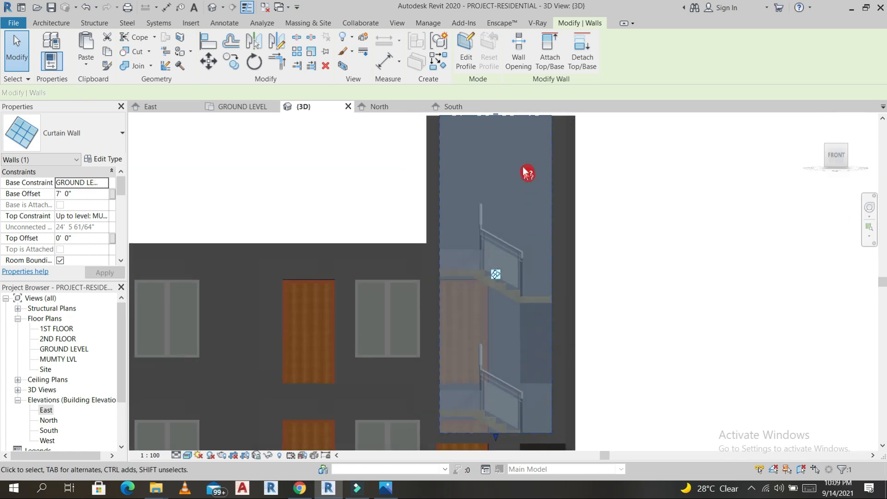
drag(508, 147, 509, 360)
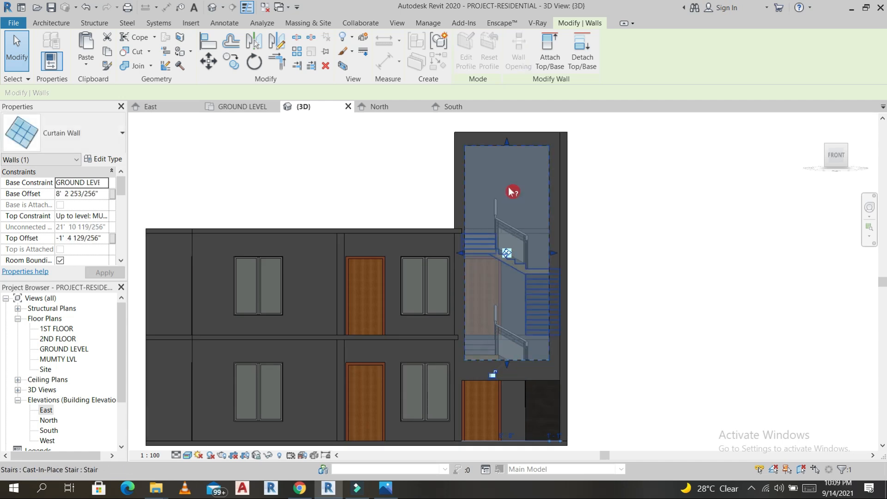
drag(507, 269, 505, 347)
scroll(504, 346, up, 4)
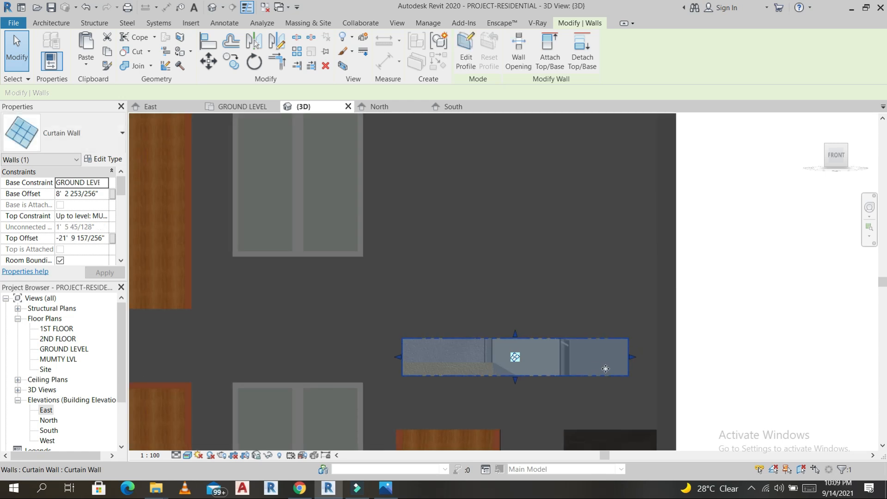
click(569, 350)
scroll(527, 351, down, 2)
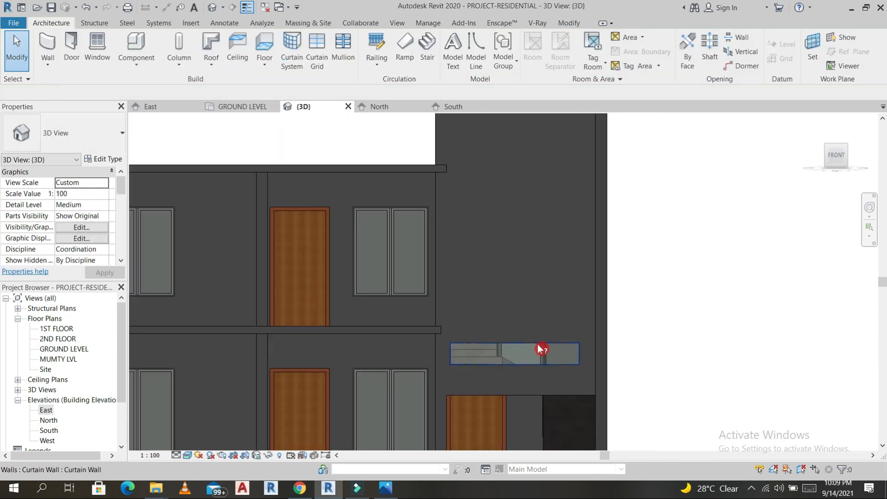
click(540, 349)
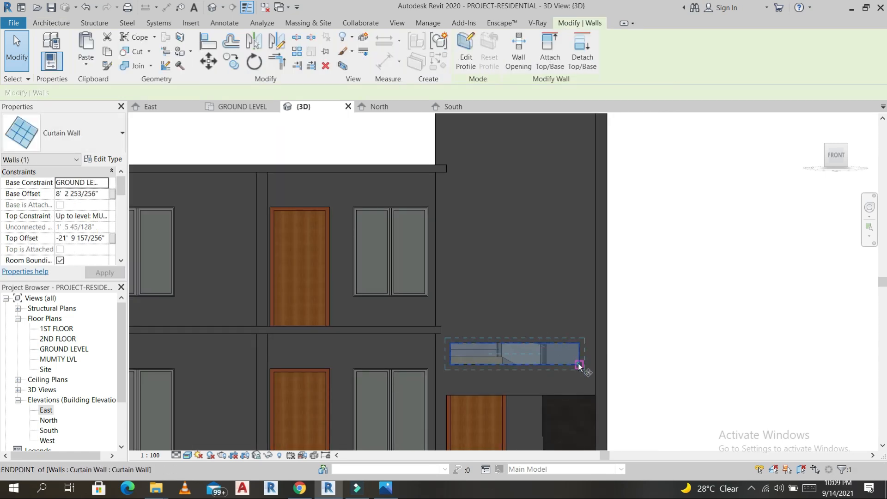
key(r)
key(o)
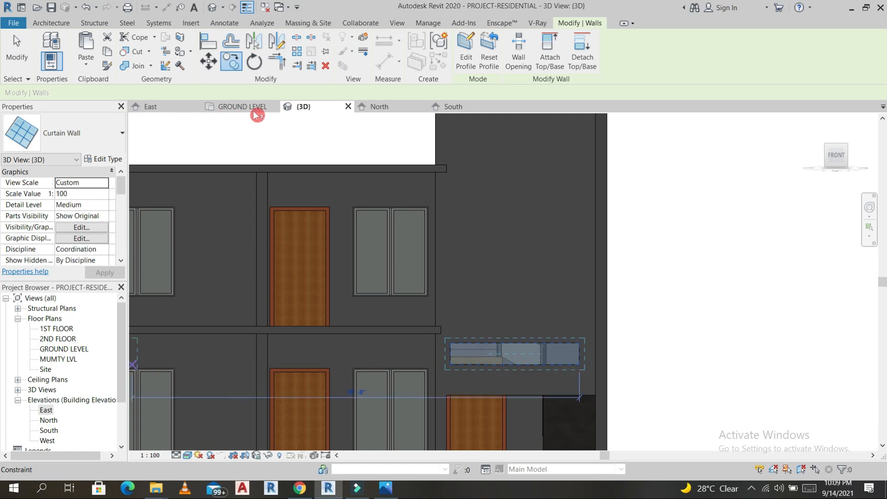
click(70, 92)
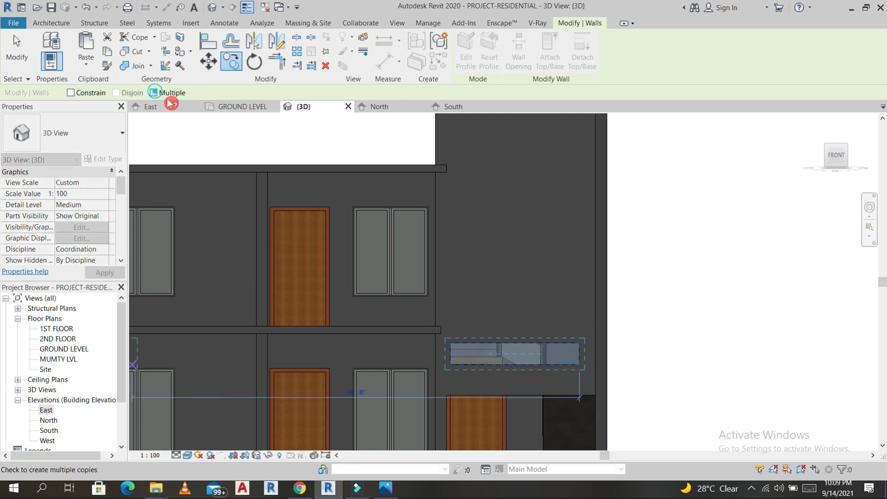
key(Escape)
- Copy the curtain wall strip straight up the stair tower at 4' spacing, with Multiple on and Constrain off at the start point
click(567, 354)
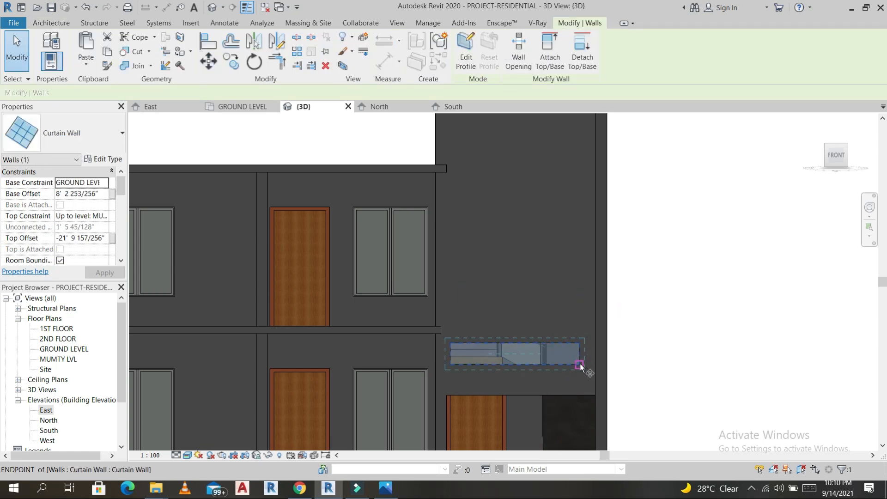
key(c)
key(o)
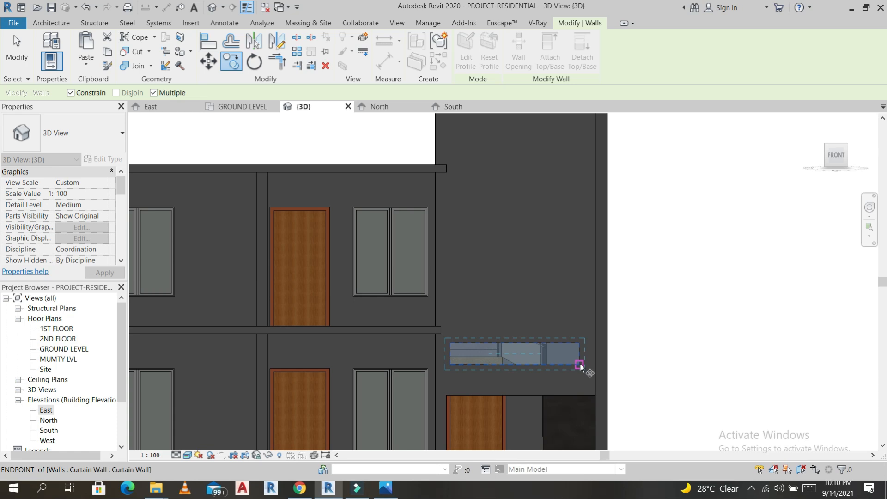
click(74, 93)
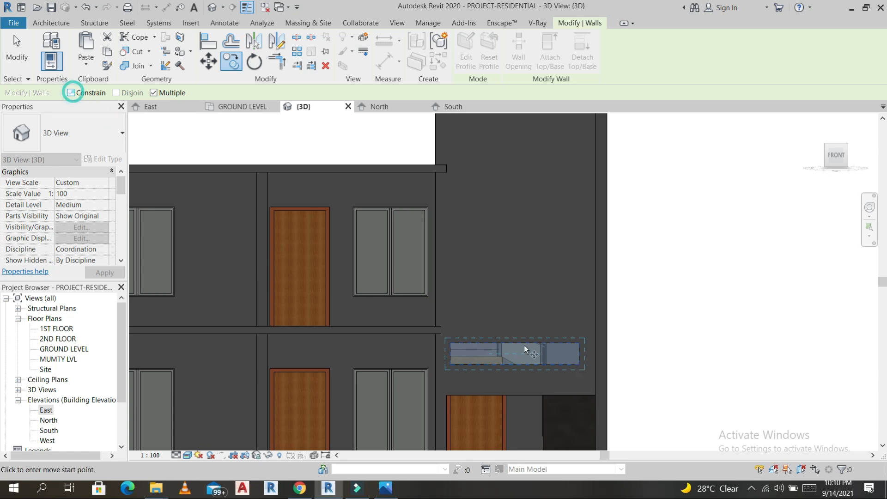
click(578, 365)
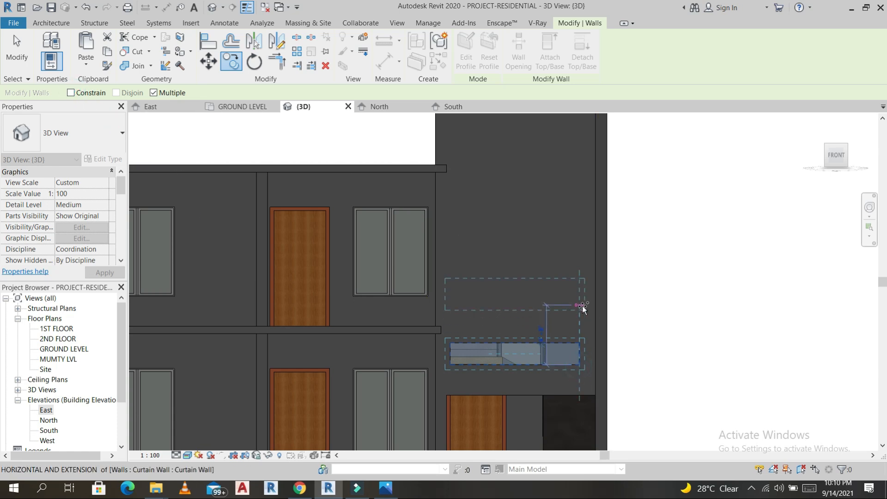
scroll(583, 291, down, 2)
middle_click(583, 327)
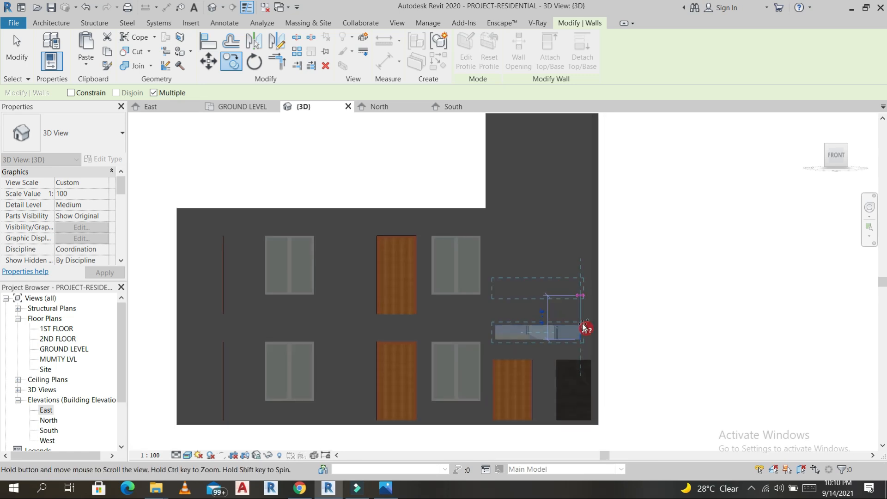
middle_drag(584, 327, 585, 335)
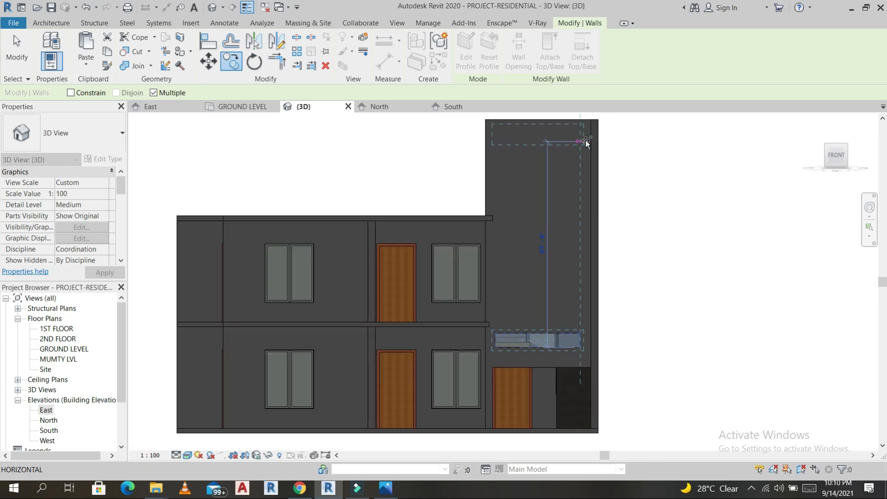
key(shift)
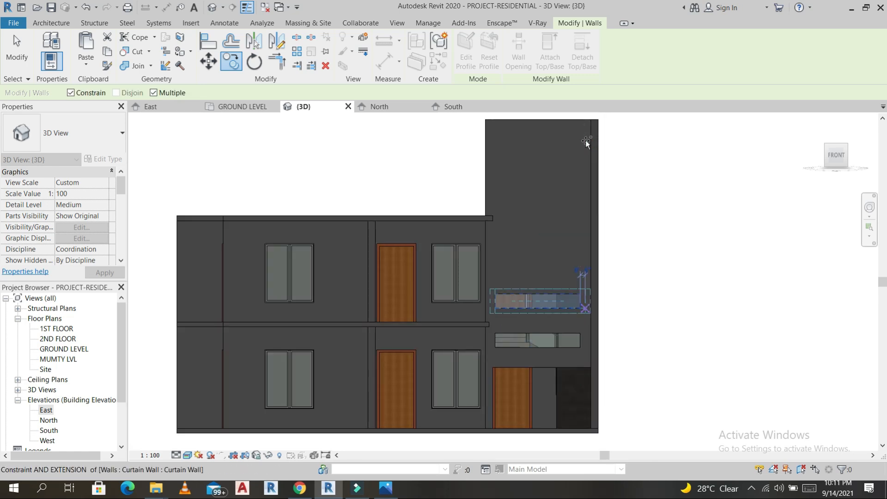
text(4')
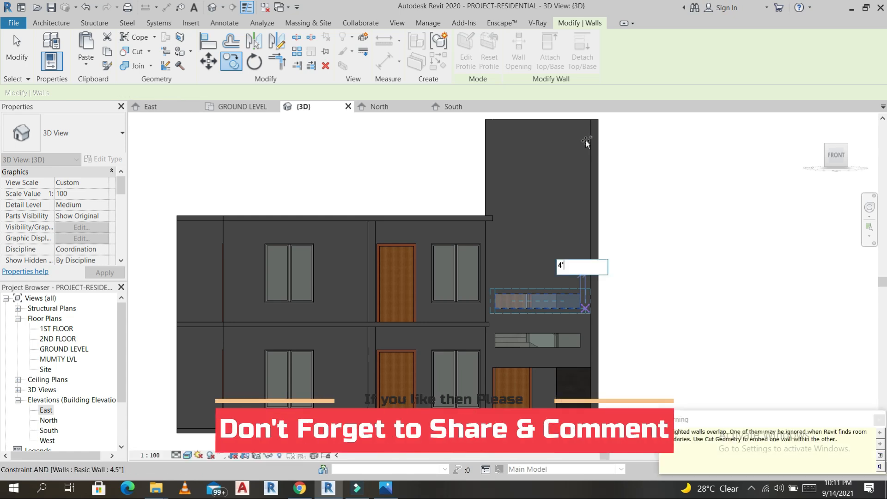
key(Return)
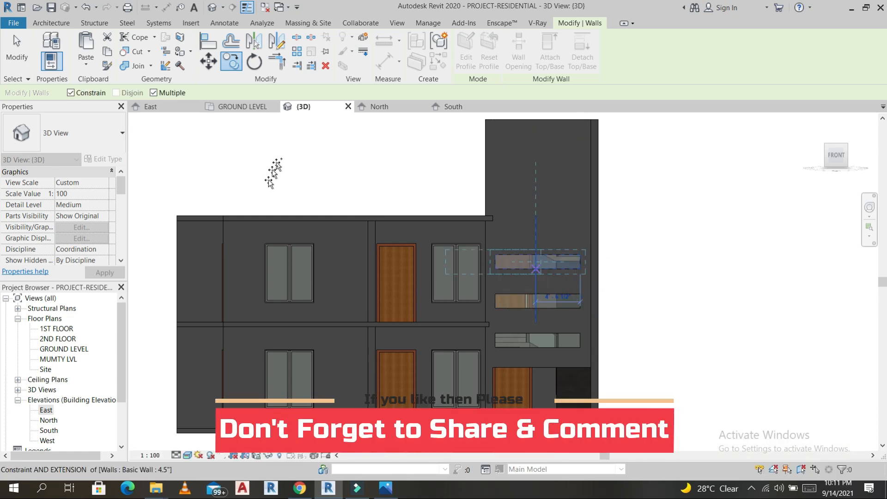
- Place further copies of the curtain wall strip straight up the stair tower, evenly spaced, for five strips above the original
click(71, 92)
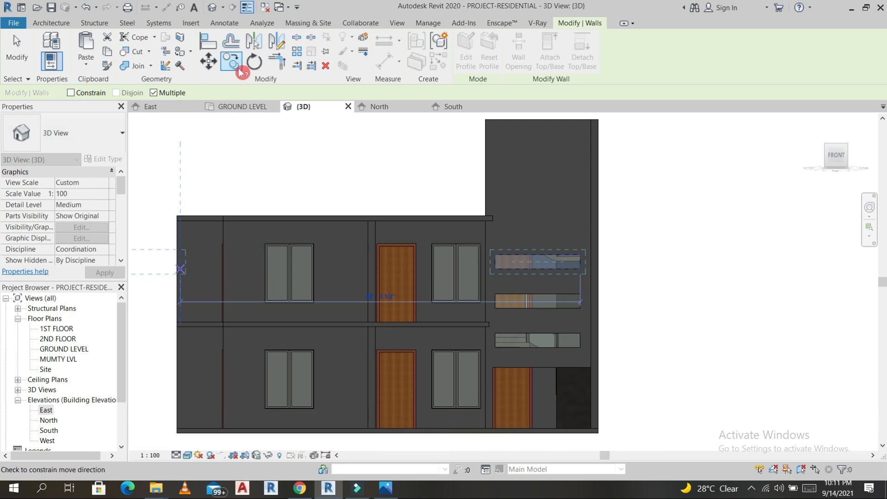
click(72, 93)
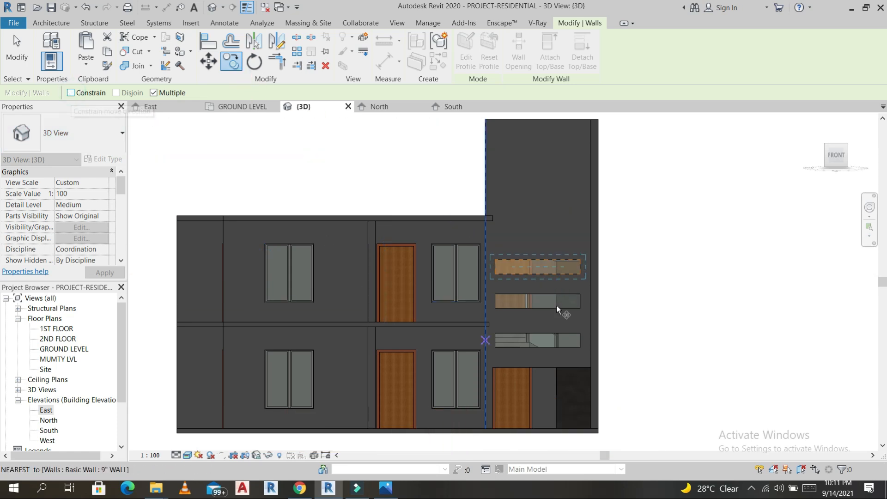
click(581, 275)
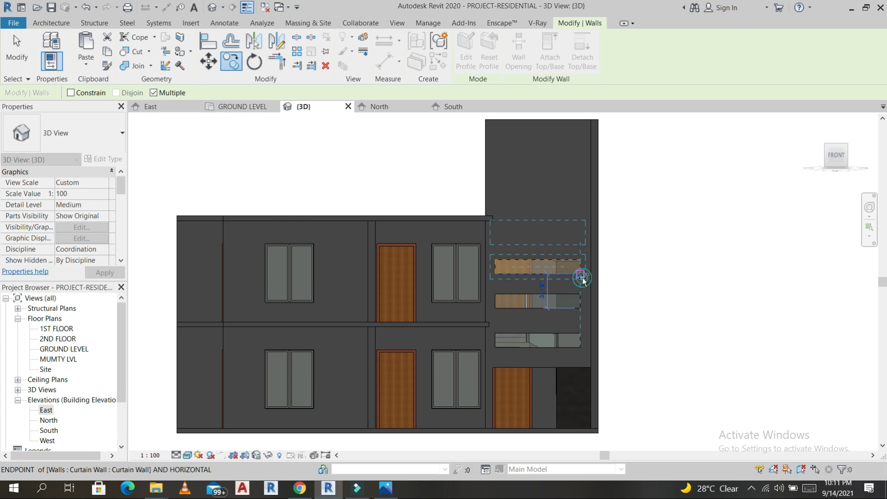
key(shift)
click(72, 93)
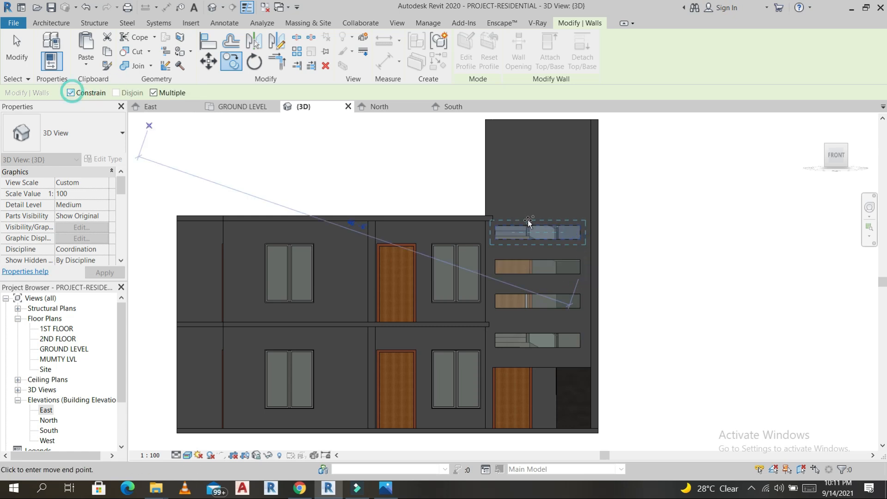
click(580, 241)
key(shift)
click(72, 92)
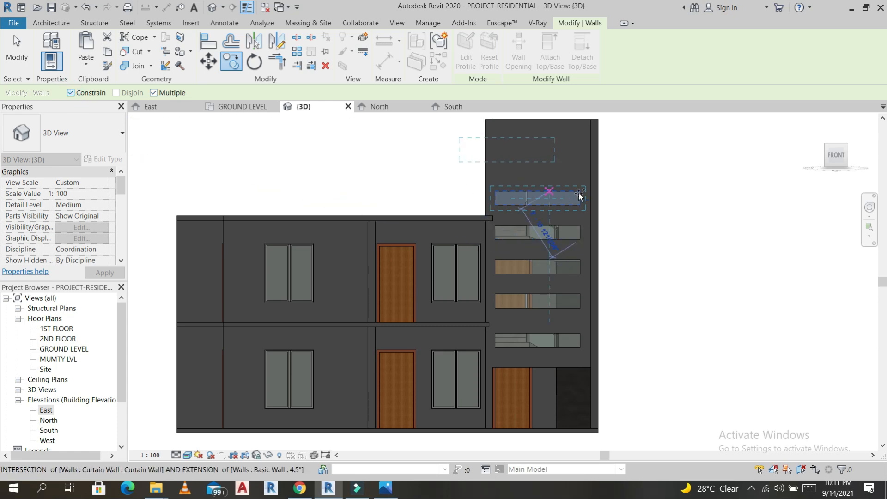
click(581, 205)
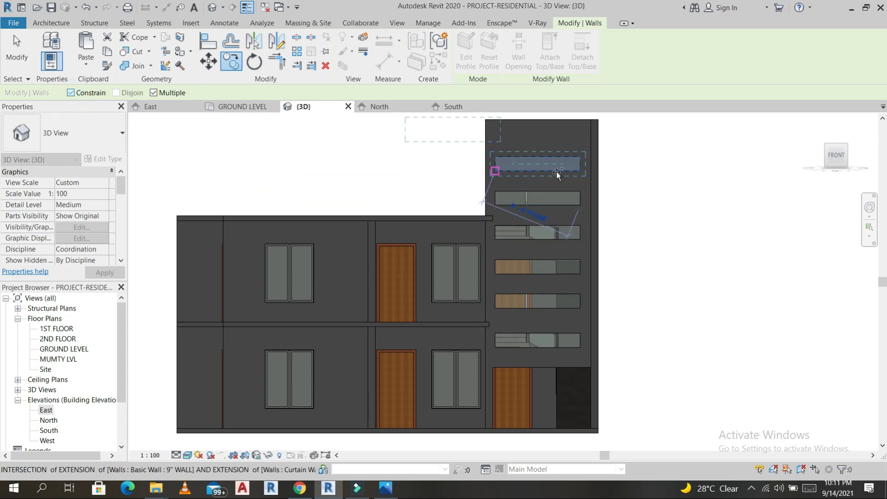
- Place one more copy of the curtain wall strip at the top of the stair tower and finish copying
click(581, 172)
key(Escape)
key(Escape)
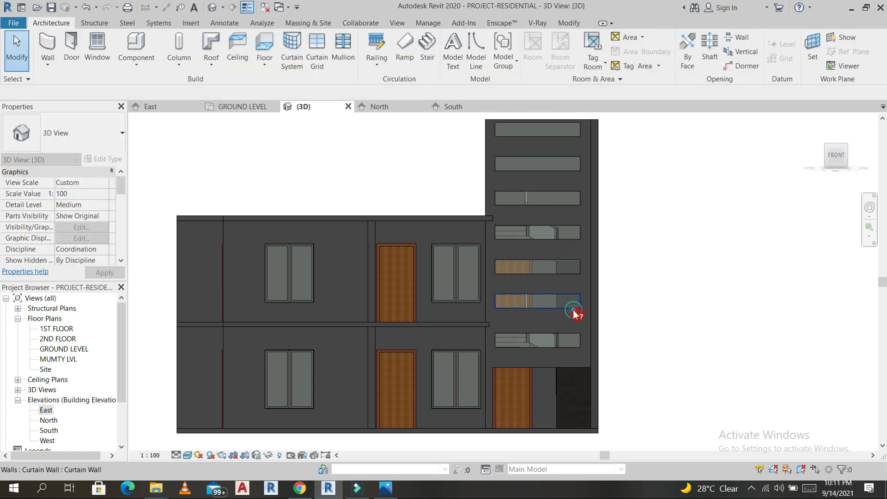
- Shorten the second and third strips from the bottom at their right ends, making the third noticeably shorter than the second
click(573, 310)
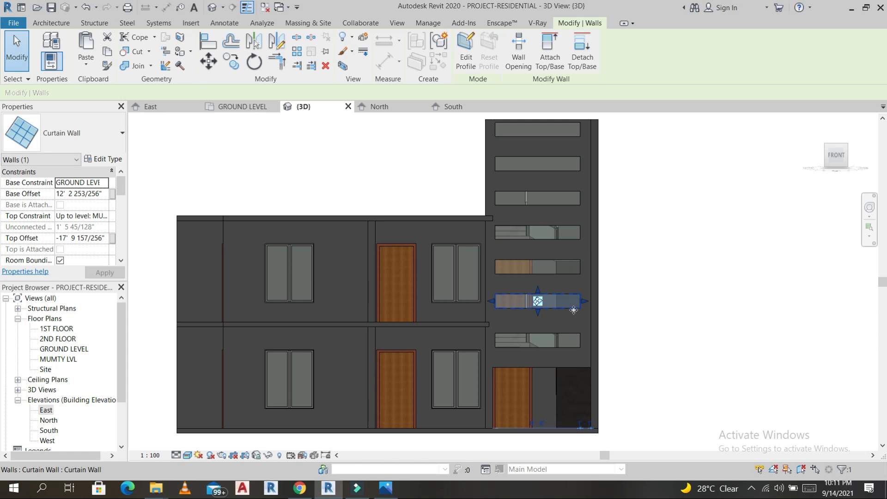
click(581, 313)
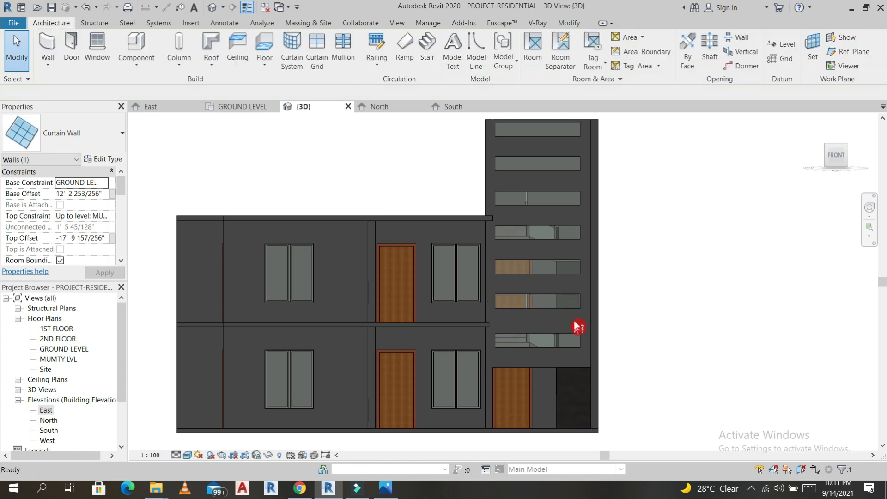
click(574, 341)
key(Escape)
click(573, 302)
drag(580, 301, 568, 302)
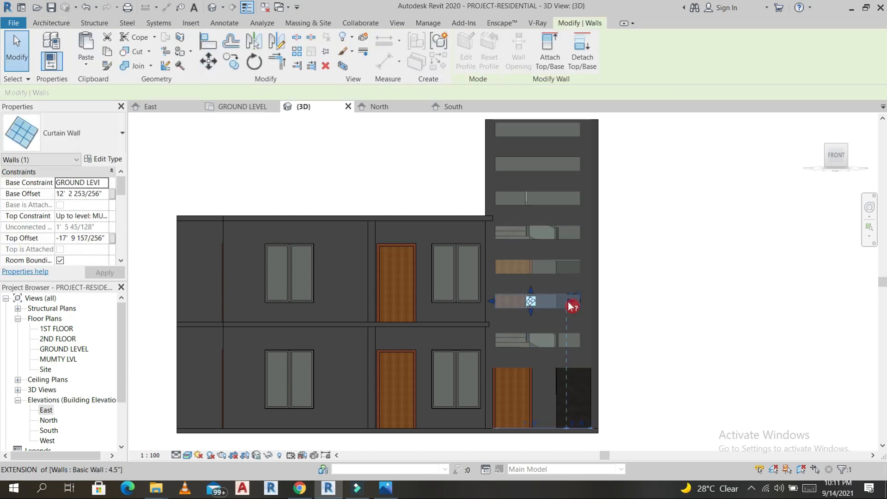
key(Escape)
click(578, 273)
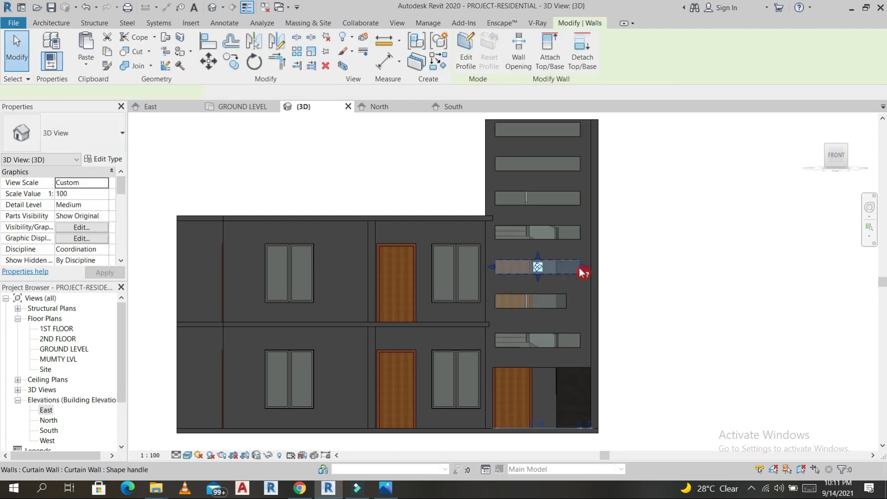
drag(579, 267, 550, 272)
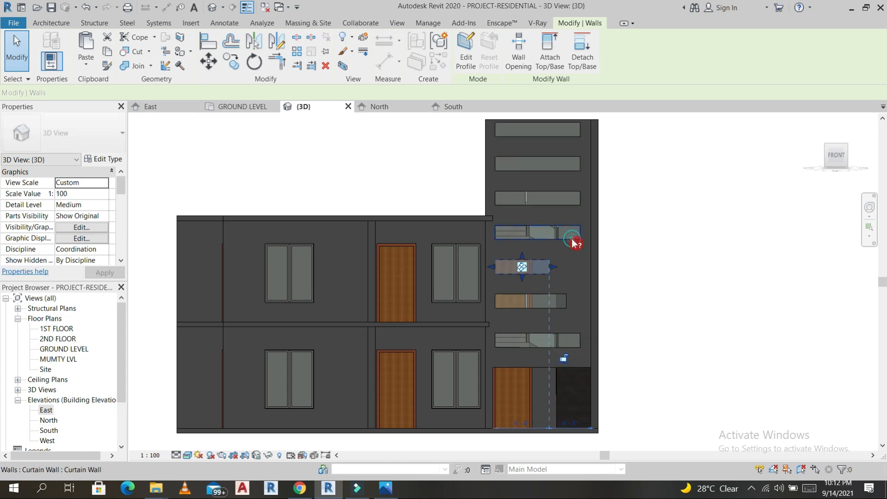
- Shorten the fourth, fifth and sixth strips from the bottom at their right ends, leaving the fifth slightly longer than the other two
click(578, 232)
drag(581, 232, 567, 235)
click(576, 200)
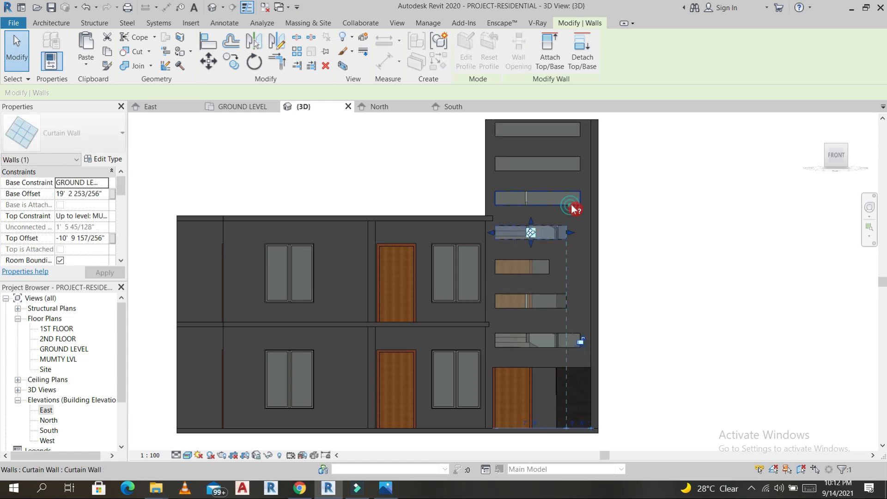
drag(575, 199, 571, 200)
click(583, 167)
drag(575, 166, 572, 191)
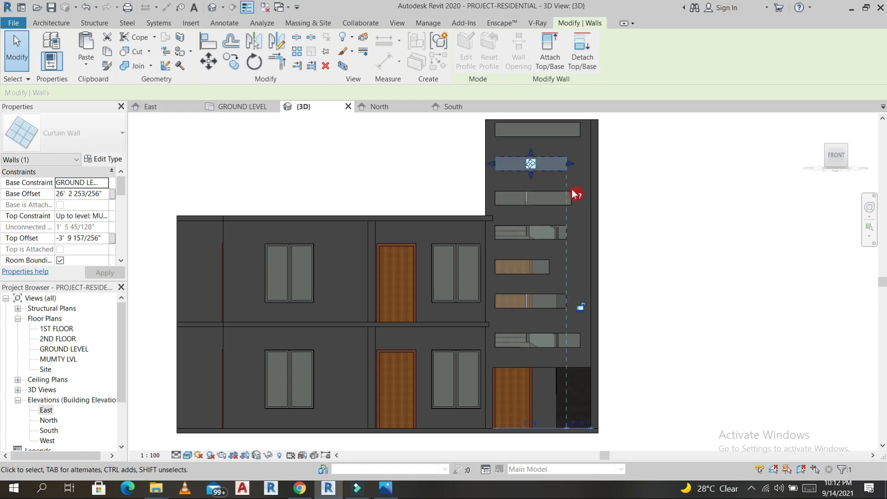
- Extend the sixth strip from the bottom back to full width, so its right end aligns with the top strip
scroll(576, 316, down, 2)
scroll(585, 317, up, 2)
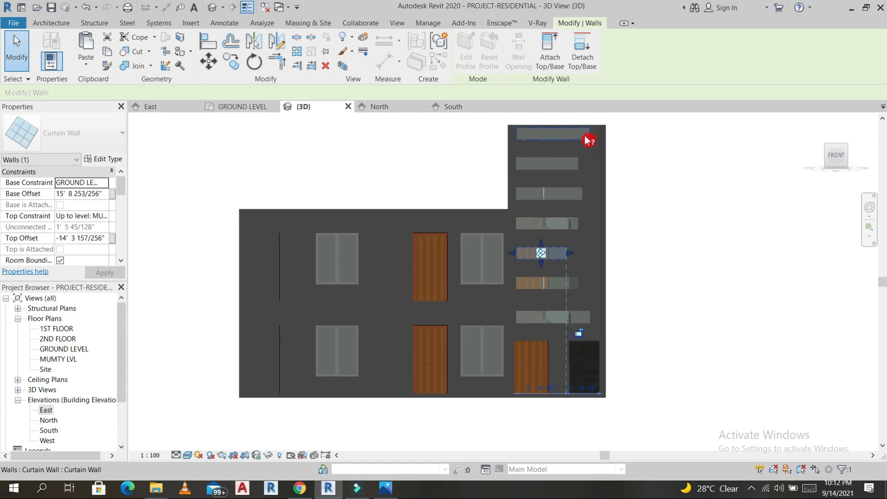
click(586, 138)
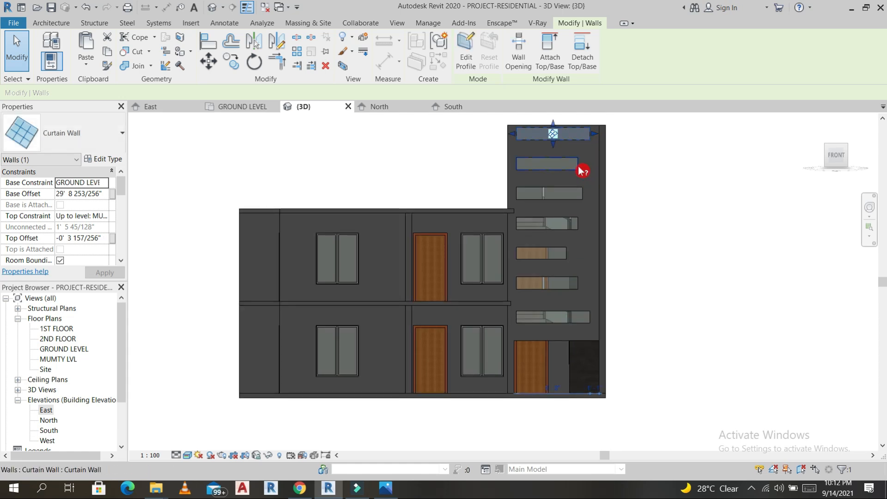
key(Escape)
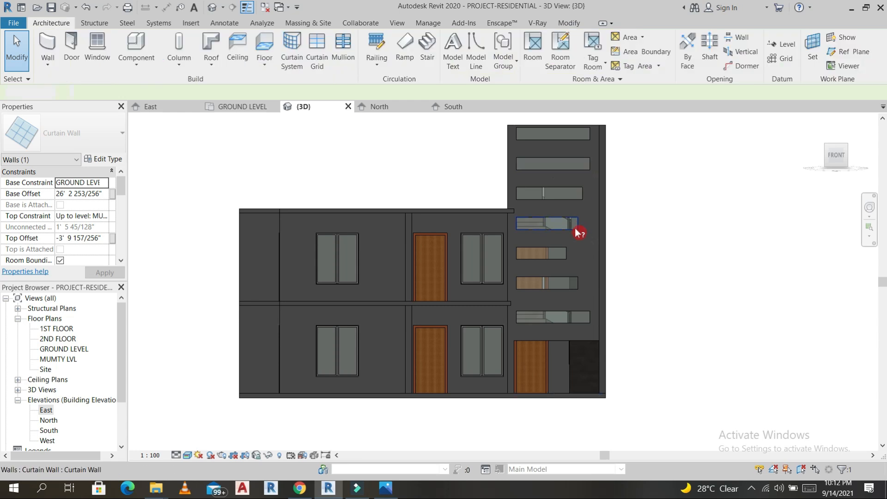
scroll(573, 261, up, 1)
middle_drag(554, 270, 647, 293)
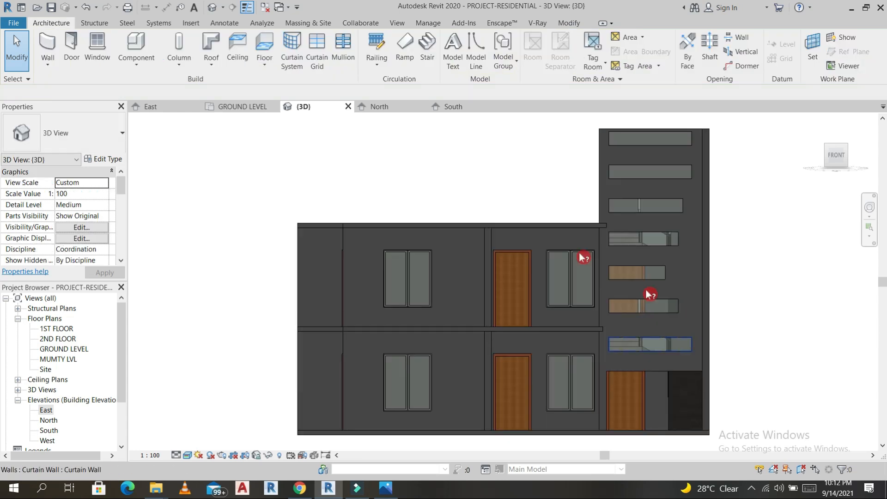
- Examine the staggered strips on the stair tower from several angles, then show the stair tower area in the top view
scroll(549, 238, down, 3)
shift+middle_drag(511, 202, 610, 200)
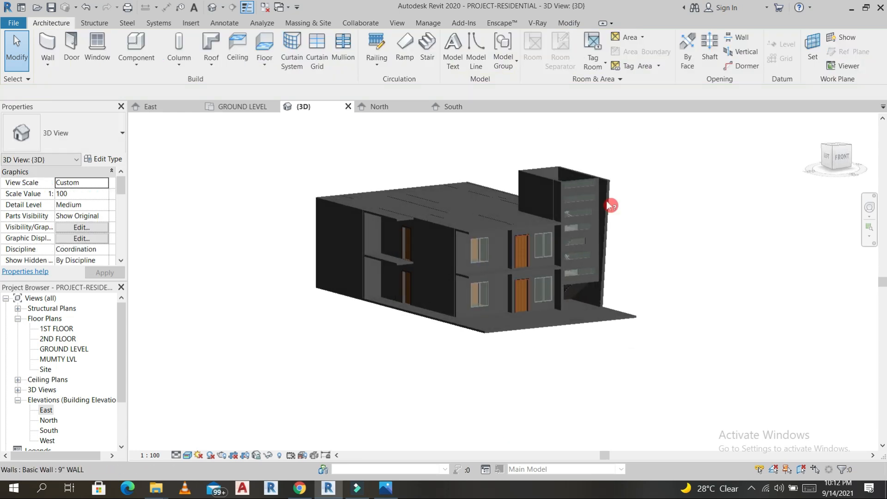
scroll(583, 203, up, 3)
scroll(576, 317, down, 3)
shift+middle_drag(659, 305, 590, 362)
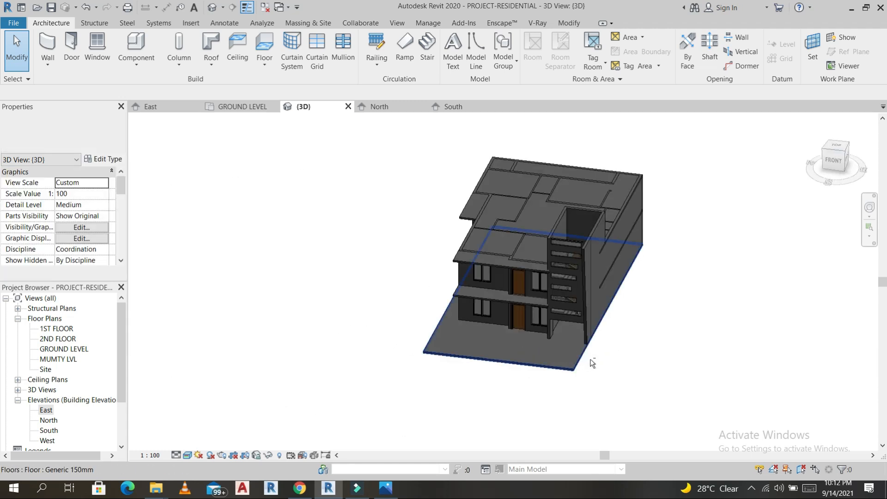
scroll(544, 224, up, 4)
click(837, 147)
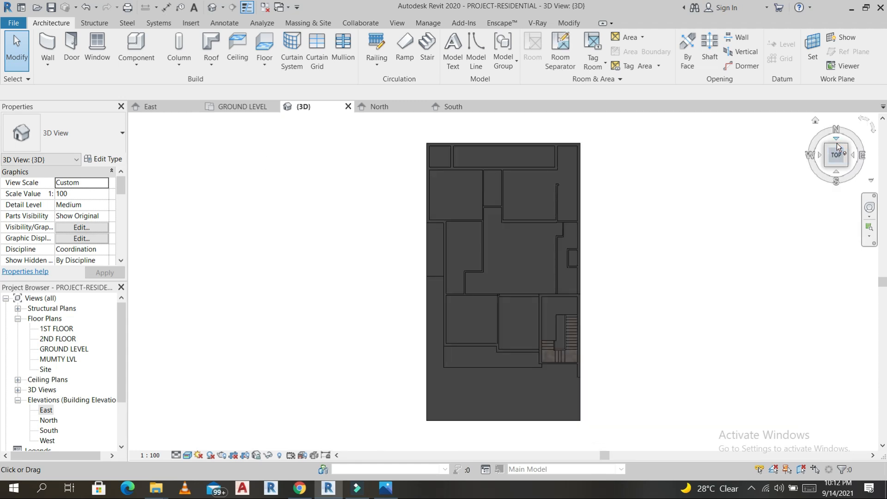
scroll(605, 357, up, 3)
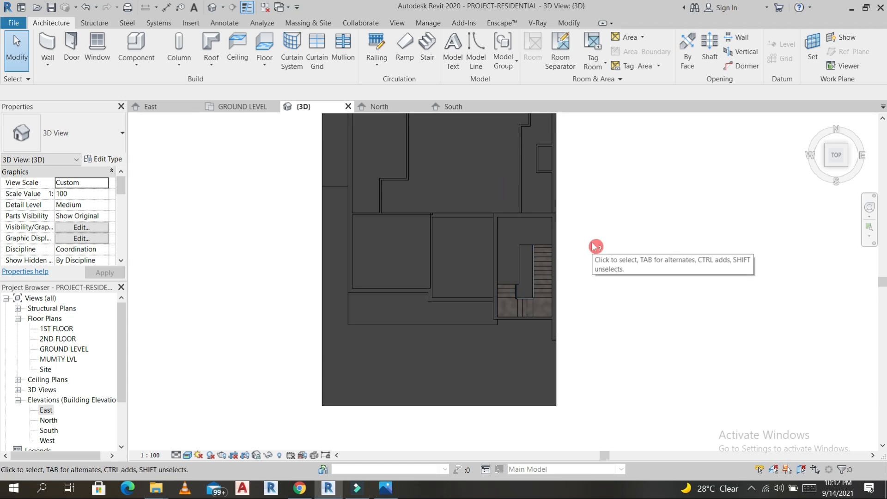
click(447, 323)
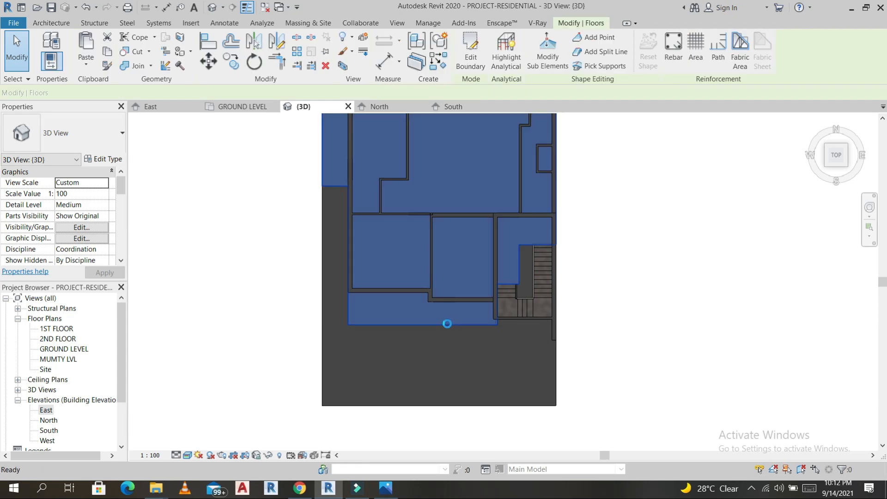
double_click(446, 324)
click(522, 259)
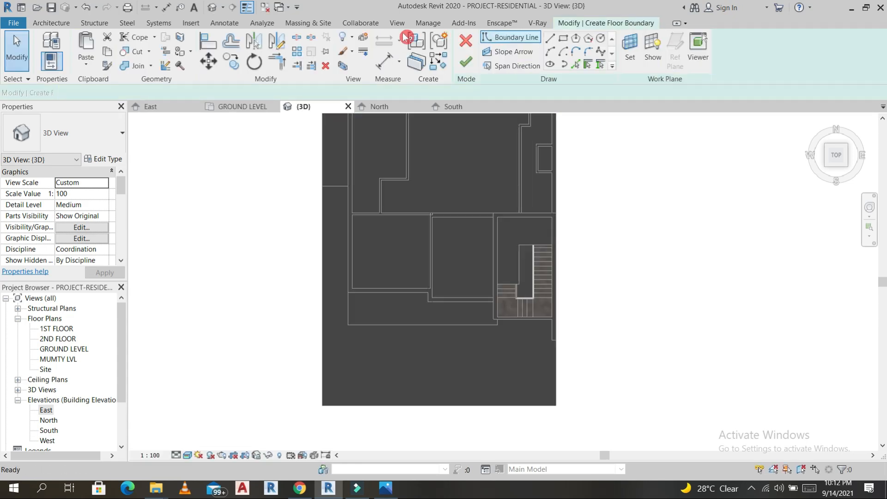
click(466, 62)
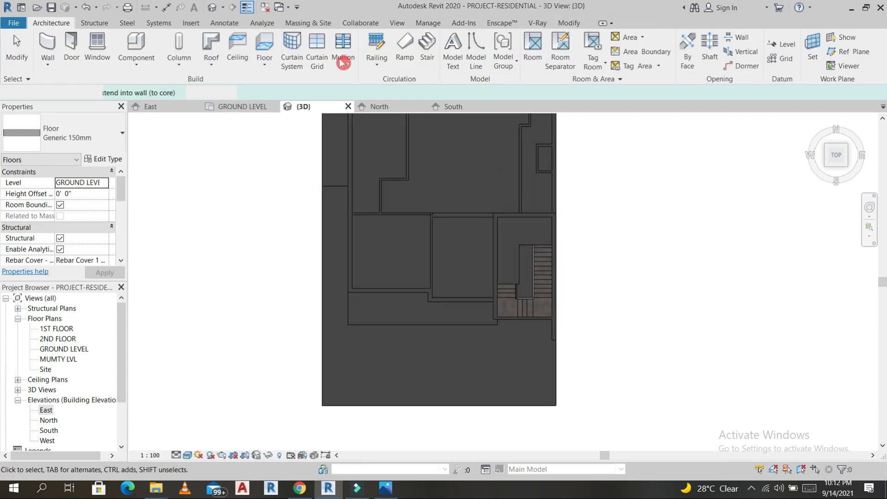
key(Escape)
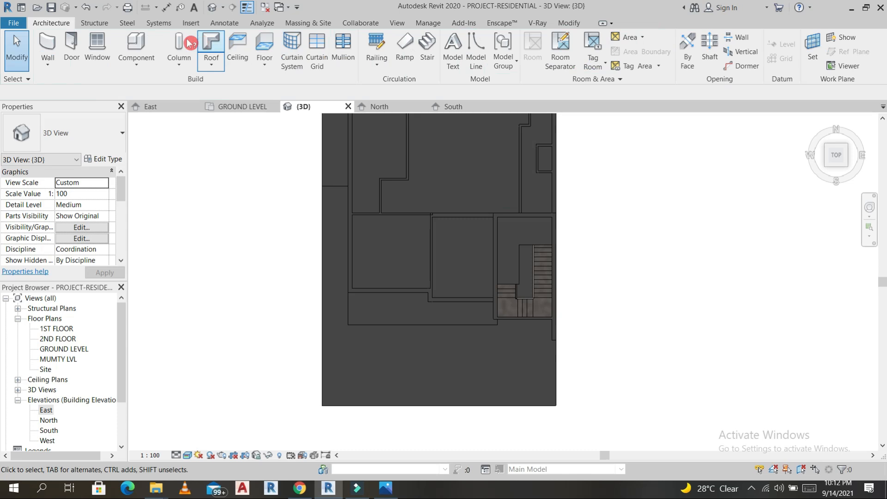
- Start a roof soffit and assign it to the MUMTY LVL level
click(215, 67)
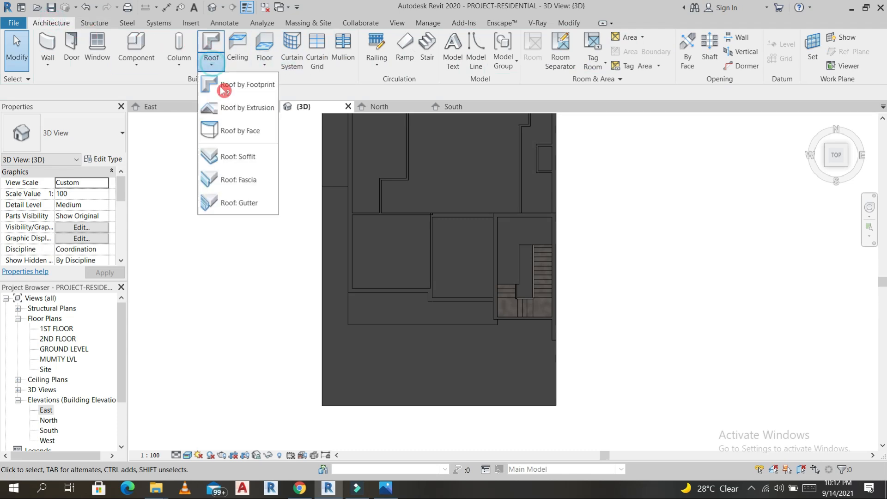
click(244, 159)
click(448, 249)
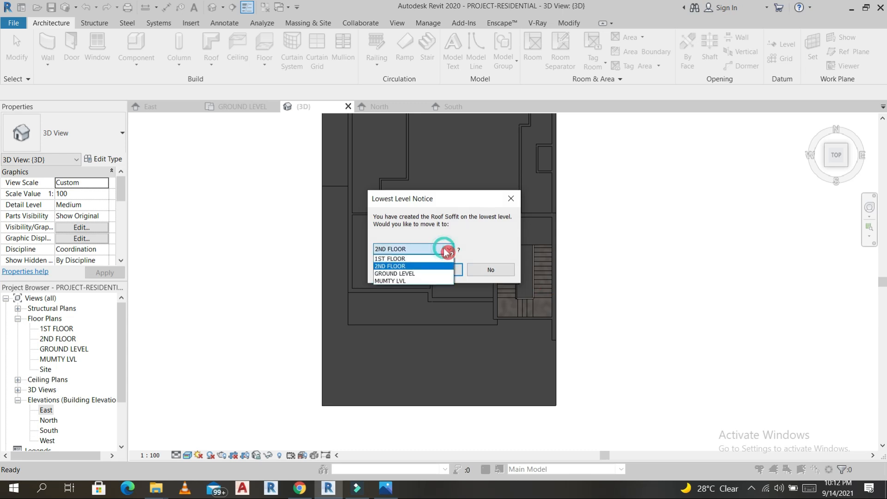
click(393, 285)
click(450, 273)
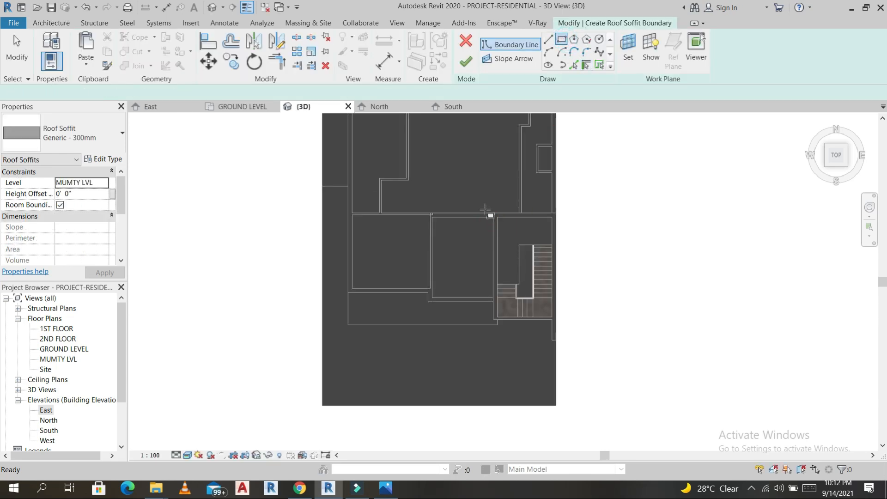
- Sketch a rectangular soffit boundary about 23' 4" deep over the stair tower, overhanging the adjoining room and the front, and finish the sketch
click(556, 213)
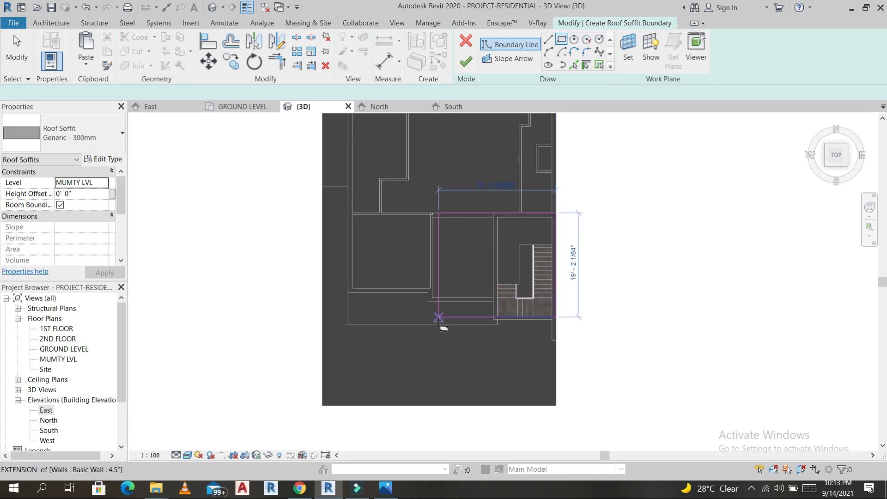
click(441, 339)
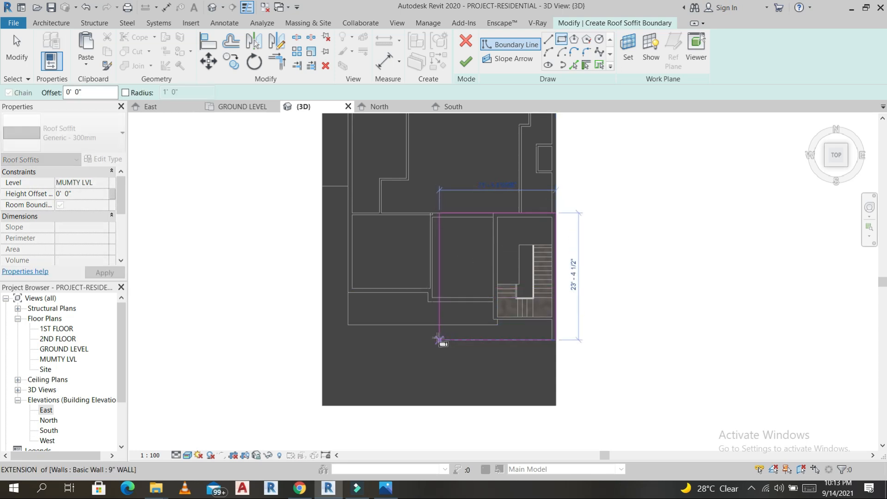
click(426, 337)
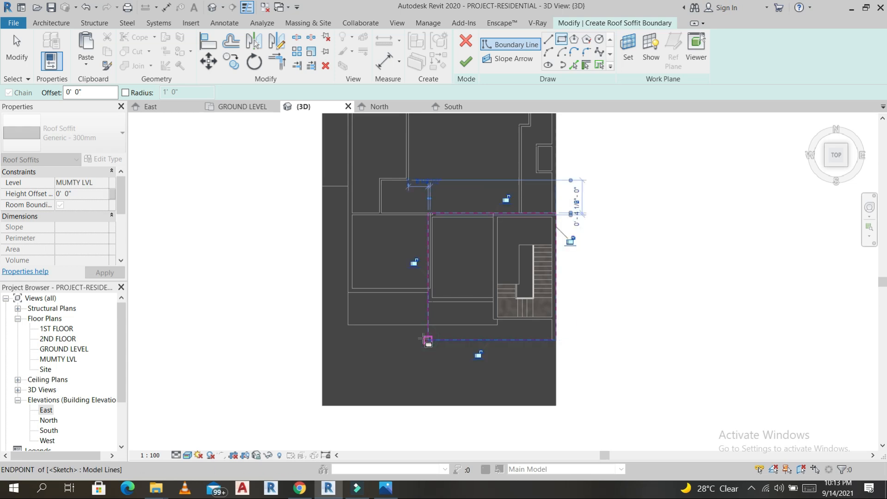
click(466, 62)
- Duplicate the new roof soffit's type under the name 150
shift+middle_drag(561, 178, 545, 240)
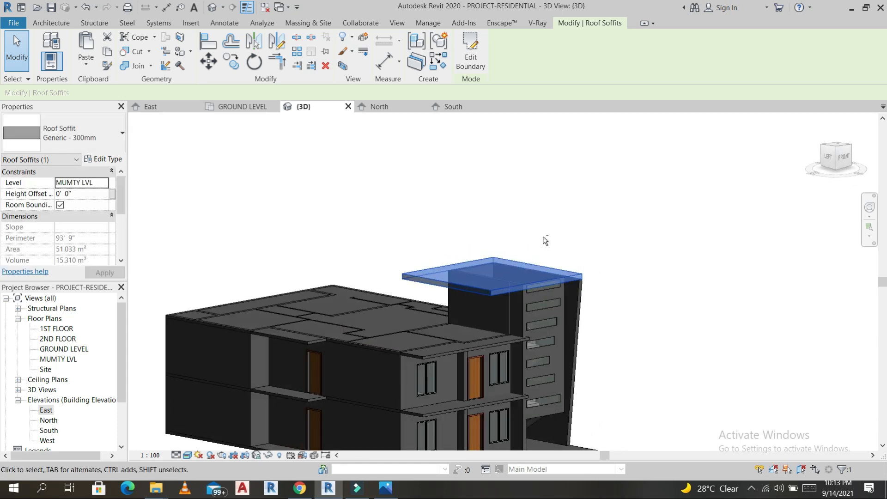
scroll(545, 241, up, 1)
middle_drag(416, 327, 540, 234)
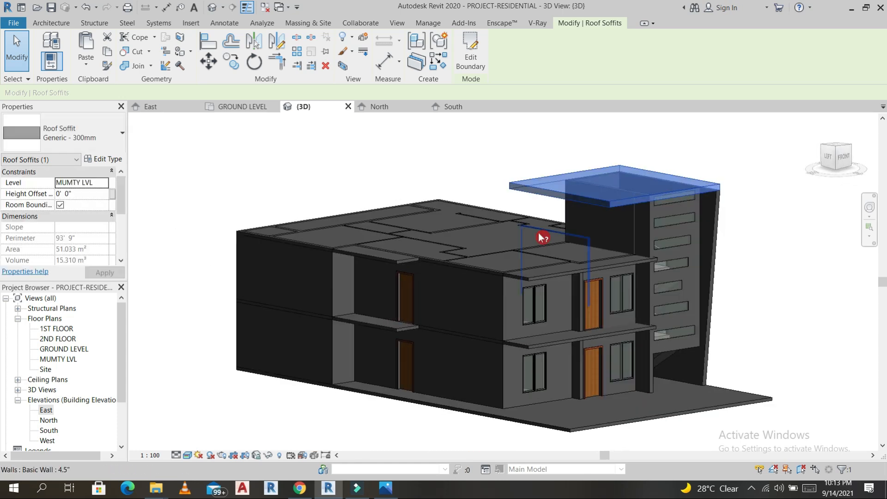
click(109, 158)
click(714, 115)
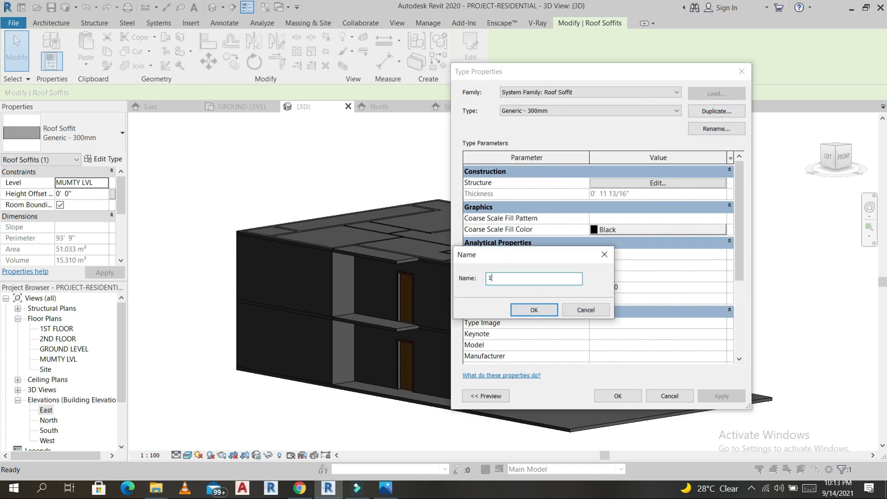
click(534, 310)
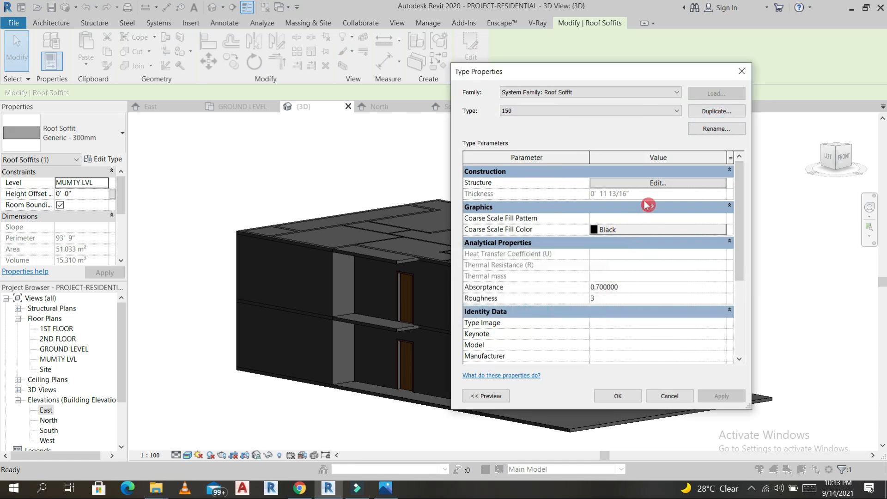
- Set the structure layer thickness of the 150 soffit type to 0' 6" and apply the type changes
click(654, 184)
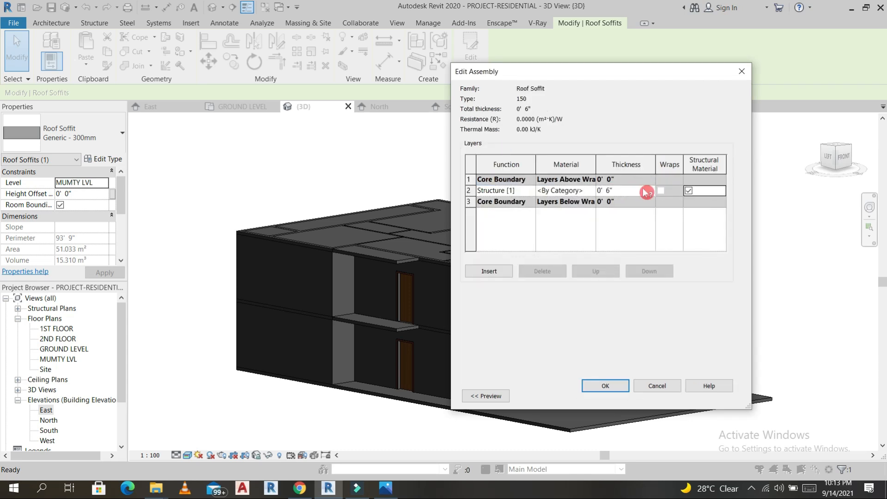
click(611, 383)
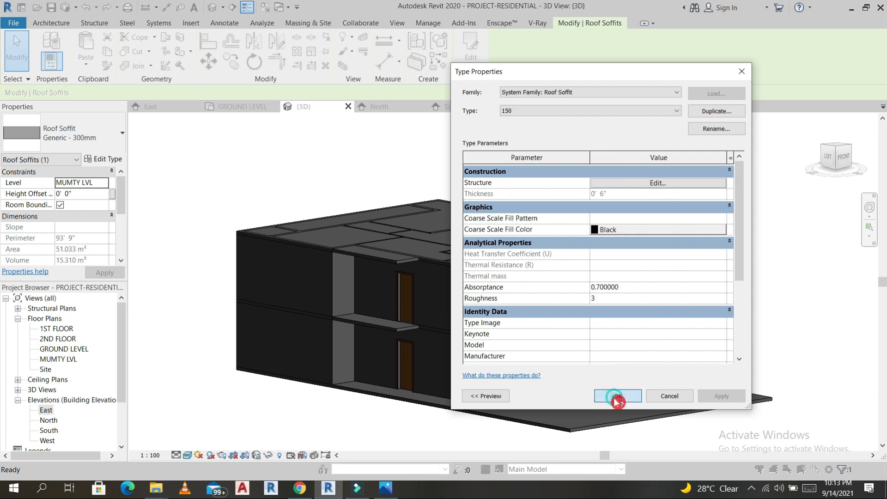
click(618, 398)
click(739, 220)
scroll(779, 265, down, 2)
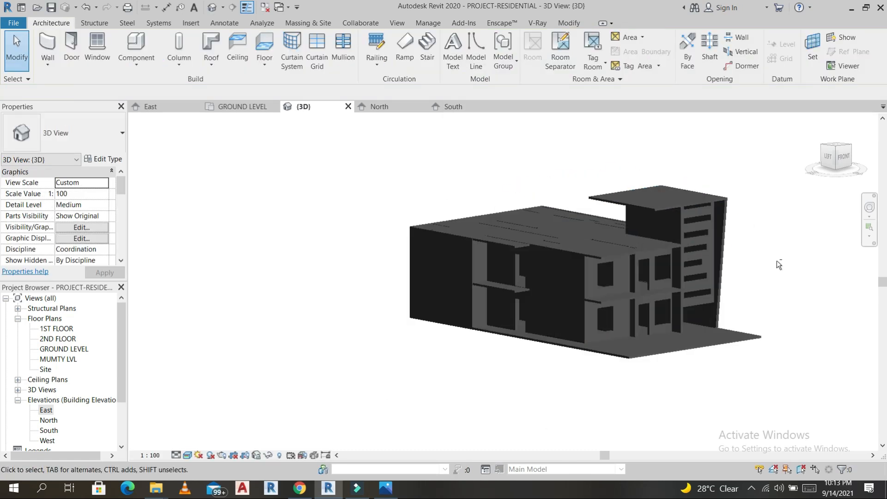
scroll(727, 271, up, 2)
middle_drag(765, 264, 734, 390)
scroll(620, 218, up, 4)
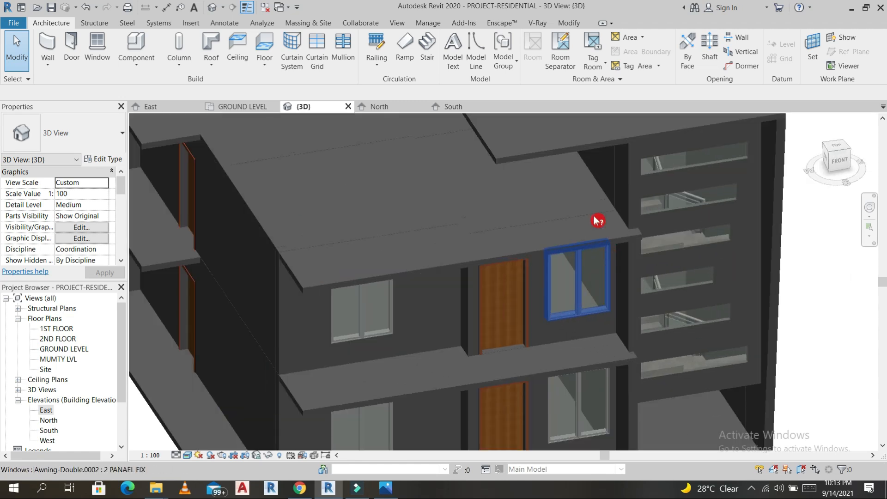
scroll(598, 219, down, 3)
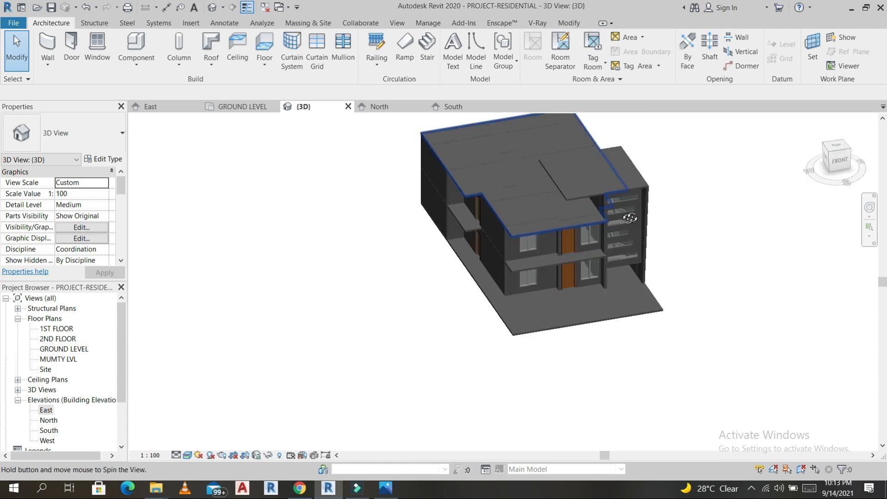
- Stretch the top of the wall beside the upper-floor front door upward to the underside of the roof soffit
shift+middle_drag(683, 217, 604, 222)
scroll(604, 222, up, 4)
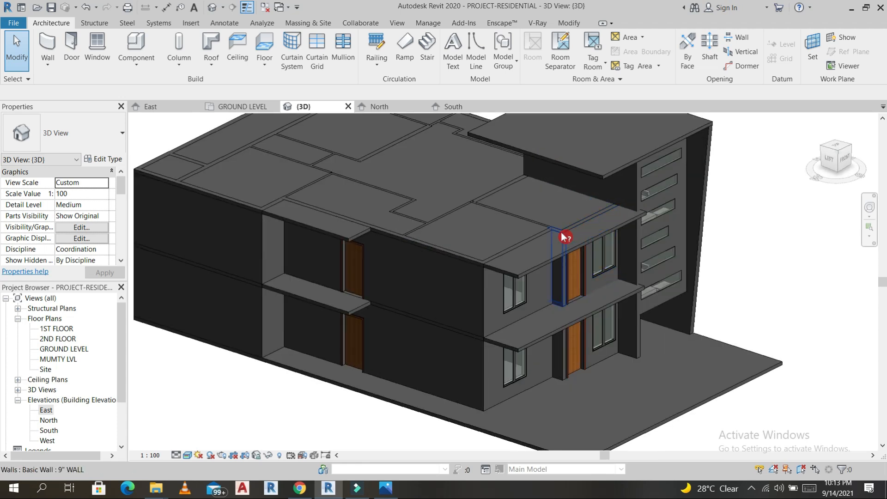
click(563, 236)
drag(561, 190, 562, 163)
click(576, 184)
scroll(579, 198, down, 6)
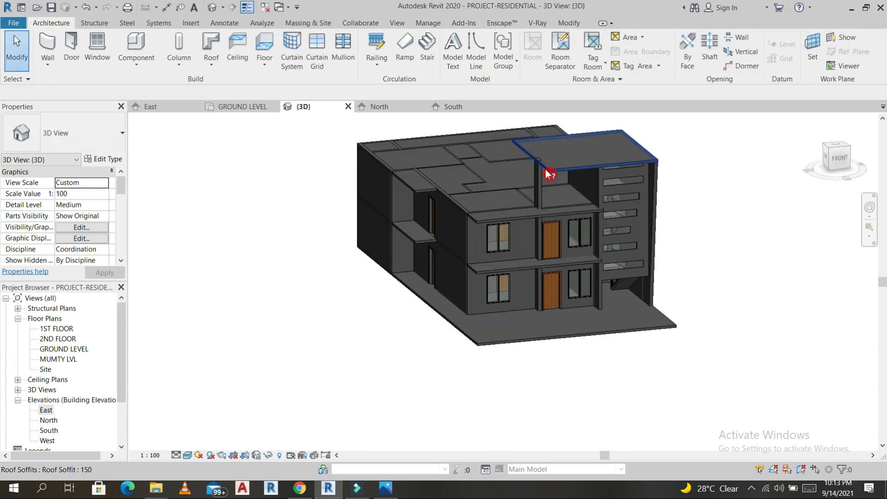
scroll(554, 183, up, 5)
scroll(554, 186, down, 5)
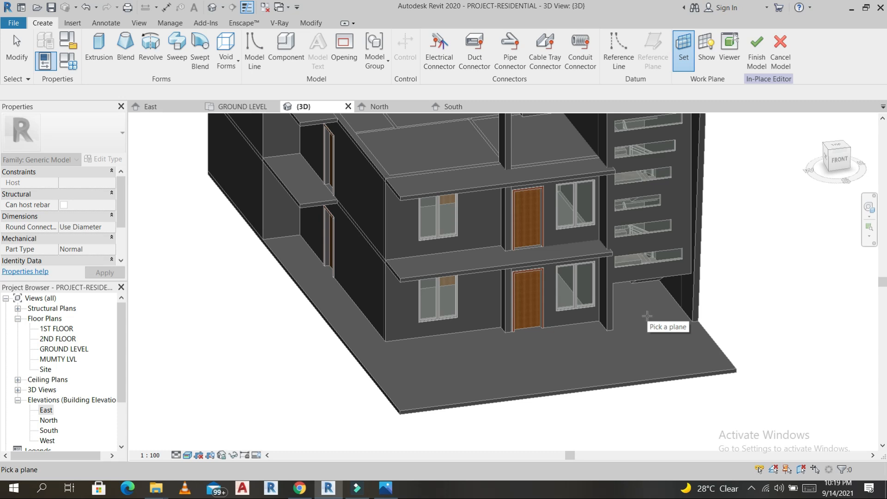
- Discard the open in-place model and start a new one in the Generic Models category named Generic Models 1
scroll(647, 319, down, 3)
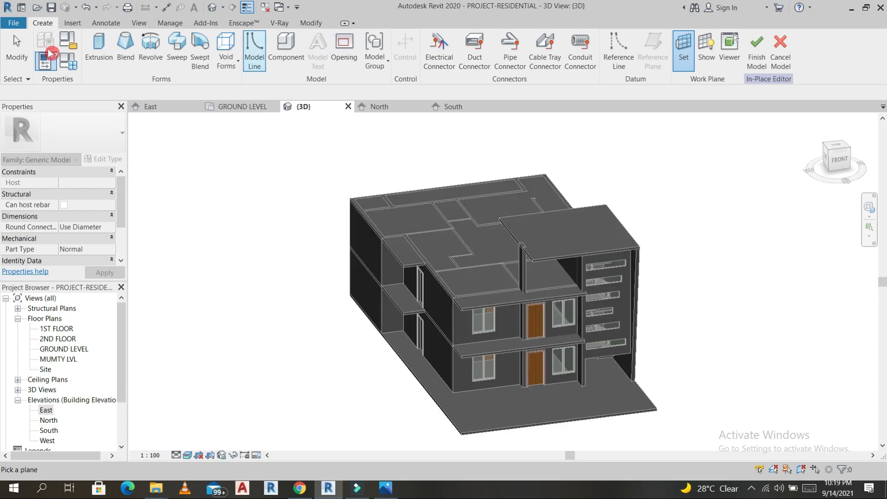
click(782, 55)
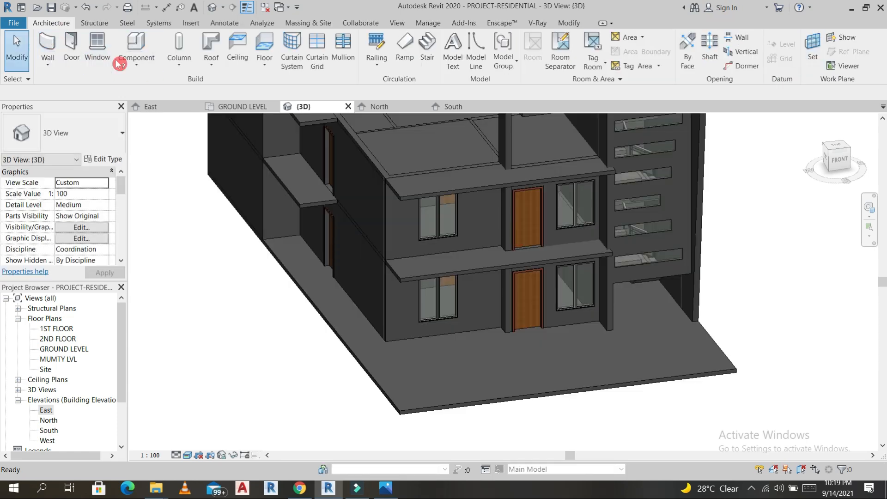
click(136, 64)
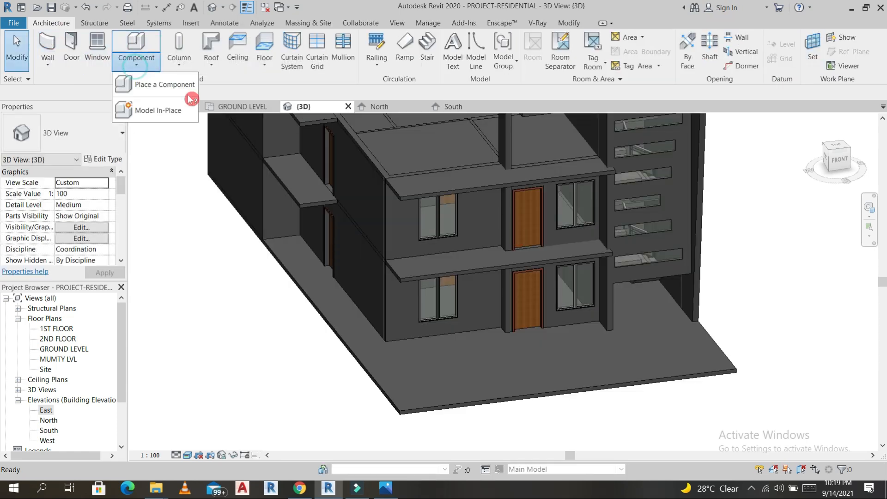
click(146, 111)
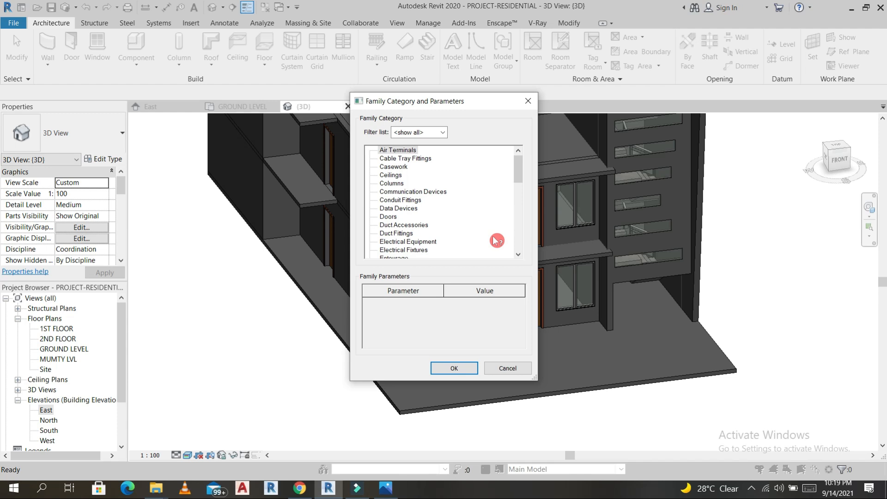
click(393, 201)
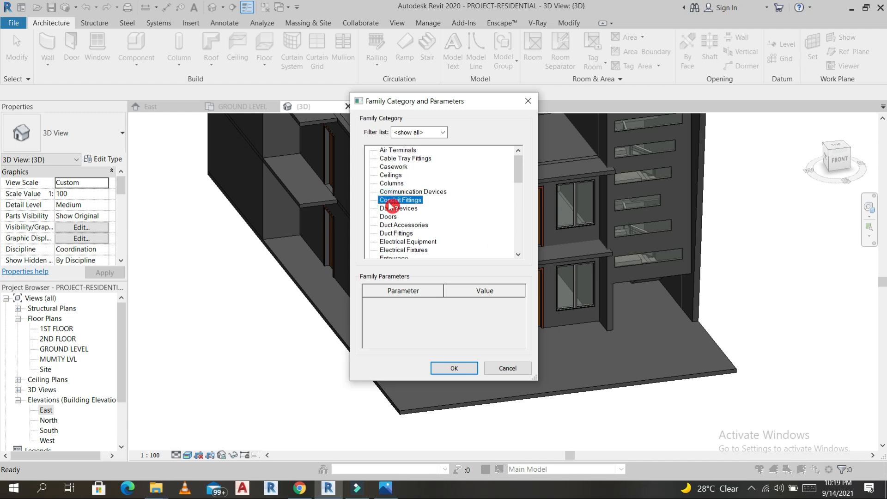
key(g)
click(455, 369)
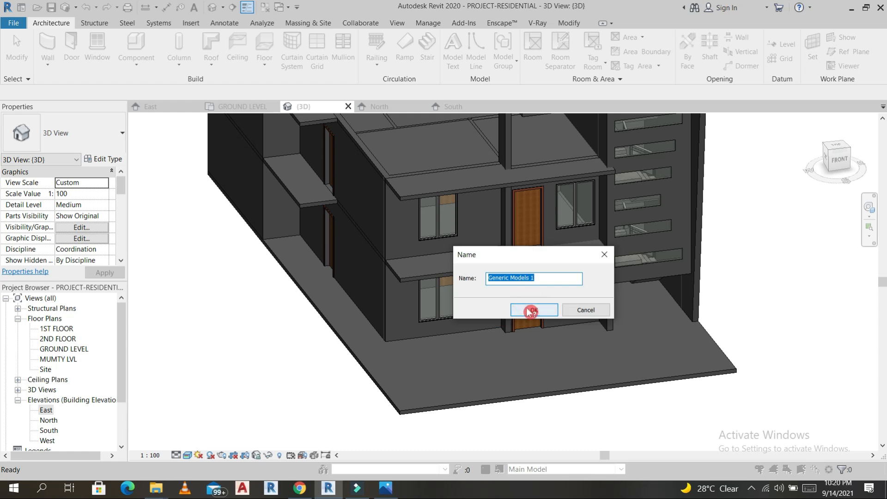
click(532, 310)
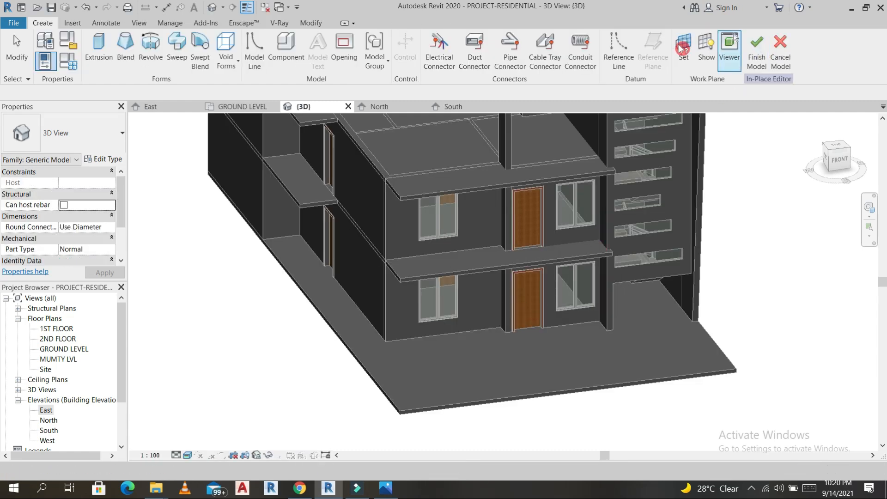
- Set the work plane by picking the front face of the slab projecting between the two floors
click(689, 47)
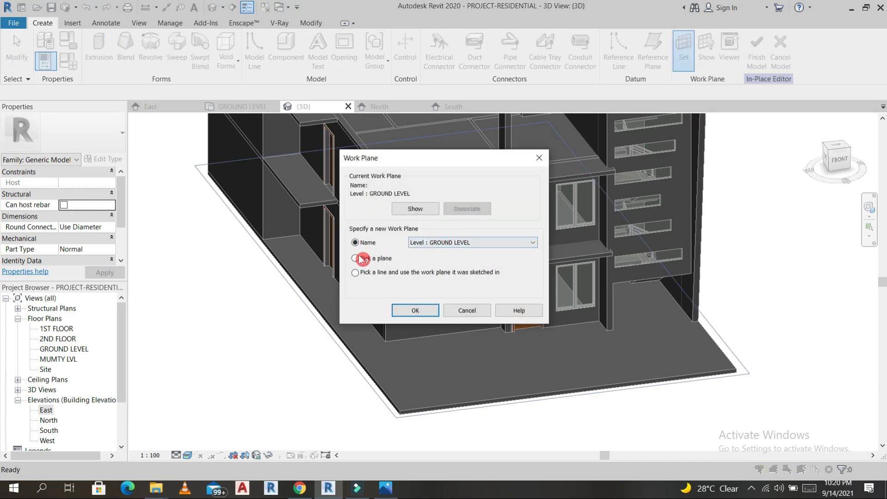
click(415, 314)
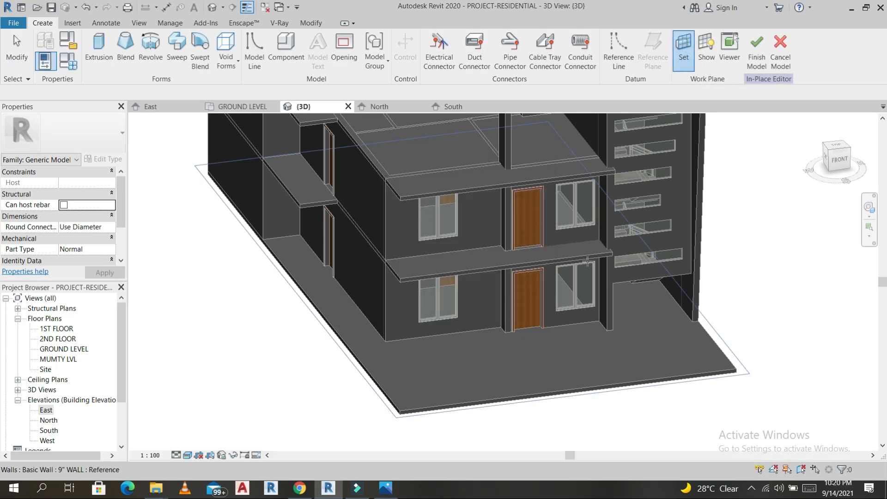
scroll(596, 253, up, 5)
click(610, 246)
- Start an extrusion and sketch a rectangle about 11' 4" high on the front elevation around the upper-floor door and window bay
scroll(643, 200, down, 2)
shift+middle_drag(644, 194, 642, 176)
click(837, 157)
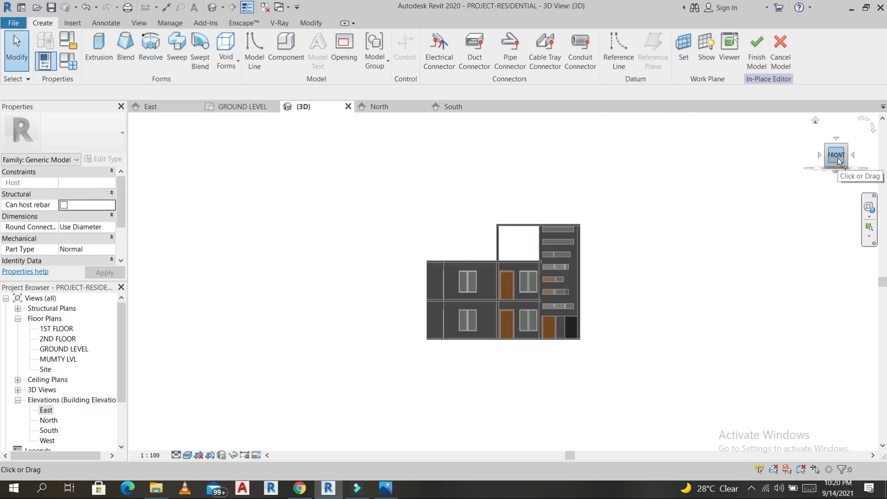
scroll(533, 287, up, 4)
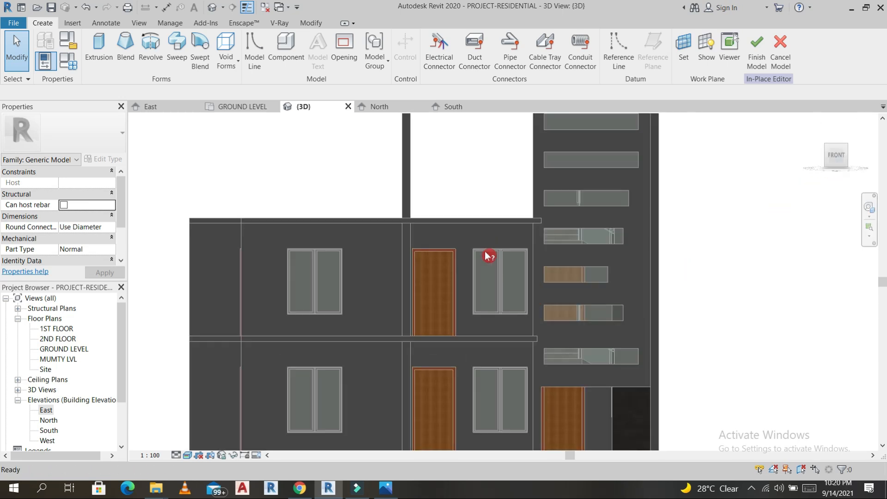
scroll(485, 253, down, 3)
scroll(513, 226, up, 2)
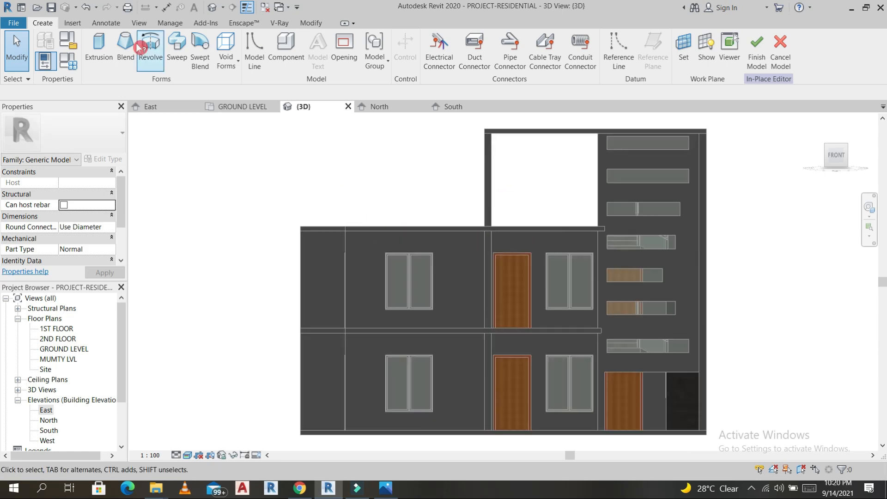
click(103, 47)
click(435, 38)
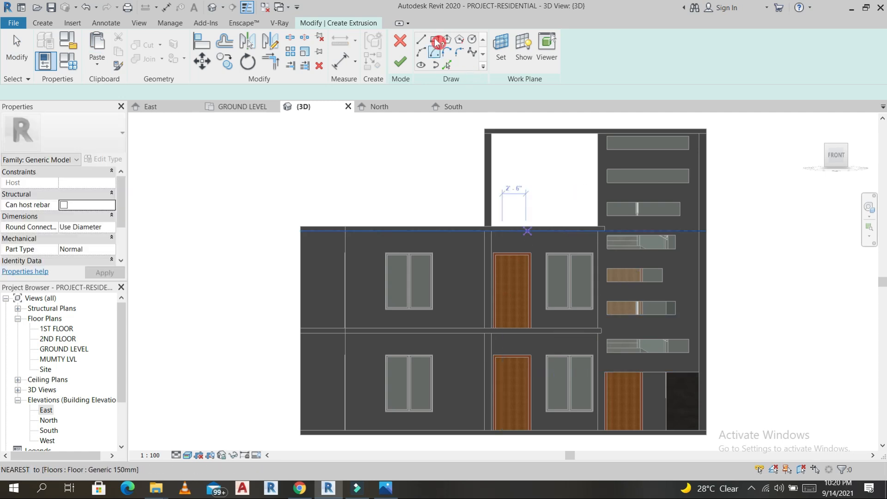
click(604, 226)
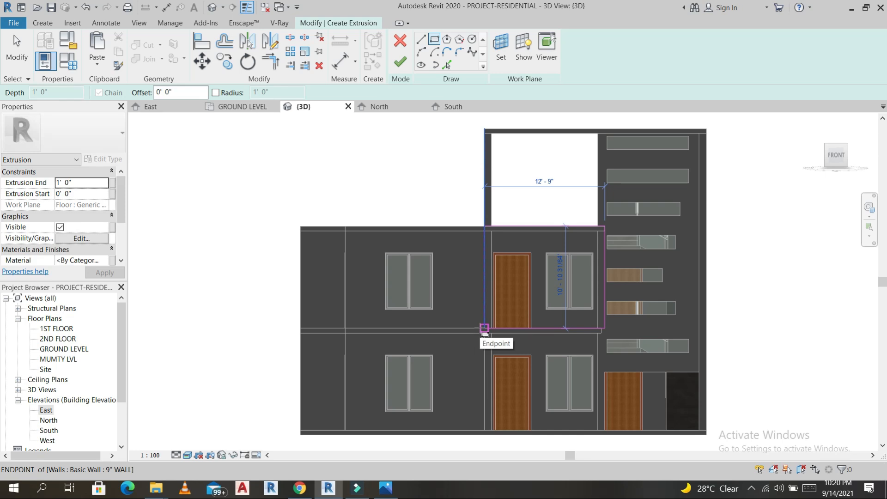
scroll(480, 330, up, 2)
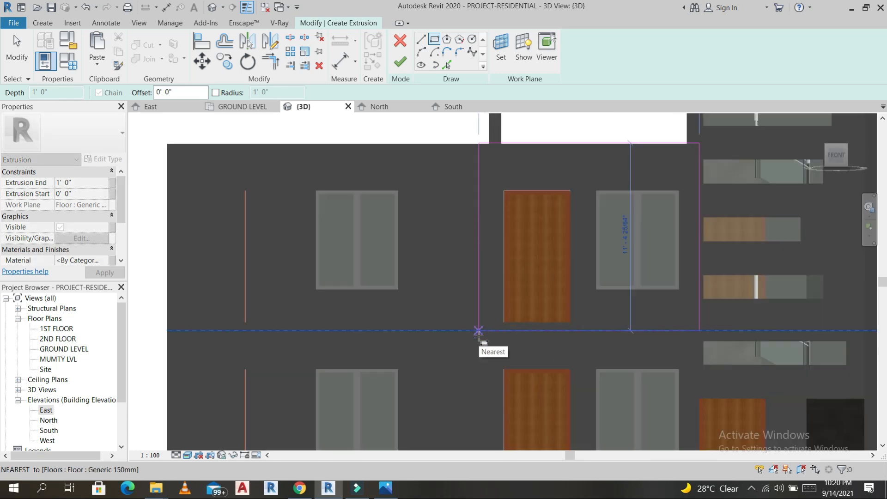
click(478, 330)
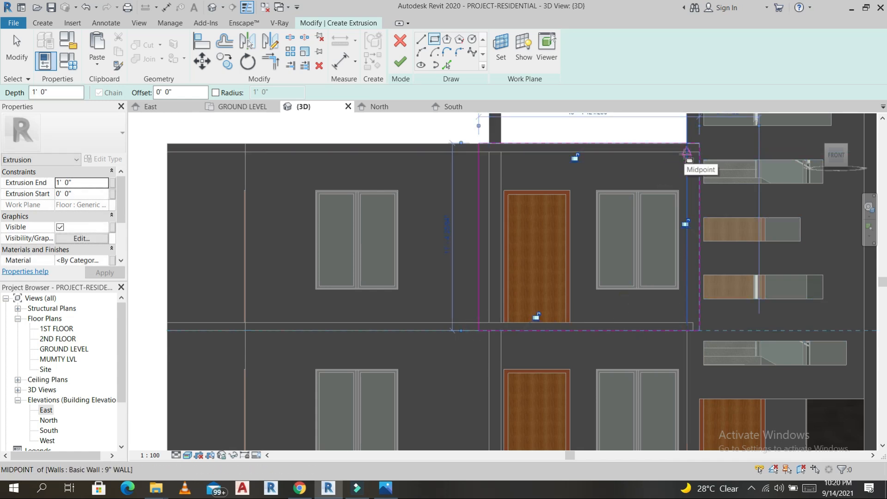
- Draw a closed four-line inner loop inside the rectangle, with a slanted edge across the door and a vertical edge beside the window
click(426, 39)
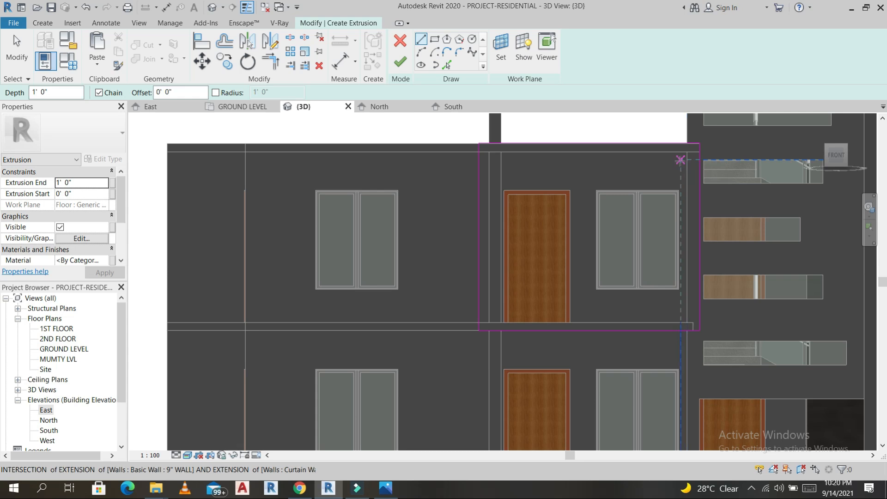
click(681, 160)
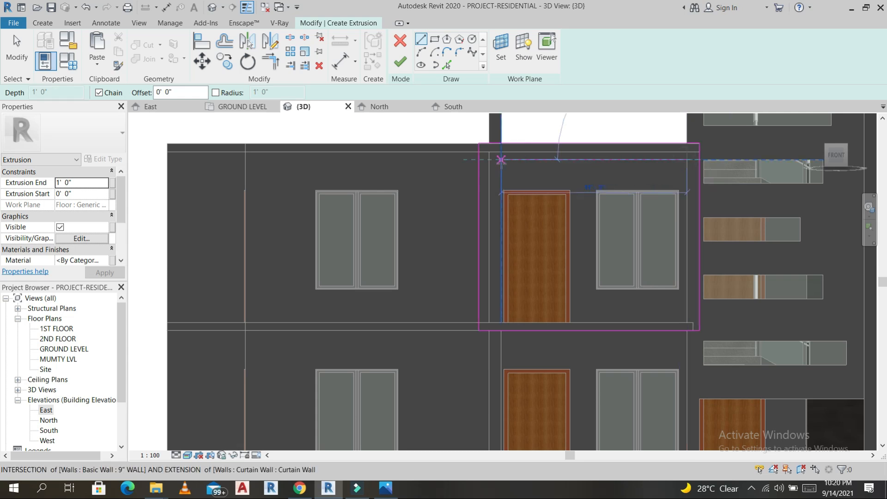
click(529, 159)
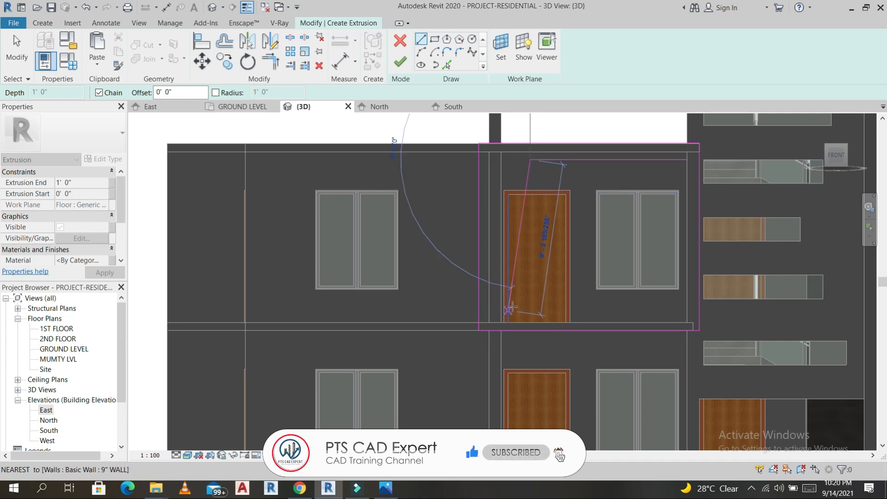
click(514, 298)
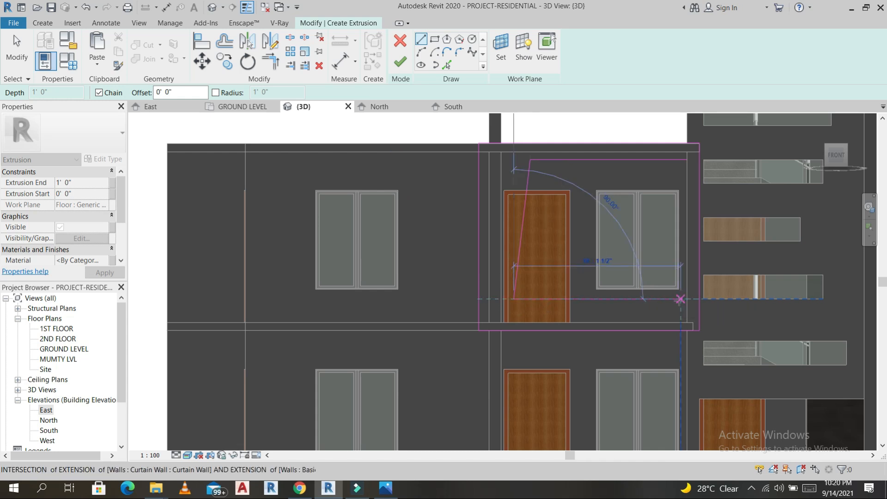
click(686, 299)
click(686, 159)
key(Escape)
key(Escape)
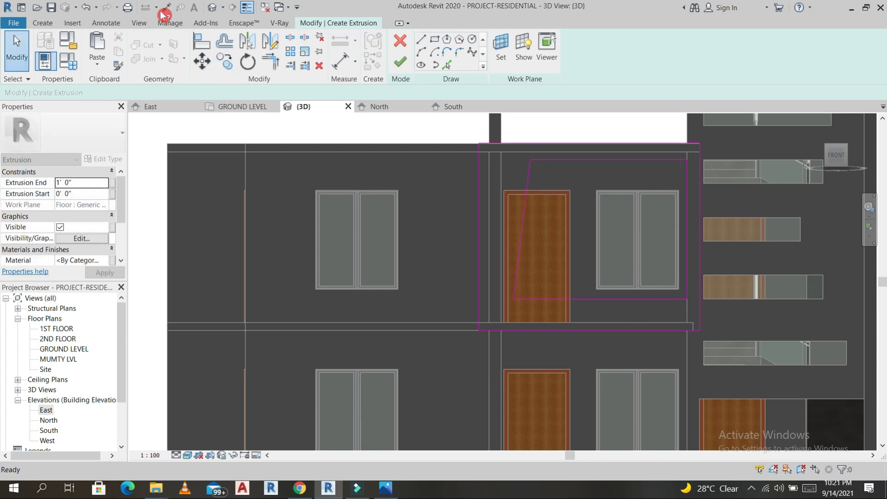
key(d)
key(i)
click(619, 299)
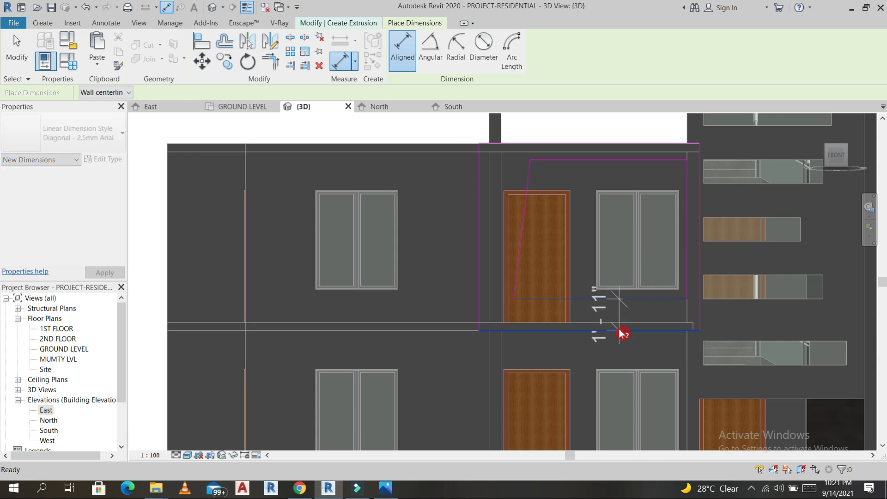
key(Escape)
key(Escape)
- Move the inner loop's bottom line down toward the floor slab and finish the frame extrusion with a depth of 1' 0"
click(634, 300)
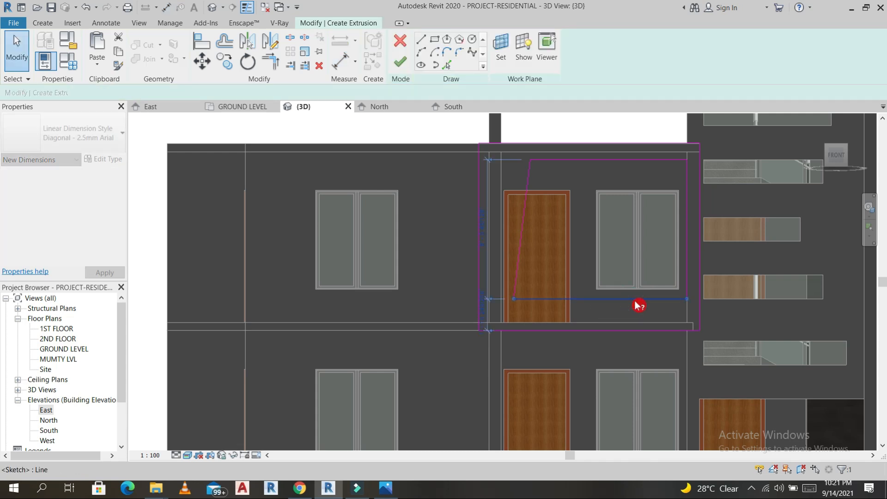
key(Down)
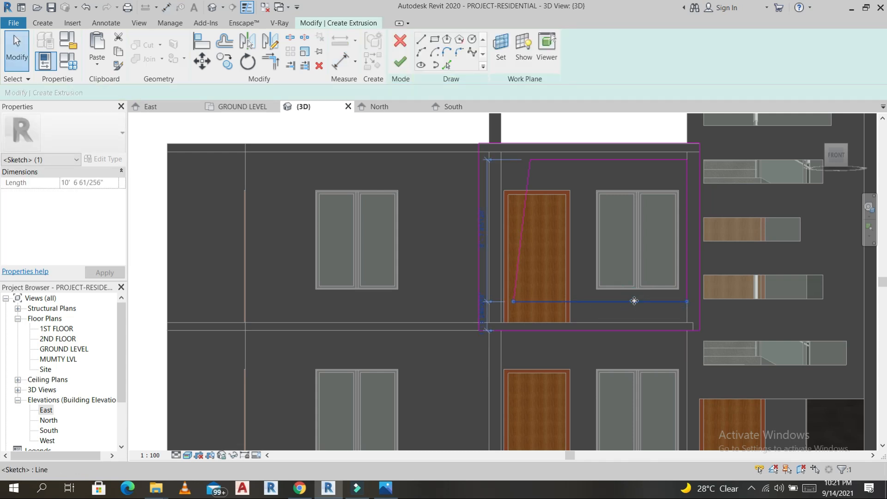
key(Down)
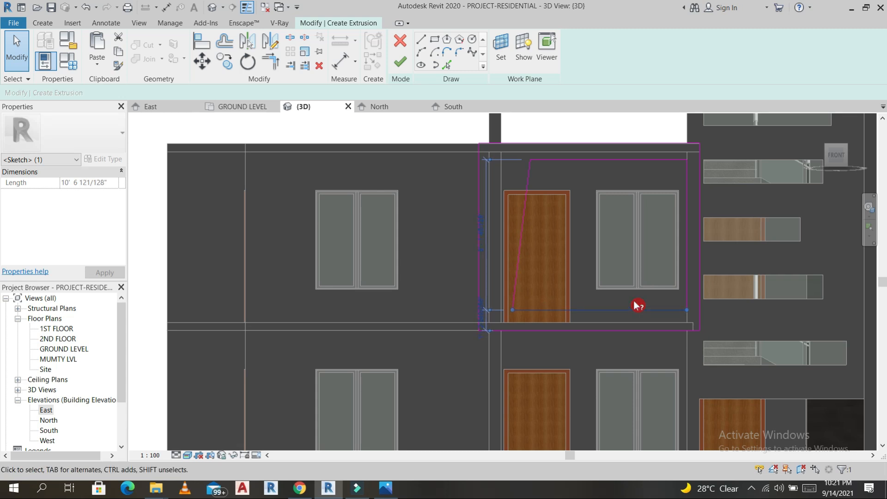
click(400, 64)
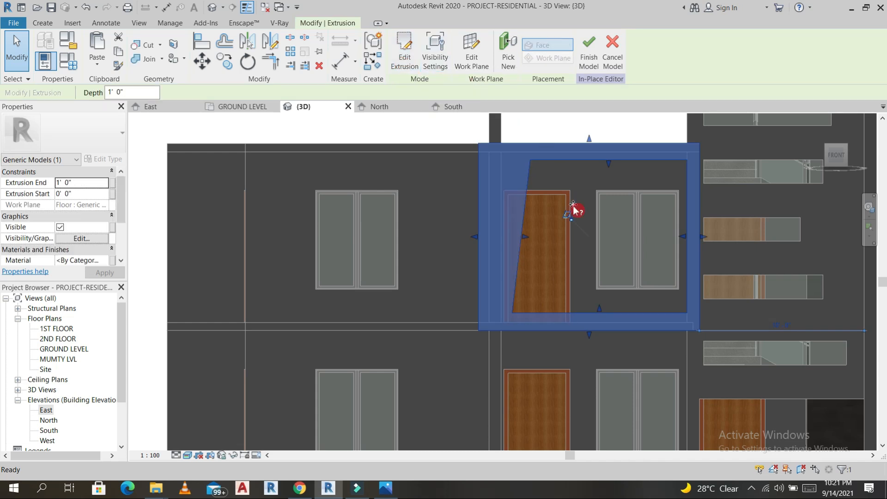
scroll(578, 209, down, 3)
key(Escape)
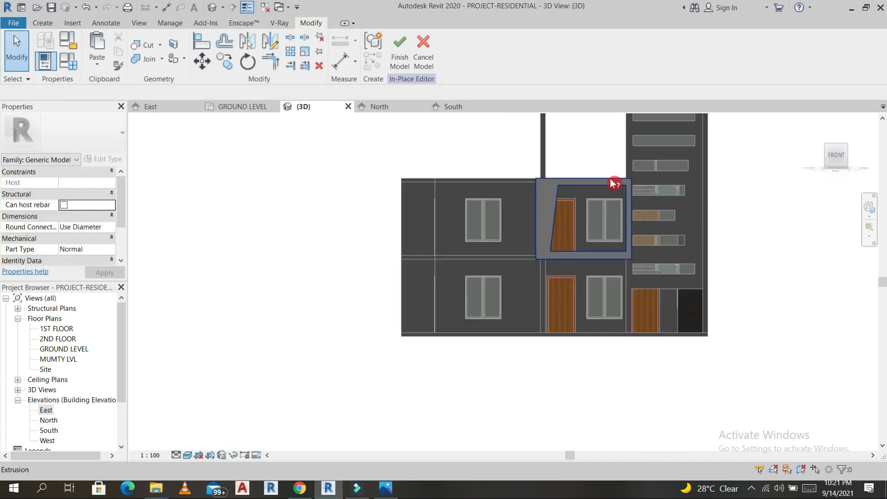
- Start another extrusion and sketch a rectangle about 14' 1" wide around the upper-floor window bay, adjoining the slanted frame
click(539, 214)
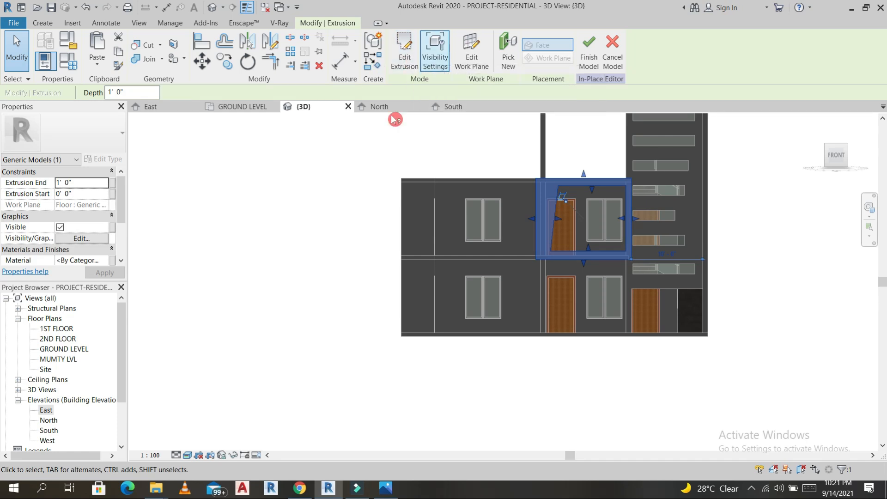
click(43, 23)
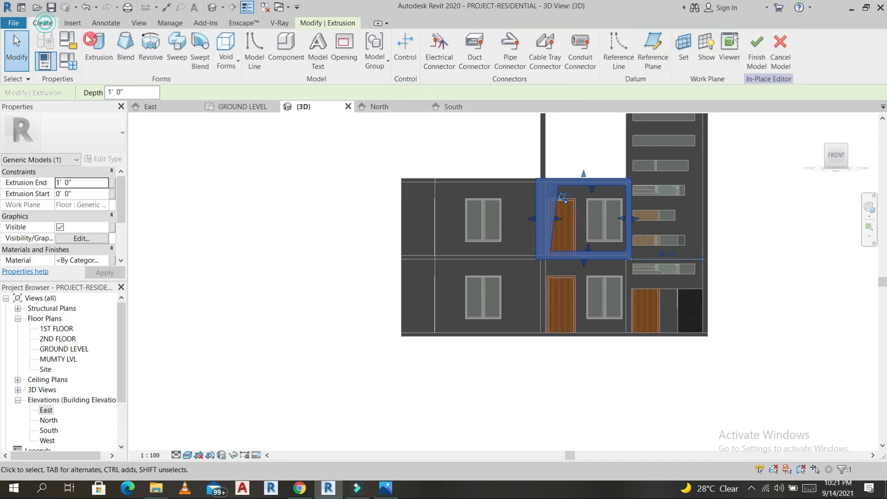
click(100, 59)
click(436, 40)
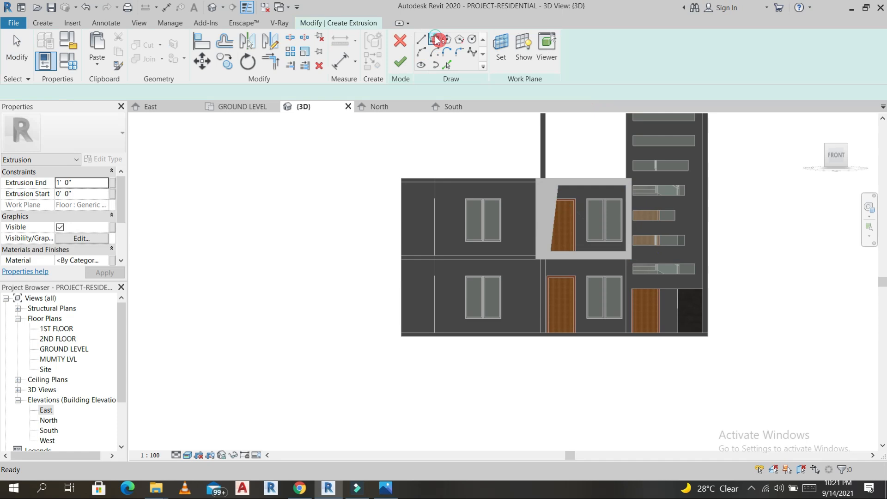
click(535, 179)
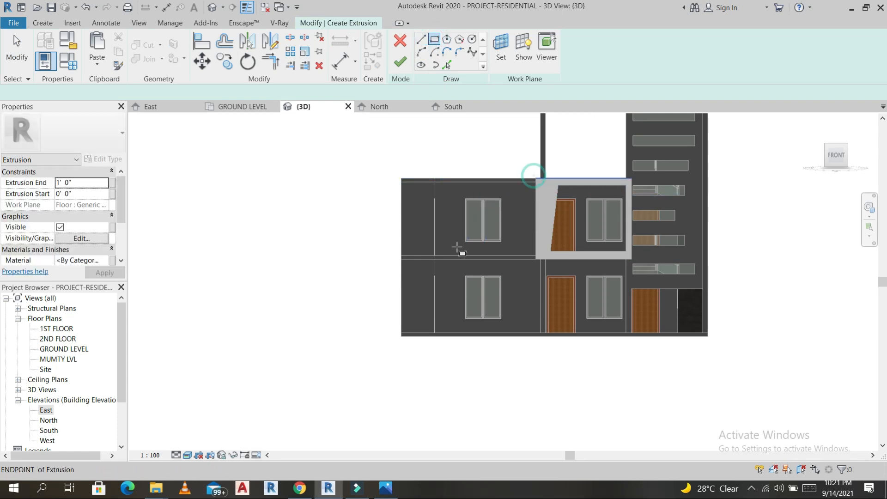
click(435, 259)
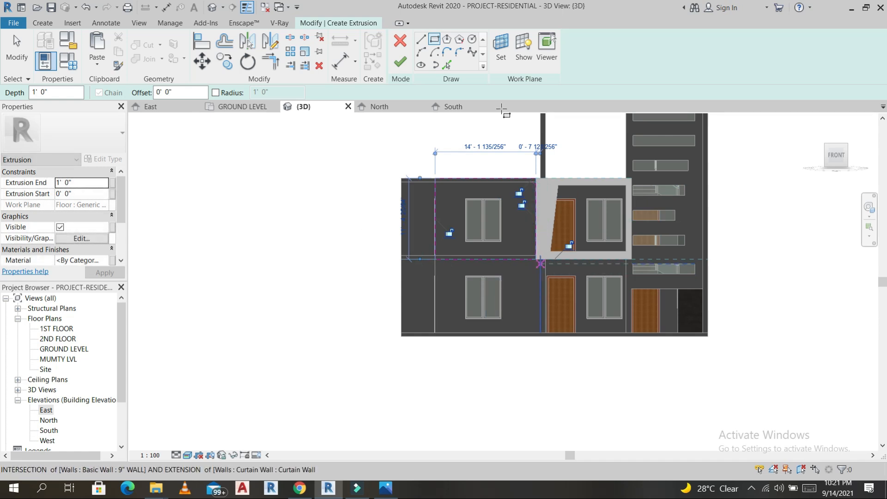
- Raise the top line of the rectangle around the window bay above the roof edge
click(492, 184)
drag(485, 156, 485, 152)
click(544, 170)
- Sketch an inner rectangle about 10' 2" wide around the upper-floor window, inside the outer rectangle
click(422, 40)
click(432, 40)
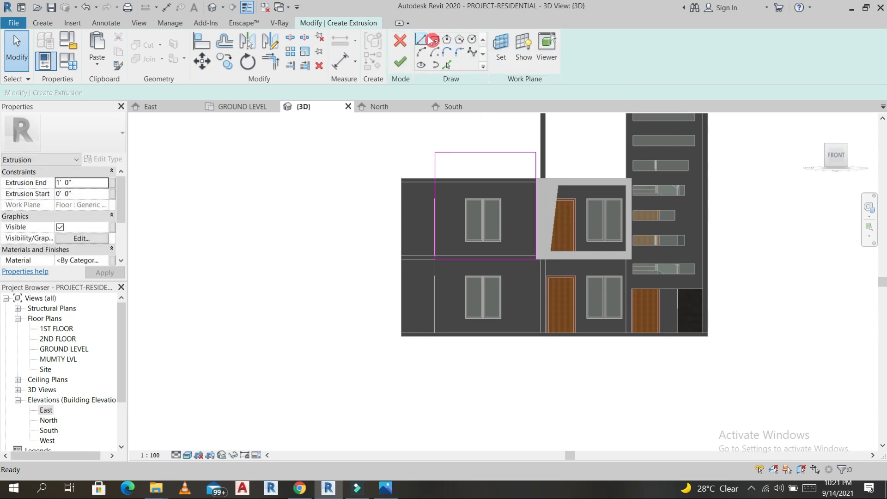
click(449, 179)
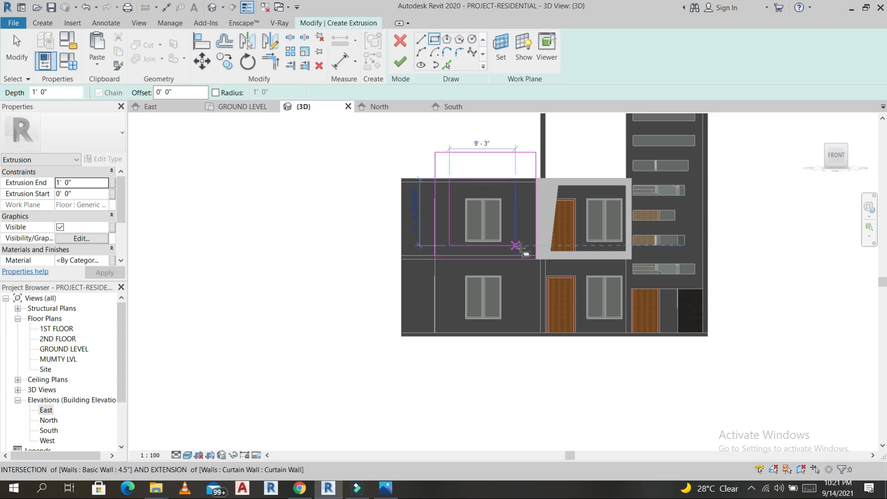
click(522, 245)
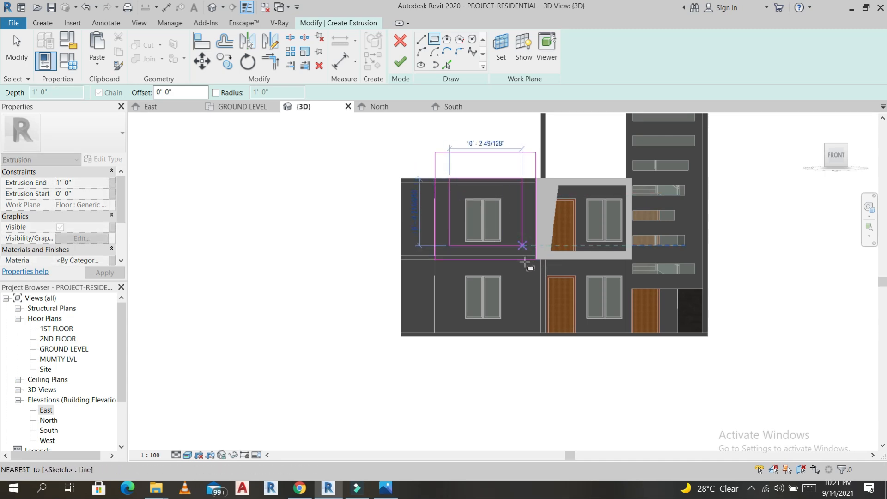
- Align the inner rectangle's bottom line with the slanted frame's lower inner edge and finish the extrusion
scroll(524, 259, up, 3)
key(a)
key(l)
click(643, 239)
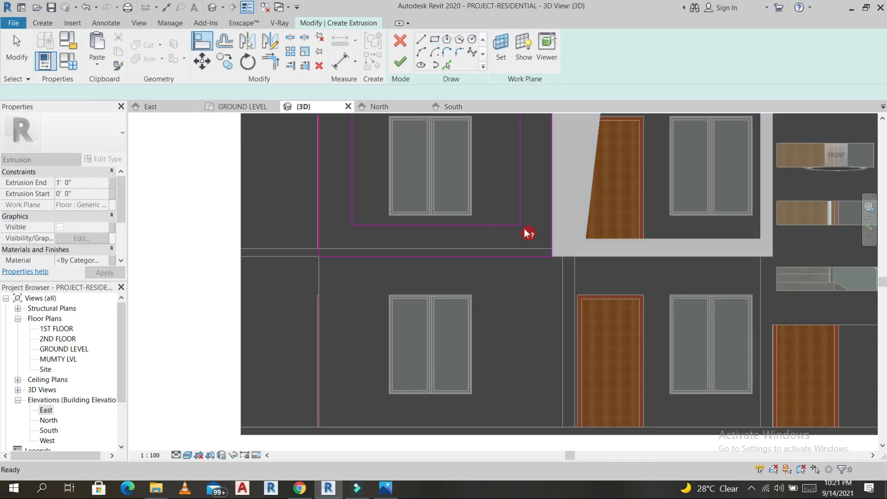
key(Escape)
key(Escape)
key(a)
key(l)
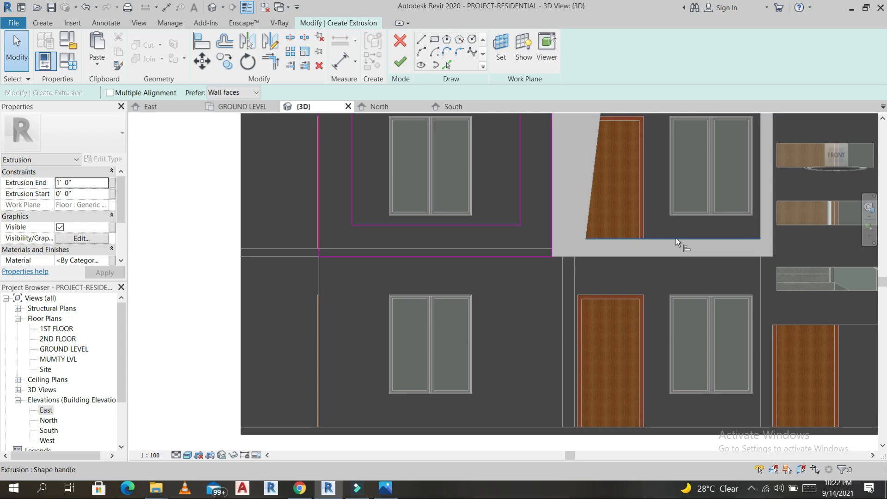
click(675, 239)
click(486, 224)
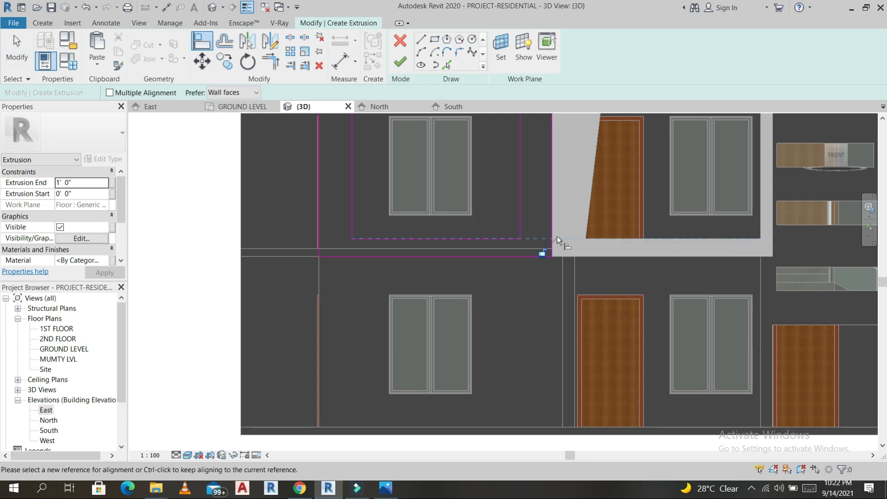
click(400, 63)
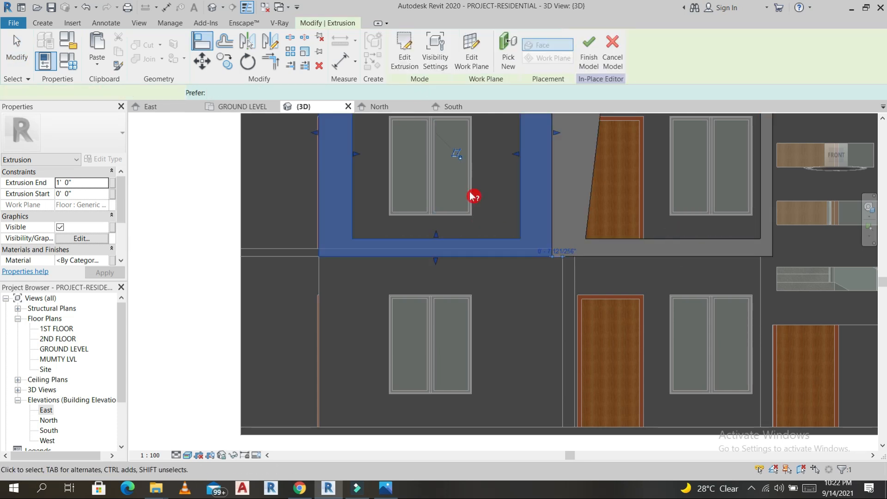
- Set the extrusion depth of both the new window frame and the adjoining slanted frame to 4"
scroll(481, 225, down, 5)
shift+middle_drag(484, 243, 557, 242)
scroll(503, 168, up, 3)
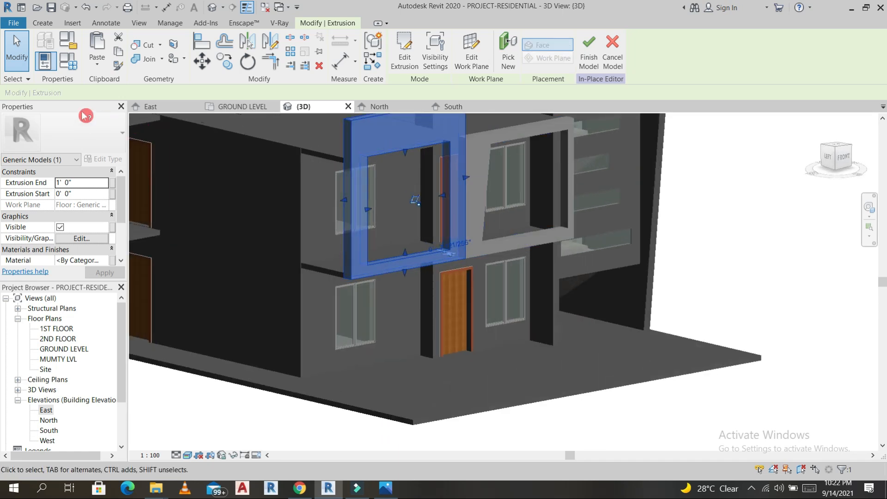
drag(138, 93, 97, 101)
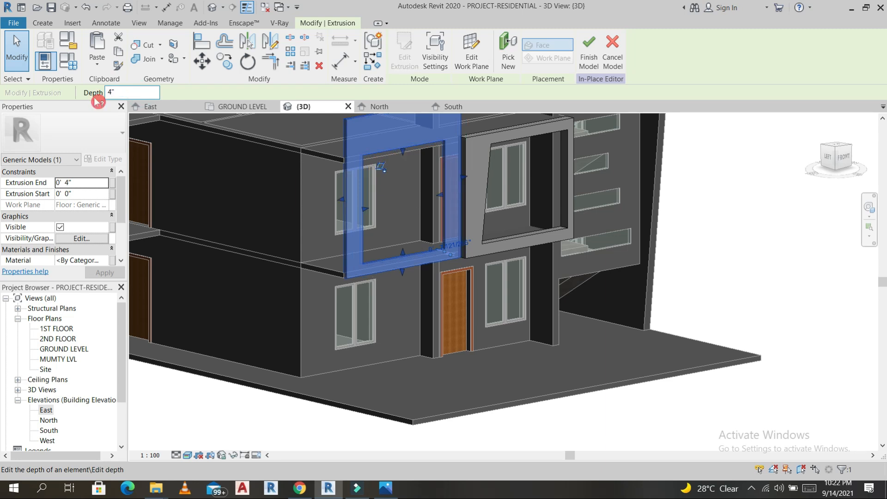
click(526, 137)
drag(134, 93, 102, 94)
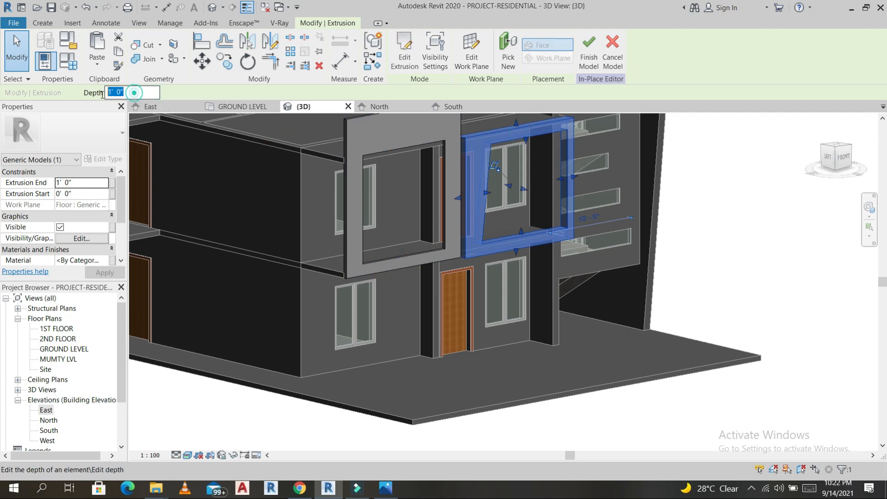
text(4")
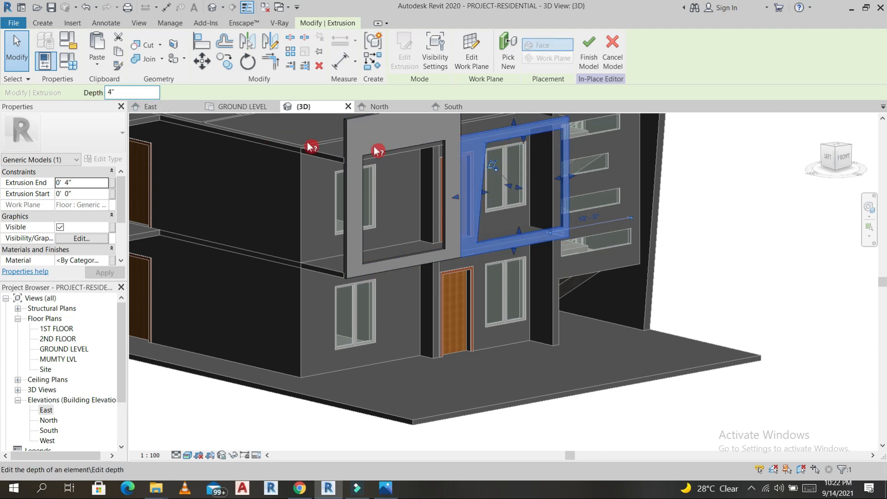
- Examine the two upper-floor frames from an angle and from the front
click(401, 152)
scroll(405, 152, up, 3)
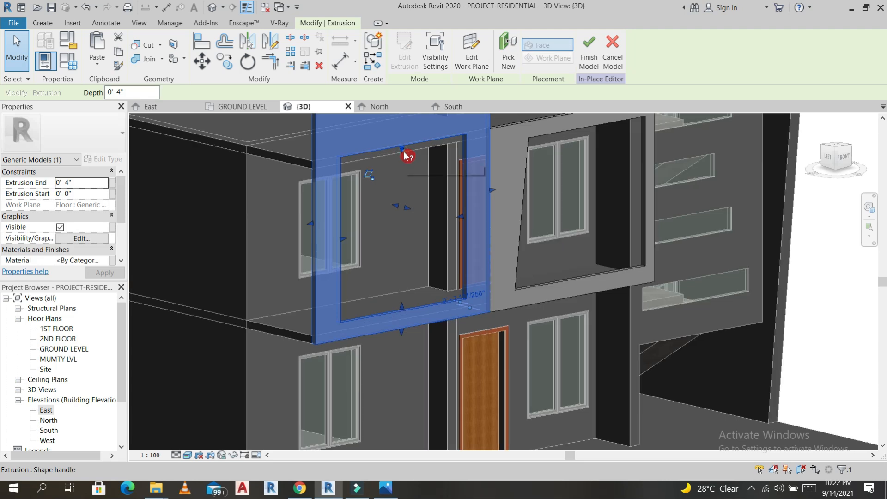
click(406, 168)
scroll(528, 248, down, 4)
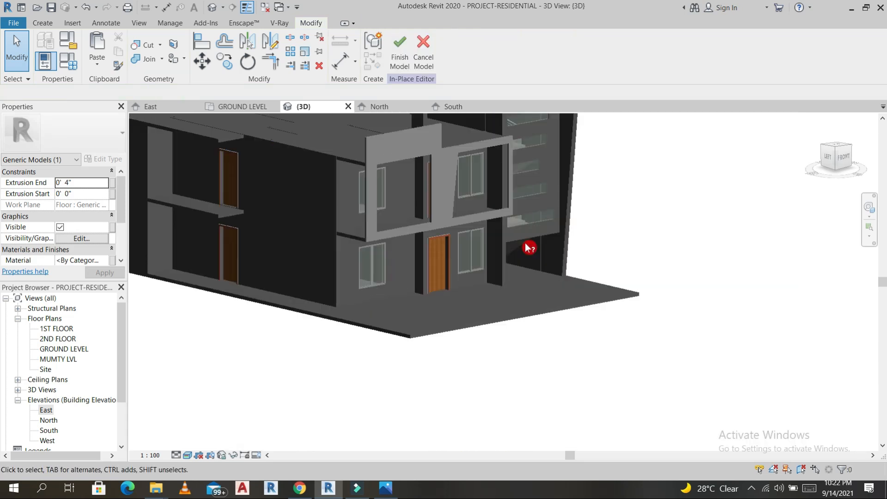
shift+middle_drag(475, 243, 402, 244)
scroll(416, 145, up, 4)
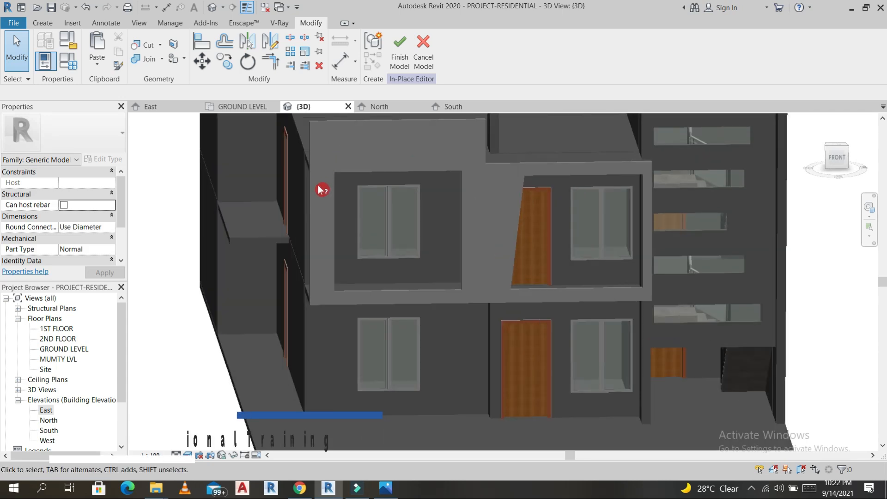
click(837, 159)
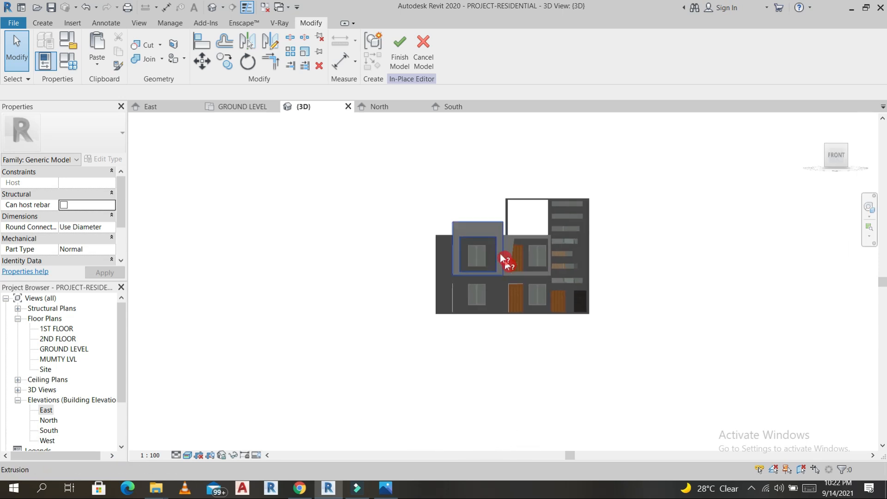
scroll(470, 308, up, 4)
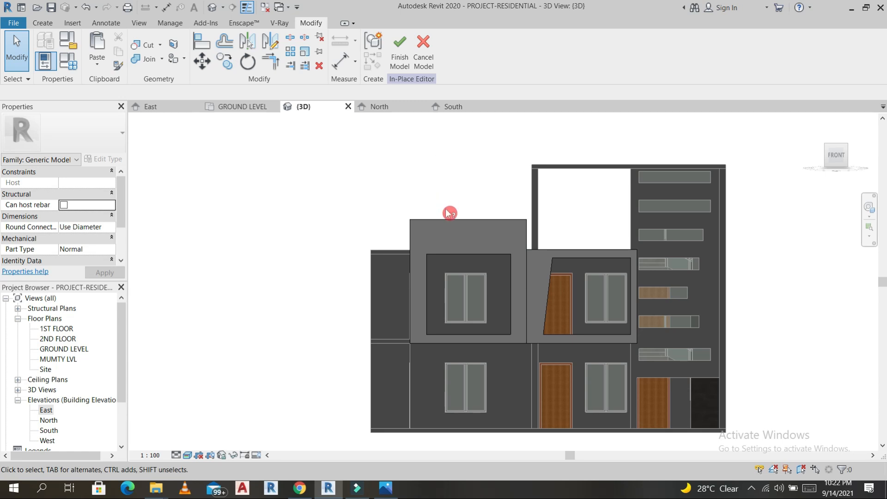
- Start a similar extrusion and sketch a rectangle about 11' 2" wide on the window frame, just outside its opening
click(455, 222)
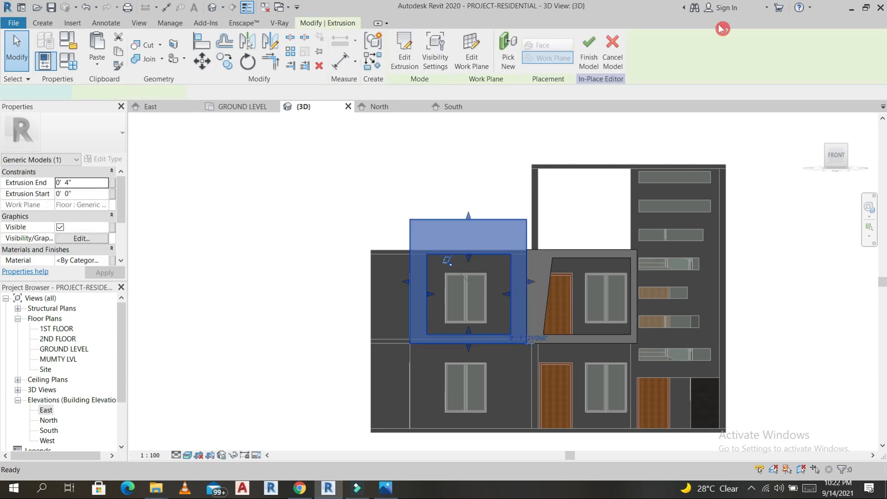
key(c)
key(s)
click(436, 40)
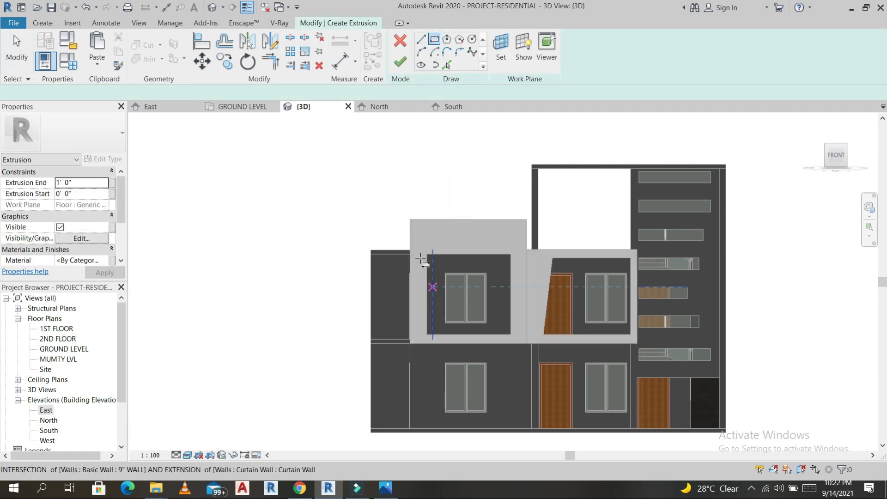
scroll(421, 260, up, 5)
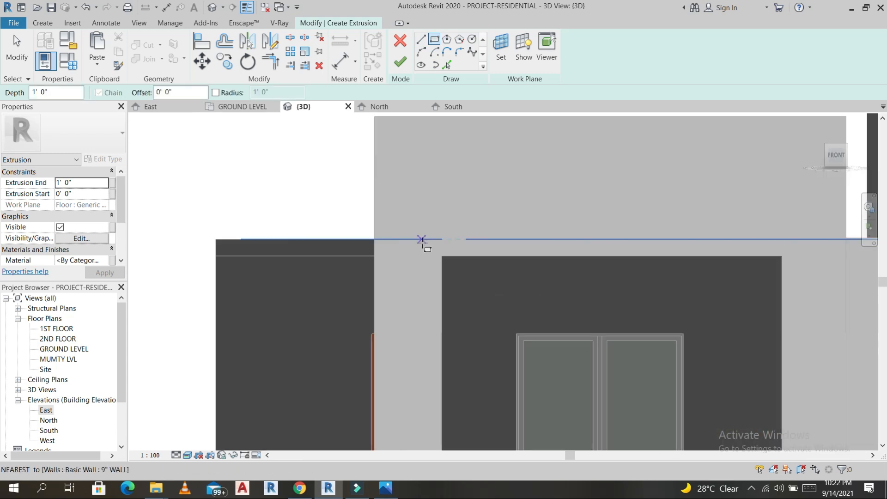
scroll(422, 249, up, 2)
click(424, 248)
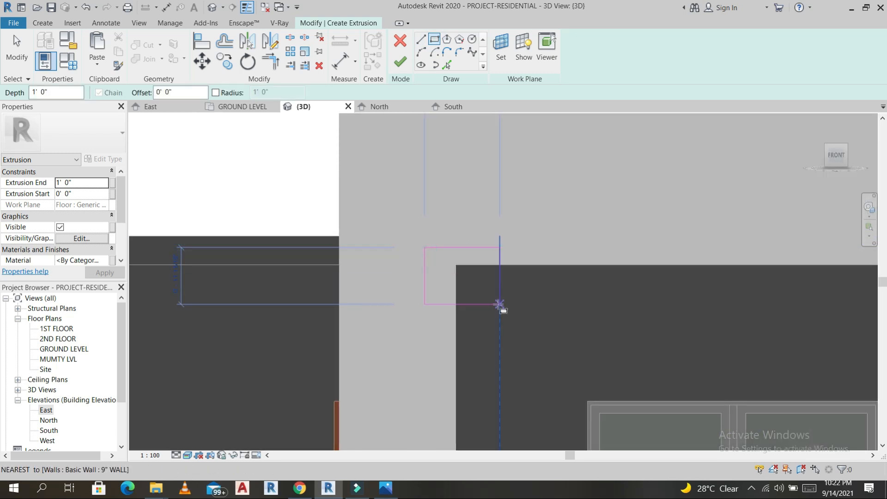
scroll(498, 304, down, 3)
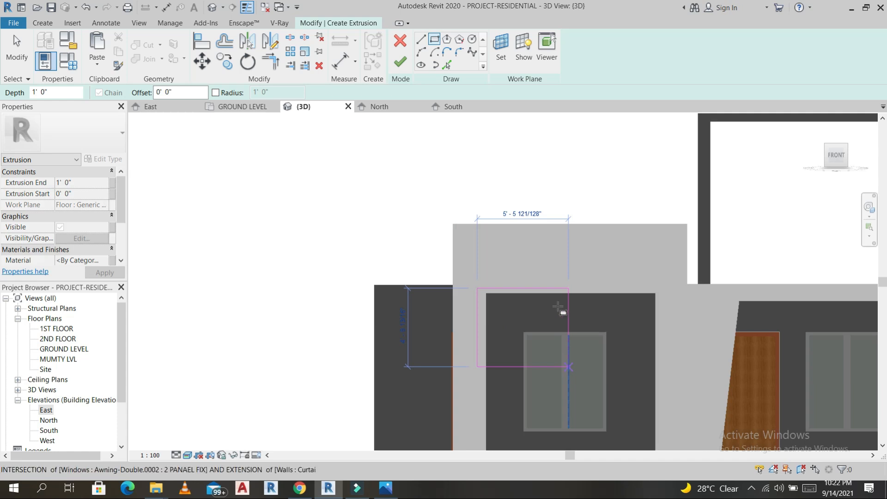
scroll(536, 289, down, 3)
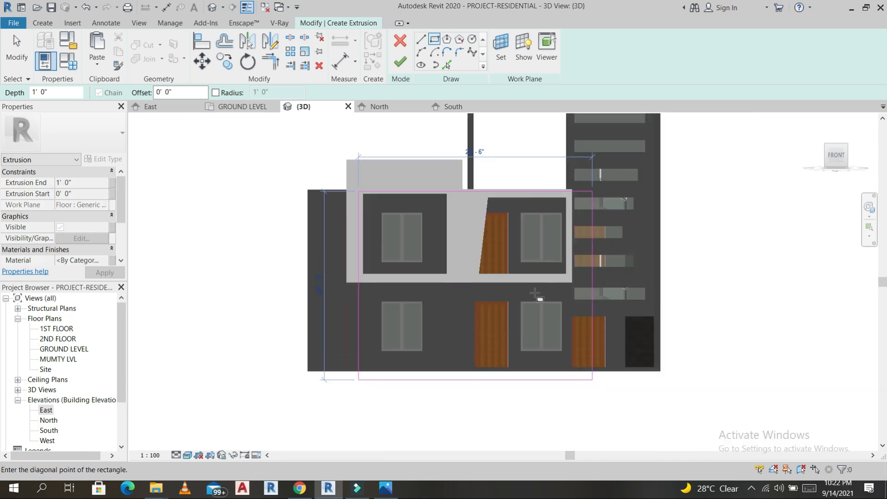
scroll(475, 270, up, 2)
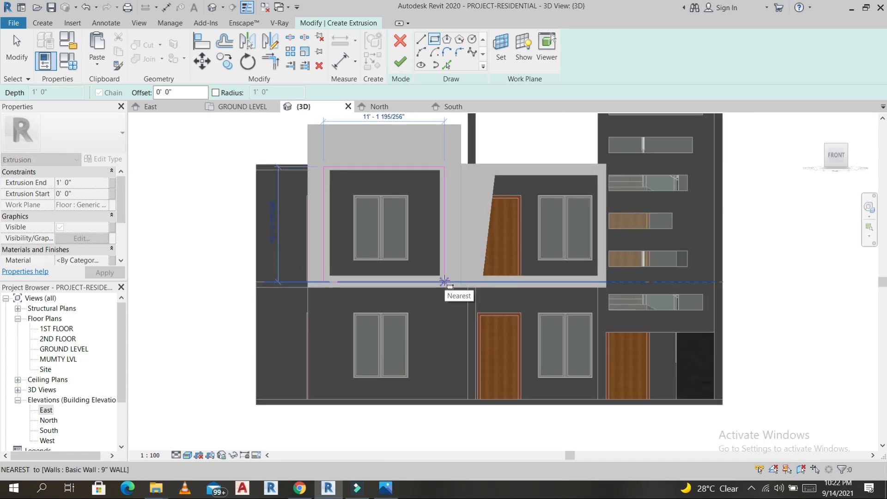
click(445, 281)
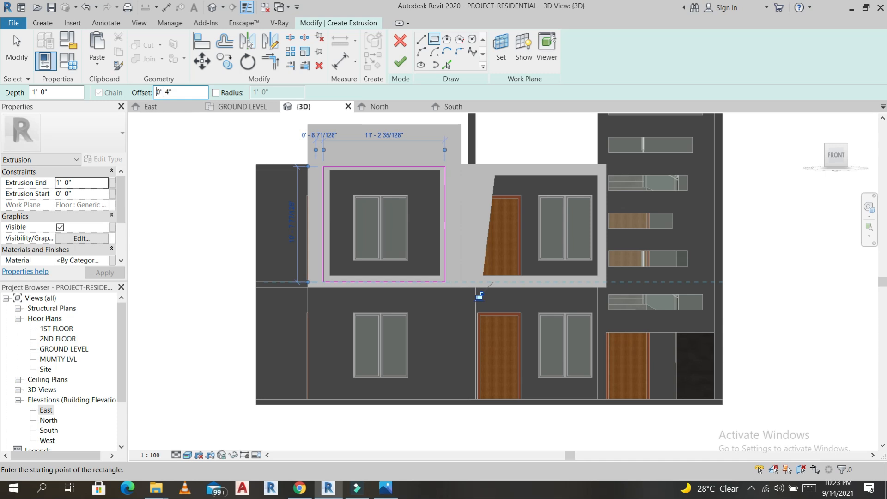
- Add a second rectangle around the first using a 4" offset and finish the trim extrusion
click(448, 163)
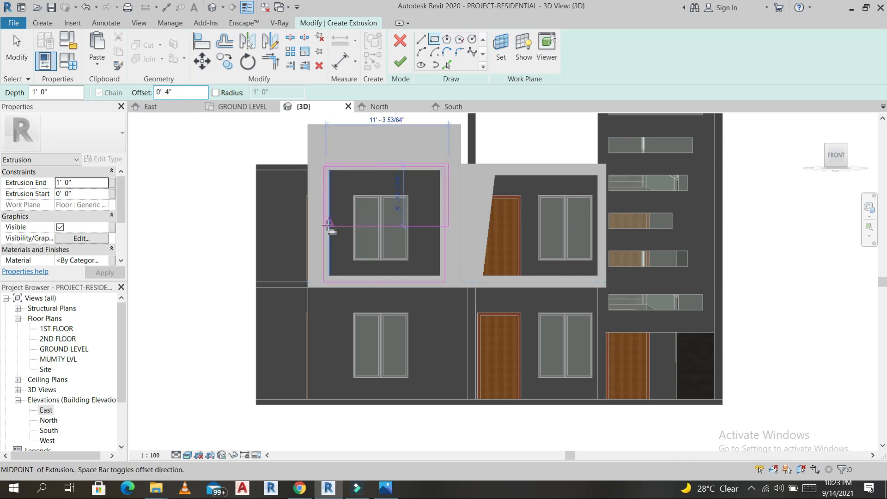
click(320, 280)
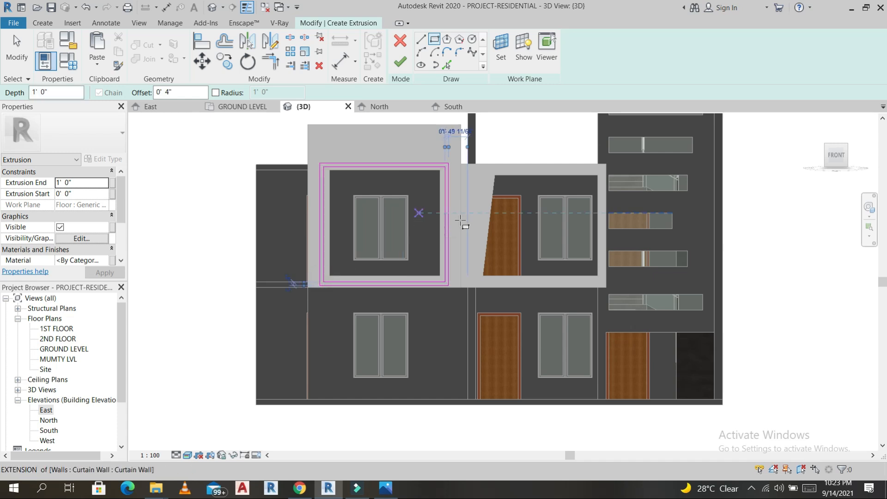
click(402, 61)
- Set the trim's extrusion end to 1/2"
shift+middle_drag(476, 247, 366, 188)
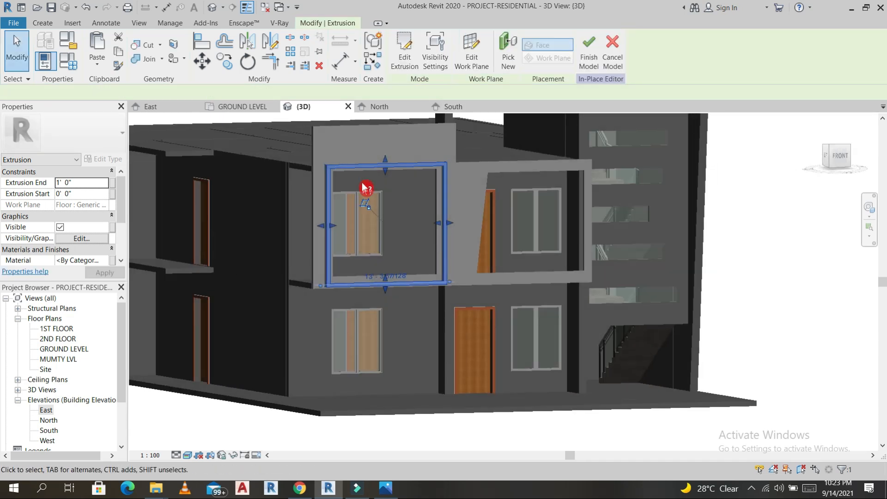
scroll(366, 185, up, 3)
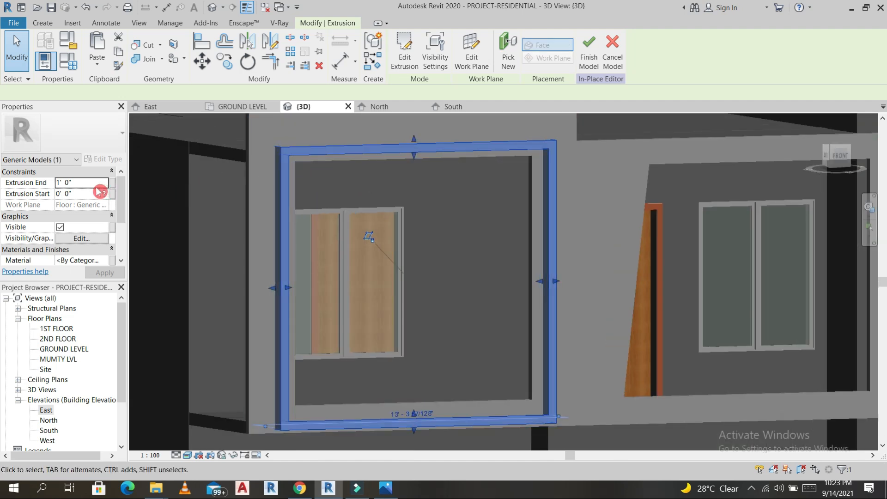
click(94, 183)
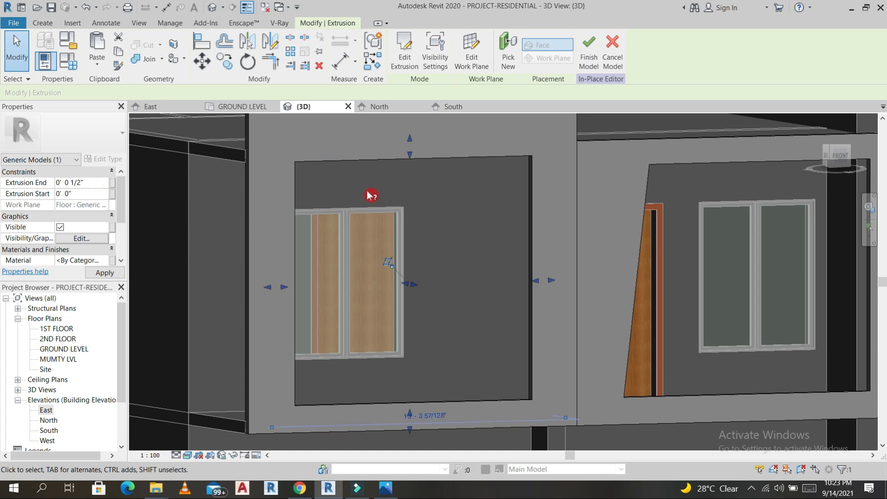
- Reselect the trim around the window opening and set its extrusion end to 6"
click(420, 300)
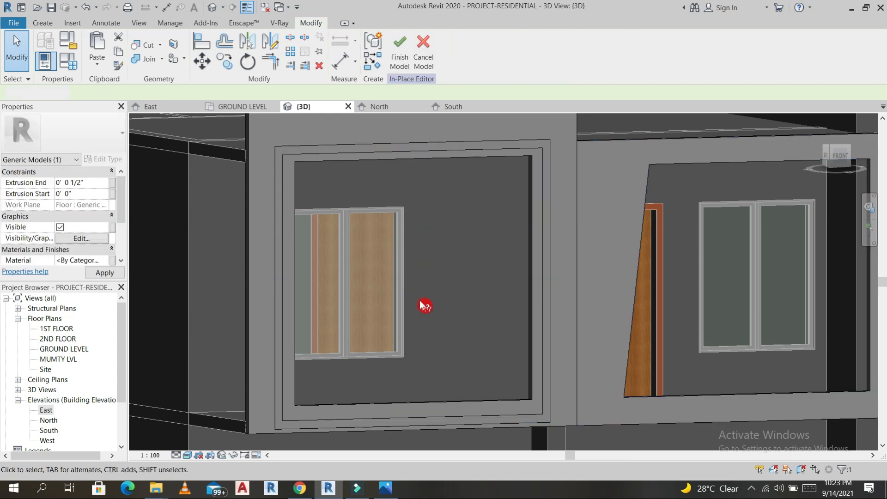
click(382, 143)
click(419, 296)
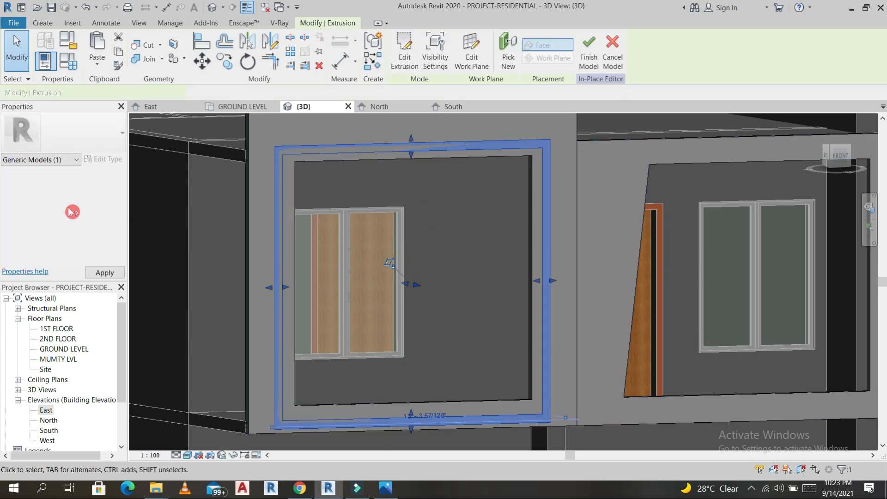
click(83, 181)
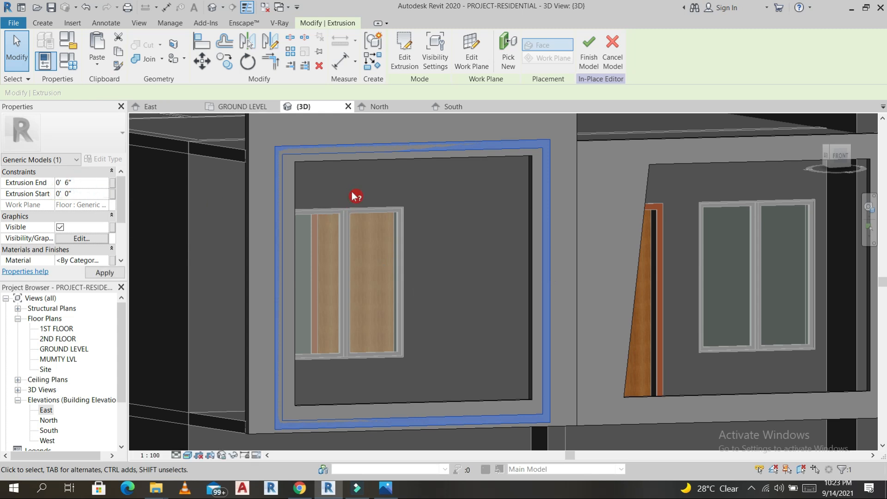
scroll(387, 185, down, 1)
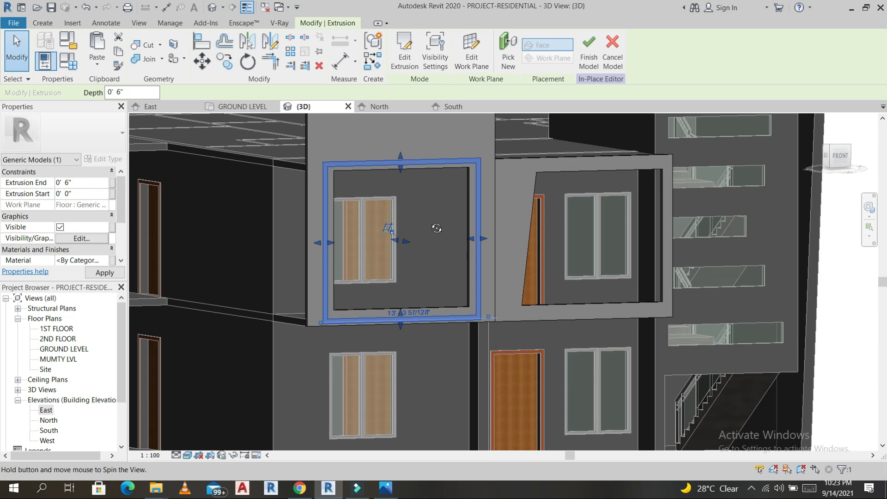
shift+middle_drag(437, 228, 423, 227)
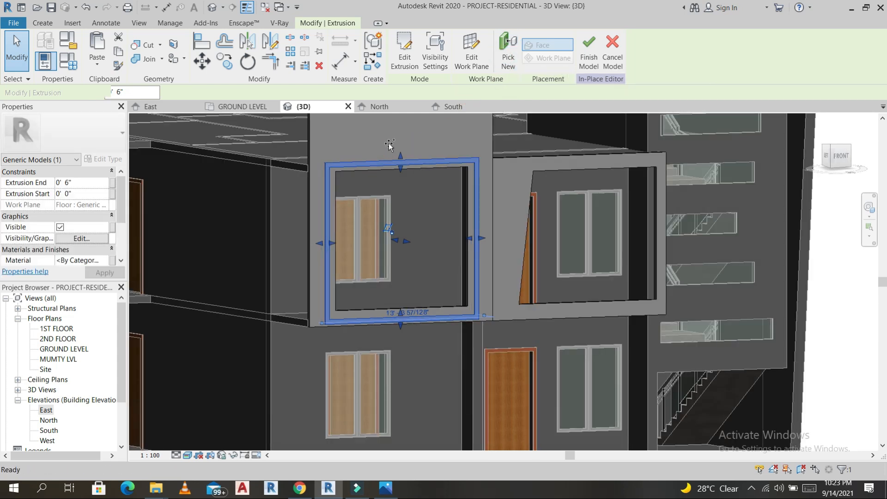
click(398, 189)
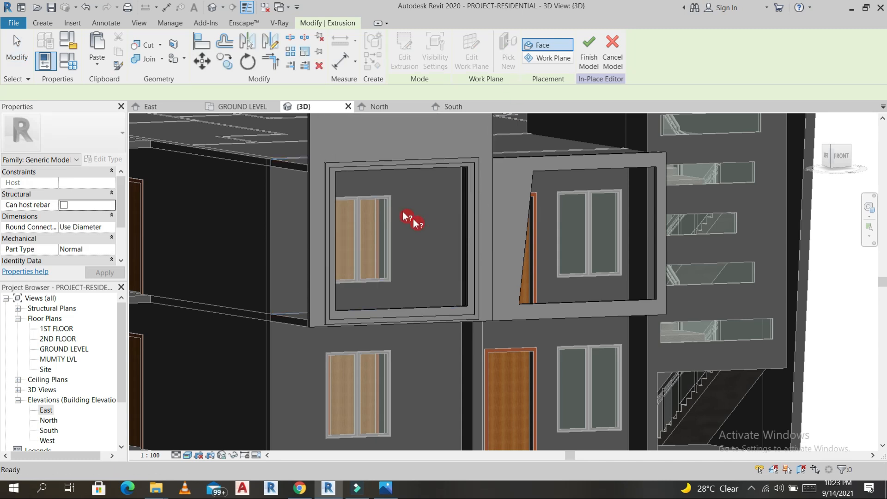
- Associate the material of the raised trim around the window opening with a new type-based family parameter named MAT
scroll(341, 172, up, 5)
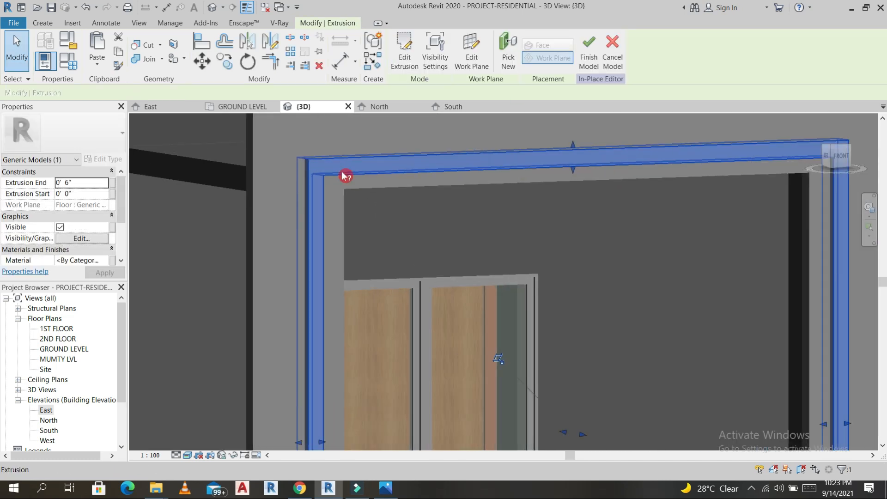
key(Escape)
click(368, 160)
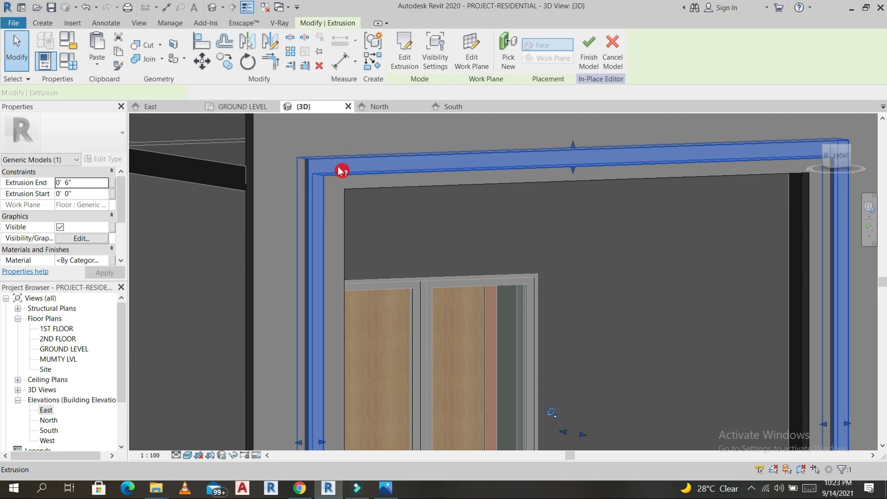
click(114, 260)
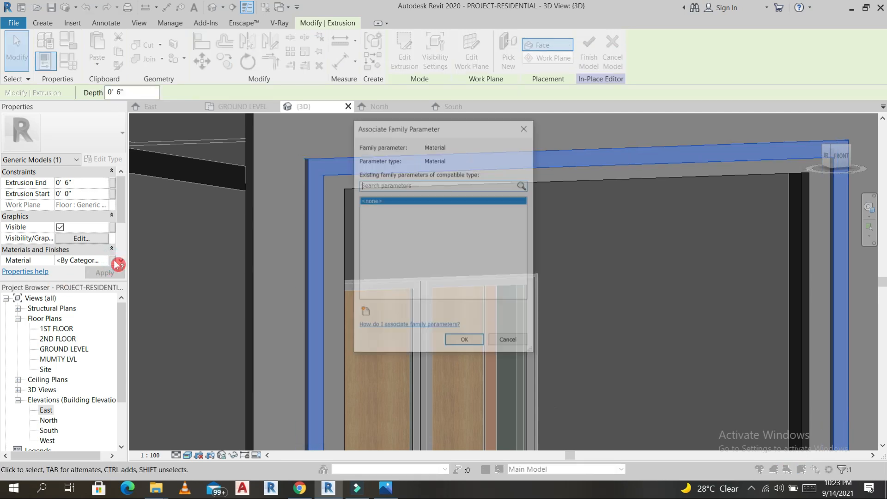
click(365, 313)
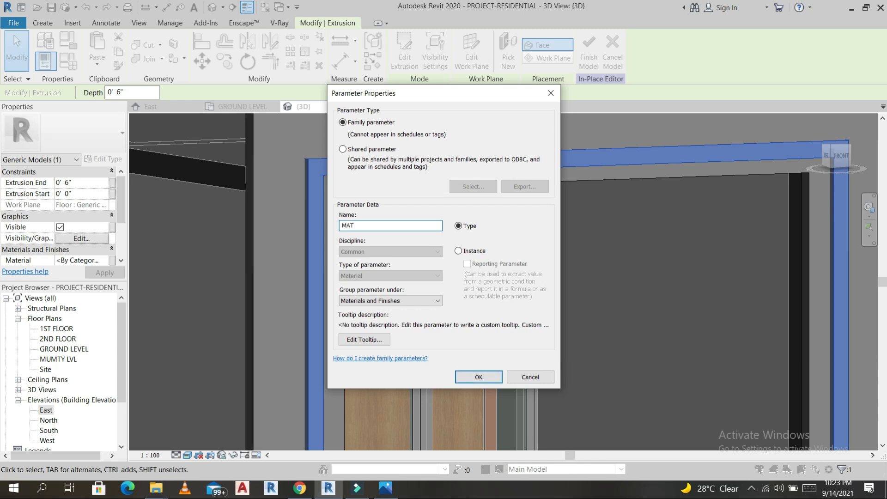
click(479, 377)
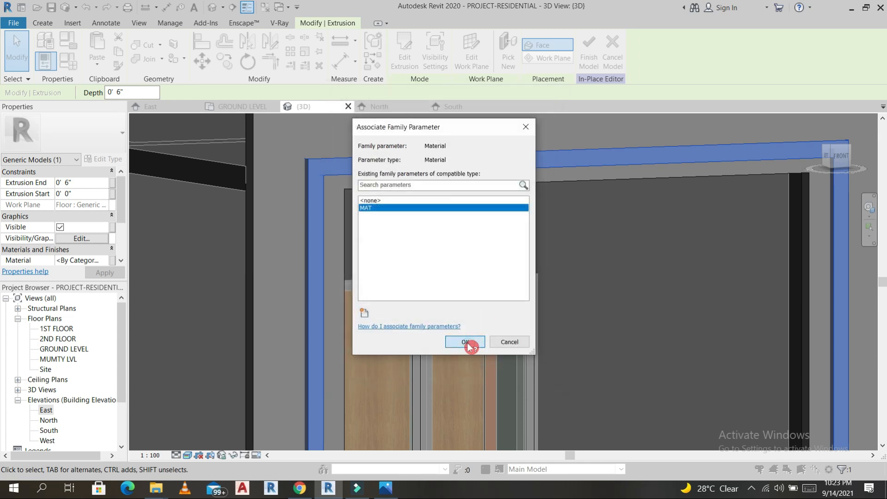
click(466, 343)
- Associate the large window frame's material with a new family type parameter named MAT-1
click(254, 248)
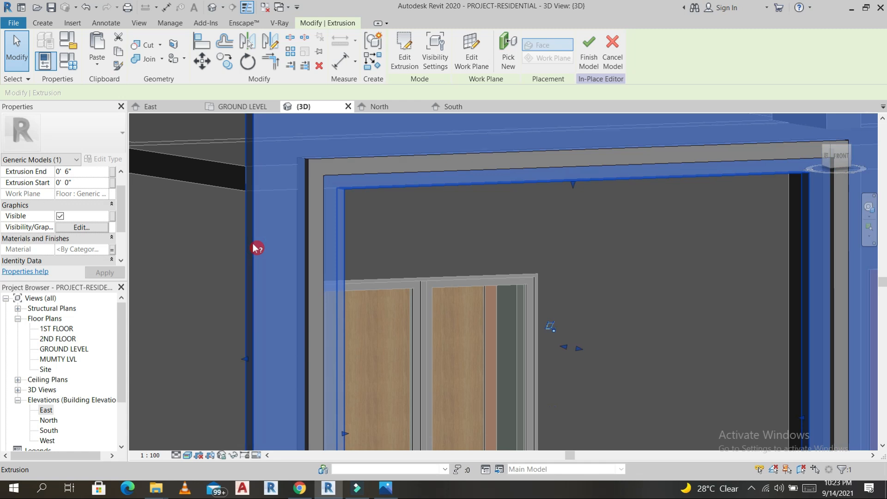
click(114, 250)
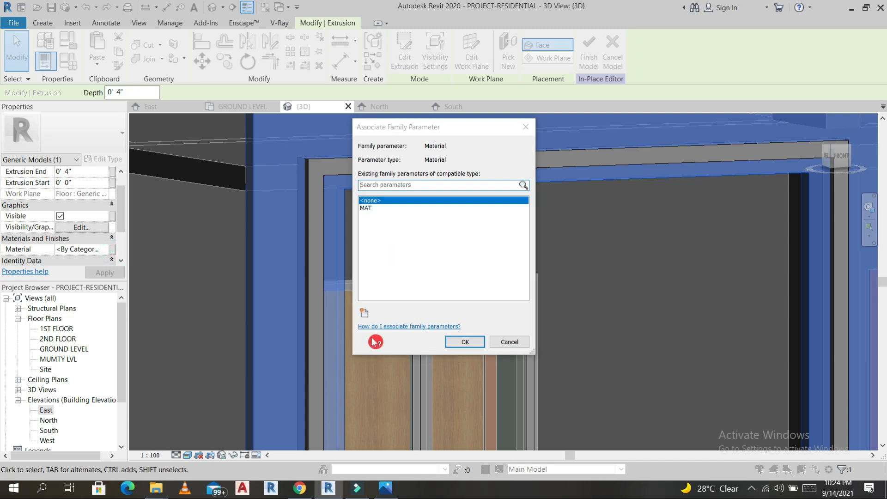
click(363, 313)
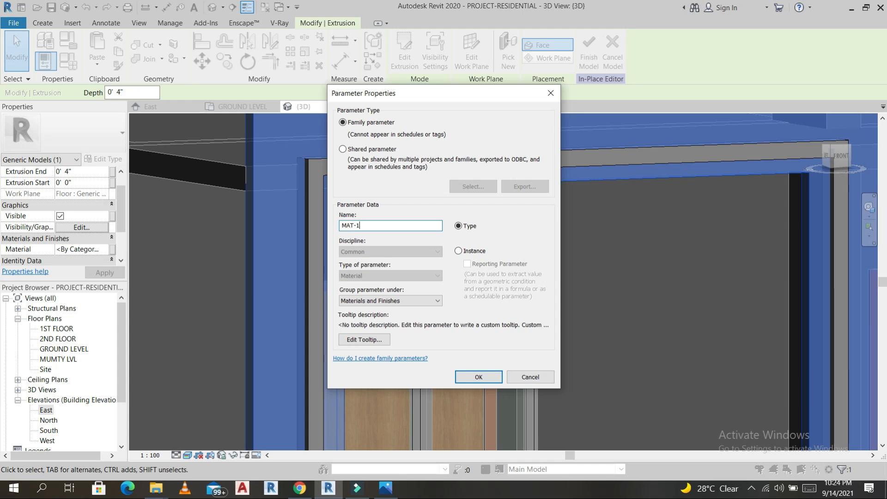
click(478, 378)
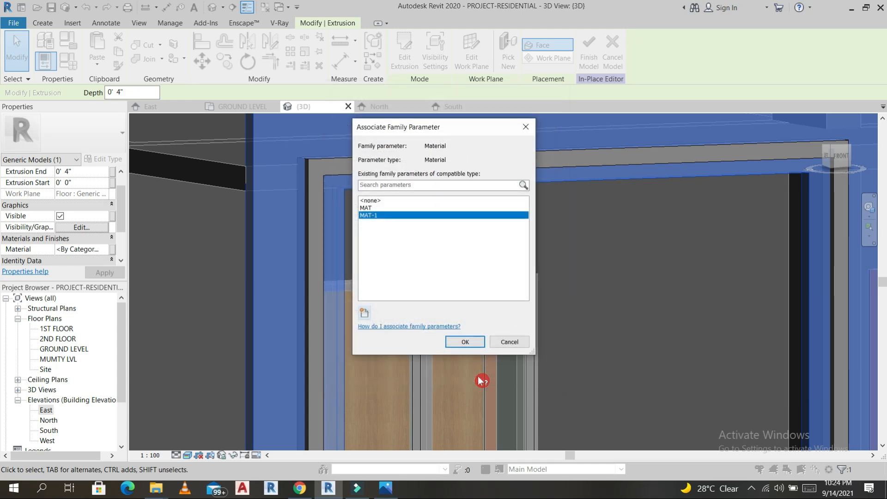
click(466, 342)
click(448, 232)
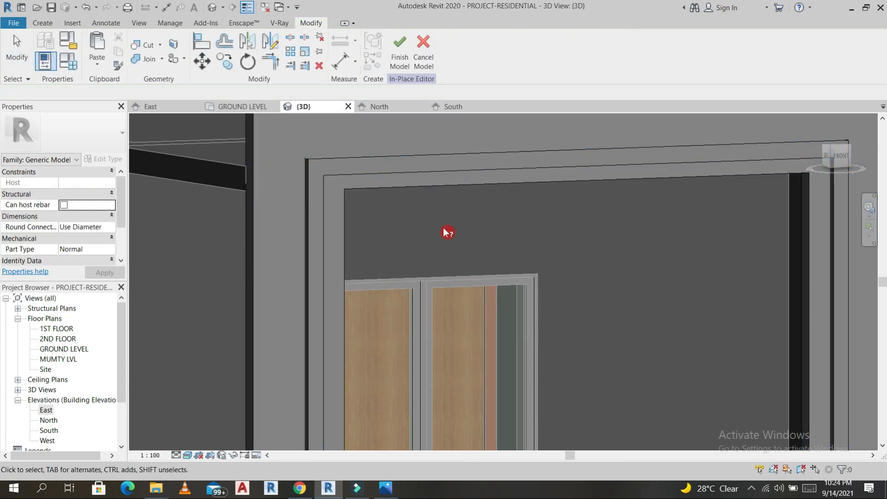
- Associate the material of the frame around the slanted door opening with another new family type parameter
scroll(448, 232, down, 4)
click(651, 202)
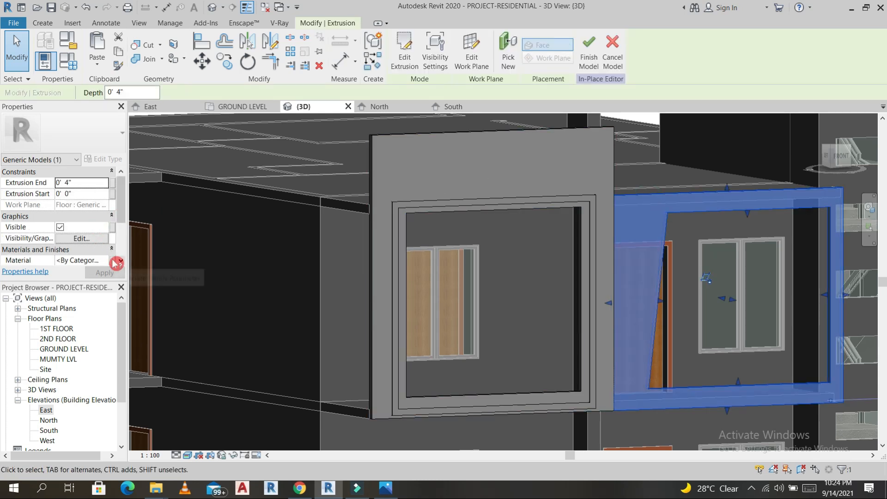
click(115, 263)
click(365, 315)
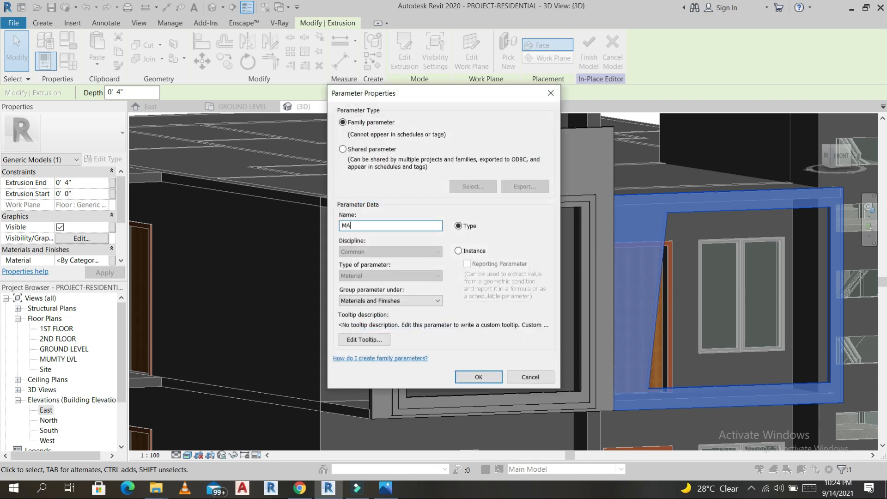
click(483, 380)
click(475, 342)
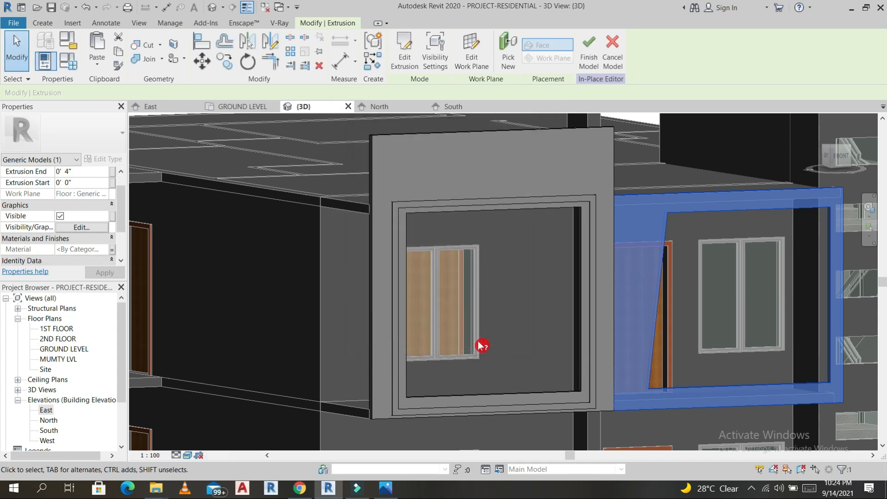
scroll(523, 360, down, 3)
scroll(511, 326, up, 3)
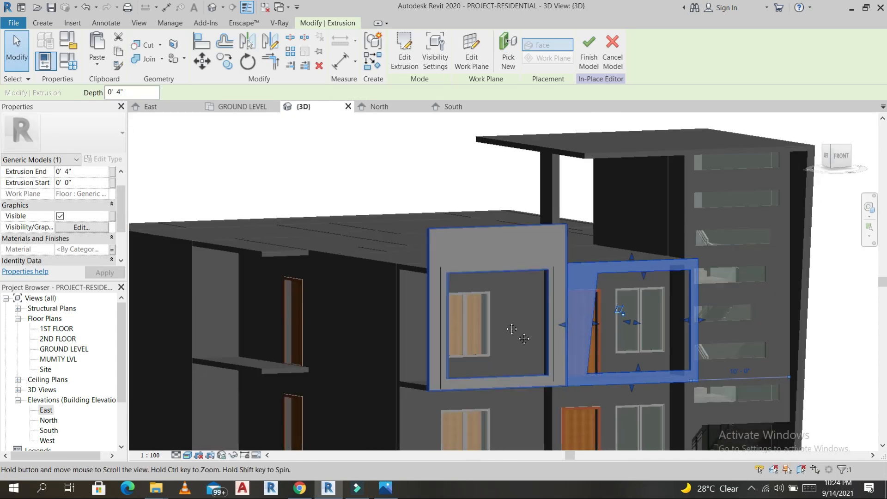
- Clear the selection, check the facade trim from the front, and finish the in-place model
key(Escape)
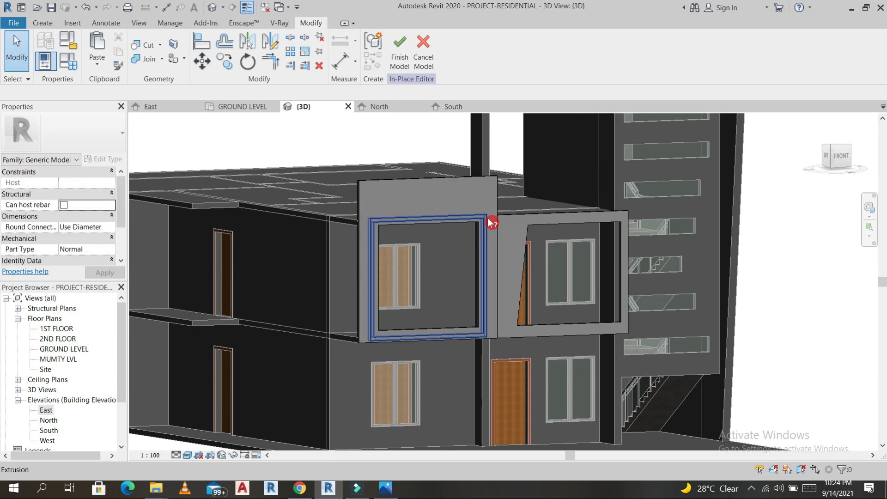
shift+middle_drag(503, 245, 458, 217)
click(459, 217)
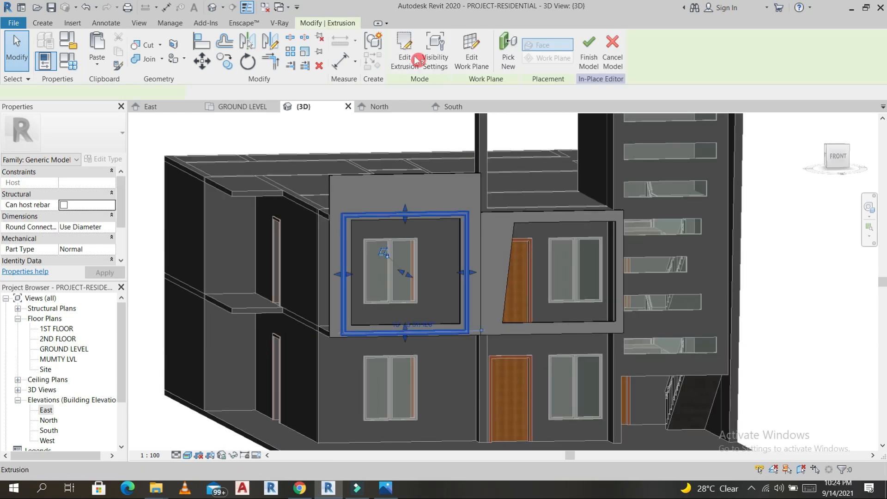
click(584, 48)
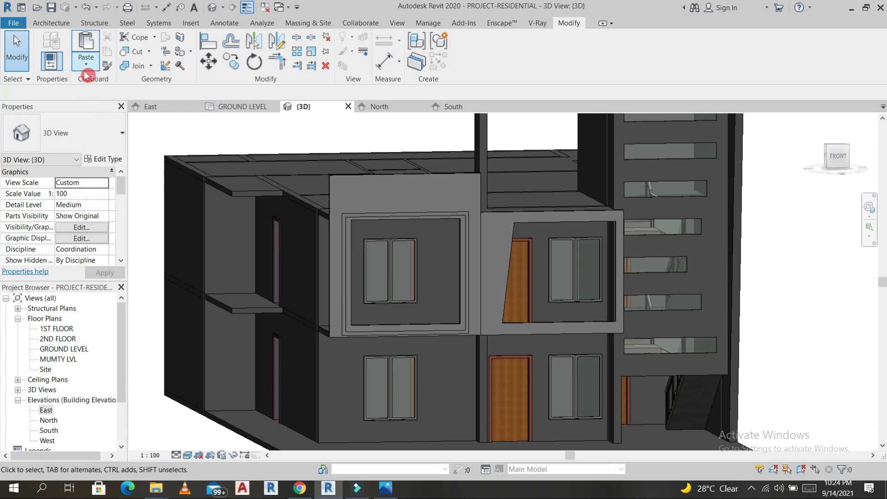
- Start a new in-place component in the Generic Models category, keeping the suggested name
click(64, 25)
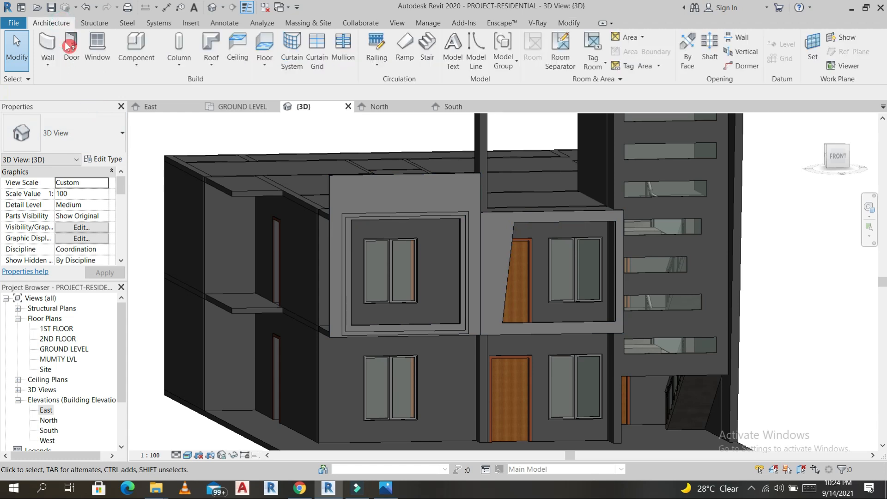
click(136, 62)
click(175, 112)
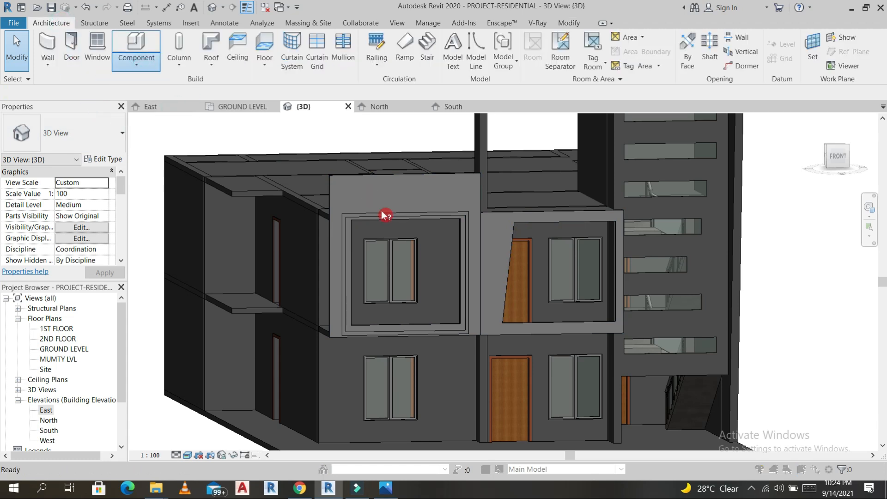
scroll(406, 208, down, 3)
click(405, 241)
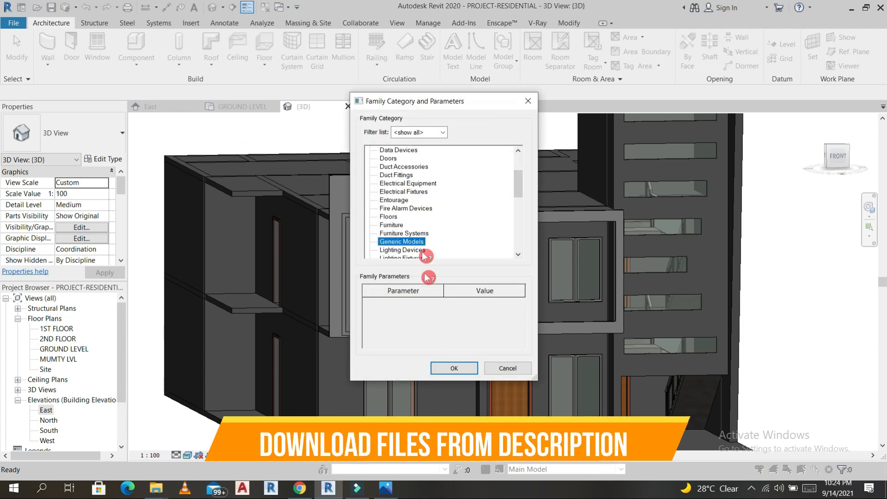
click(454, 370)
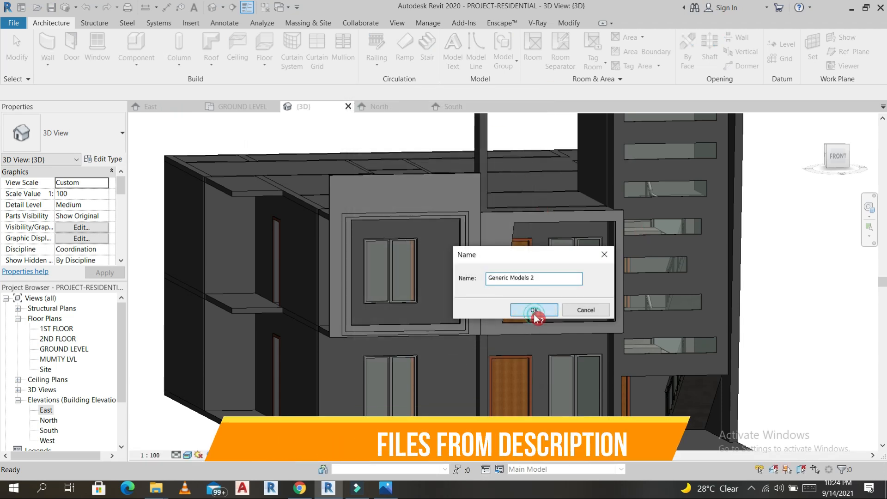
click(535, 310)
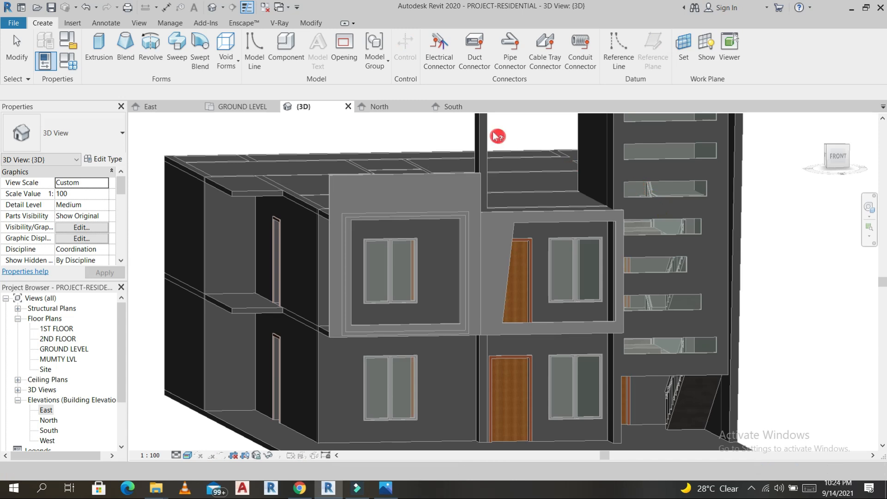
- Start an extrusion with its work plane picked on the front face of the slanted-opening frame, and view it from the front
click(102, 54)
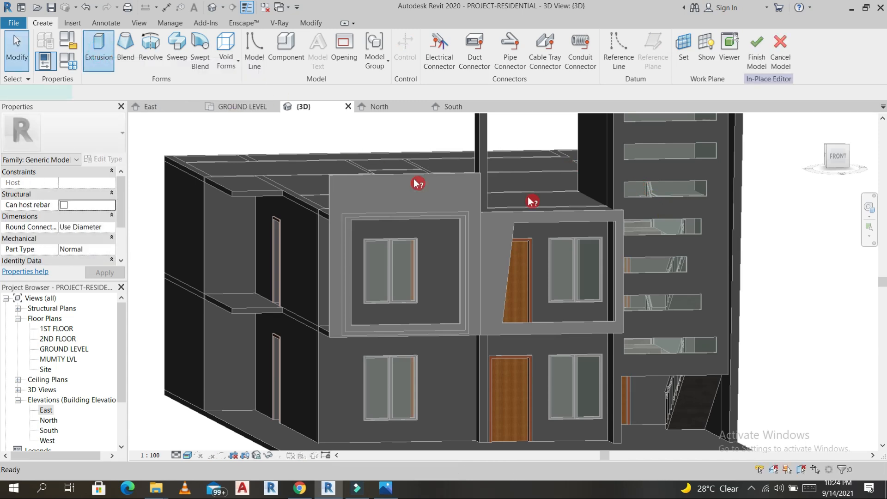
click(501, 51)
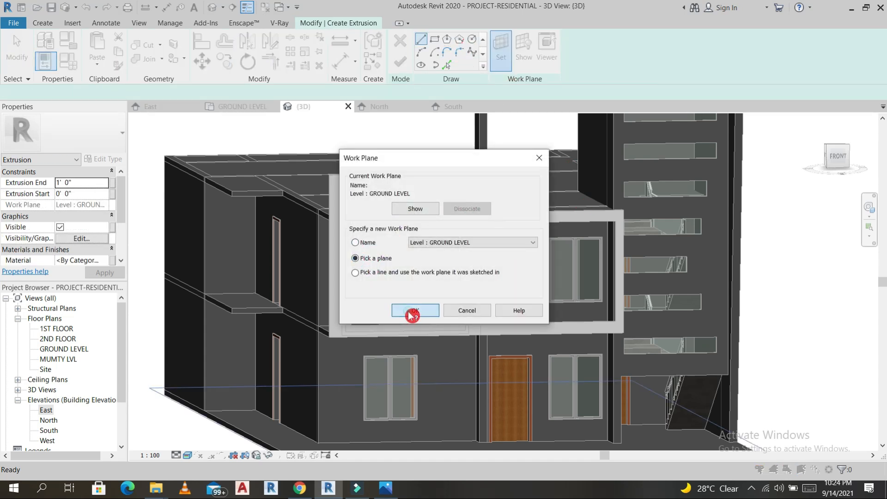
click(412, 312)
click(527, 233)
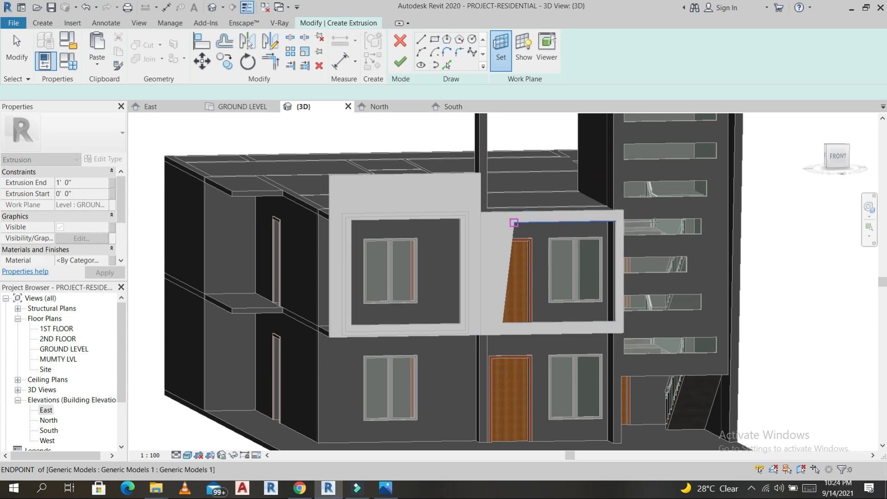
click(838, 156)
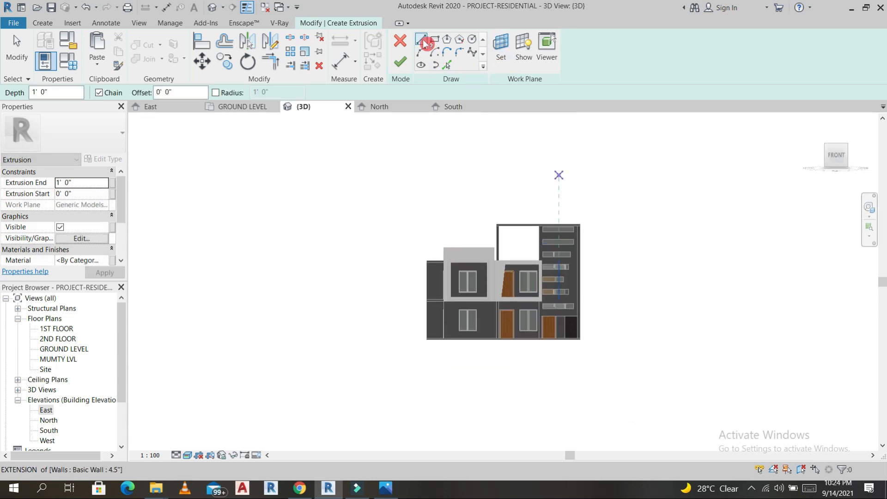
- Sketch an L-shaped line profile over the slanted-opening frame, following its slanted inner edge, bottom band, outer corners and part of the top edge
scroll(511, 277, up, 5)
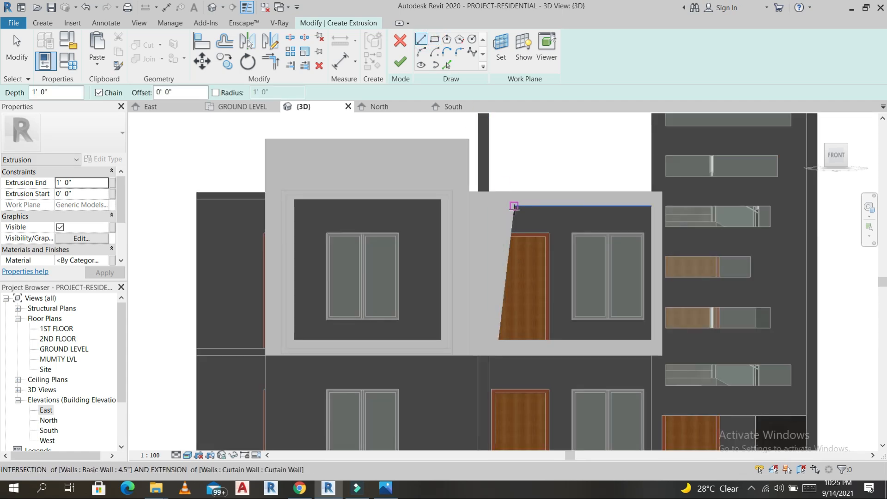
click(514, 207)
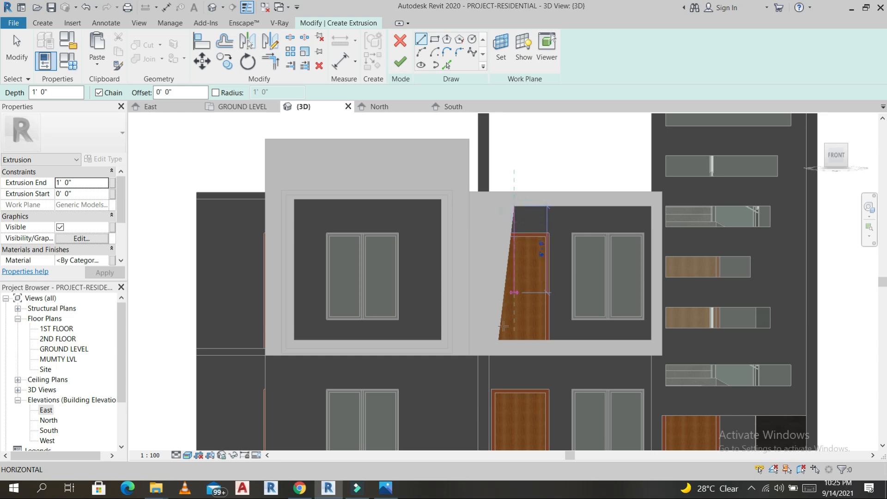
click(498, 340)
scroll(498, 340, up, 2)
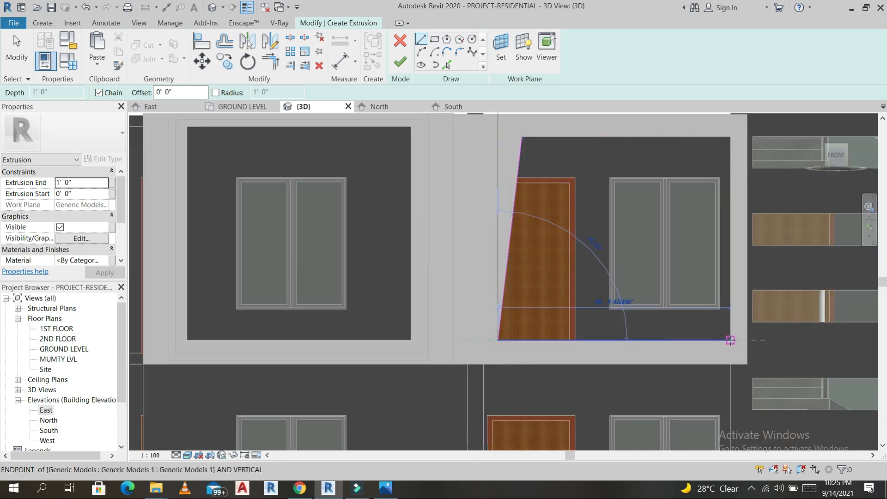
click(734, 340)
scroll(740, 341, up, 1)
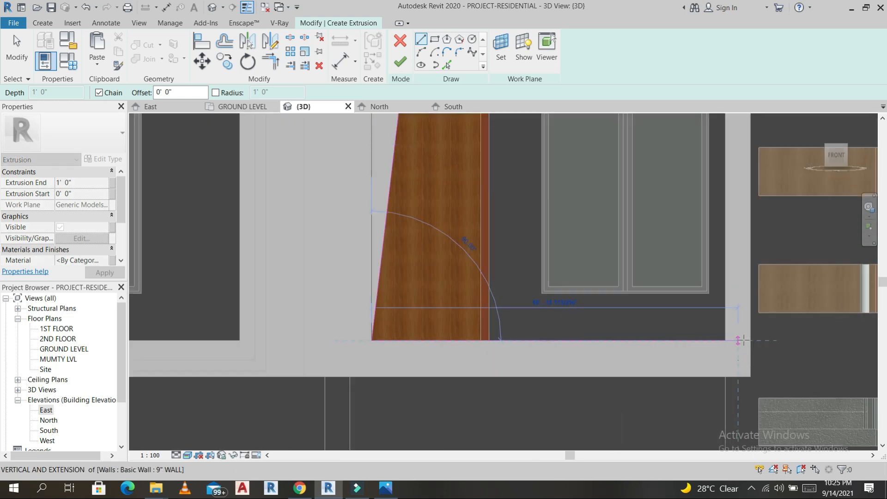
click(750, 376)
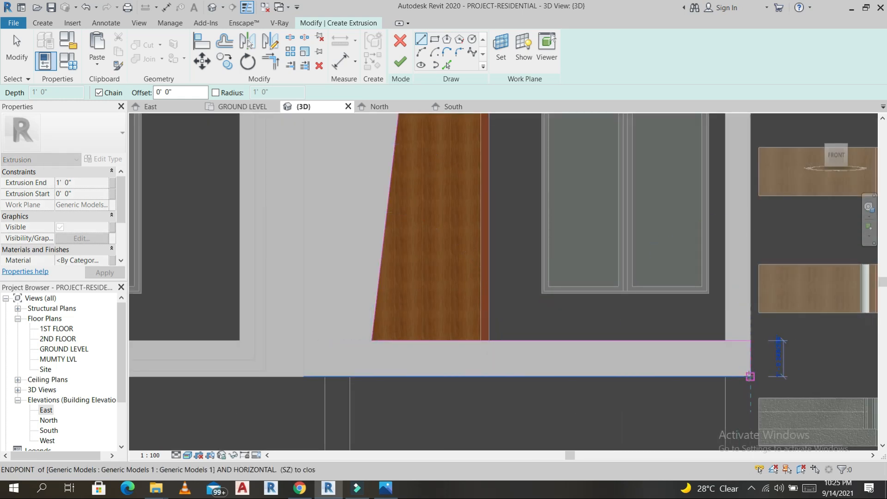
click(298, 376)
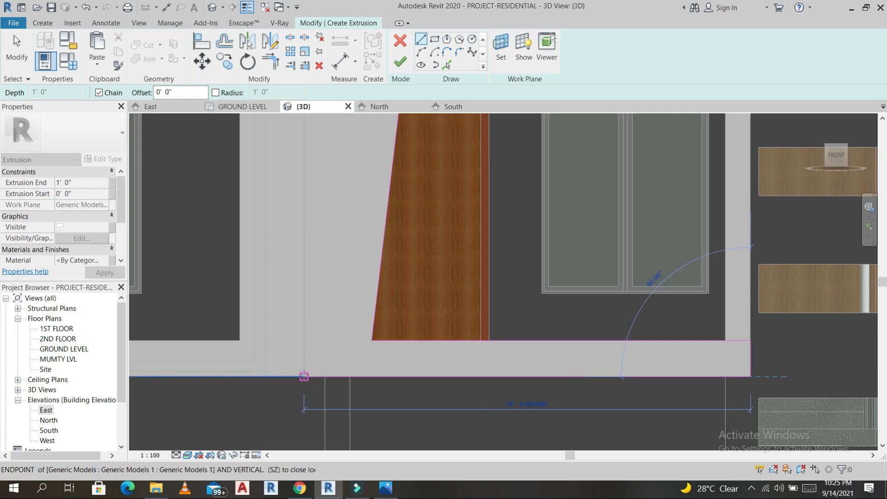
scroll(298, 373, down, 2)
click(375, 218)
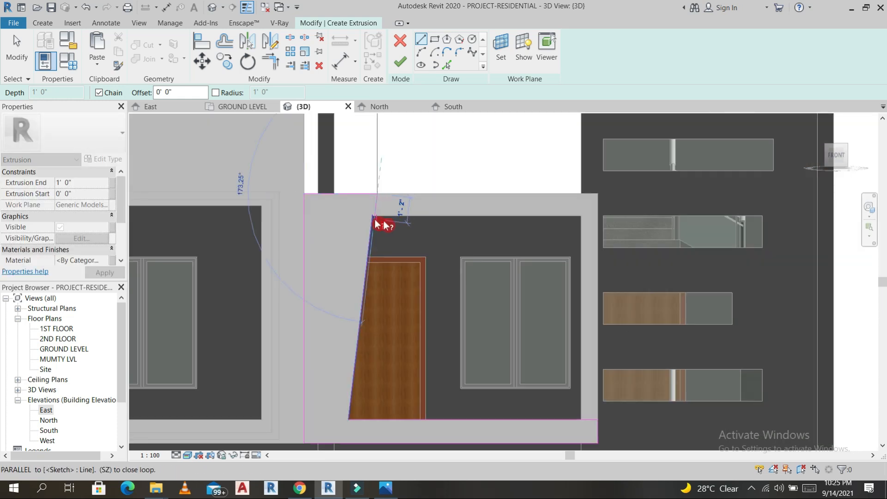
- Stop the line chain and trim the slanted sketch line to the frame's top edge line to close the profile
key(Escape)
key(Escape)
key(t)
key(r)
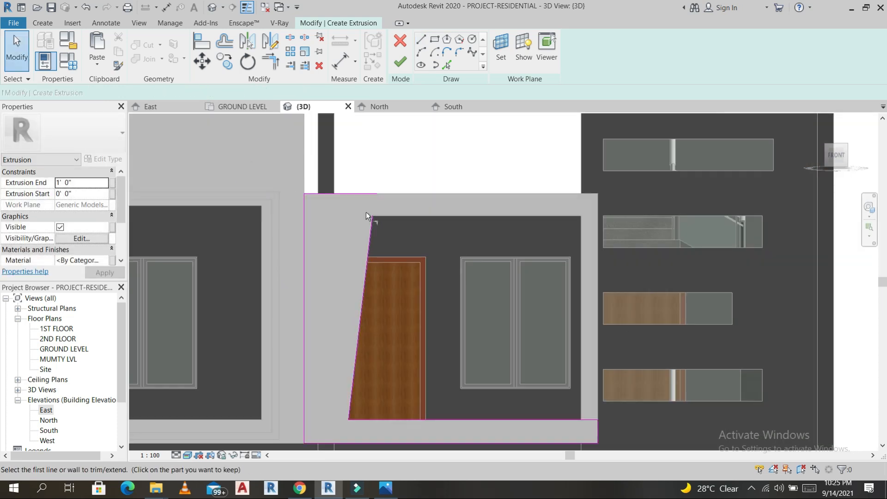
click(373, 223)
scroll(374, 223, down, 2)
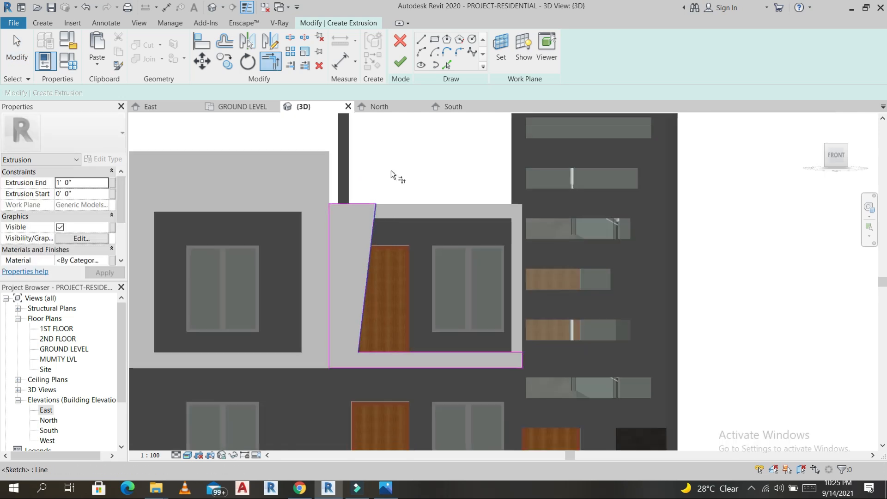
- Copy the profile's long vertical sketch line 2" inward, away from the neighbouring frame
click(425, 49)
scroll(330, 247, up, 2)
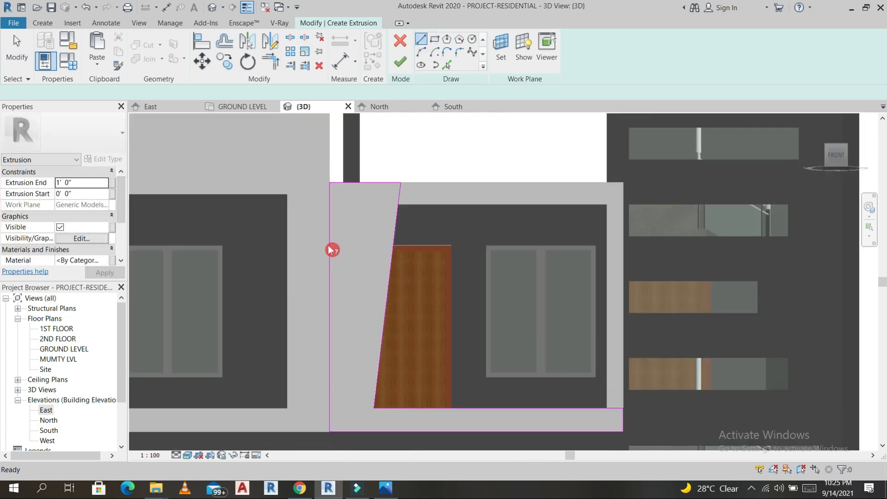
click(330, 249)
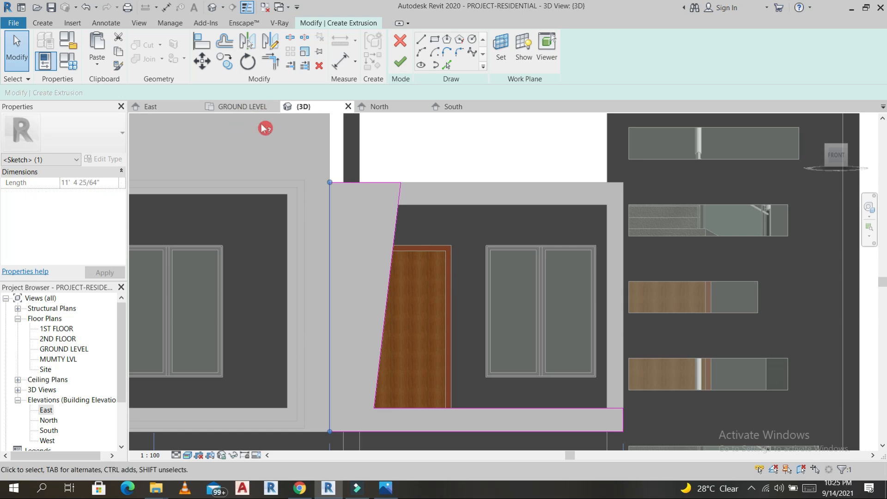
key(o)
click(339, 203)
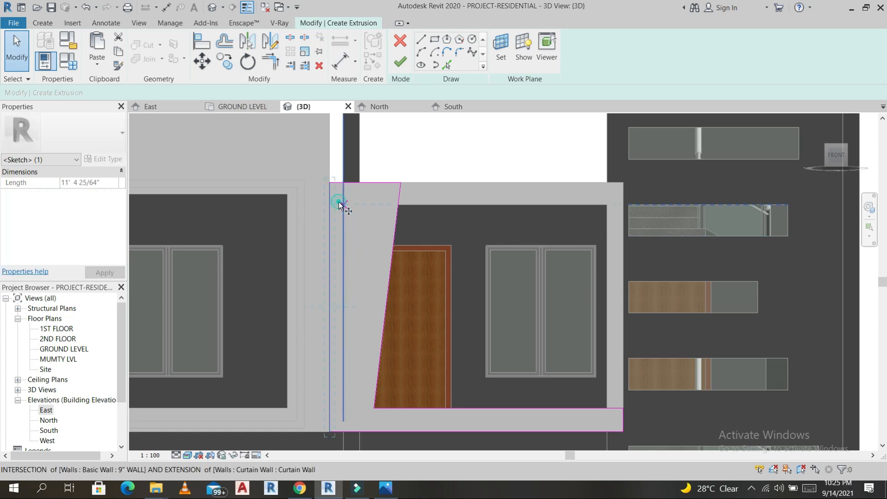
text(2)
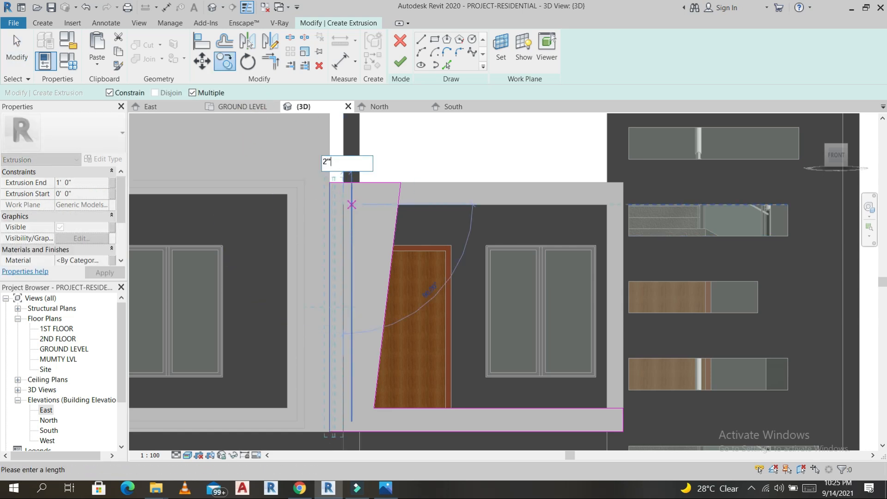
key(Return)
key(Escape)
scroll(348, 194, up, 2)
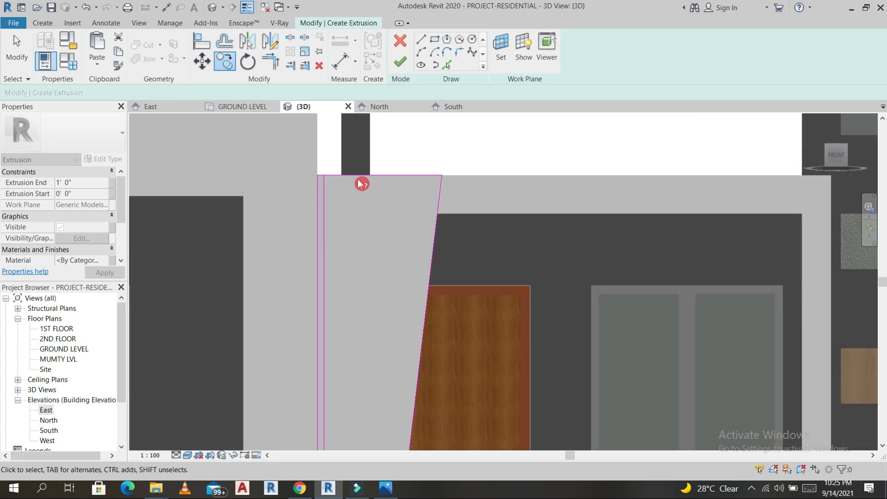
click(386, 189)
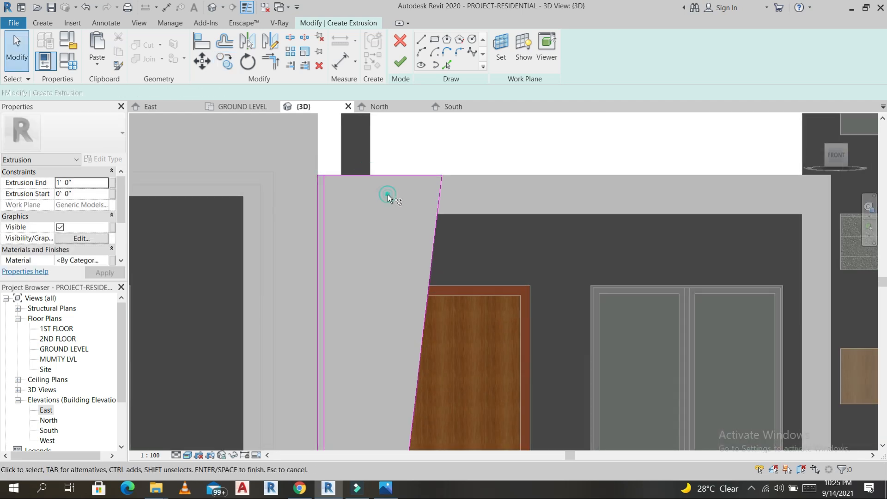
key(c)
key(o)
click(400, 178)
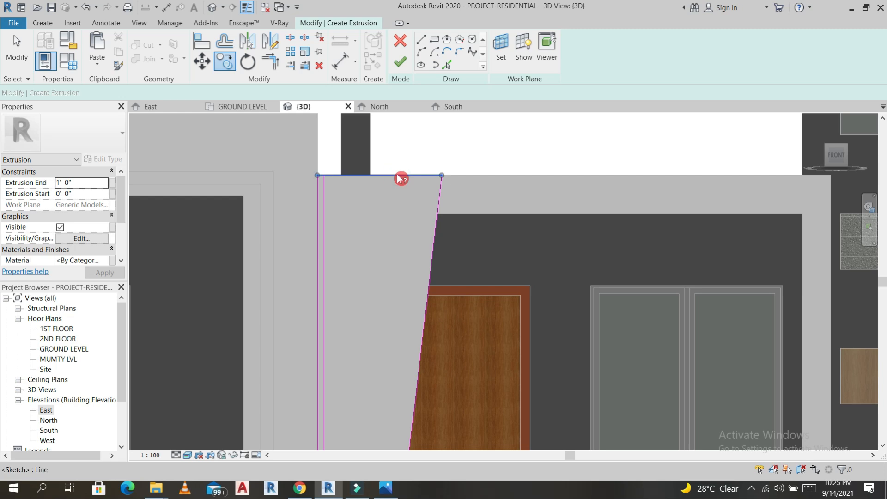
key(Escape)
key(c)
key(o)
key(Escape)
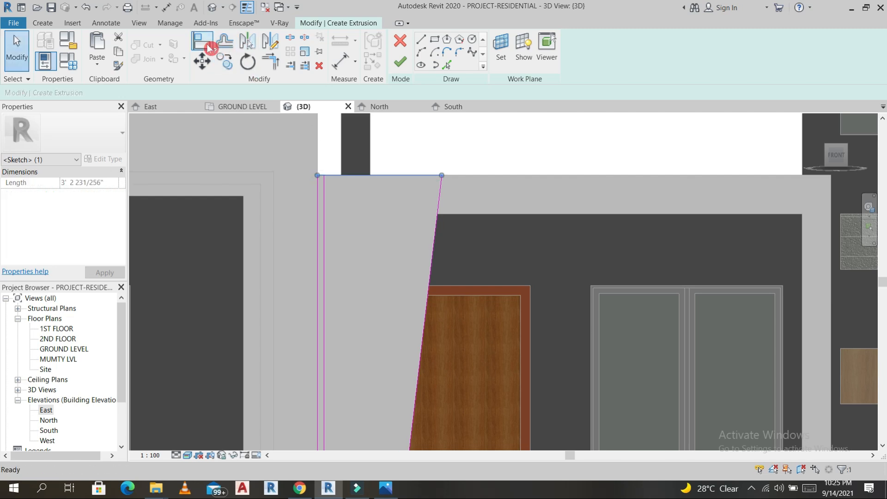
- Offset copies of the profile's top line, slanted line and both bottom-band lines inward by a numerical 0' 2"
click(225, 42)
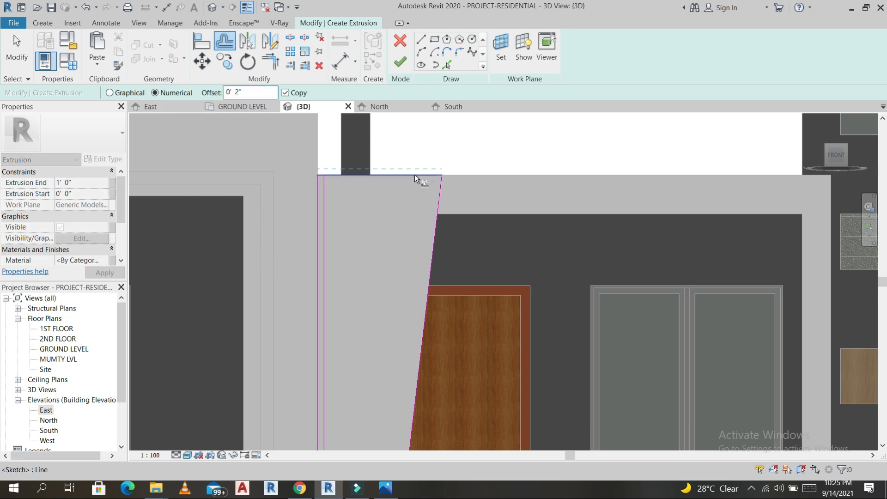
click(422, 186)
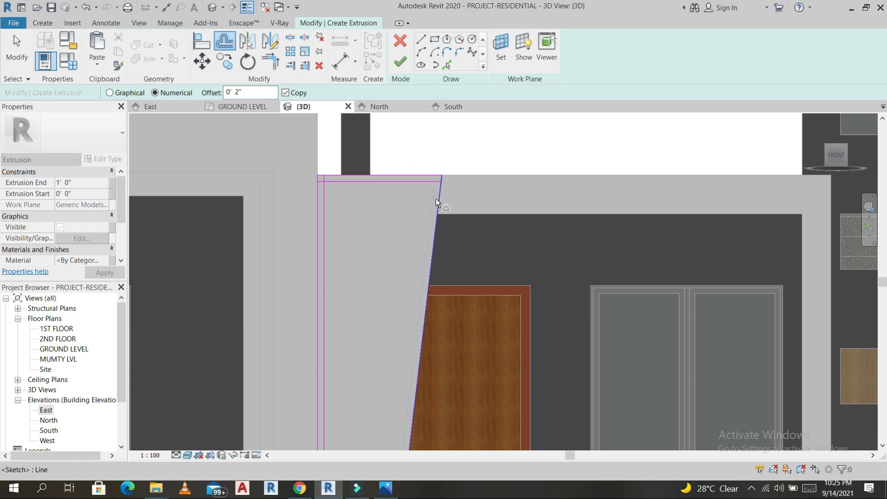
scroll(441, 204, down, 3)
click(442, 204)
scroll(442, 205, down, 2)
scroll(456, 303, up, 3)
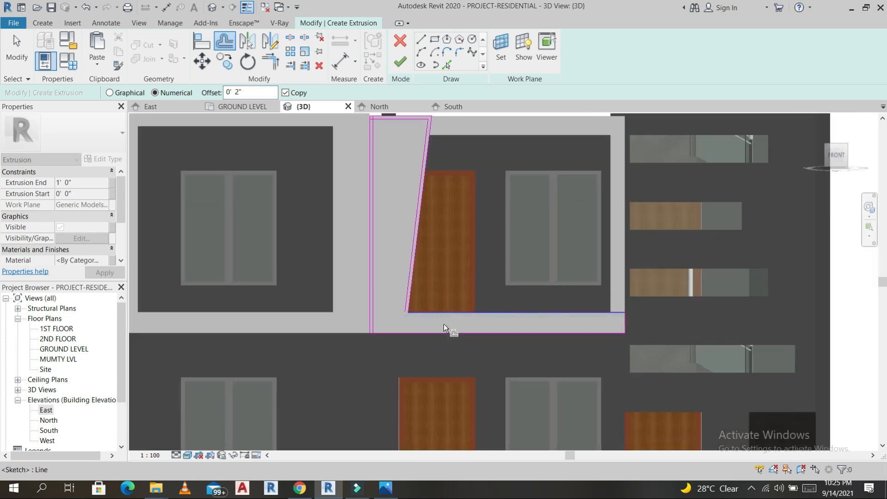
click(467, 313)
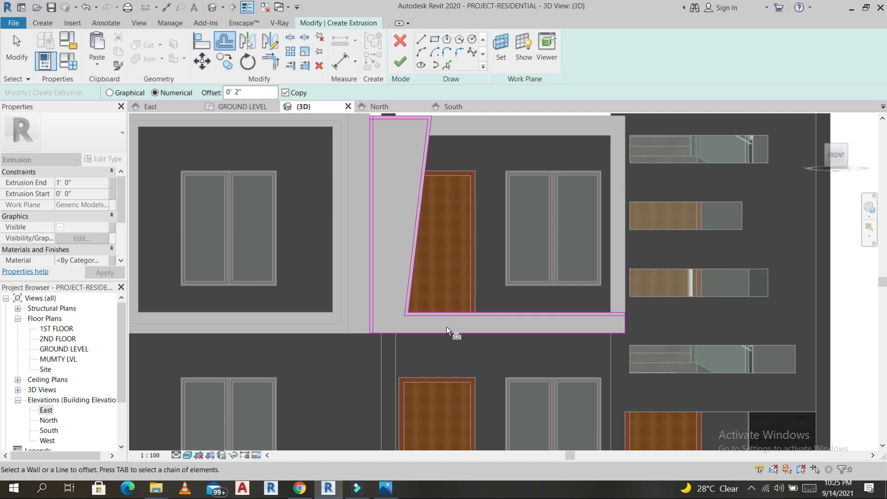
click(443, 328)
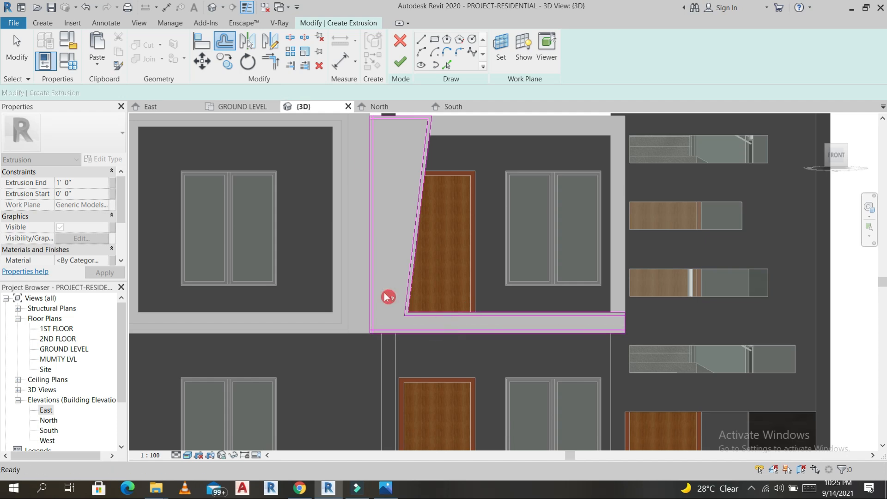
- Trim the inner sketch lines into clean corners at the vertical leg's lower outer corner and along its top edge
key(Escape)
click(270, 61)
scroll(370, 326, up, 3)
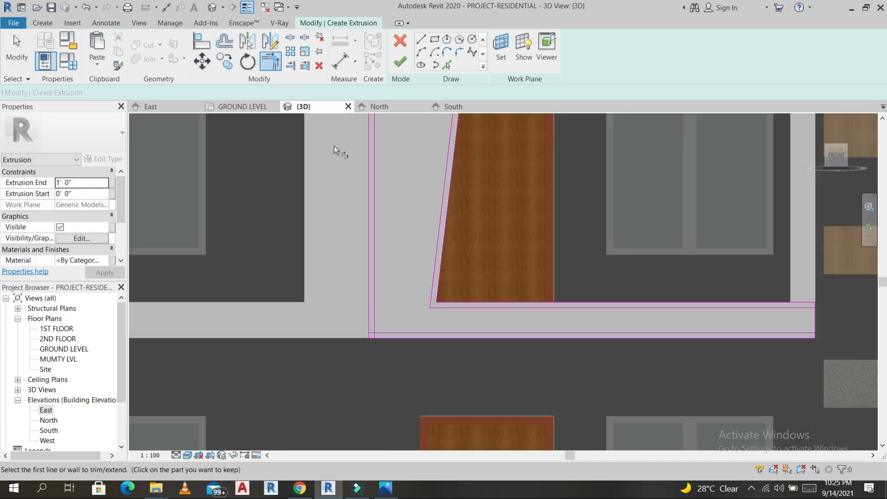
click(376, 319)
click(388, 332)
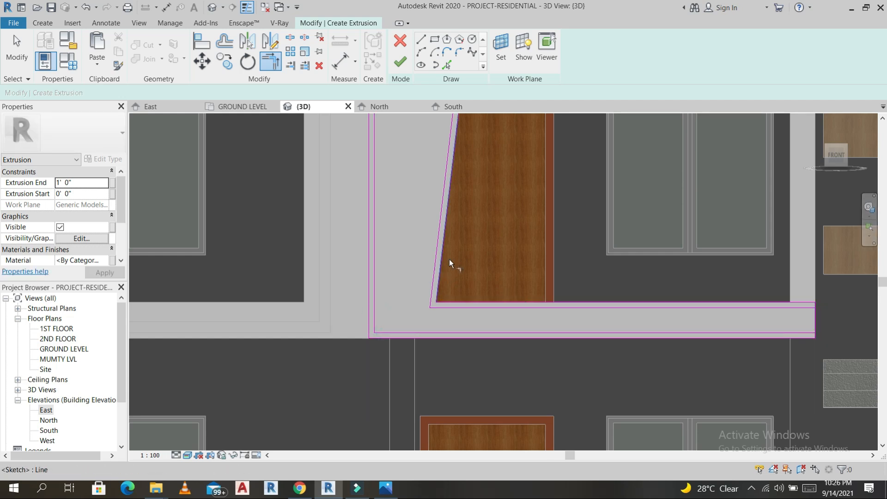
scroll(451, 258, down, 2)
mouse_move(477, 195)
middle_down()
mouse_move(479, 254)
mouse_move(478, 228)
middle_up()
scroll(467, 188, up, 4)
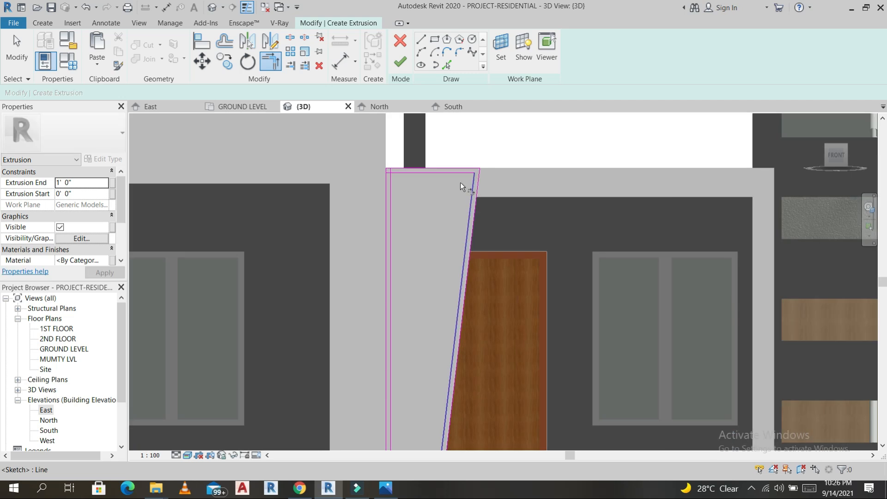
scroll(391, 173, up, 2)
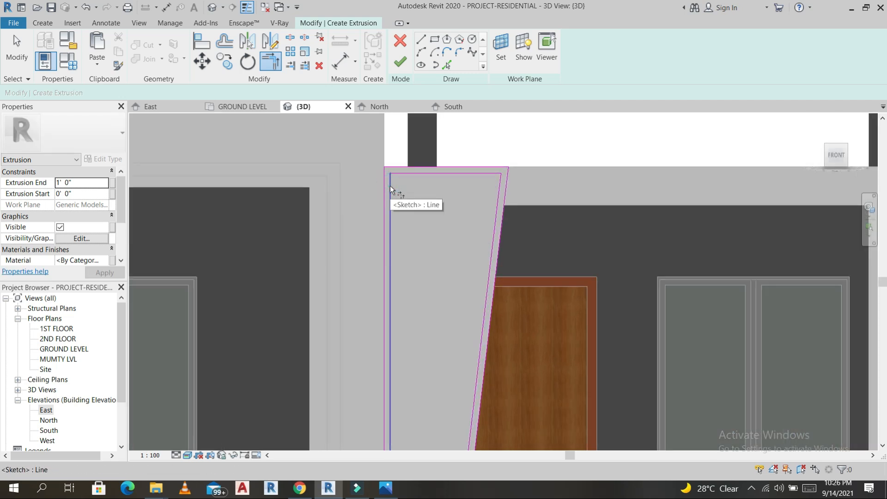
scroll(390, 185, down, 5)
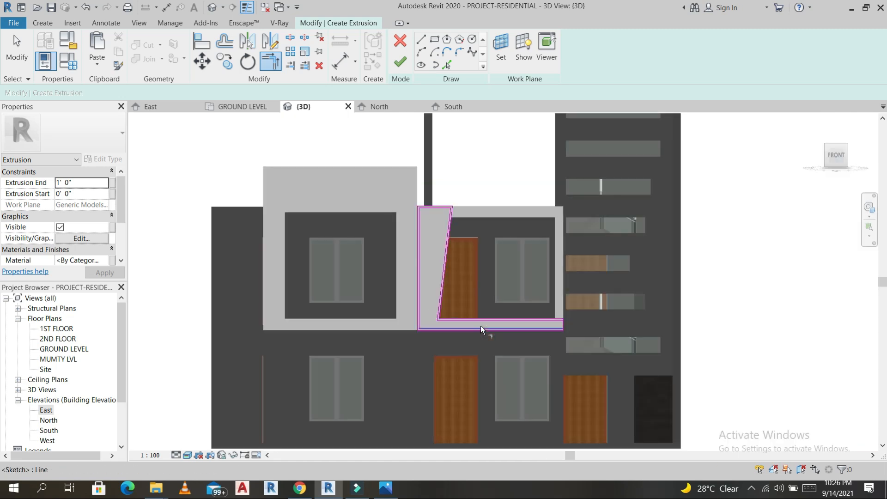
scroll(548, 322, up, 5)
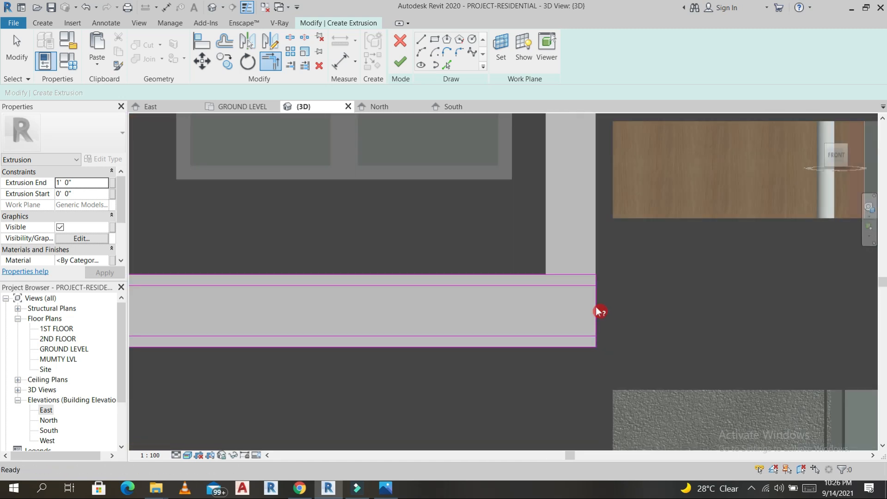
- Copy the bottom band's short vertical end line inward, matching the spacing of the other inner sketch lines
key(Escape)
click(598, 311)
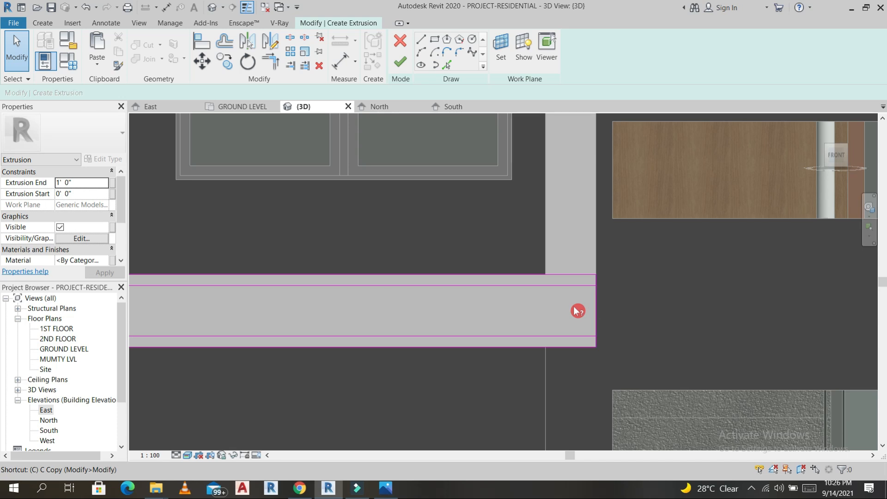
click(596, 308)
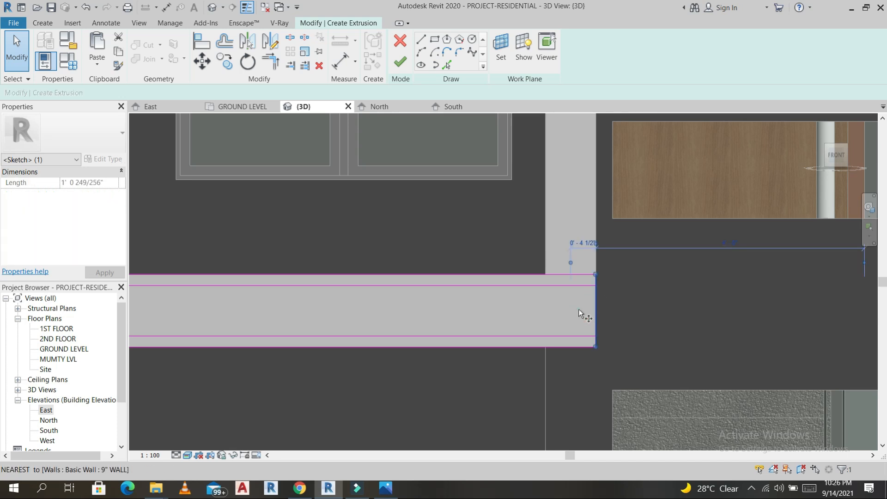
key(o)
key(f)
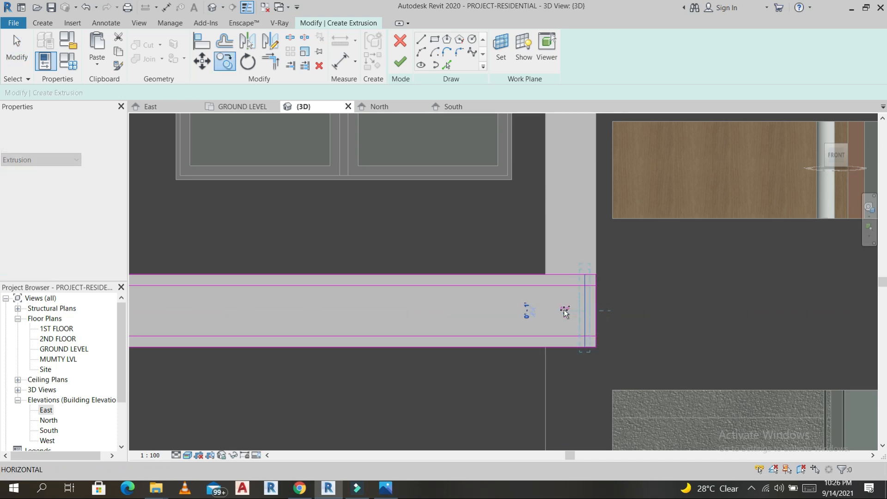
- Trim the copied end line to both inner band lines to close the inner loop, and finish the extrusion sketch
click(270, 62)
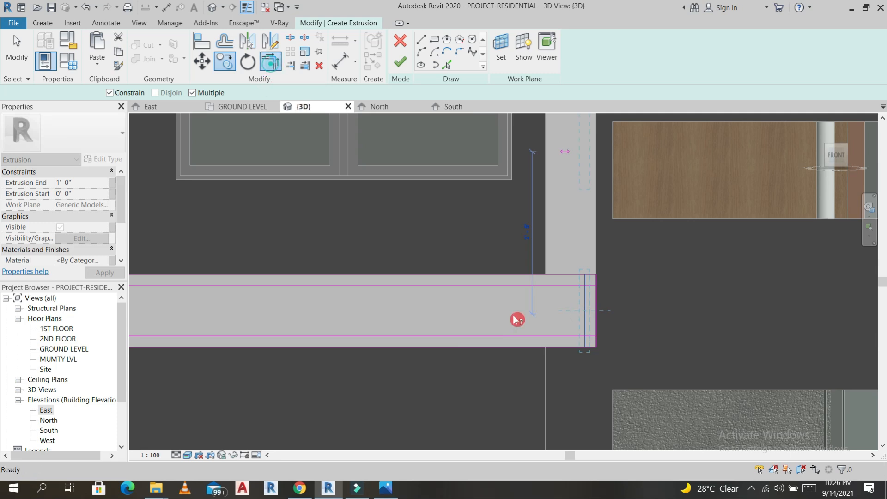
click(579, 286)
click(583, 297)
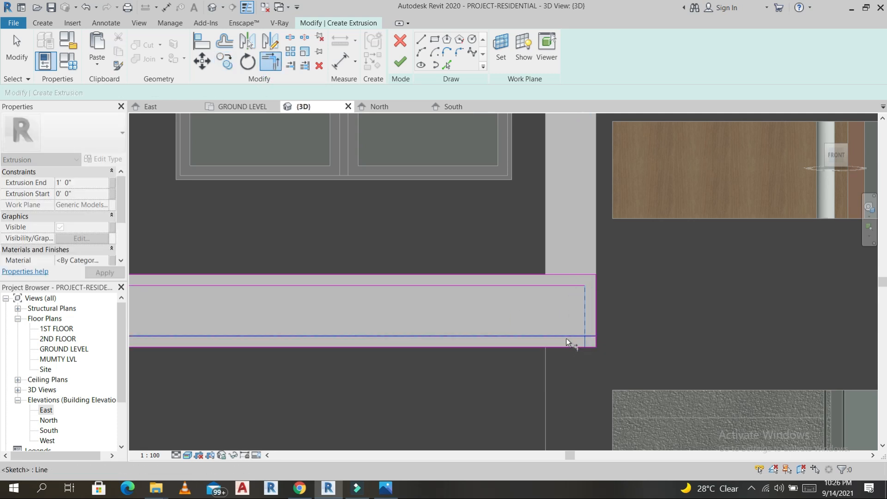
click(566, 338)
click(403, 62)
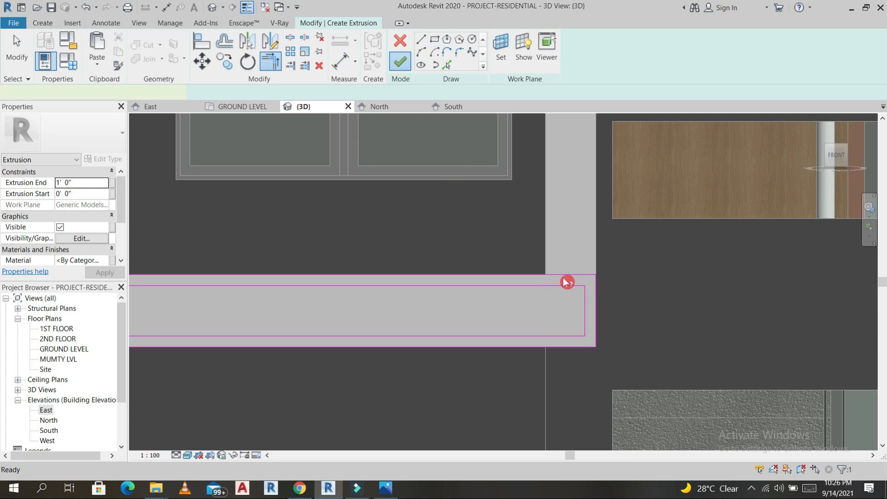
- Set the new trim's extrusion end to 0' 2", apply it, and change it to 0' 1"
scroll(526, 311, down, 6)
shift+middle_drag(514, 322, 584, 317)
scroll(435, 195, up, 5)
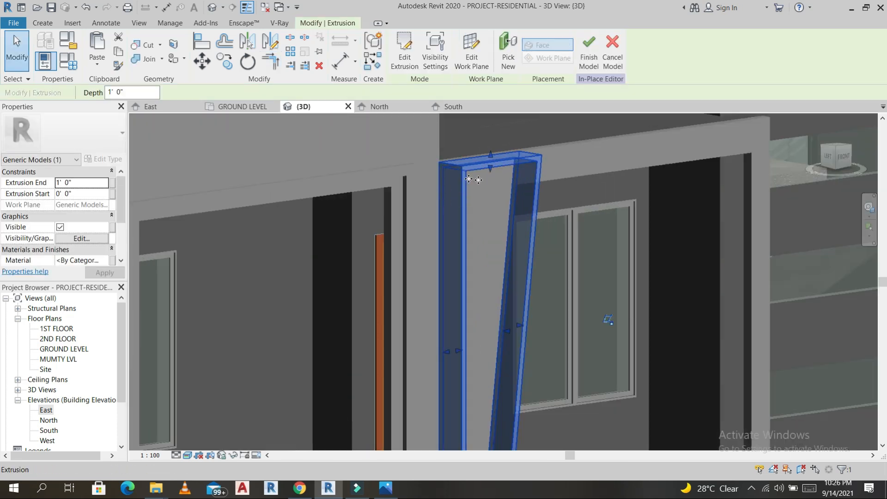
click(86, 182)
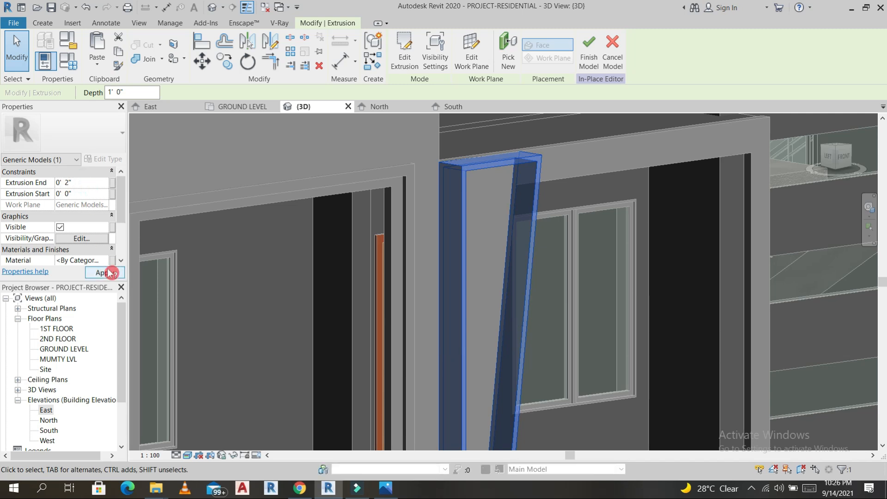
click(104, 272)
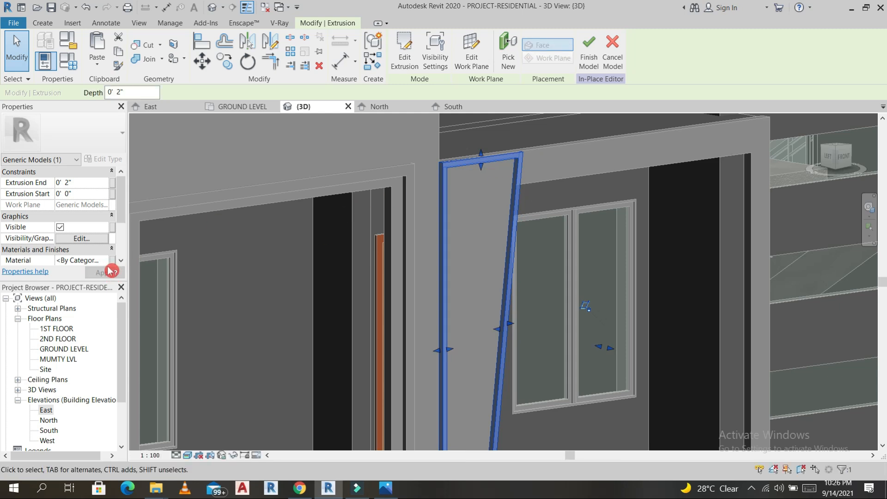
click(86, 182)
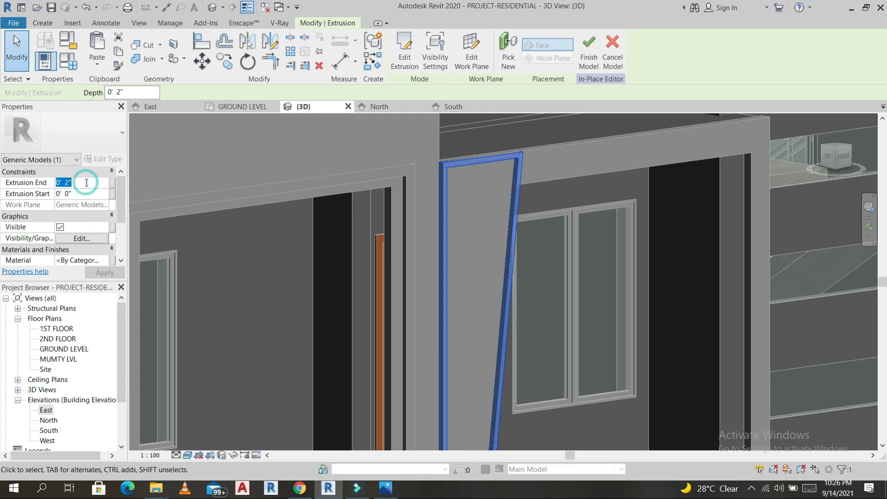
- Associate the trim's material with a new type family parameter named MAT-2, grouped under Materials and Finishes
click(112, 260)
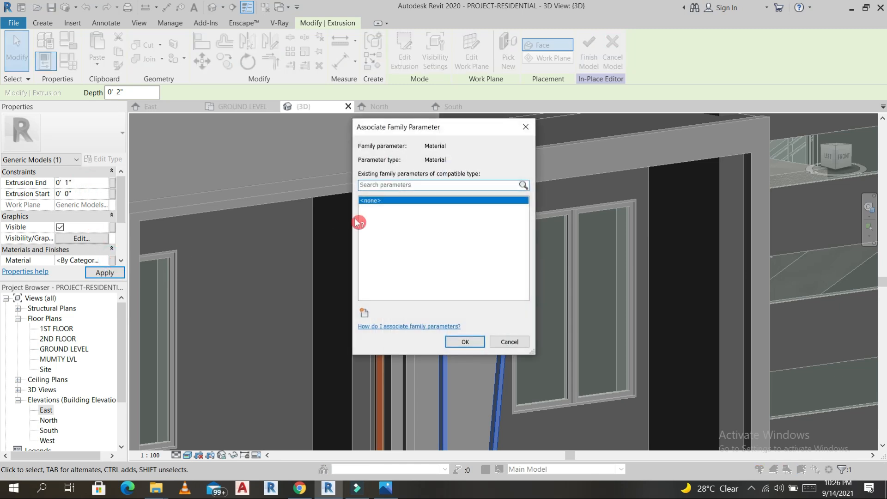
click(365, 315)
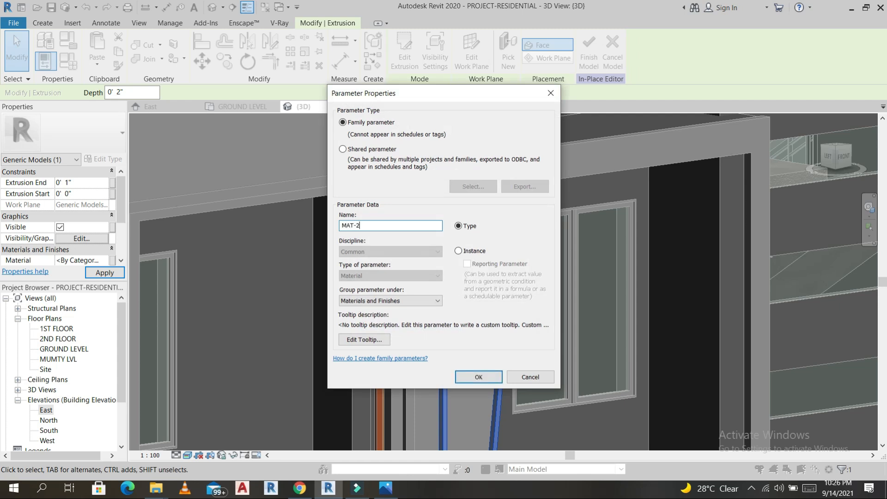
click(479, 377)
click(464, 343)
scroll(494, 197, down, 5)
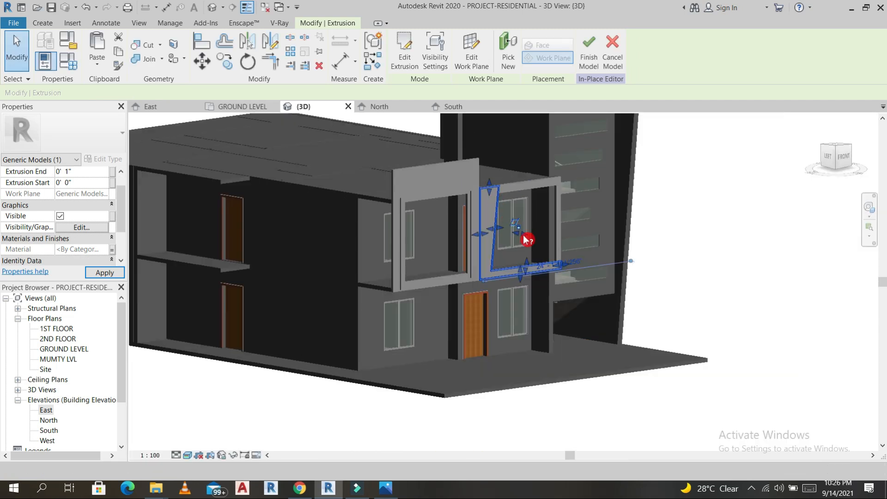
shift+middle_drag(527, 240, 499, 193)
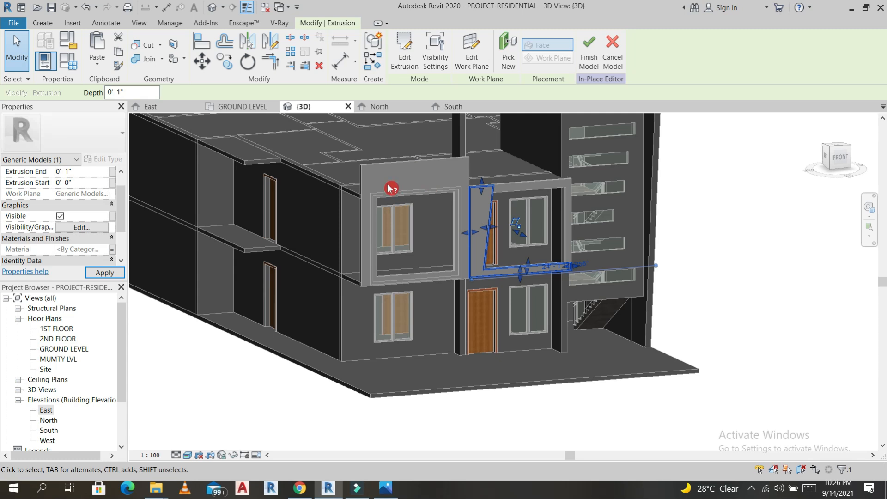
scroll(487, 177, down, 2)
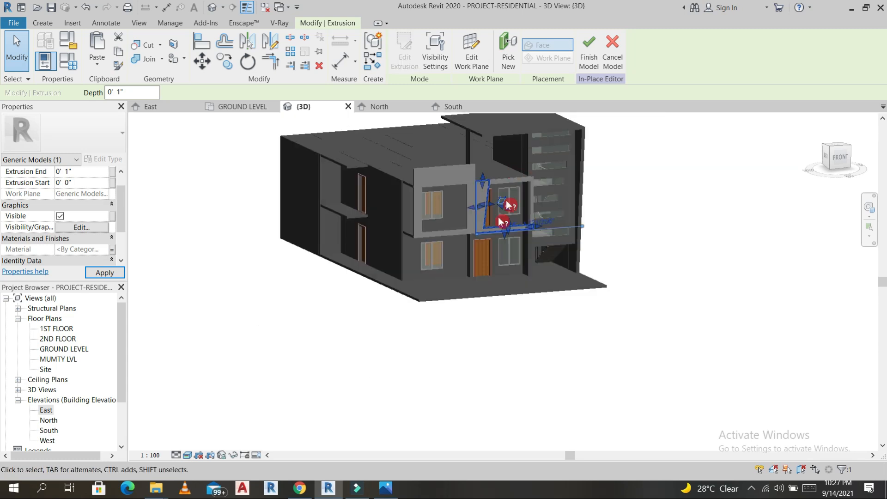
shift+middle_drag(505, 291, 573, 307)
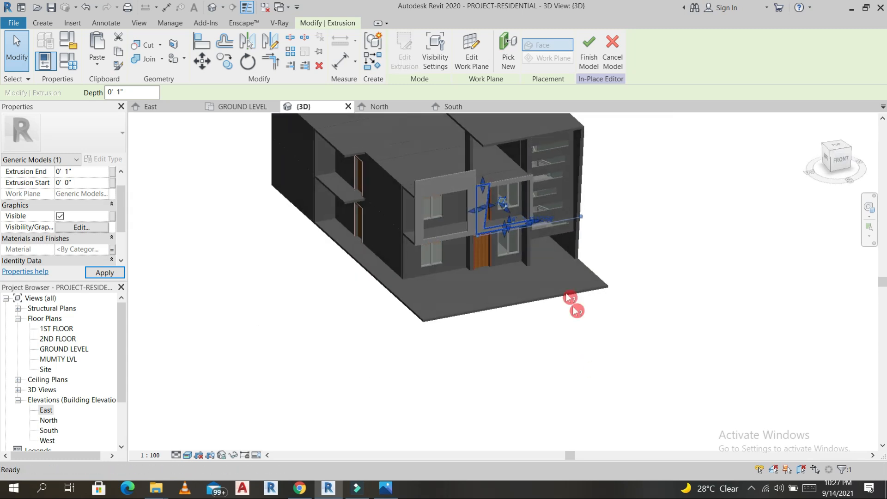
- Finish the in-place trim model and temporarily hide the roof soffit at MUMTY LVL
click(585, 56)
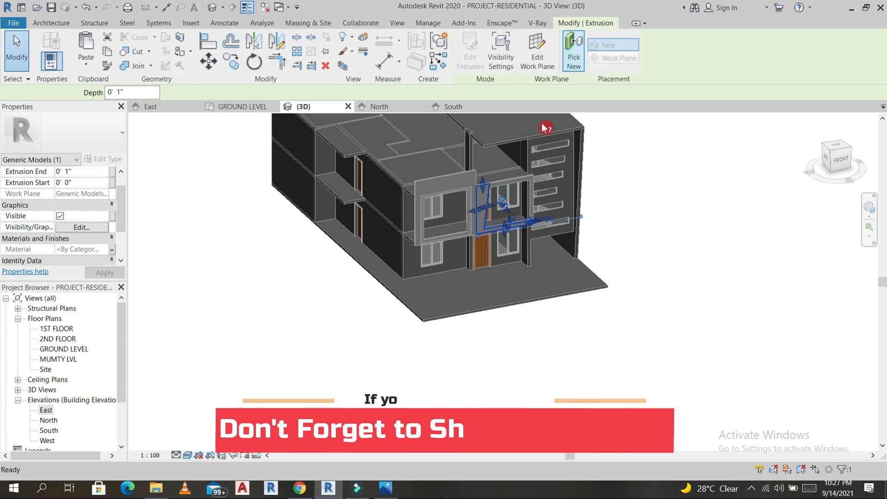
click(494, 149)
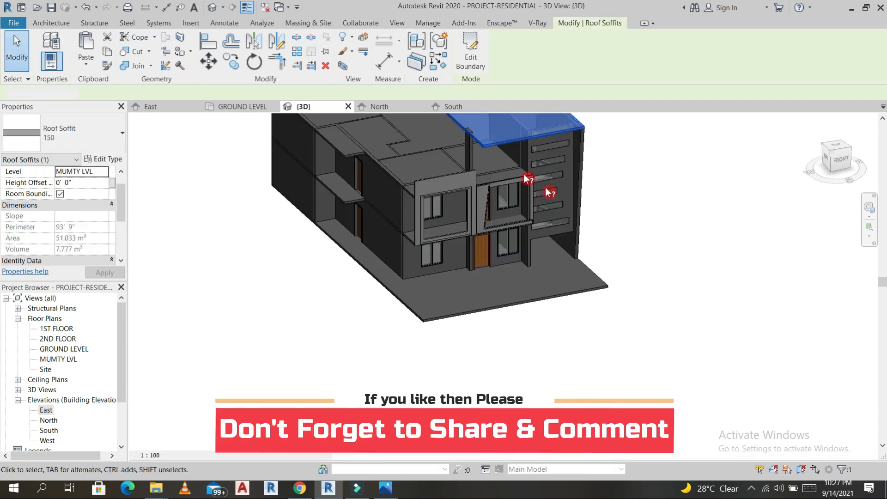
key(h)
key(h)
shift+middle_drag(627, 284, 638, 324)
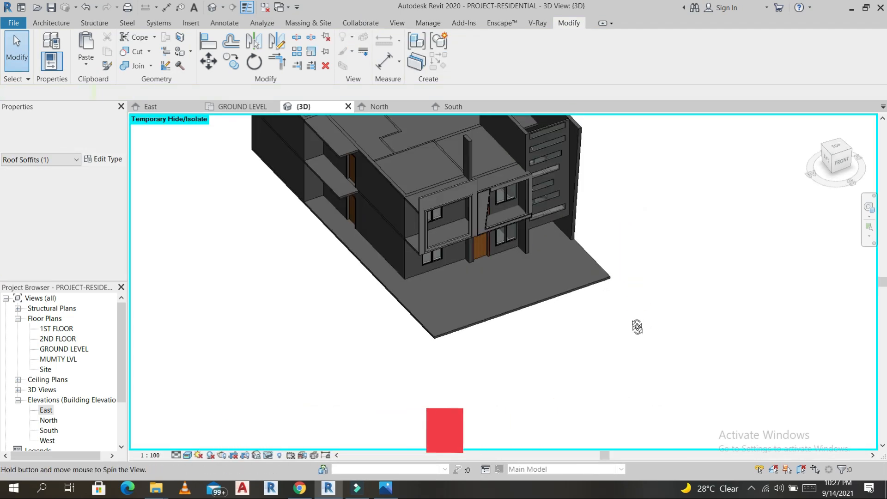
click(638, 325)
- Look from the top and set up a new 9" WALL with base constraint 2ND FLOOR, Unconnected top and height 0' 4"
click(840, 147)
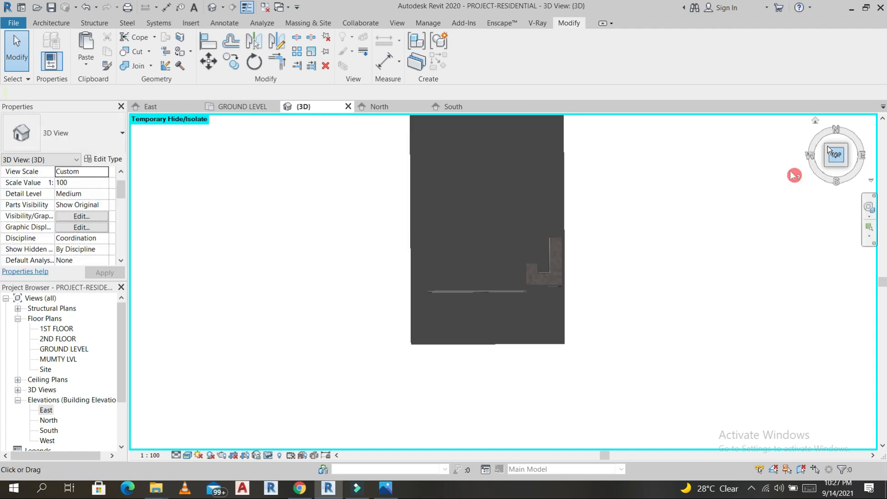
scroll(509, 380, up, 5)
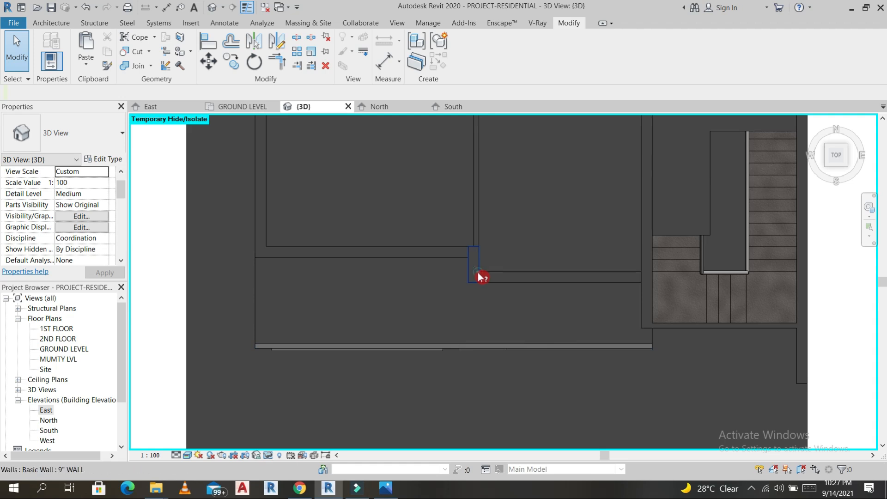
click(478, 275)
key(Escape)
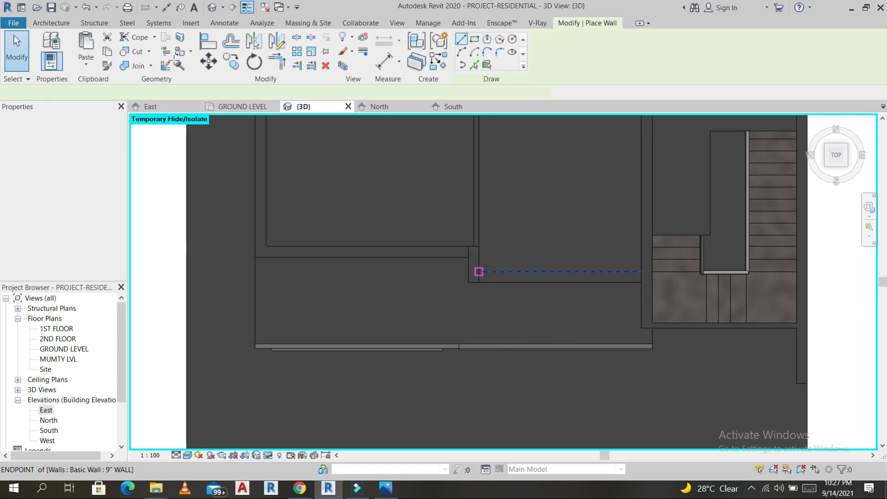
key(w)
key(a)
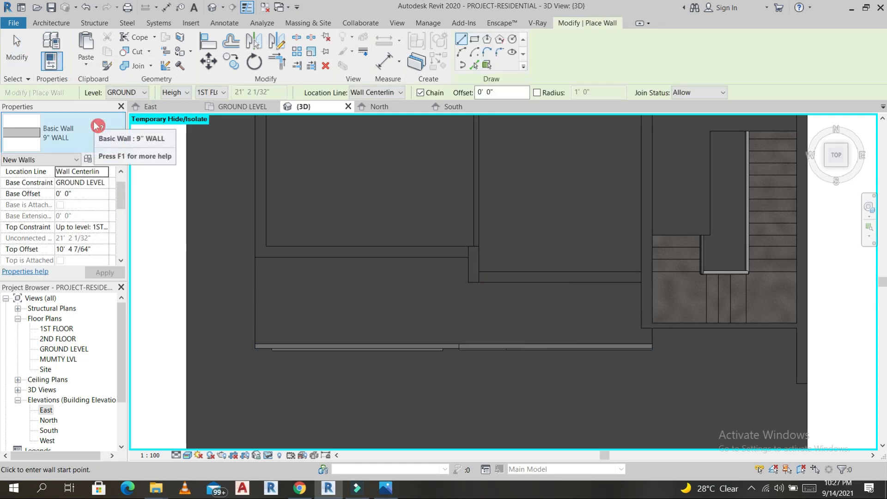
click(107, 185)
click(78, 212)
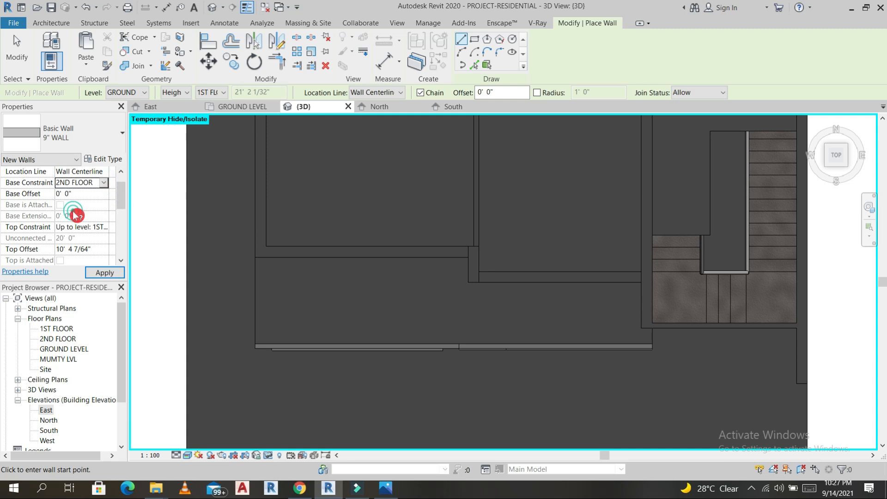
click(105, 227)
click(81, 238)
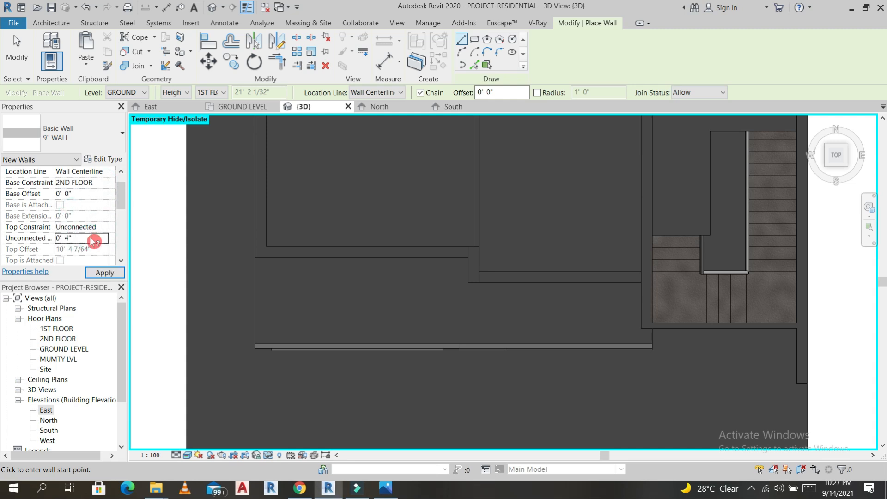
- Draw the wall along the roof's front edge behind the facade frames, and return it along the west side to the existing wall
scroll(647, 339, up, 5)
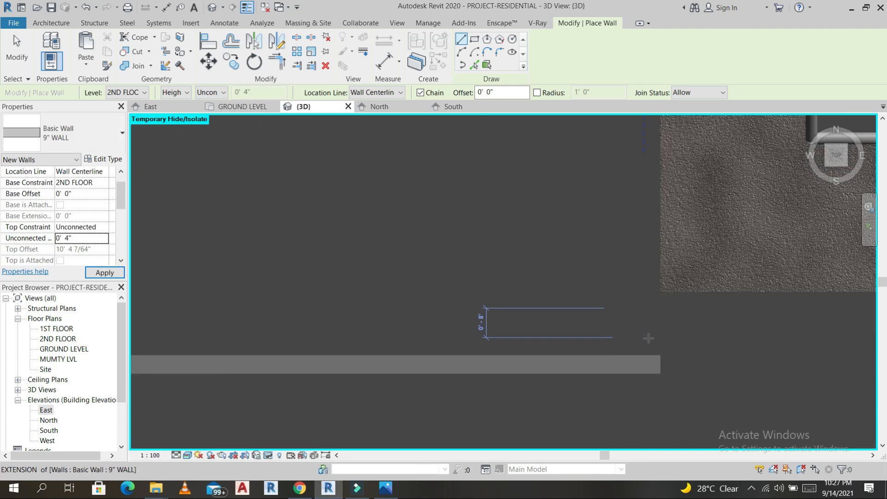
click(644, 337)
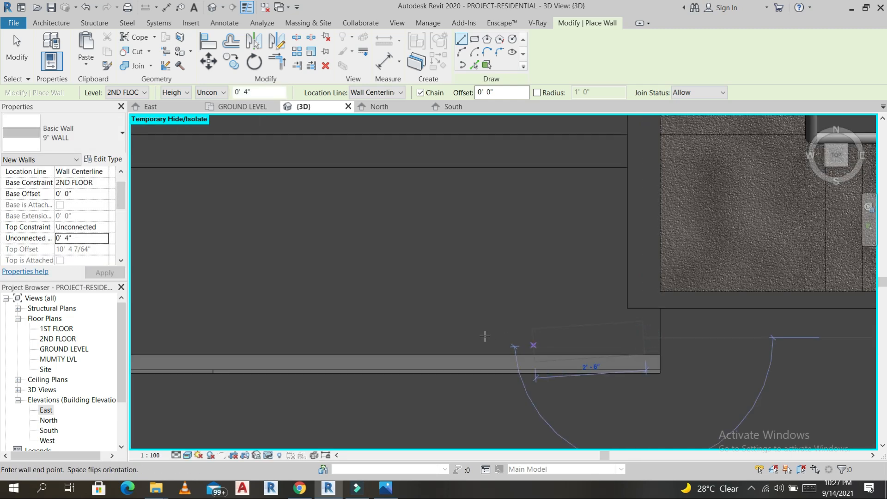
scroll(474, 337, down, 2)
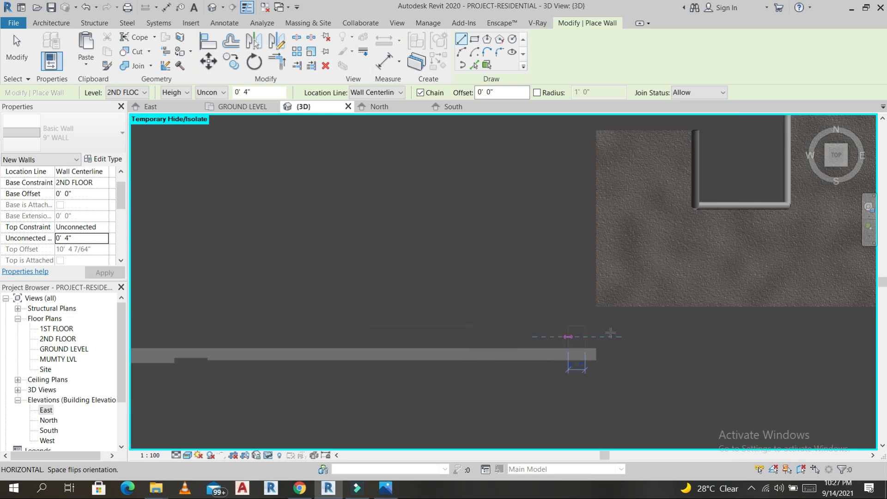
scroll(509, 318, down, 3)
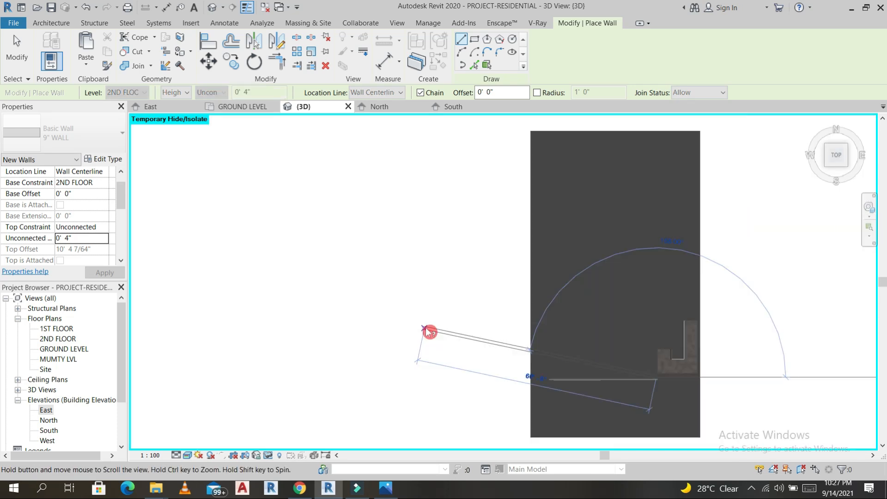
middle_click(429, 329)
middle_click(429, 329)
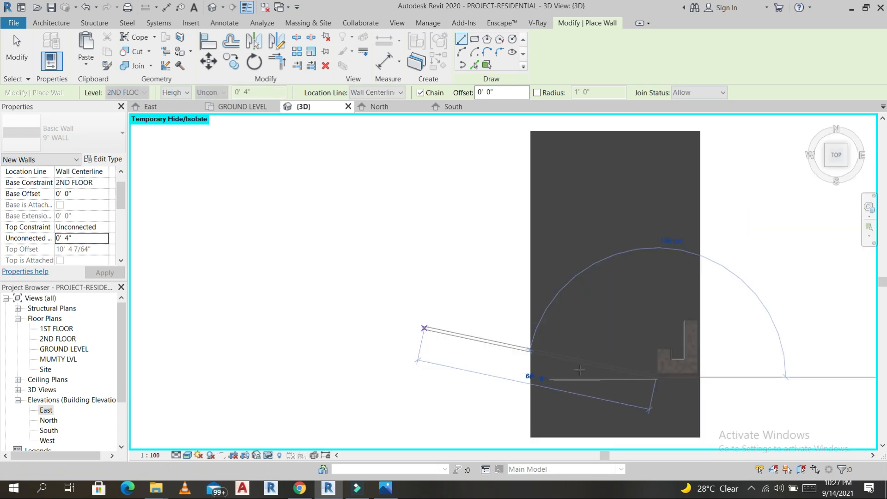
scroll(579, 370, up, 5)
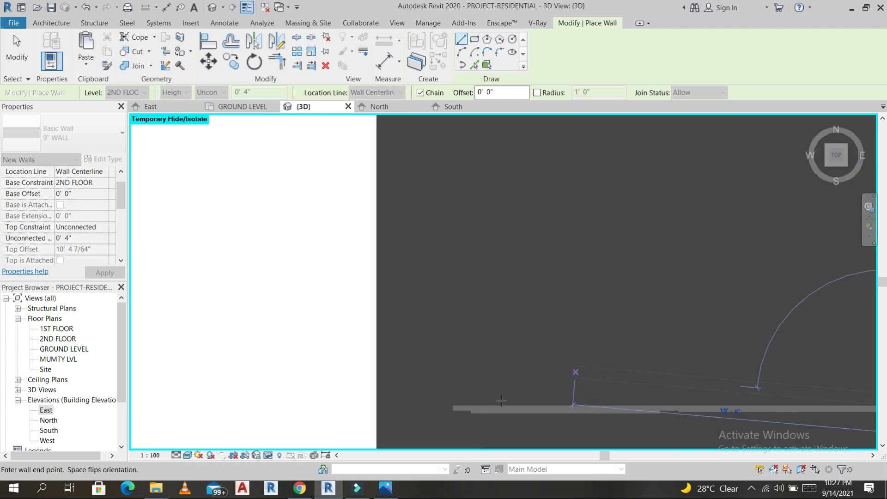
click(454, 400)
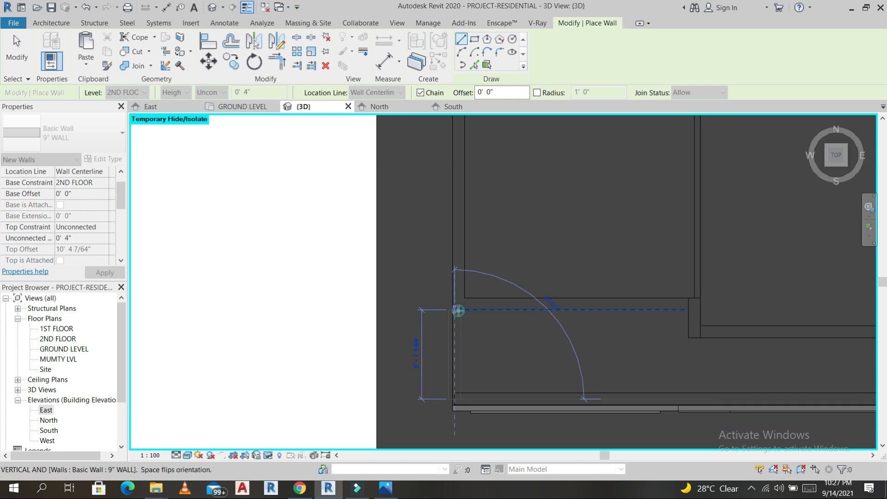
click(458, 310)
key(Escape)
key(Escape)
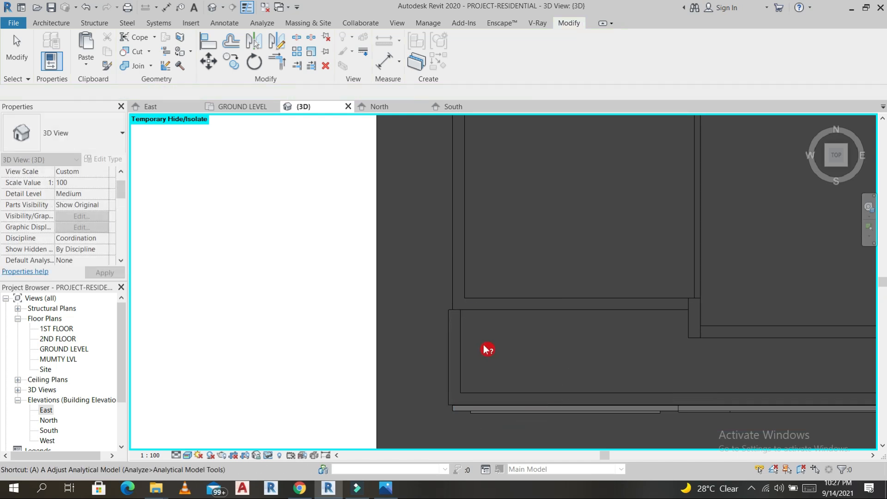
- Shift the short west wall inward and align its outer face with the end of the front facade frame
scroll(442, 401, up, 4)
key(l)
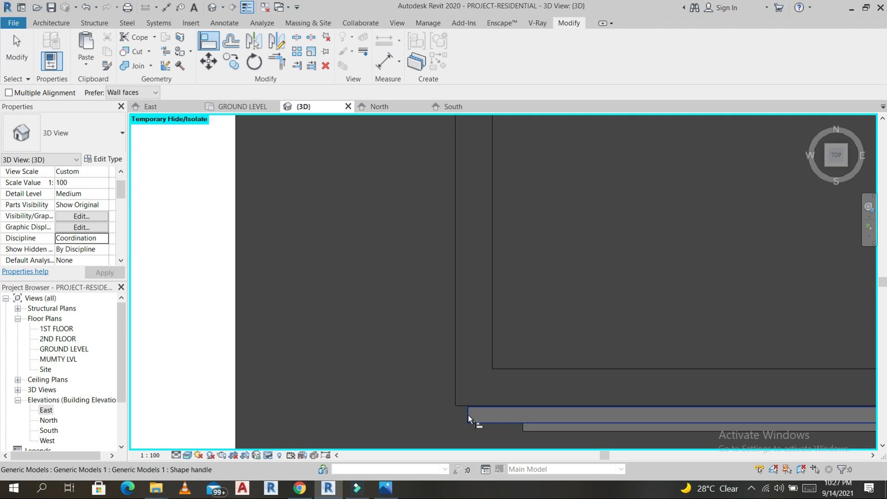
key(Escape)
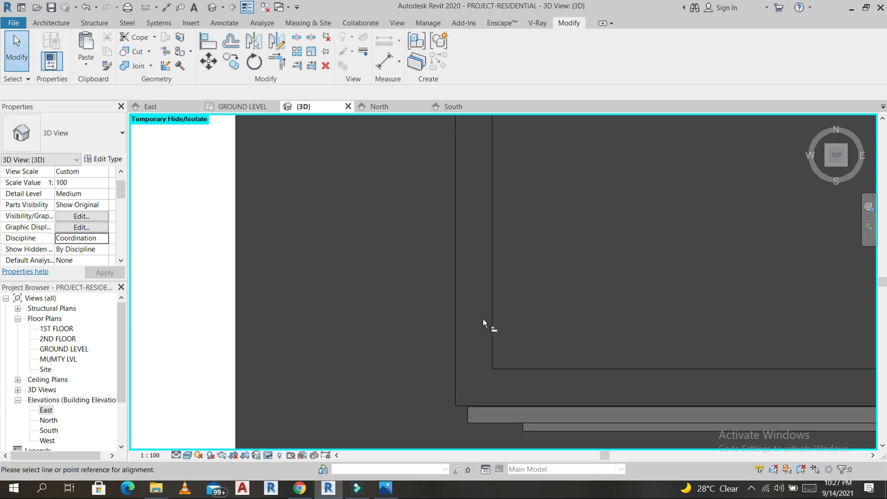
click(491, 299)
drag(489, 291, 507, 288)
key(Escape)
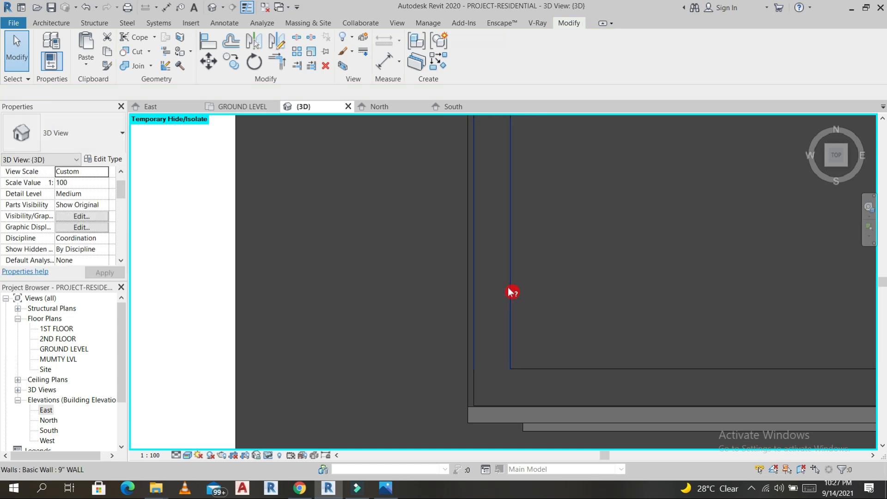
key(a)
key(l)
click(468, 298)
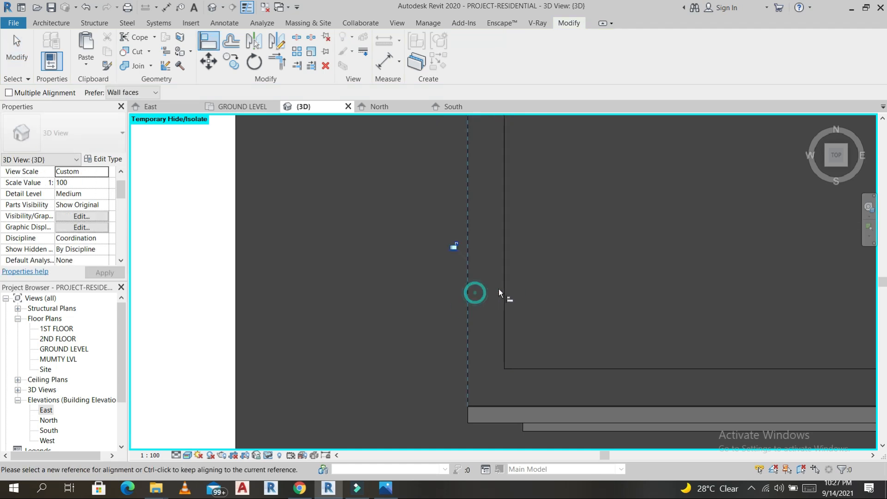
scroll(498, 289, down, 3)
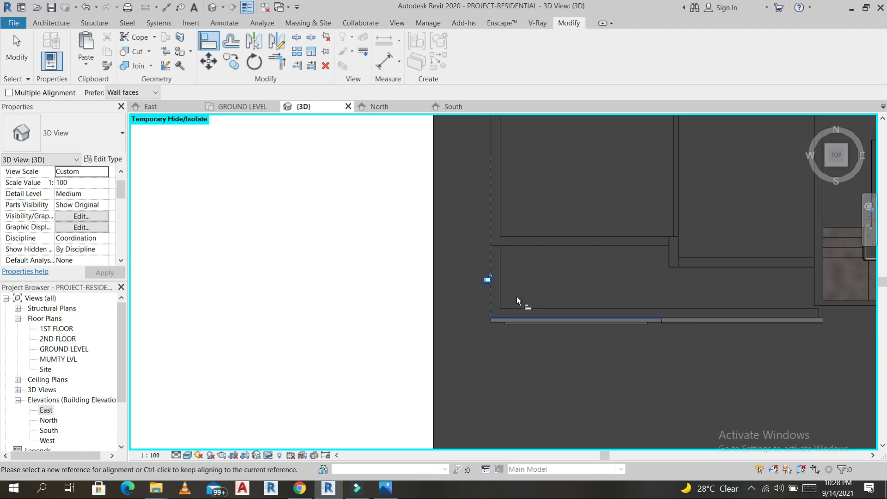
scroll(517, 297, down, 2)
key(Escape)
key(Escape)
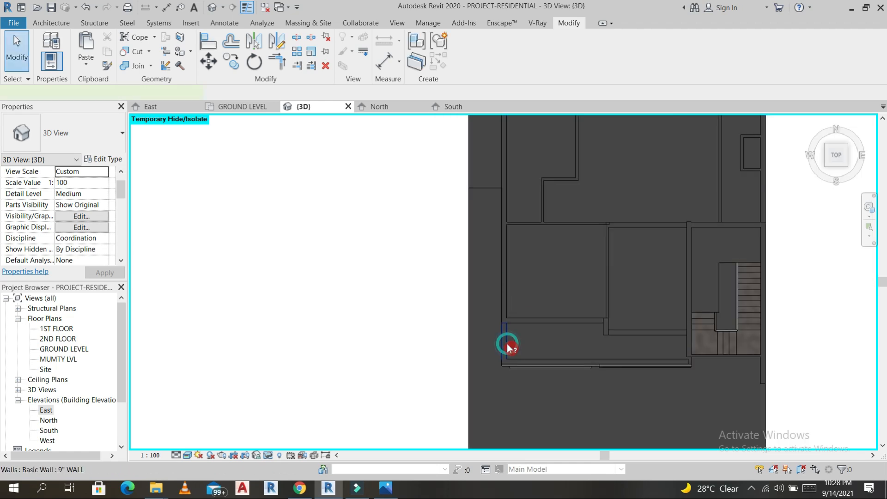
- Draw a short 9" wall near the front edge of the west side projection, from the slab's outer edge to the building wall
click(506, 346)
key(w)
key(a)
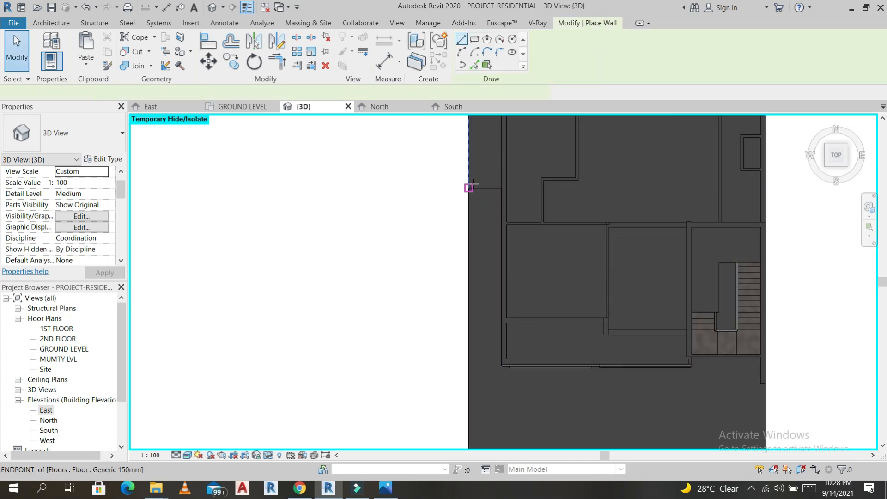
scroll(472, 184, up, 2)
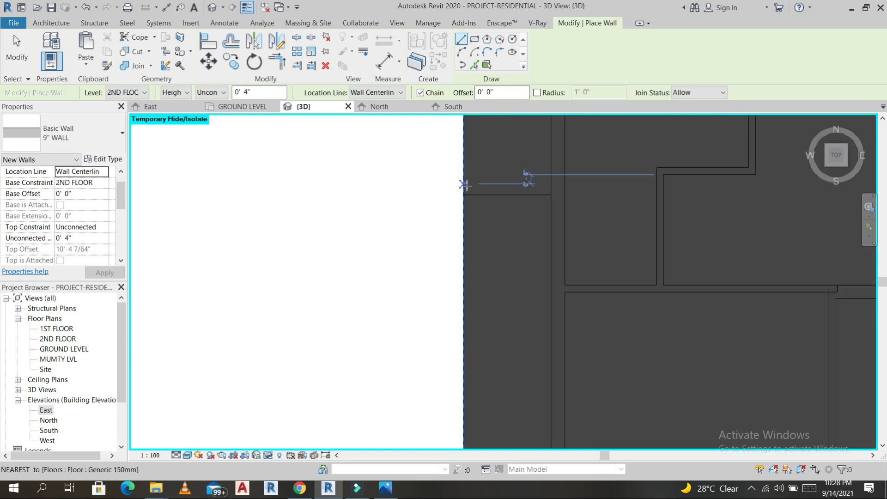
click(465, 186)
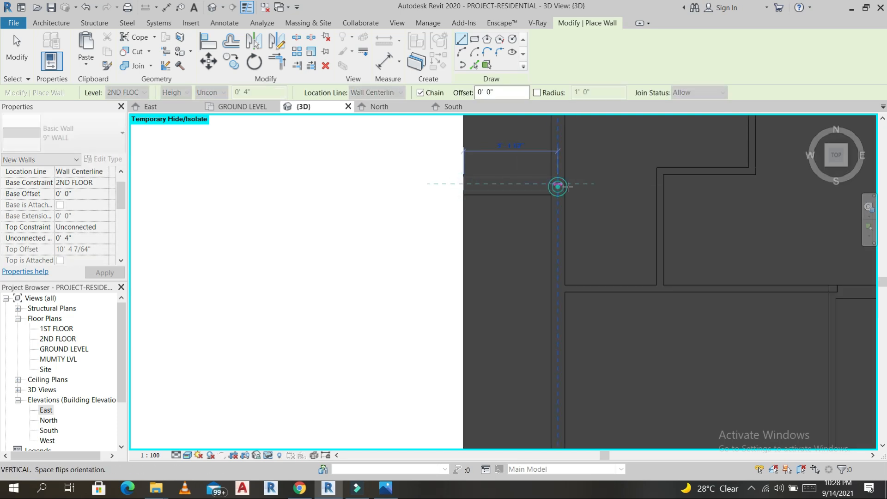
click(559, 186)
key(Escape)
- Trim the short projection wall and the front west wall to each other so they meet in a corner
key(t)
key(r)
click(536, 189)
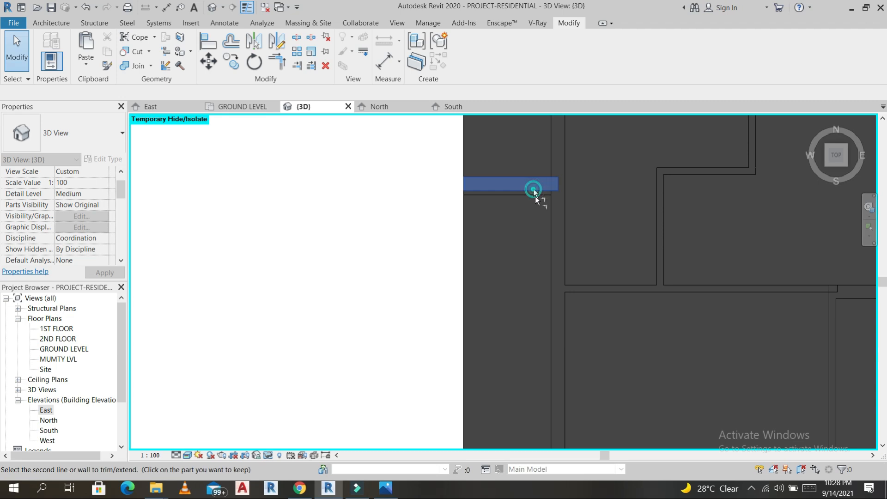
scroll(539, 209, down, 3)
scroll(539, 209, down, 2)
click(547, 351)
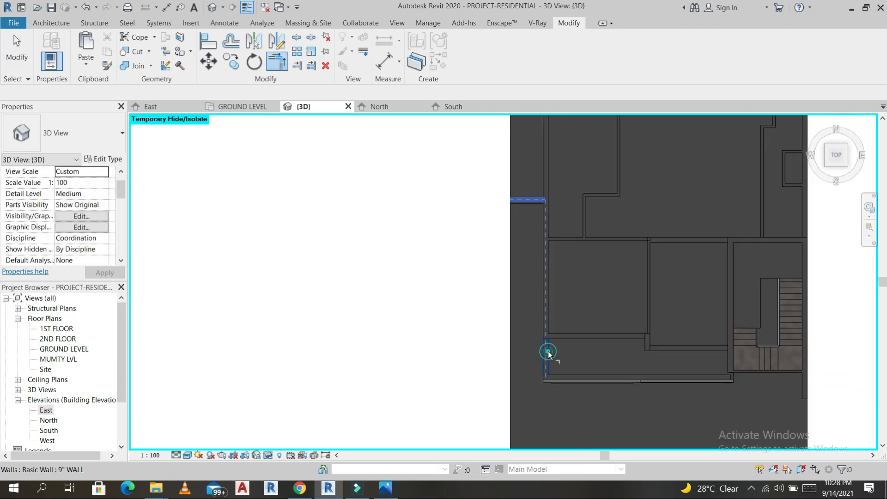
scroll(525, 206, up, 4)
click(531, 234)
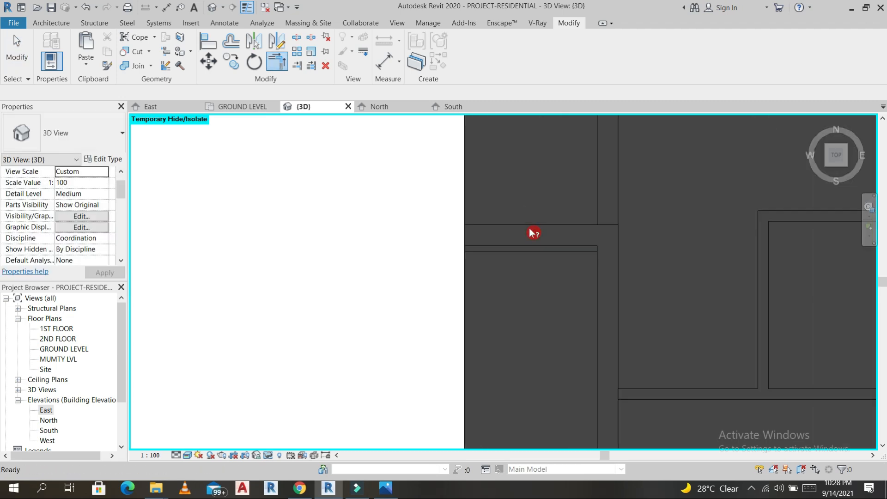
- Align the outer face of the short projection wall with the floor slab's edge
key(Escape)
key(a)
key(l)
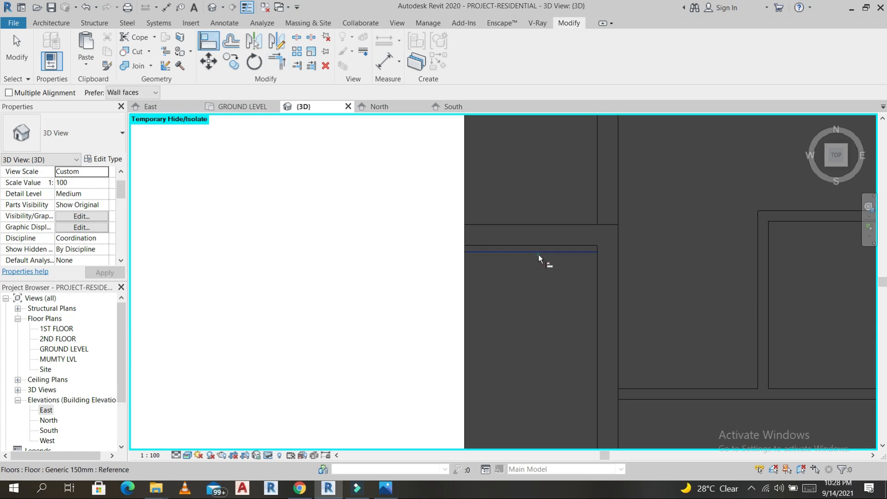
click(541, 244)
key(Escape)
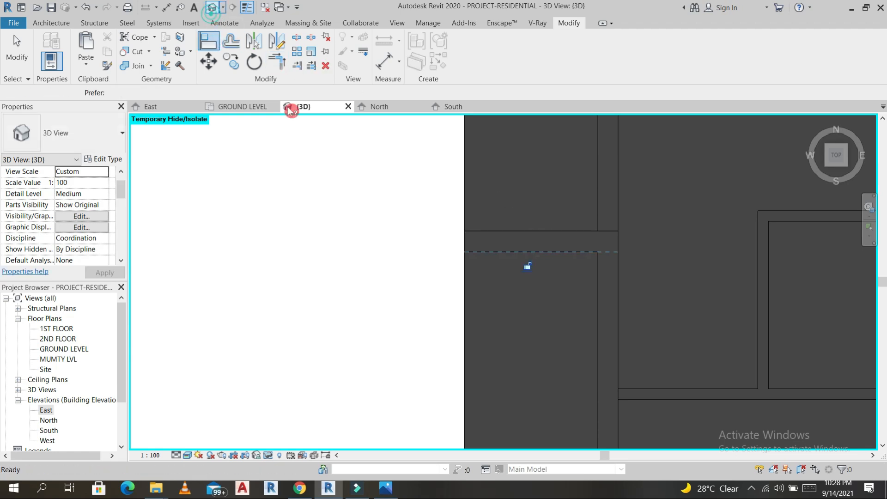
key(a)
key(l)
- Select the whole chain of new roof walls in 3D and set their unconnected height to 4' 0"
shift+middle_drag(521, 279, 644, 309)
shift+middle_drag(597, 253, 636, 368)
shift+middle_drag(669, 326, 763, 239)
key(Escape)
key(Escape)
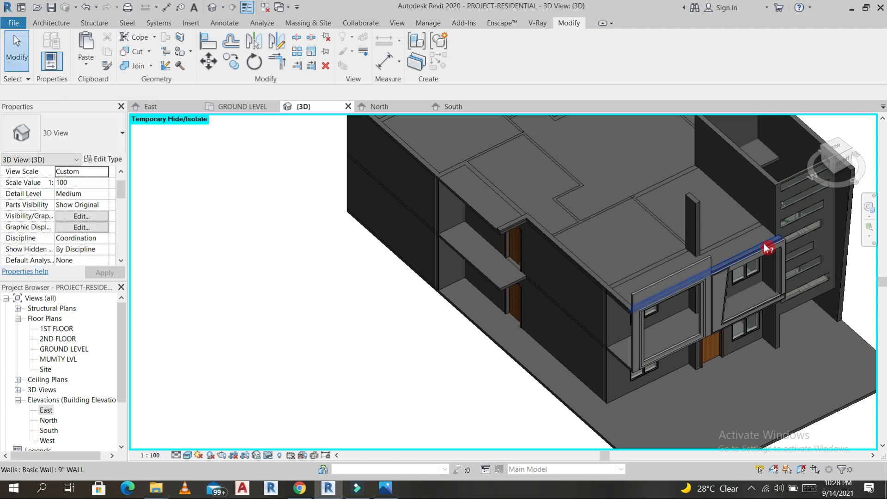
click(767, 248)
key(Tab)
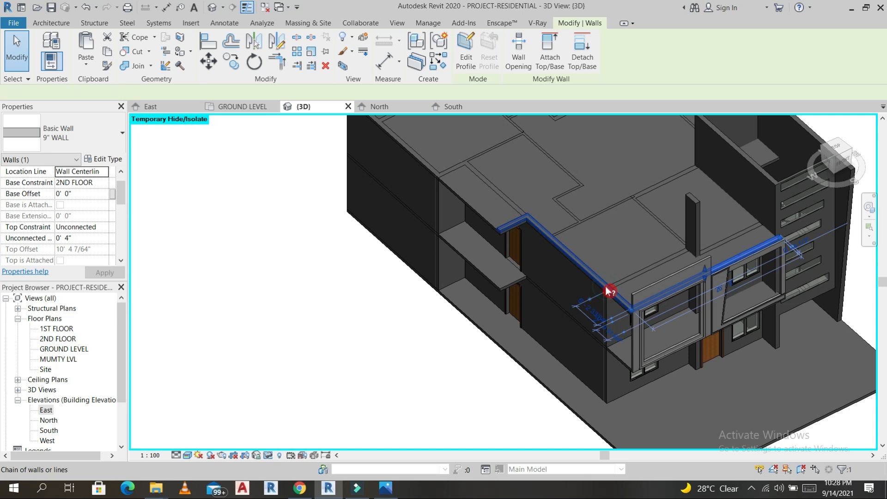
click(608, 290)
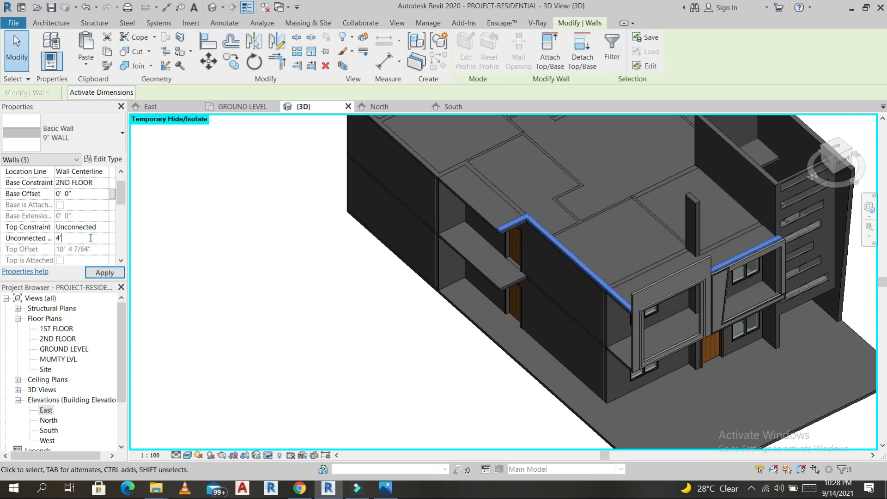
click(90, 237)
text(4')
click(93, 240)
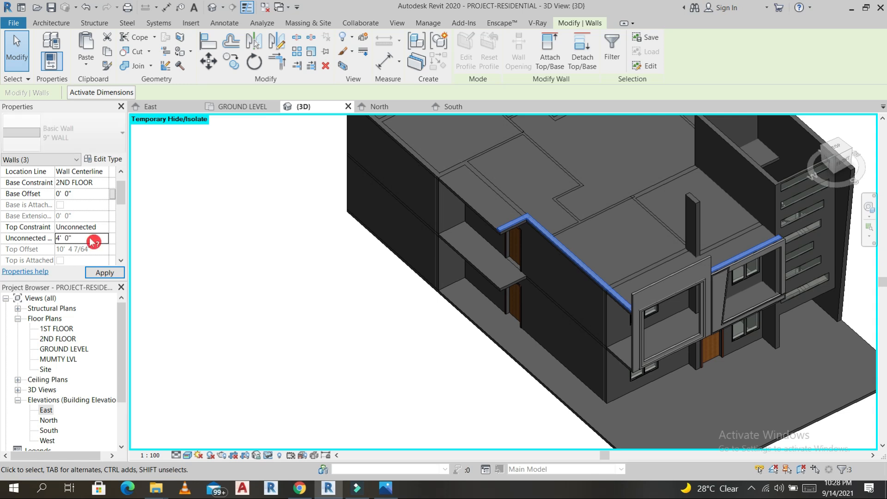
- Apply the 4' 0" unconnected height to the selected roof walls and clear the selection
click(104, 274)
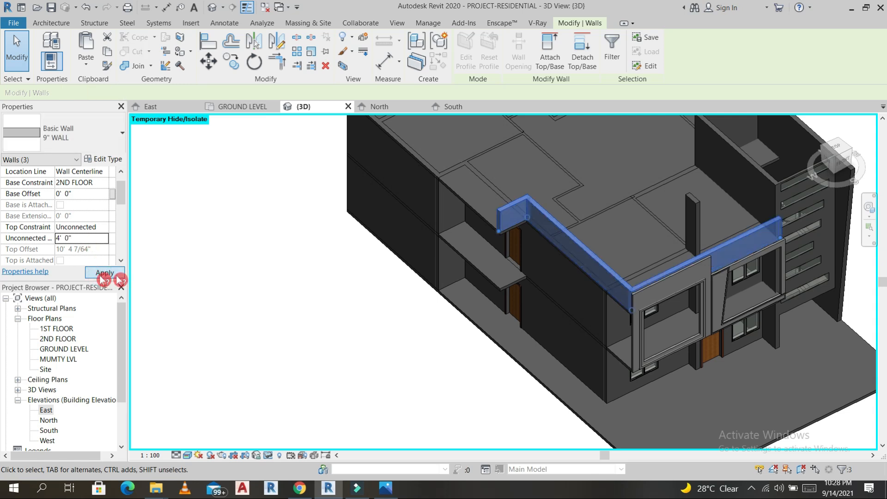
key(Escape)
scroll(647, 273, up, 5)
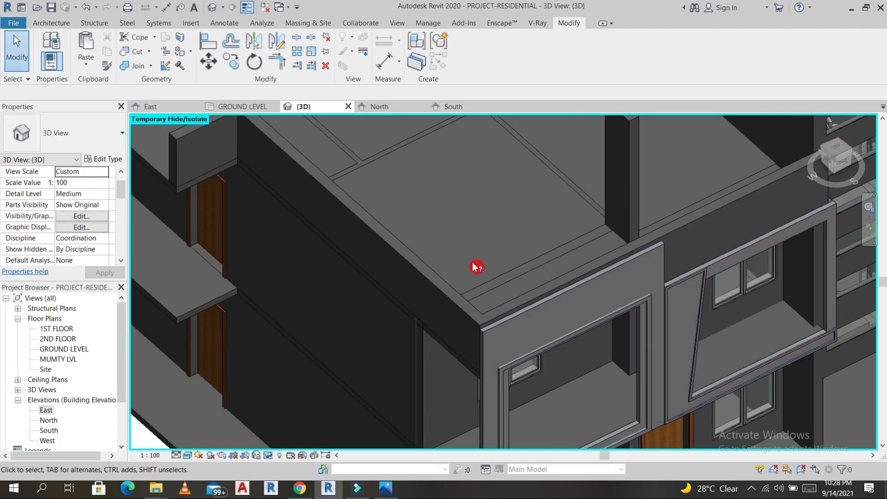
scroll(475, 263, down, 5)
- Create a wall similar to the short projection wall, drawn as a short segment along the slab's west edge behind it
click(308, 191)
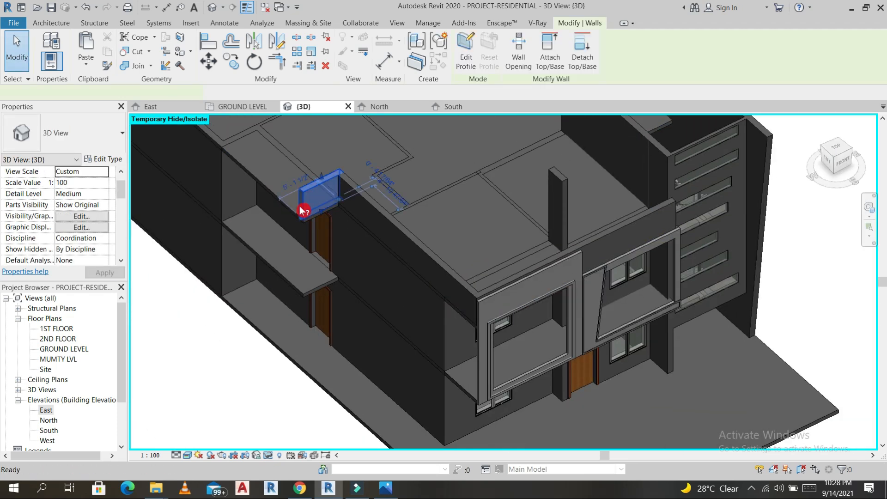
key(c)
key(s)
scroll(296, 208, up, 3)
click(296, 210)
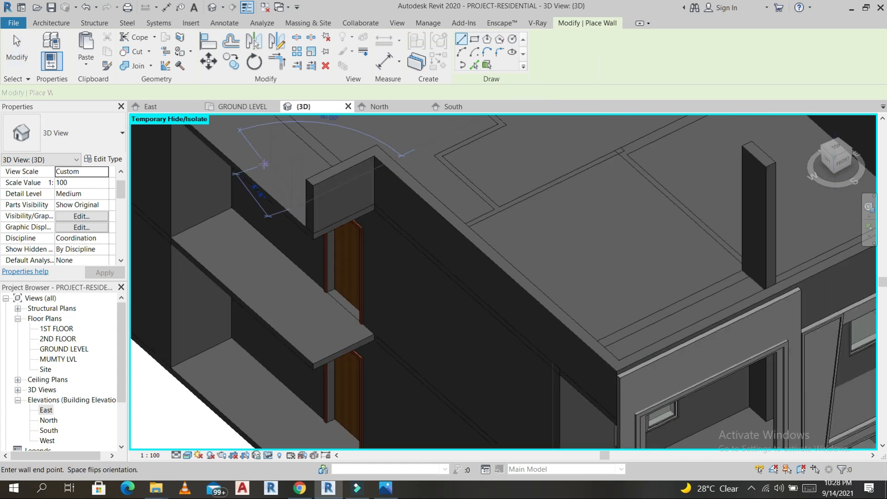
scroll(264, 164, down, 3)
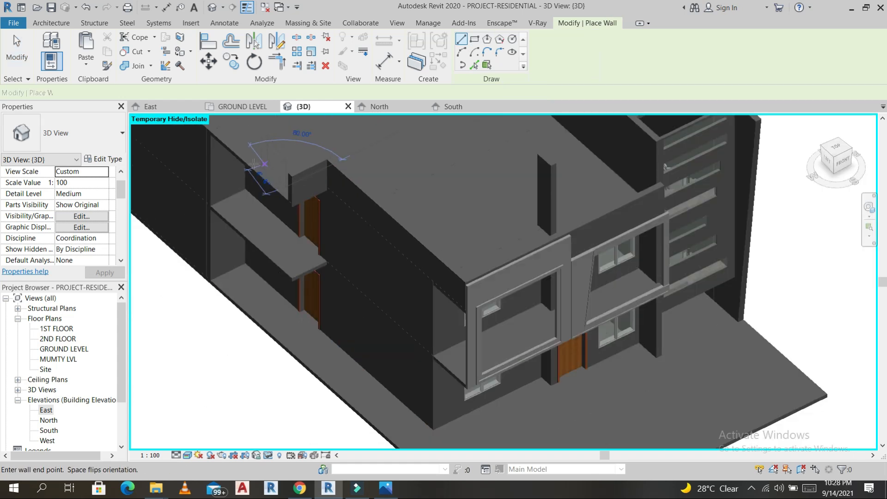
click(286, 219)
key(Escape)
key(Escape)
scroll(368, 298, down, 2)
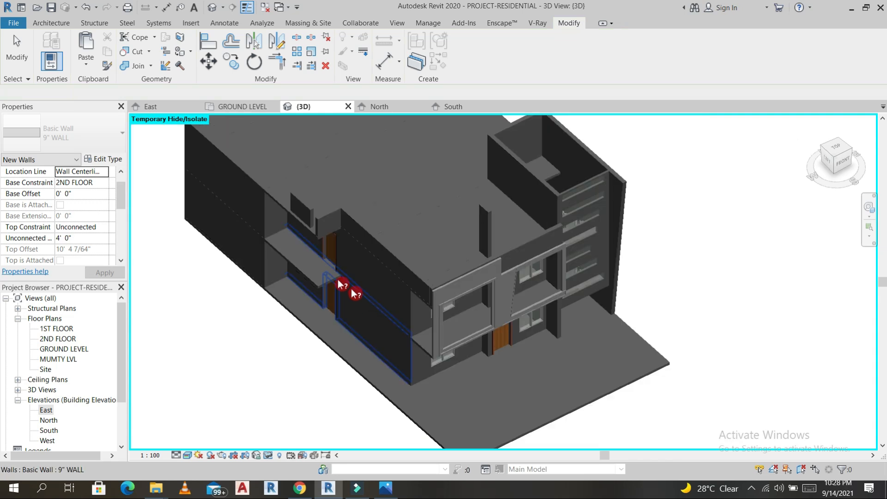
- Select the first-floor outer walls along the rear, east side and rear west side, and set their top offset to 4' 0"
mouse_move(268, 172)
middle_down()
mouse_move(341, 272)
mouse_move(332, 278)
middle_up()
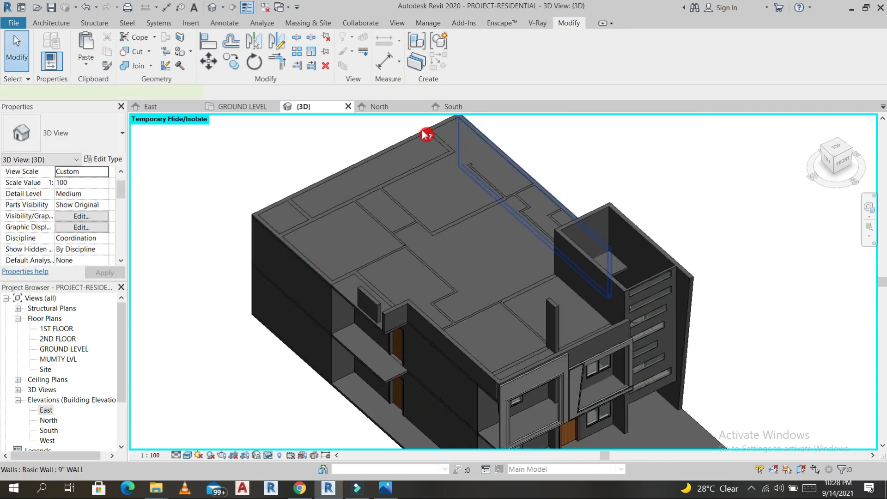
click(423, 133)
ctrl+click(302, 260)
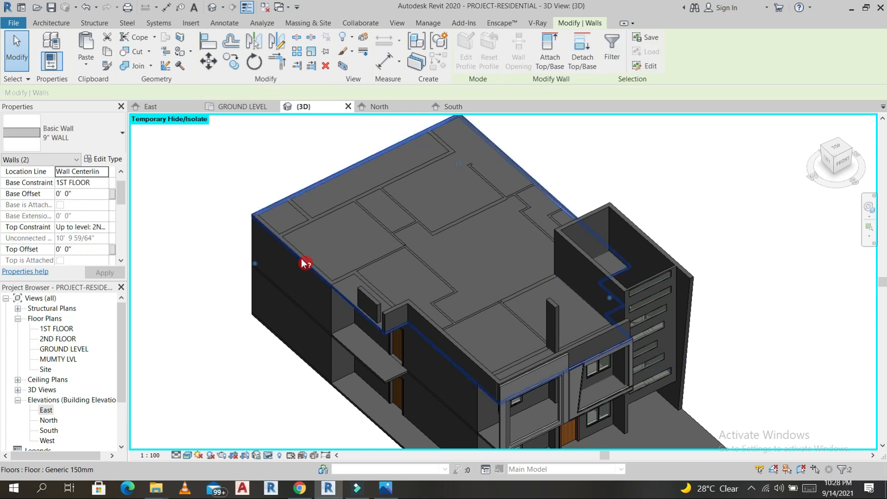
click(307, 311)
click(323, 177)
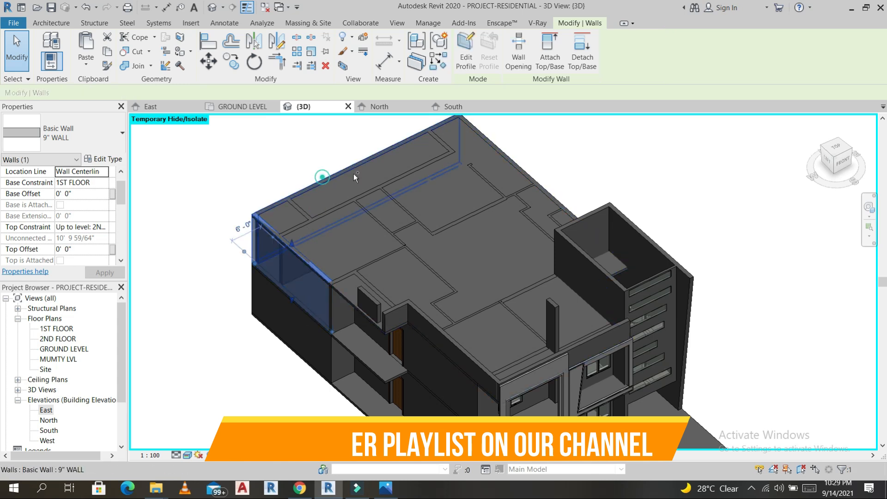
ctrl+click(508, 159)
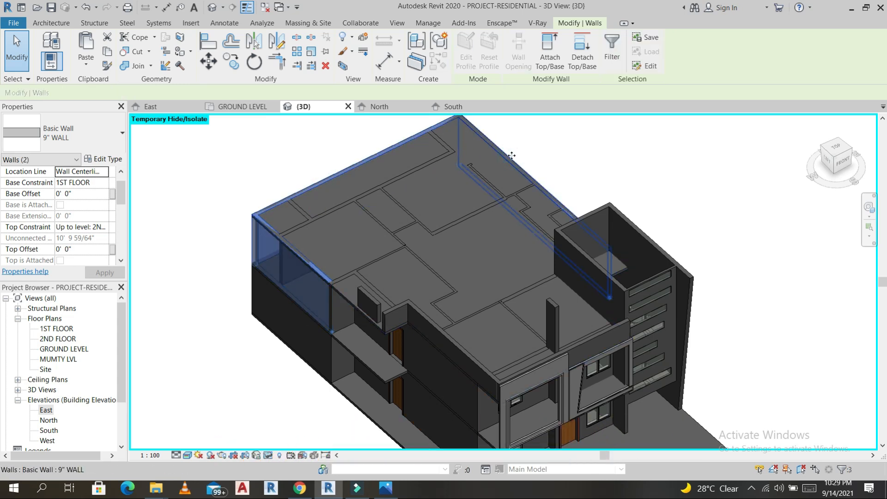
ctrl+click(511, 155)
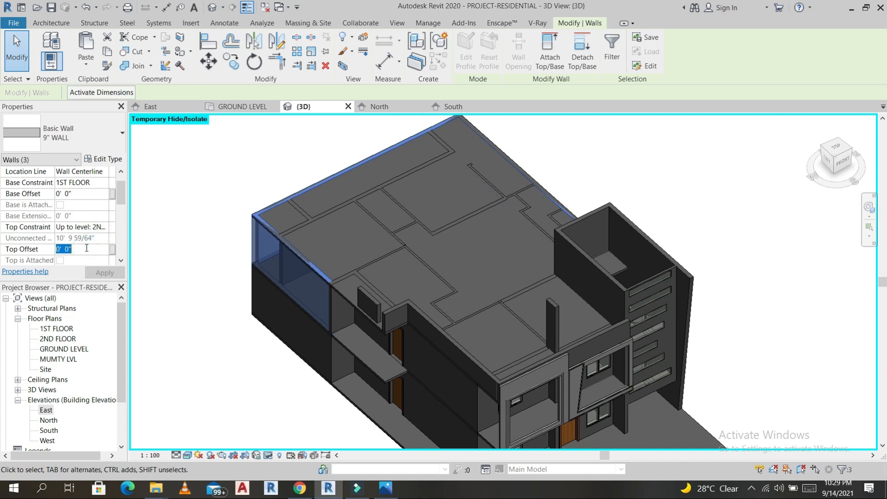
click(97, 272)
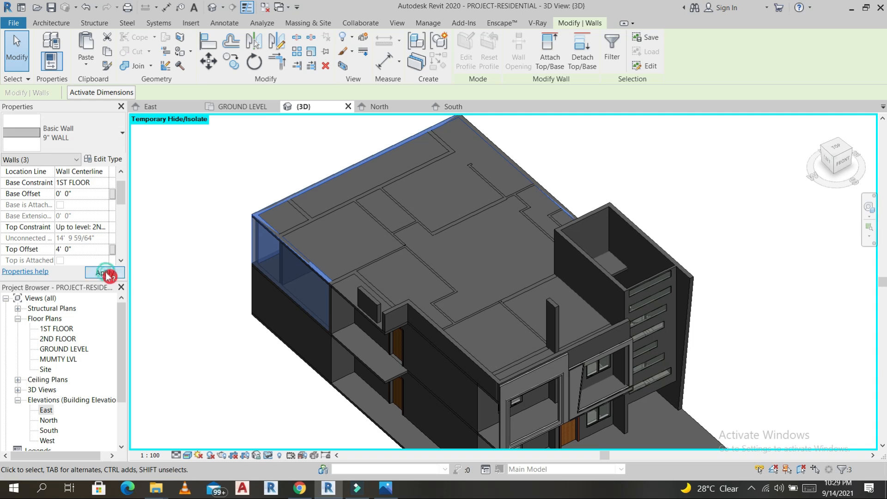
key(Escape)
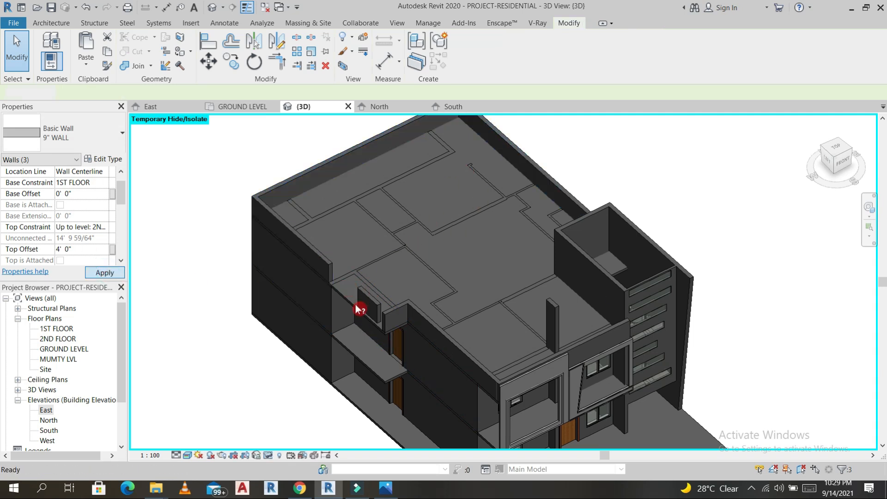
- Align the outer face of the new short west wall with the edge of the second-floor slab
scroll(360, 308, up, 3)
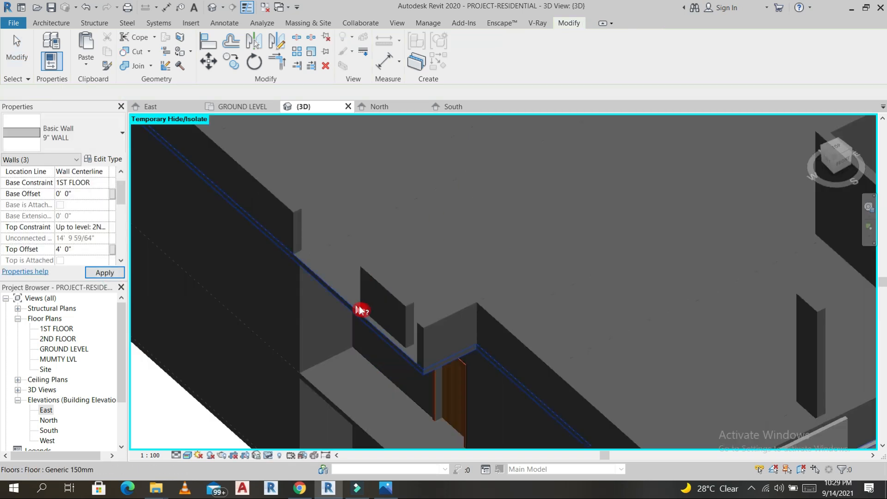
click(396, 300)
key(Escape)
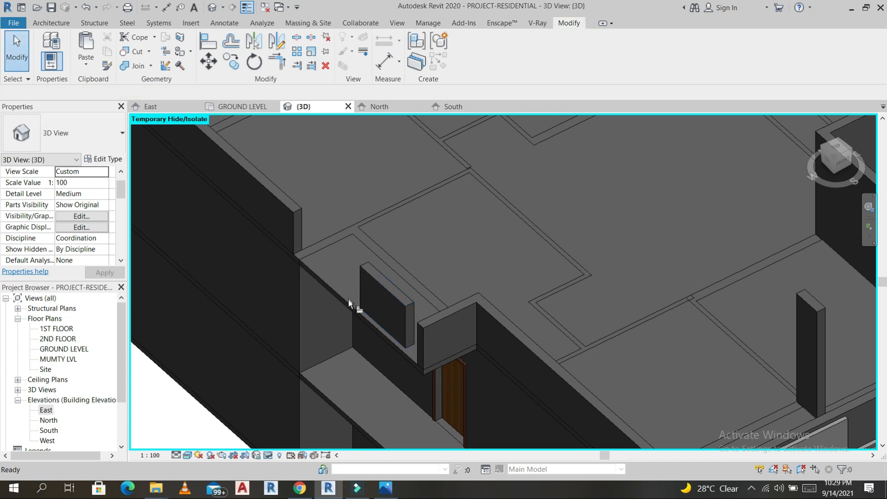
key(a)
key(l)
scroll(346, 305, up, 3)
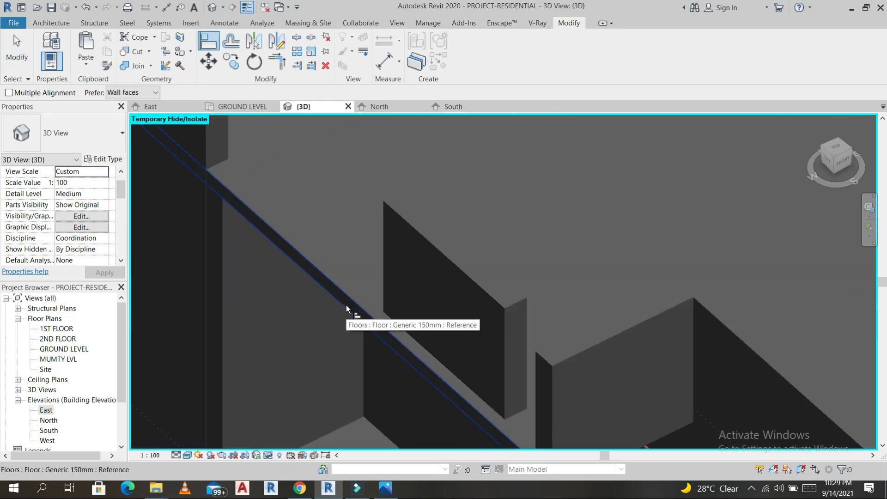
click(417, 237)
key(Escape)
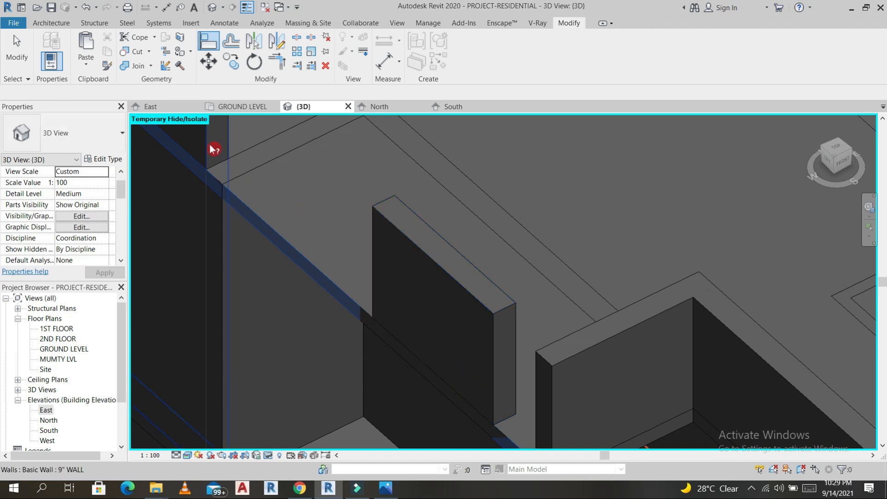
- Extend the rear end of the short west parapet wall to the end of the raised rear west wall
click(214, 149)
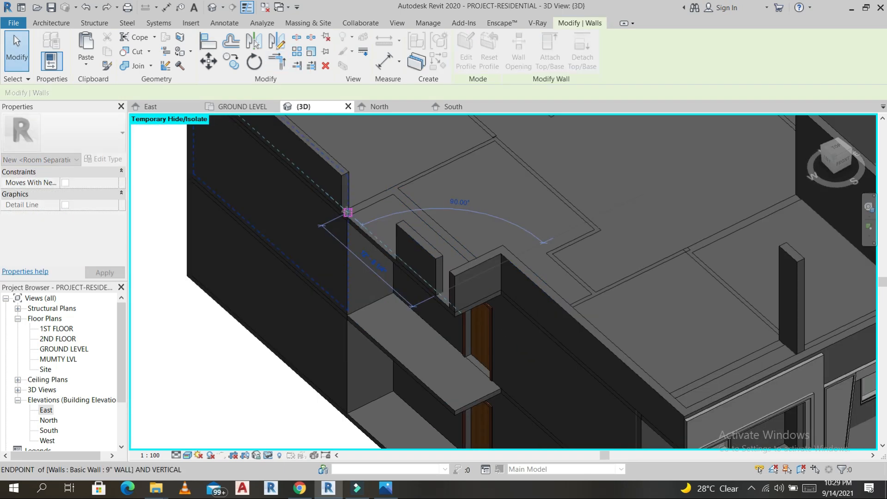
click(333, 215)
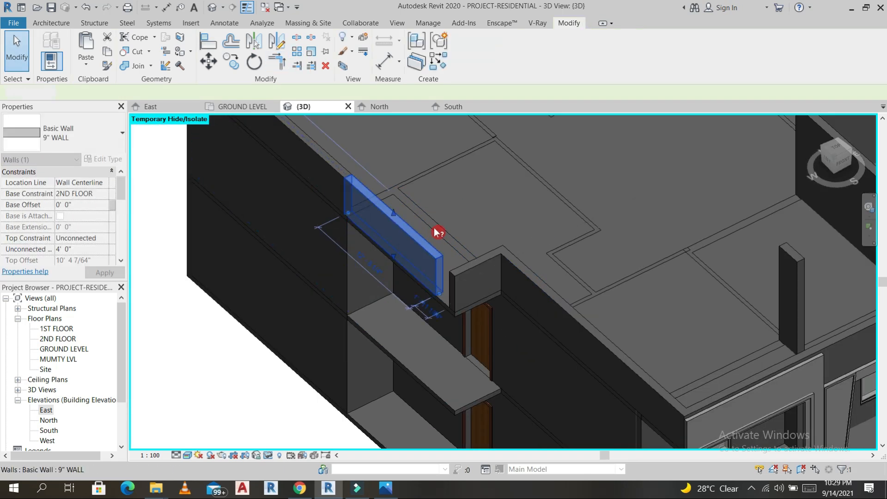
key(Escape)
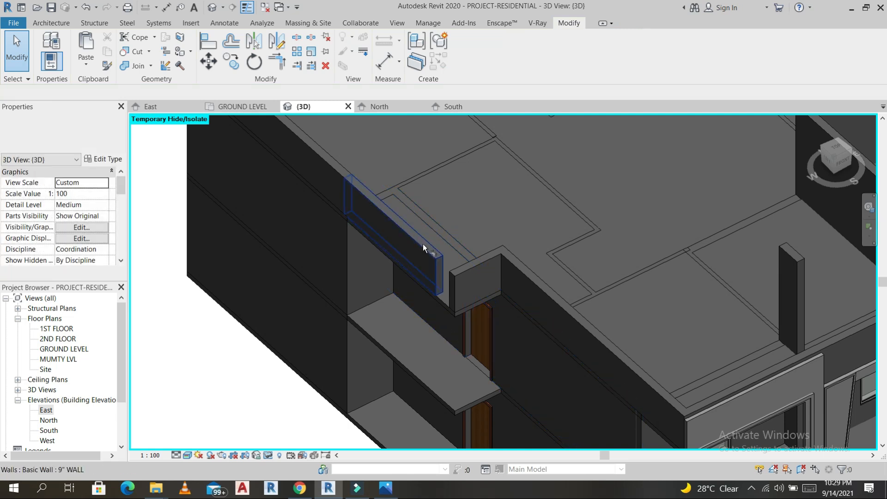
- Trim the west parapet wall and the short projection wall to each other so they meet in a corner
click(460, 266)
key(t)
key(r)
scroll(400, 233, down, 5)
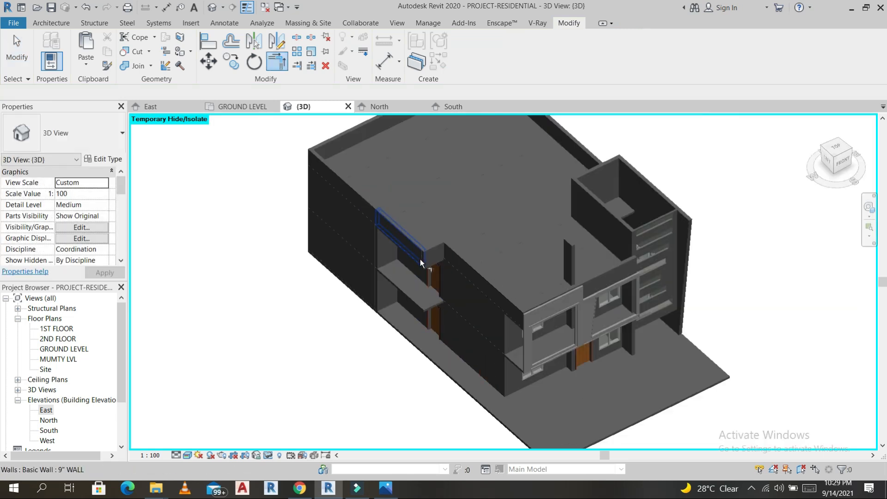
scroll(447, 247, up, 5)
key(Escape)
- Copy the two parapet walls of the west projection and paste them aligned to the 1ST FLOOR level
click(448, 233)
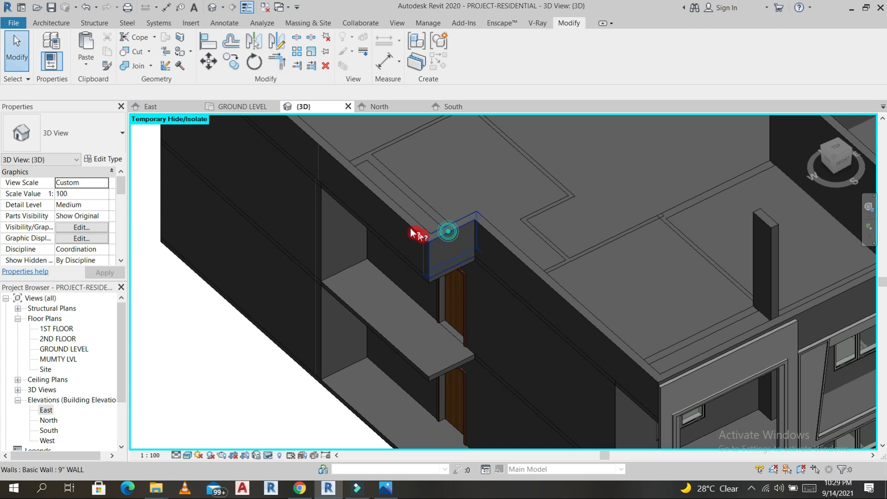
ctrl+click(402, 221)
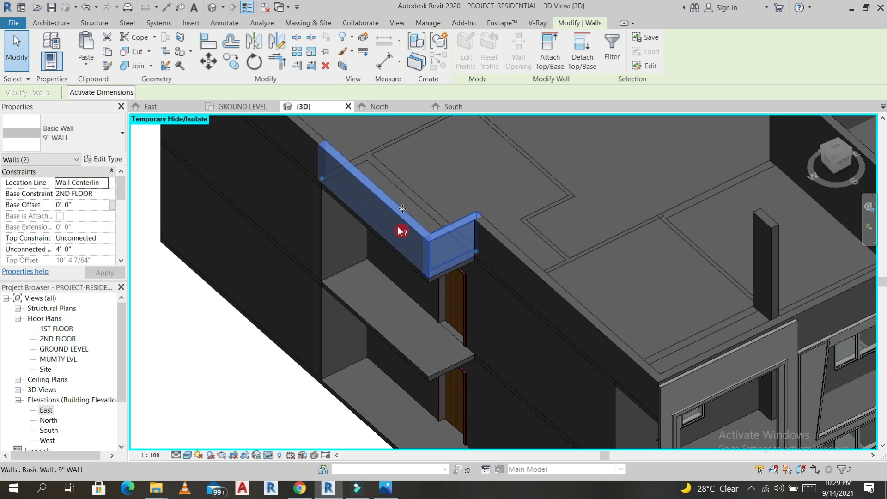
click(108, 54)
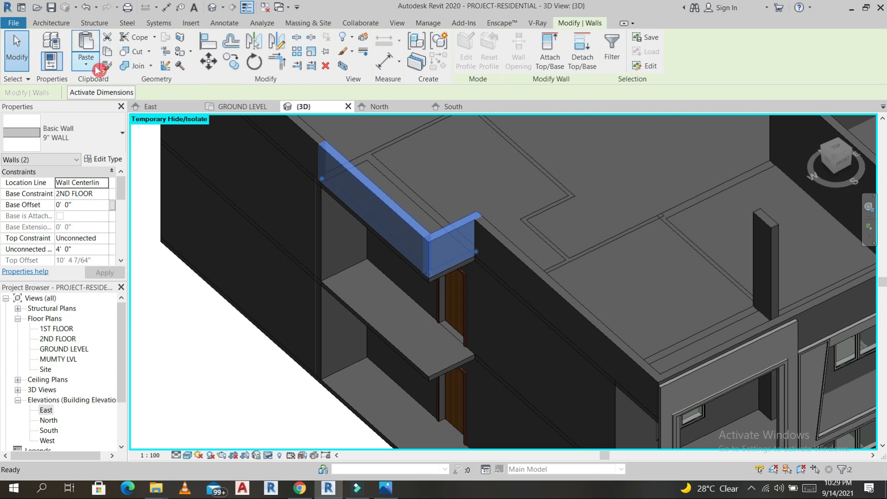
click(86, 65)
click(121, 110)
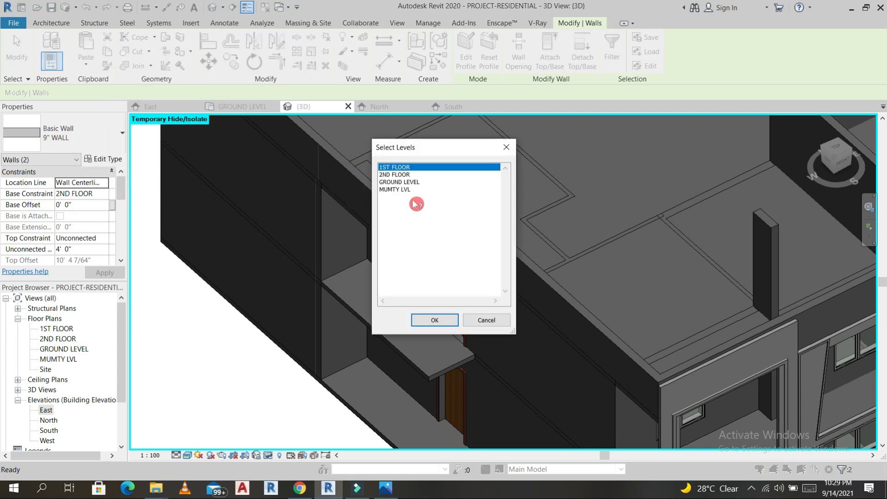
click(437, 319)
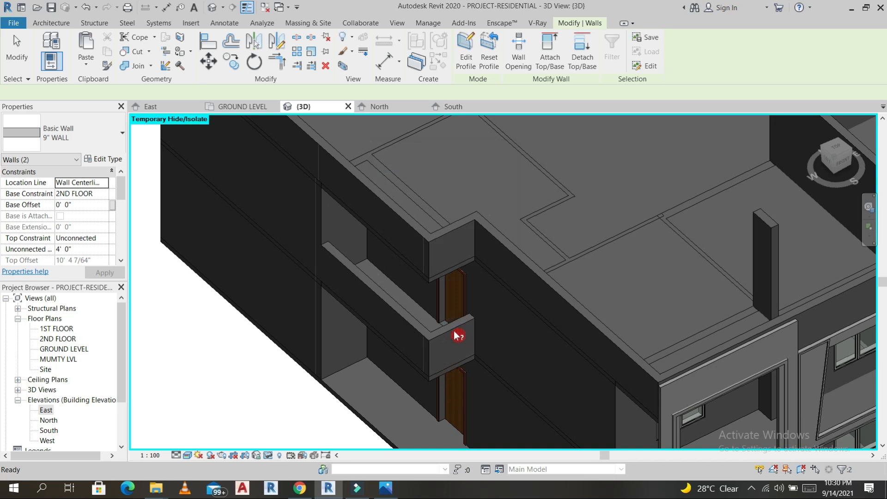
- Select both pasted first-floor walls and set their unconnected height first to 1' 0" and finally to 0' 6"
click(455, 335)
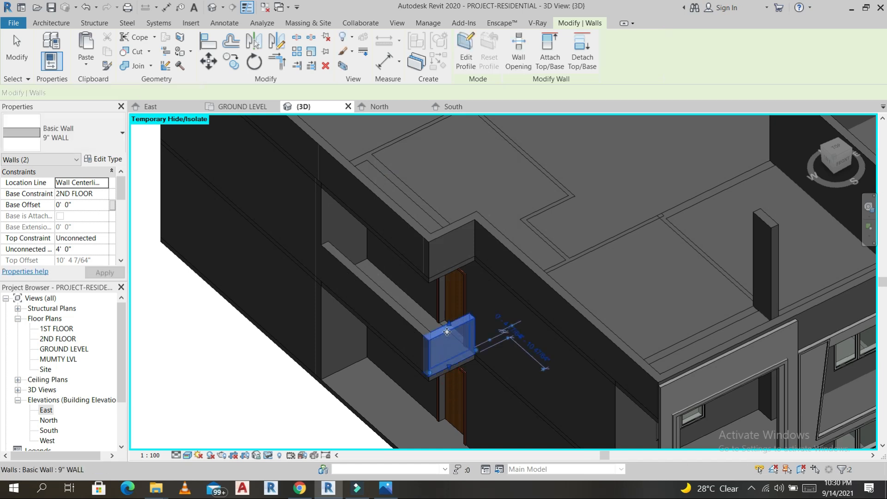
ctrl+click(413, 327)
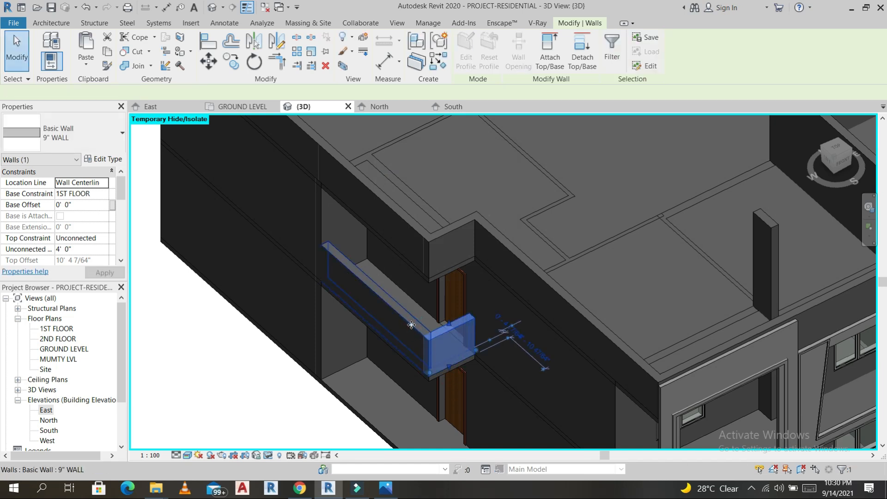
click(97, 246)
text(1)
click(98, 260)
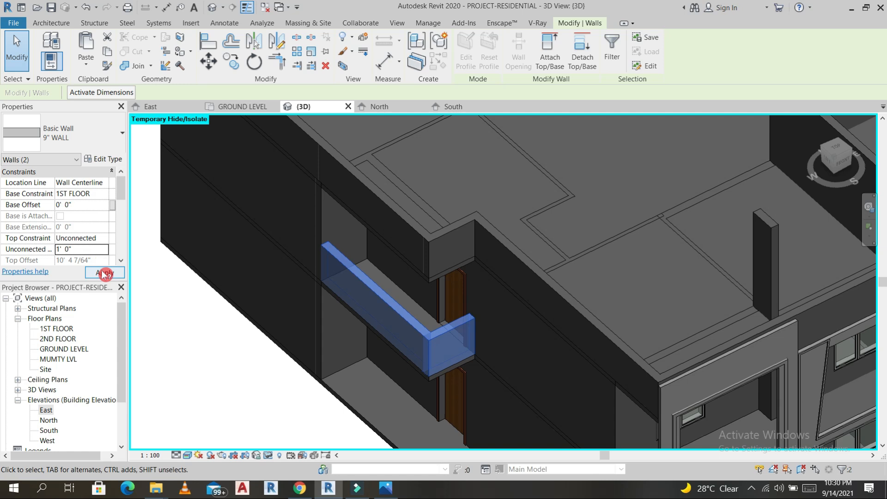
click(105, 273)
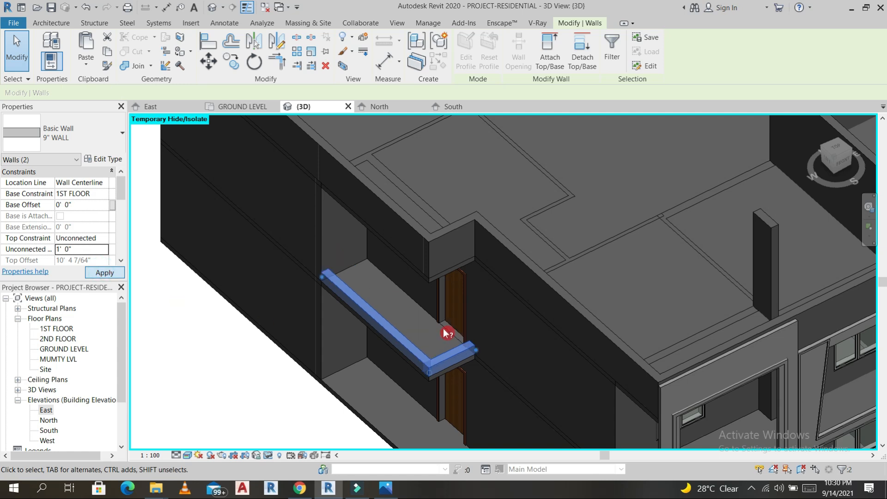
click(89, 248)
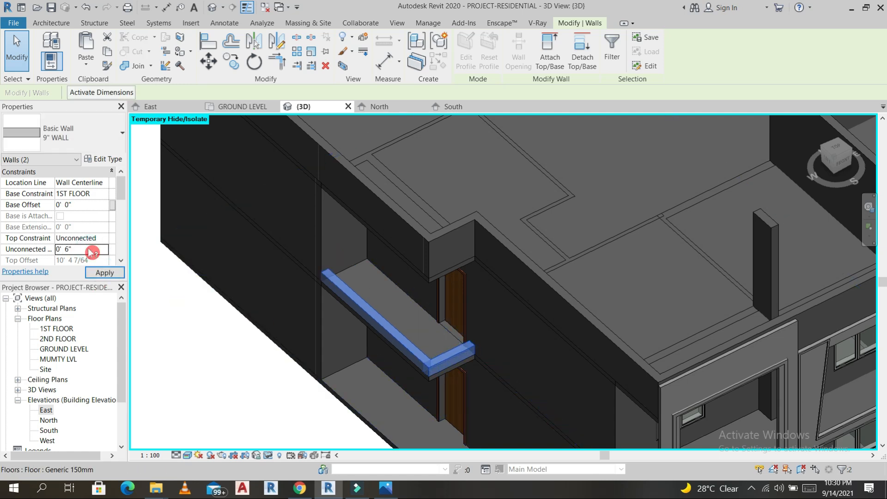
click(105, 273)
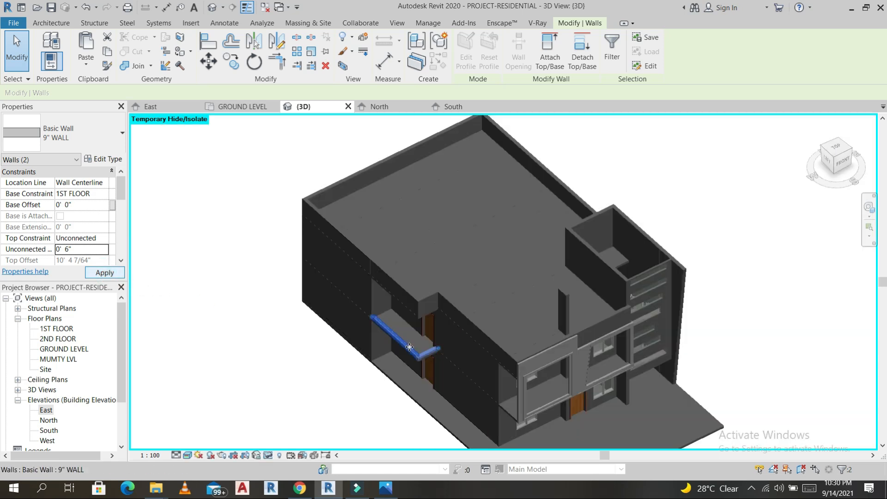
scroll(287, 327, down, 5)
click(434, 393)
click(582, 341)
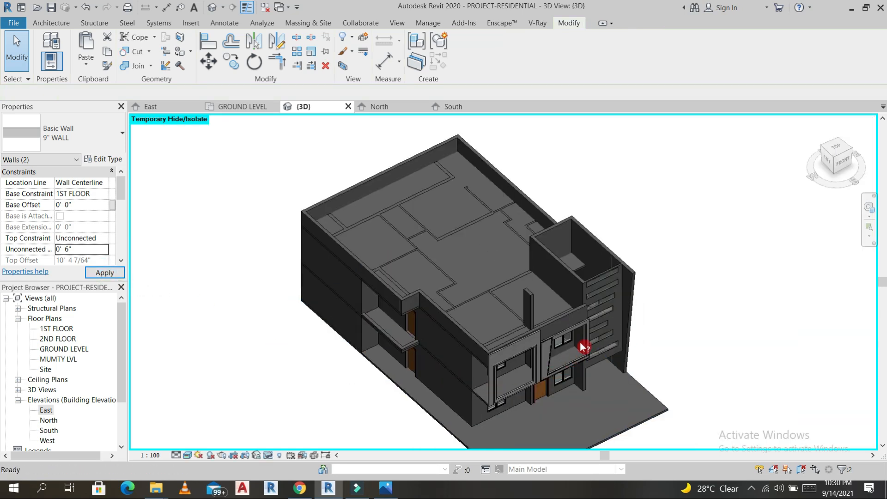
click(626, 314)
click(614, 329)
click(686, 355)
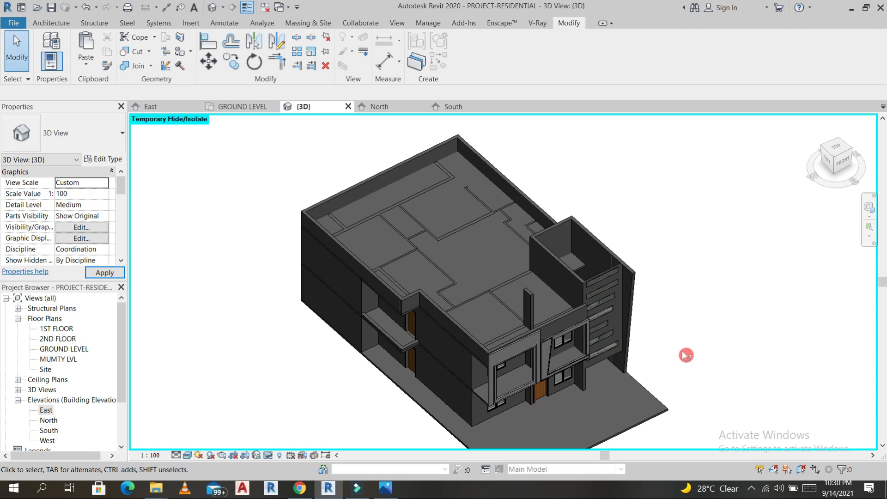
middle_click(670, 362)
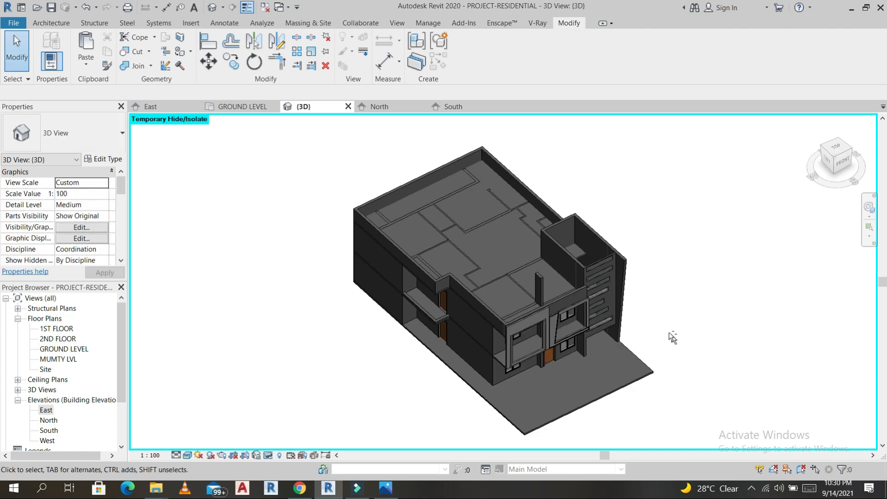
- Draw a short 9" wall, 0' 6" high with an unconnected top, along the front balcony slab's west edge, based on 1ST FLOOR
scroll(617, 347, up, 5)
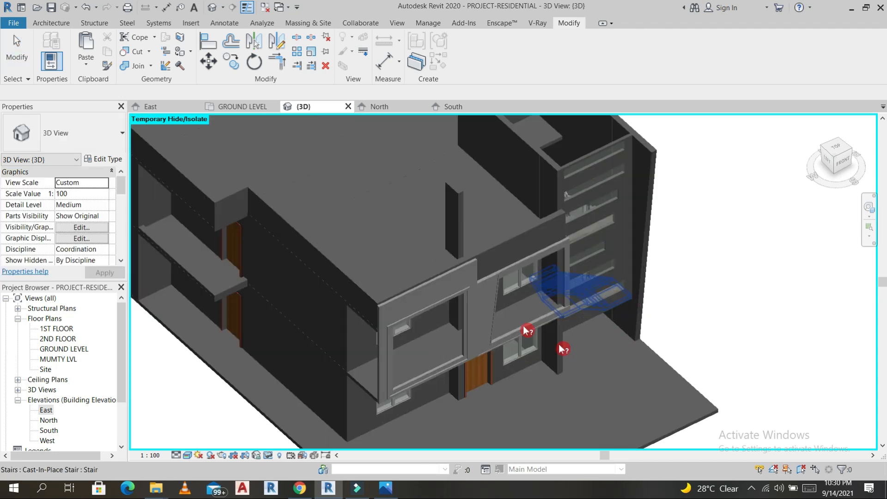
shift+middle_drag(520, 272, 438, 322)
scroll(438, 322, up, 3)
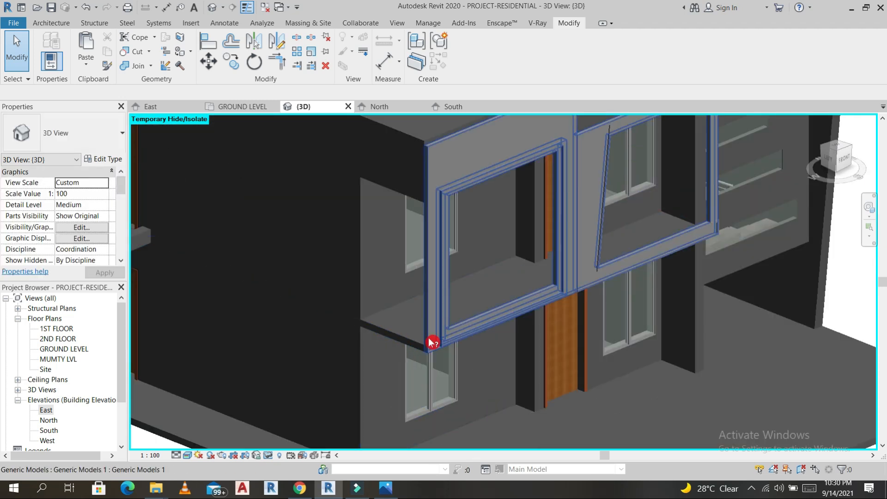
scroll(415, 341, down, 3)
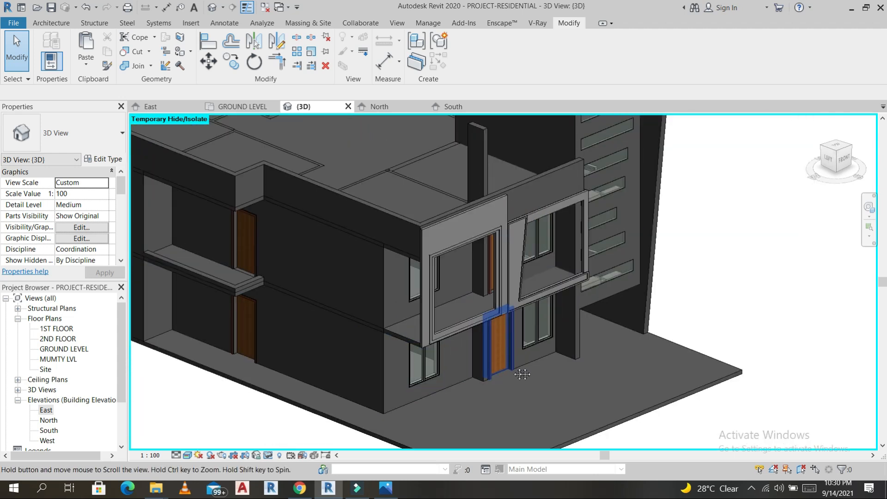
scroll(482, 361, up, 2)
click(264, 289)
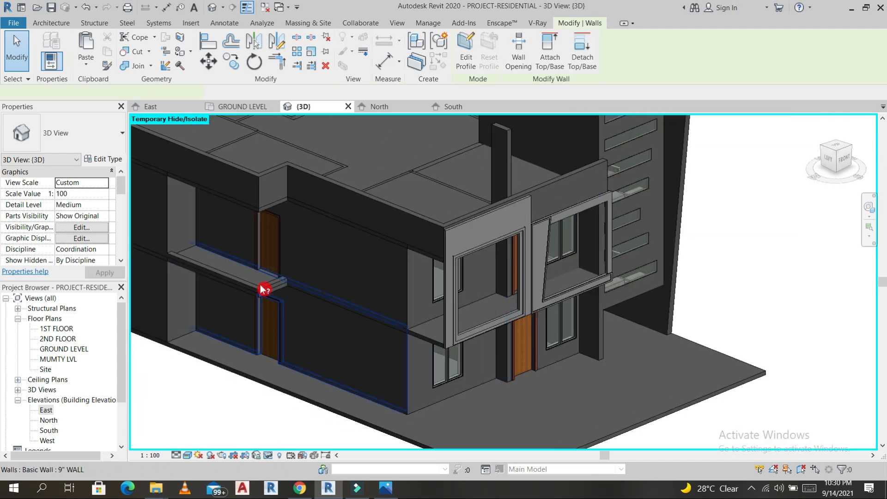
scroll(275, 284, up, 2)
key(c)
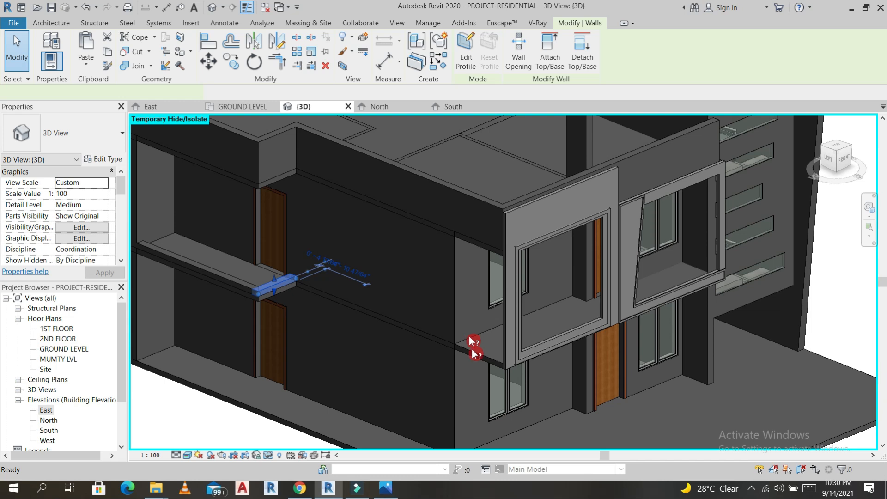
key(w)
key(a)
scroll(472, 347, up, 3)
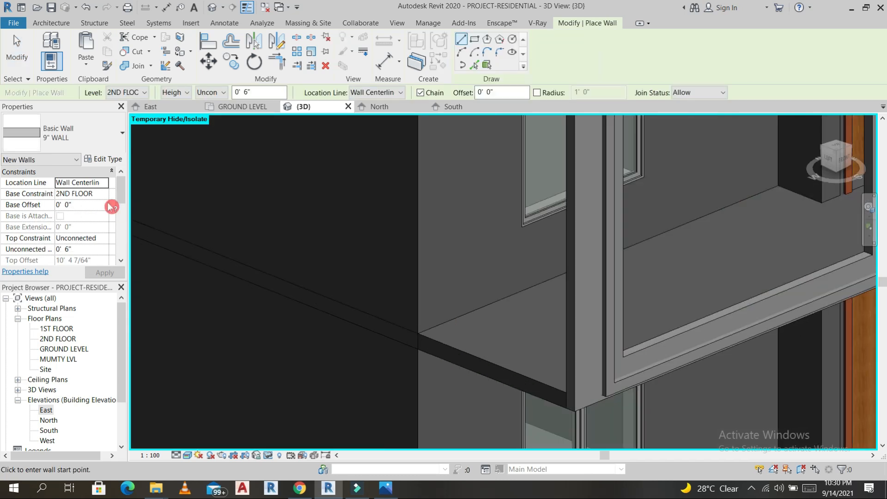
click(104, 196)
click(74, 214)
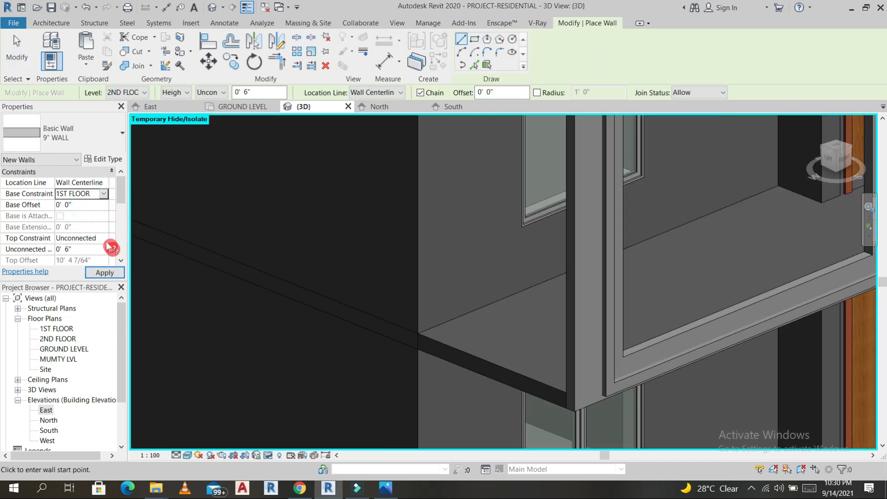
click(104, 238)
click(87, 249)
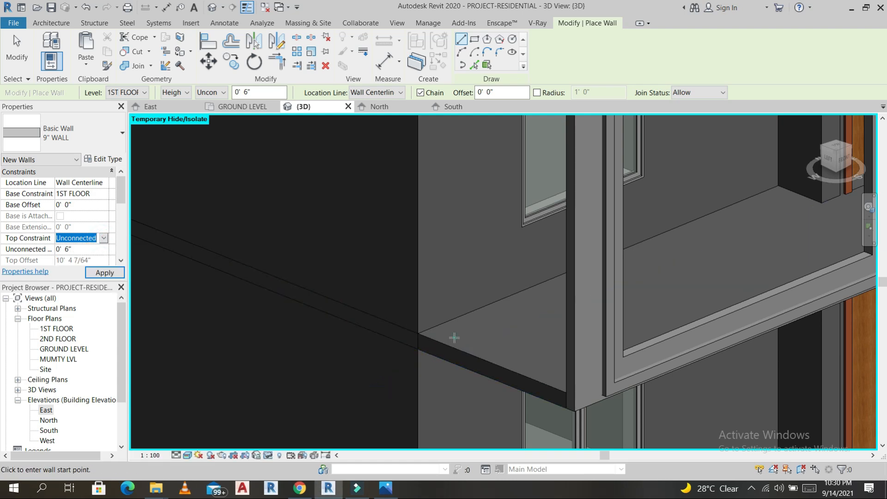
click(550, 374)
key(Escape)
key(Escape)
- Align the outer face of the short balcony wall with the west edge of the first-floor slab
key(a)
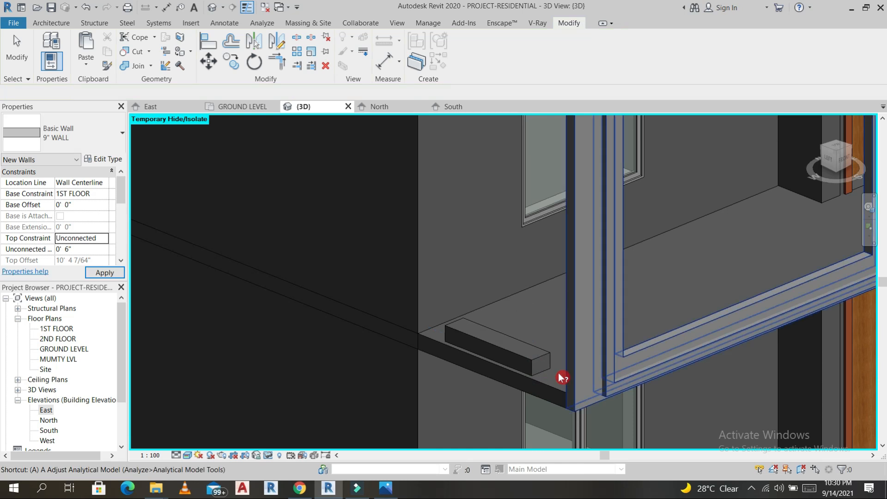
key(l)
click(519, 364)
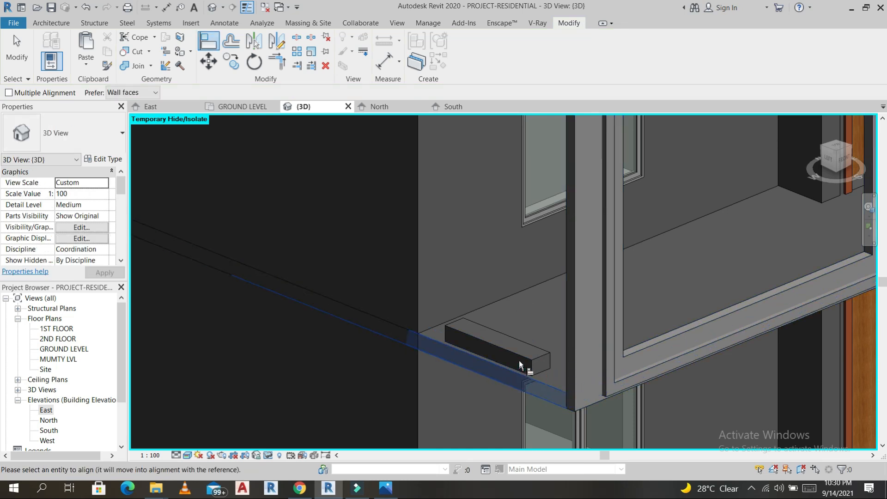
click(521, 359)
key(Escape)
key(Escape)
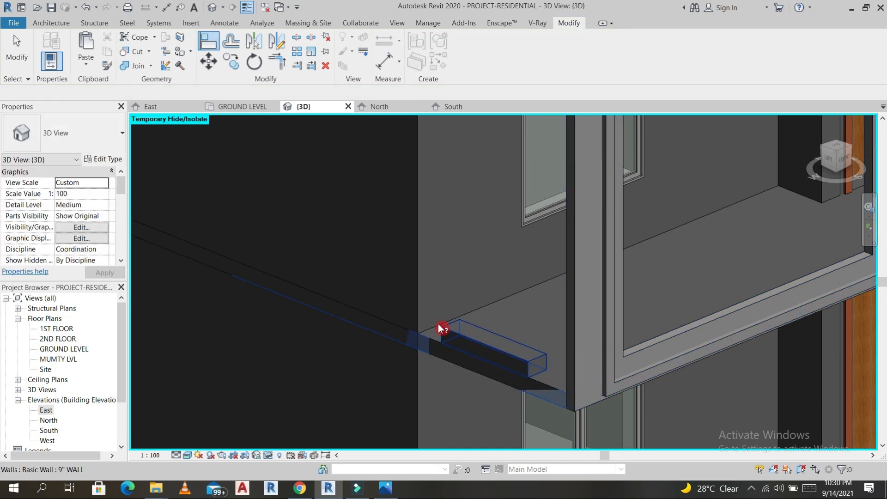
- Extend the rear end of the short balcony wall to the face of the house wall behind it
click(279, 68)
click(418, 276)
click(442, 339)
key(Escape)
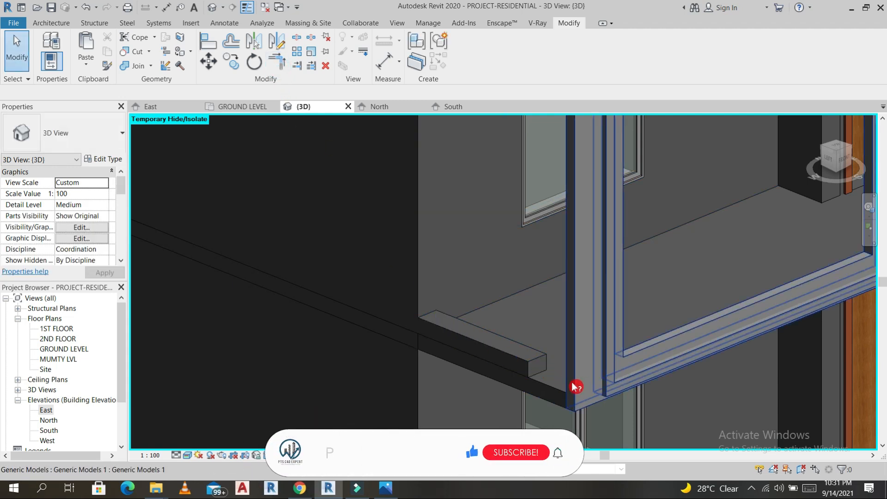
- Extend the balcony wall's front end to the framed front trim and set its unconnected height to 0' 8"
scroll(526, 359, down, 3)
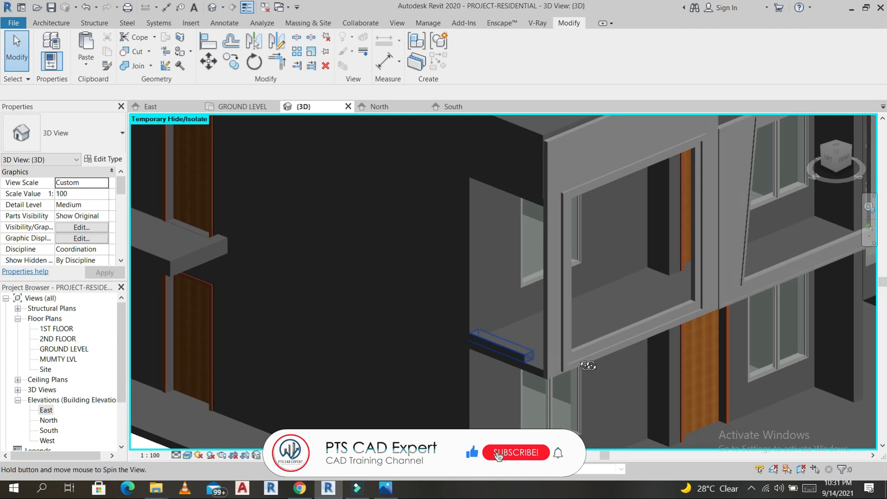
scroll(526, 359, up, 5)
middle_drag(617, 295, 352, 323)
click(297, 64)
click(702, 270)
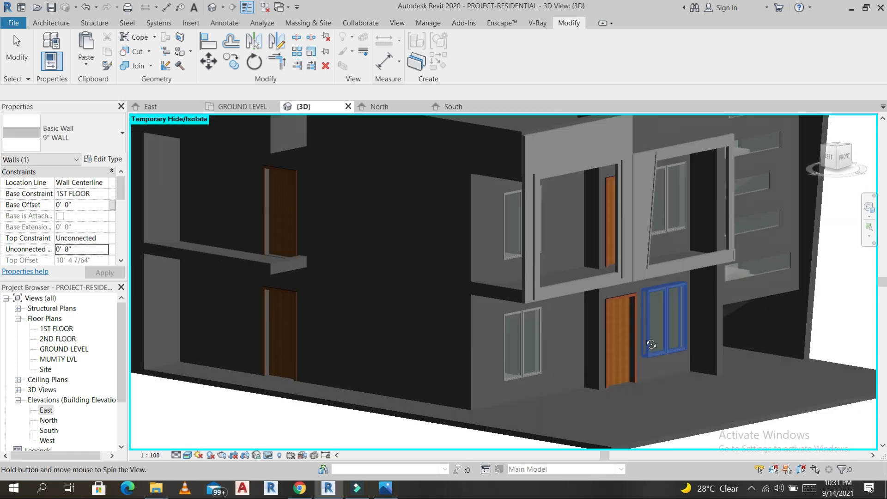
shift+middle_drag(601, 296, 647, 295)
scroll(647, 294, up, 3)
key(Escape)
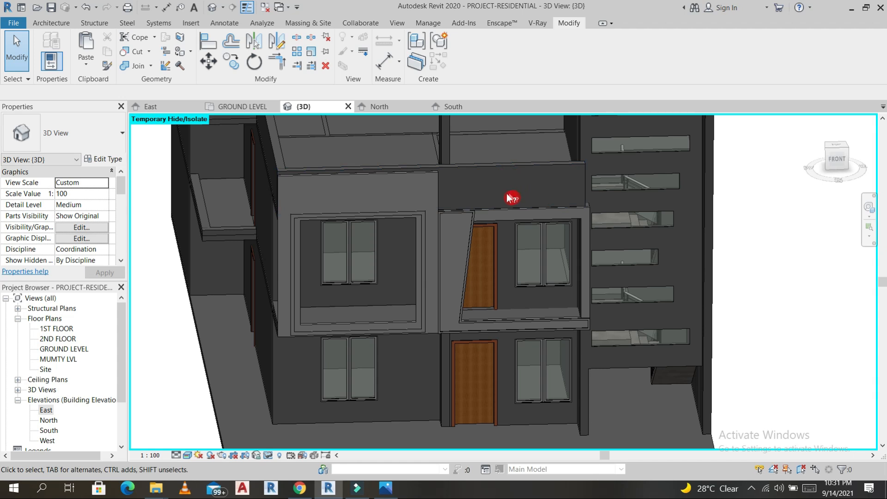
- Edit the front parapet wall's profile in the front view and sketch a rectangular opening about 9' 9" wide beside the stair tower
scroll(511, 248, down, 5)
scroll(532, 282, up, 6)
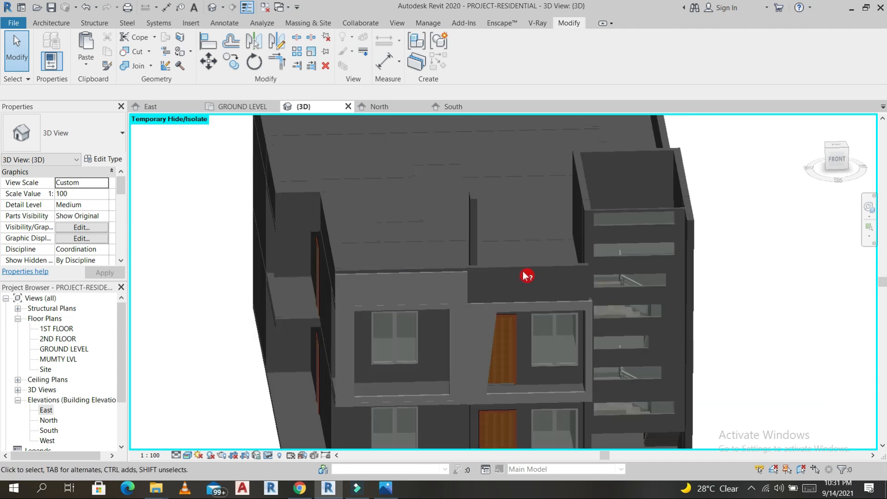
click(527, 277)
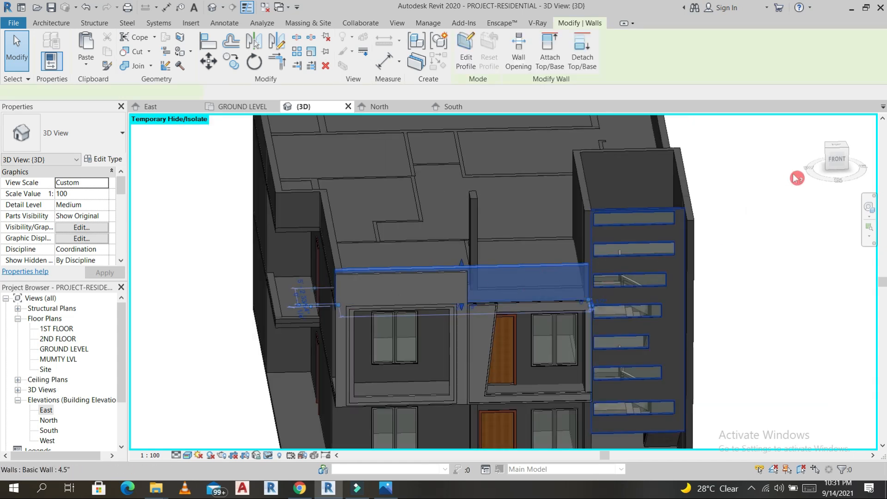
click(838, 161)
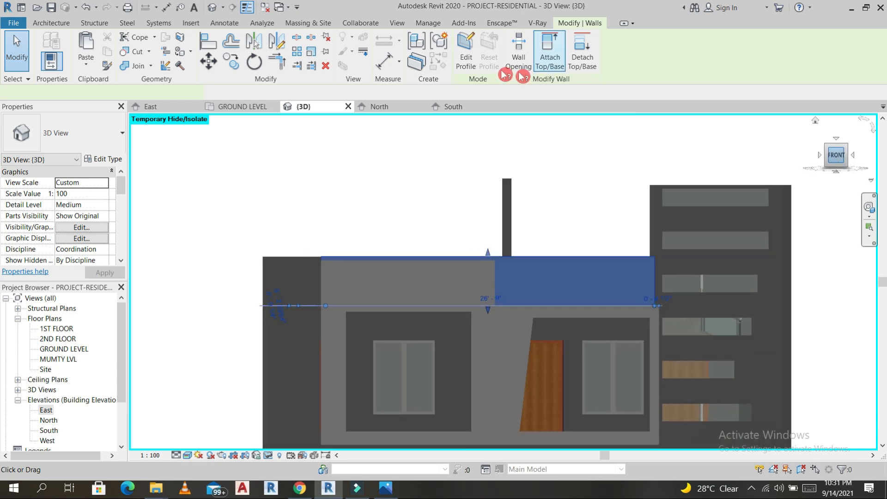
double_click(560, 275)
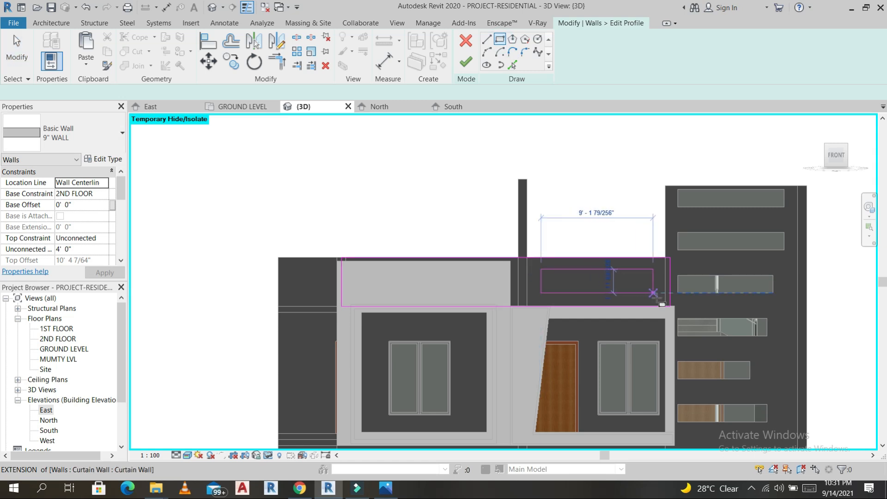
click(653, 293)
scroll(601, 294, up, 3)
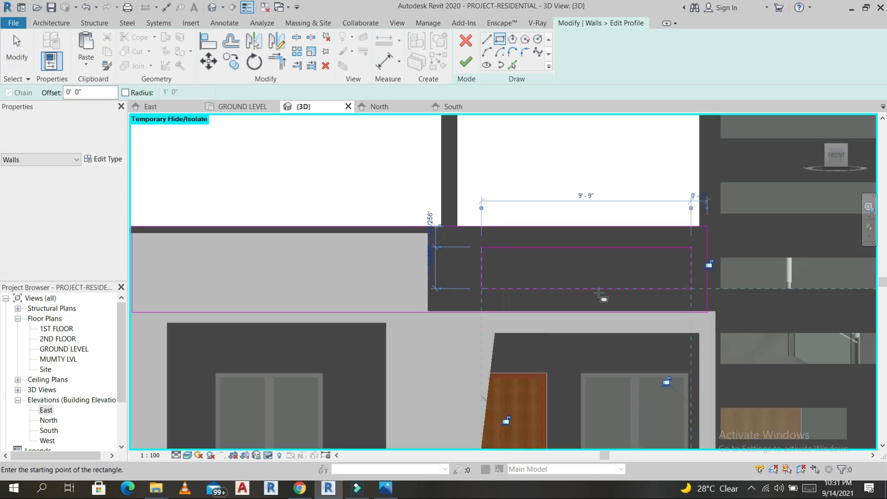
scroll(599, 293, up, 2)
key(Escape)
key(Escape)
- Set the opening's lower line 6" above the bottom edge of the parapet wall
click(587, 285)
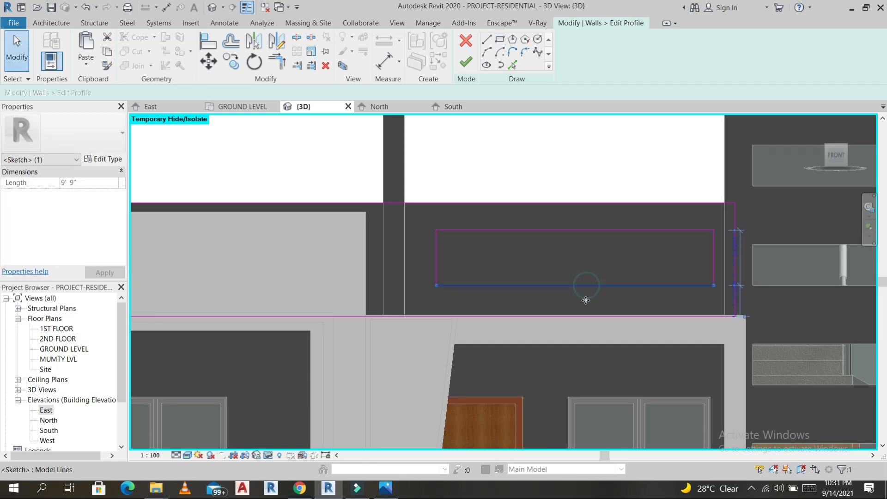
drag(586, 307, 587, 309)
click(779, 334)
scroll(738, 310, up, 3)
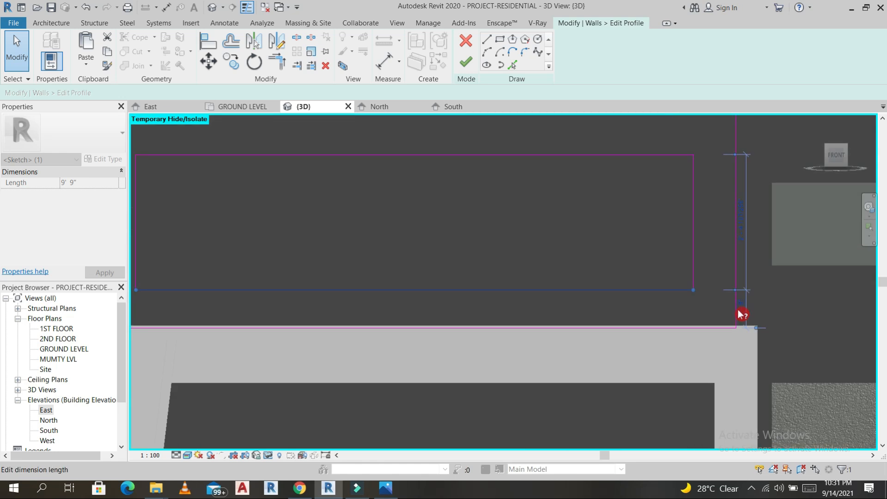
click(739, 313)
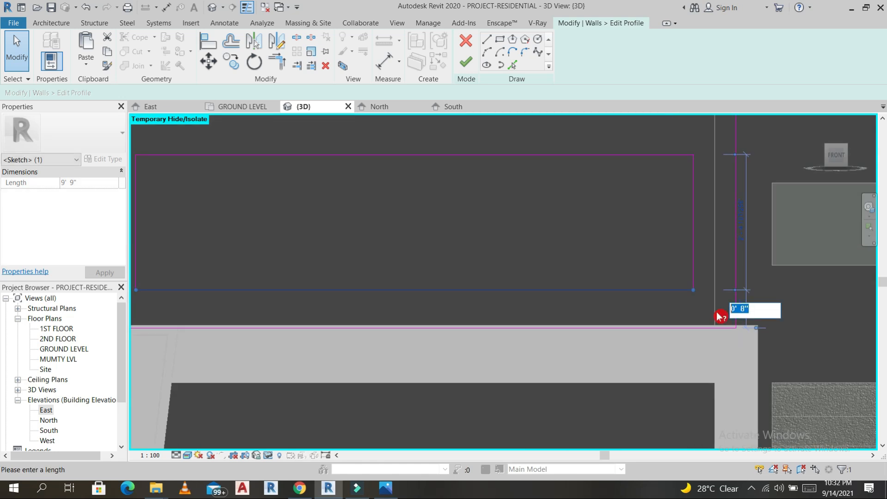
text(6")
key(Return)
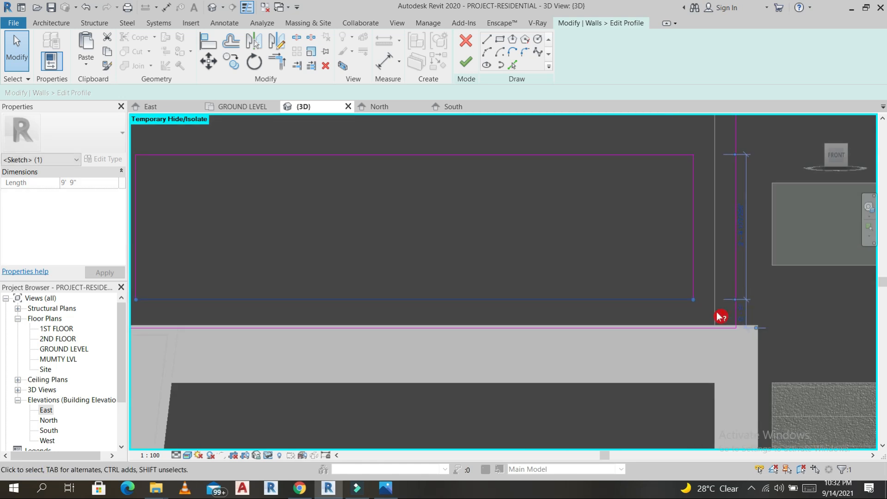
click(680, 156)
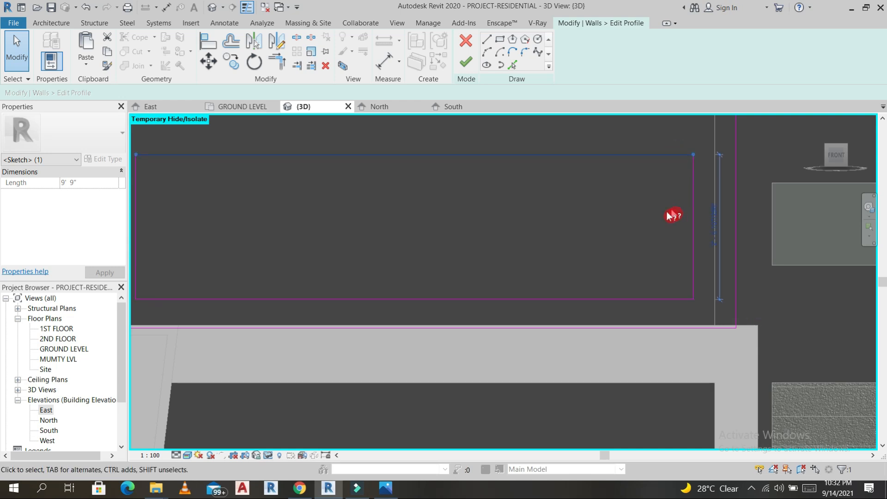
scroll(644, 209, down, 4)
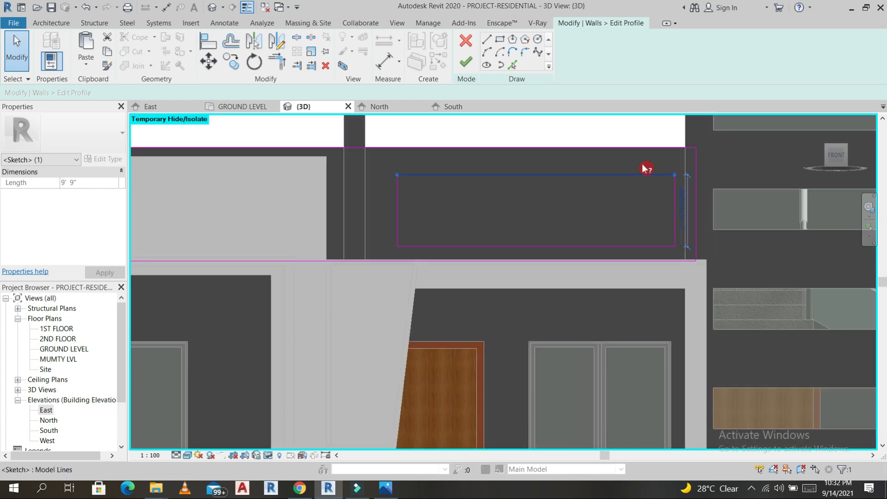
click(646, 168)
key(d)
key(i)
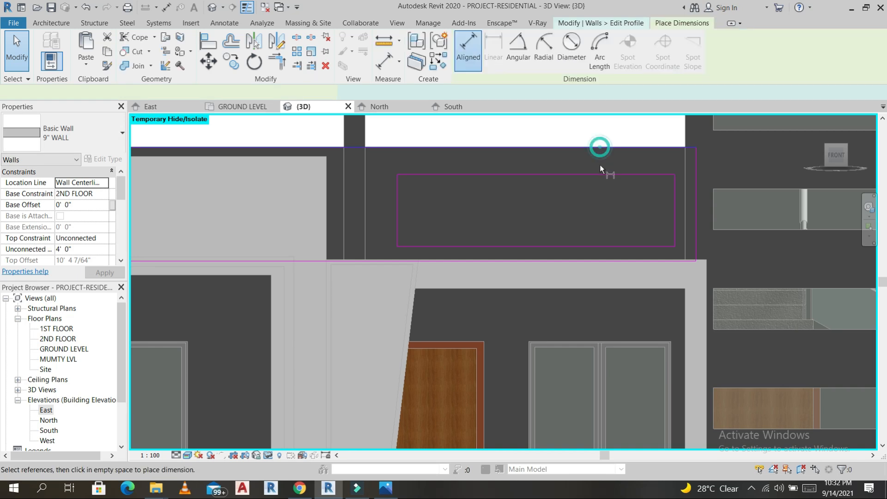
click(601, 175)
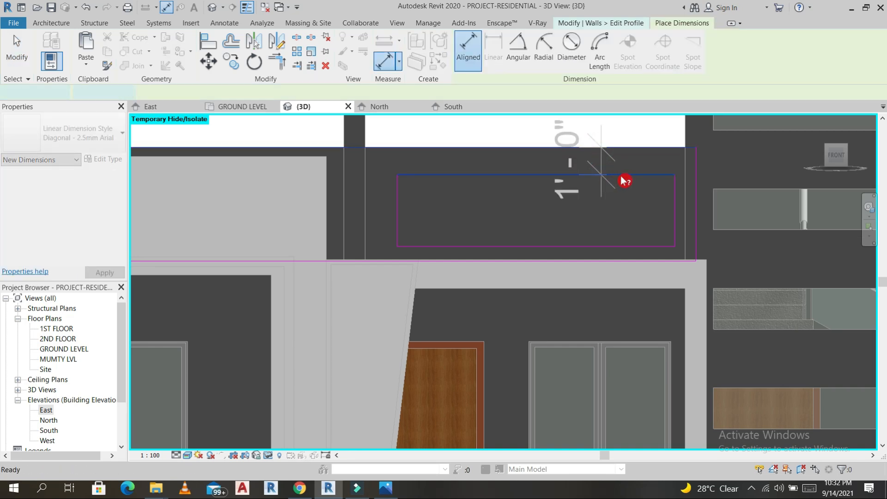
key(Escape)
key(Escape)
- Set the opening's upper line 9" below the top edge of the parapet wall
click(520, 176)
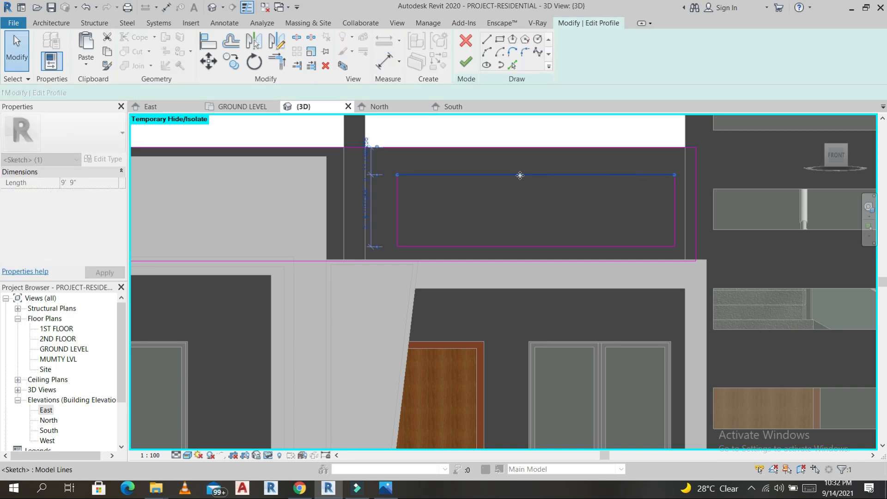
click(364, 161)
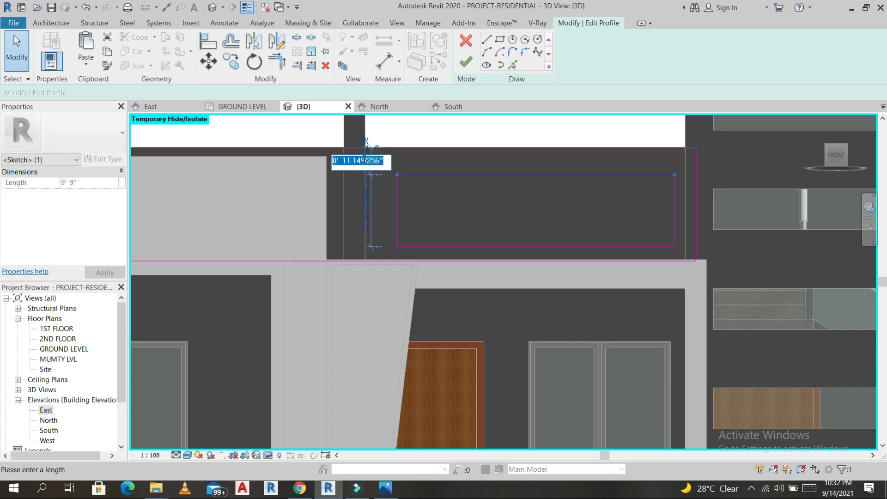
text(9")
key(Return)
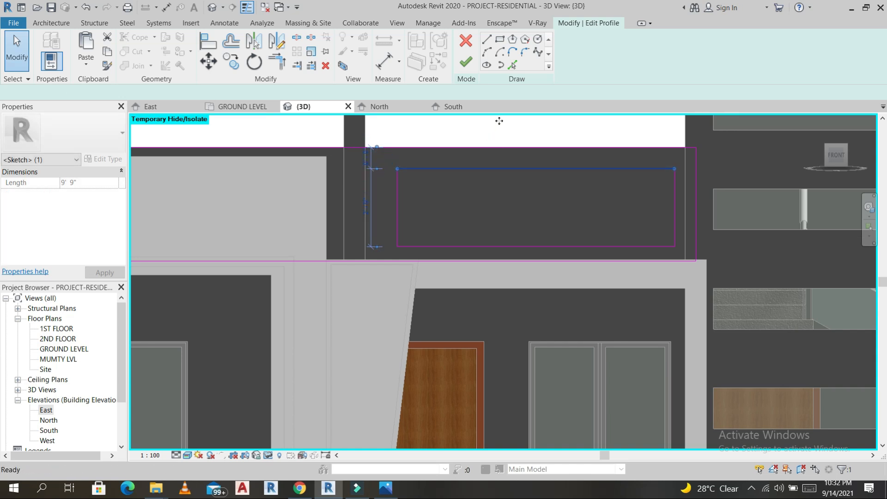
click(499, 120)
- Move the opening's side line farthest from the stair tower outward to about 10' 9 1/2" width and finish the wall profile
drag(397, 203, 367, 202)
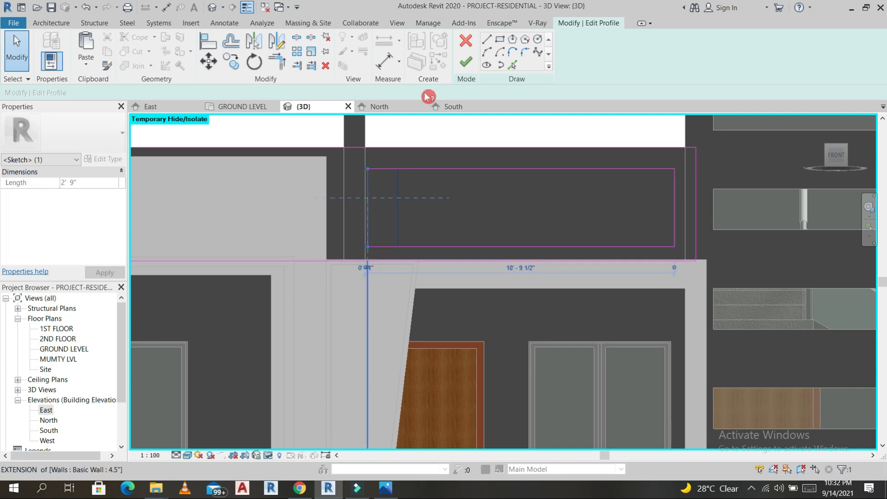
drag(429, 96, 469, 69)
click(469, 68)
key(Escape)
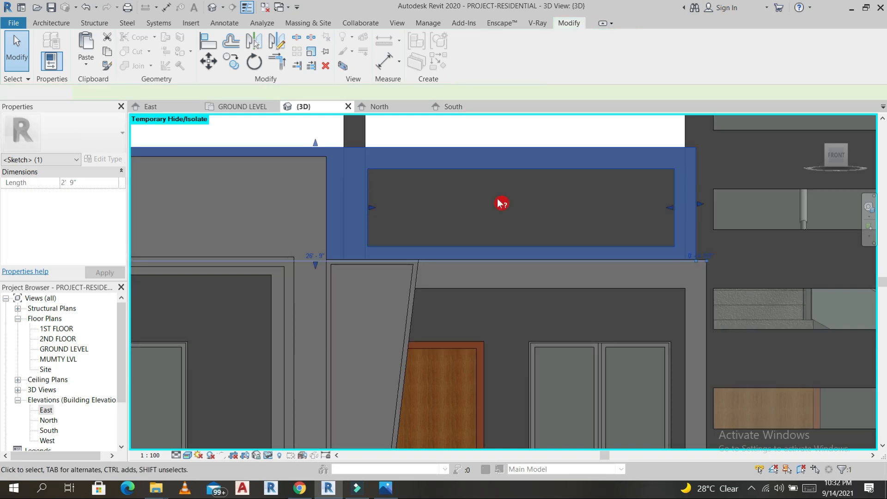
- Create a new in-place component in the Generic Models category, accepting the default name
scroll(503, 200, down, 3)
shift+middle_drag(489, 216, 396, 237)
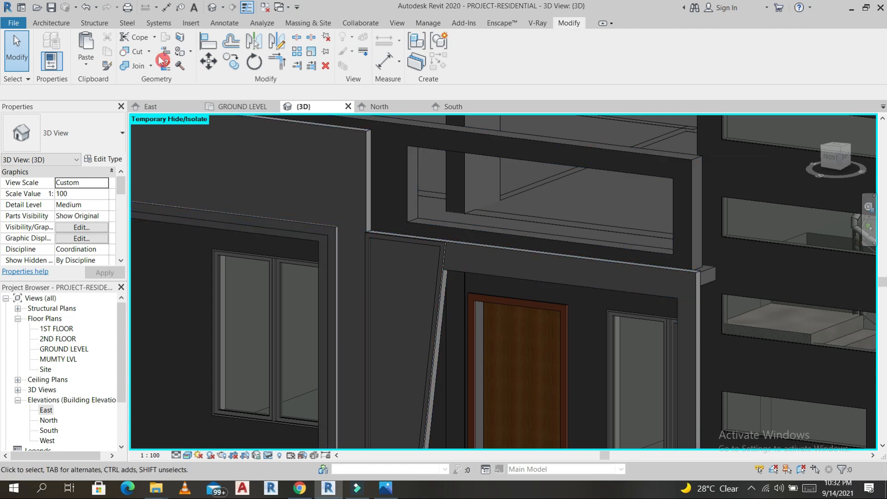
click(48, 23)
click(137, 62)
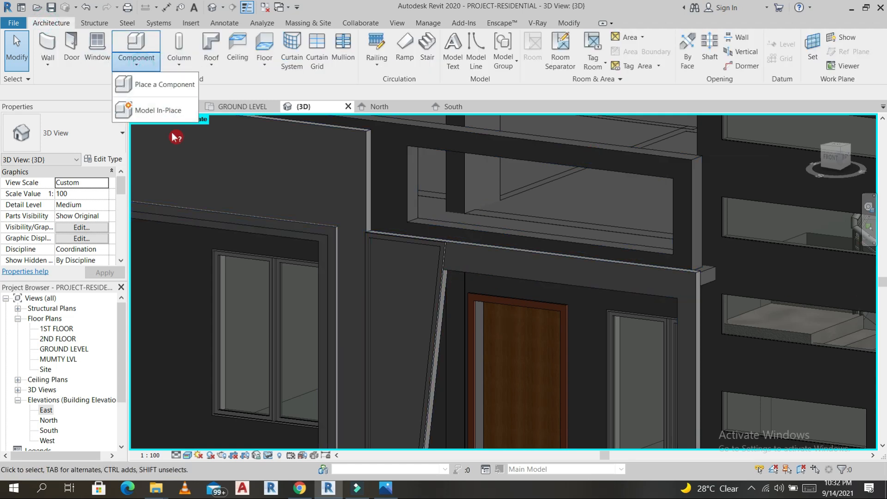
click(171, 110)
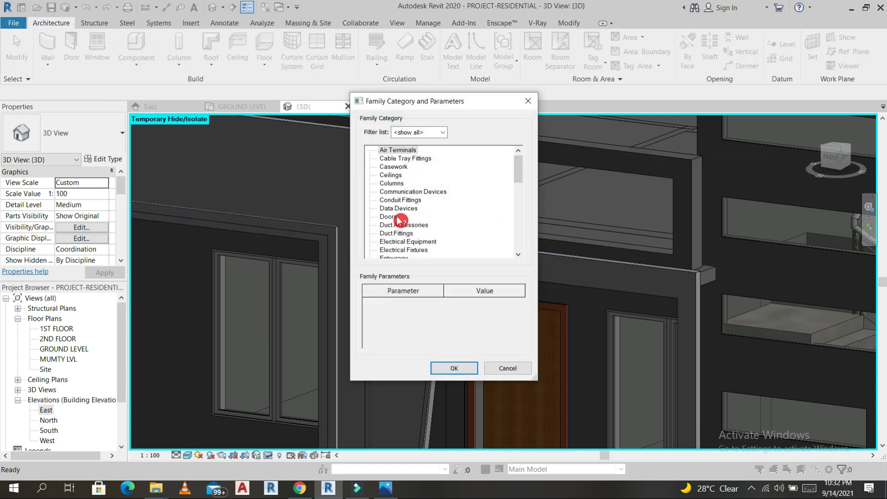
key(g)
click(455, 368)
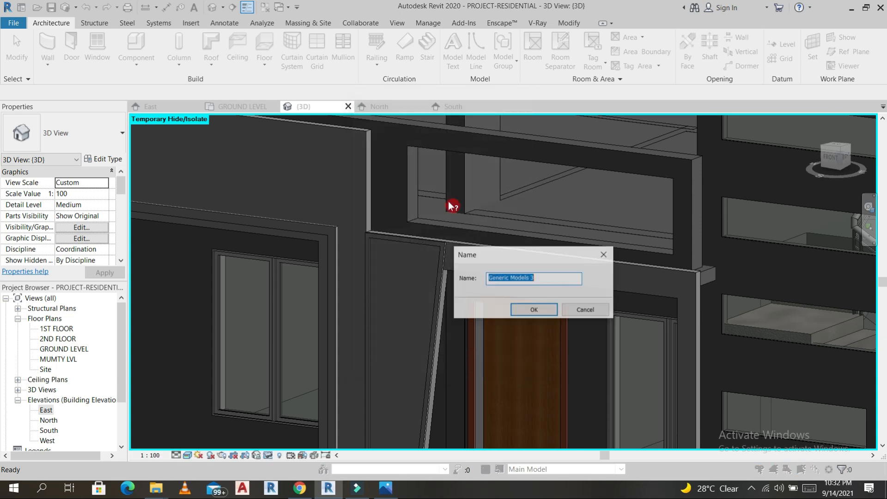
click(535, 310)
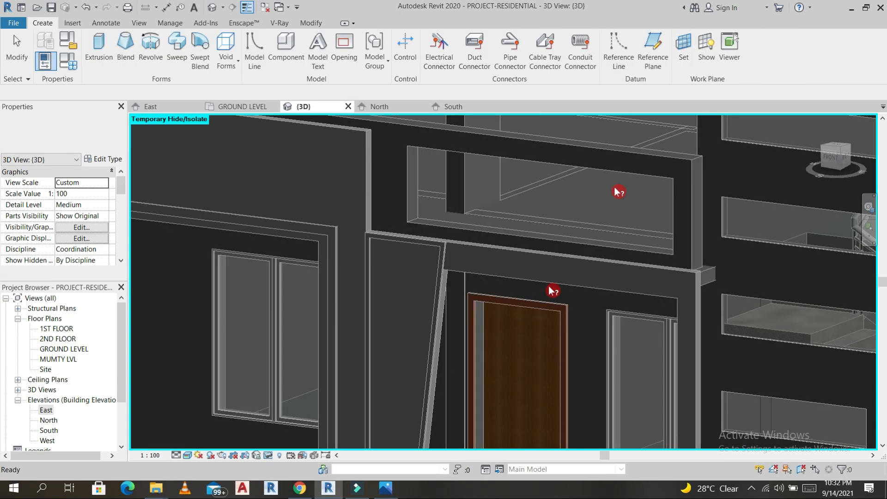
- Sketch a small rectangular extrusion profile on the inner side face of the front parapet opening, near its lower corner, and finish the sketch
click(684, 48)
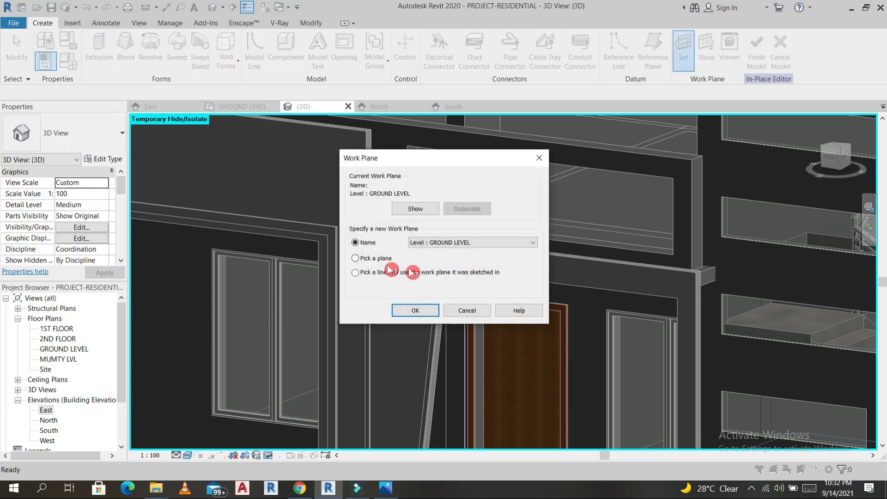
click(417, 312)
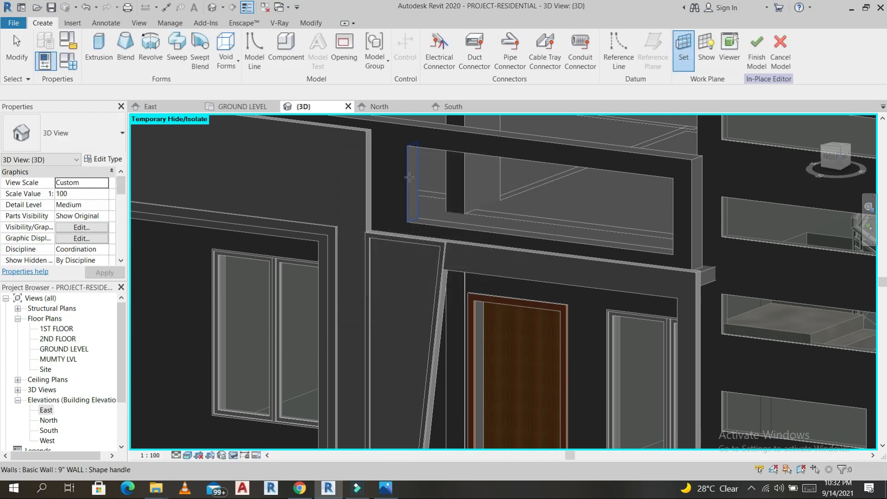
click(408, 177)
click(413, 221)
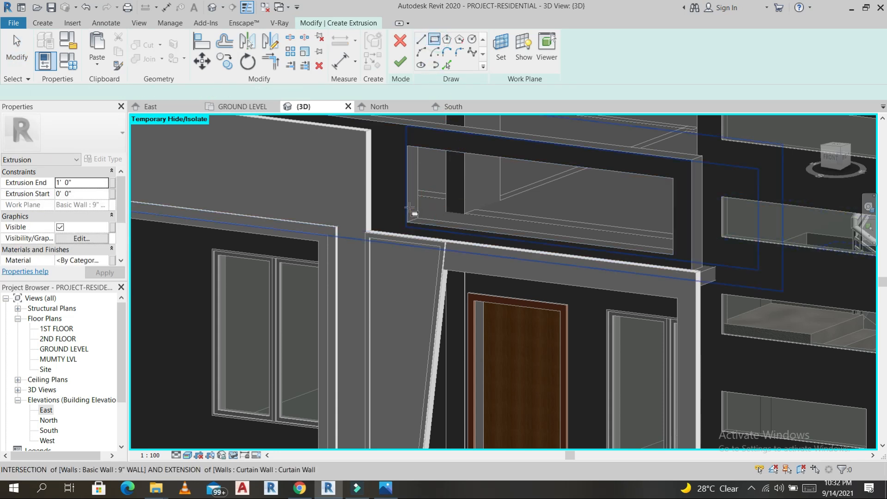
scroll(415, 214, up, 5)
click(425, 215)
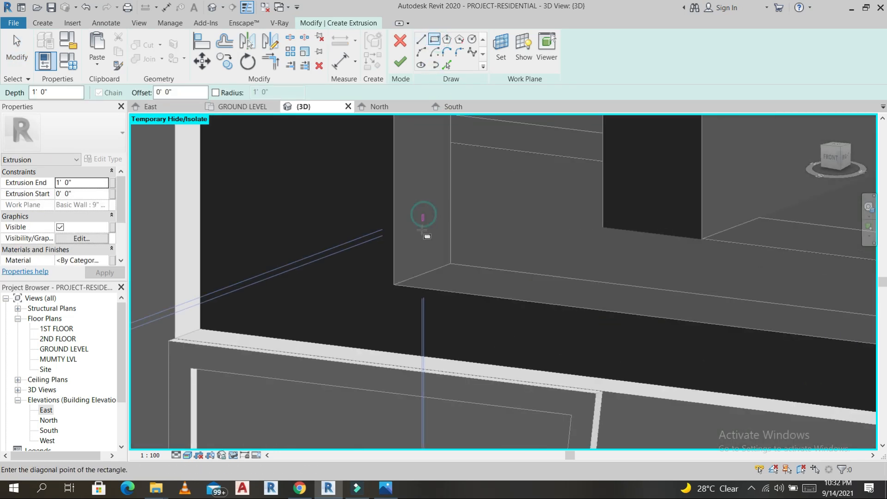
click(413, 236)
click(402, 69)
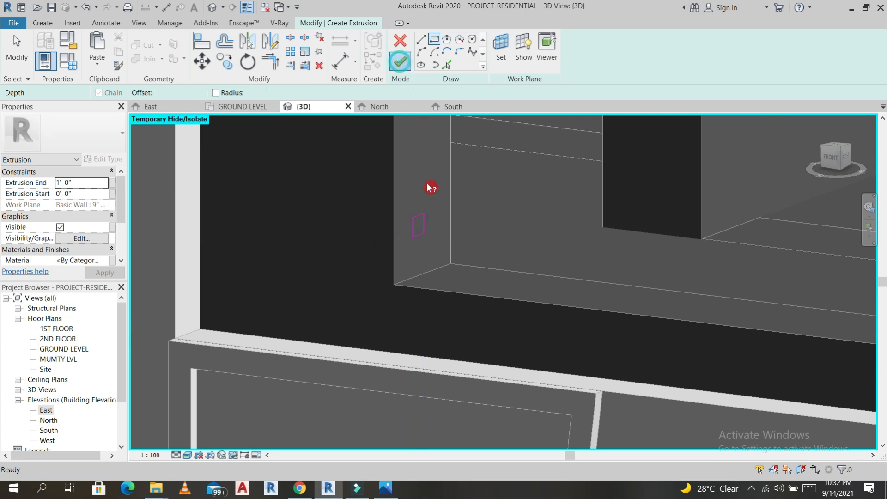
- Stretch the extrusion across the parapet opening to its opposite side face, to a depth of 10' 9 1/2"
scroll(430, 226, down, 3)
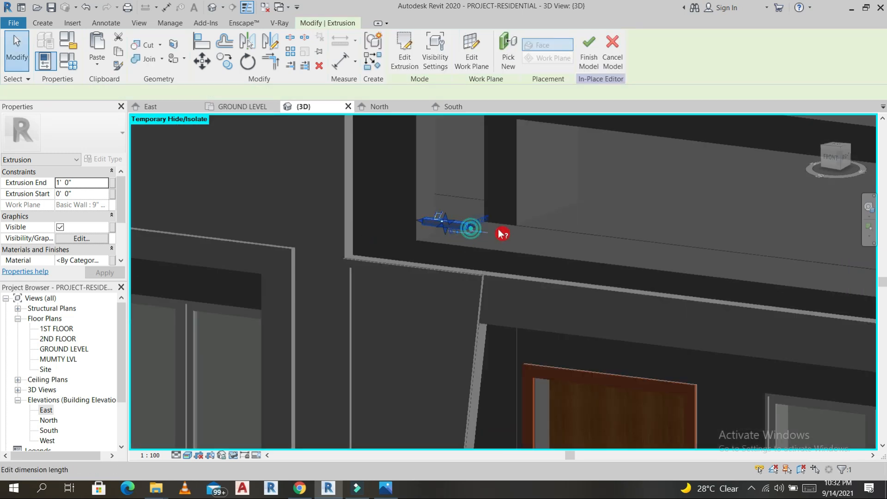
scroll(466, 233, up, 3)
drag(462, 233, 600, 253)
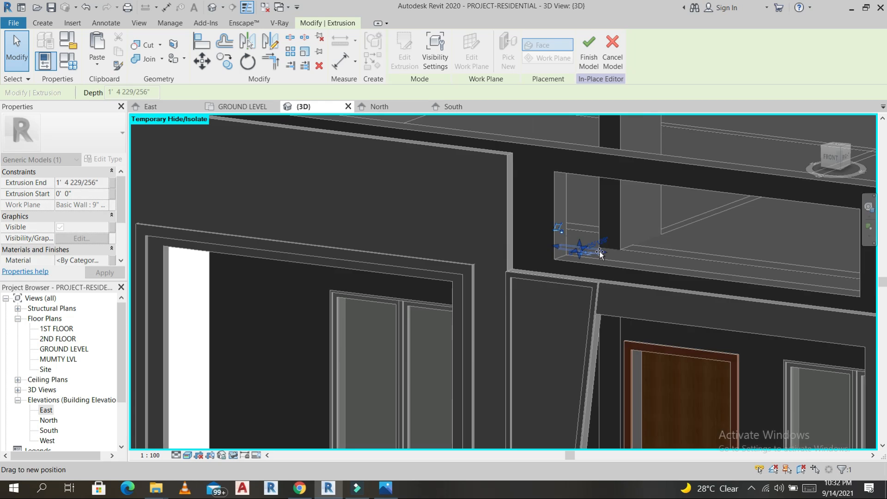
drag(812, 263, 857, 282)
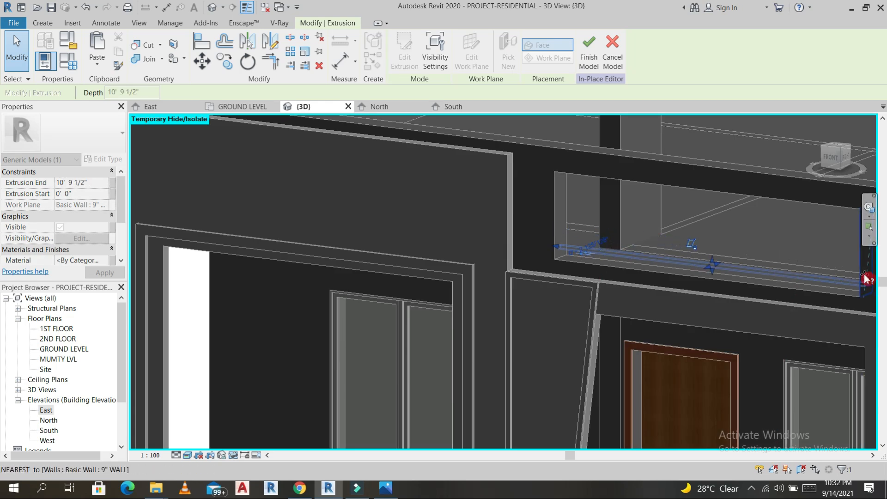
click(763, 281)
- Assign the "1 black metal" material to the horizontal bar in the parapet opening
scroll(686, 293, down, 1)
scroll(693, 289, up, 3)
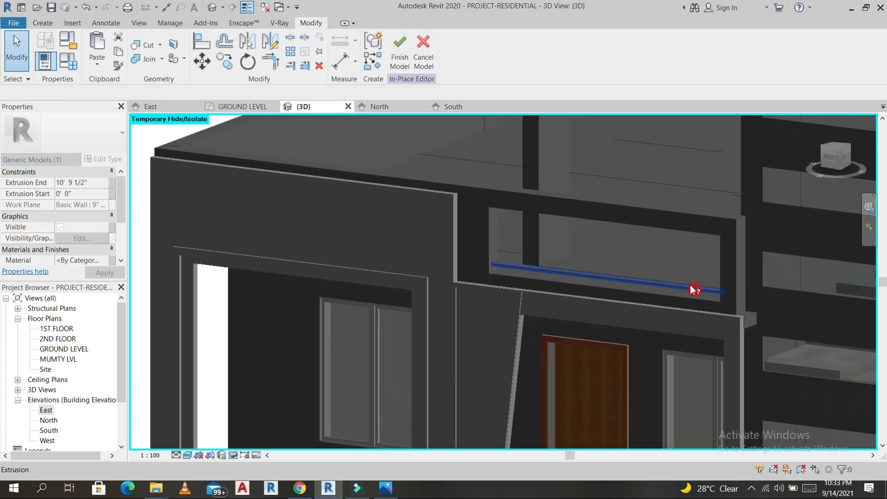
click(693, 291)
scroll(396, 208, down, 4)
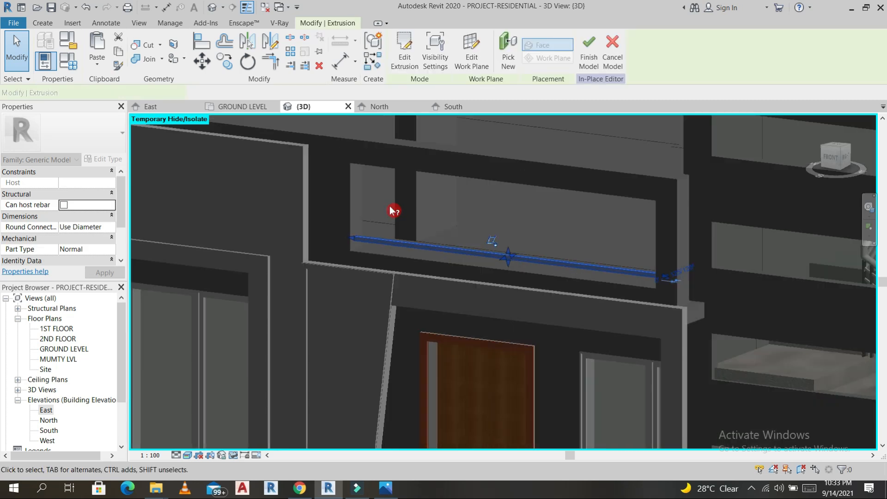
click(485, 227)
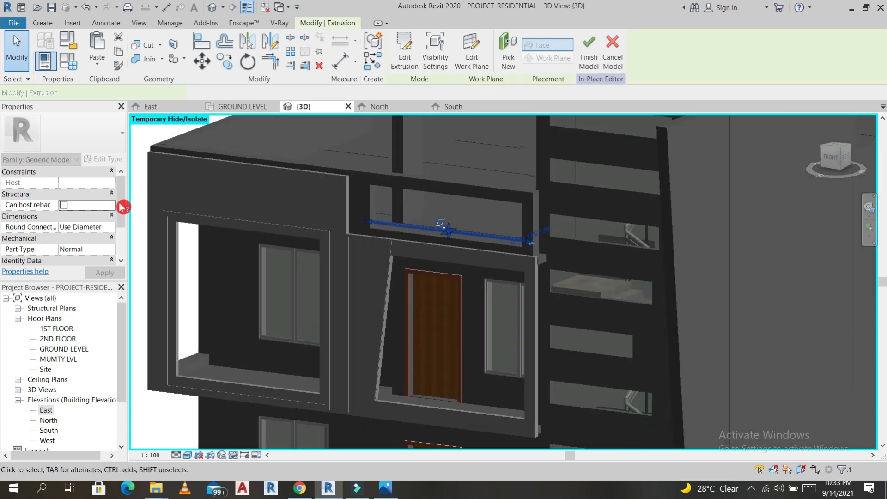
click(109, 261)
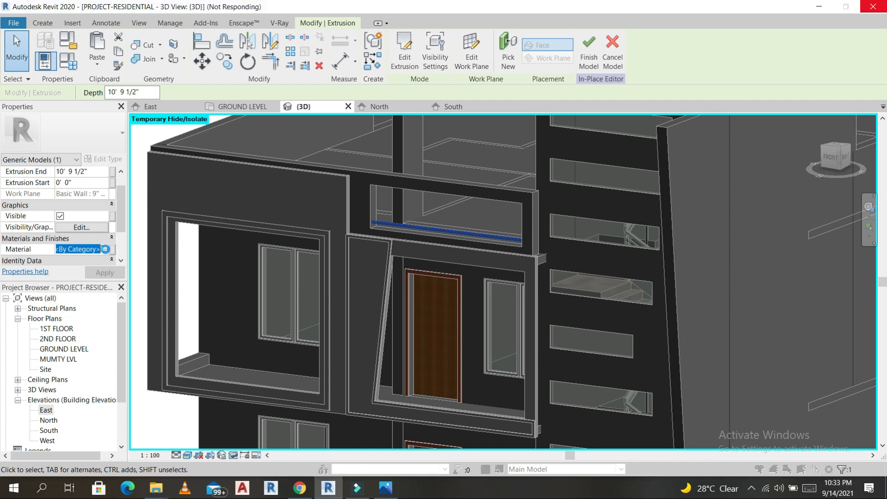
click(105, 249)
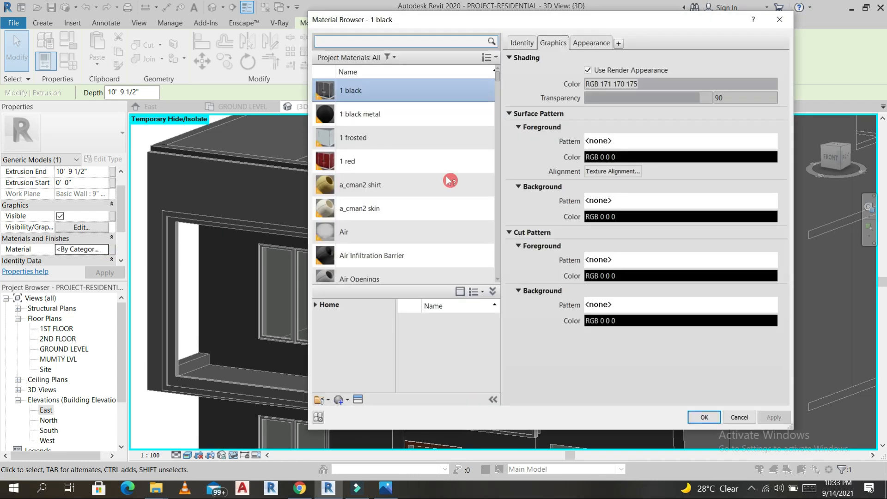
click(358, 116)
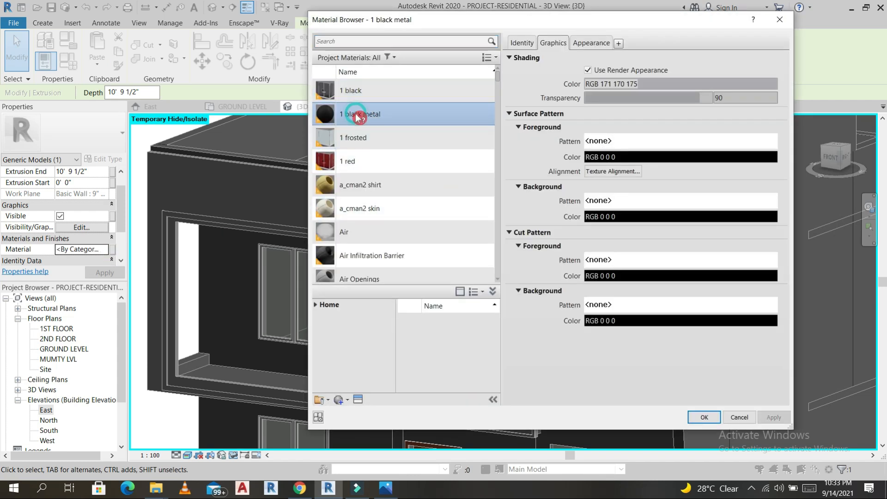
click(704, 418)
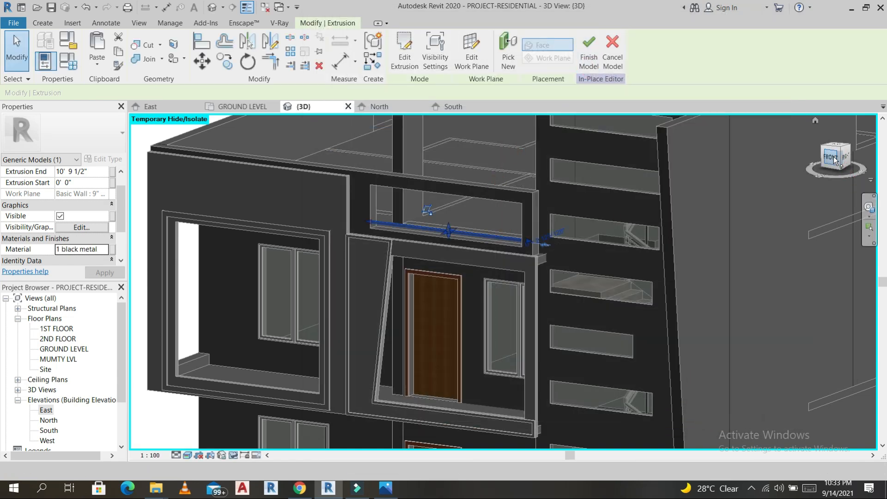
- Copy the bar upward three times inside the parapet opening with multiple copying, viewed from the front
scroll(550, 256, up, 3)
scroll(501, 253, down, 4)
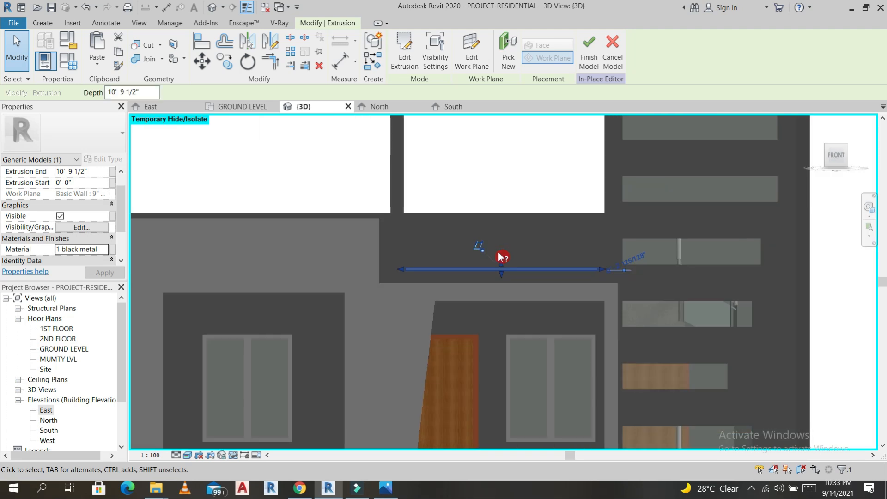
key(m)
key(v)
scroll(402, 270, up, 3)
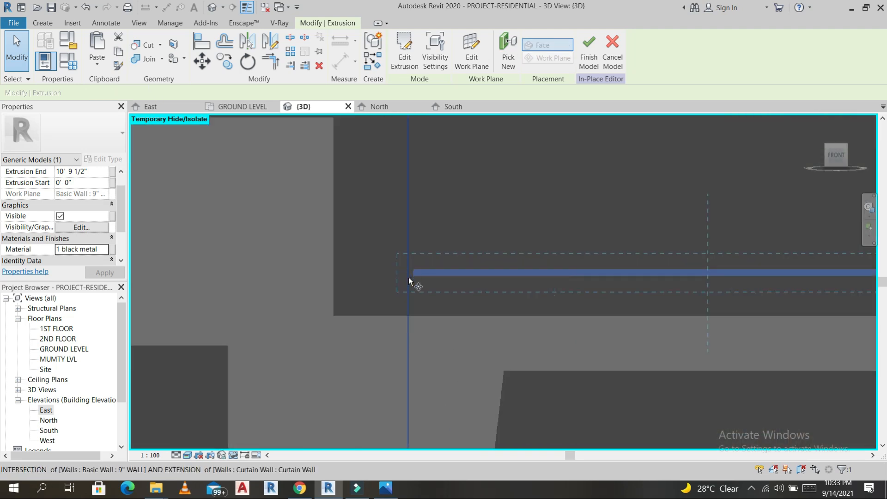
key(c)
key(o)
click(409, 276)
click(409, 236)
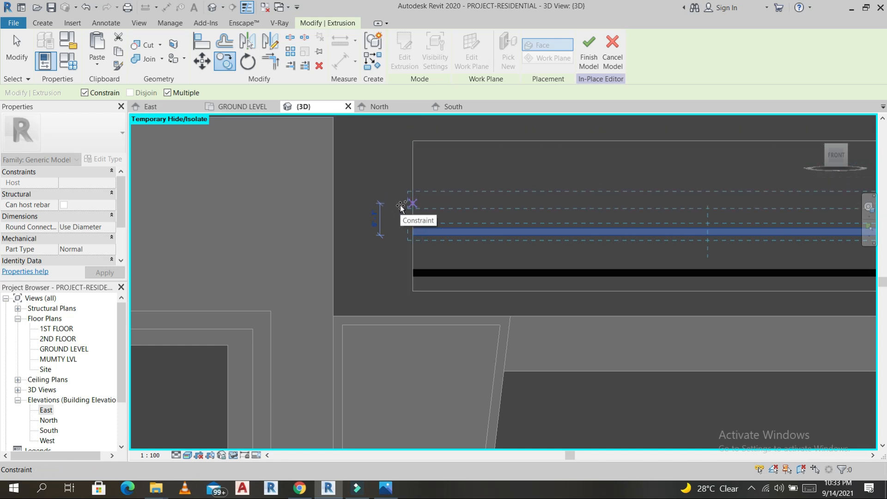
click(401, 206)
click(406, 172)
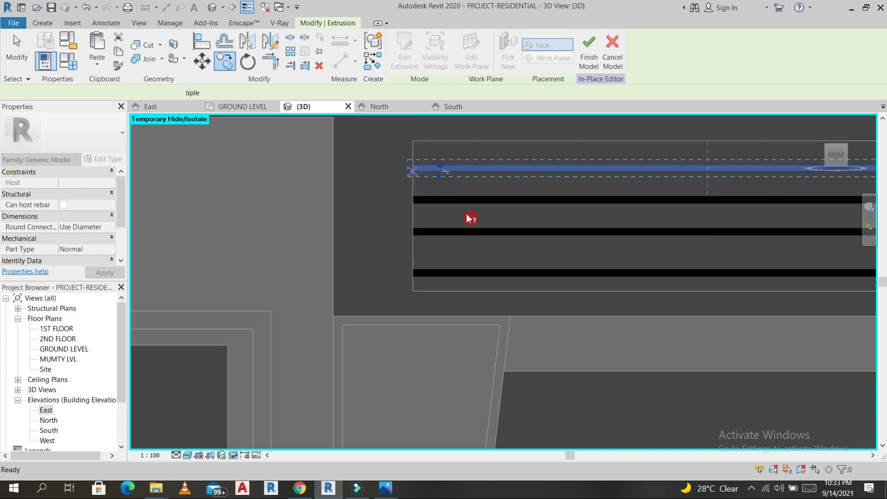
key(Escape)
key(Escape)
- Finish the in-place model of the four parapet bars
scroll(527, 244, down, 5)
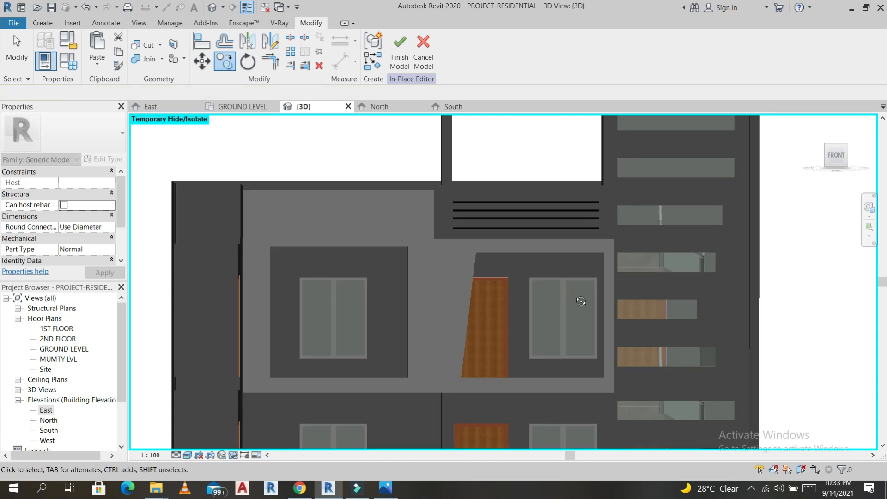
shift+middle_drag(519, 237, 590, 307)
key(Escape)
click(401, 57)
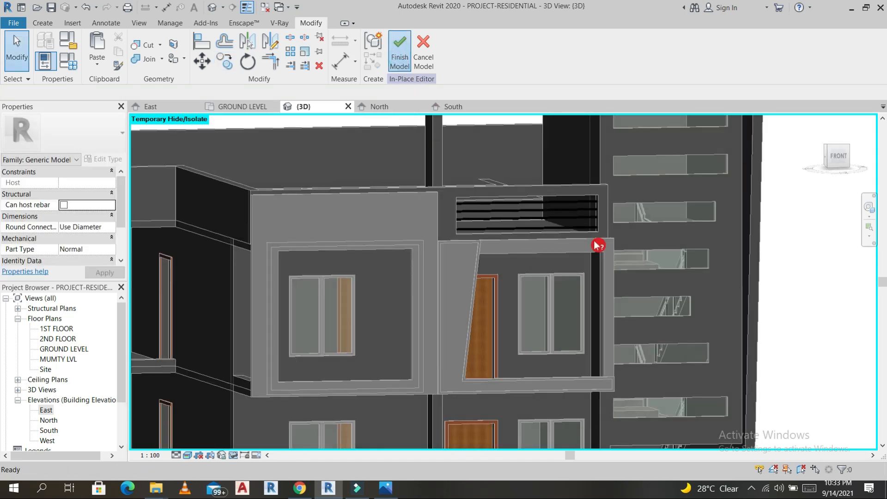
- Stretch the top edge of the front trim model up to the top of the parapet in the front view
shift+middle_drag(587, 251, 583, 293)
scroll(339, 213, up, 1)
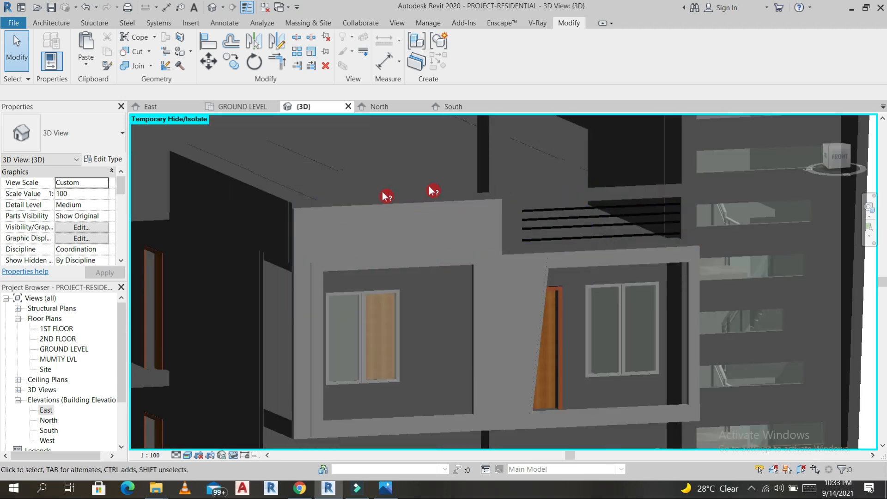
scroll(245, 189, down, 5)
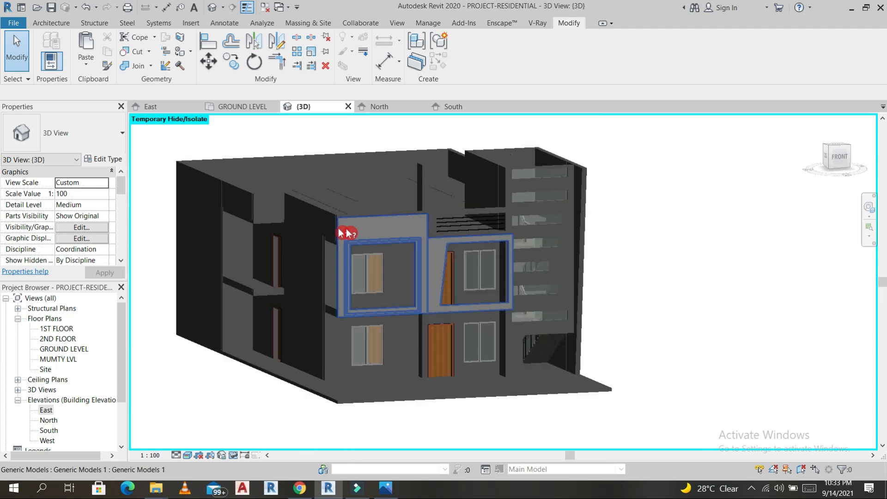
shift+middle_drag(352, 218, 379, 258)
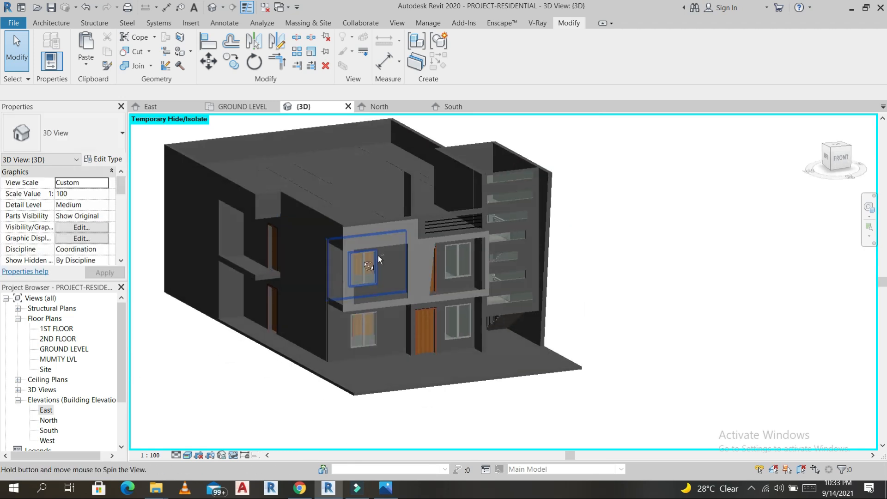
scroll(395, 231, up, 3)
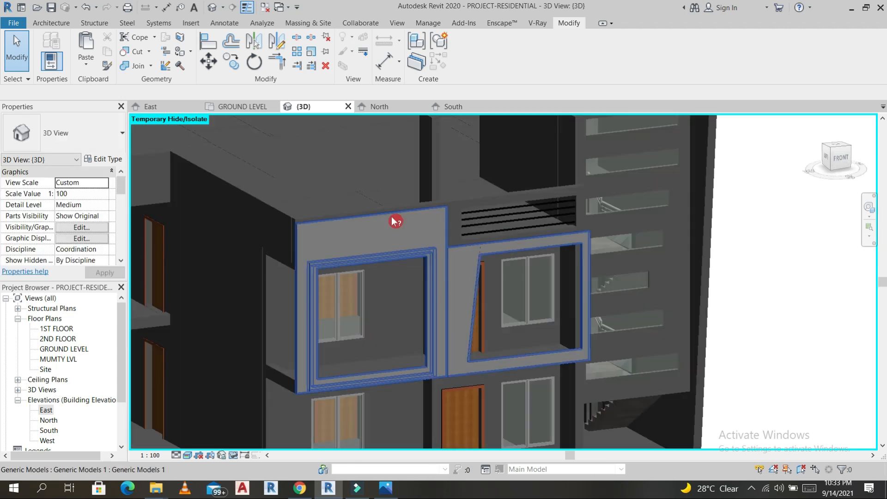
click(831, 159)
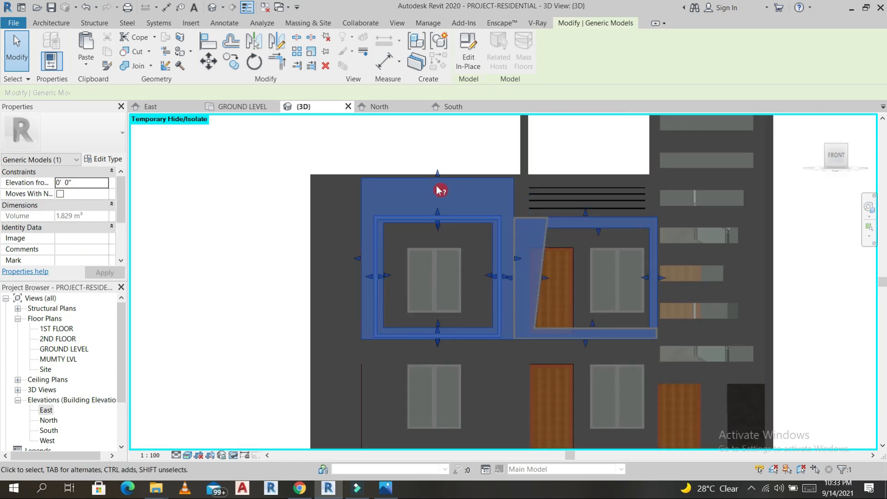
scroll(438, 190, up, 5)
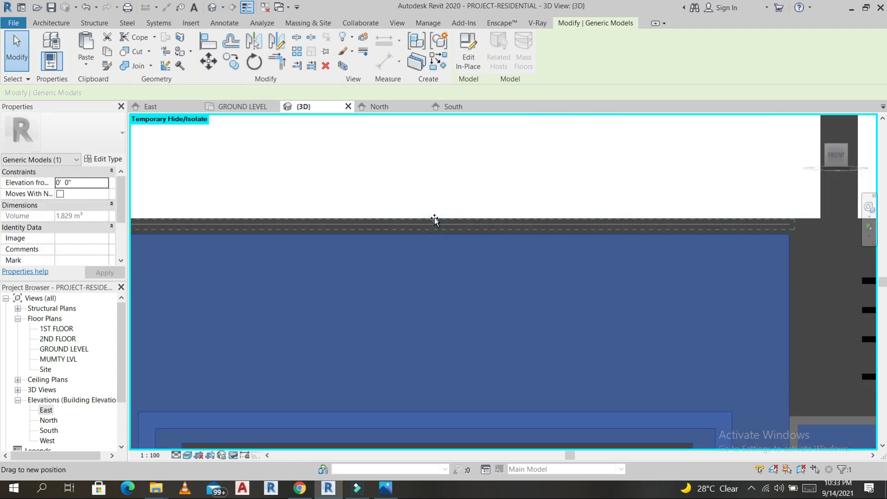
click(465, 168)
scroll(489, 184, down, 3)
- Start a new in-place component in the Generic Models category, accepting the default name
shift+middle_drag(544, 243, 592, 305)
click(51, 23)
click(134, 67)
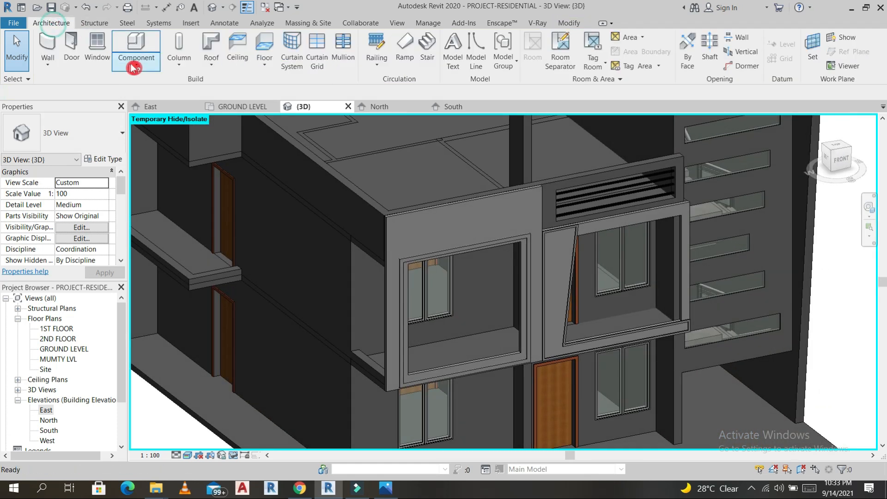
click(168, 108)
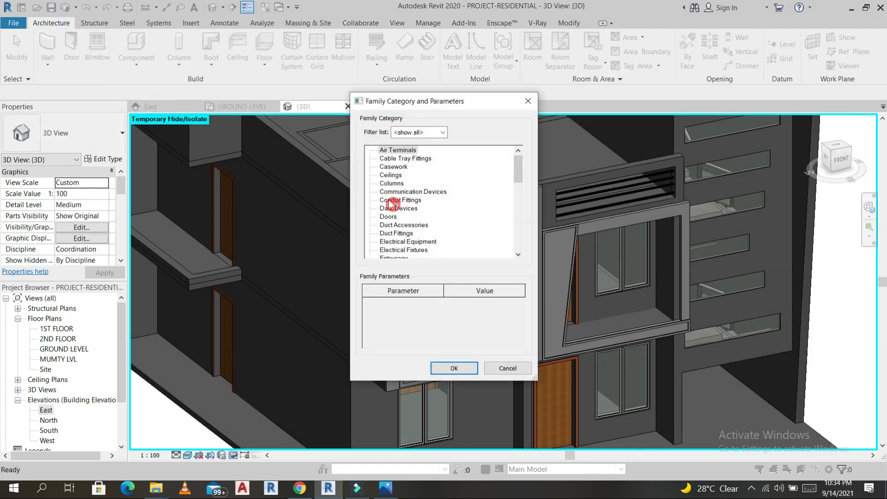
key(g)
click(466, 369)
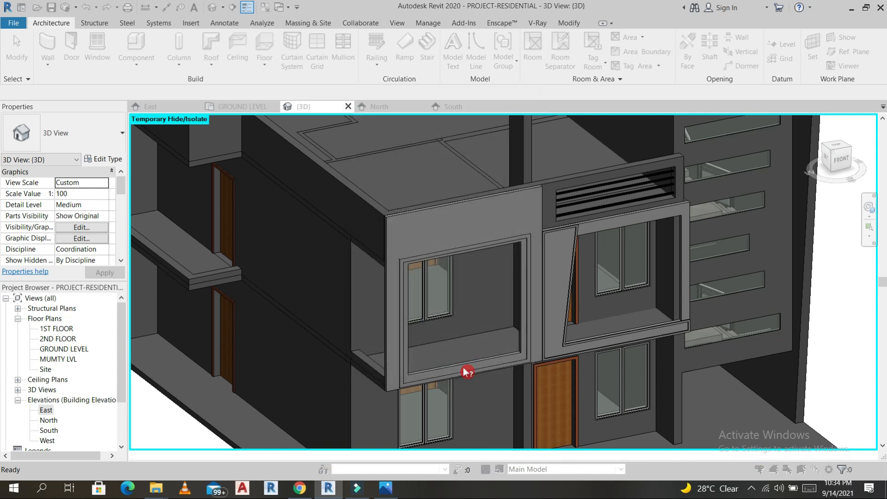
click(542, 313)
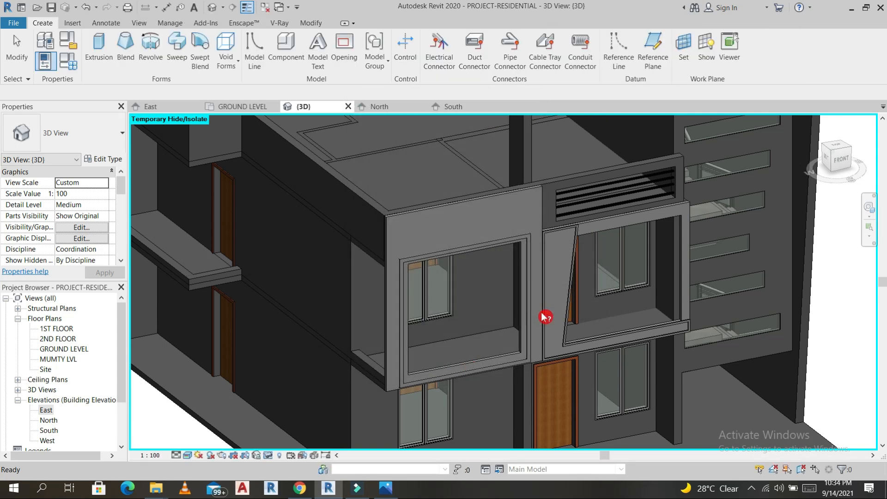
- Start a sweep and pick the roof parapet's top outer edges along the front, the adjoining side and its short return as the path
click(177, 52)
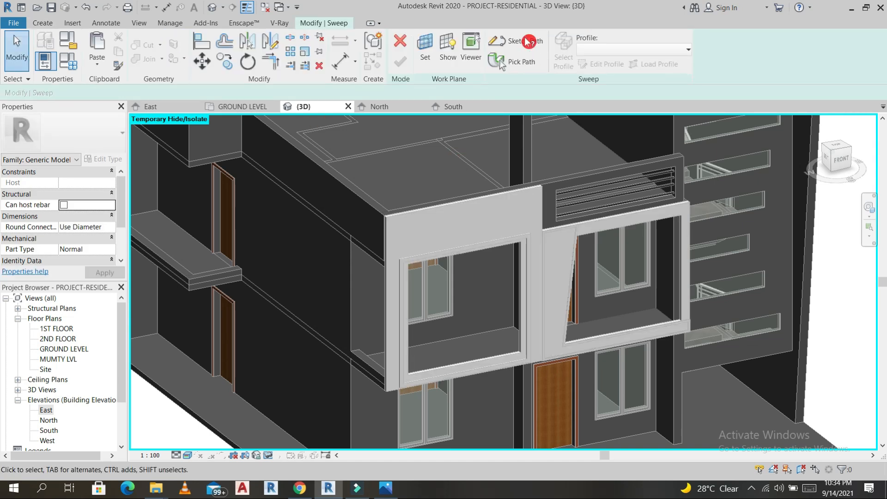
click(517, 65)
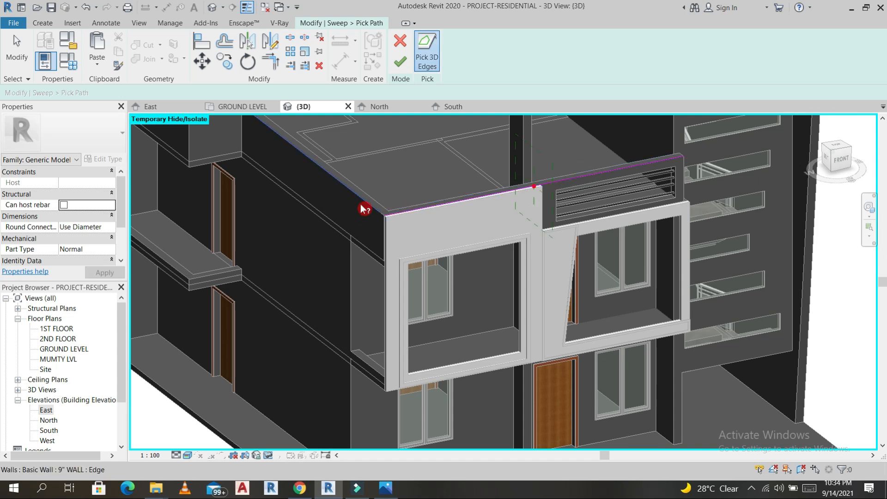
middle_drag(475, 283, 652, 367)
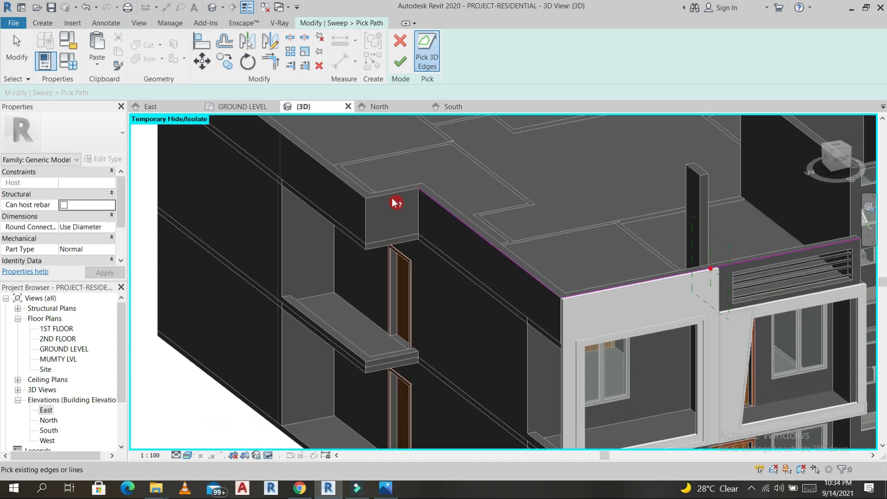
scroll(342, 198, down, 5)
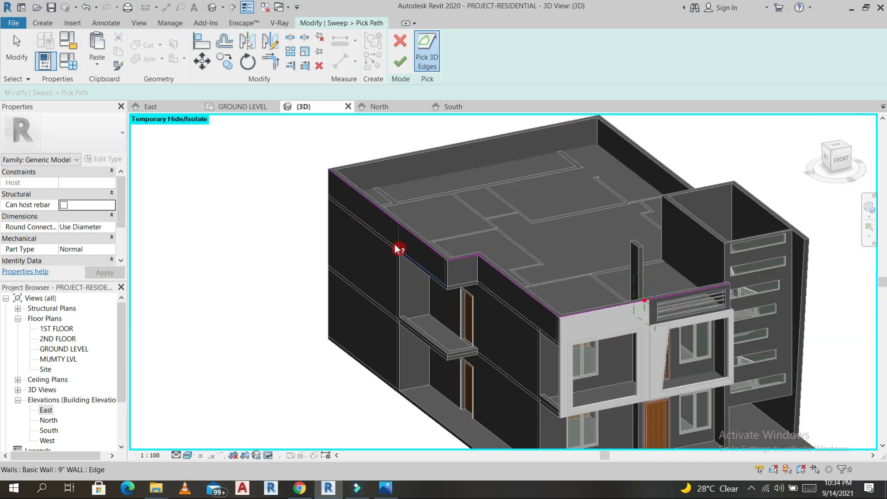
scroll(441, 267, up, 2)
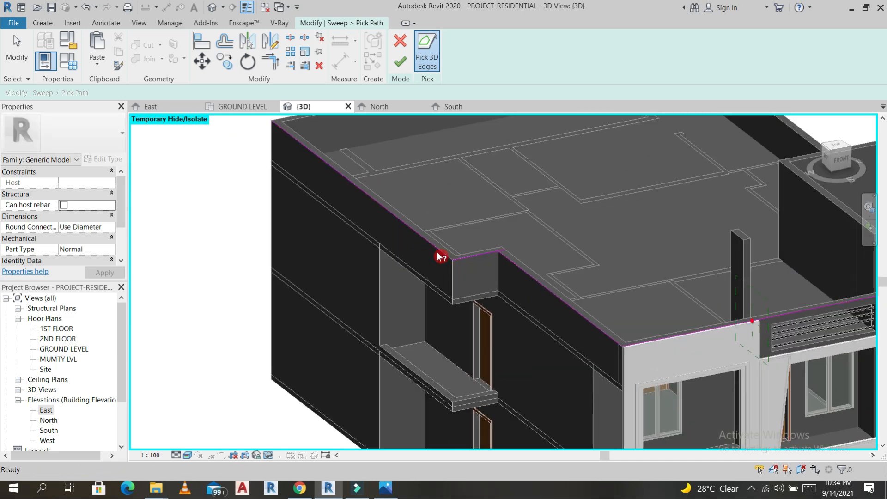
key(Escape)
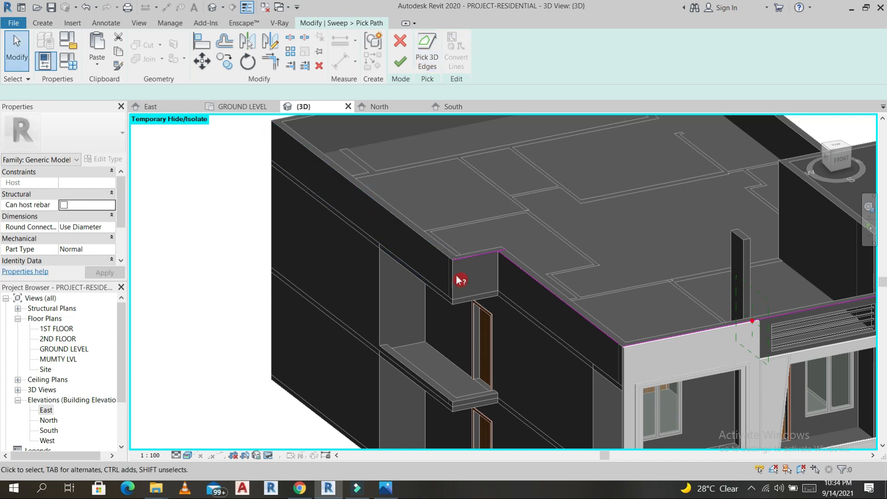
- Trim the sweep path lines to a corner where the side and front parapet edges meet, and finish the path
scroll(505, 278, up, 2)
key(t)
key(r)
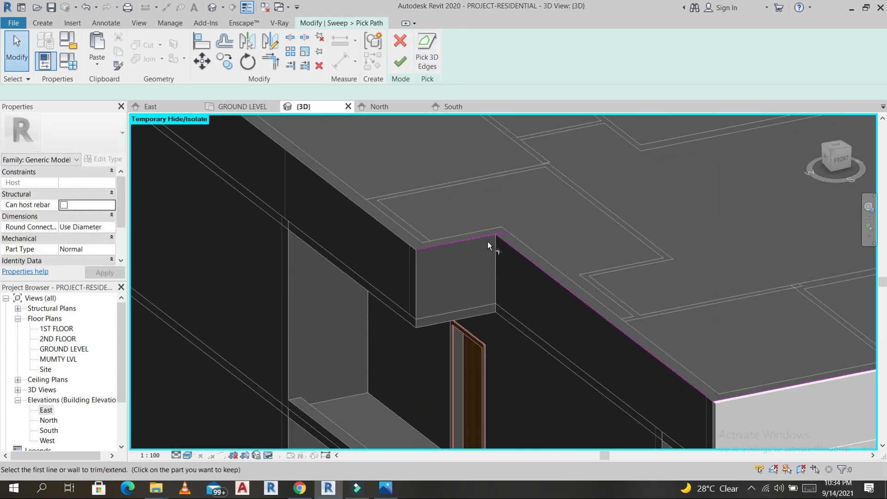
scroll(509, 248, down, 3)
scroll(741, 342, down, 1)
middle_drag(741, 343, 573, 328)
scroll(462, 319, up, 2)
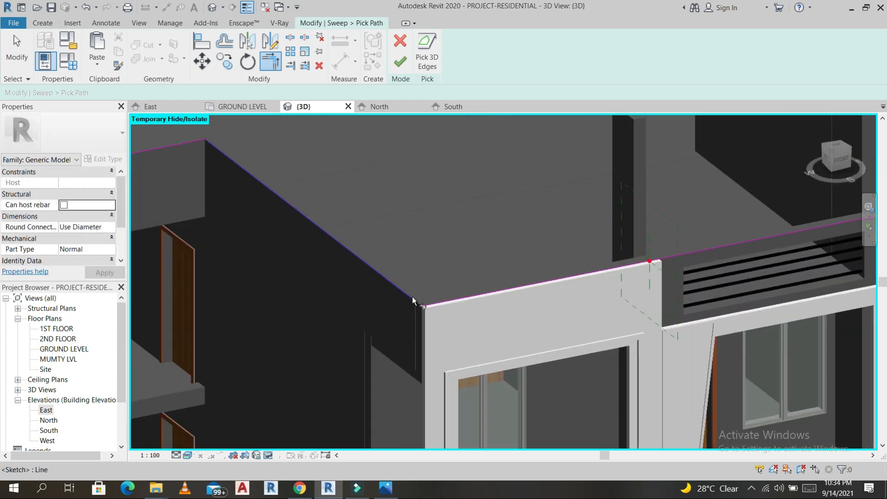
click(441, 305)
scroll(723, 249, up, 1)
key(t)
key(r)
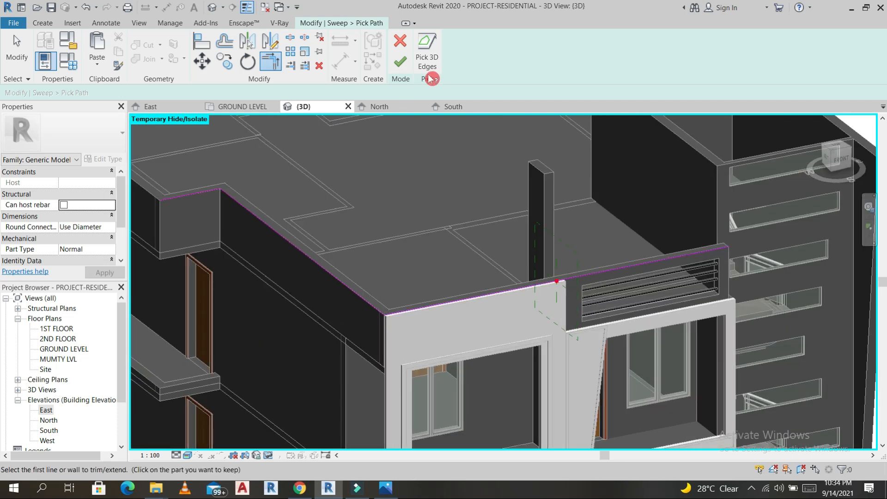
click(405, 68)
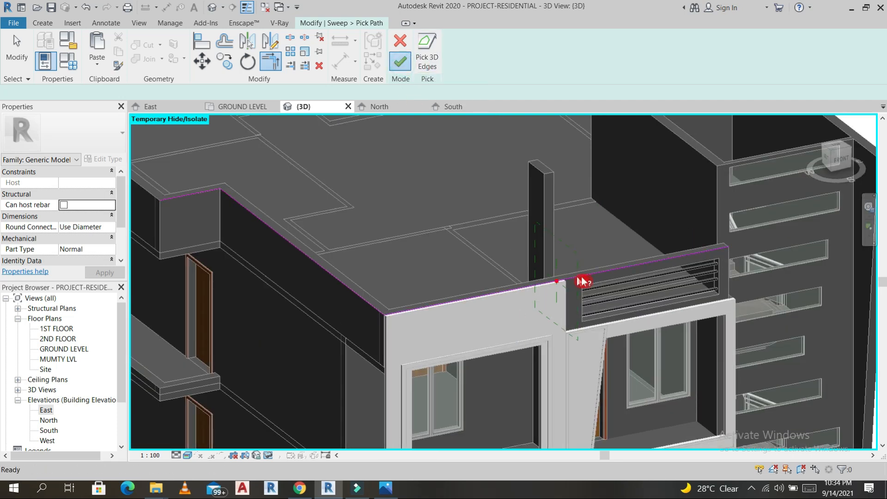
- Sketch a thin rectangular profile across the top of the front parapet at the path's profile plane and finish the coping sweep
click(559, 66)
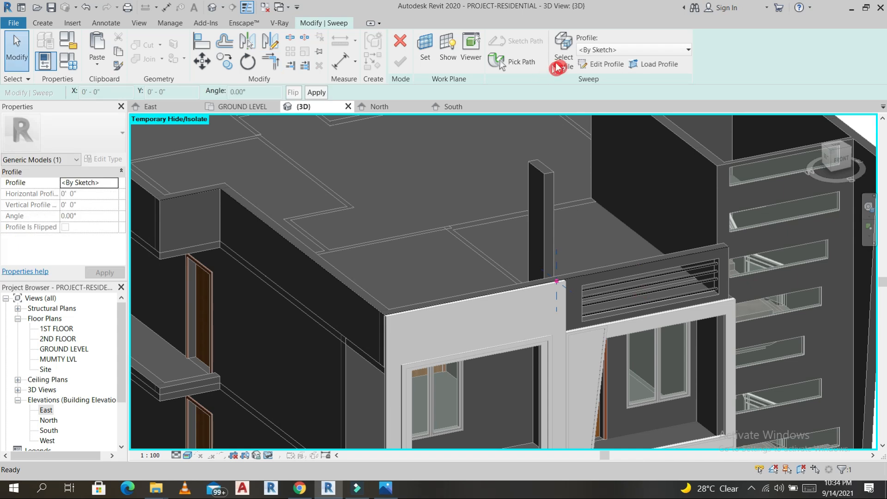
click(606, 64)
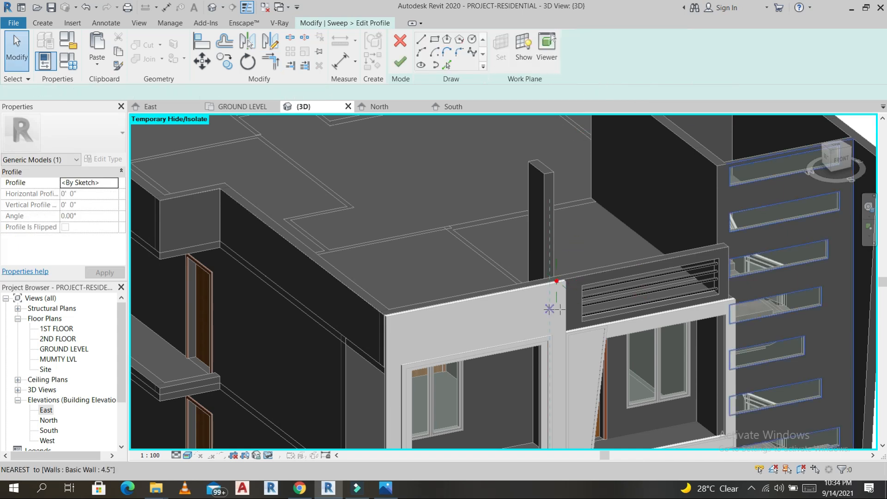
scroll(560, 309, up, 3)
scroll(565, 271, up, 2)
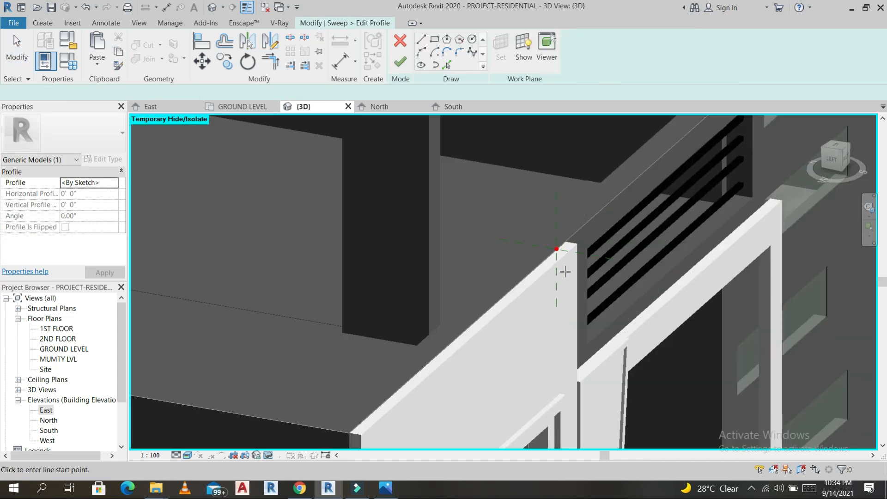
scroll(565, 272, up, 3)
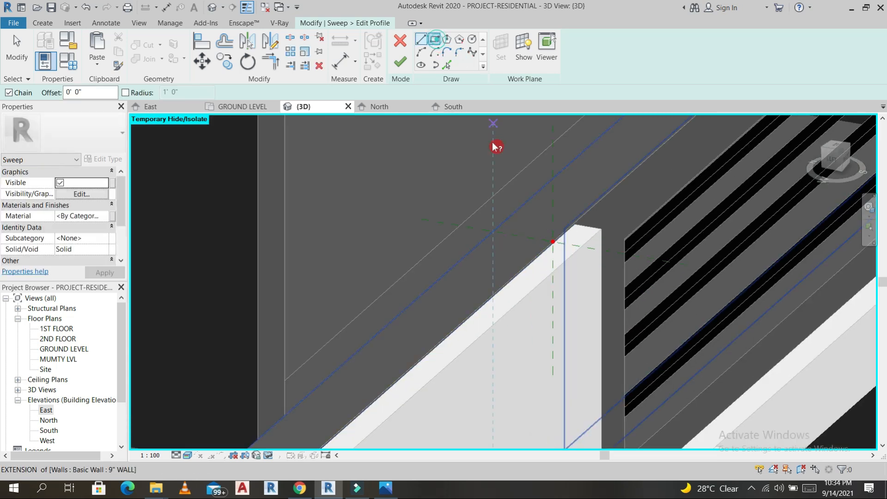
click(539, 233)
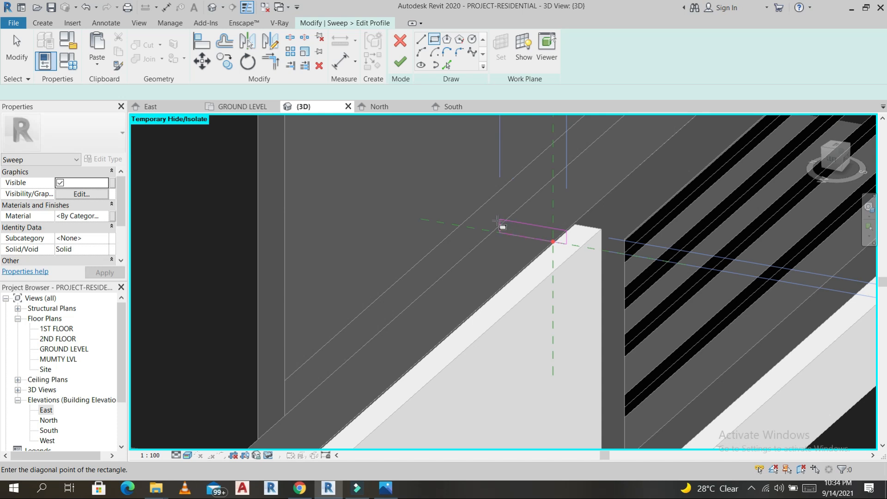
click(497, 221)
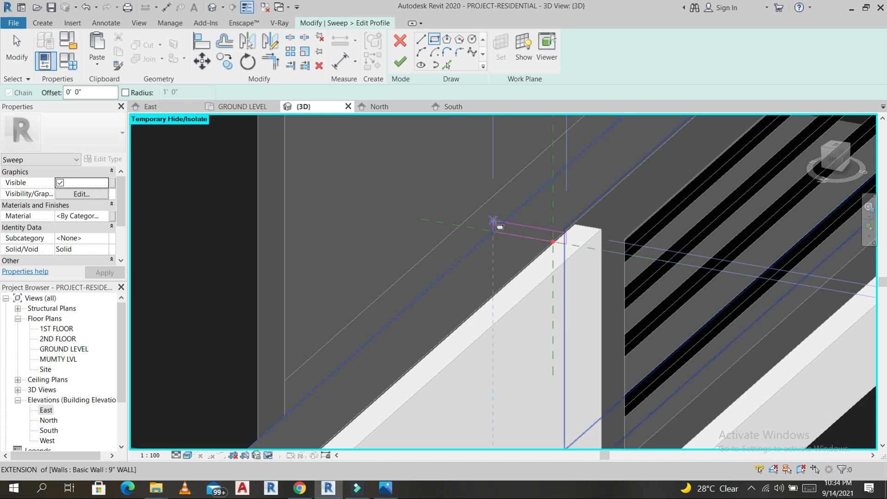
click(400, 61)
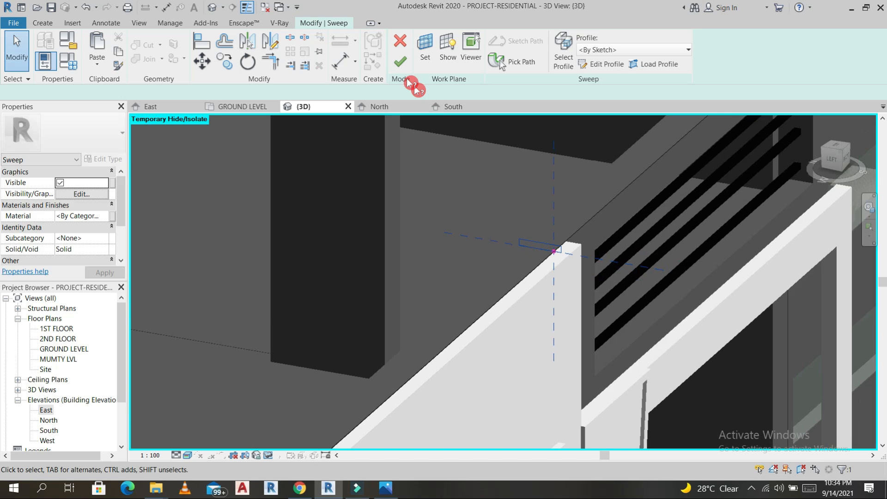
click(401, 61)
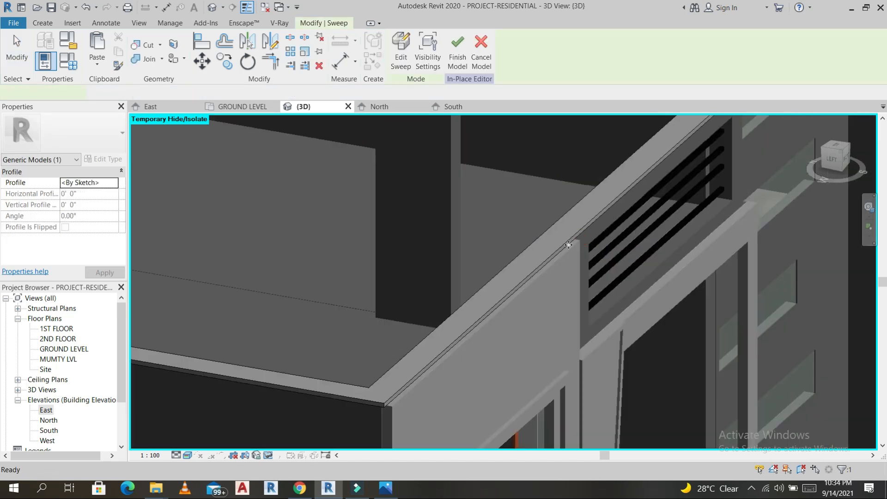
- Associate the parapet coping sweep's material with a new family type parameter named MAT4
scroll(618, 241, down, 4)
scroll(618, 241, down, 2)
shift+middle_drag(593, 265, 283, 190)
scroll(281, 191, up, 5)
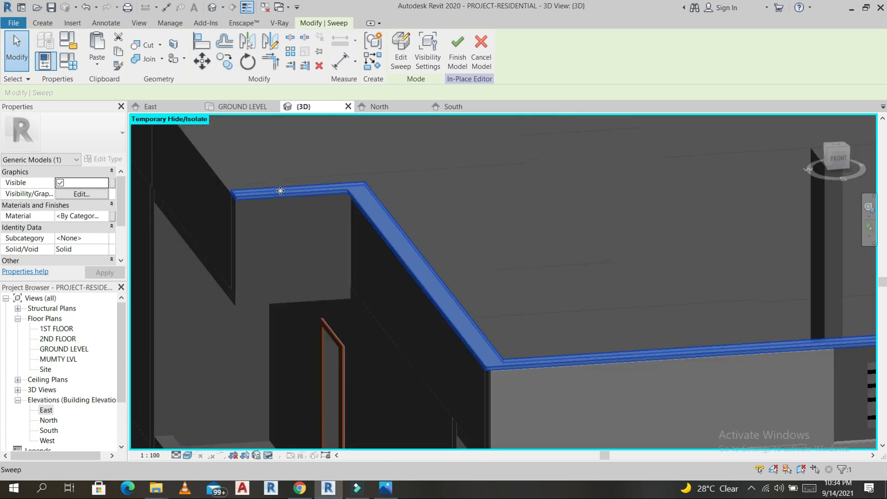
scroll(281, 191, up, 3)
scroll(267, 206, down, 3)
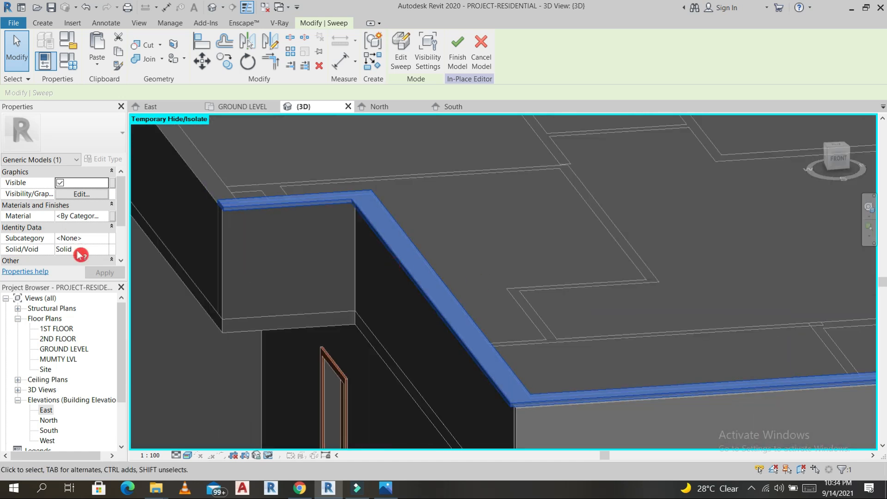
click(113, 219)
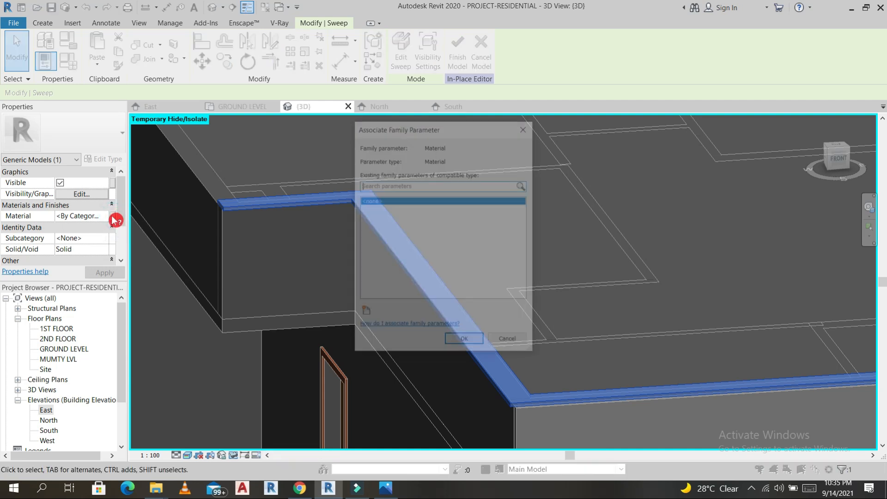
click(370, 313)
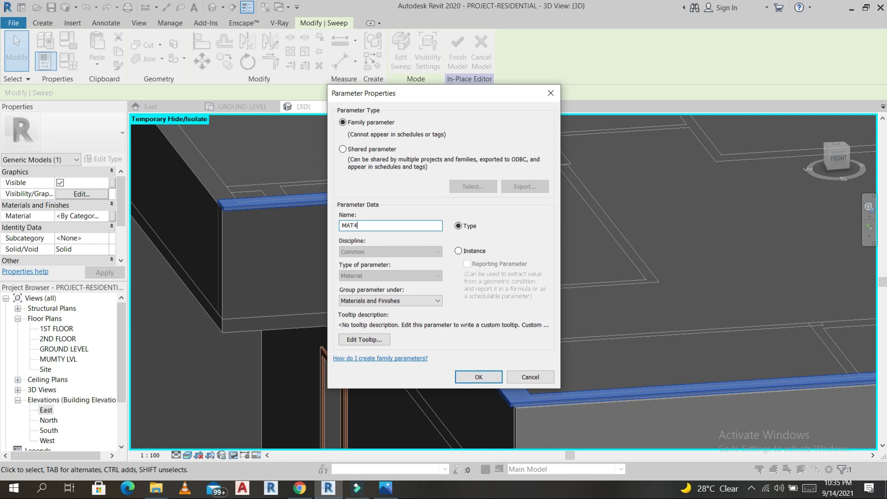
click(493, 380)
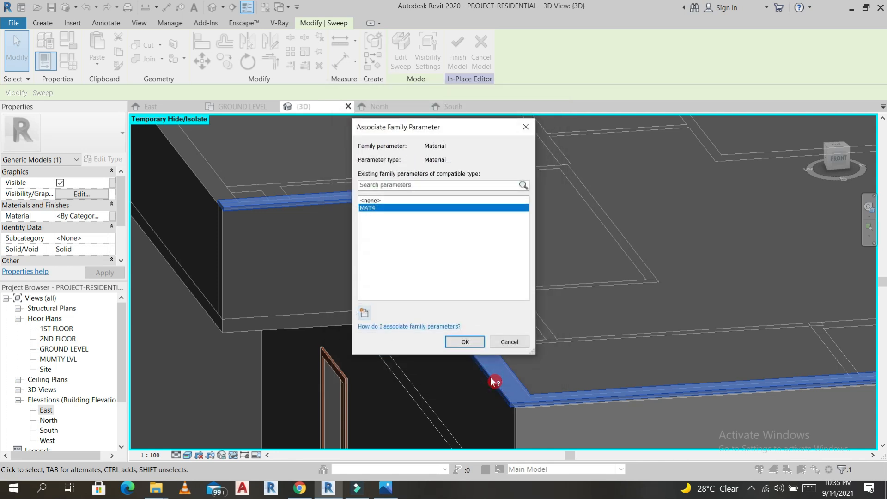
click(466, 342)
- Finish the in-place model of the parapet coping and clear the selection
scroll(477, 249, down, 5)
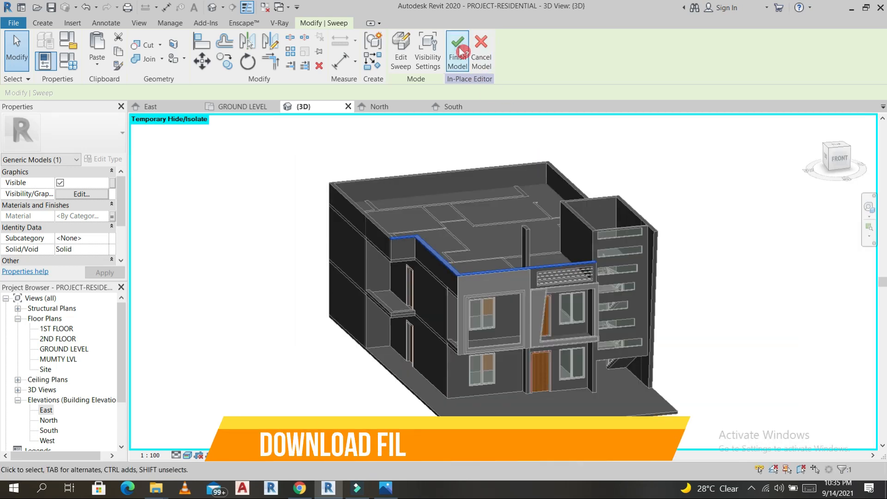
click(459, 65)
click(738, 328)
shift+middle_drag(738, 327, 692, 390)
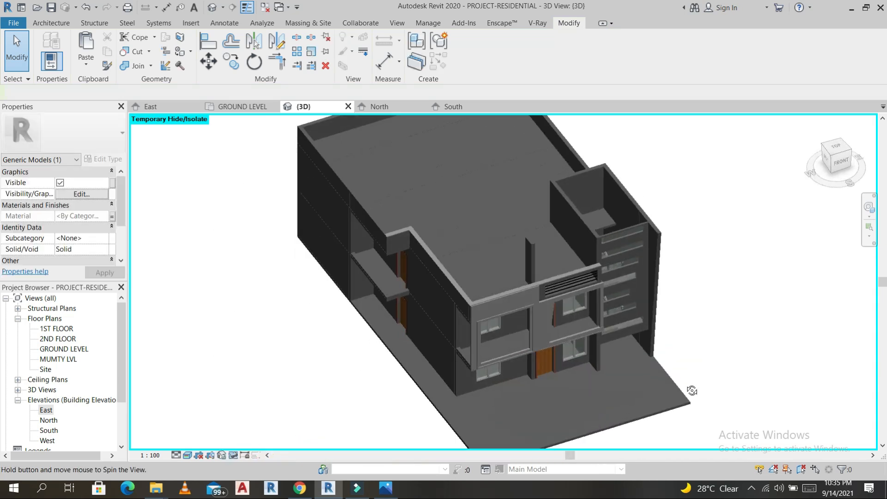
key(Escape)
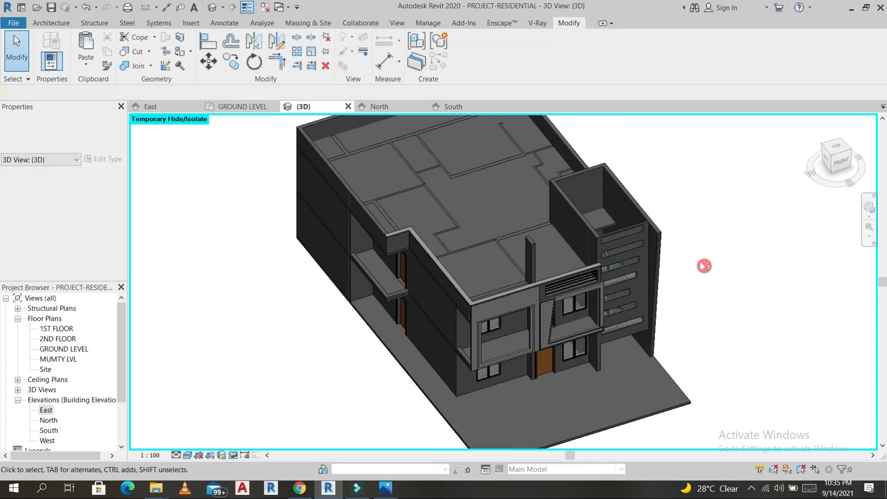
- Reset the temporary hide/isolate in the 3D view and inspect the stair tower's roof slab together with the front facade
click(837, 148)
scroll(566, 372, up, 5)
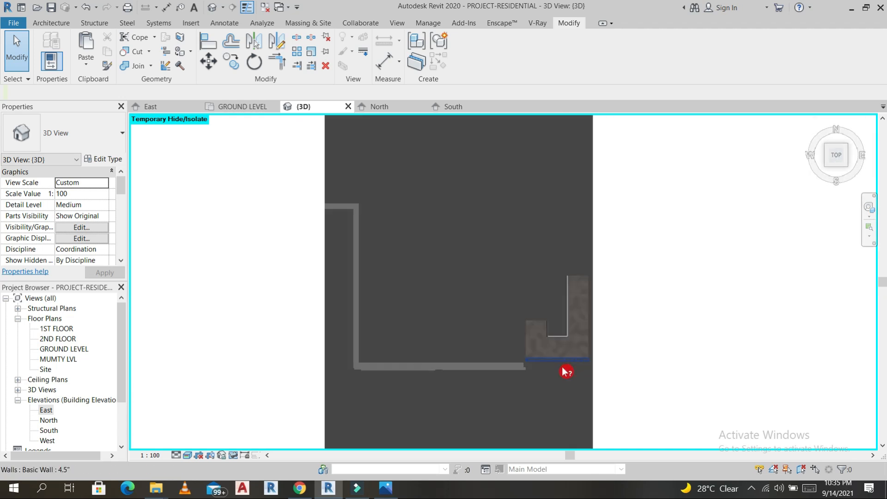
shift+middle_drag(644, 293, 629, 334)
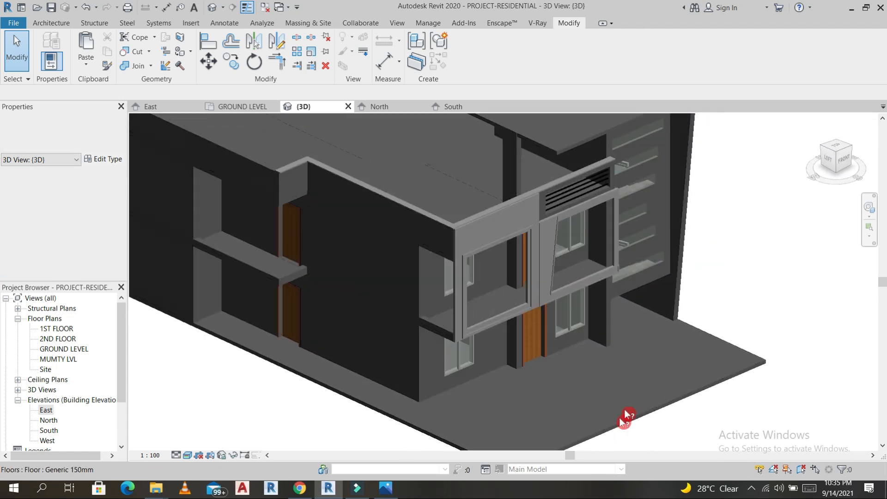
middle_drag(596, 141, 577, 355)
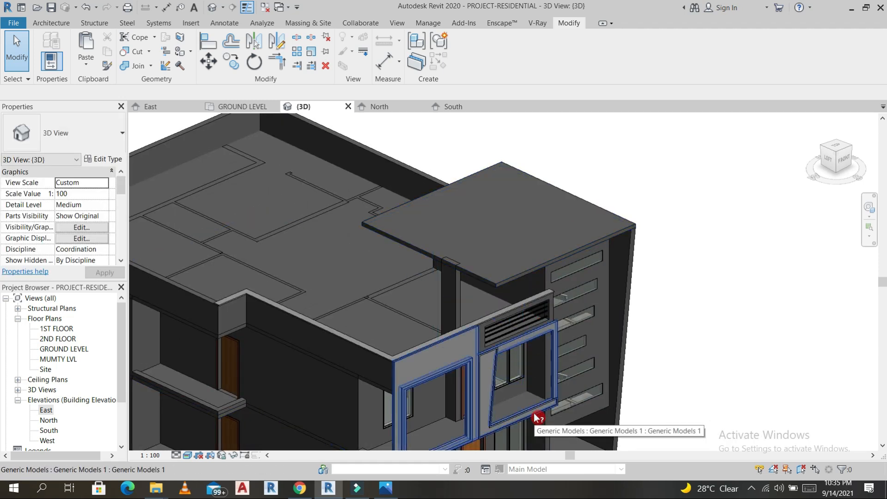
- Start a new in-place model component in the Generic Models category, accepting the default name
shift+middle_drag(533, 413, 557, 413)
scroll(557, 413, up, 5)
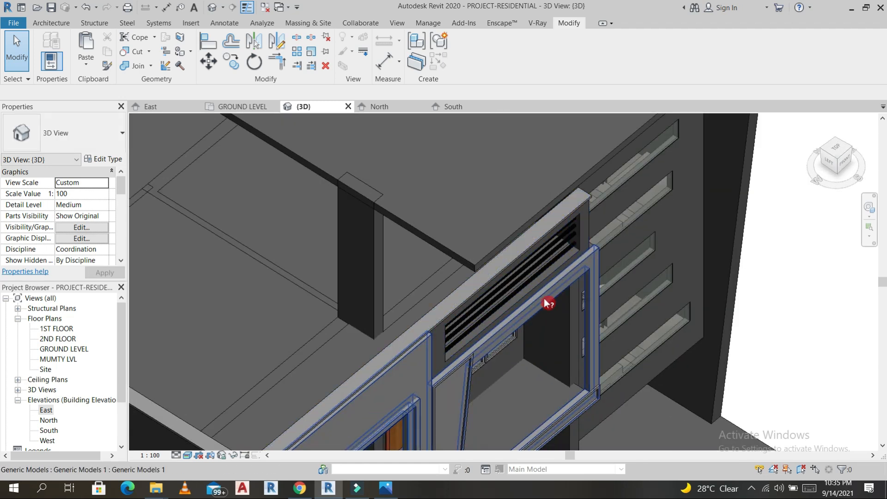
click(65, 26)
click(178, 111)
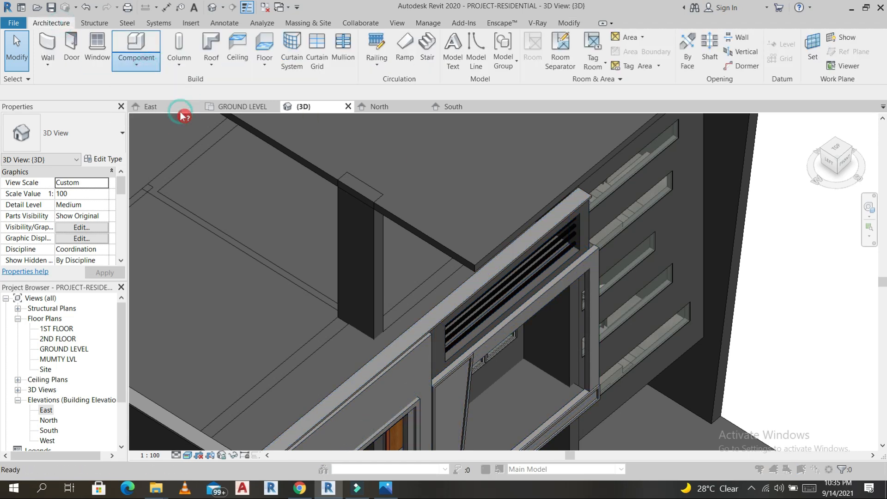
click(401, 200)
key(g)
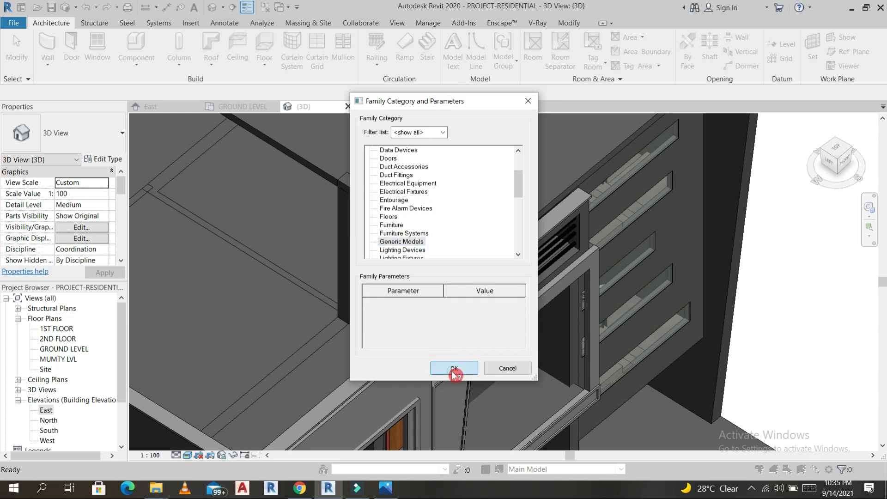
click(454, 368)
click(536, 311)
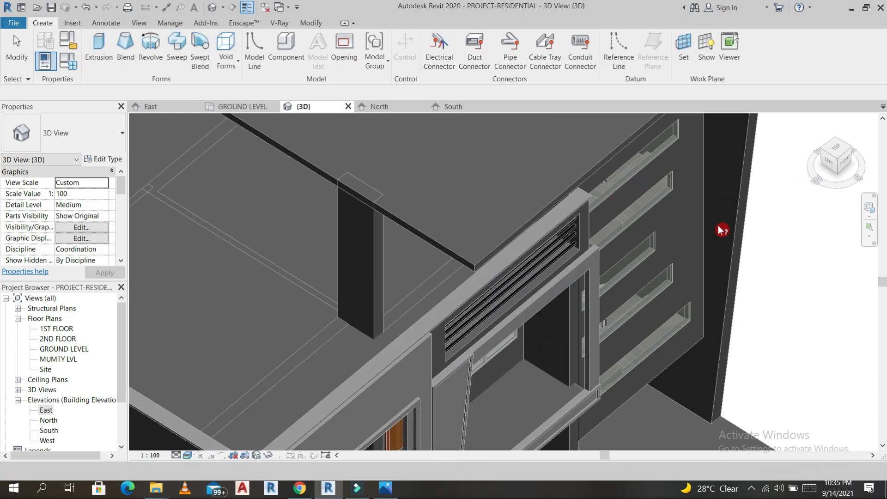
- Start an extrusion and set its work plane by picking a floor face near the front balcony
shift+middle_drag(695, 309, 708, 181)
scroll(510, 402, down, 2)
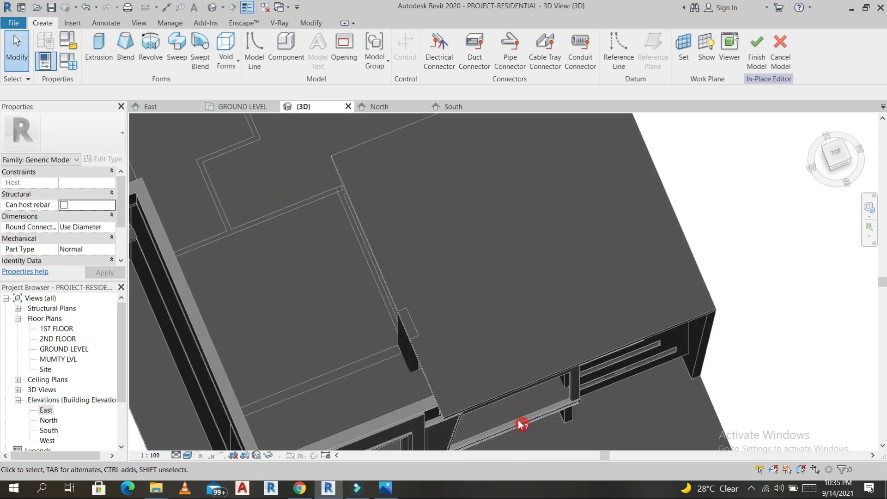
scroll(520, 422, up, 3)
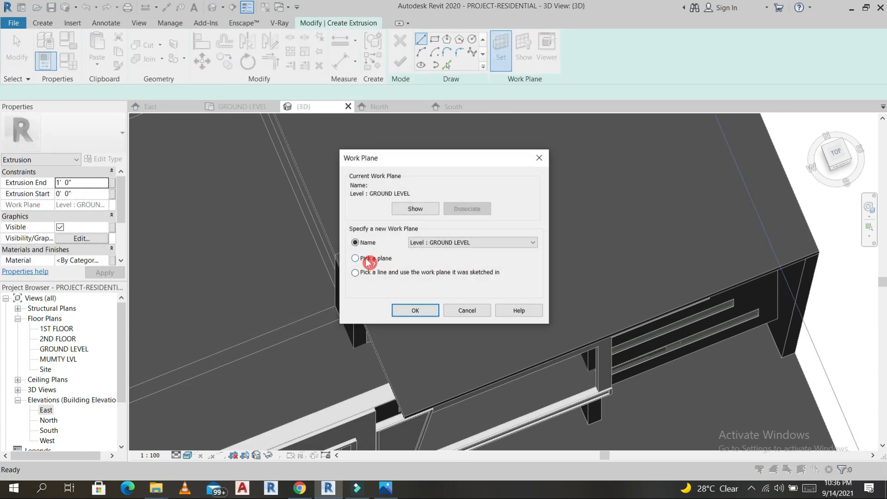
click(415, 311)
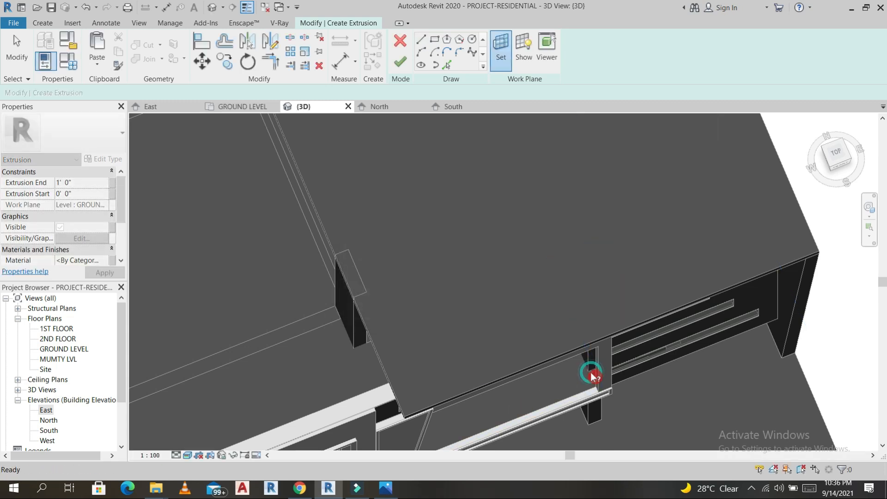
click(670, 324)
- From the top view, sketch a small narrow rectangle over the front edge of the balcony with the slanted frame
click(837, 154)
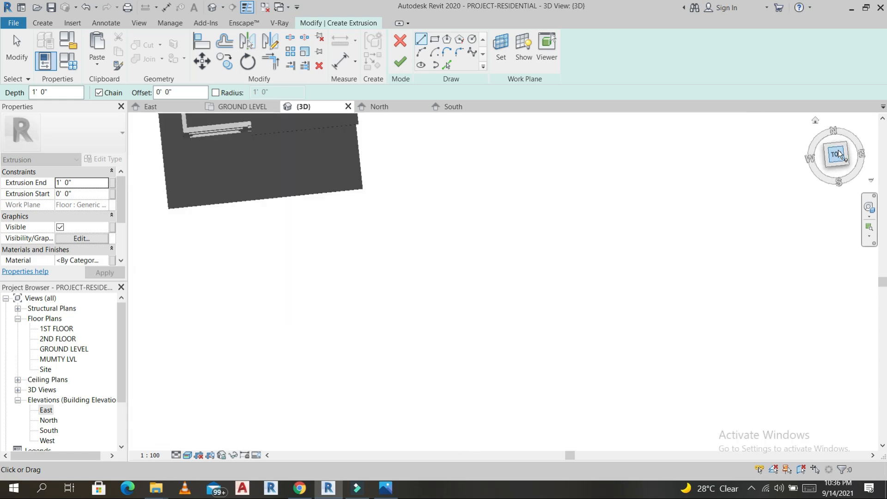
scroll(478, 348, down, 2)
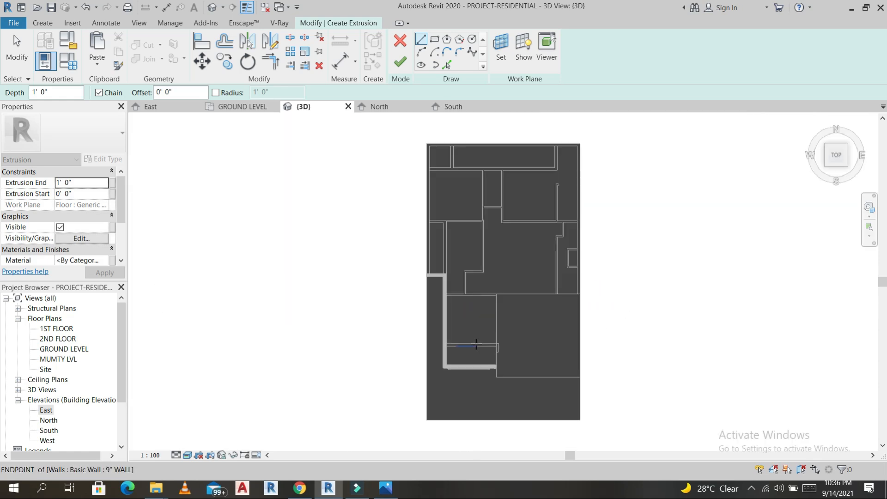
scroll(527, 383, up, 4)
mouse_move(550, 354)
middle_down()
mouse_move(552, 328)
mouse_move(595, 333)
mouse_move(596, 304)
middle_up()
scroll(541, 321, up, 2)
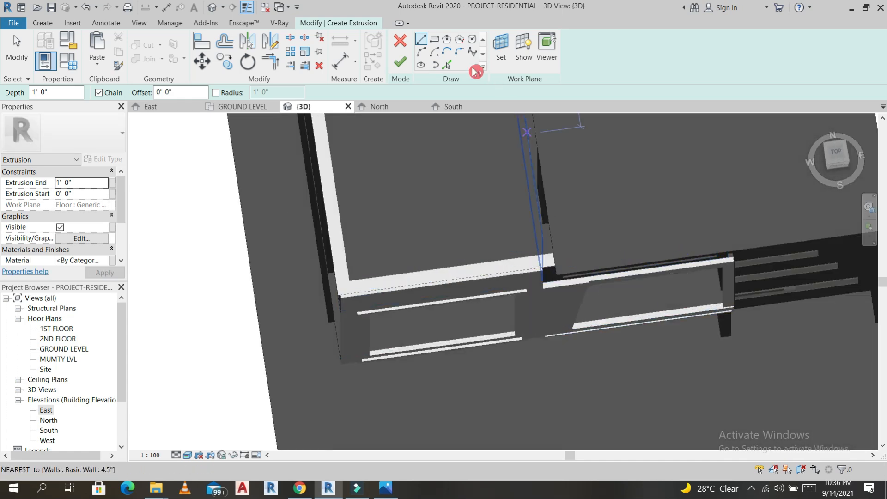
click(438, 41)
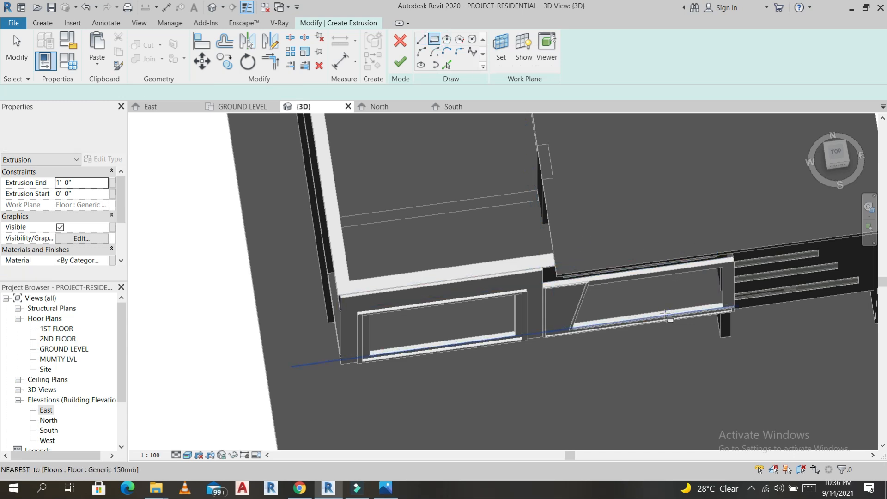
scroll(656, 304, up, 3)
click(652, 297)
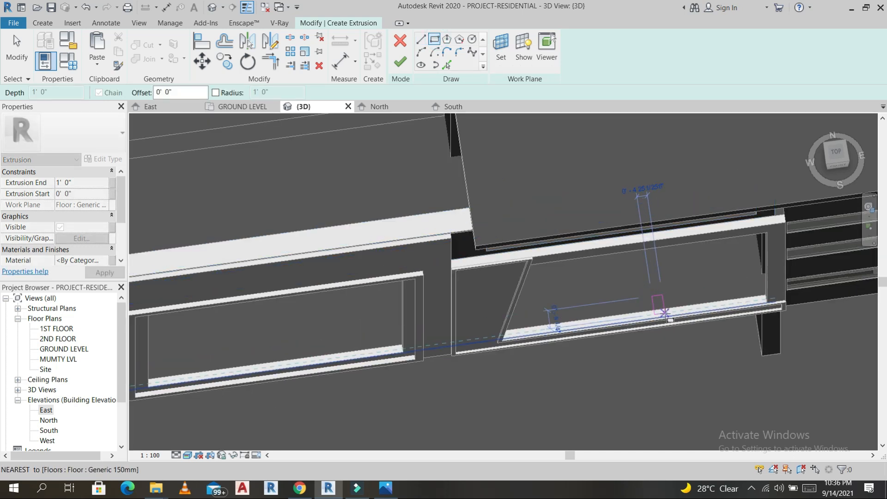
click(664, 313)
key(Escape)
key(Escape)
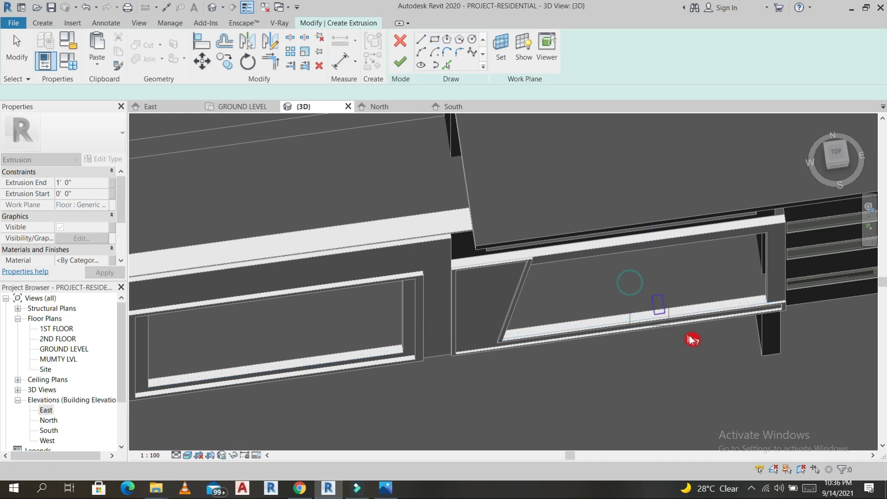
- Copy the rectangle twice along the balcony edge using the constrained multiple copy, making a row of three
key(c)
scroll(665, 316, up, 2)
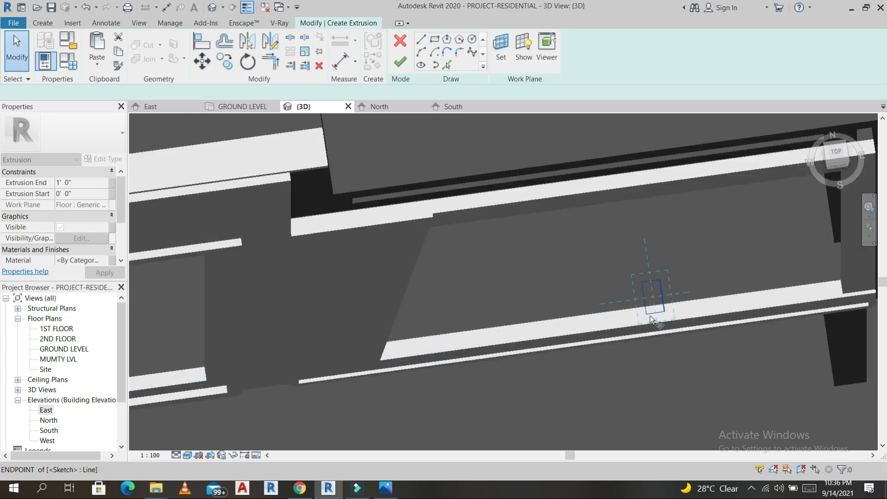
click(647, 314)
click(675, 314)
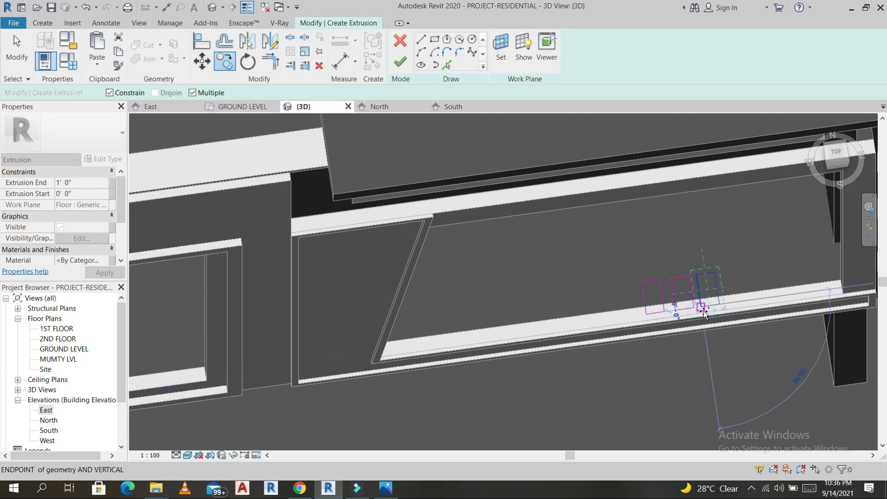
click(702, 309)
key(Escape)
- Shift the two outer rectangles to even out the spacing, and finish the extrusion sketch with a 1' 0" extrusion end
scroll(702, 266, up, 3)
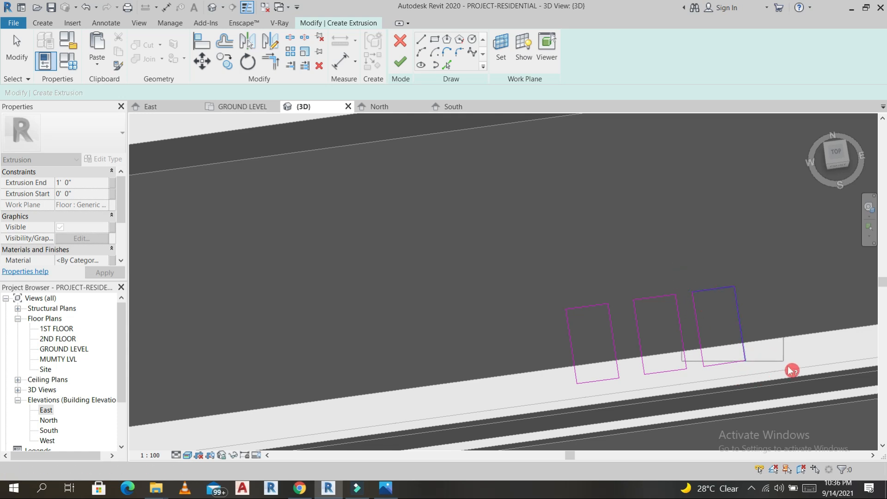
key(Escape)
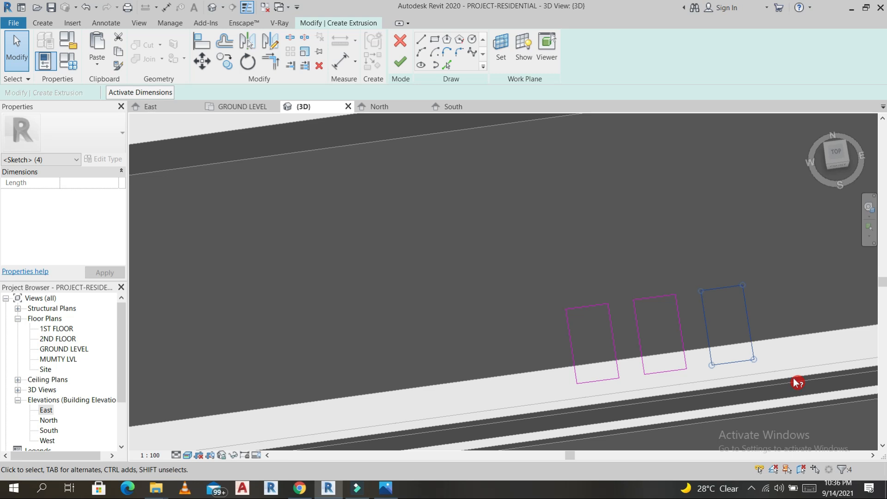
click(535, 282)
drag(536, 282, 626, 419)
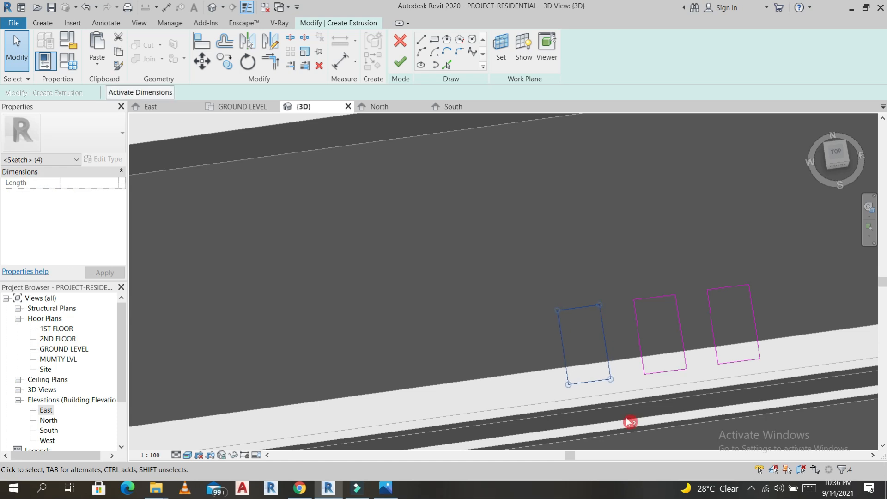
click(405, 62)
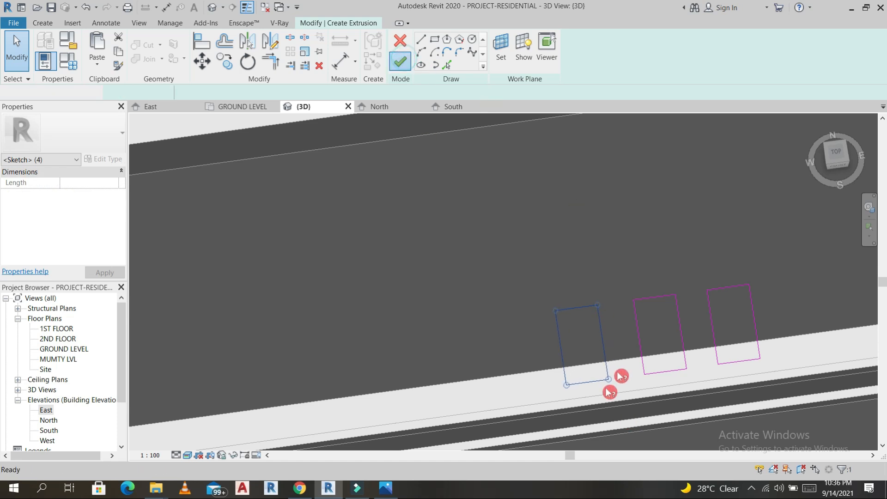
- In the left view, stretch the three bars vertically to an extrusion end of about 22' 11" and start of about -1' 0"
scroll(619, 314, down, 5)
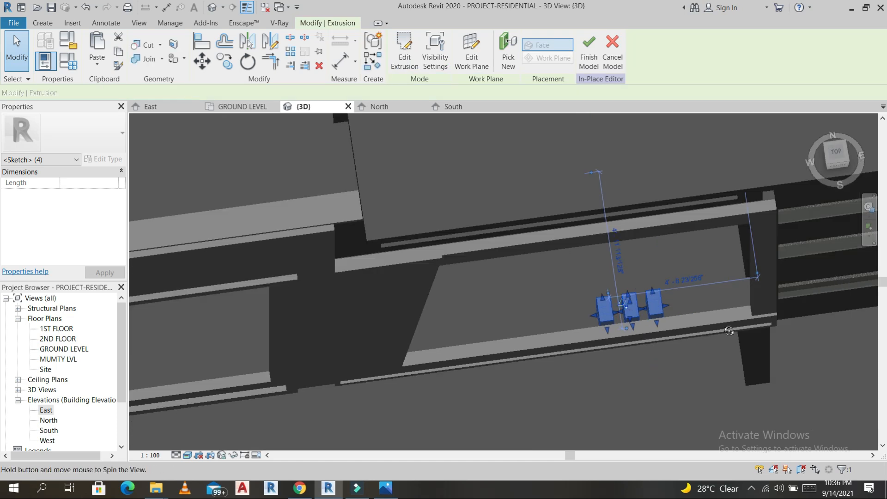
shift+middle_drag(729, 330, 697, 373)
shift+middle_drag(748, 302, 765, 275)
click(834, 159)
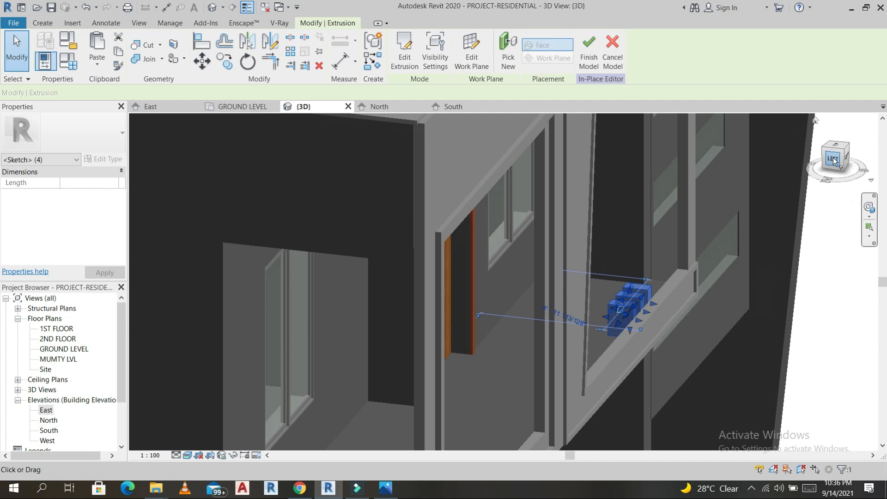
scroll(747, 210, down, 4)
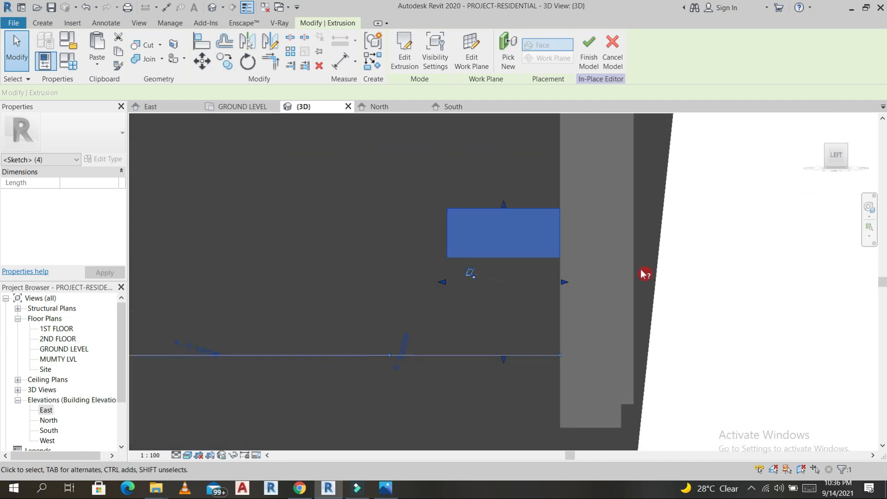
scroll(527, 252, down, 2)
scroll(714, 304, down, 4)
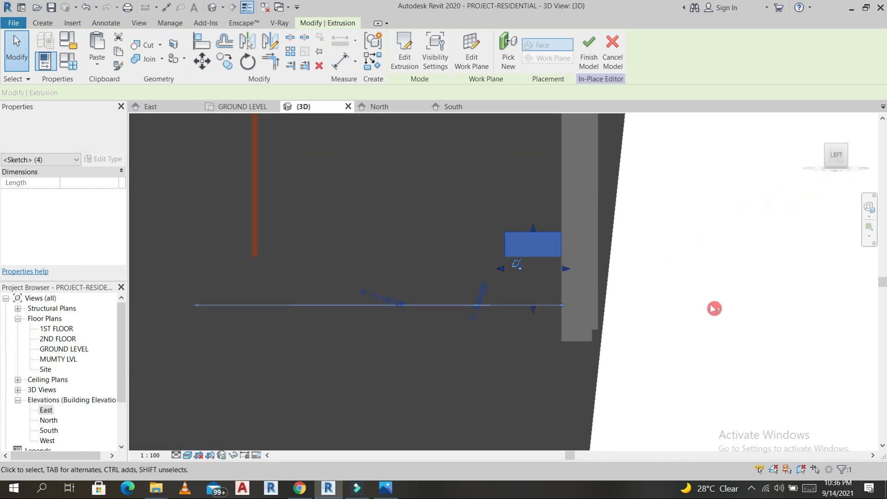
middle_drag(715, 303, 673, 364)
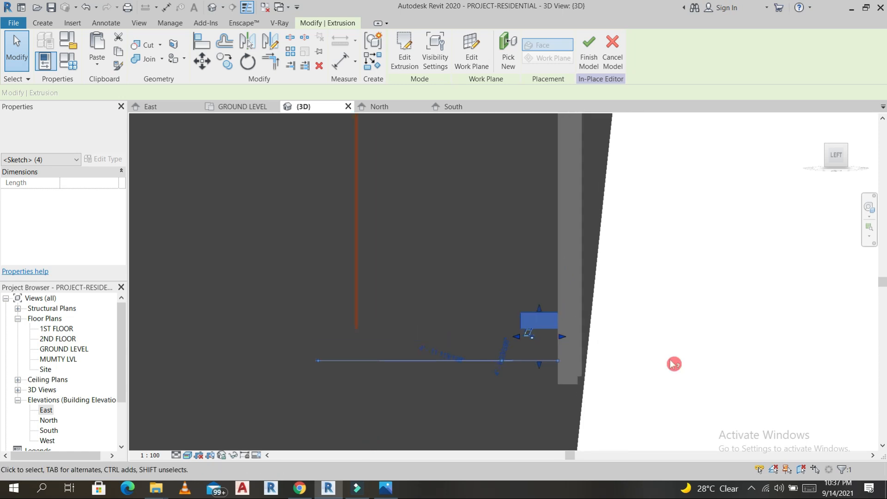
scroll(642, 338, down, 2)
scroll(644, 336, down, 2)
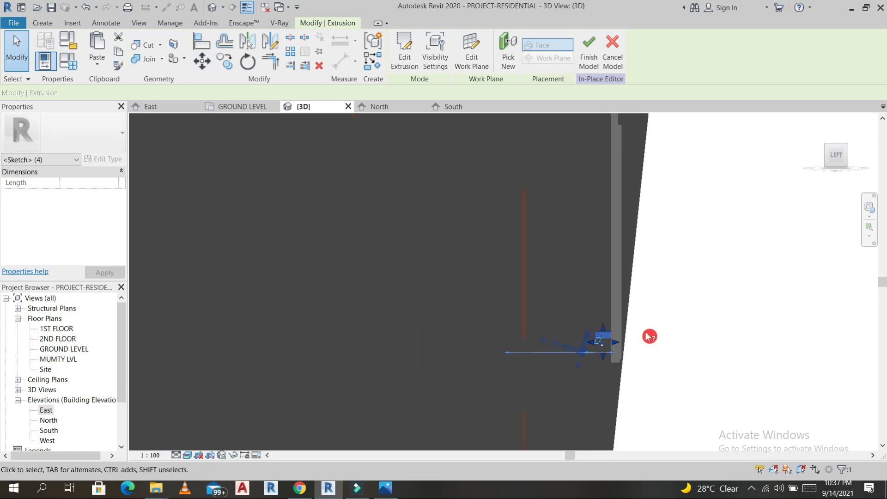
click(616, 330)
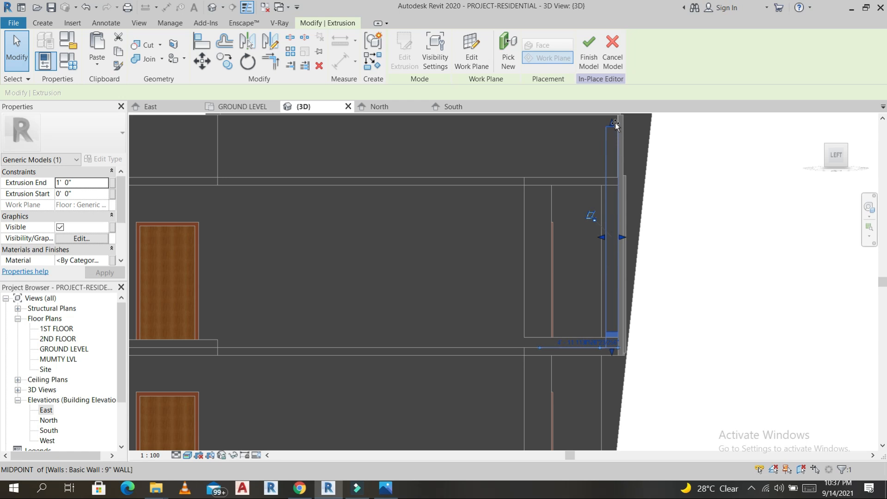
drag(615, 119, 623, 272)
scroll(638, 326, down, 2)
drag(622, 240, 619, 137)
middle_drag(689, 386, 661, 272)
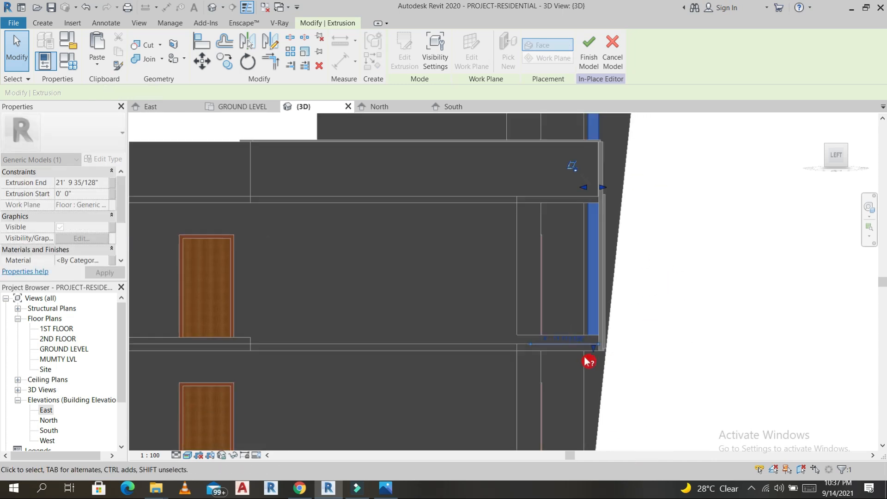
drag(595, 350, 594, 358)
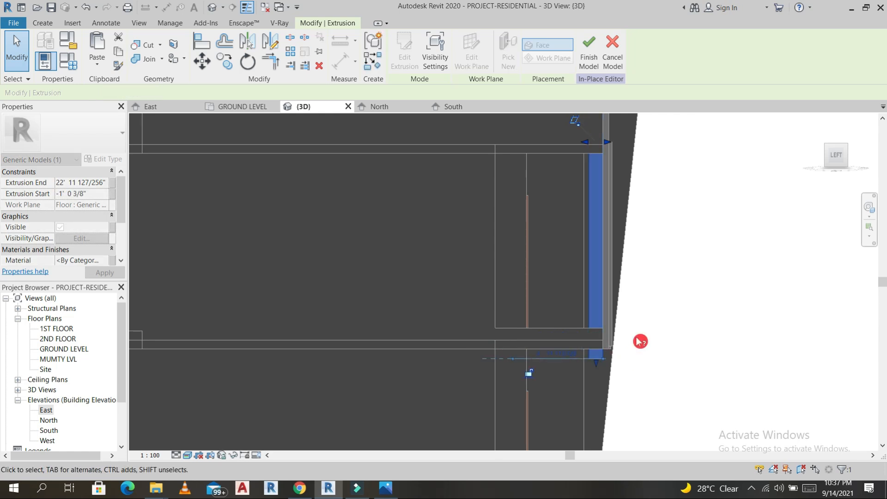
- Copy the three-bar extrusion outward by its own depth so the copy stands in front of the balcony frame
scroll(606, 362, up, 3)
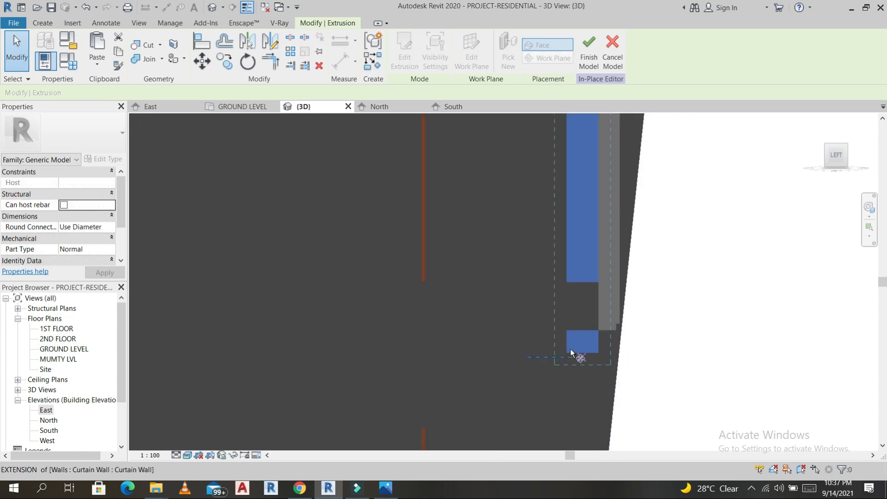
key(c)
key(o)
click(599, 354)
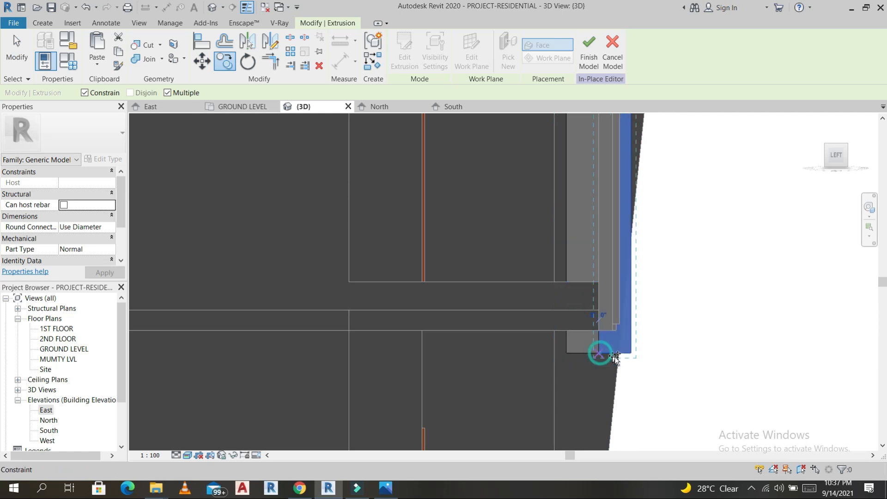
key(Escape)
key(Escape)
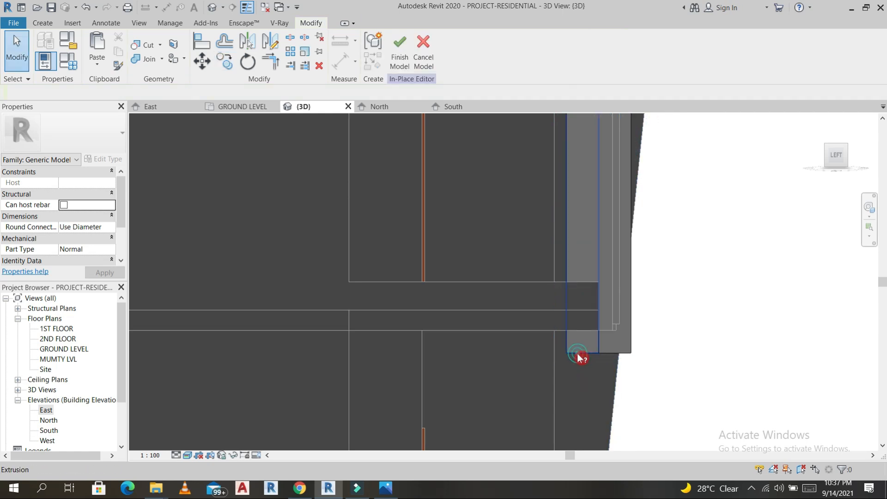
- Inspect the vertical bars on the front facade from several angles, checking their position against the balcony frame and roof slab
shift+middle_drag(582, 359, 602, 356)
click(598, 240)
scroll(656, 279, up, 4)
shift+middle_drag(656, 279, 512, 293)
scroll(620, 222, down, 4)
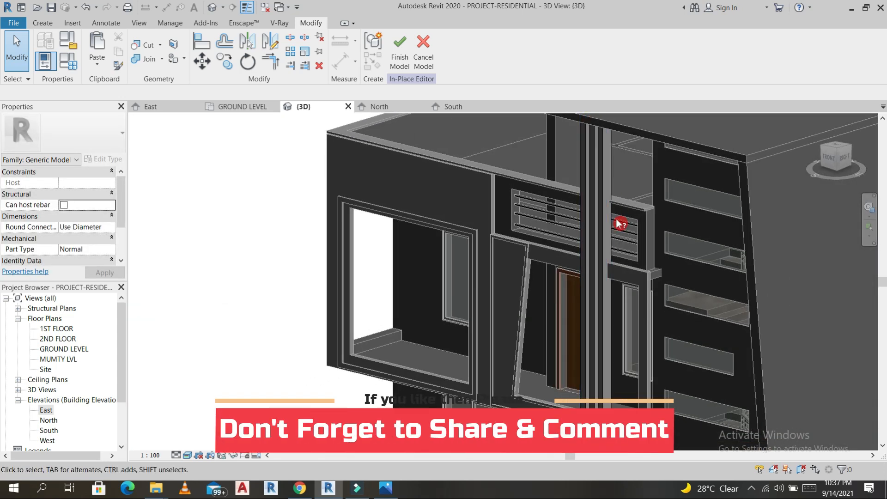
click(628, 285)
scroll(703, 311, down, 3)
shift+middle_drag(703, 310, 788, 321)
click(784, 319)
shift+middle_drag(666, 327, 708, 408)
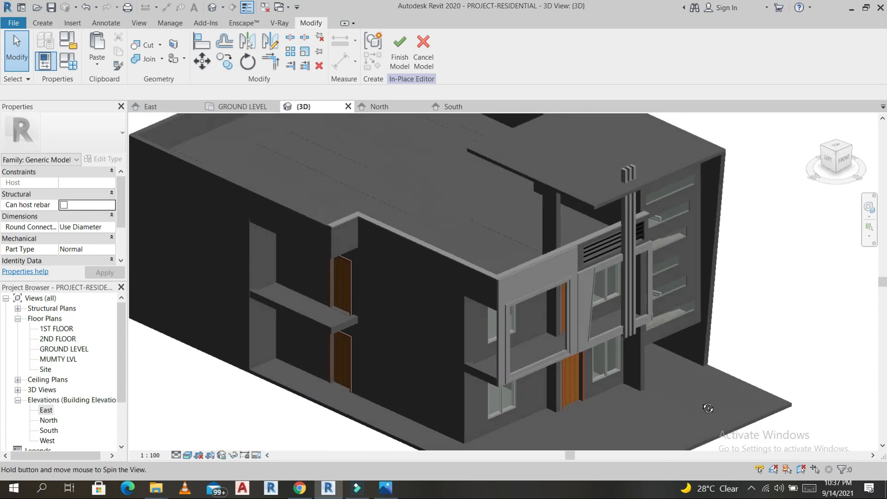
- Associate the material of the three vertical bars with a new family type parameter named MAT
scroll(630, 203, up, 4)
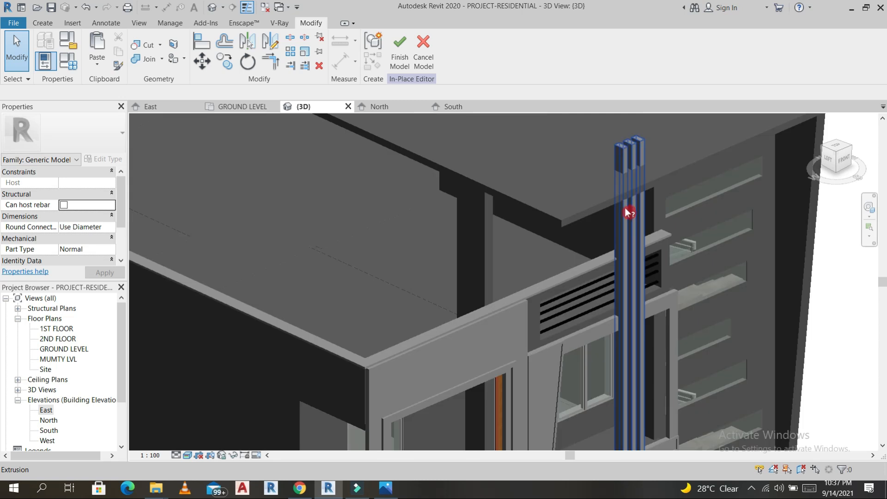
click(652, 237)
scroll(601, 210, down, 5)
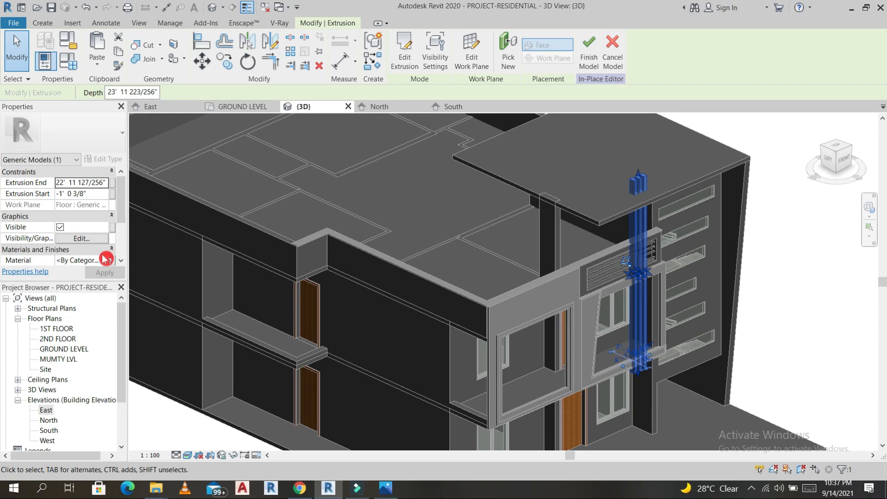
click(114, 260)
click(365, 314)
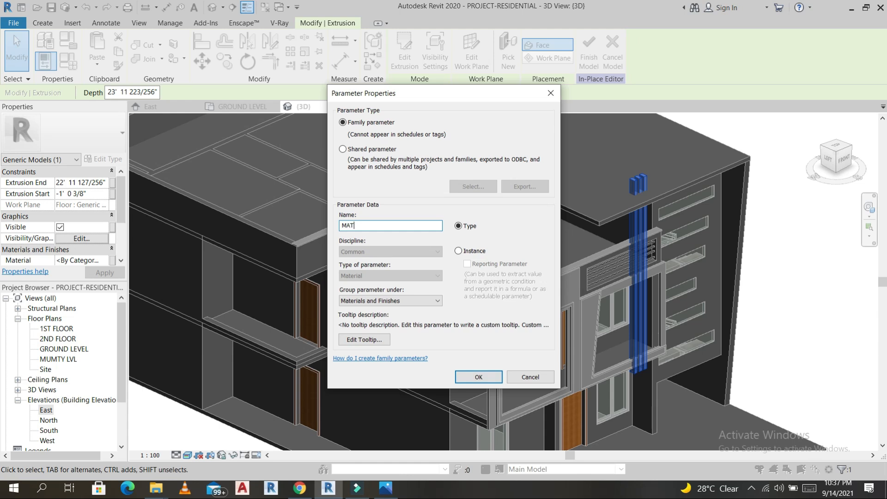
click(478, 377)
click(466, 342)
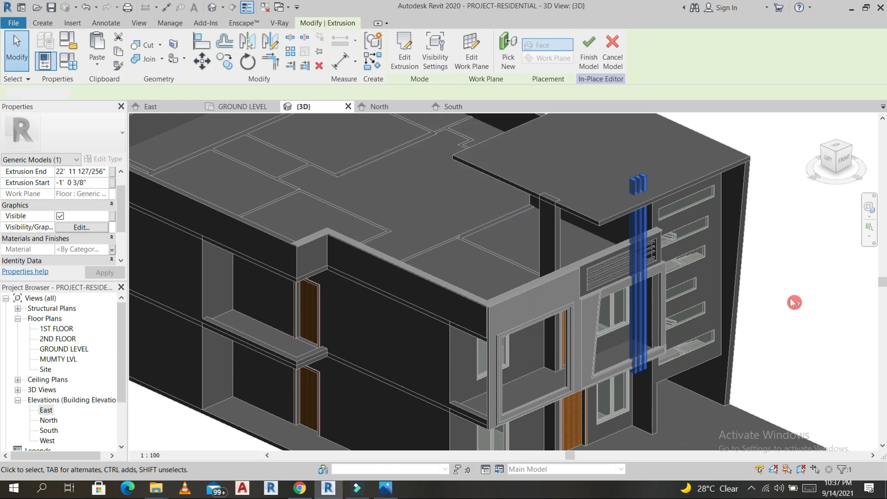
click(793, 303)
- Finish the in-place model of the three vertical bars on the front facade
scroll(794, 305, down, 3)
middle_drag(794, 305, 670, 315)
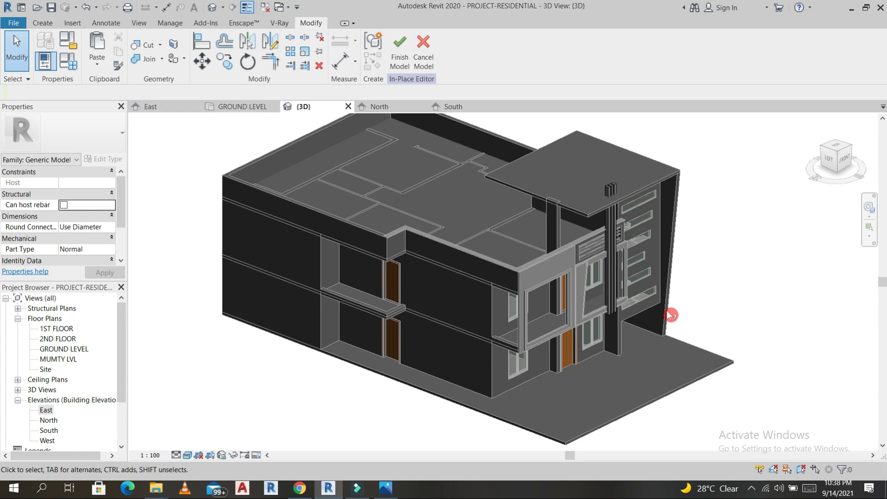
shift+middle_drag(722, 301, 702, 316)
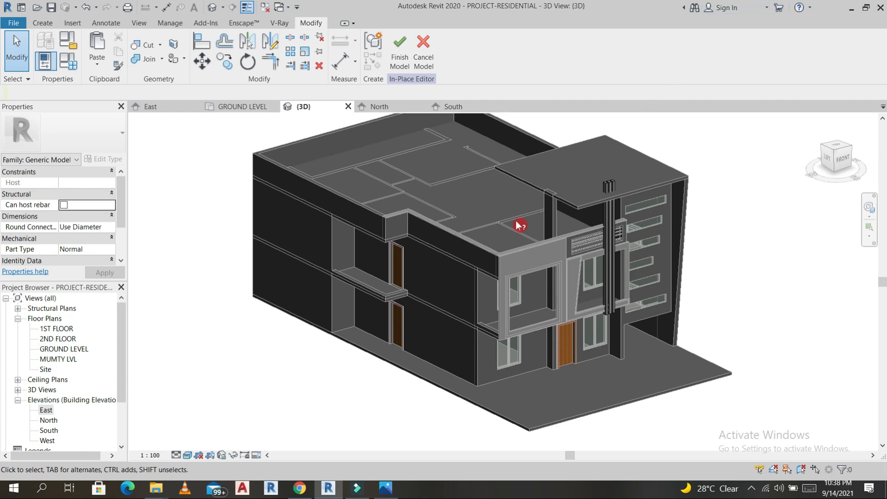
scroll(517, 225, up, 4)
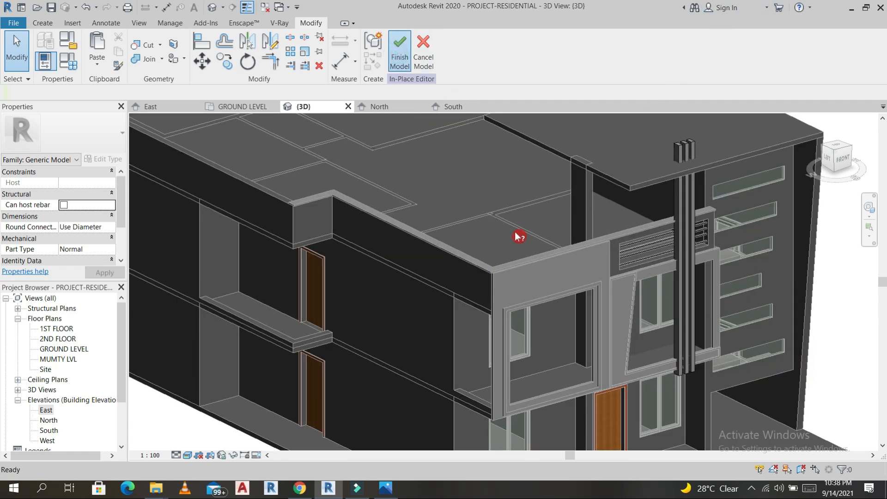
shift+middle_drag(557, 286, 647, 254)
scroll(679, 248, up, 3)
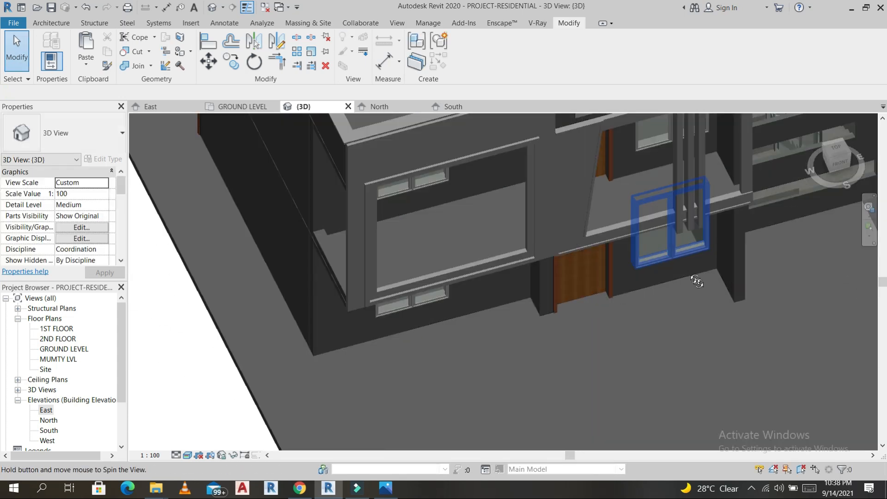
shift+middle_drag(697, 281, 600, 301)
- On the 1ST FLOOR plan, set up an architectural wall of type Curtain Wall with a 1' 0" base offset and 3' 0" unconnected height
double_click(60, 329)
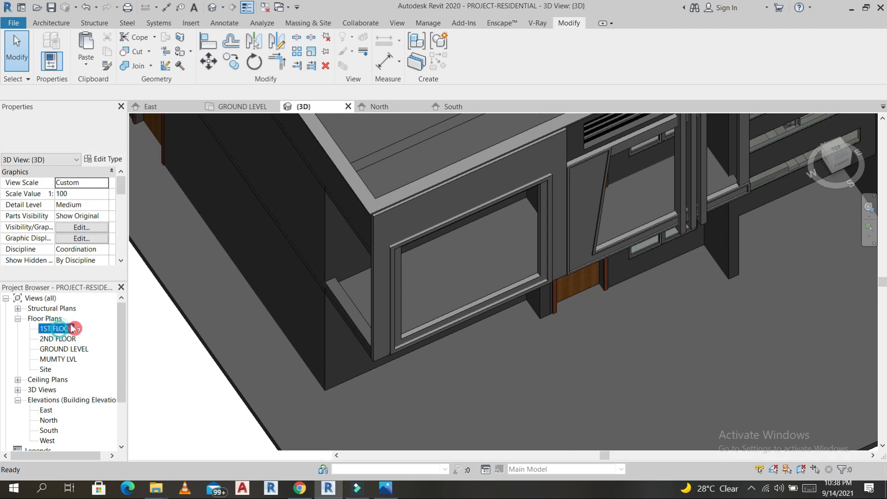
scroll(505, 311, up, 5)
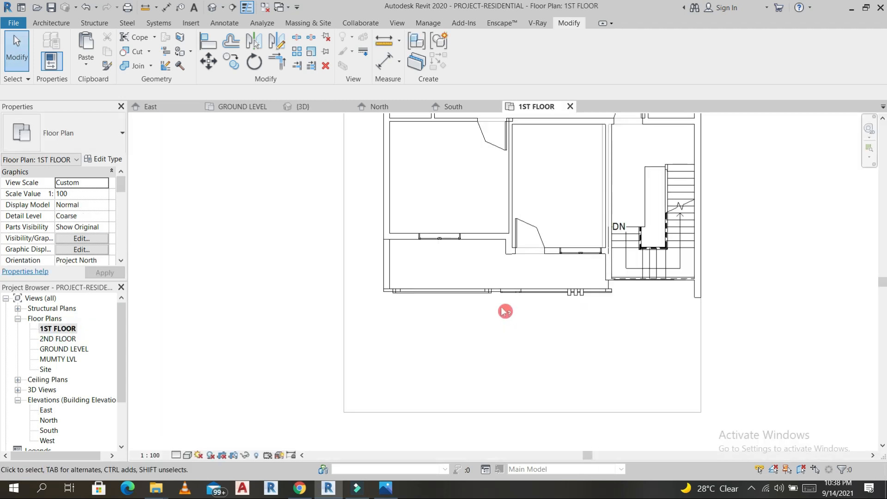
scroll(549, 305, up, 4)
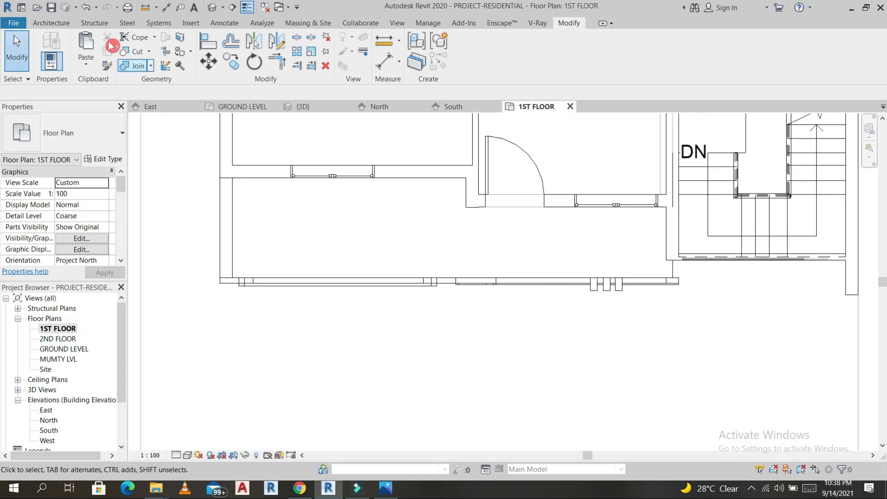
click(58, 26)
click(48, 64)
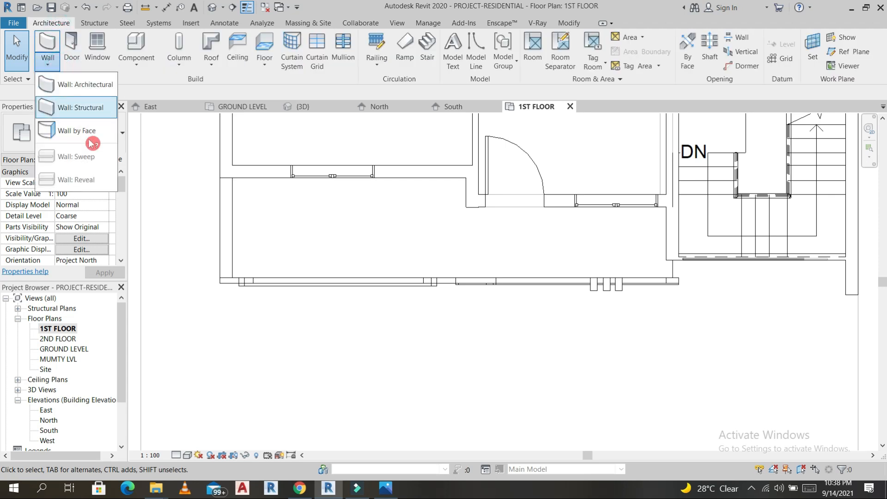
click(95, 85)
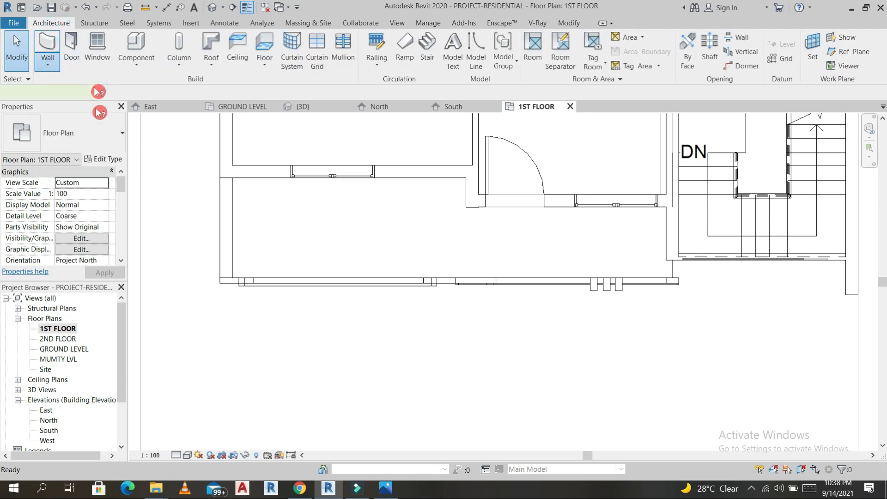
click(109, 137)
scroll(83, 307, down, 6)
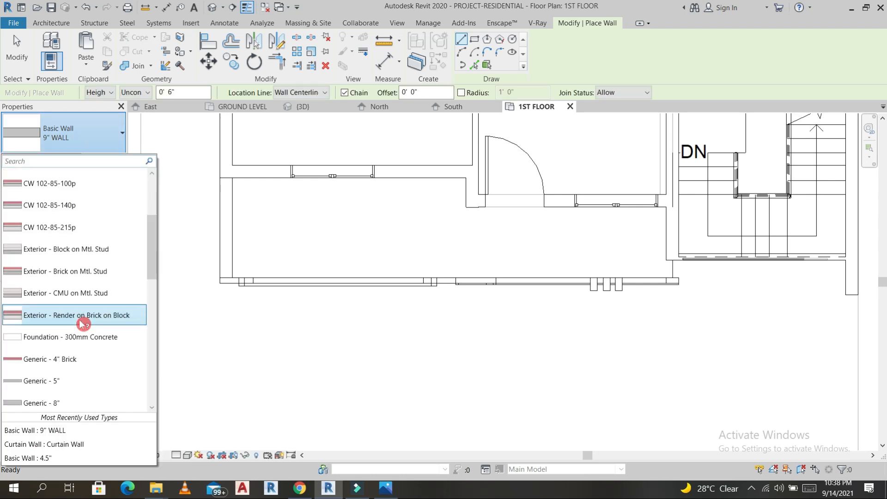
scroll(76, 362, down, 5)
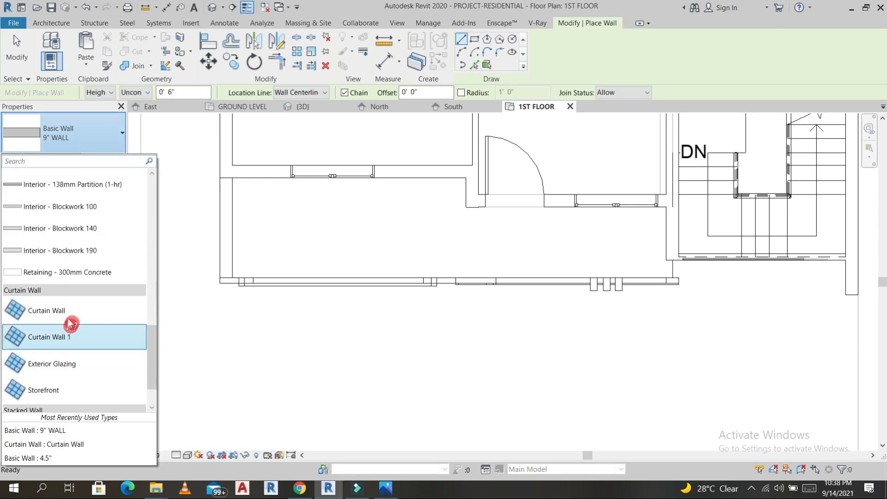
scroll(670, 274, up, 5)
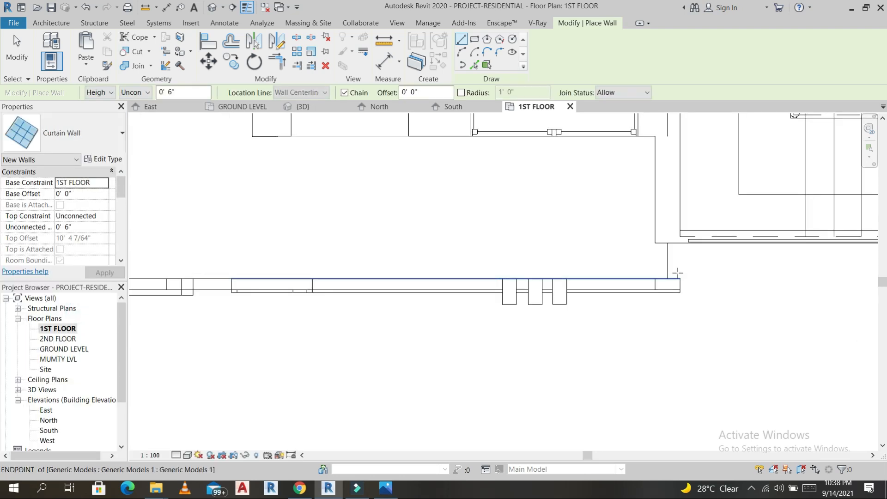
click(85, 194)
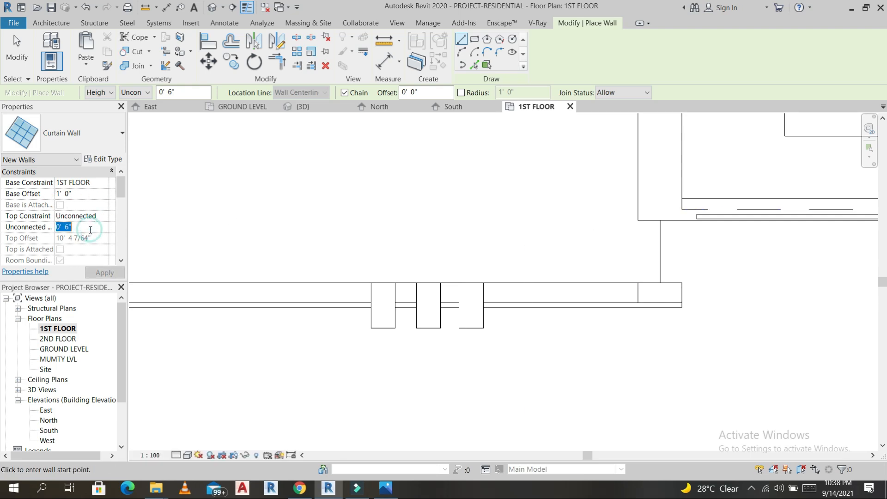
- Draw the curtain wall from the stair-side wall about 1' 3" outward, then about 12' 6" along the balcony edge behind the three bars
click(646, 222)
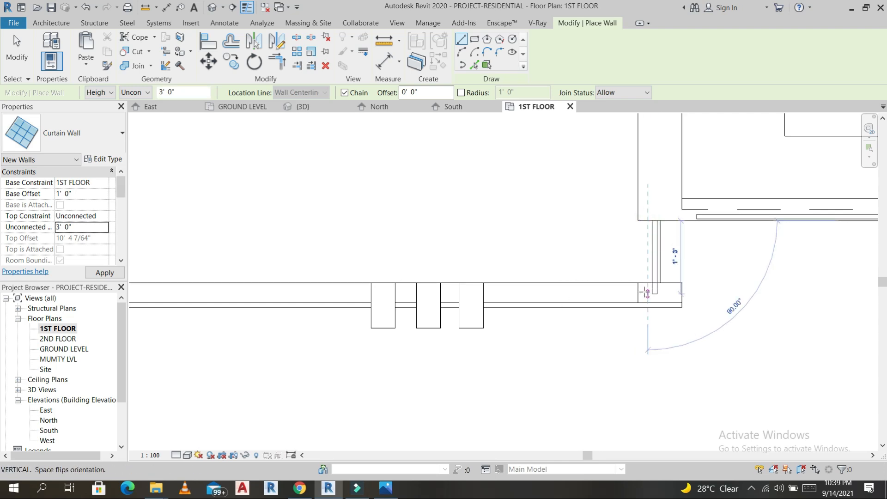
click(645, 293)
scroll(463, 292, down, 2)
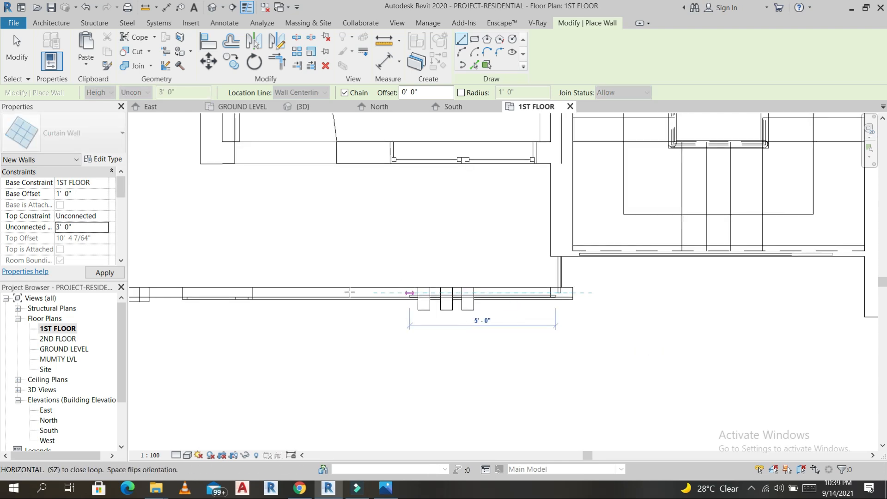
middle_drag(267, 293, 501, 296)
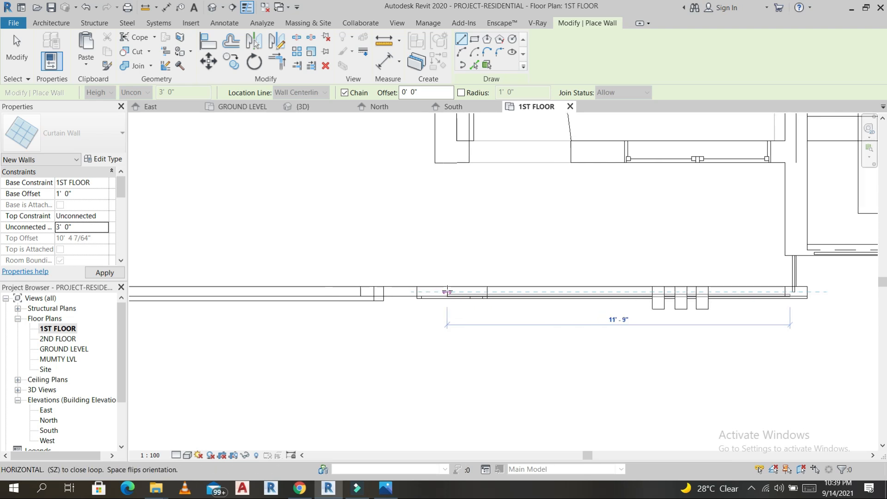
scroll(447, 292, down, 2)
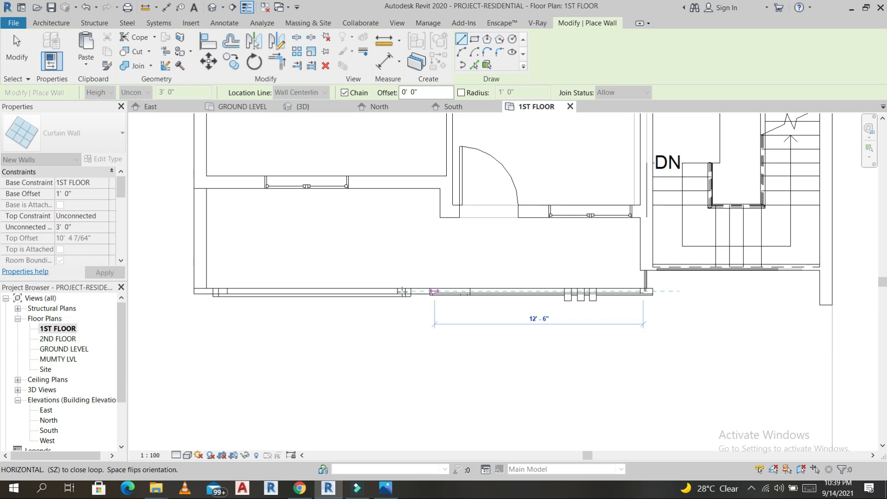
click(406, 293)
- Draw a second curtain wall along the other balcony opening's front edge and back along its open side to the room wall
scroll(409, 291, up, 3)
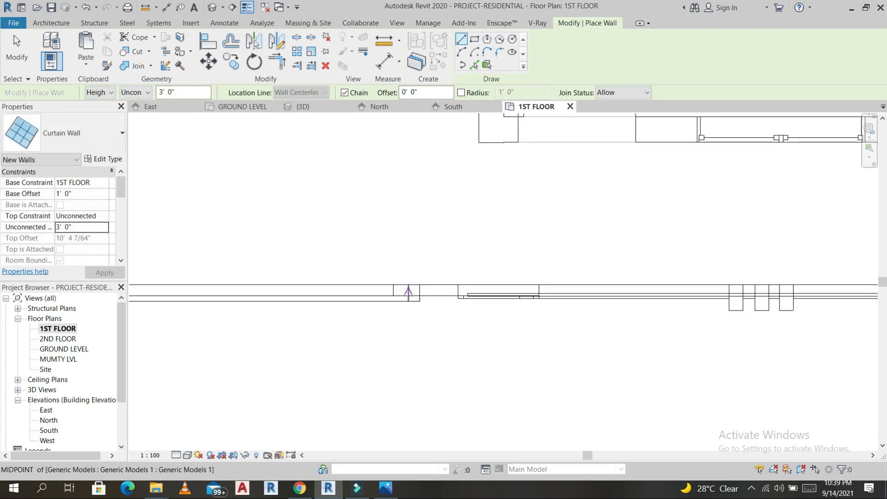
scroll(310, 282, down, 2)
middle_drag(409, 300, 409, 300)
click(495, 285)
scroll(499, 289, up, 3)
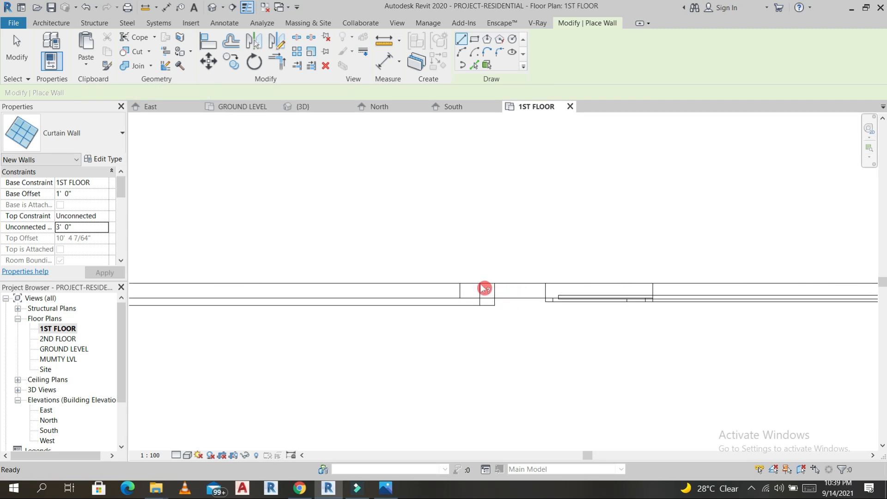
scroll(419, 282, down, 2)
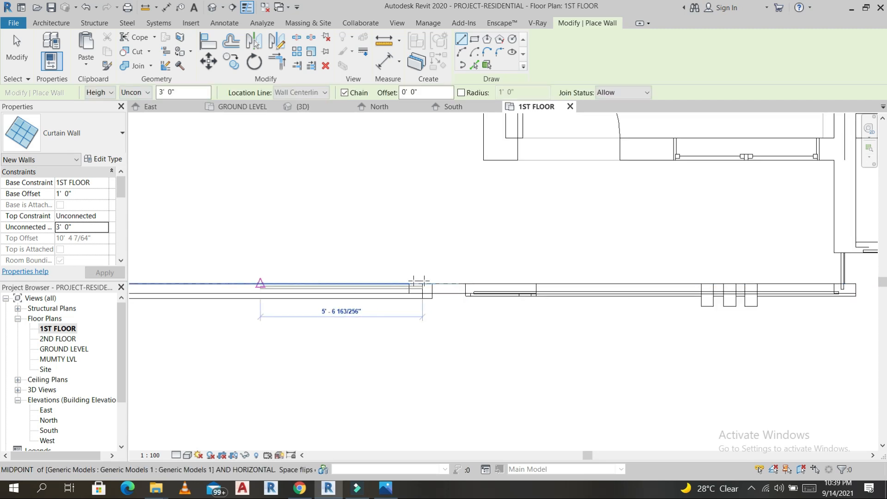
middle_drag(419, 282, 685, 281)
click(329, 283)
scroll(329, 283, down, 3)
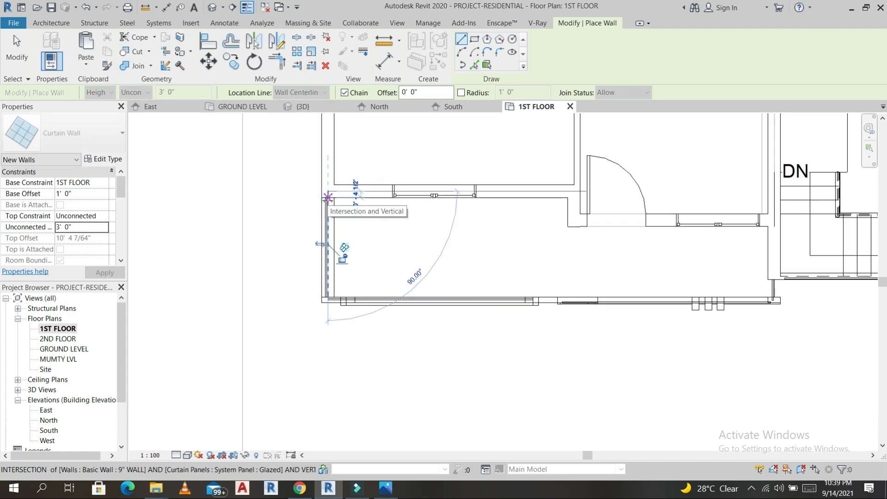
key(Escape)
key(Escape)
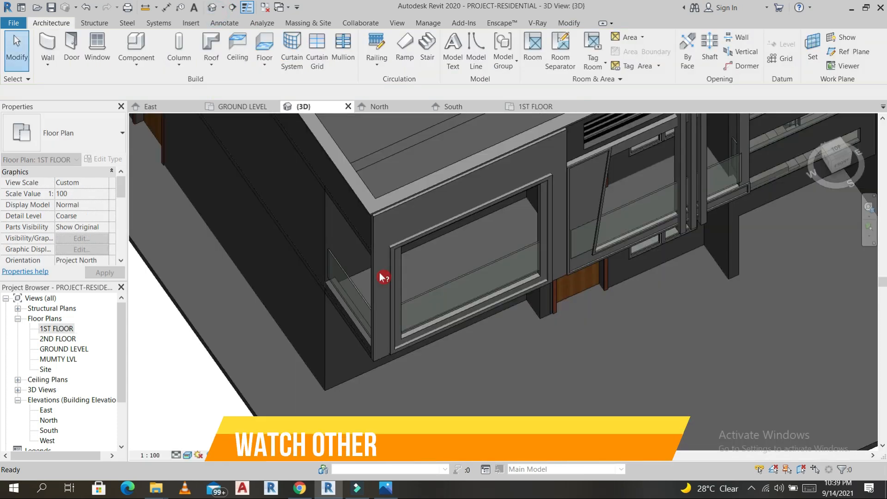
- In the 3D view, set the base offset of the two front curtain walls and the side curtain wall to 0' 8"
shift+middle_drag(382, 275, 462, 188)
scroll(461, 187, up, 5)
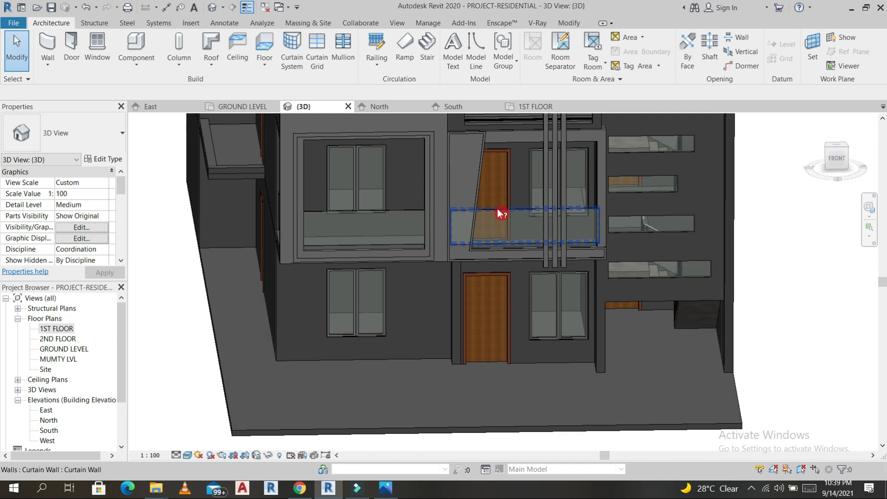
click(397, 215)
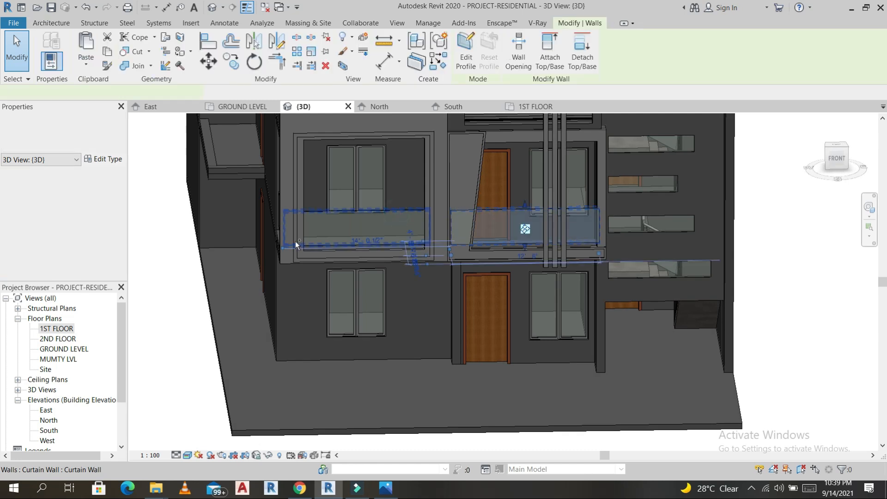
shift+middle_drag(386, 276, 330, 253)
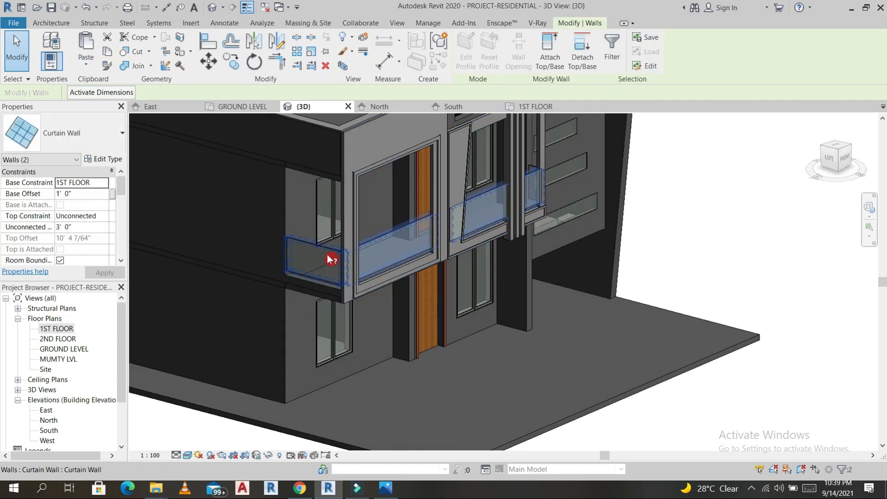
ctrl+click(419, 300)
shift+middle_drag(388, 253, 322, 251)
scroll(323, 252, up, 2)
scroll(376, 228, up, 2)
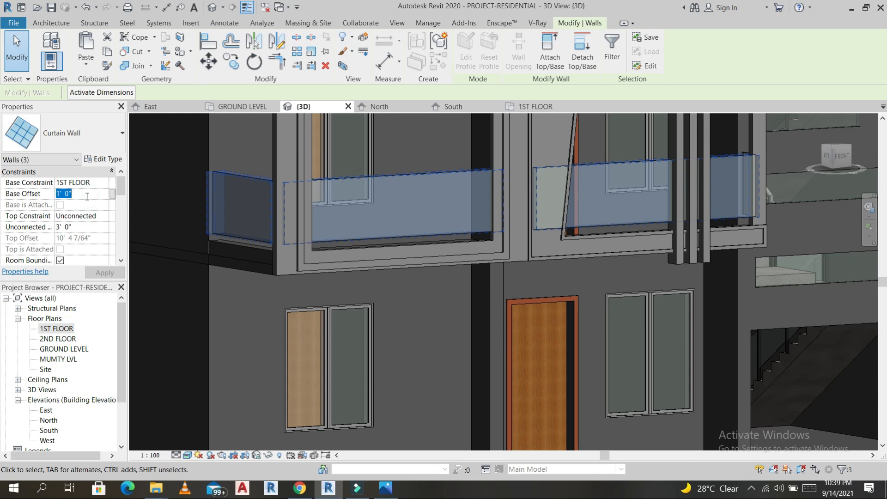
click(94, 273)
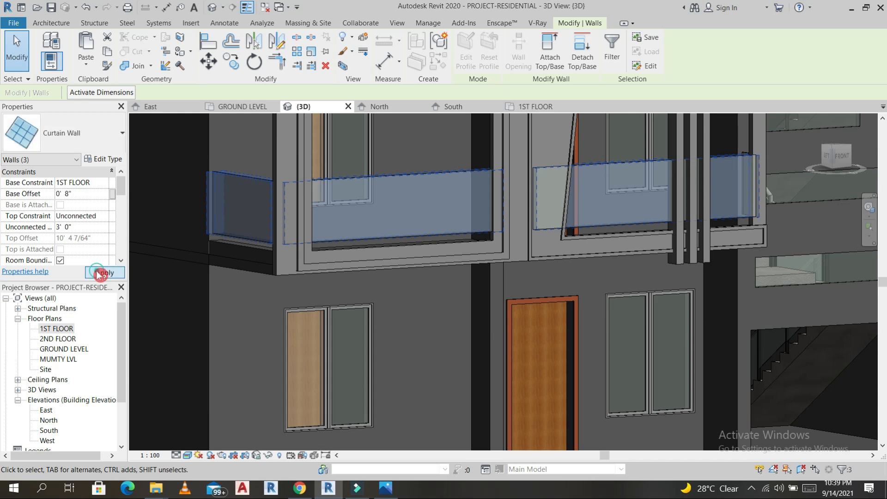
key(Escape)
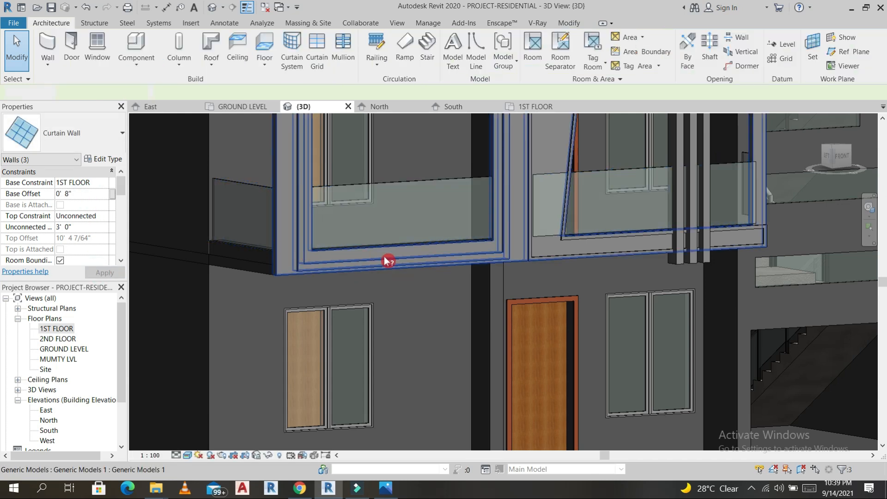
- Shorten the curtain wall behind the three bars to about 10' 8" by pulling its door-side end to the slanted frame
shift+middle_drag(418, 275, 410, 276)
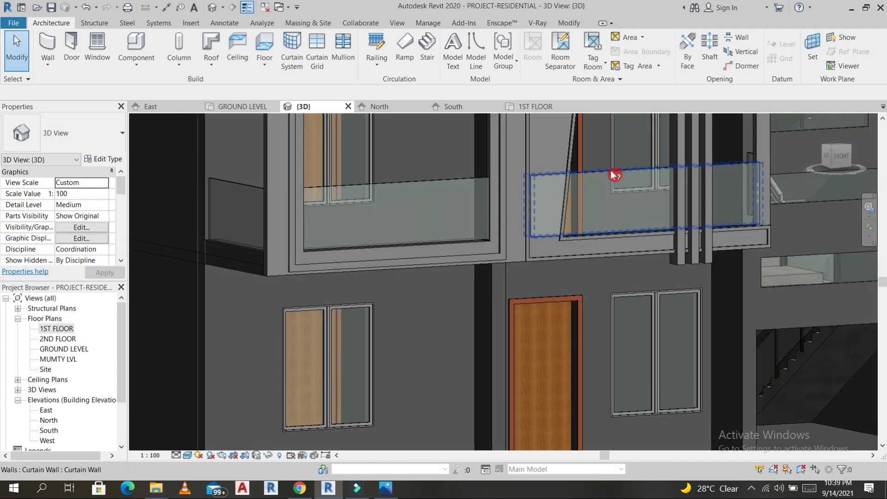
click(665, 229)
scroll(596, 216, up, 4)
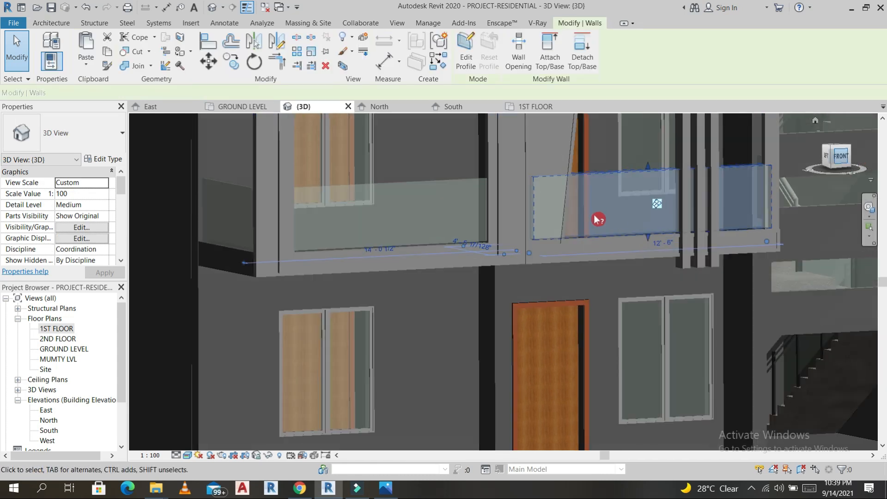
middle_drag(598, 215, 447, 323)
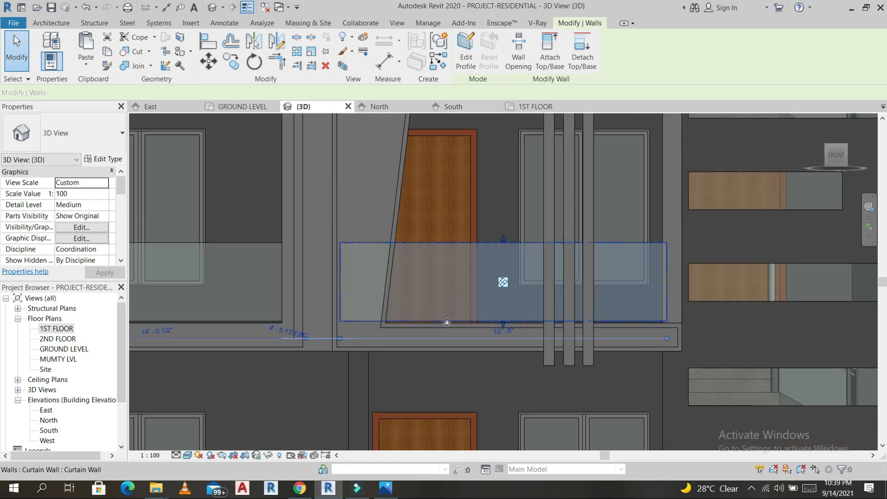
key(Escape)
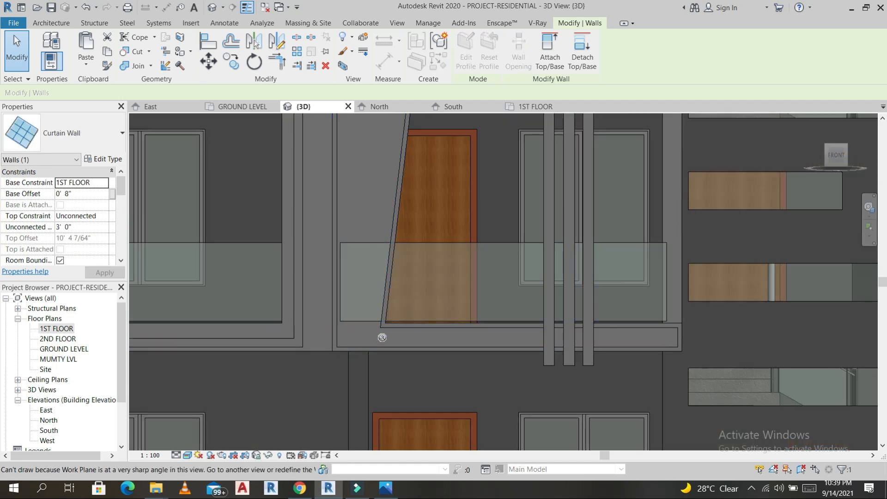
click(416, 249)
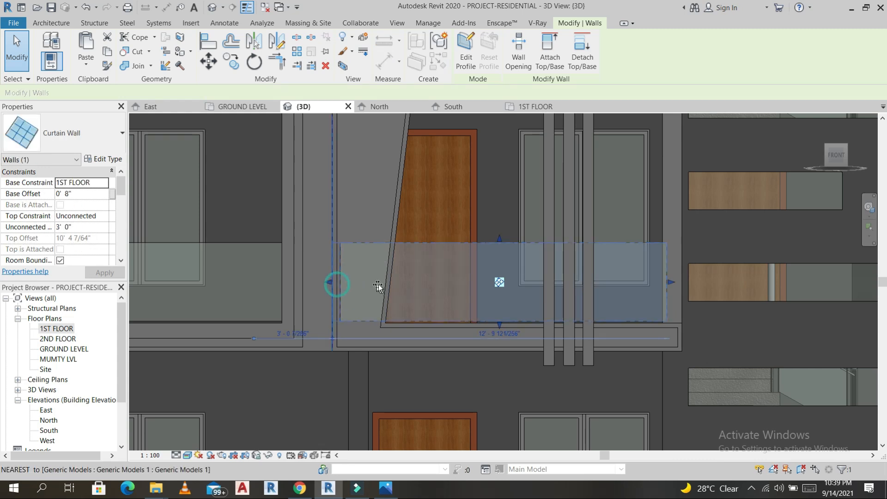
drag(384, 284, 391, 287)
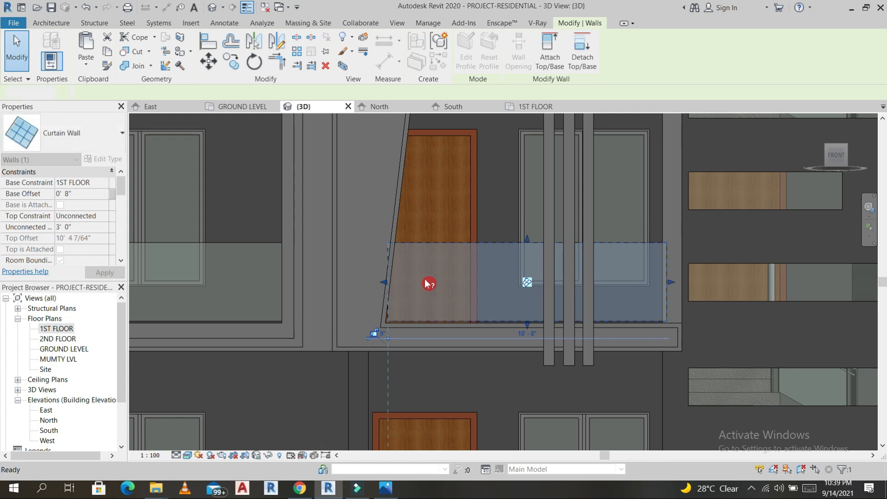
key(Escape)
- Fine-tune the same curtain wall's door-side end by moving it slightly further in from the slanted frame
click(434, 248)
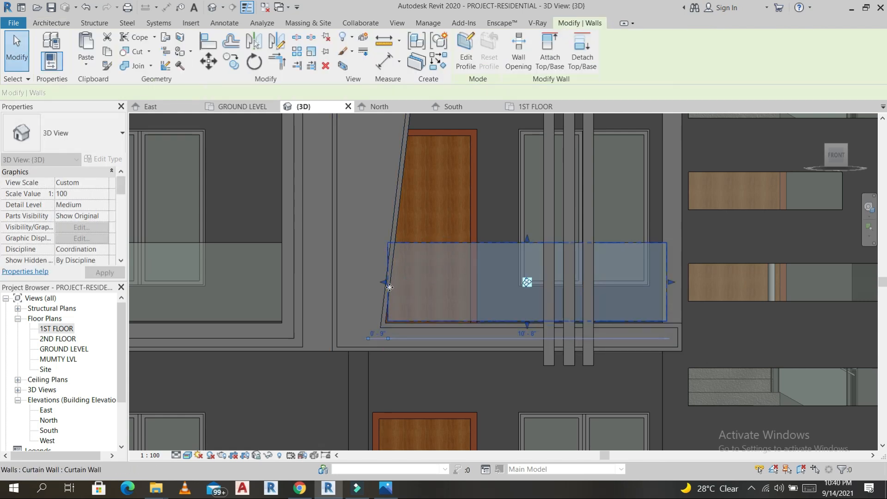
scroll(393, 287, up, 6)
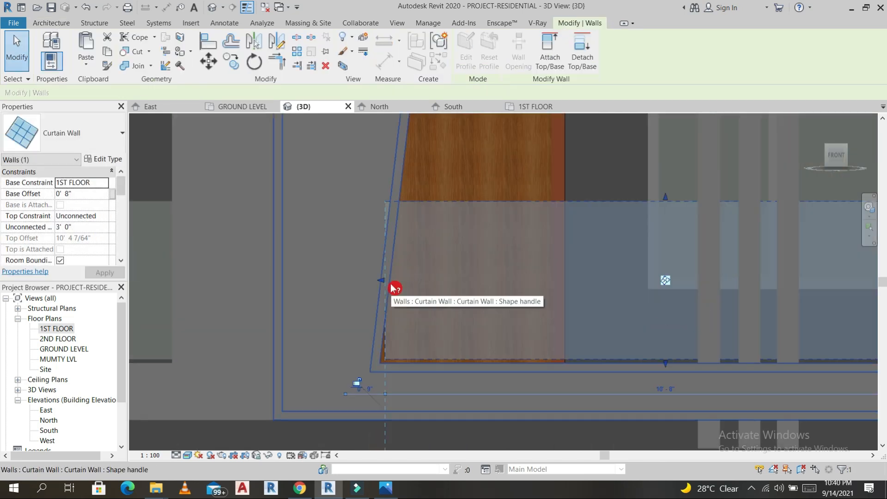
drag(407, 276, 410, 279)
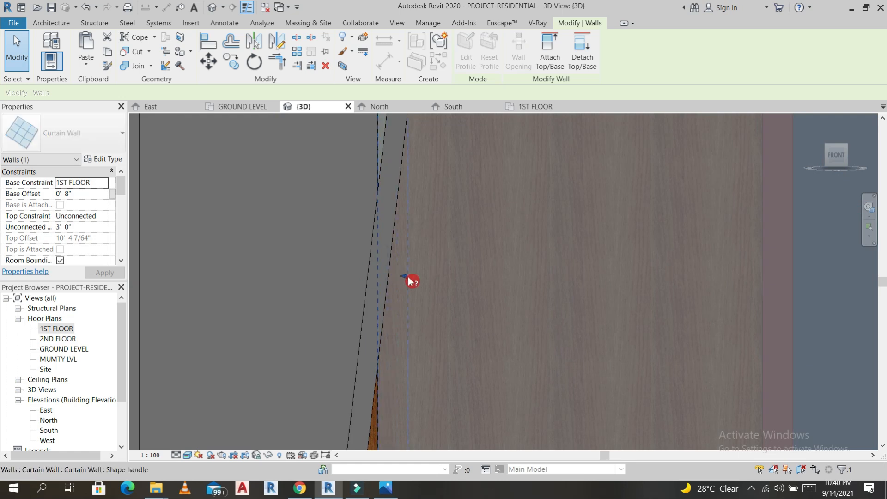
key(Escape)
scroll(473, 267, down, 5)
scroll(500, 268, down, 5)
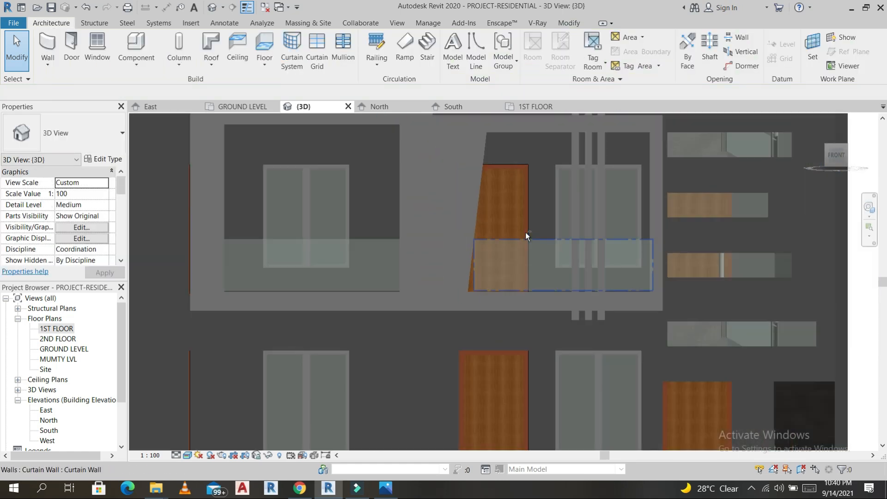
- Edit the profile of the curtain wall behind the bars and sketch vertical lines along the outer edges of the first and third bars
shift+middle_drag(500, 267, 500, 309)
scroll(508, 309, up, 4)
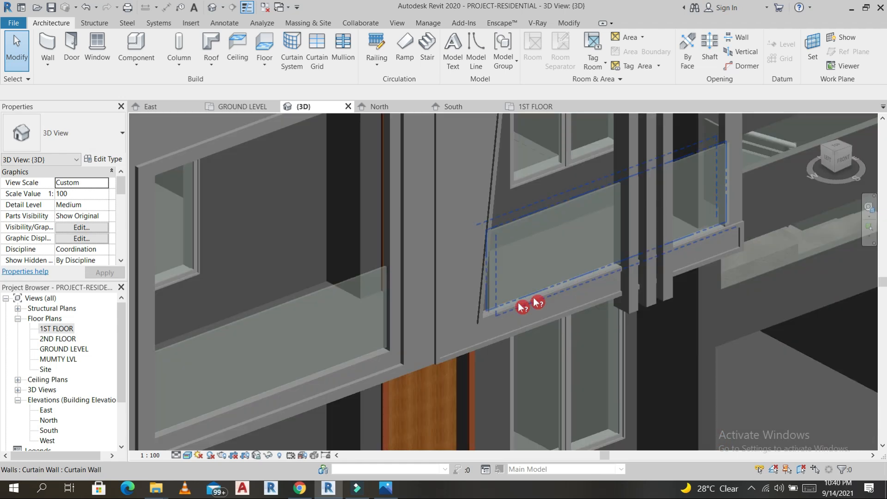
shift+middle_drag(561, 270, 673, 204)
scroll(709, 200, up, 5)
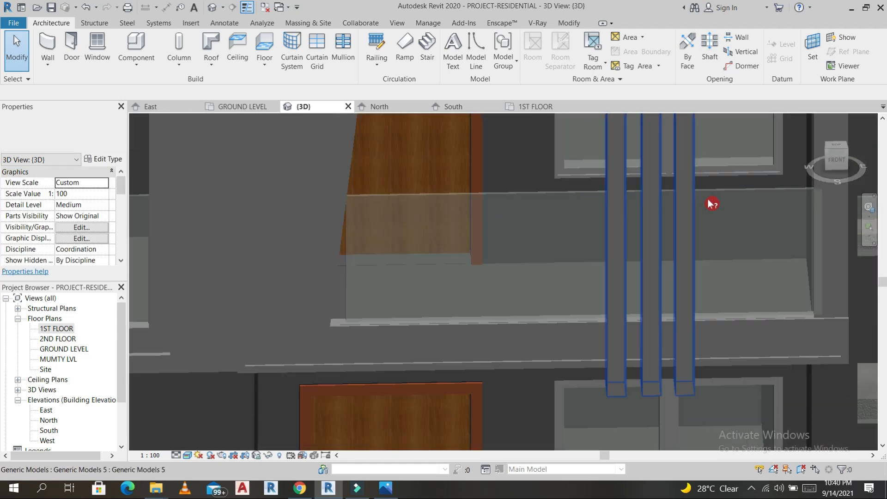
click(744, 196)
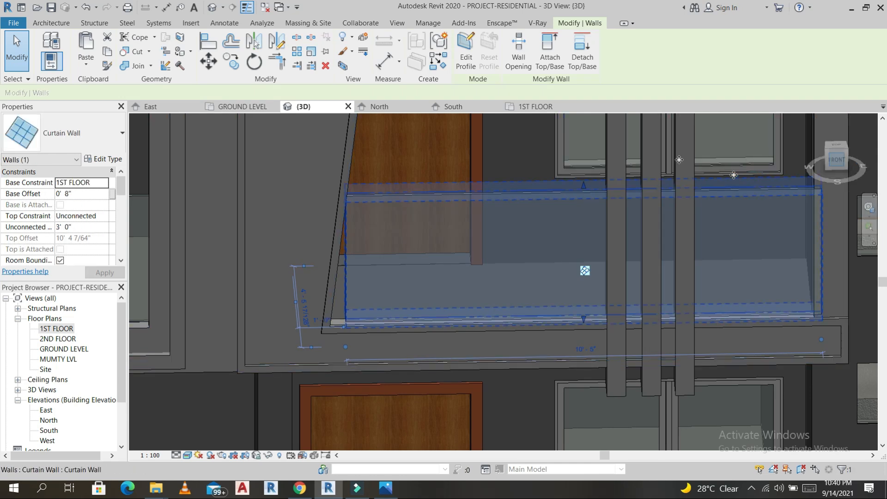
click(466, 51)
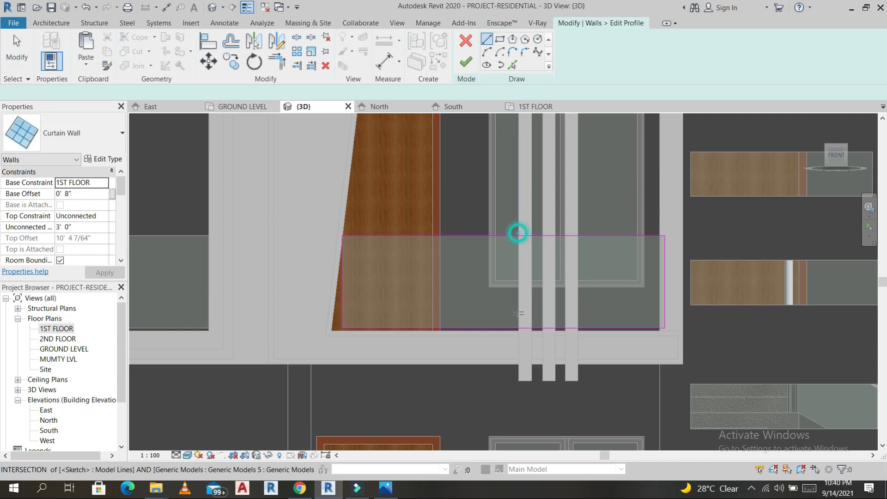
click(518, 329)
click(519, 236)
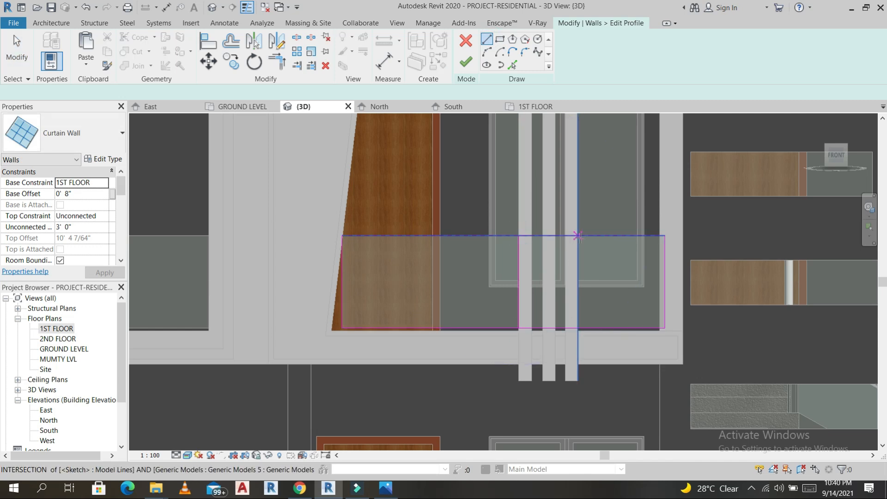
- Split and trim the profile into two closed panels with a gap at the three bars, and finish the profile edit
click(296, 37)
click(552, 329)
key(Escape)
click(281, 65)
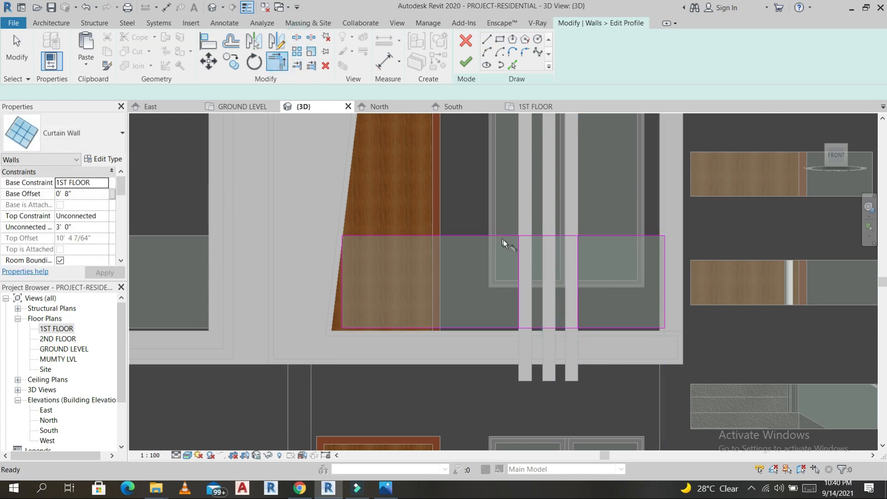
click(519, 249)
click(577, 300)
click(495, 329)
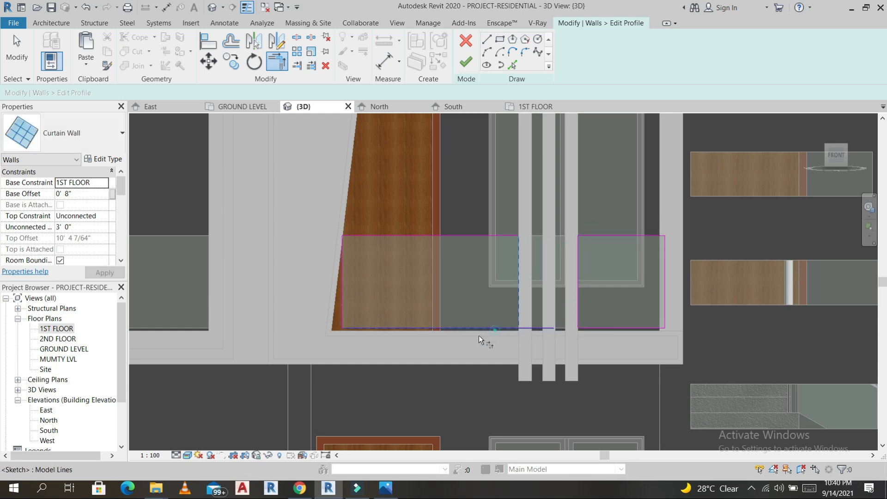
scroll(543, 255, down, 5)
scroll(533, 257, up, 4)
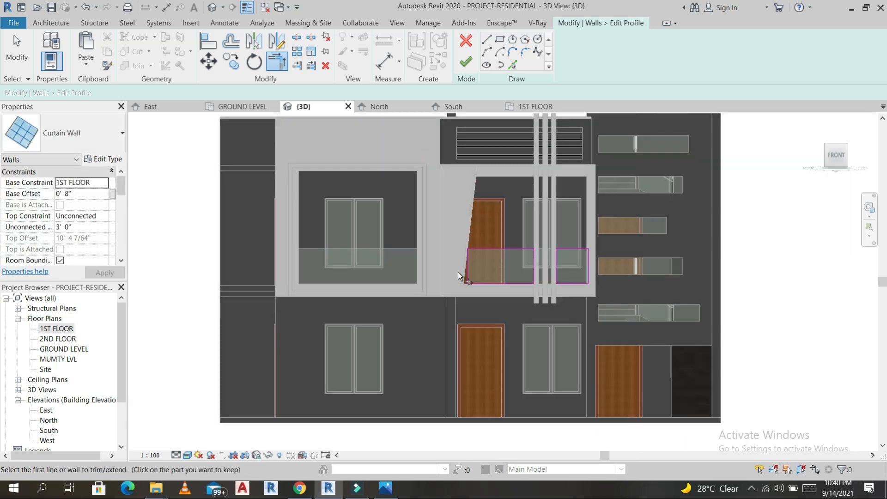
click(469, 63)
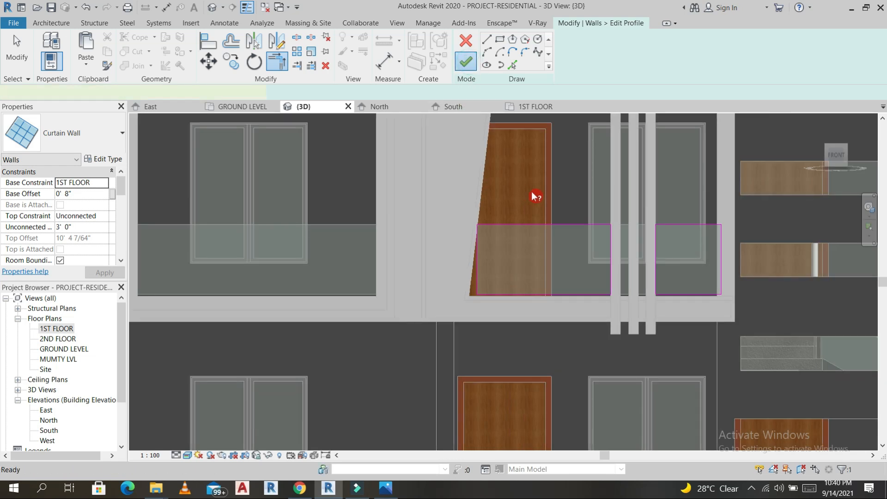
- Set the unconnected height of the two front curtain walls and the side curtain wall to 2' 6"
scroll(538, 192, down, 2)
shift+middle_drag(574, 206, 498, 240)
key(Escape)
scroll(375, 152, up, 3)
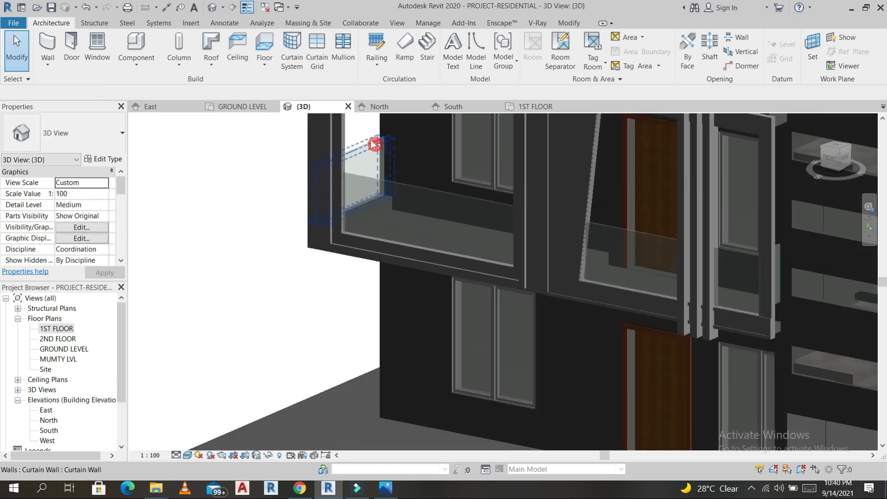
click(416, 197)
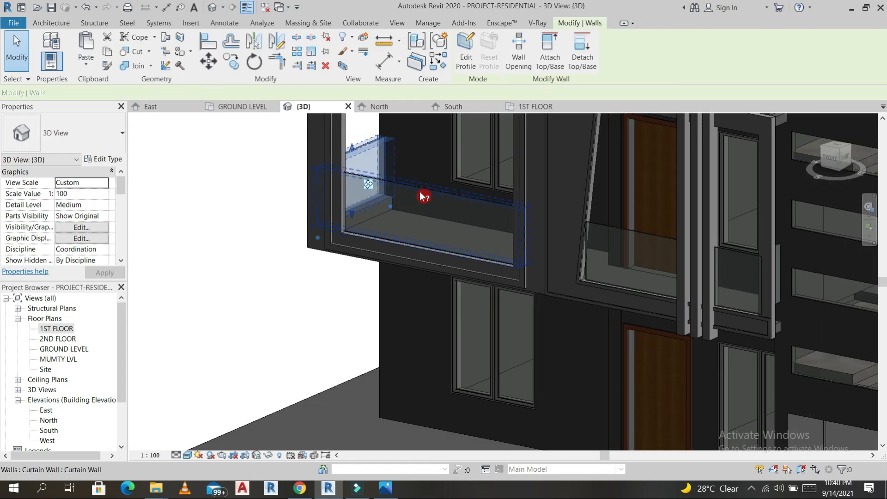
ctrl+click(673, 236)
click(86, 226)
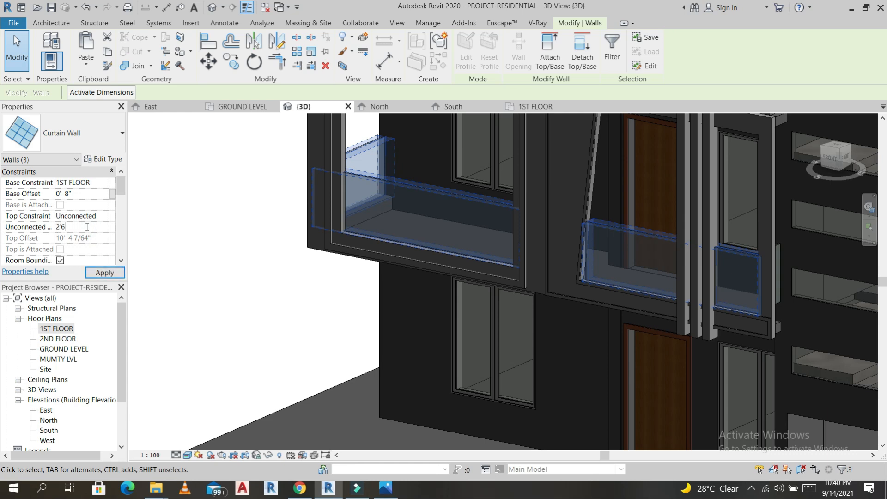
text(2' 6")
click(90, 229)
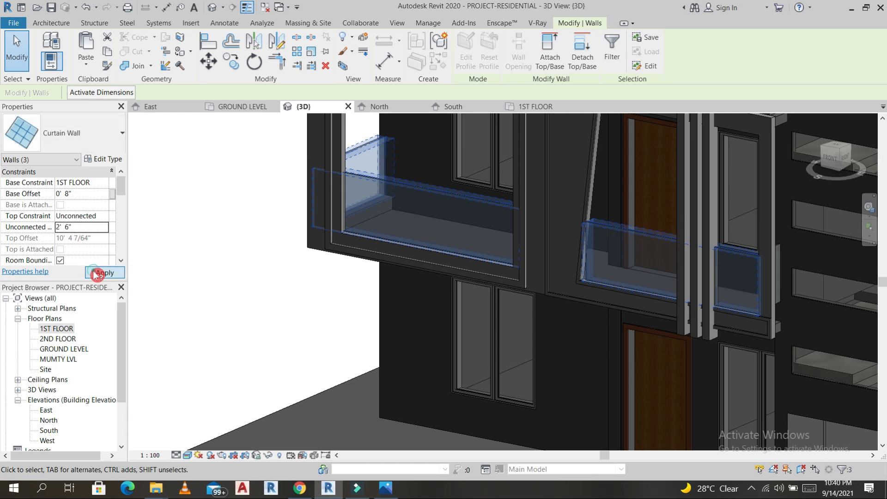
click(104, 273)
- Set up a new curtain wall matching the side railing for the side balcony, with a 0' 6" base offset
scroll(291, 273, down, 3)
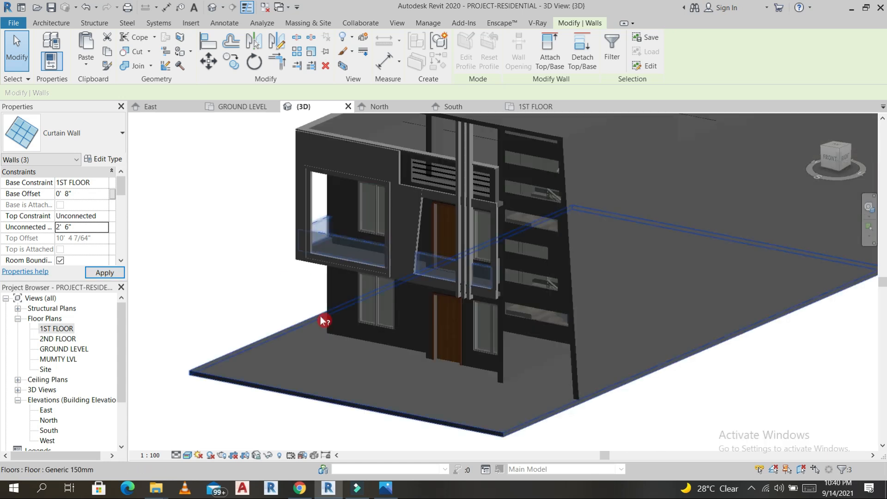
shift+middle_drag(463, 340, 228, 208)
scroll(467, 279, up, 2)
key(Escape)
click(478, 283)
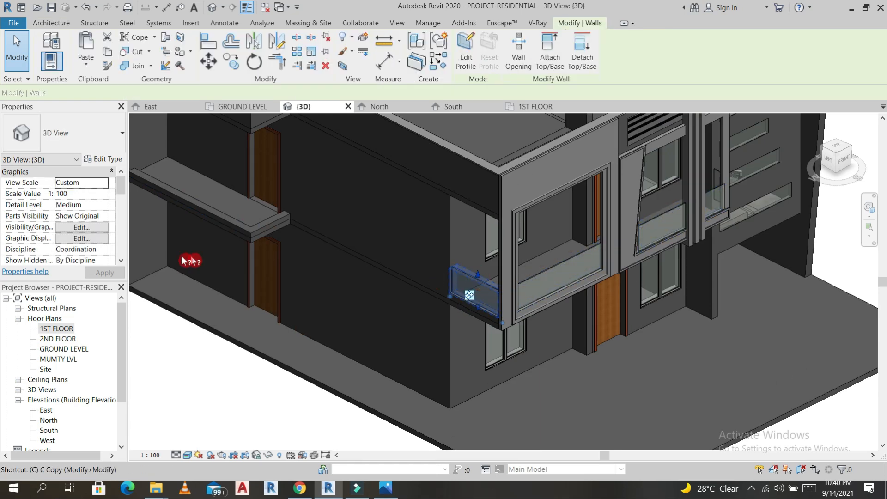
key(w)
key(a)
scroll(277, 208, up, 5)
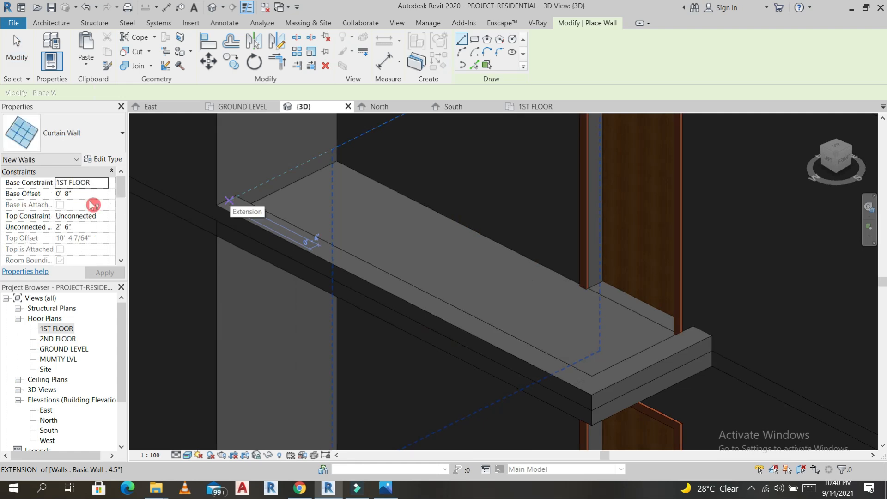
click(89, 198)
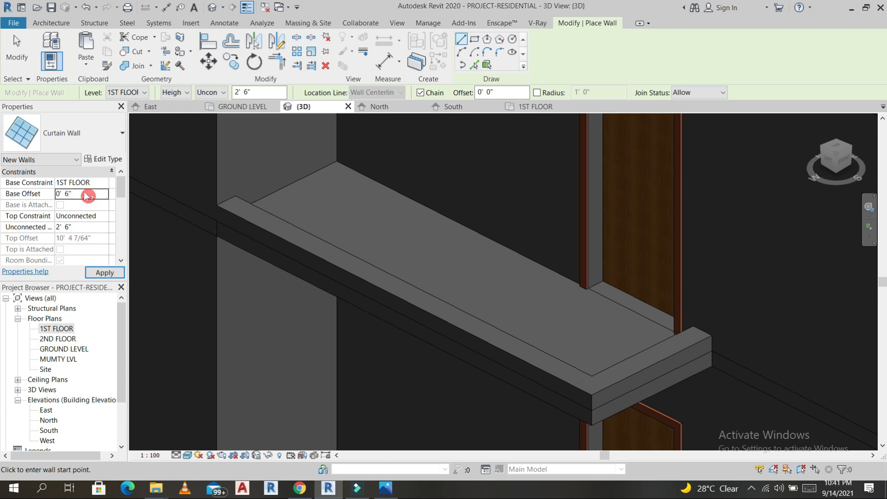
- Draw the curtain wall about 13' 3" along the side balcony's long curb and around its short end
click(232, 202)
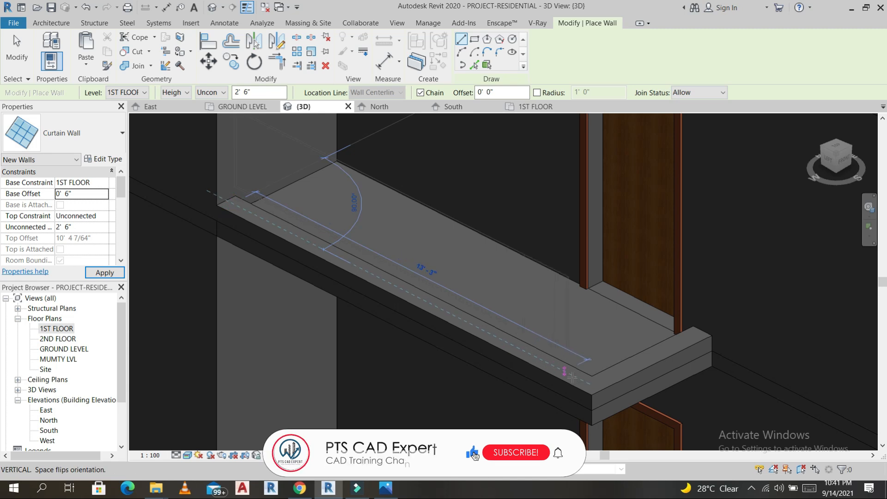
click(707, 341)
key(Escape)
key(Escape)
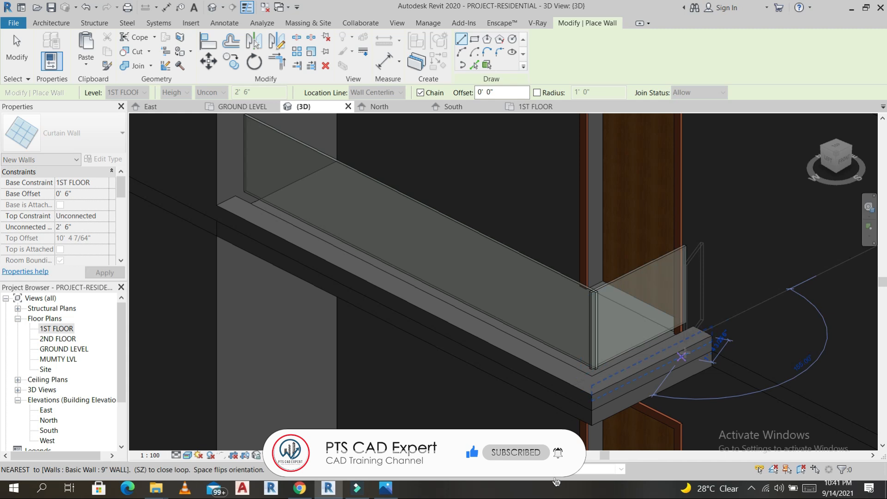
- Align the long curtain wall with the outer edge of the side balcony's curb and nudge it slightly inward
key(a)
key(l)
click(498, 352)
click(519, 260)
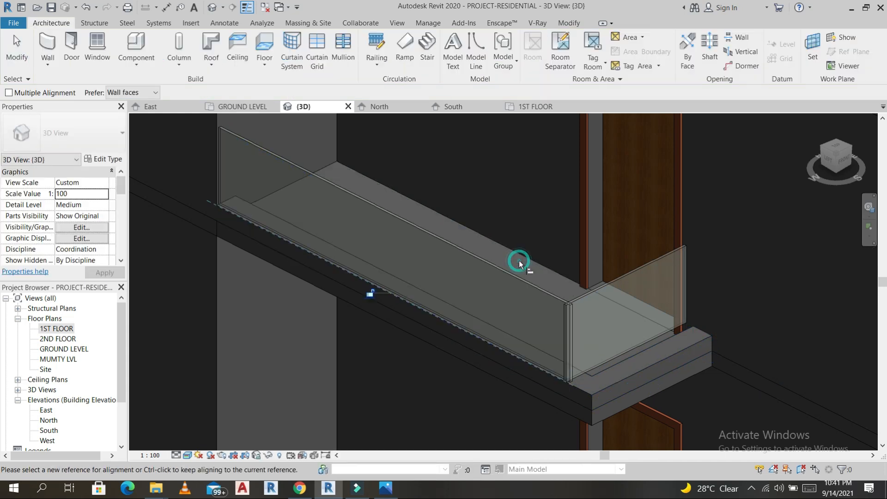
key(Escape)
click(515, 278)
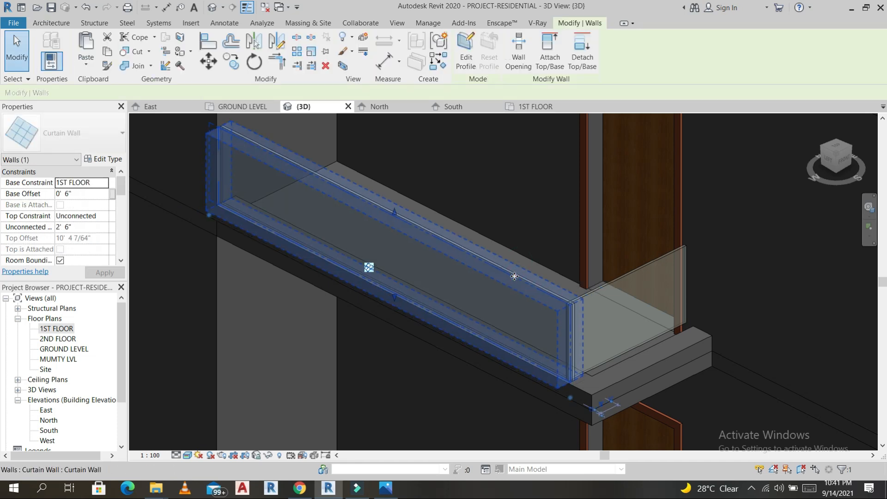
key(Escape)
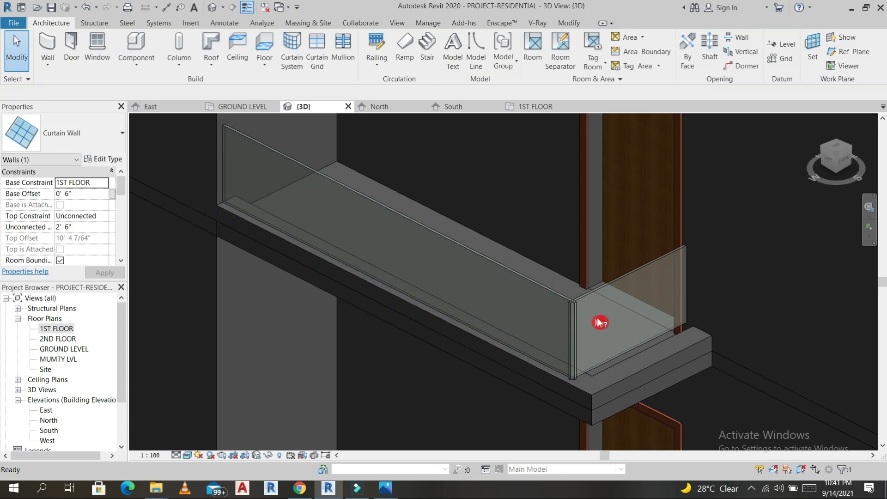
- Align the short curtain wall with the outer edge of the side balcony's end curb and nudge it slightly inward
click(670, 359)
click(640, 274)
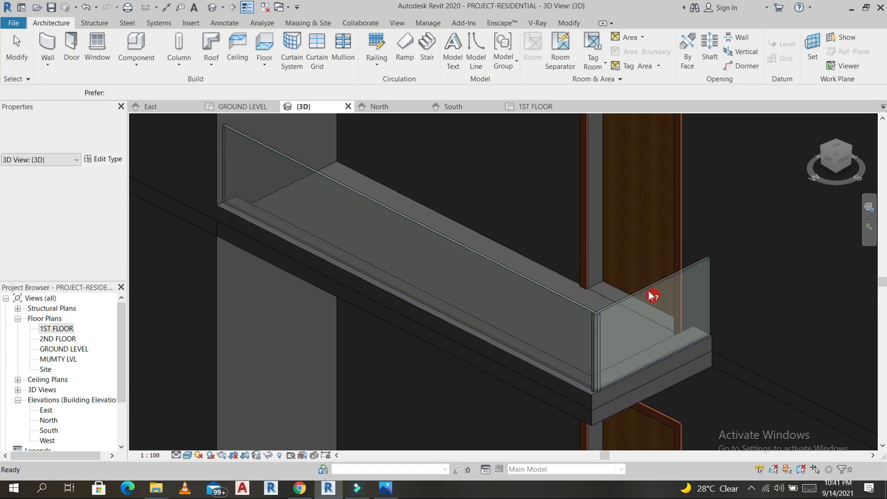
click(650, 291)
key(Left)
key(Left)
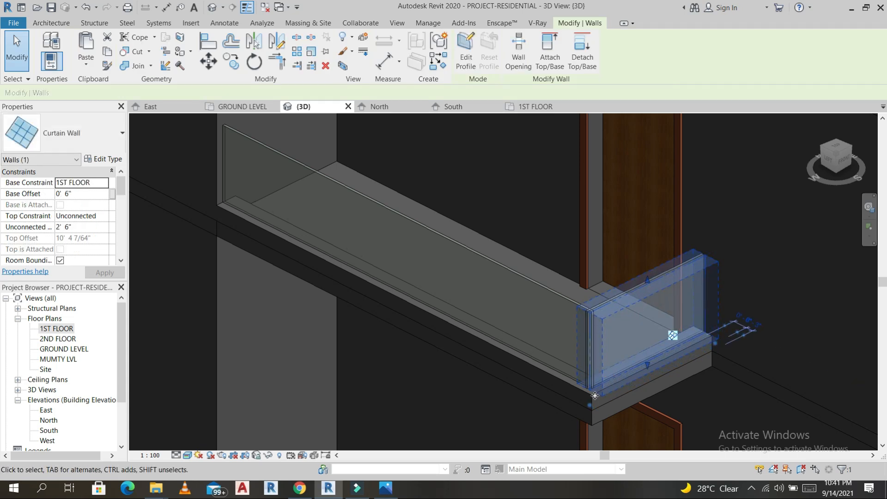
- Adjust the corner end of the short curtain wall where it meets the long one
drag(596, 407, 604, 396)
key(Escape)
scroll(614, 370, down, 2)
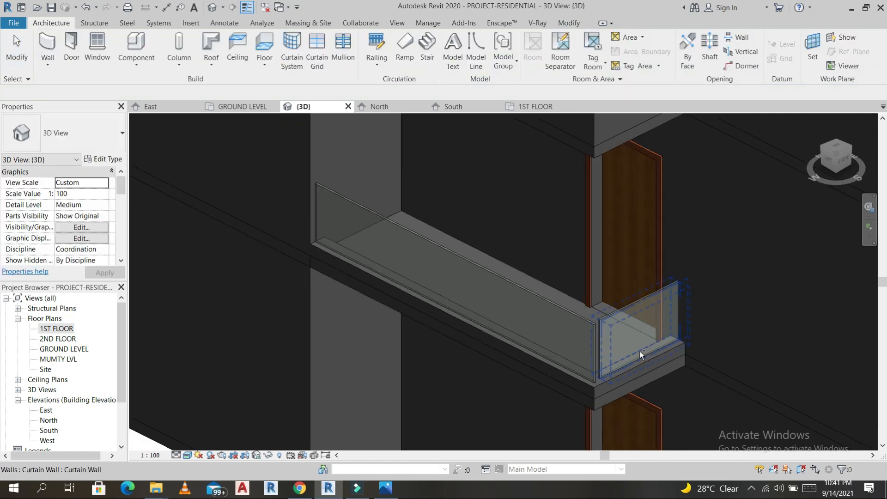
- Start an in-place model component in the Generic Models category for the side balcony's railing
shift+middle_drag(640, 355, 634, 358)
scroll(633, 275, down, 1)
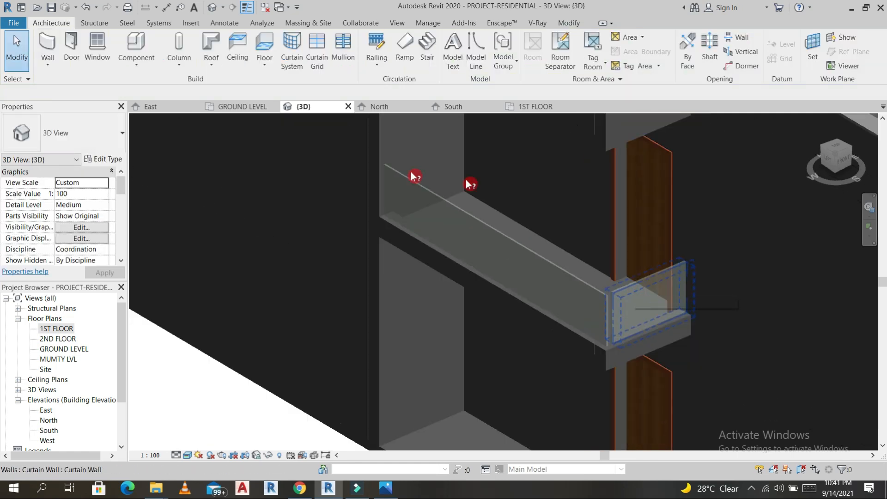
click(138, 62)
click(148, 111)
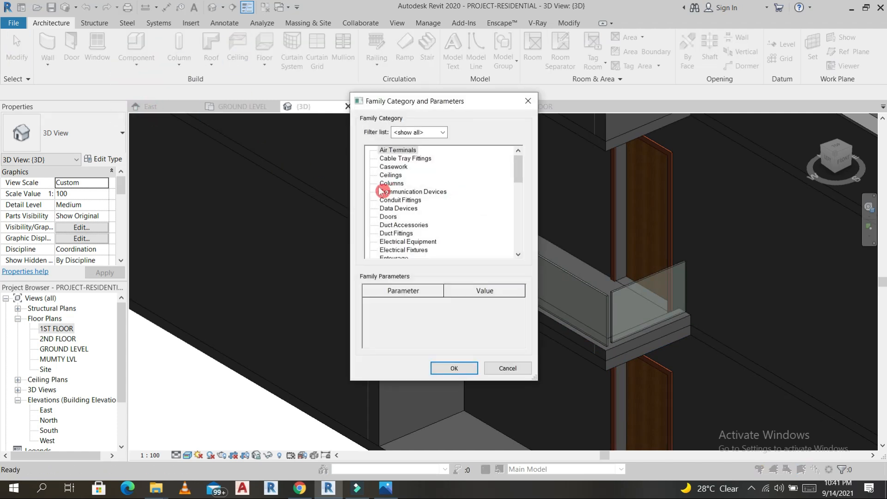
key(g)
click(454, 368)
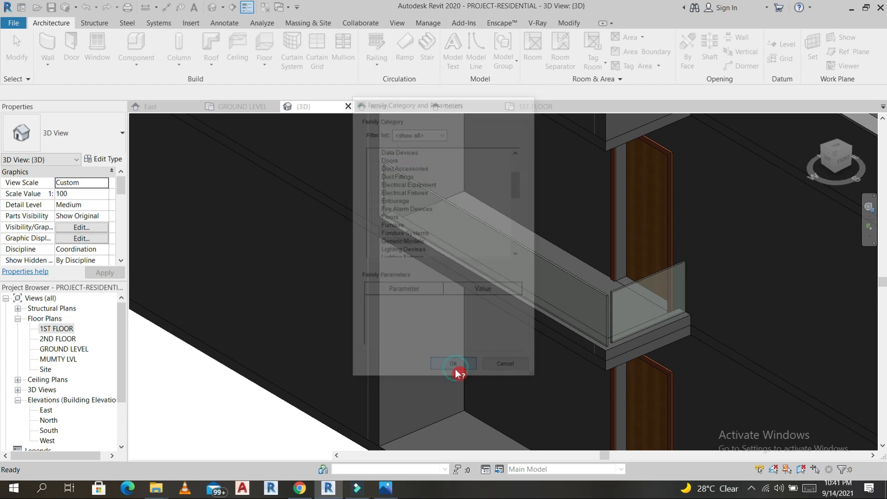
click(533, 310)
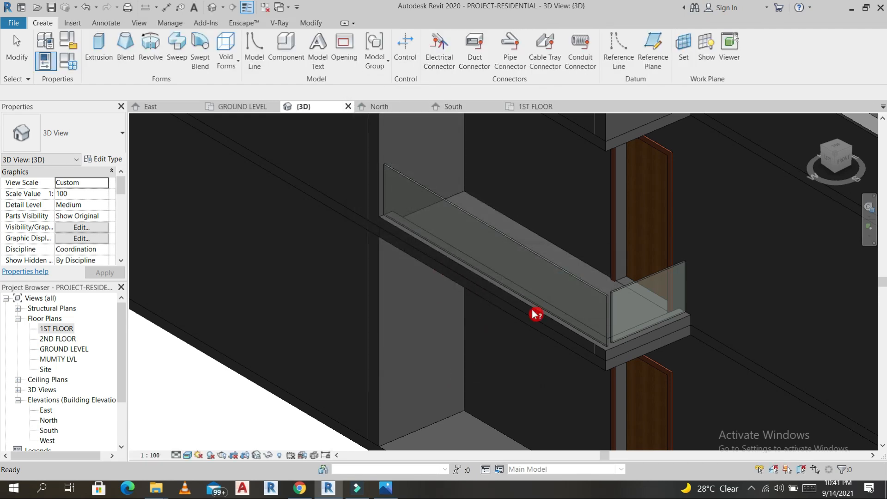
click(98, 52)
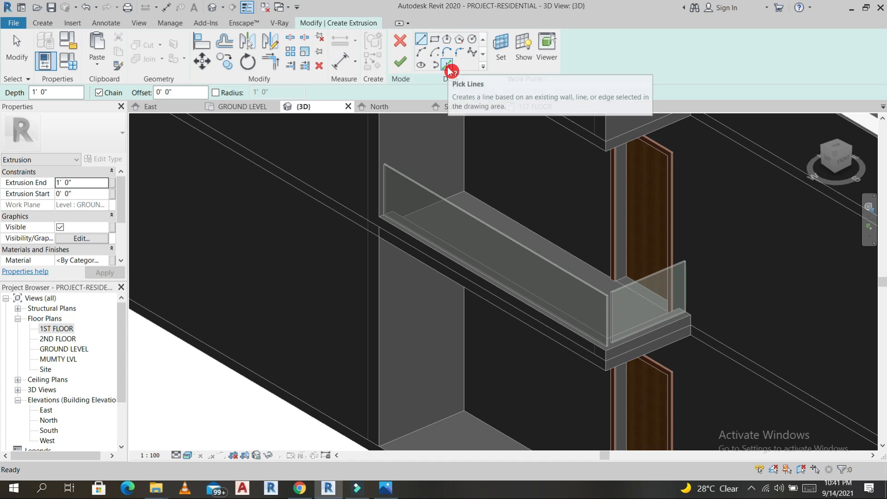
click(41, 24)
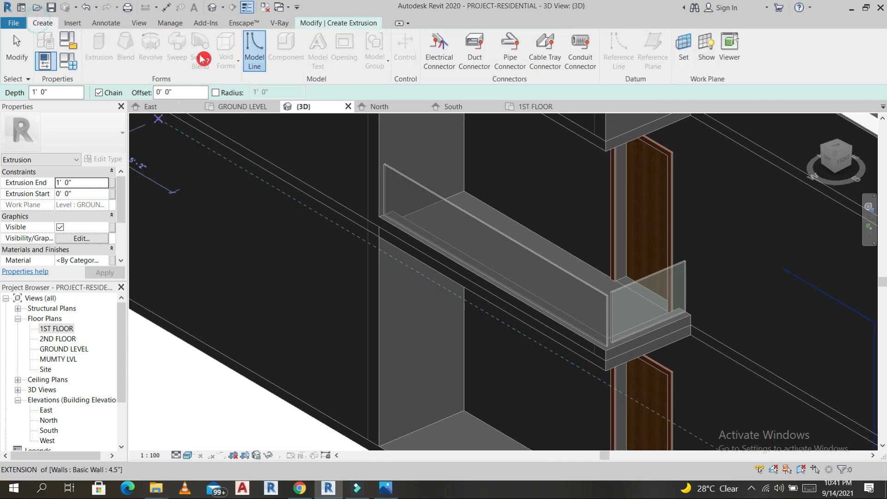
click(359, 23)
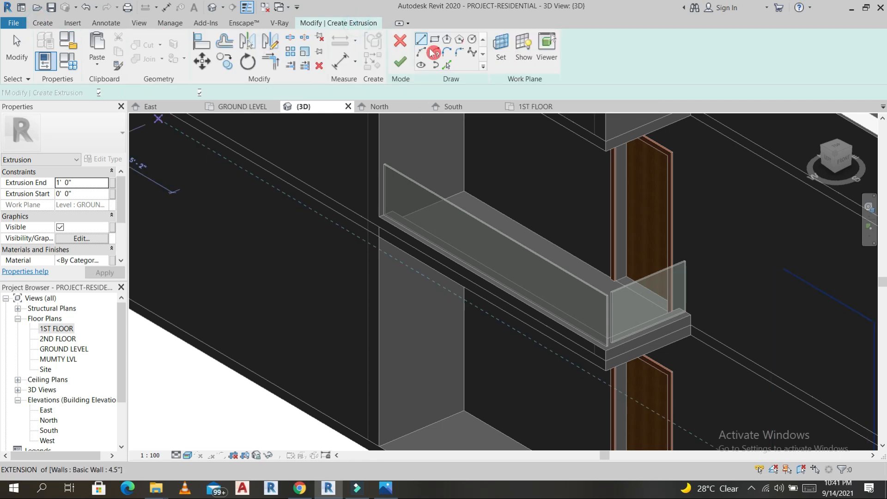
click(403, 46)
- Start a sweep and define its path from the top edges of the long and short glass panels, joined at the corner
click(42, 23)
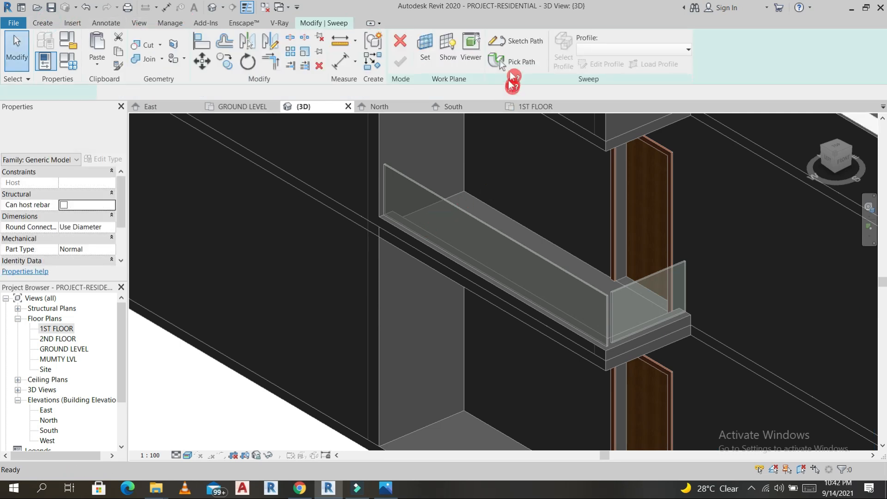
click(520, 62)
click(402, 63)
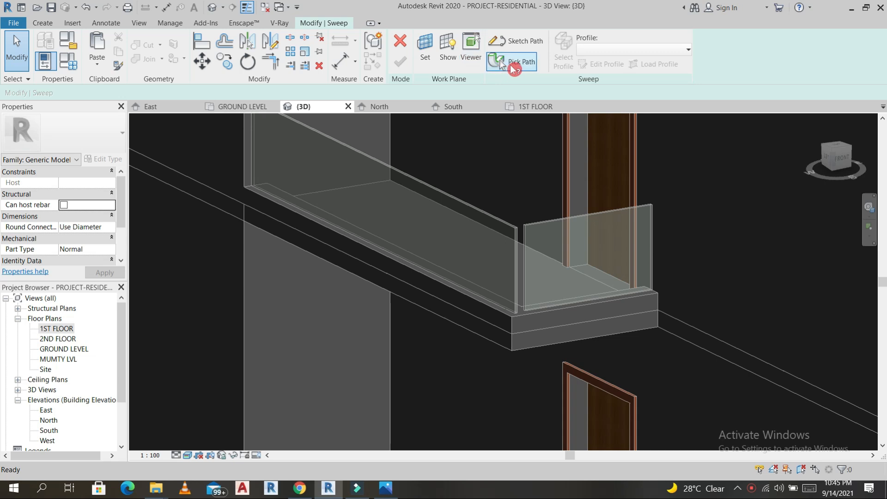
click(514, 64)
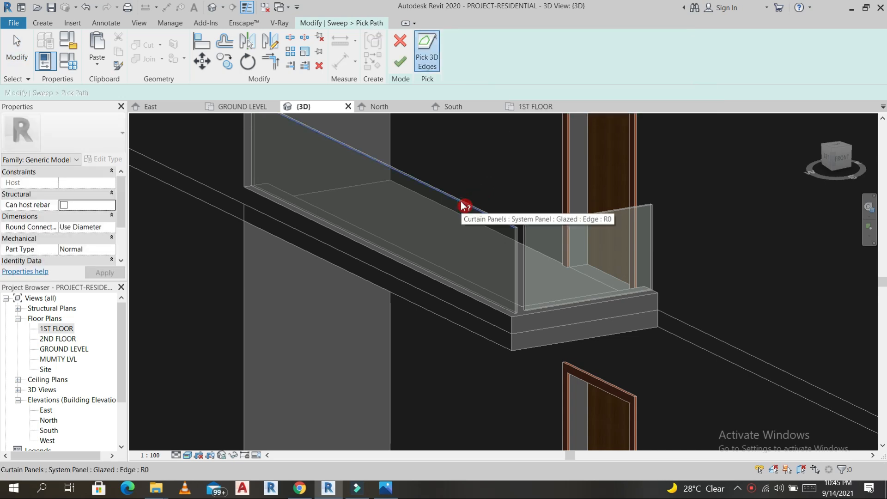
click(464, 205)
click(539, 228)
key(Escape)
key(t)
key(r)
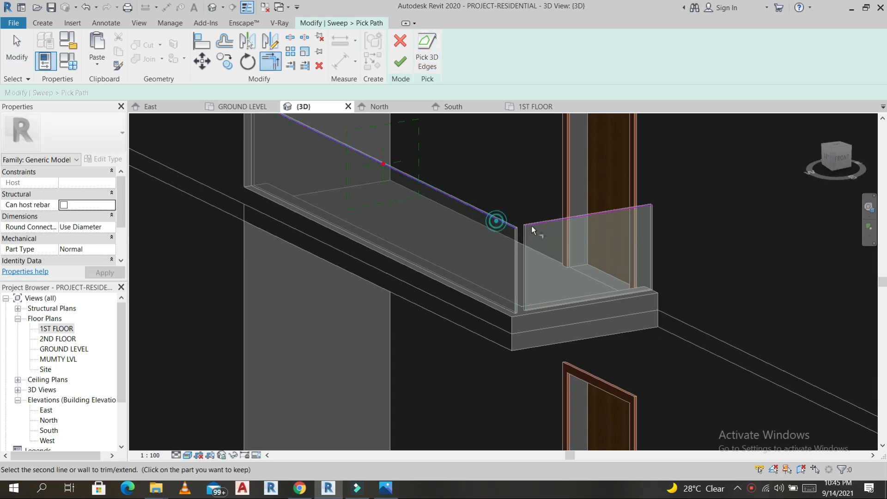
shift+middle_drag(539, 227, 414, 192)
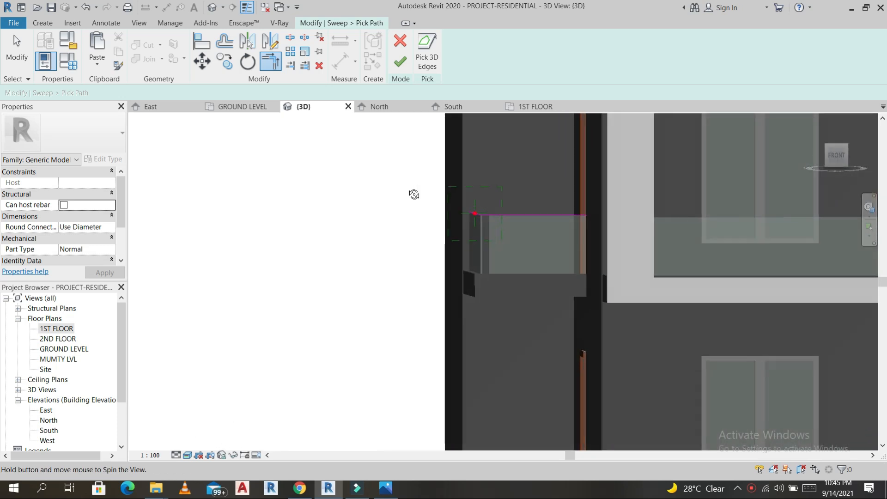
shift+middle_drag(483, 242, 478, 237)
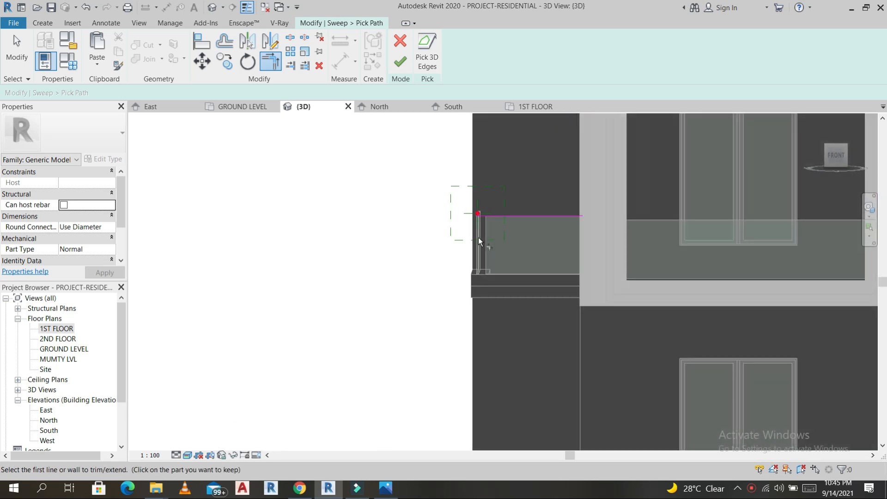
click(401, 62)
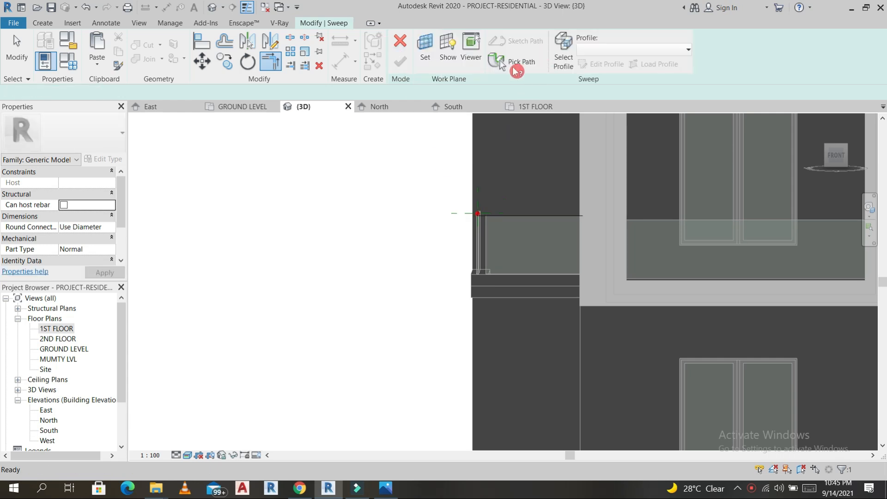
- Sketch a small rectangular sweep profile around the long glass panel's top edge, then finish the sweep and the in-place handrail model
click(596, 67)
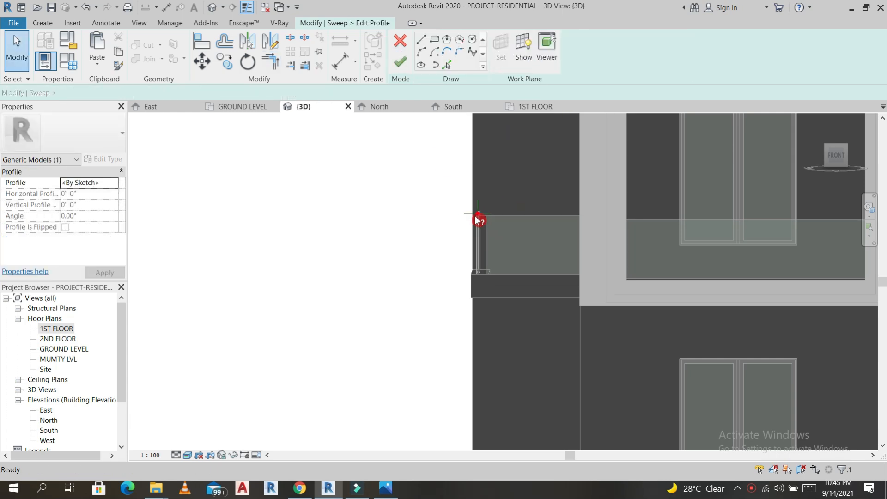
scroll(480, 217, up, 5)
click(437, 41)
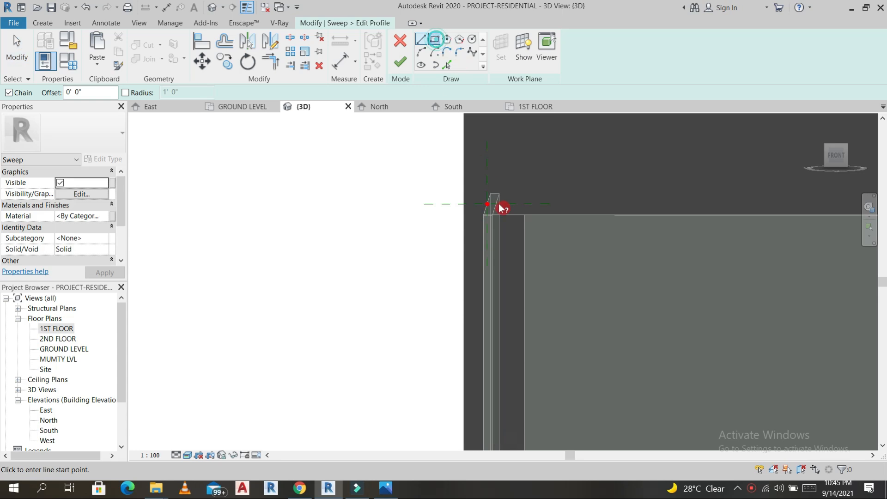
scroll(488, 202, up, 3)
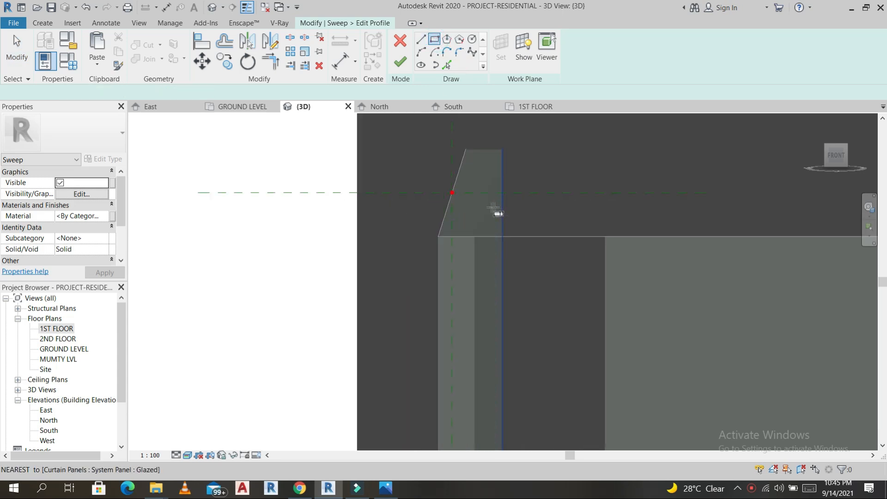
click(441, 174)
click(401, 64)
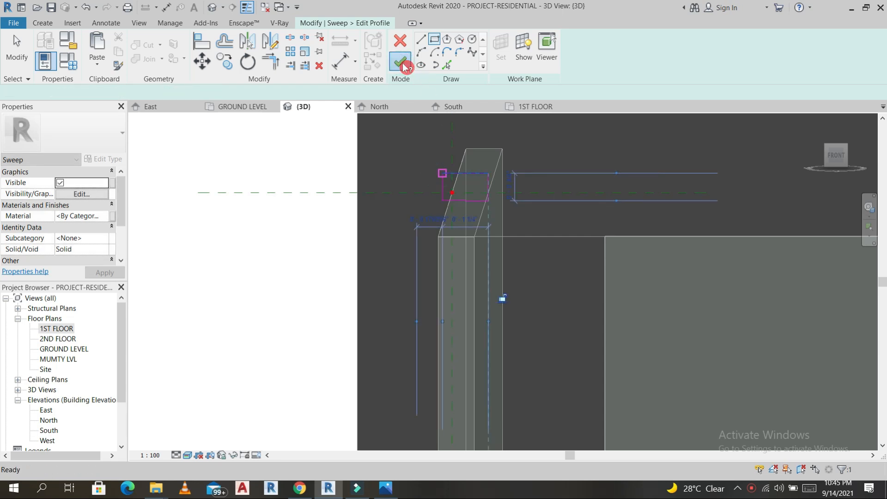
click(401, 63)
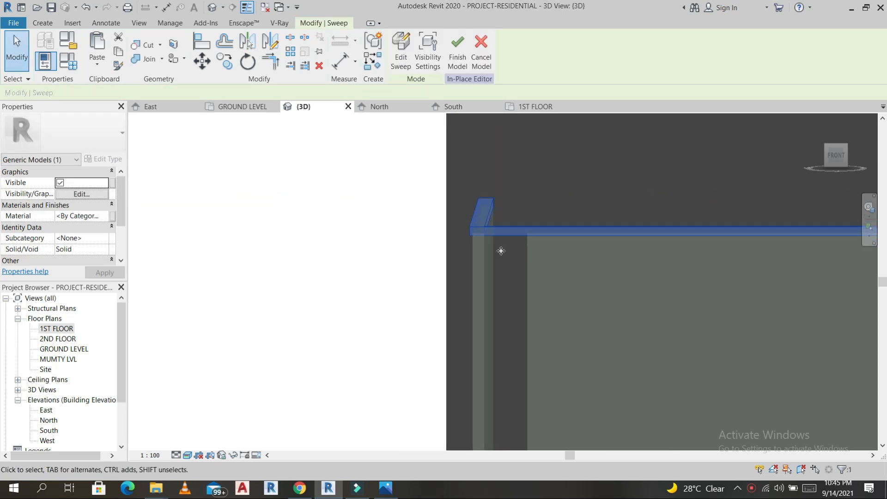
scroll(501, 251, down, 5)
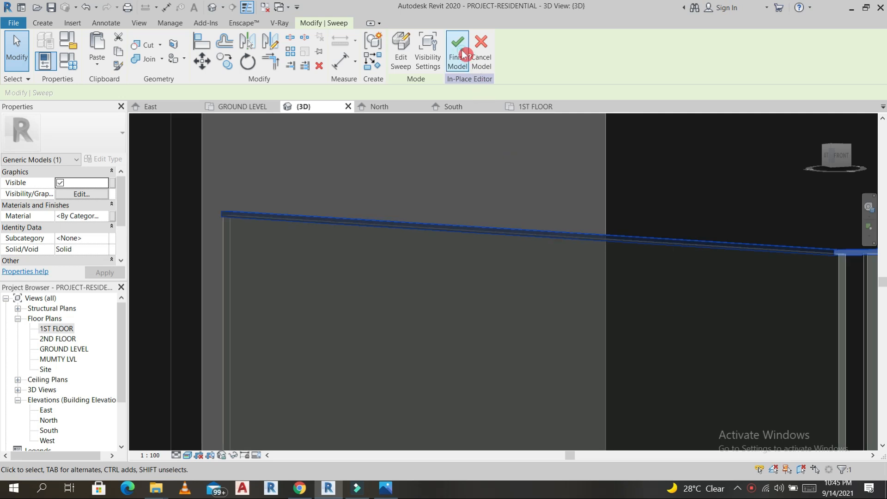
click(462, 54)
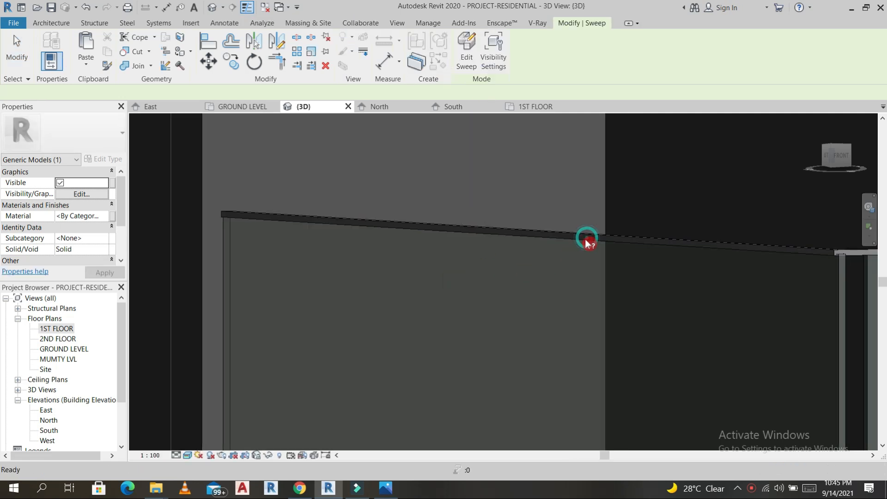
scroll(587, 241, down, 3)
middle_drag(752, 301, 751, 302)
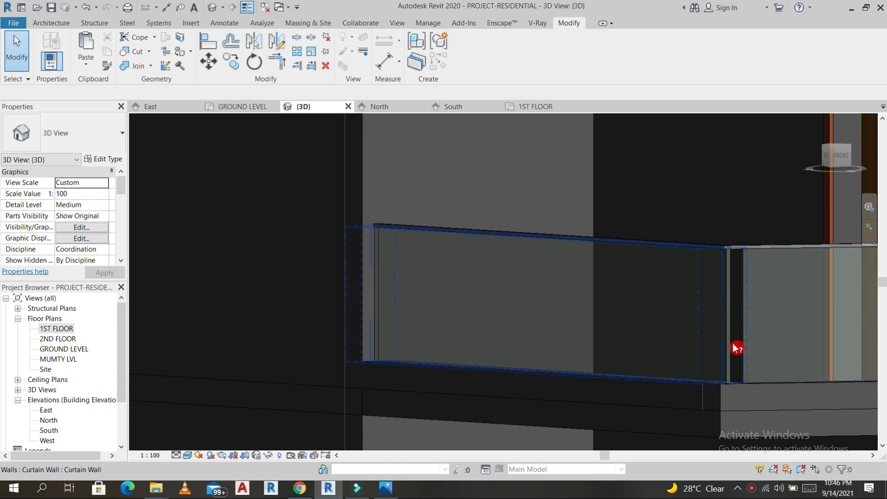
scroll(736, 348, down, 3)
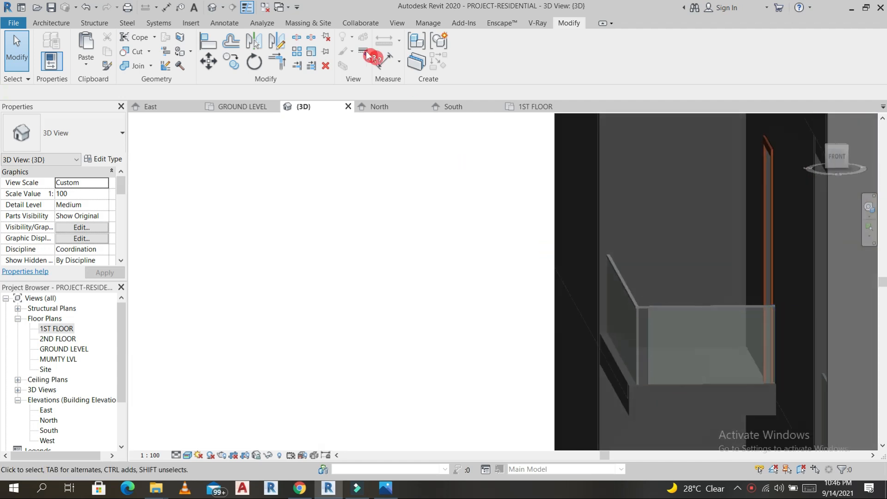
click(296, 66)
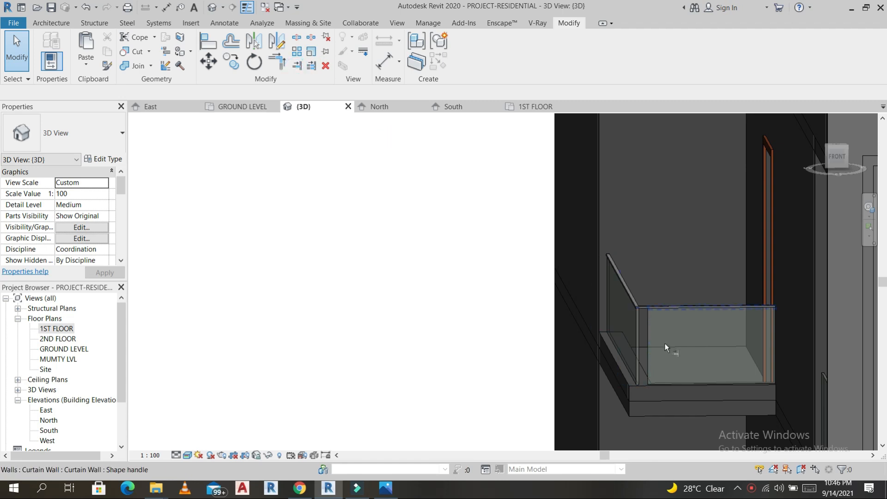
scroll(619, 330, up, 2)
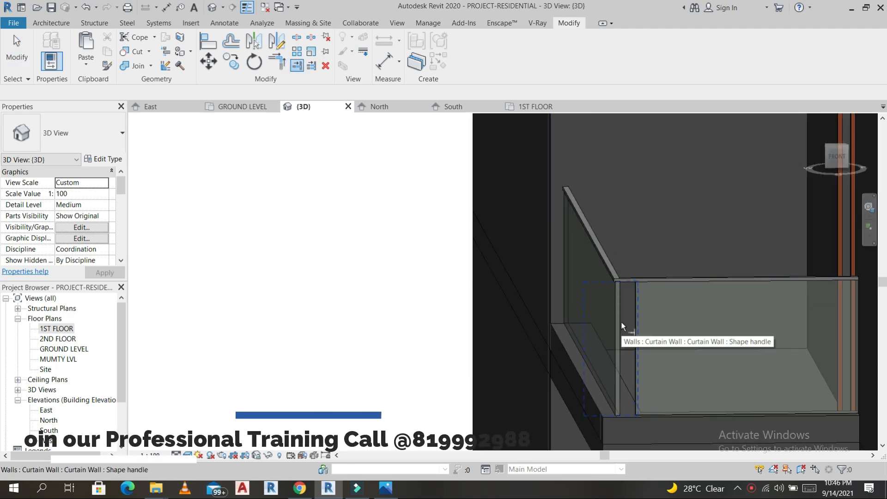
shift+middle_drag(621, 324, 613, 337)
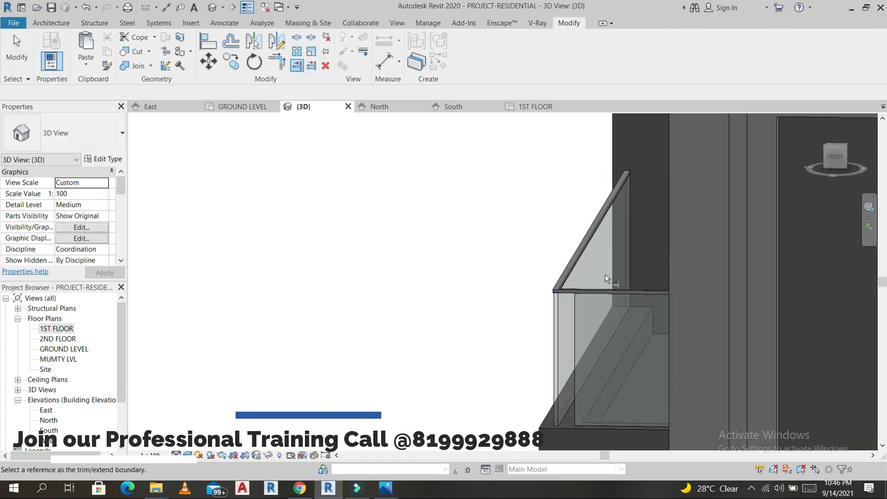
key(Escape)
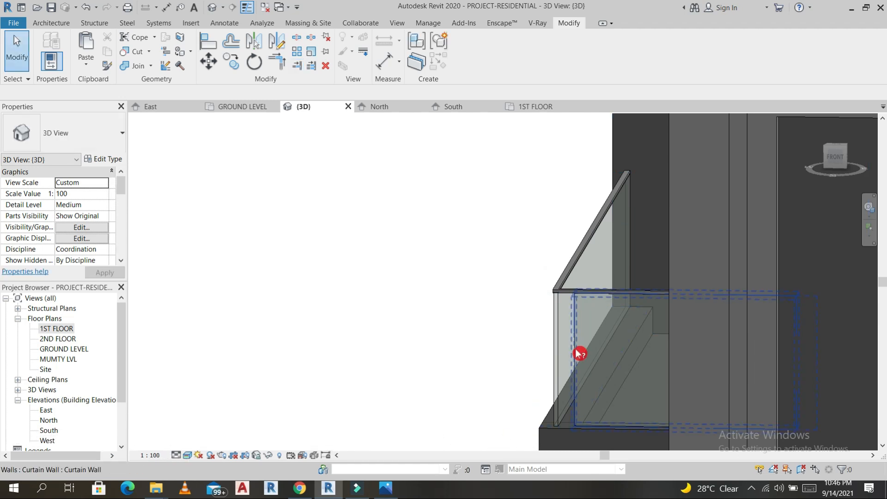
- Extend the short curtain wall's corner end across the gap to meet the long glass panel
click(577, 363)
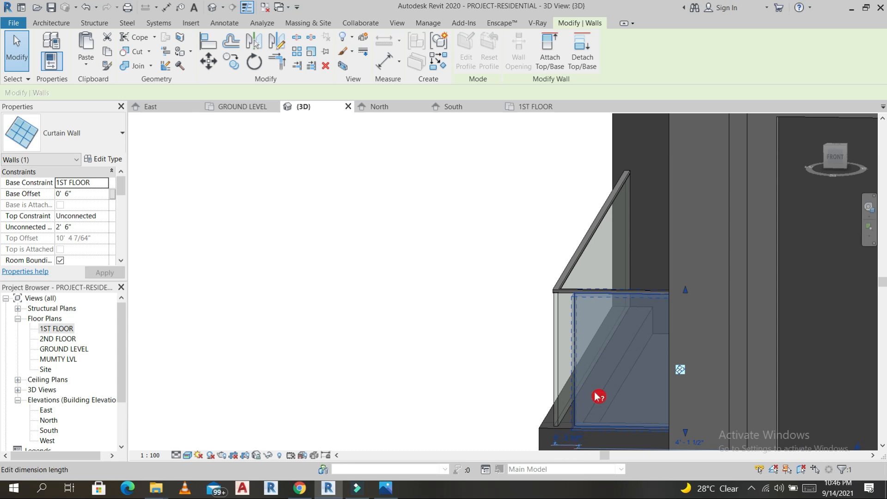
scroll(596, 396, up, 5)
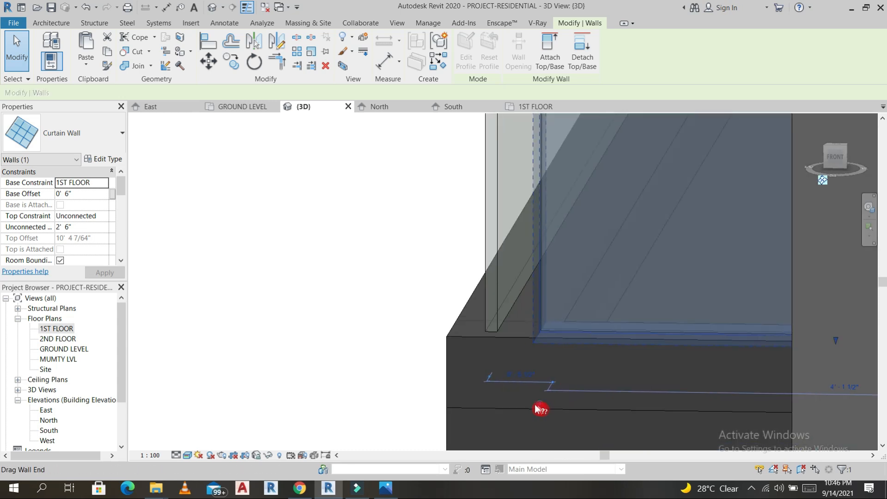
drag(540, 404, 496, 402)
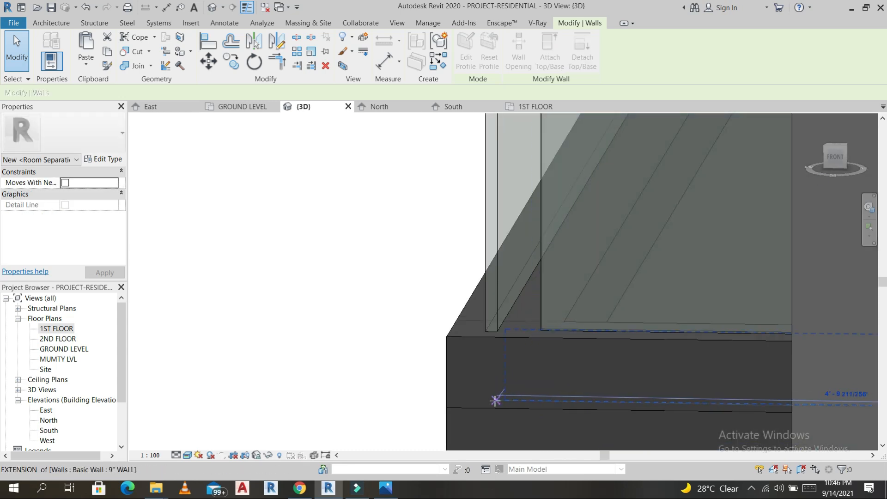
key(Escape)
scroll(545, 331, down, 2)
key(Escape)
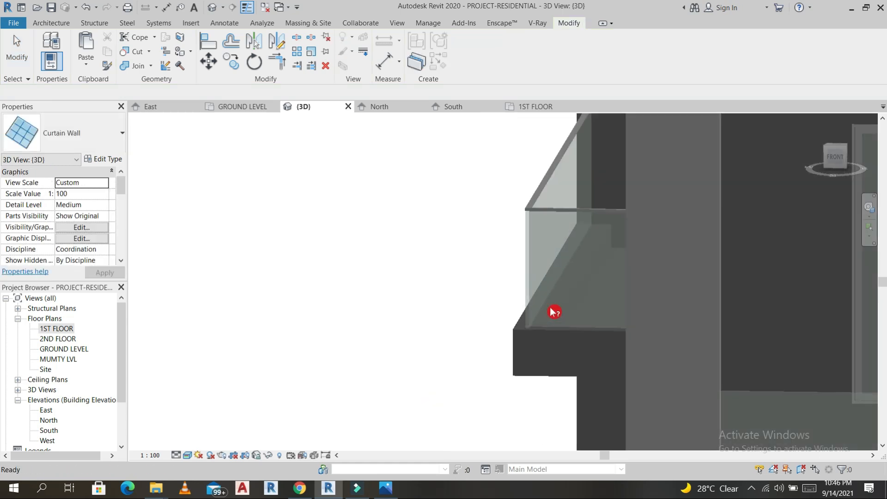
- Edit the side balcony's short glass panel profile and sketch an open arc with a radius of about 5 inches inside it
scroll(555, 324, down, 6)
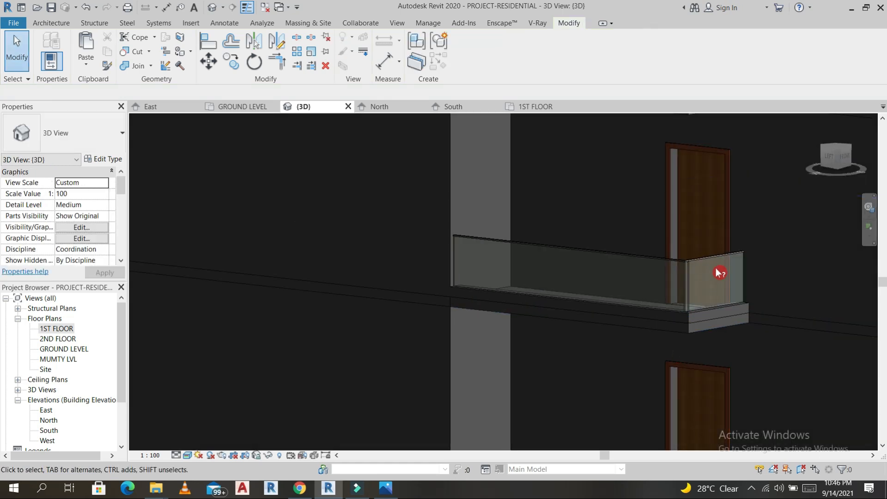
click(723, 267)
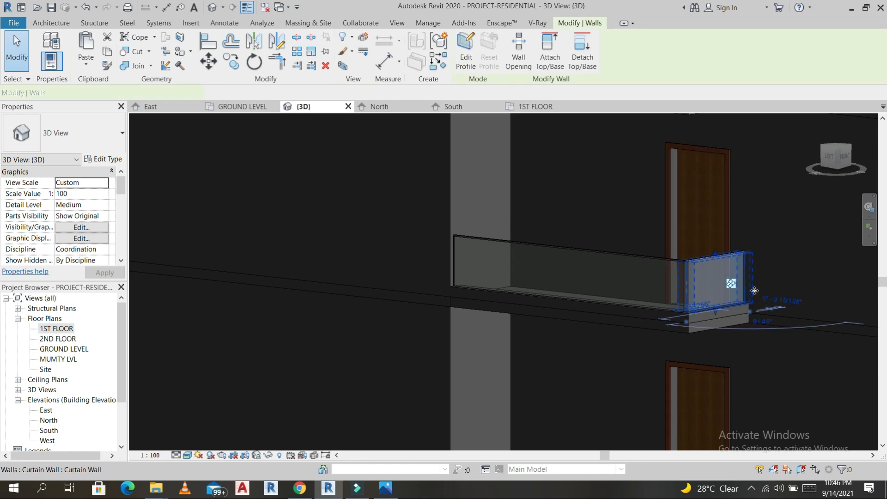
scroll(740, 291, up, 3)
shift+middle_drag(740, 307, 725, 300)
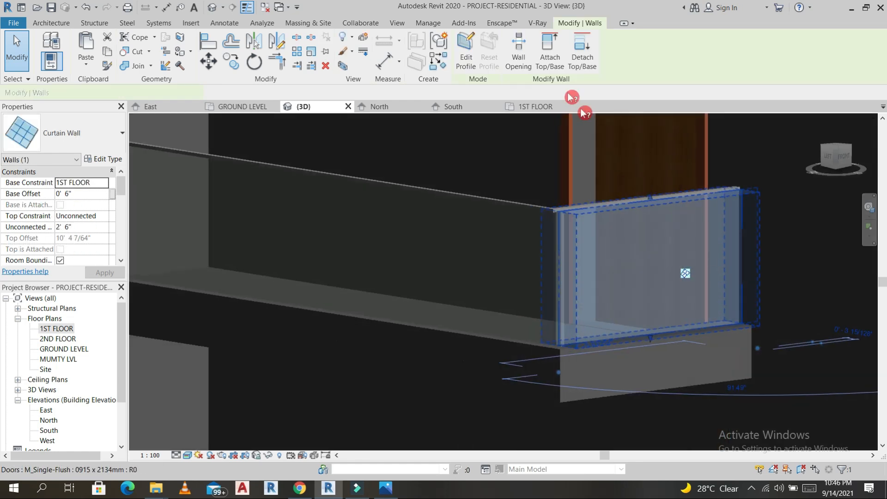
click(466, 51)
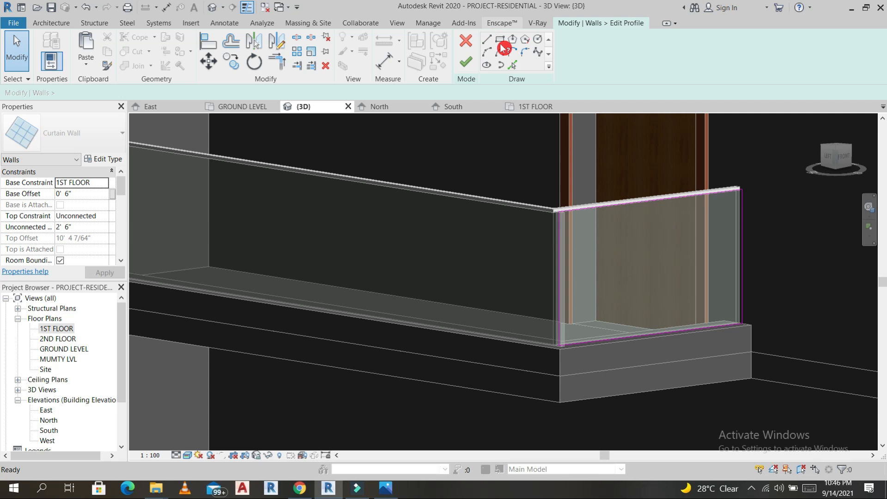
click(629, 225)
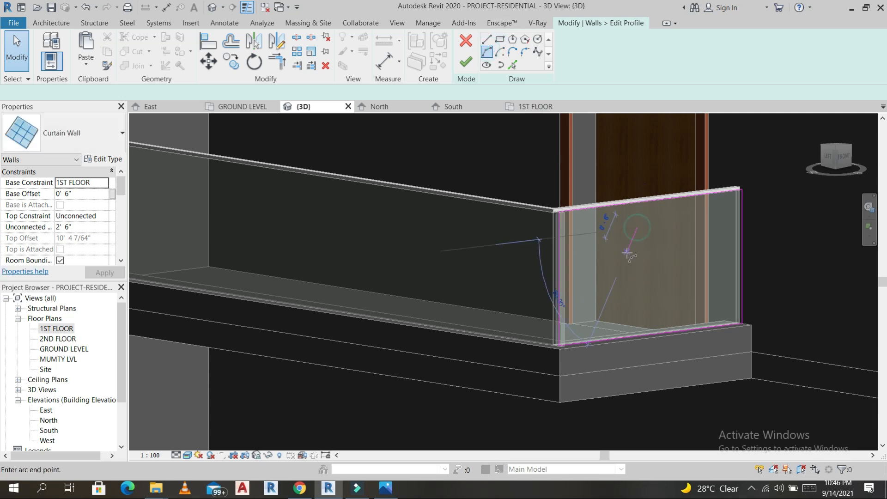
click(628, 252)
scroll(632, 238, up, 4)
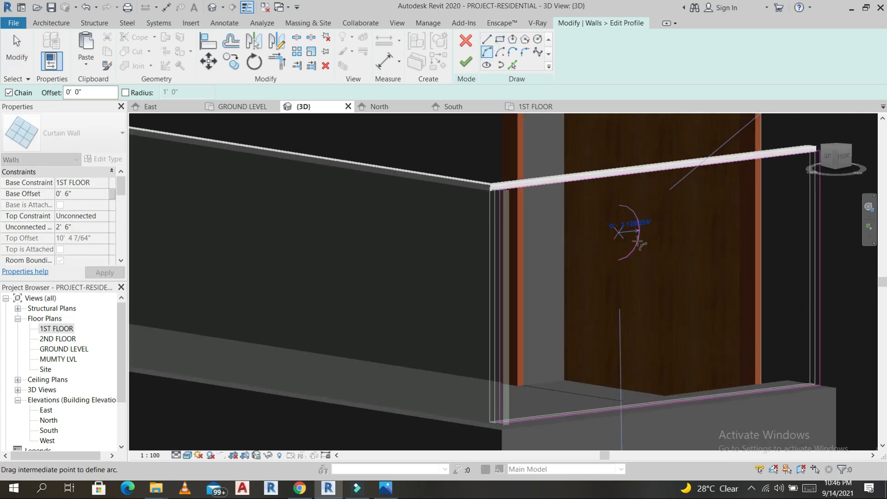
click(634, 225)
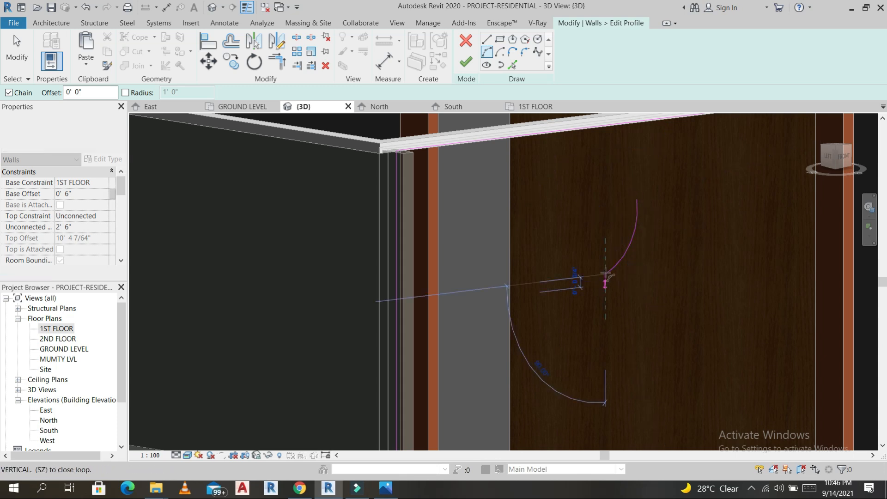
key(Escape)
key(Escape)
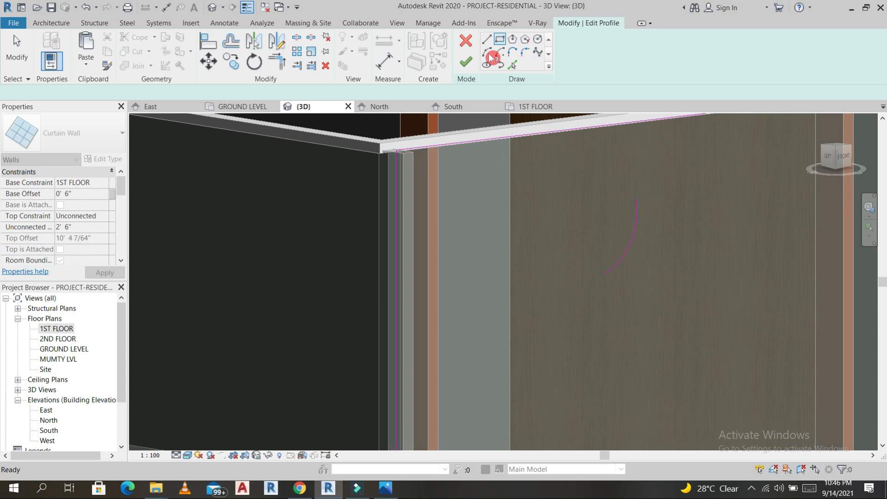
- Close the sketched arc into a narrow leaf shape with an opposing arc between its two ends
click(637, 204)
click(637, 203)
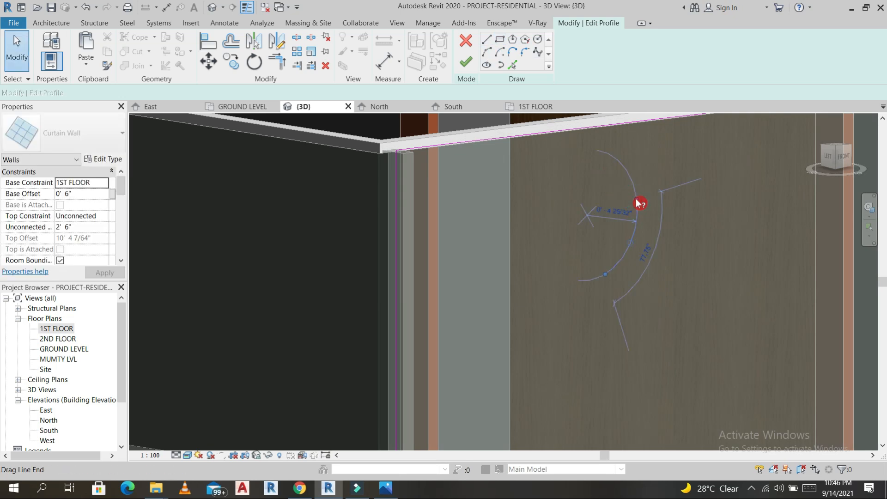
click(637, 200)
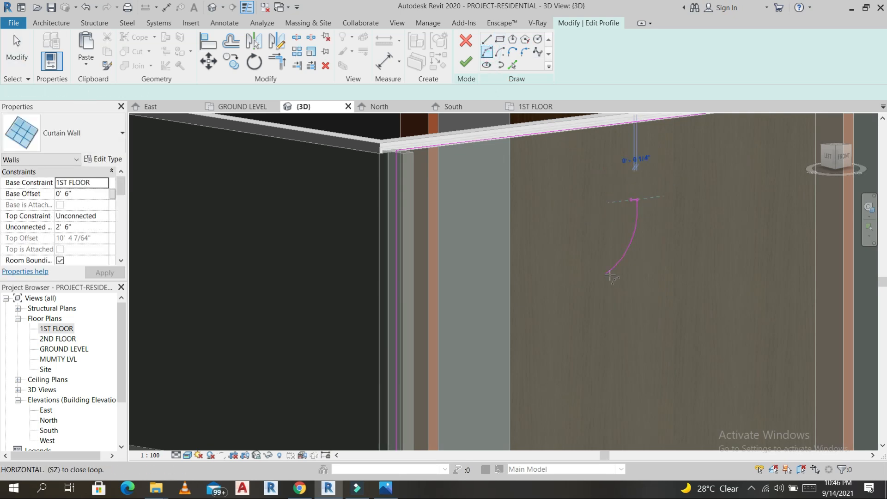
click(606, 274)
click(613, 236)
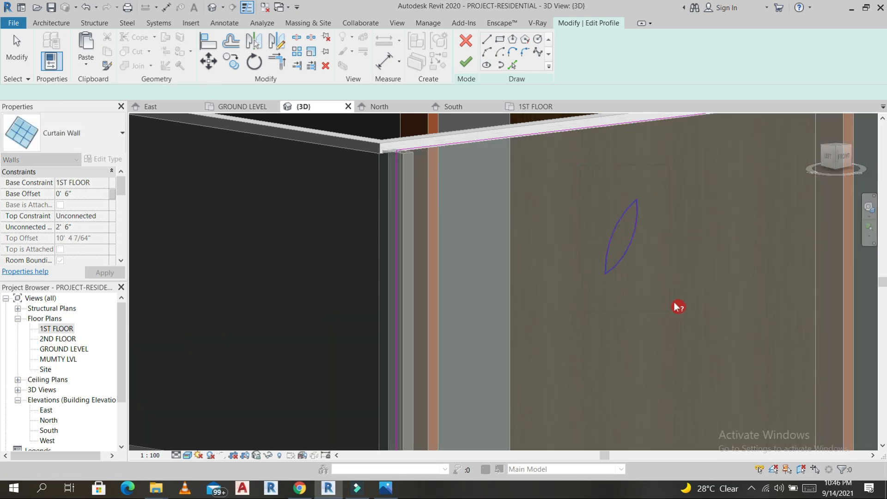
- Copy the leaf shape into two rows of three across the short glass panel and finish the profile edit
click(729, 335)
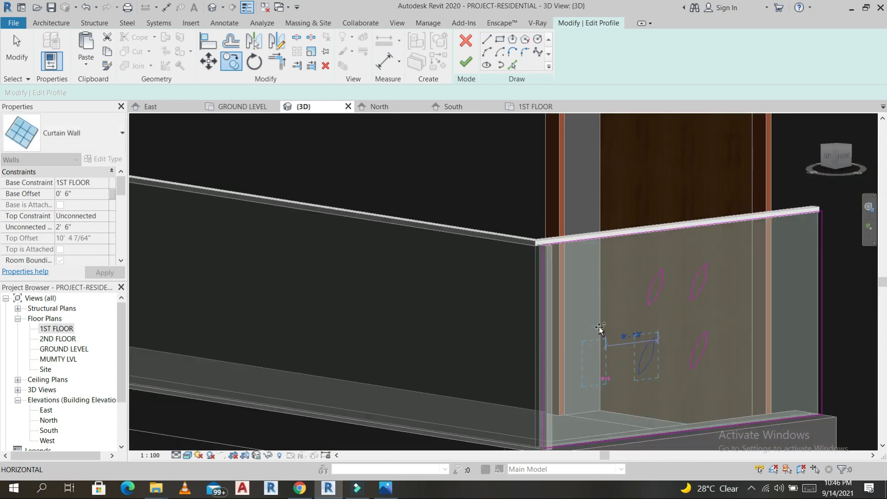
click(600, 322)
click(599, 316)
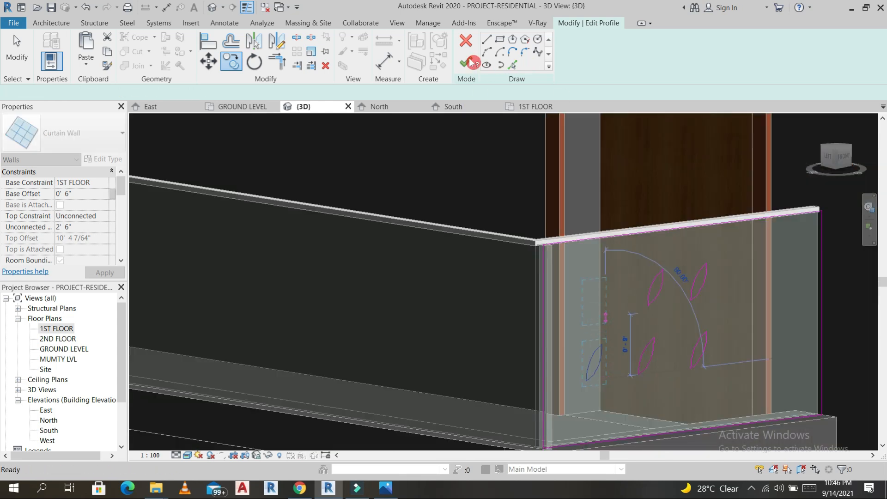
key(Escape)
key(Escape)
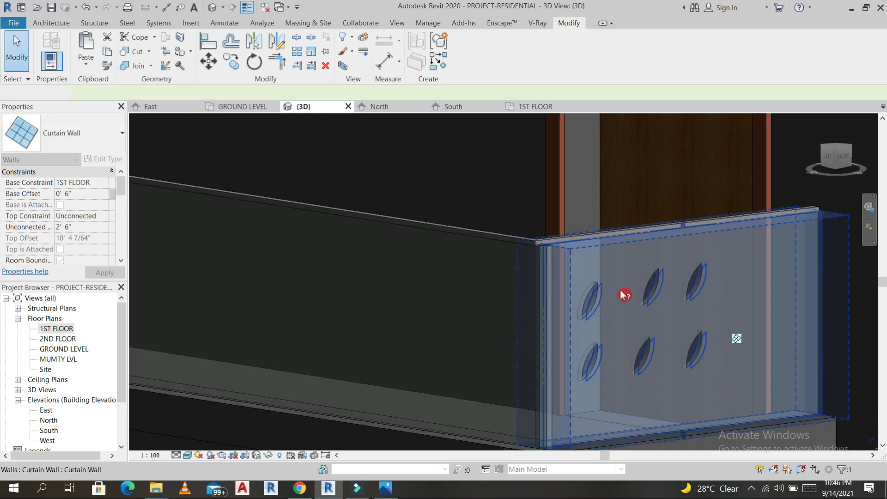
- Examine the side balcony's panel and the building's side and front from farther out
scroll(622, 279, down, 3)
scroll(695, 330, down, 6)
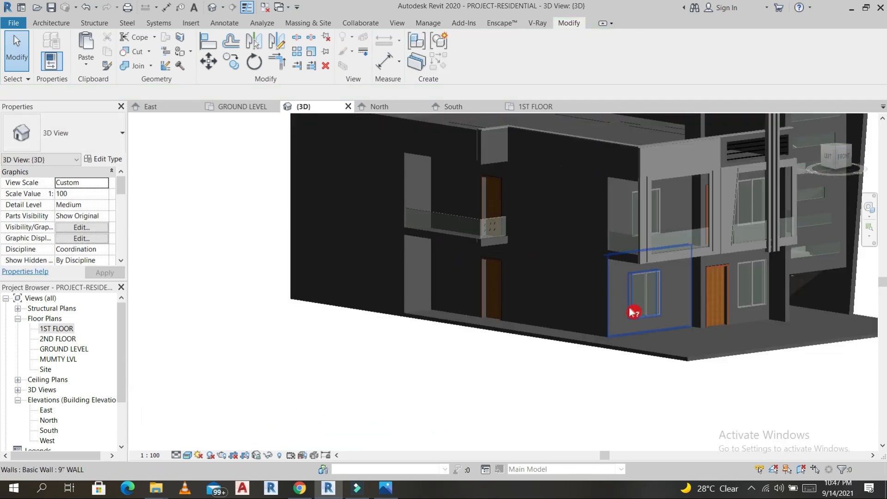
shift+middle_drag(681, 330, 606, 368)
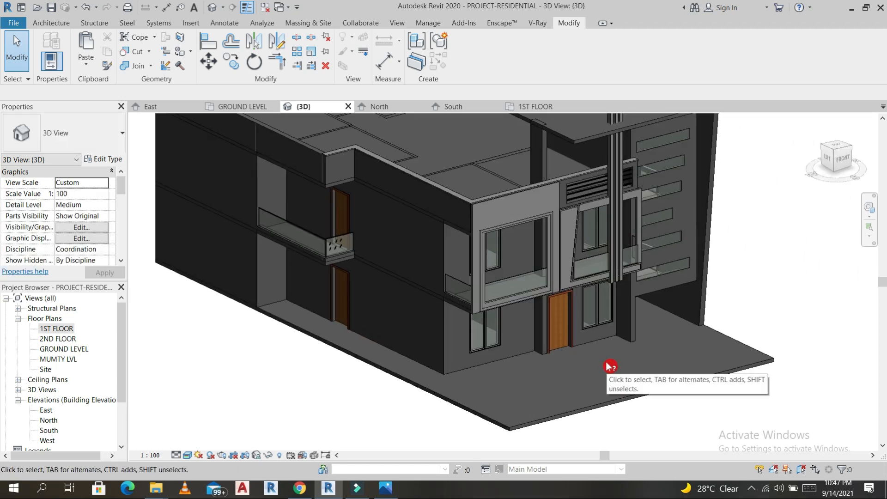
scroll(642, 330, down, 3)
shift+middle_drag(647, 361, 640, 358)
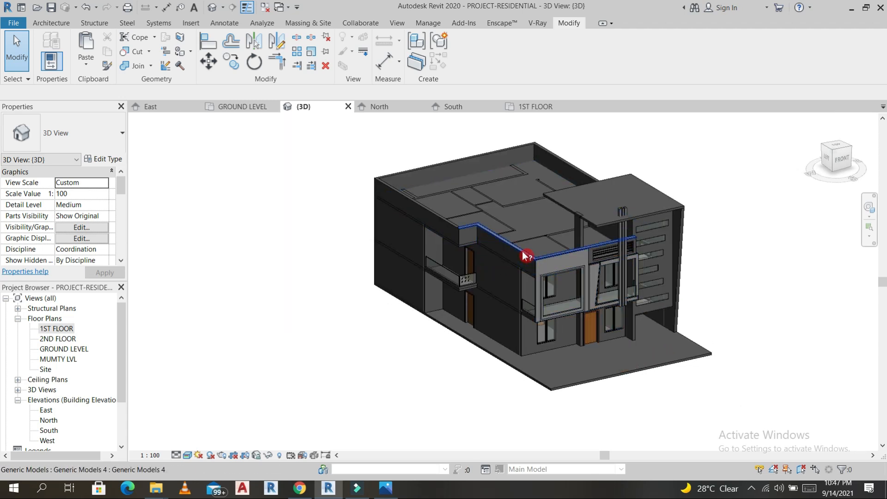
click(531, 280)
scroll(524, 277, up, 4)
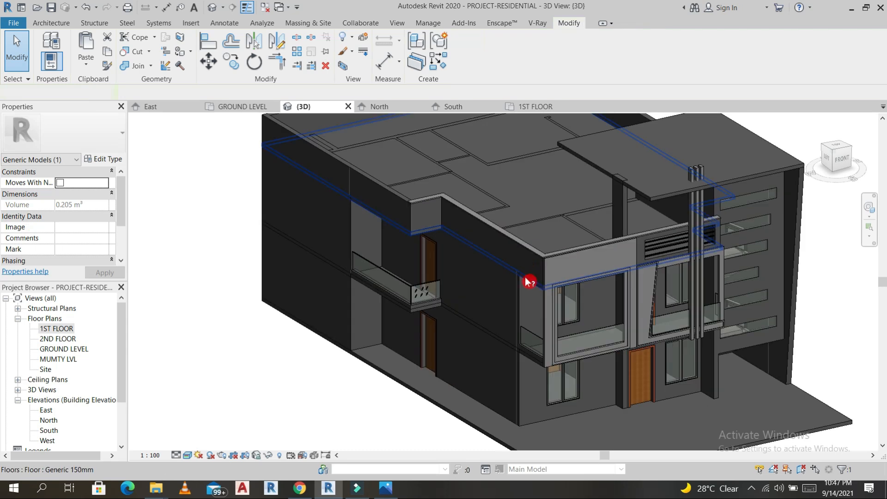
key(Escape)
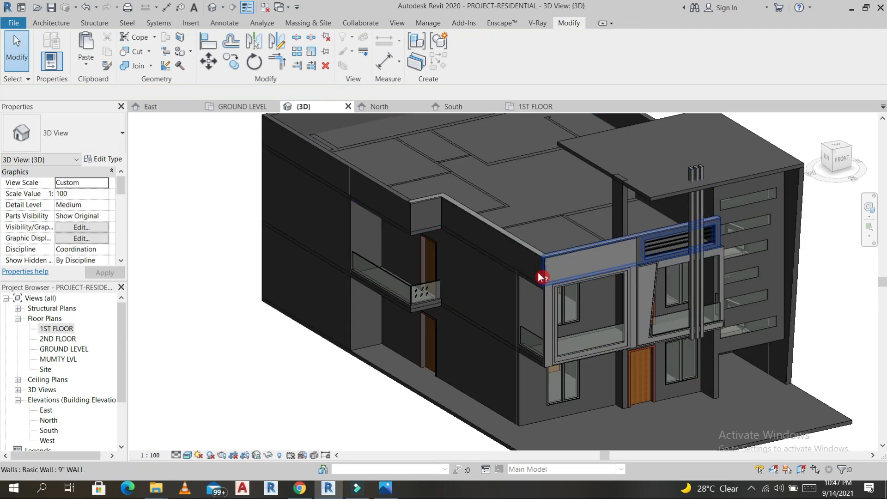
- Edit the side parapet wall's profile, sketching a rectangular upstand to the mumty roof's underside, starting 7' from the wall's front end
click(543, 275)
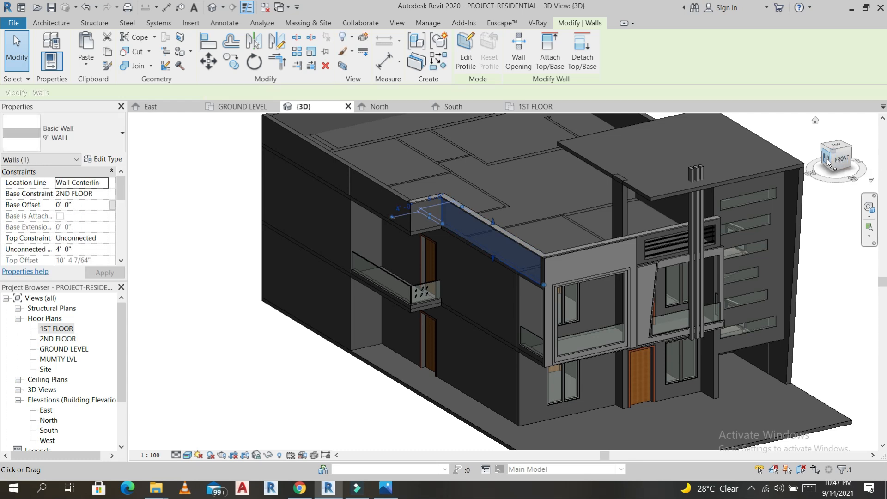
click(828, 160)
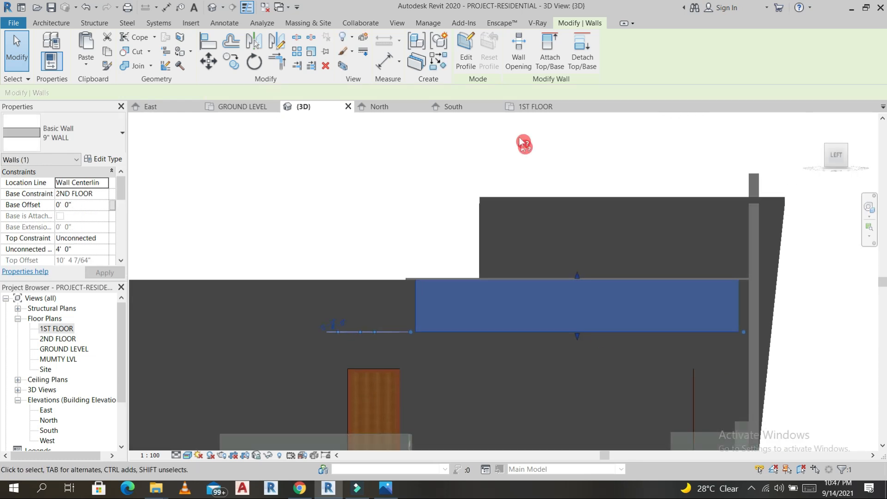
click(468, 51)
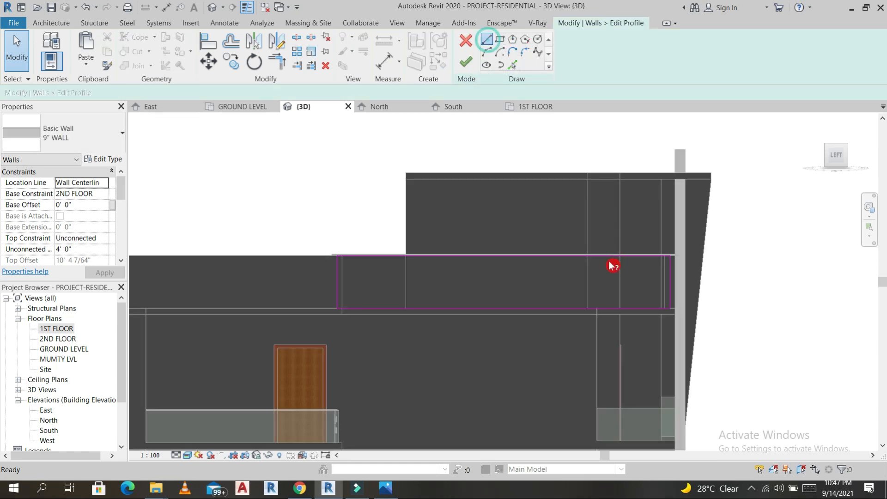
click(578, 255)
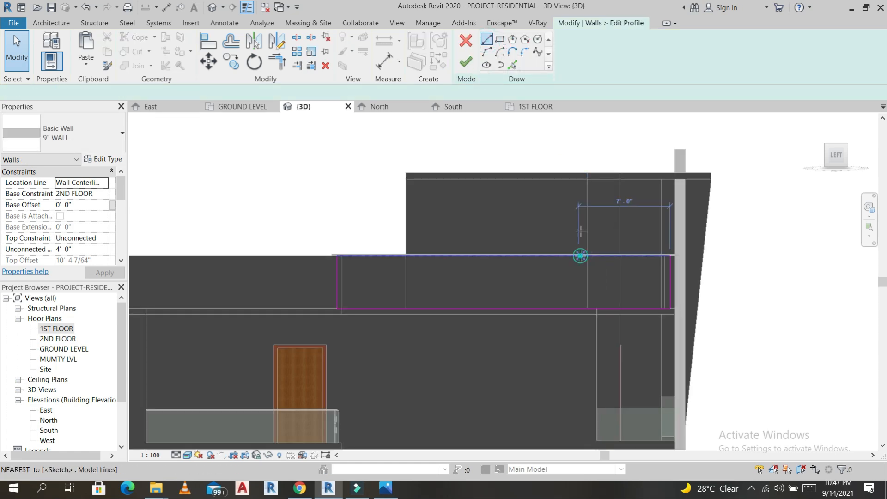
click(579, 179)
click(638, 180)
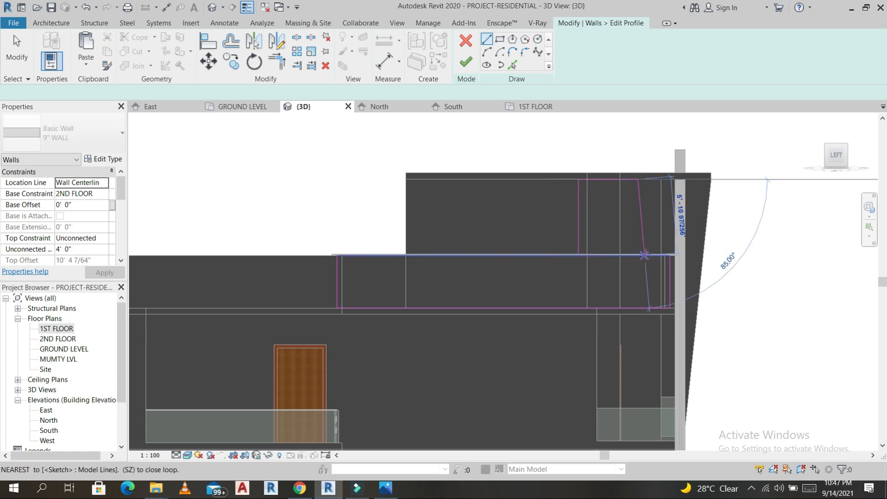
click(638, 255)
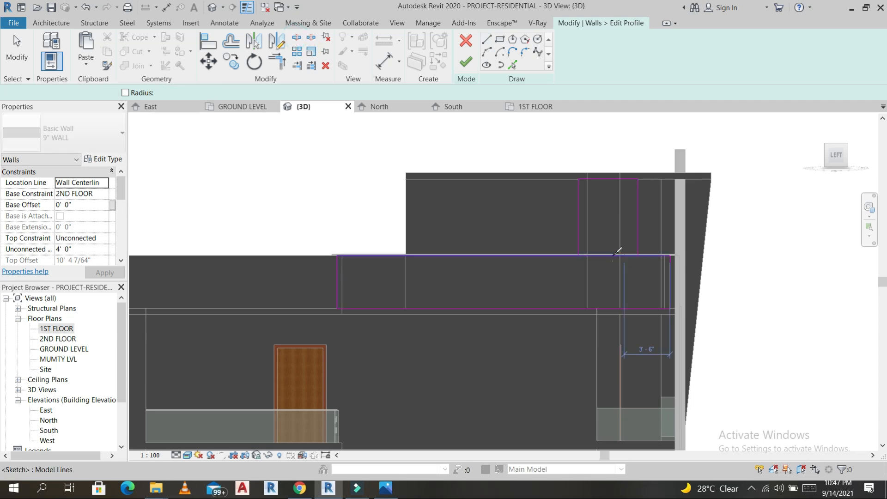
- Split the parapet's top profile line, trim it to both sides of the upstand and finish the profile edit
click(612, 255)
click(268, 38)
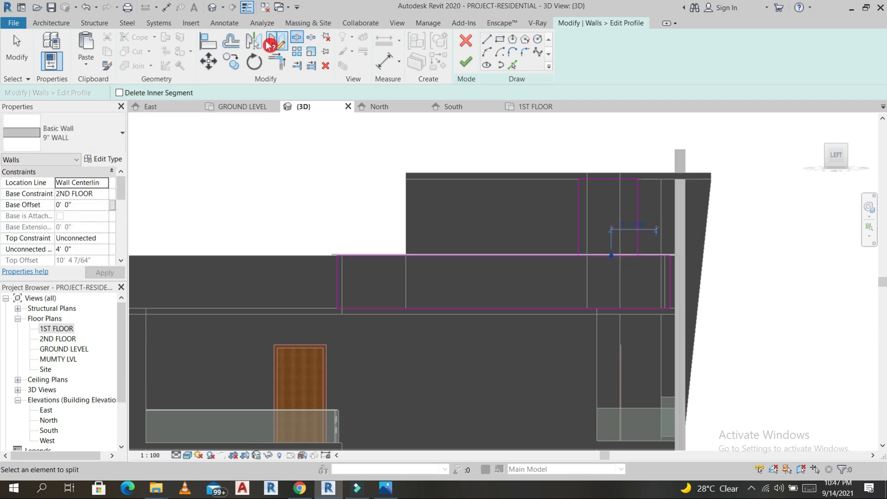
key(t)
key(r)
click(574, 253)
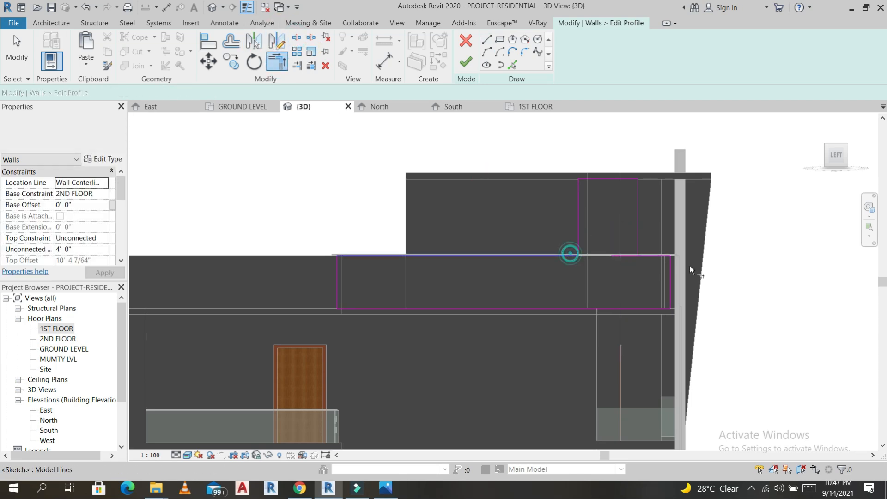
click(638, 237)
click(646, 254)
click(465, 63)
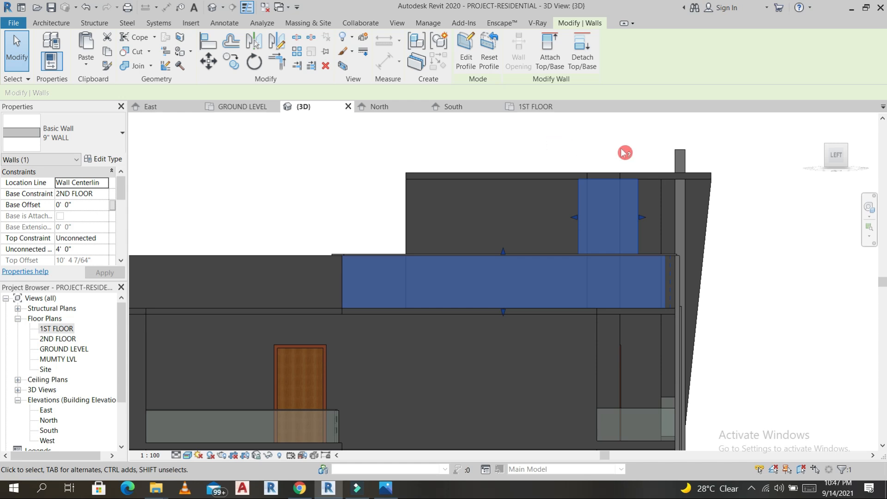
shift+middle_drag(614, 170, 601, 235)
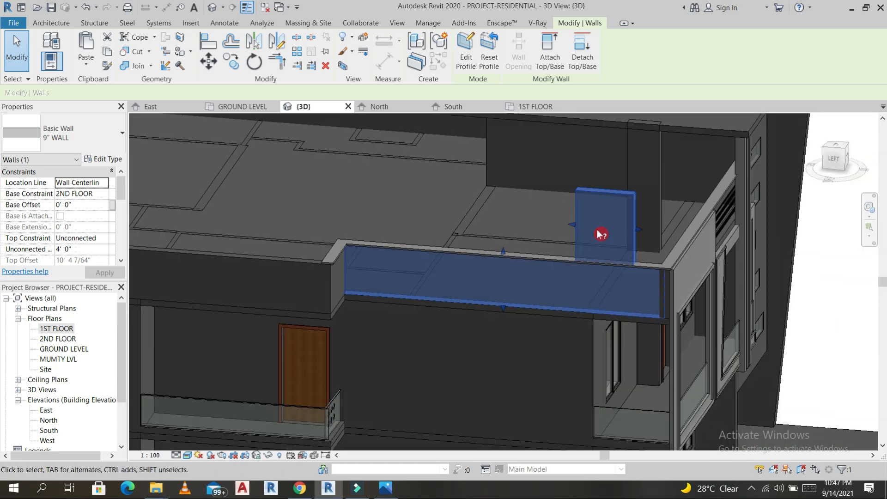
- Edit the mumty roof soffit's boundary, sketching a strip from the slab's edge to the parapet's outer face, matching the upstand's width
click(698, 132)
shift+middle_drag(717, 171, 831, 155)
click(835, 150)
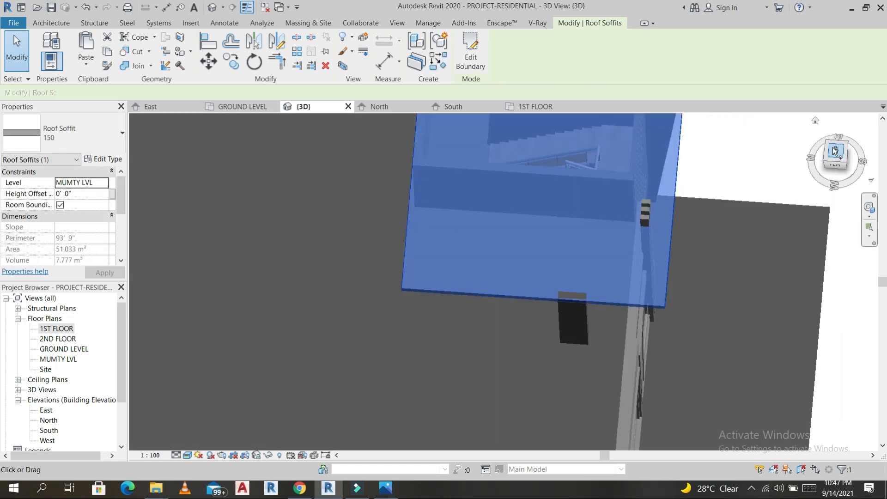
middle_drag(626, 240, 621, 152)
click(480, 52)
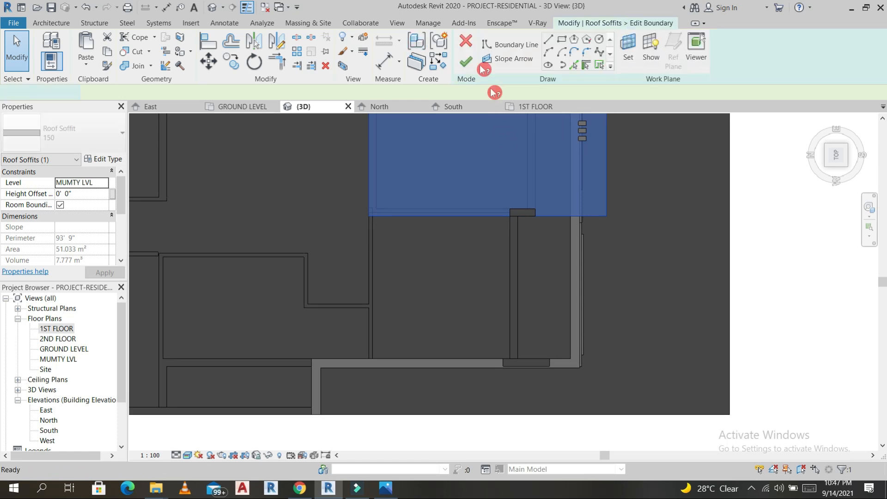
click(503, 367)
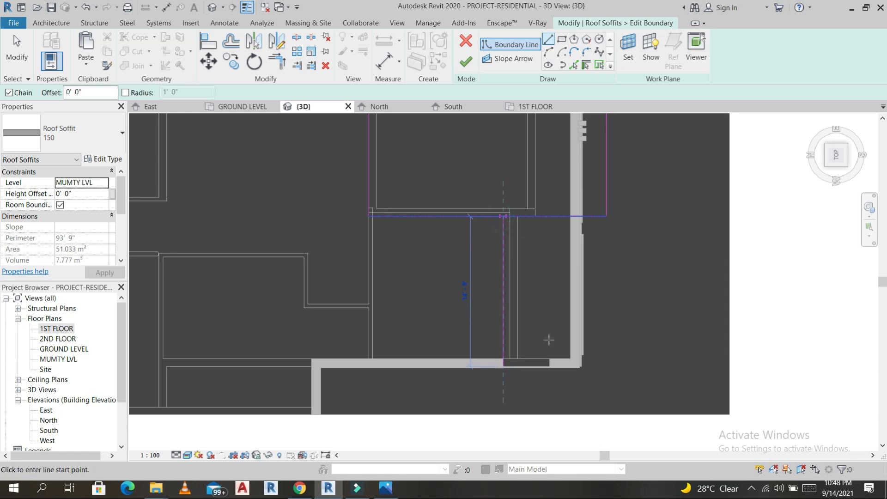
click(552, 363)
click(544, 216)
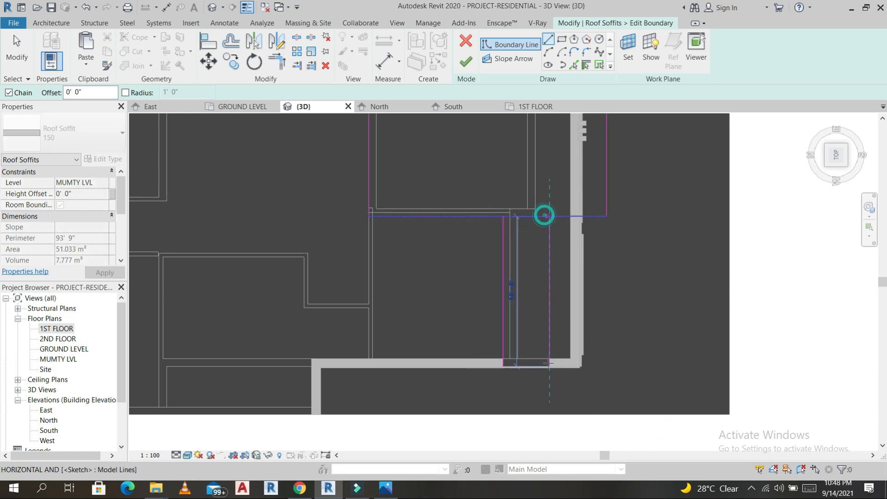
scroll(519, 363, up, 4)
click(478, 375)
key(Escape)
key(Escape)
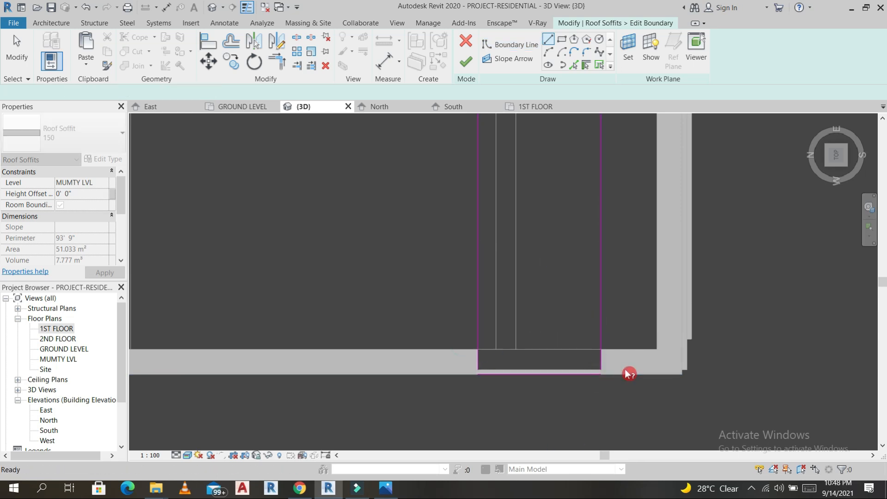
- Split the mumty roof slab's edge line, trim it to both sides of the strip and finish the soffit boundary edit
key(t)
key(r)
click(602, 316)
click(579, 371)
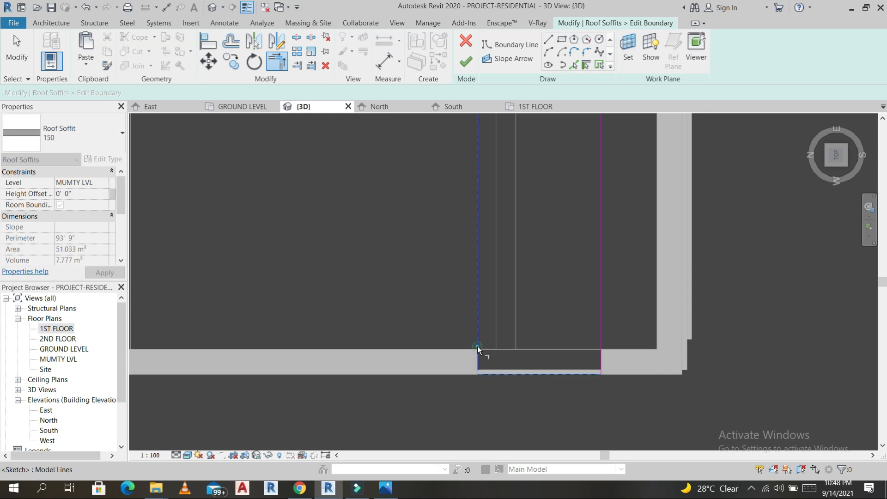
scroll(538, 300, down, 4)
click(327, 49)
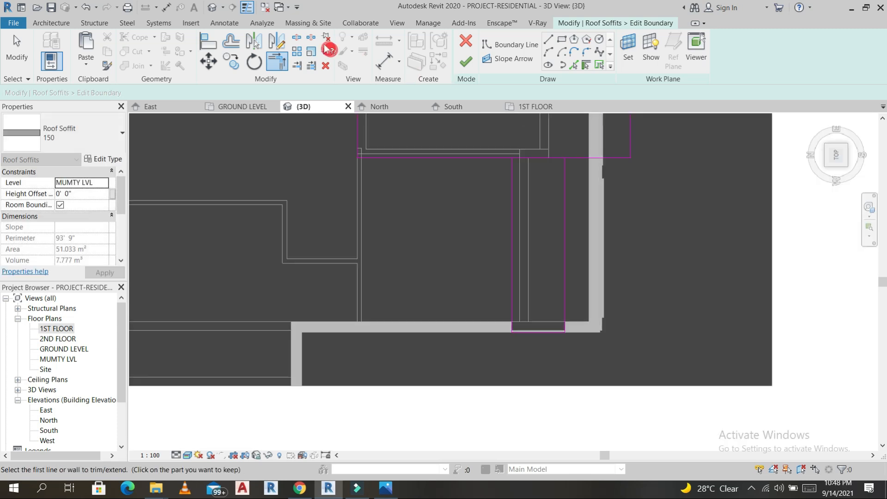
click(301, 38)
click(283, 67)
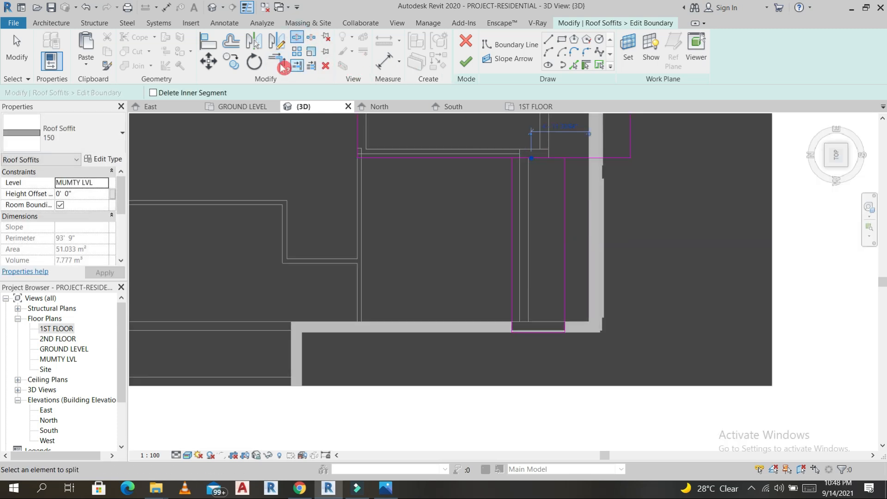
click(583, 159)
click(562, 178)
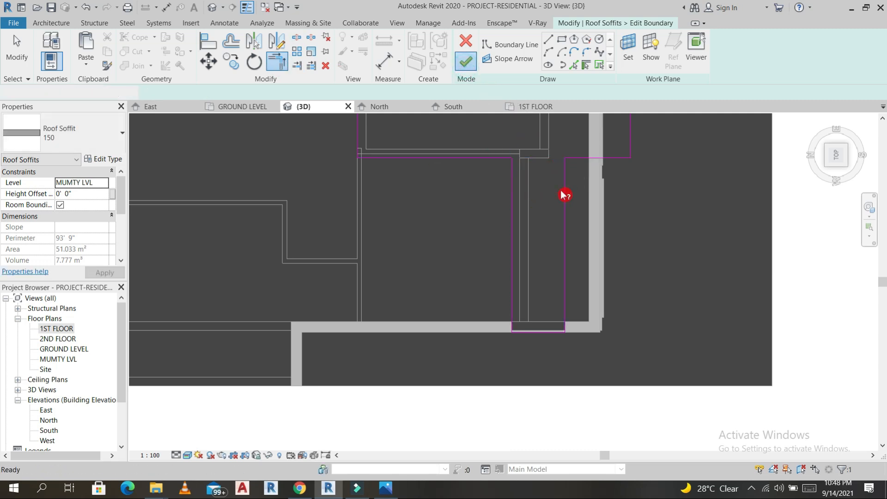
key(Return)
- Edit the mumty roof soffit's boundary again, sketching a narrow rectangular opening inside the strip near its parapet end
mouse_move(590, 254)
shift+middle_down()
mouse_move(550, 254)
mouse_move(524, 172)
mouse_move(813, 192)
shift+middle_up()
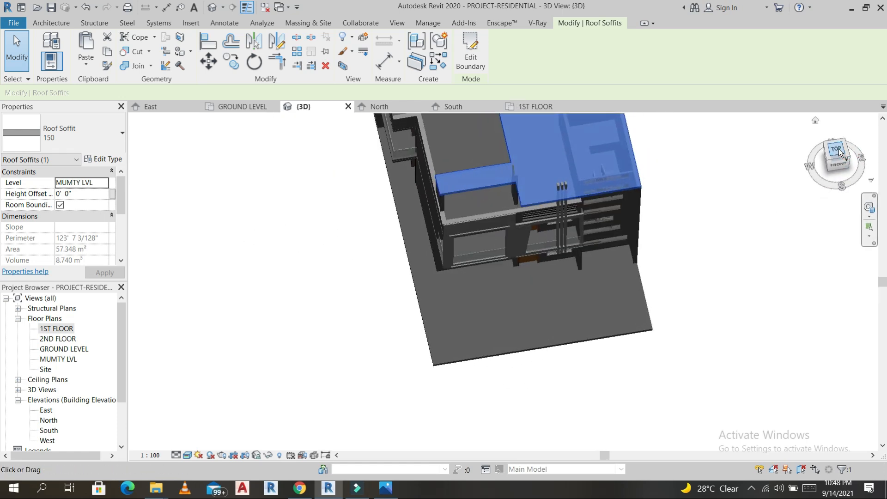
click(837, 150)
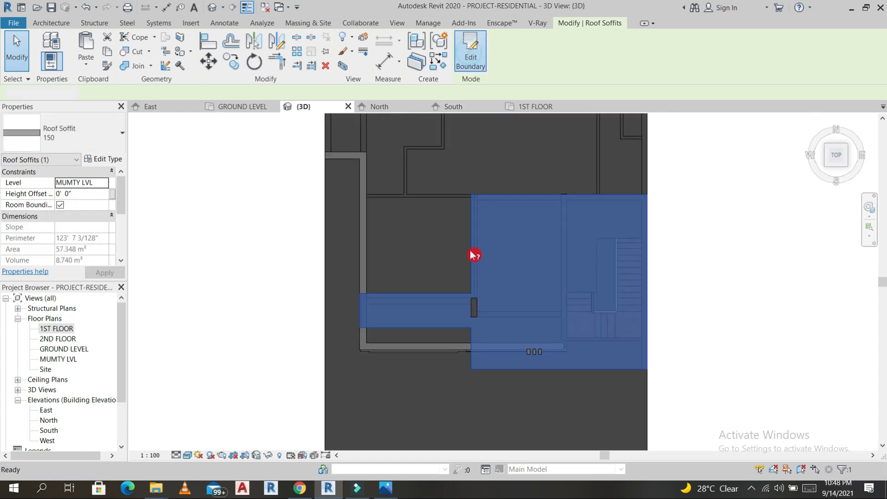
click(470, 52)
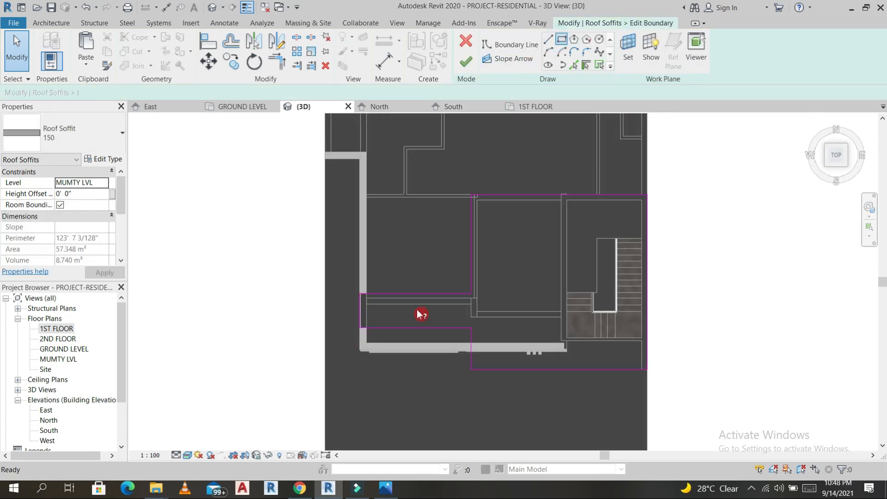
scroll(370, 307, up, 2)
key(l)
key(i)
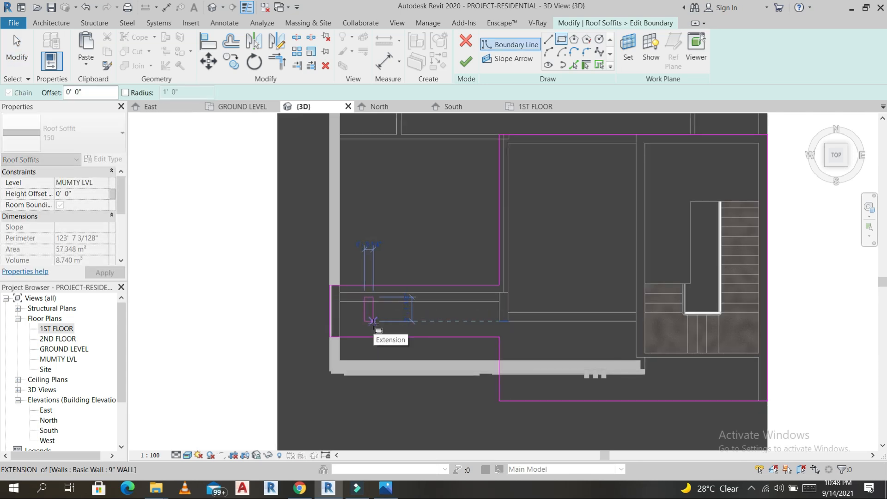
key(Escape)
key(Escape)
scroll(383, 314, up, 3)
- Copy the rectangular opening four times along the strip at roughly equal spacing and finish the boundary edit
drag(327, 274, 390, 342)
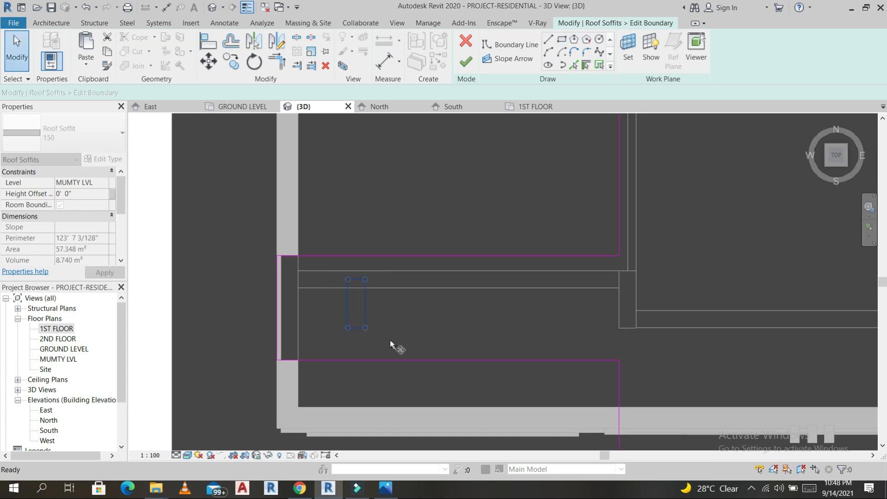
click(365, 329)
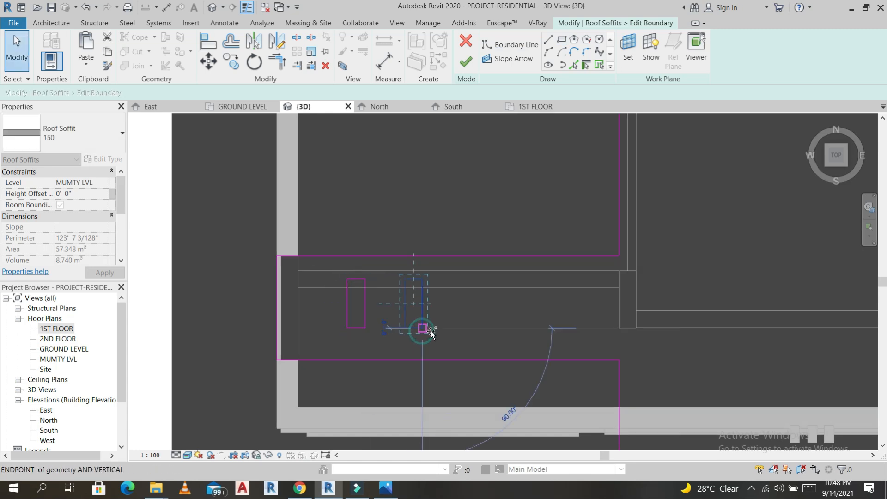
click(478, 335)
key(c)
key(c)
click(475, 334)
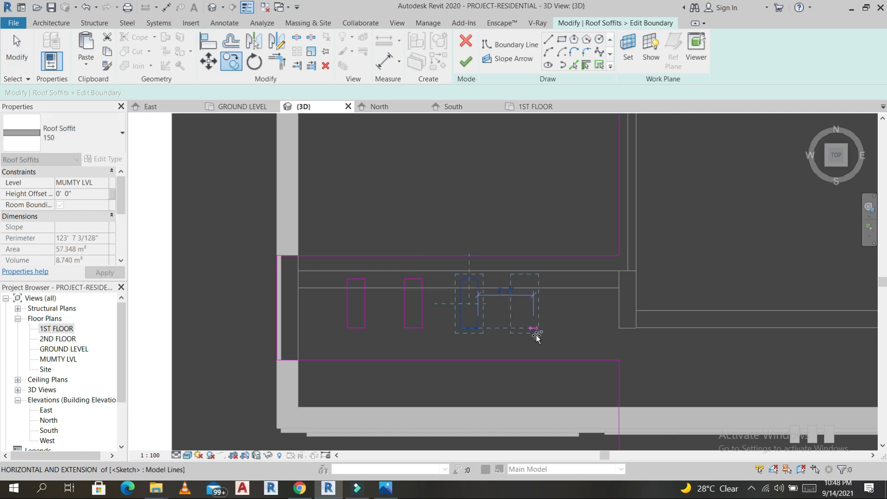
click(537, 335)
click(575, 287)
click(465, 62)
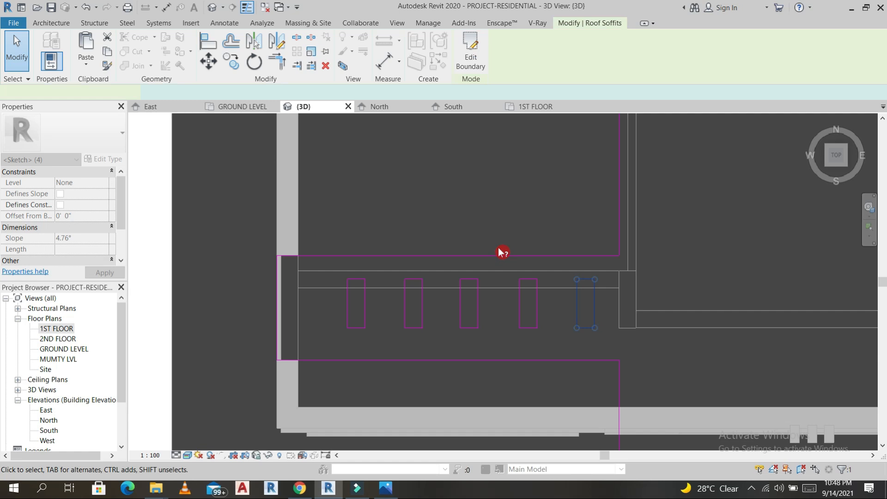
scroll(506, 300, down, 3)
click(558, 288)
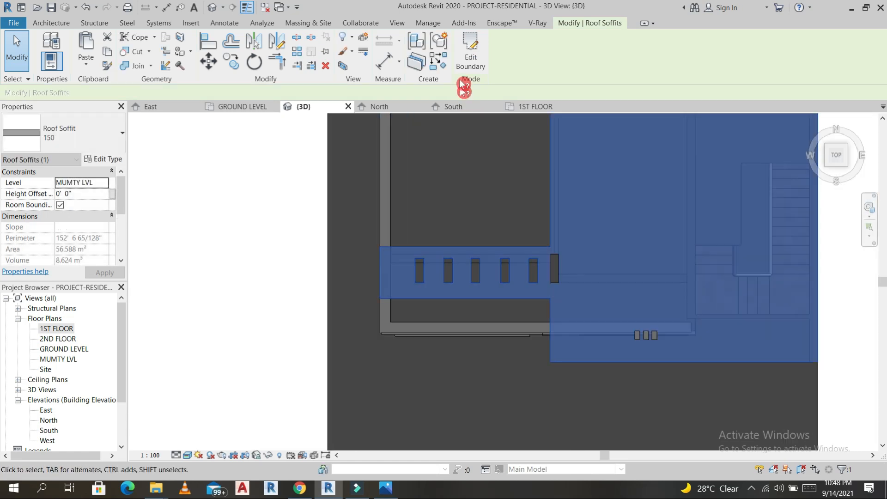
click(469, 53)
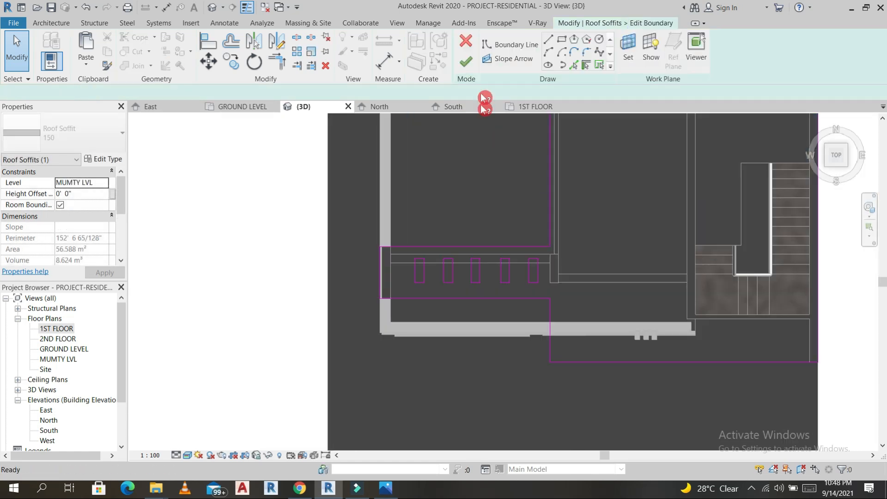
click(469, 45)
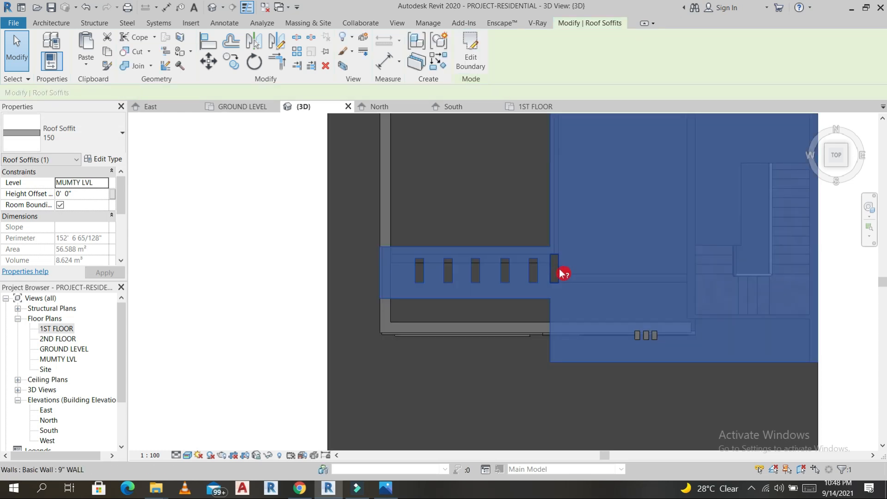
key(Escape)
- Set the top offset of the short 9" wall piercing the slab at the strip's inner end to 10' 0"
click(560, 273)
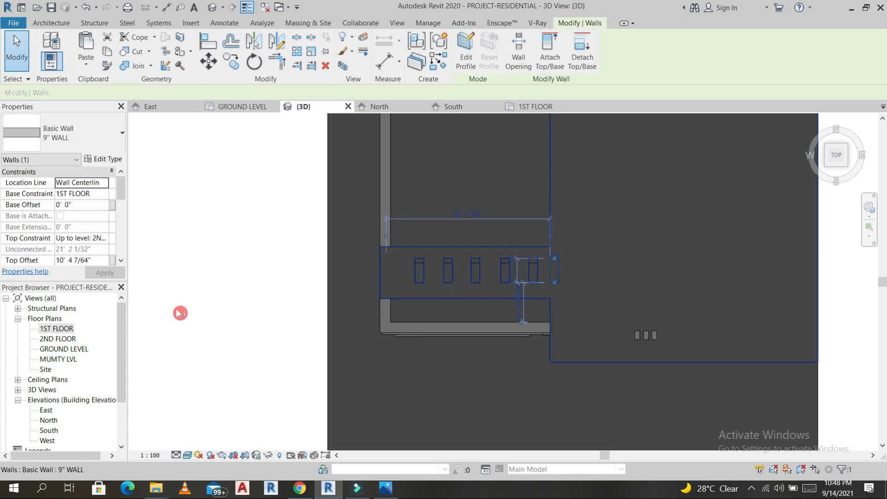
click(99, 261)
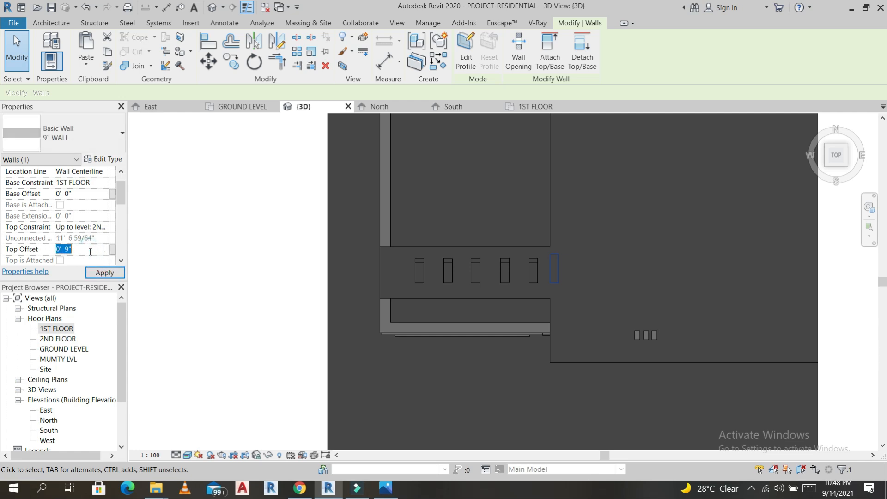
click(115, 275)
shift+middle_drag(600, 269, 571, 186)
scroll(538, 204, up, 5)
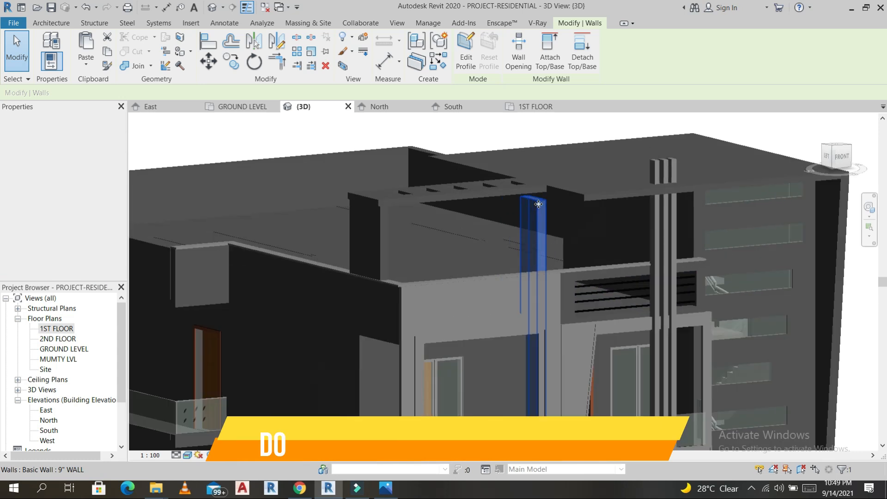
click(85, 249)
text(10' 0")
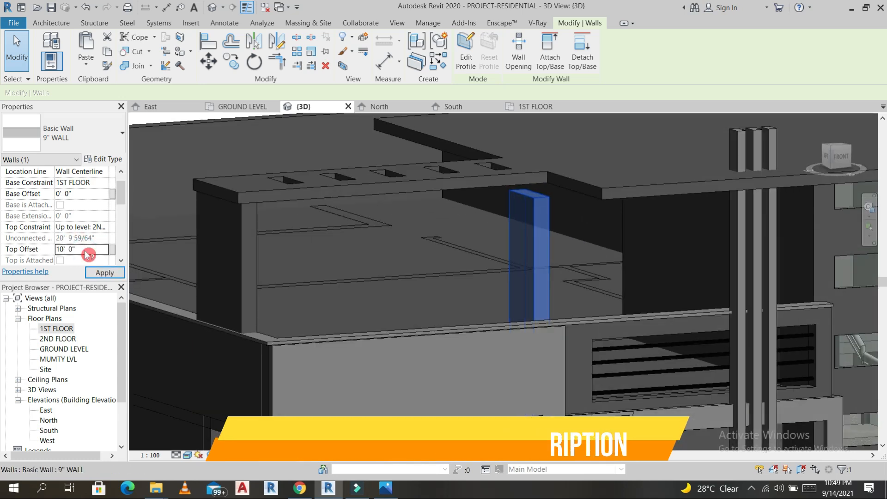
click(103, 270)
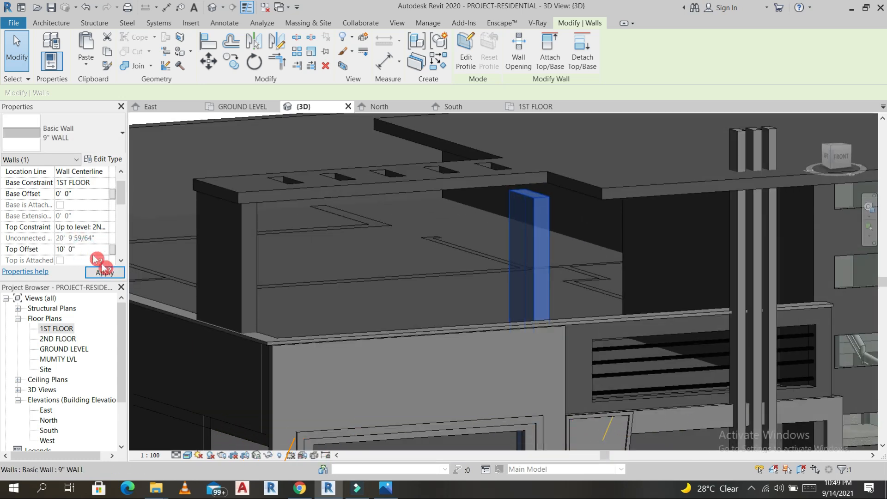
- Examine the perforated roof strip, its supporting walls and the mumty slab's front overhang from the front and side
key(Escape)
shift+middle_drag(477, 245, 456, 190)
shift+middle_drag(435, 234, 385, 237)
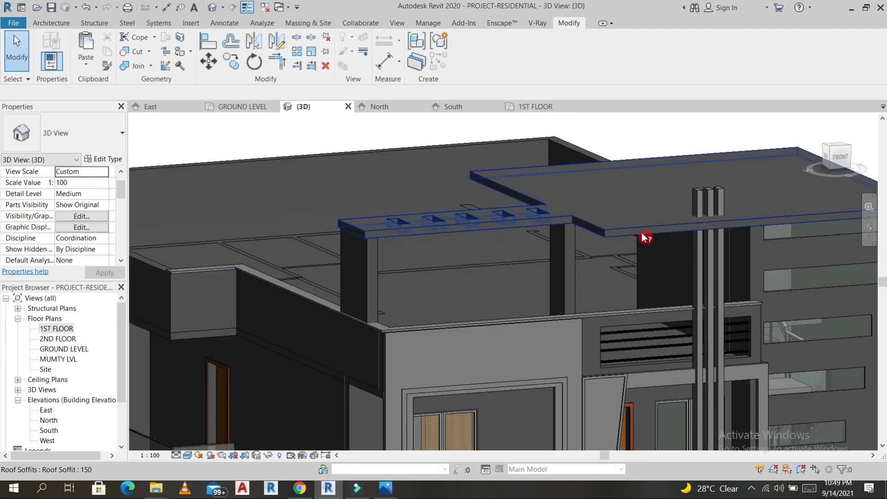
scroll(709, 238, down, 2)
middle_drag(839, 223, 623, 214)
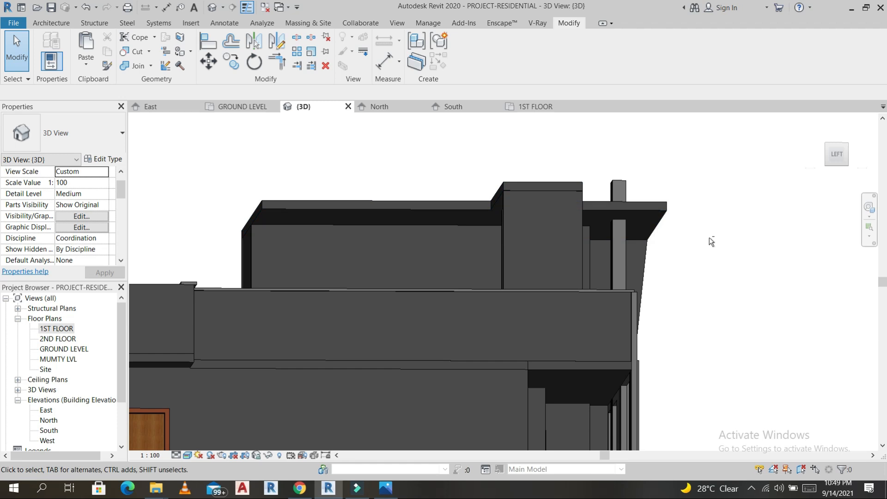
mouse_move(703, 237)
shift+middle_down()
mouse_move(654, 212)
mouse_move(704, 237)
mouse_move(648, 218)
mouse_move(667, 235)
mouse_move(659, 229)
mouse_move(701, 240)
shift+middle_up()
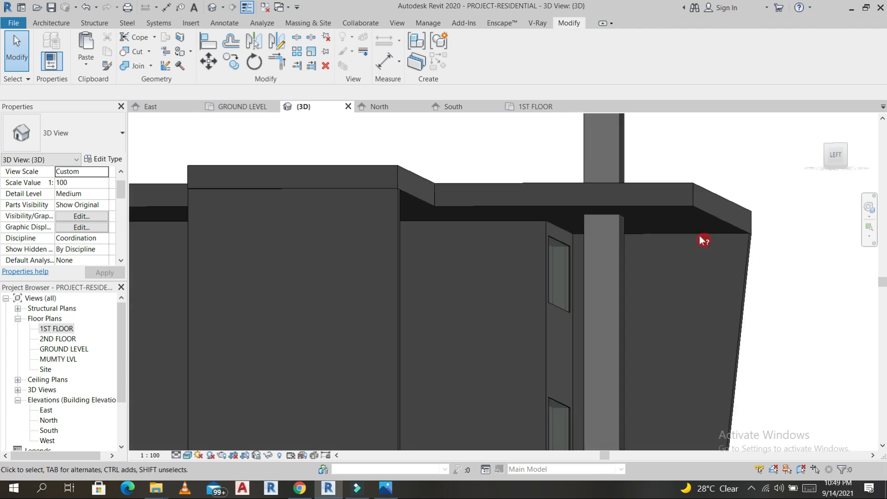
shift+middle_drag(668, 216, 707, 227)
click(671, 200)
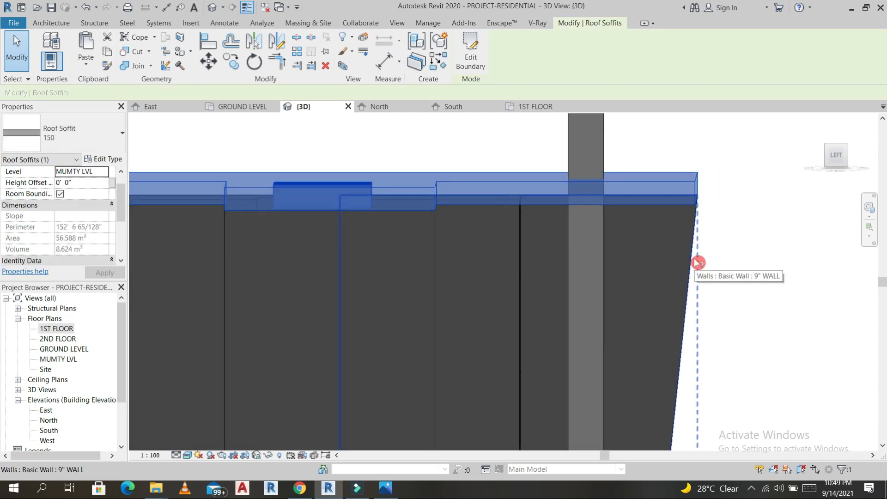
- Start an in-place model component in the Generic Models category, keeping the suggested name
click(53, 24)
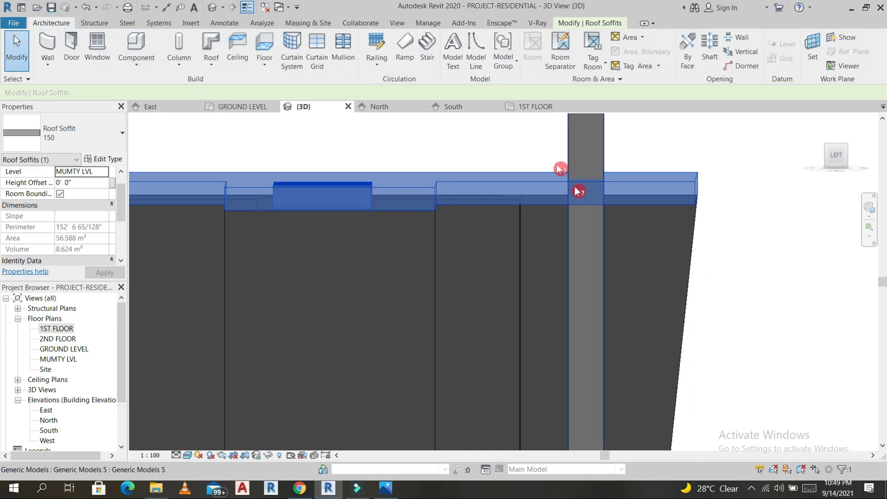
shift+middle_drag(687, 276, 673, 198)
click(725, 248)
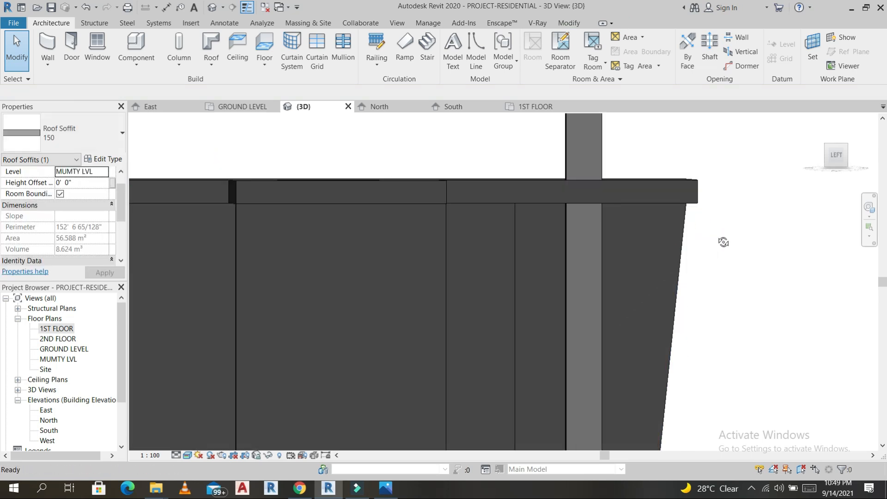
shift+middle_drag(725, 248, 719, 239)
click(134, 64)
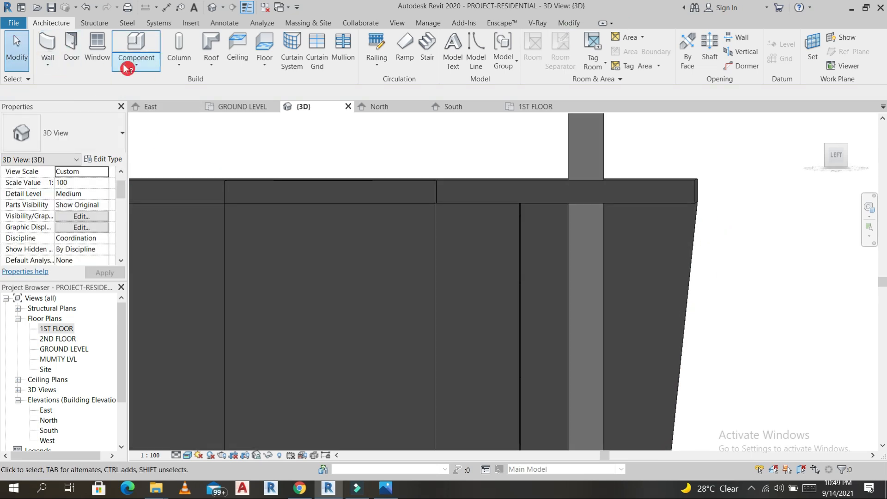
click(182, 115)
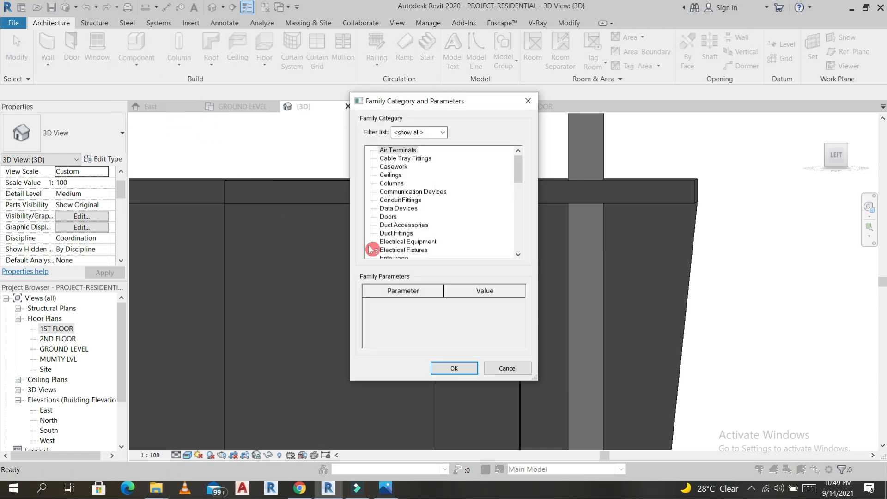
key(g)
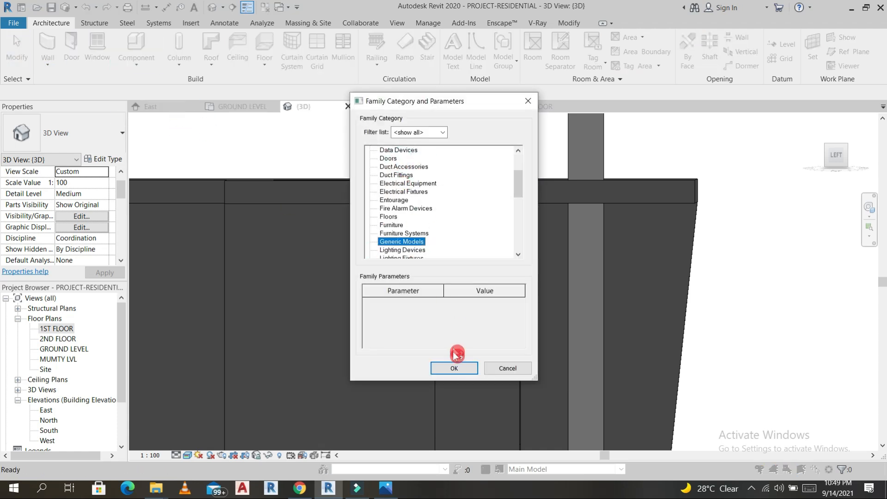
click(454, 368)
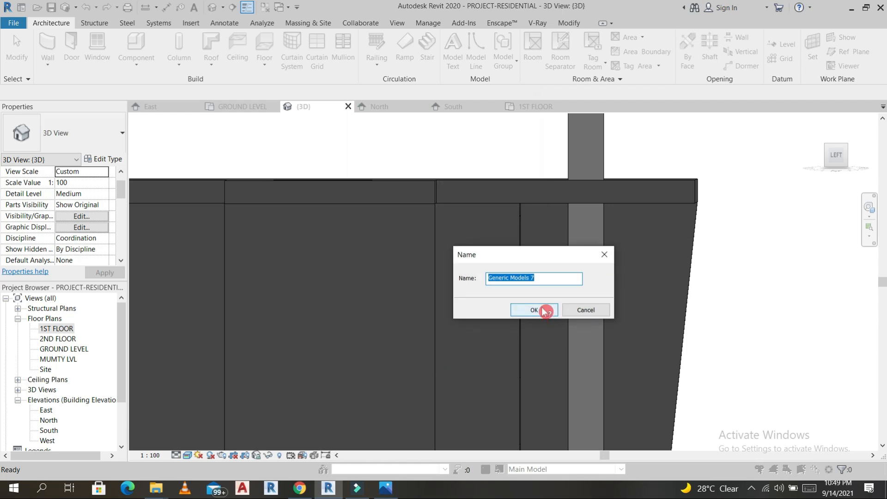
click(534, 310)
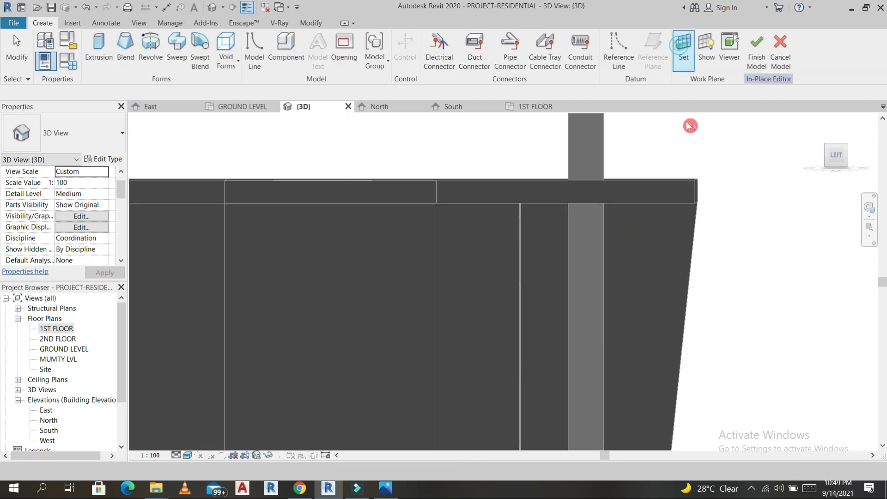
- Set the mumty slab's side face as the work plane and sketch a rectangular extrusion profile directly beneath the slab near its front overhang
click(409, 311)
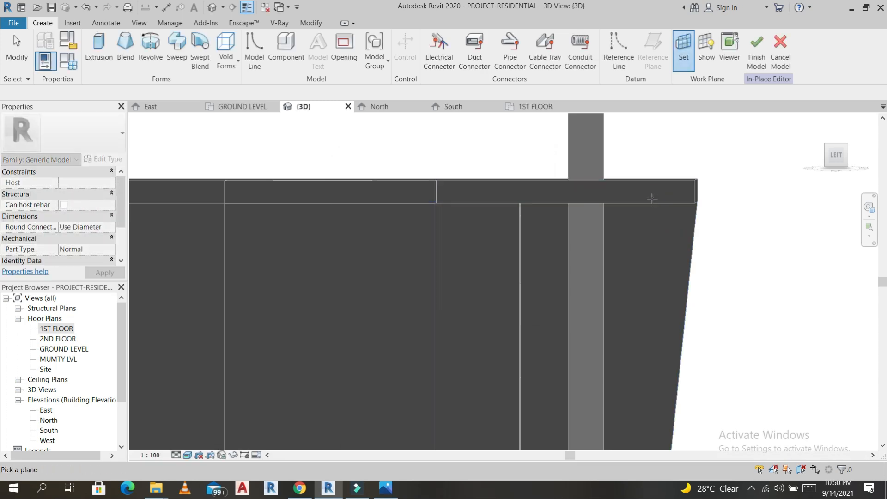
click(652, 199)
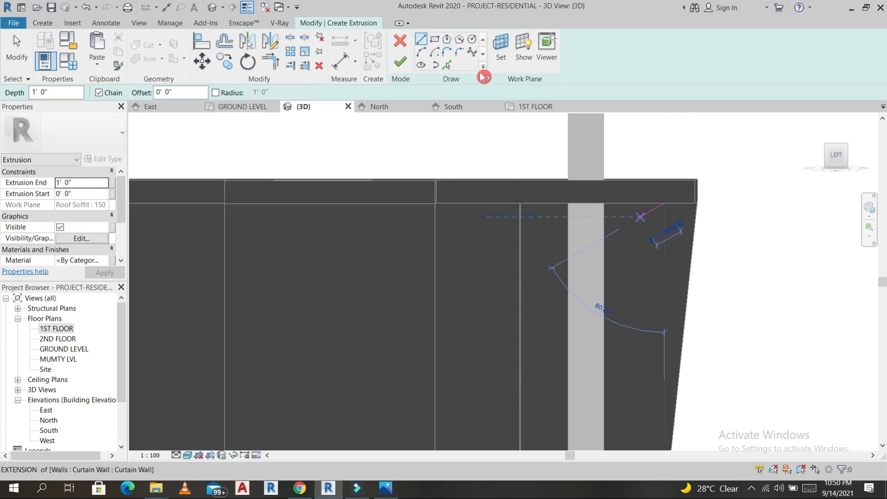
click(434, 38)
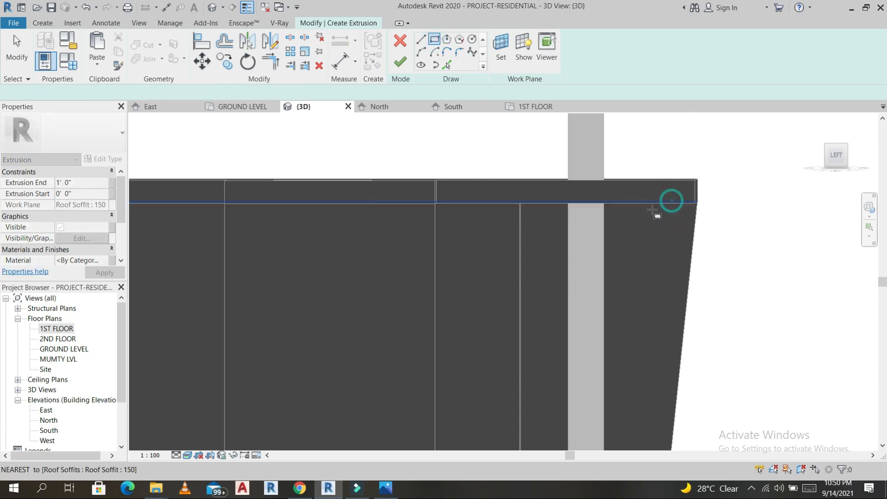
click(653, 211)
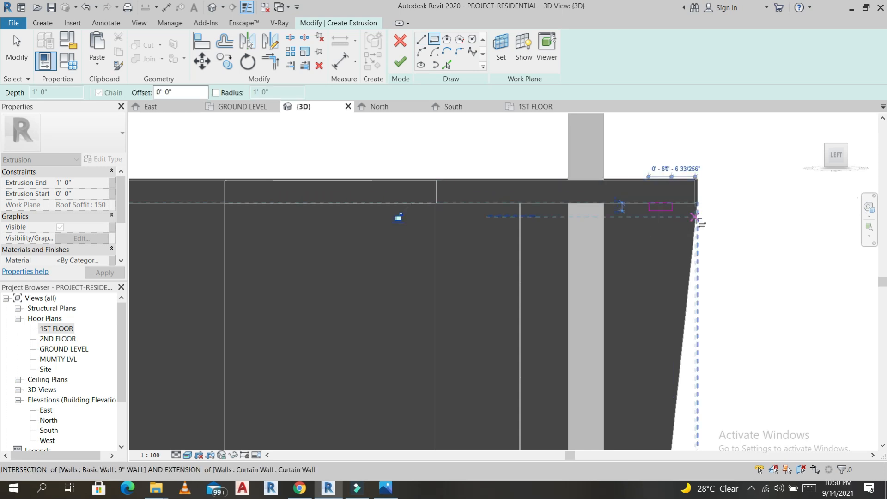
- Widen the 2" high profile towards the slab's front edge and finish the extrusion sketch
scroll(673, 203, up, 8)
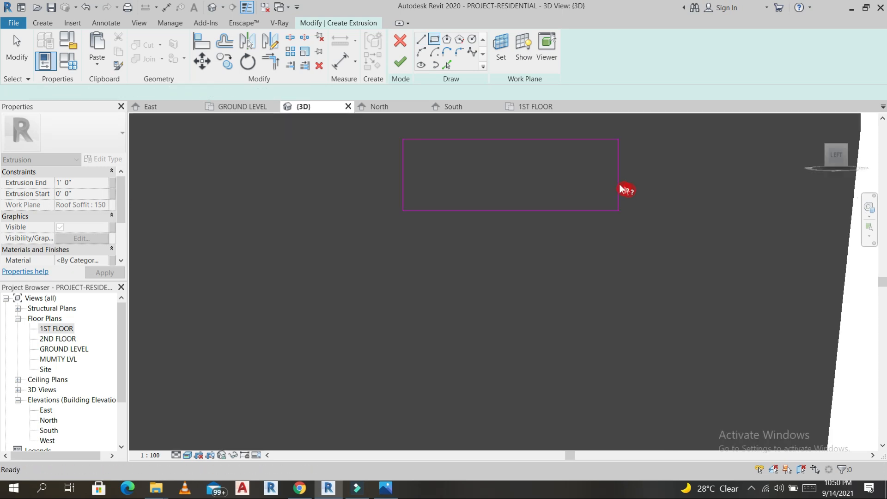
key(Escape)
drag(618, 181, 645, 181)
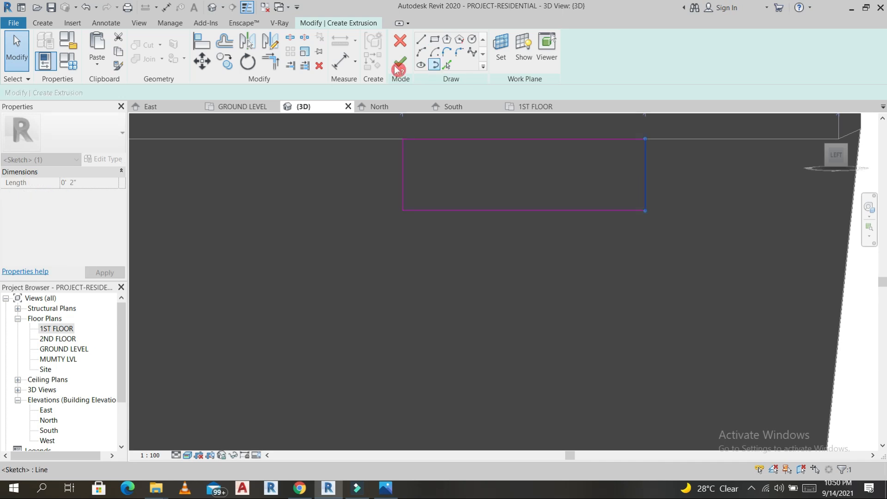
- Stretch the extrusion along the underside of the slab's front edge, from an extrusion start of -22' 9" to an end of 0' 0"
mouse_move(500, 230)
shift+middle_down()
mouse_move(571, 256)
mouse_move(665, 271)
mouse_move(569, 277)
shift+middle_up()
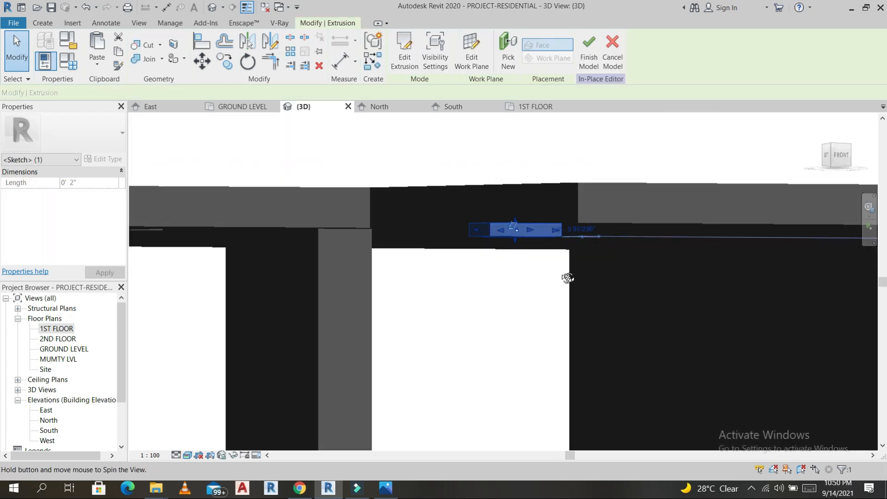
click(862, 141)
click(840, 158)
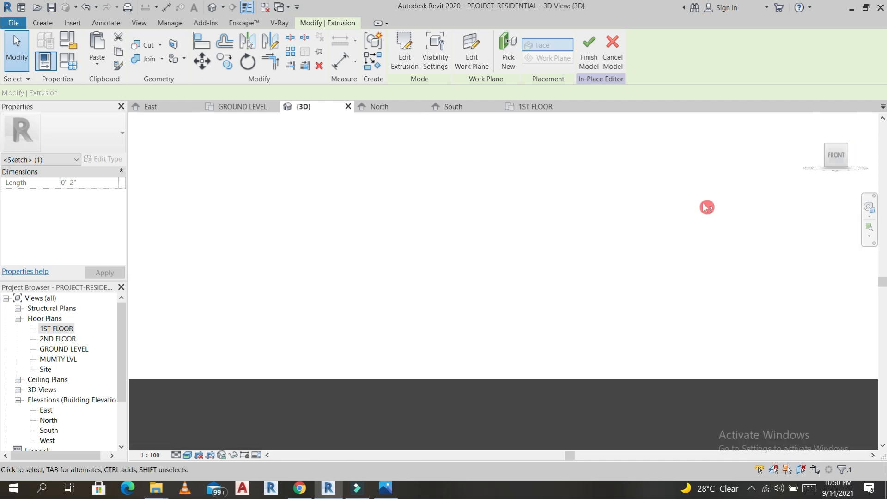
scroll(589, 265, down, 2)
scroll(758, 340, down, 5)
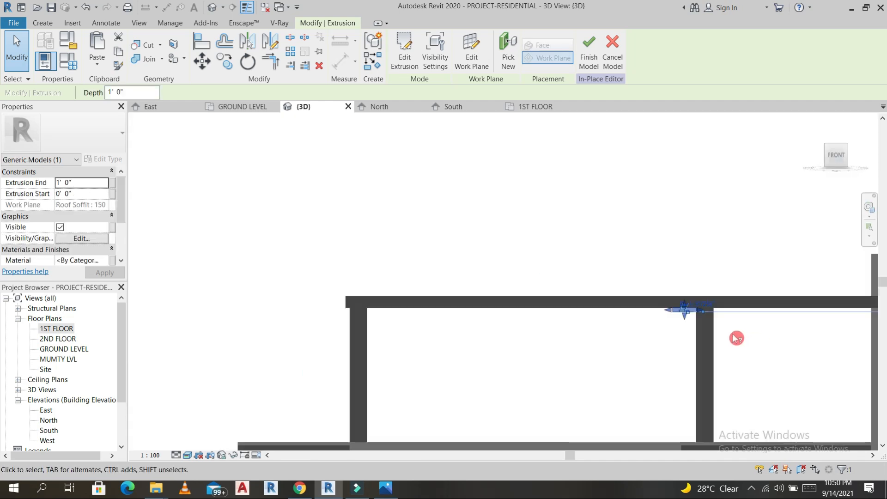
click(601, 307)
scroll(577, 213, up, 2)
scroll(638, 210, down, 3)
mouse_move(638, 210)
mouse_down()
mouse_move(652, 214)
mouse_move(645, 211)
mouse_up()
drag(791, 211, 761, 213)
mouse_move(566, 212)
mouse_down()
mouse_move(585, 217)
mouse_move(565, 209)
mouse_up()
scroll(580, 210, up, 3)
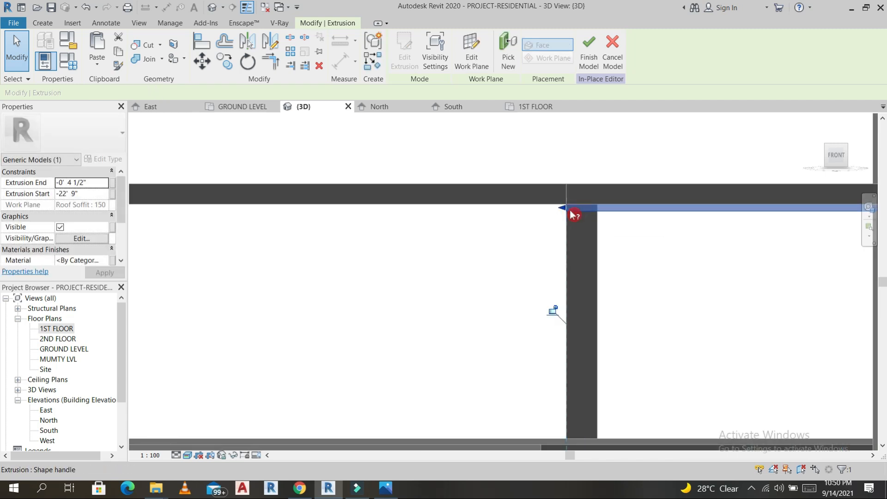
scroll(488, 248, down, 5)
shift+middle_drag(561, 301, 575, 257)
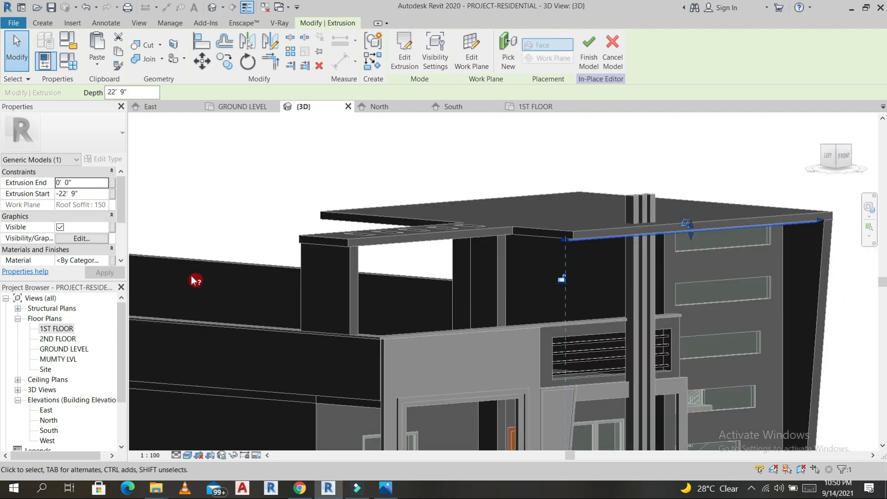
- Assign the GRANITE BLACK-2 material to the extruded strip beneath the slab and finish the in-place model
click(114, 262)
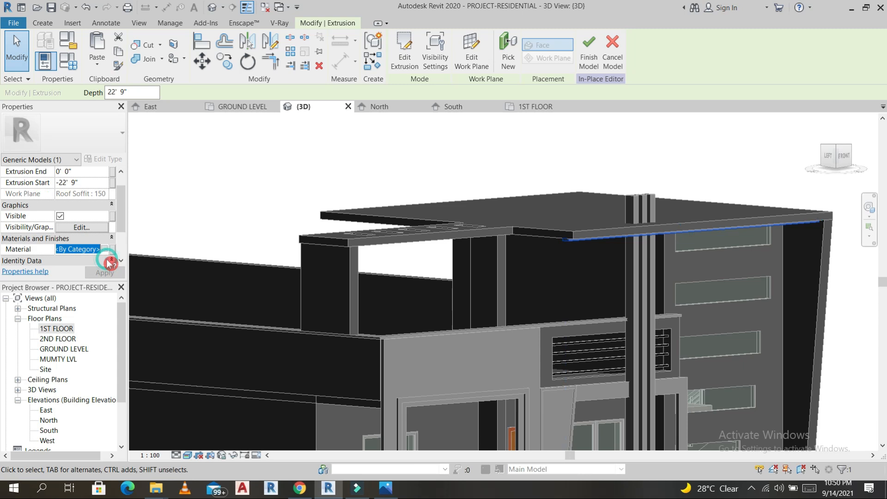
click(112, 250)
click(371, 42)
text(GRA)
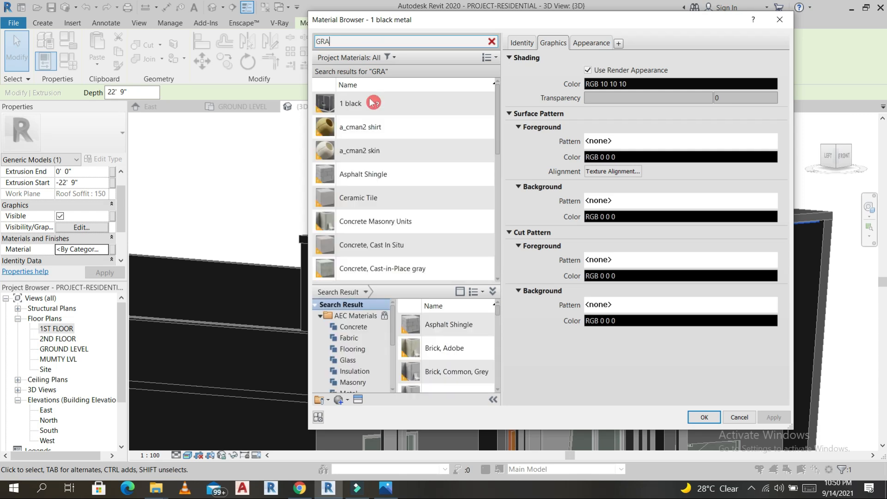
scroll(370, 197, down, 3)
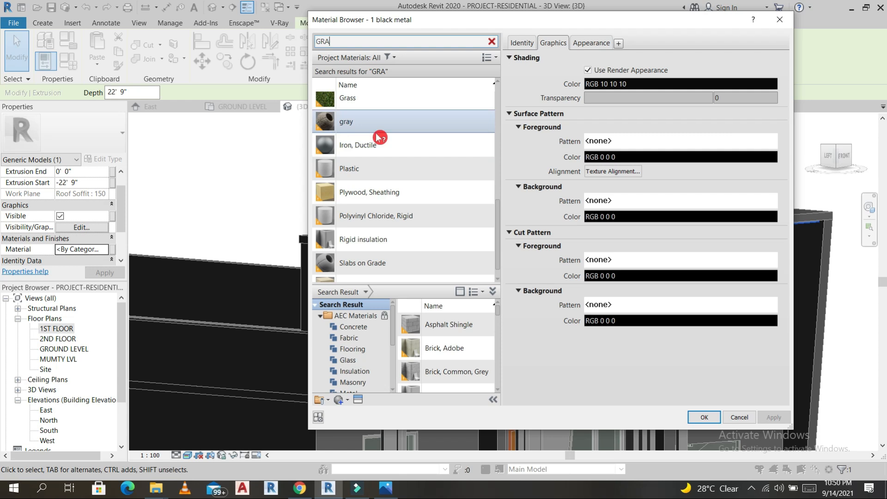
scroll(378, 137, down, 1)
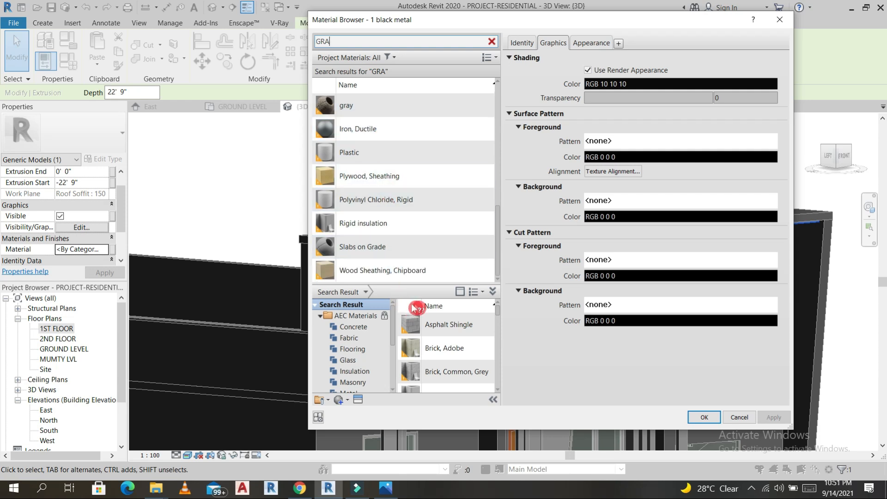
scroll(369, 226, up, 4)
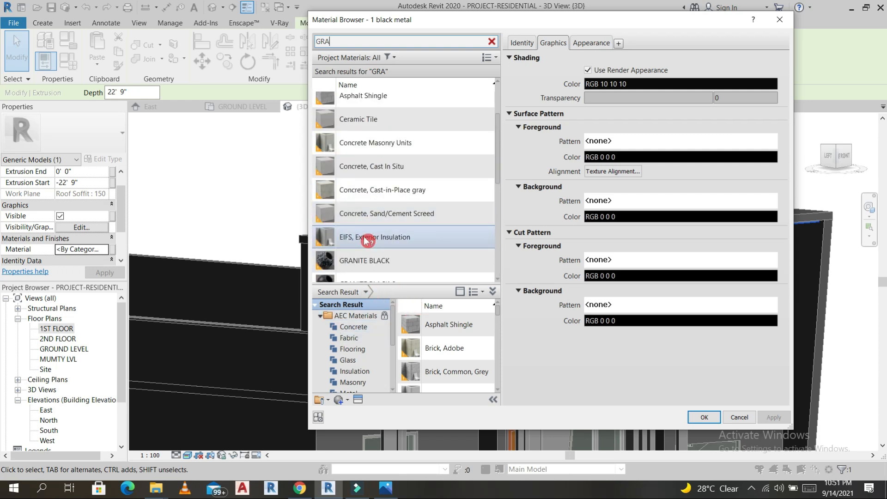
scroll(370, 226, down, 1)
click(372, 223)
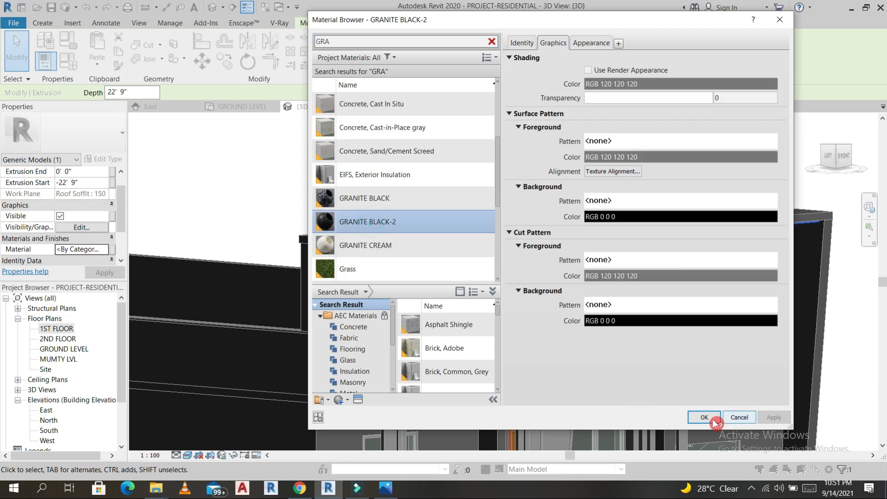
click(711, 418)
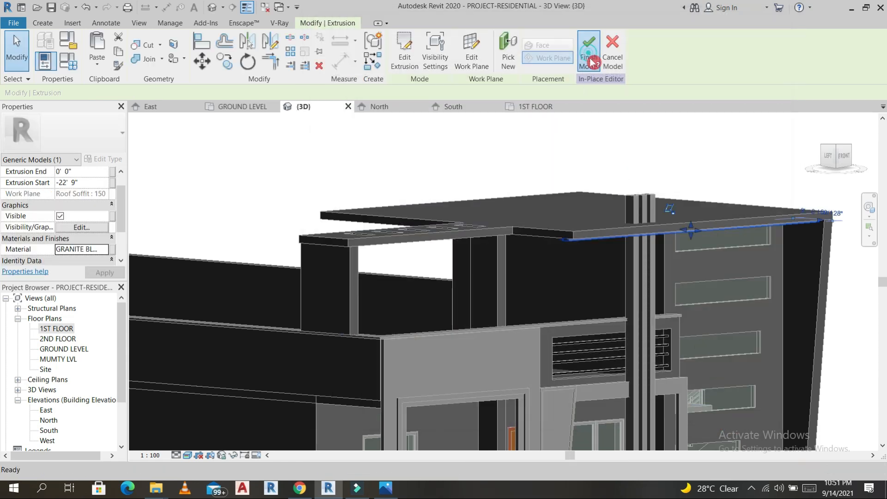
- Examine the black granite strip beneath the mumty slab up close and the whole building from above
scroll(616, 259, up, 10)
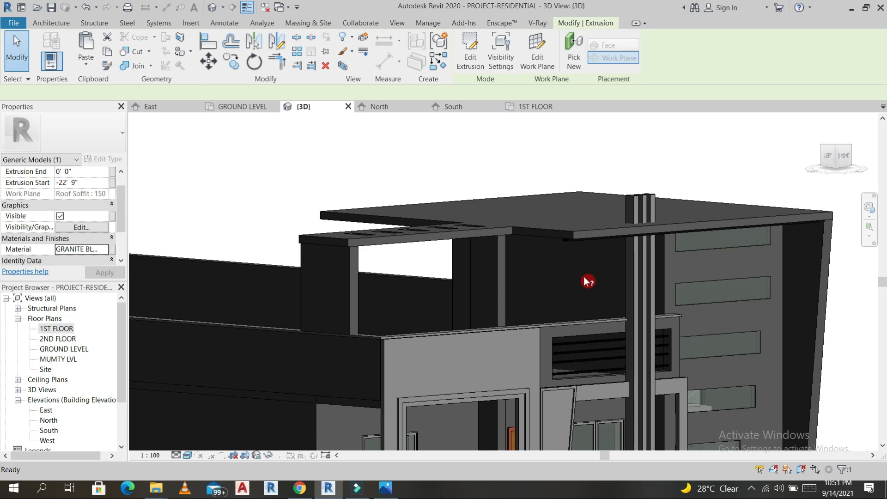
key(Escape)
scroll(616, 236, down, 8)
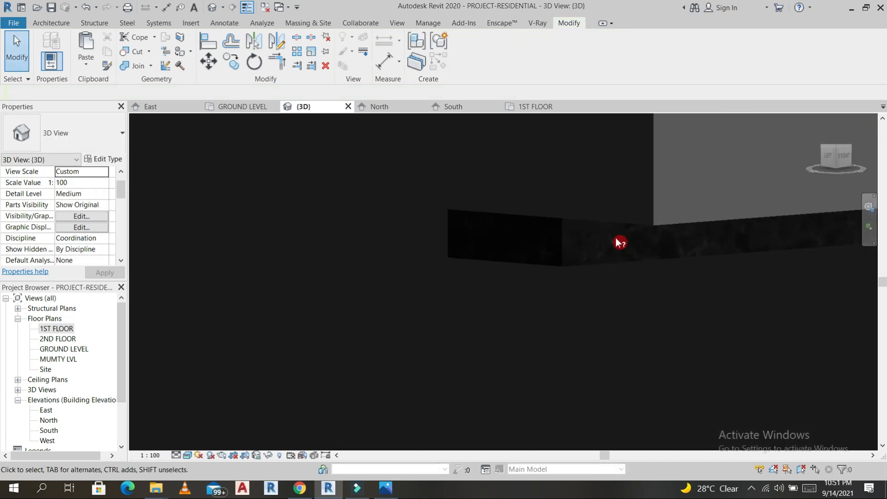
scroll(614, 226, down, 3)
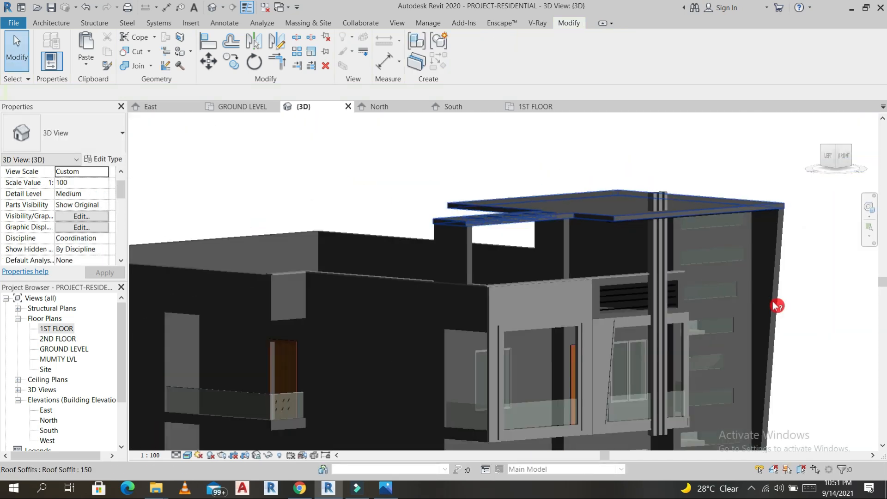
middle_drag(776, 305, 701, 226)
scroll(702, 221, down, 3)
shift+middle_drag(732, 263, 749, 338)
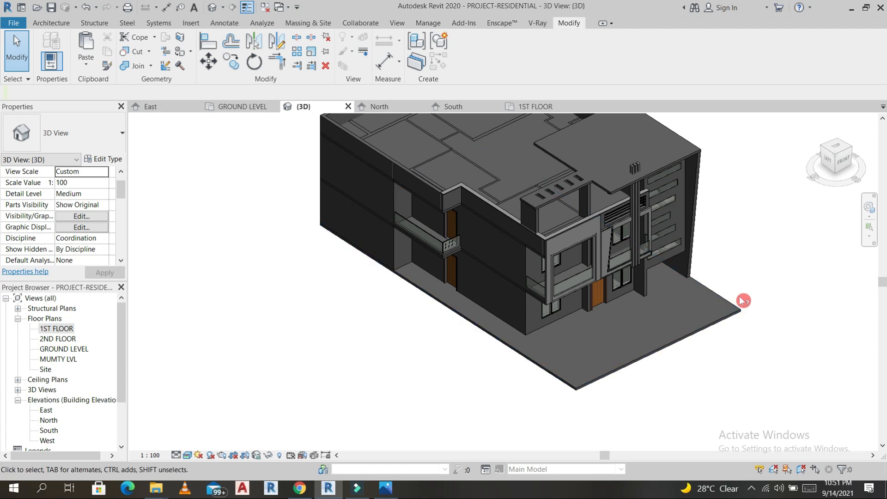
middle_drag(757, 390, 755, 384)
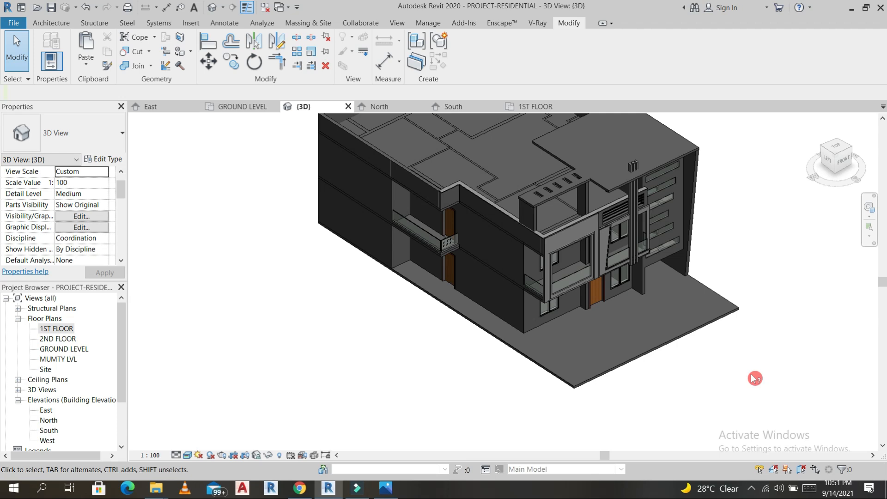
- Examine the first-floor balcony's rectangular frame and the adjoining parapet wall from the corner and the front
scroll(583, 271, up, 3)
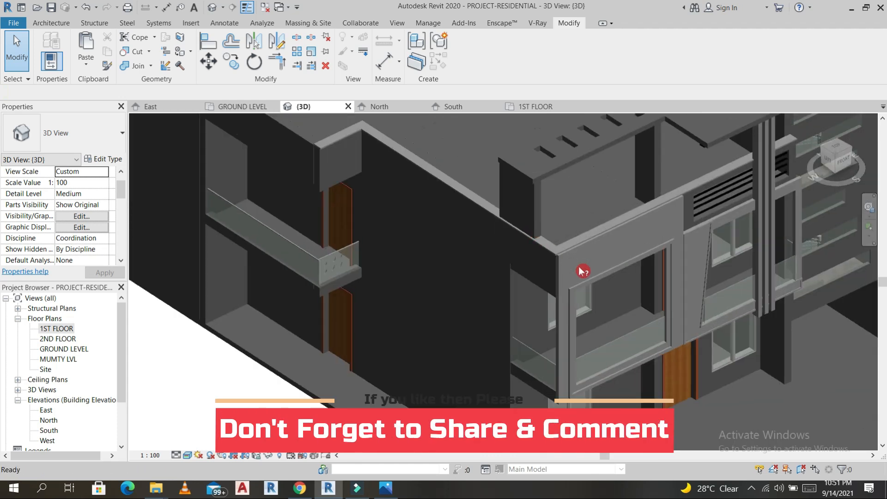
click(574, 253)
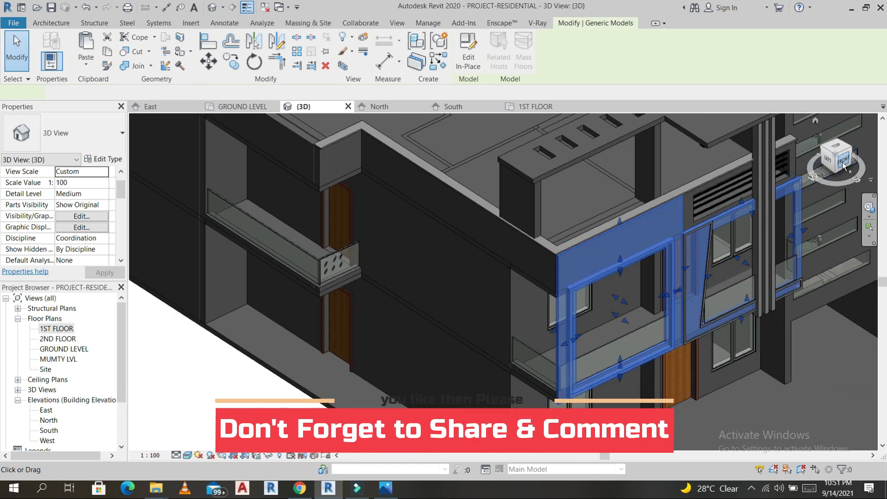
click(842, 162)
drag(434, 198, 428, 214)
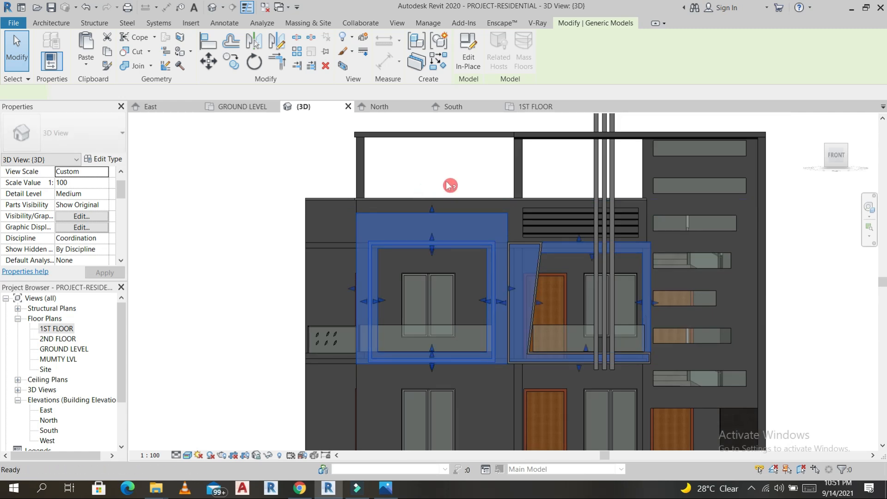
click(447, 183)
shift+middle_drag(468, 171, 545, 211)
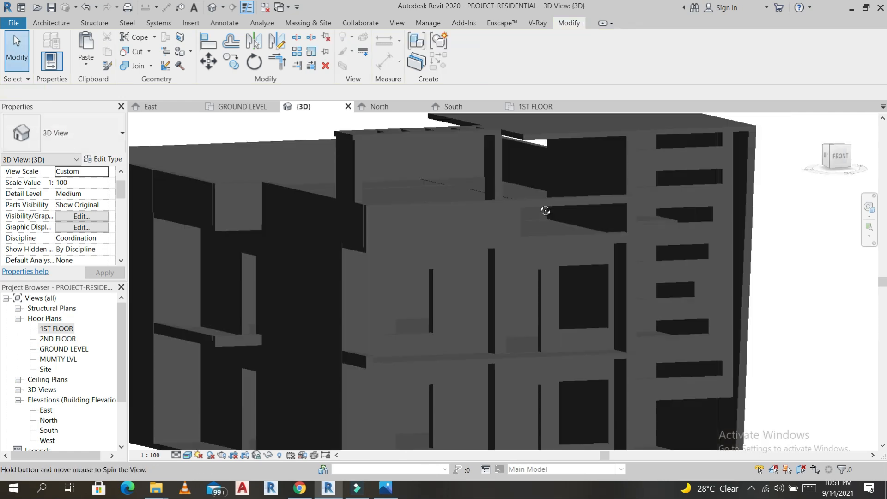
scroll(406, 228, up, 5)
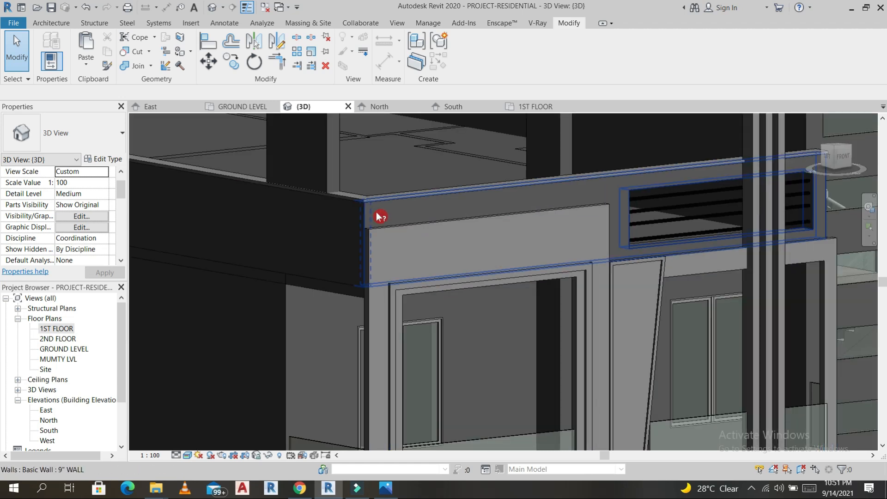
scroll(416, 215, down, 3)
scroll(444, 214, up, 2)
shift+middle_drag(425, 214, 474, 213)
click(837, 158)
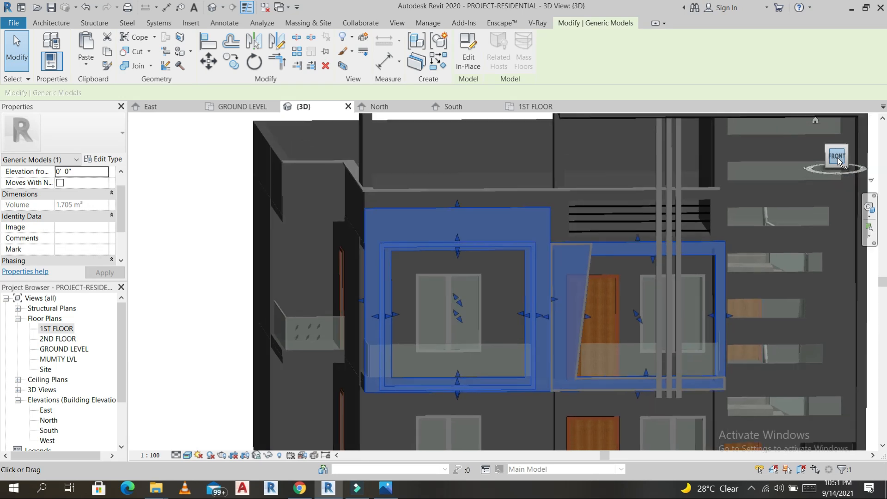
scroll(353, 296, up, 4)
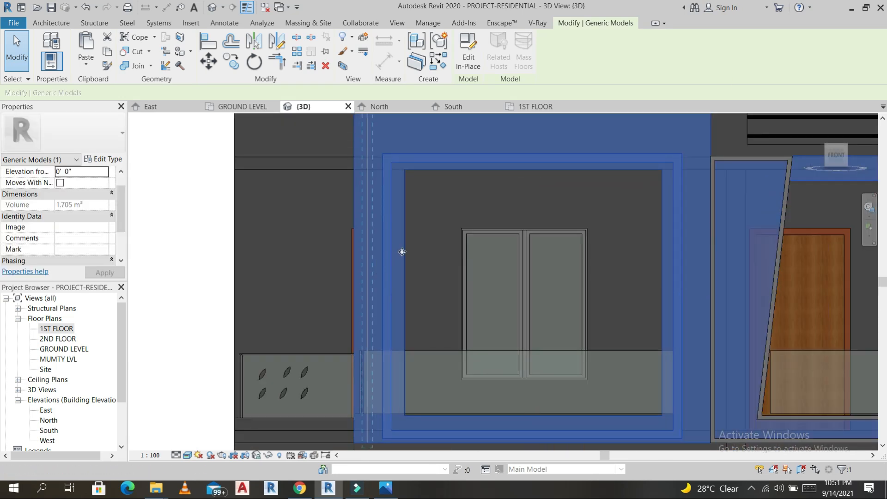
click(430, 232)
scroll(439, 224, down, 3)
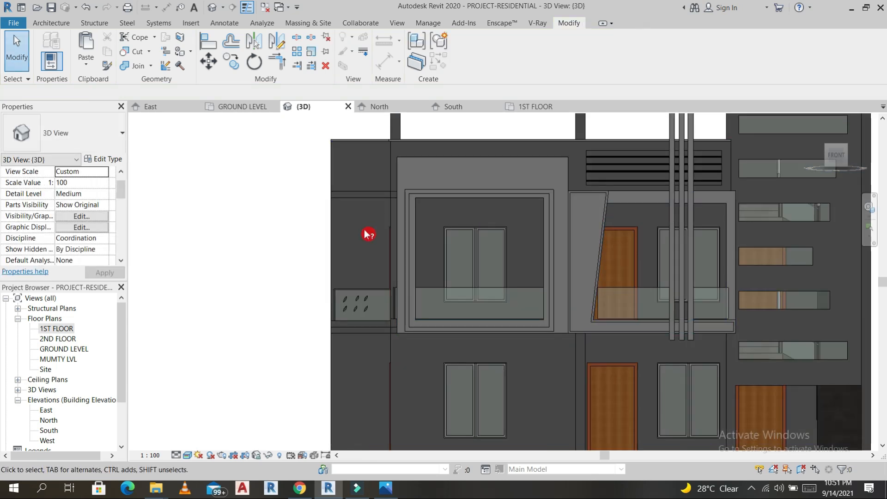
middle_drag(517, 190, 521, 209)
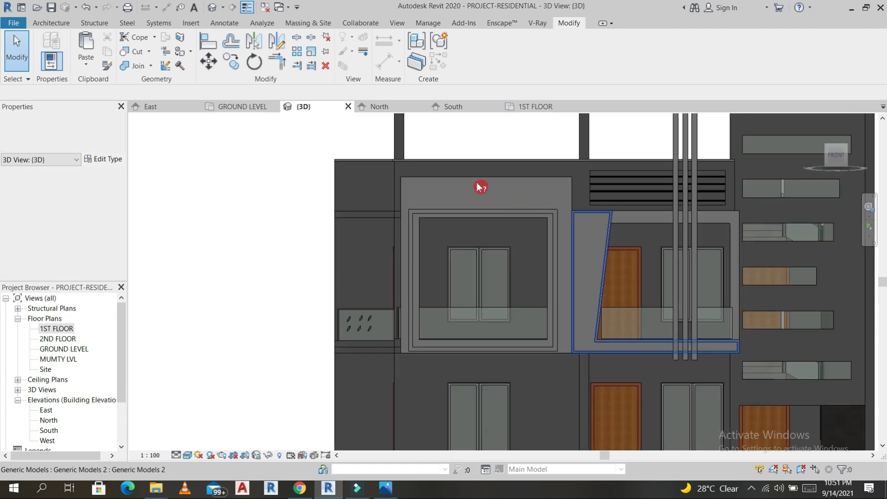
- Start another in-place model in the Generic Models category for the front facade, accepting the suggested name
click(51, 23)
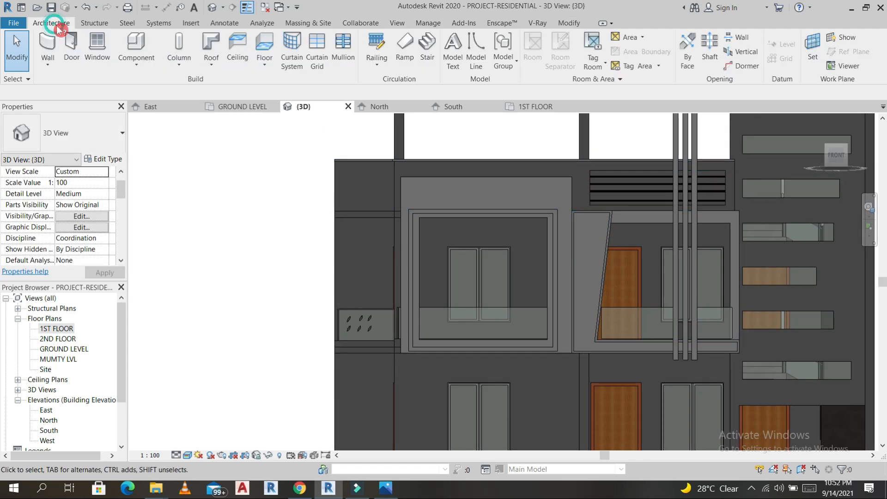
click(154, 106)
key(g)
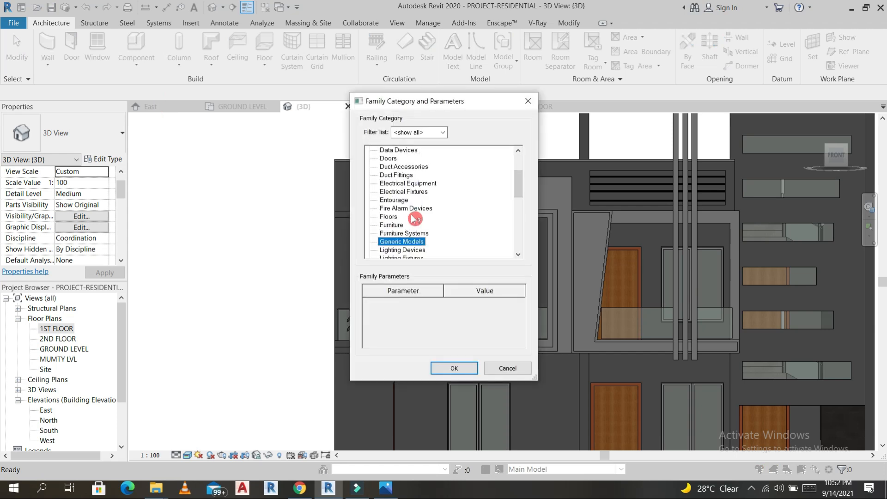
click(455, 369)
click(545, 309)
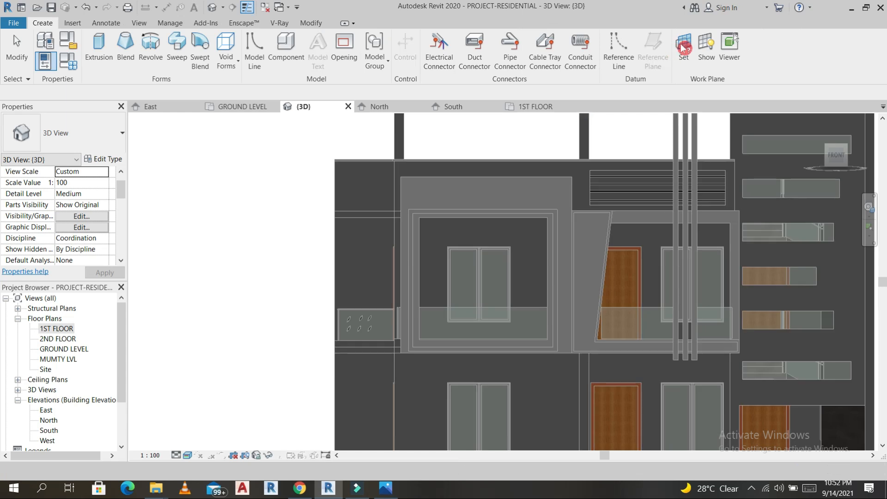
- Set the work plane to the front wall face and sketch an extrusion rectangle about 1' high on the parapet above the balcony frame
click(684, 49)
click(416, 311)
click(398, 172)
click(99, 49)
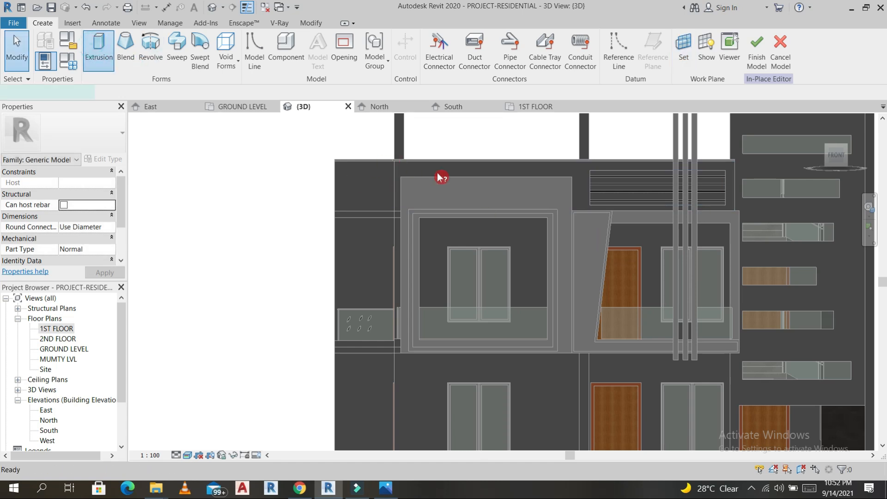
scroll(441, 176, up, 4)
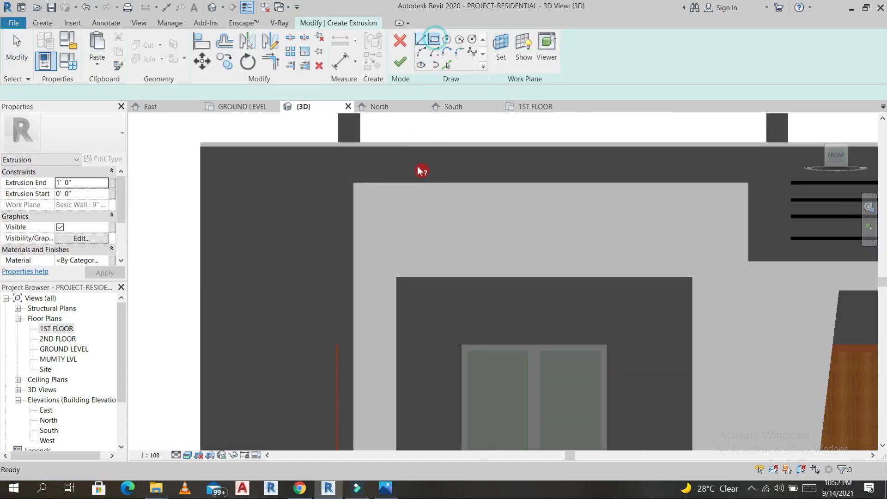
click(418, 148)
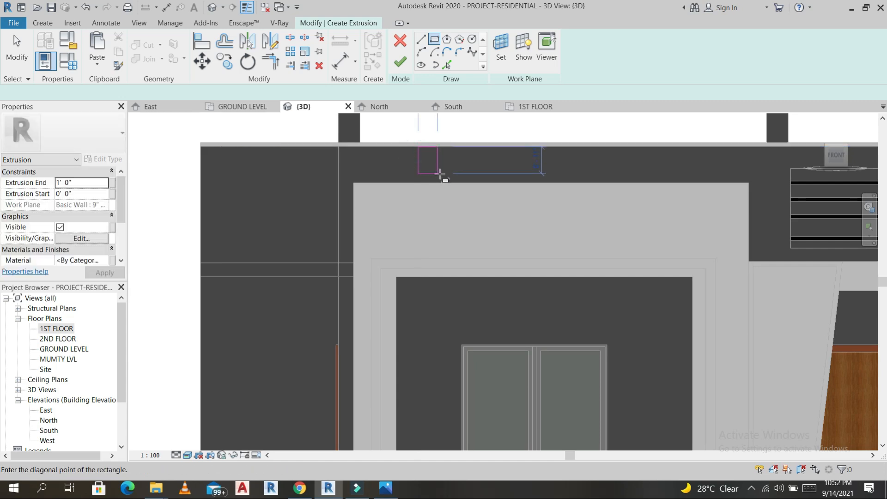
click(443, 176)
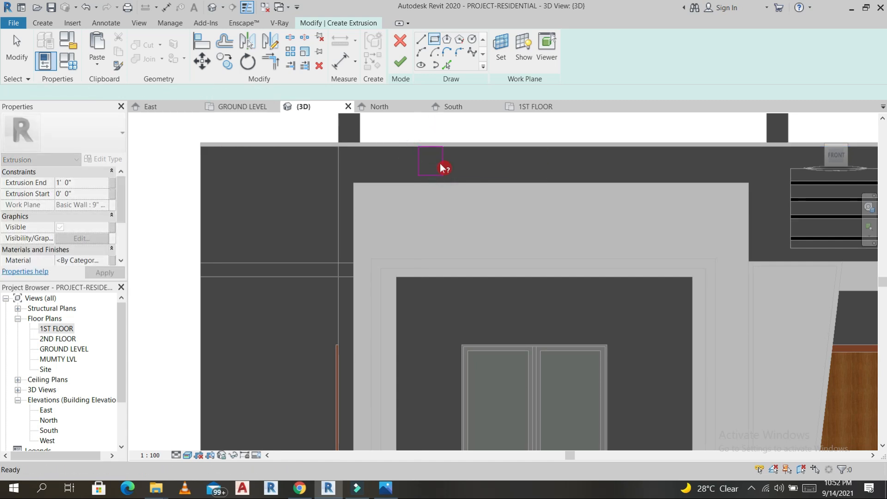
- Set the sketched rectangle's width and height to 9" each and finish the extrusion
key(Escape)
click(442, 152)
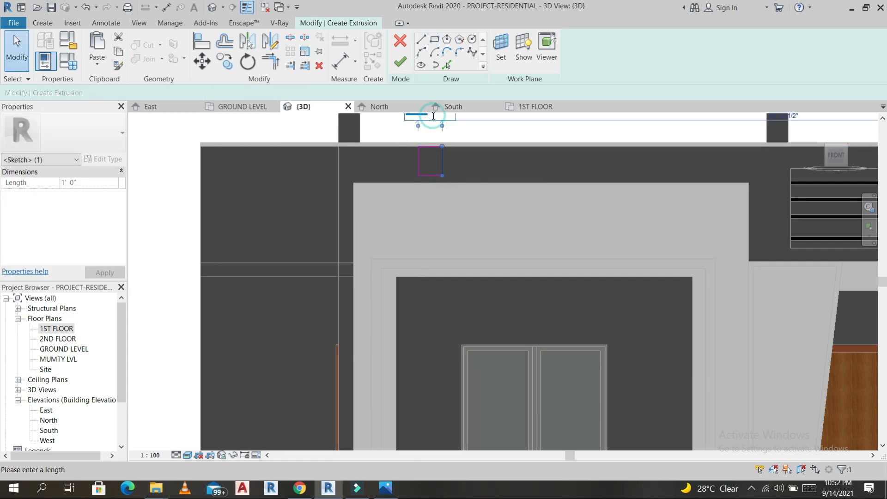
click(427, 146)
click(461, 161)
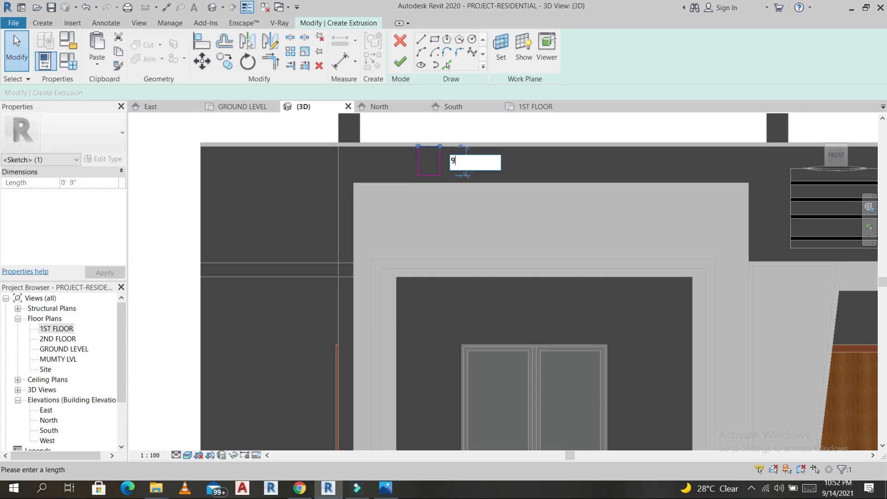
key(Return)
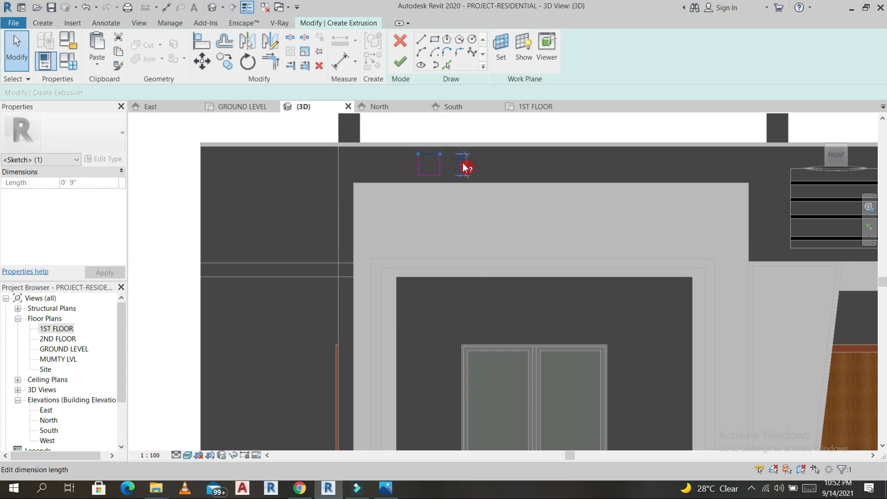
click(409, 65)
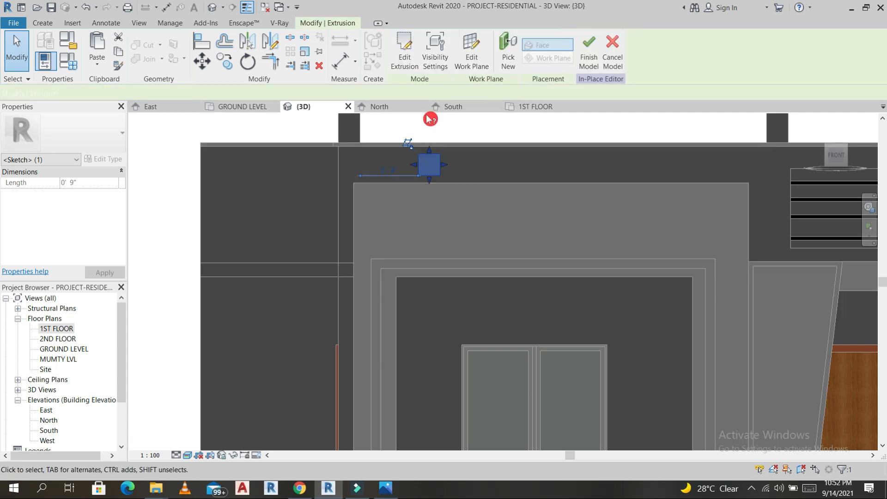
- Set the block's extrusion depth to 9" and stretch its lower face down to the top of the balcony frame
shift+middle_drag(436, 203, 534, 249)
scroll(426, 224, down, 3)
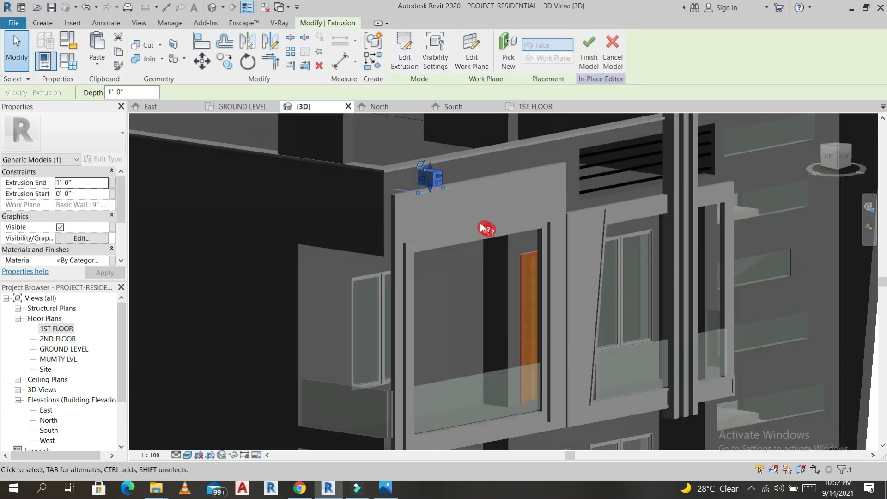
scroll(448, 188, up, 5)
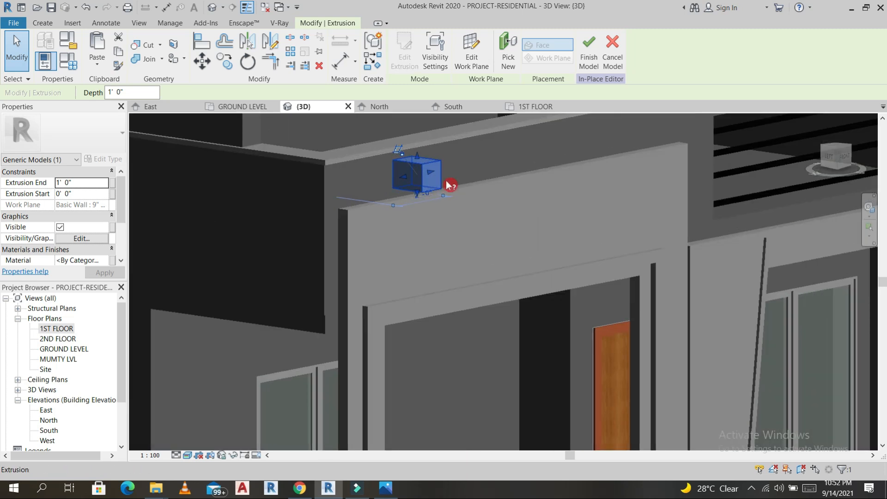
click(125, 92)
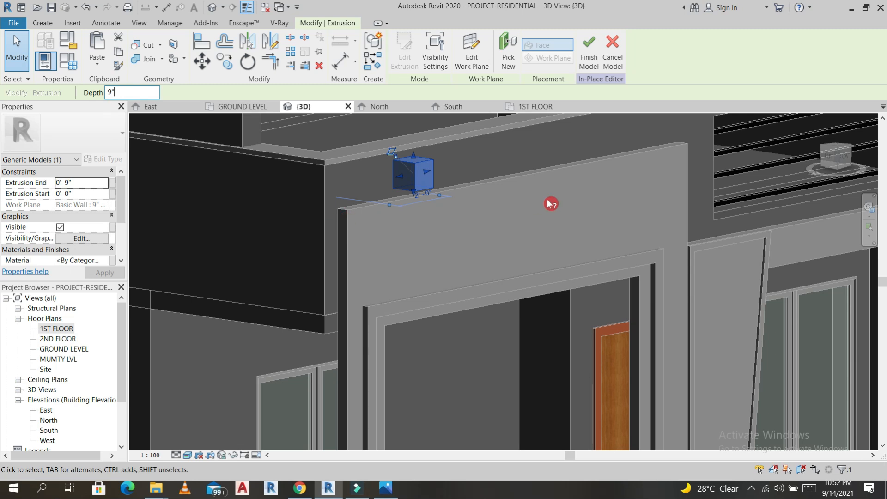
scroll(419, 190, up, 3)
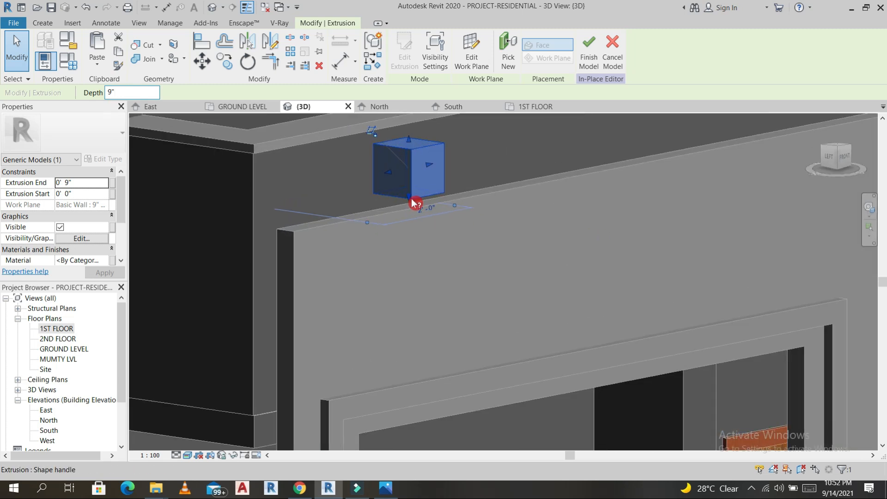
click(465, 199)
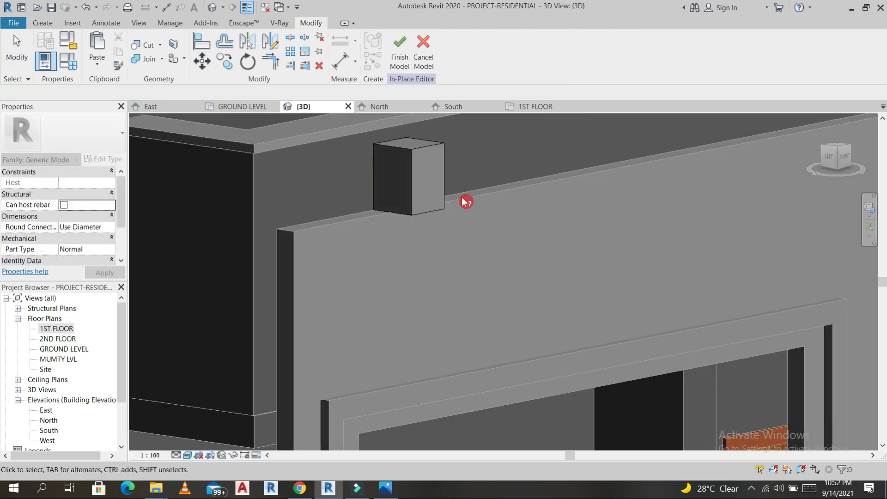
- From the front view, copy the block twice to the right along the frame's top edge at equal spacing of about 2'
scroll(466, 201, down, 2)
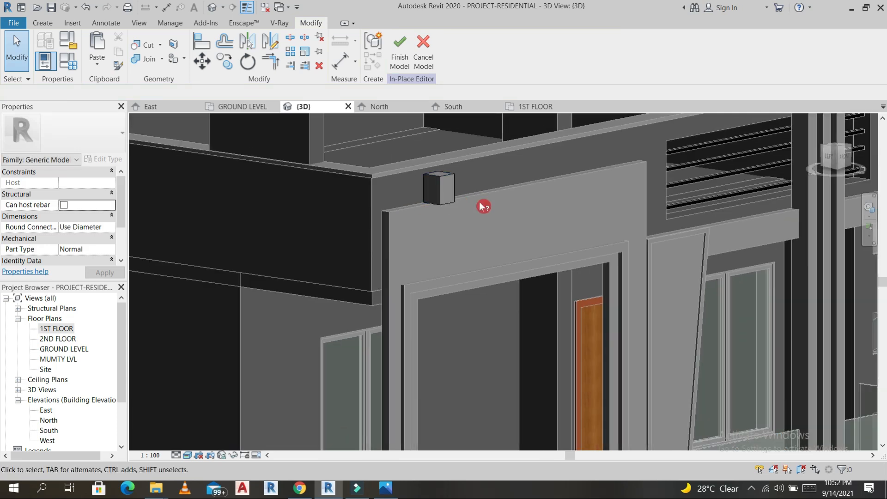
scroll(447, 219, down, 5)
scroll(559, 257, up, 4)
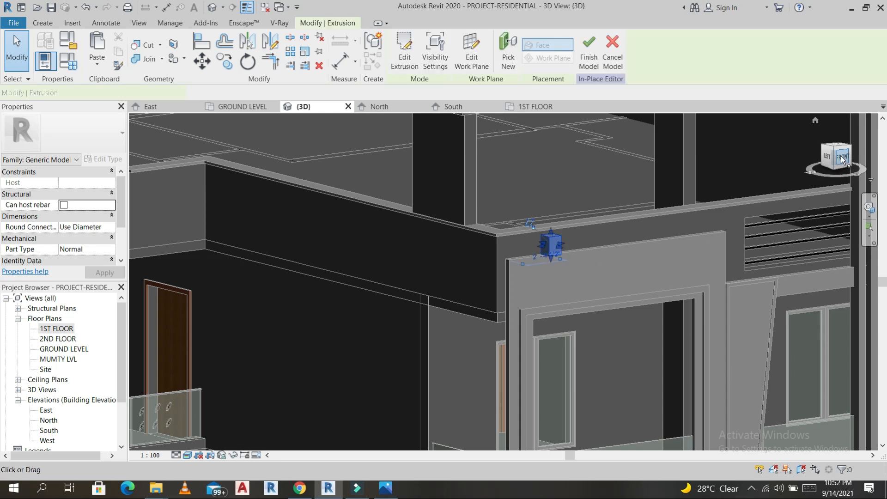
click(835, 169)
scroll(369, 279, down, 5)
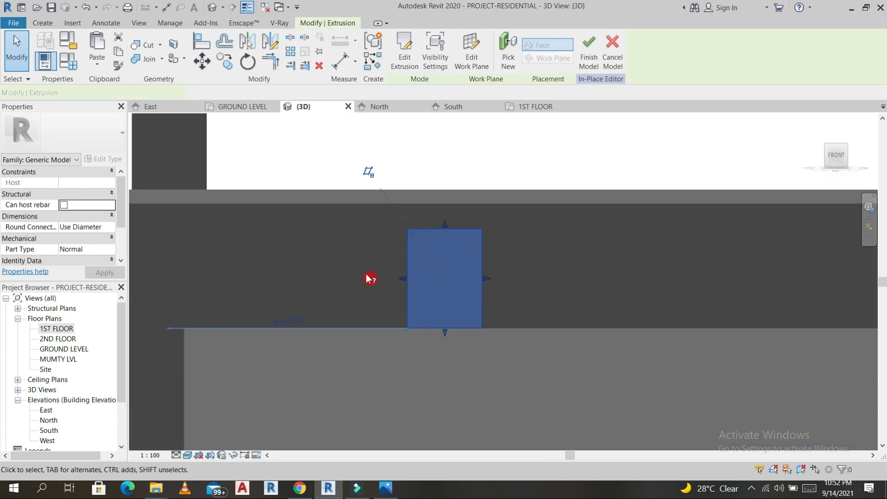
key(m)
key(v)
key(c)
key(o)
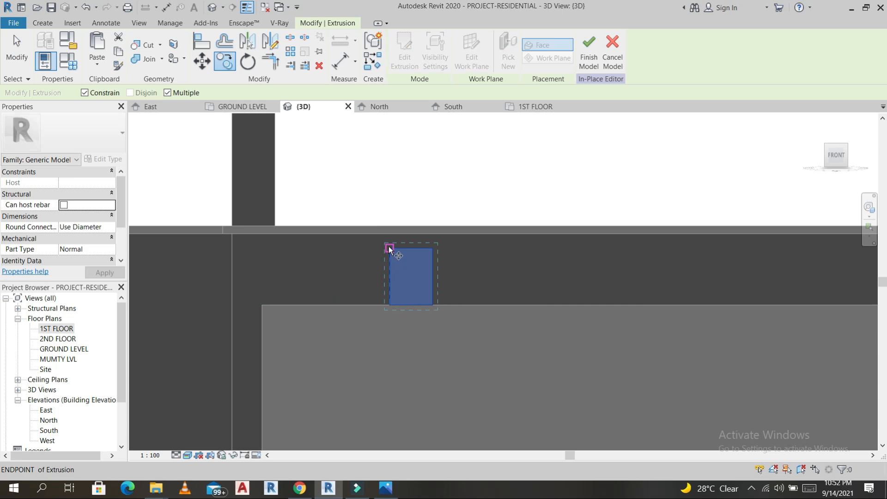
click(390, 248)
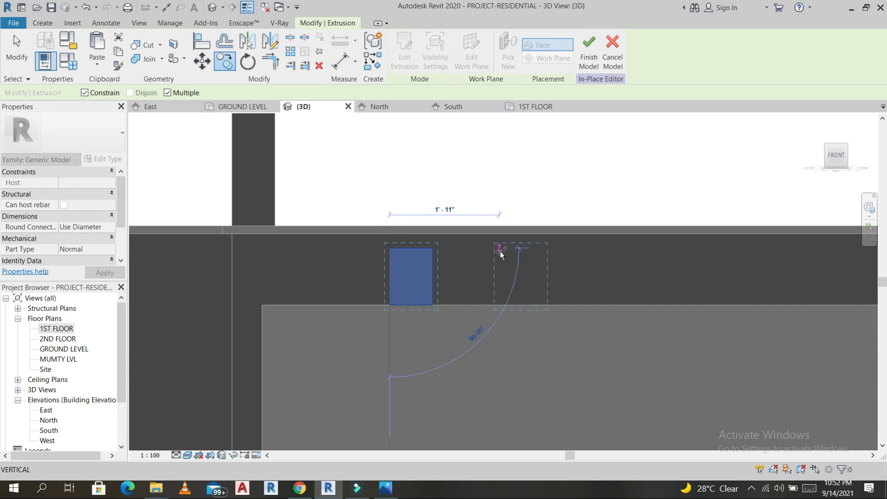
click(504, 249)
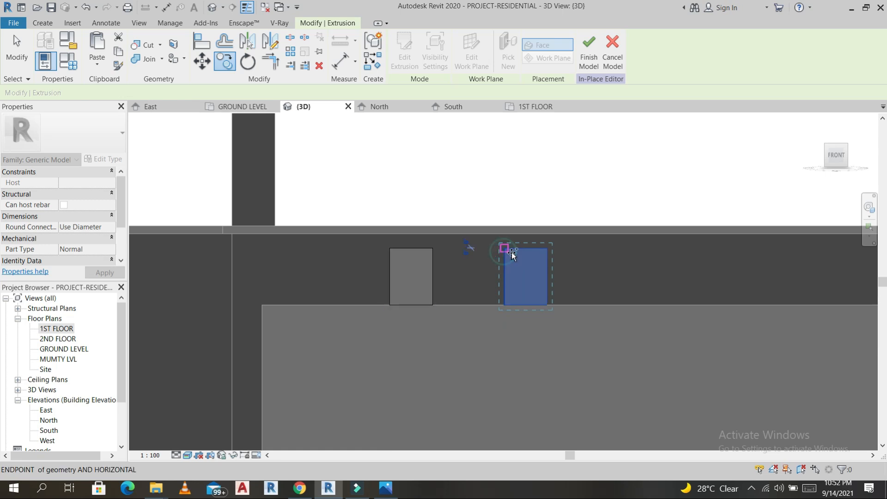
click(620, 250)
scroll(619, 251, down, 2)
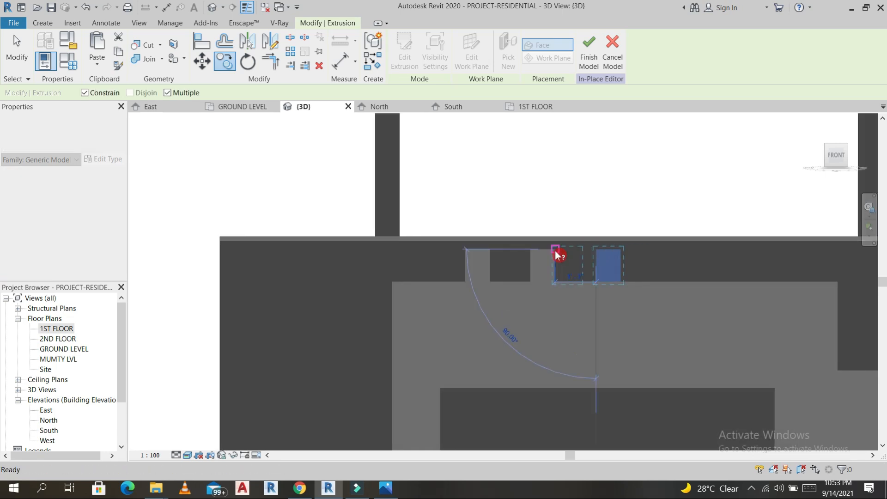
key(Escape)
key(Escape)
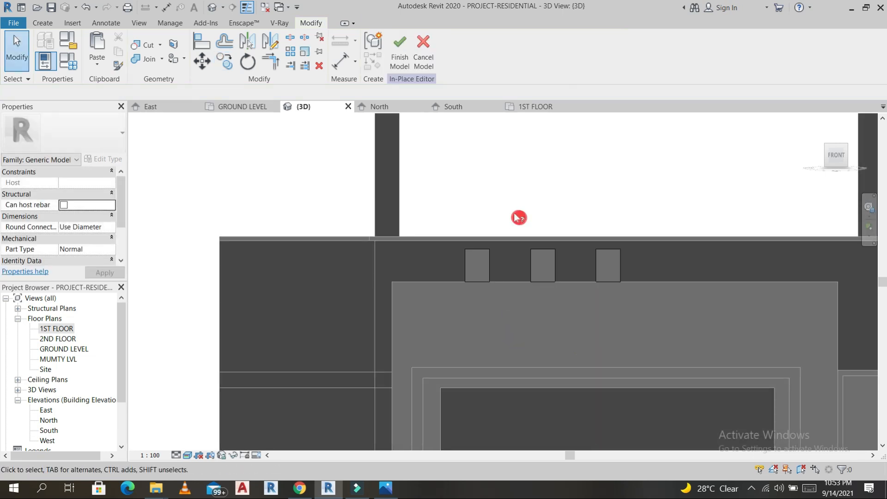
- Copy the three blocks together to the right along the frame's top edge, continuing the same spacing
drag(440, 206, 556, 299)
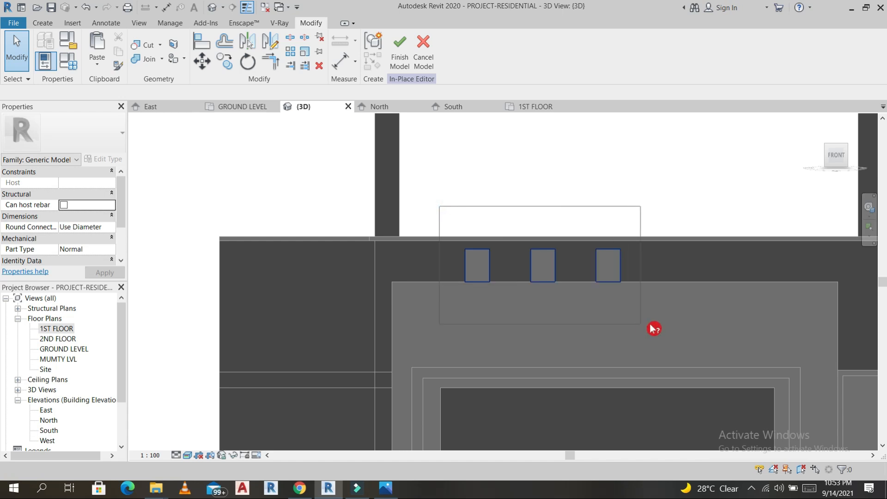
drag(653, 329, 652, 327)
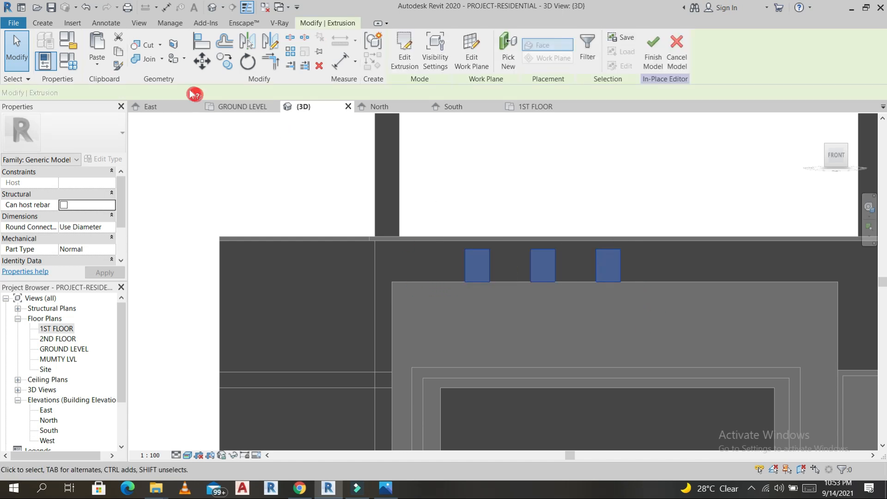
key(m)
key(v)
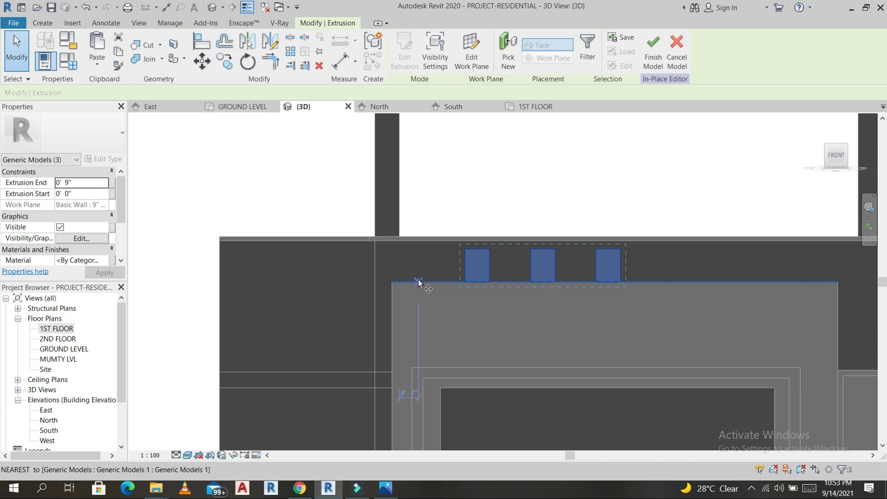
click(418, 283)
click(620, 283)
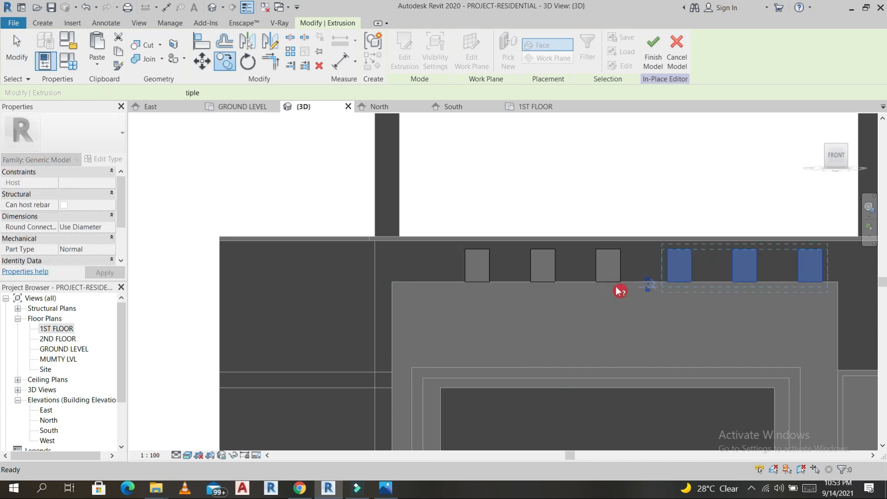
key(Escape)
key(Escape)
- Assign the gray material to all six blocks above the balcony frame and finish the in-place model
scroll(574, 310, down, 5)
shift+middle_drag(588, 320, 649, 283)
scroll(650, 283, up, 5)
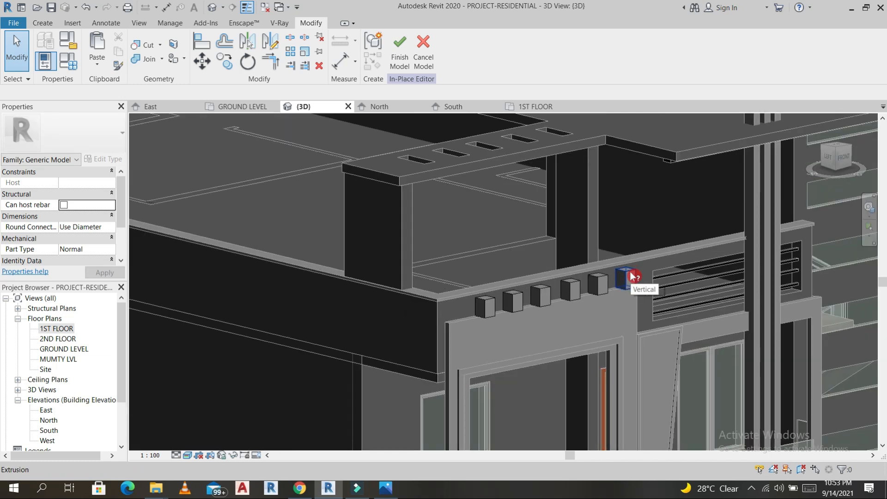
click(619, 278)
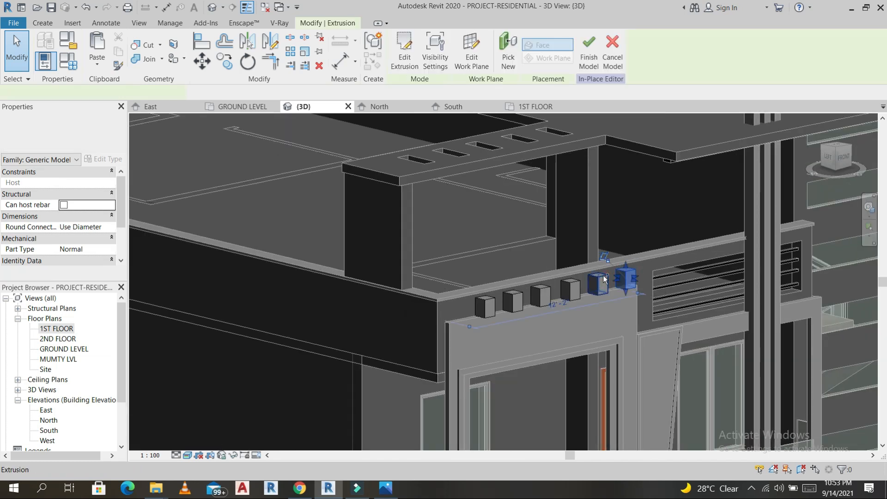
ctrl+click(572, 289)
ctrl+click(539, 292)
ctrl+click(513, 301)
ctrl+click(485, 307)
click(106, 260)
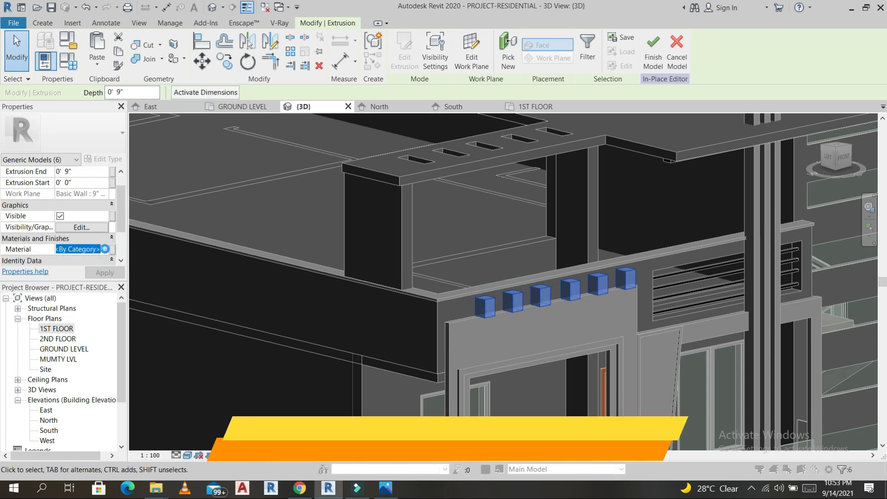
click(106, 250)
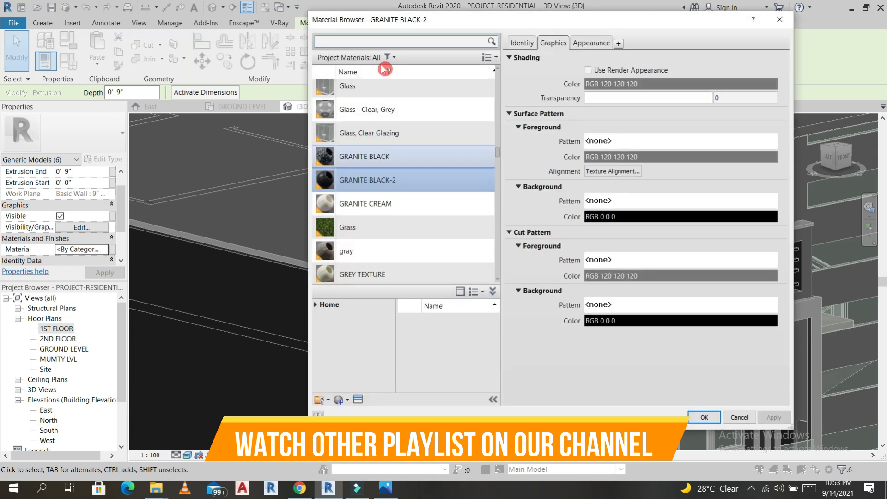
click(358, 258)
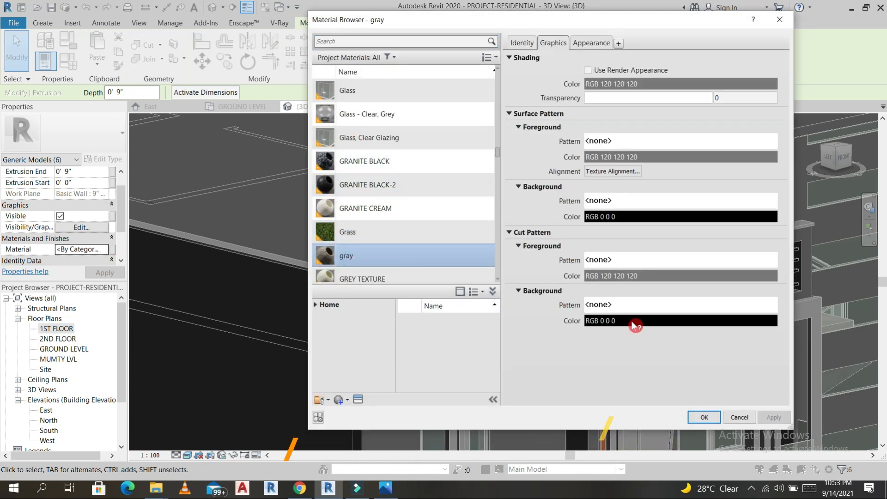
click(705, 417)
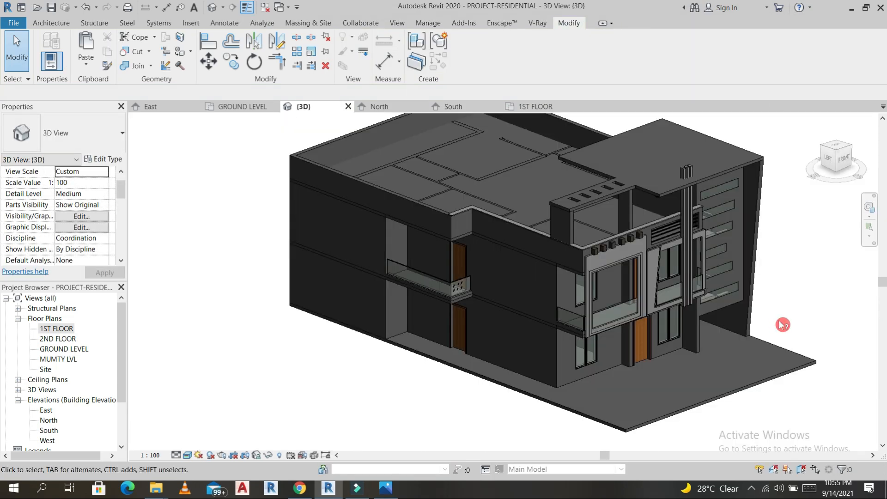
- From the top view, draw a chain of 9" WALL walls along the site slab's west, front and east edges, ending with a 6' east segment
shift+middle_drag(764, 380, 704, 275)
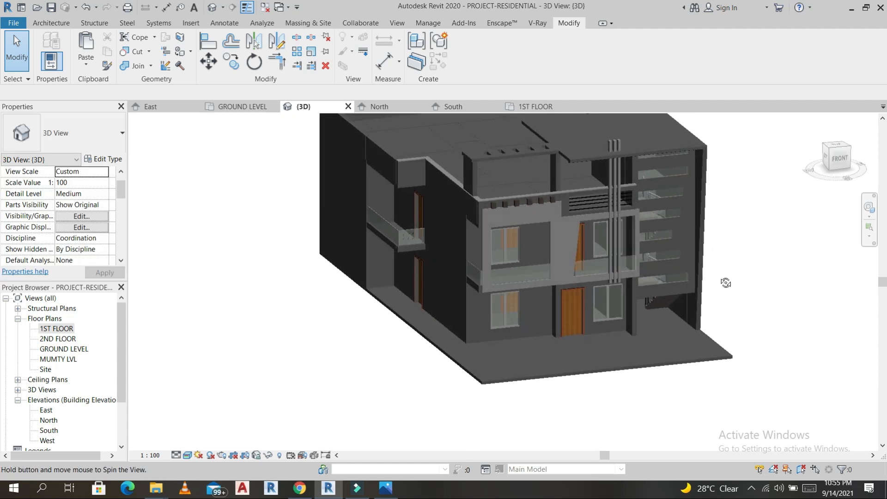
click(837, 146)
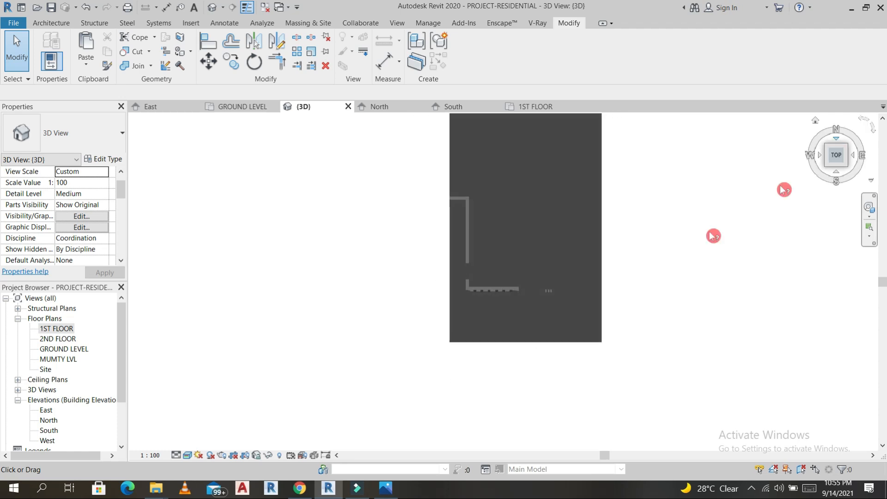
scroll(565, 409, up, 3)
middle_drag(568, 394, 574, 359)
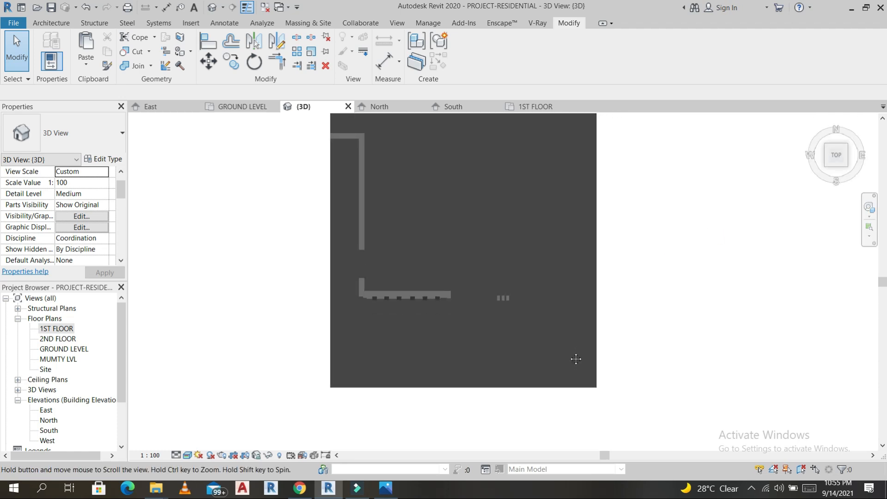
click(63, 24)
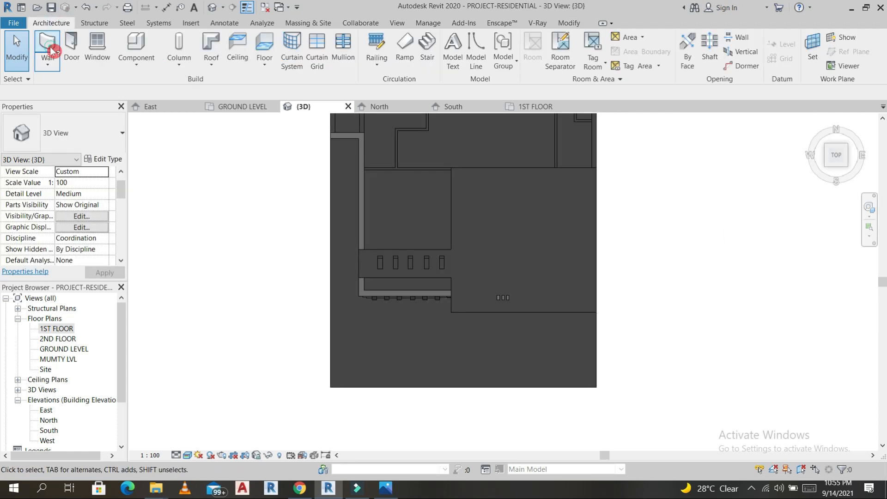
click(105, 140)
scroll(60, 217, up, 8)
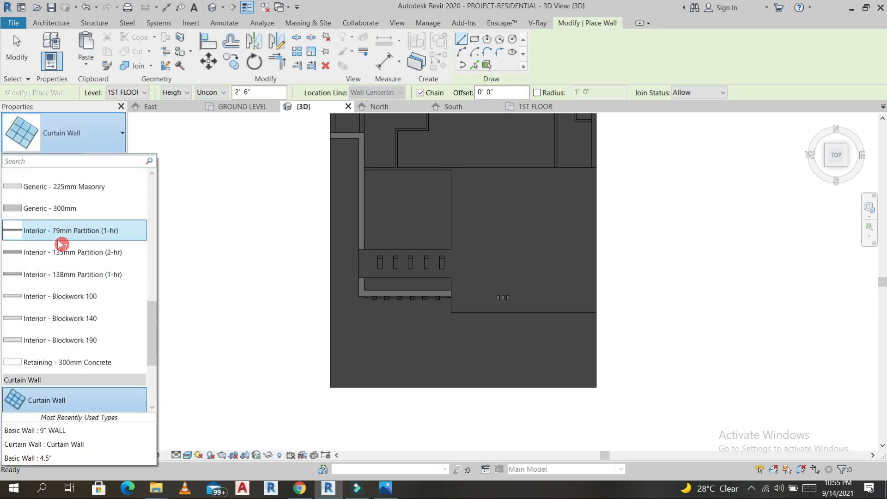
scroll(62, 244, up, 4)
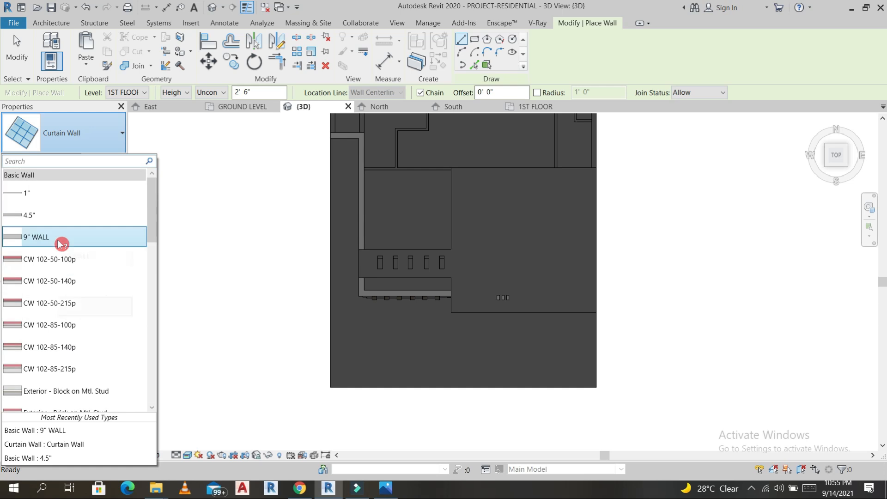
click(43, 248)
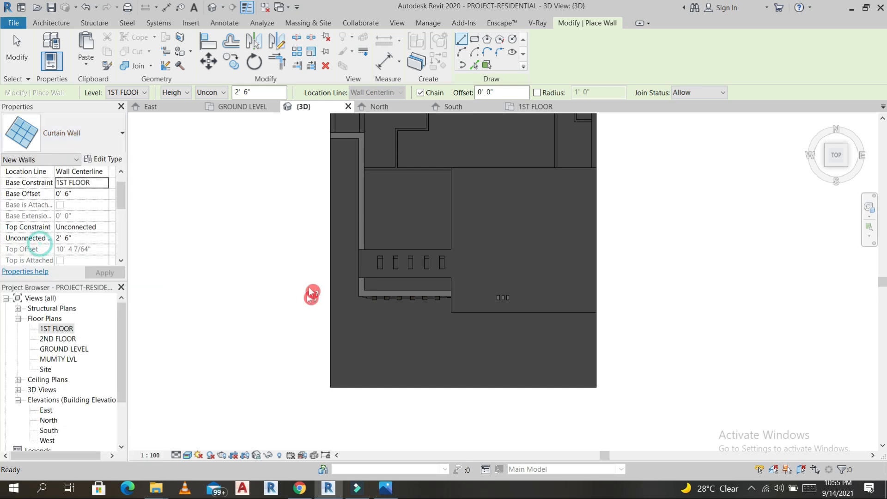
scroll(332, 236, up, 2)
click(333, 236)
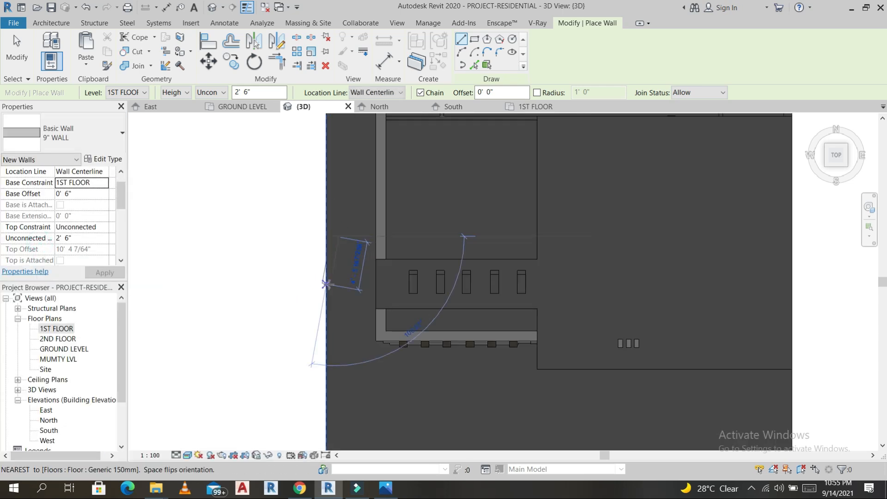
scroll(329, 312, down, 2)
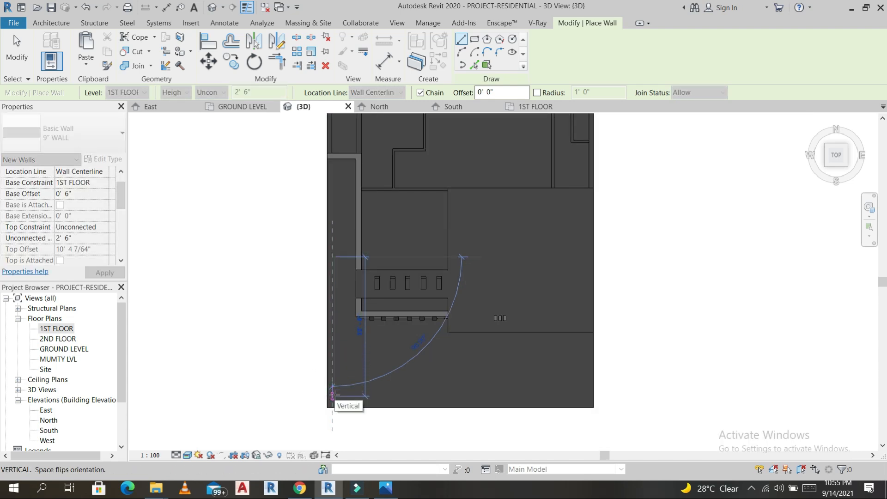
click(581, 412)
scroll(590, 409, up, 3)
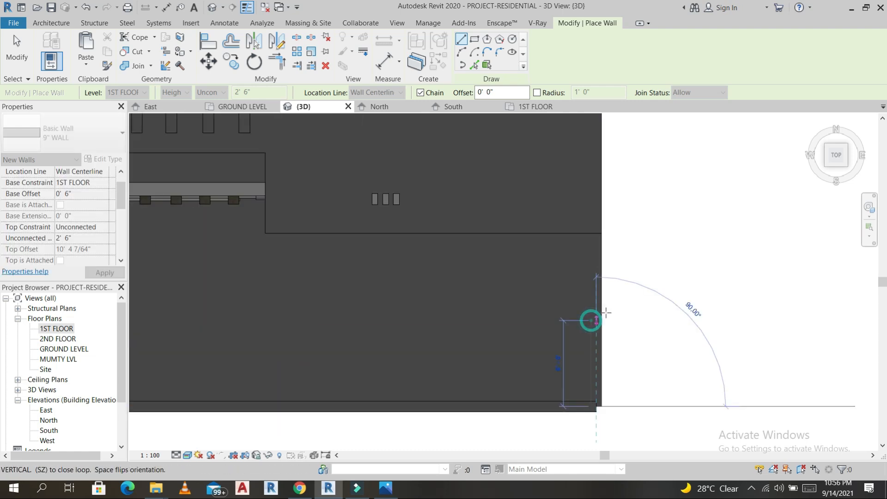
key(Escape)
scroll(605, 313, down, 5)
key(Escape)
- Base the short east boundary wall on GROUND LEVEL with a 0' base offset and a 6' unconnected height
shift+middle_drag(662, 322, 738, 188)
scroll(735, 186, up, 3)
click(673, 190)
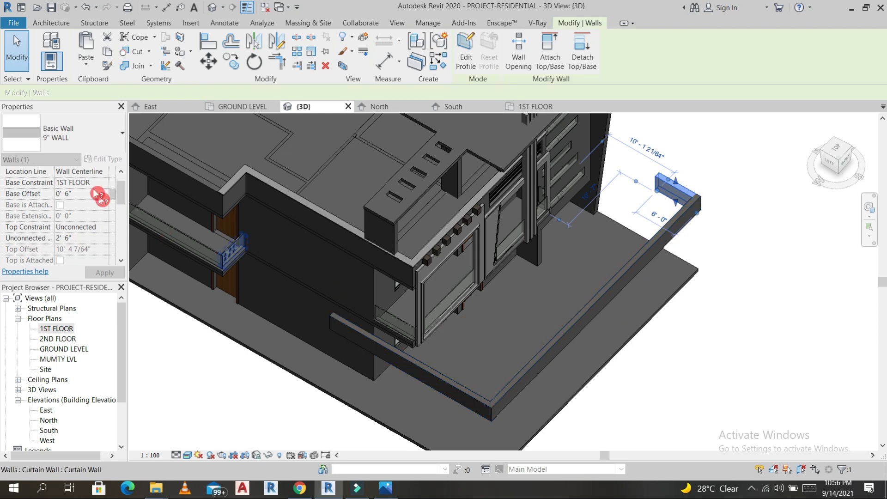
click(109, 185)
click(108, 185)
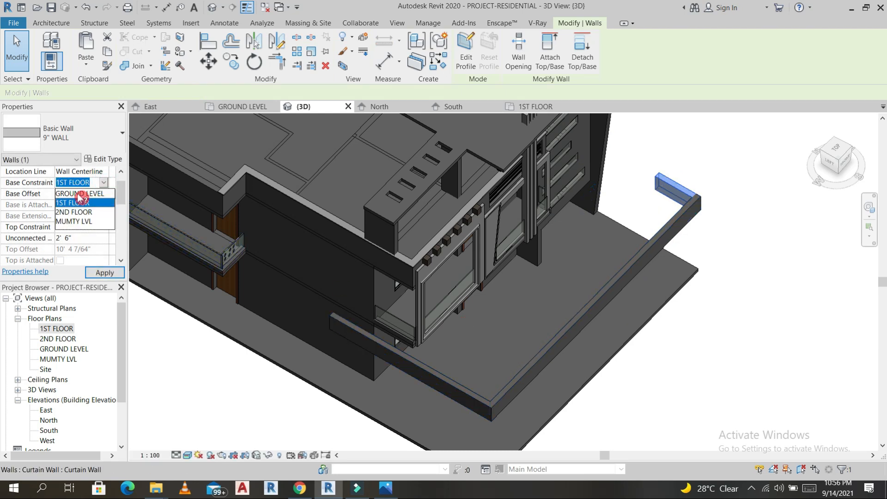
click(80, 214)
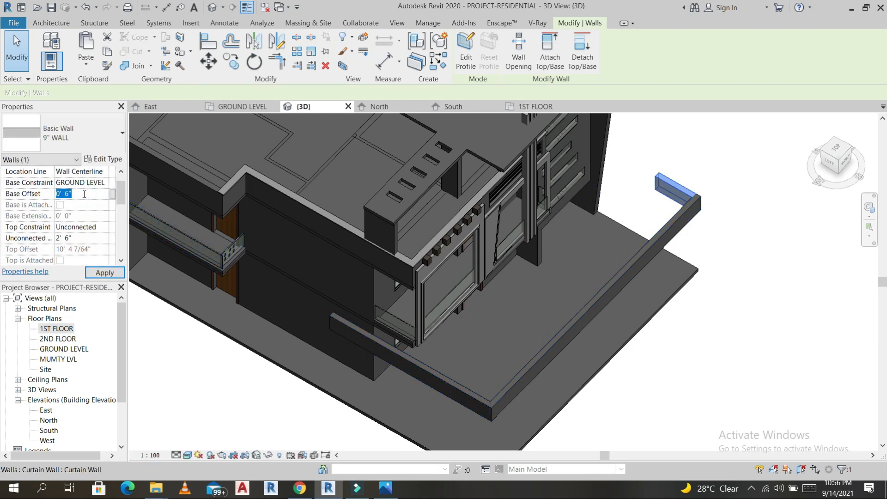
click(94, 238)
text(6)
click(103, 273)
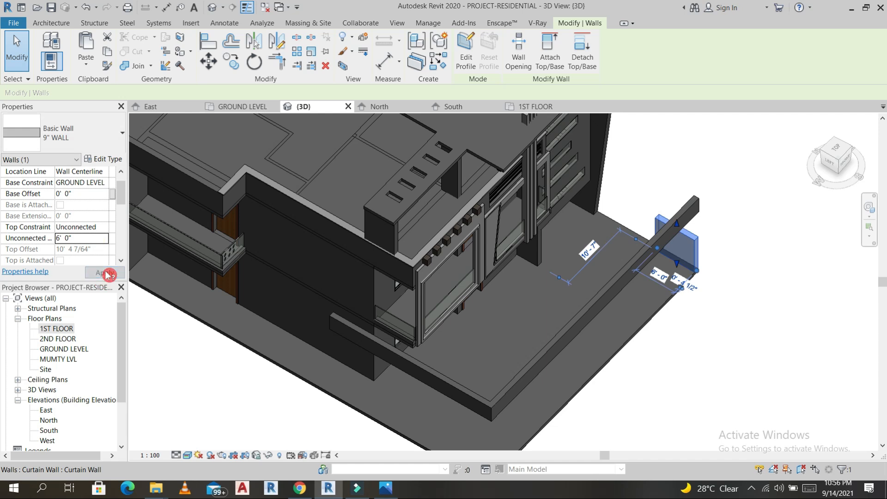
key(Escape)
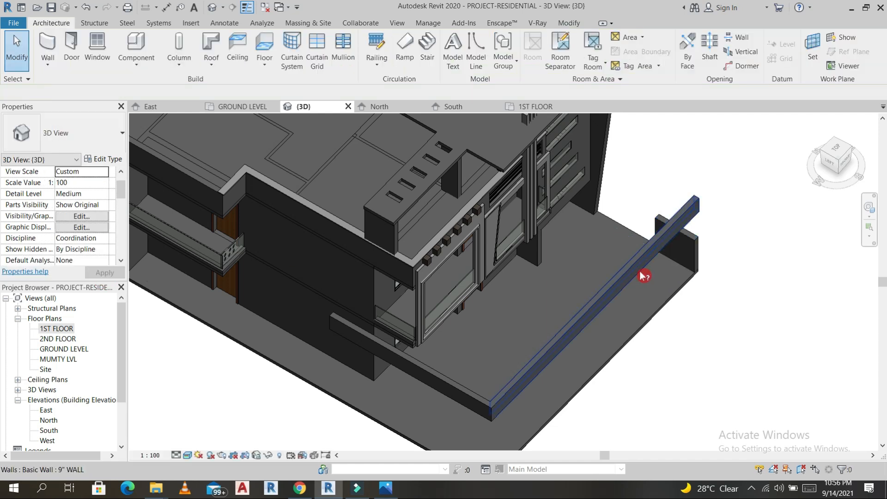
- Match the front and west boundary walls to the short east wall using Match Type
key(m)
key(a)
click(689, 247)
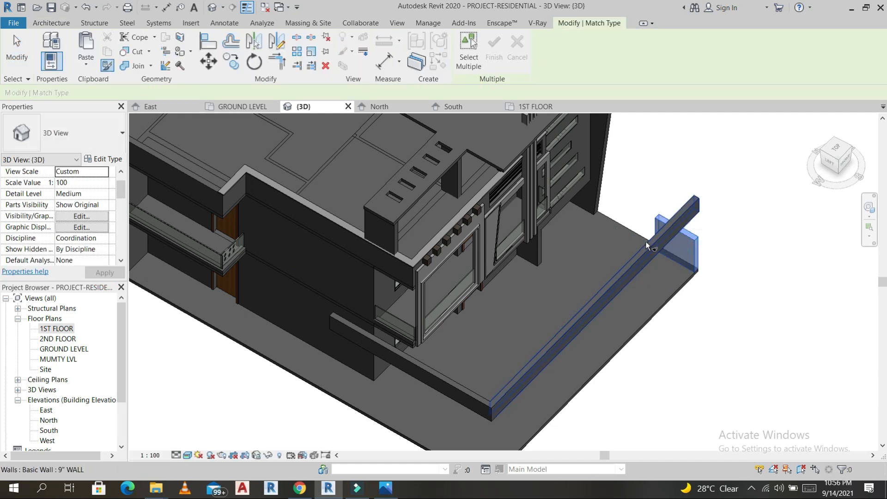
click(647, 251)
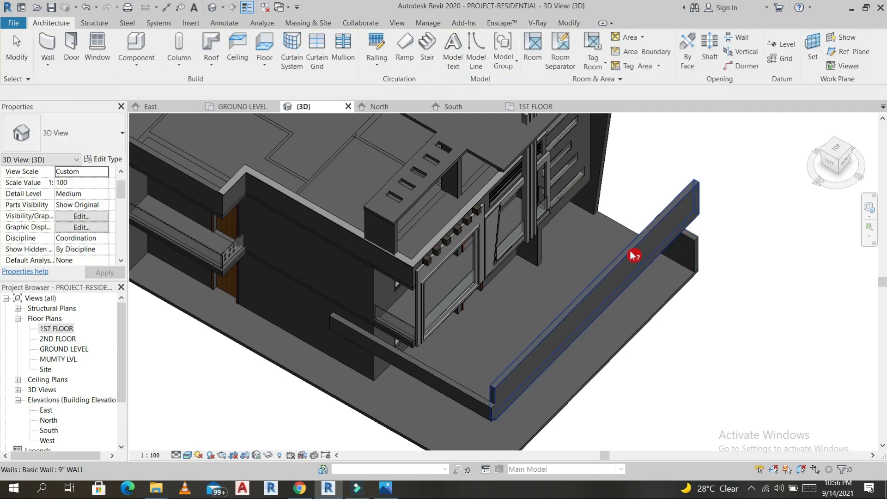
key(Escape)
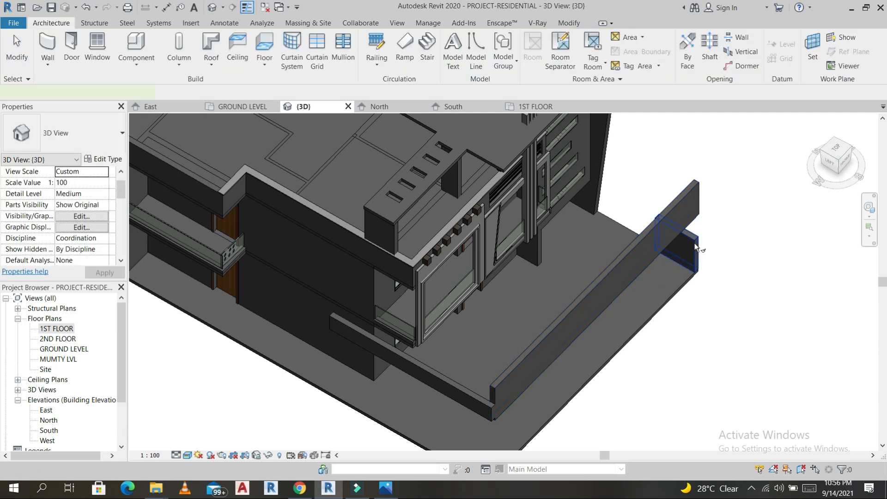
key(m)
key(a)
click(692, 247)
click(472, 381)
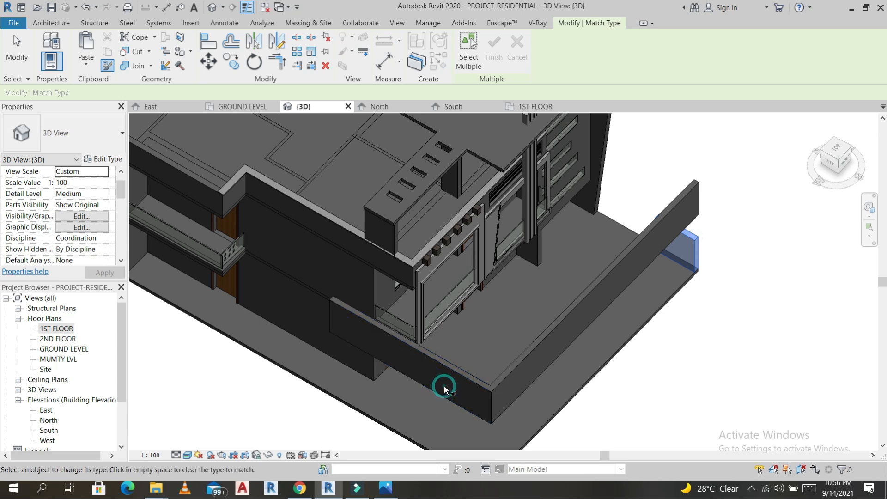
click(527, 360)
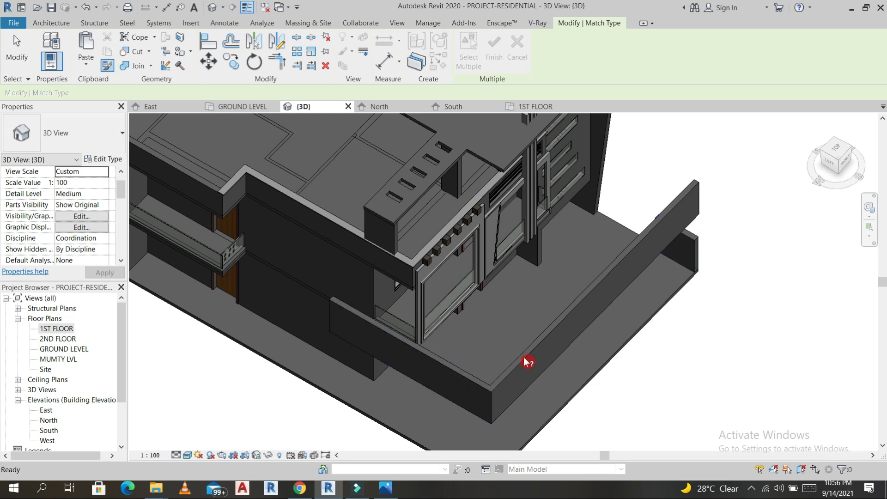
- Set the base constraint of both the front and west boundary walls to GROUND LEVEL
click(475, 381)
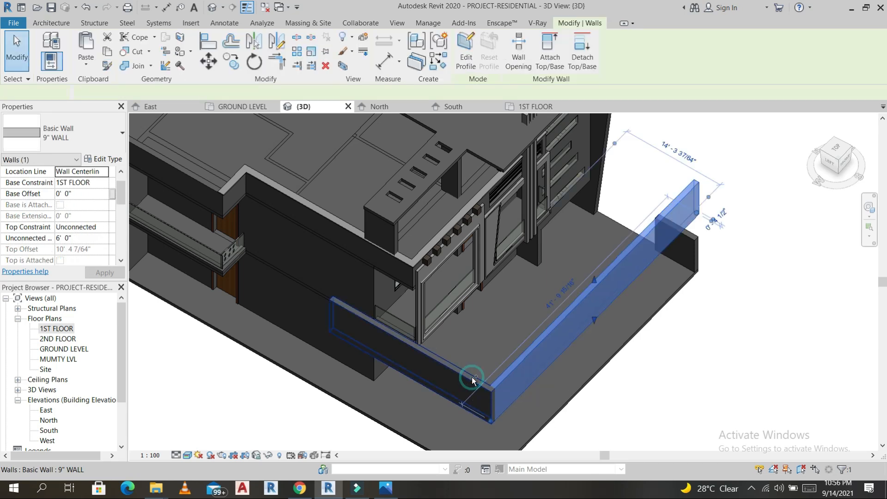
ctrl+click(475, 381)
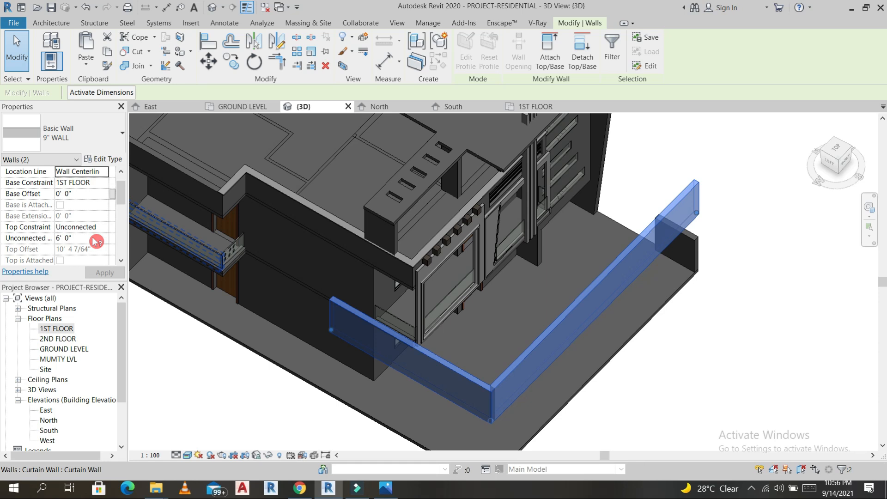
click(81, 194)
click(106, 273)
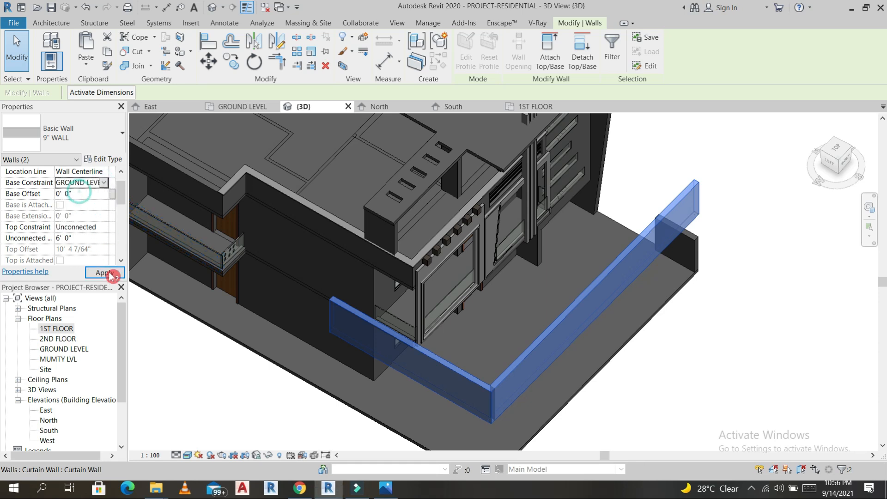
middle_drag(604, 369, 594, 239)
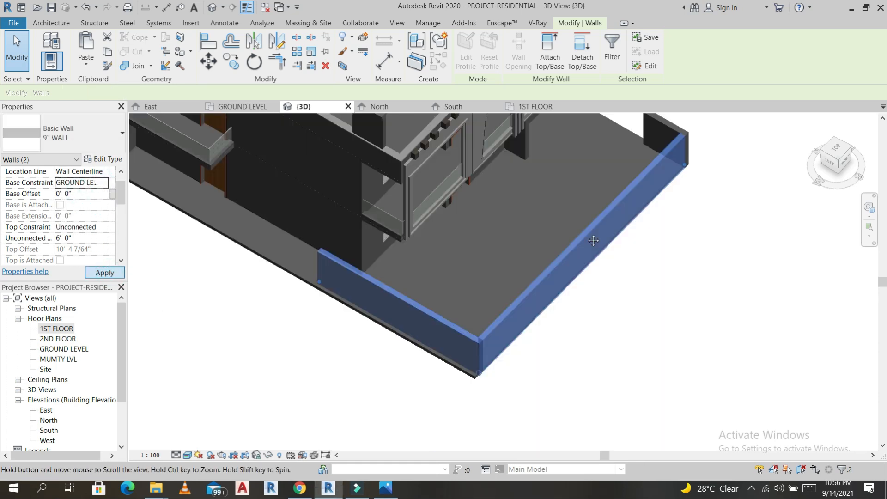
click(585, 300)
- Align the west boundary wall's outer face with the adjacent edge of the site slab
key(a)
key(l)
scroll(448, 328, up, 4)
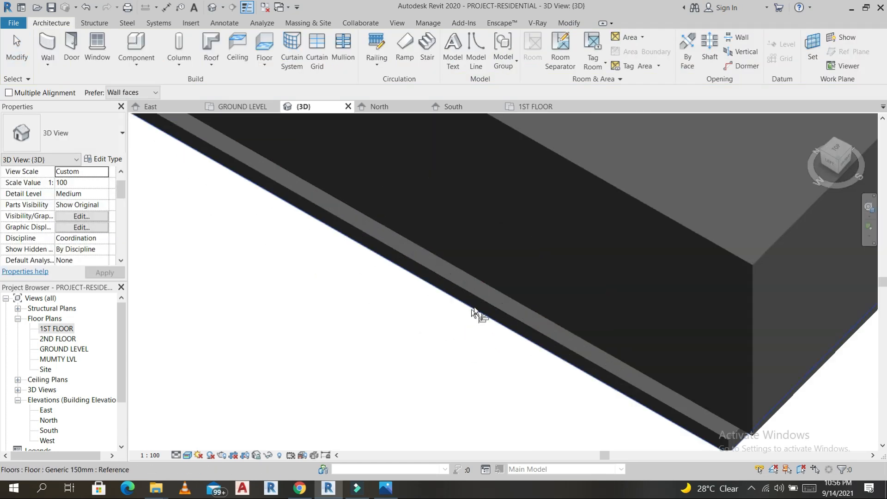
click(478, 301)
scroll(478, 301, down, 3)
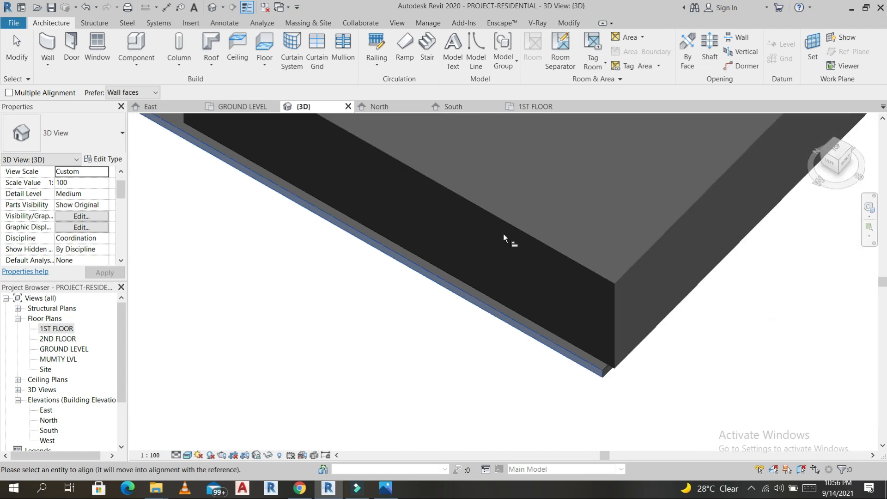
click(512, 226)
scroll(416, 314, down, 4)
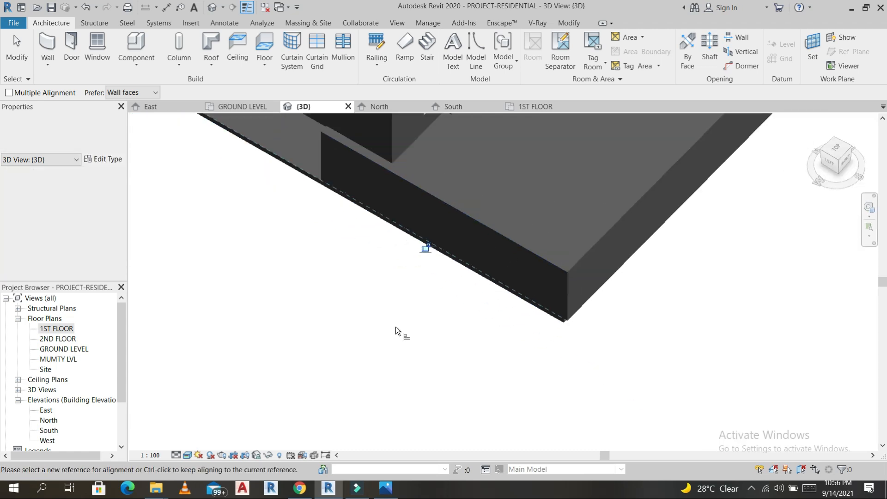
key(Escape)
key(Escape)
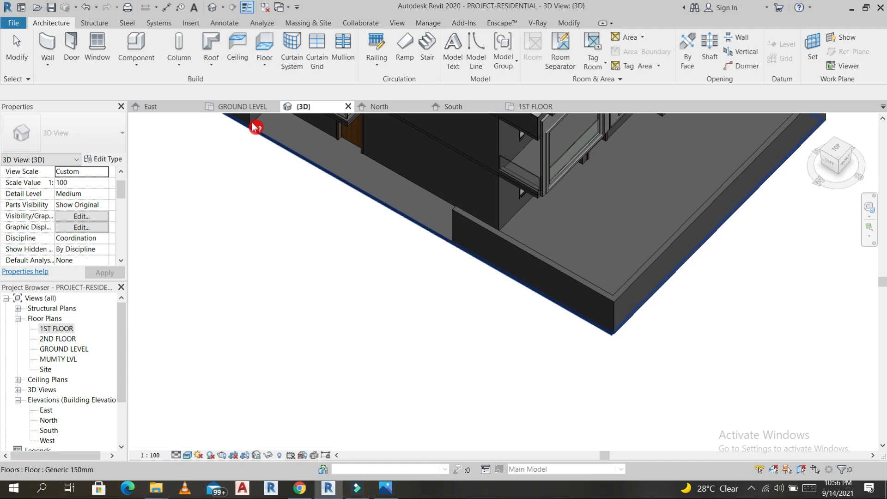
- Extend the west boundary wall back to the end of the house's side wall
middle_drag(323, 246, 333, 285)
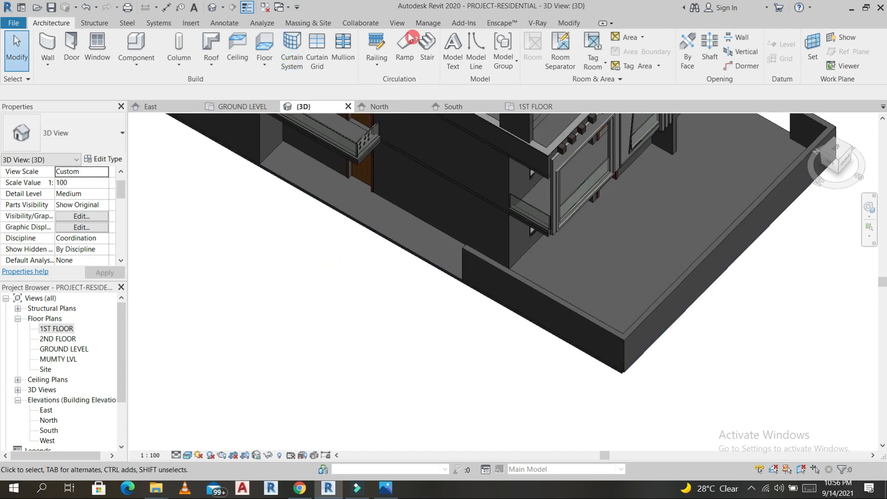
click(569, 22)
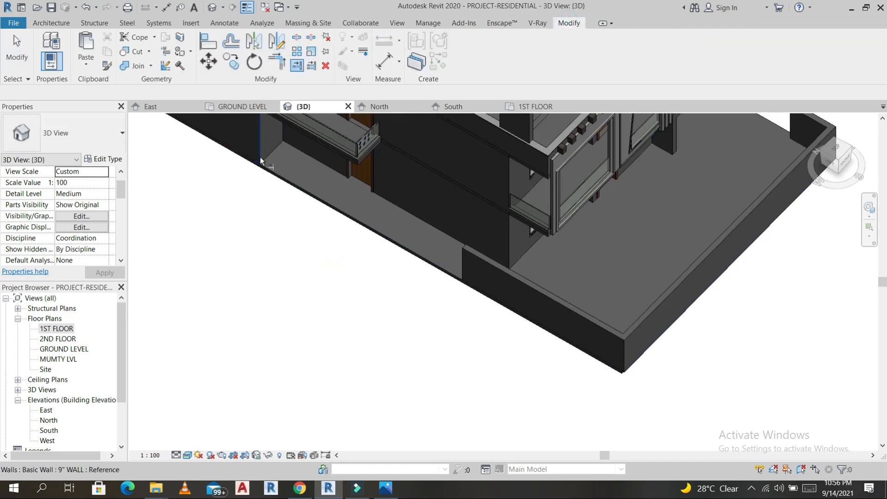
click(465, 252)
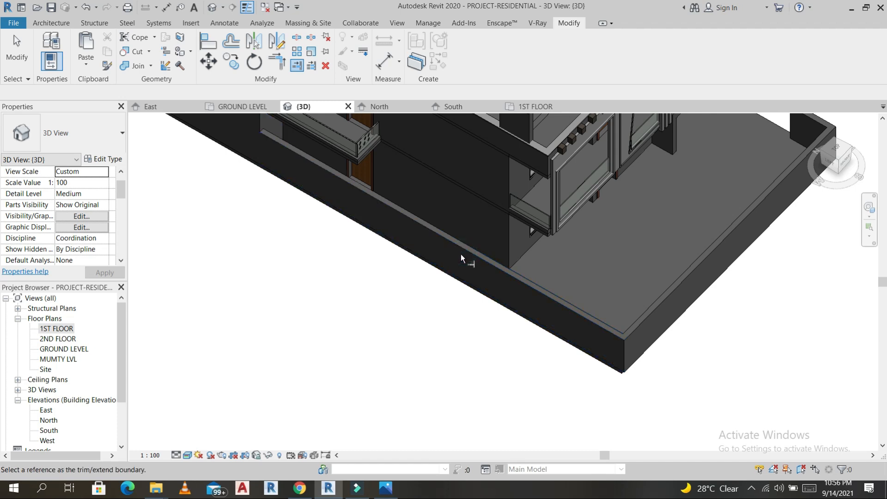
- Stretch the short east boundary wall's end back to the house's slanted side wall
scroll(461, 254, down, 3)
scroll(622, 180, up, 5)
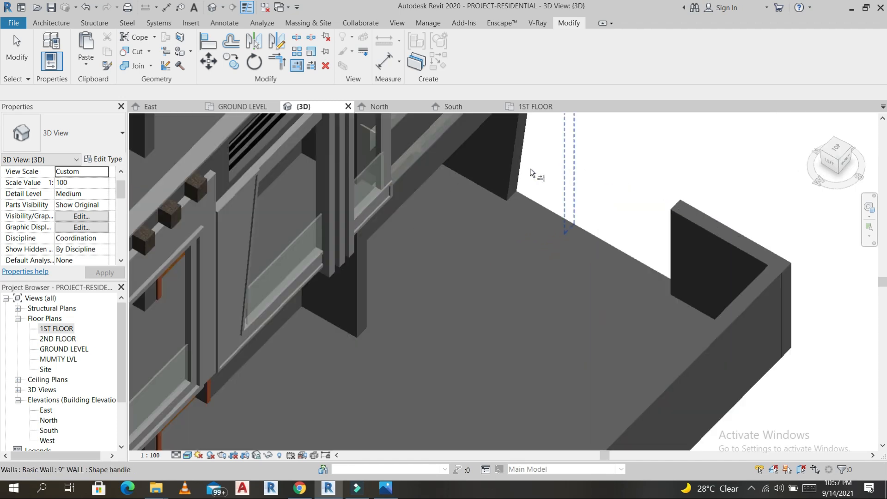
click(517, 164)
click(678, 214)
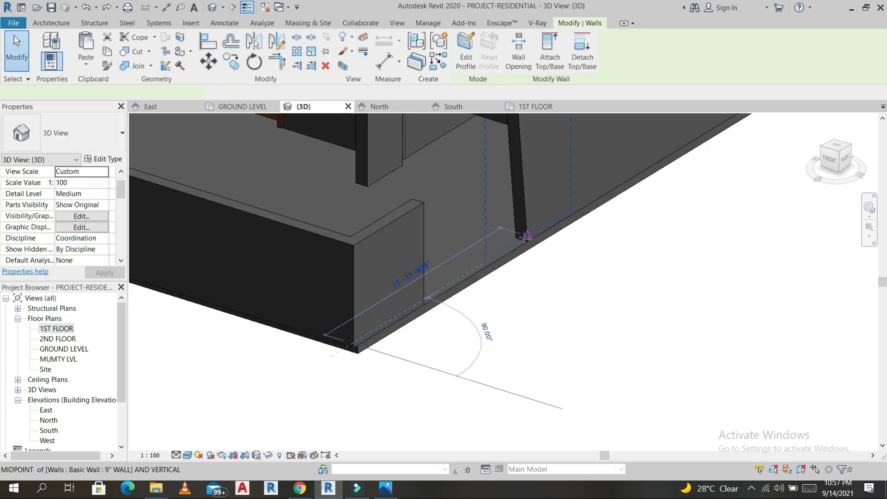
click(557, 250)
click(560, 251)
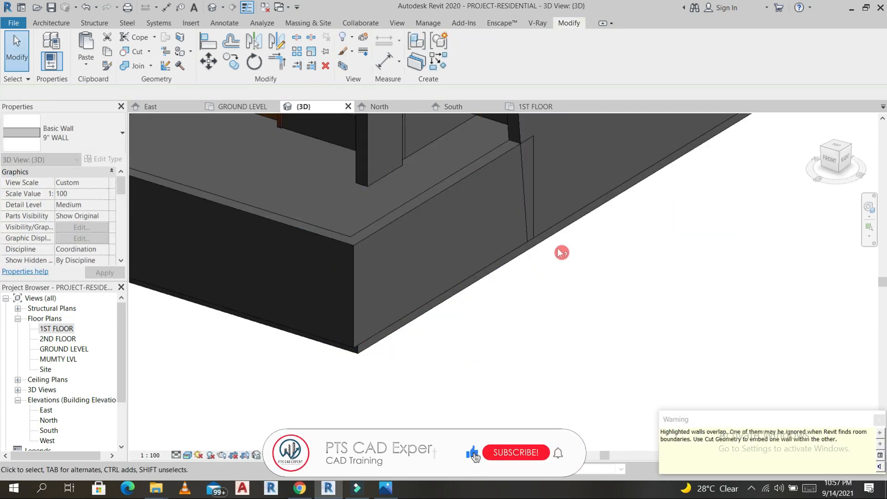
scroll(561, 240, down, 3)
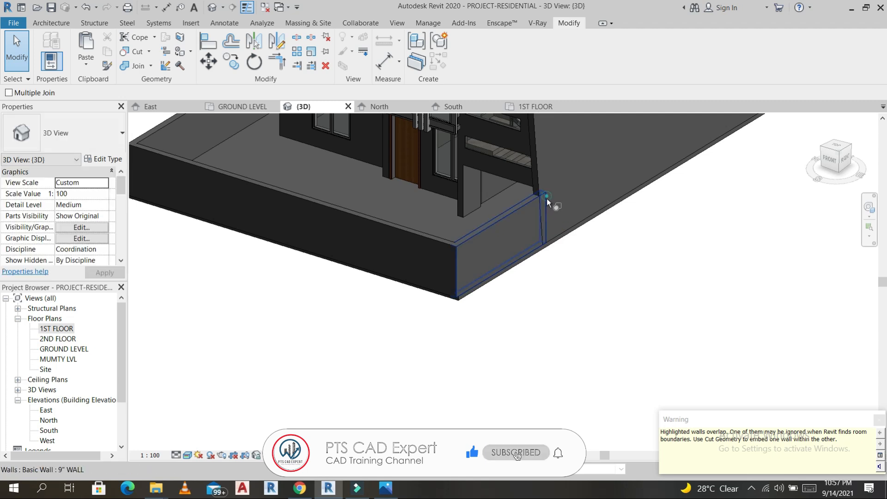
- Set the 3D view to look straight down on the site's front area and leave the Join command
scroll(572, 251, down, 2)
shift+middle_drag(528, 312, 665, 332)
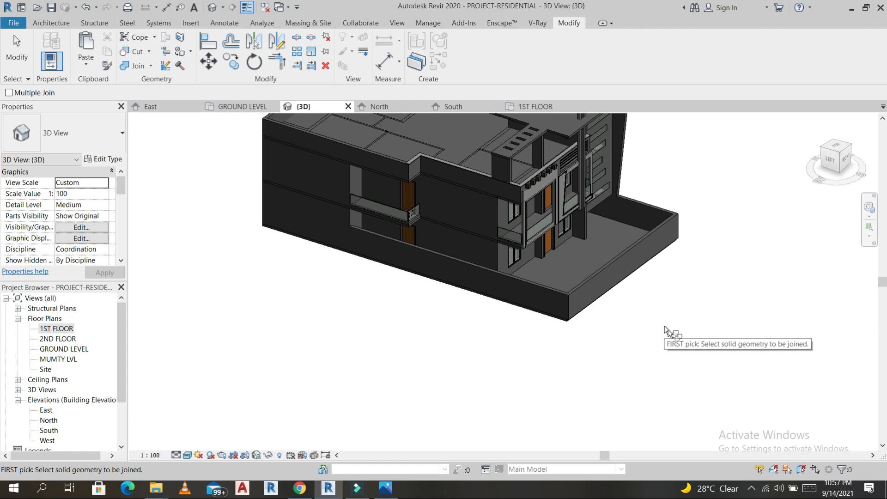
scroll(596, 378, down, 3)
shift+middle_drag(595, 378, 785, 194)
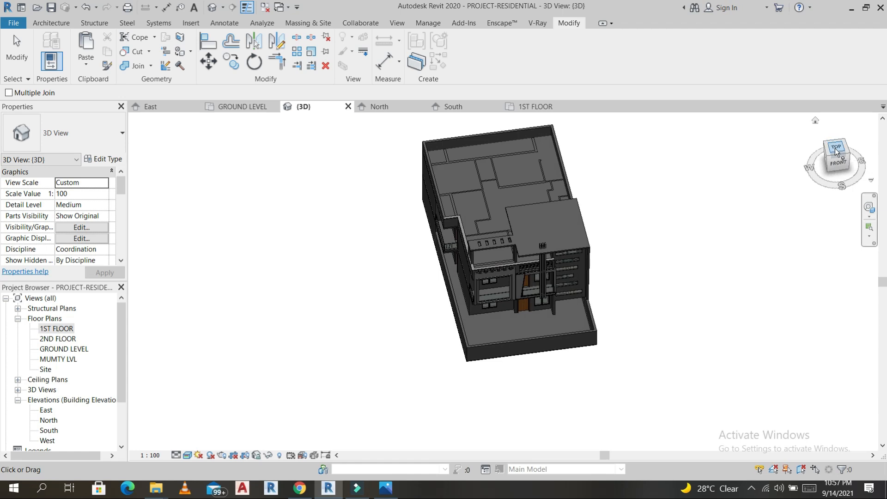
click(836, 149)
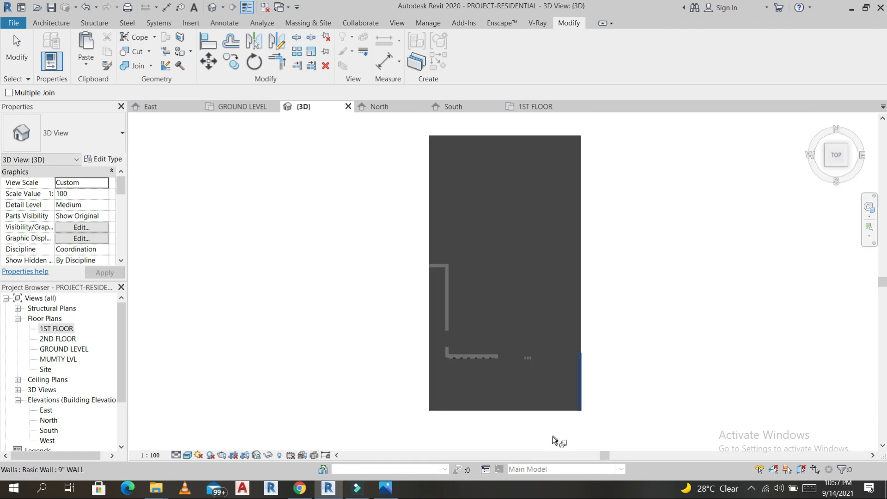
scroll(552, 436, up, 2)
middle_drag(586, 422, 608, 374)
scroll(609, 366, up, 2)
key(Escape)
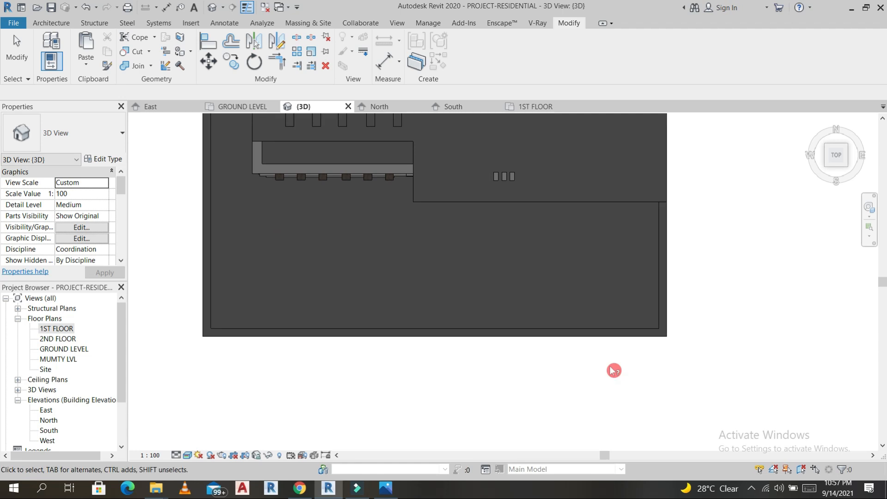
click(622, 335)
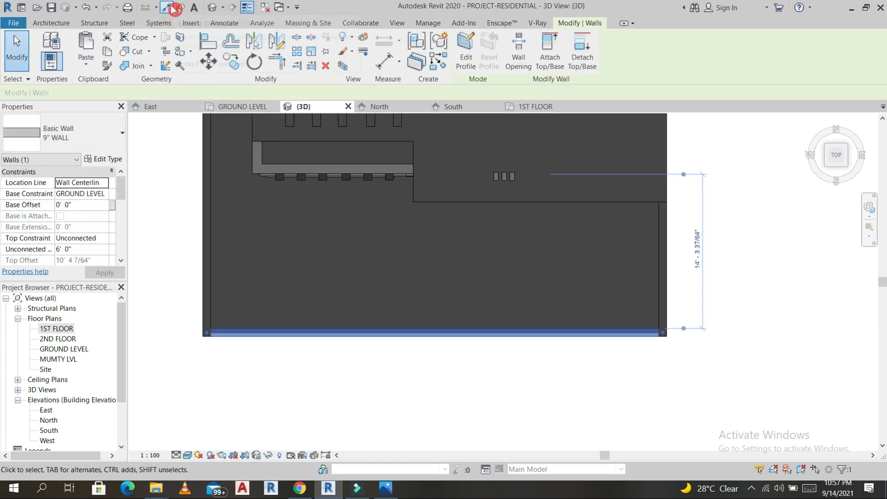
key(d)
key(i)
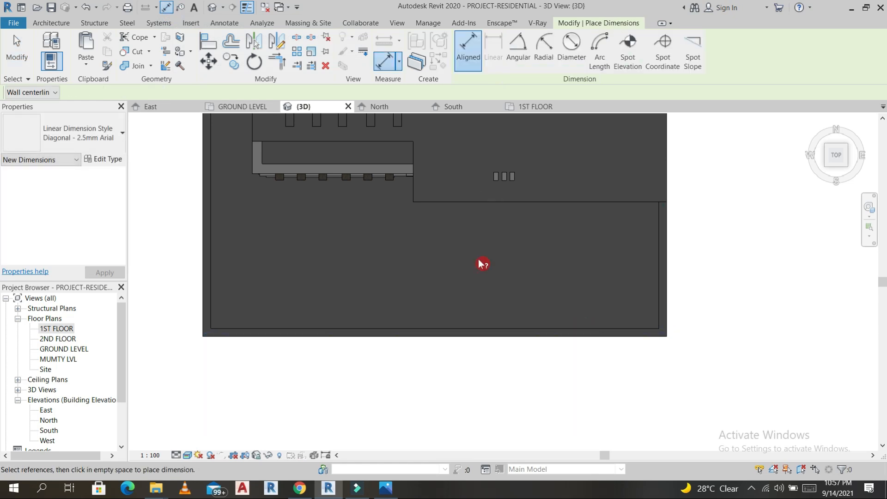
key(Escape)
- Split the front boundary wall at two points, each about 9' in from the adjoining side boundary wall
click(587, 329)
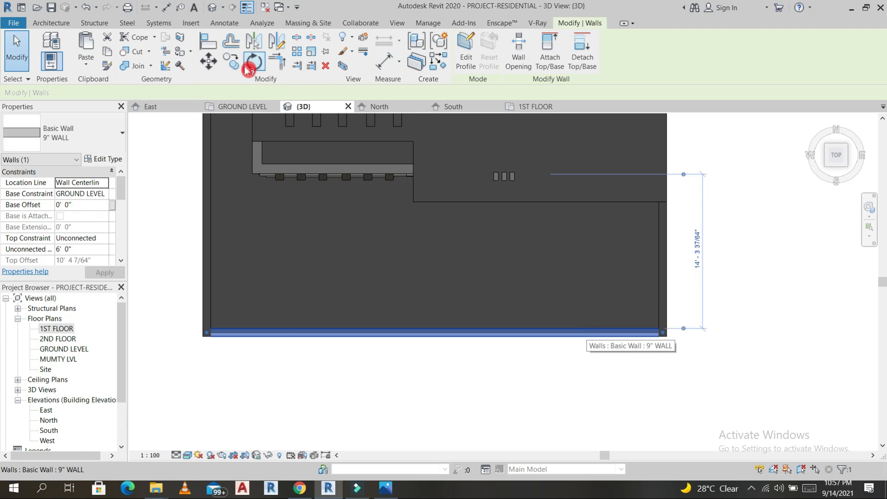
click(300, 38)
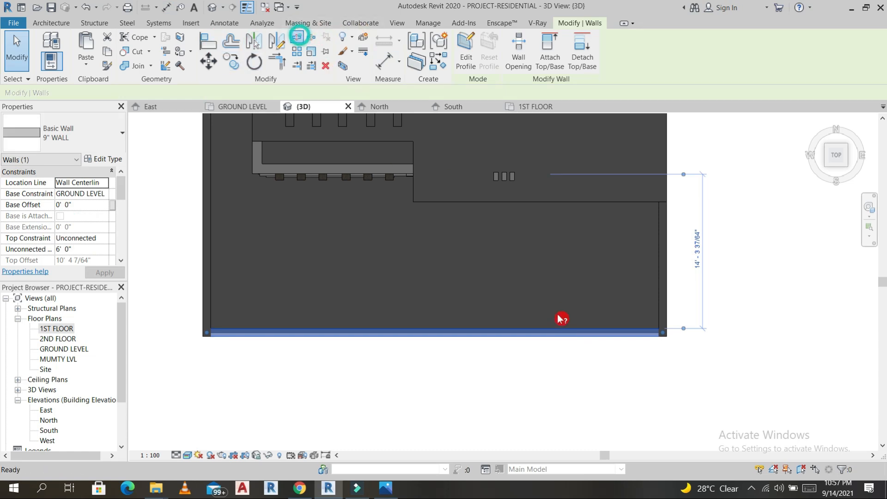
click(562, 328)
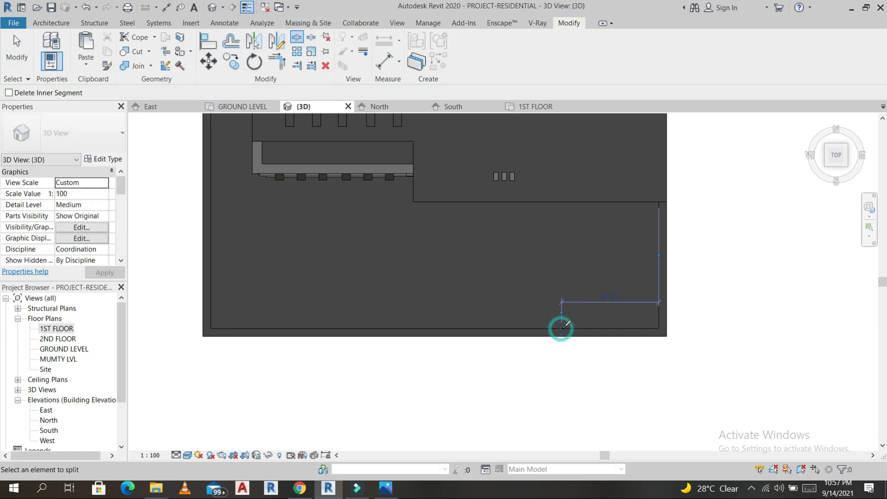
click(308, 330)
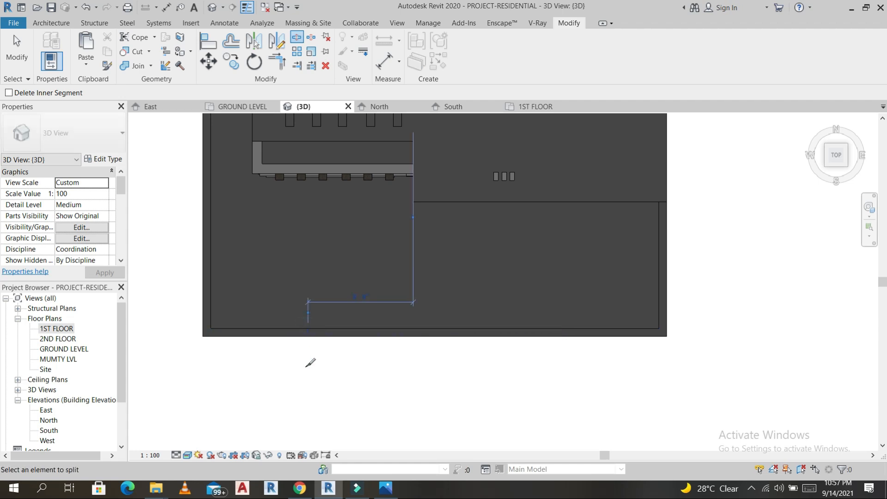
- Delete the two outer segments of the split front boundary wall to leave an opening at each end
key(Escape)
click(280, 334)
key(Delete)
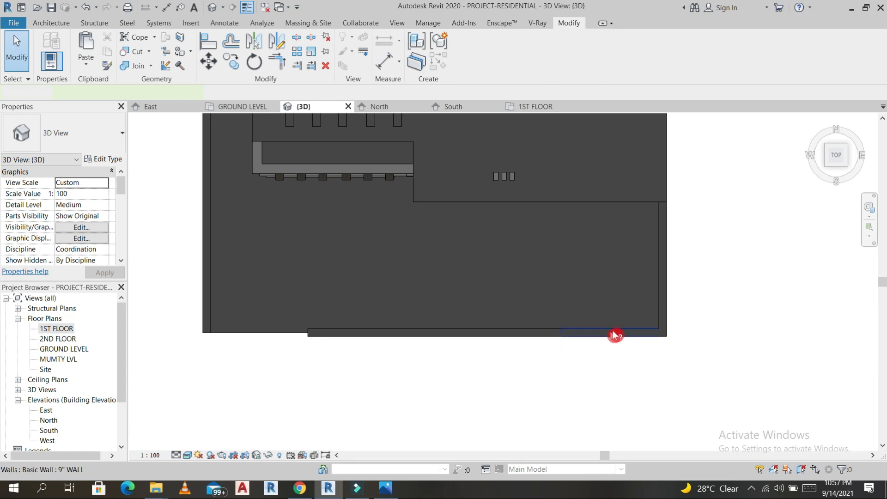
click(615, 331)
key(Delete)
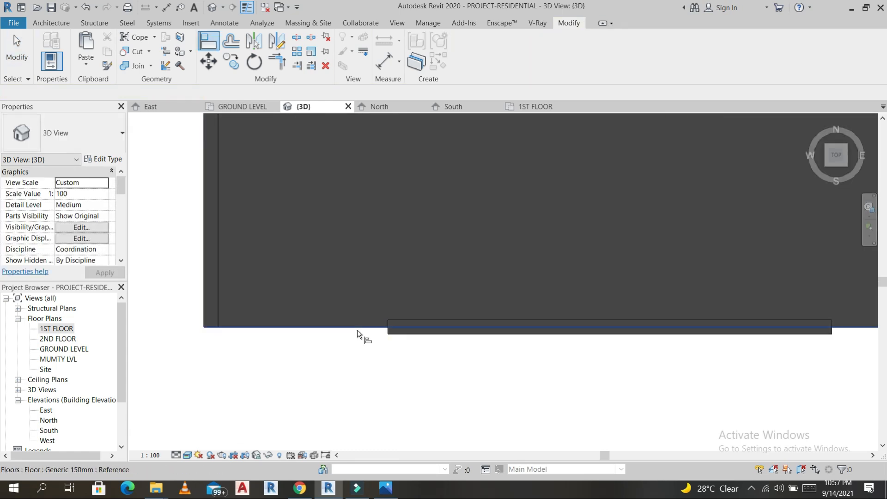
- Align the outer face of the remaining front wall segment with the front edge of the site slab
click(358, 330)
click(403, 336)
key(Escape)
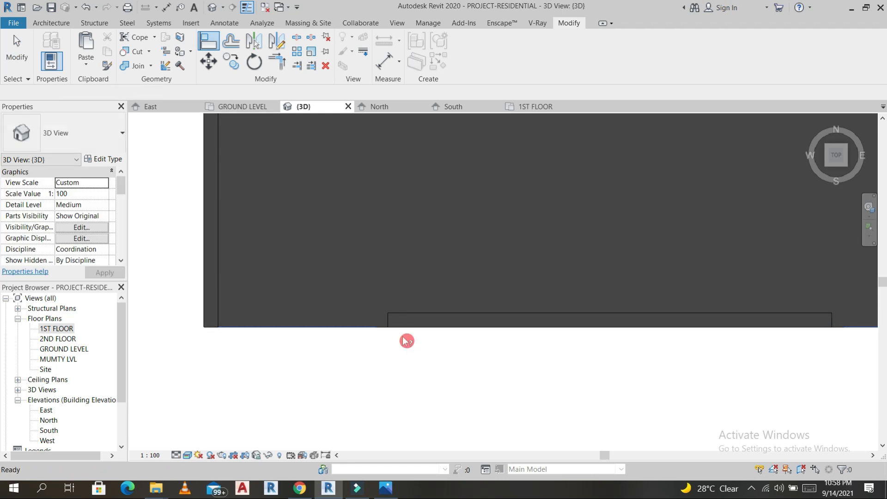
scroll(403, 336, down, 3)
key(Escape)
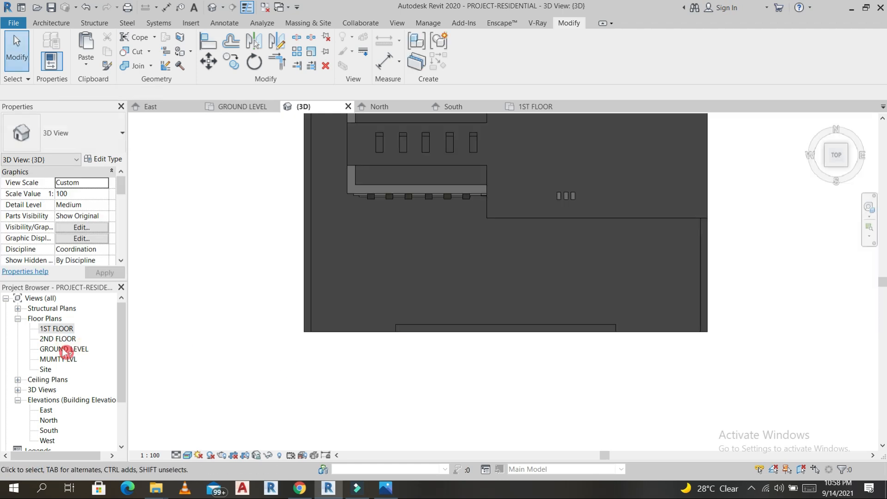
- In the GROUND LEVEL floor plan, measure the opening between the west boundary wall and the front wall segment
double_click(65, 349)
scroll(370, 313, down, 4)
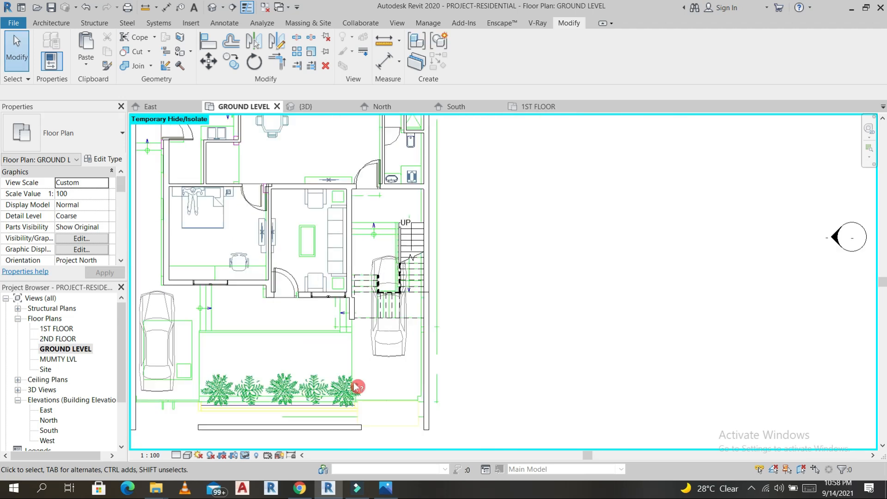
middle_drag(293, 425, 317, 389)
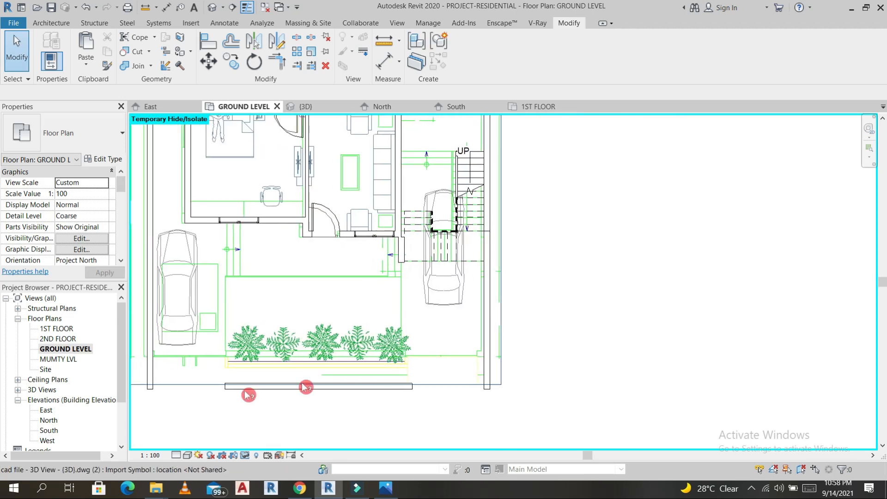
scroll(212, 419, up, 2)
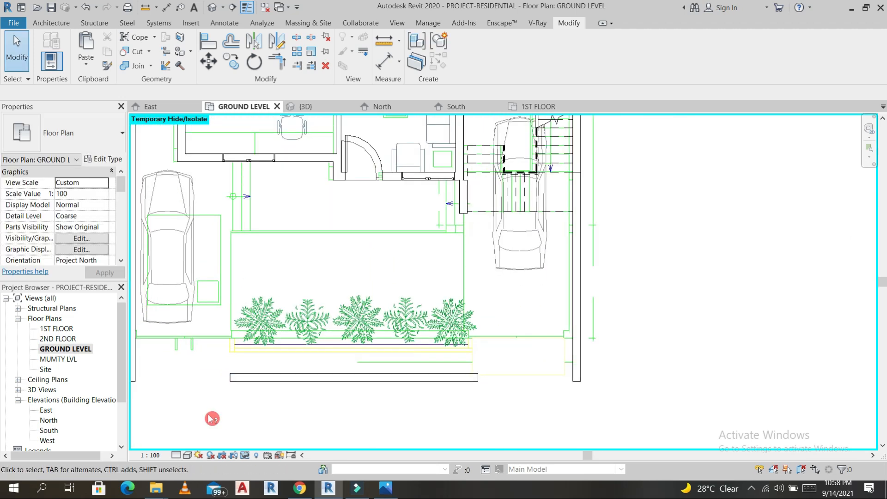
key(d)
key(i)
click(230, 378)
key(Escape)
key(Escape)
key(d)
key(i)
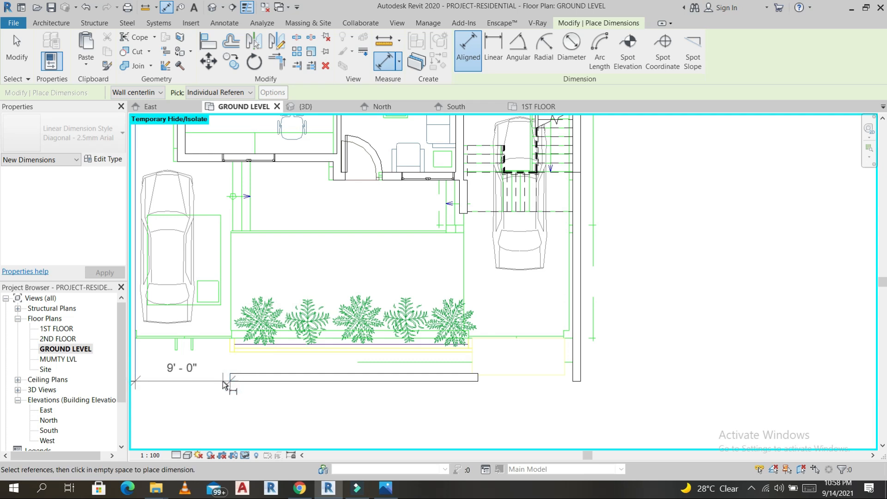
key(Escape)
- Measure the opening between the front wall segment's east end and the east boundary wall
key(d)
key(i)
click(477, 376)
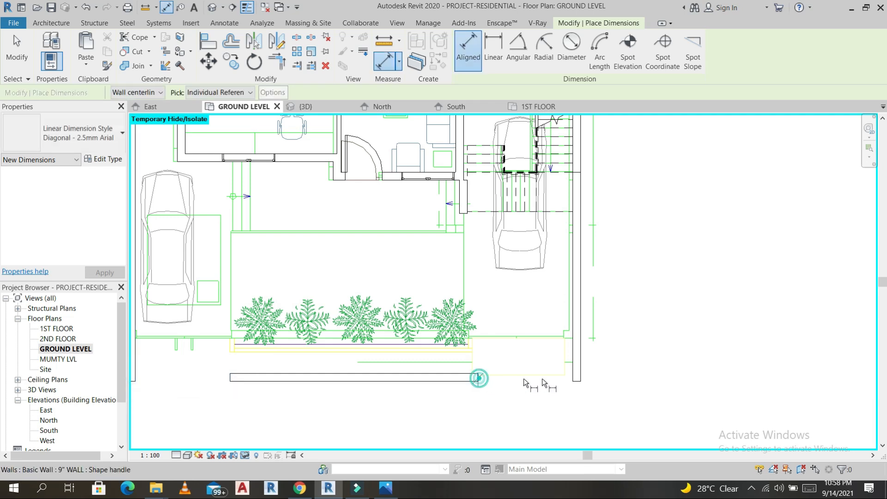
click(573, 378)
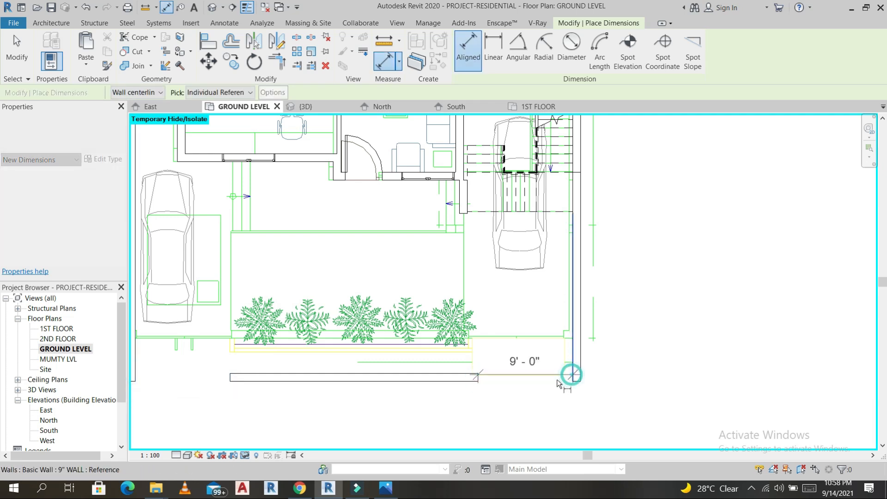
key(Escape)
key(Escape)
scroll(549, 384, down, 1)
key(d)
key(i)
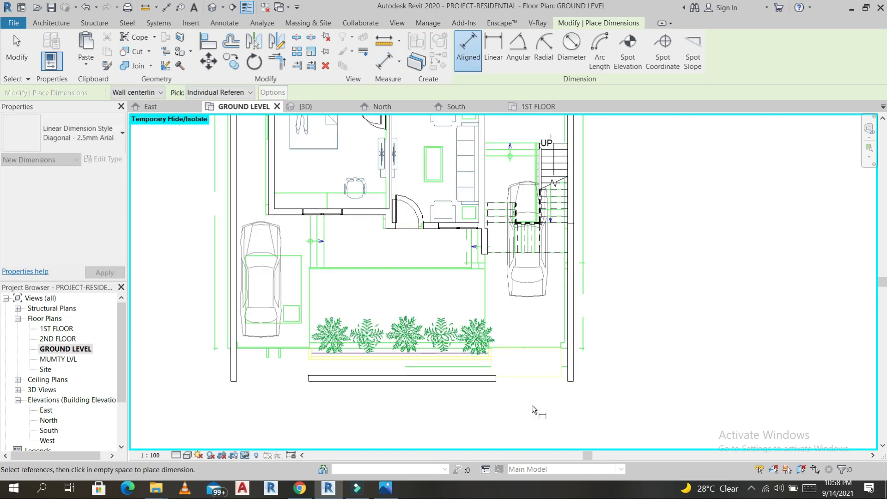
scroll(573, 398, down, 1)
key(Escape)
key(Escape)
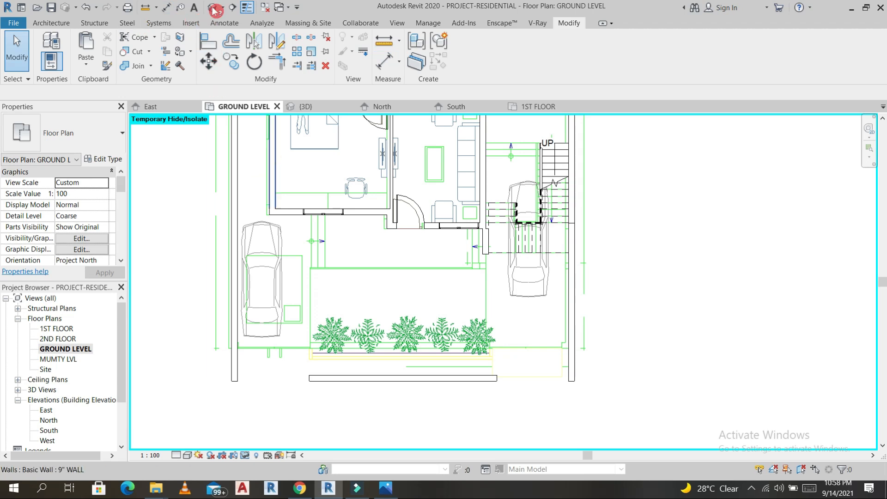
- In the 3D view, start a new wall with Create Similar from the front boundary wall segment
middle_drag(414, 400, 460, 202)
middle_drag(461, 269, 477, 360)
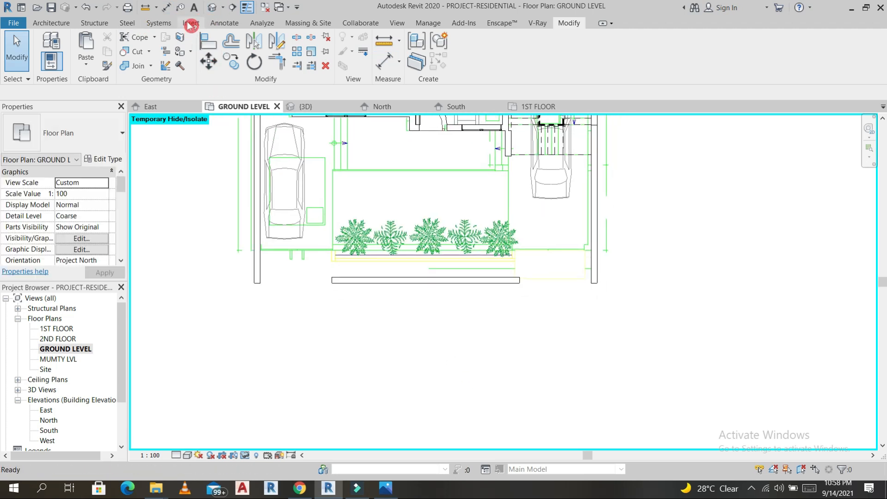
click(212, 9)
shift+middle_drag(570, 203, 497, 327)
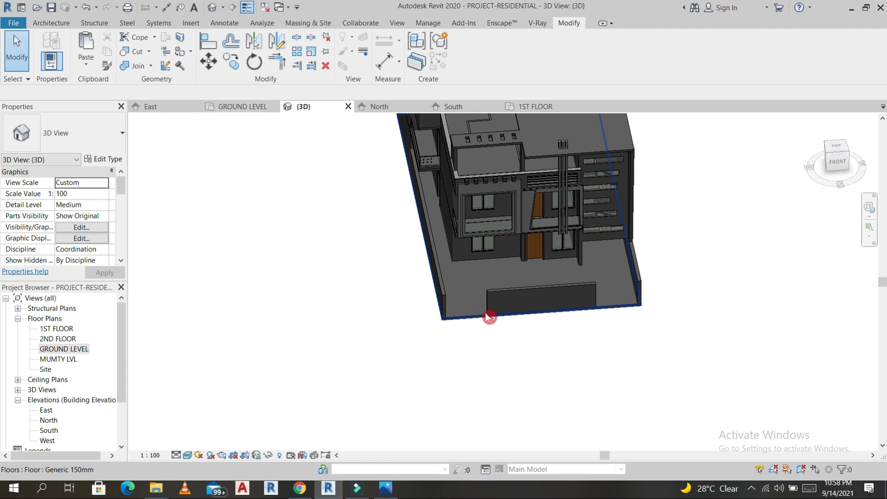
scroll(489, 317, up, 4)
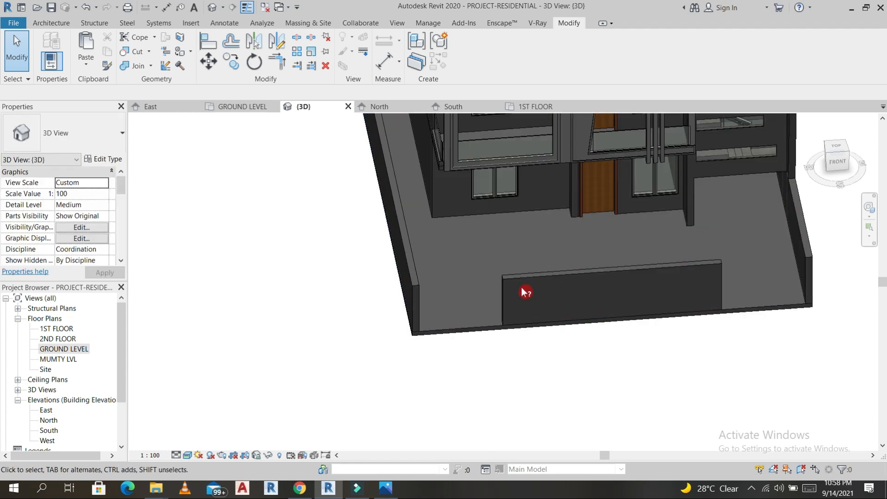
scroll(526, 292, down, 2)
shift+middle_drag(531, 293, 601, 290)
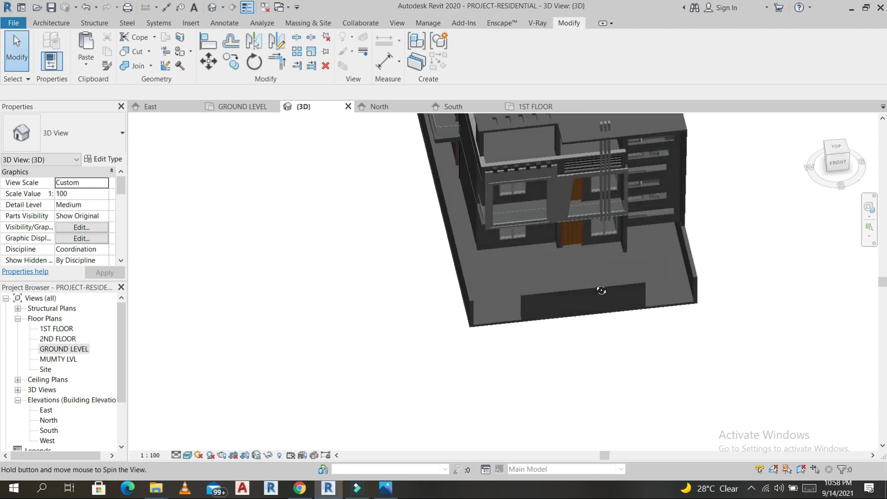
scroll(523, 309, up, 3)
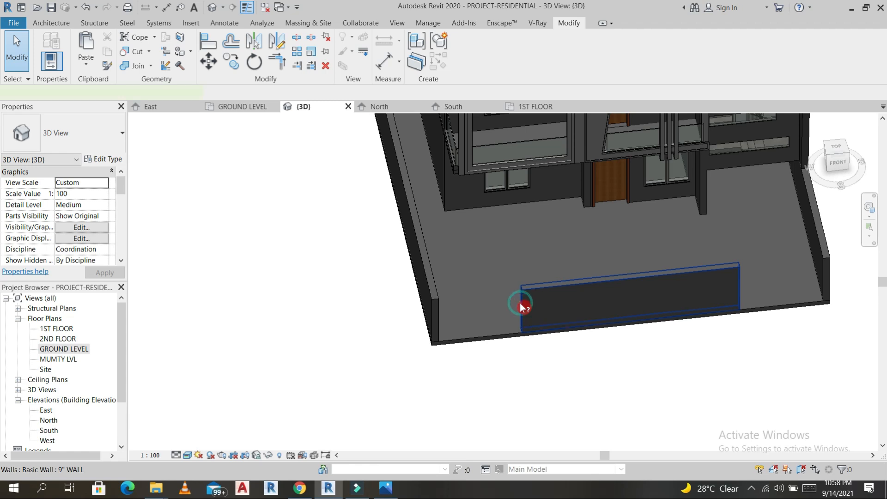
click(523, 308)
key(c)
key(s)
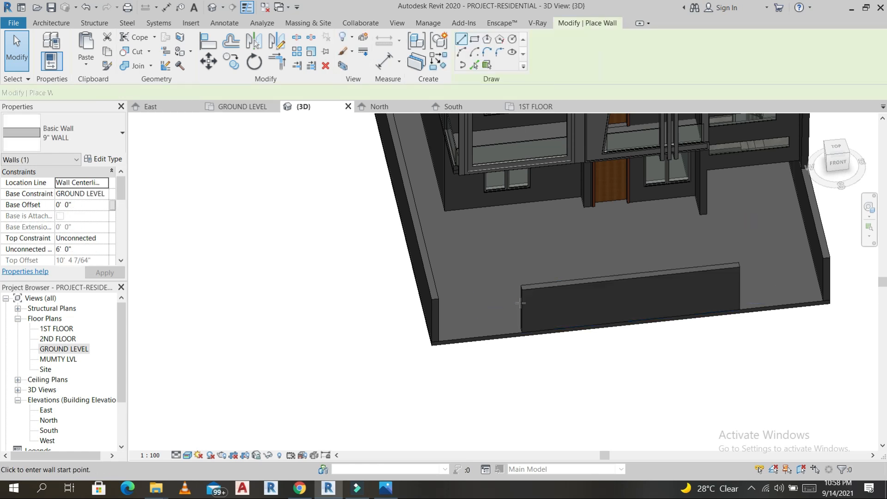
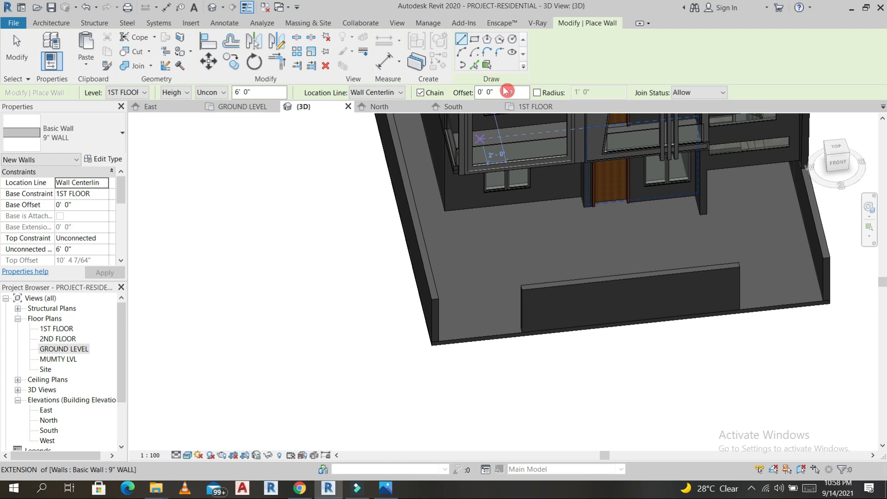
- Duplicate the 9" WALL type under the name 1'3"
click(113, 161)
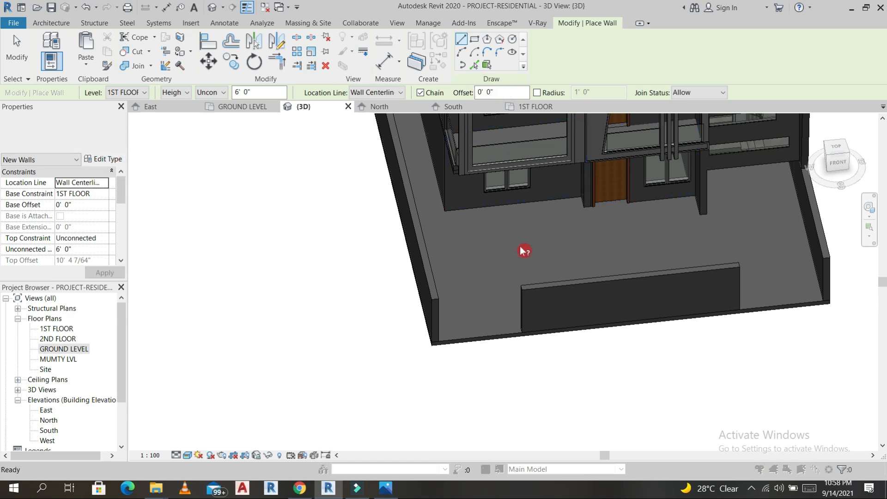
click(716, 111)
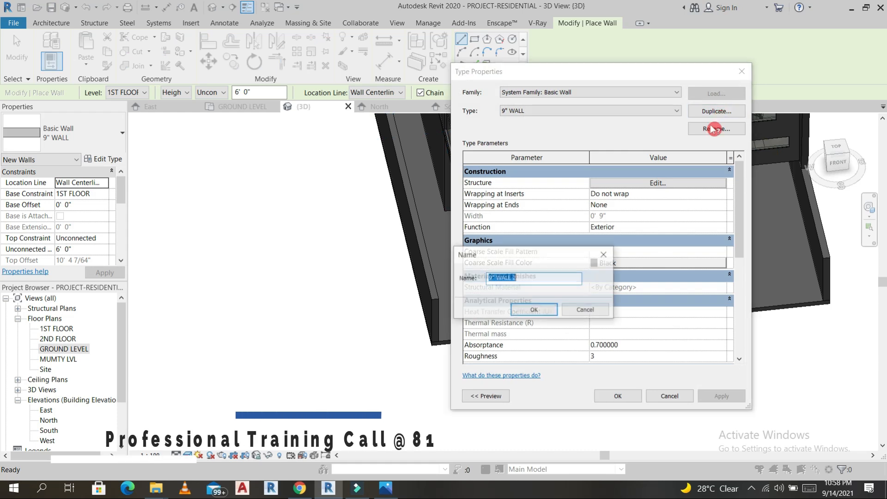
text(1'3)
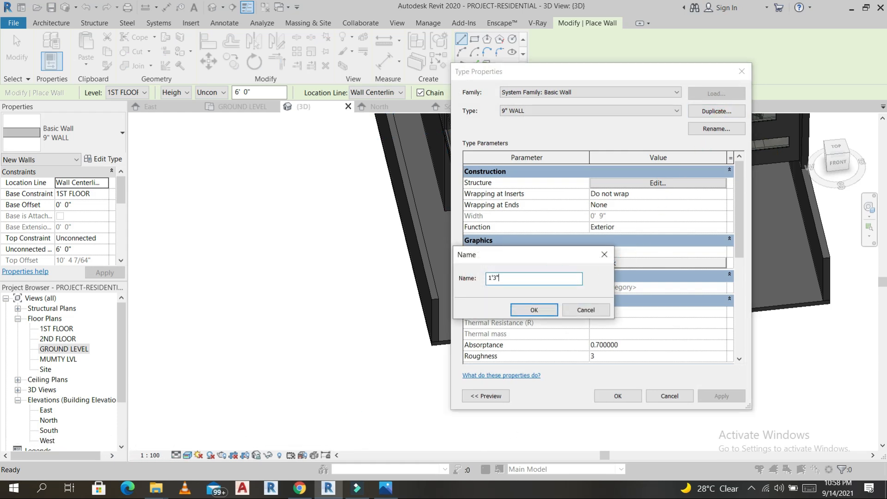
key(Return)
- Set the structure layer thickness of the 1'3" wall type to 15'
click(662, 183)
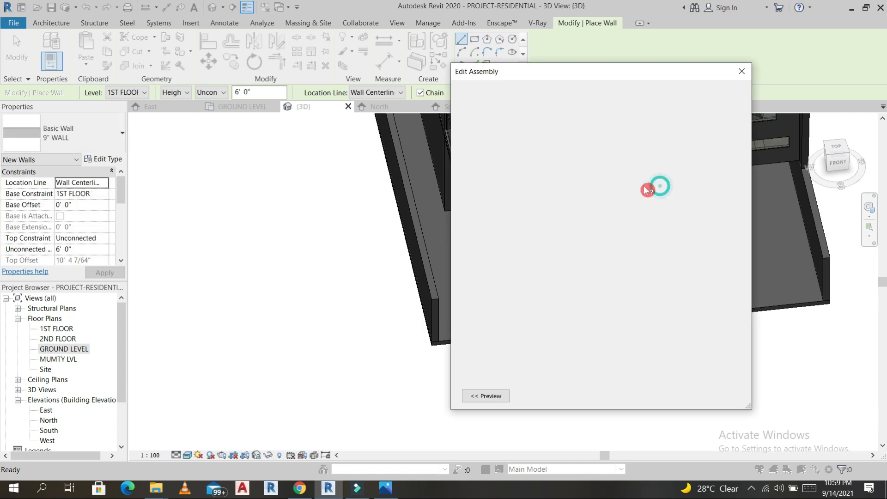
click(620, 191)
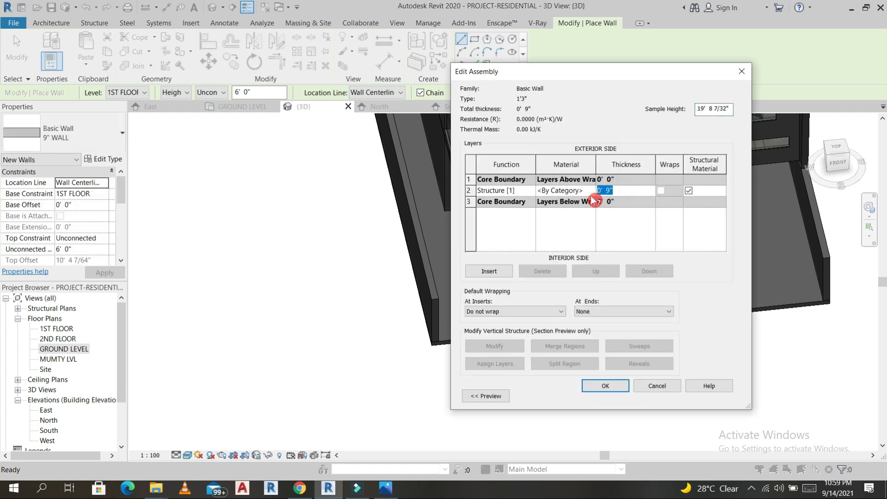
click(609, 387)
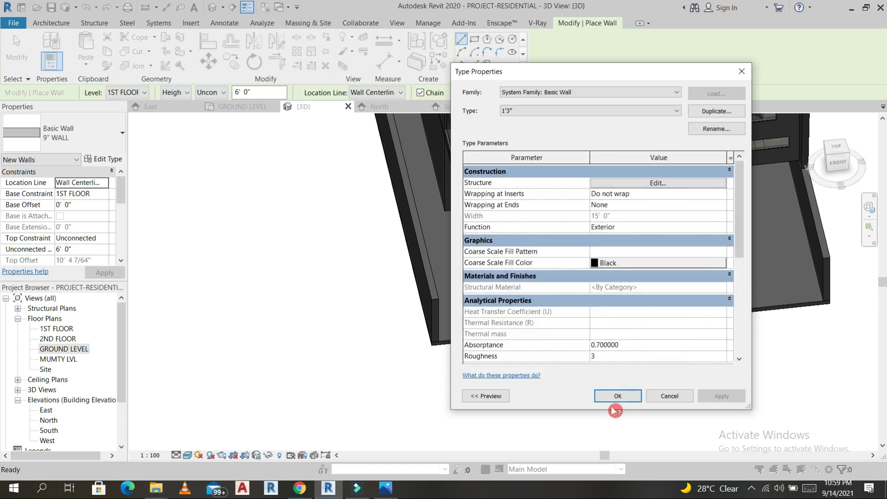
- Try to draw a 1'3" type wall in front of the front boundary wall segment and delete it
click(631, 396)
shift+middle_drag(509, 321, 522, 390)
click(536, 393)
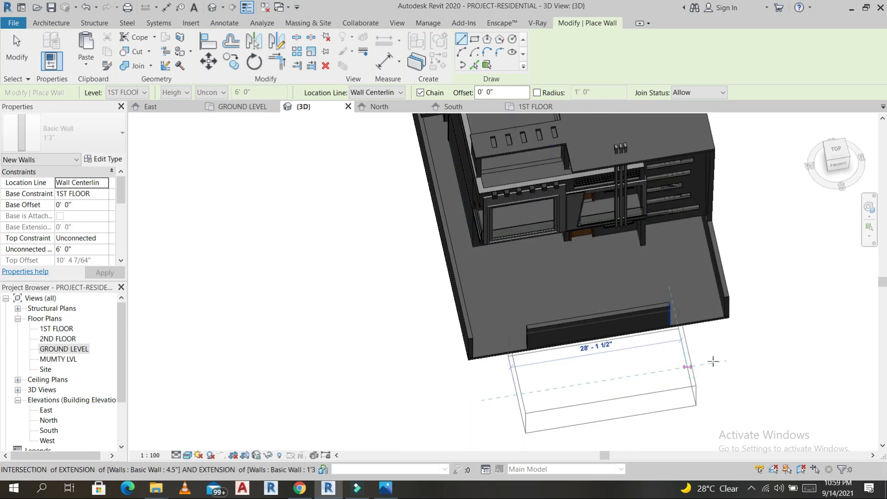
click(742, 358)
key(Escape)
key(Escape)
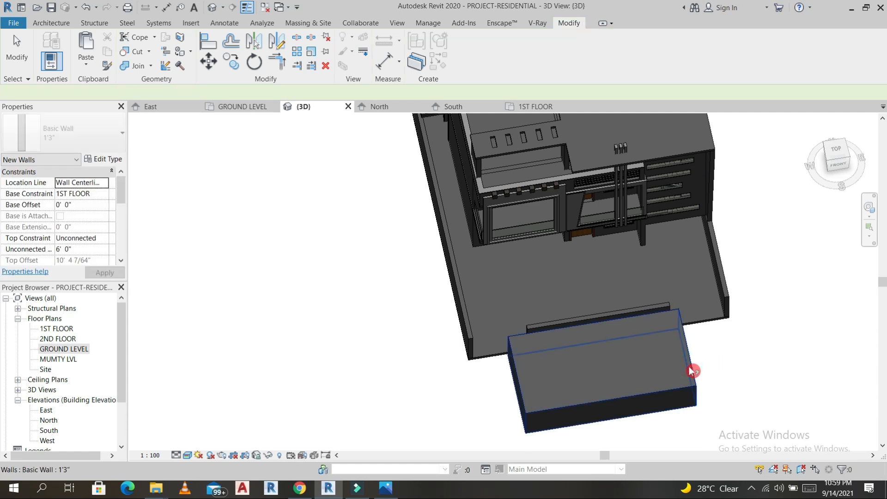
click(691, 371)
key(Delete)
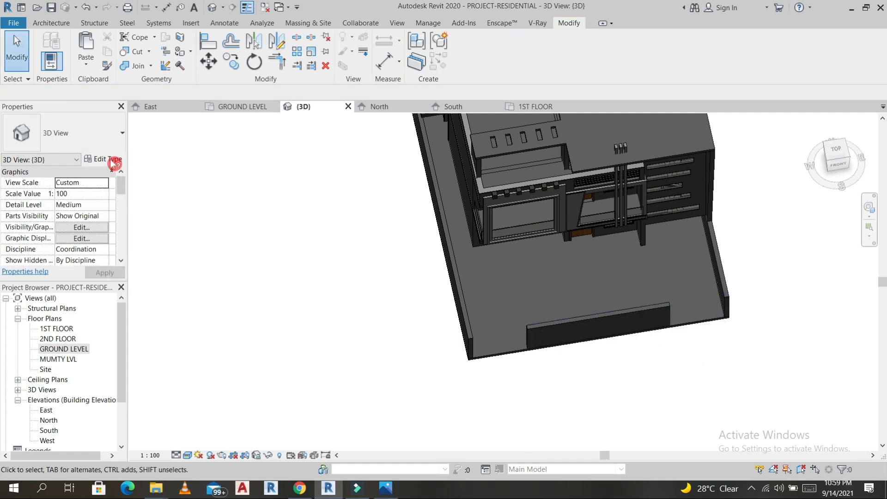
- Start a new wall and correct the 1'3" wall type's structure layer thickness to 1' 3"
click(61, 24)
click(52, 39)
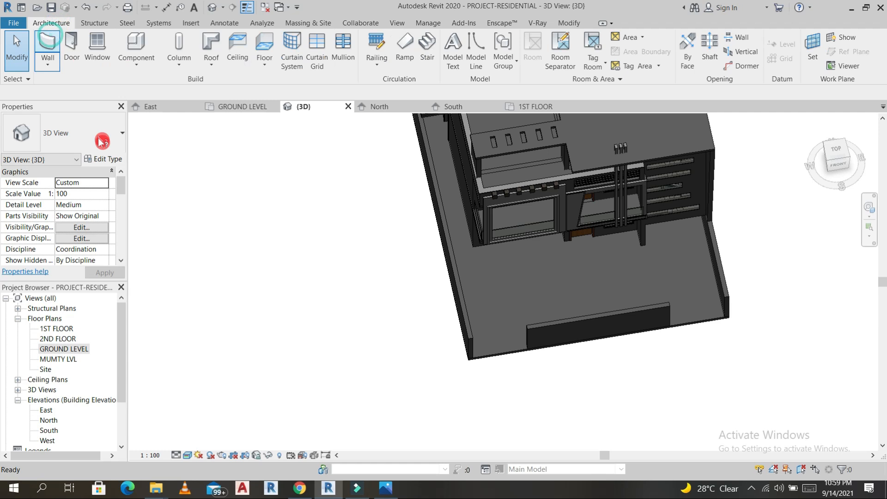
click(105, 160)
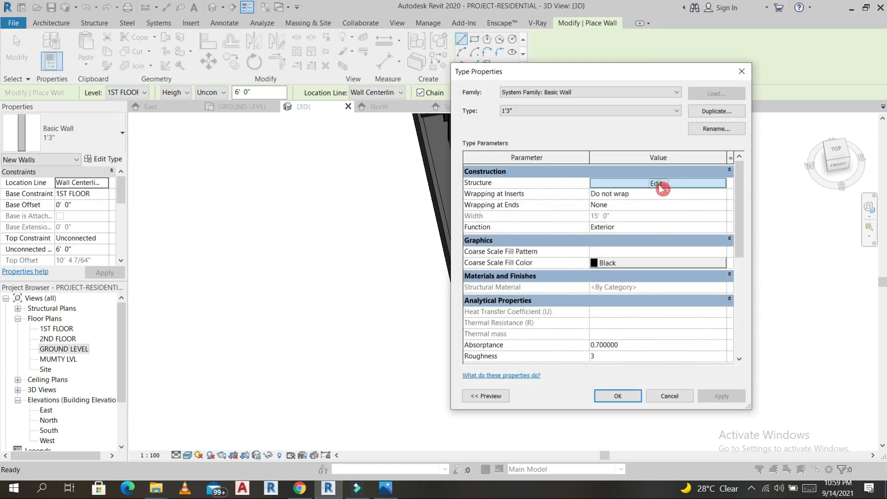
click(659, 185)
click(624, 190)
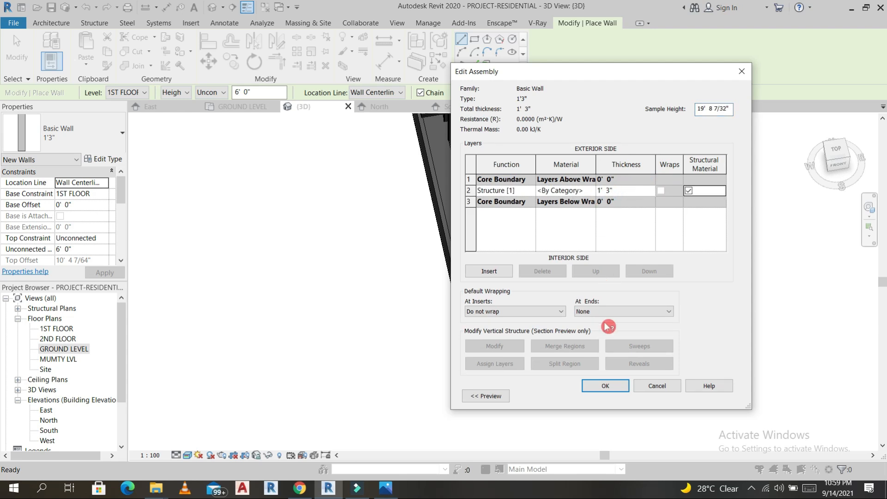
click(609, 386)
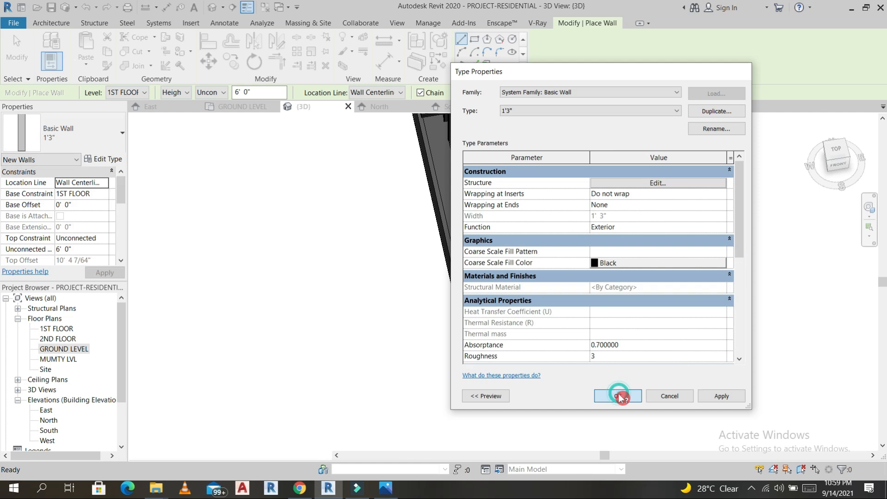
click(617, 390)
- Draw a 1'3" wall piece about 3' 2" long near the west end of the front boundary wall segment
scroll(530, 334, up, 5)
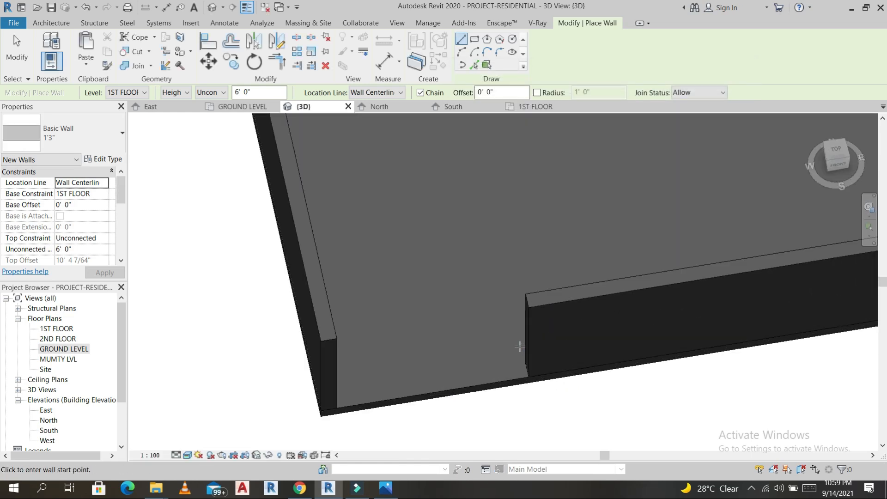
click(520, 335)
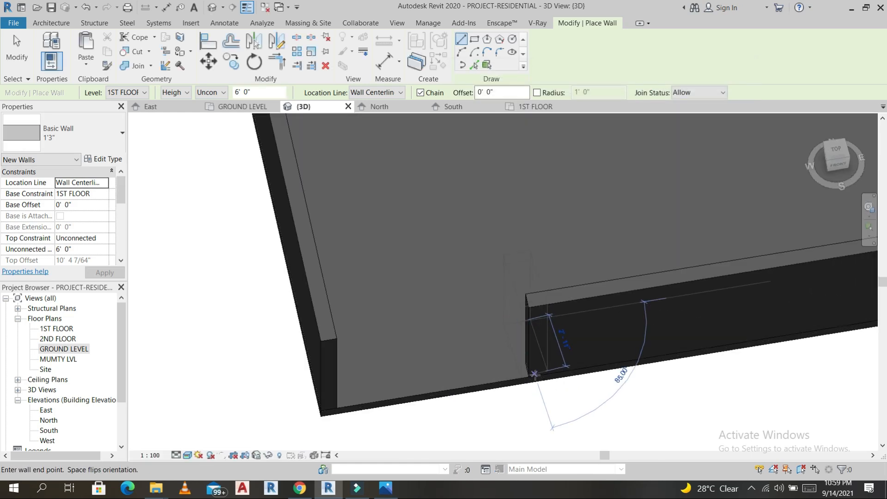
click(534, 376)
key(Escape)
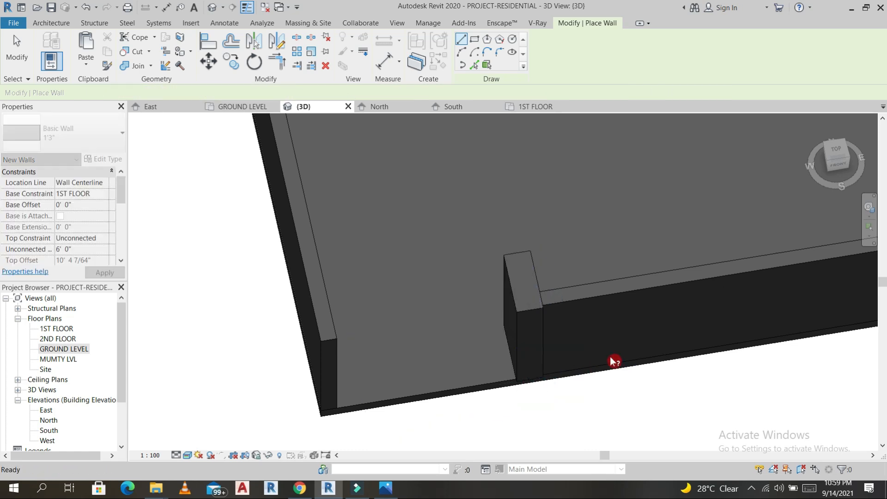
- In the top view, move the new 1'3" wall piece onto the west end of the front boundary wall segment
scroll(615, 358, down, 3)
click(836, 151)
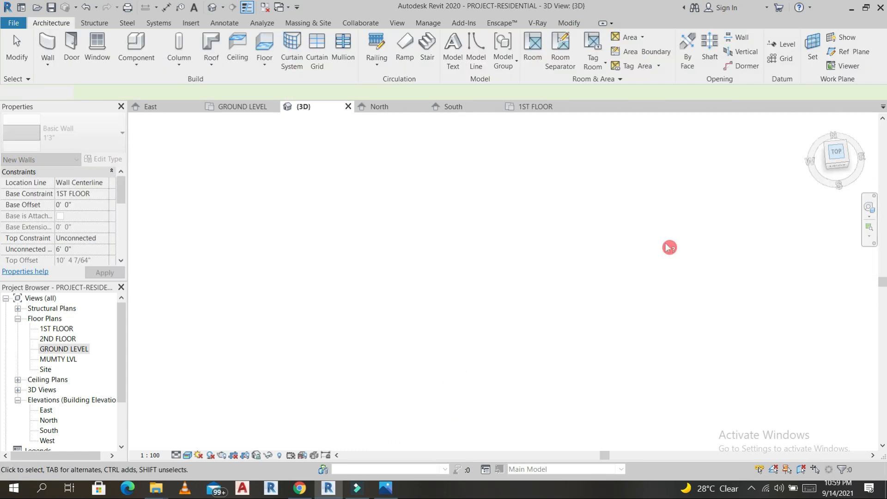
scroll(452, 422, up, 3)
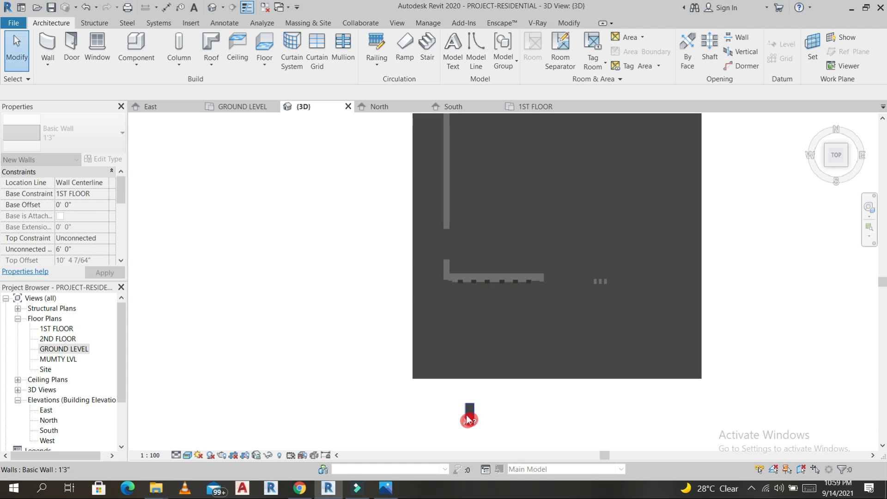
click(472, 412)
scroll(471, 405, up, 4)
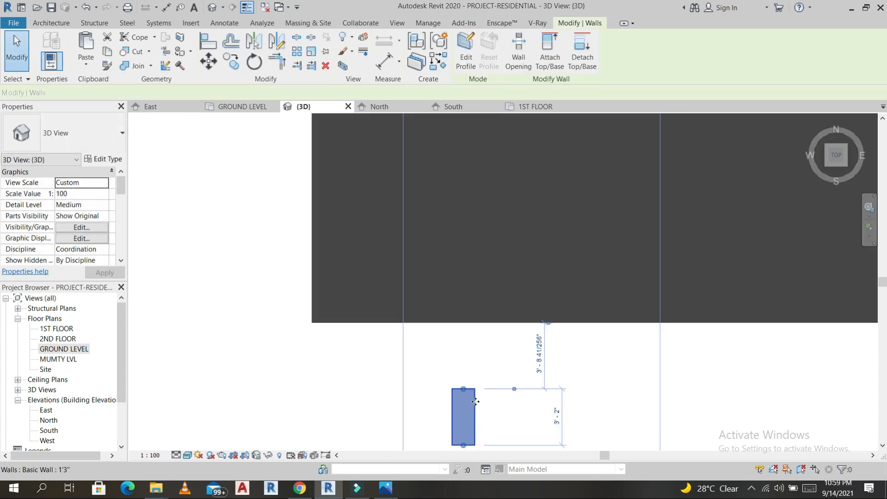
drag(475, 401, 506, 312)
click(512, 337)
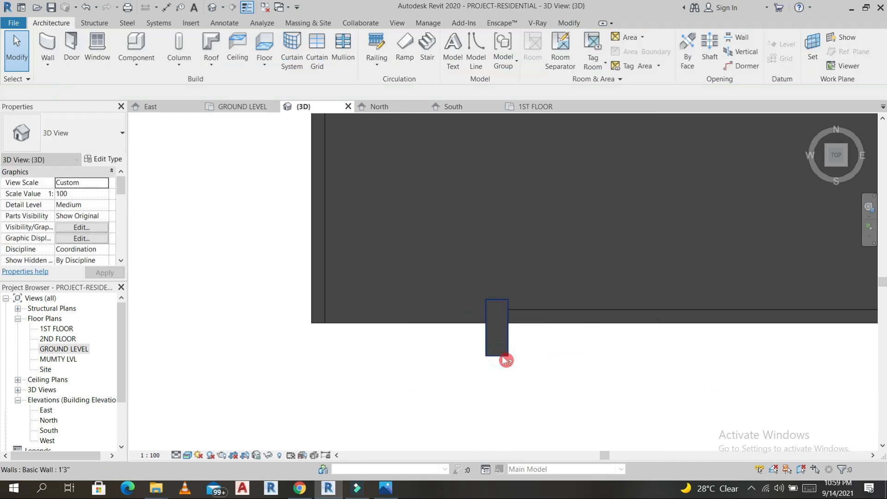
- Shorten the 1'3" wall piece so its south end is flush with the outer face of the front boundary wall
click(500, 358)
drag(497, 355, 497, 323)
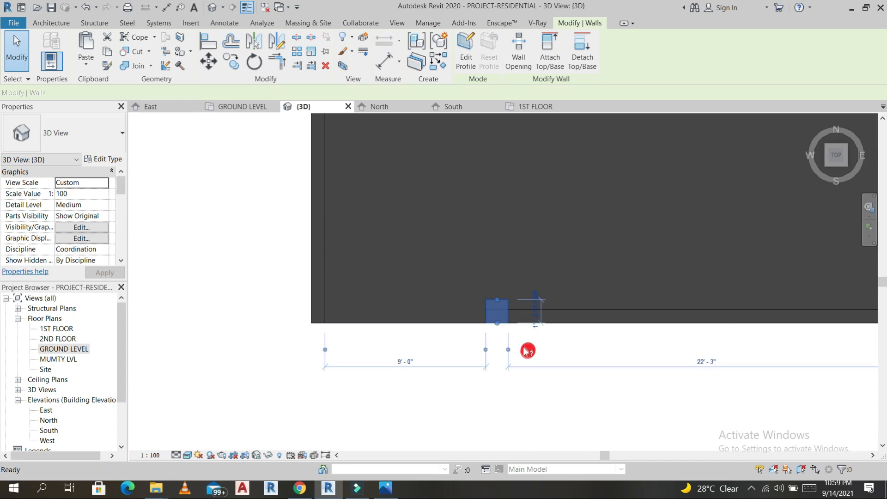
click(526, 351)
- Copy the 1'3" wall piece 9' 9" west, onto the front corner of the west boundary wall
click(509, 305)
key(c)
key(o)
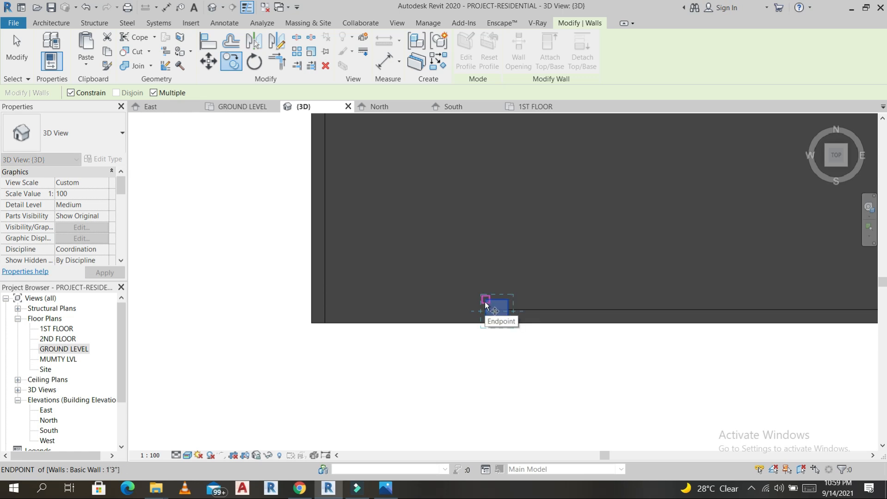
click(485, 301)
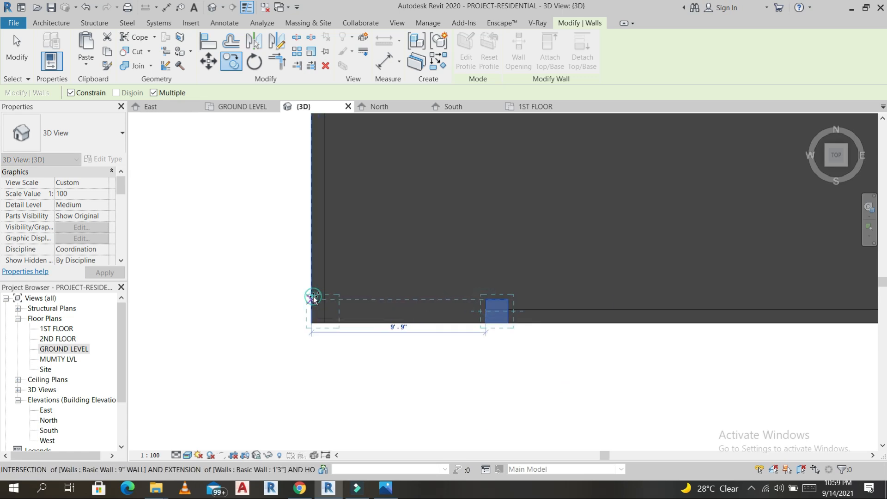
click(313, 298)
key(Escape)
key(Escape)
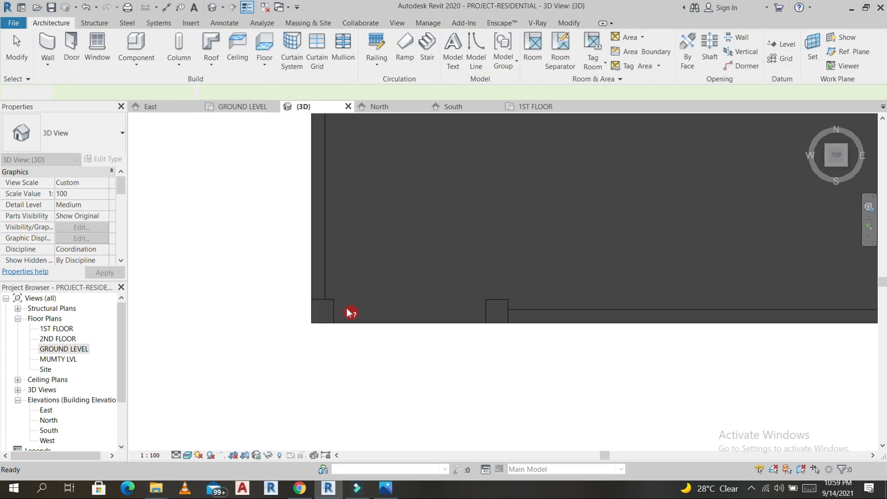
scroll(449, 336, down, 4)
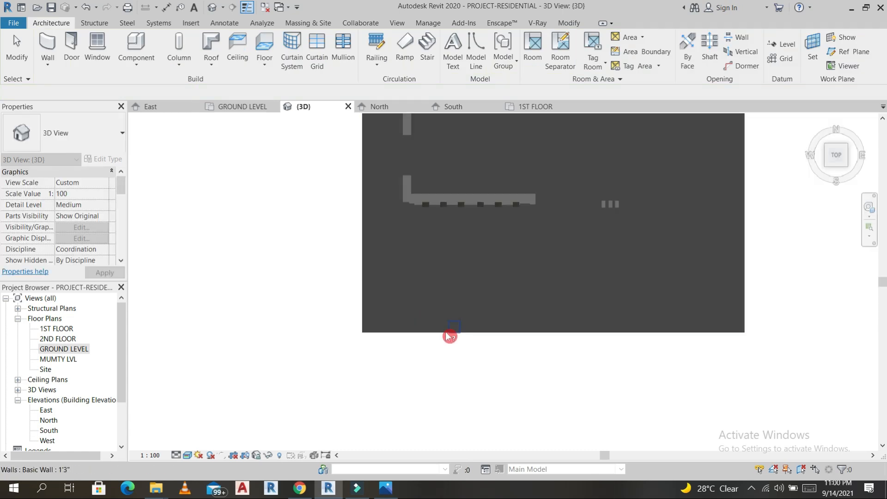
click(484, 344)
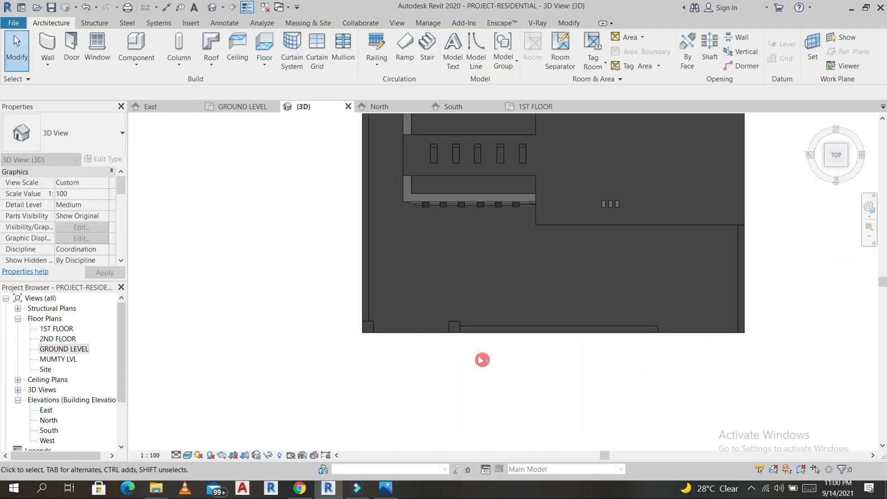
- For both 1'3" wall pieces, set the base constraint to GROUND LEVEL and the unconnected height to 7' 0"
shift+middle_drag(481, 382, 529, 375)
scroll(557, 367, down, 5)
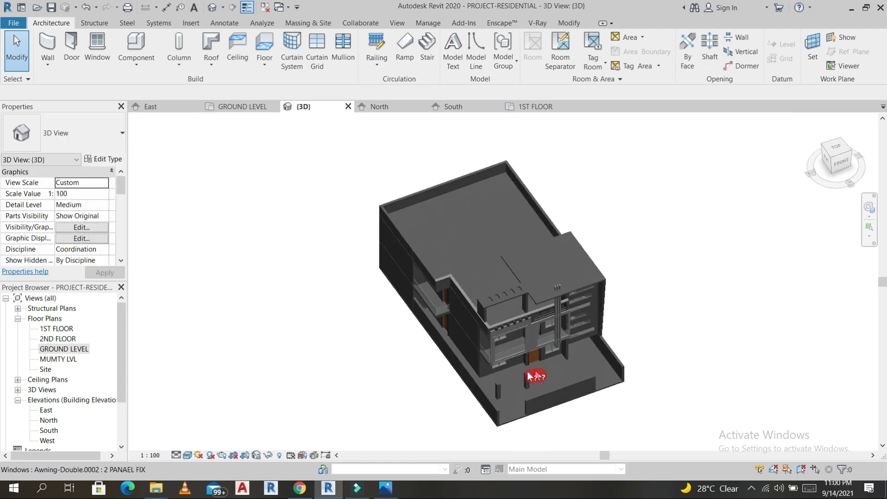
scroll(529, 377, up, 3)
click(471, 396)
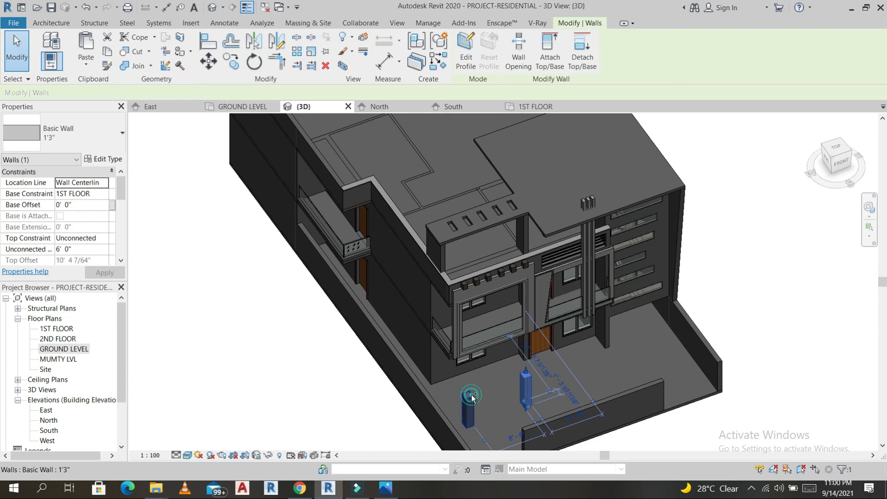
click(86, 250)
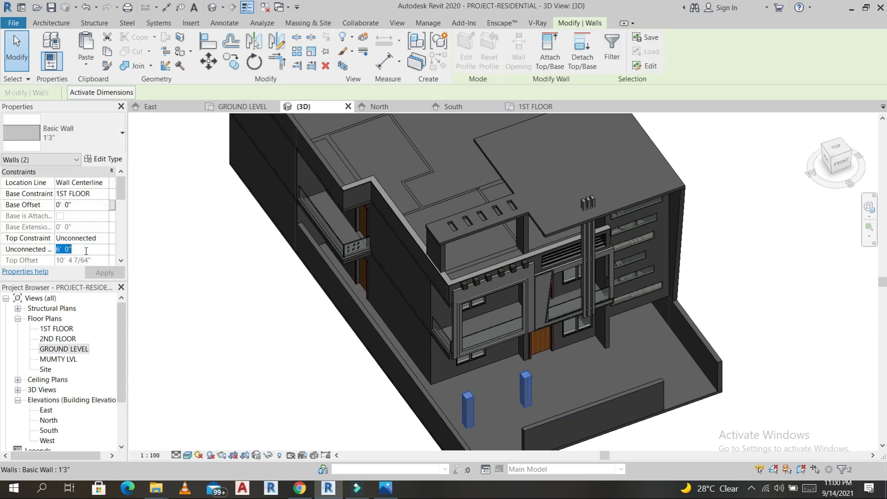
text(1)
click(88, 254)
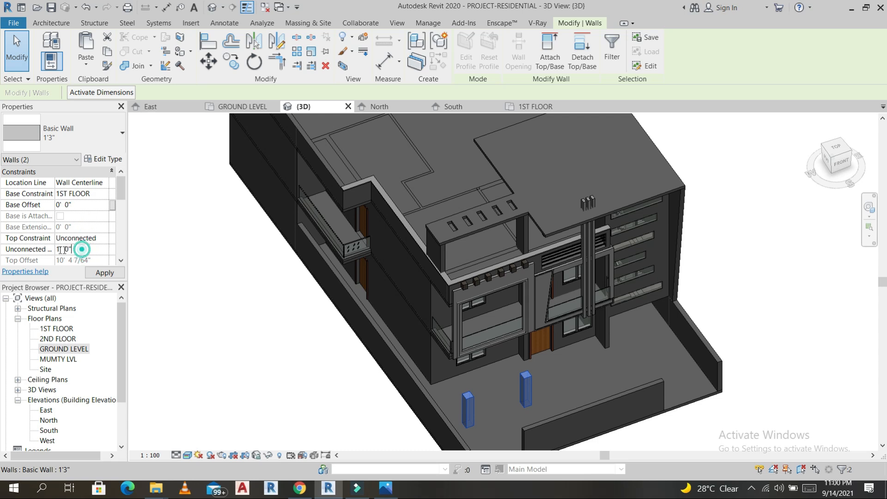
click(104, 195)
click(85, 206)
click(104, 273)
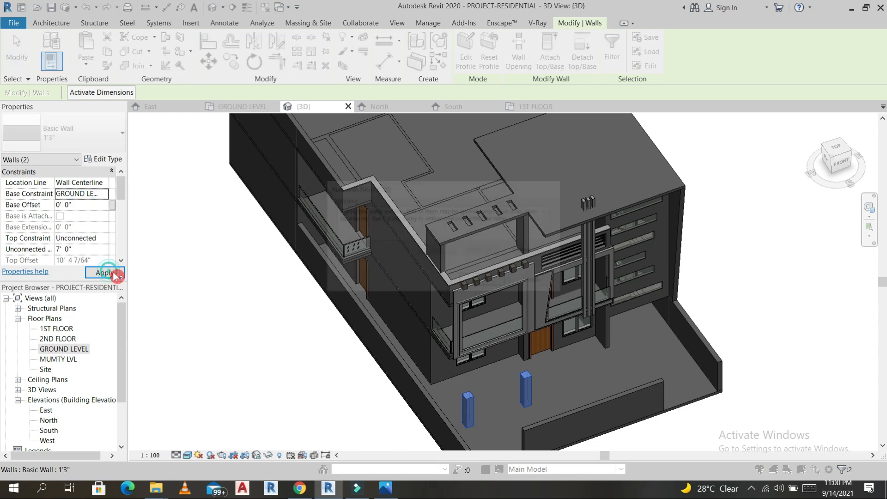
click(495, 283)
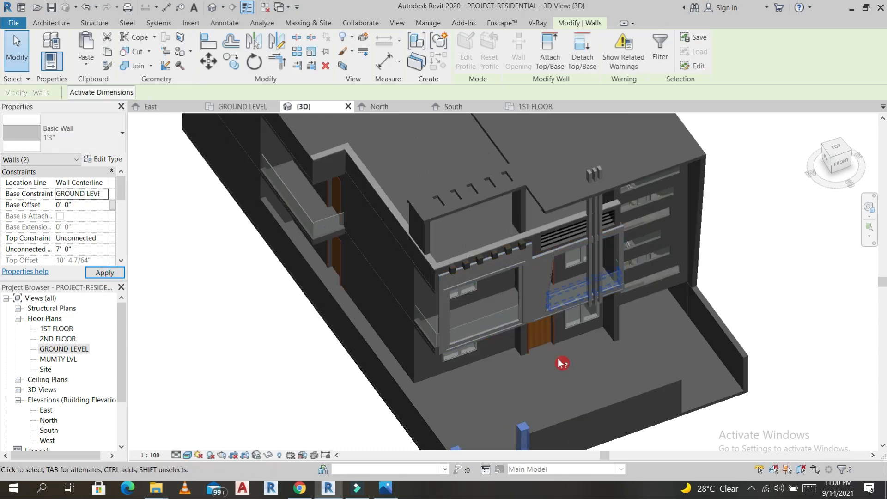
scroll(535, 416, down, 2)
scroll(523, 424, up, 4)
scroll(523, 424, up, 3)
click(505, 297)
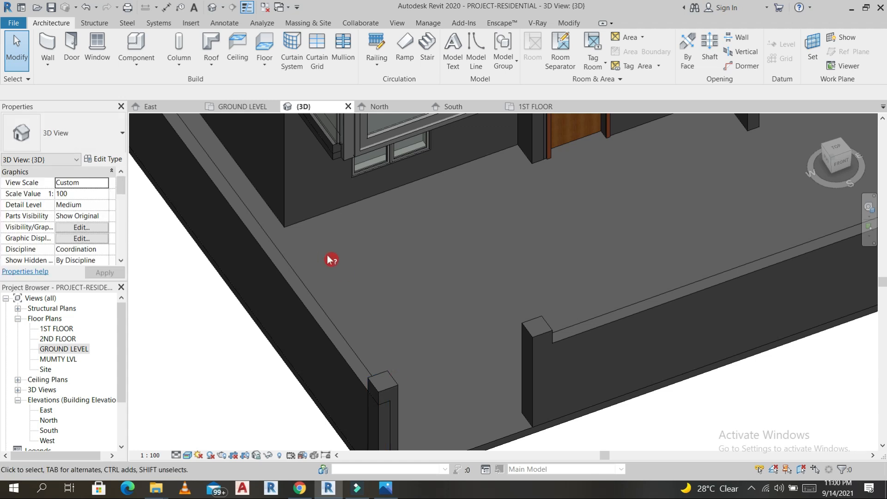
click(566, 26)
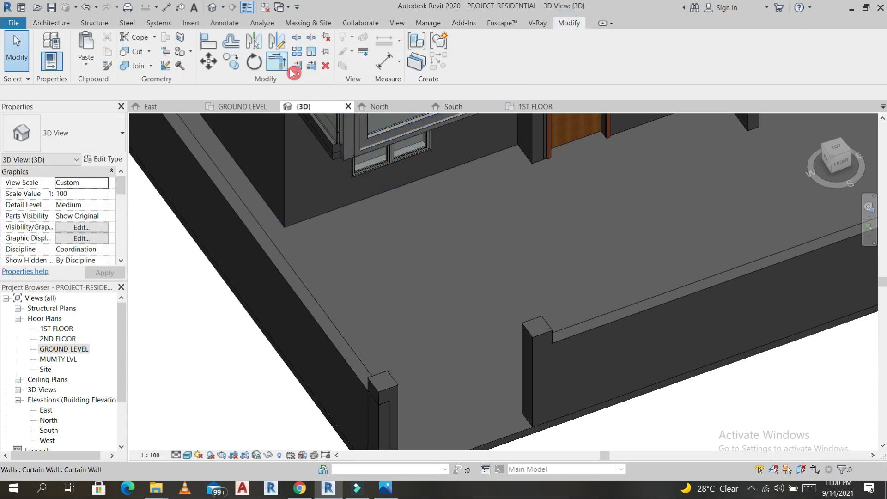
key(e)
key(t)
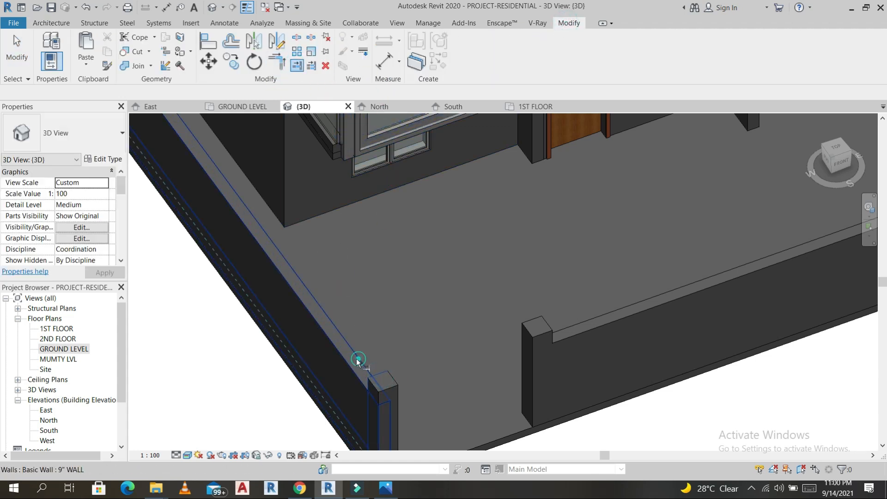
scroll(465, 340, down, 3)
scroll(466, 340, down, 3)
shift+middle_drag(581, 320, 596, 393)
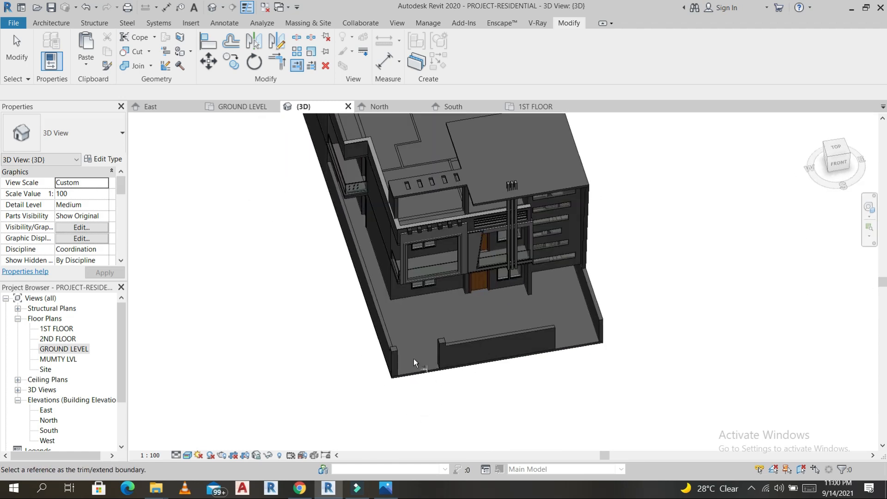
scroll(414, 358, up, 3)
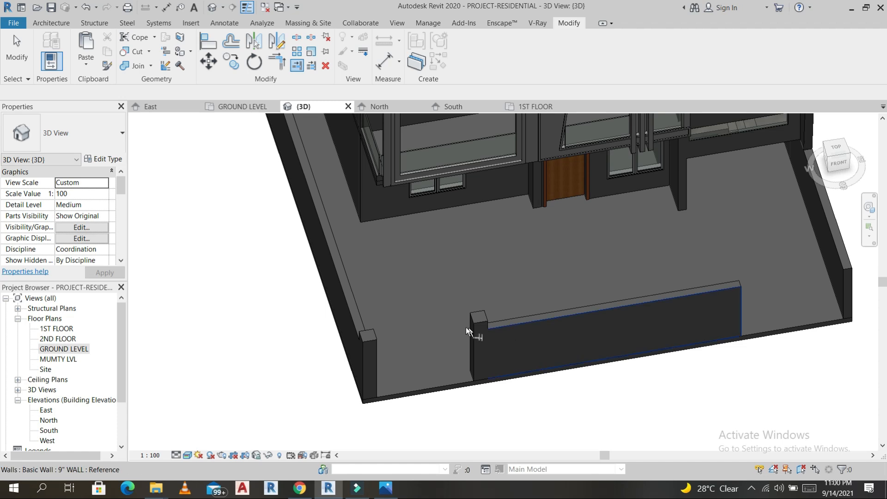
key(Escape)
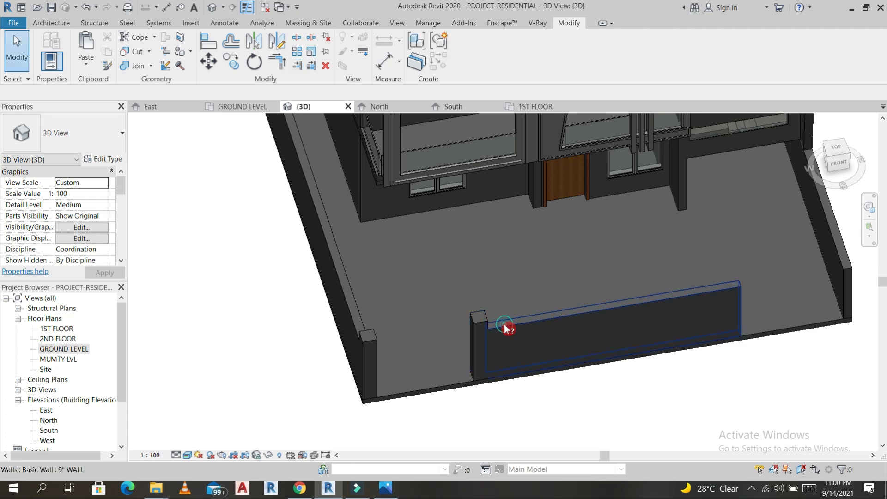
- Move the 1'3" wall piece at the front segment's west end east, making the opening to the corner piece 9' 3" wide
click(491, 329)
key(Escape)
click(480, 327)
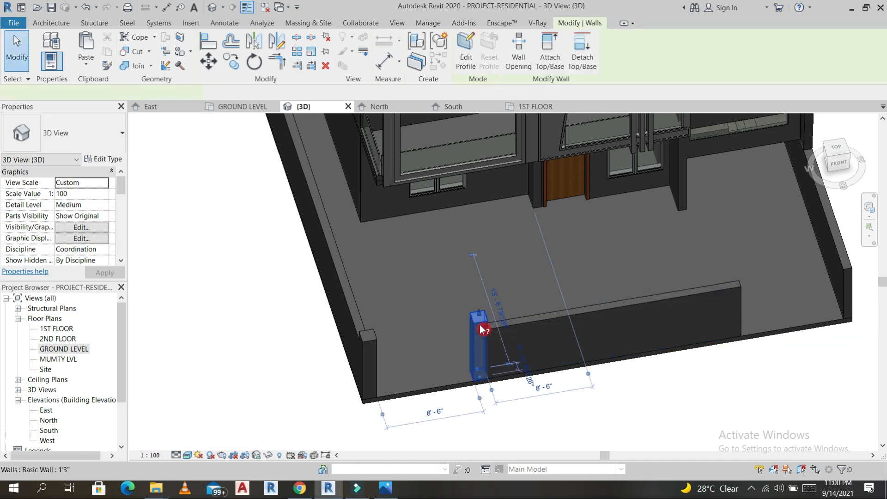
drag(481, 325, 484, 325)
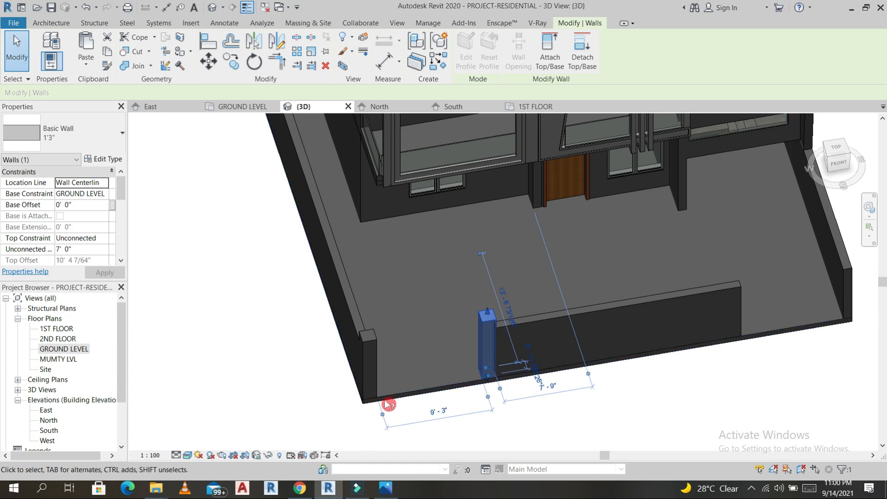
click(454, 372)
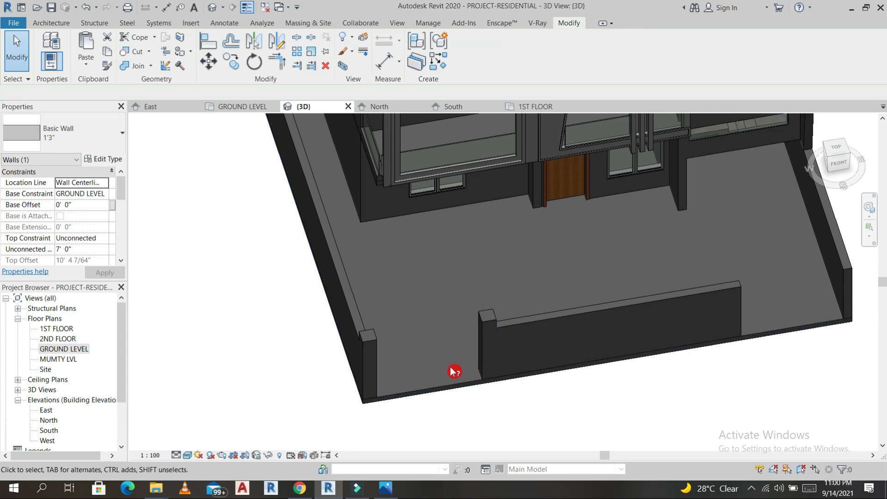
scroll(454, 372, down, 3)
shift+middle_drag(467, 336, 540, 305)
scroll(426, 372, up, 3)
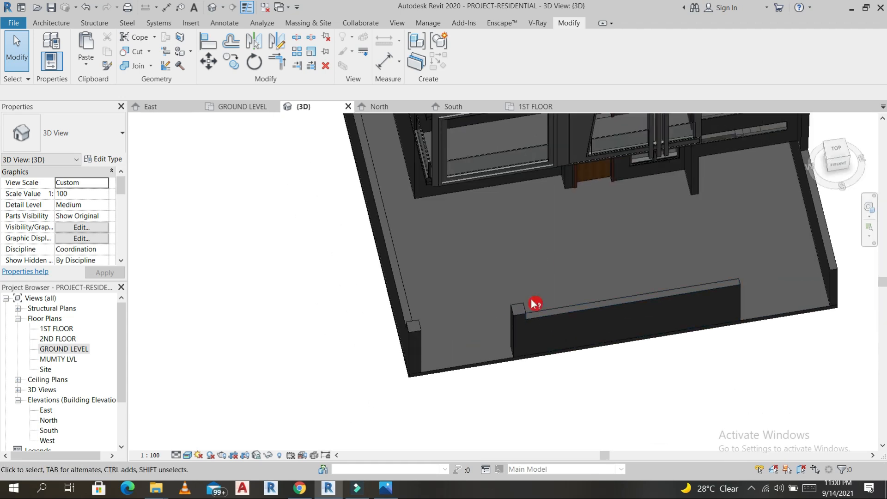
scroll(535, 304, up, 5)
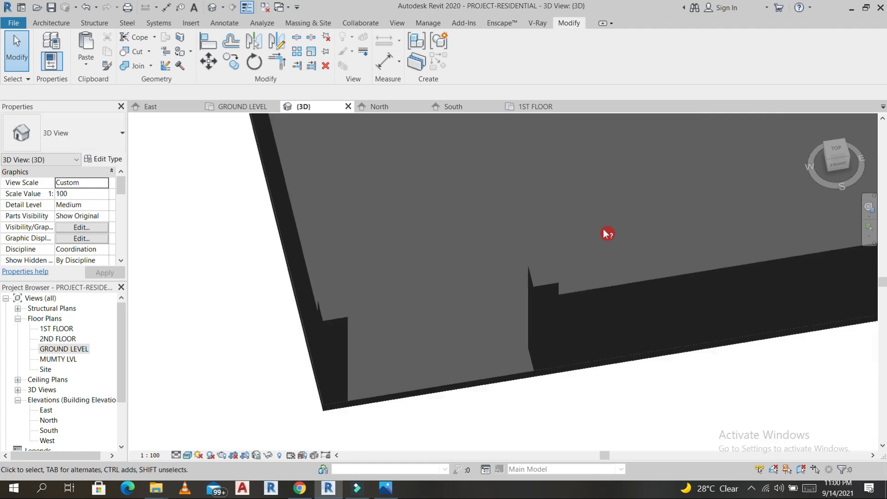
scroll(572, 362, down, 2)
middle_drag(572, 362, 589, 413)
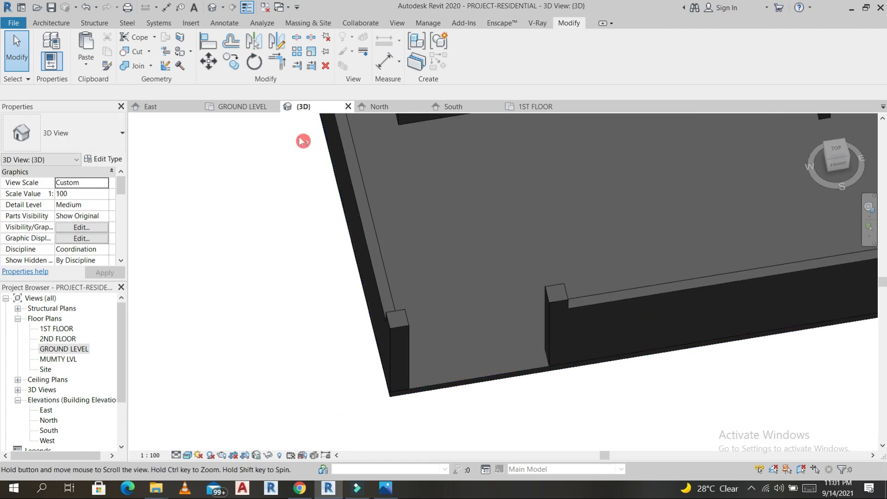
click(52, 23)
click(55, 66)
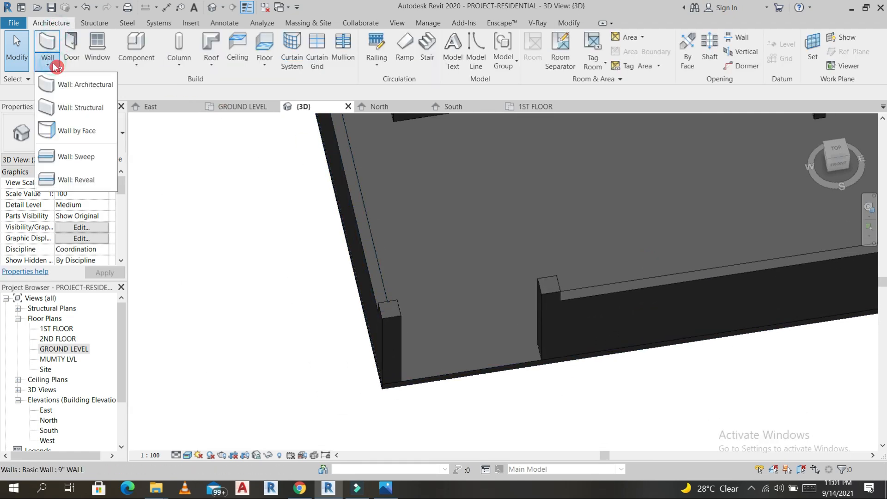
click(92, 181)
scroll(550, 295, up, 5)
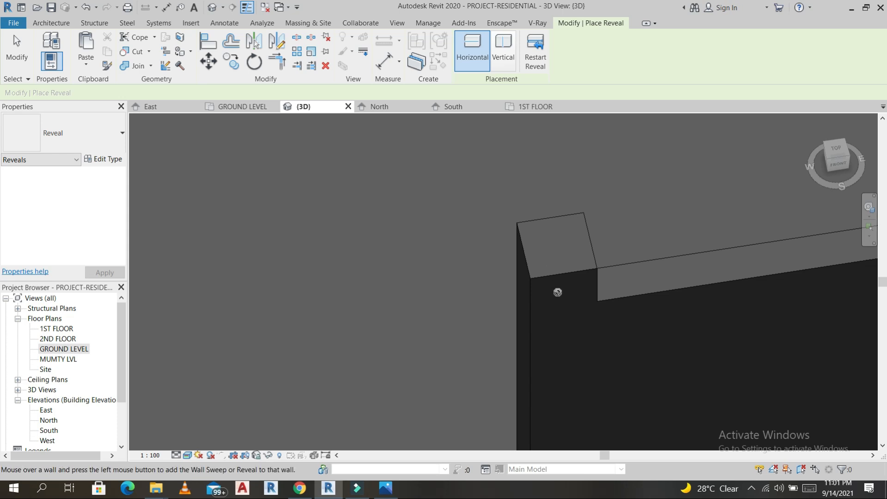
scroll(558, 292, down, 5)
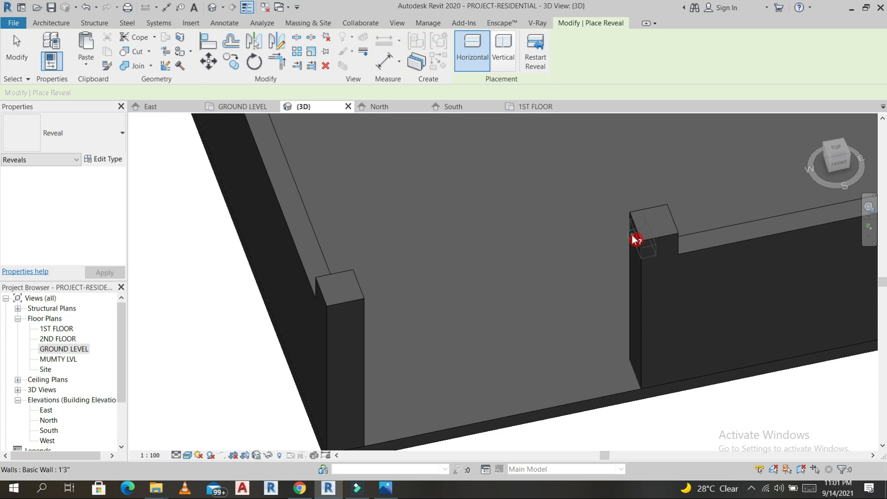
key(Escape)
key(Escape)
- Orient the 3D view to look straight down at the building from the top
scroll(648, 243, up, 2)
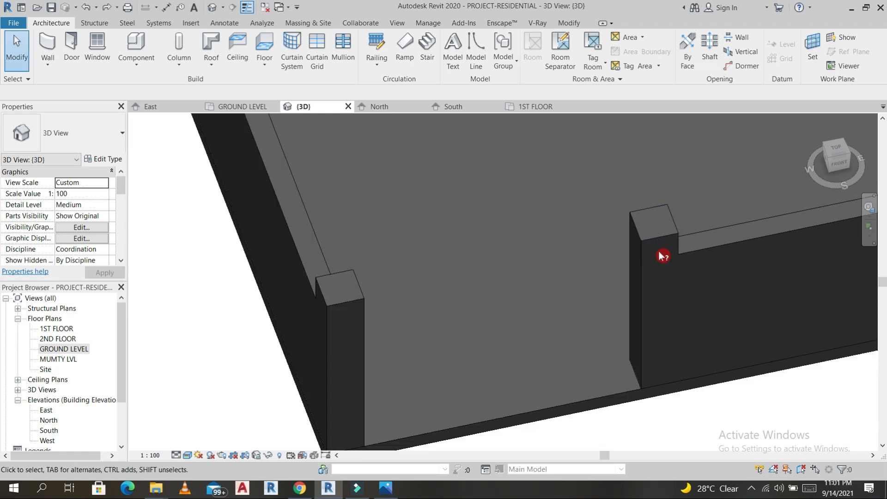
scroll(665, 252, up, 3)
scroll(651, 252, down, 4)
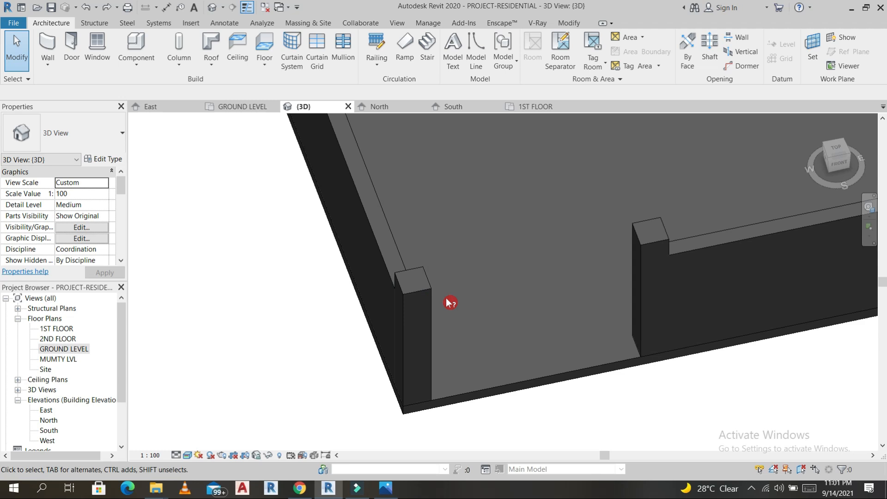
scroll(473, 283, down, 2)
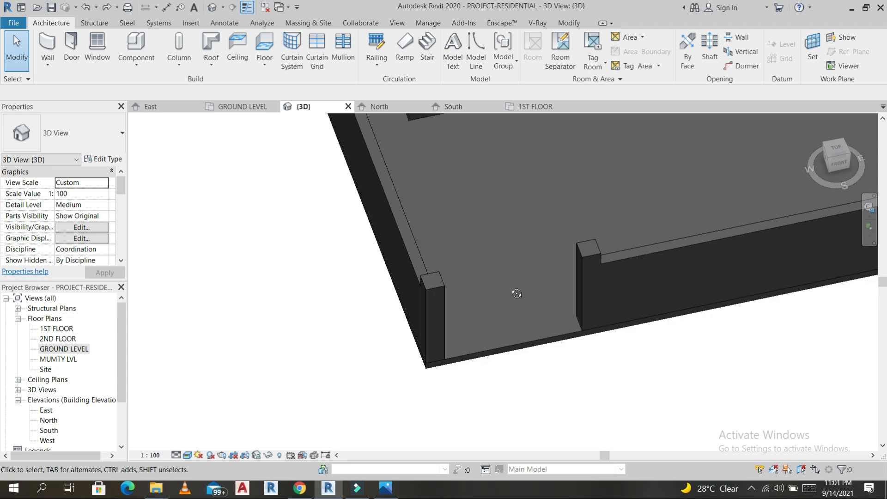
click(837, 152)
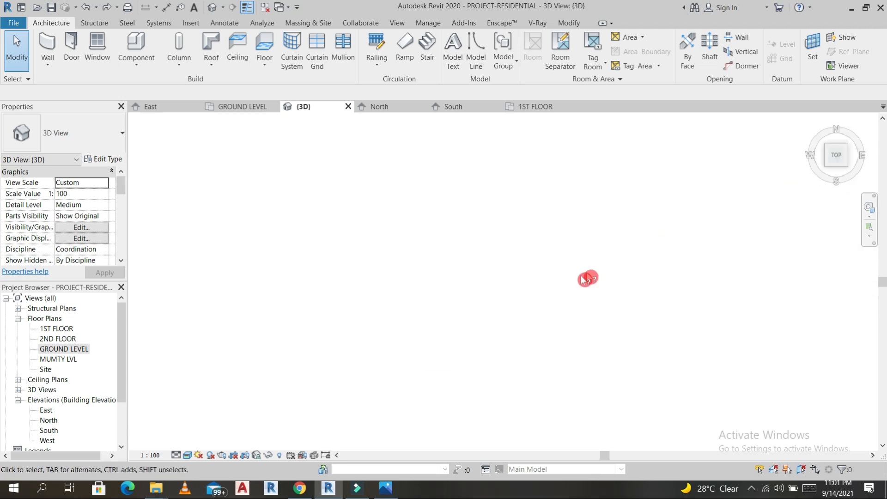
scroll(441, 432, up, 3)
scroll(501, 414, up, 3)
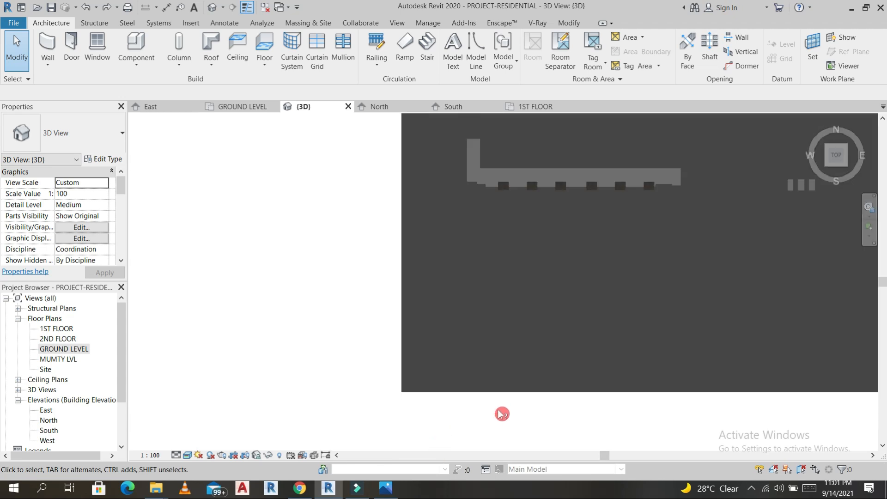
- Start a wall and duplicate the 1'3" basic wall type under the name 1I
click(46, 43)
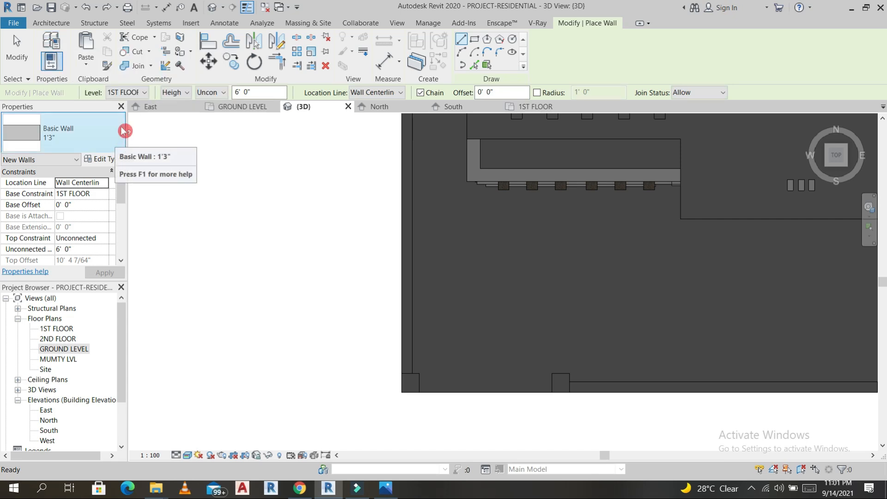
click(110, 160)
click(715, 111)
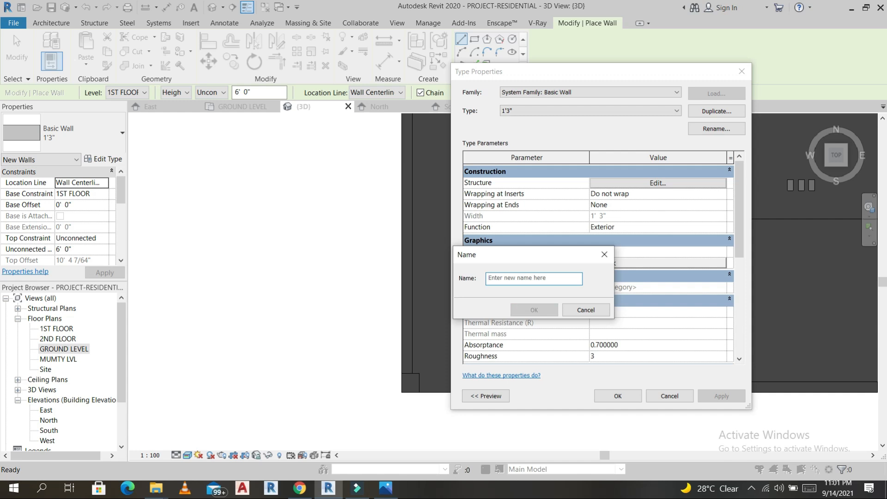
text(1)
key(Return)
click(522, 245)
click(716, 112)
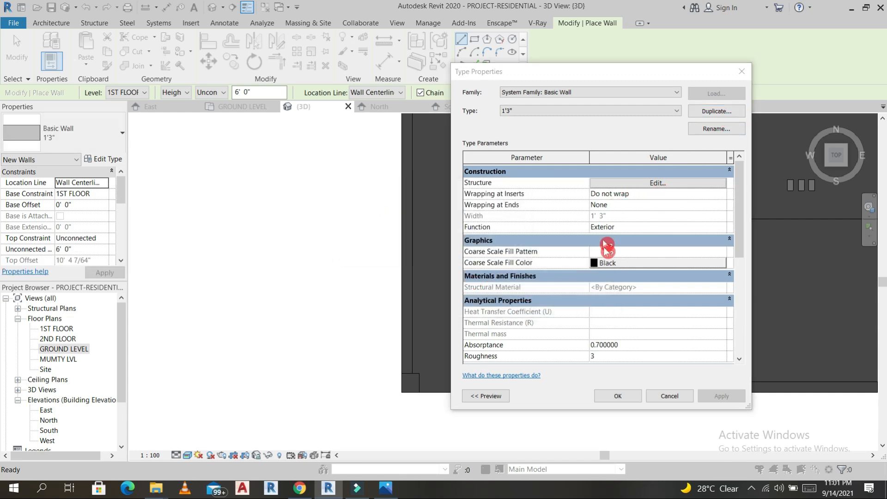
drag(480, 286, 464, 291)
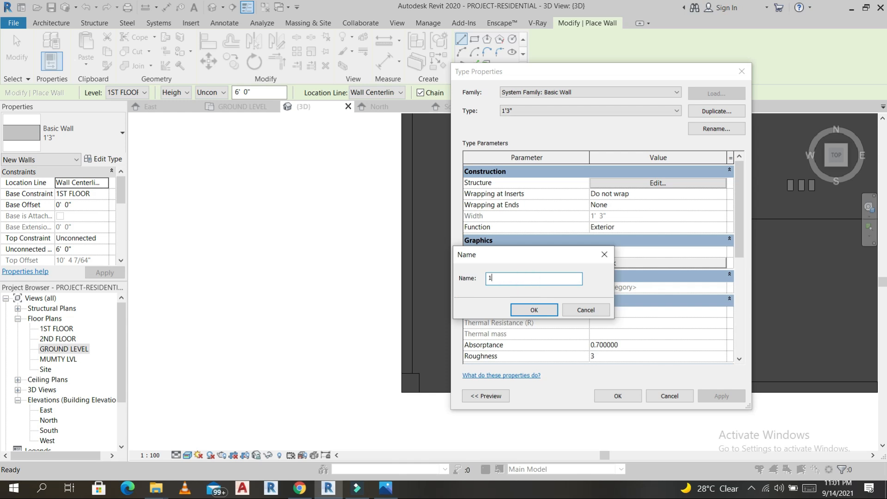
key(Return)
click(512, 244)
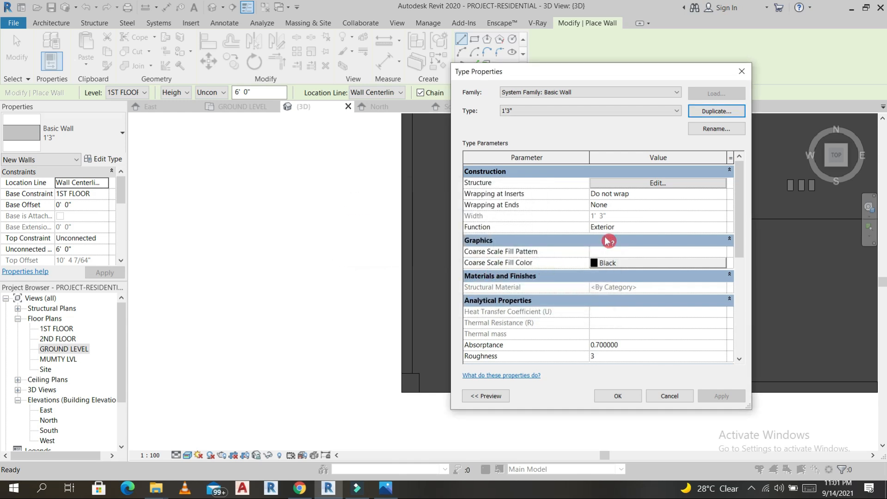
click(719, 113)
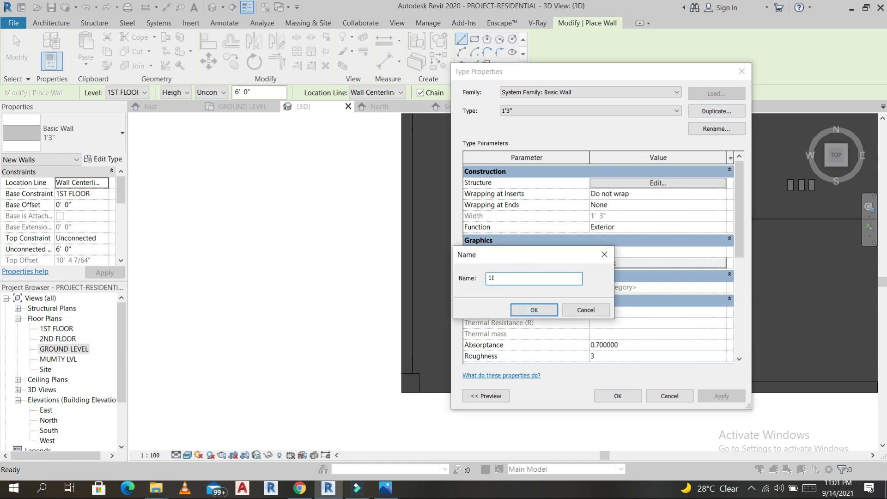
click(536, 312)
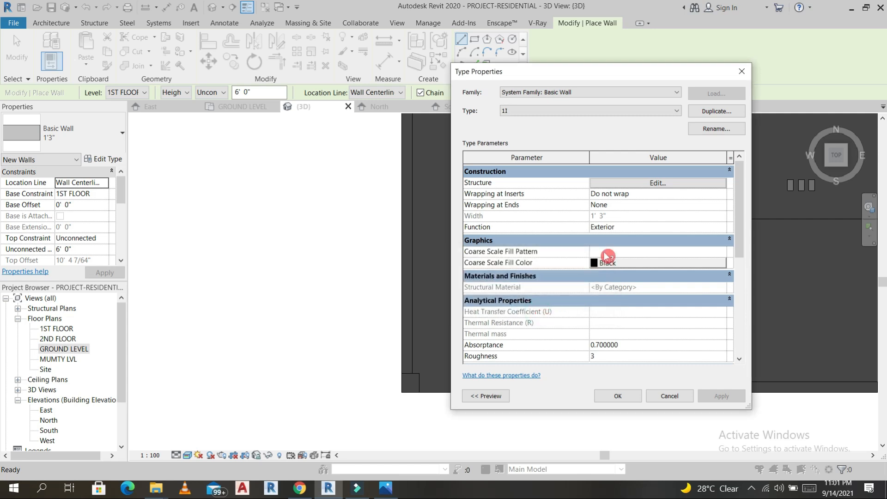
- Set the structure layer thickness of the 1I wall type to 1" and accept the type changes
click(660, 183)
click(632, 191)
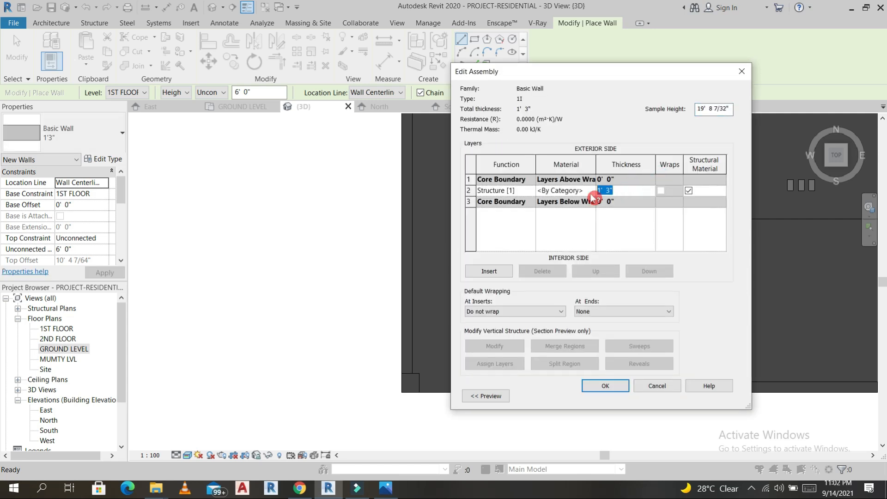
click(619, 387)
click(621, 397)
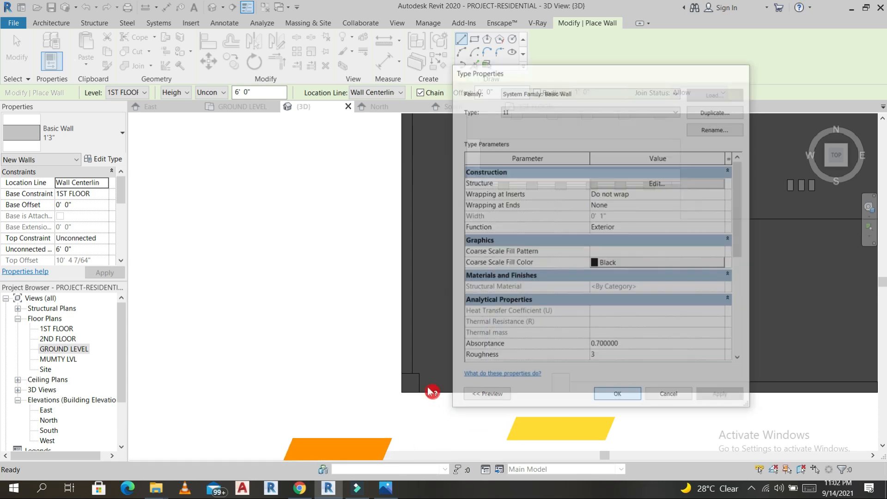
- Draw a straight 1I wall closing the gap between the two corner pillars of the boundary wall
click(419, 383)
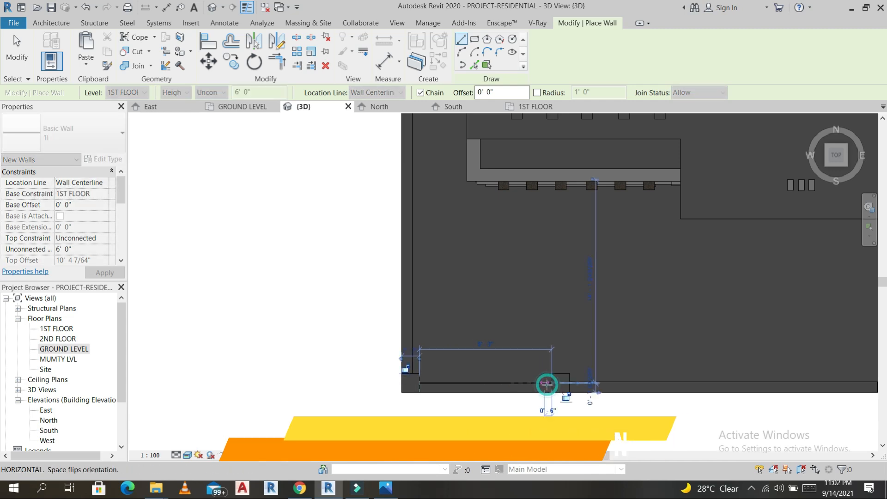
click(547, 388)
key(Escape)
key(Escape)
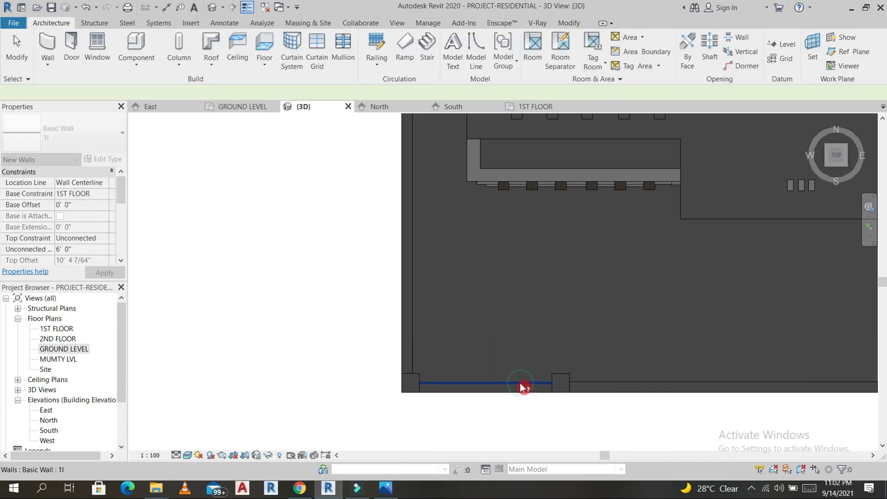
- Set the base constraint of the new thin wall to GROUND LEVEL
click(523, 387)
click(104, 194)
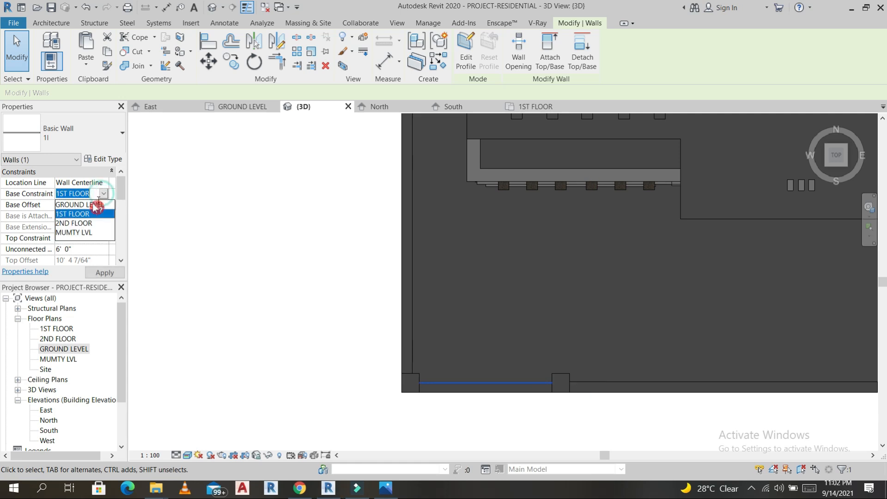
click(83, 205)
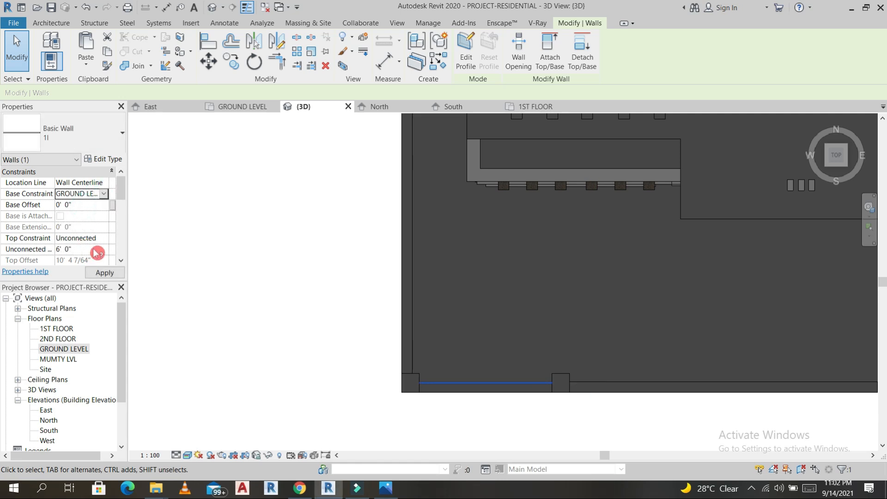
click(105, 274)
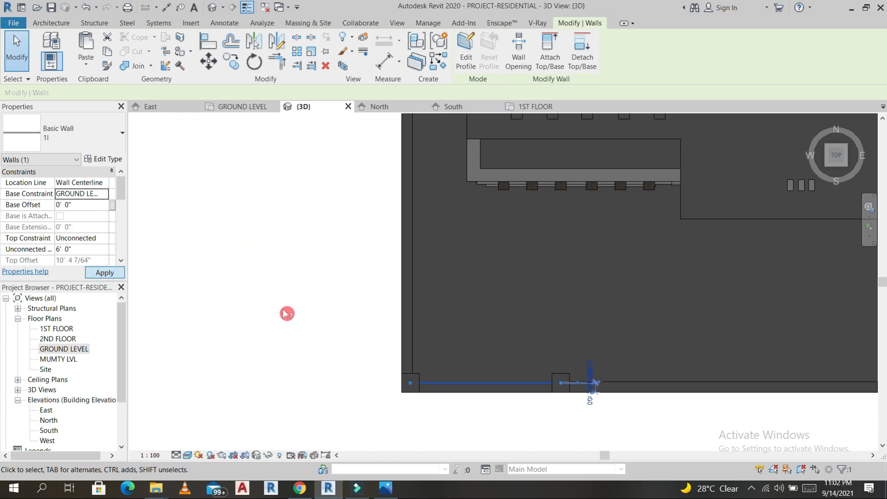
- Edit the thin wall's profile from the front and draw a vertical line from its top edge midpoint to the bottom edge
scroll(287, 313, down, 1)
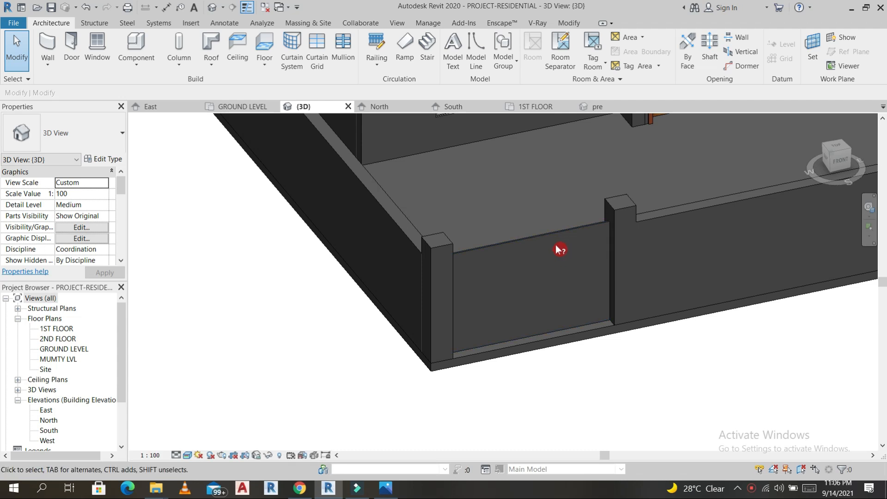
click(558, 238)
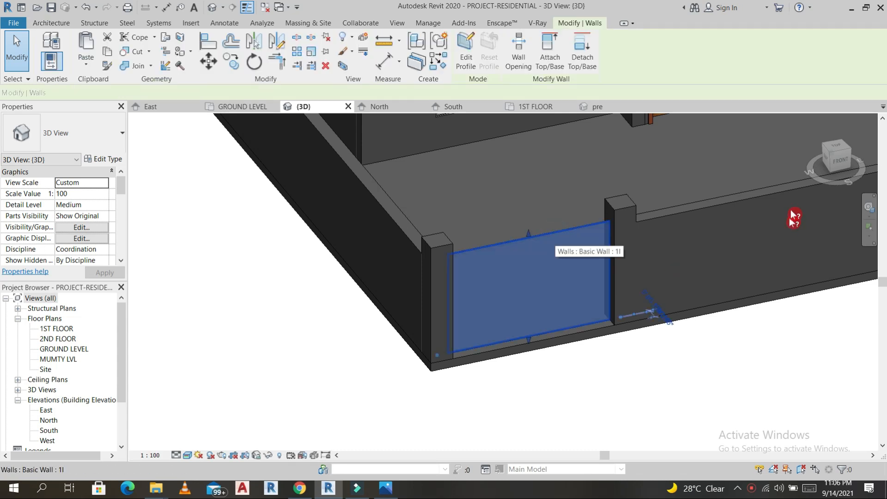
click(839, 161)
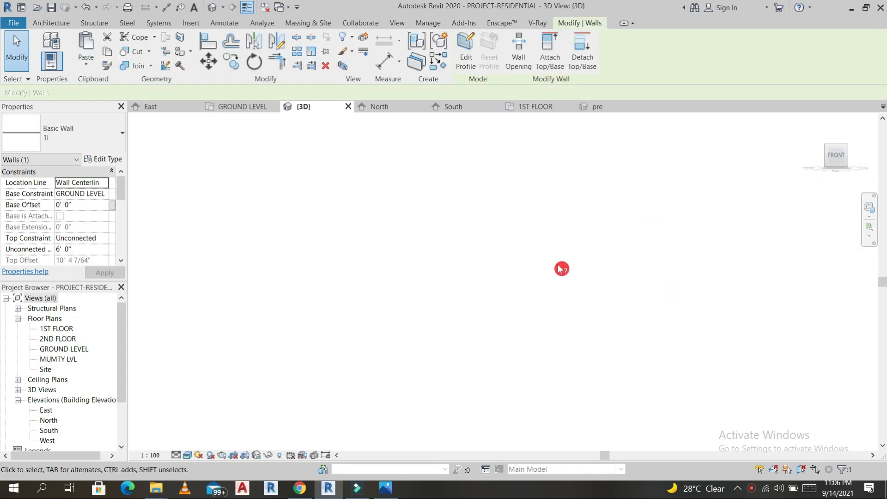
click(465, 60)
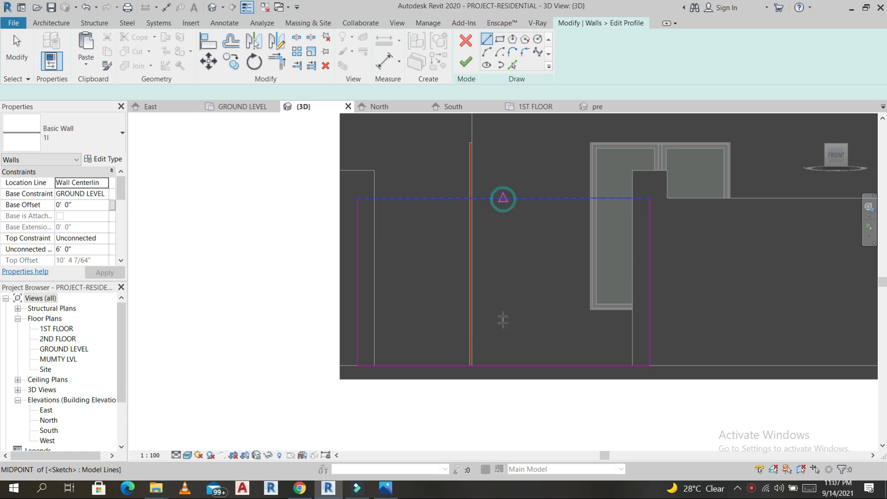
click(503, 199)
click(502, 365)
key(Escape)
- Draw a second vertical profile line just beside the centre line, from the top edge to the bottom edge
scroll(508, 201, up, 3)
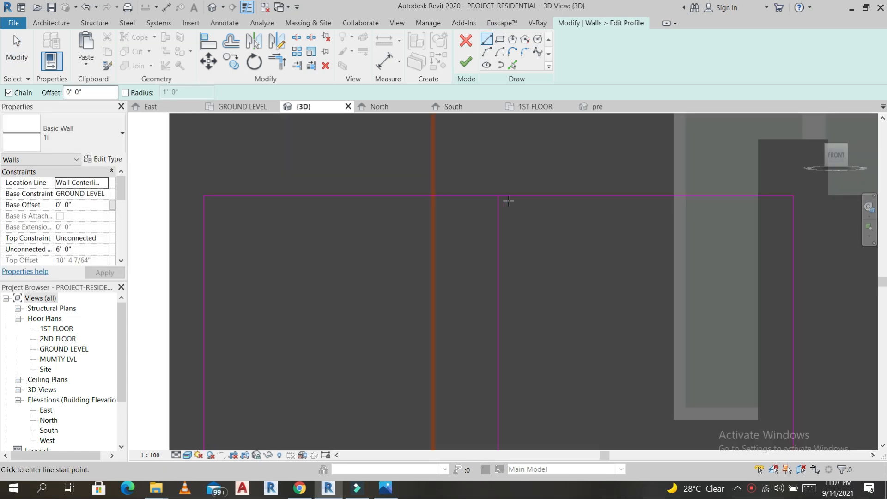
scroll(508, 201, up, 2)
click(501, 193)
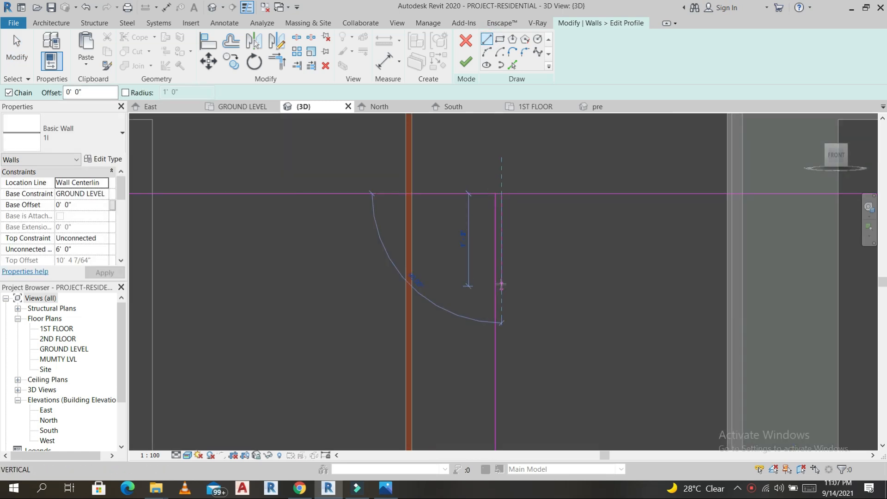
middle_drag(501, 284, 501, 345)
scroll(502, 391, up, 4)
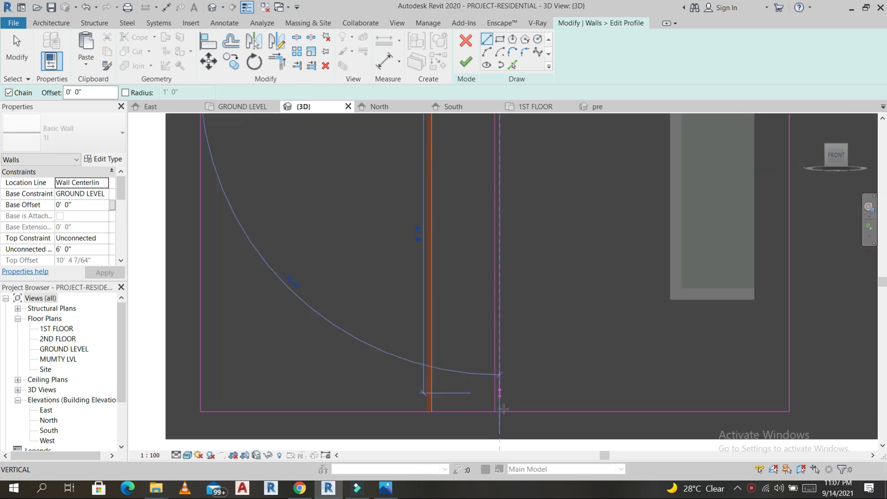
key(Escape)
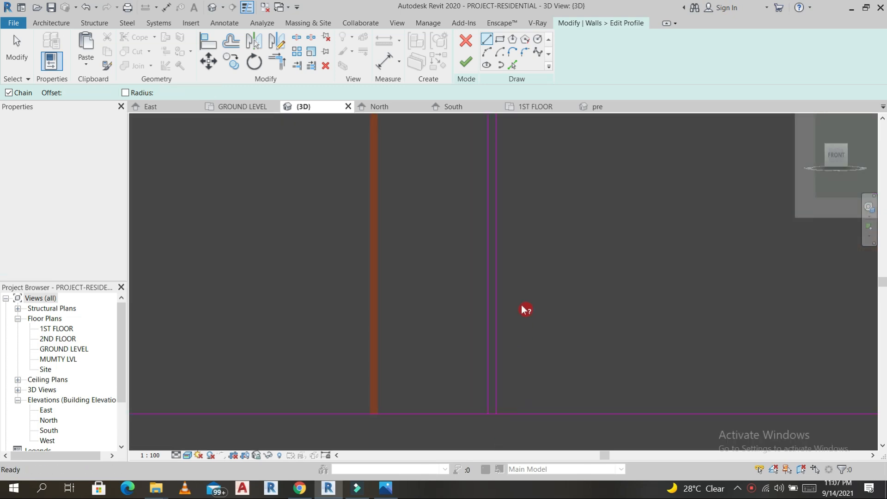
- Shift the second vertical profile line closer to the centre line to narrow the gap
scroll(511, 238, down, 2)
scroll(510, 237, up, 2)
click(507, 234)
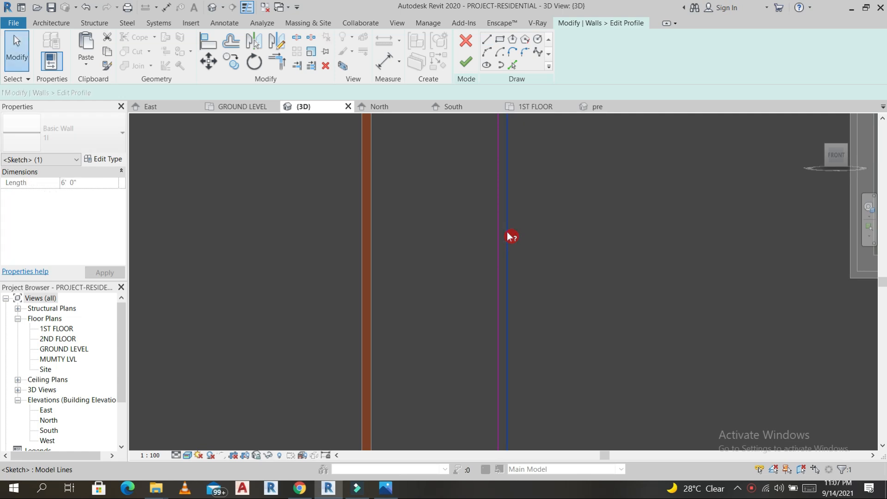
key(Escape)
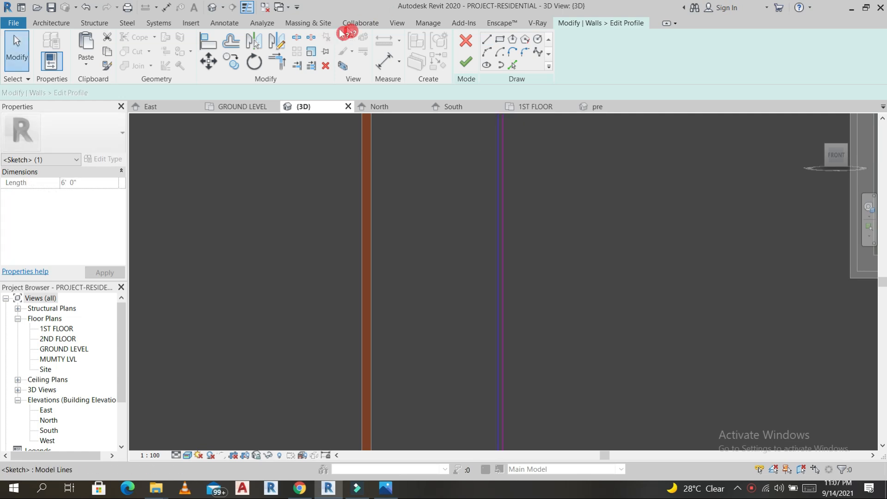
- Split the profile's bottom edge at the two vertical lines and trim the corners to leave the gap open
key(s)
key(l)
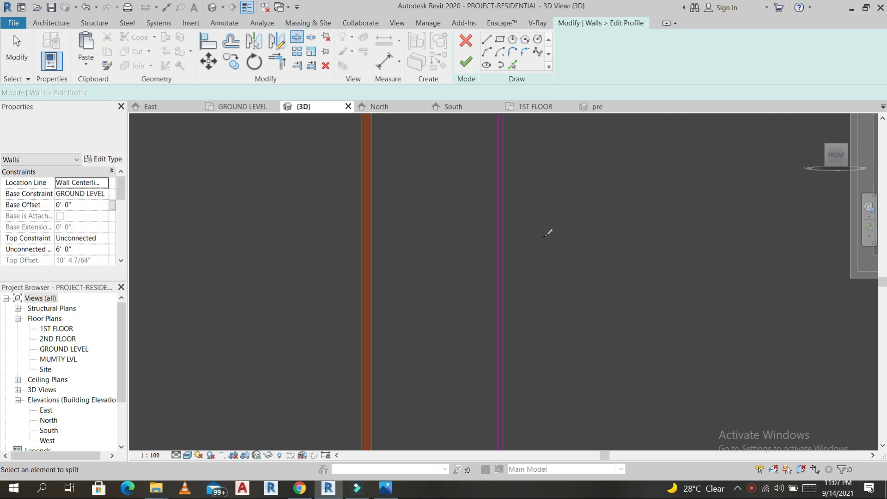
scroll(515, 376, down, 2)
scroll(513, 396, up, 3)
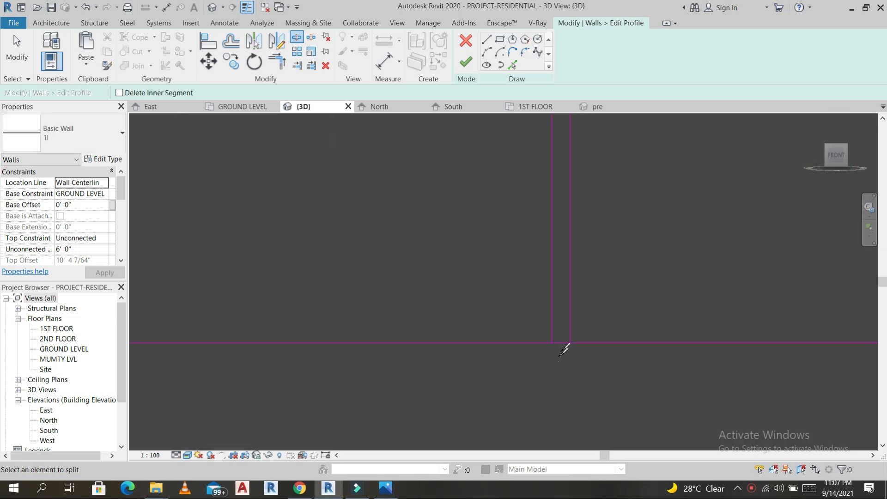
key(t)
key(r)
click(561, 290)
click(550, 326)
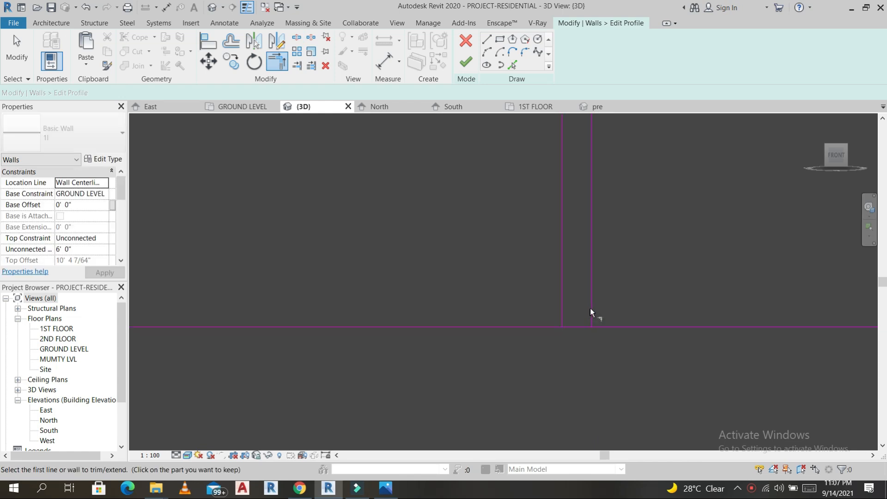
scroll(613, 312, down, 3)
scroll(656, 266, up, 4)
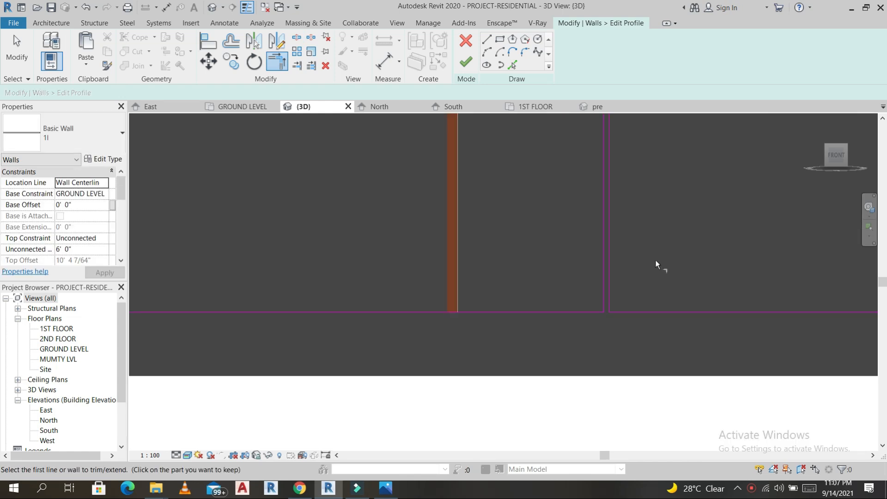
- Split the profile's top edge at the two vertical lines and trim both corners to open the gap
scroll(651, 265, down, 3)
middle_drag(665, 251, 648, 403)
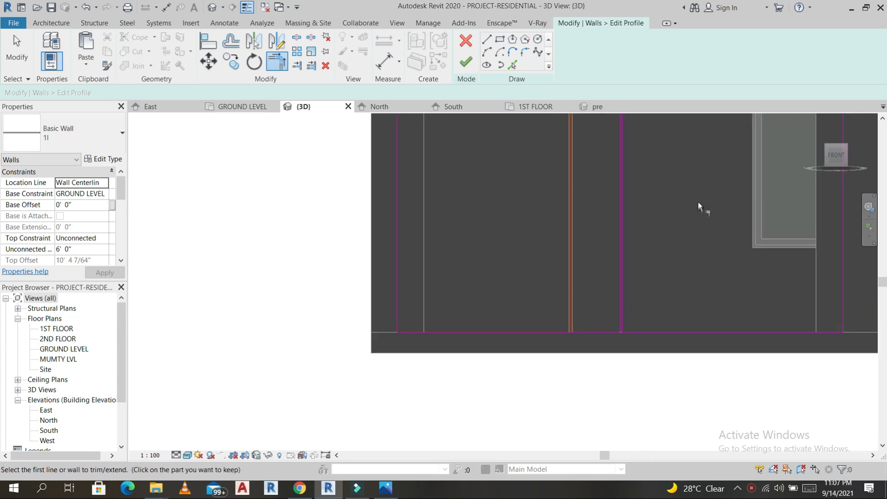
scroll(670, 139, up, 5)
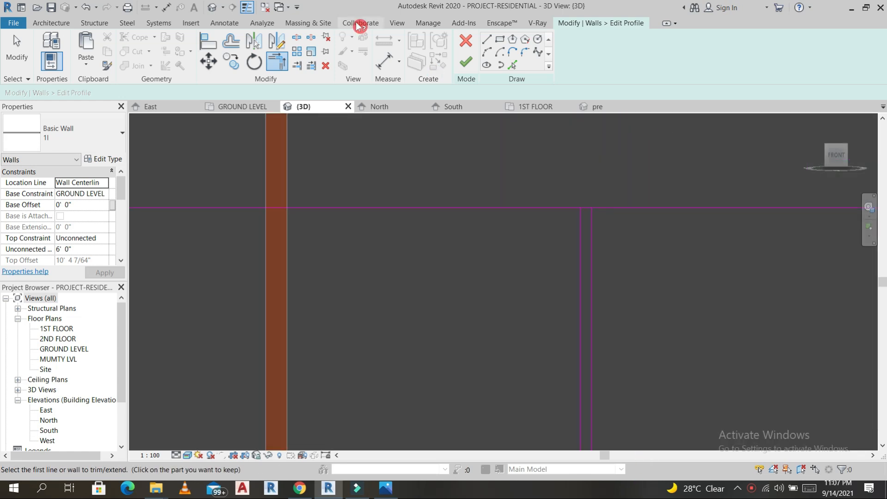
click(296, 40)
click(574, 216)
click(296, 67)
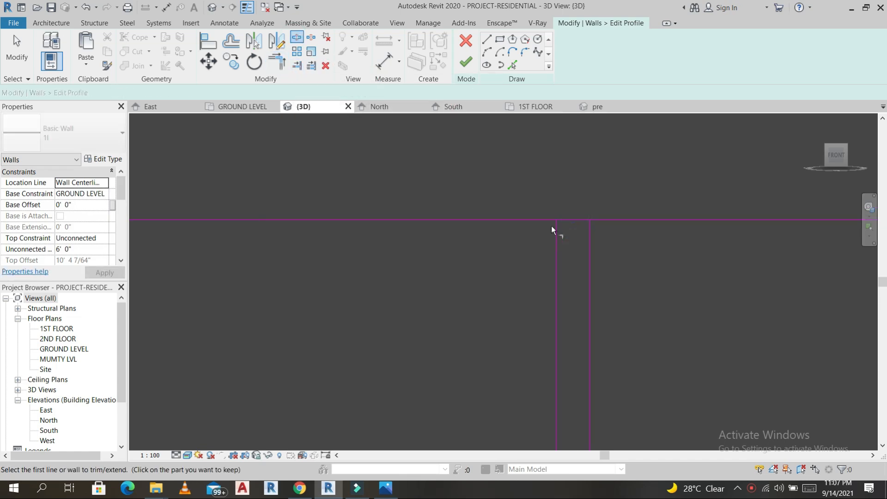
click(606, 221)
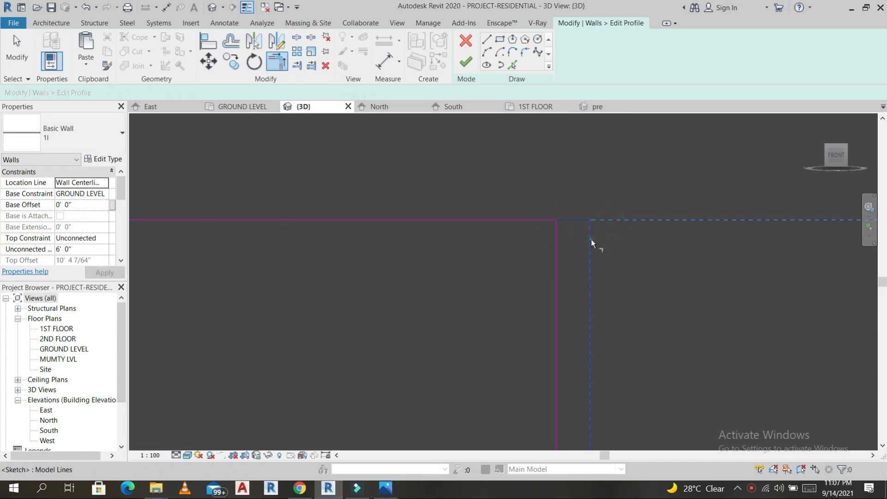
click(591, 239)
- Finish the wall profile edit and deselect the wall
scroll(547, 237, down, 3)
key(Escape)
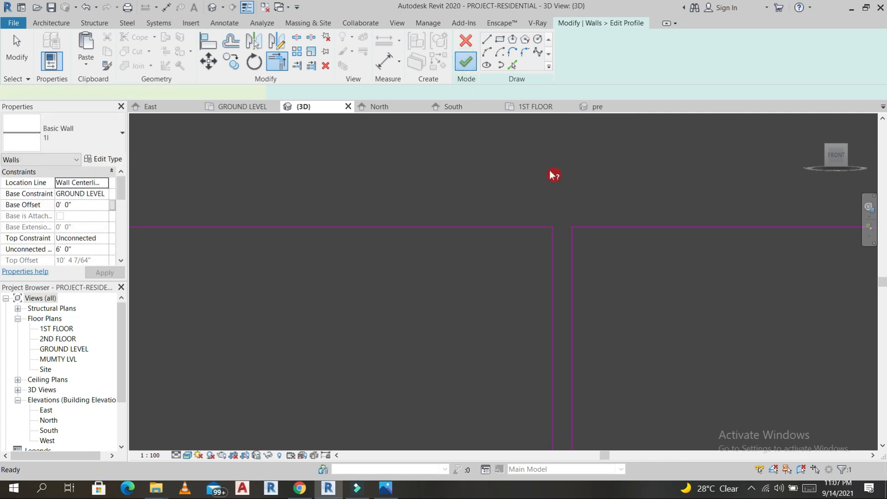
scroll(553, 174, down, 3)
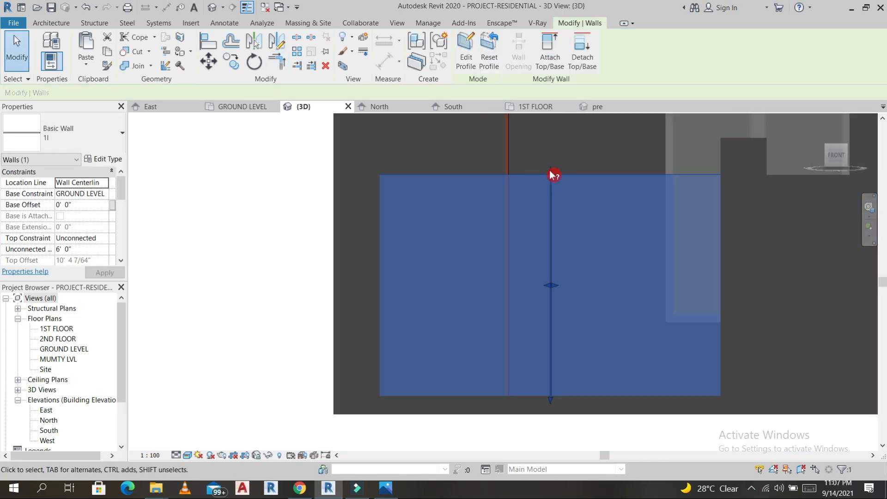
key(Escape)
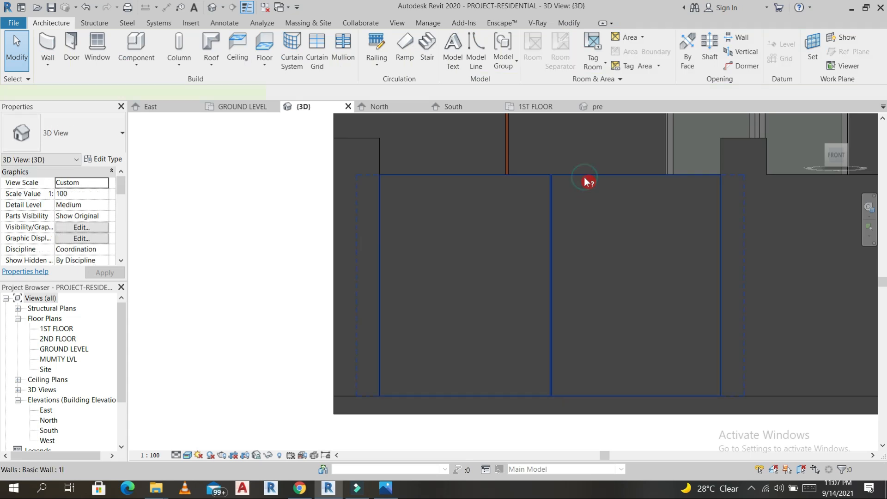
- Start a new in-place component in the Generic Models category, keeping the suggested name
click(588, 181)
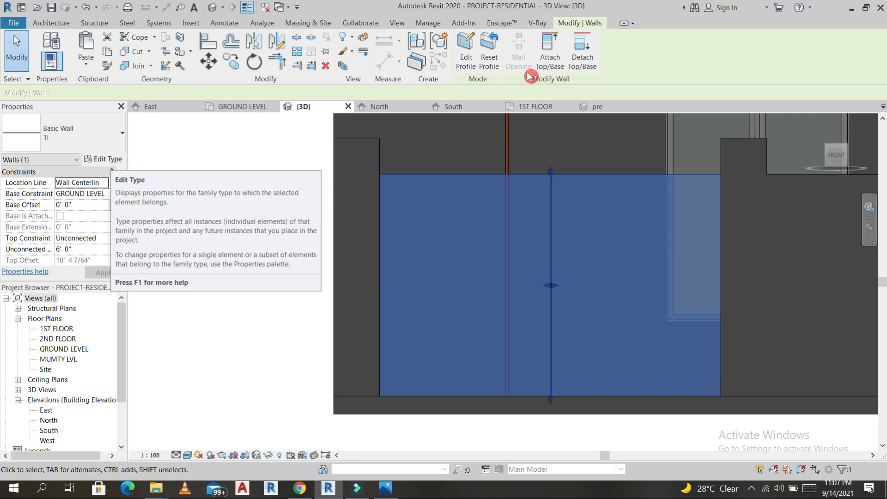
key(Escape)
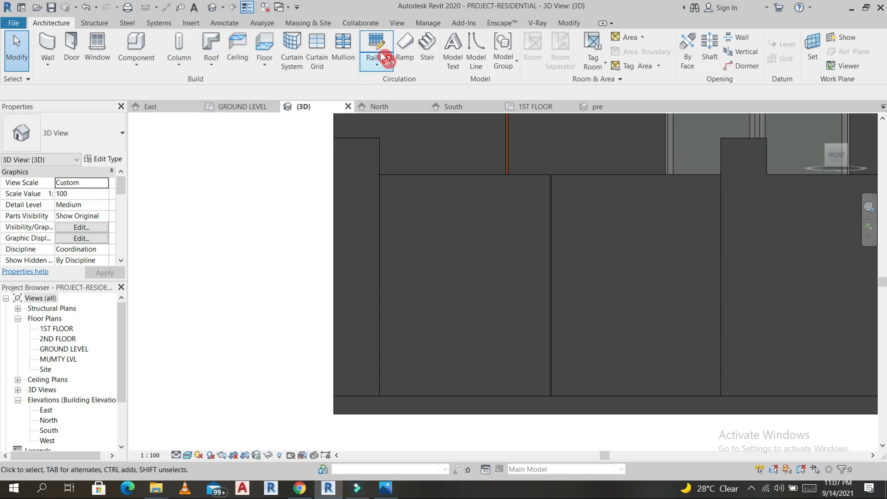
click(148, 72)
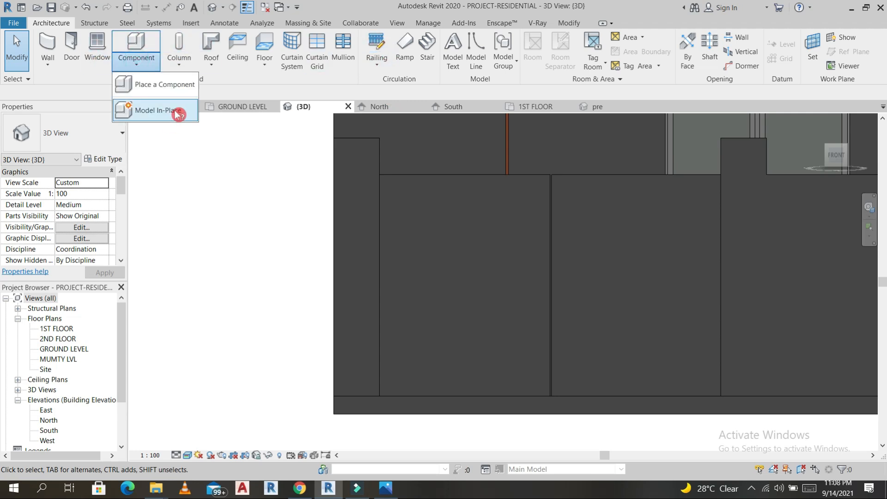
click(174, 111)
click(399, 209)
key(g)
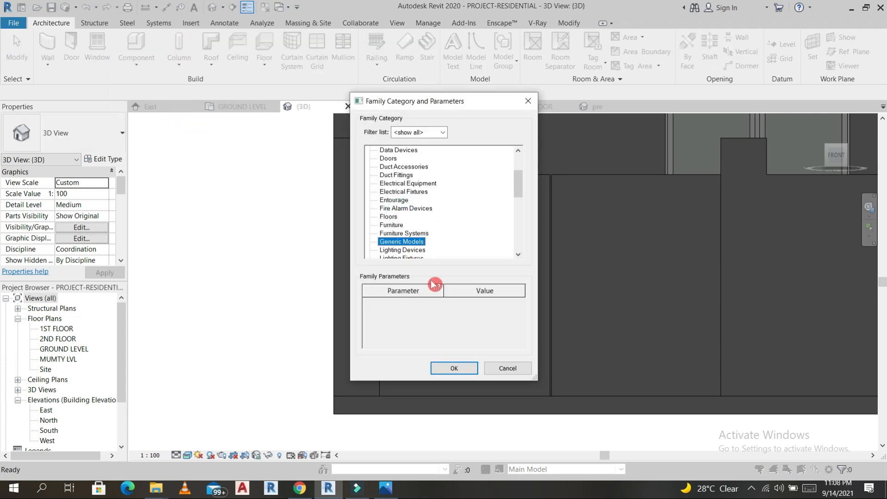
click(462, 367)
click(532, 310)
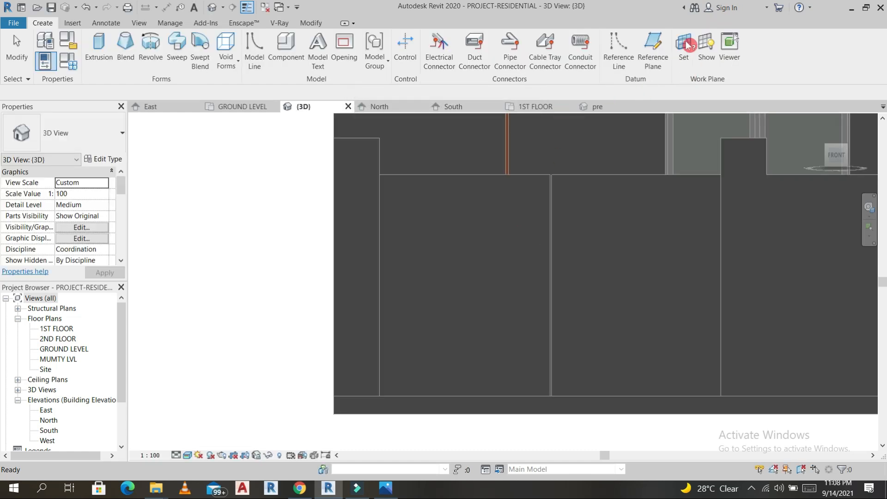
- Set the work plane by picking the front face of the gate wall
click(683, 46)
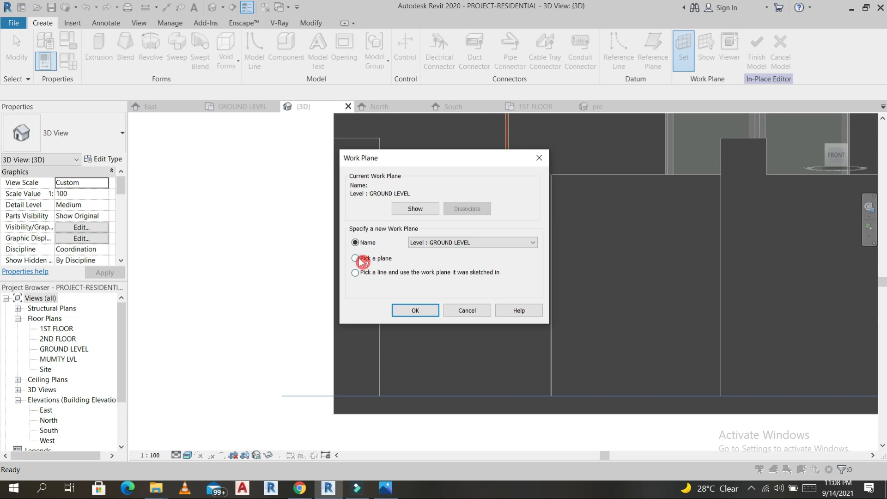
click(415, 311)
click(499, 183)
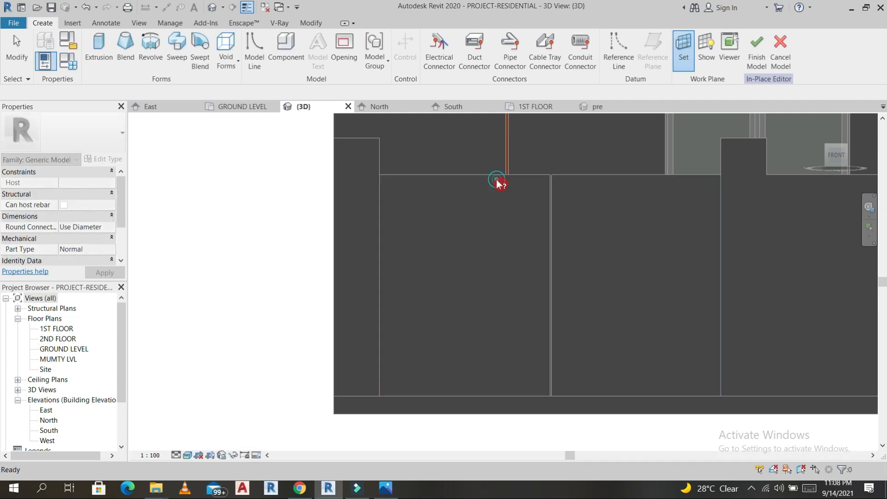
- Start an Extrusion and sketch a narrow upright rectangle for a handle on the left gate leaf, close to the centre gap
click(99, 46)
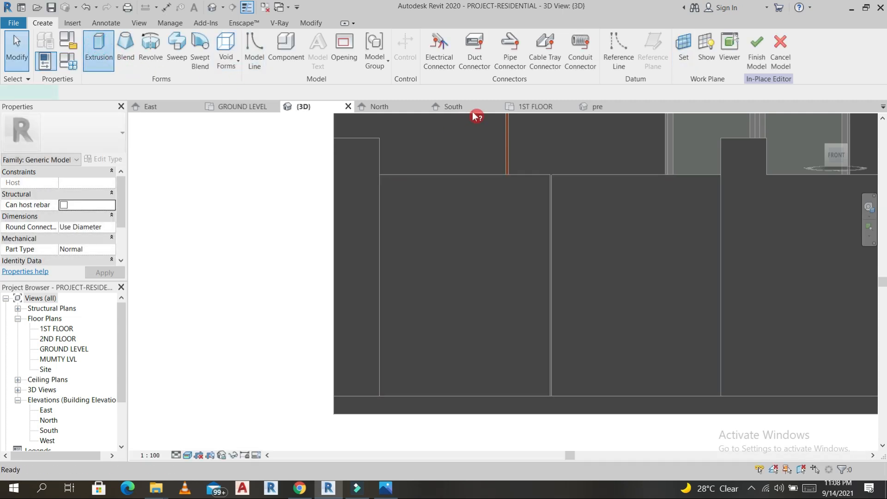
click(434, 41)
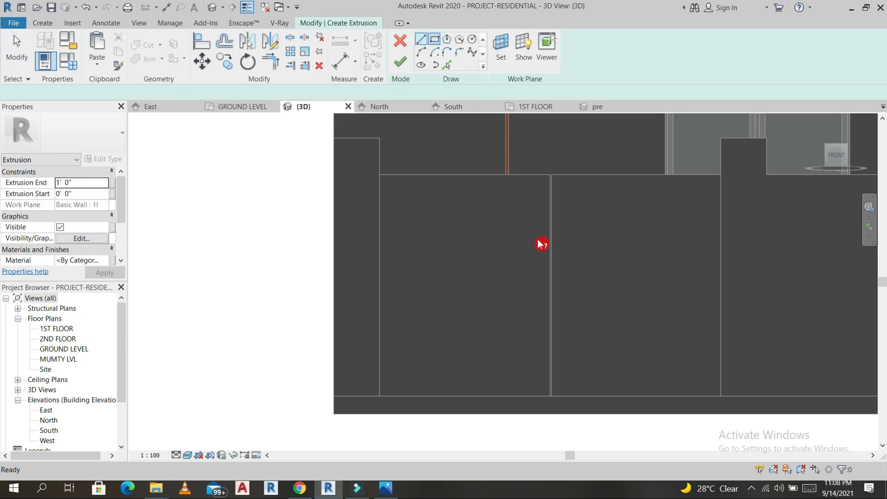
click(543, 294)
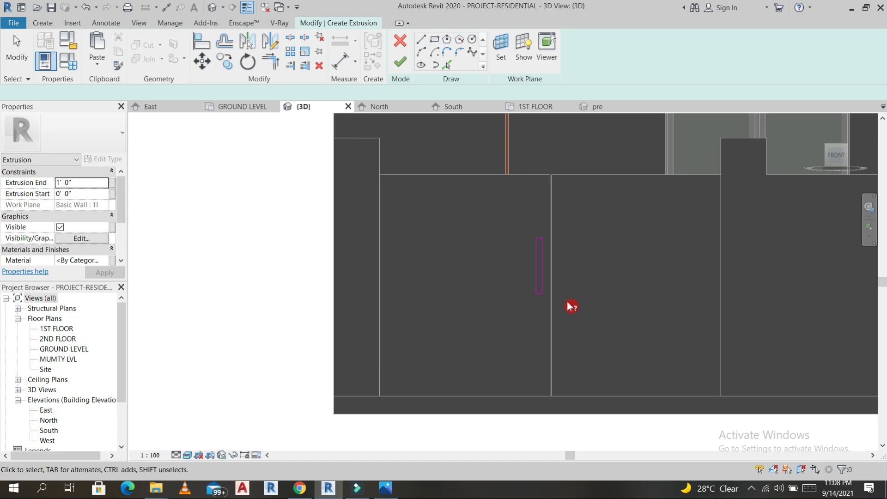
key(Escape)
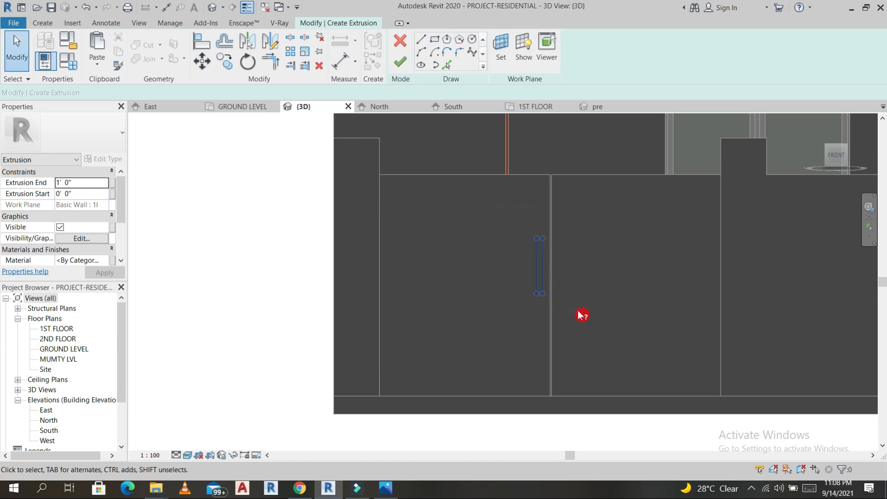
- Copy the handle rectangle across the centre gap onto the right gate leaf
key(c)
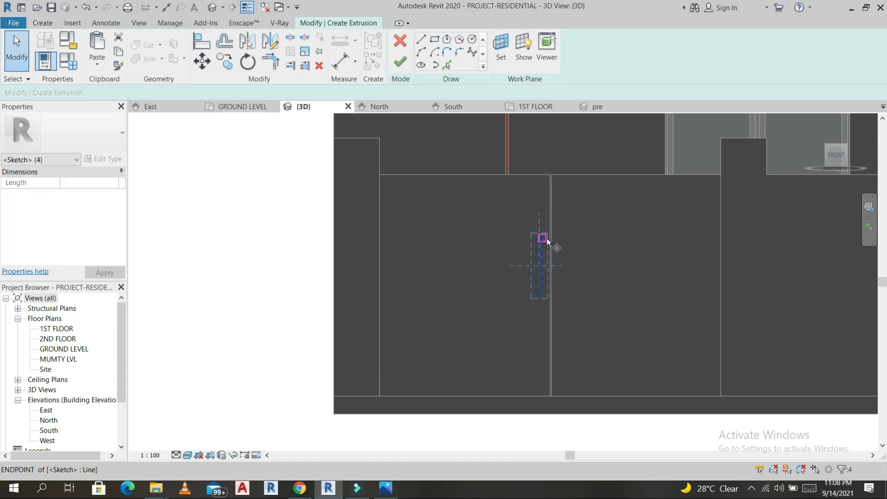
click(546, 240)
key(o)
click(565, 239)
key(Escape)
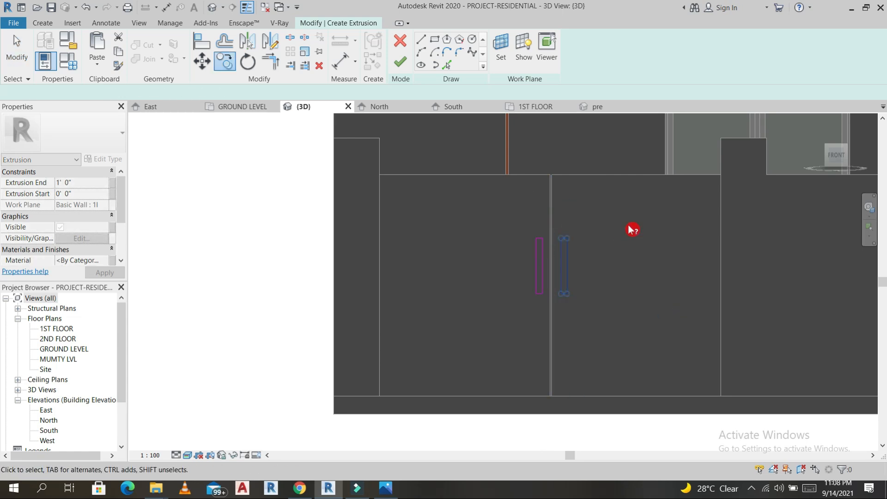
- Finish the extrusion sketch and set the depth of the handles to 4"
click(401, 67)
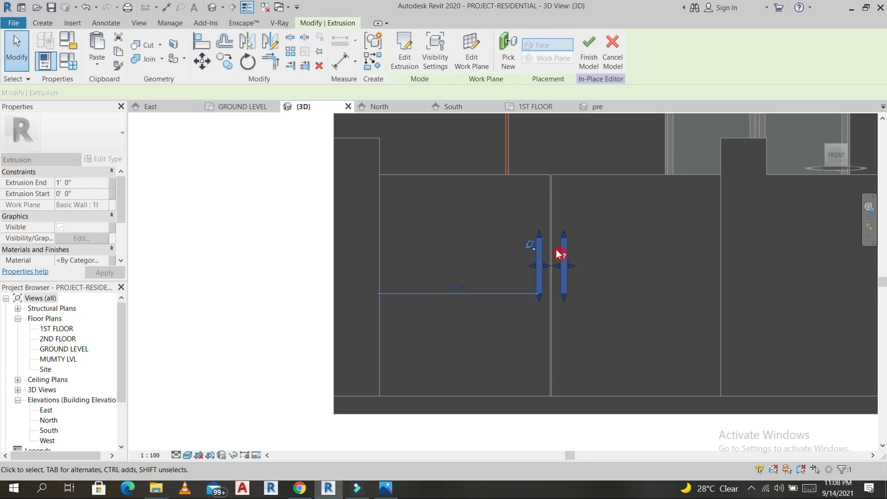
shift+middle_drag(652, 348, 671, 341)
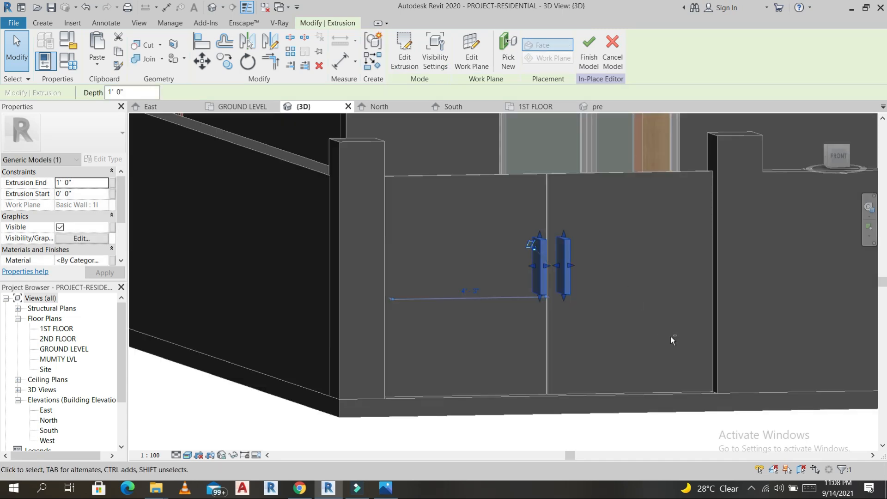
scroll(559, 265, up, 2)
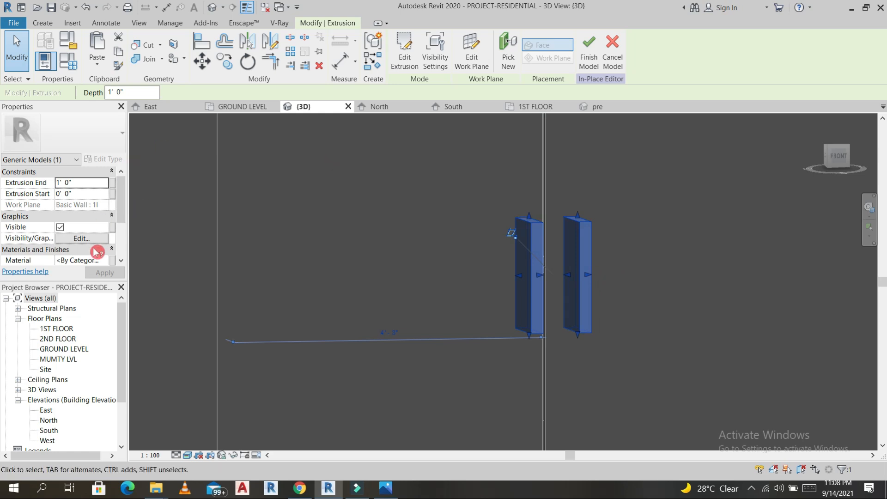
click(132, 91)
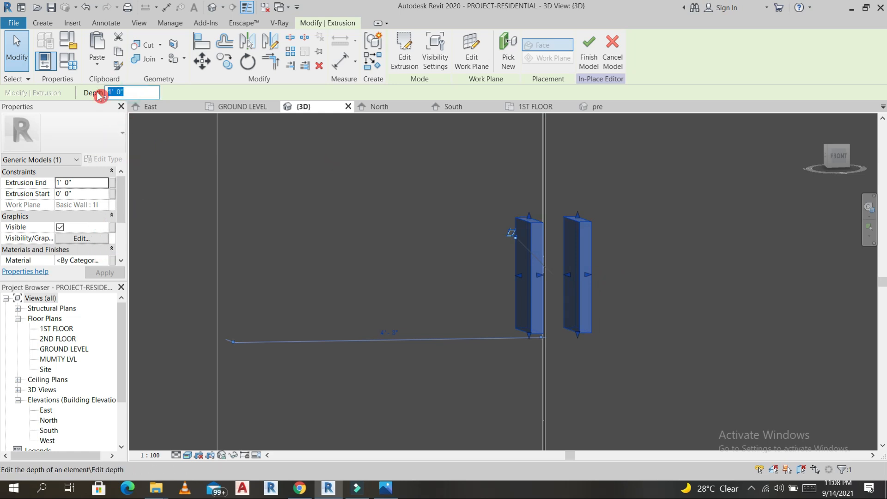
text(4')
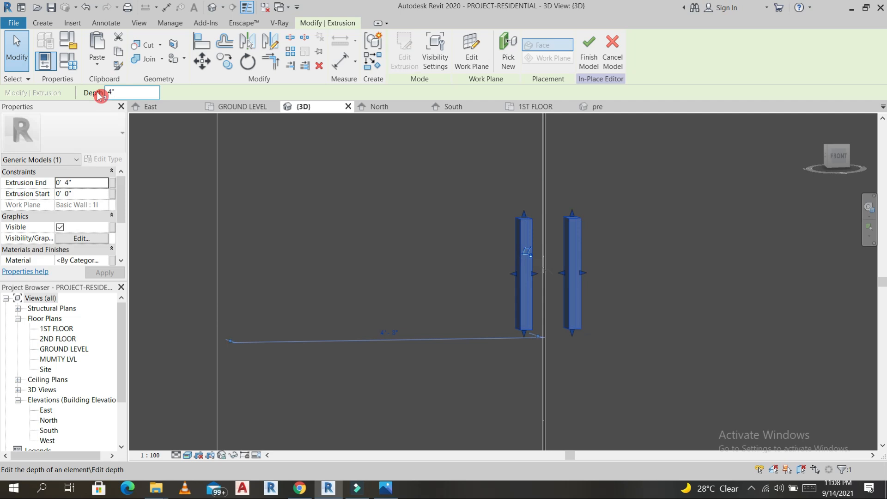
- Assign the GRANITE BLACK-2 material to both handles and finish the in-place model
click(106, 261)
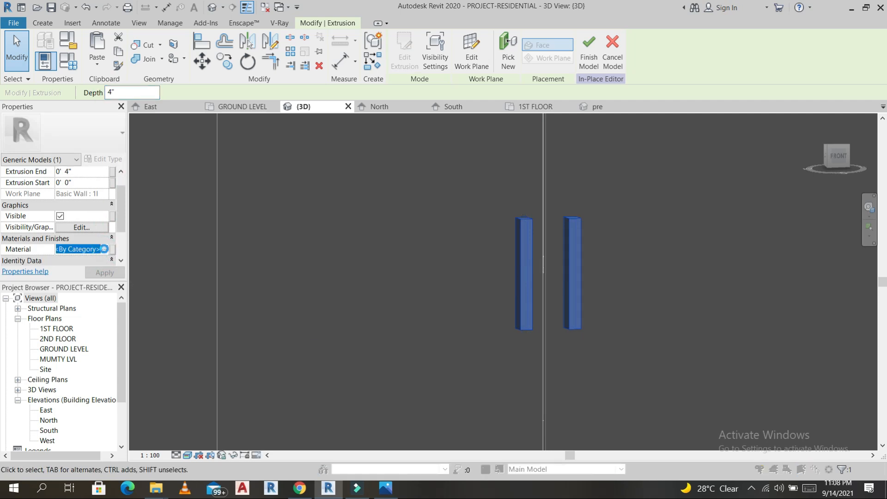
click(111, 252)
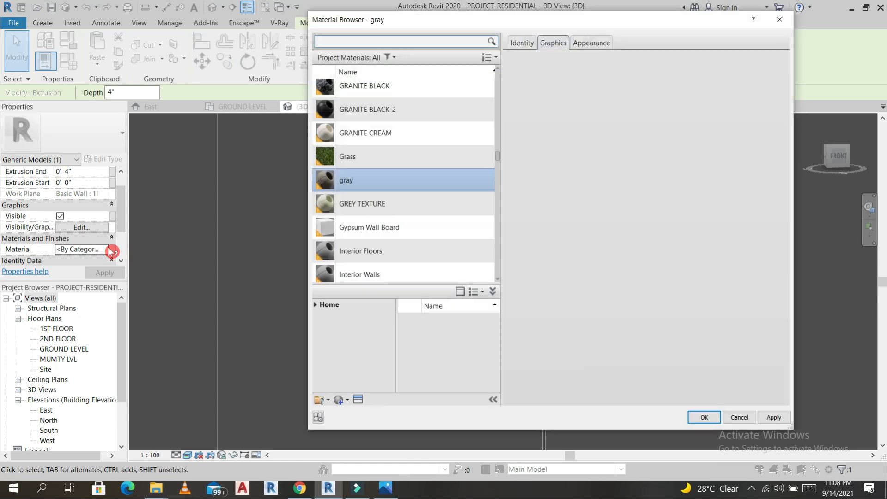
click(377, 109)
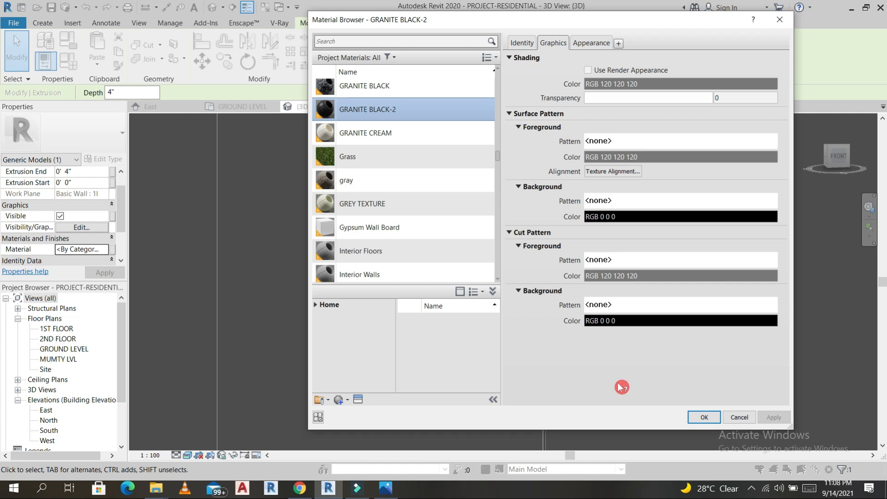
click(704, 418)
click(640, 238)
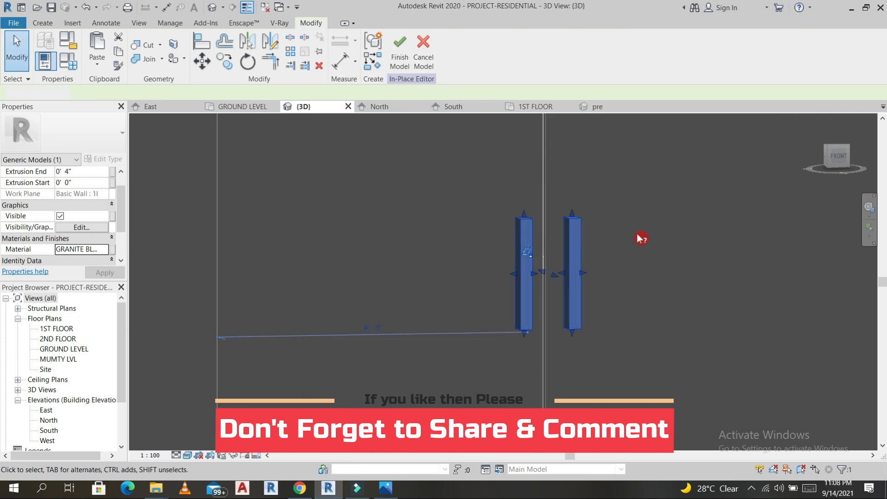
click(397, 49)
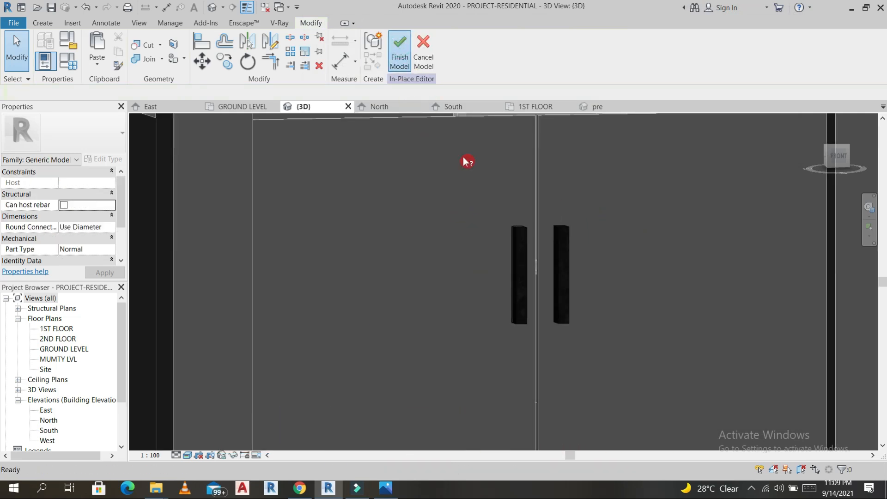
scroll(570, 199, down, 3)
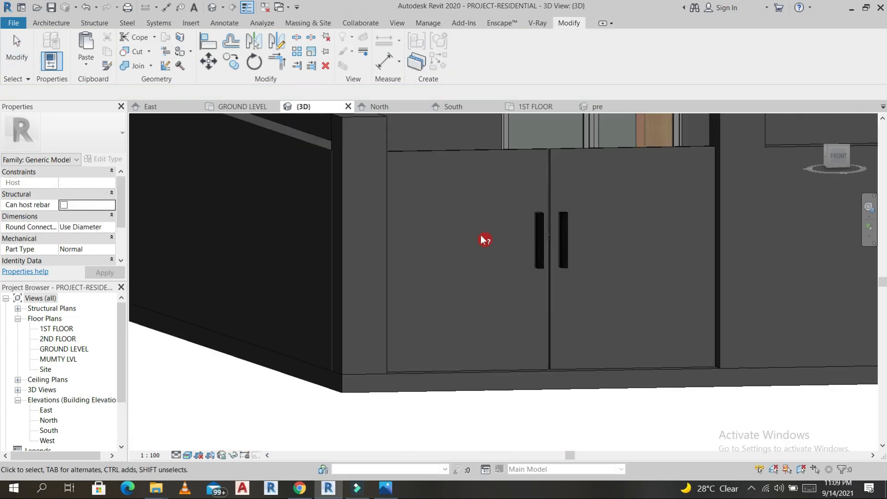
- Show the gate from the front, start a Wall Reveal of type Reveal and choose its profile in the type properties
click(838, 156)
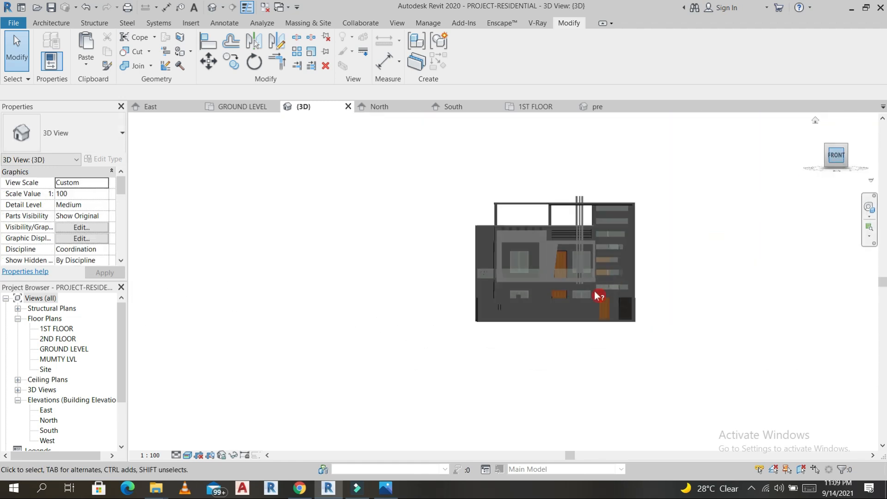
scroll(396, 365, up, 6)
scroll(409, 368, up, 2)
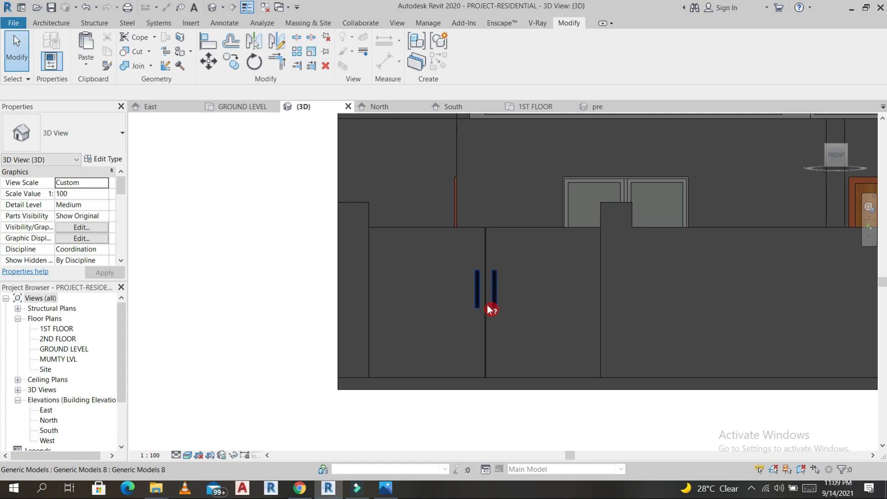
click(51, 23)
click(50, 68)
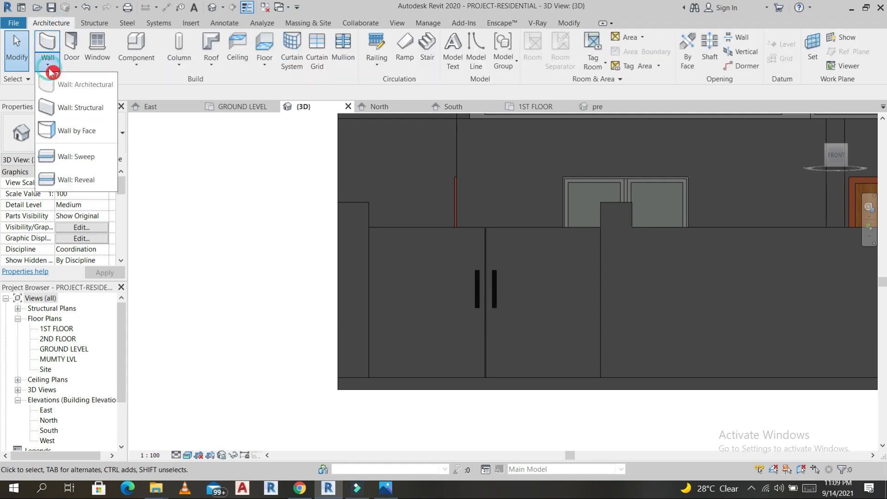
click(74, 179)
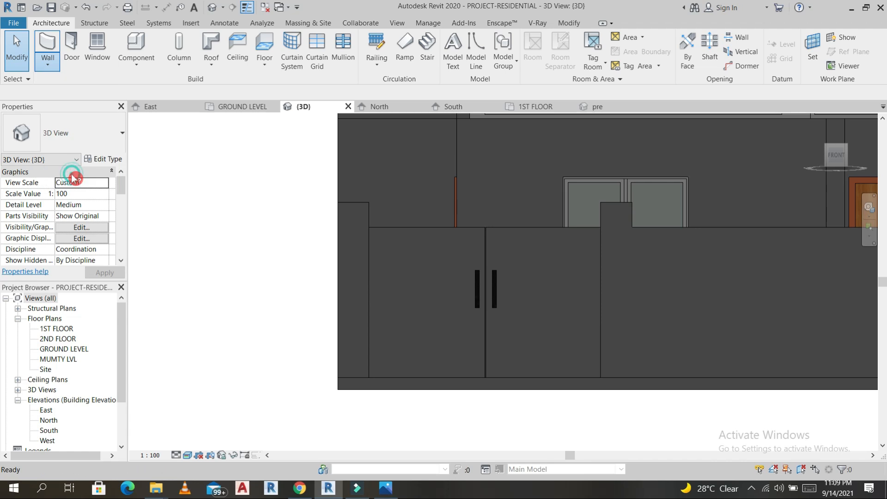
click(113, 138)
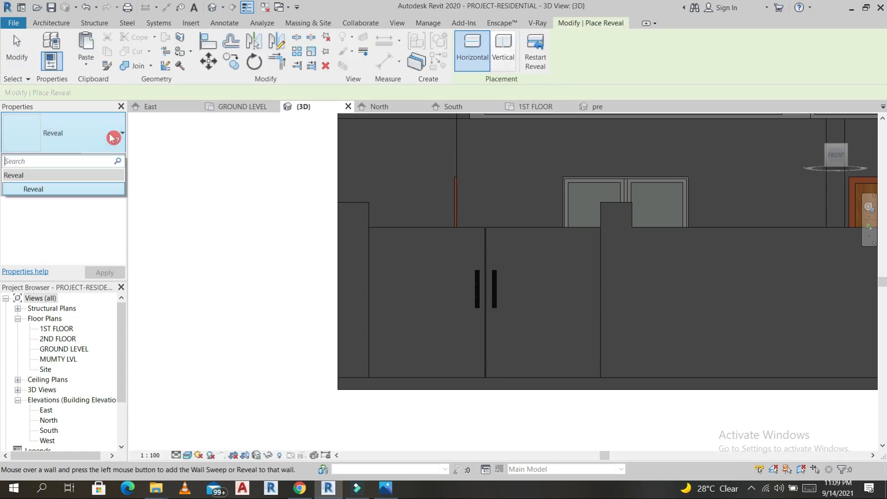
click(84, 190)
click(110, 159)
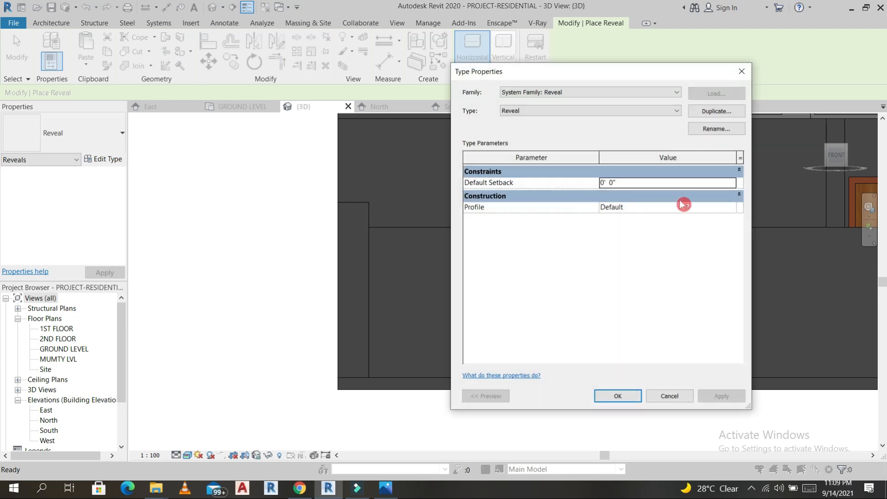
click(736, 210)
click(677, 227)
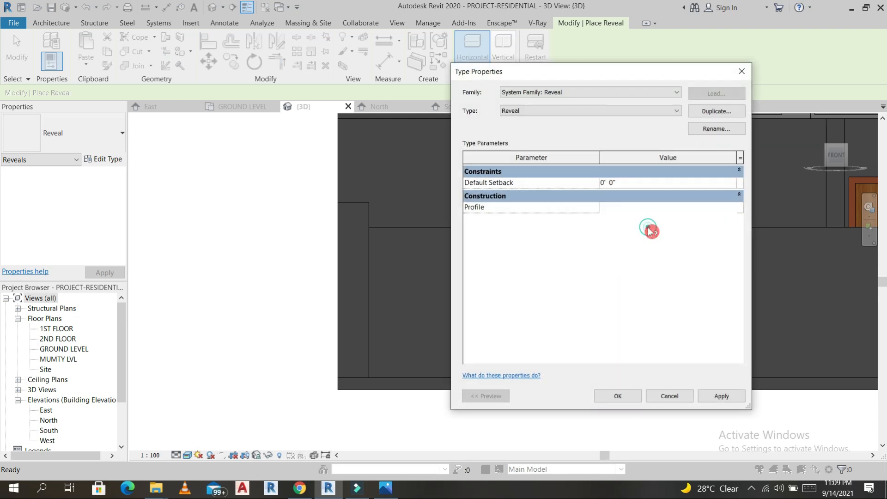
click(618, 396)
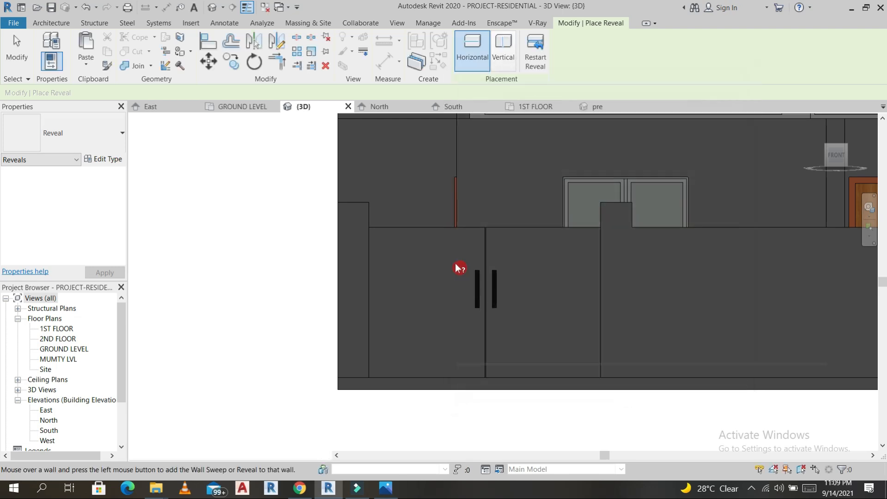
- Add five horizontal reveals across both gate leaves, spaced roughly evenly from the upper edge down to the middle of the handles
click(391, 240)
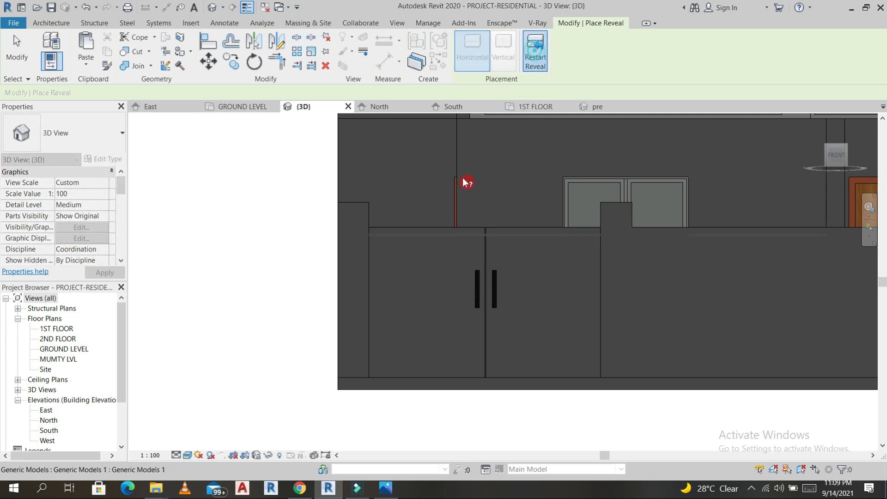
click(369, 250)
click(371, 267)
click(541, 61)
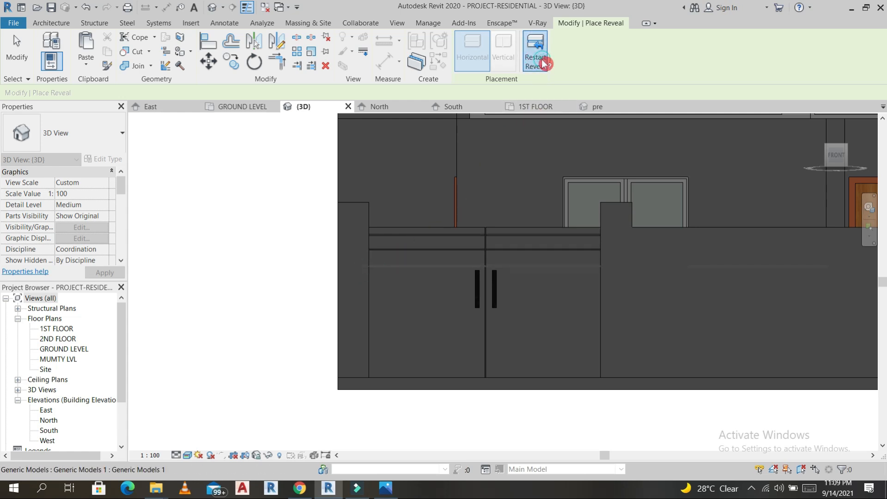
click(372, 281)
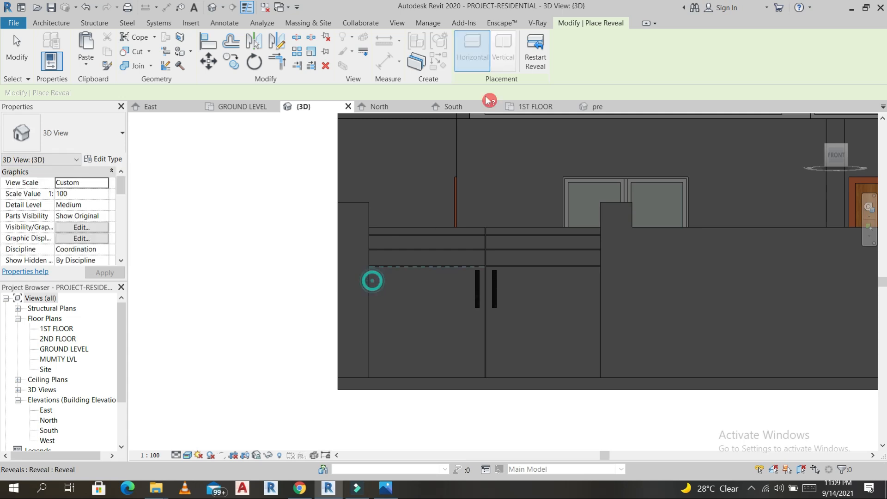
click(540, 52)
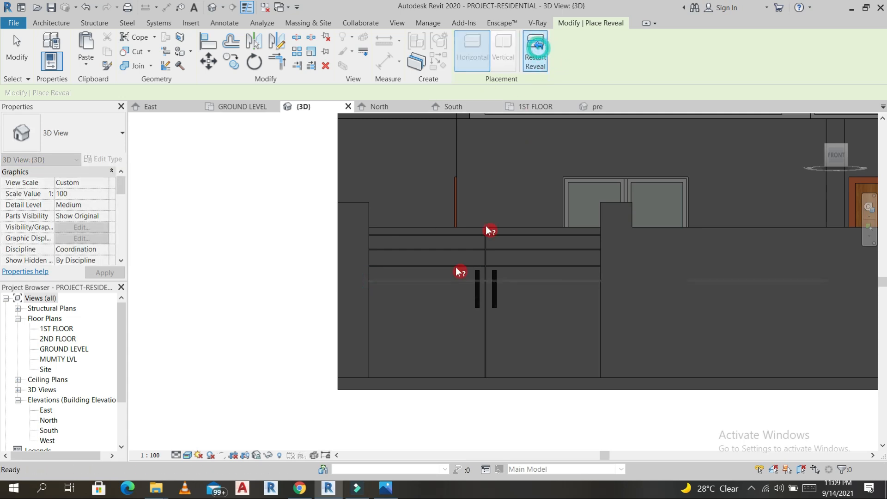
click(370, 294)
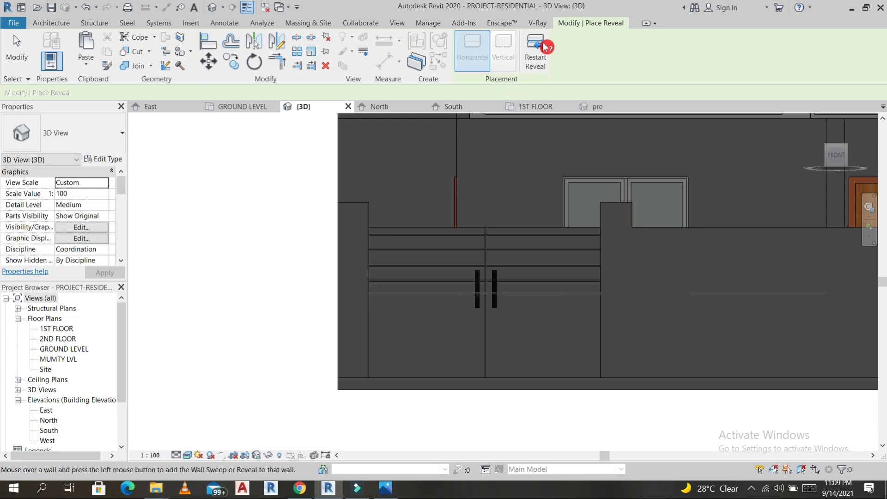
click(536, 60)
- Add further horizontal reveals at similar spacing from the lower end of the handles to just above the gate's bottom edge
click(394, 316)
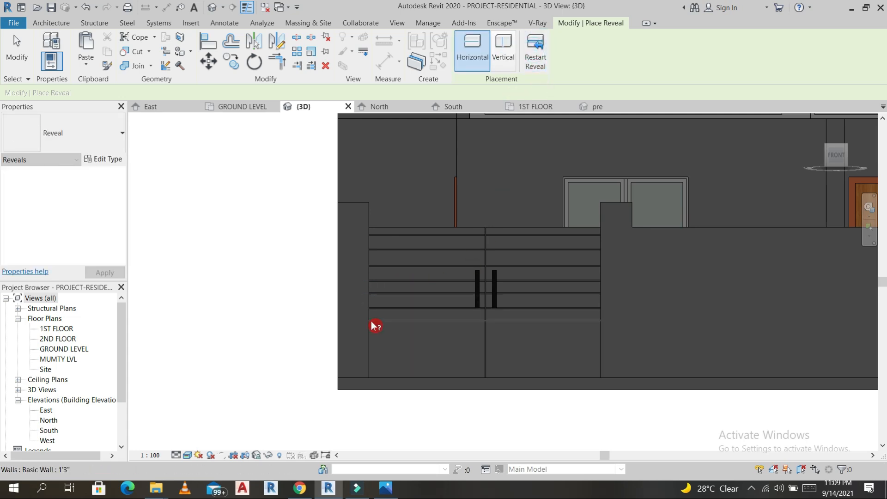
click(375, 326)
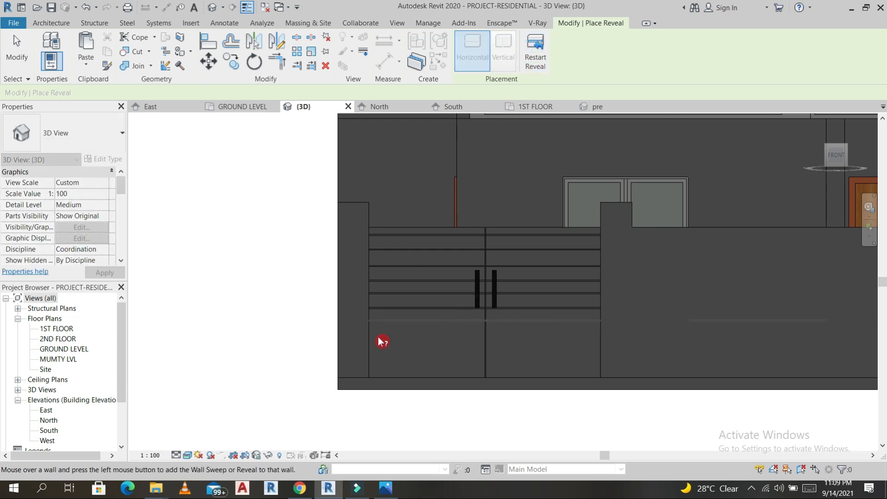
click(370, 335)
click(533, 60)
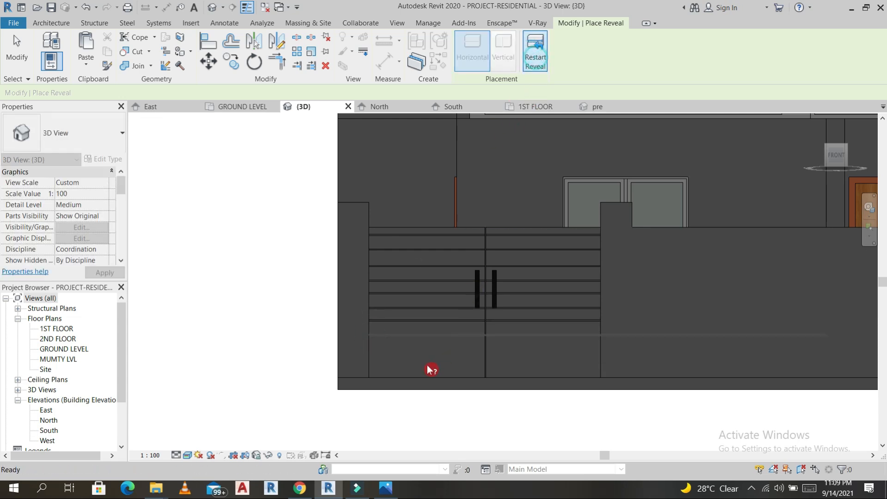
click(369, 347)
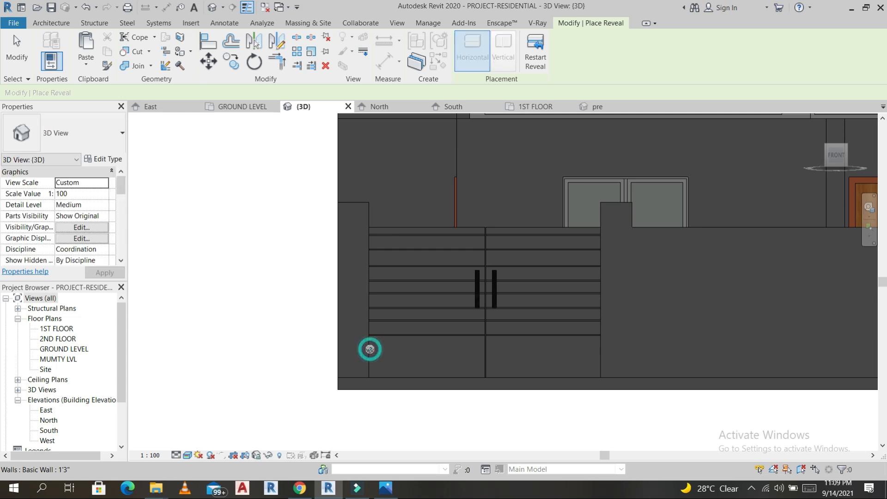
click(539, 62)
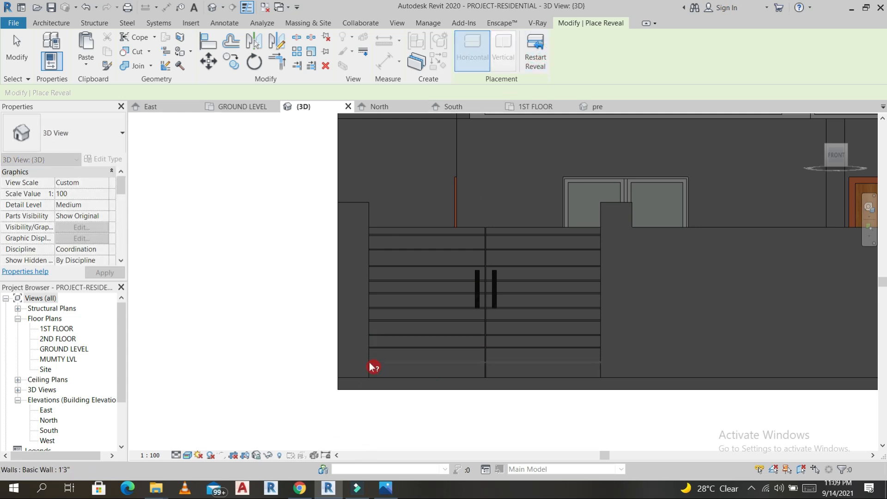
click(370, 361)
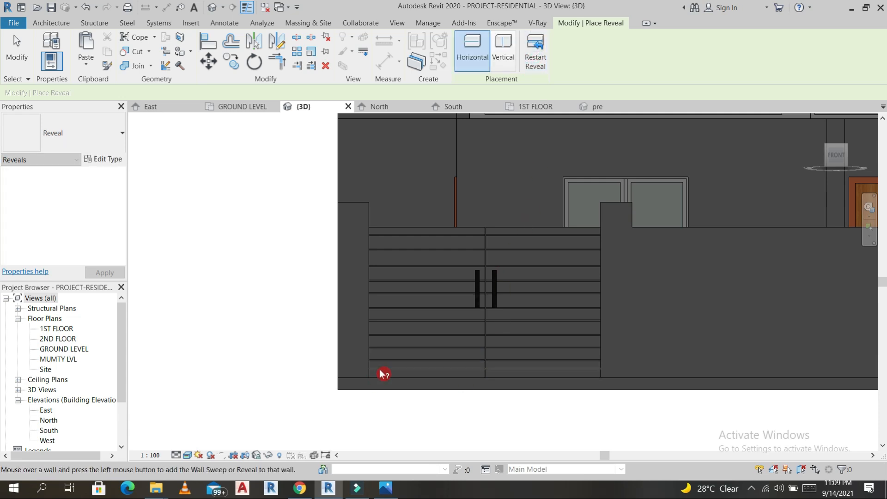
scroll(375, 373, up, 4)
click(370, 381)
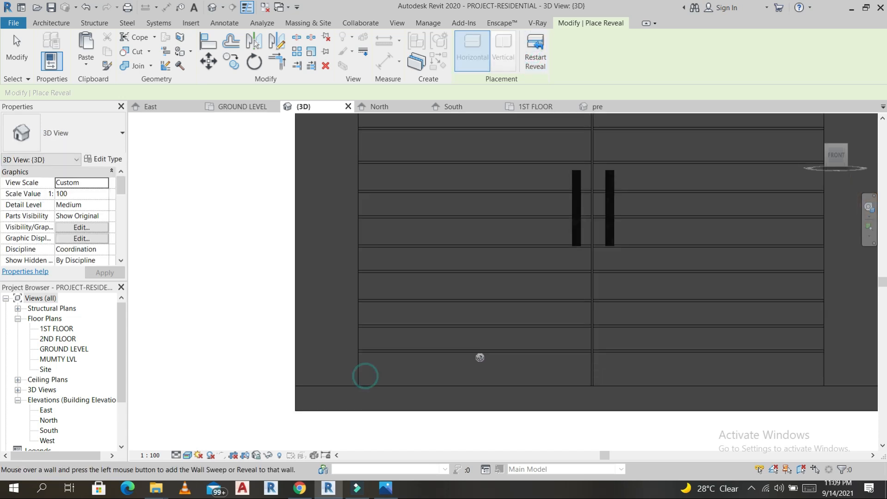
scroll(545, 317, down, 3)
key(Escape)
key(Escape)
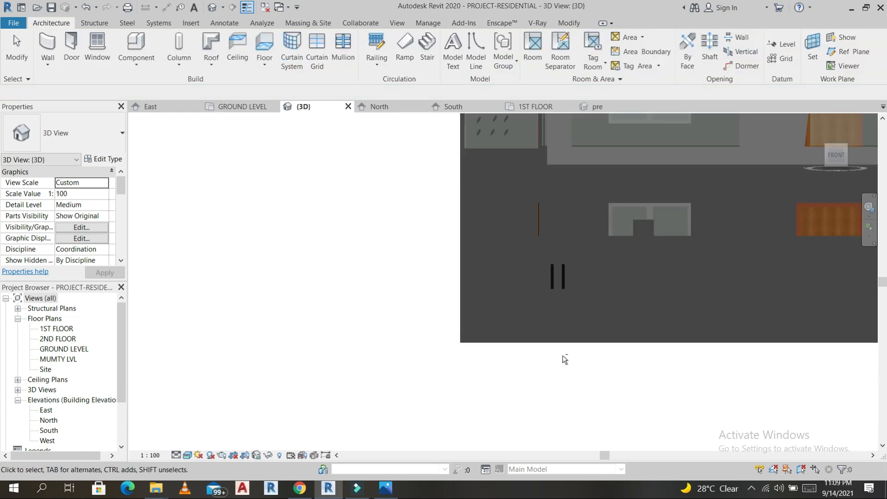
- Paint the front face of the gate with the material wooden 1
shift+middle_drag(624, 395, 703, 371)
scroll(698, 365, down, 2)
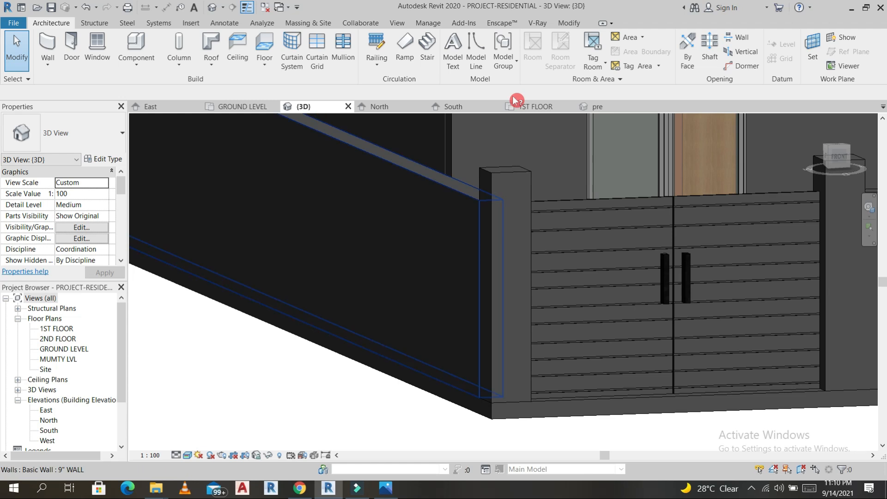
click(569, 33)
click(211, 61)
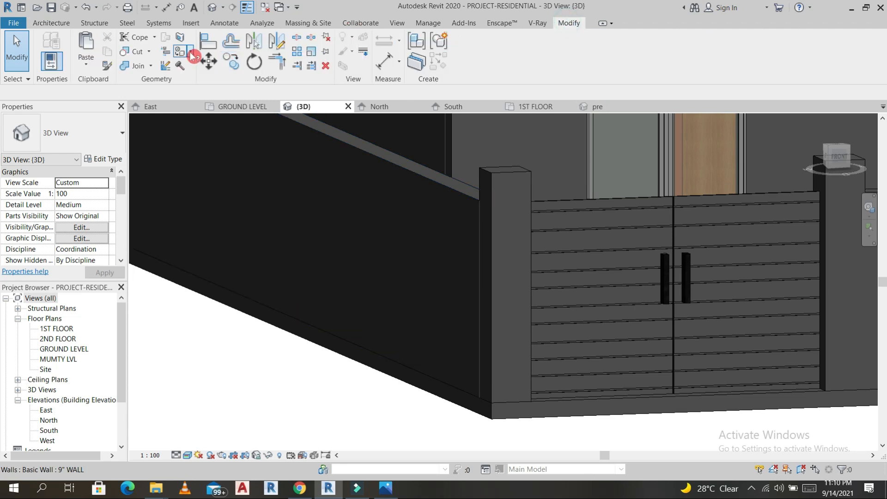
click(192, 56)
click(224, 78)
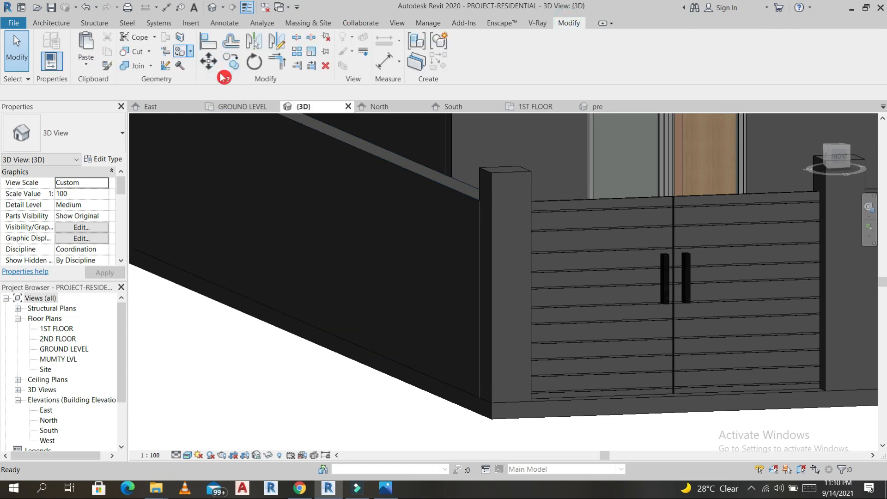
click(132, 245)
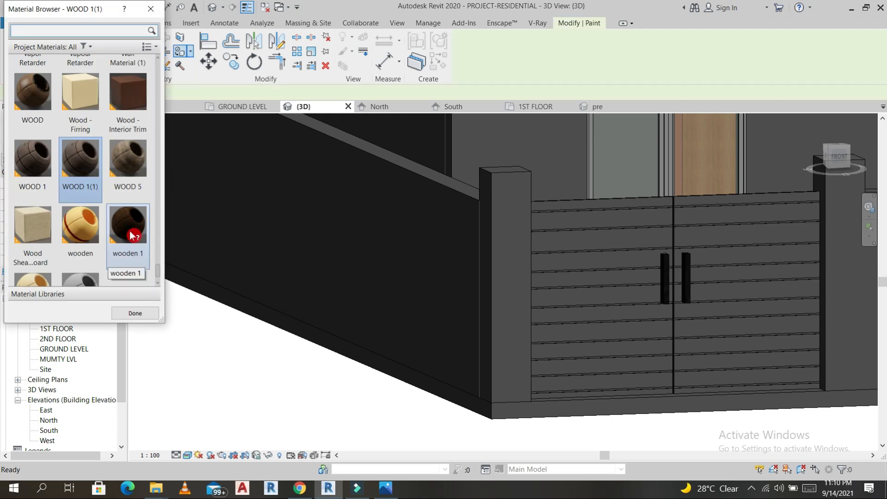
click(616, 260)
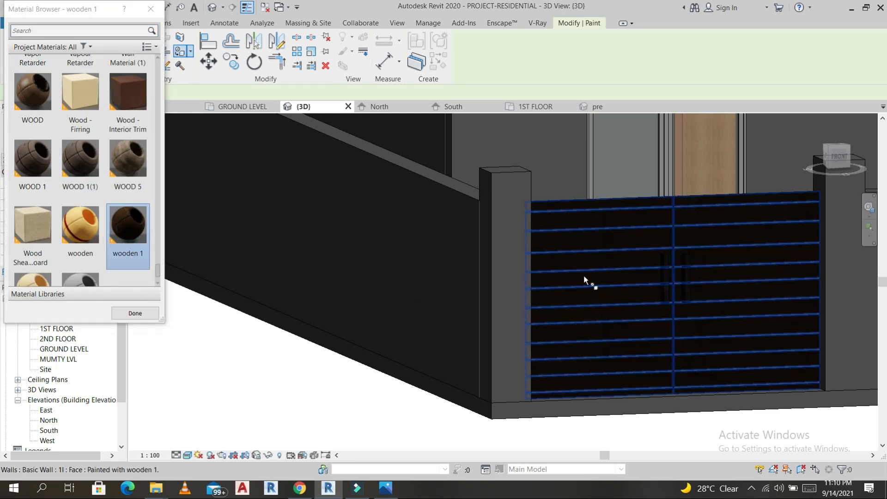
- Repaint the front face of the gate with the material WOOD 1(1) and finish painting
scroll(688, 283, up, 5)
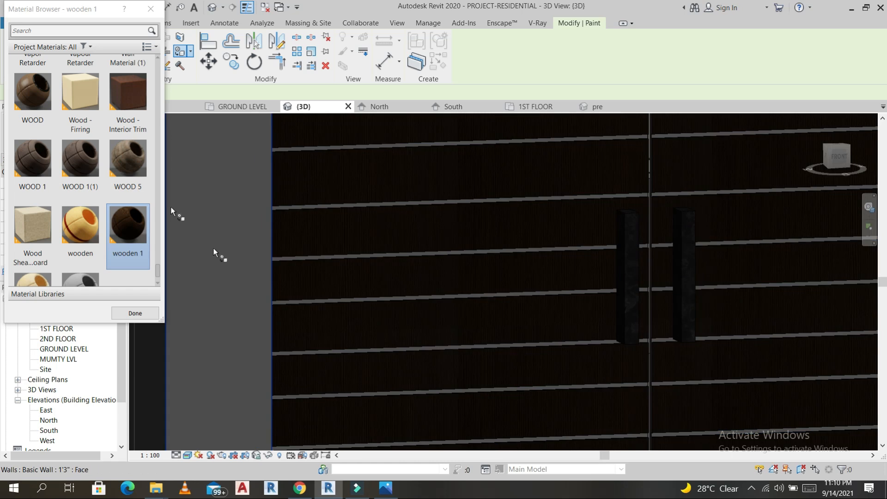
click(80, 159)
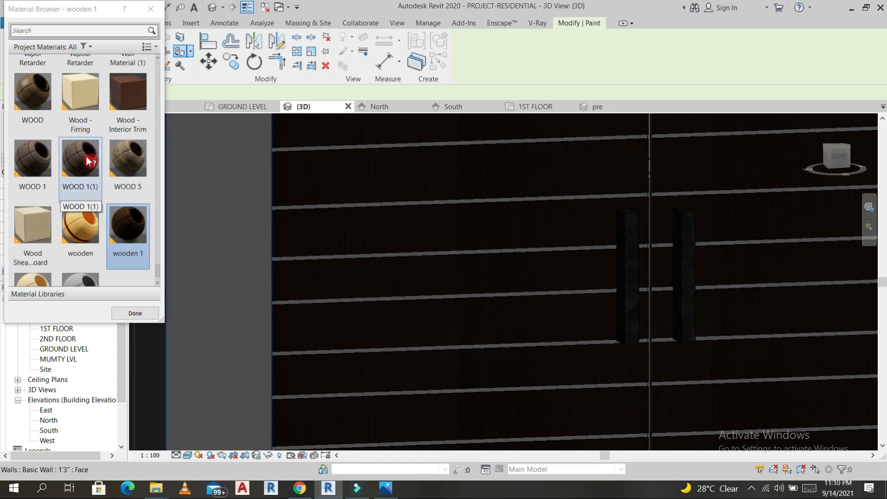
click(565, 213)
scroll(560, 243, down, 5)
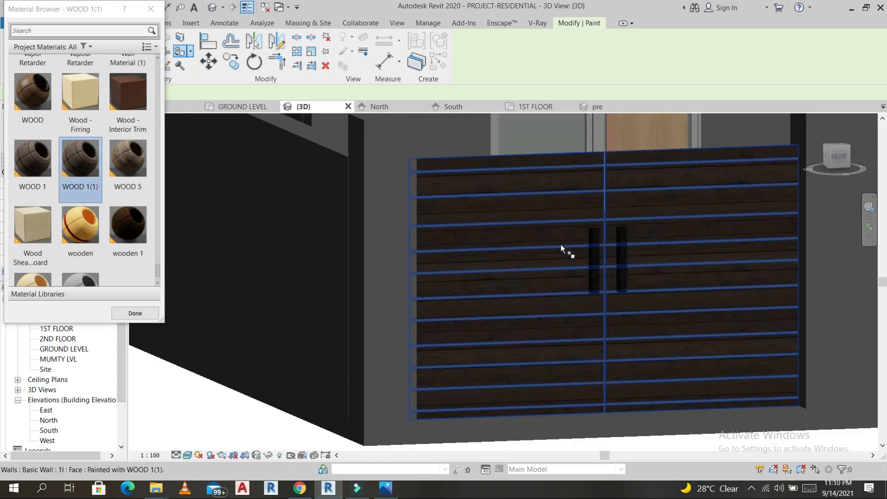
scroll(666, 304, up, 3)
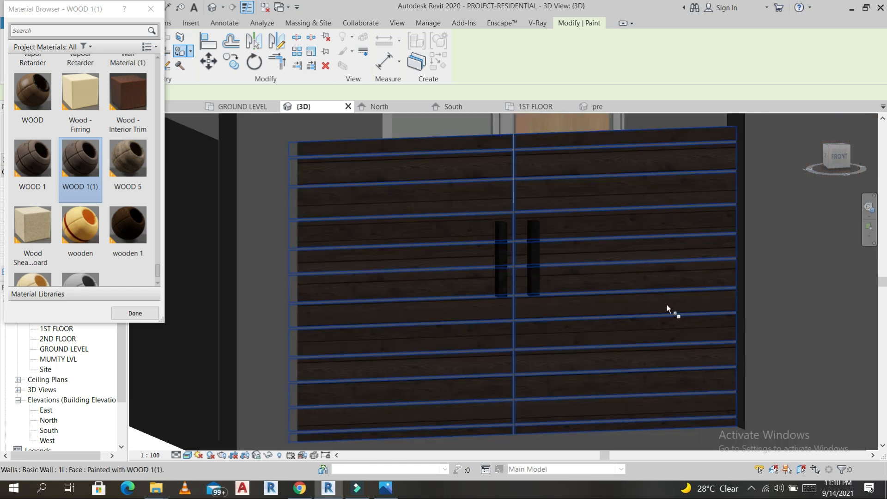
scroll(647, 296, down, 3)
scroll(648, 296, down, 3)
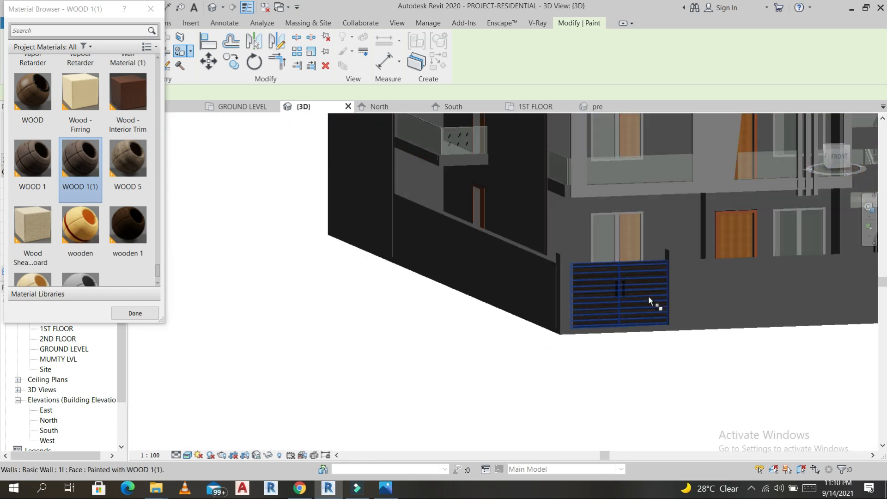
key(Escape)
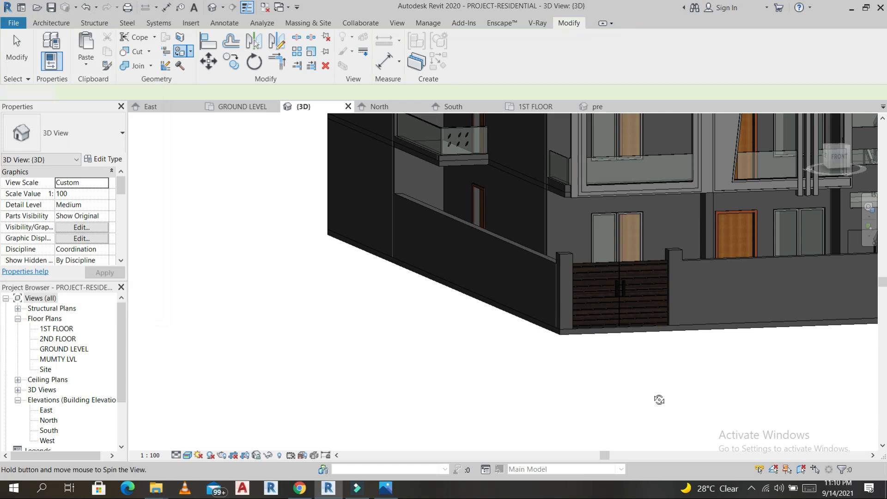
- Select the gate wall together with its two black handles
scroll(651, 407, up, 1)
scroll(666, 252, up, 3)
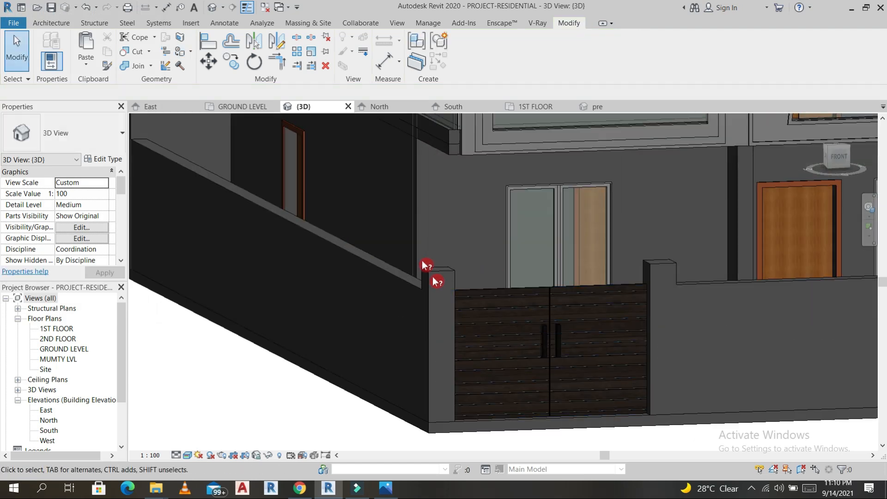
scroll(444, 275, down, 2)
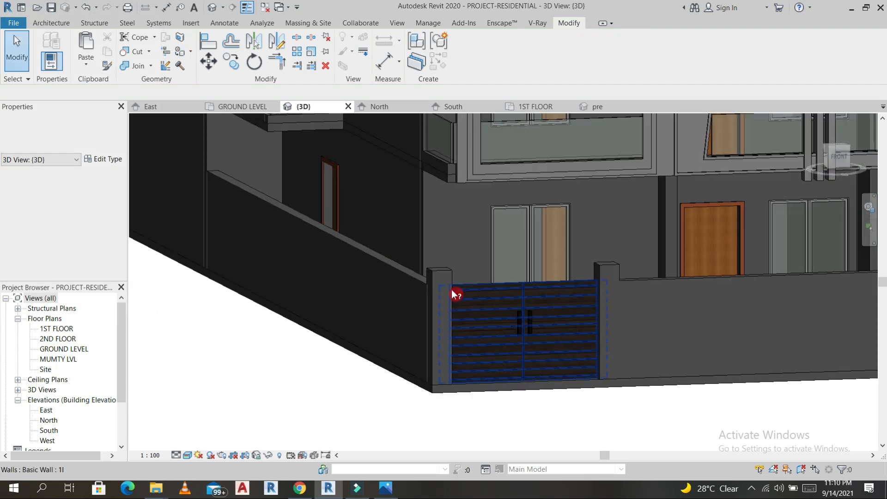
scroll(451, 288, up, 3)
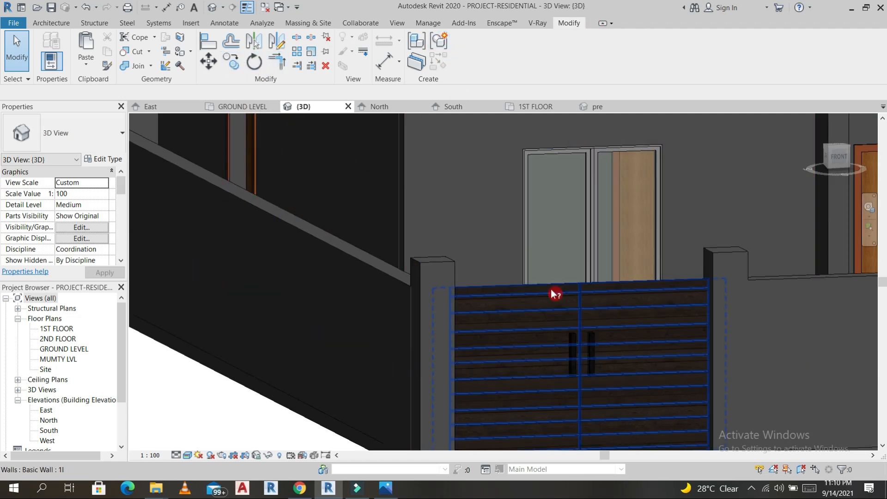
scroll(555, 294, down, 6)
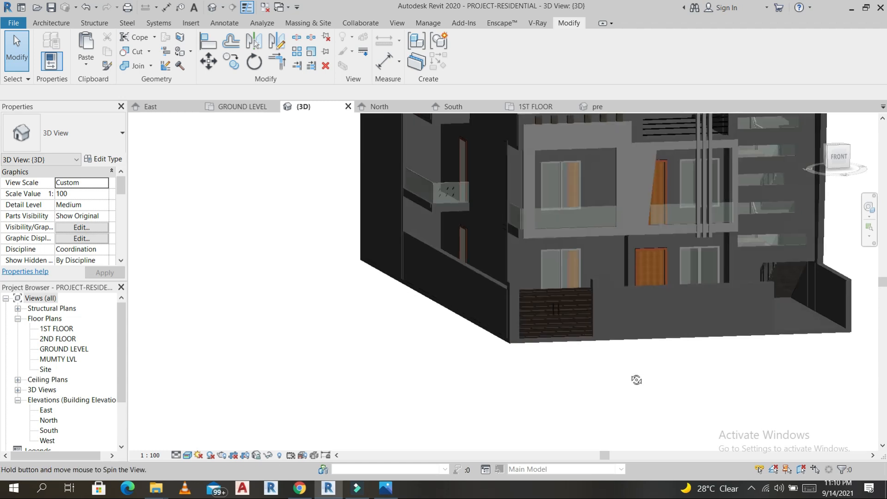
scroll(505, 352, up, 5)
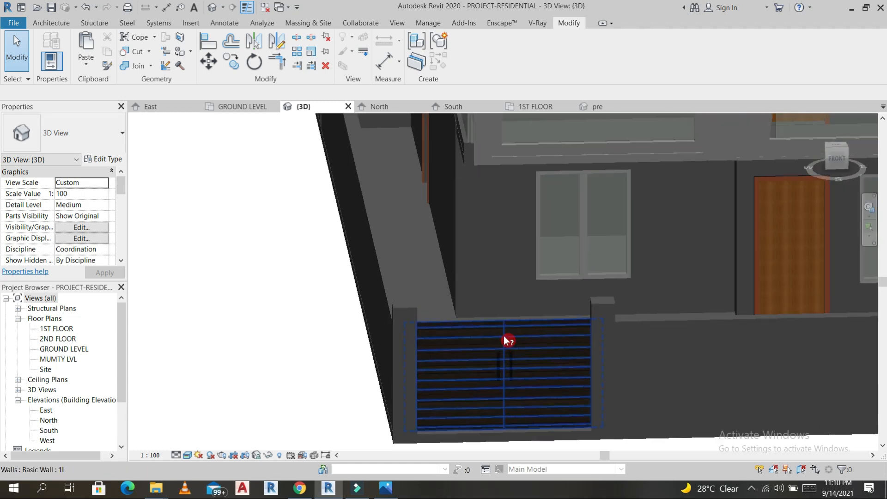
click(548, 332)
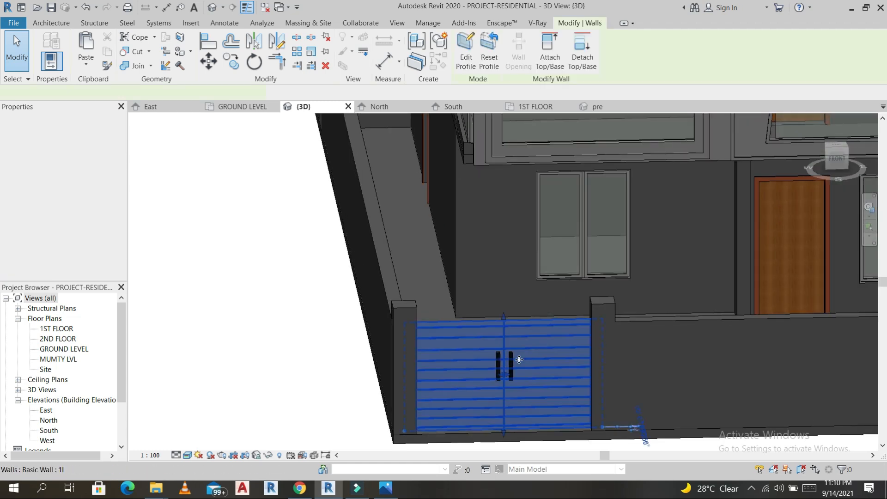
scroll(508, 354, up, 3)
ctrl+click(503, 346)
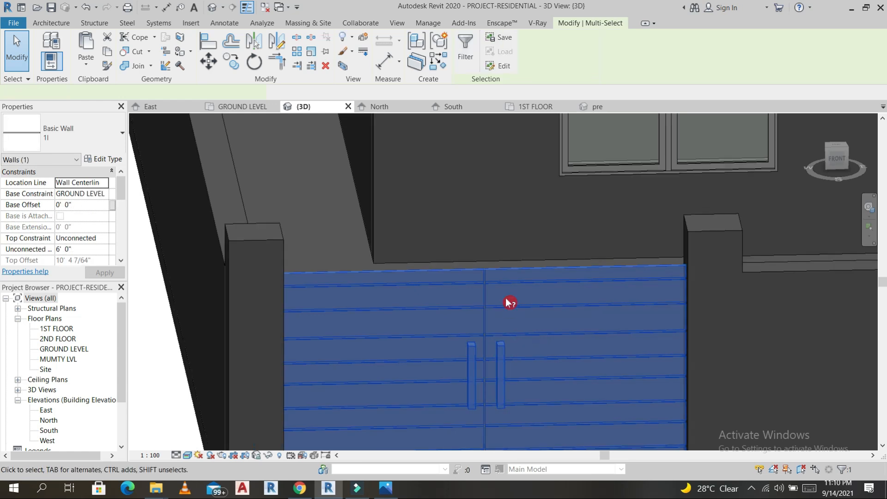
scroll(508, 305, down, 5)
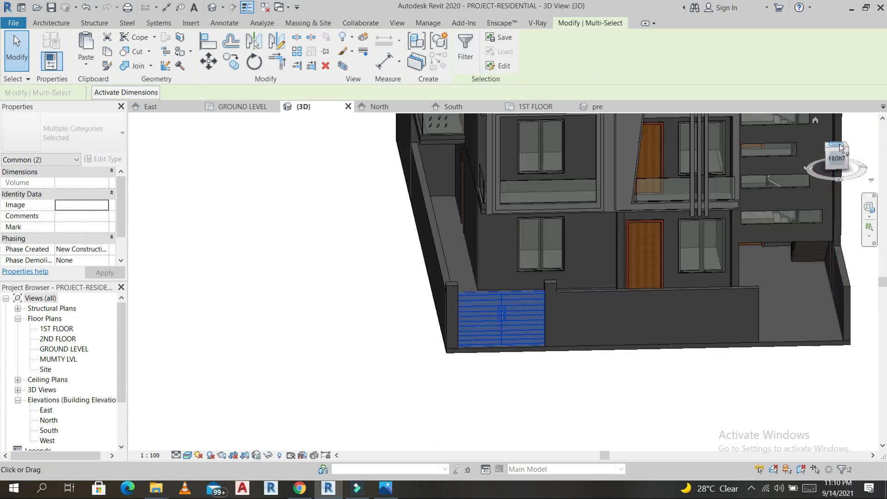
- From the top view, select the gate wall, its two handles and the 1'3" pillars at both ends of the gate
click(839, 147)
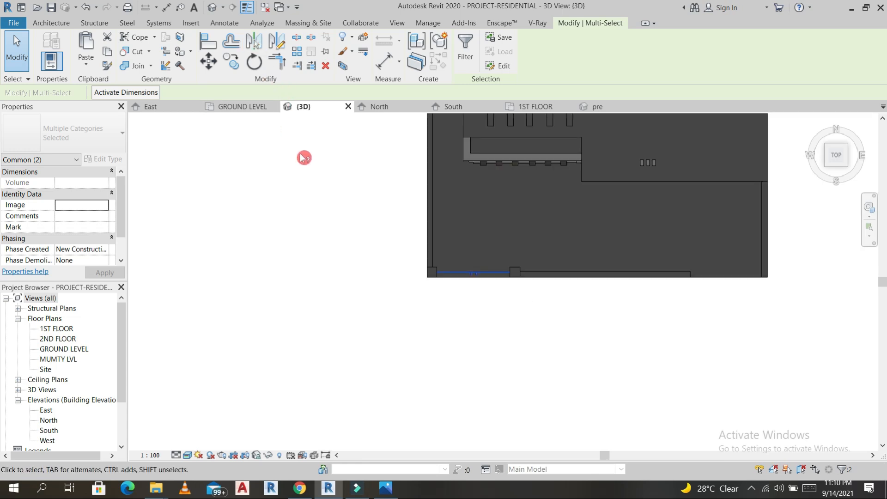
click(237, 63)
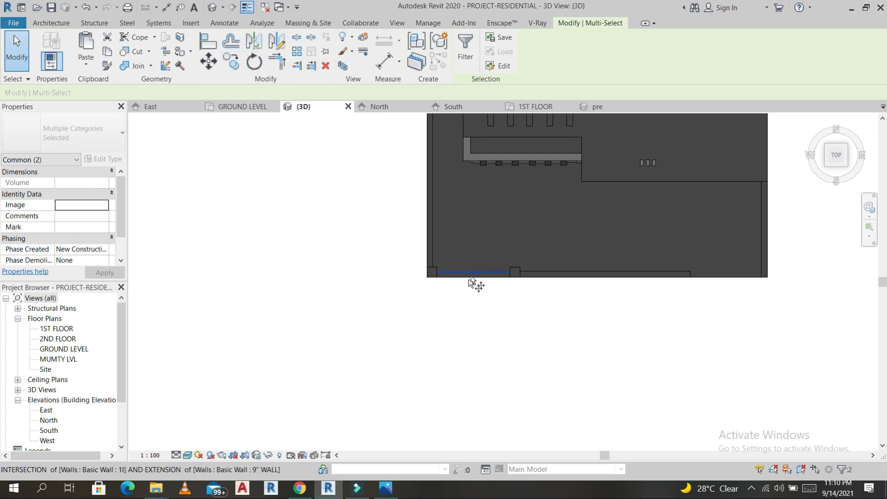
scroll(521, 274, up, 3)
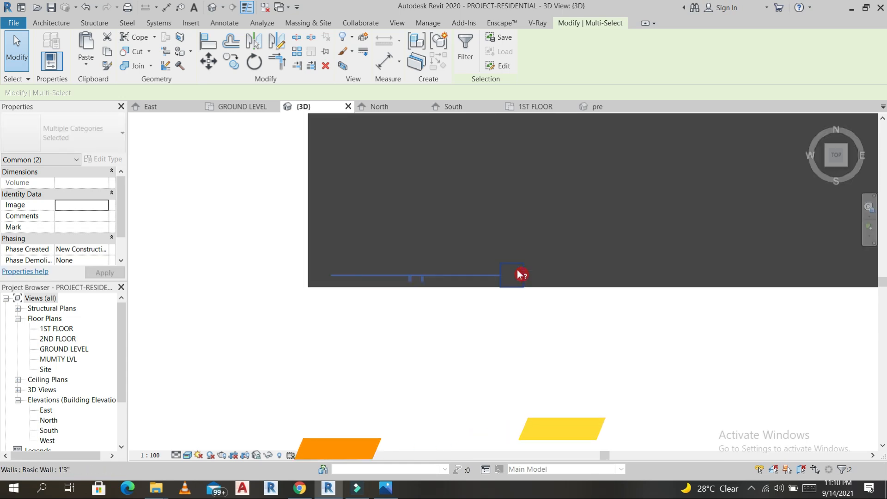
click(340, 273)
click(334, 266)
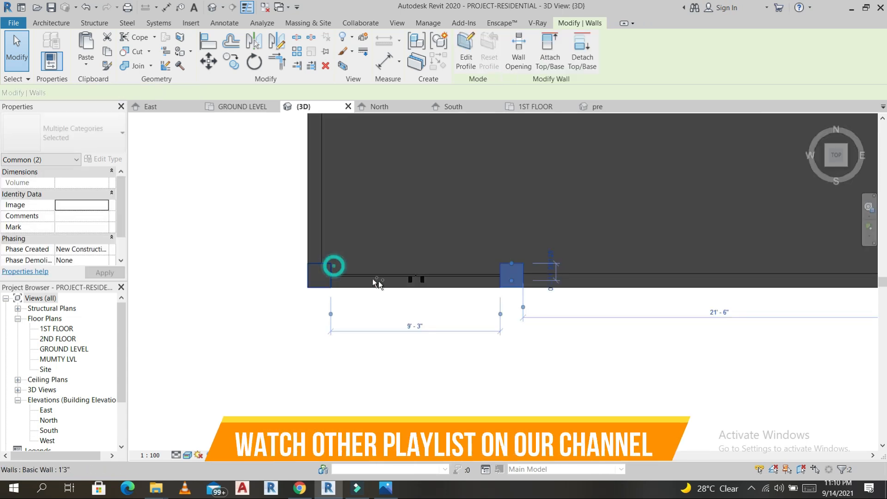
click(391, 279)
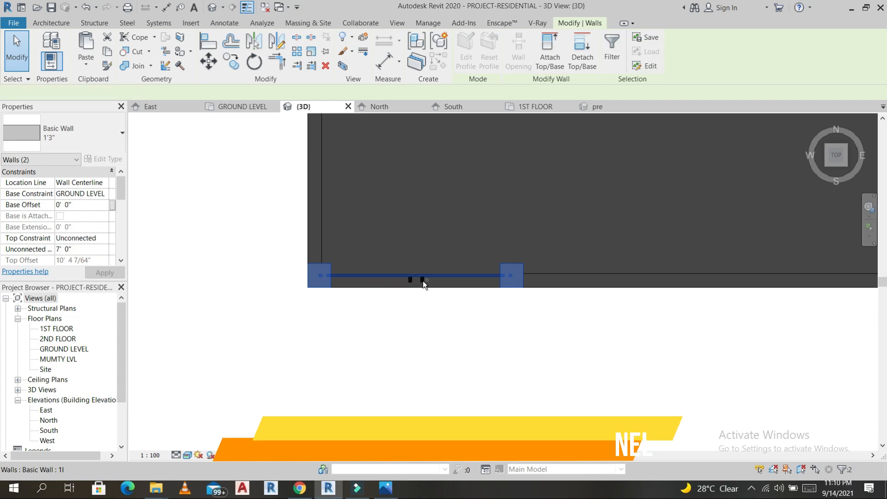
scroll(423, 282, up, 2)
ctrl+click(422, 282)
ctrl+click(420, 280)
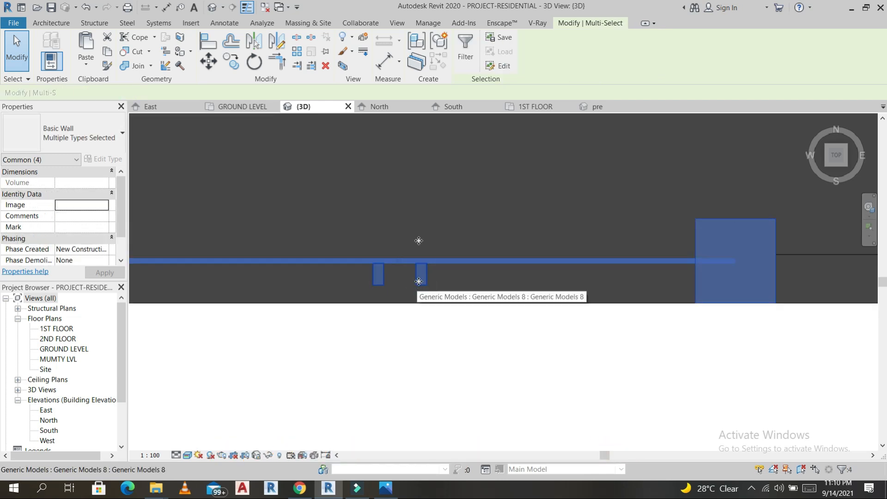
- Copy the gate, handles and pillars horizontally to the opposite end of the front boundary, aligned with the floor's east edge
click(229, 64)
scroll(462, 225, down, 3)
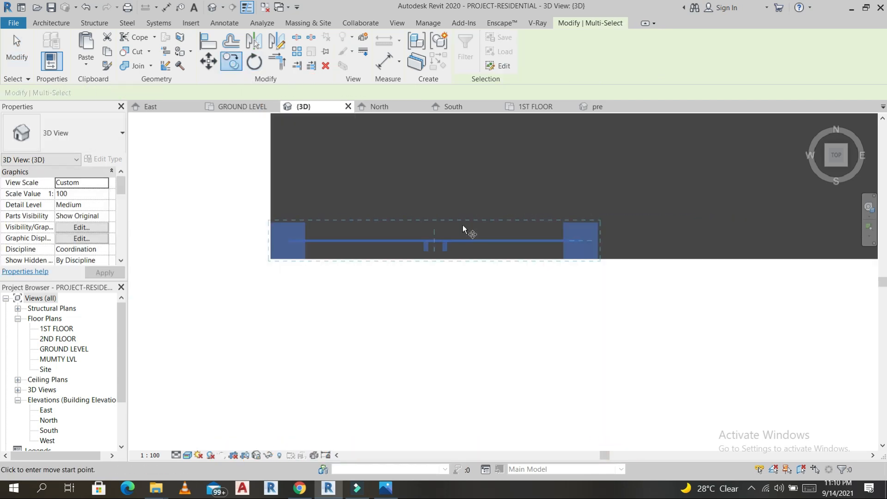
click(342, 221)
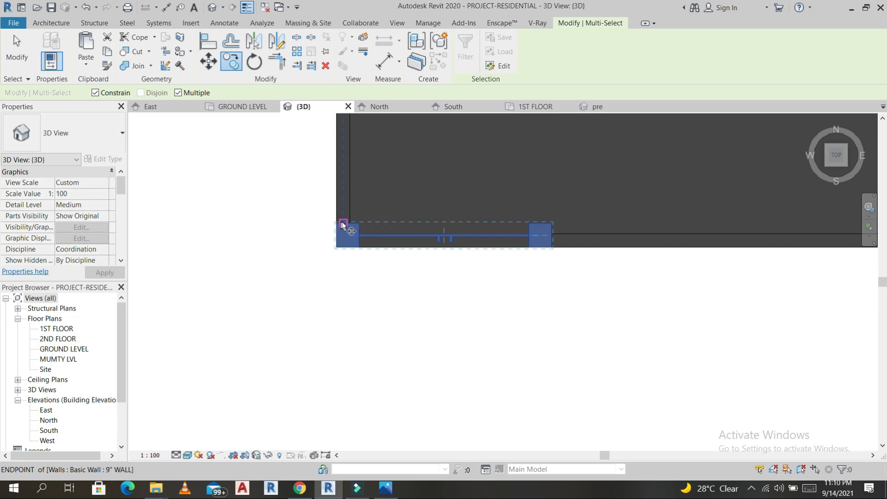
click(554, 223)
scroll(577, 224, down, 2)
scroll(615, 221, down, 1)
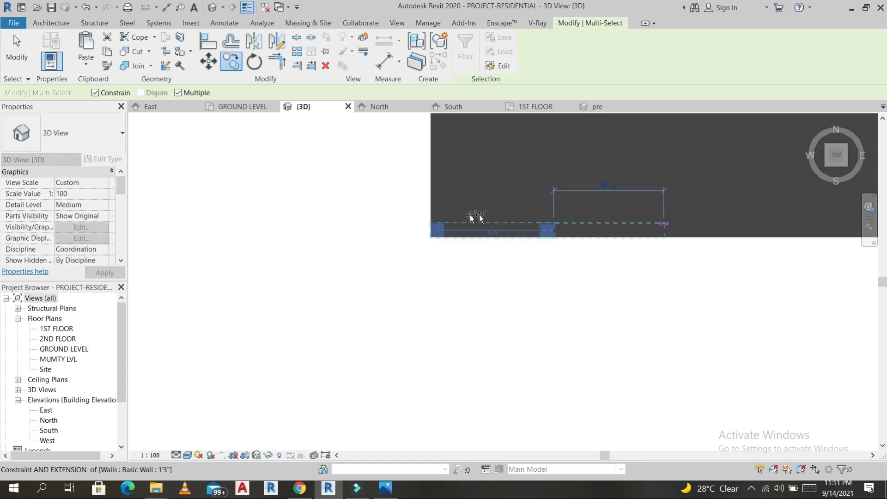
scroll(663, 213, down, 2)
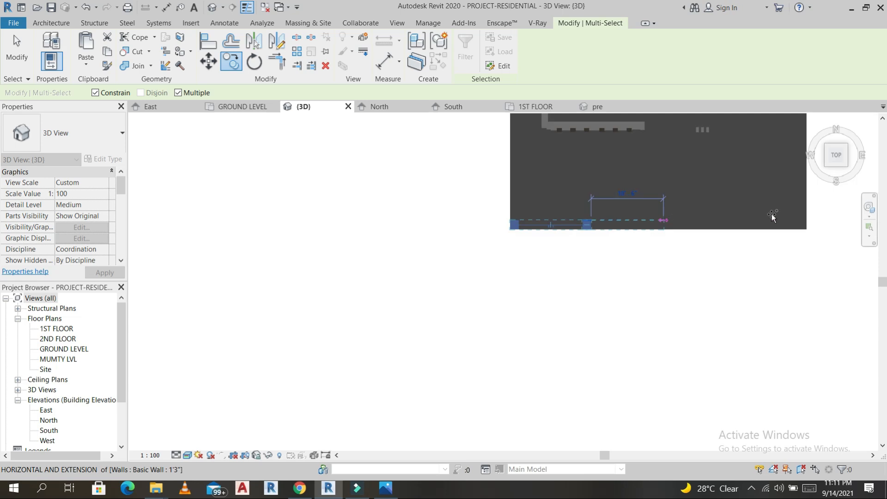
scroll(807, 218, up, 3)
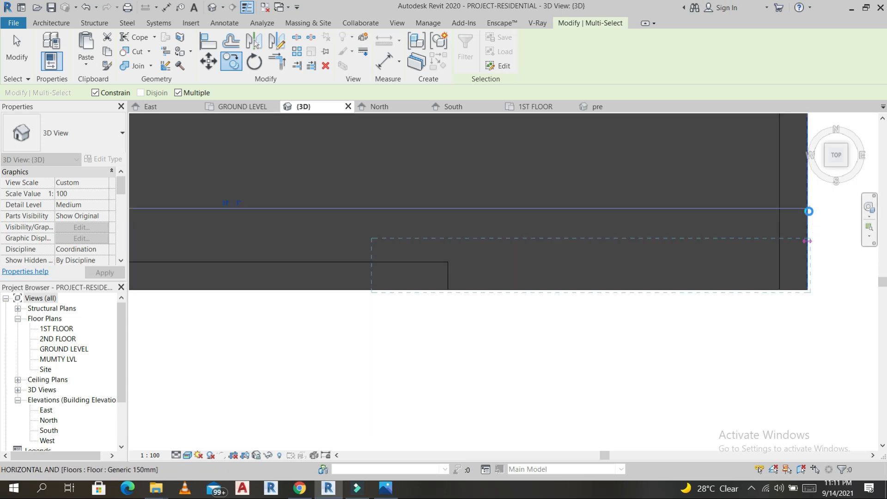
click(809, 212)
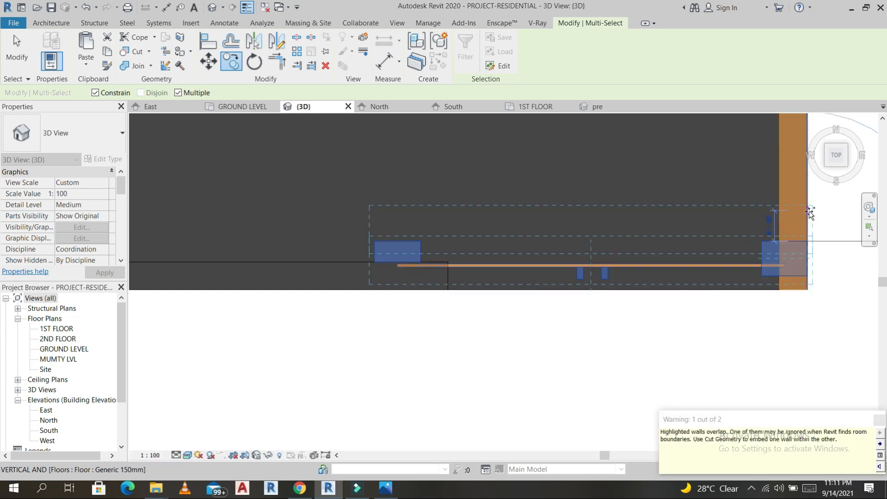
key(Escape)
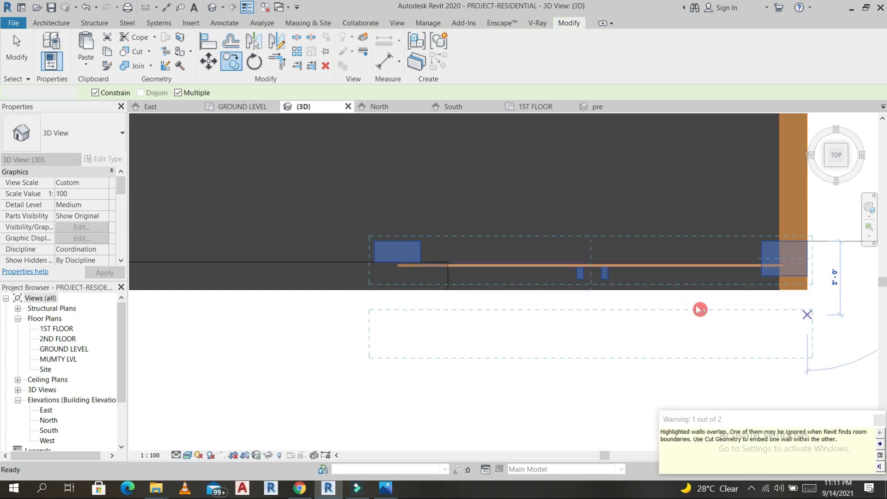
- Shorten the 9" front boundary wall so that it ends within the inner pillar of the copied gate
scroll(697, 307, down, 1)
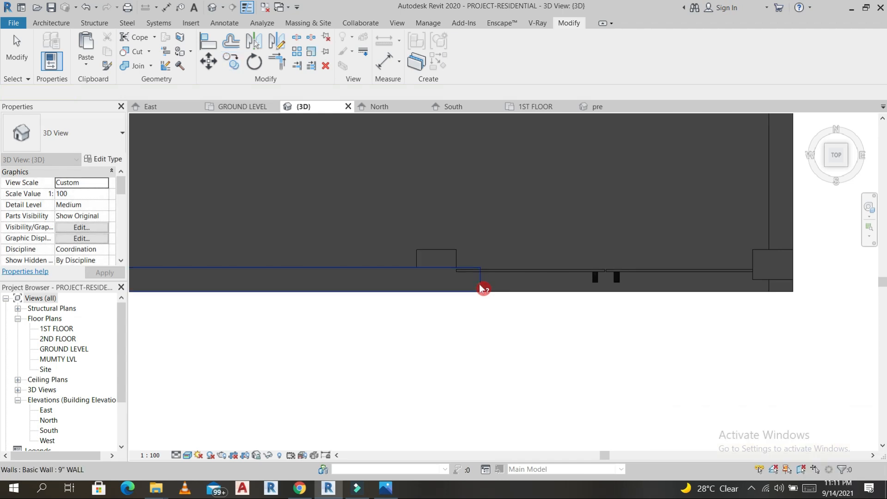
click(483, 288)
drag(458, 280, 447, 280)
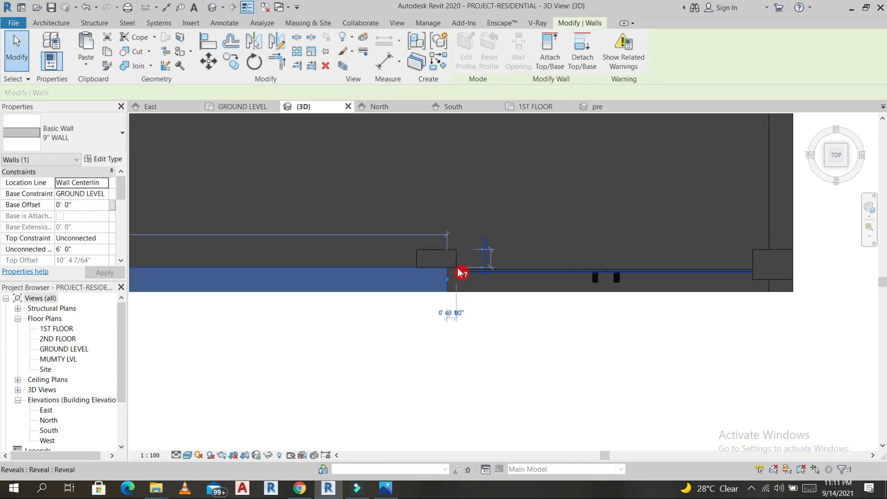
key(Escape)
- Extend the copied gate's inner 1'3" pillar to the front edge of the floor
scroll(460, 267, up, 3)
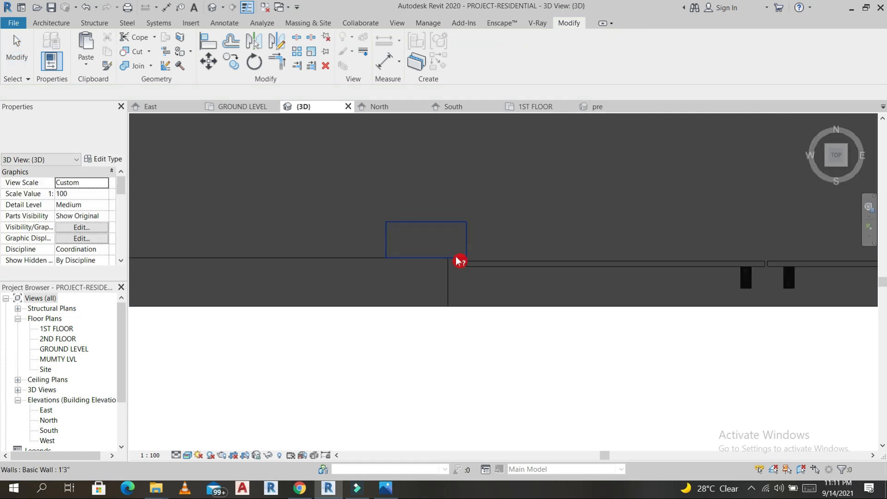
click(458, 262)
drag(427, 296, 424, 306)
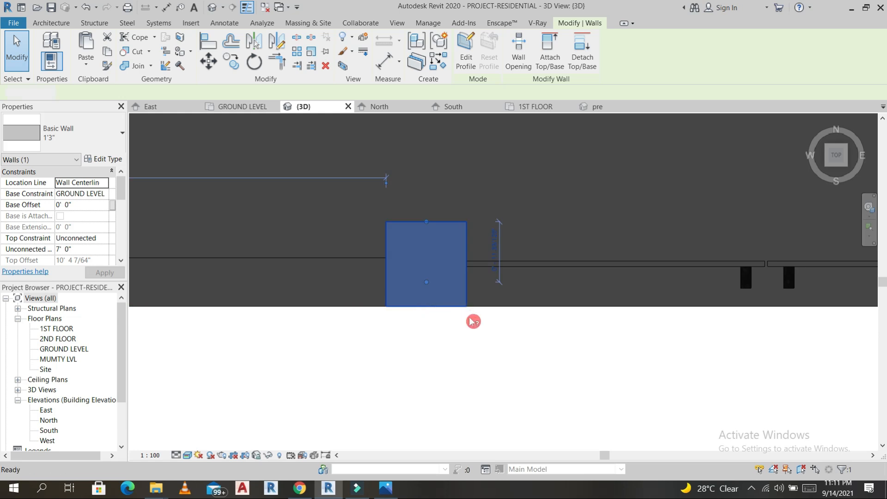
key(Delete)
- Extend the copied gate's outer corner pillar to the front edge of the floor
scroll(472, 321, down, 3)
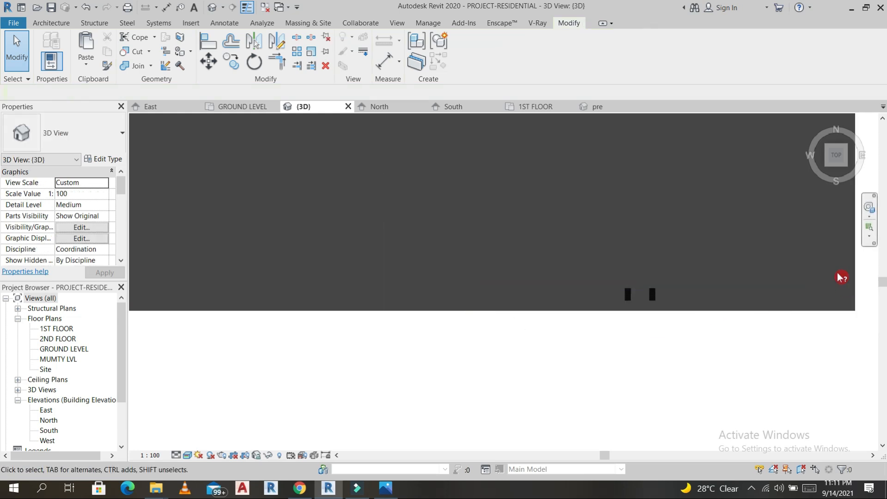
click(833, 277)
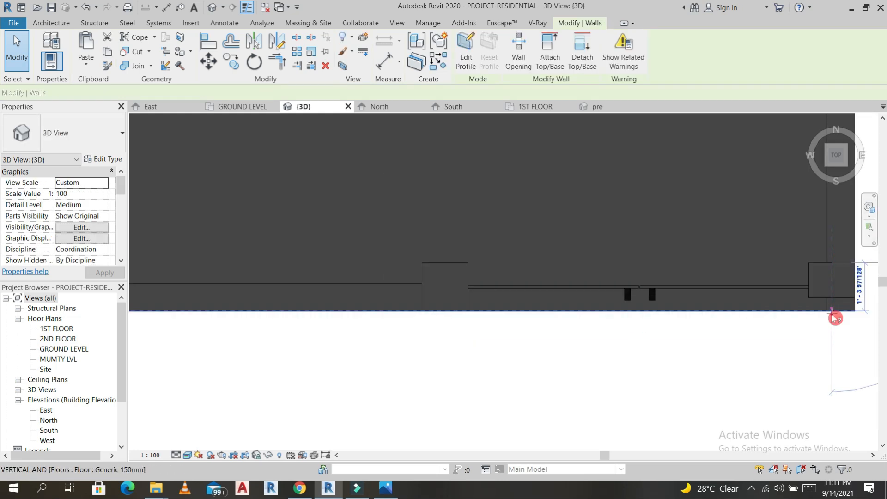
click(653, 344)
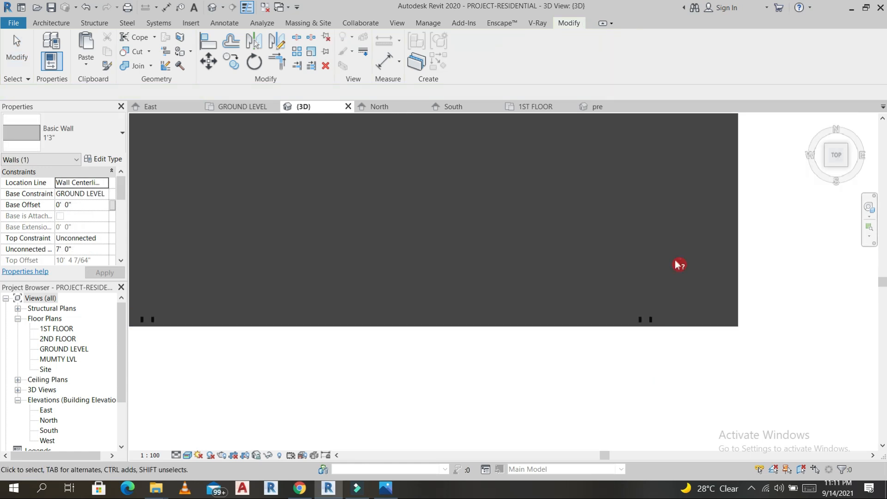
scroll(657, 293, down, 2)
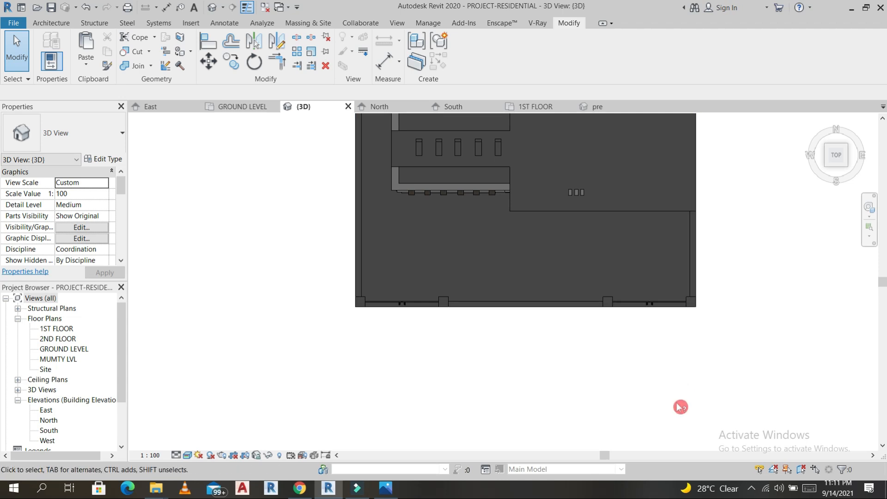
- Inspect both gates and the boundary wall between them in perspective, from the front and from above
scroll(670, 398, down, 2)
shift+middle_drag(689, 386, 736, 215)
scroll(667, 334, up, 4)
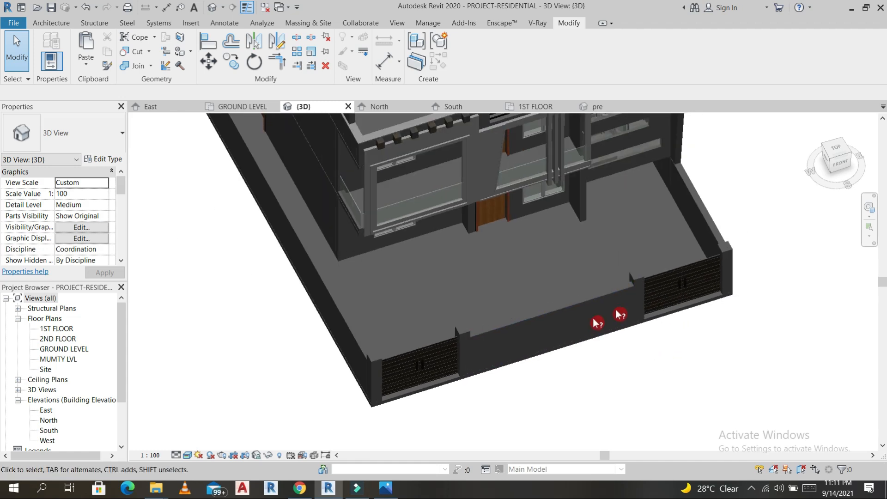
scroll(635, 283, up, 3)
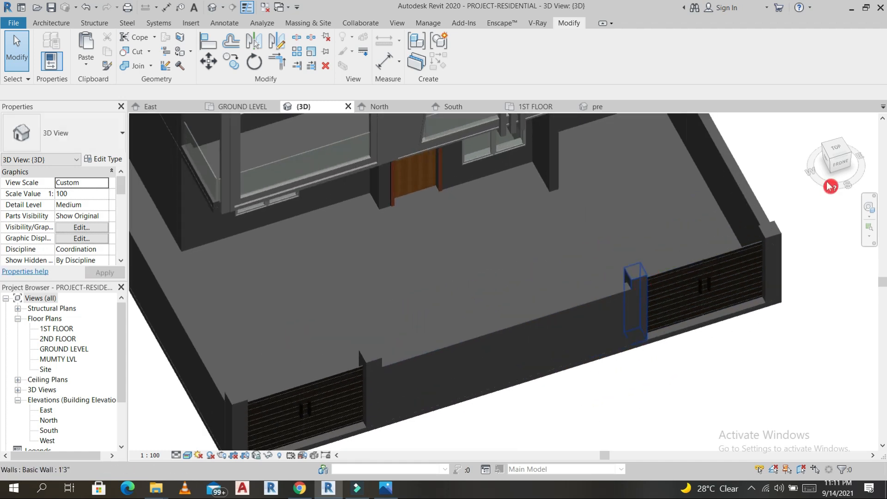
click(845, 165)
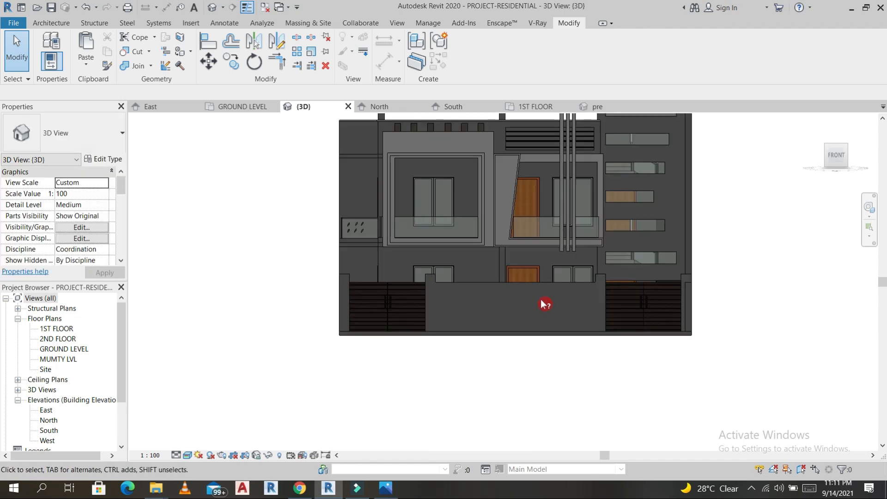
click(547, 289)
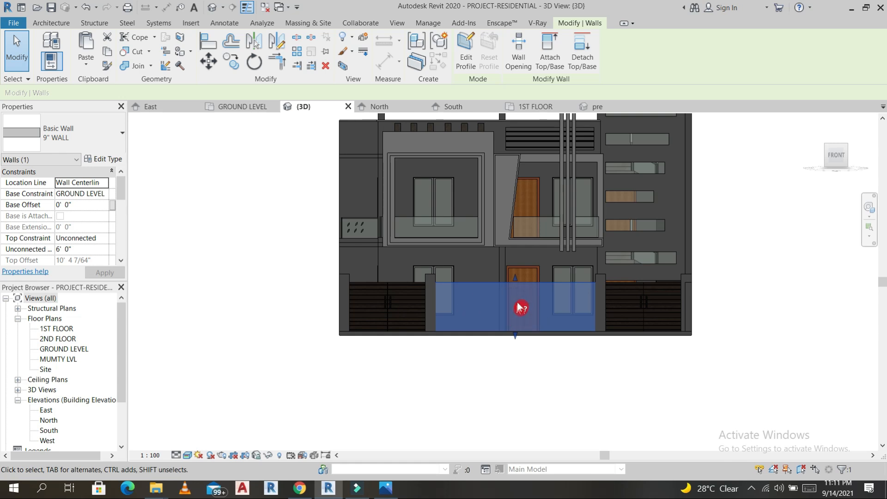
shift+middle_drag(530, 293, 645, 394)
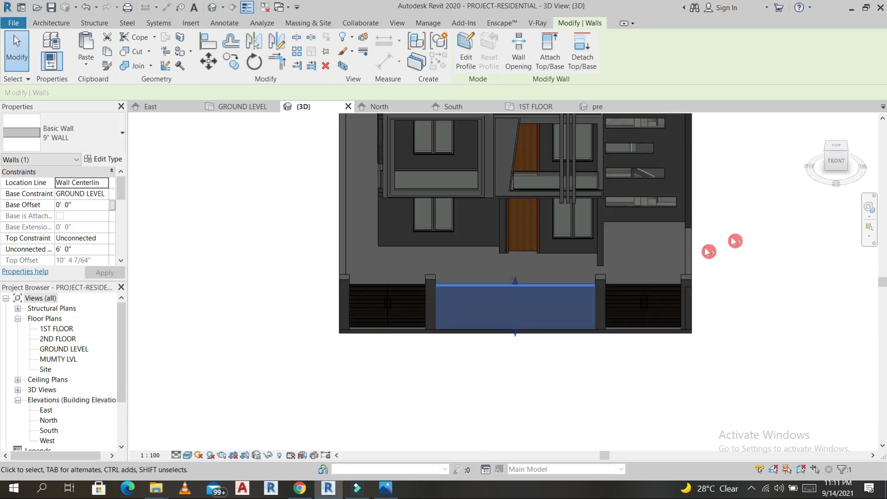
click(834, 148)
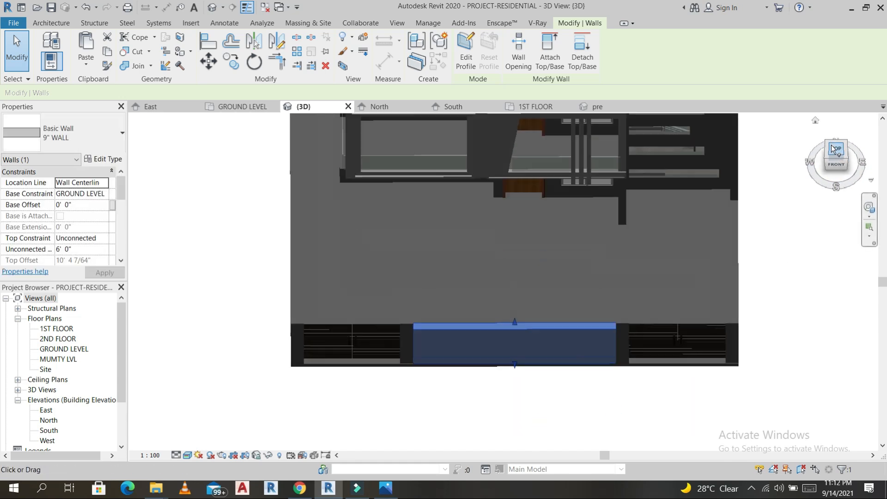
- Start a new architectural wall with the type Curtain Wall
click(55, 24)
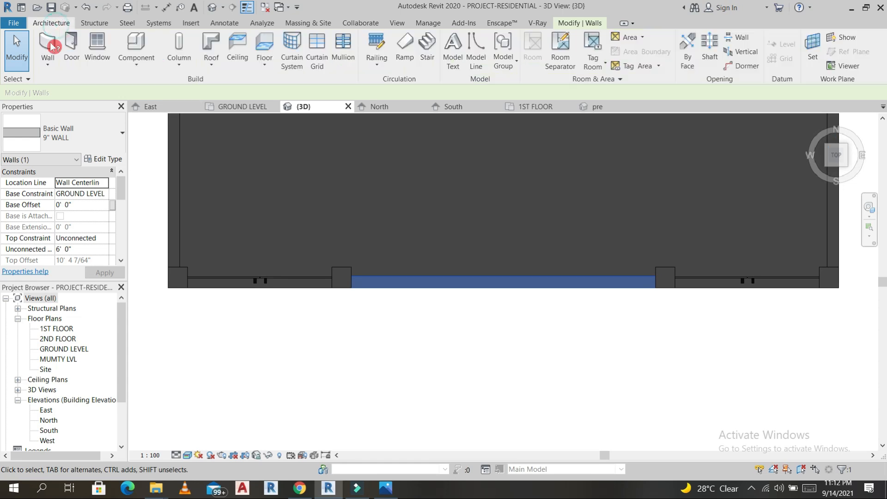
key(w)
key(a)
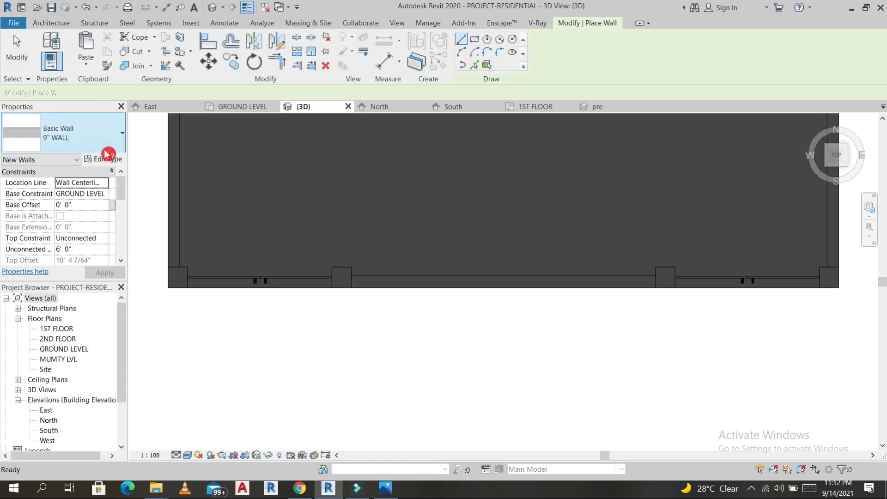
click(112, 142)
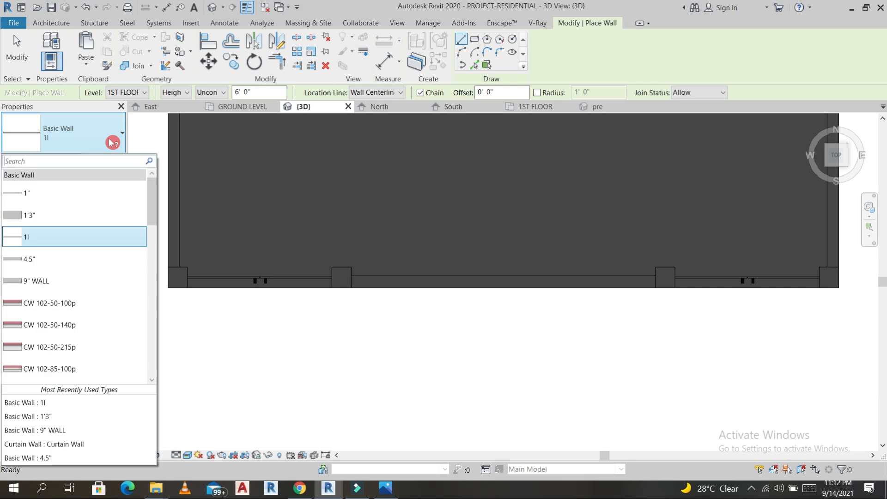
scroll(85, 310, down, 2)
scroll(84, 314, down, 8)
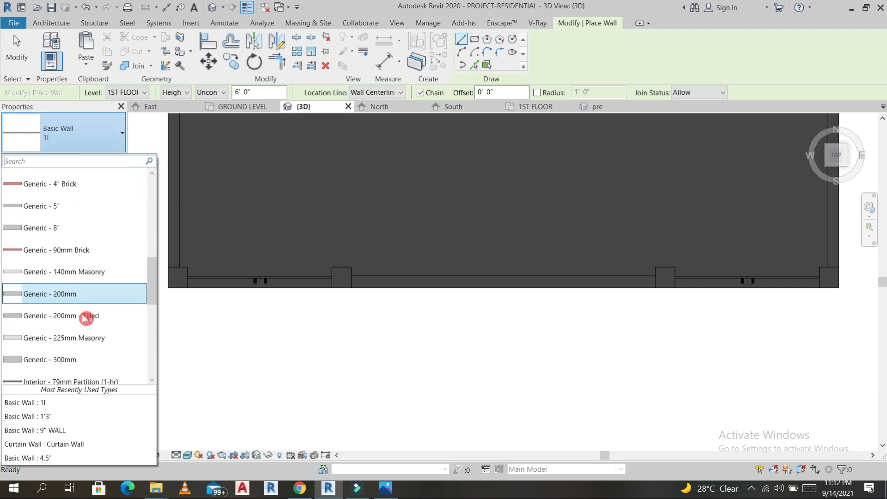
scroll(85, 319, down, 1)
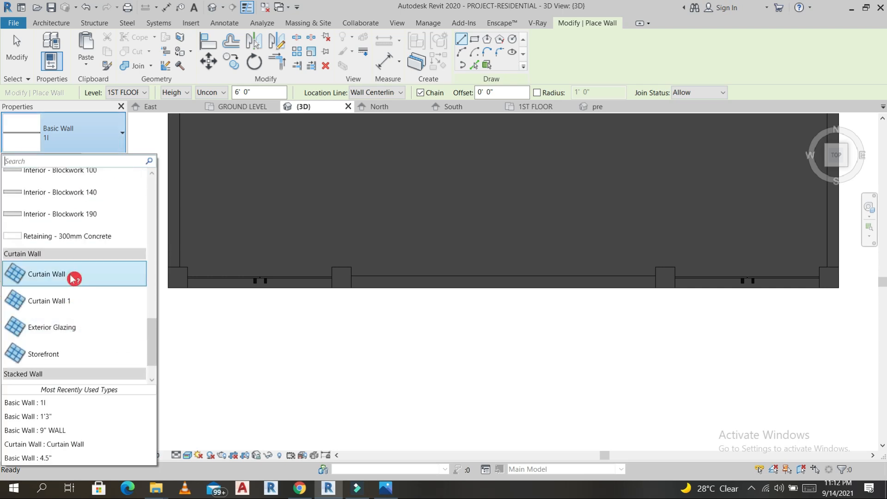
click(72, 277)
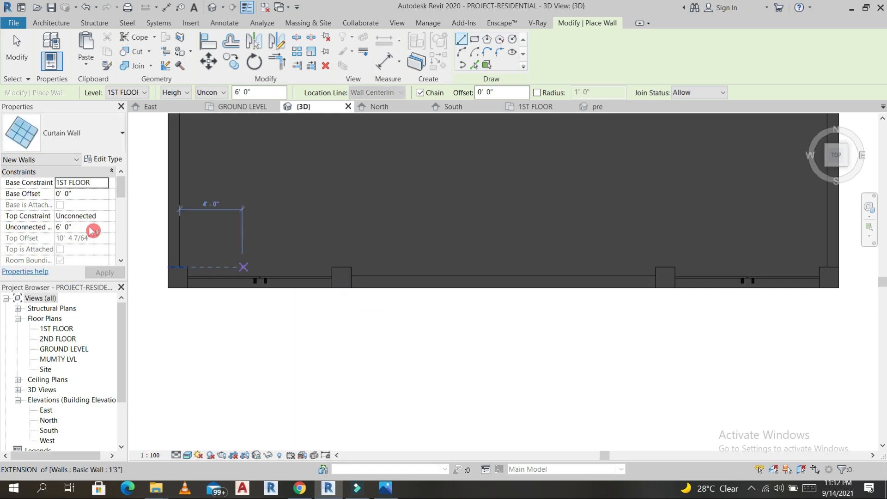
- Set the new curtain wall's base constraint to GROUND LEVEL, base offset to 6' 0" and unconnected height to 0' 4"
click(105, 186)
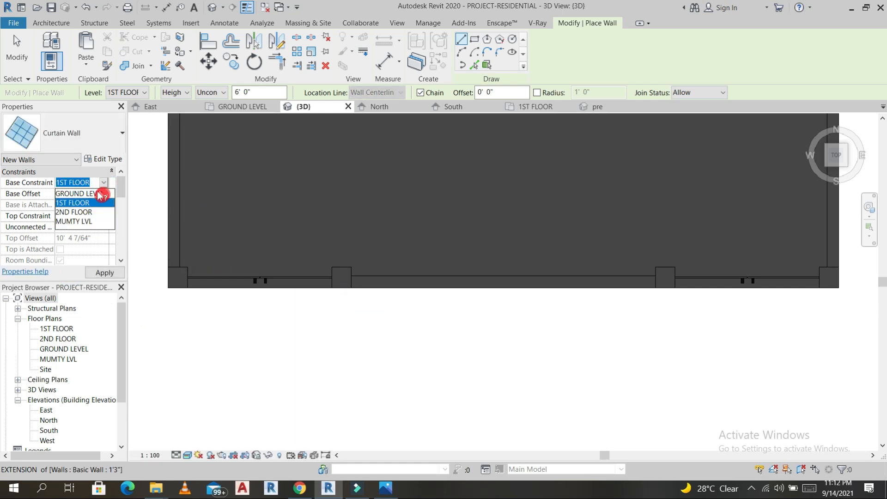
click(97, 194)
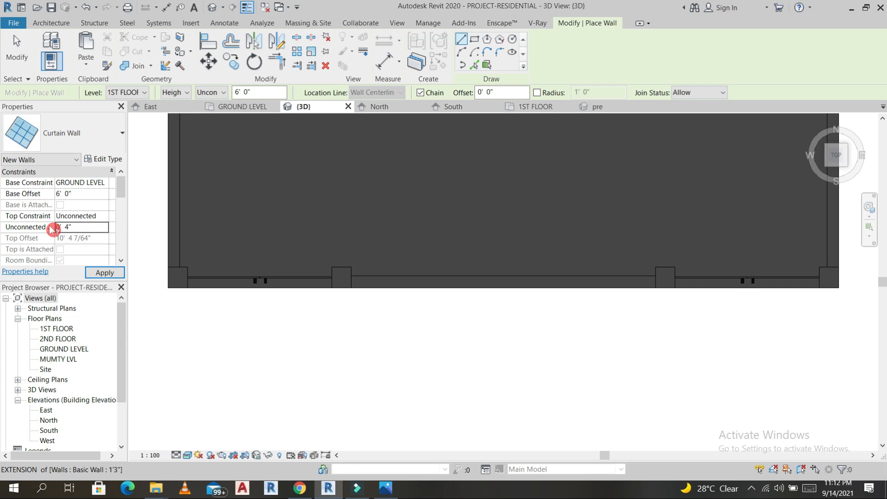
- Draw the curtain wall along the top of the boundary wall, spanning between the two inner gate pillars
scroll(357, 282, up, 3)
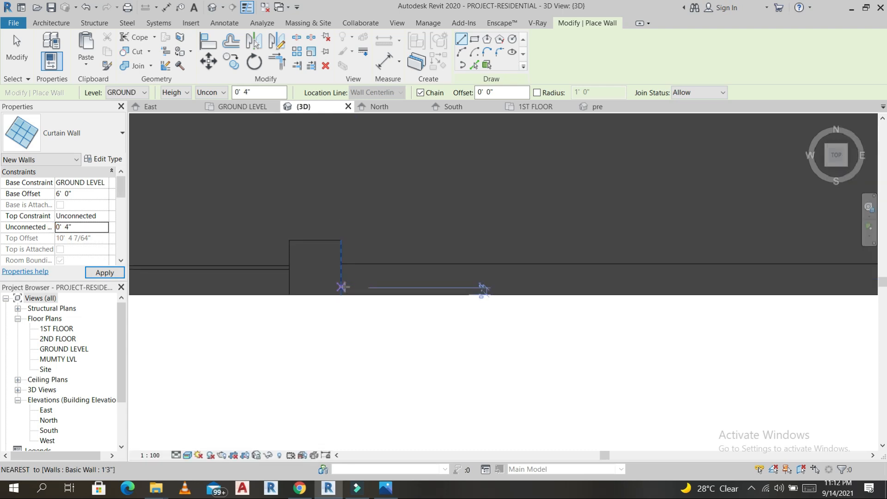
click(341, 285)
scroll(505, 287, down, 2)
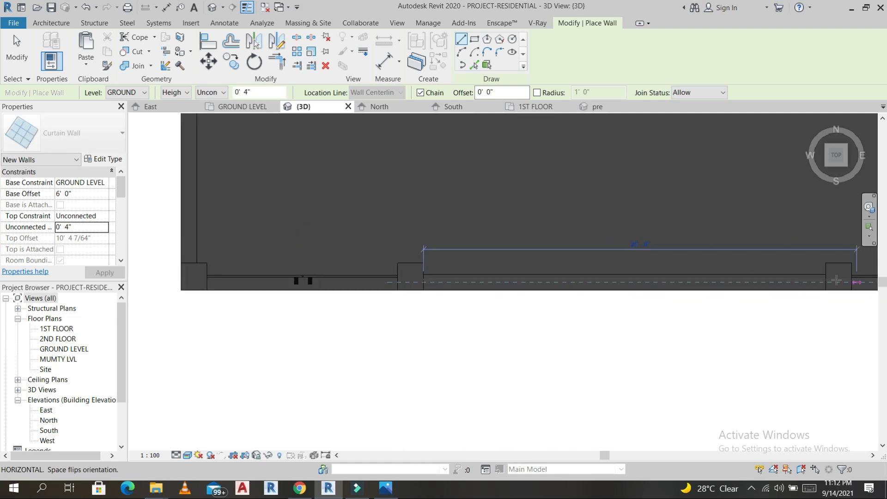
click(826, 282)
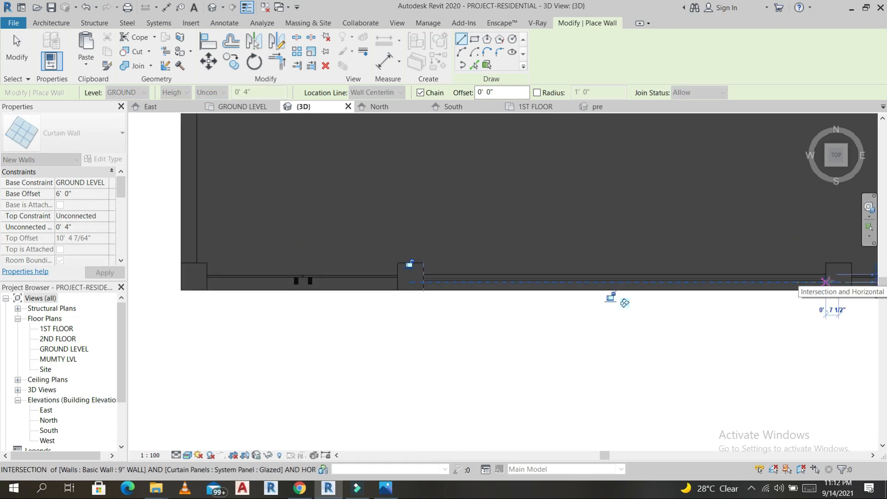
key(Escape)
key(Escape)
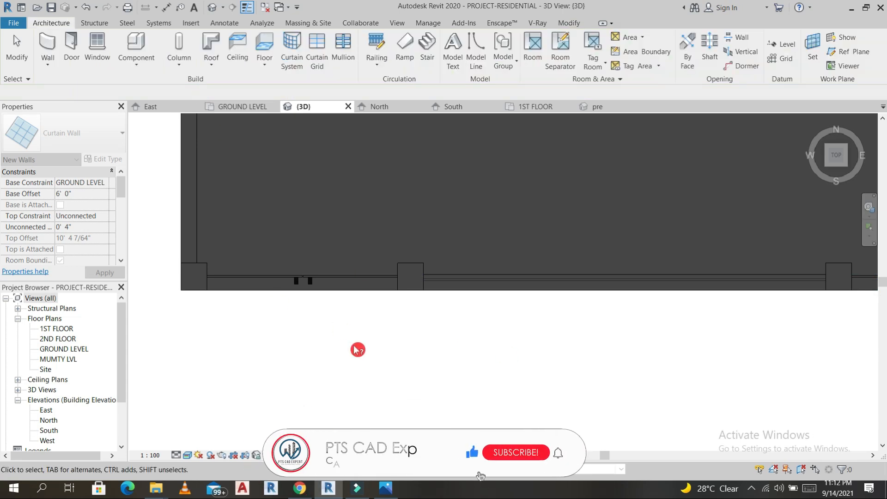
- Set the unconnected height of the curtain wall above the boundary wall to 0' 8"
shift+middle_drag(360, 351, 625, 202)
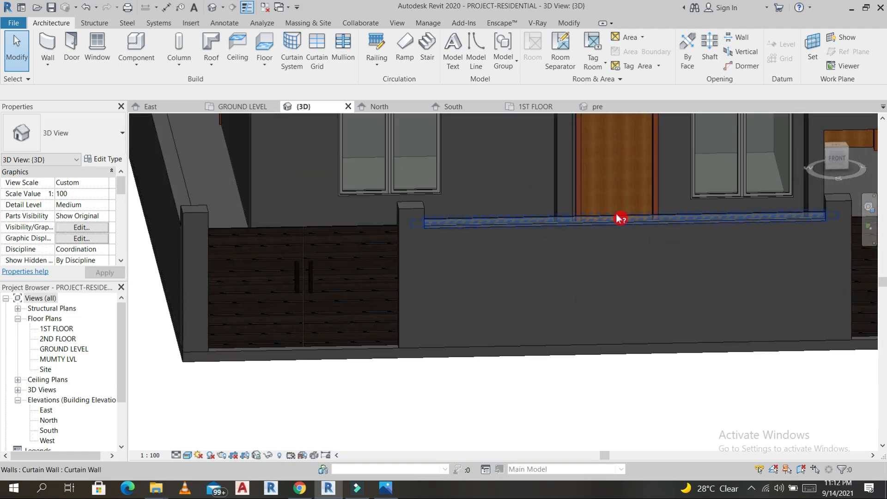
click(619, 218)
click(87, 225)
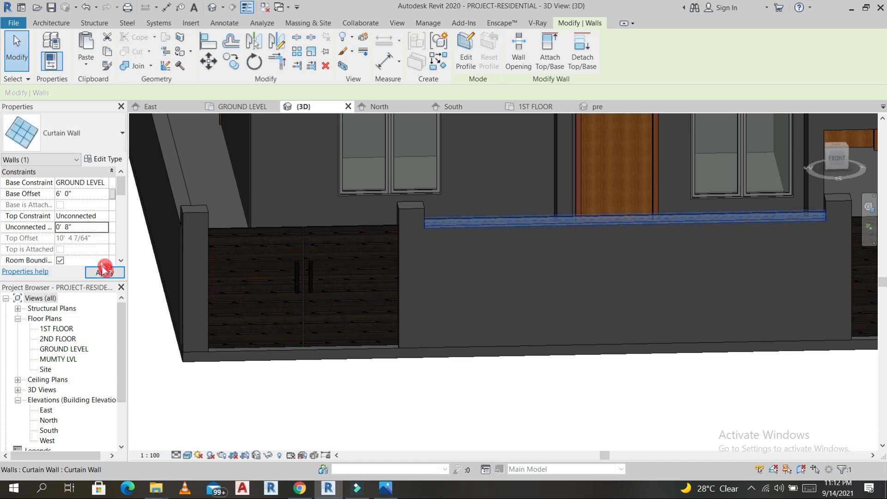
click(104, 273)
click(472, 412)
- Start an in-place model in the Generic Models category with the name Generic Models 11
shift+middle_drag(560, 407, 693, 188)
scroll(691, 184, up, 5)
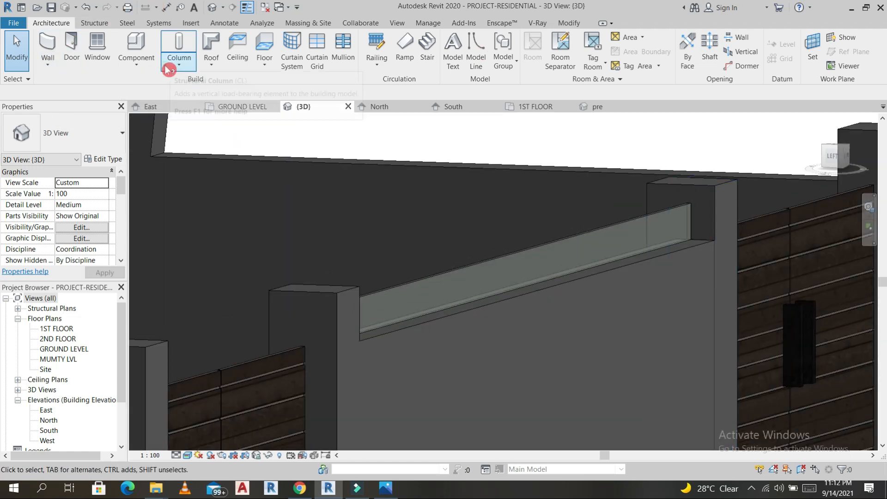
click(179, 64)
click(136, 64)
click(183, 115)
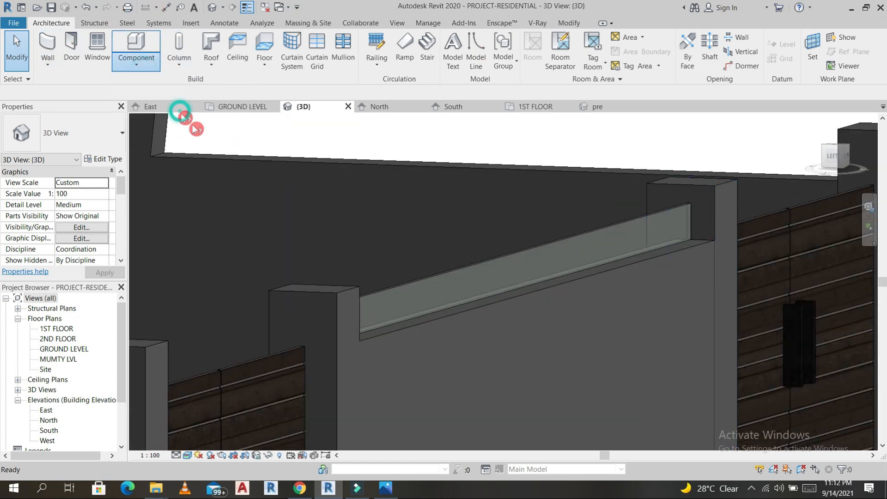
scroll(396, 208, down, 2)
click(399, 241)
click(453, 367)
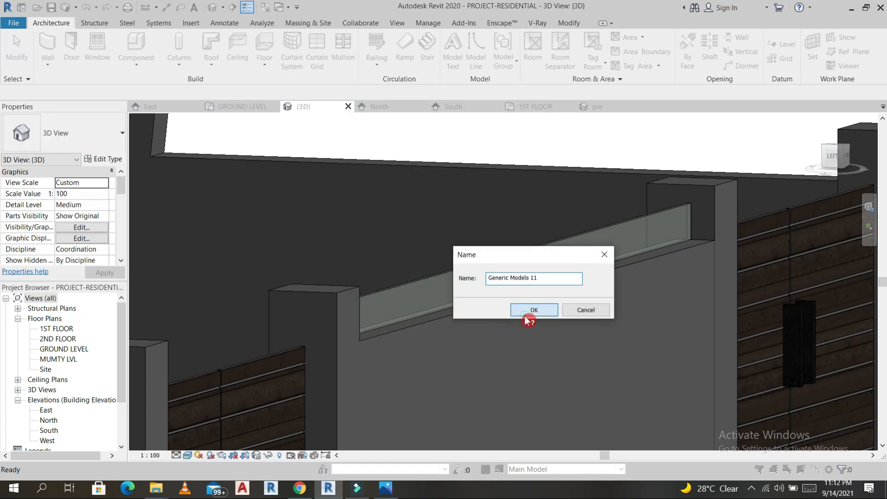
click(527, 314)
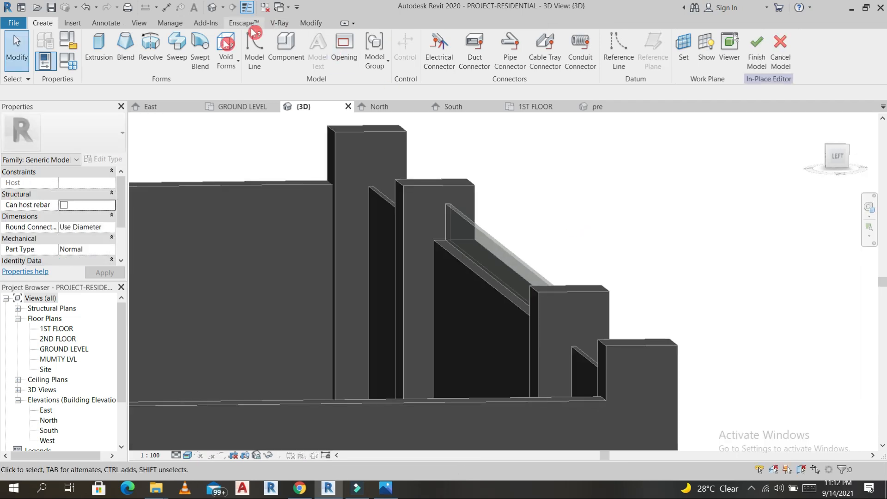
- Start an extrusion and set its work plane to the pillar face at the end of the glass strip
click(99, 46)
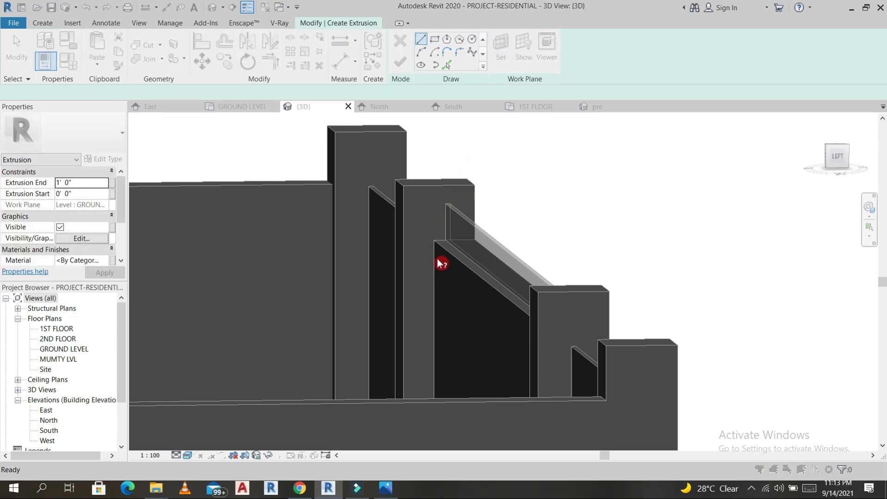
click(416, 311)
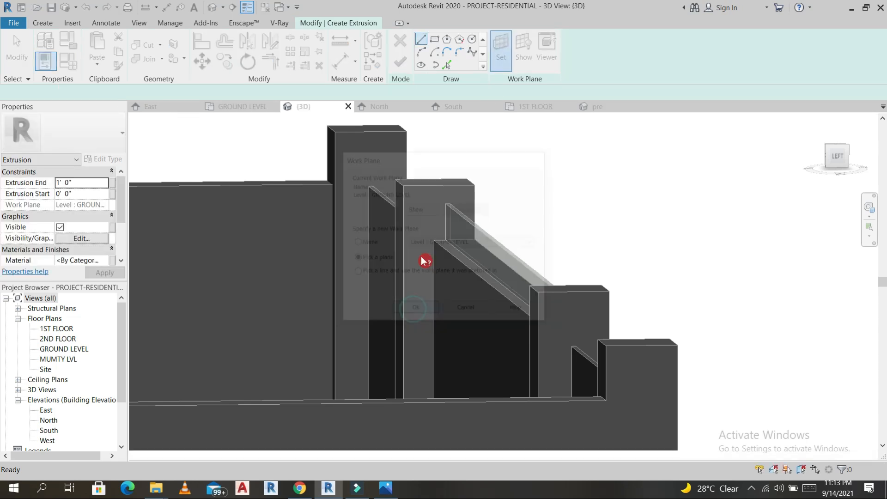
click(432, 186)
- Sketch a small rectangular rail profile at the glass strip's upper edge and finish the extrusion sketch
click(434, 39)
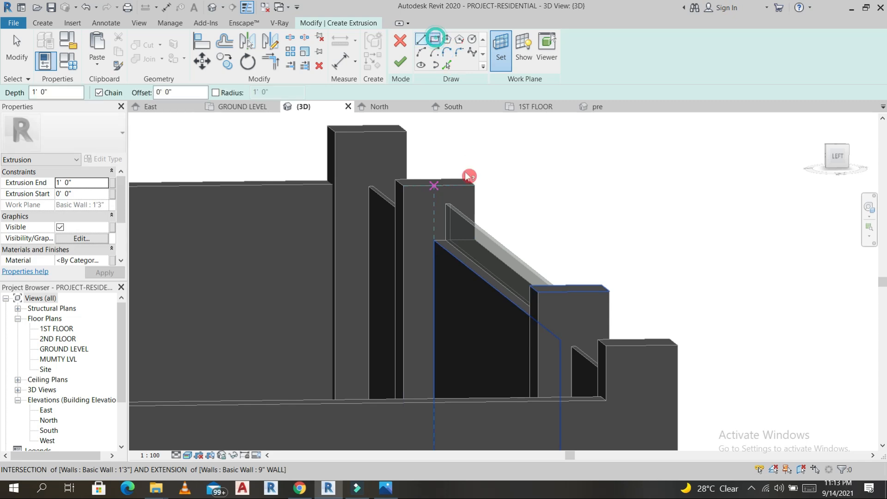
scroll(449, 221, up, 4)
click(412, 257)
click(446, 233)
key(Escape)
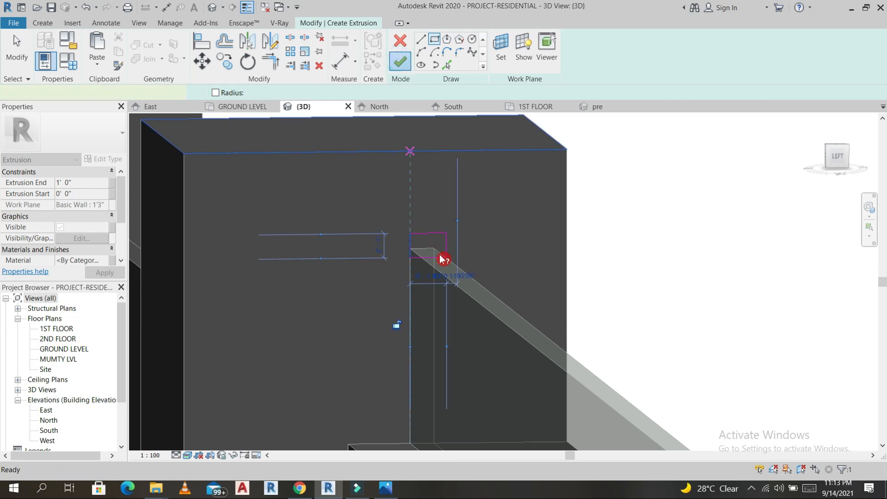
- Stretch the rail extrusion along the top of the glass strip toward the opposite pillar, to an extrusion end of about 18' 3"
scroll(439, 255, down, 5)
middle_click(515, 333)
middle_click(515, 333)
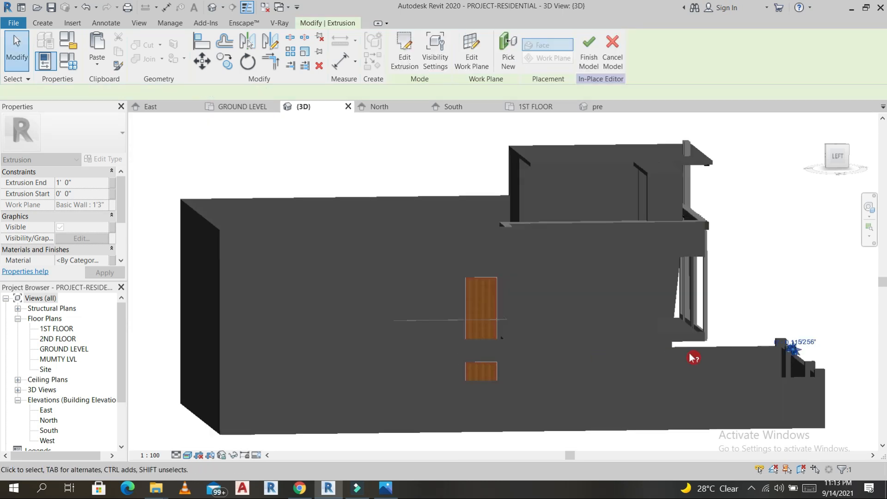
scroll(815, 358, up, 3)
scroll(817, 361, up, 3)
middle_drag(757, 390, 607, 238)
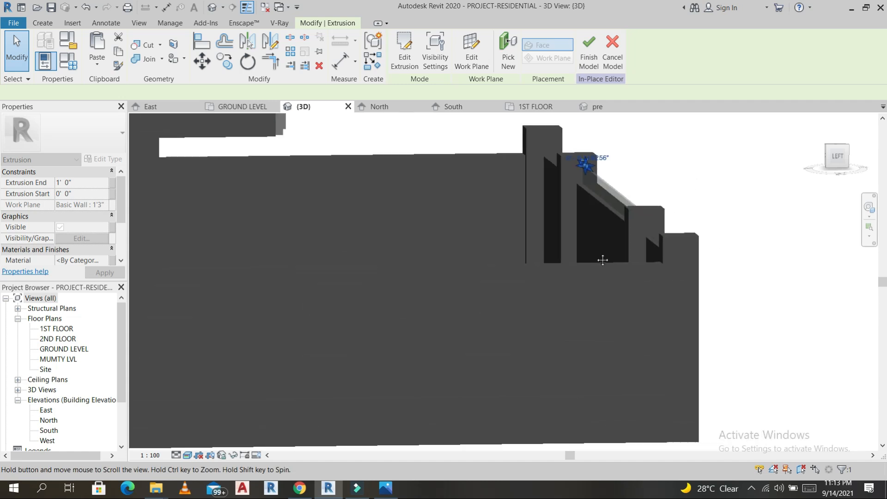
shift+middle_drag(624, 268, 581, 185)
drag(577, 164, 619, 176)
drag(674, 193, 737, 197)
scroll(779, 256, down, 2)
scroll(779, 257, down, 2)
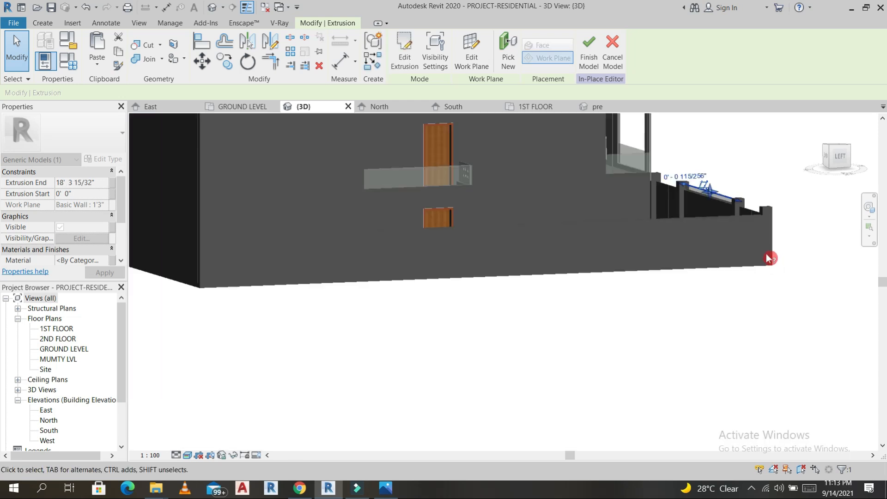
- Fit the top rail's end to the inner gate pillar and finish the in-place model
shift+middle_drag(707, 276, 525, 297)
scroll(643, 212, up, 6)
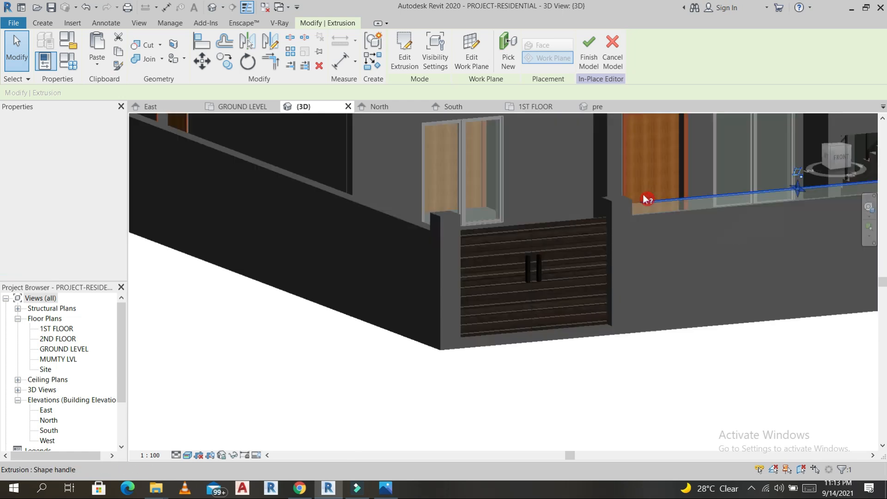
drag(655, 224, 573, 240)
key(Escape)
scroll(600, 324, down, 5)
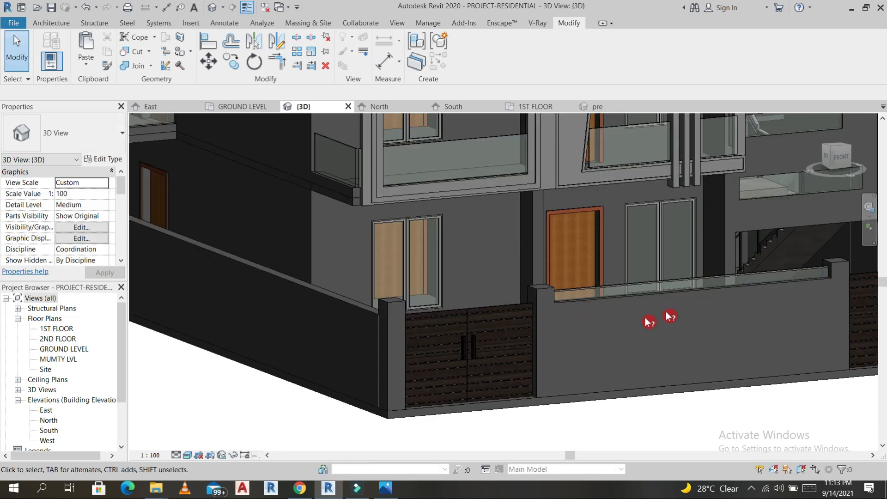
- Copy the top rail 7" straight down to the lower part of the glass strip
scroll(843, 286, up, 4)
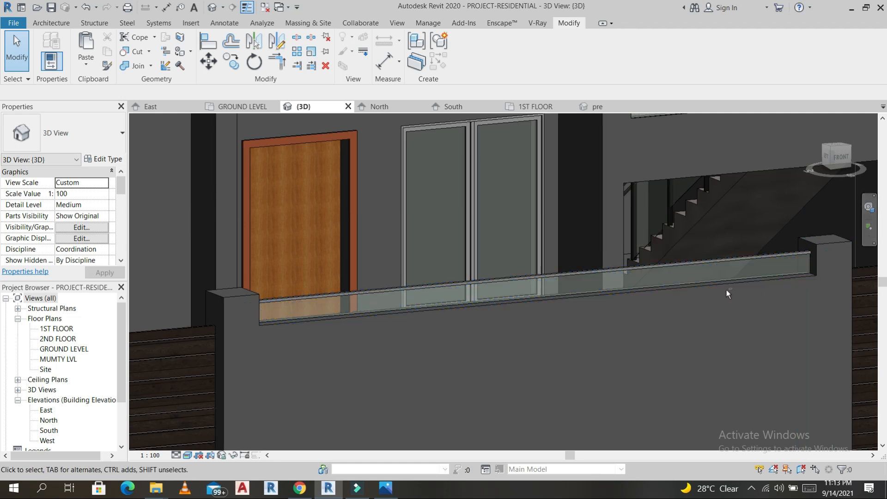
scroll(741, 314, down, 4)
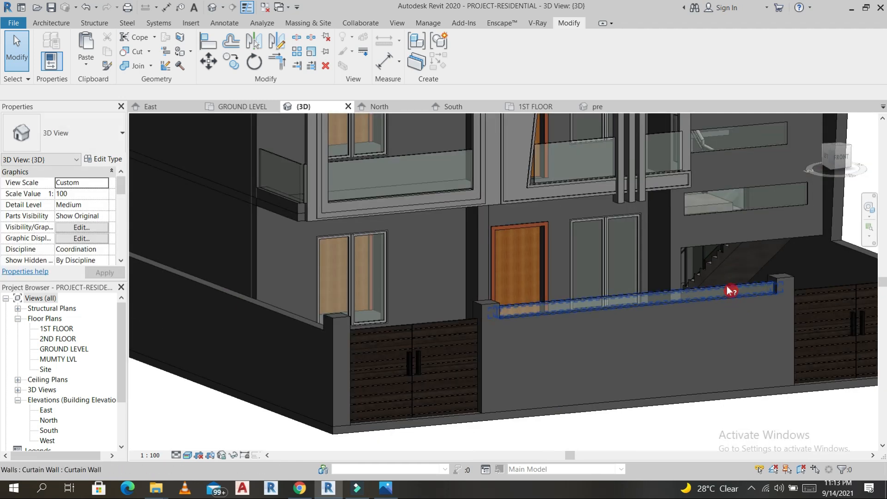
scroll(728, 290, up, 4)
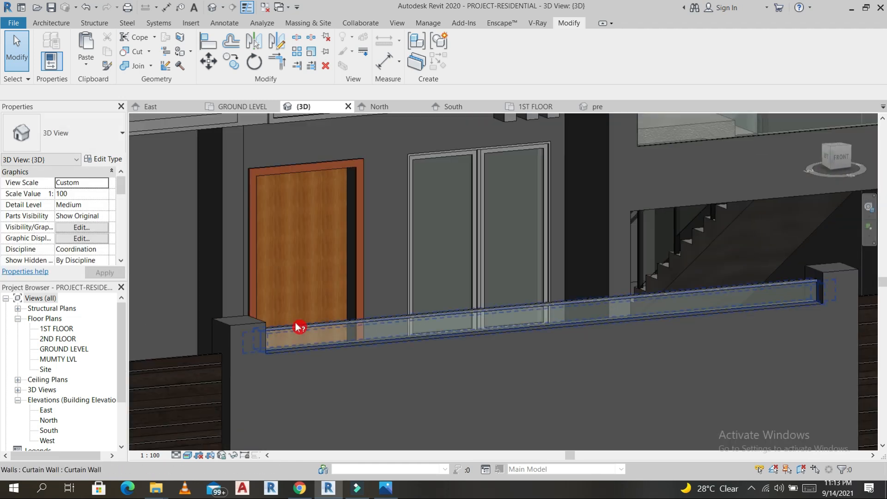
click(281, 327)
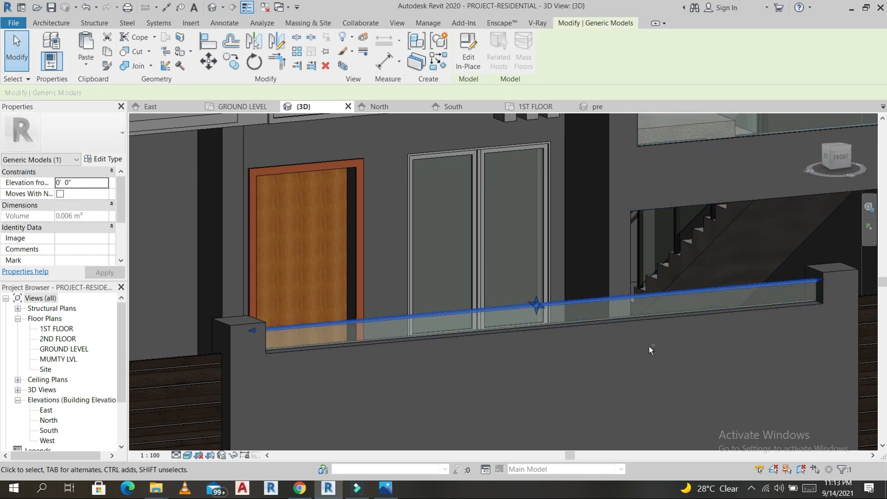
click(841, 157)
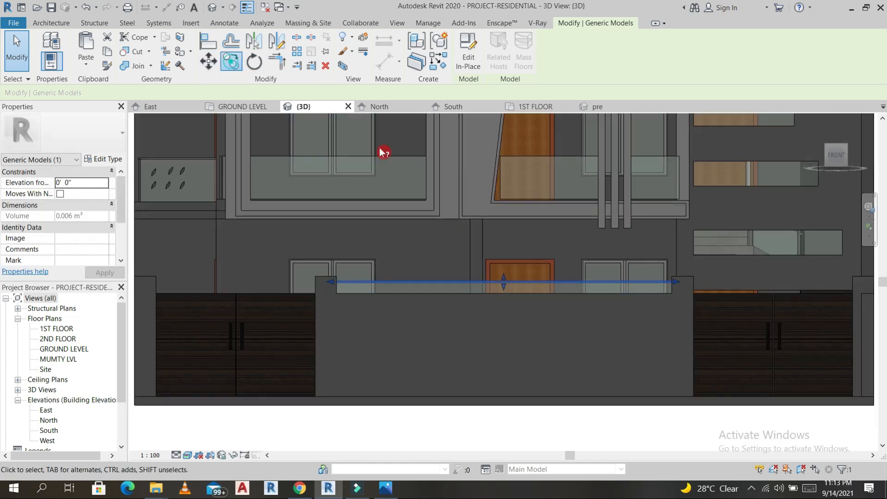
scroll(672, 287, up, 5)
key(c)
key(o)
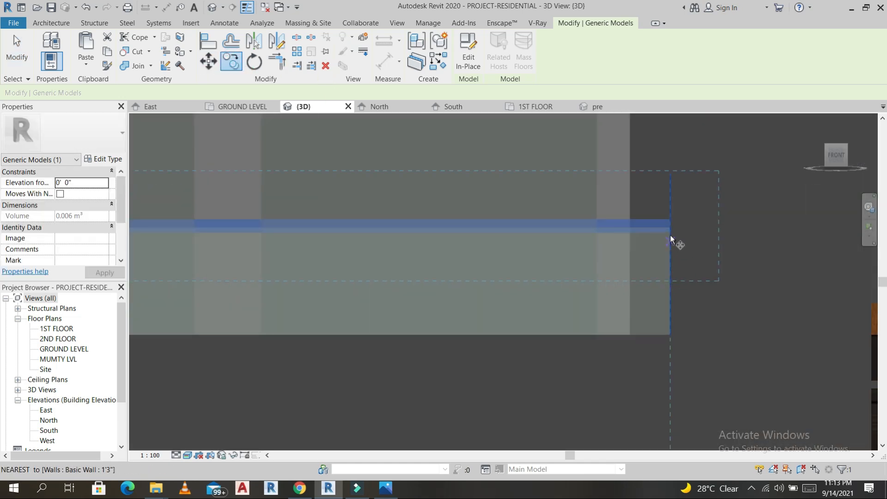
click(672, 234)
click(673, 327)
key(Escape)
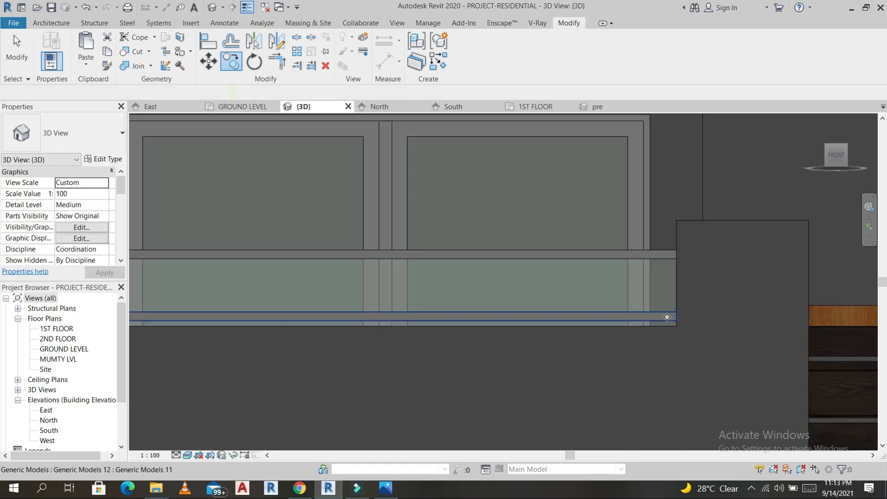
- Adjust the copied lower rail vertically so it rests on top of the boundary wall
click(673, 330)
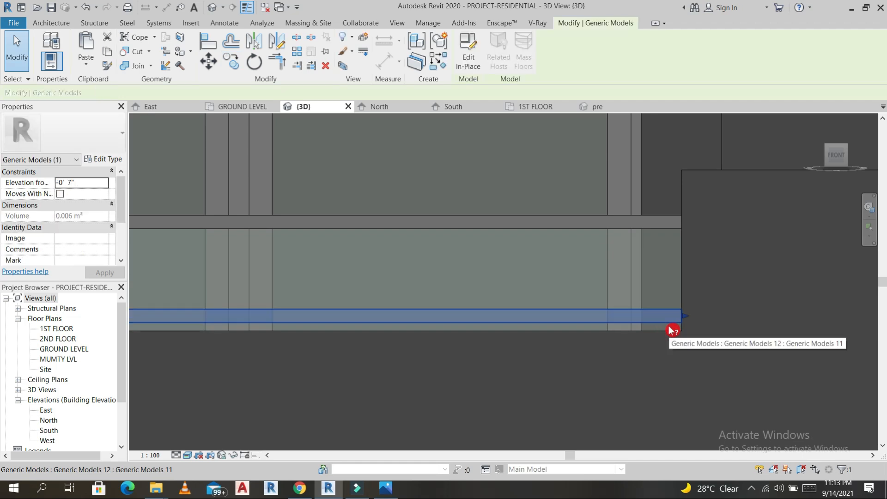
scroll(672, 325, down, 3)
scroll(221, 347, up, 3)
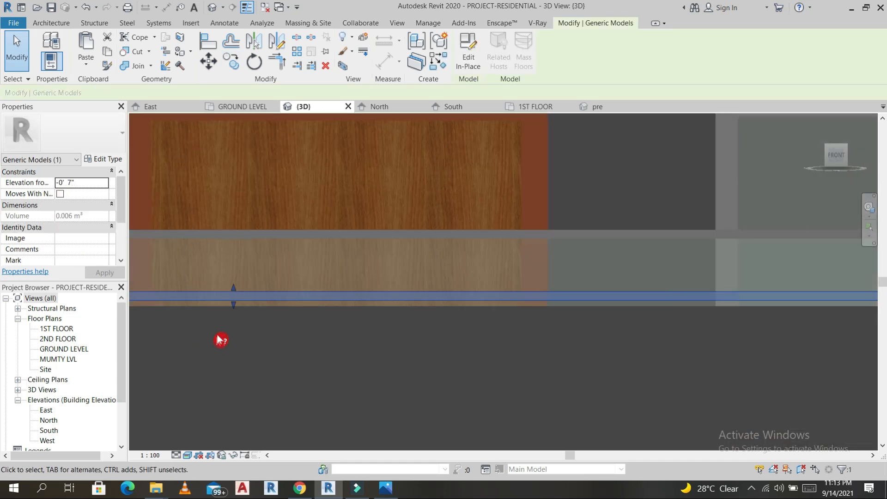
drag(251, 247, 251, 257)
scroll(307, 255, down, 5)
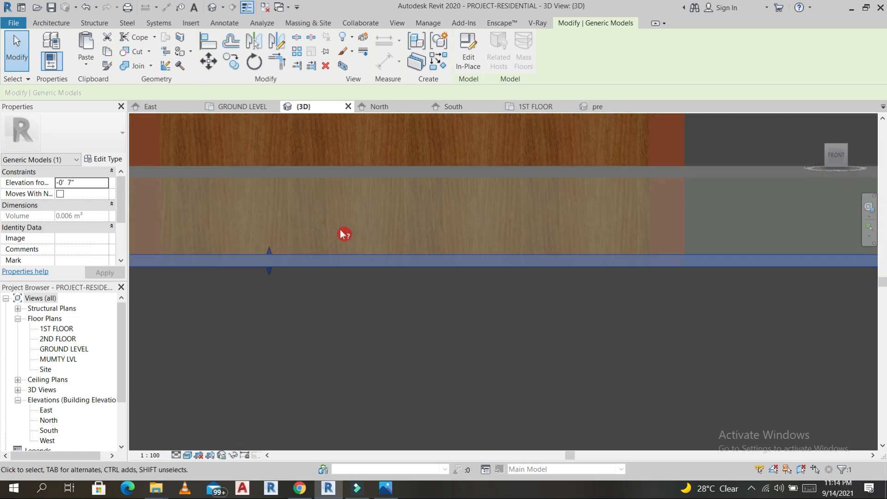
- Widen the lower rail across the boundary wall's top so it projects slightly beyond the wall's front face
shift+middle_drag(522, 275, 353, 307)
key(Escape)
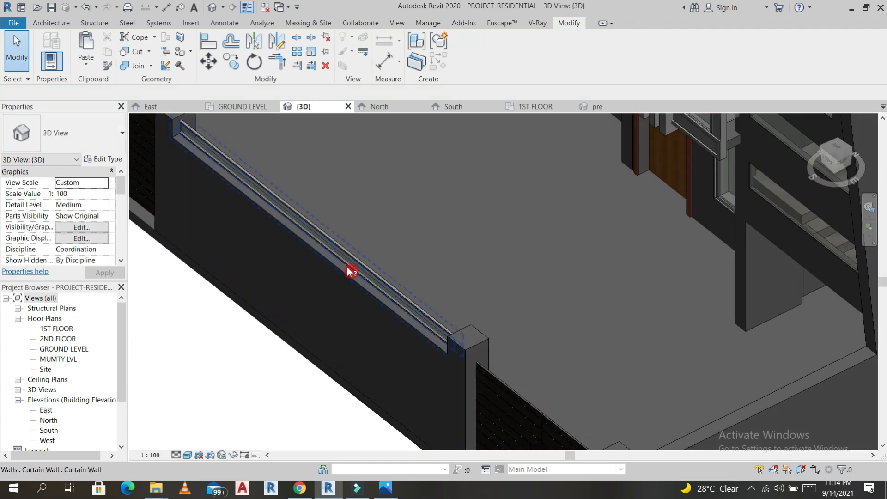
scroll(351, 271, up, 3)
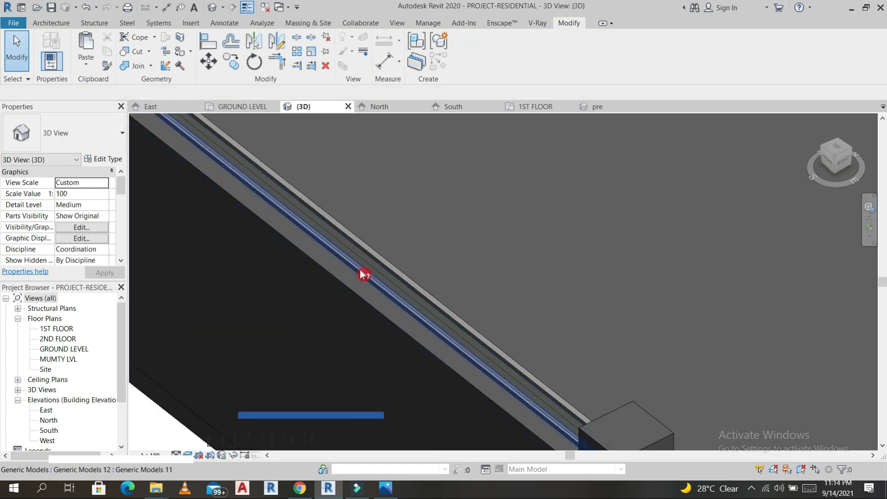
click(361, 271)
shift+middle_drag(326, 247, 296, 249)
click(305, 247)
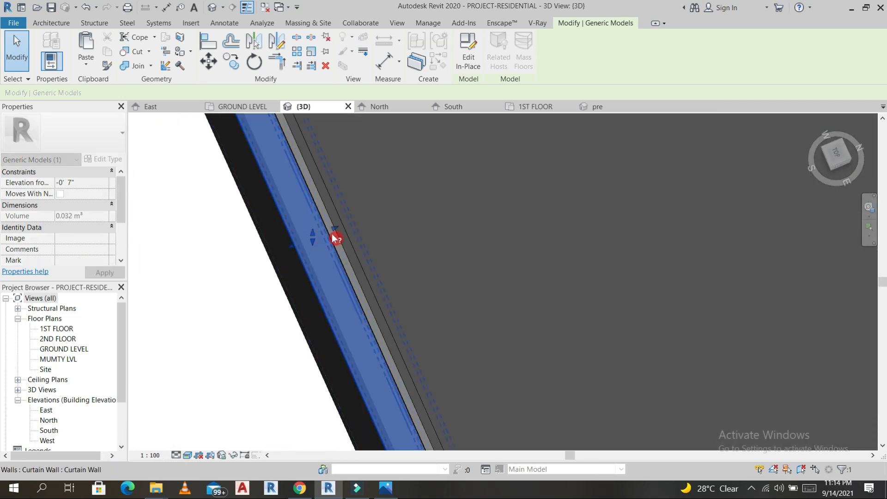
shift+middle_drag(316, 247, 345, 329)
shift+middle_drag(487, 287, 414, 190)
key(Escape)
- Narrow the lower rail on the middle boundary wall's top by pulling in its long side faces to a slim strip
scroll(291, 289, up, 3)
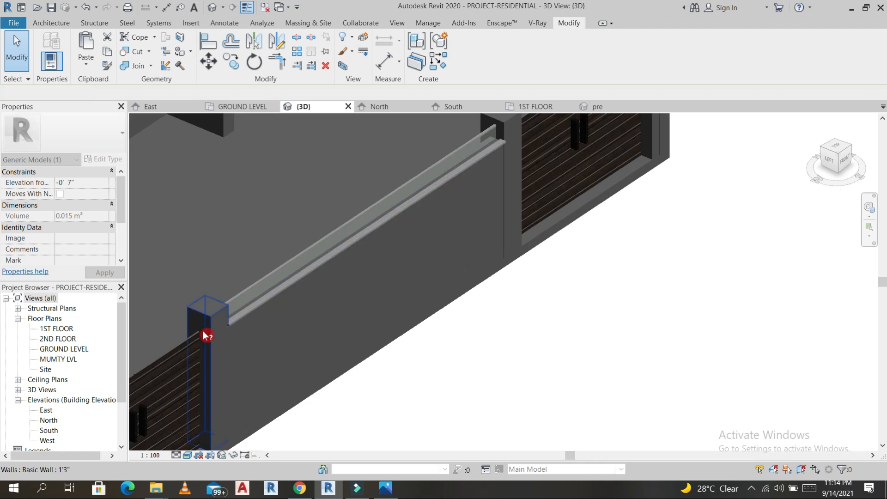
scroll(207, 334, up, 5)
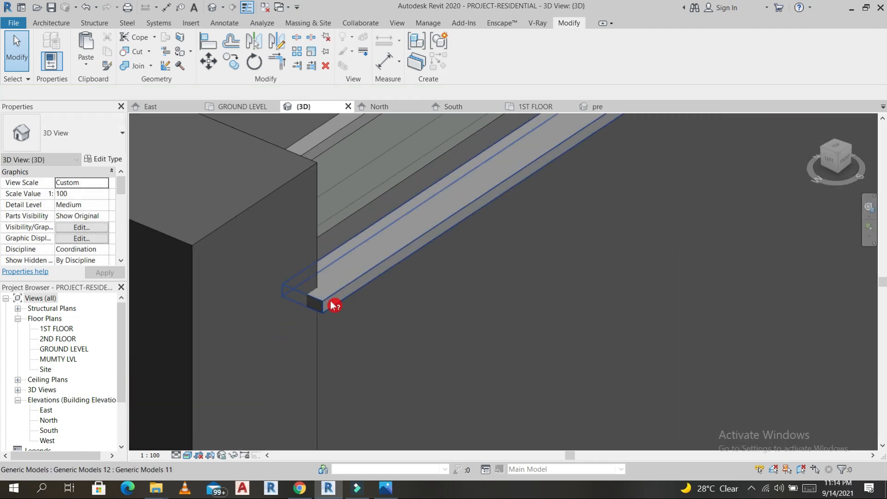
click(332, 305)
scroll(335, 303, up, 2)
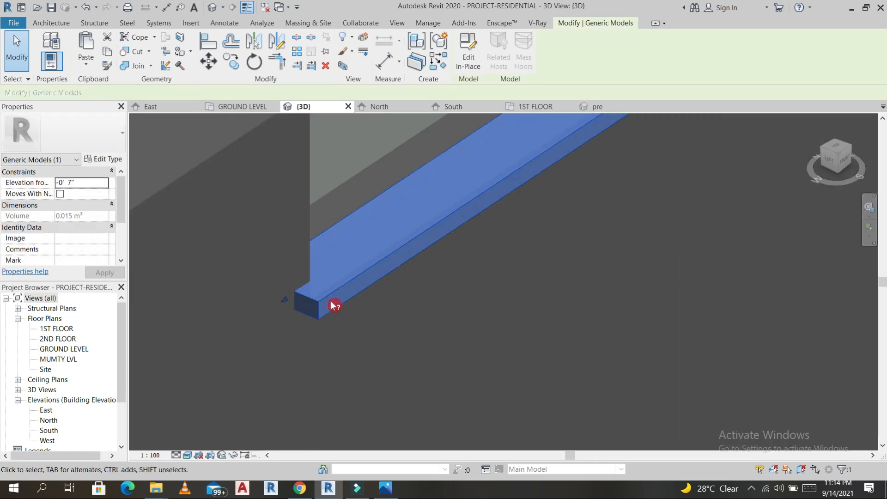
scroll(335, 303, down, 3)
middle_drag(488, 394, 490, 397)
scroll(467, 359, down, 6)
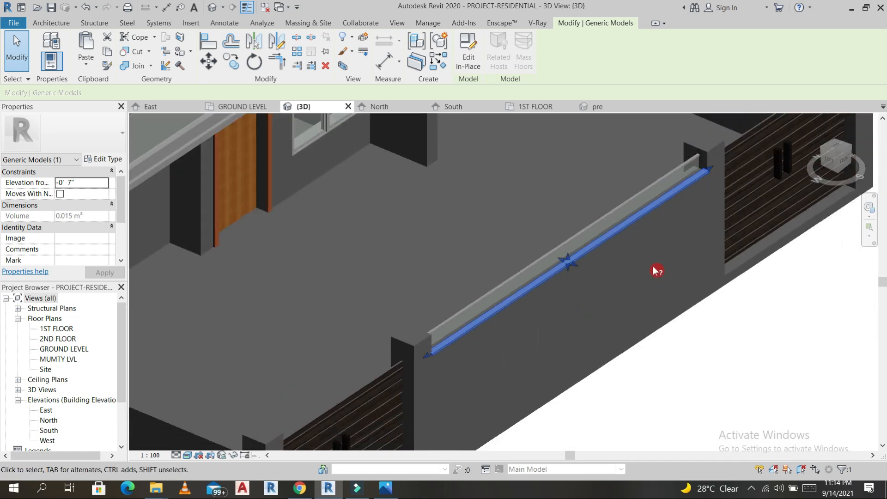
scroll(577, 275, up, 6)
scroll(513, 276, up, 2)
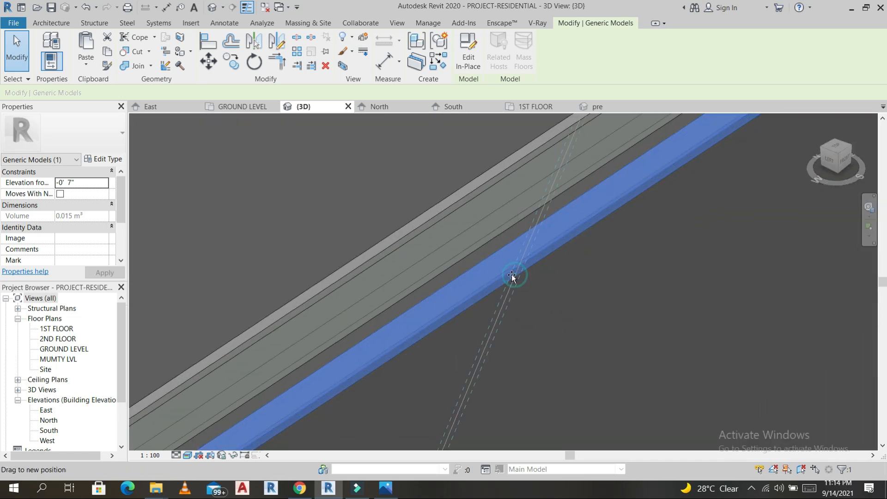
drag(501, 269, 532, 285)
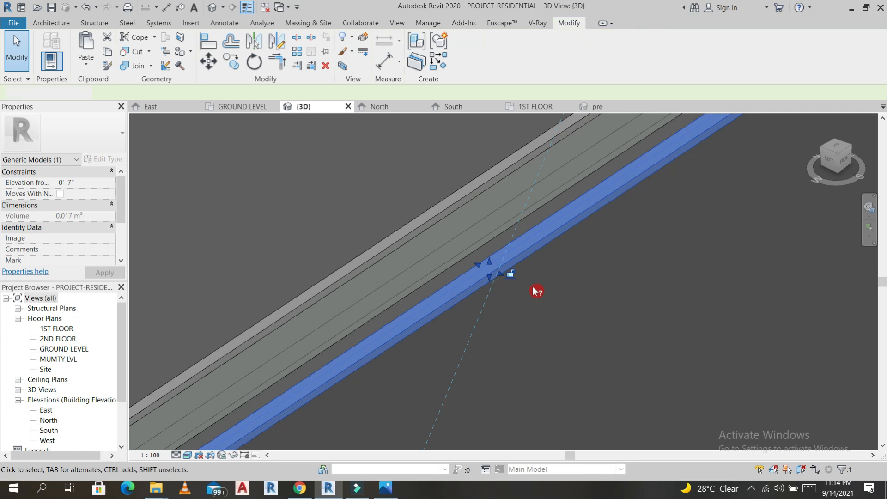
key(Escape)
scroll(534, 291, down, 5)
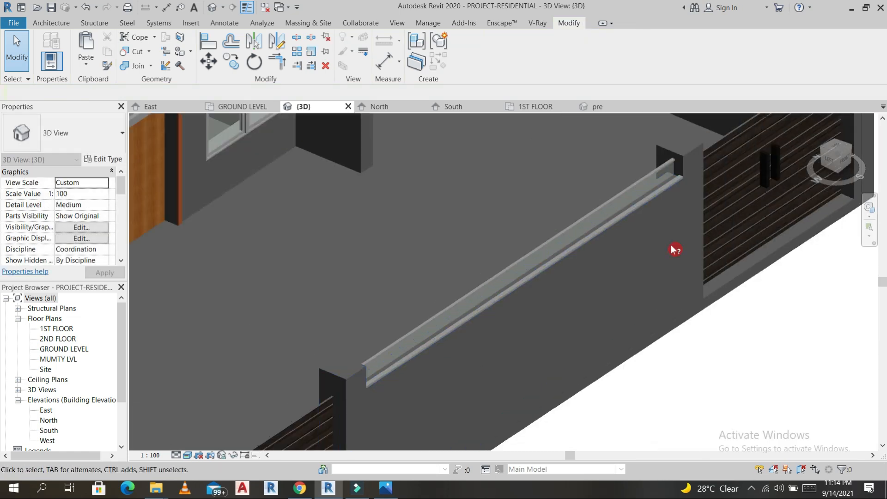
- Edit the lower rail in place, assign it the GREY TEXTURE material and finish the model
click(675, 186)
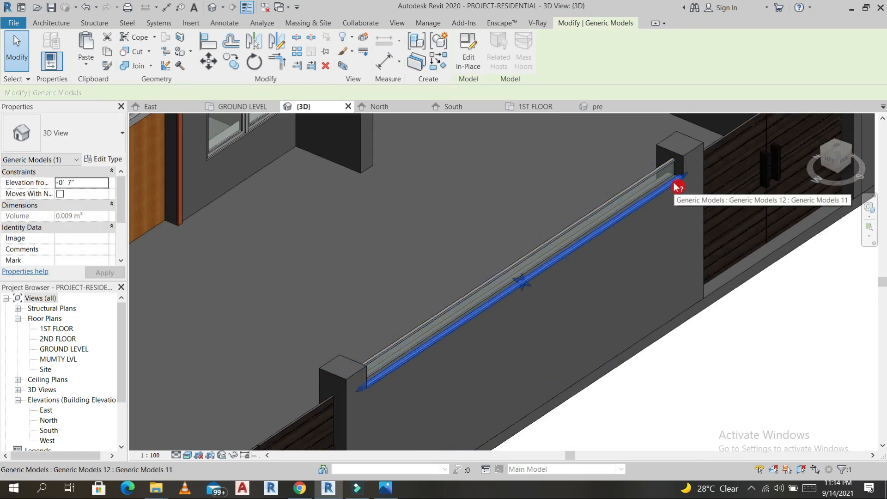
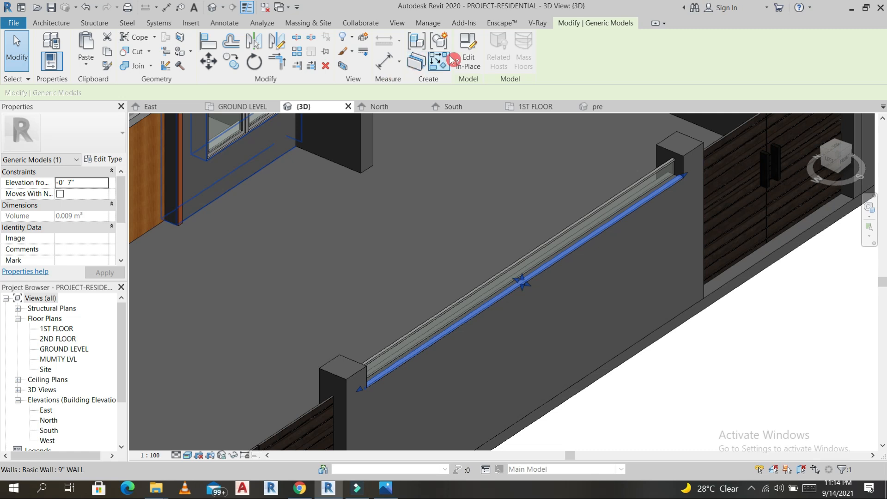
click(468, 51)
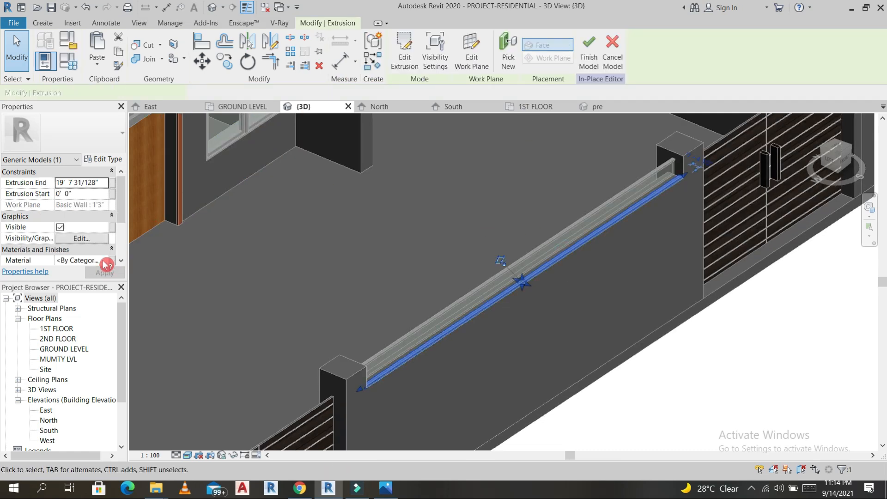
click(105, 262)
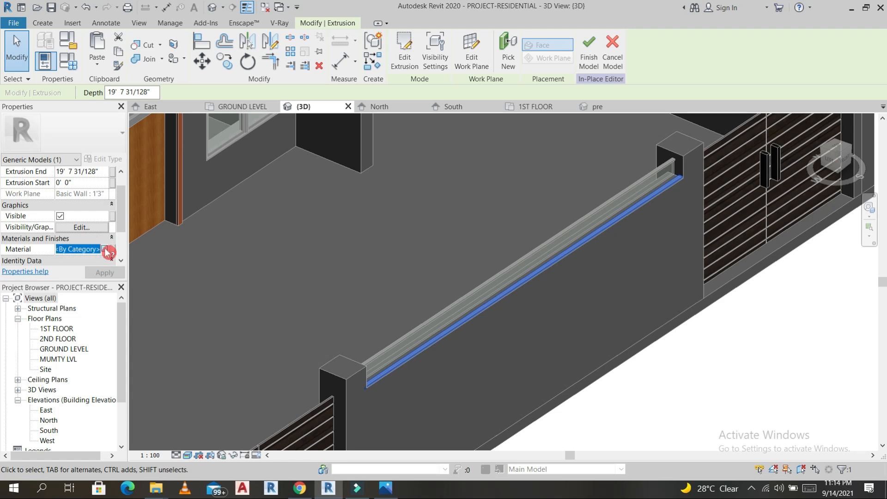
click(108, 250)
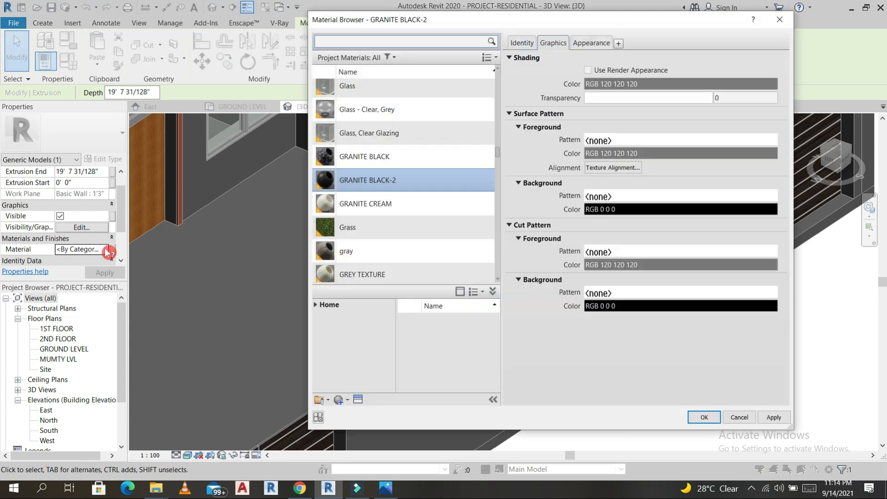
click(368, 272)
click(706, 419)
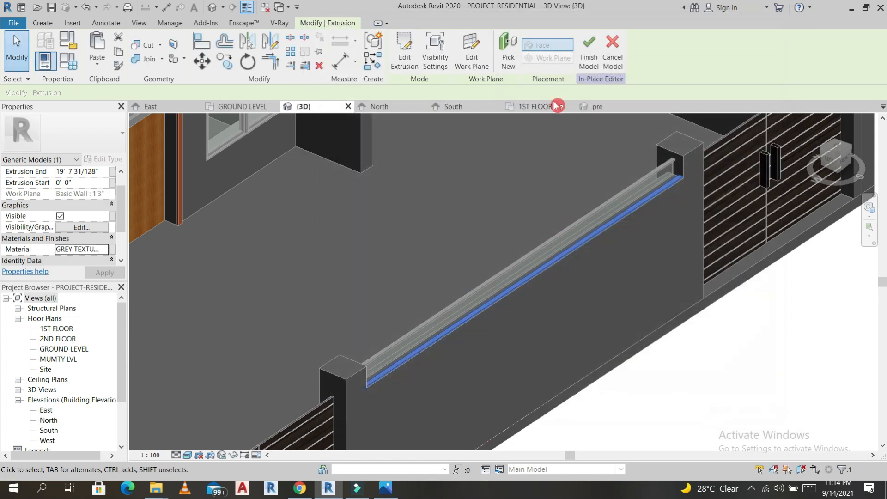
click(588, 55)
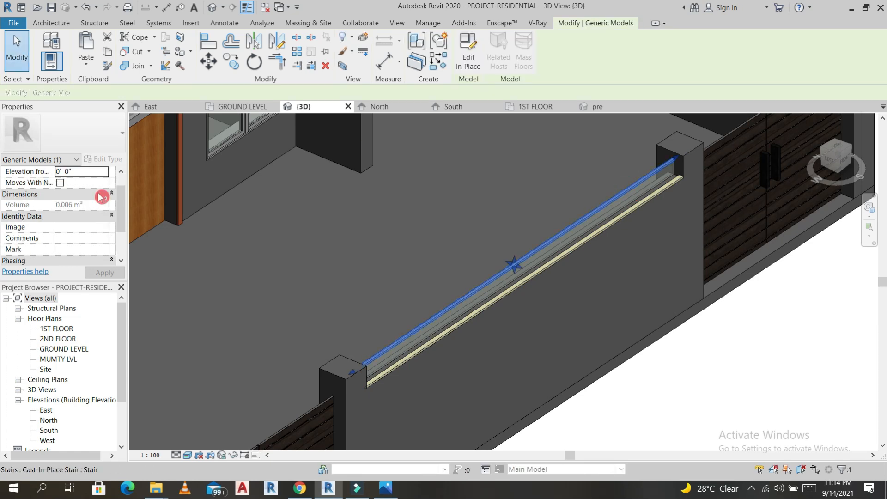
- Edit the top rail above the glass strip in place, assign it the GREY TEXTURE material and finish the model
click(467, 58)
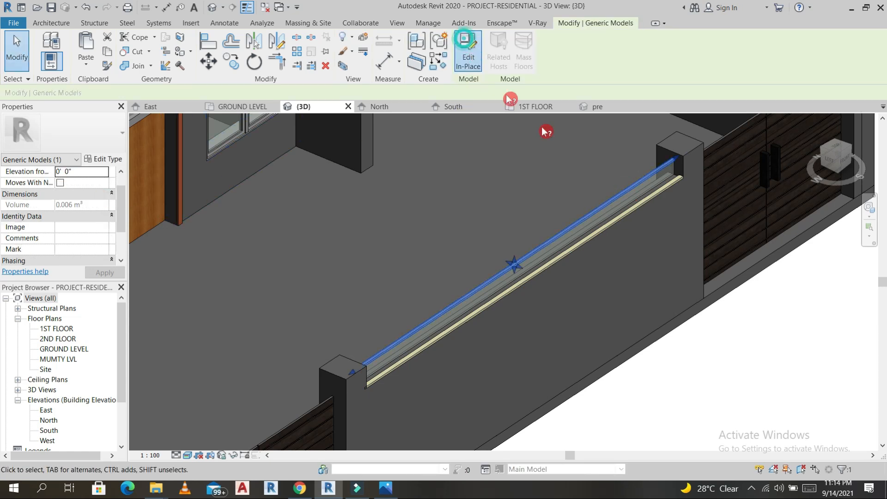
click(629, 194)
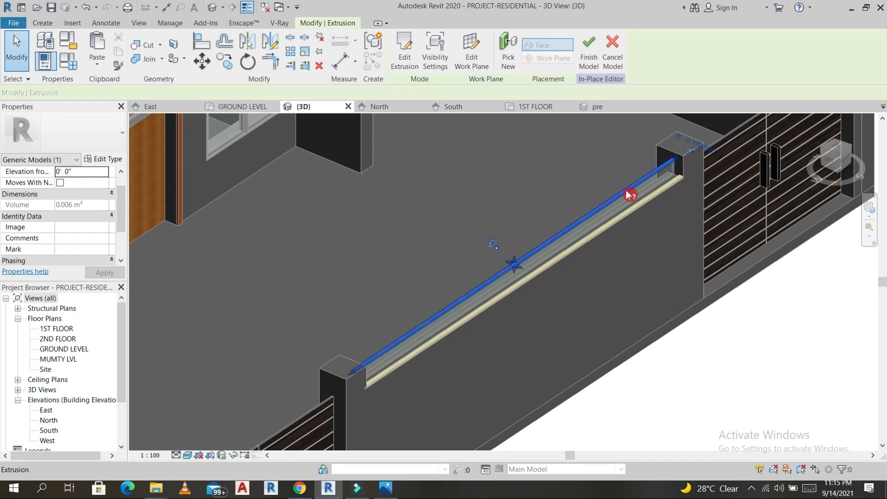
click(107, 250)
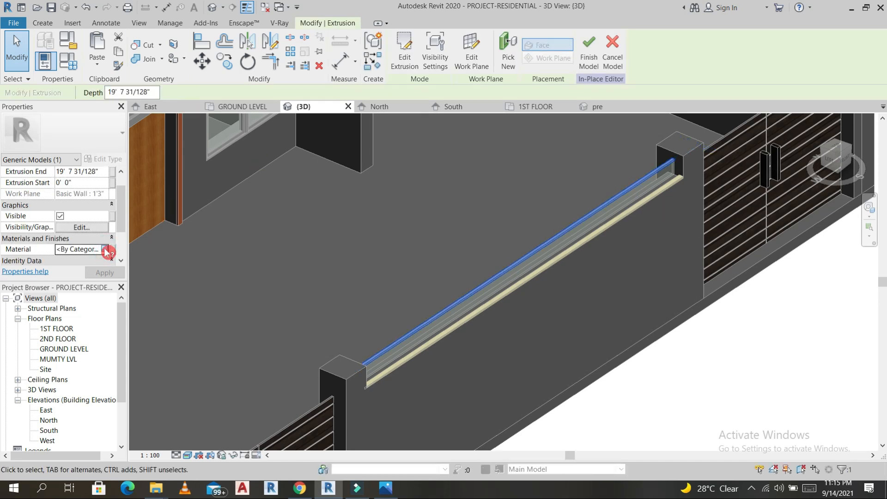
click(107, 251)
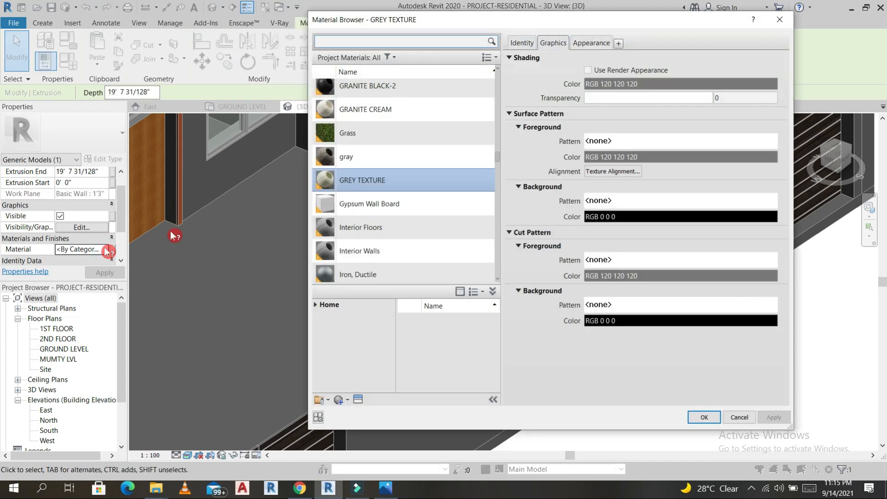
click(360, 184)
click(711, 418)
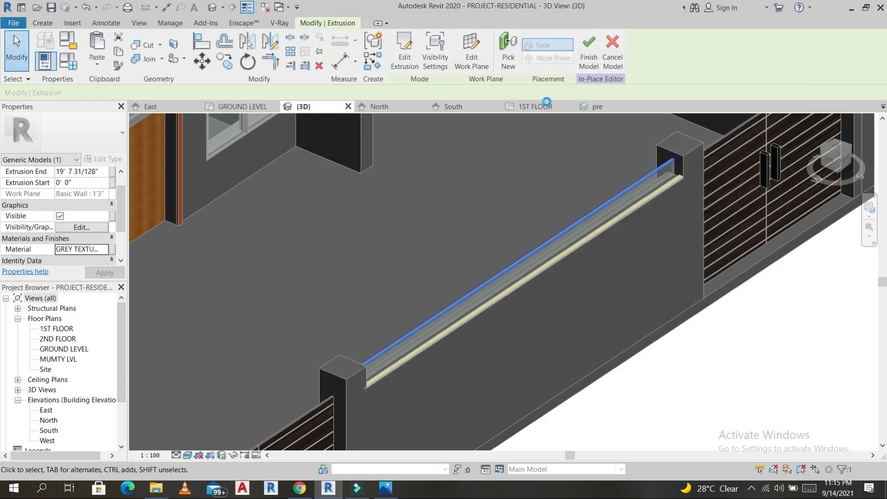
click(538, 167)
scroll(537, 167, down, 3)
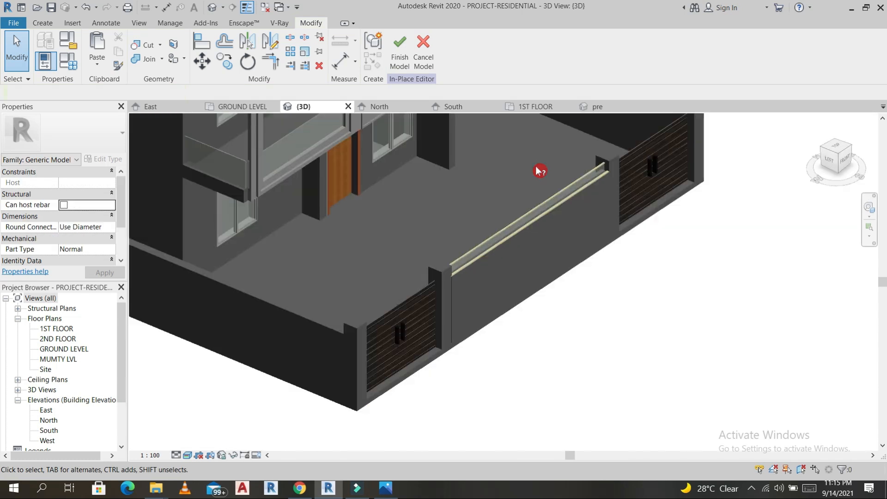
click(405, 55)
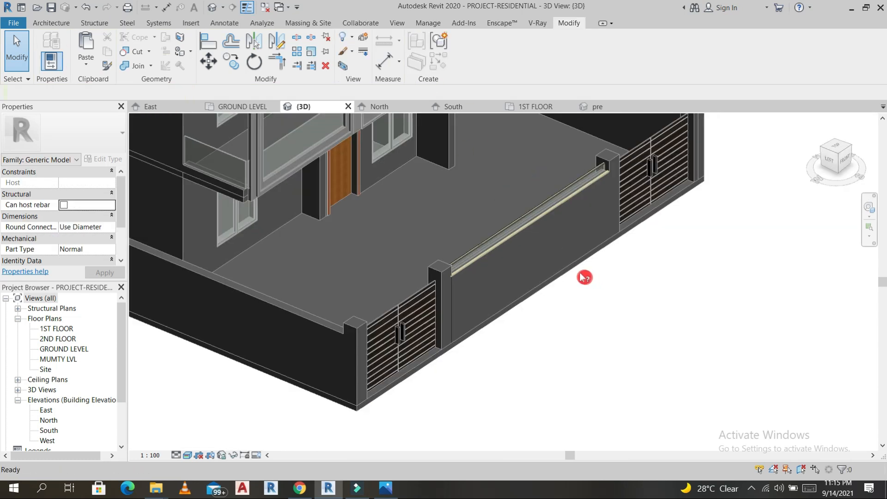
- Edit the middle boundary wall's profile from the front and sketch a long, narrow horizontal rectangle just below its upper edge
shift+middle_drag(596, 344, 550, 293)
click(552, 301)
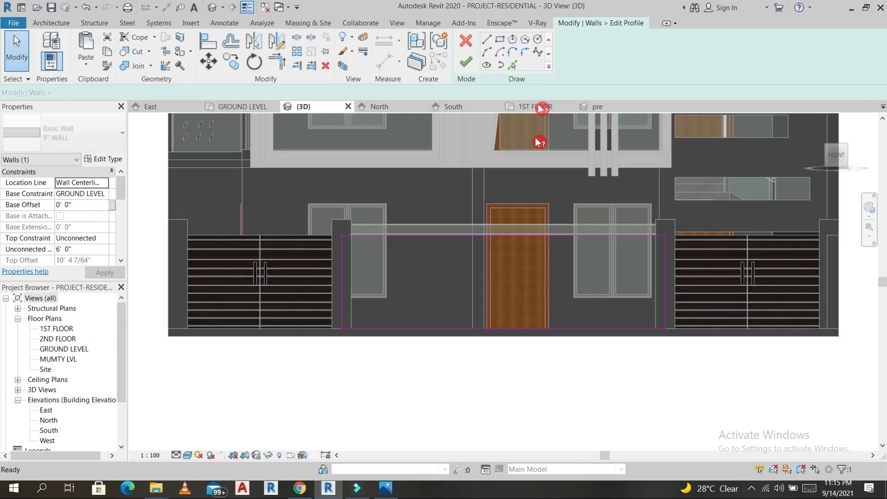
click(641, 248)
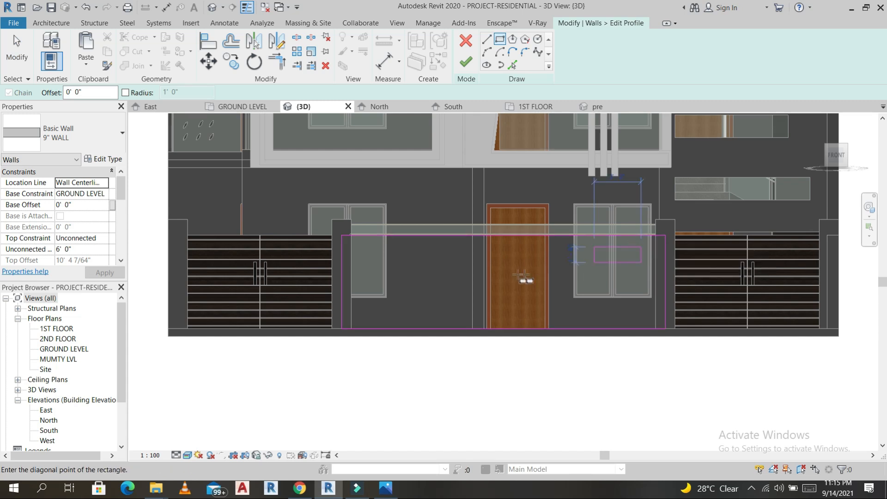
click(361, 262)
key(Escape)
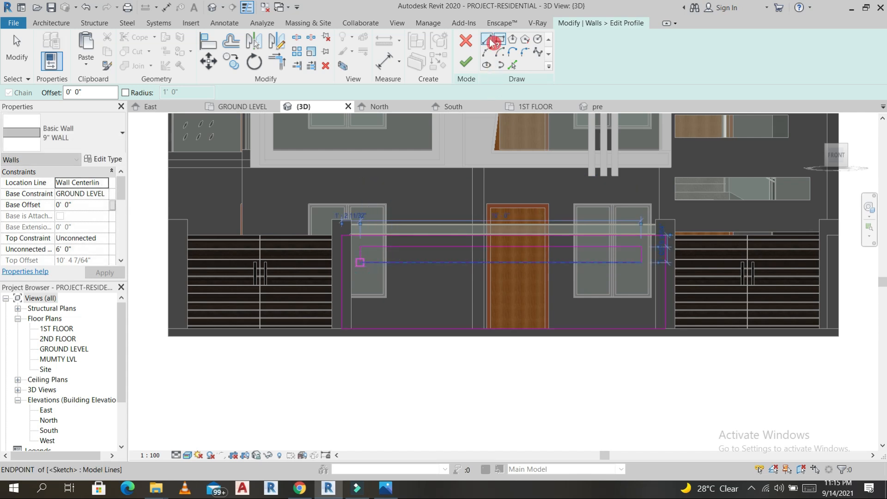
- Sketch a 1'-6" wide vertical leg down from the rectangle's left end and trim the lines into one L-shaped opening
click(358, 277)
click(391, 317)
click(382, 317)
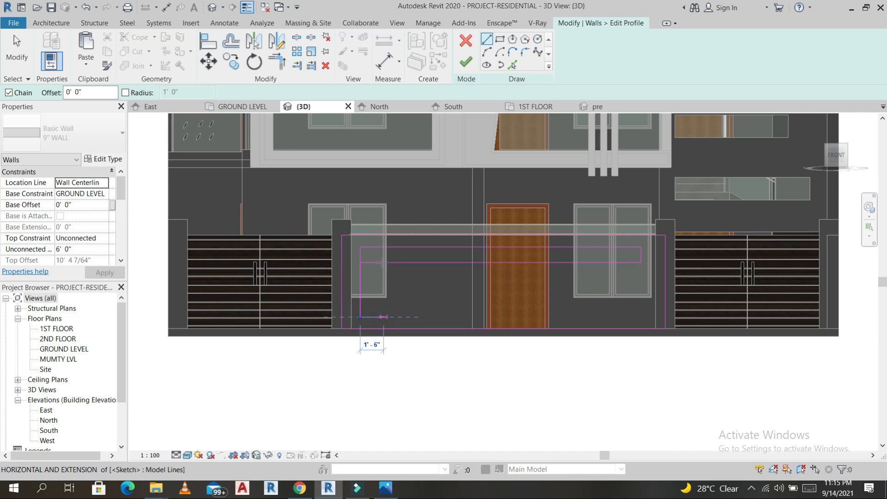
key(Escape)
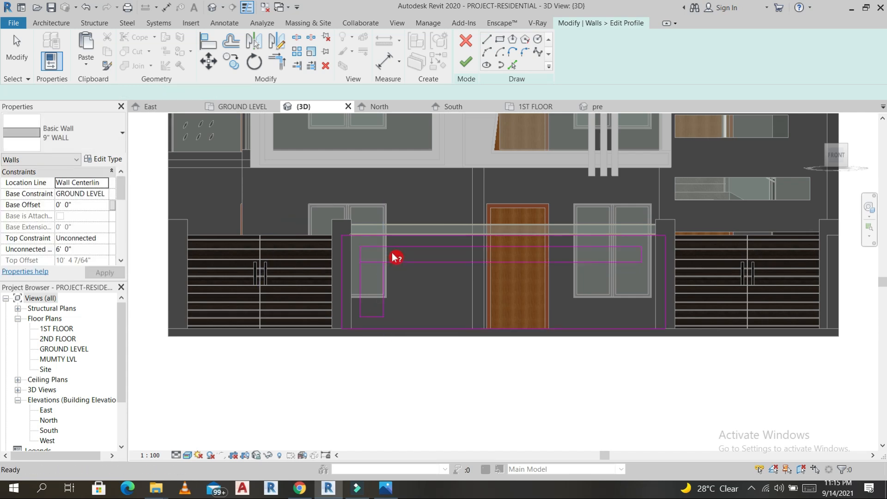
key(t)
key(r)
key(Escape)
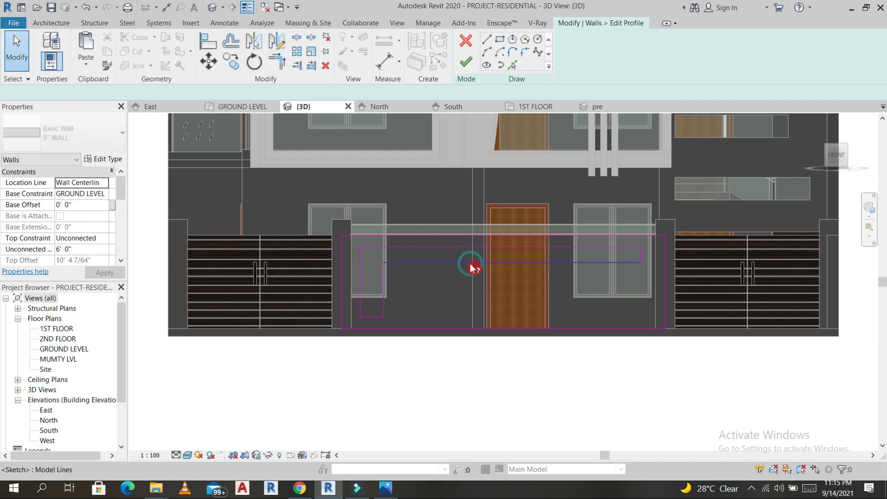
- Move the lower edge of the opening's horizontal arm slightly down and finish the wall profile
click(471, 264)
key(Down)
click(465, 253)
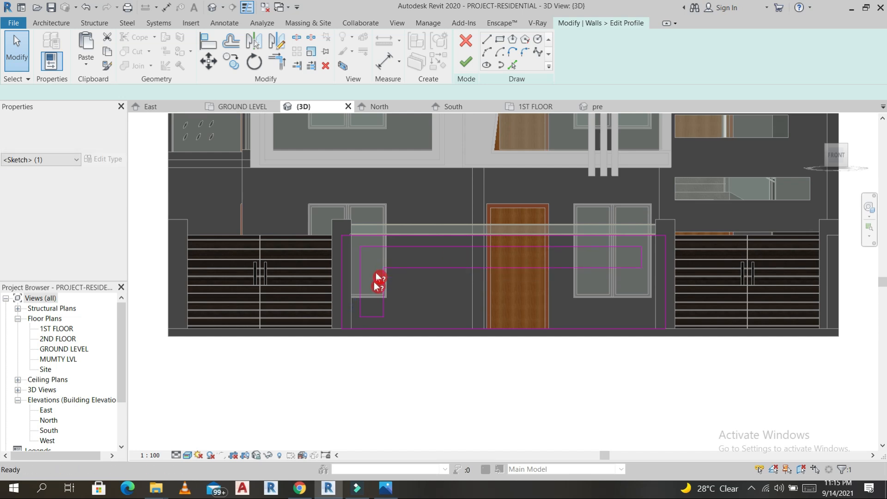
click(427, 265)
click(590, 260)
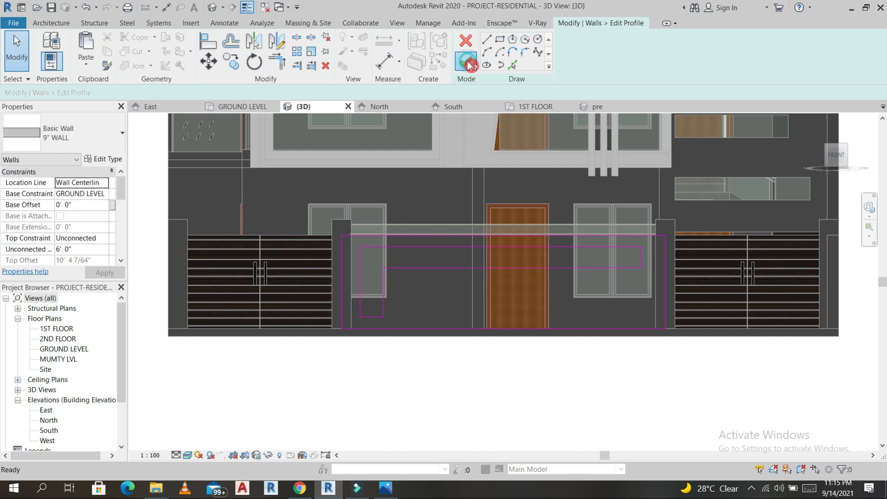
click(466, 63)
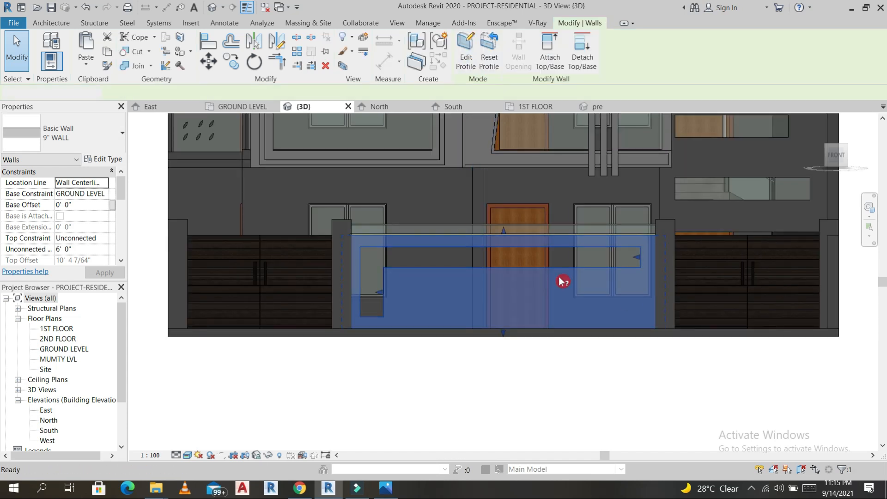
key(Escape)
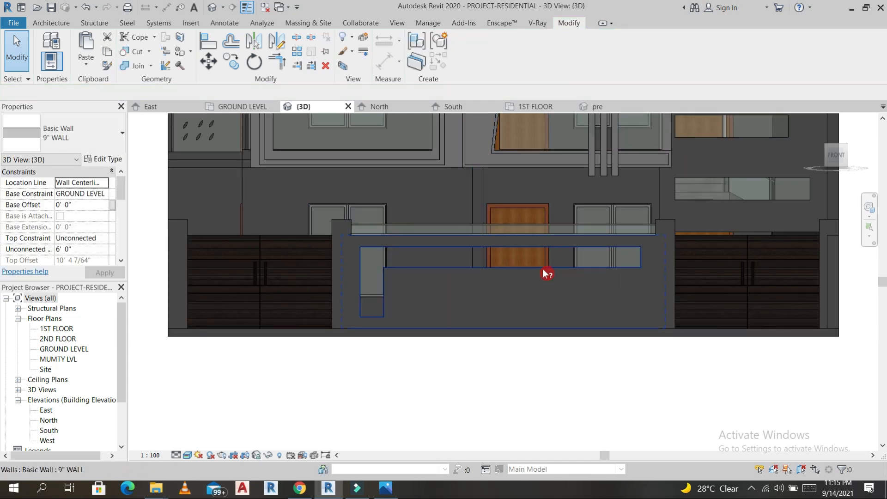
- Fit the lower rail's left end flush with the inner face of the gate pillar
scroll(377, 248, up, 6)
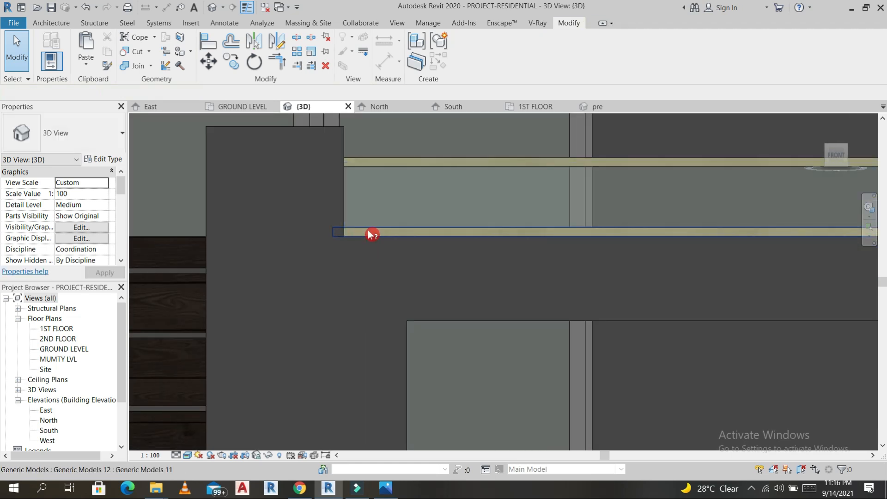
click(366, 234)
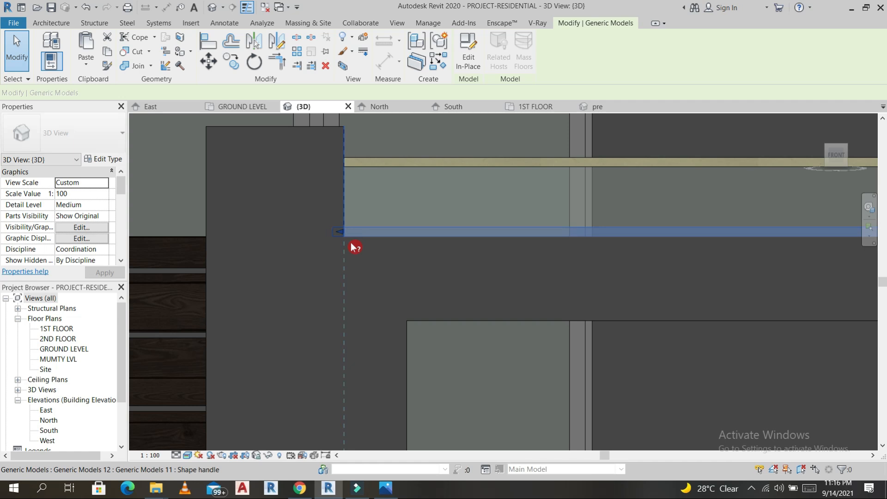
scroll(374, 263, down, 5)
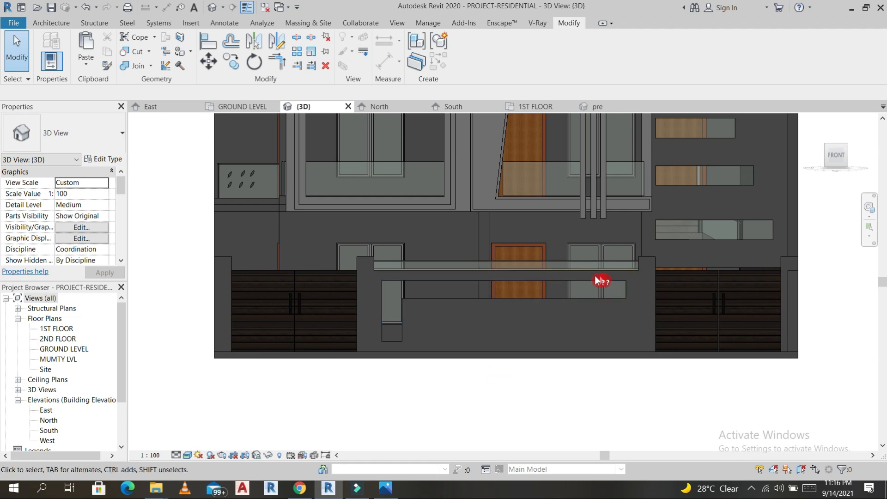
- Start a new in-place component in the Generic Models category, accepting the default name
click(60, 23)
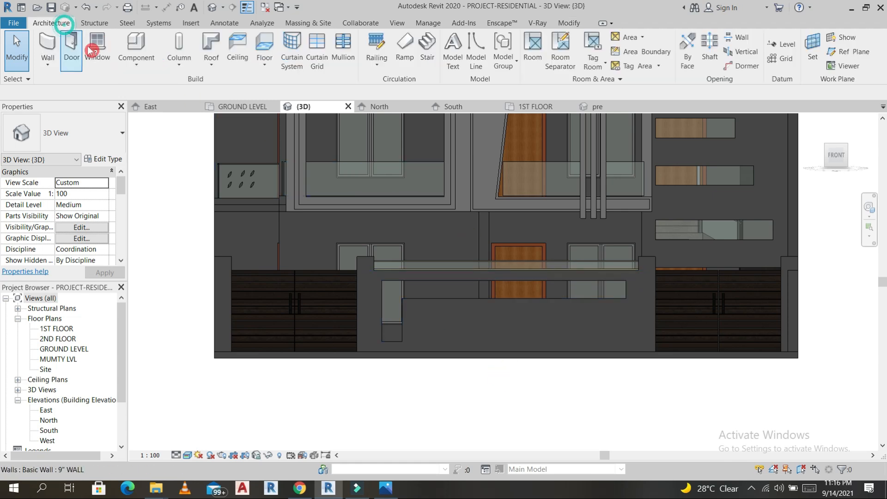
click(146, 70)
click(174, 109)
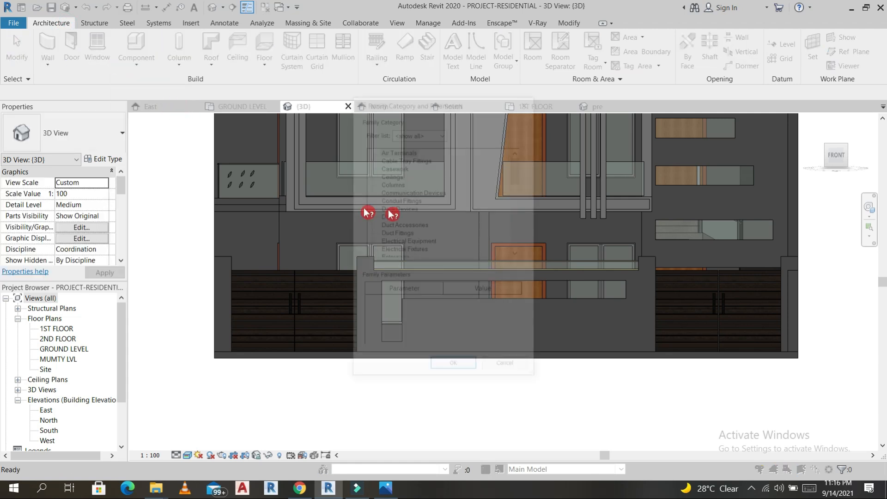
key(g)
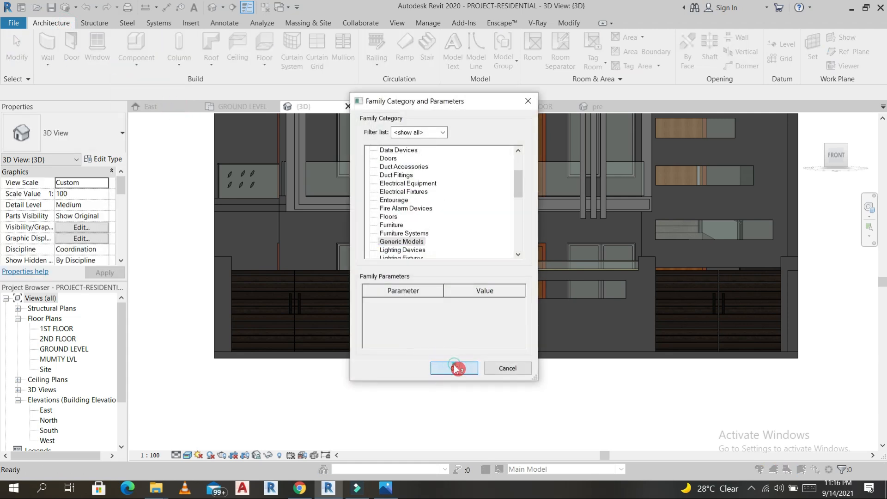
click(454, 368)
click(535, 310)
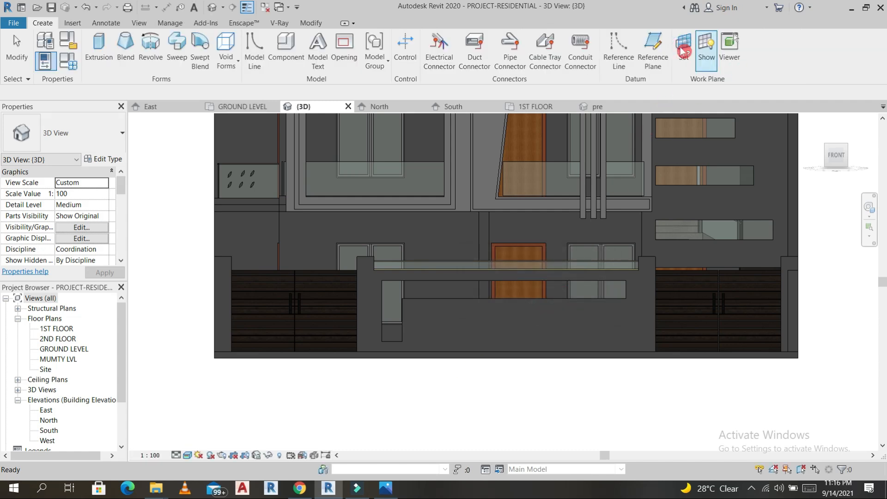
- Set the middle boundary wall's front face as the work plane and sketch an extrusion rectangle over the L-shaped opening's horizontal arm
click(683, 46)
click(355, 258)
click(412, 309)
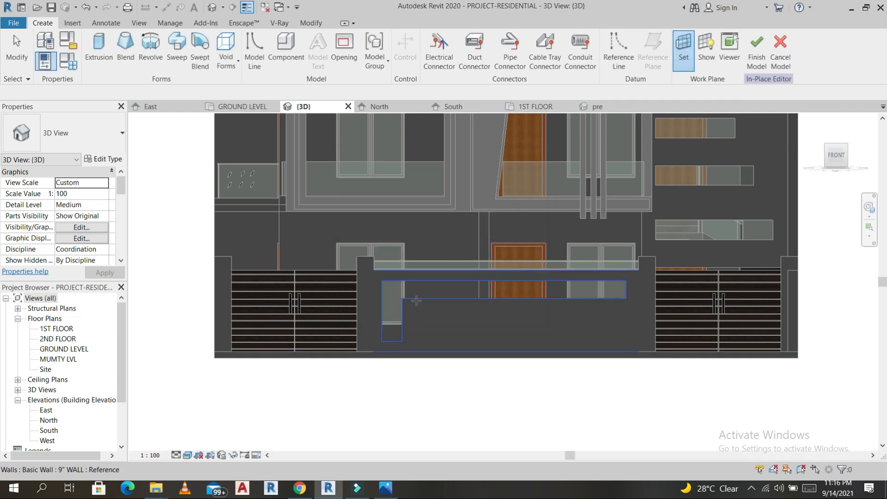
click(416, 300)
click(99, 46)
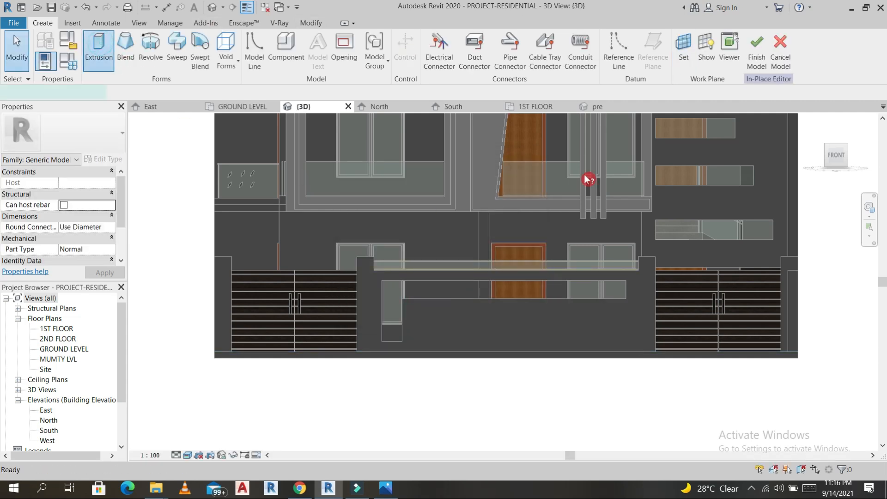
click(434, 39)
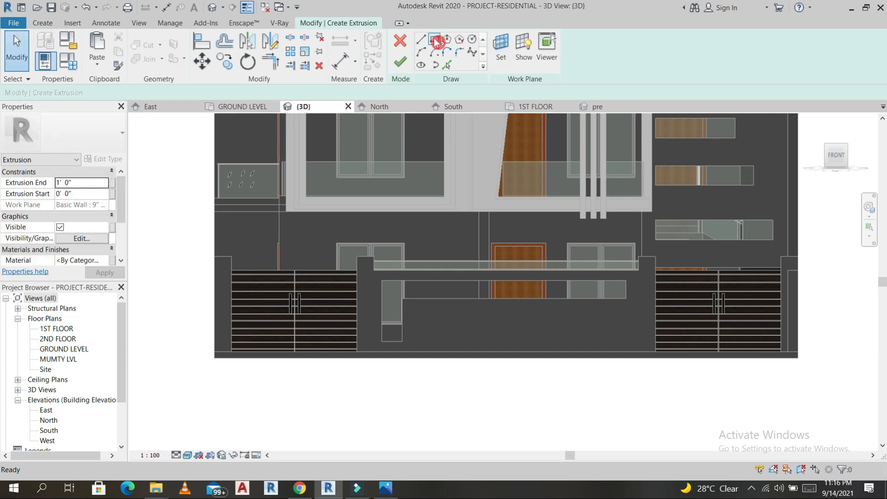
click(626, 281)
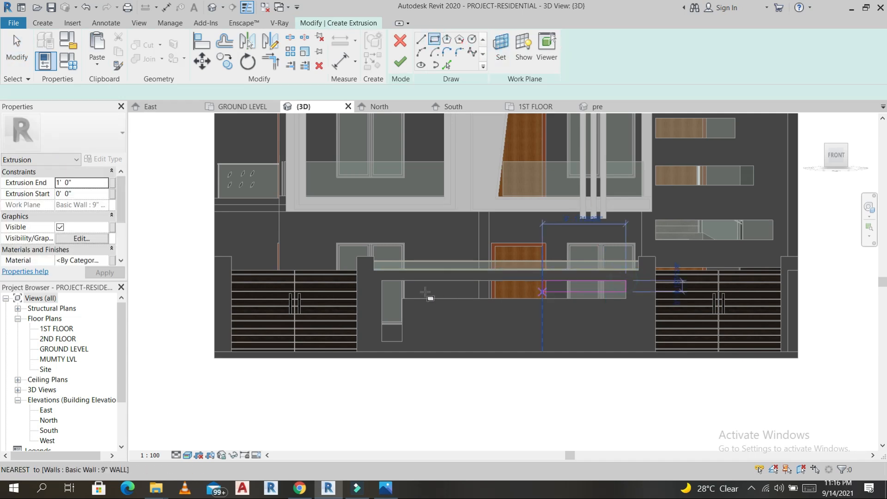
click(401, 299)
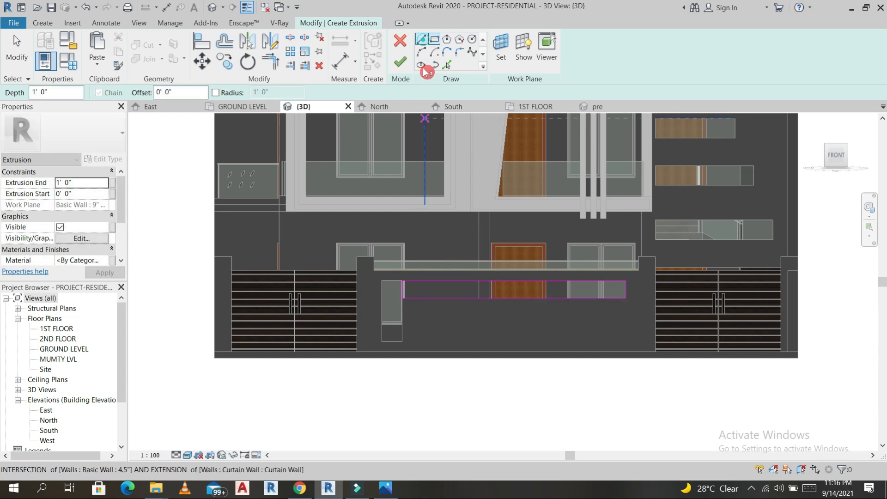
- Draw sketch lines along the bottom and outer side of the opening's vertical leg, up to the upper corner
key(l)
key(i)
click(402, 342)
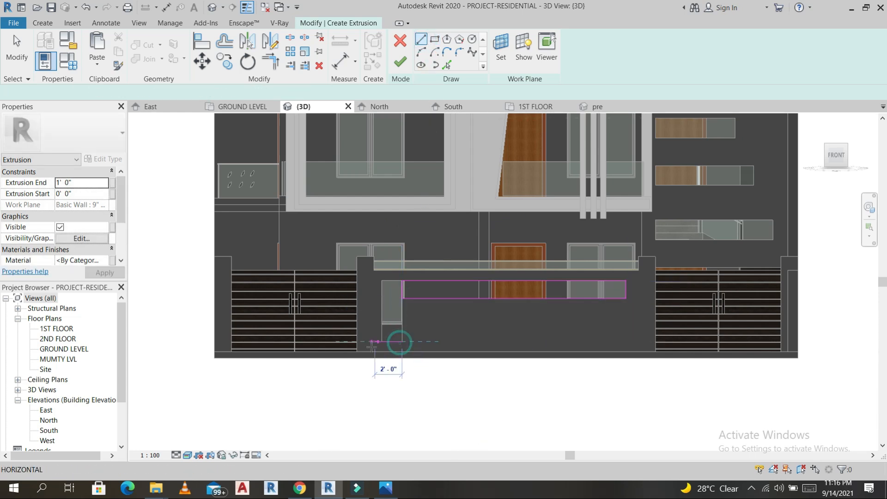
click(382, 342)
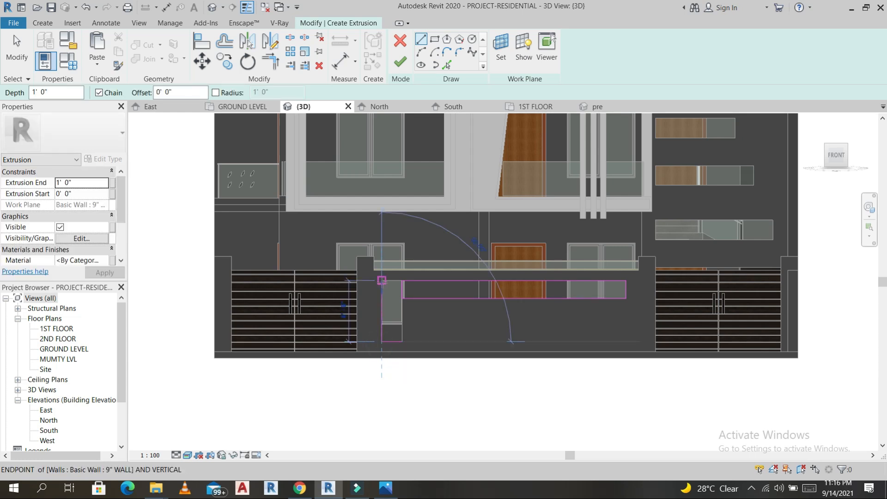
right_click(419, 322)
- Add the leg's inner vertical line and trim the sketch lines into one closed L-shaped outline matching the wall opening
key(t)
key(r)
click(419, 298)
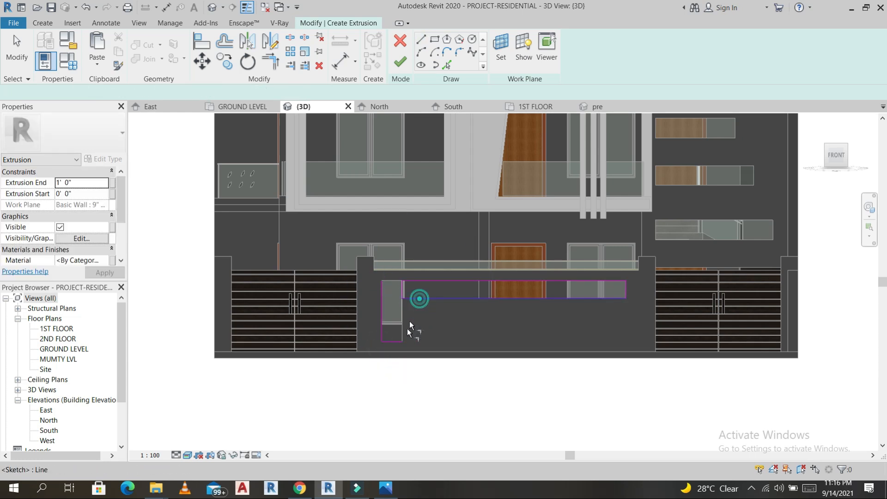
click(398, 341)
scroll(402, 291, up, 3)
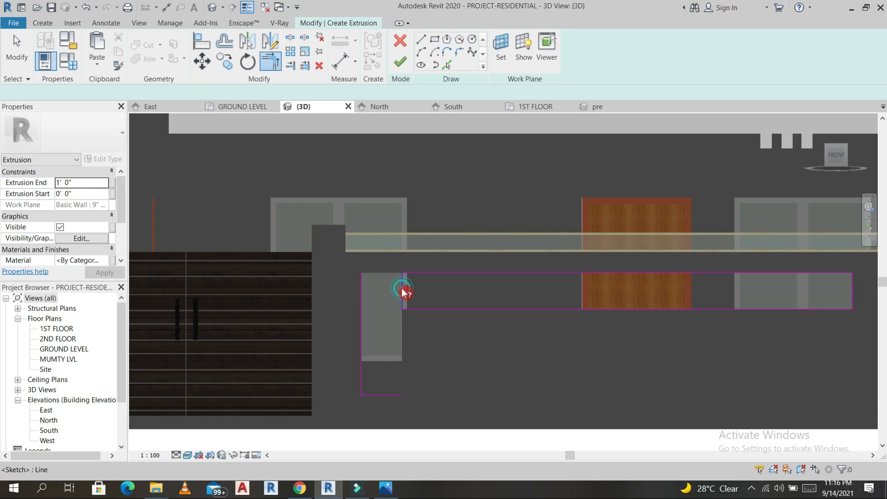
key(Escape)
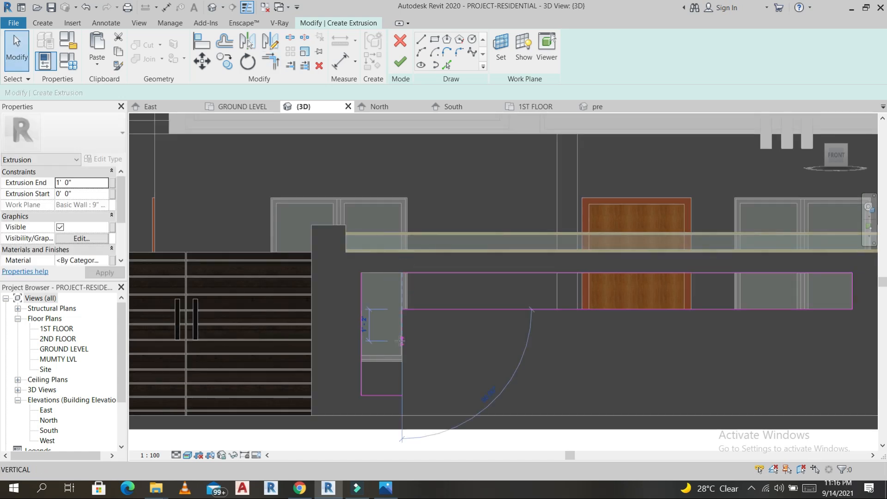
click(416, 364)
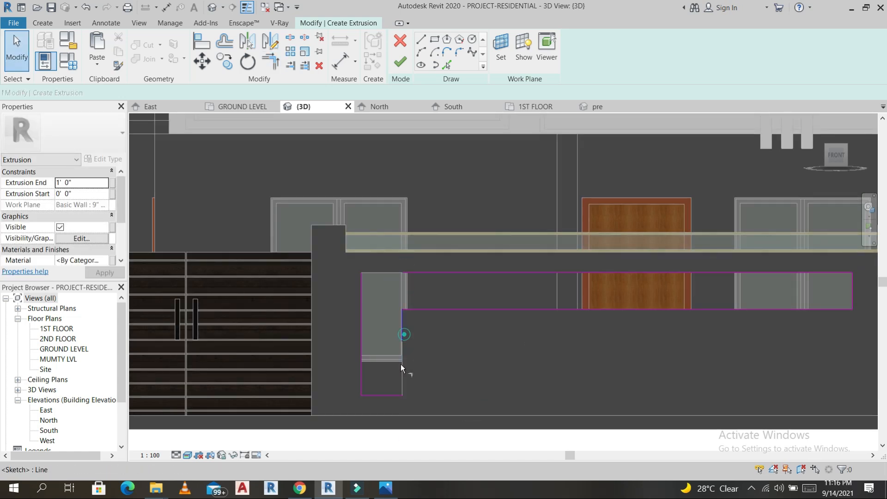
key(t)
key(r)
click(411, 270)
click(362, 279)
click(396, 87)
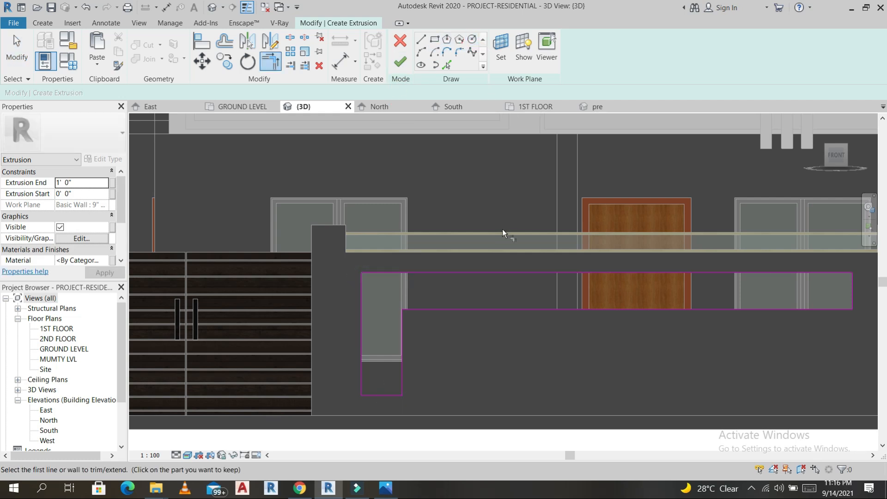
- Sketch 14 circles of varied sizes scattered across the upper part of the L outline's vertical leg
click(475, 40)
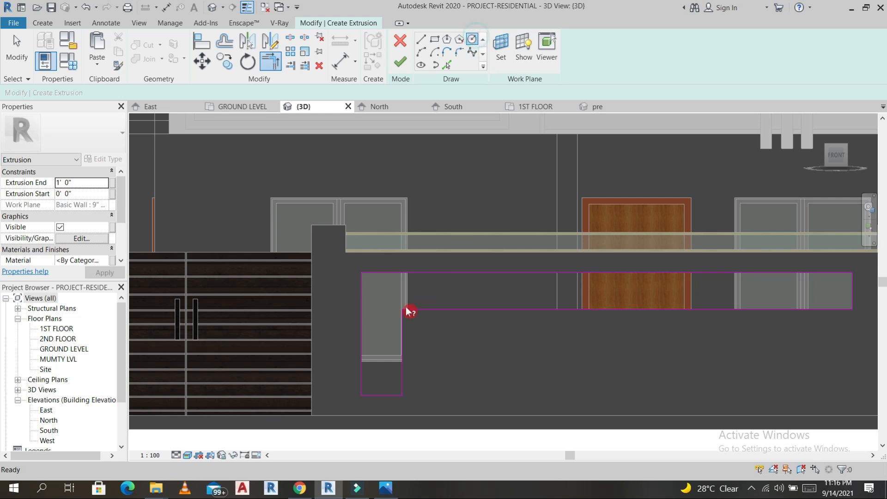
scroll(382, 291, up, 4)
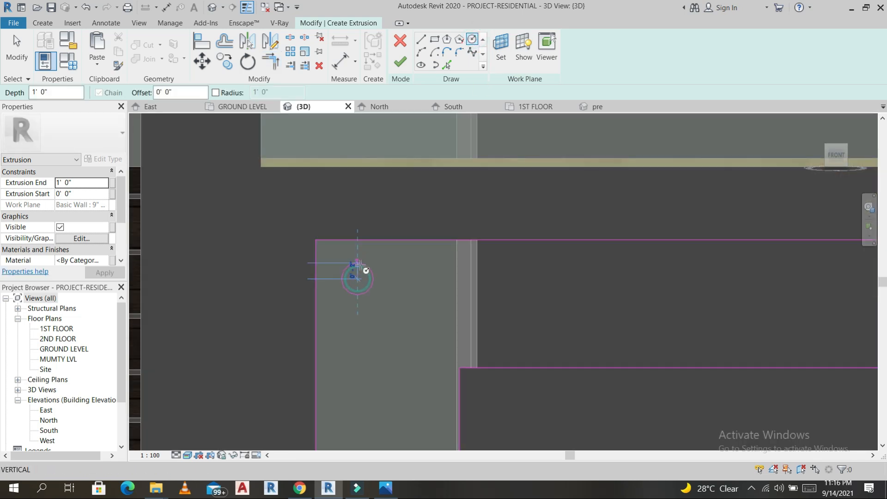
click(409, 272)
click(410, 262)
click(395, 307)
click(400, 299)
click(366, 245)
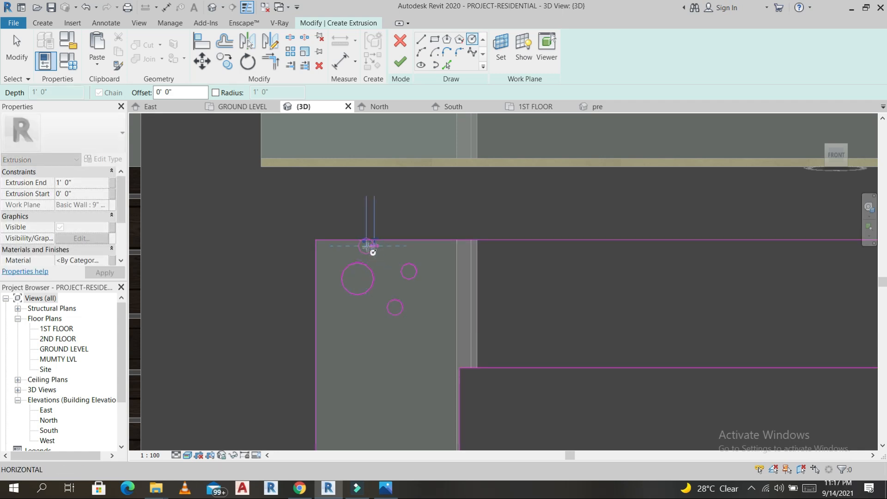
scroll(368, 248, up, 4)
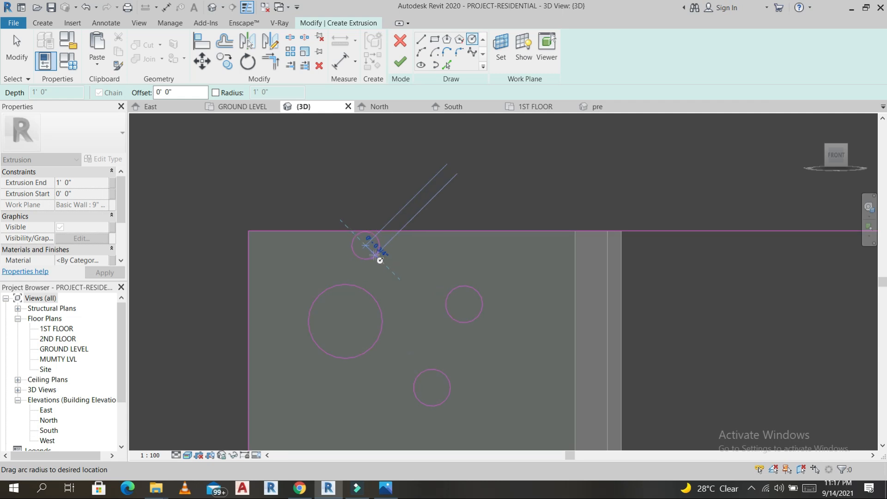
click(375, 255)
click(428, 291)
click(441, 277)
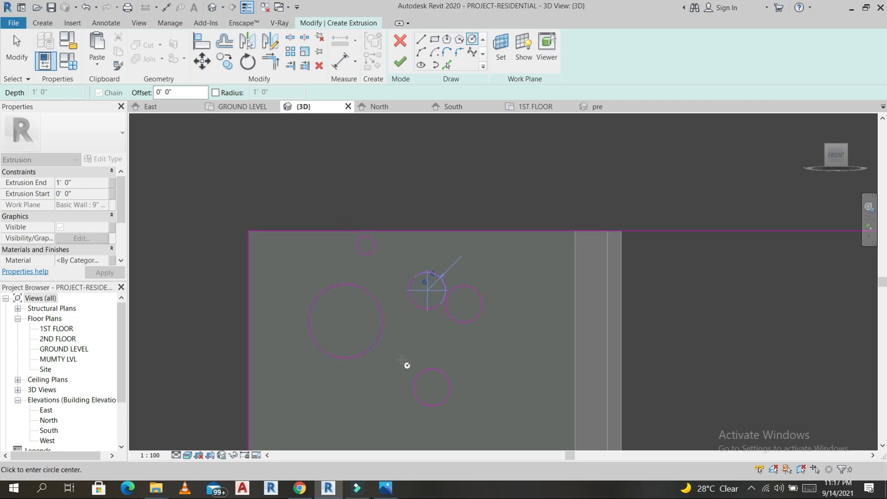
click(308, 424)
click(302, 392)
click(283, 277)
click(283, 258)
click(521, 344)
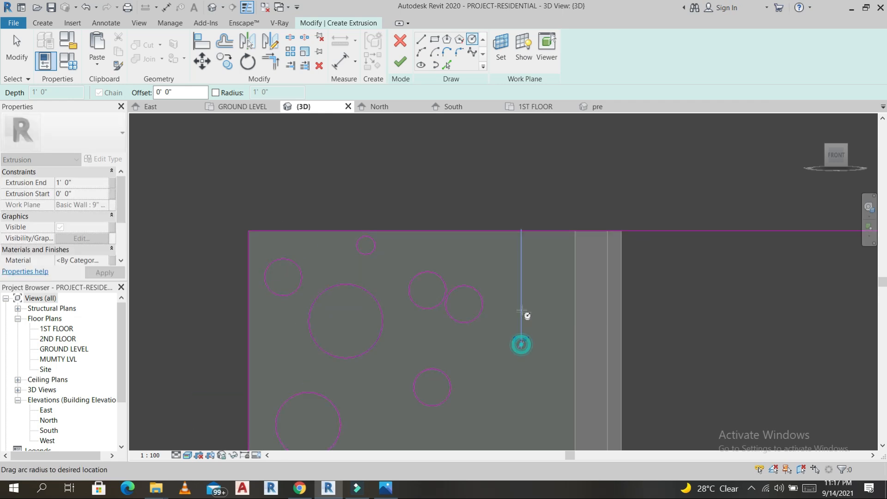
click(547, 319)
click(534, 272)
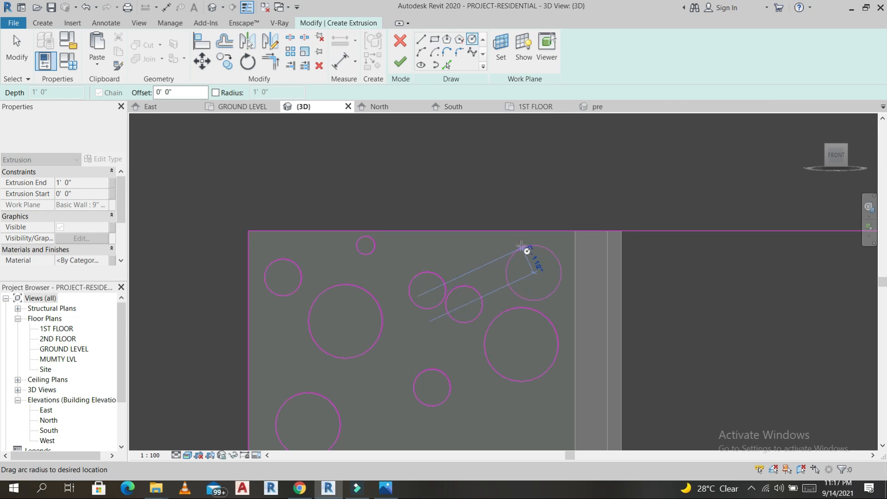
click(521, 246)
click(412, 349)
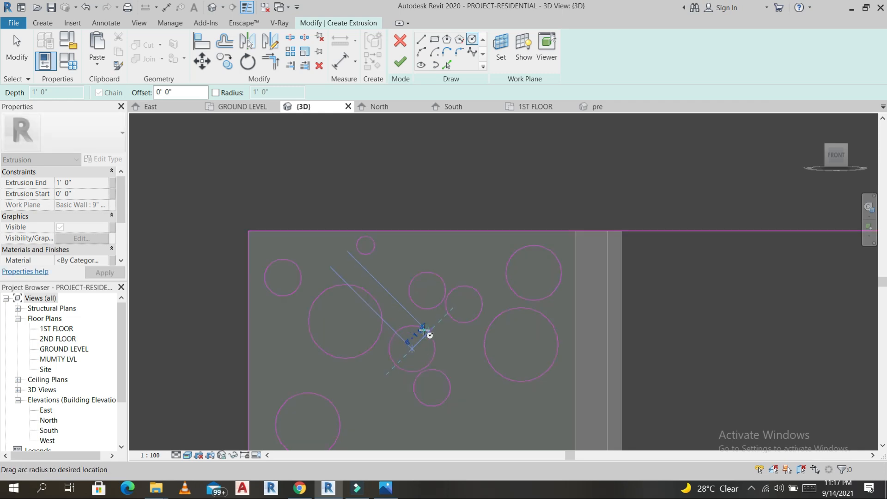
scroll(424, 330, down, 3)
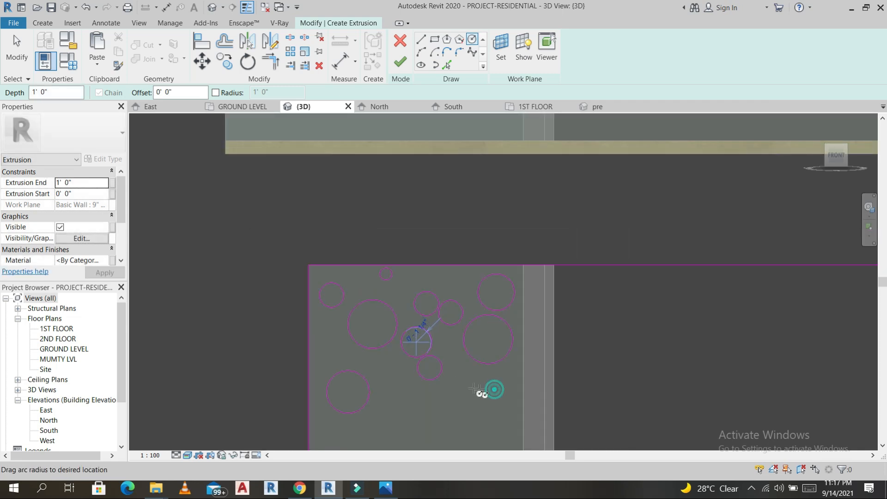
click(475, 377)
click(400, 394)
click(401, 379)
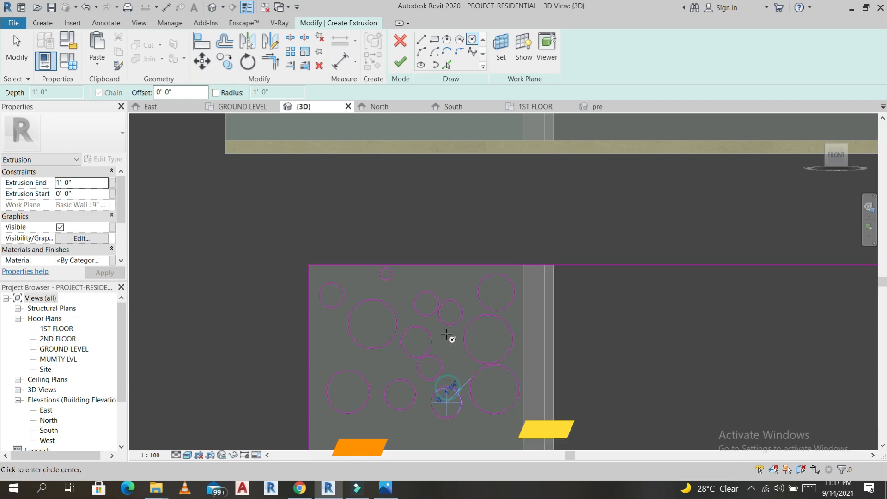
scroll(375, 347, up, 2)
key(Escape)
key(Escape)
scroll(390, 309, down, 2)
scroll(390, 309, down, 2)
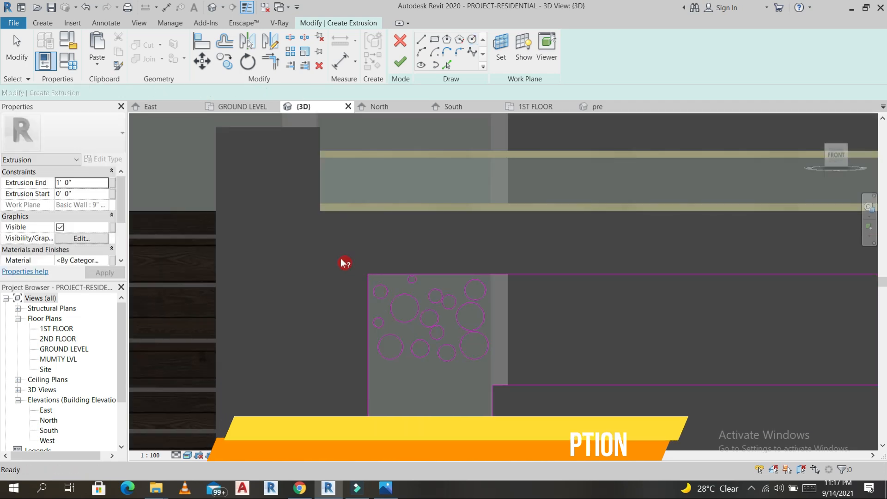
- Copy the group of 14 circles repeatedly down the vertical leg with Multiple enabled, filling it to its lower end
drag(508, 375, 513, 377)
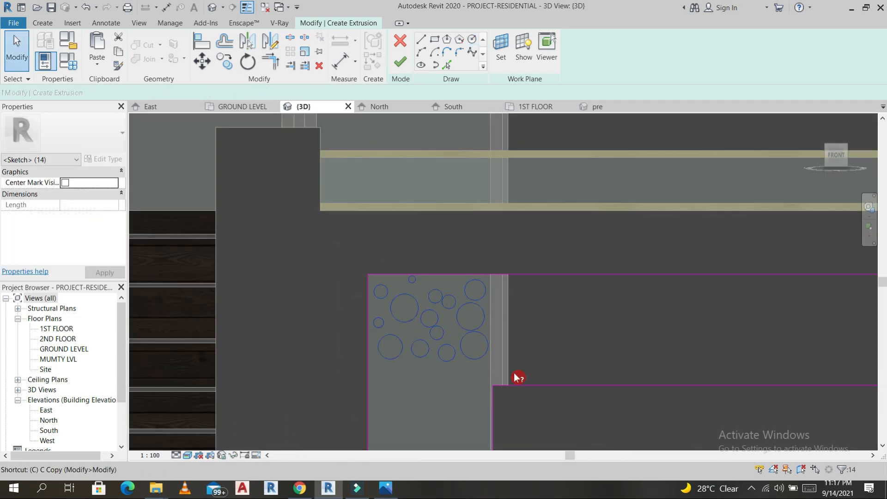
scroll(788, 174, down, 6)
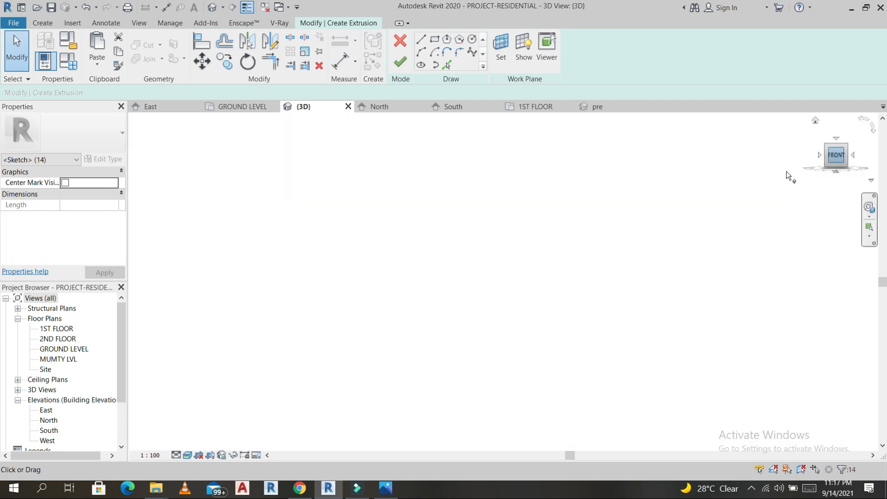
scroll(580, 360, up, 8)
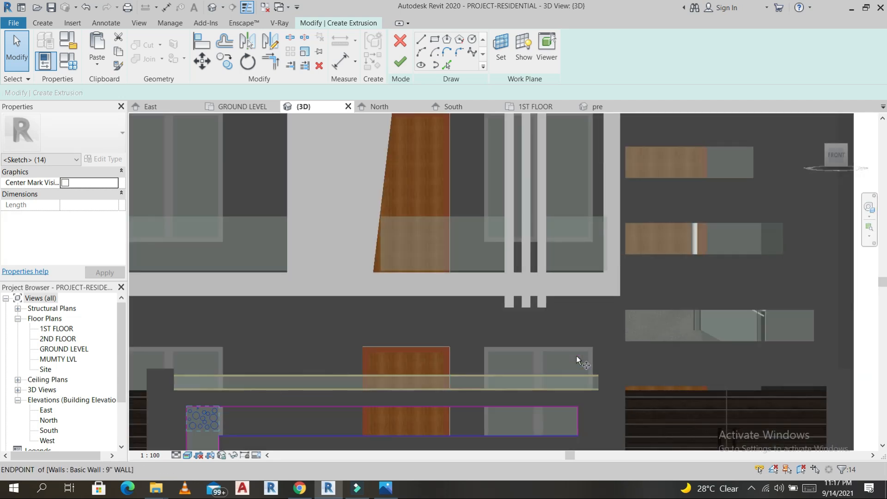
scroll(578, 323, down, 4)
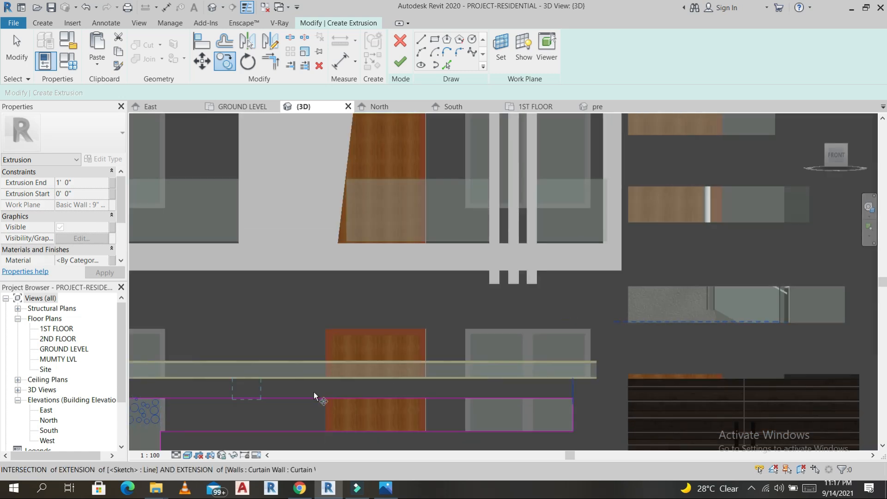
middle_drag(352, 298, 463, 160)
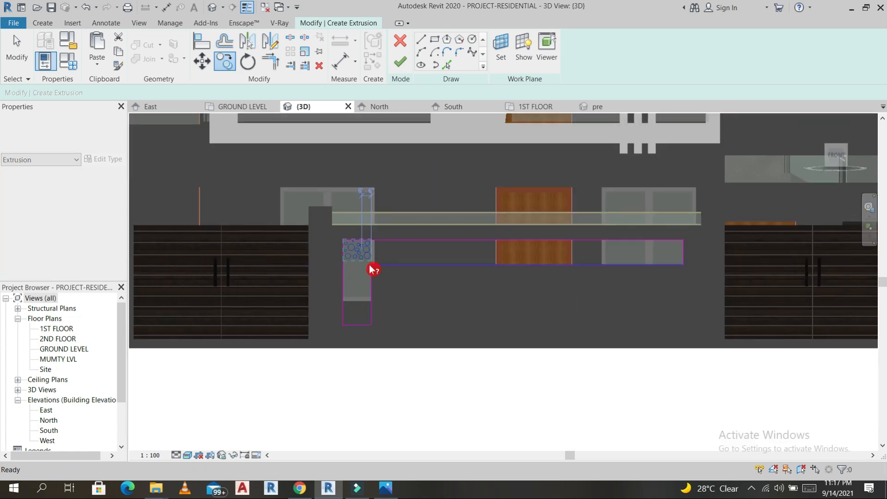
scroll(345, 245, up, 2)
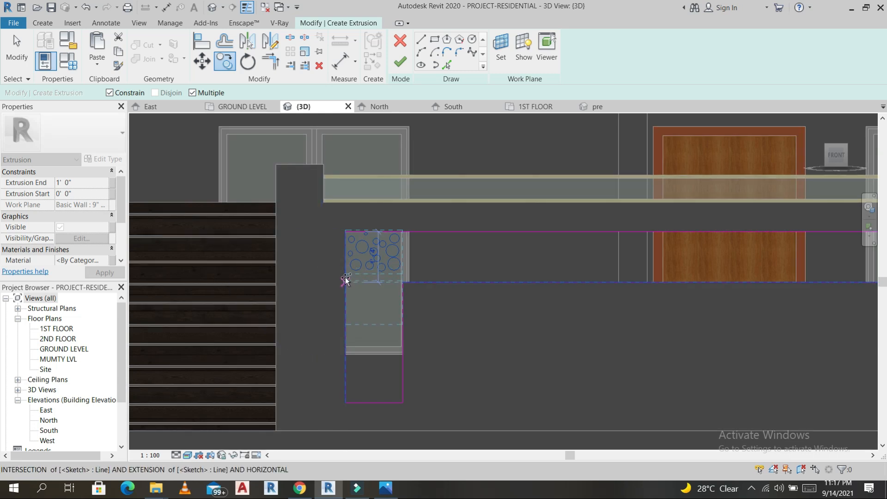
click(346, 270)
click(346, 316)
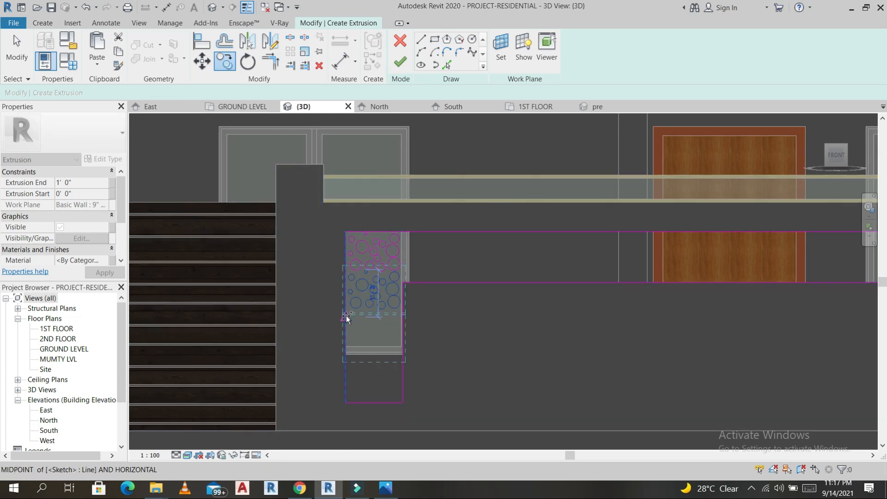
drag(346, 316, 346, 360)
click(346, 360)
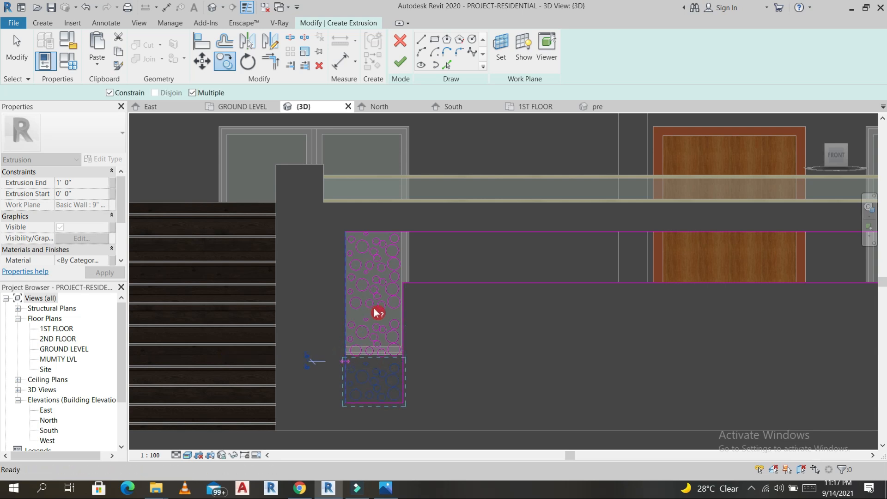
- Copy the circle group at the top of the vertical leg twice along the start of the L outline's horizontal arm
scroll(383, 329, up, 3)
key(Escape)
scroll(291, 311, down, 3)
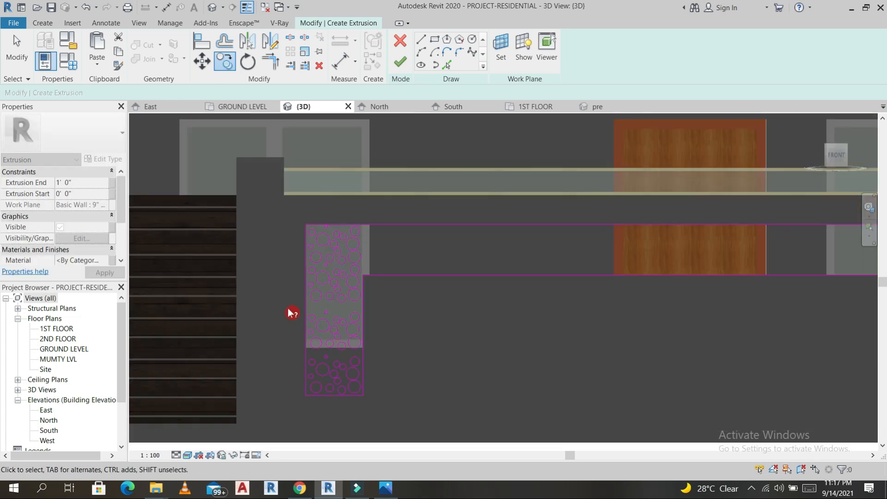
drag(395, 409, 395, 409)
click(393, 407)
scroll(307, 227, up, 2)
mouse_move(276, 200)
mouse_down()
mouse_move(410, 284)
mouse_move(435, 312)
mouse_up()
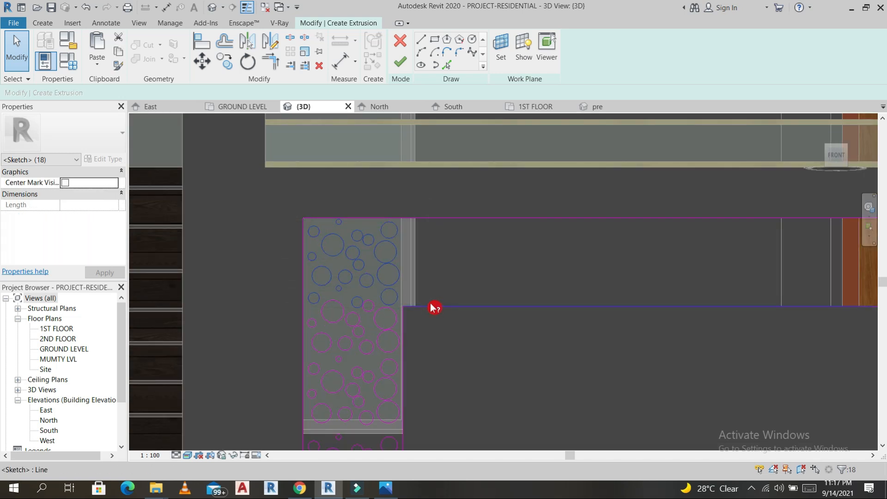
key(c)
key(o)
click(302, 217)
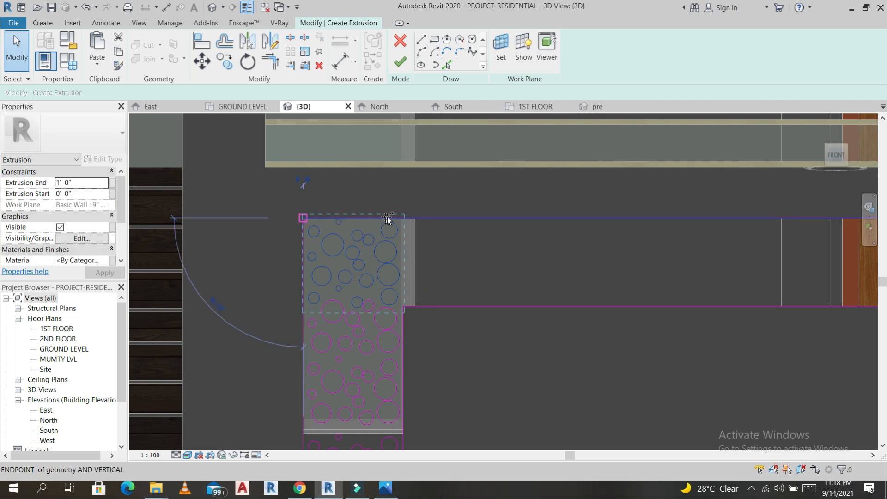
click(401, 217)
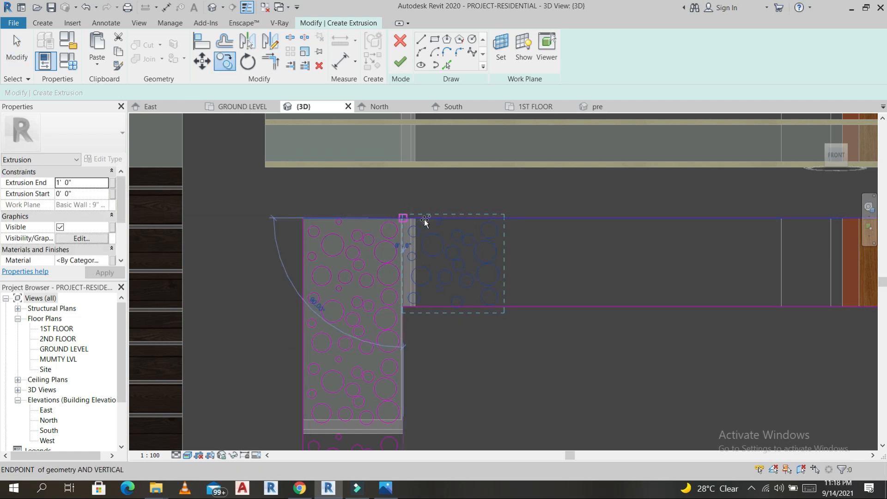
click(506, 218)
key(Escape)
- Copy the horizontal arm's circle groups repeatedly along the arm toward its far end
scroll(476, 300, up, 2)
click(444, 296)
scroll(626, 301, down, 5)
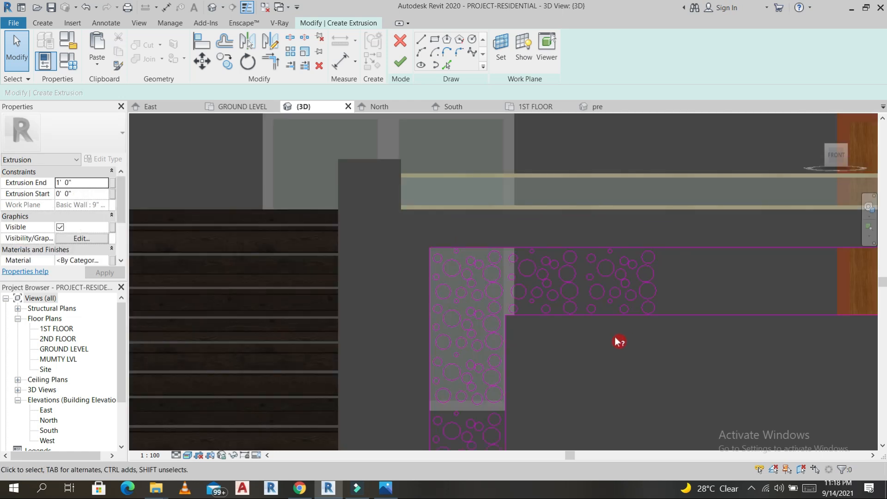
key(c)
key(c)
click(477, 216)
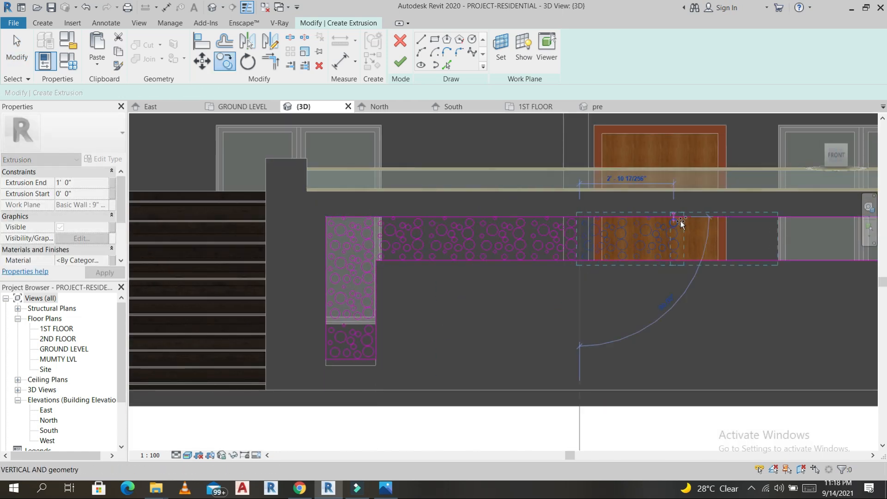
click(779, 223)
- Fill the remaining end of the horizontal arm and its leftover gap with copies of smaller circle selections
scroll(749, 235, up, 5)
drag(645, 168, 747, 325)
key(c)
key(c)
click(727, 192)
click(796, 191)
scroll(721, 218, up, 3)
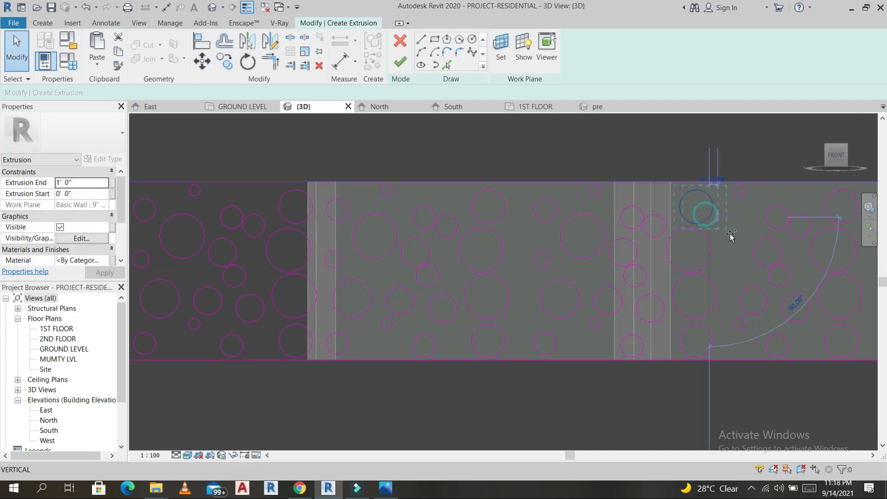
key(c)
key(c)
click(693, 194)
click(614, 249)
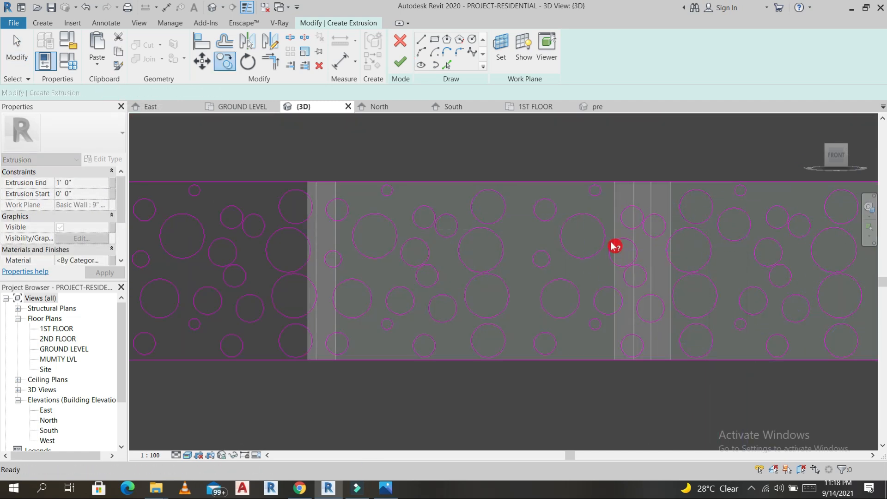
scroll(624, 236, down, 3)
scroll(711, 249, down, 3)
key(Escape)
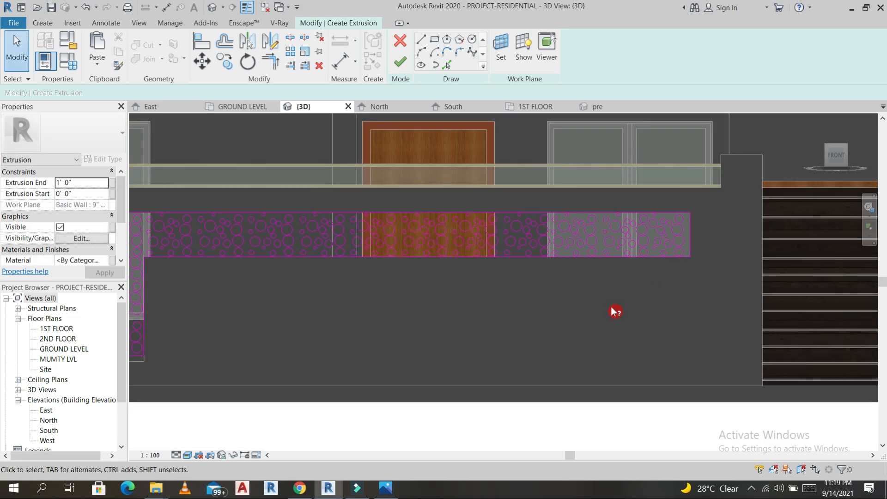
- Finish the circle-perforated L-shaped extrusion sketch and complete the in-place model
scroll(614, 311, down, 3)
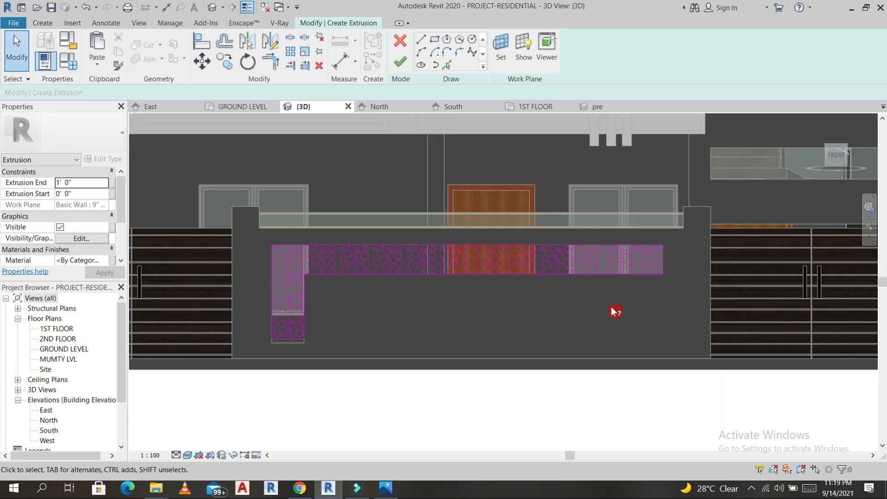
middle_drag(512, 322, 513, 322)
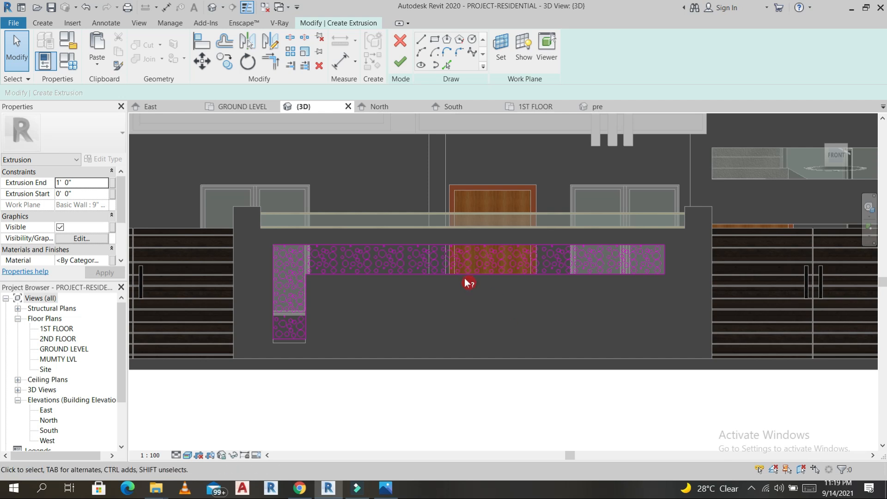
click(400, 66)
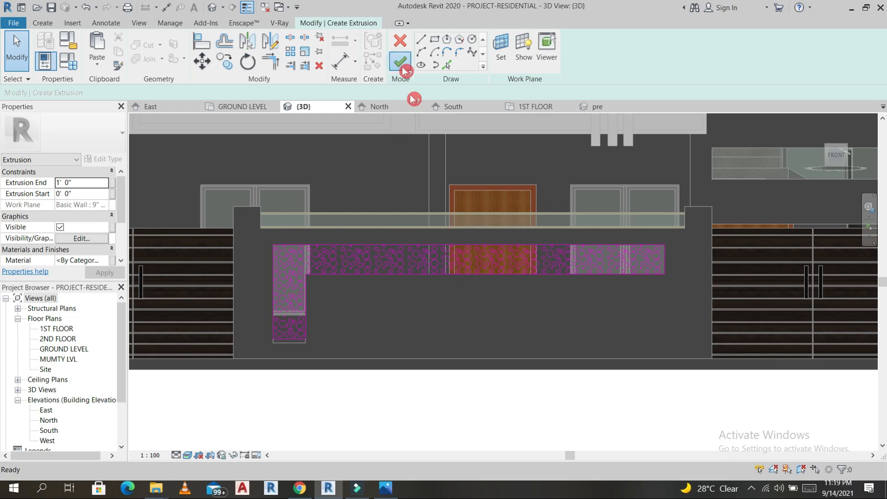
click(465, 171)
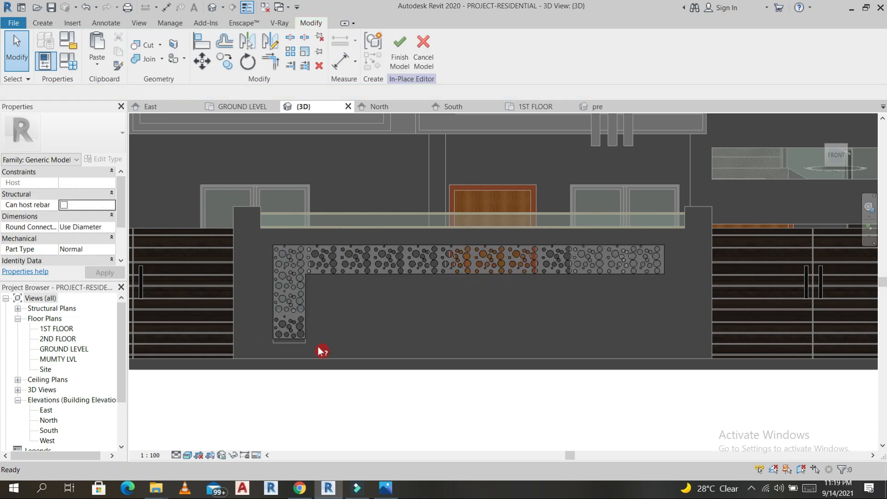
scroll(307, 348, up, 5)
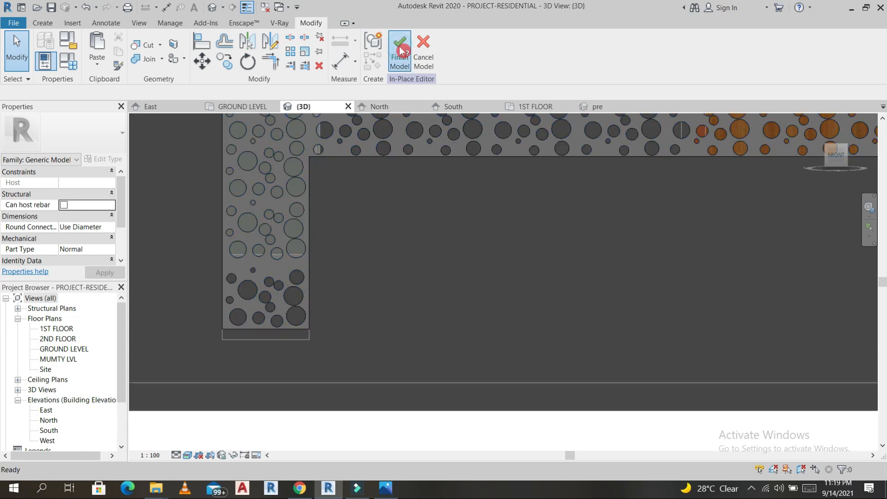
click(402, 50)
- Edit the middle wall's profile, raising the opening's bottom edge to meet the perforated panel's lower edge
click(451, 194)
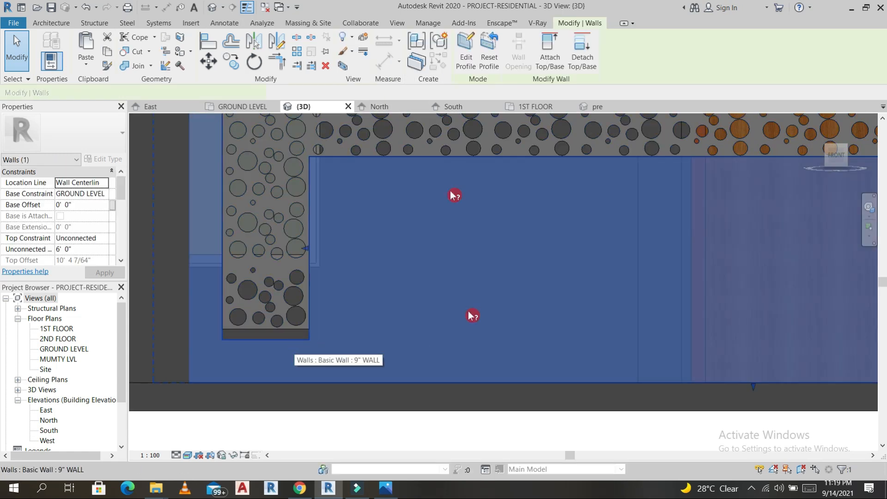
click(466, 64)
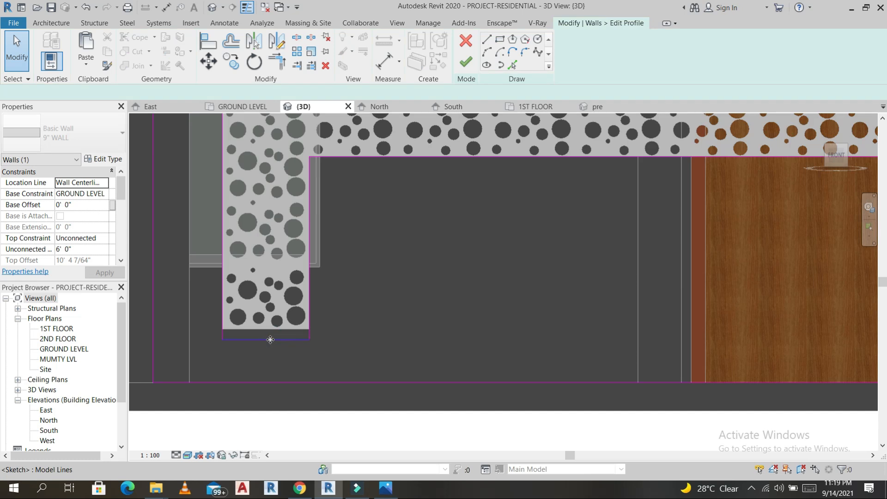
click(270, 340)
drag(271, 340, 277, 329)
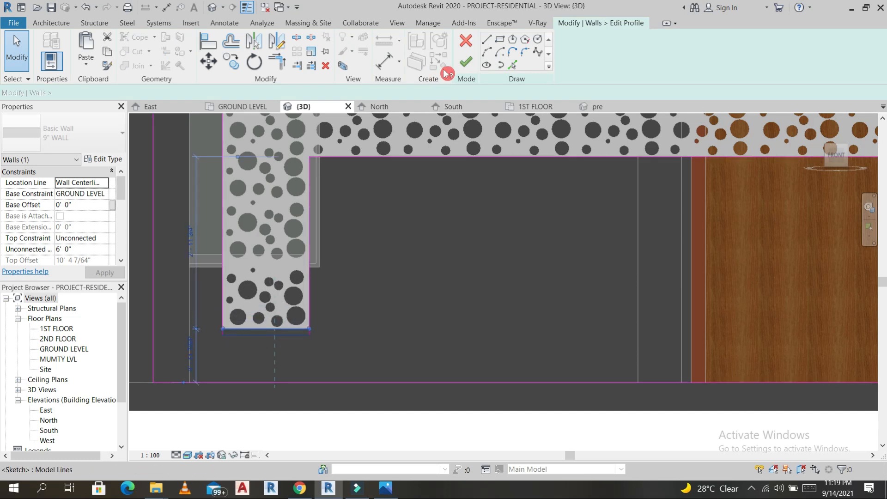
click(466, 64)
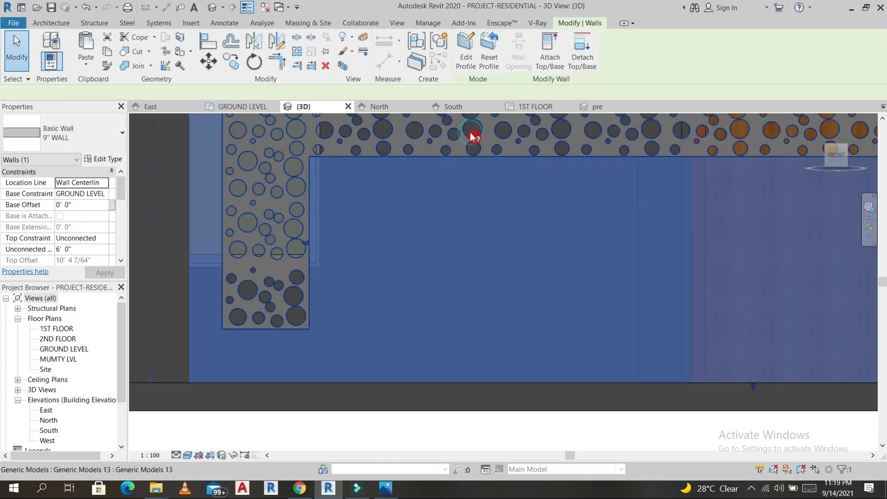
- Edit the perforated panel in place, assign the Gypsum Wall Board material to its extrusion, and finish the model
click(471, 135)
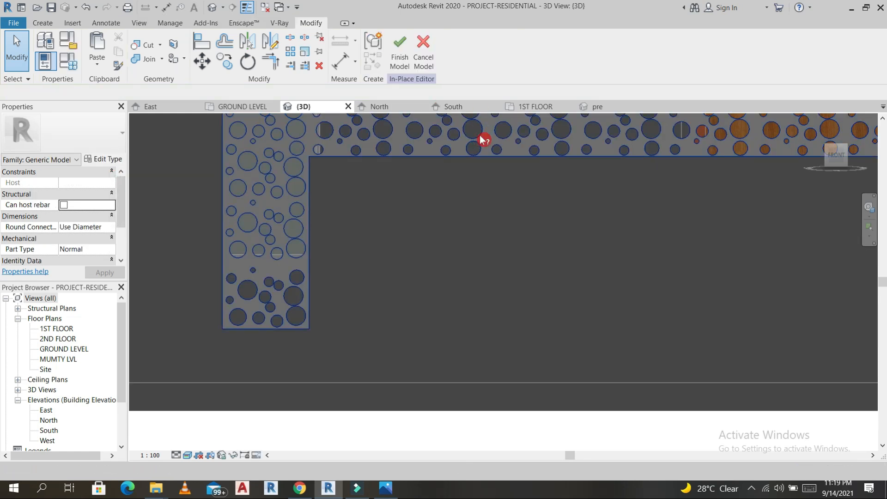
click(484, 139)
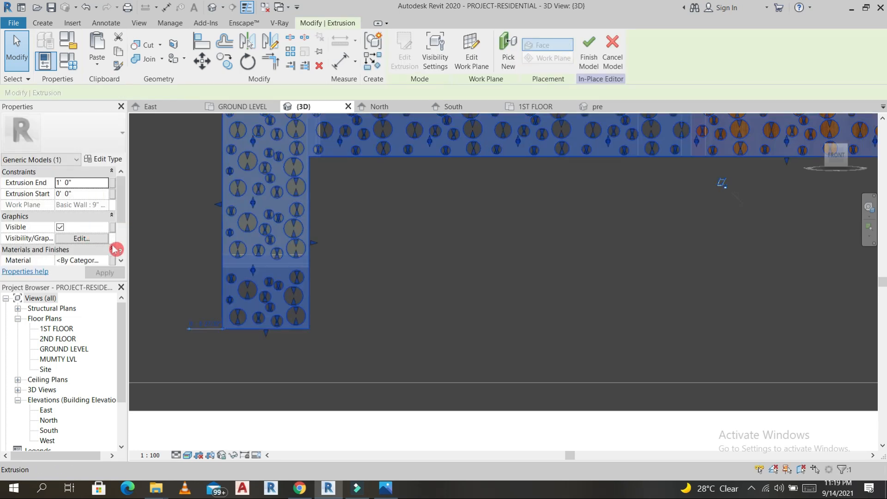
click(108, 265)
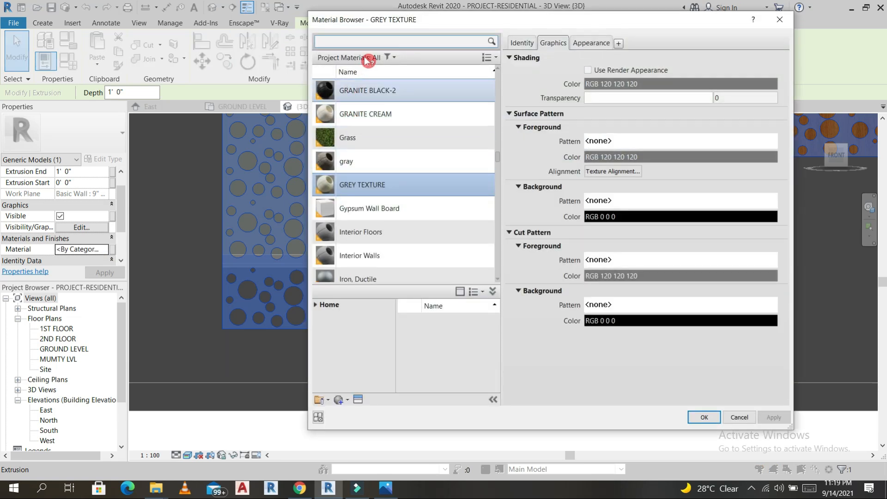
click(375, 41)
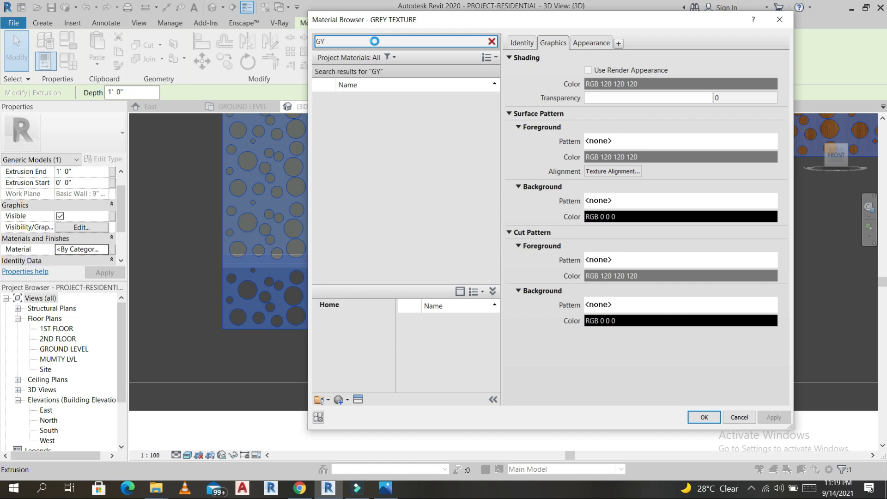
click(370, 103)
click(704, 417)
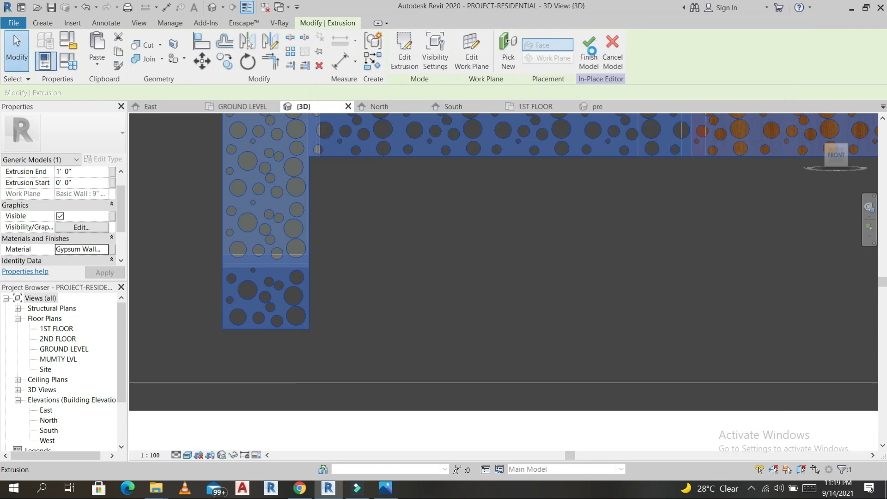
click(590, 51)
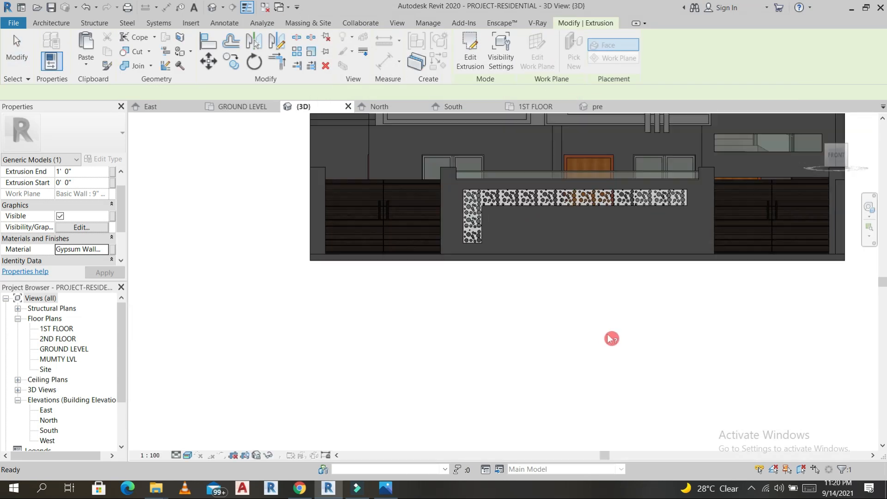
click(609, 303)
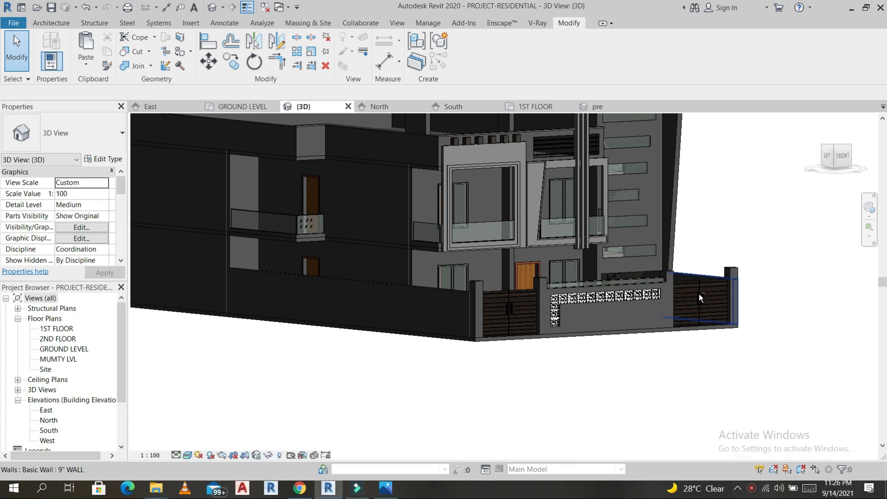
- Start a ramp in top view with base level GROUND LEVEL, base offset -0' 4", and top level GROUND LEVEL
shift+middle_drag(699, 292, 703, 323)
scroll(439, 437, up, 5)
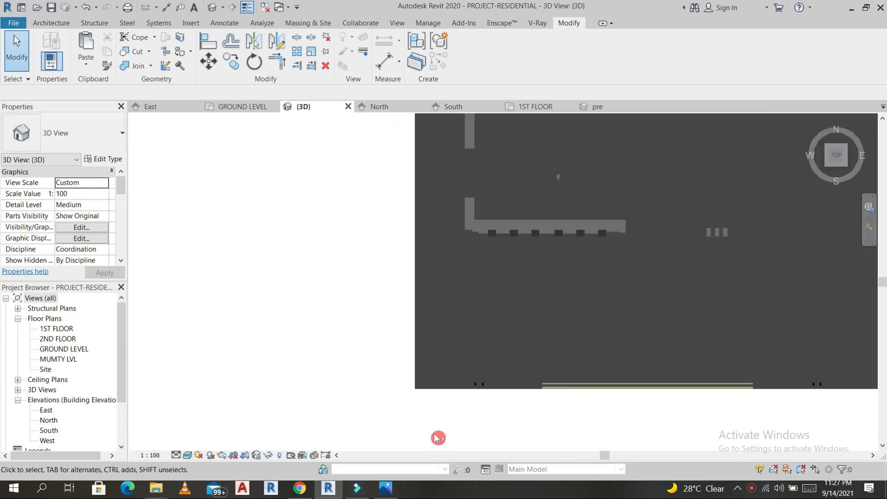
scroll(535, 409, up, 3)
middle_drag(535, 410, 484, 367)
click(51, 22)
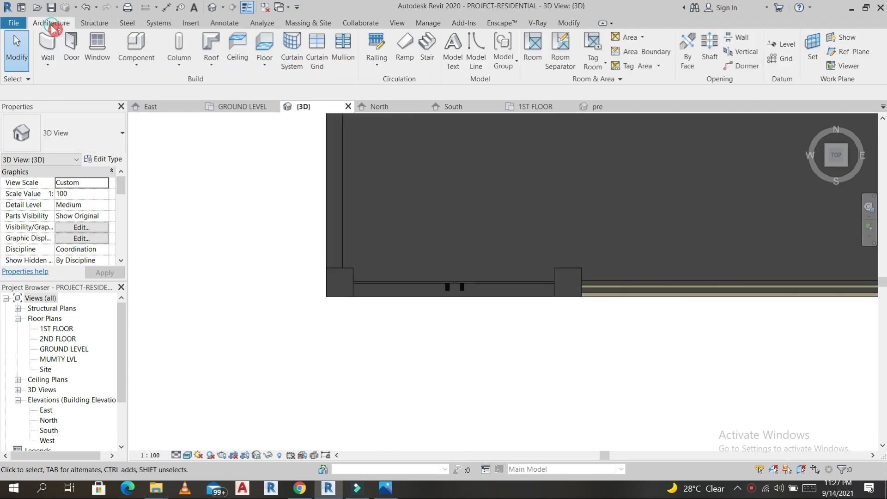
click(376, 64)
click(410, 56)
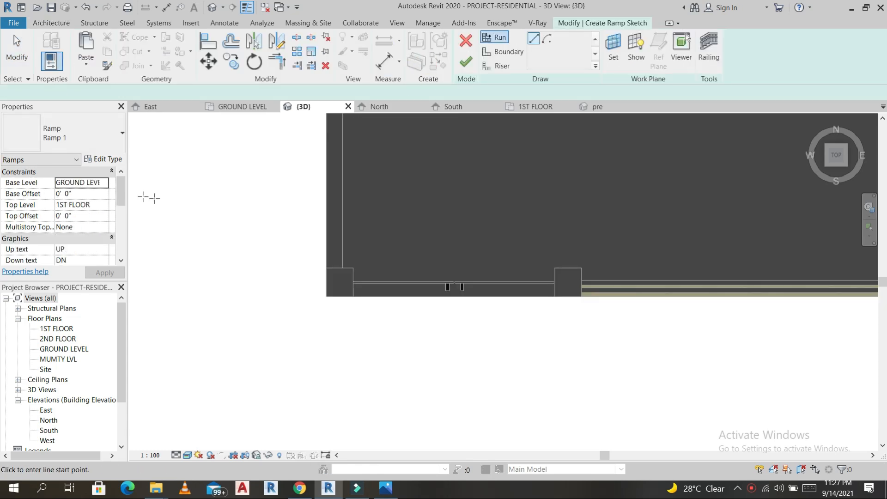
click(106, 184)
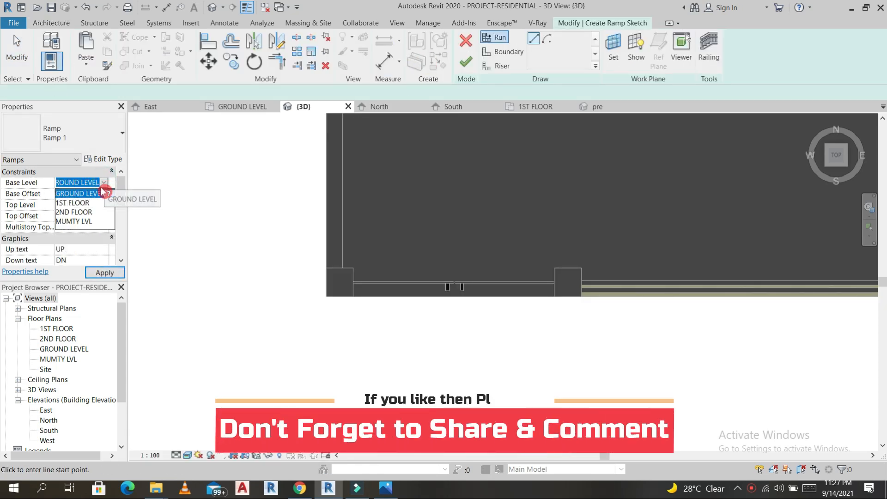
click(100, 194)
click(92, 198)
text(-0' 4)
click(94, 201)
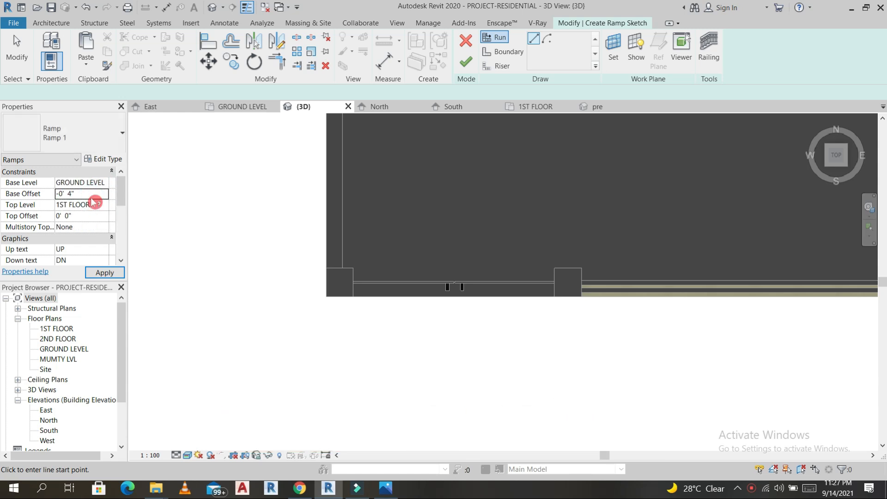
click(106, 205)
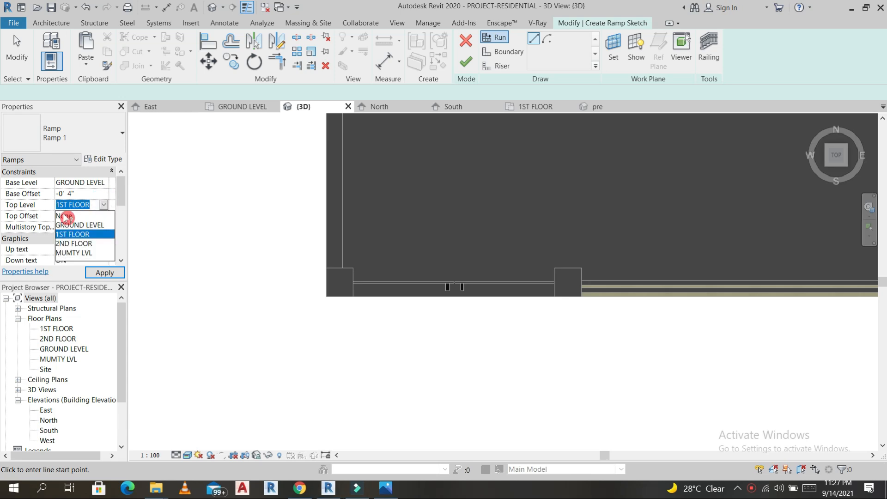
click(75, 225)
click(102, 275)
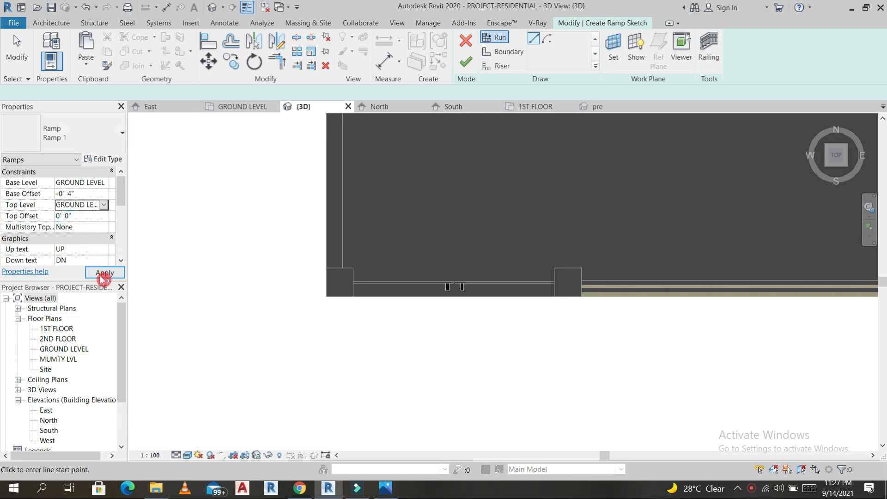
- Sketch a straight ramp run about 3' 6" long, ending at the outer edge of the gate on the west side
click(455, 388)
click(440, 373)
click(440, 297)
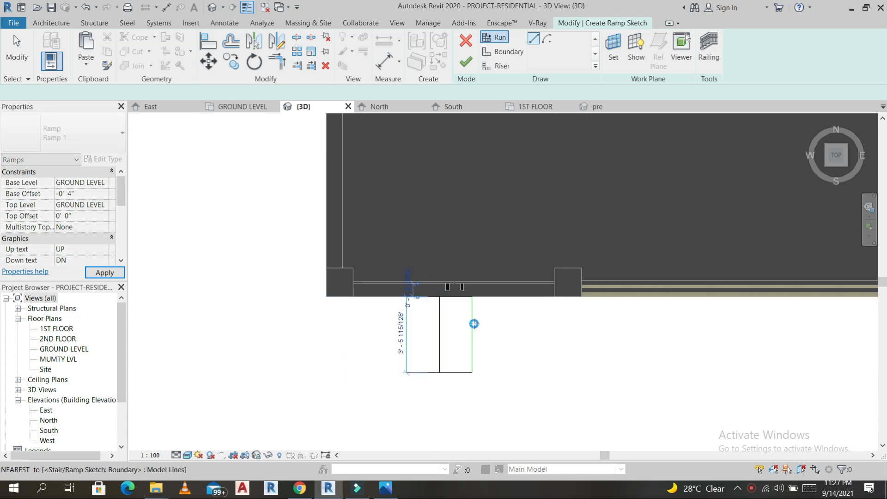
- Move both ramp boundary lines outward to the inner faces of the gate columns so the ramp spans the gate
key(Escape)
mouse_move(472, 324)
mouse_down()
mouse_move(501, 312)
mouse_move(556, 317)
mouse_up()
click(408, 327)
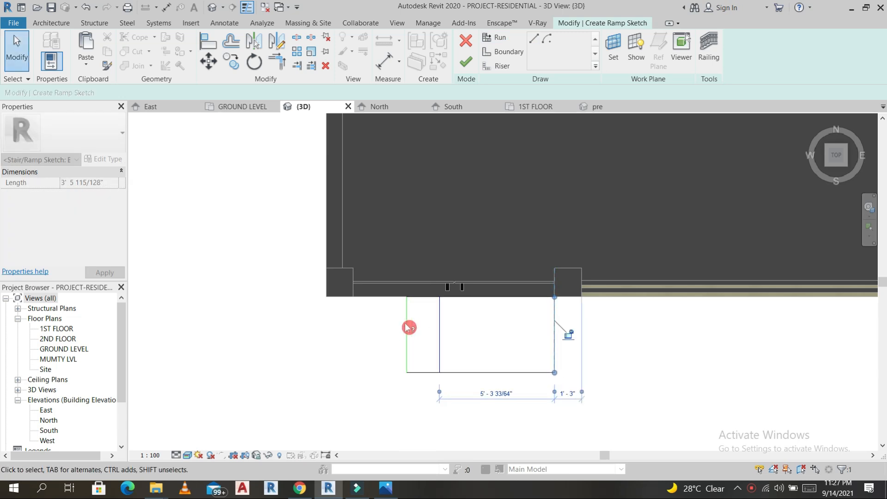
drag(355, 316, 353, 317)
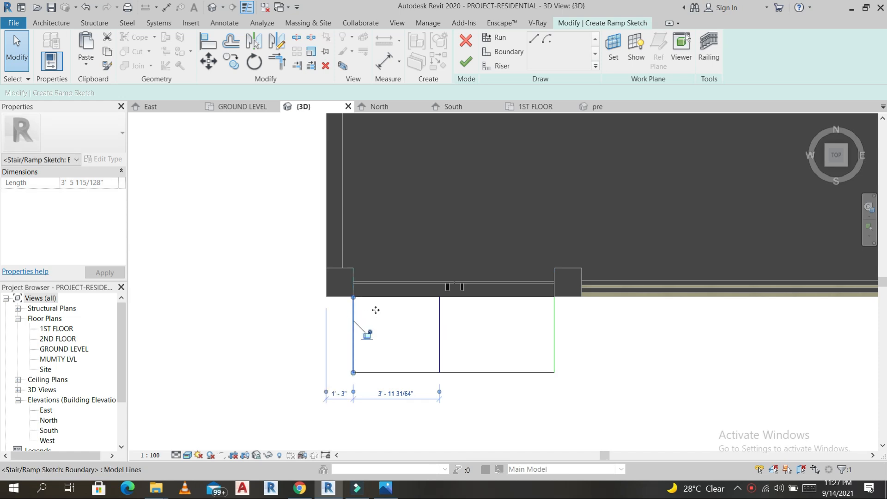
- Finish the ramp sketch and delete the railings along both sides of the west gate ramp
click(463, 64)
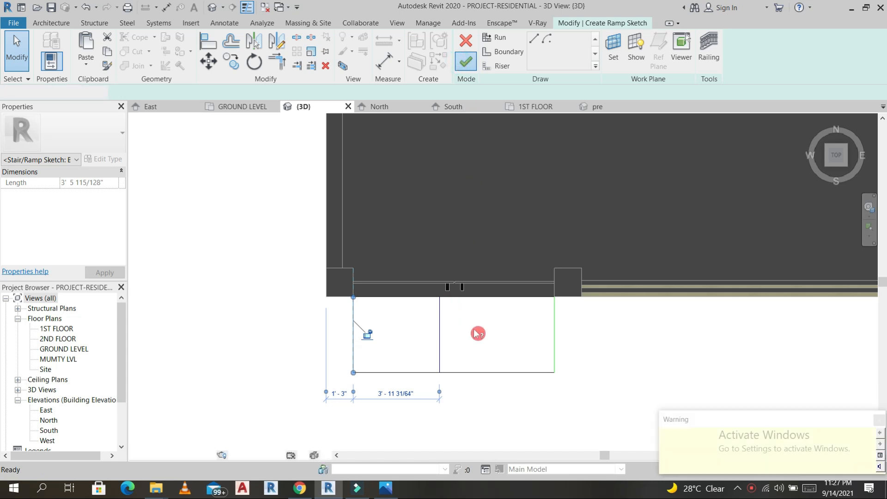
mouse_move(472, 382)
shift+middle_down()
mouse_move(623, 280)
mouse_move(531, 254)
shift+middle_up()
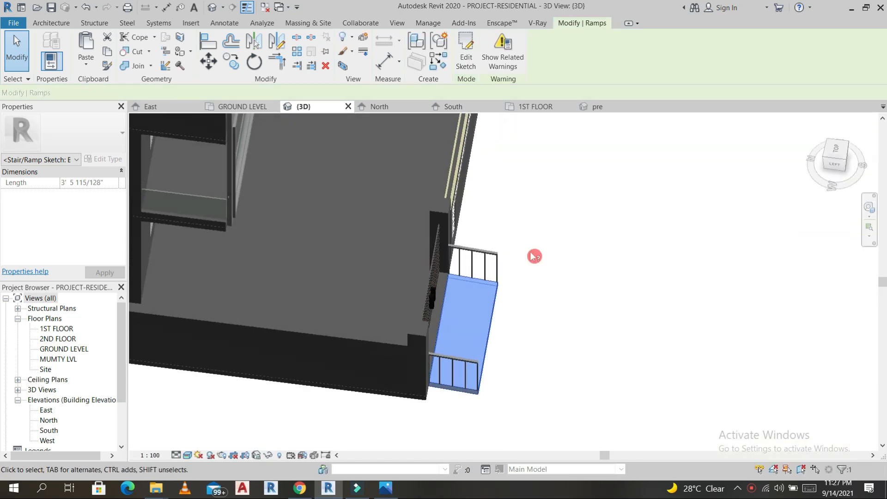
key(Escape)
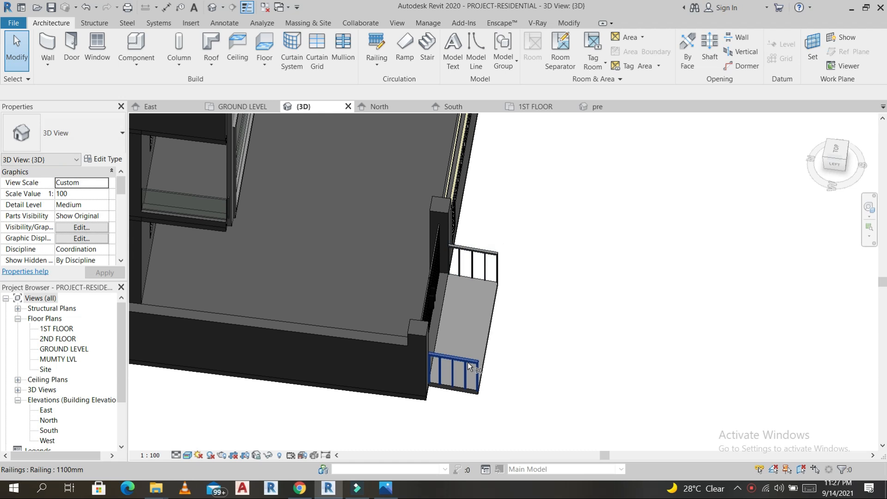
click(469, 353)
key(Delete)
click(484, 254)
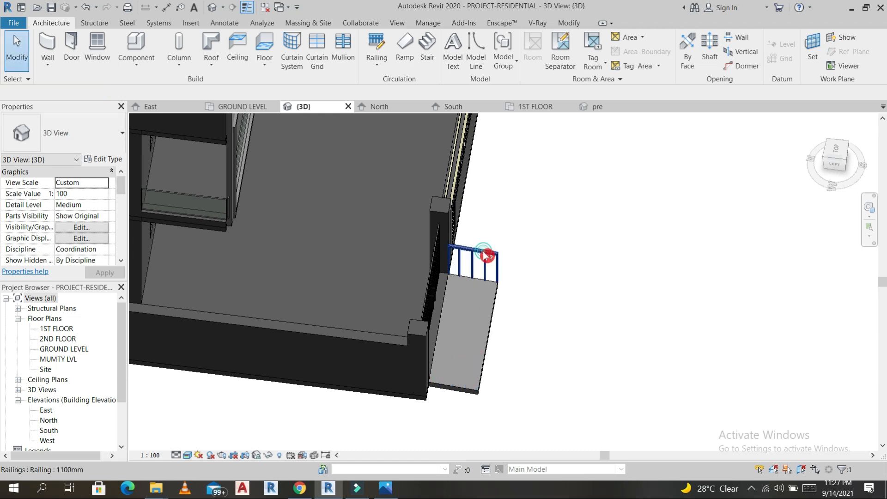
key(Delete)
- Change the Shape parameter of the Ramp 1 type to Solid so the entry ramp becomes a wedge
shift+middle_drag(483, 252, 483, 311)
scroll(483, 340, up, 3)
click(483, 349)
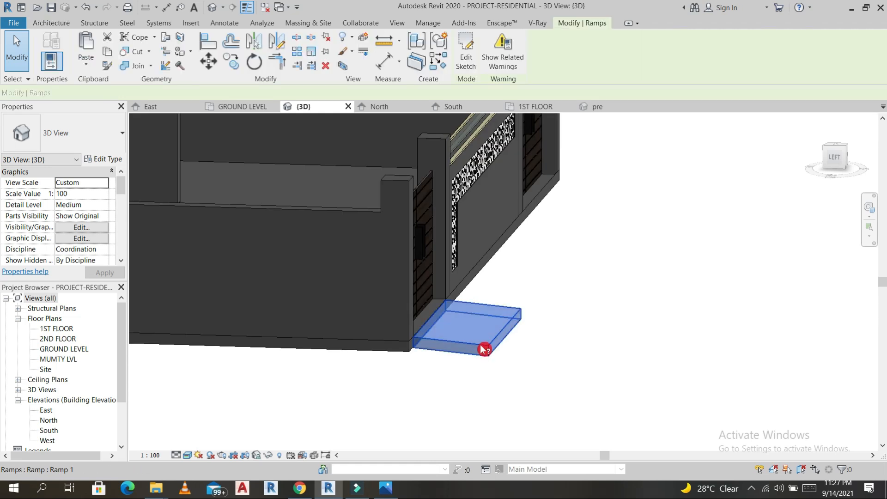
click(115, 159)
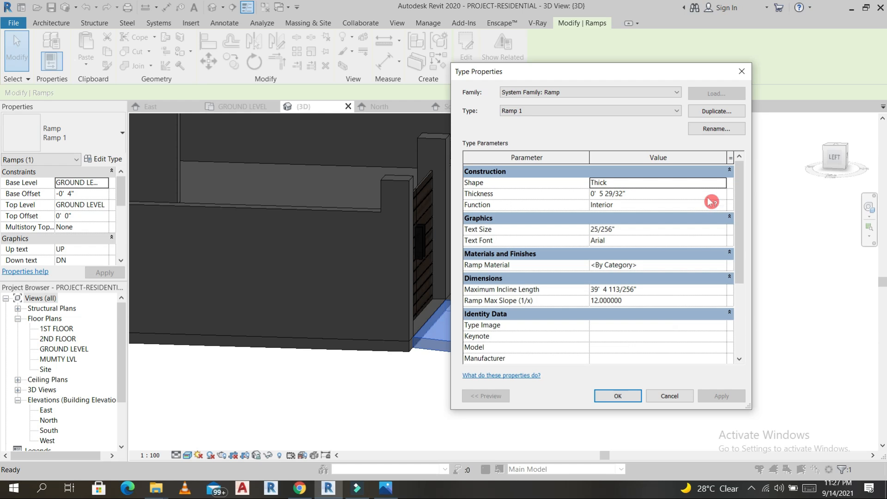
click(721, 187)
click(622, 204)
click(621, 396)
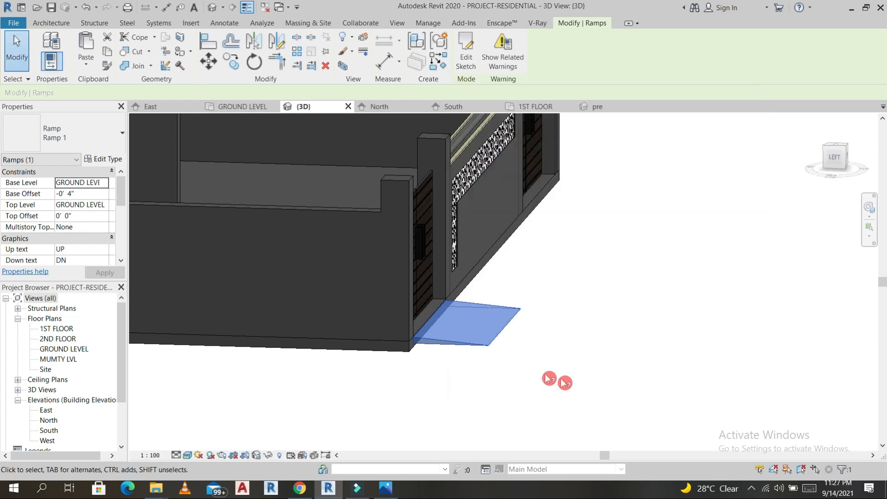
click(546, 367)
- Copy the ramp in top view from the west gate to the matching position outside the east gate
scroll(546, 367, down, 2)
shift+middle_drag(526, 400, 570, 340)
click(538, 358)
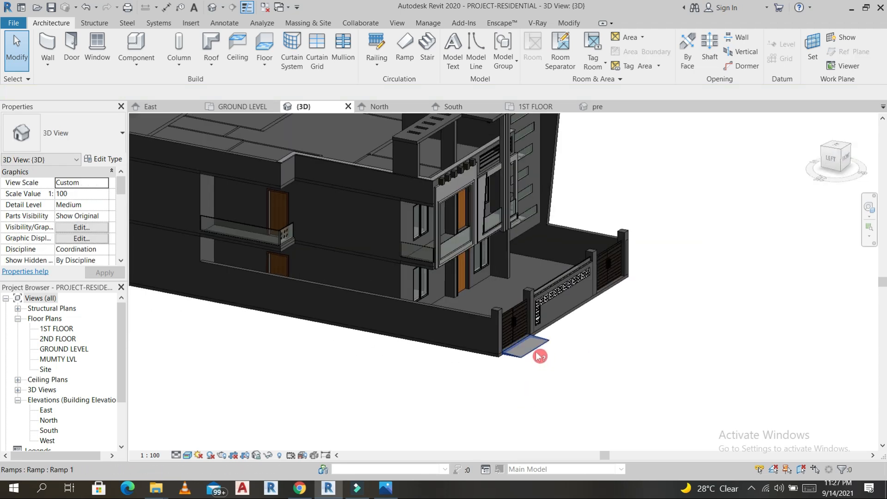
click(836, 152)
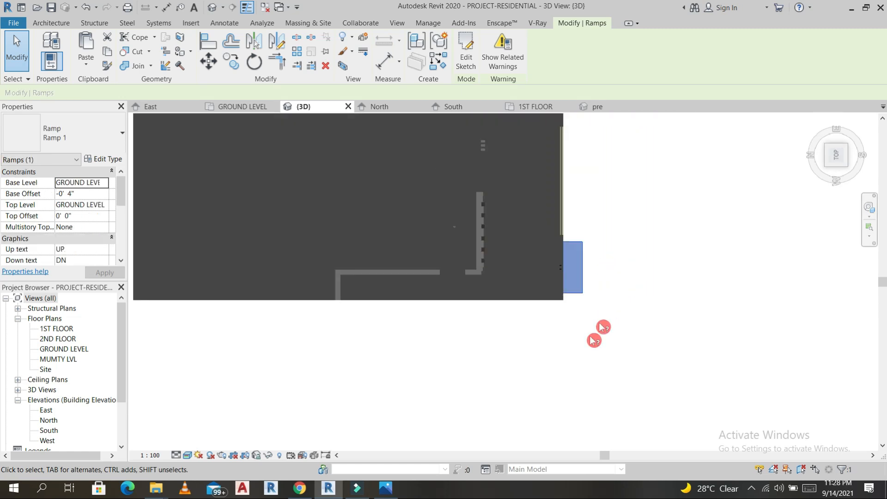
scroll(596, 361, down, 2)
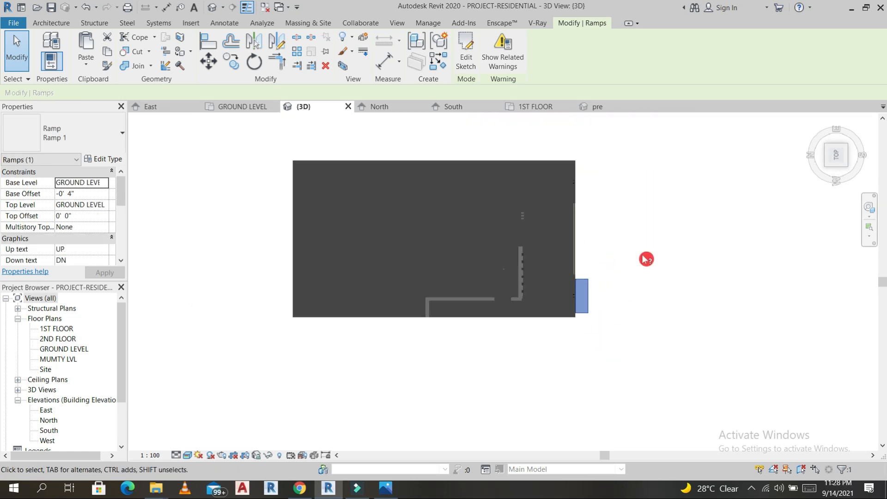
key(c)
key(o)
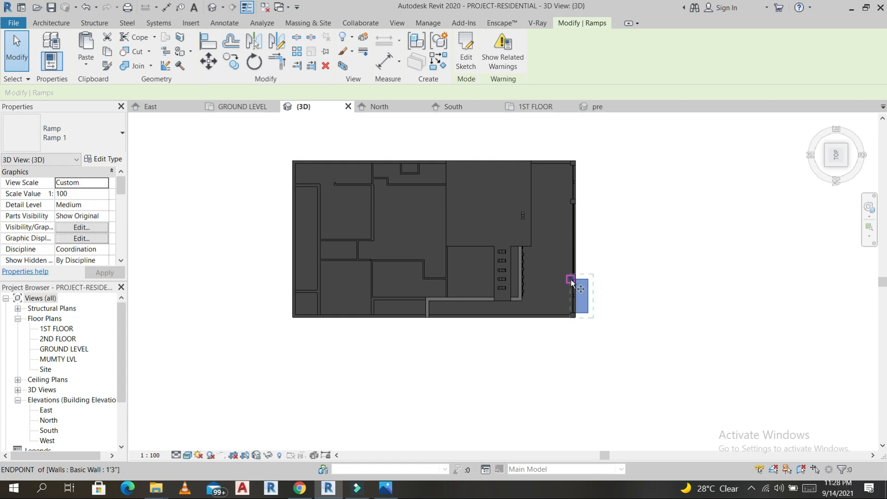
click(570, 278)
click(570, 166)
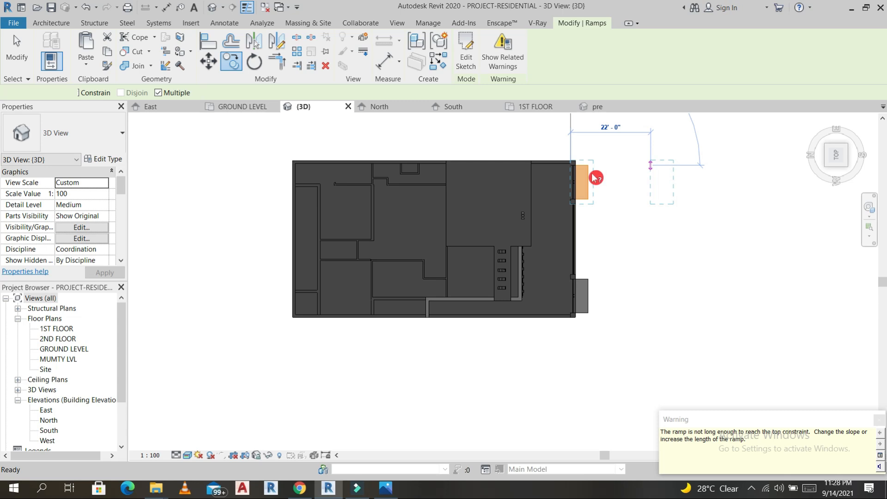
key(Escape)
key(Escape)
- Examine both entry ramps and the front boundary from above and from the front
scroll(633, 277, up, 3)
scroll(659, 314, down, 5)
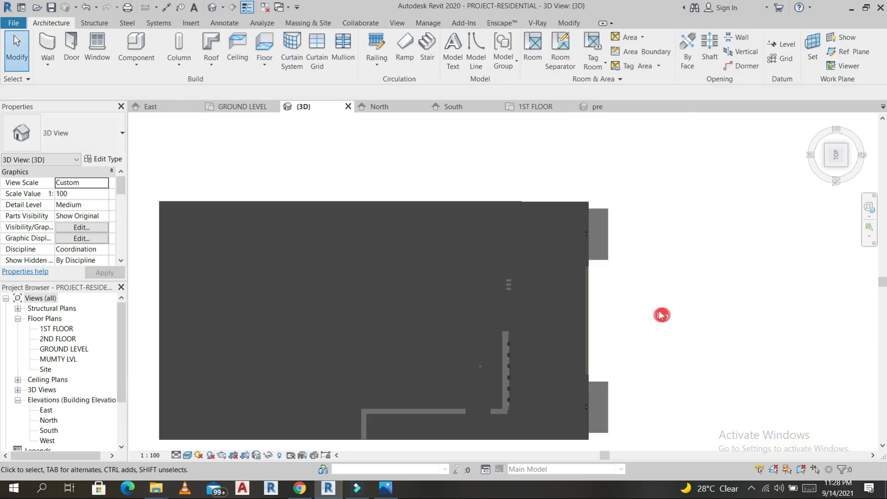
shift+middle_drag(665, 299, 781, 326)
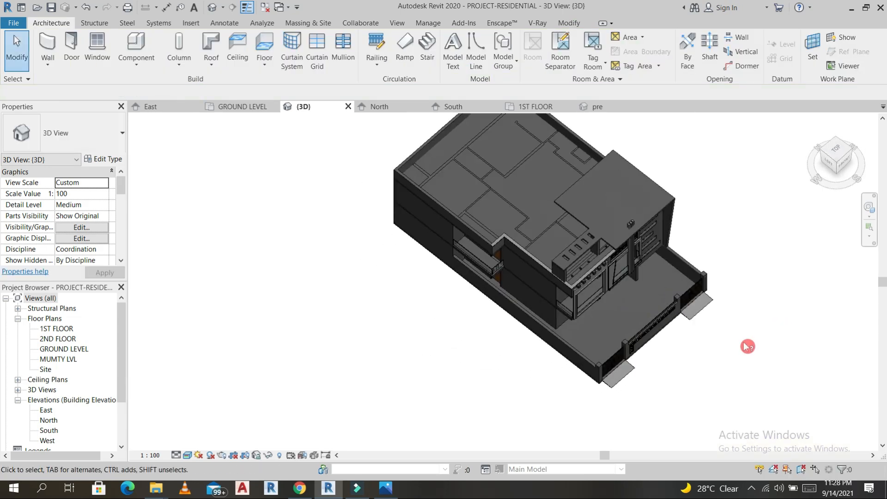
scroll(749, 348, up, 5)
scroll(606, 297, down, 5)
shift+middle_drag(606, 298, 545, 258)
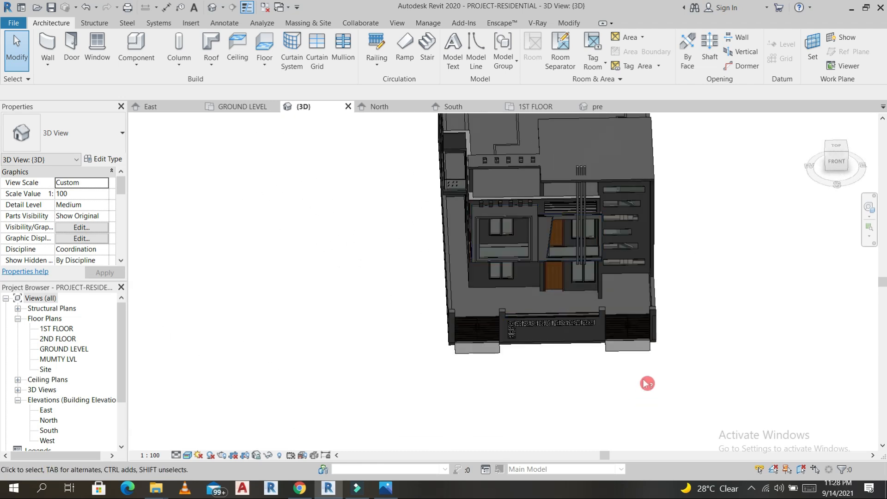
scroll(645, 382, up, 3)
shift+middle_drag(557, 359, 568, 396)
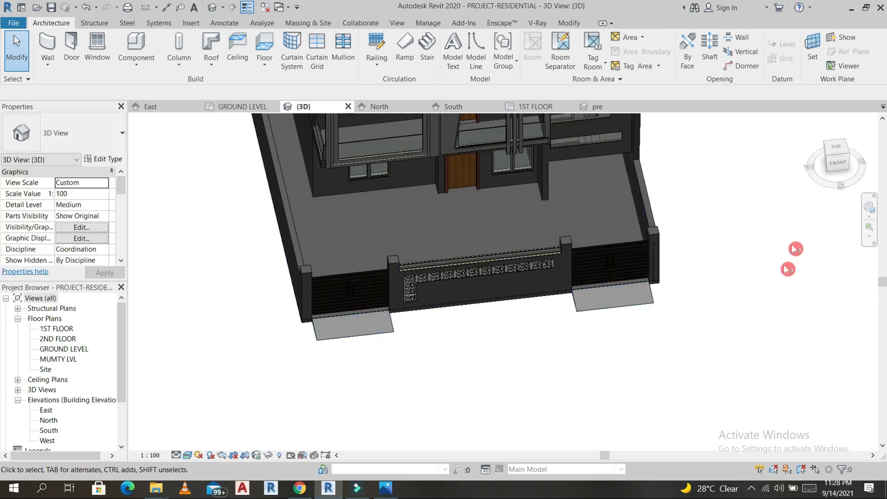
- Start a Basic Wall 4.5" in top view with base offset 0' 0" and unconnected height 1' 0"
click(841, 153)
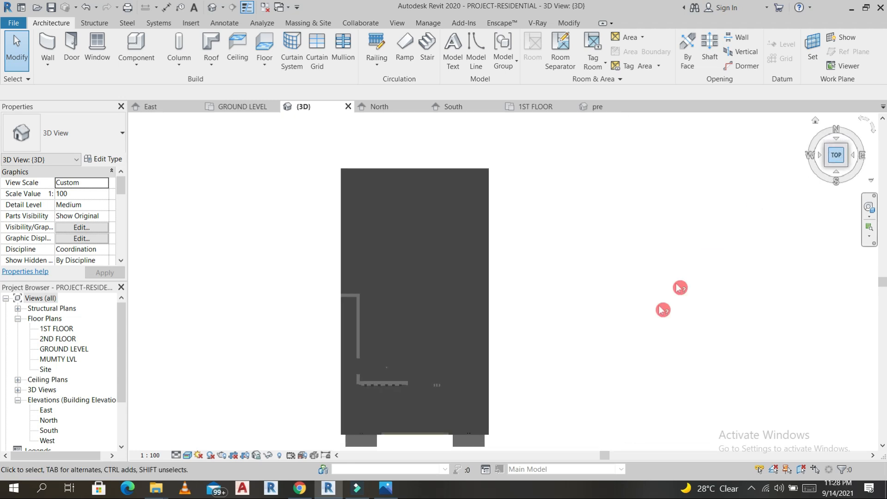
scroll(532, 427, up, 3)
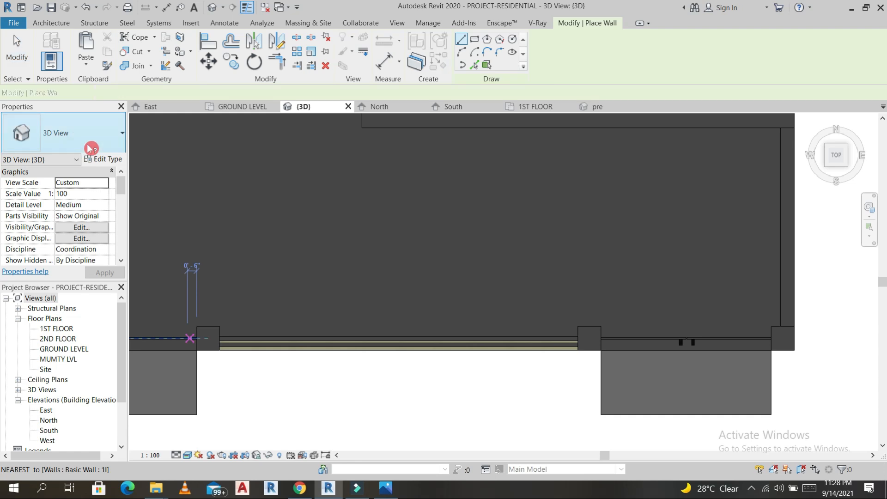
click(99, 137)
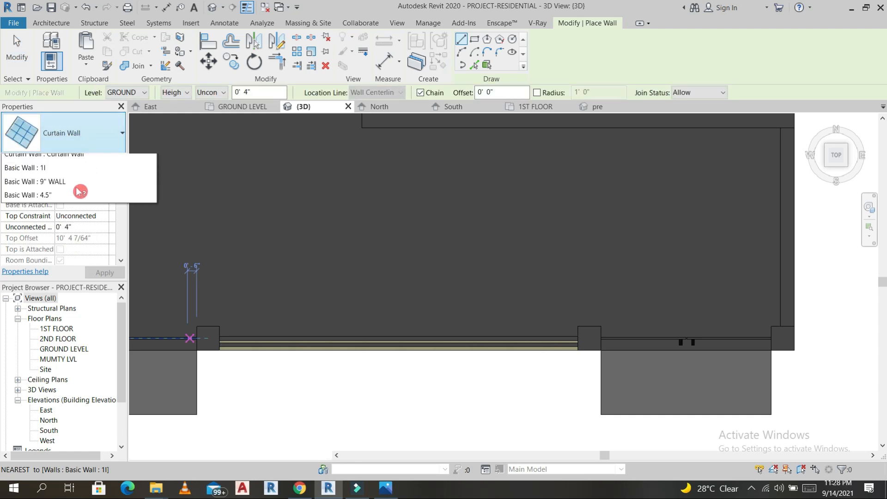
scroll(56, 198, up, 2)
scroll(56, 201, up, 10)
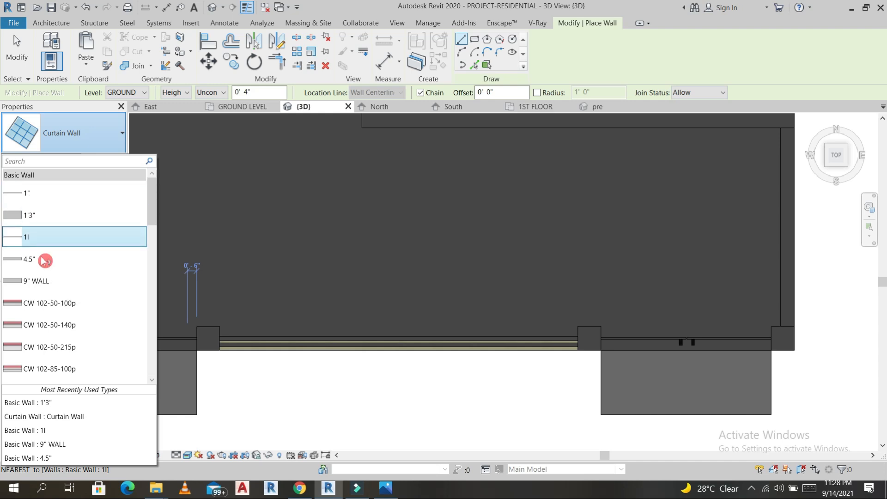
click(28, 259)
click(108, 200)
click(87, 206)
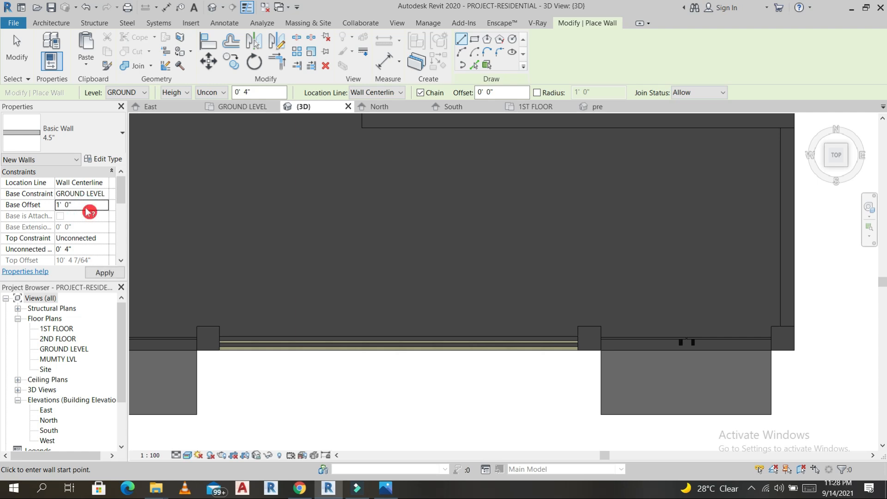
double_click(88, 207)
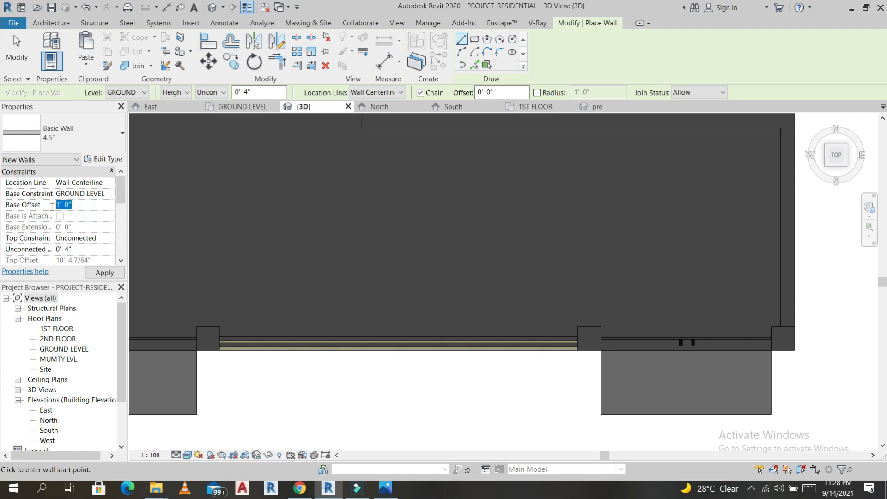
click(80, 250)
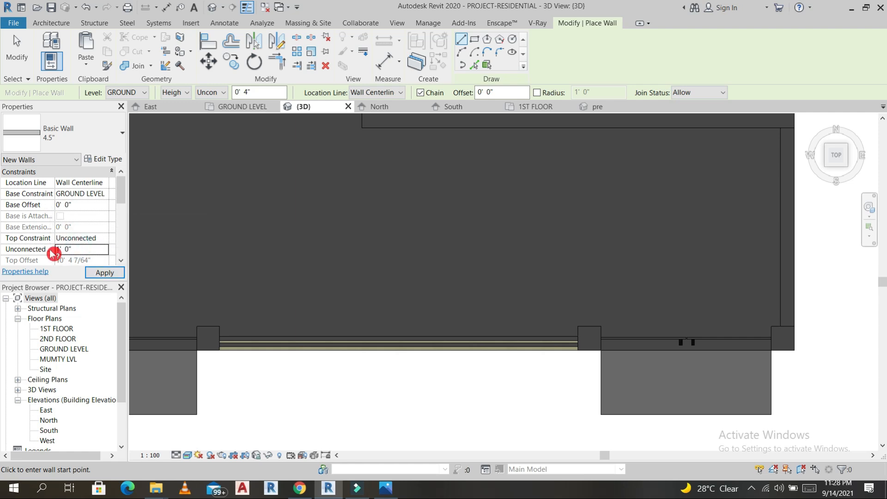
- Draw a short wall about 1' 9" outward from the column along the west ramp's inner edge, unjoining the conflicting elements
click(203, 356)
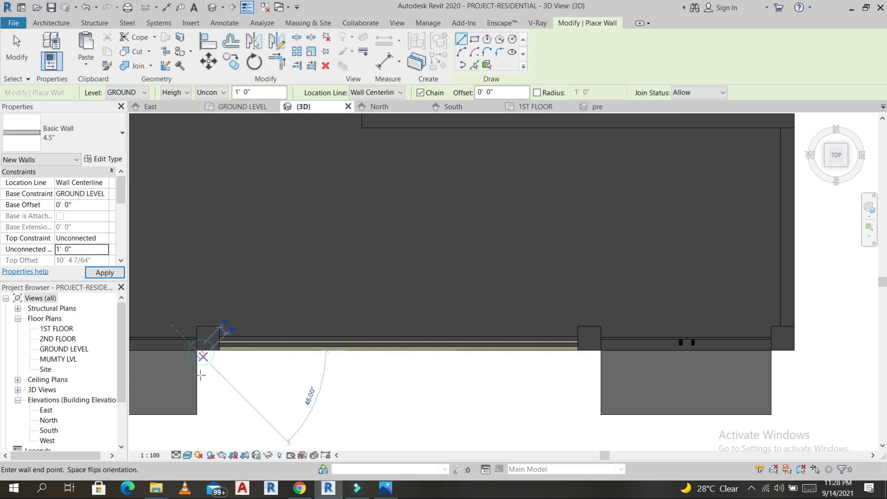
click(606, 380)
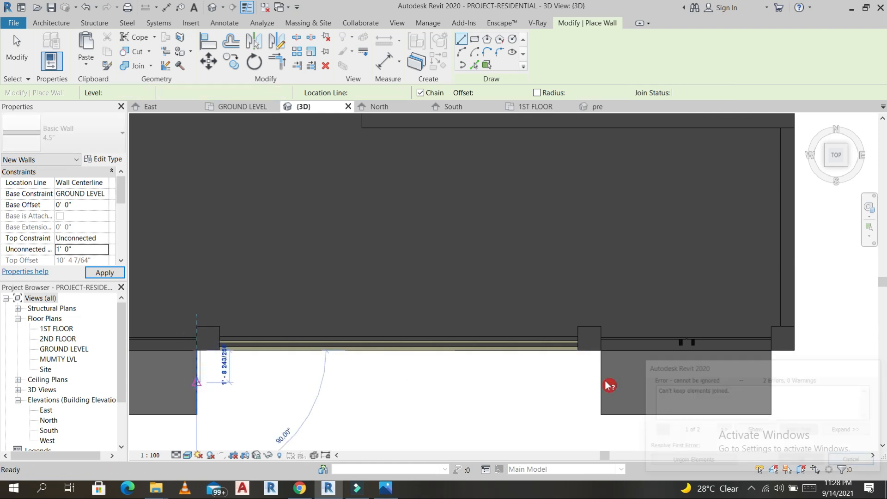
click(690, 462)
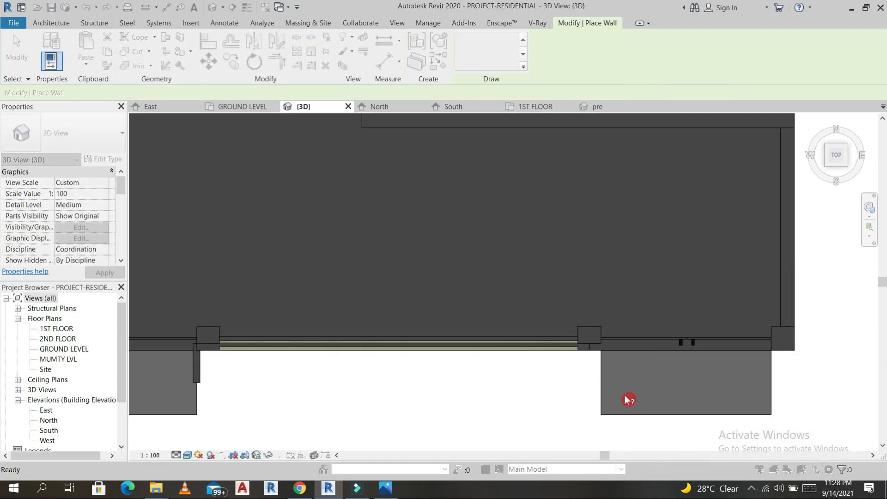
key(Escape)
key(Escape)
- Align the short wall's west face with the column face so the wall sits beside the ramp
click(199, 377)
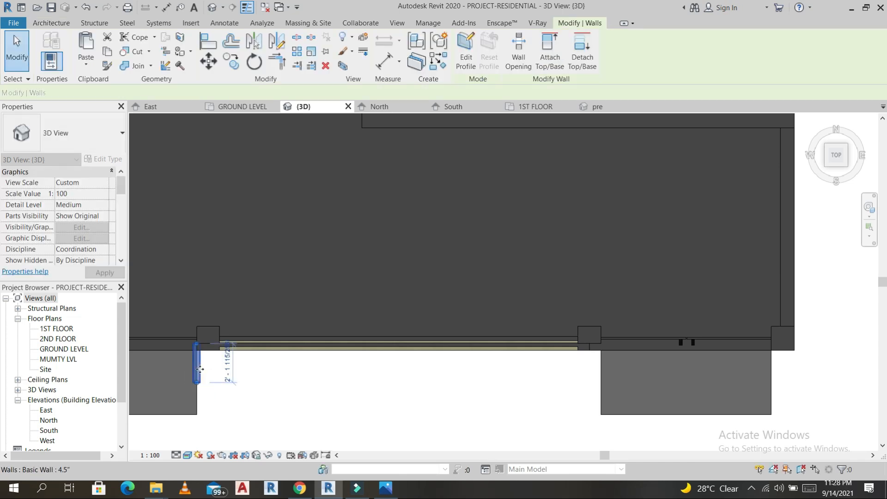
scroll(201, 377, up, 2)
click(206, 368)
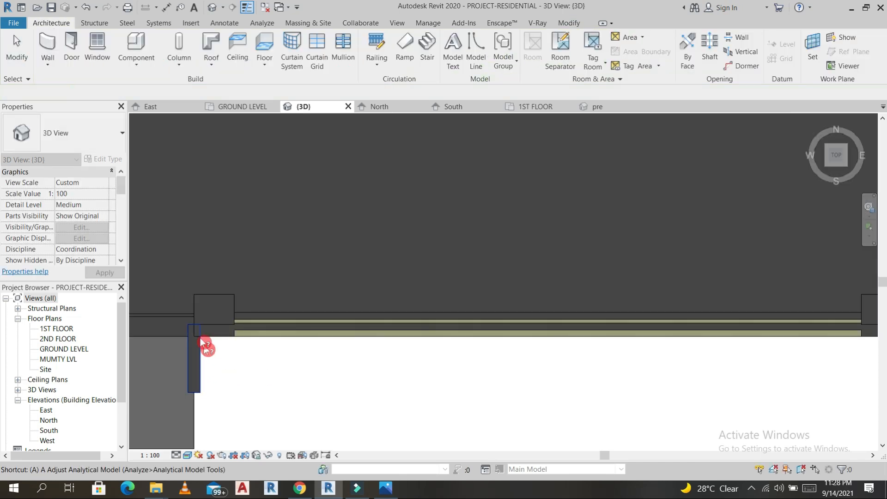
click(187, 354)
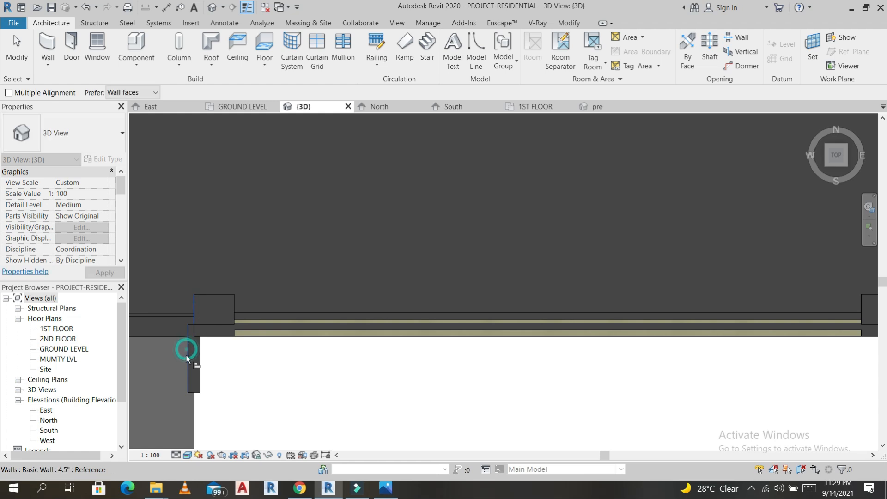
key(Escape)
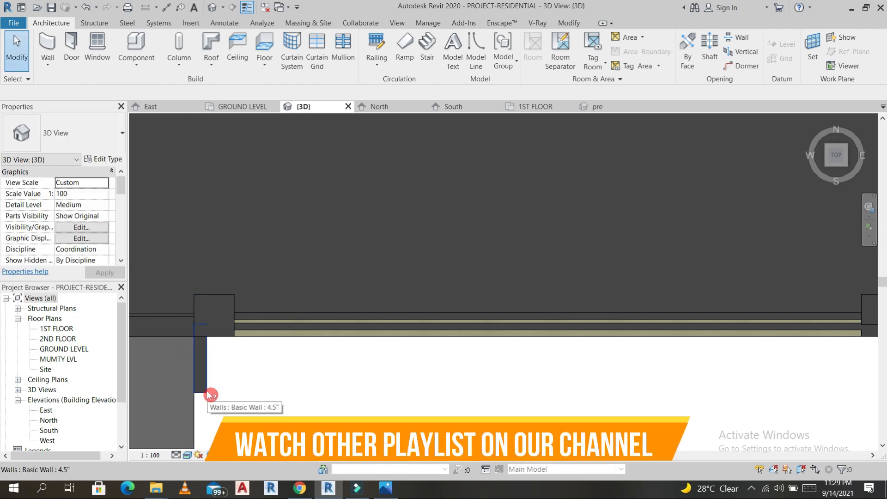
- Draw a 4.5" wall parallel to the boundary from the short wall's outer end to the east ramp's inner edge
click(207, 387)
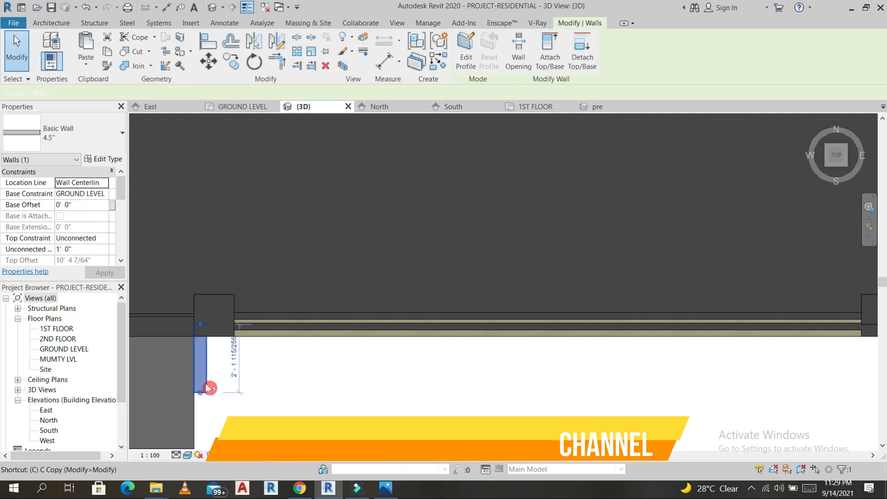
key(w)
key(a)
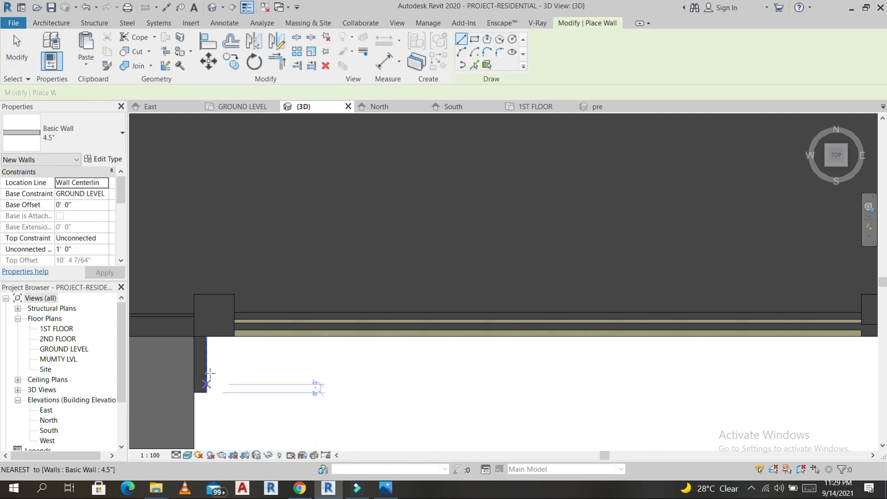
click(207, 386)
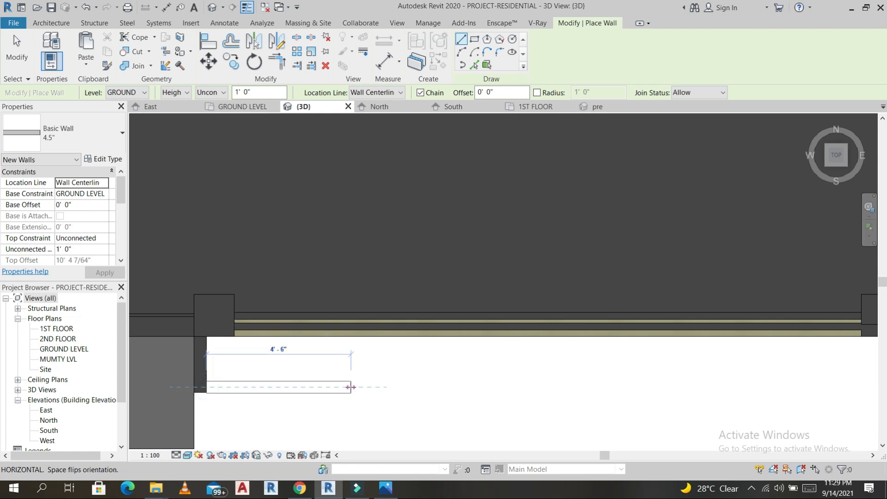
scroll(350, 386, down, 5)
scroll(499, 388, up, 3)
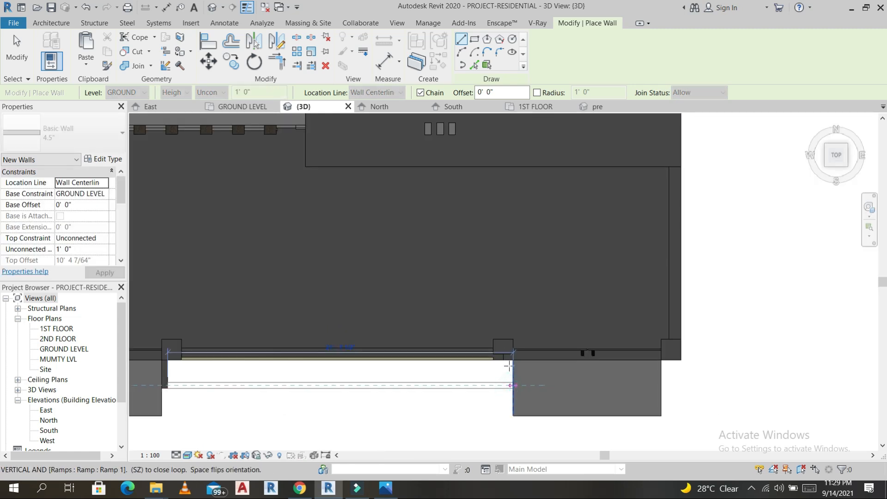
click(511, 386)
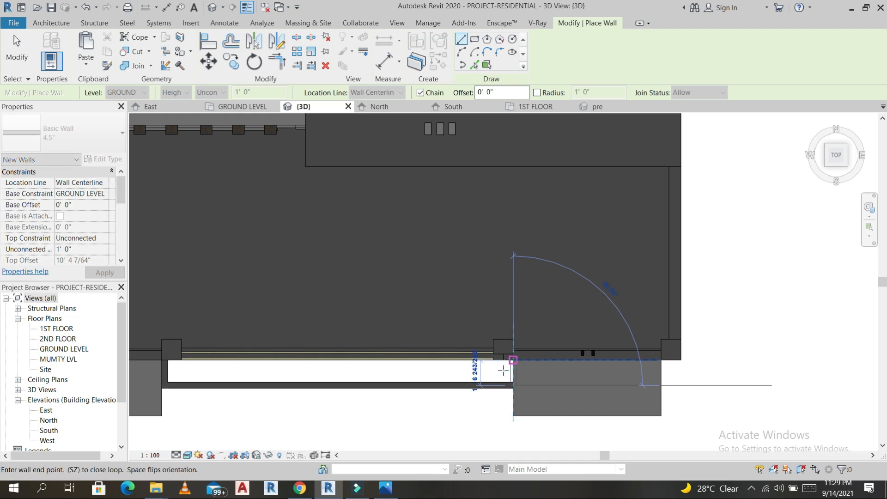
- Draw a short 4.5" return wall between the low wall's east end and the boundary, beside the east ramp
scroll(506, 360, up, 5)
key(Escape)
key(Escape)
key(Escape)
click(506, 338)
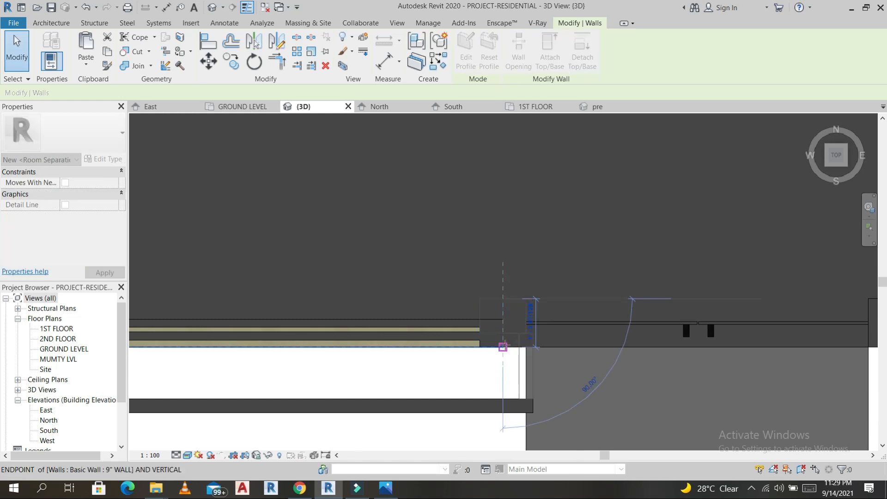
click(511, 365)
scroll(511, 367, down, 3)
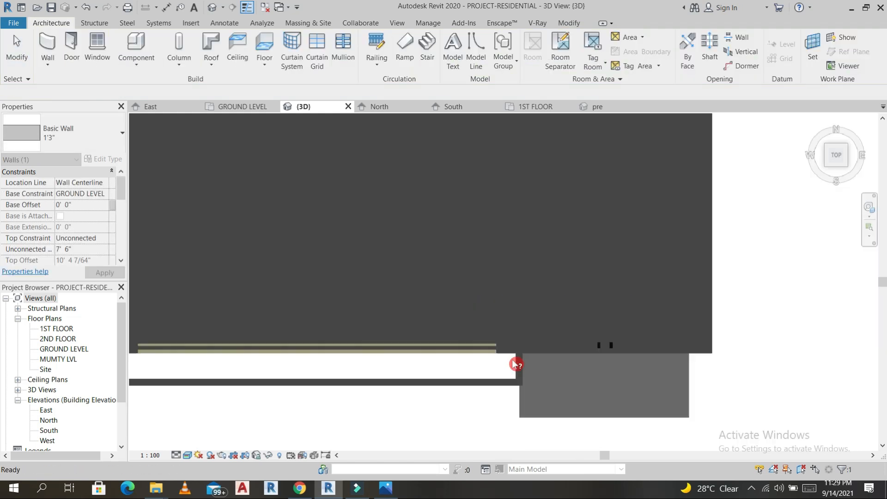
key(Escape)
- Align the east return wall's face so the wall sits flush beside the east ramp's inner edge
scroll(513, 365, up, 5)
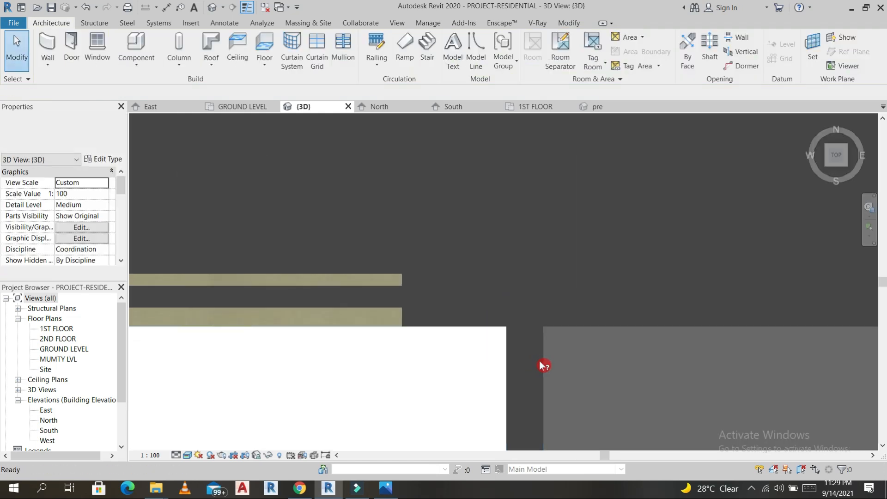
key(a)
key(l)
click(525, 281)
click(547, 310)
scroll(547, 328, down, 5)
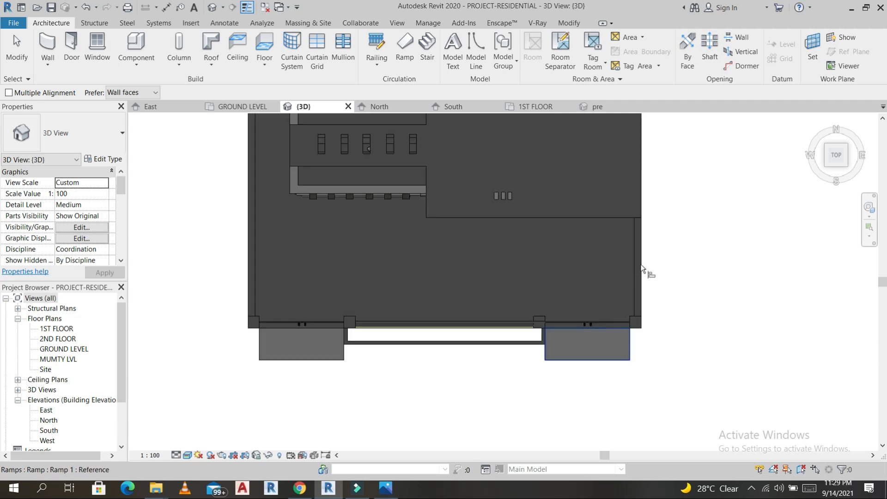
- Set the three low enclosure walls' base offset to -0' 6" and their unconnected height to 1' 6"
shift+middle_drag(595, 348, 762, 237)
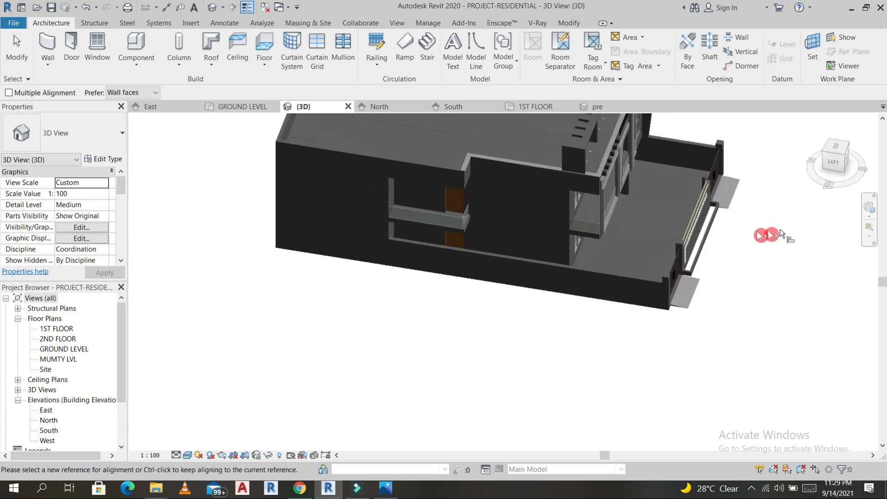
scroll(752, 238, up, 4)
key(Escape)
key(Escape)
click(664, 197)
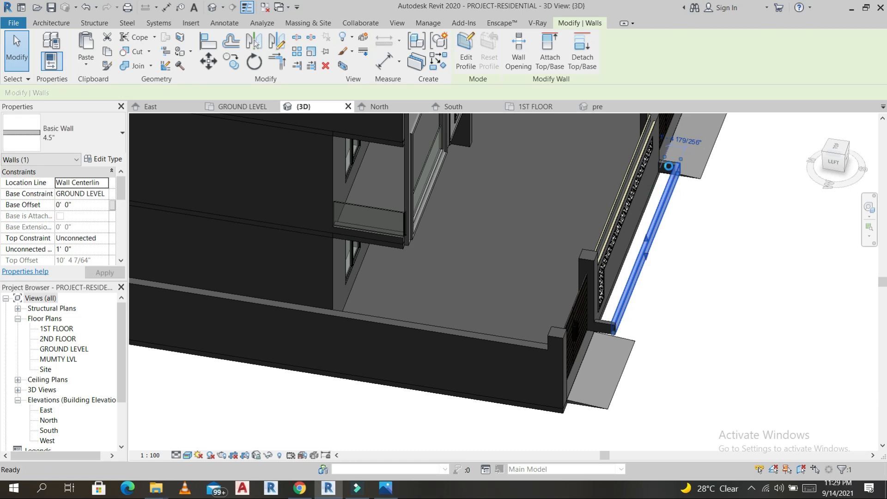
key(Delete)
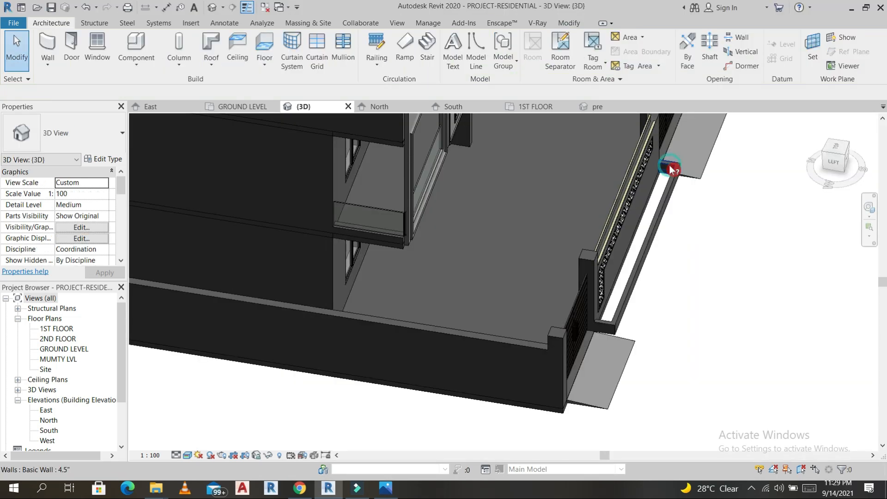
key(ctrl+z)
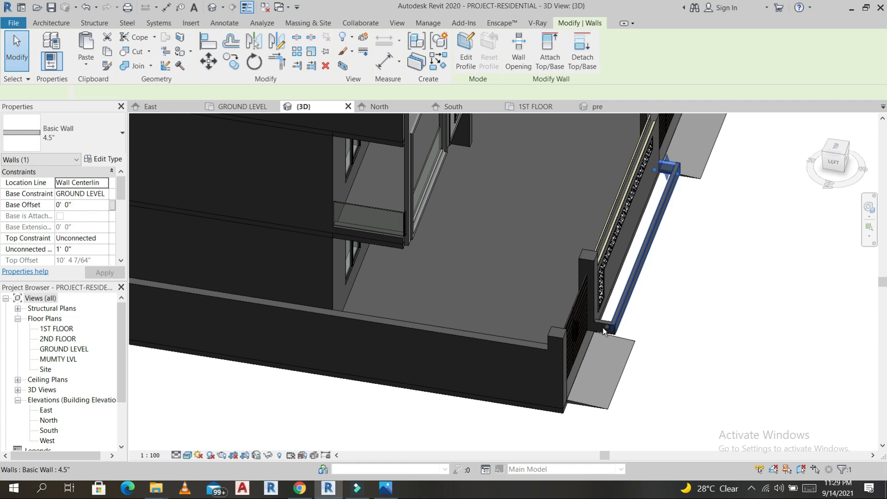
ctrl+click(604, 330)
ctrl+click(471, 128)
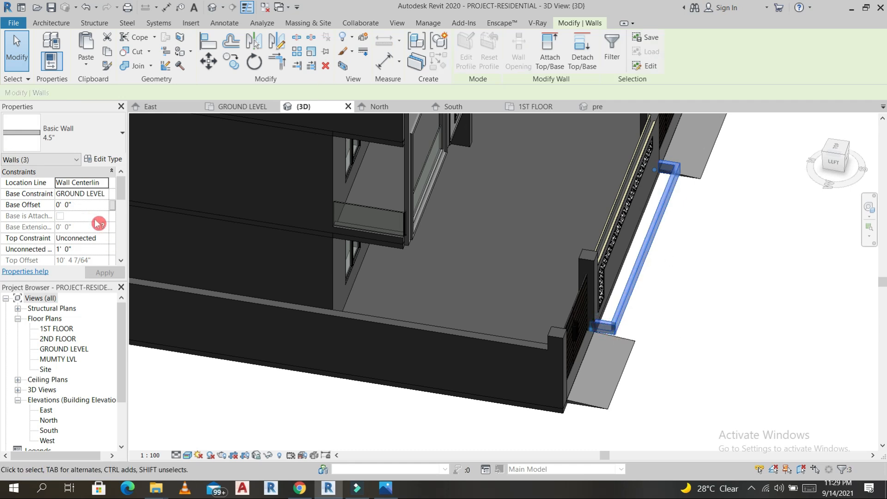
click(87, 205)
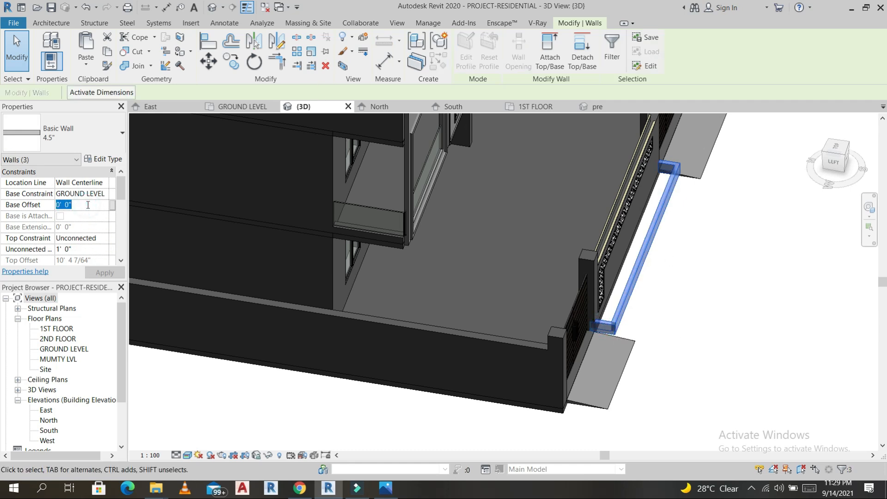
key(Return)
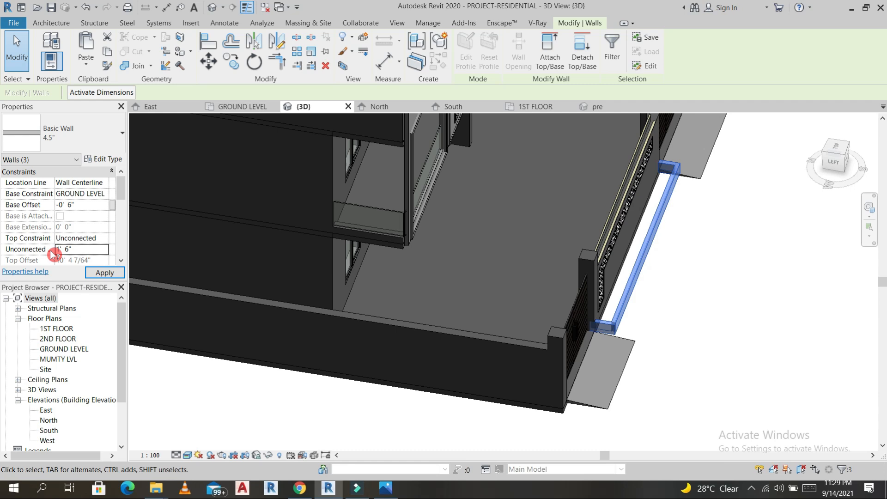
click(105, 272)
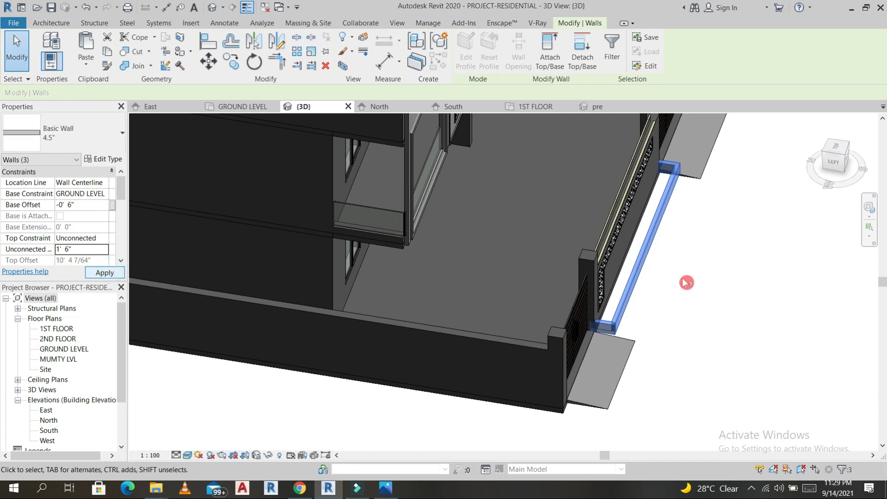
scroll(690, 282, down, 5)
click(706, 288)
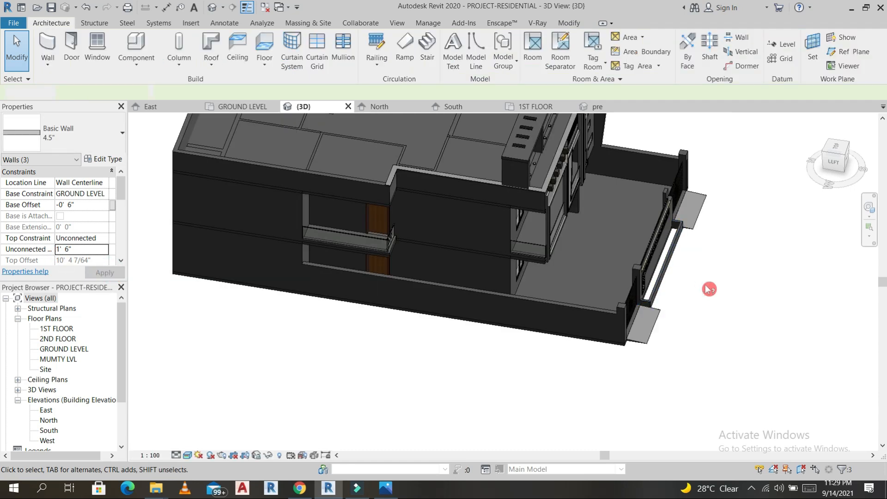
- Place an M_RPC Tree - Deciduous Scarlet Oak - 12.5 Meters site component inside the enclosure's east end at ground level
click(837, 151)
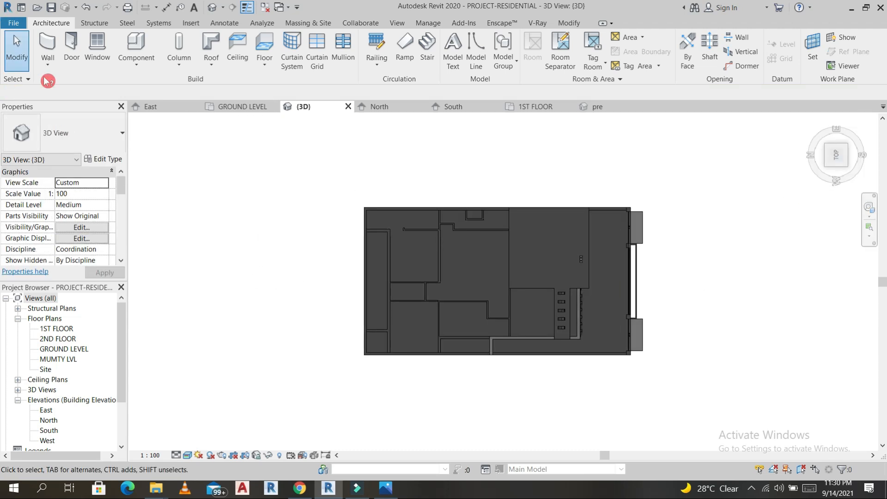
click(311, 24)
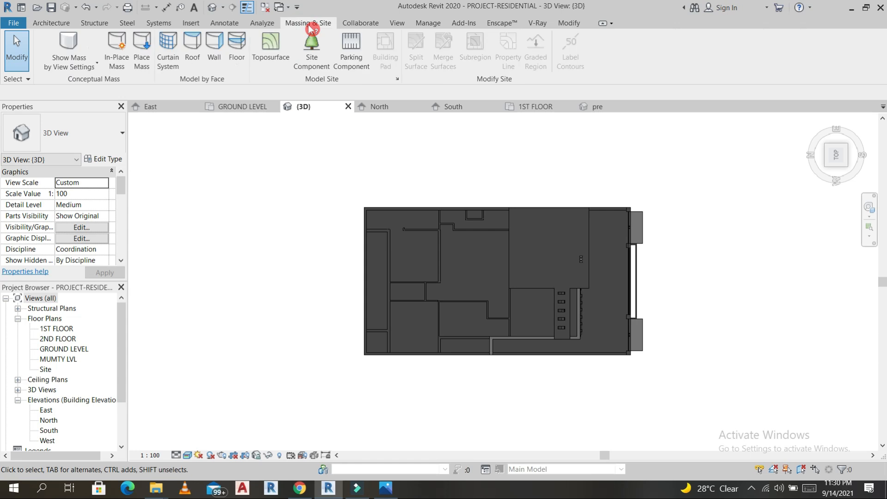
click(314, 46)
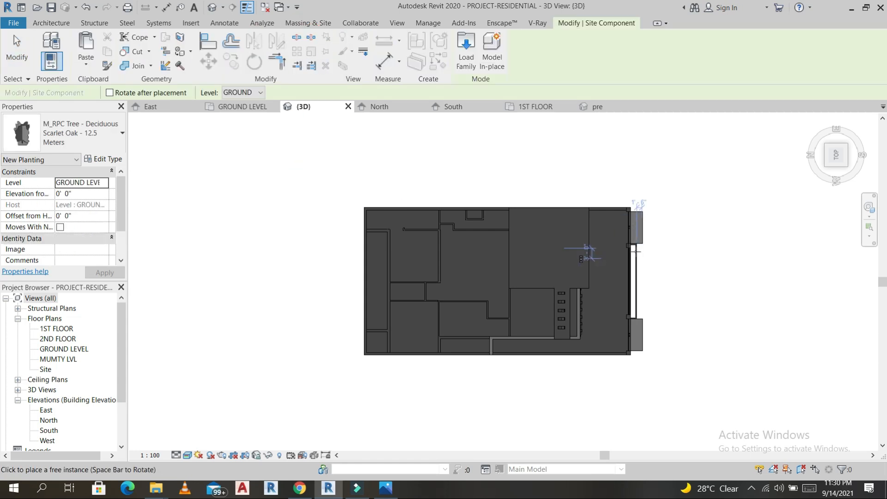
scroll(634, 250, up, 4)
scroll(621, 241, up, 2)
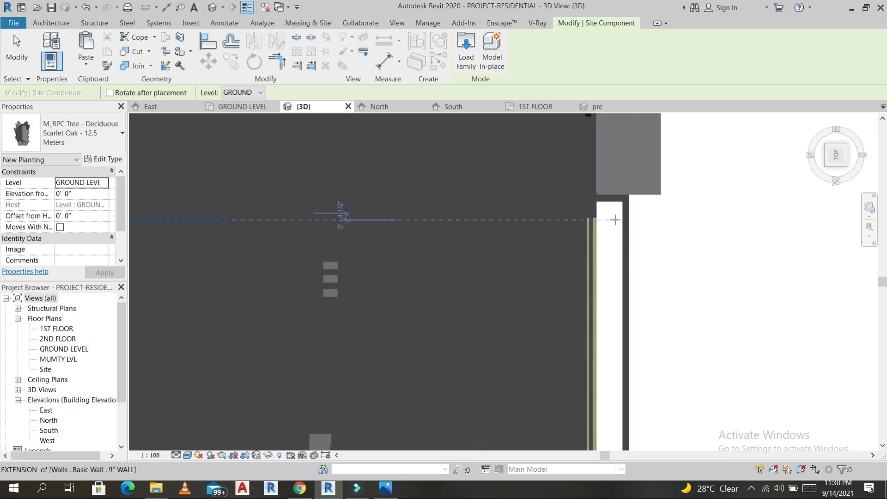
click(614, 220)
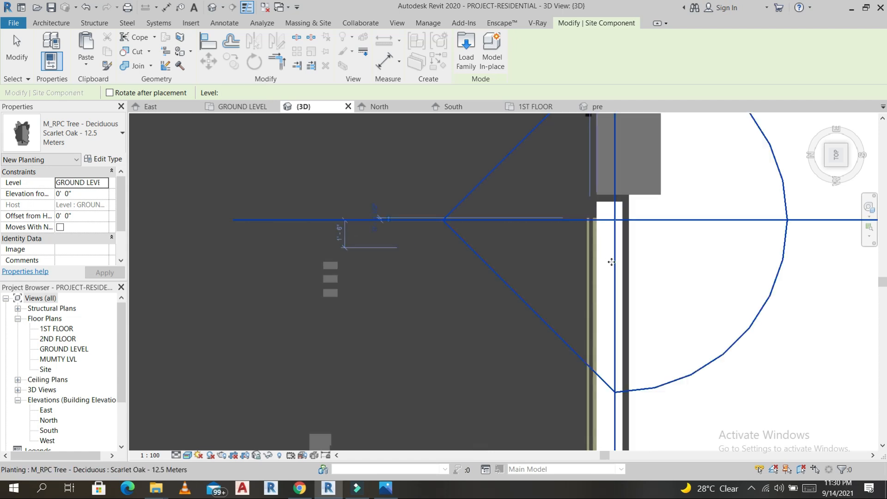
scroll(612, 264, down, 2)
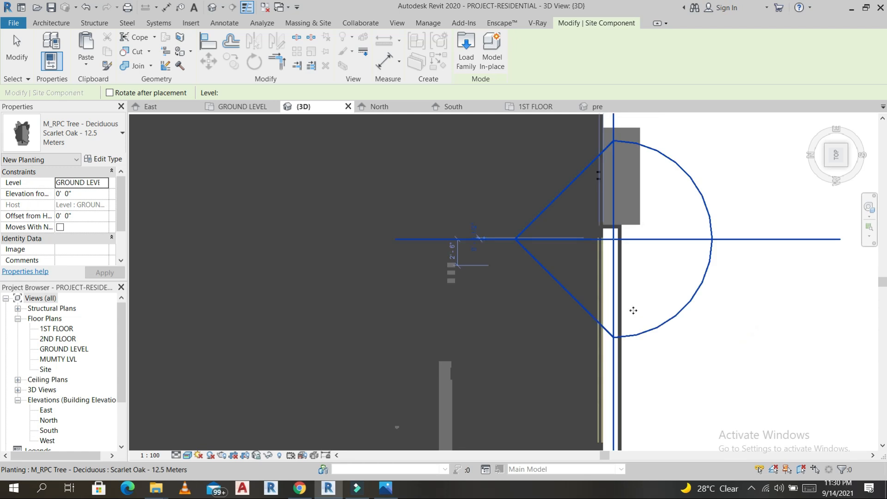
scroll(633, 311, down, 3)
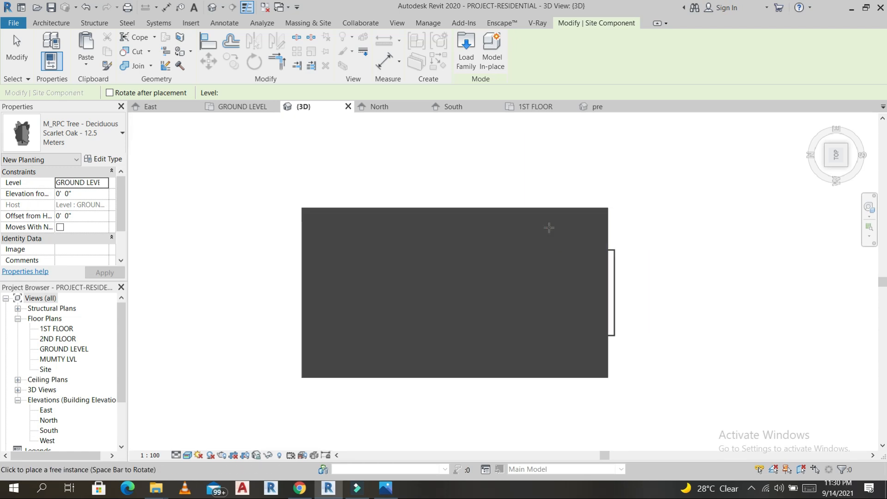
shift+middle_drag(604, 326, 624, 258)
scroll(591, 268, up, 2)
scroll(624, 253, up, 3)
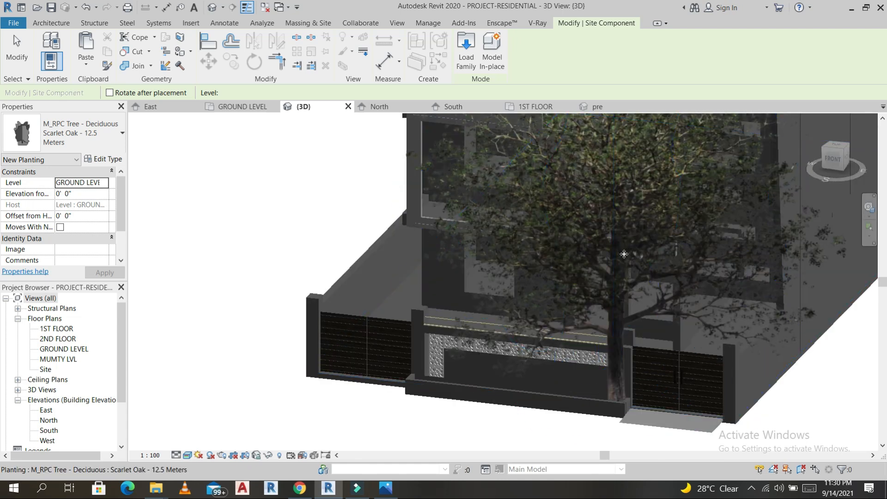
key(Escape)
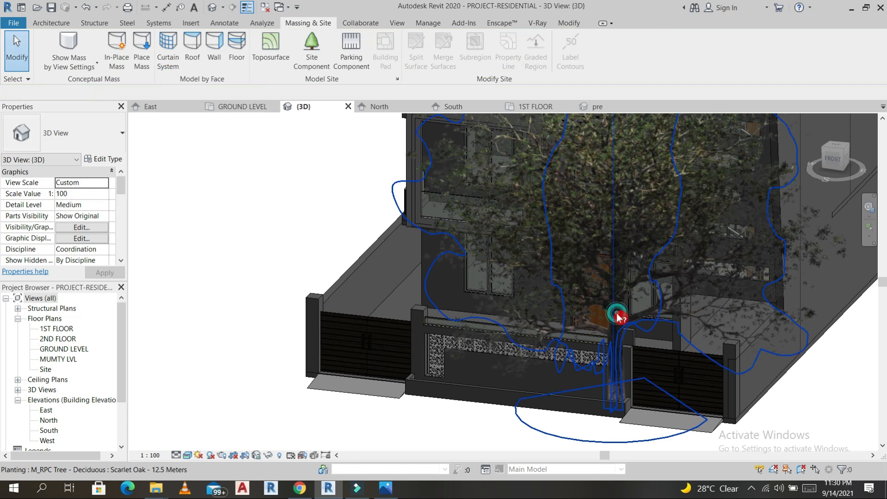
- Try the Red Ash - 7.6 Meters type on the placed tree
click(618, 316)
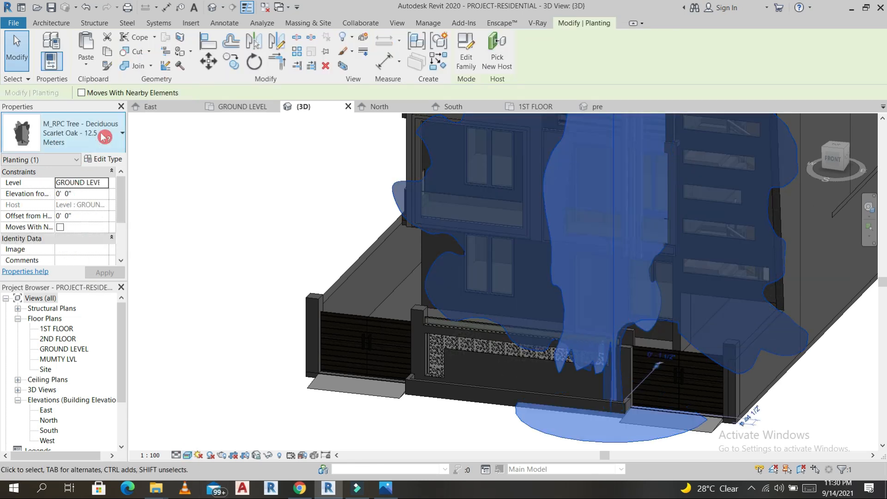
click(104, 137)
scroll(78, 348, down, 1)
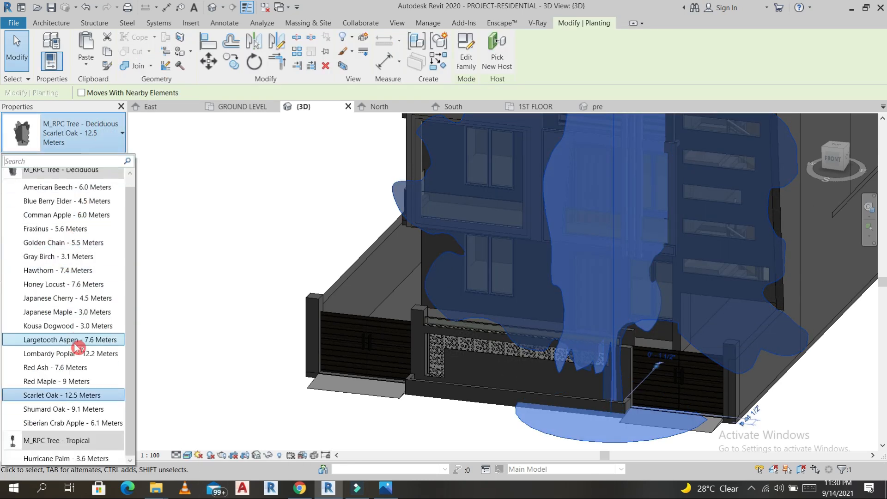
scroll(73, 221, up, 1)
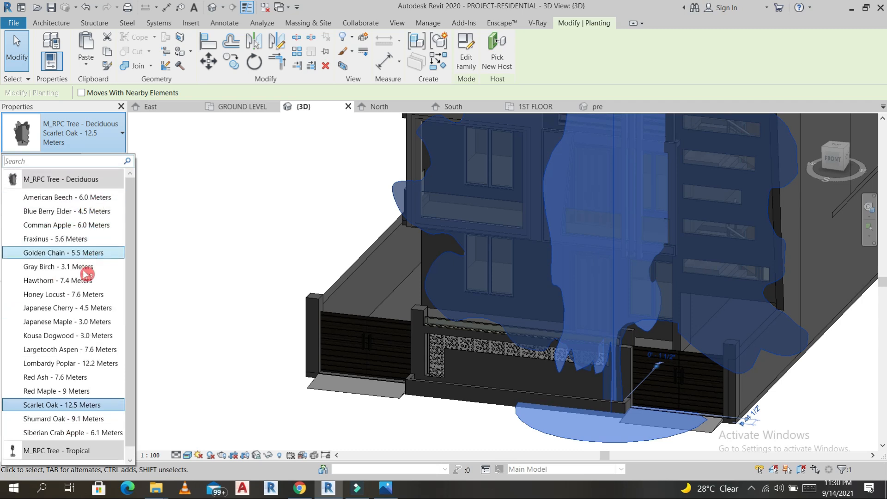
scroll(83, 287, down, 1)
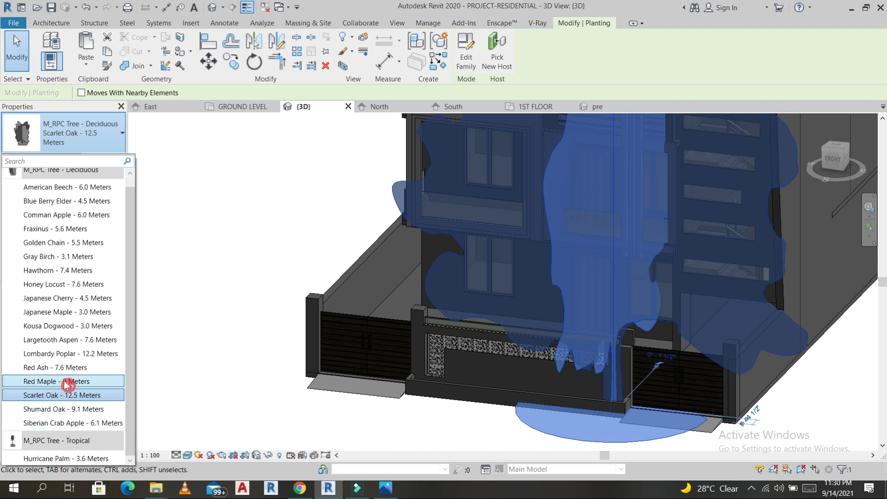
click(67, 367)
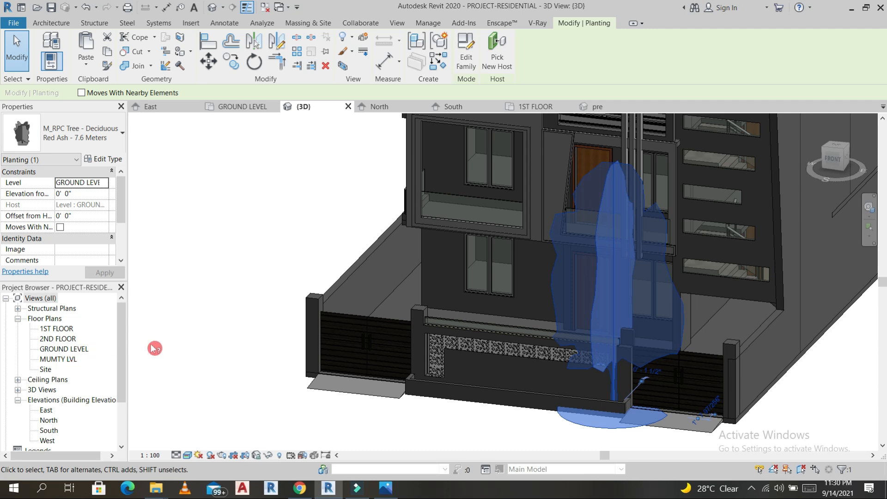
- Change the placed tree's type to M_RPC Tree - Tropical Hurricane Palm - 3.6 Meters
click(103, 139)
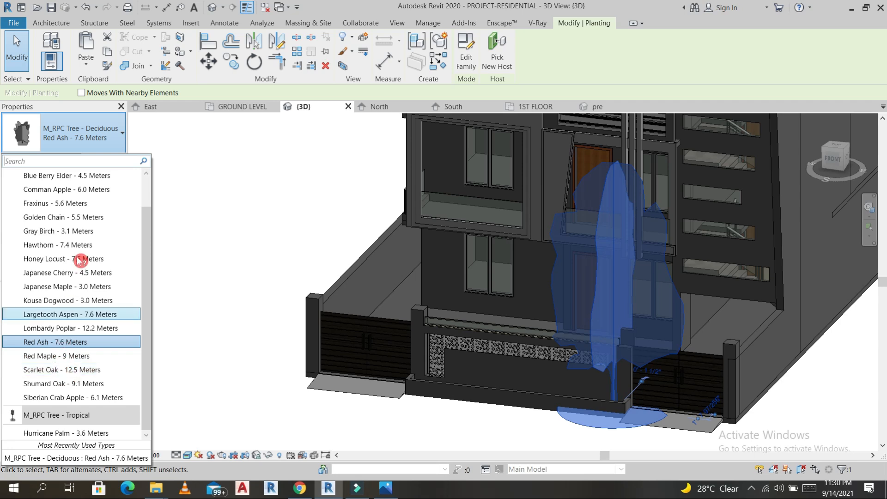
scroll(78, 257, up, 1)
scroll(69, 342, down, 1)
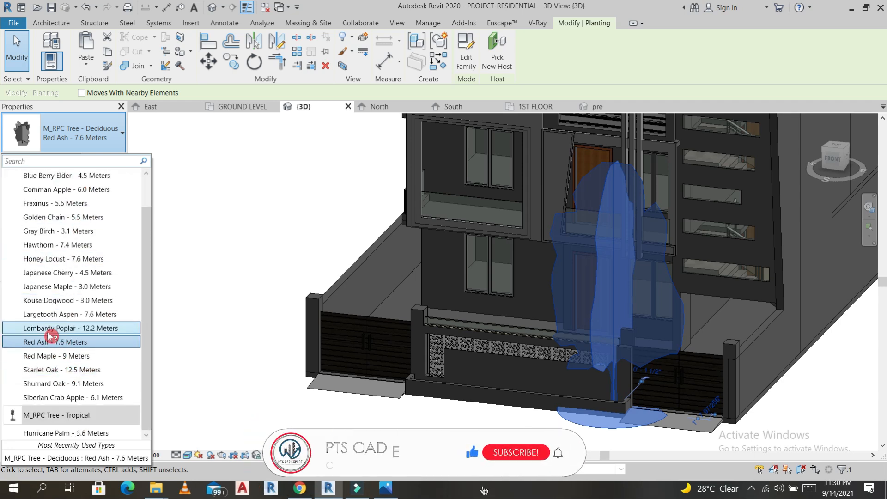
click(53, 436)
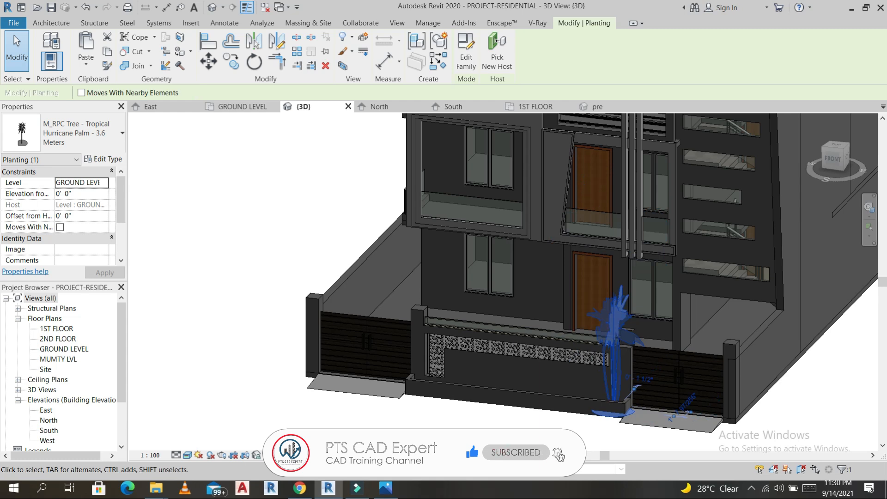
- Copy the palm tree west along the planting strip, placing one copy about 13' 0" away and another at the strip's west end
scroll(496, 404, down, 3)
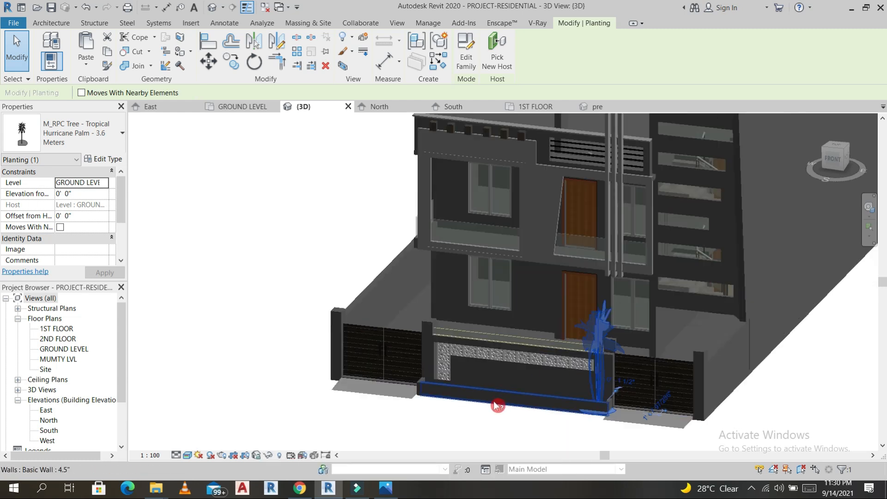
scroll(540, 409, down, 3)
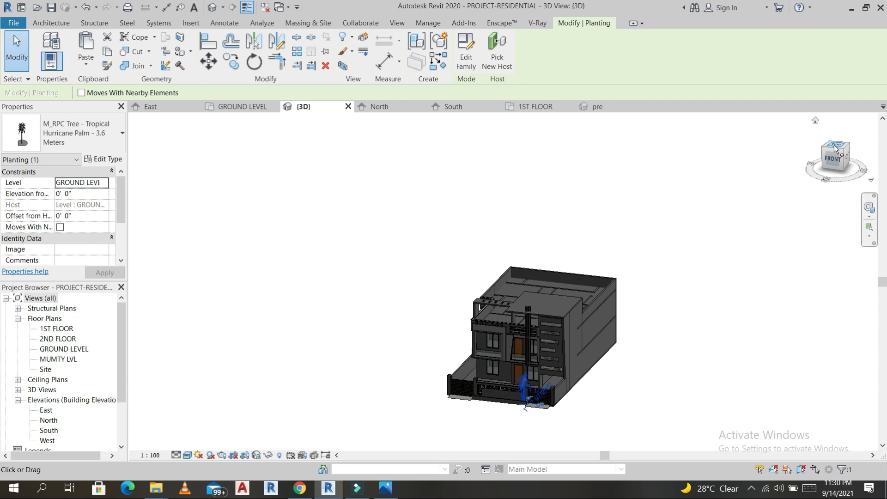
click(835, 148)
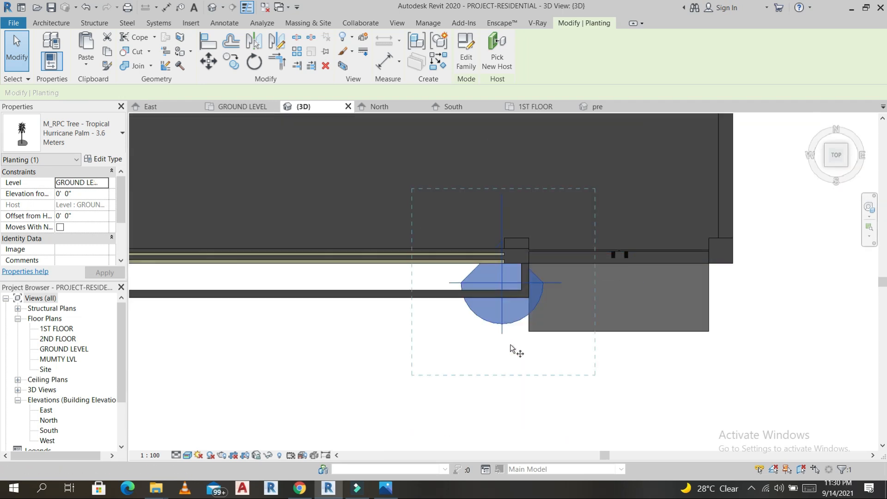
key(c)
key(o)
click(505, 297)
scroll(250, 299, down, 1)
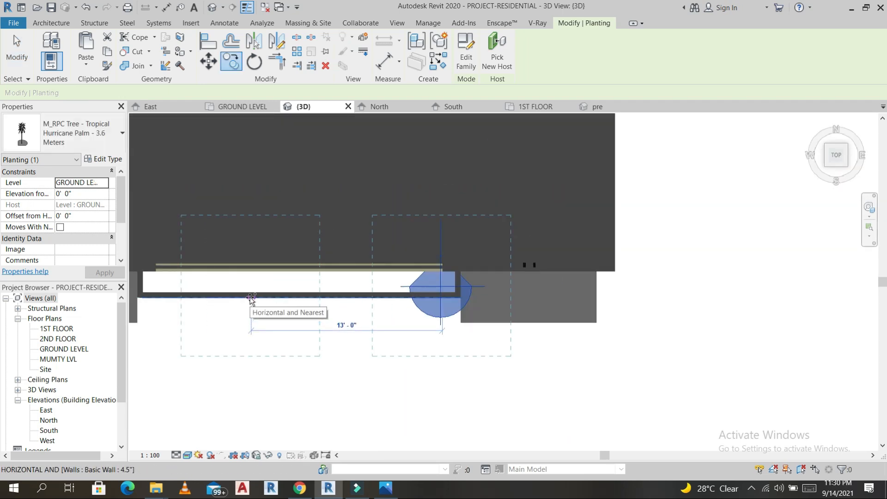
click(250, 297)
click(156, 292)
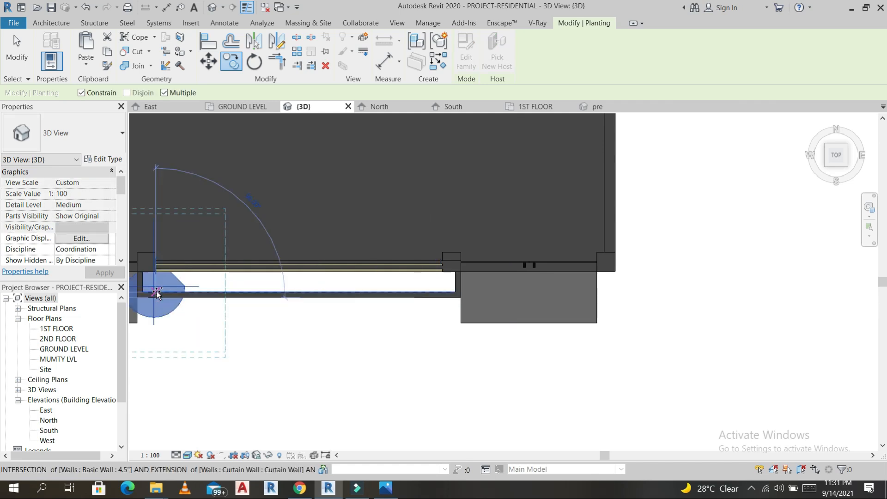
click(179, 240)
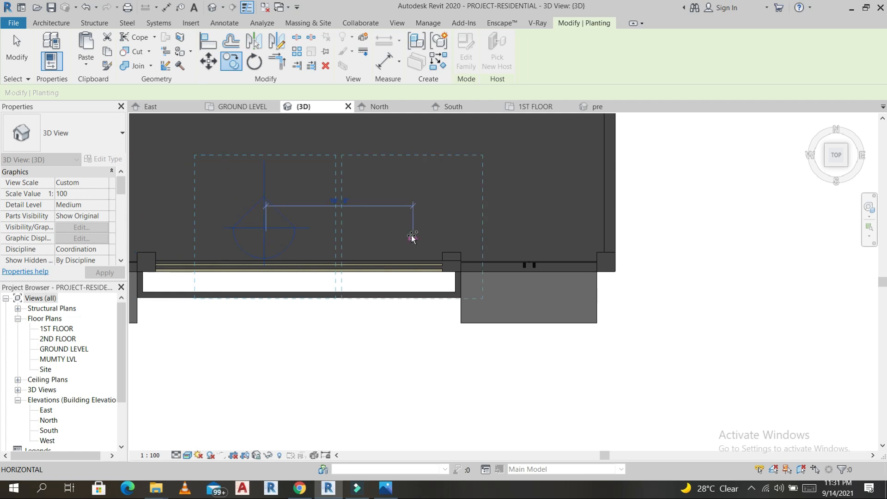
click(347, 240)
key(Escape)
key(Escape)
- Create a toposurface by placing eight boundary points around the whole building, well outside its walls
scroll(522, 211, down, 4)
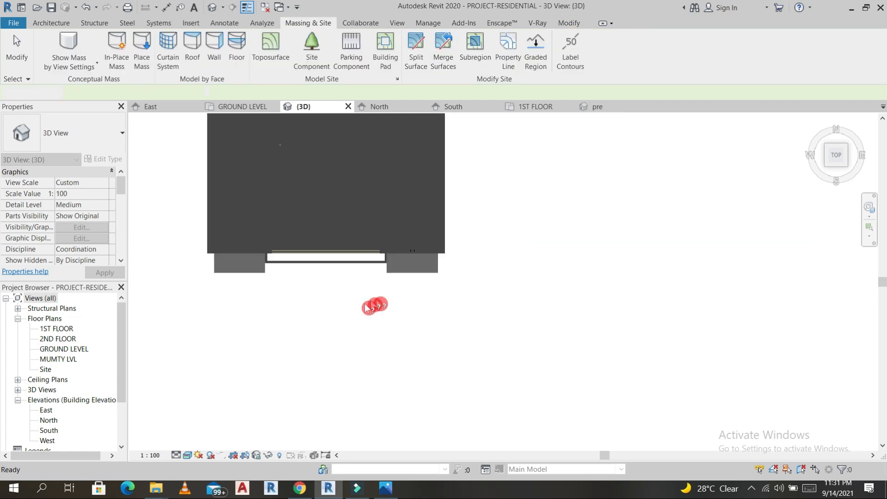
scroll(365, 305, down, 3)
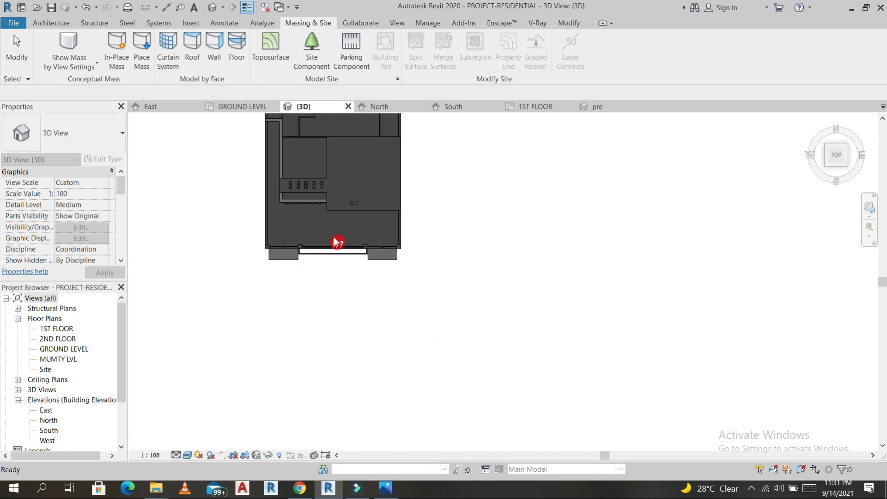
middle_drag(387, 282, 432, 333)
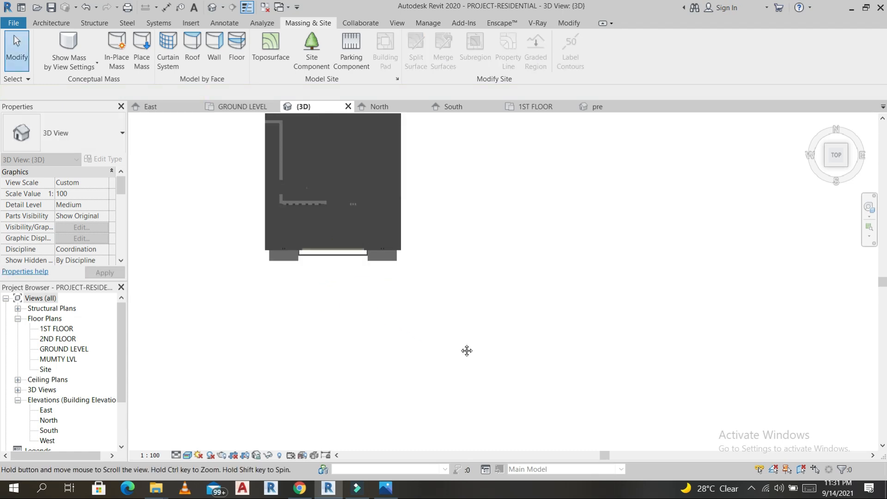
click(507, 320)
click(838, 155)
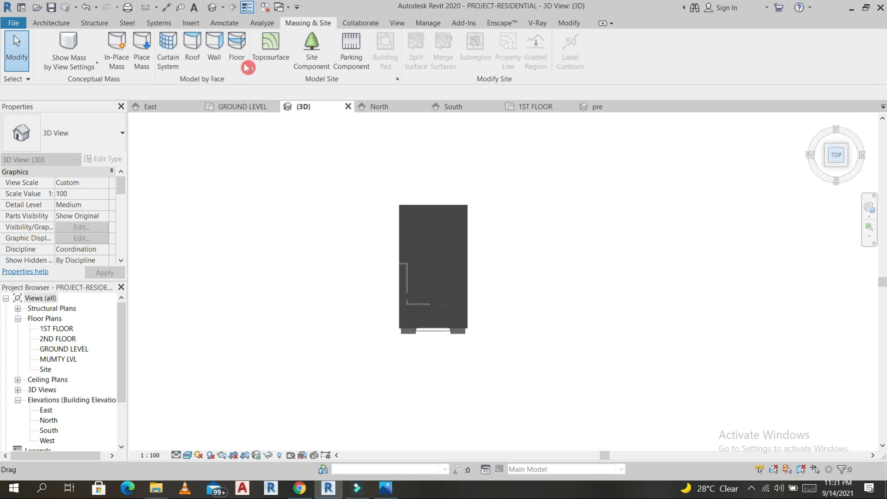
click(269, 51)
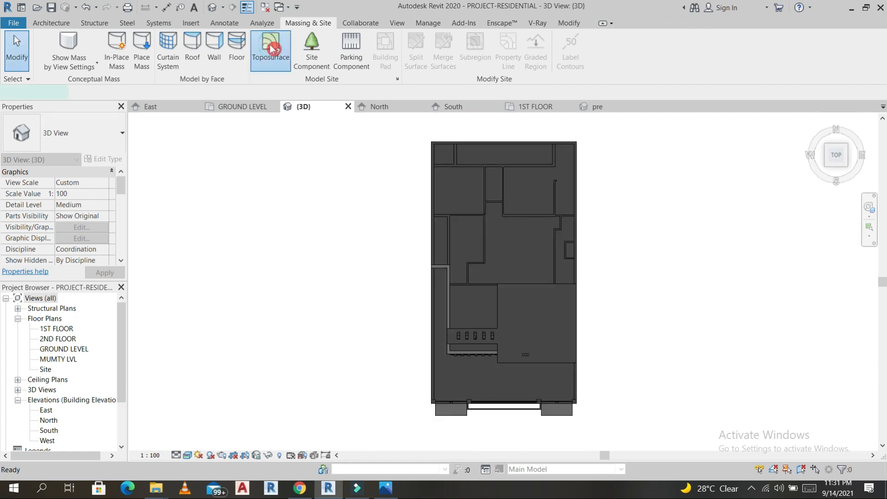
scroll(396, 220, down, 2)
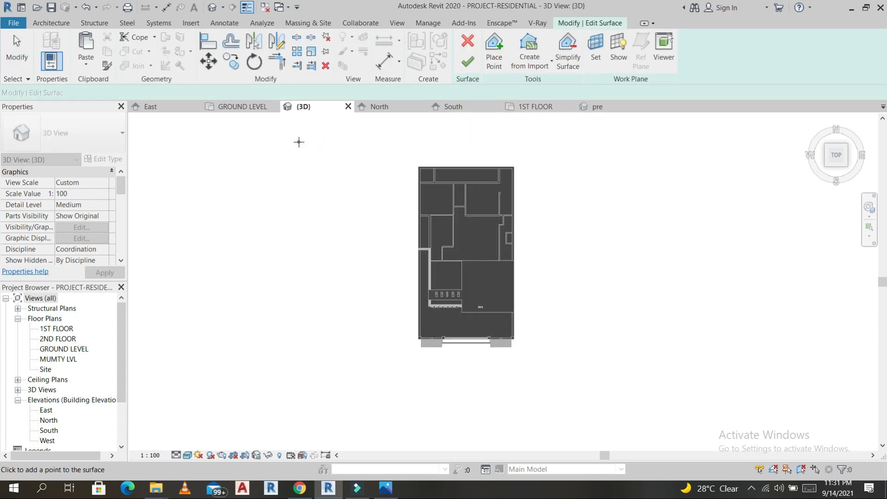
click(501, 443)
click(675, 223)
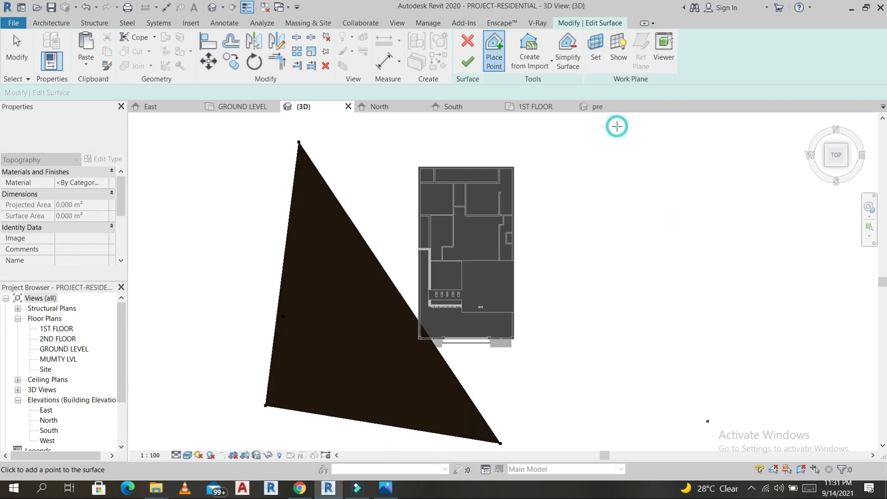
click(500, 126)
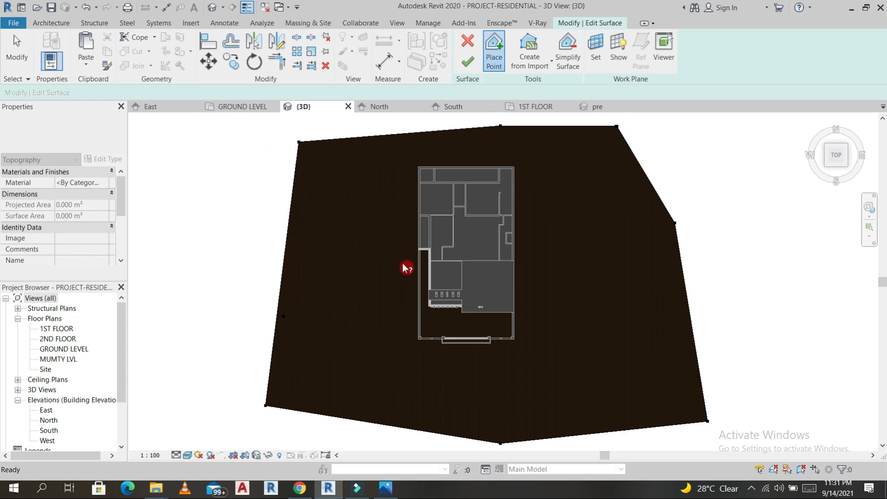
key(Escape)
- Set the elevation of all eight toposurface points to -0' 4" and finish the surface
drag(265, 134, 532, 332)
drag(591, 367, 750, 456)
ctrl+click(617, 125)
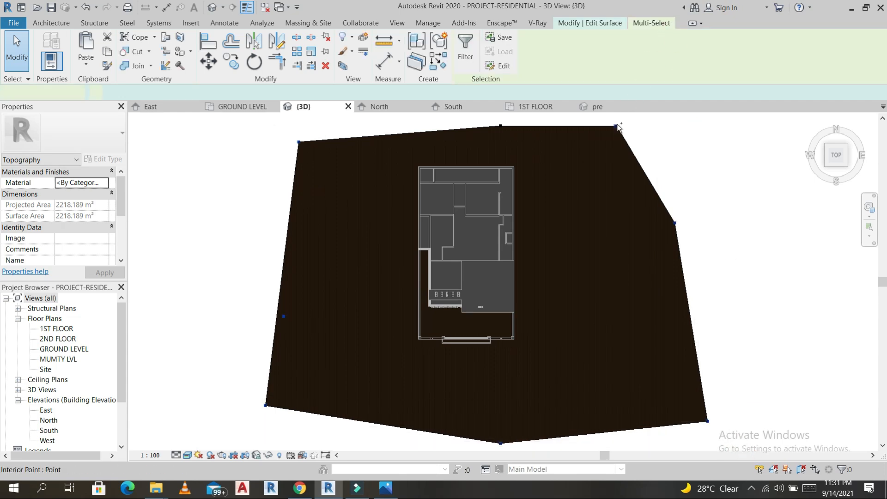
ctrl+click(501, 125)
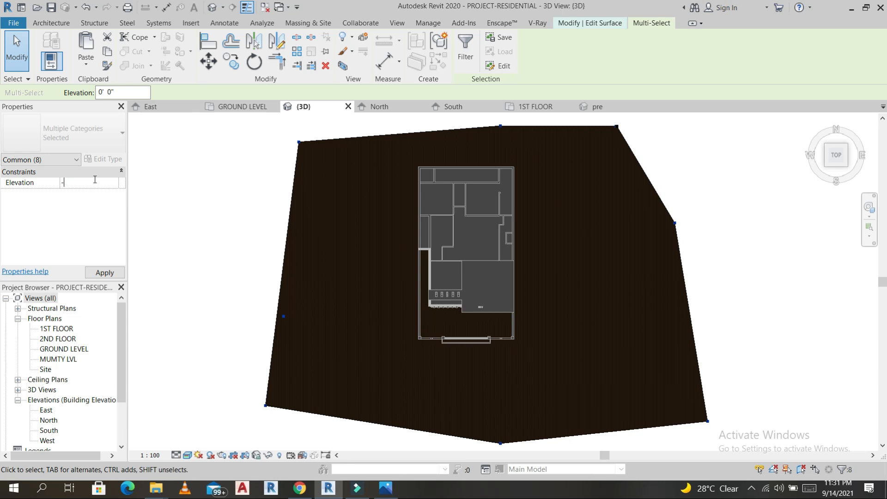
click(112, 273)
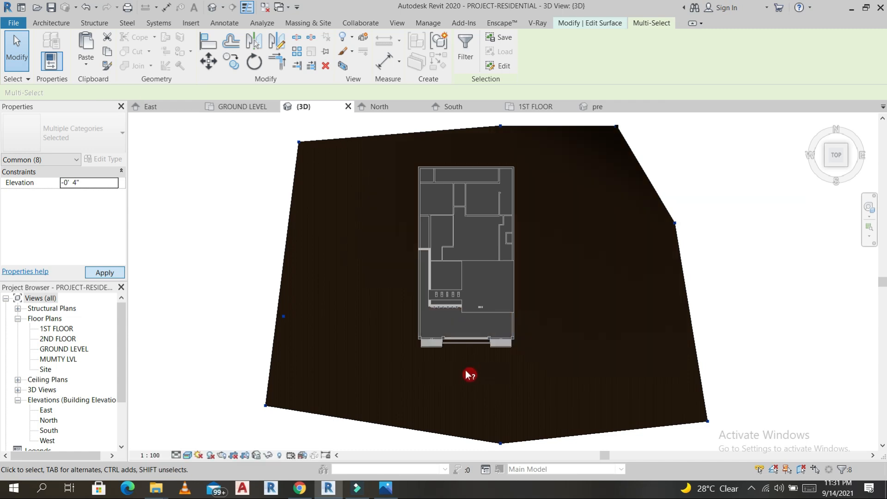
click(58, 23)
click(306, 24)
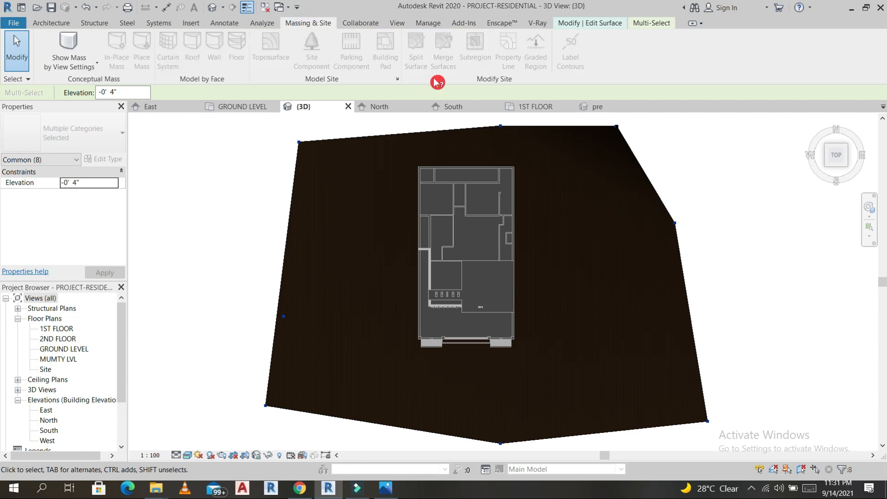
click(557, 199)
click(471, 60)
click(546, 217)
click(487, 102)
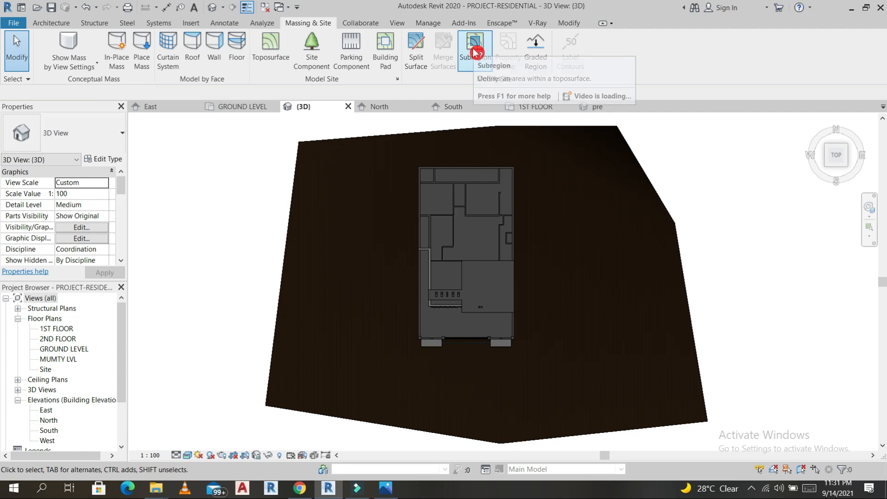
- Add a rectangular subregion about 12' deep to the toposurface in front of the entry ramps, extending past both sides of the building
click(475, 48)
click(500, 39)
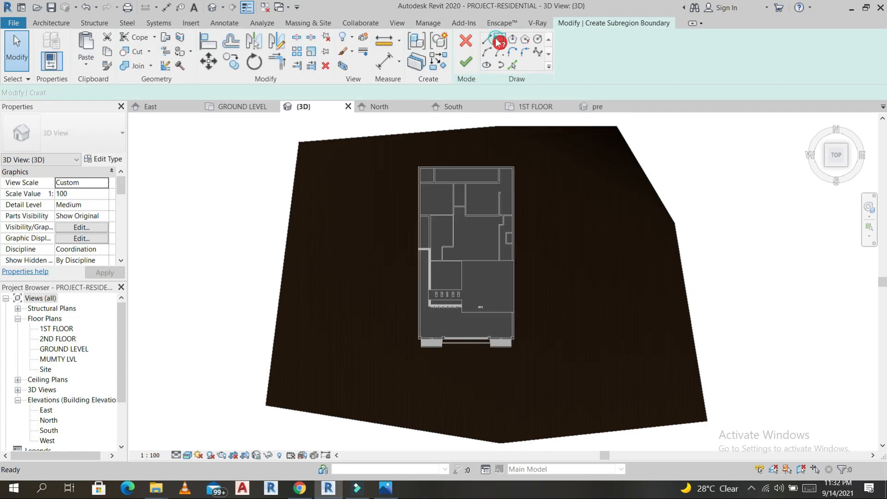
click(377, 353)
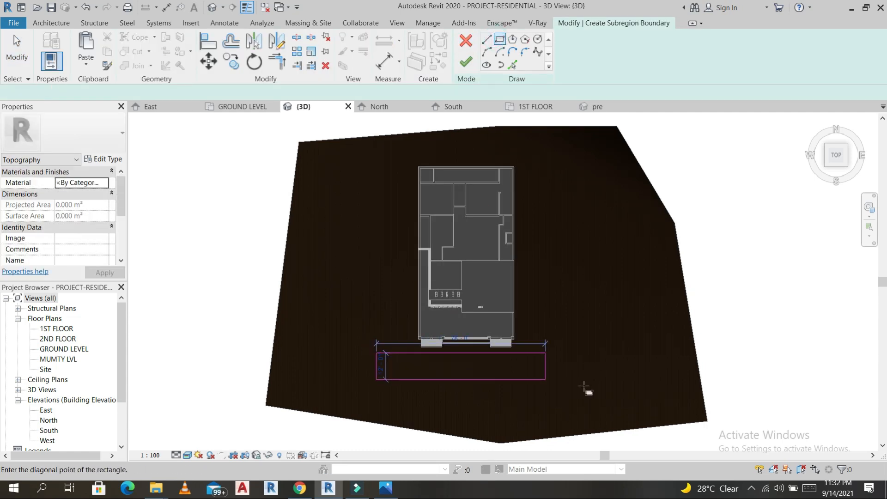
click(581, 380)
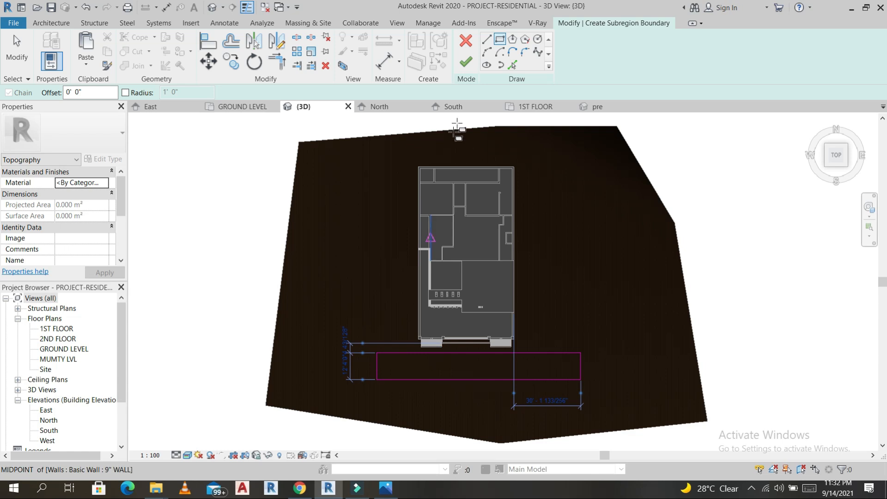
click(467, 66)
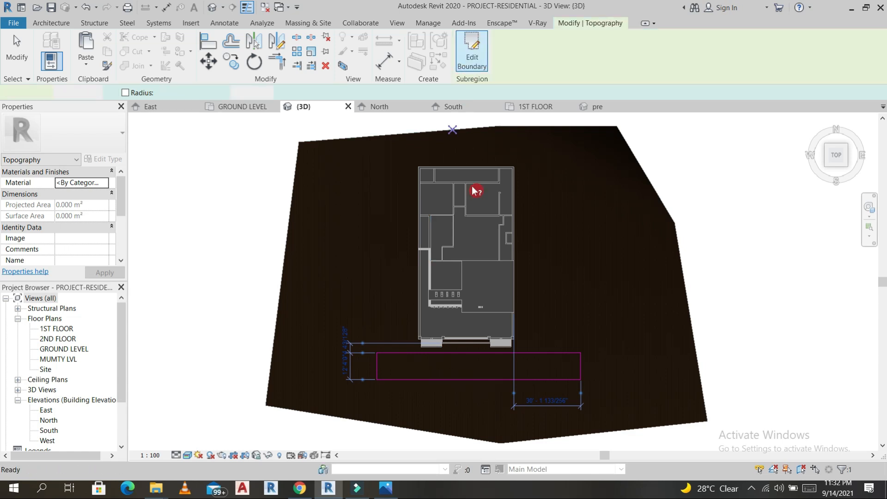
key(Escape)
- Assign the Damp-proofing material to the rectangular subregion in front of the building
scroll(487, 380, up, 3)
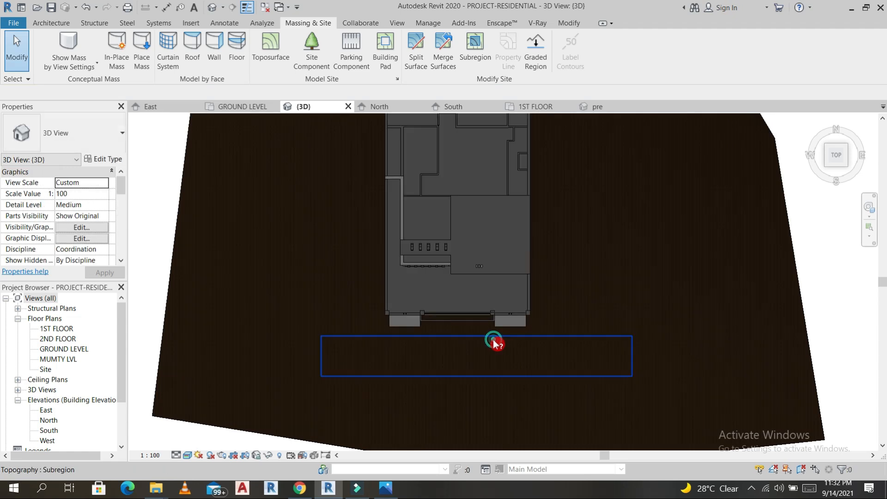
click(498, 343)
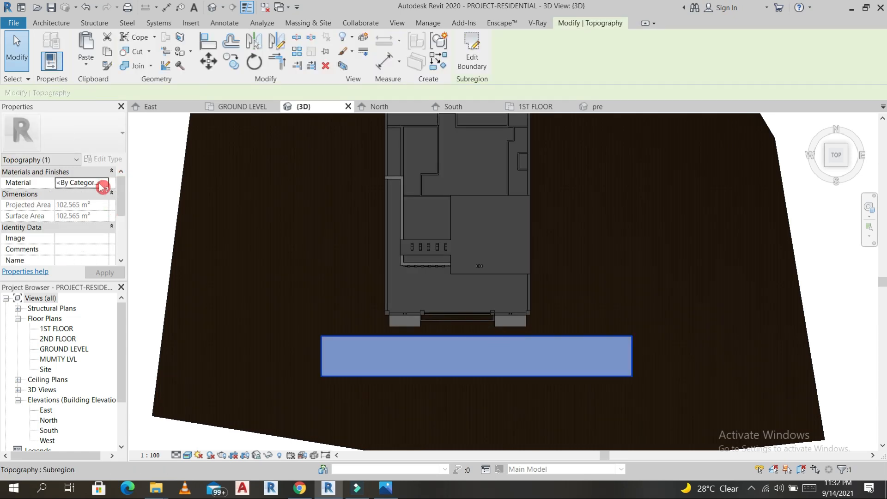
click(106, 185)
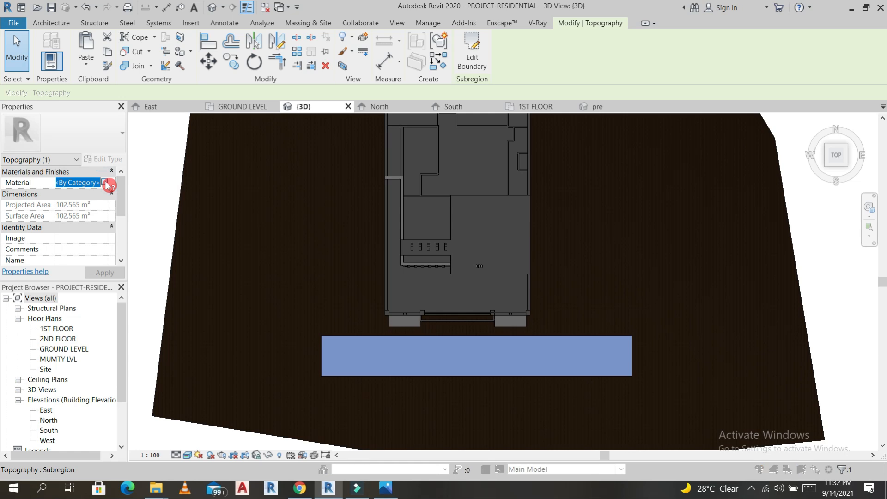
click(106, 181)
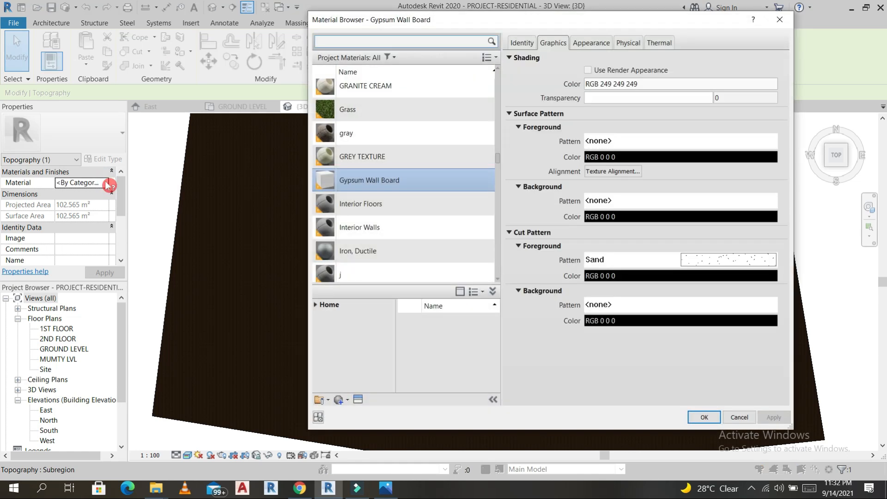
scroll(451, 193, up, 5)
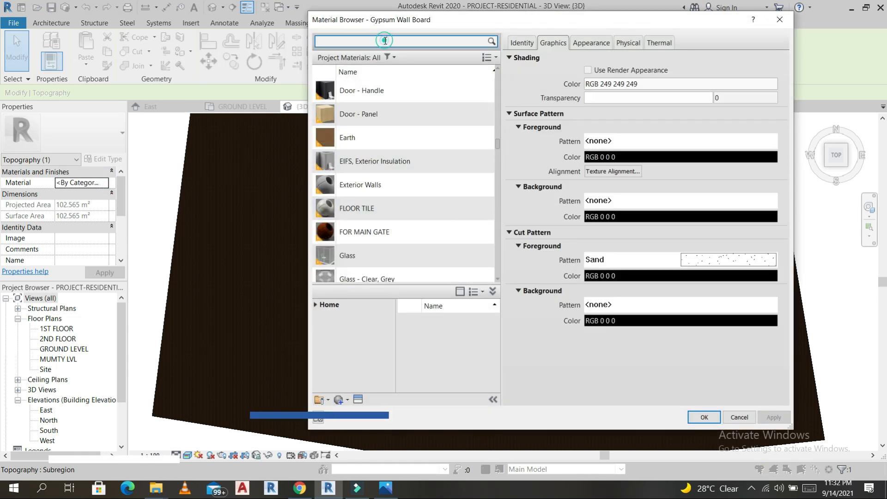
scroll(386, 162, up, 3)
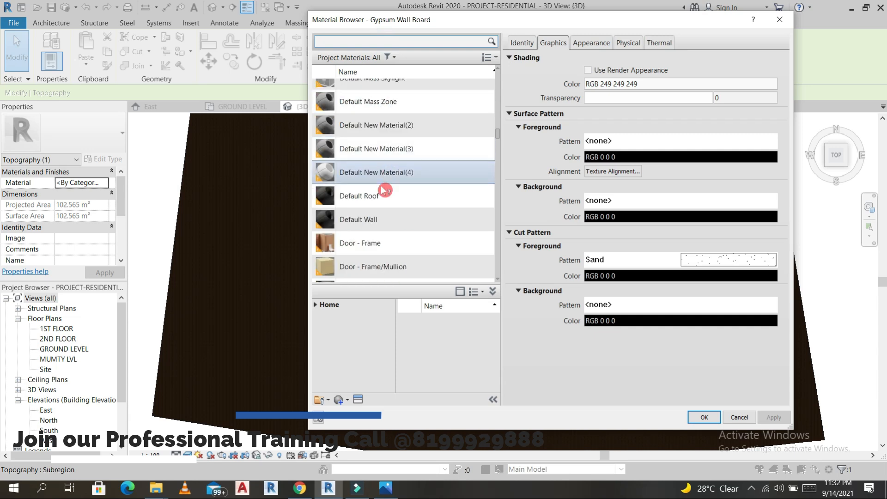
scroll(382, 198, up, 1)
click(388, 41)
text(DAMP)
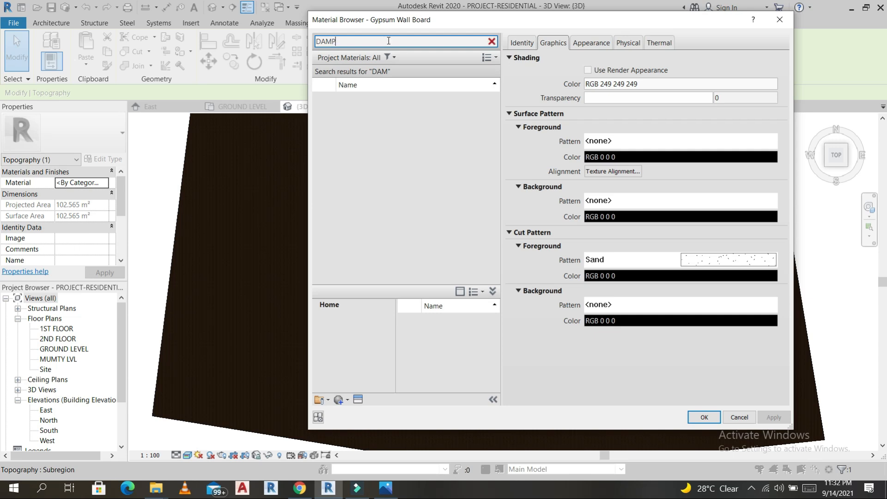
click(370, 103)
click(697, 417)
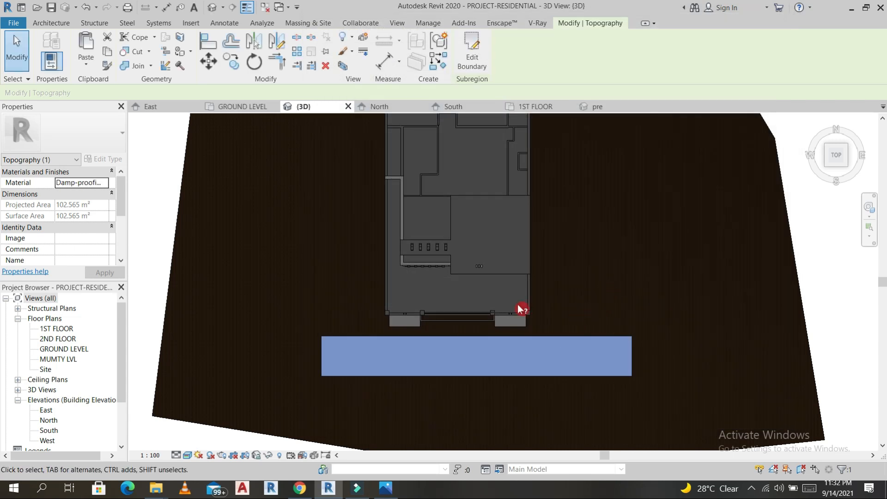
scroll(578, 381, down, 3)
key(Escape)
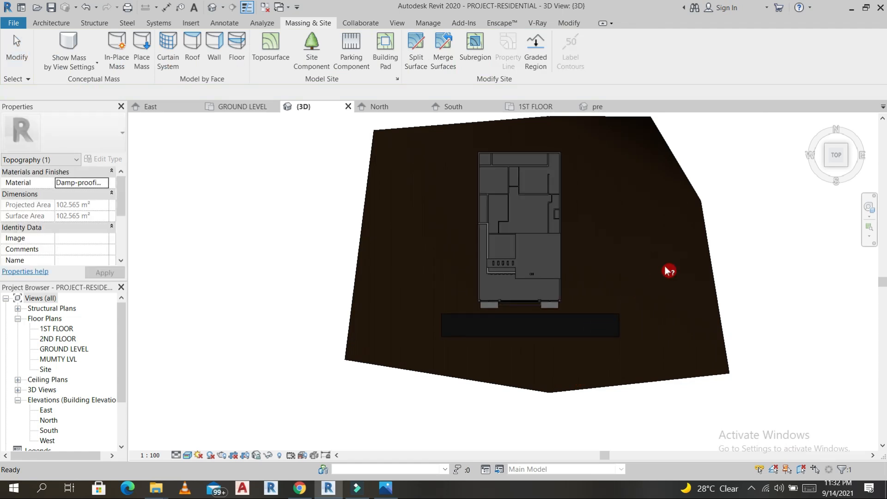
- Assign the LAWN TILE material to the main toposurface around the building
click(702, 218)
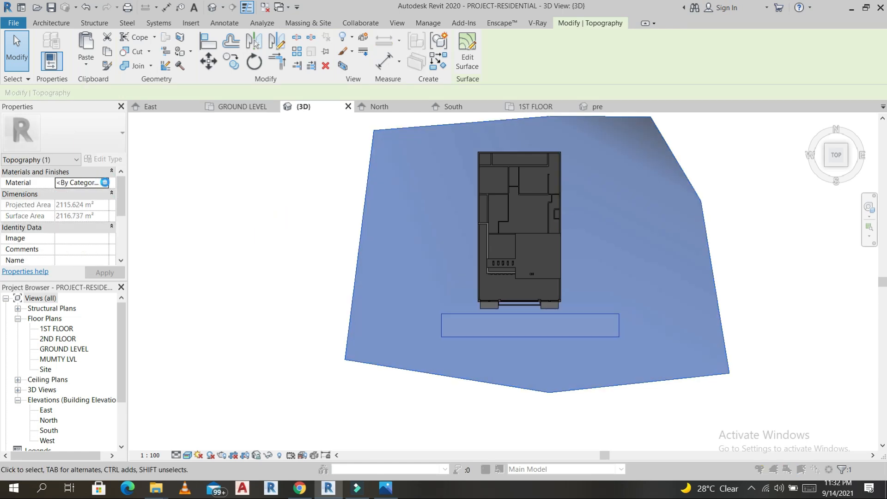
click(107, 187)
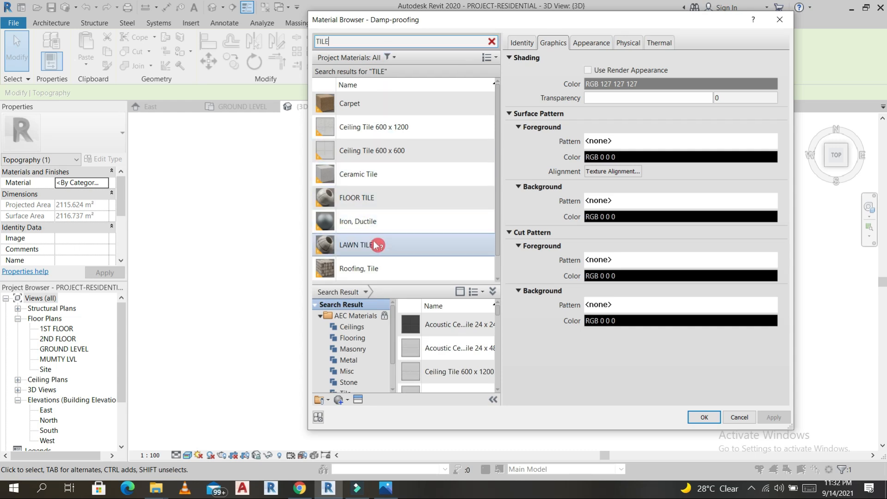
click(377, 245)
click(705, 418)
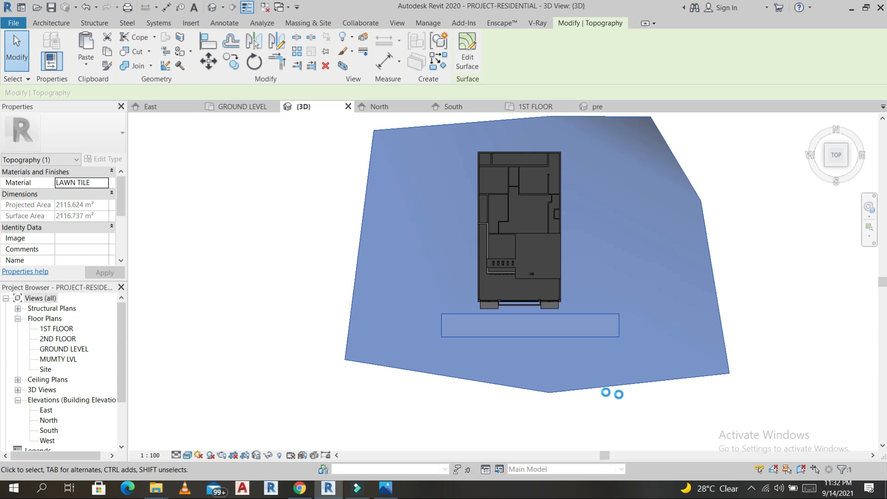
- Deselect the toposurface and examine the ground materials on the site and the rectangular strip in front of the building
click(602, 417)
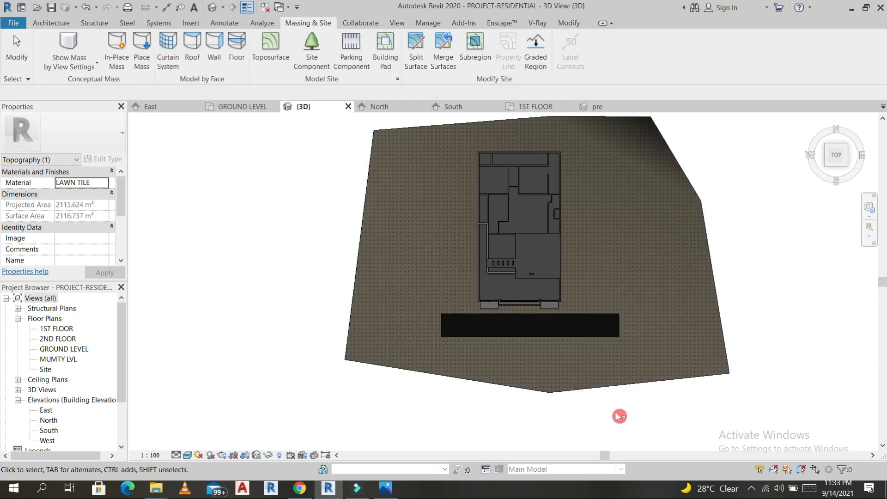
scroll(619, 416, up, 5)
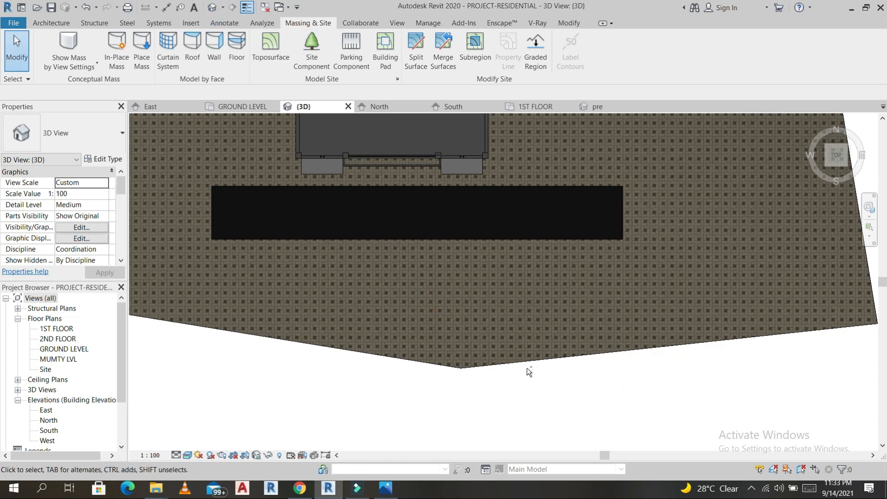
click(542, 387)
click(589, 315)
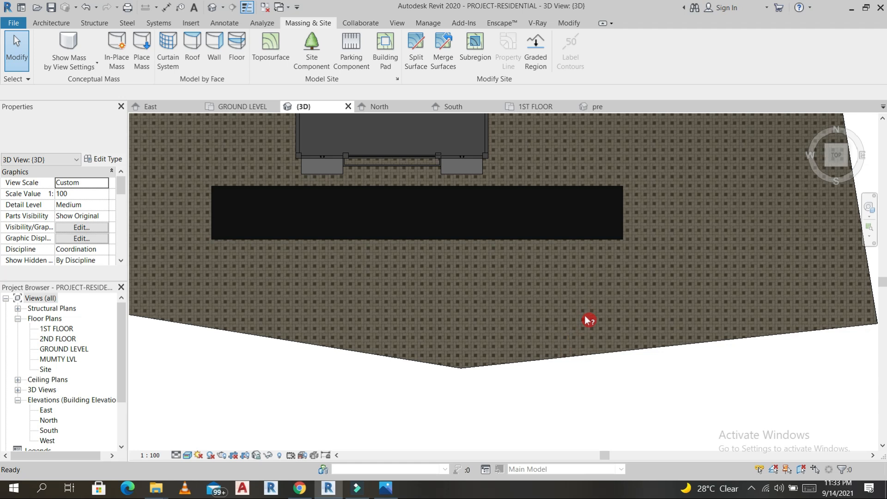
scroll(588, 318, down, 2)
scroll(562, 382, down, 2)
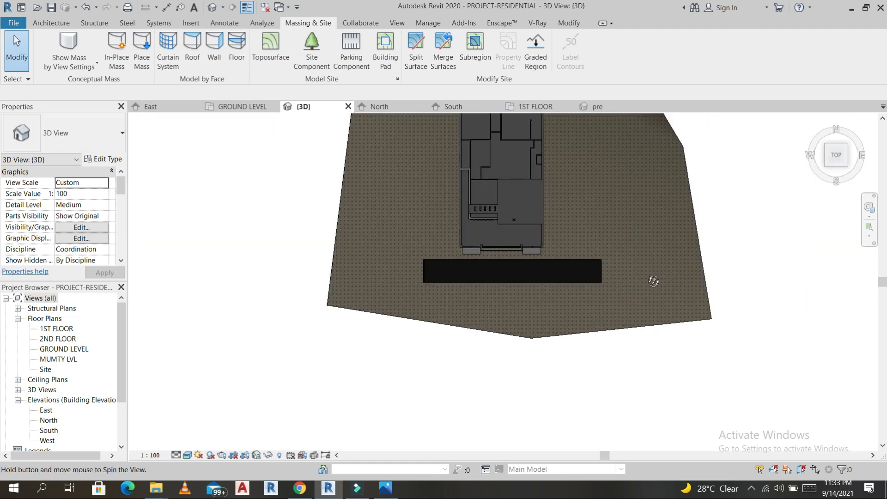
shift+middle_drag(654, 284, 244, 373)
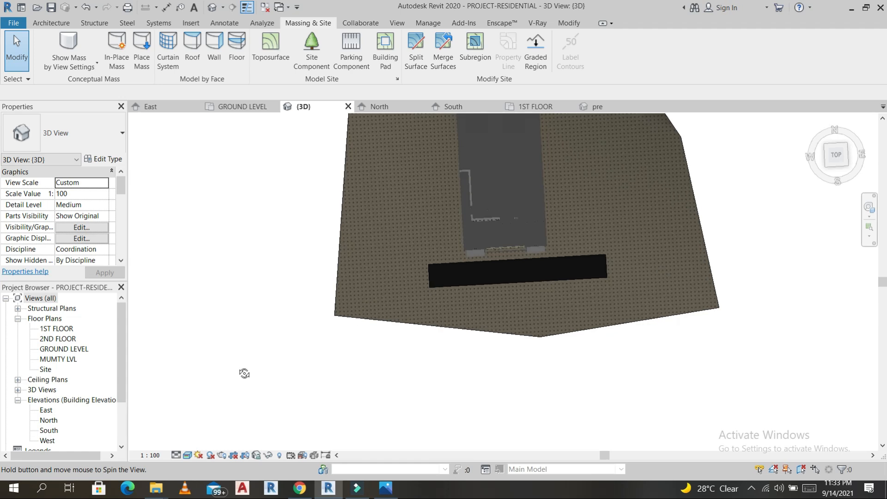
- Switch the 3D view's visual style to Shaded and examine the house, front palms and surrounding terrain from the front-left corner
click(188, 455)
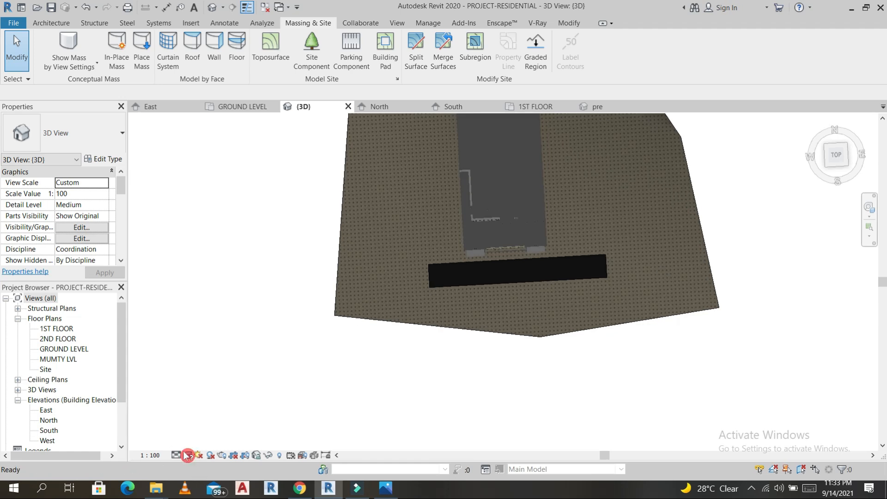
click(208, 412)
click(413, 402)
shift+middle_drag(413, 403, 622, 286)
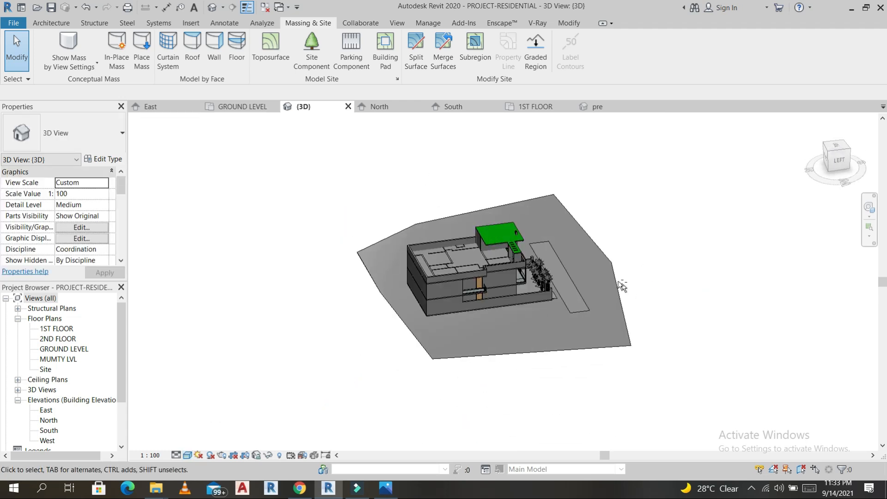
shift+middle_drag(555, 305, 545, 276)
scroll(545, 277, up, 4)
scroll(465, 204, down, 2)
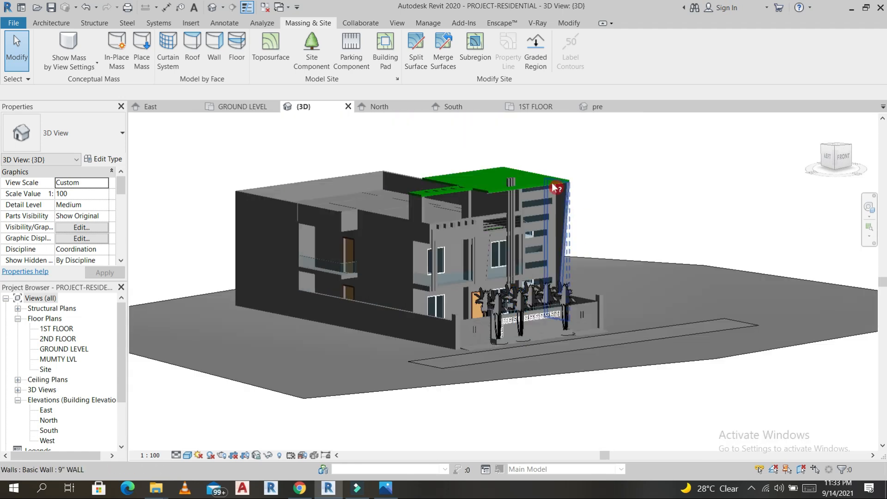
- Examine the house exterior, front facade and entrance gate pillars in the 3D view
scroll(464, 201, down, 2)
shift+middle_drag(624, 253, 439, 240)
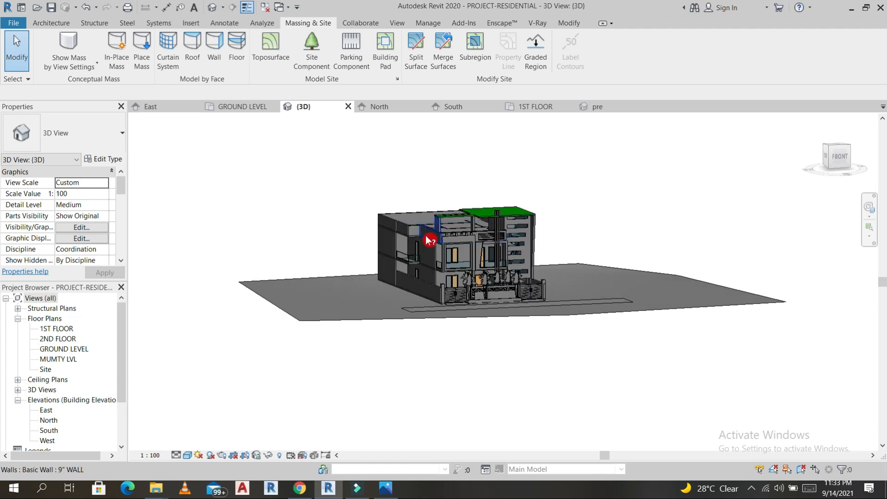
scroll(444, 242, up, 3)
scroll(495, 280, down, 5)
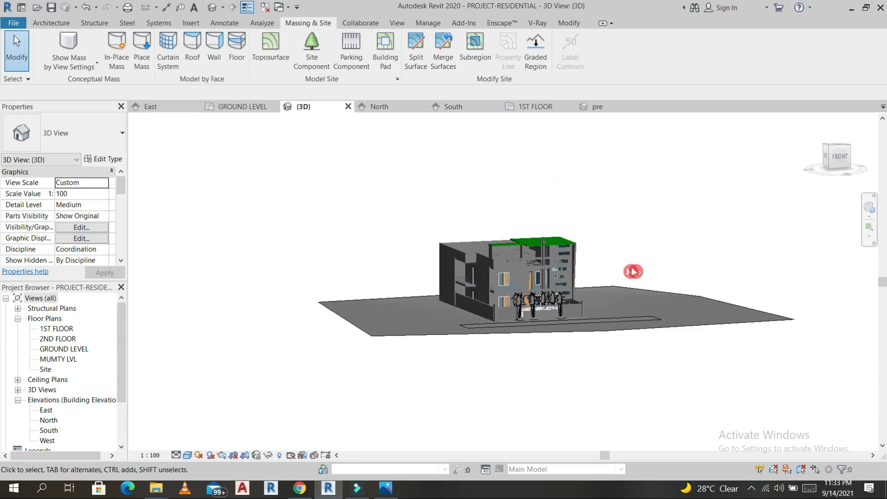
scroll(577, 259, up, 4)
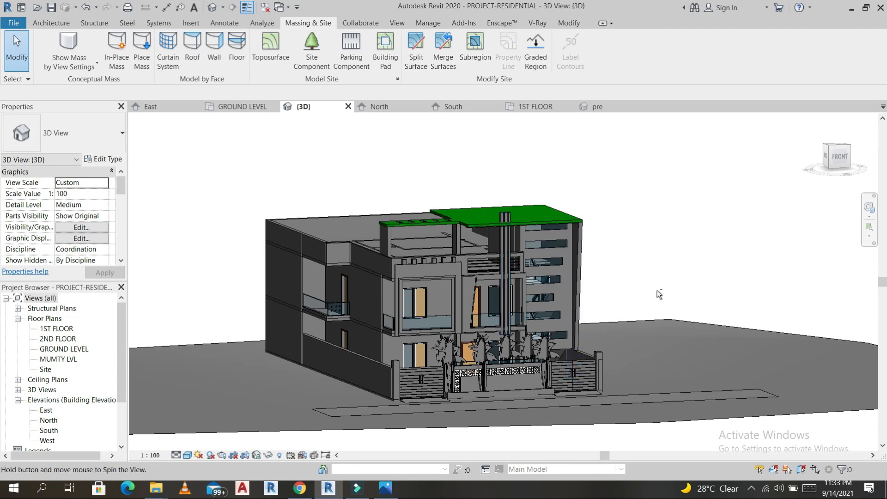
scroll(407, 365, up, 3)
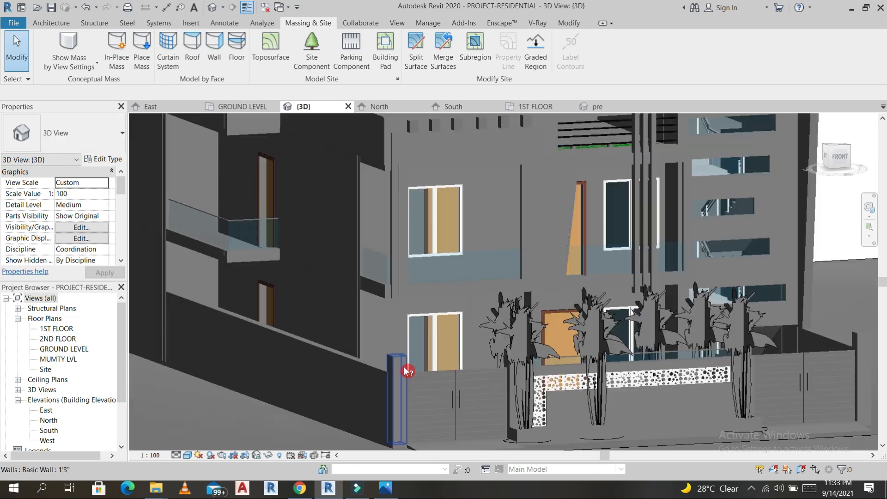
scroll(407, 365, down, 6)
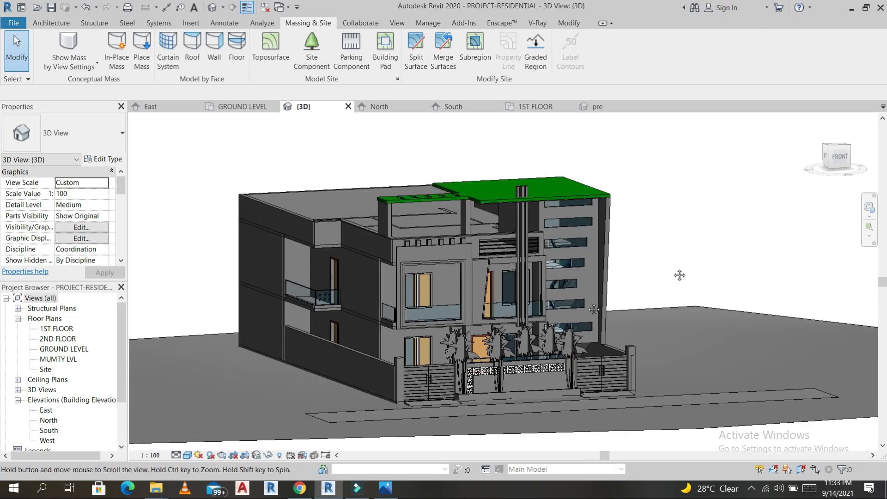
scroll(406, 353, up, 6)
scroll(376, 225, down, 3)
mouse_move(376, 225)
shift+middle_down()
mouse_move(397, 368)
mouse_move(370, 241)
shift+middle_up()
scroll(397, 369, up, 5)
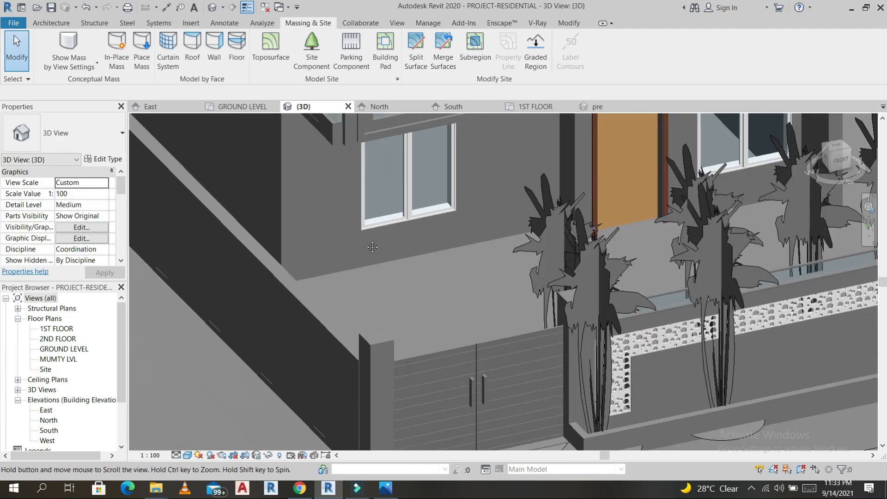
- Start a new in-place component in the Generic Models category and accept its default name
click(50, 23)
click(135, 60)
click(160, 112)
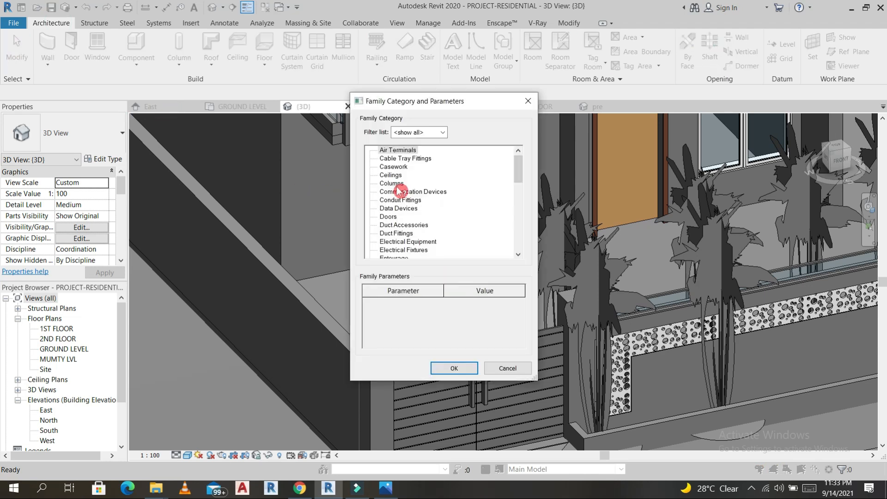
click(458, 368)
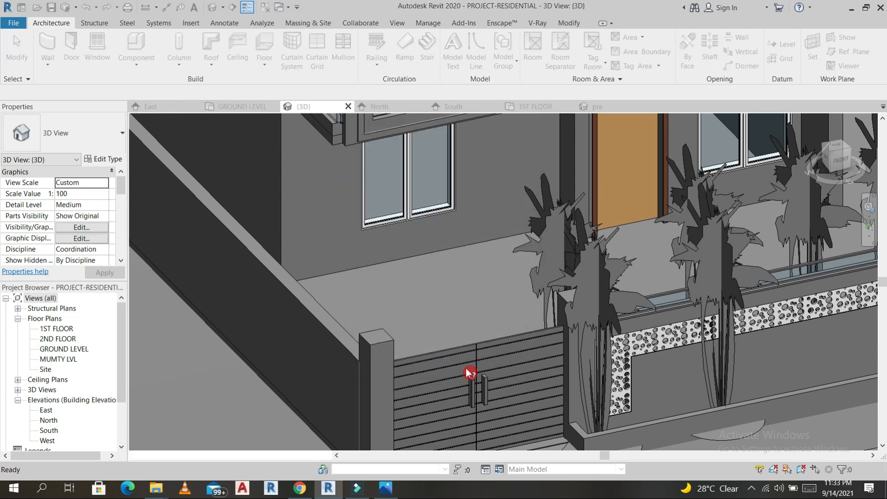
click(534, 311)
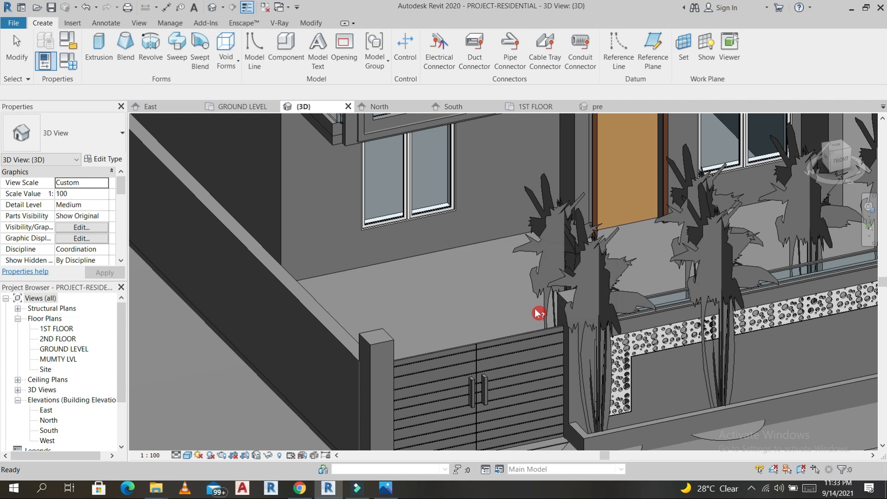
- Set the work plane by picking the top face of the gate pillar beside the side boundary wall
click(682, 51)
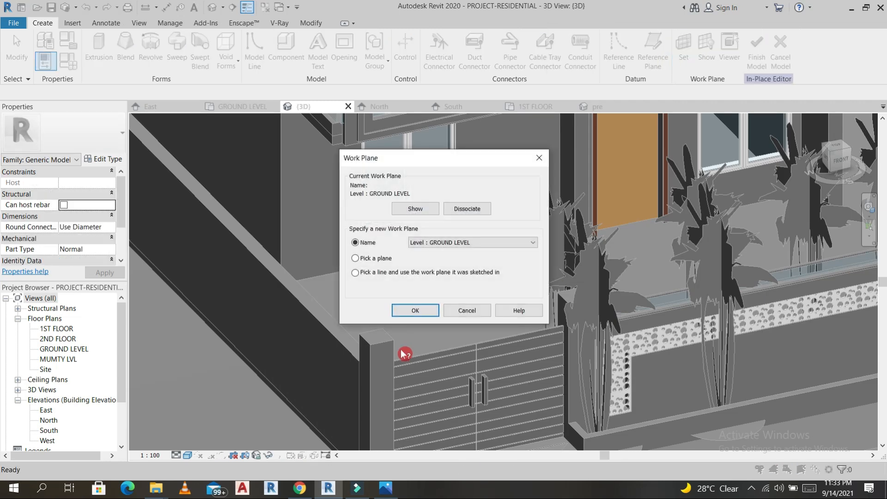
click(415, 311)
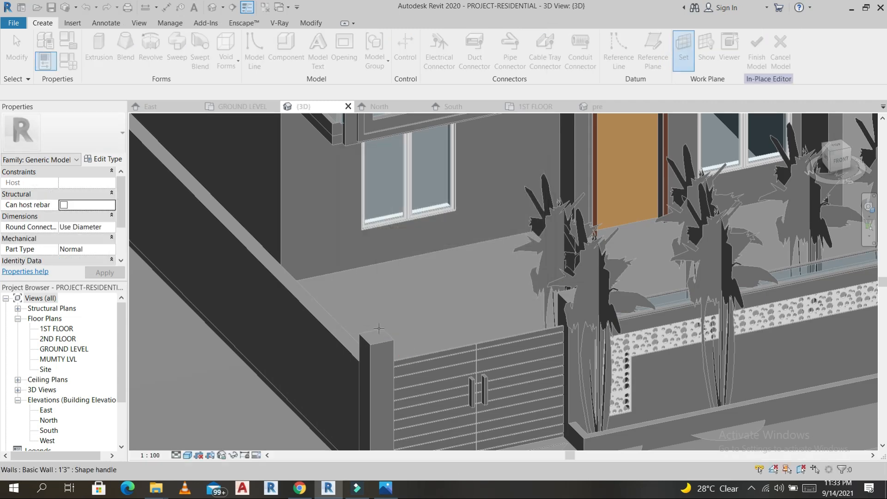
click(376, 333)
- Extrude a small rectangle near the middle of the pillar top and shorten the block to about 2 5/8" high
click(91, 51)
click(264, 204)
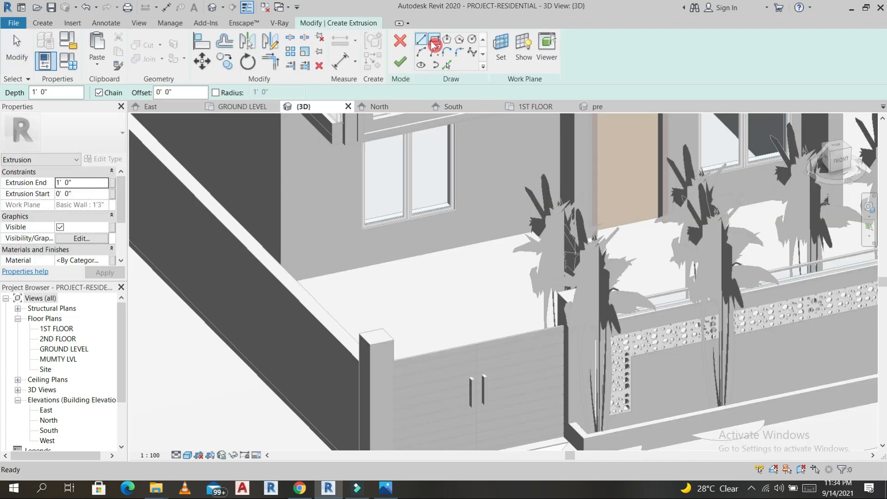
click(434, 43)
scroll(375, 335, up, 5)
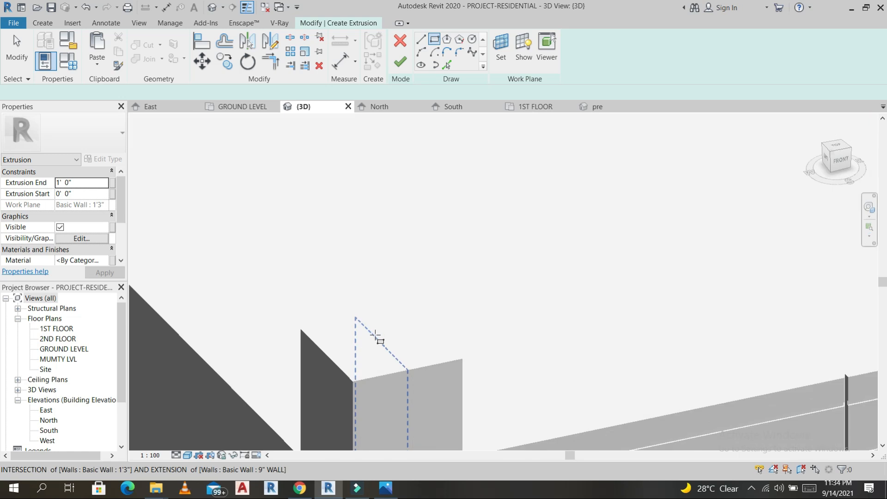
click(383, 329)
click(371, 347)
click(401, 63)
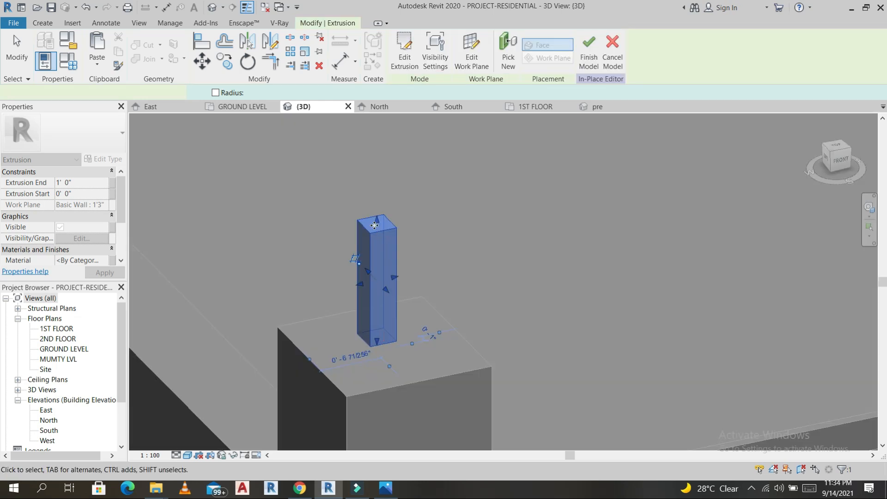
drag(374, 225, 375, 308)
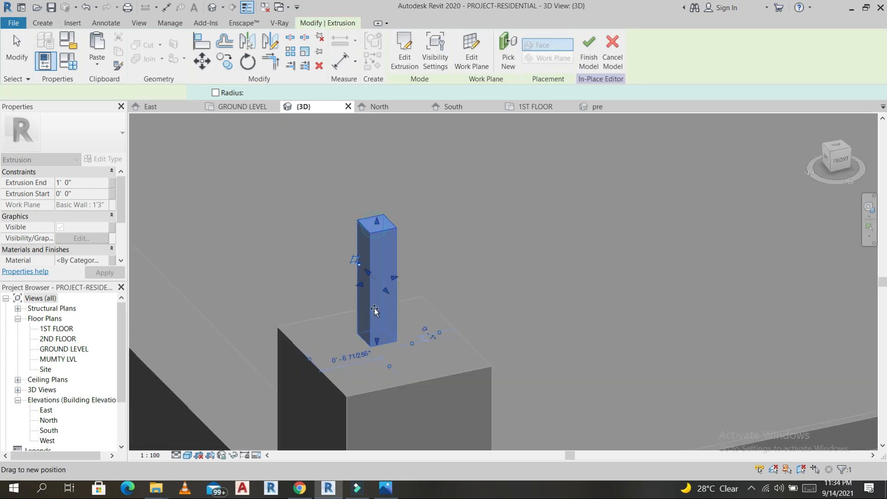
click(418, 319)
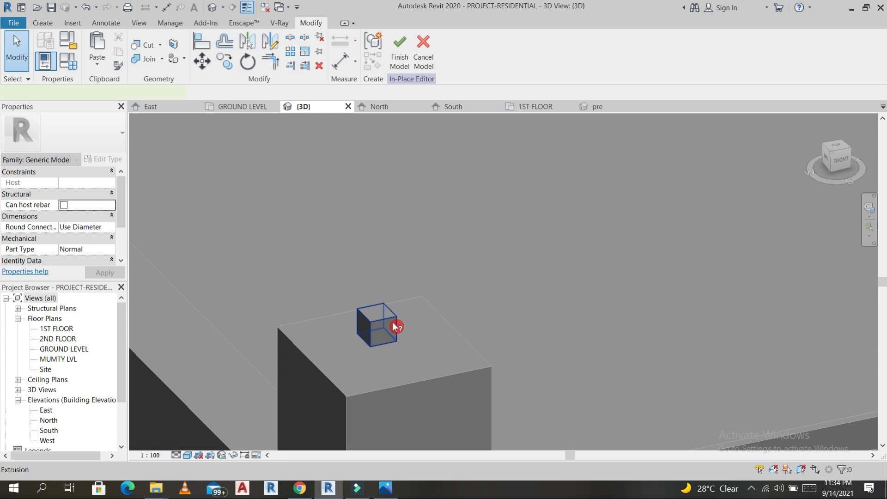
click(396, 326)
click(407, 46)
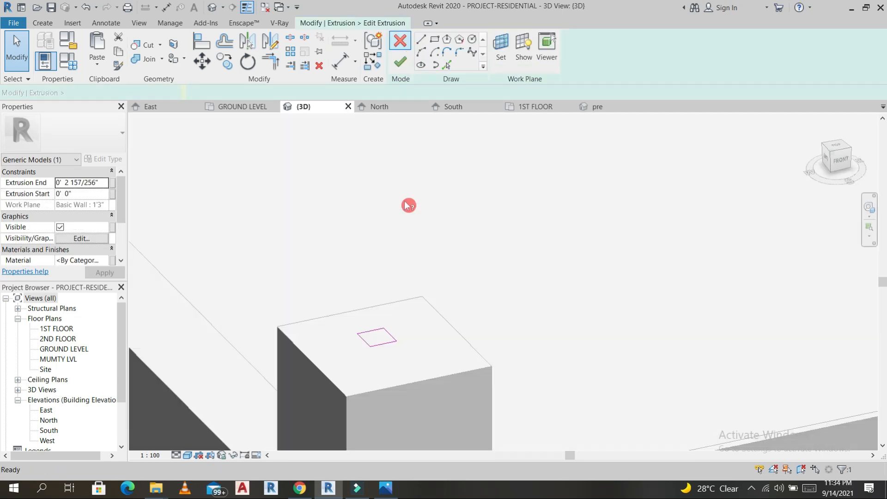
click(401, 64)
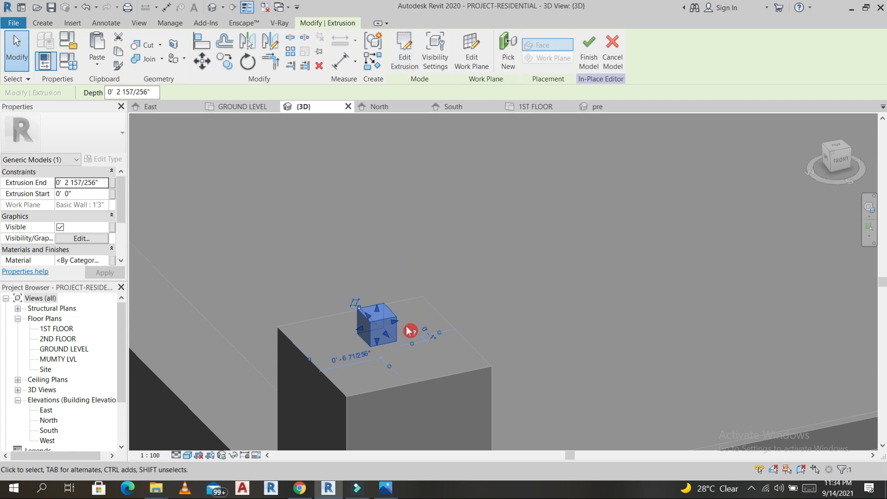
- Start a second rectangular extrusion and set its work plane by picking the top face of the small block
click(42, 22)
click(99, 50)
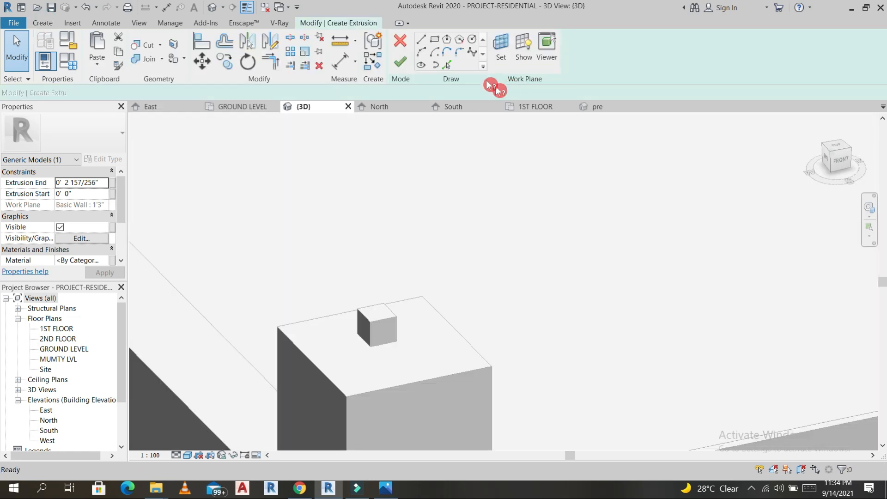
click(434, 39)
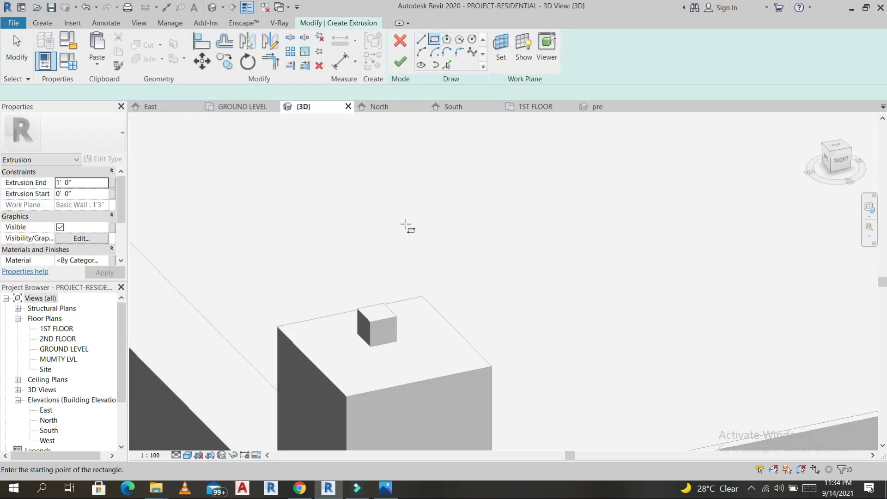
click(498, 55)
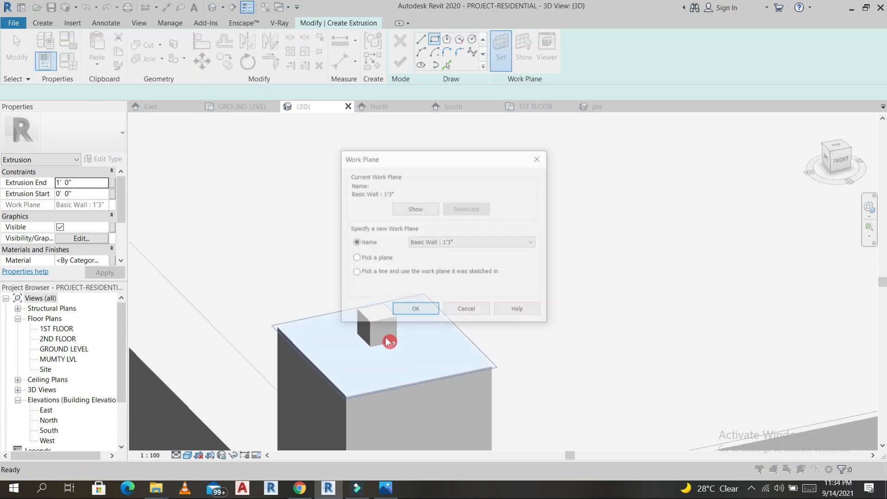
click(415, 310)
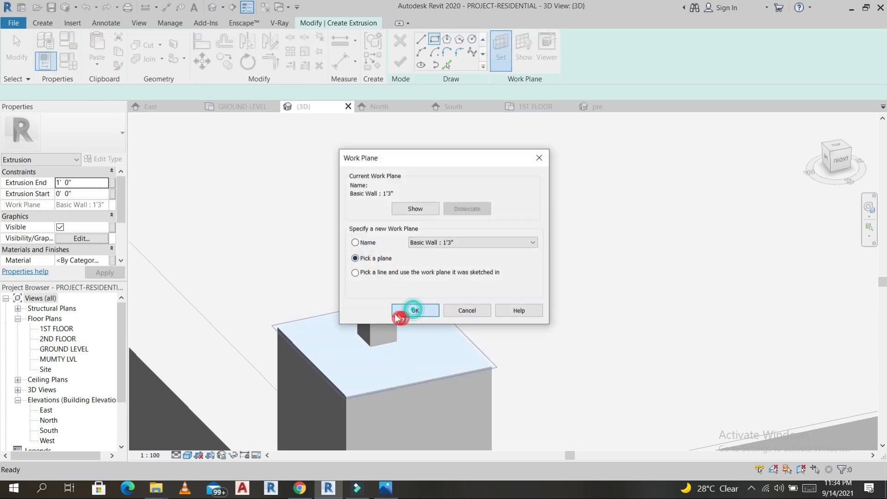
click(378, 310)
- Sketch a larger rectangle around the small block and extrude it into an enclosing box about 10 1/2" high
click(434, 39)
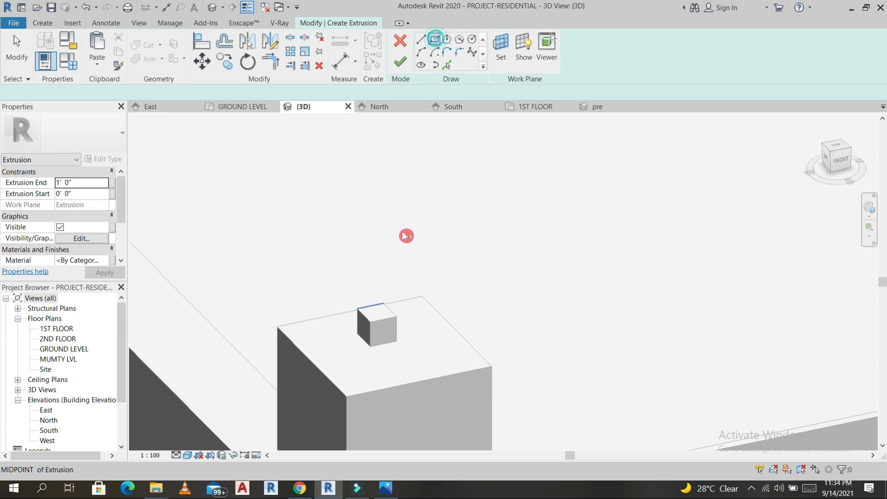
click(389, 291)
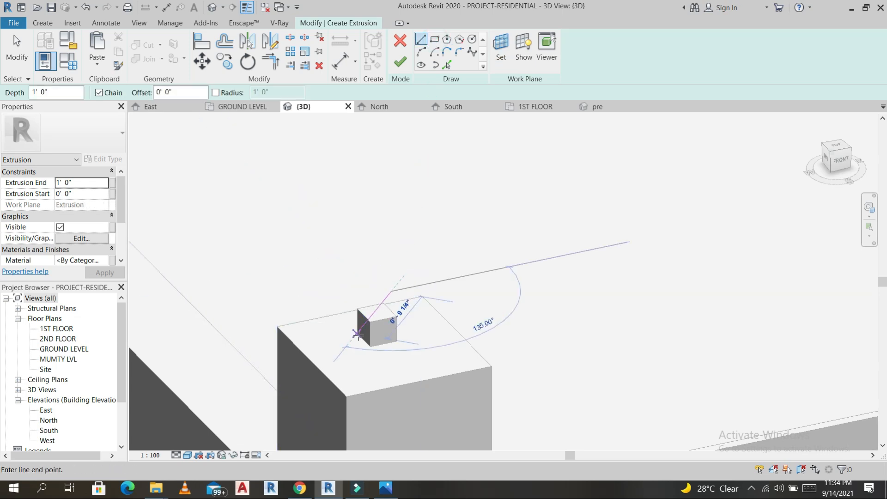
click(437, 41)
click(358, 349)
click(395, 292)
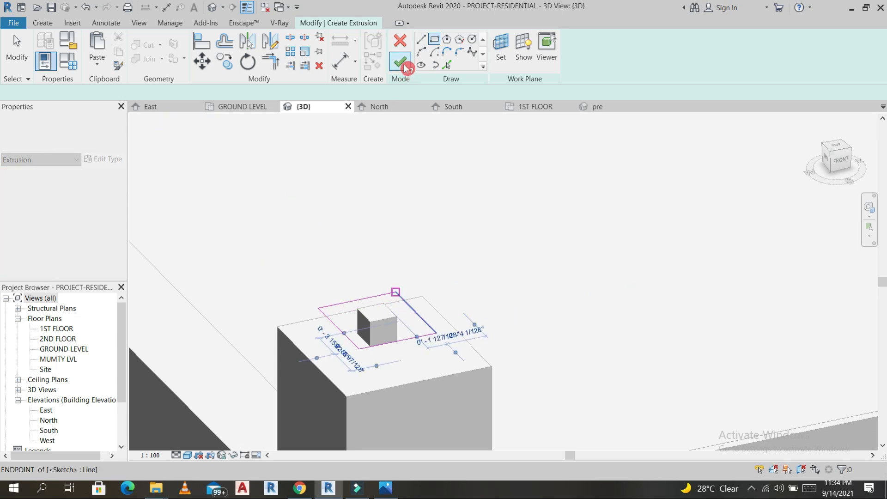
click(401, 63)
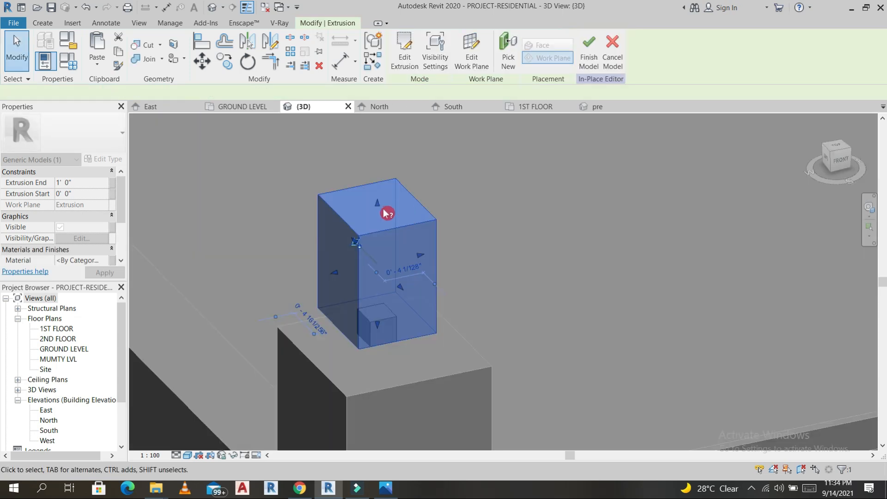
click(482, 232)
scroll(481, 231, down, 2)
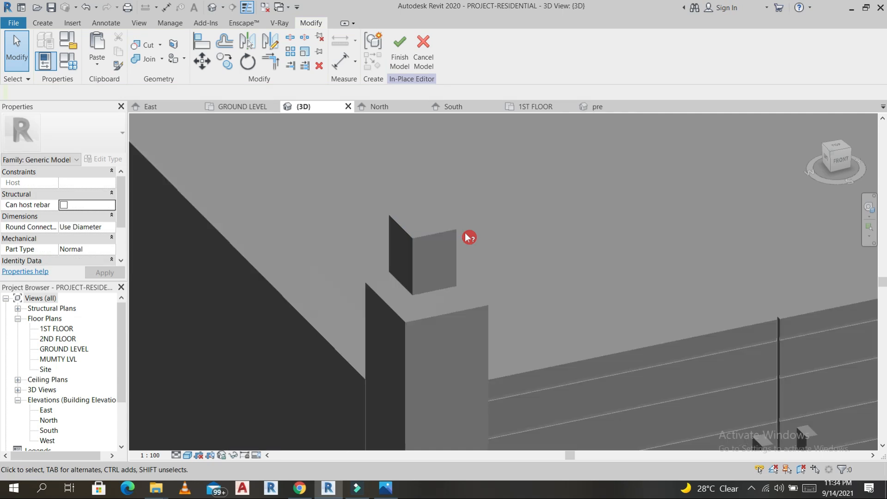
- Search the materials for GLASS and assign the "1 black" material to the outer box on the pillar
click(454, 234)
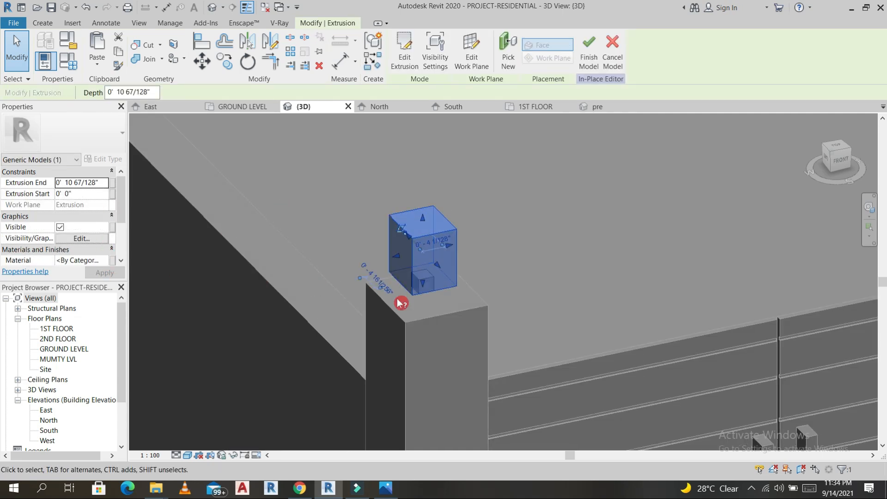
click(108, 260)
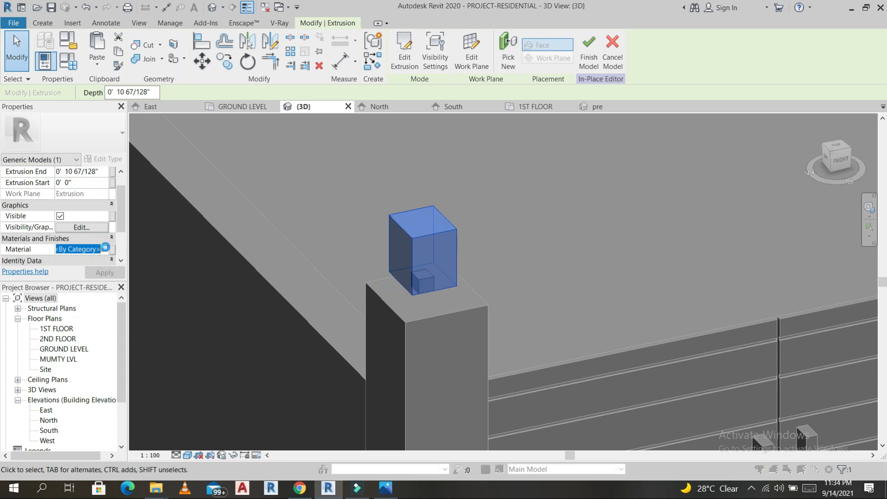
click(105, 248)
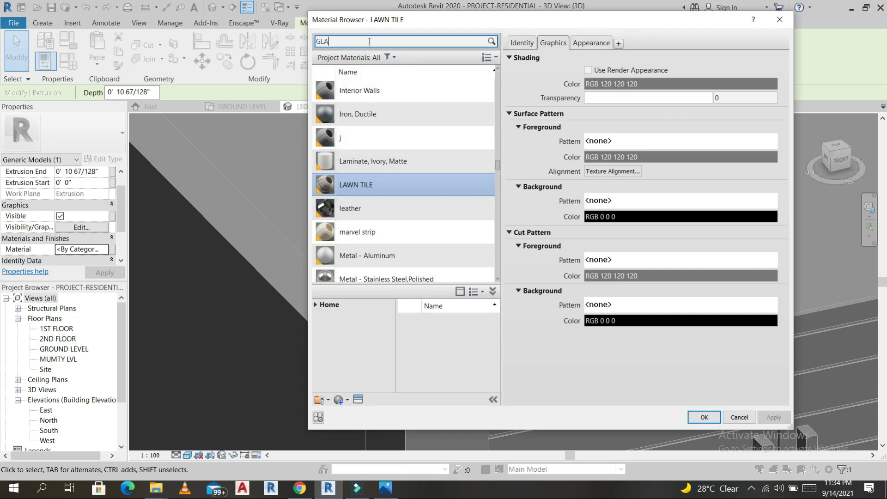
key(Return)
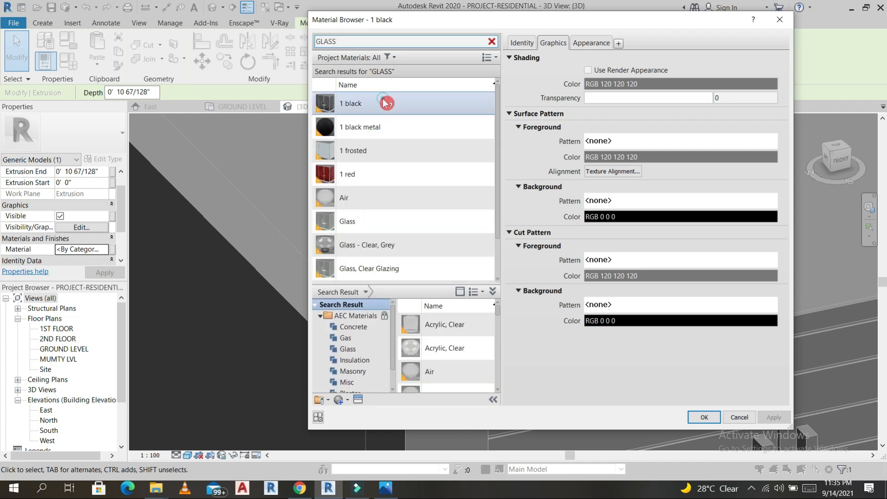
click(385, 102)
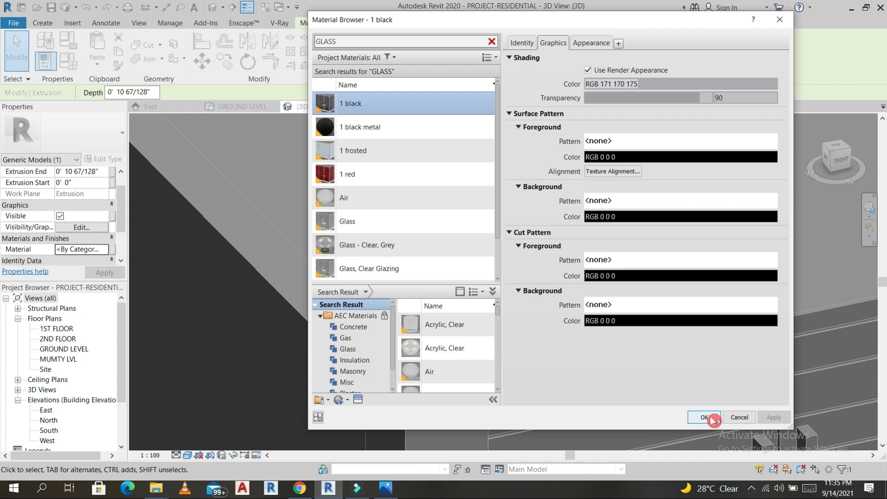
click(704, 417)
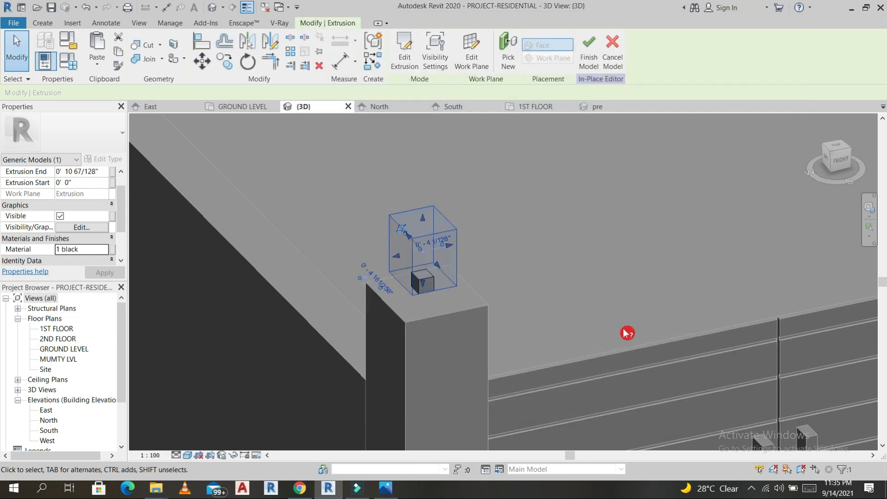
click(566, 240)
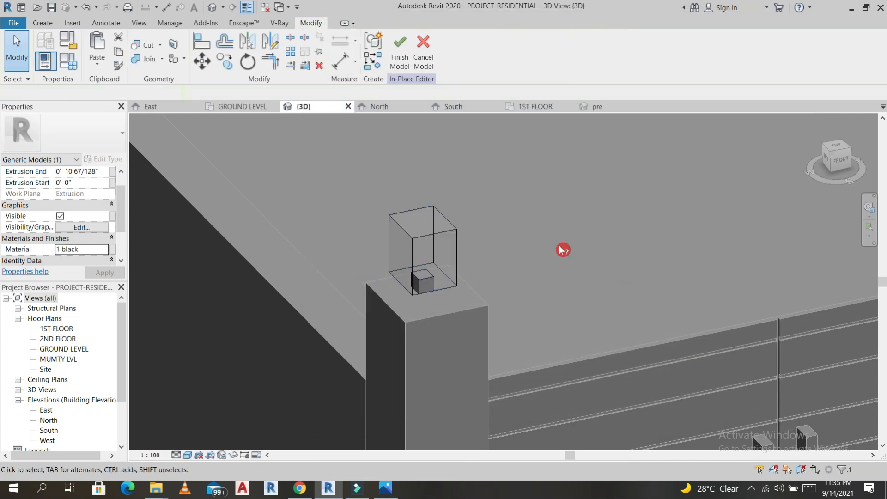
- Replace the outer box's material with "water", added from the custom materials library
click(454, 236)
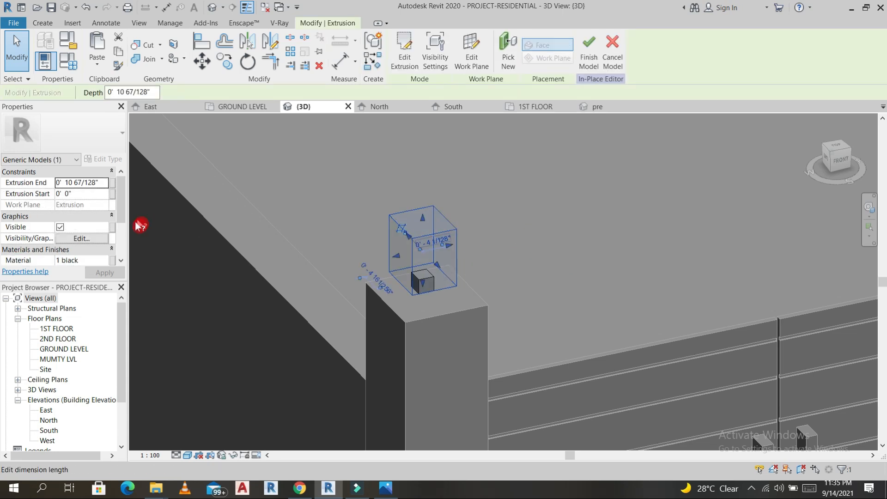
click(107, 261)
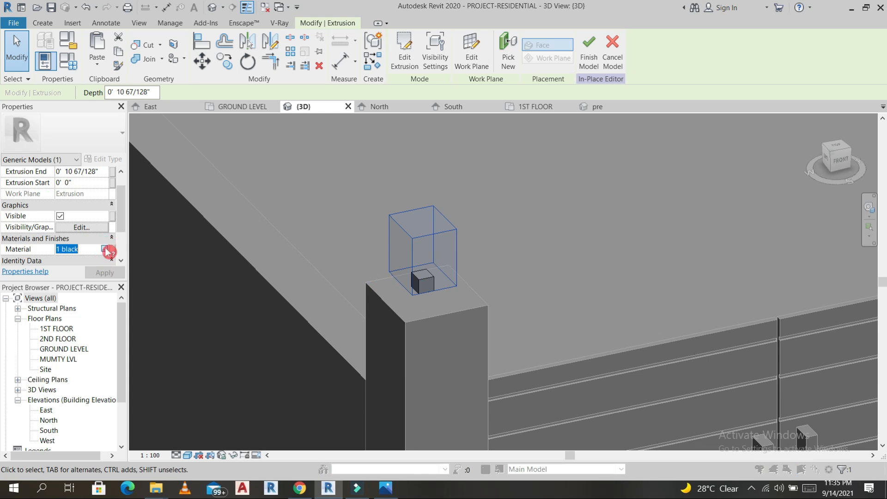
click(107, 250)
click(351, 403)
click(320, 308)
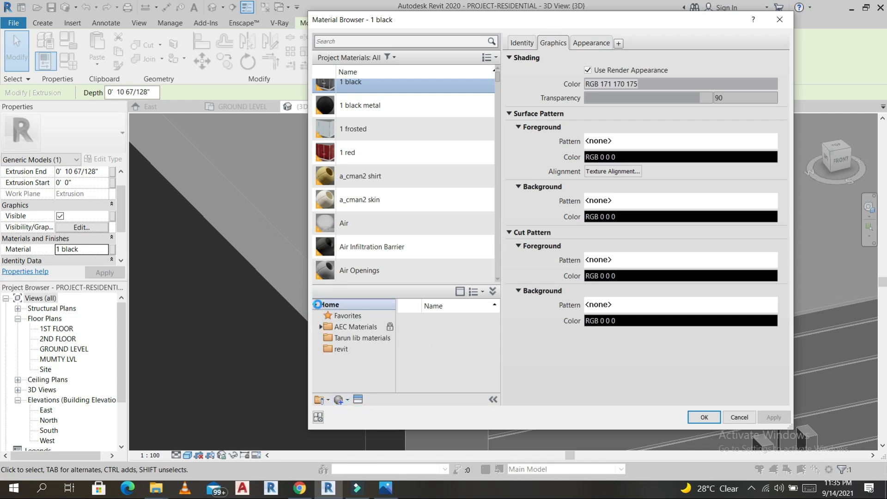
click(334, 340)
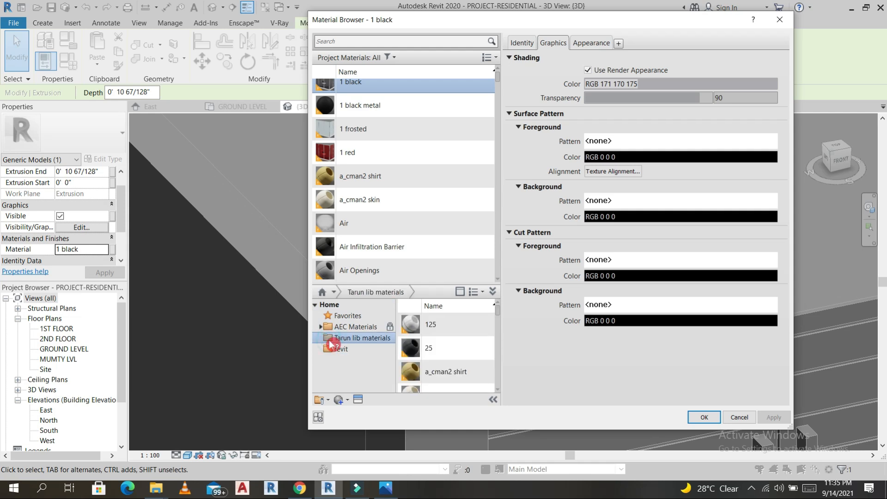
scroll(462, 355, down, 2)
scroll(462, 356, down, 10)
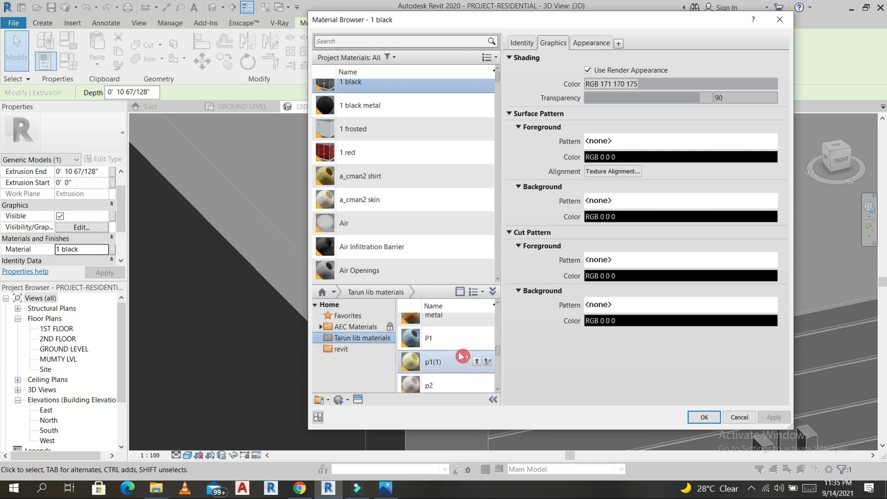
scroll(462, 356, down, 10)
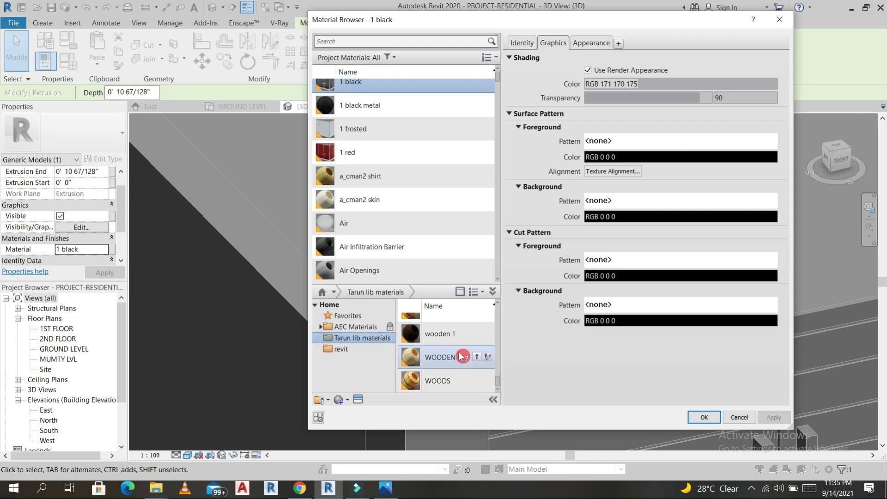
scroll(462, 355, down, 2)
scroll(462, 356, up, 5)
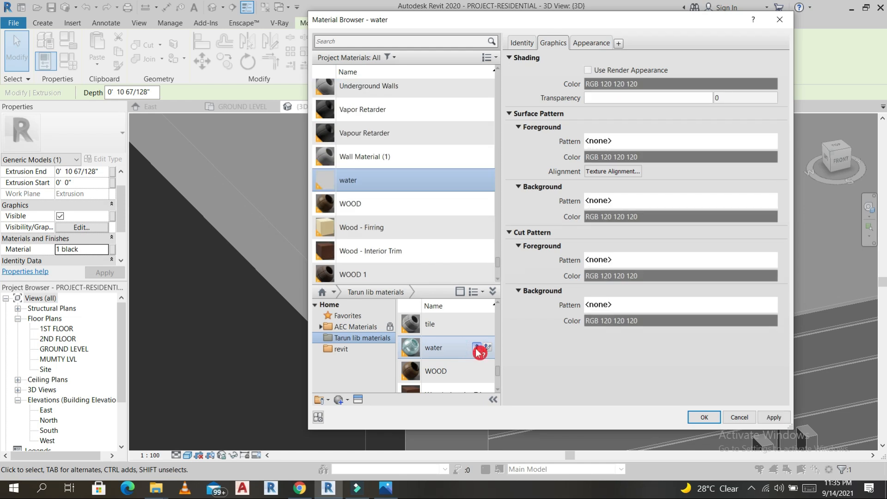
click(705, 418)
click(457, 224)
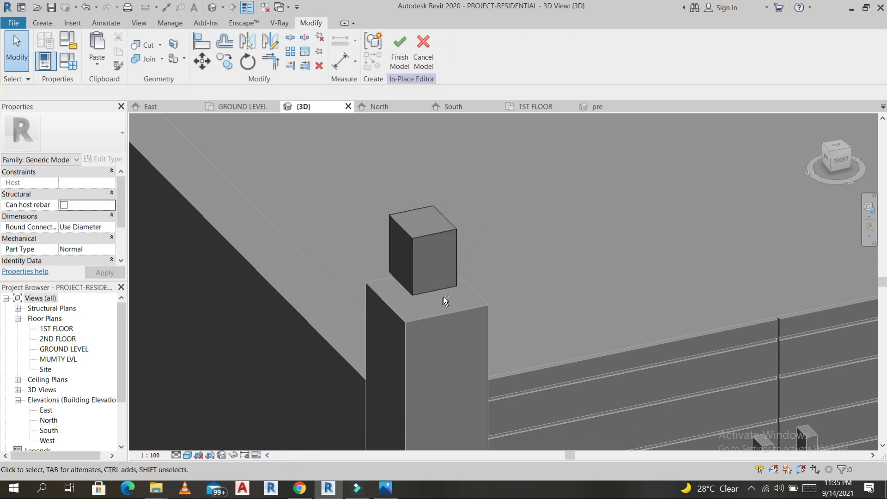
- Select the outer box and the small block beneath it together on the corner gate pillar
shift+middle_drag(468, 274, 582, 261)
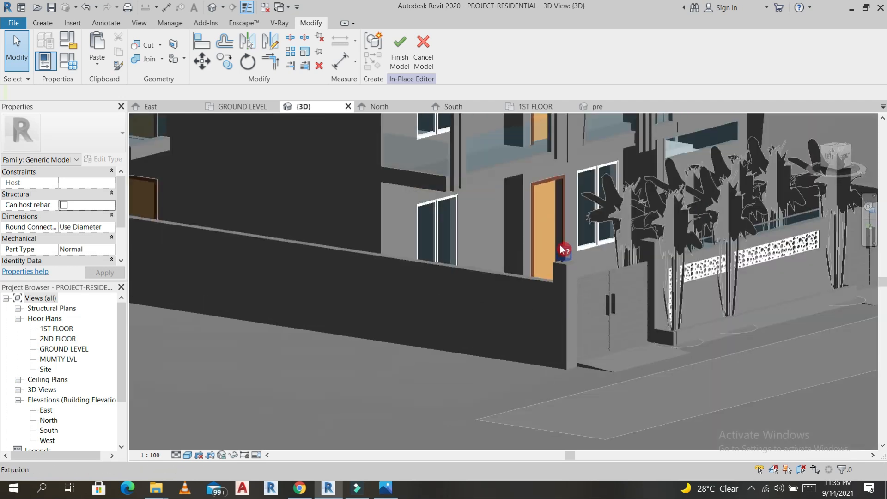
scroll(560, 250, up, 6)
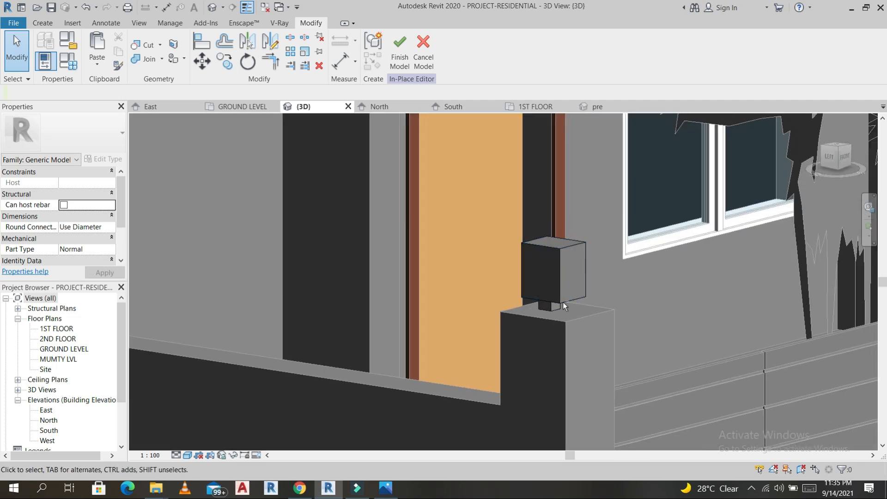
scroll(563, 302, down, 6)
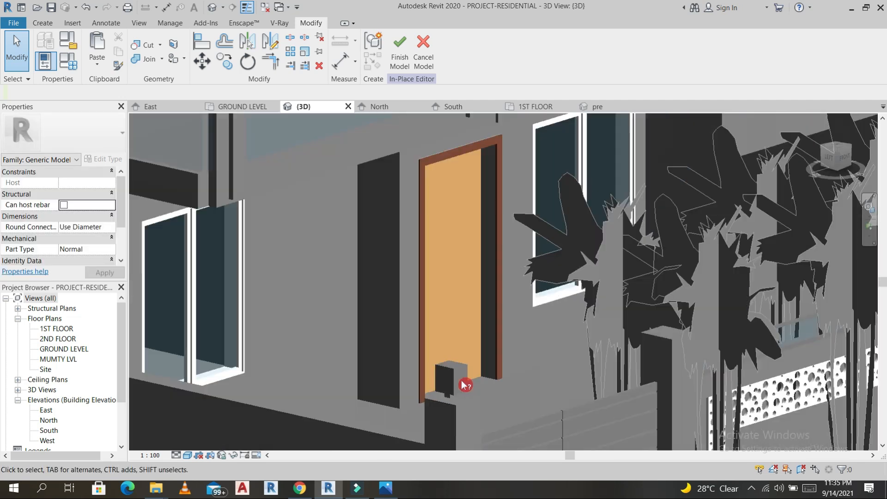
scroll(462, 382, up, 5)
click(447, 342)
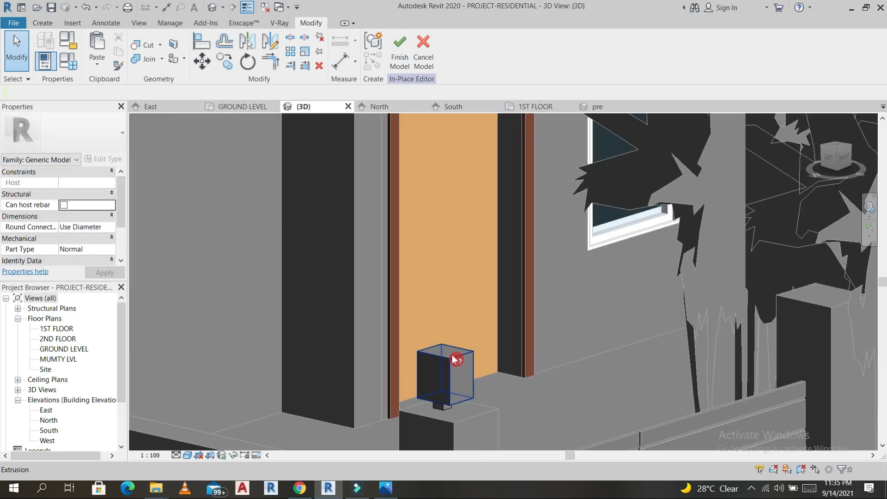
click(448, 400)
scroll(444, 406, up, 2)
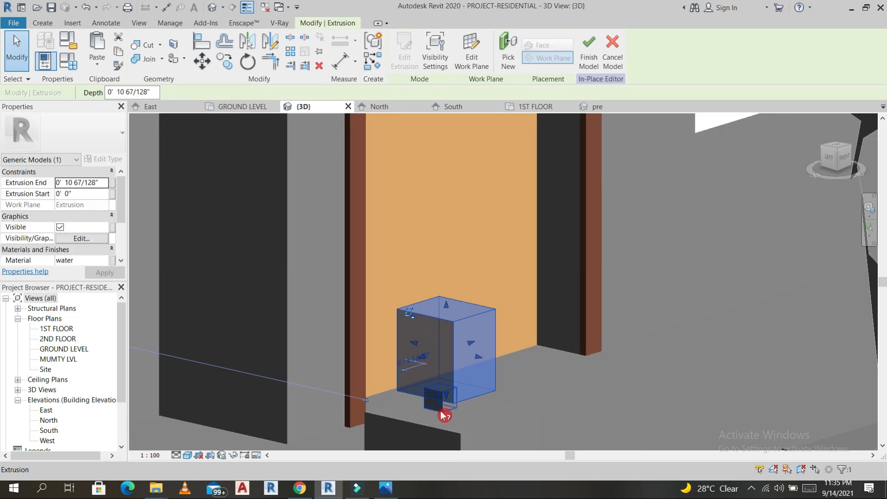
ctrl+click(441, 410)
scroll(443, 317, down, 3)
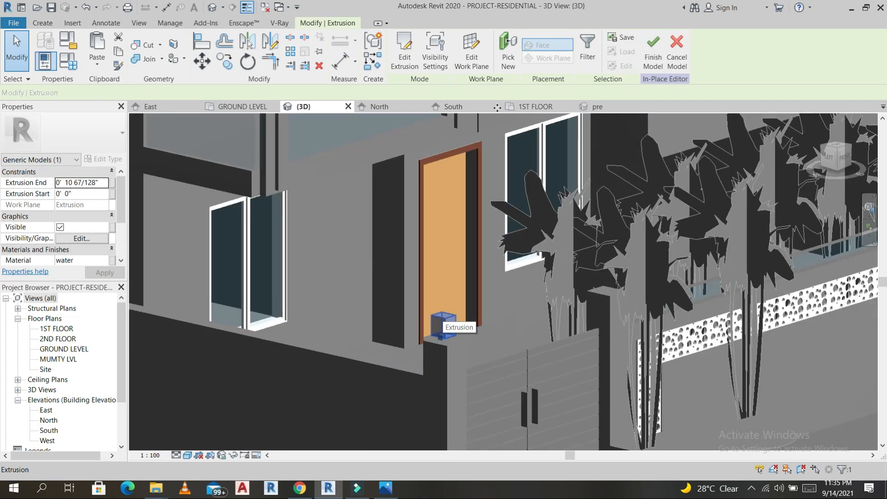
- In the top view, copy both lamp extrusions from the corner pillar onto the pillar across the adjacent gate
click(838, 145)
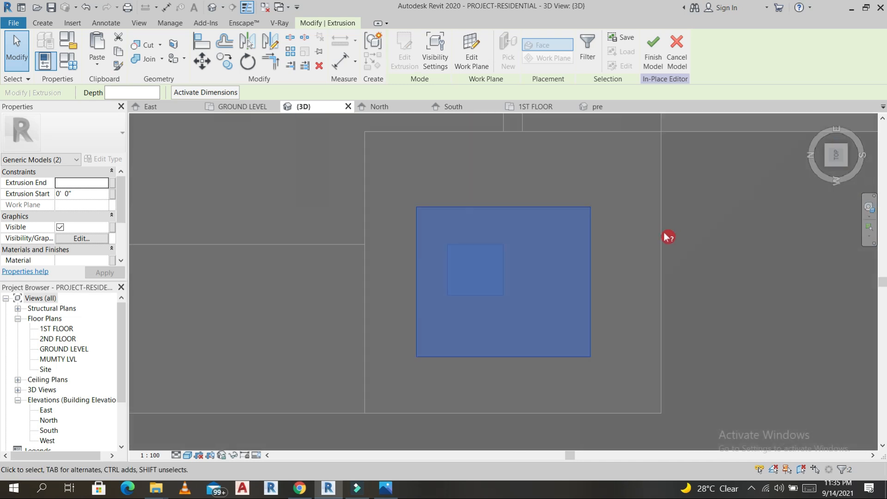
scroll(666, 236, down, 4)
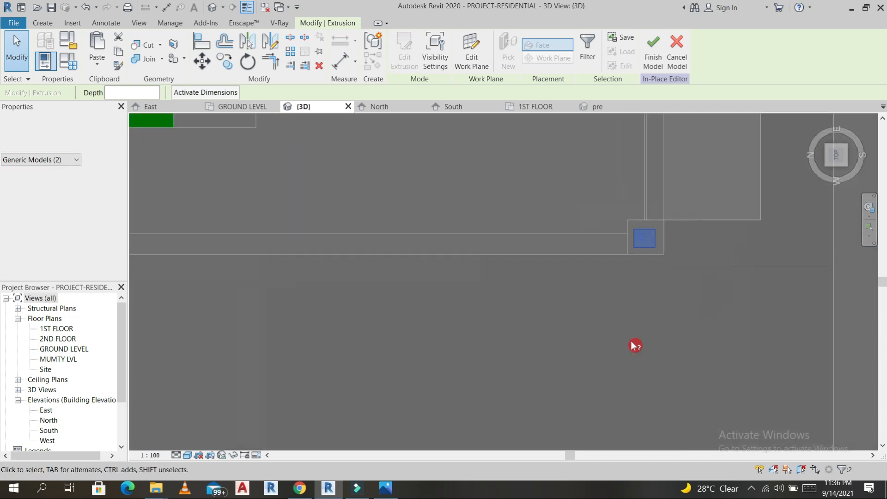
scroll(658, 295, down, 3)
key(m)
key(v)
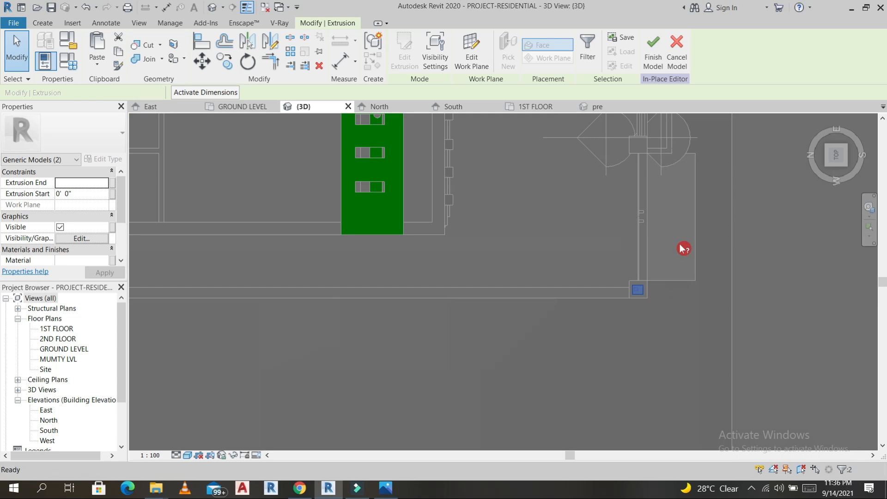
key(c)
key(o)
click(650, 288)
click(644, 139)
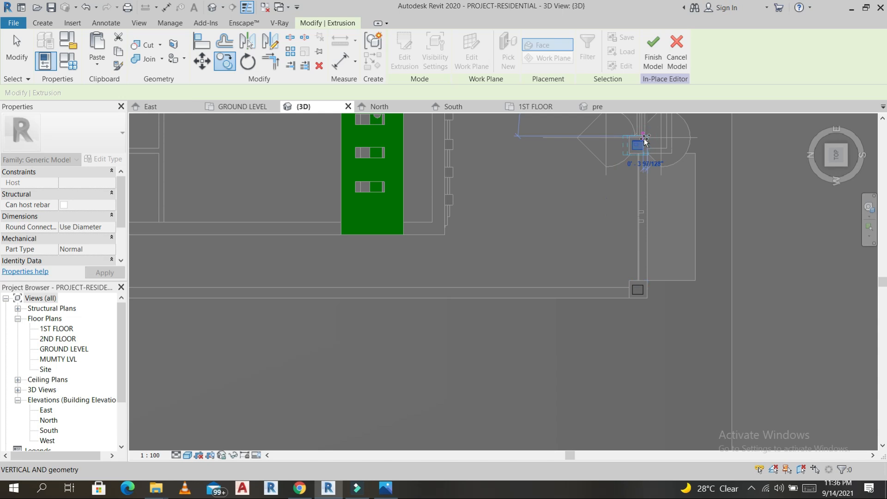
- Place further copies of the lamp on the two remaining pillars at the far gate, then end the copying
scroll(646, 391, down, 3)
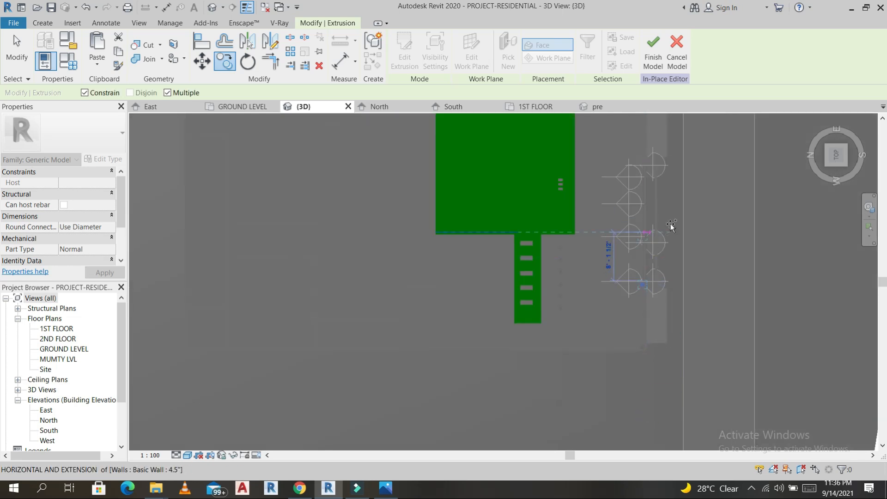
scroll(668, 217, down, 4)
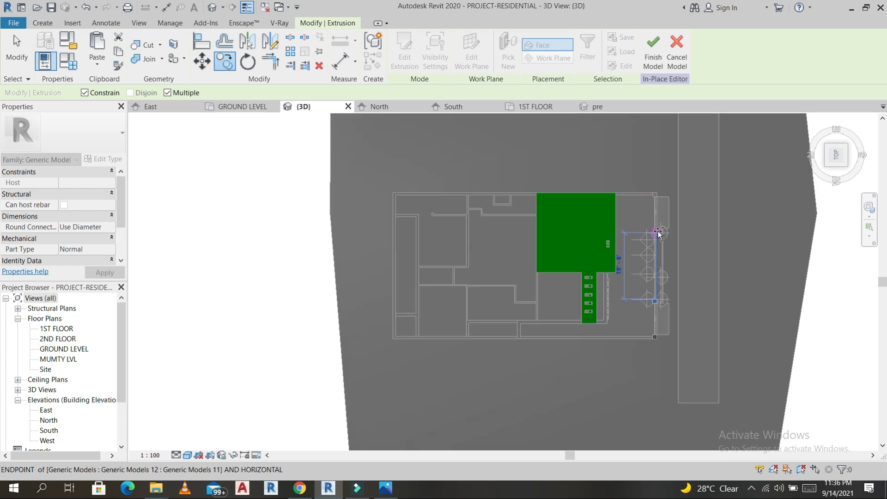
scroll(658, 234, up, 5)
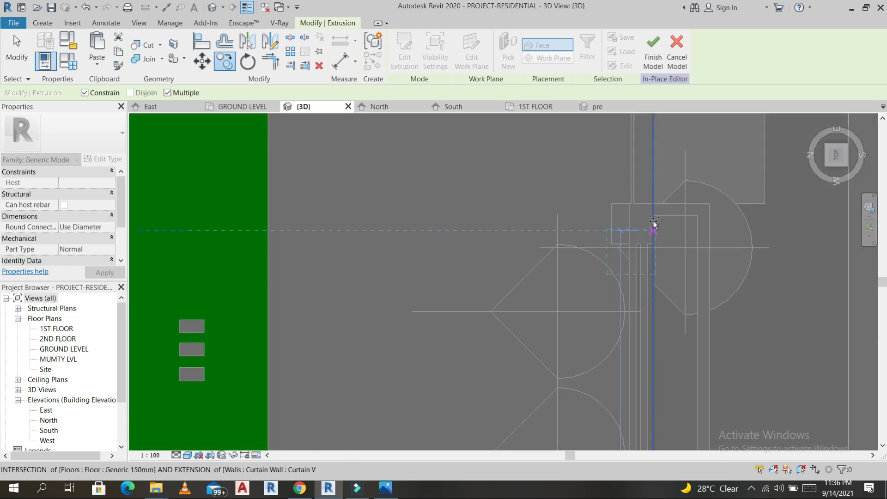
scroll(653, 206, down, 3)
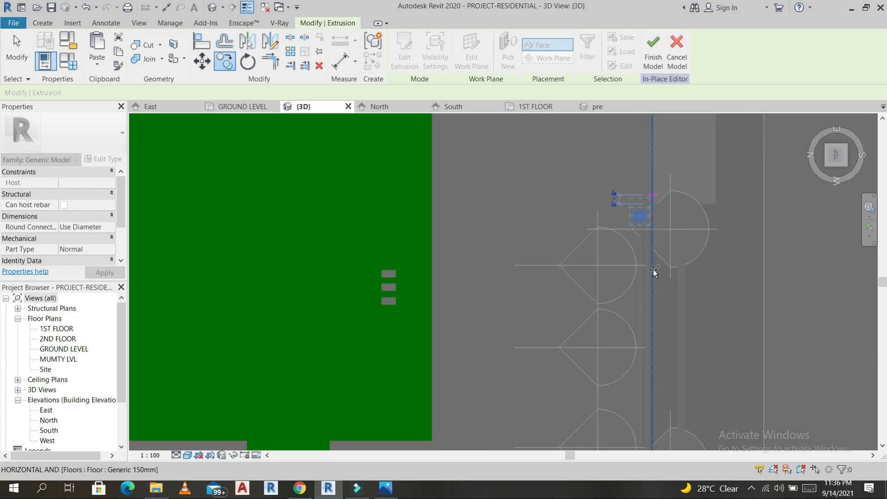
scroll(653, 216, down, 4)
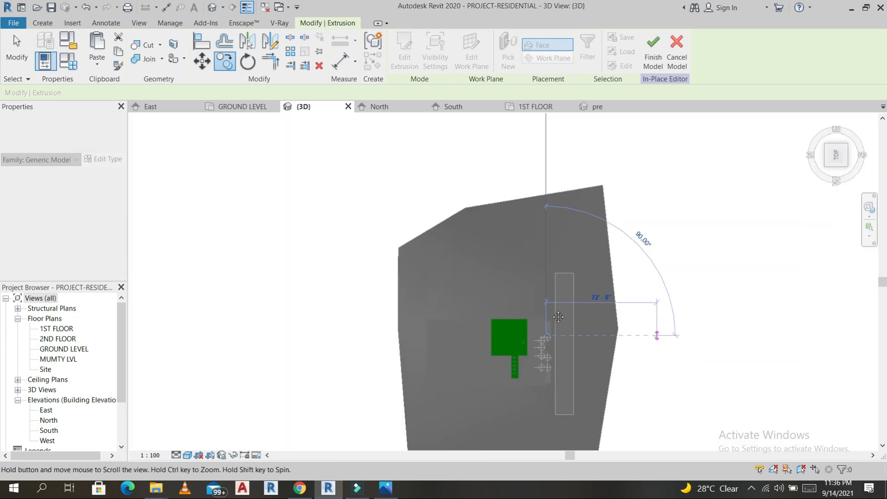
scroll(541, 367, up, 5)
scroll(541, 367, up, 5)
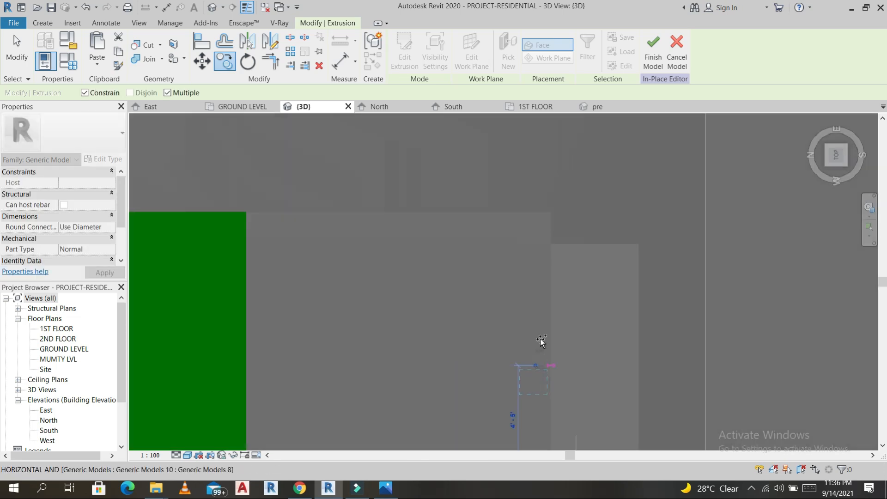
scroll(543, 310, up, 3)
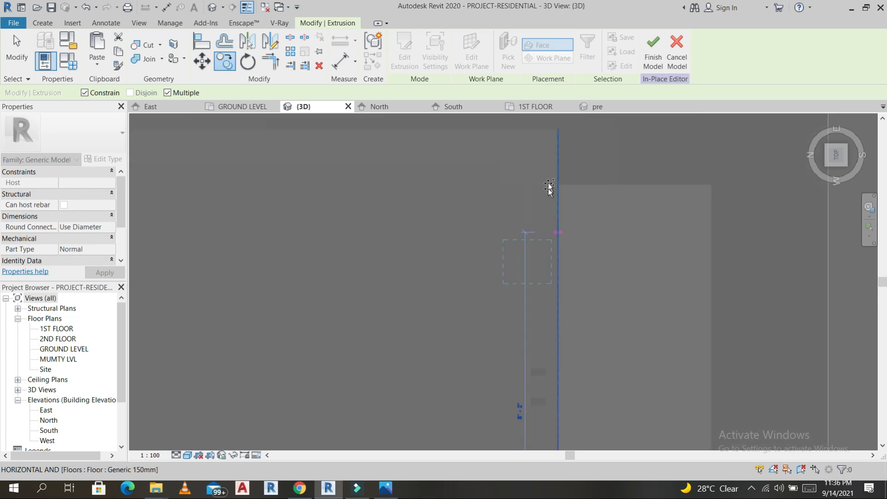
click(555, 131)
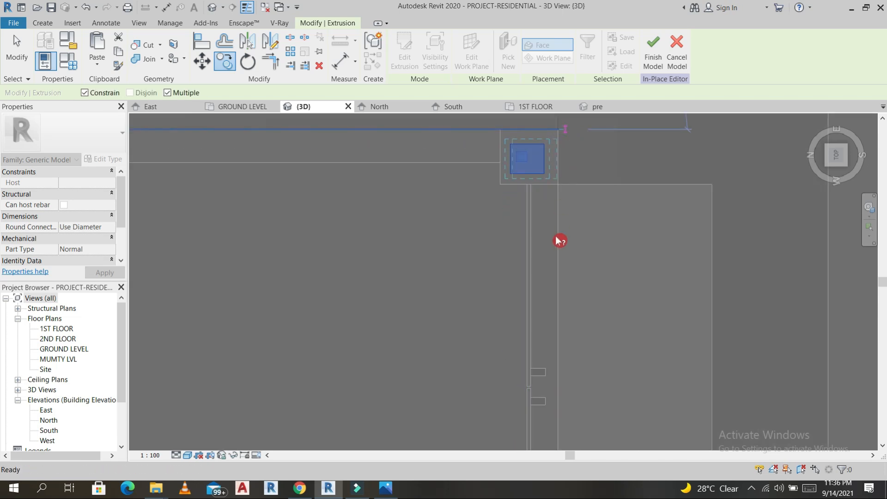
key(Escape)
- Finish the in-place lamp model and check the lamps on the gate pillars from a 3D front angle
scroll(582, 291, down, 5)
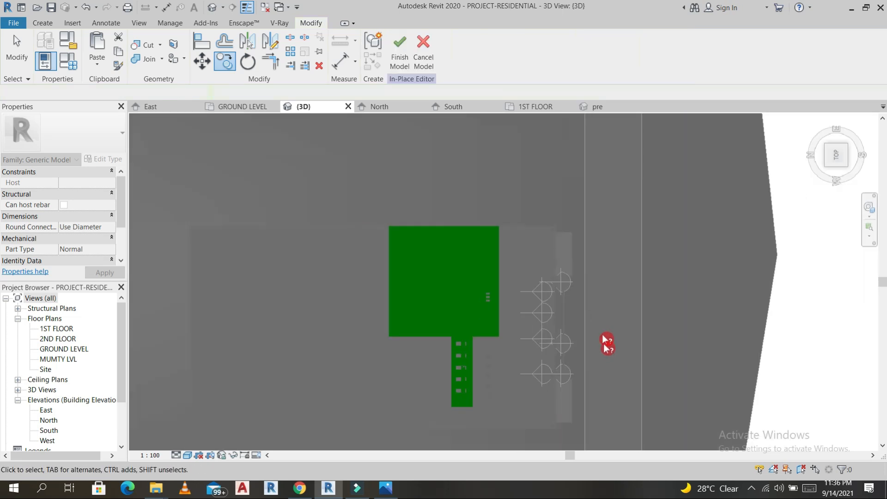
click(399, 49)
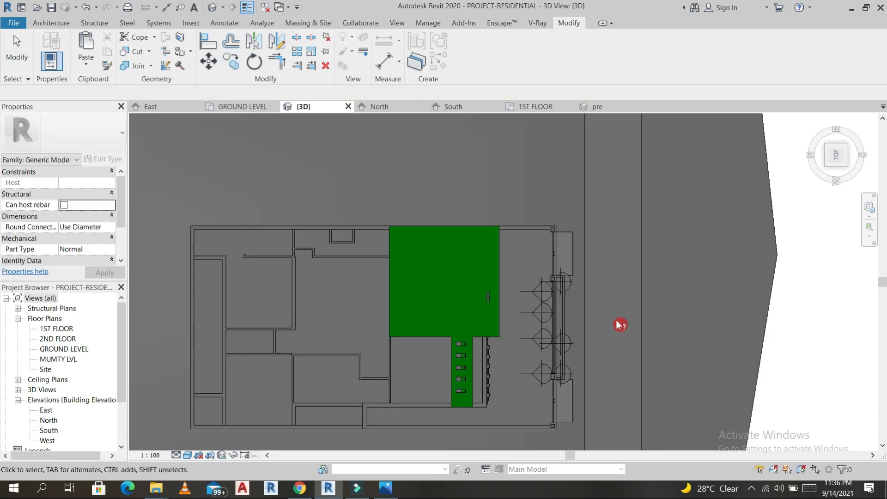
click(636, 348)
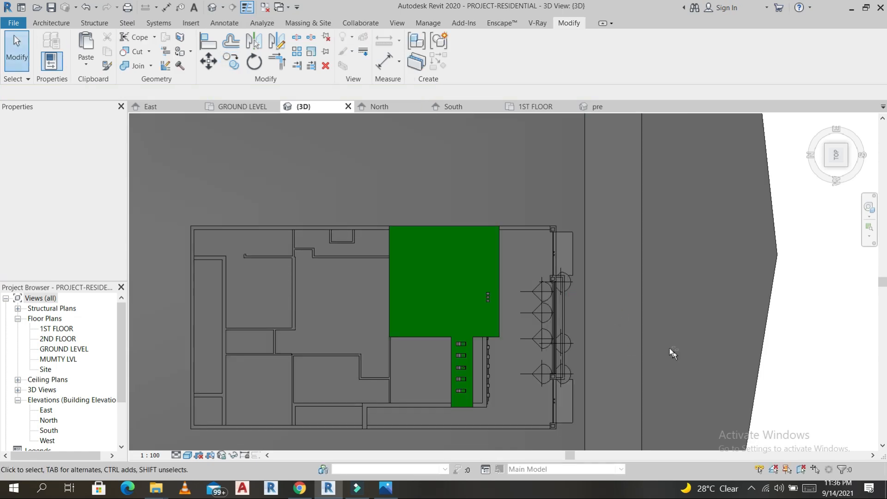
scroll(610, 268, down, 4)
shift+middle_drag(603, 263, 615, 237)
scroll(572, 321, up, 4)
scroll(572, 321, up, 3)
scroll(584, 296, down, 5)
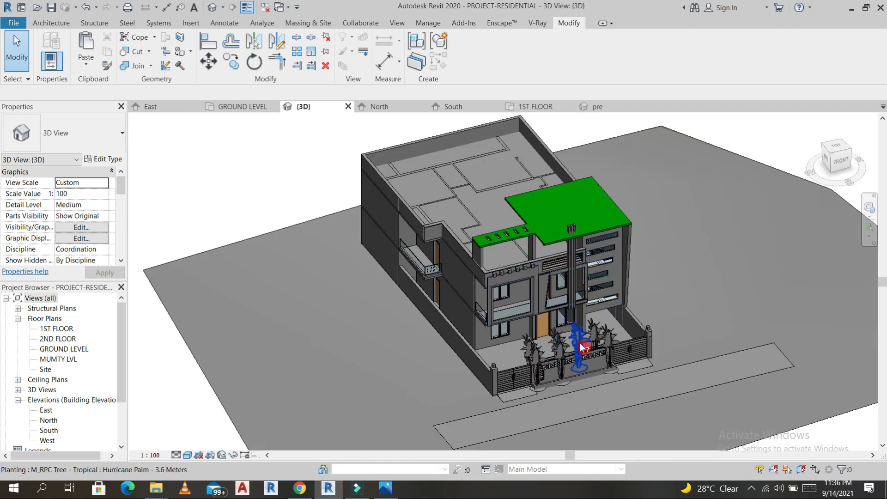
- Temporarily hide all the palm trees along the front boundary wall in the 3D view
click(583, 347)
key(a)
key(h)
key(h)
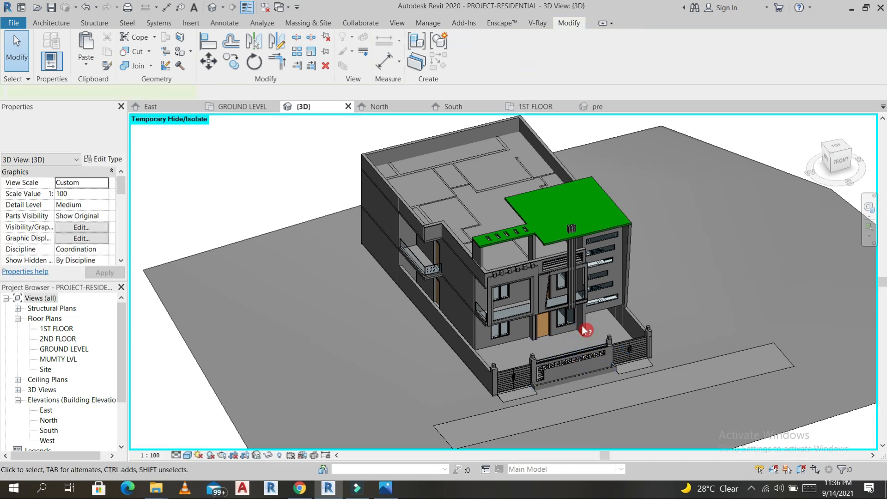
scroll(534, 277, up, 4)
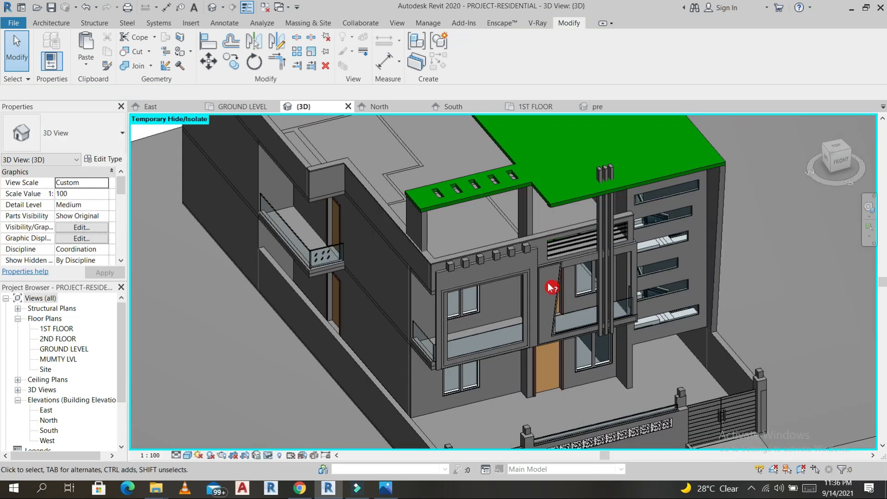
click(519, 257)
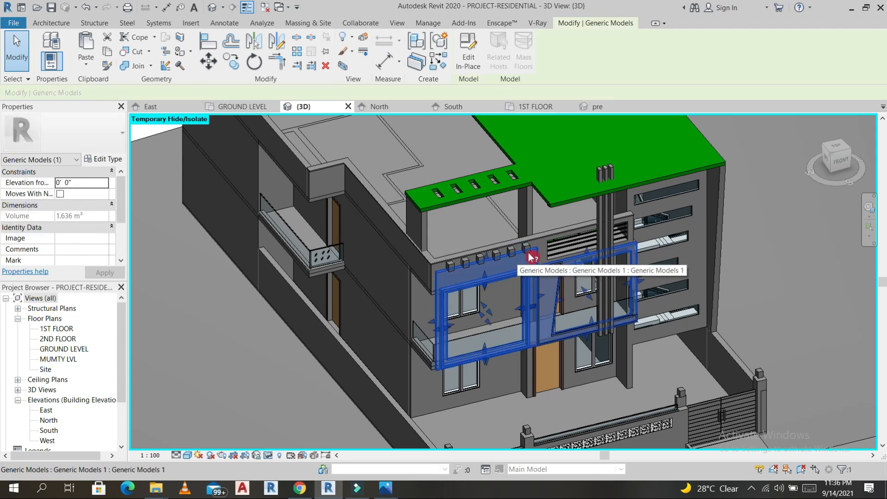
click(102, 159)
drag(640, 74, 297, 119)
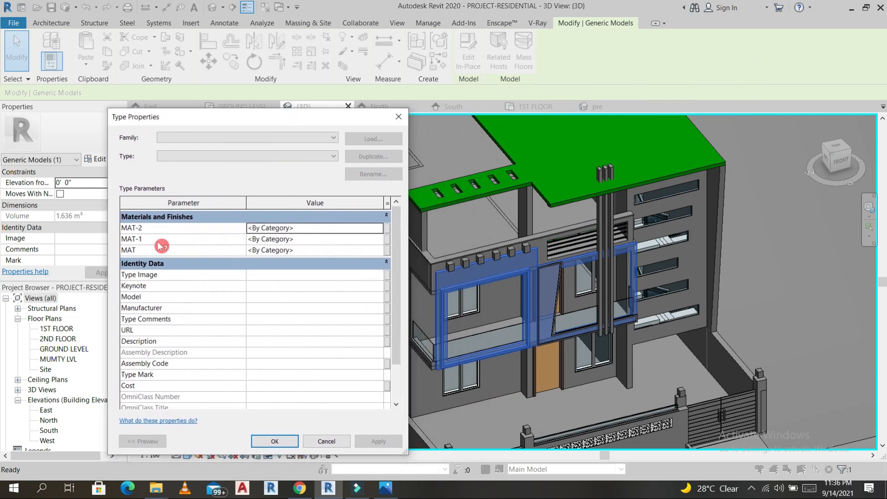
click(368, 231)
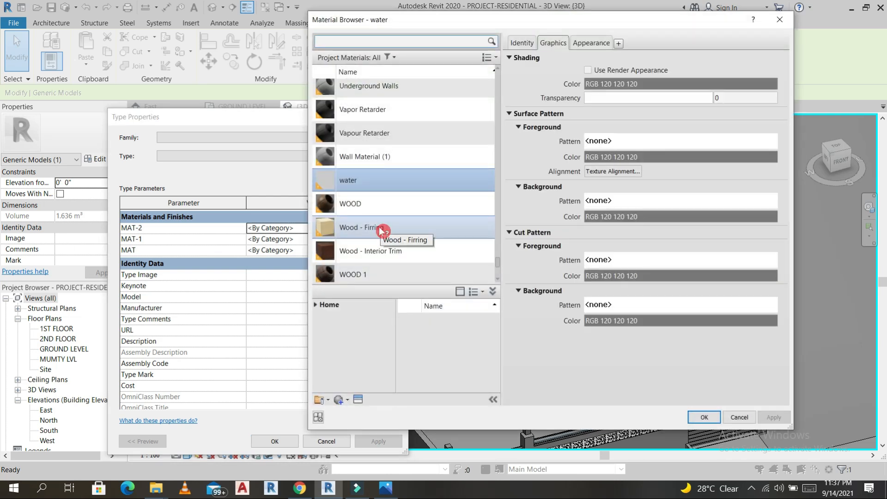
click(779, 20)
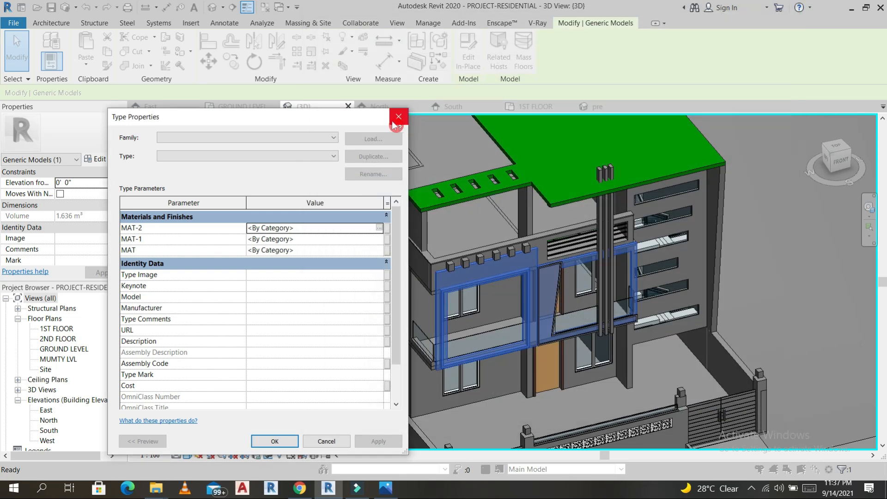
click(394, 122)
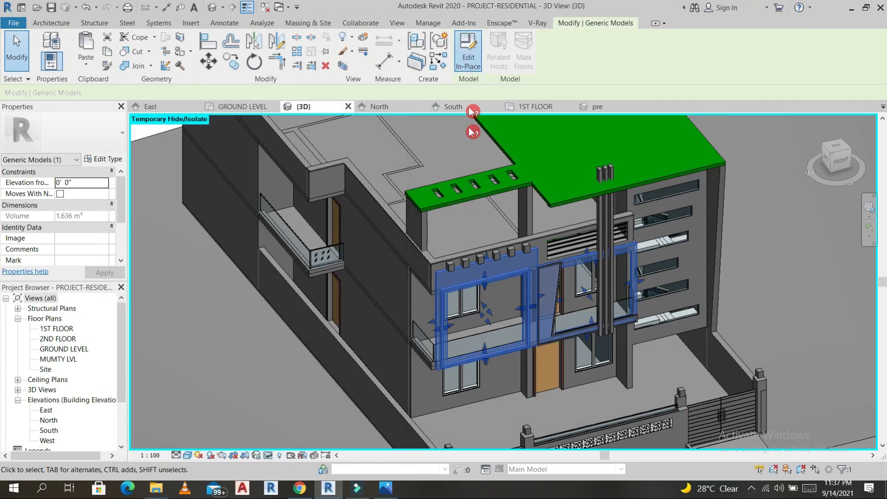
- Edit the balcony frame model in place, unlink the large outer frame extrusion's material parameter and assign it GRANITE BLACK-2
click(517, 262)
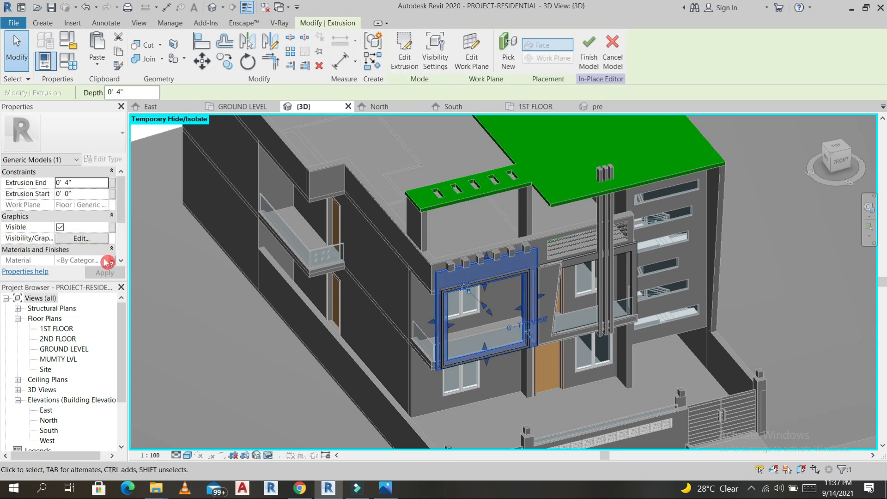
click(112, 260)
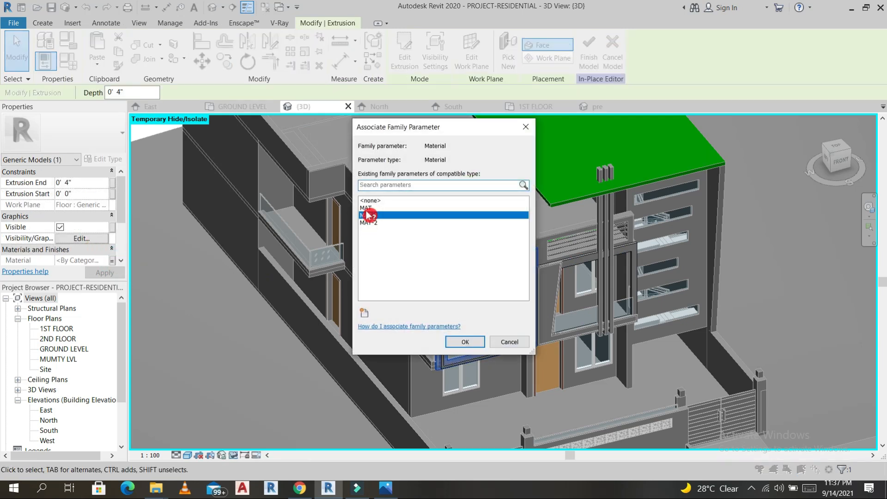
click(369, 200)
click(465, 342)
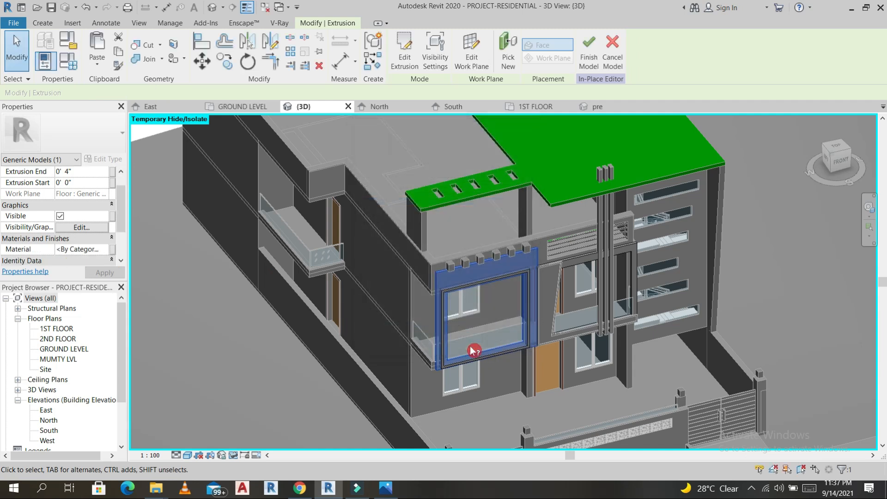
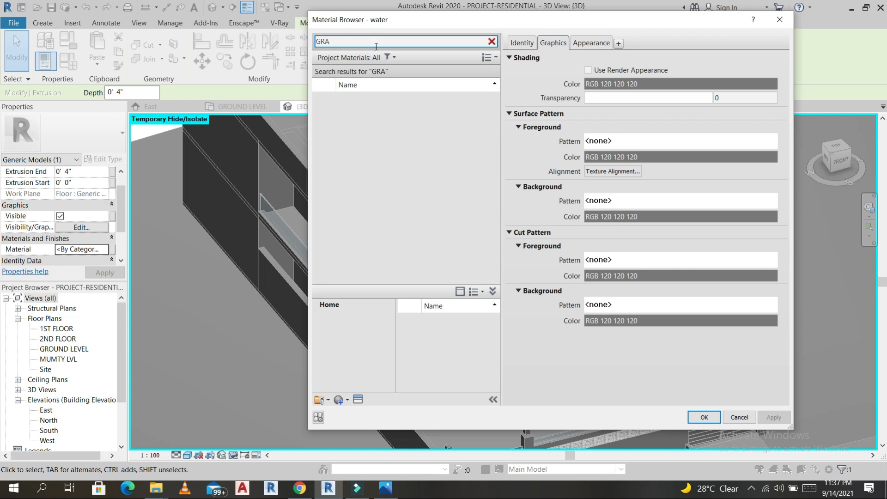
scroll(372, 185, down, 3)
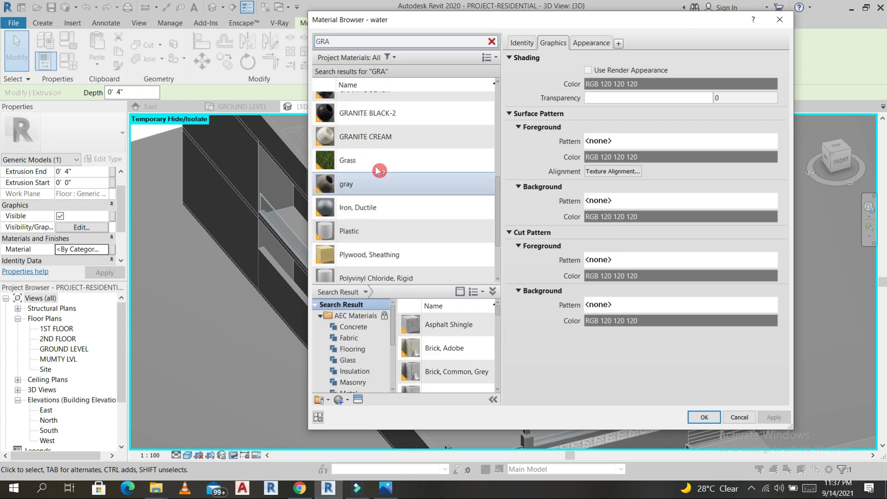
click(392, 115)
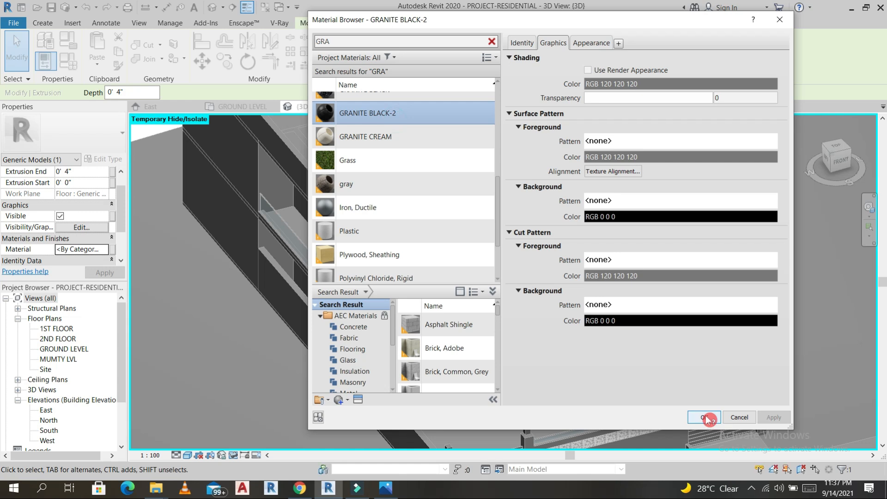
click(704, 417)
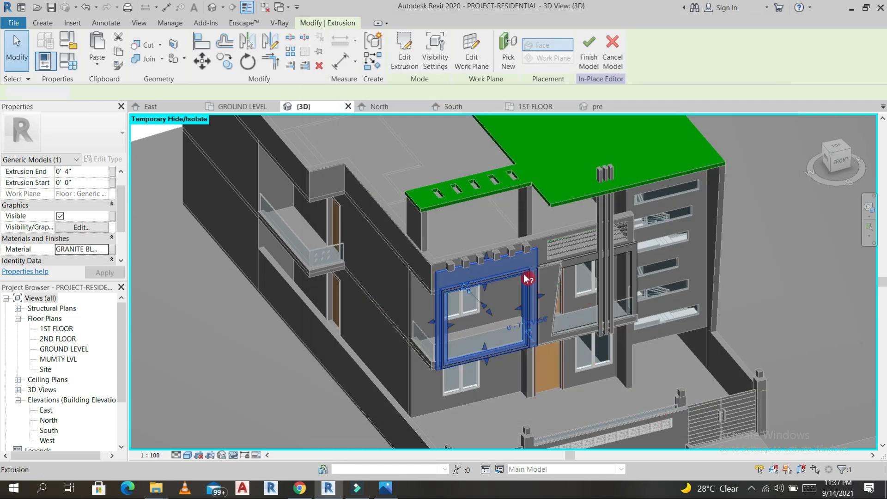
- Unlink the material parameter of the 6-inch inner border extrusion around the balcony opening, assign GRANITE CREAM, and finish the in-place model
key(Escape)
scroll(526, 279, up, 3)
click(532, 272)
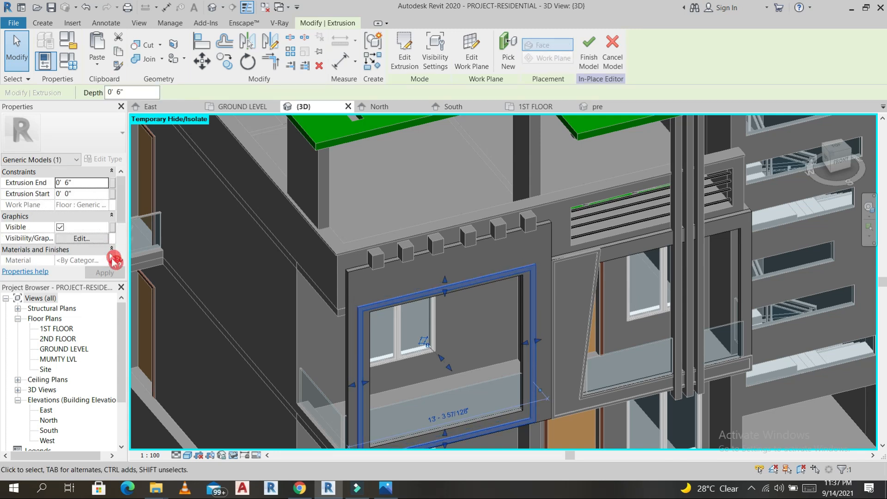
click(113, 261)
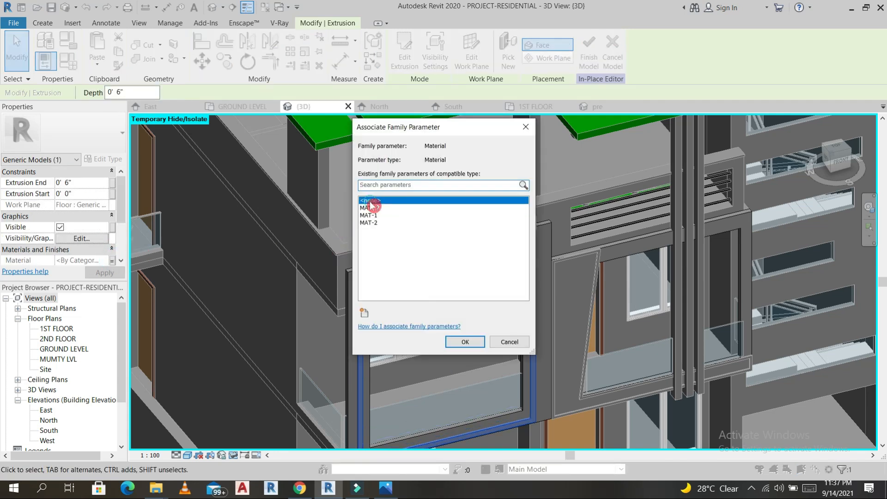
click(460, 342)
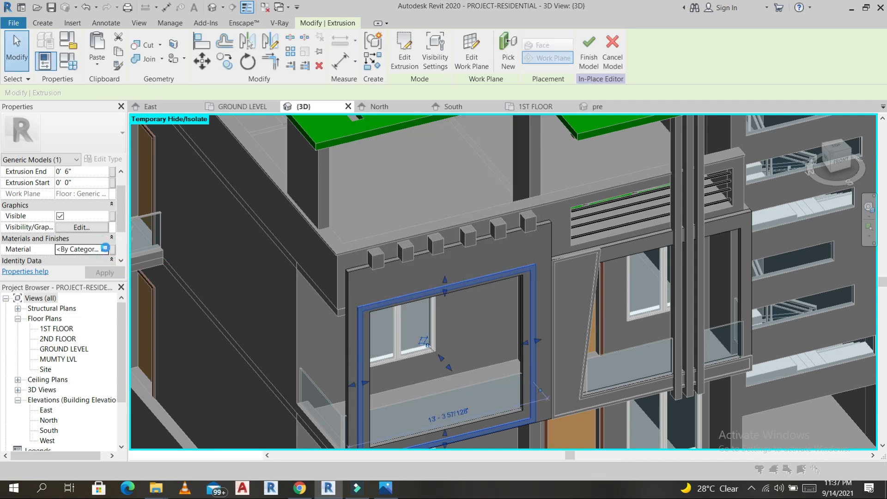
click(106, 250)
click(367, 203)
click(704, 417)
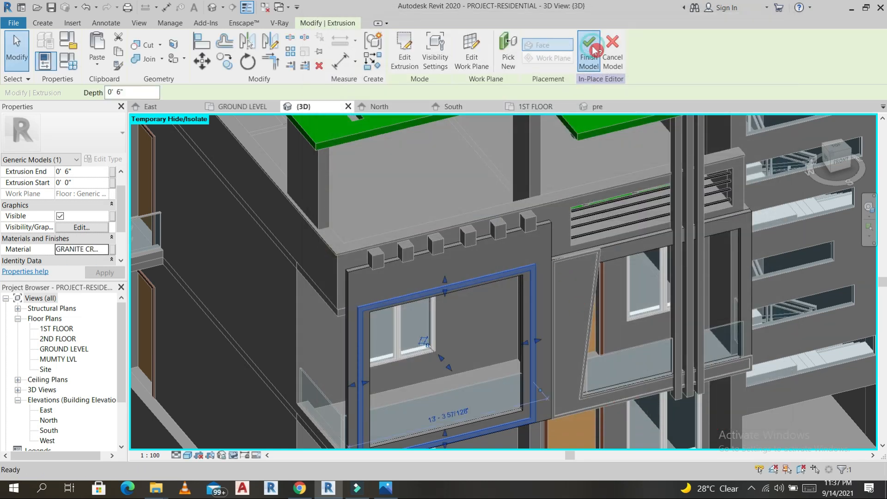
- Open the thin trim around the slanted balcony frame for in-place editing and set its extrusion's associated material parameter to <none>
click(591, 264)
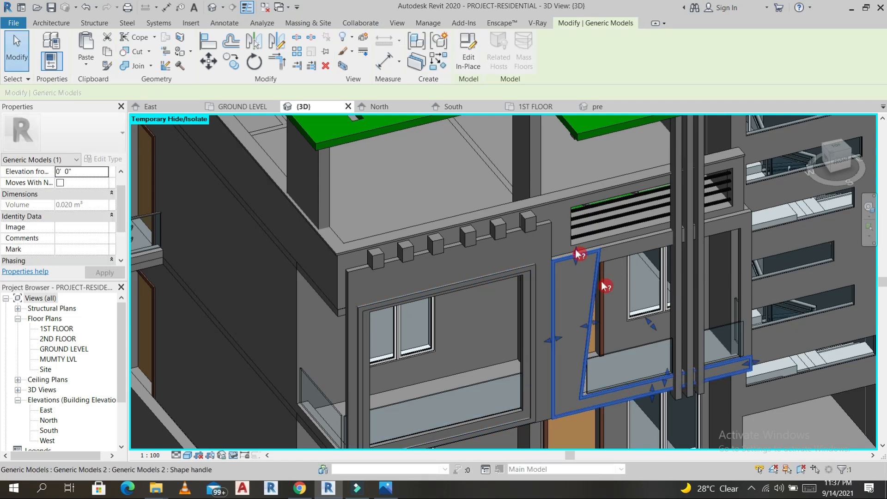
click(463, 59)
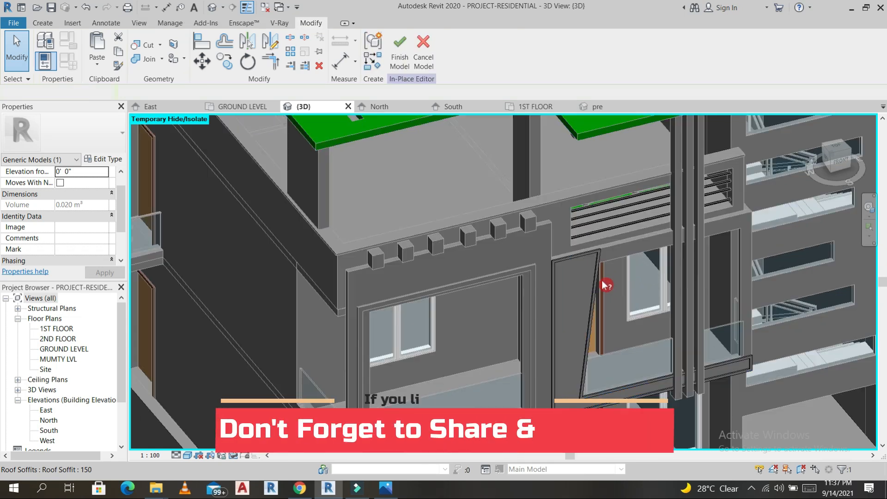
click(598, 279)
click(598, 279)
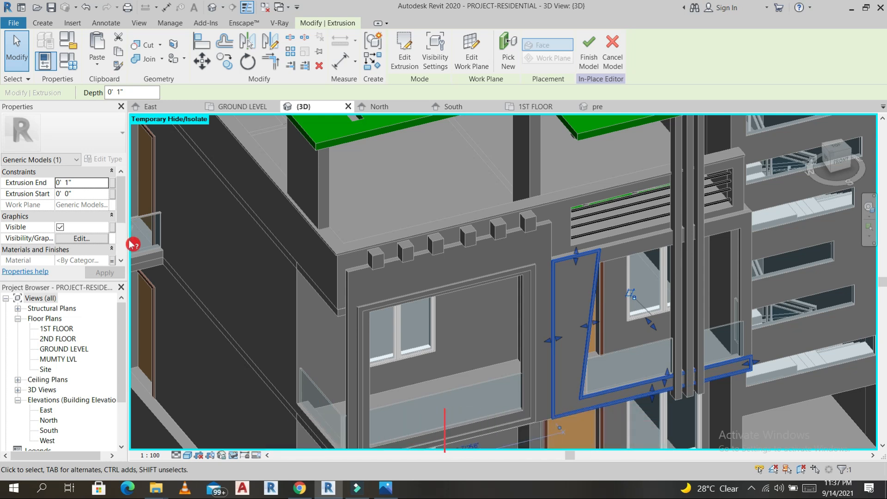
click(112, 260)
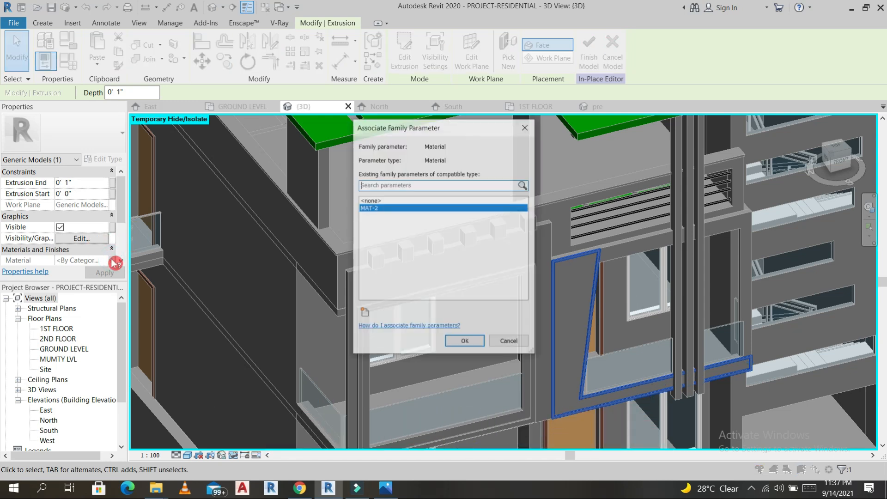
click(383, 203)
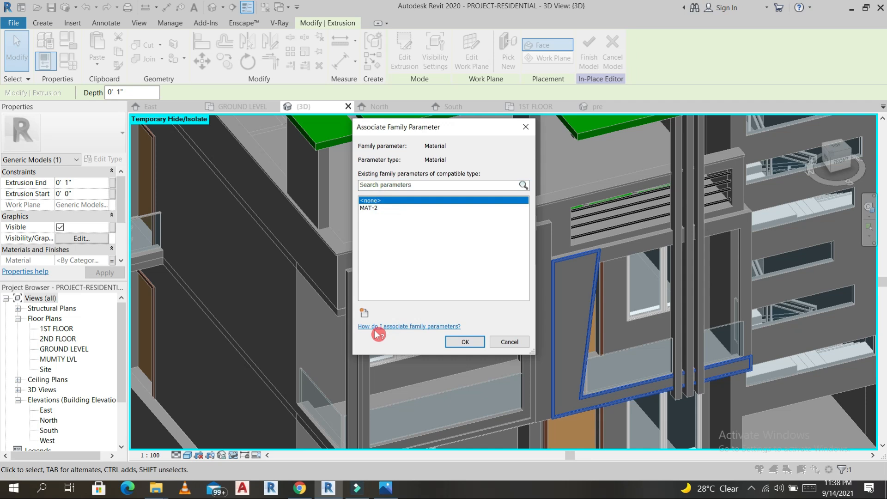
click(465, 342)
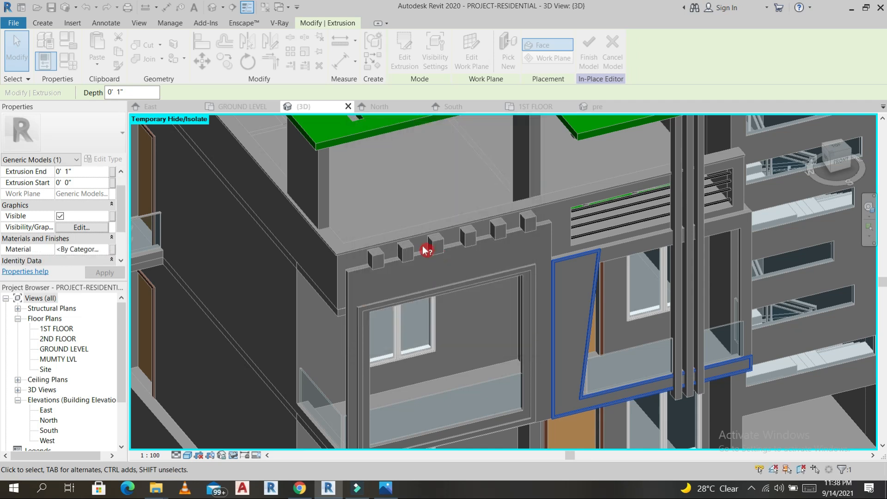
- Find the Gypsum Wall Board material by searching GYP, assign it to the slanted trim extrusion, and finish the in-place model
click(105, 249)
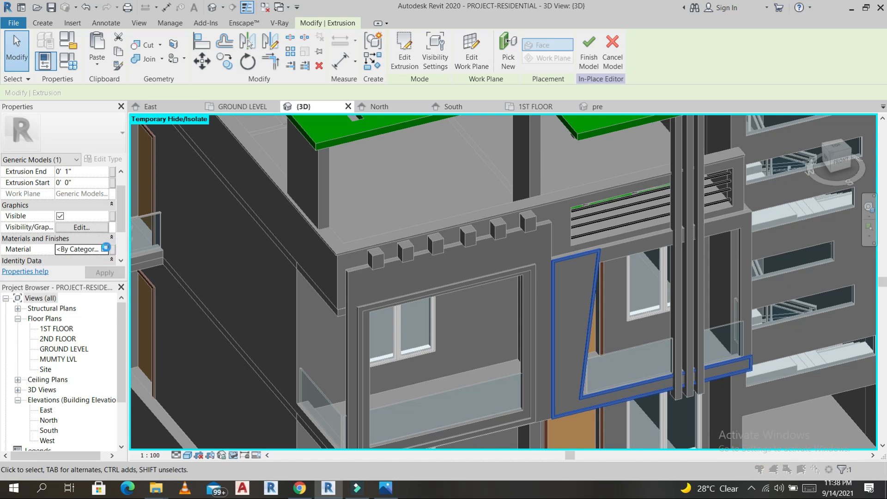
click(106, 247)
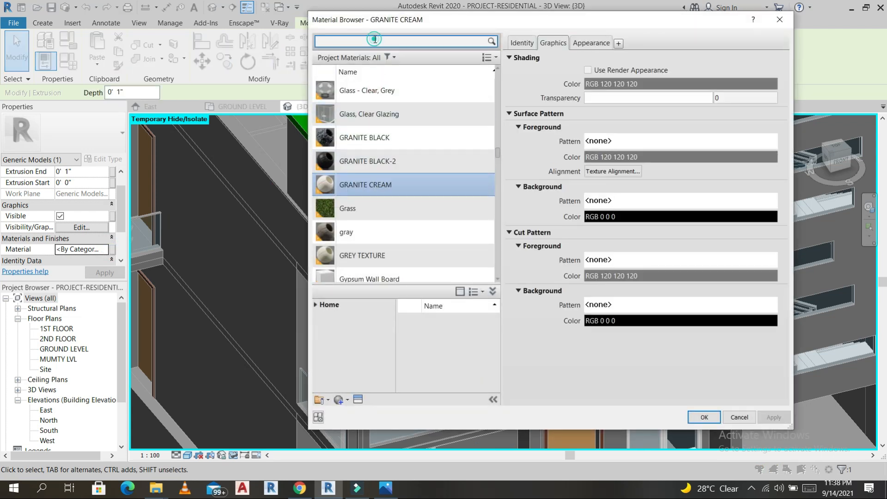
click(375, 40)
text(GYP)
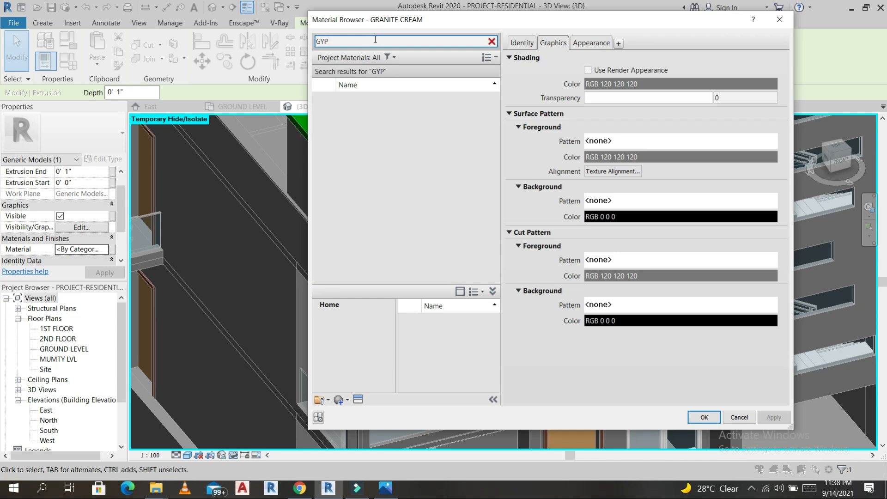
click(357, 105)
click(700, 418)
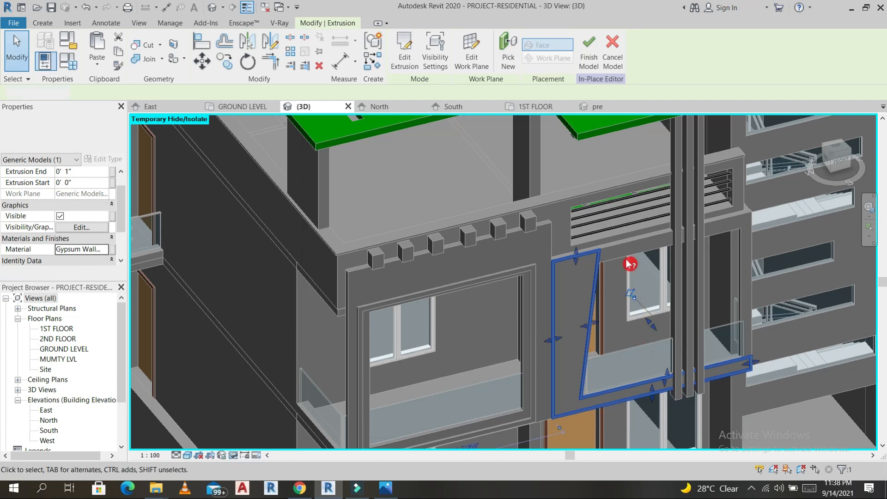
click(629, 264)
click(403, 47)
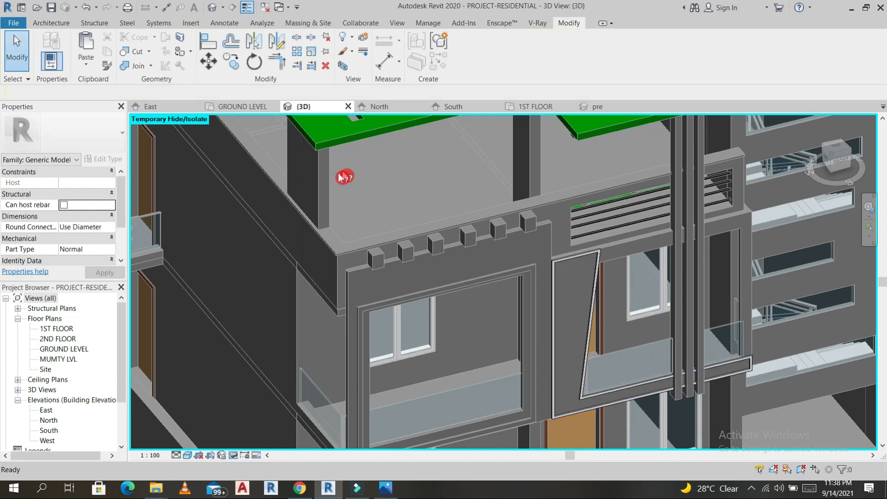
scroll(542, 199, down, 2)
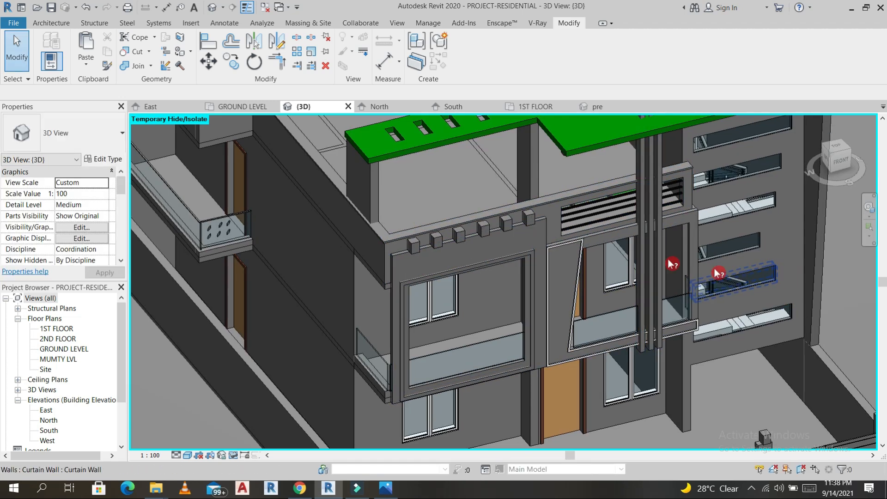
scroll(647, 238, up, 2)
scroll(656, 238, down, 2)
scroll(676, 238, up, 2)
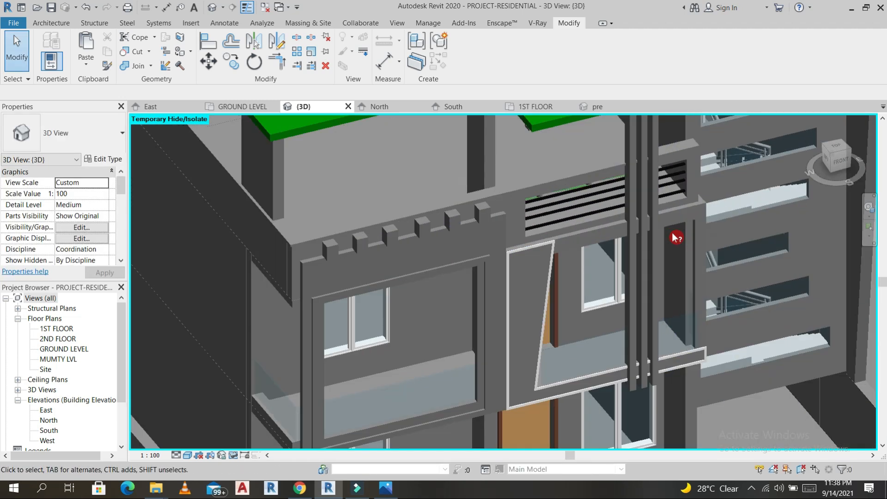
click(654, 199)
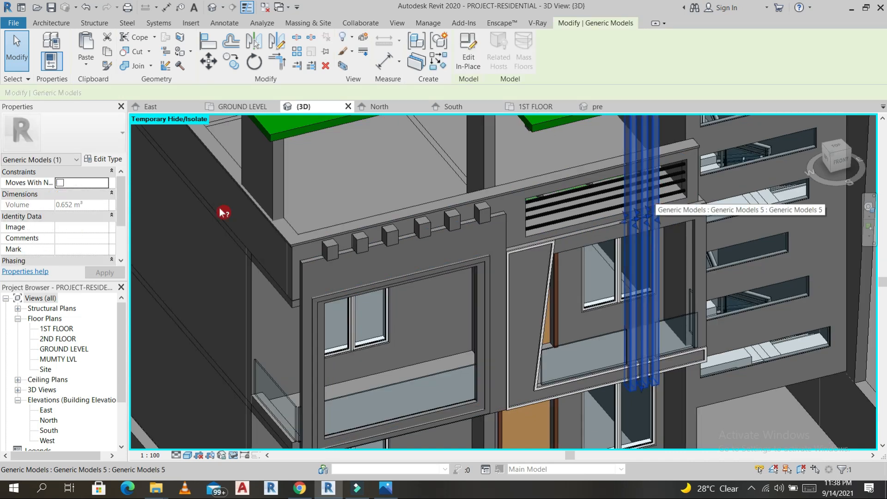
click(660, 134)
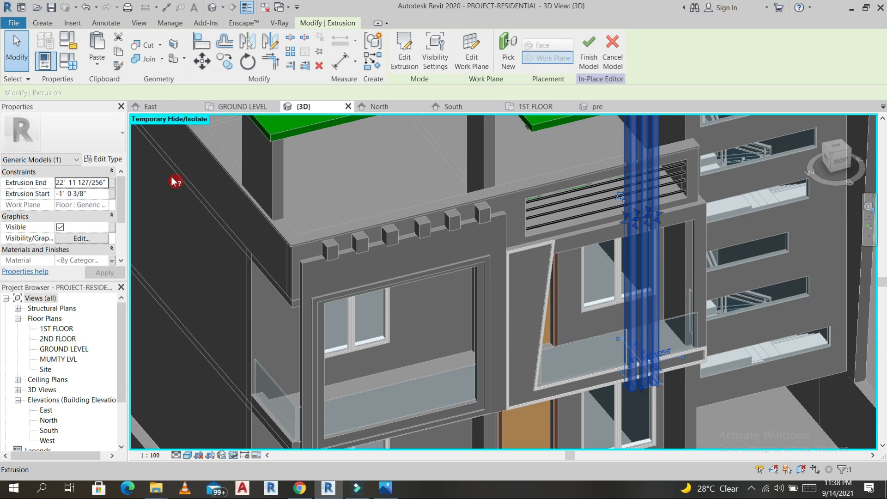
click(112, 261)
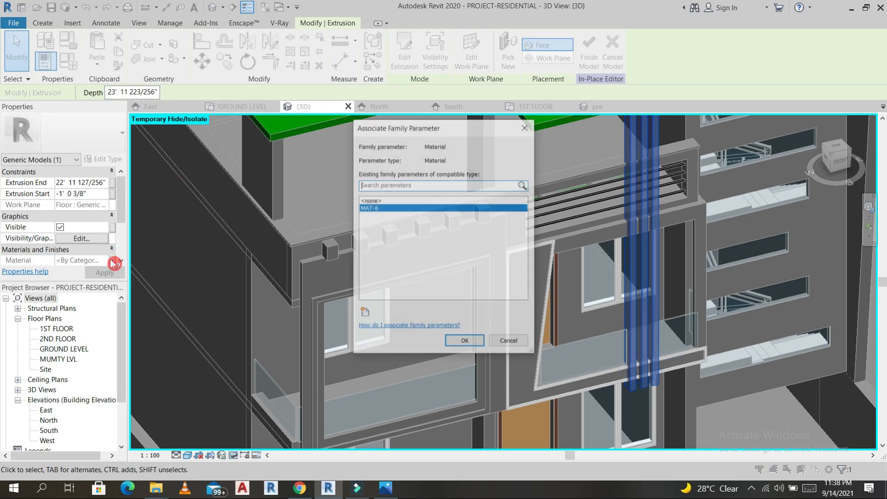
click(526, 129)
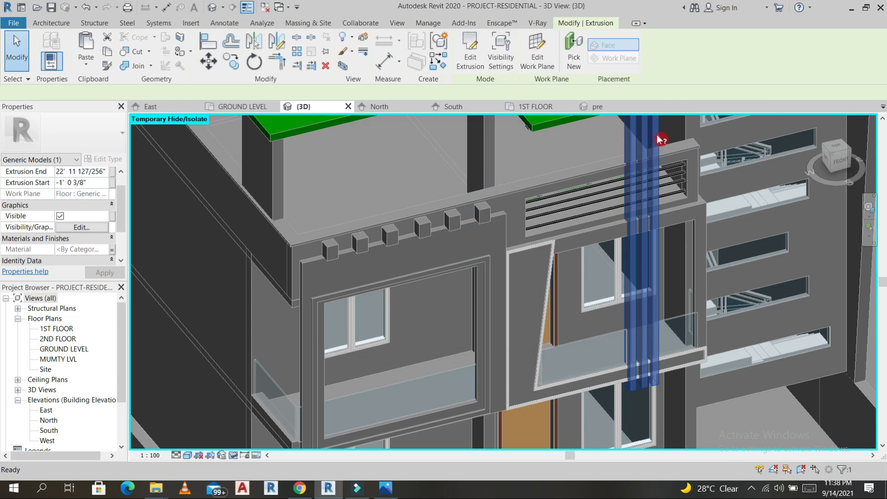
key(Escape)
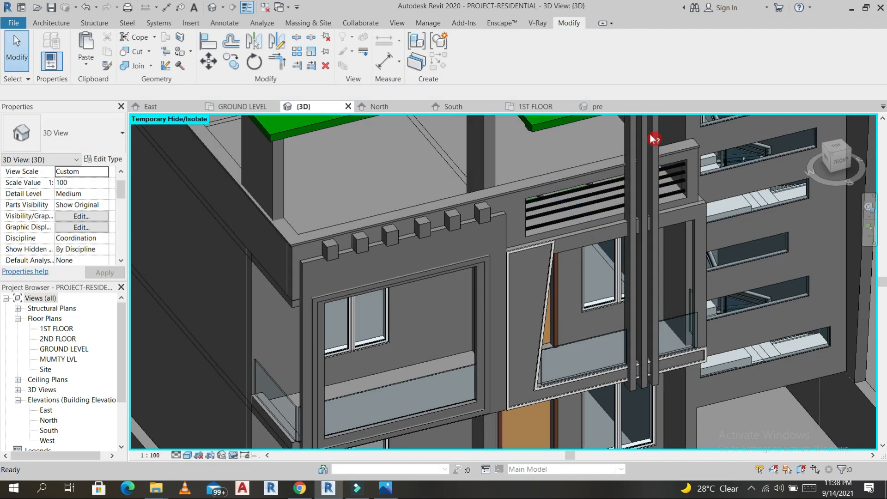
- Assign the GRANITE BLACK-2 material to the MAT-6 parameter of the three tall vertical fins on the facade
click(652, 138)
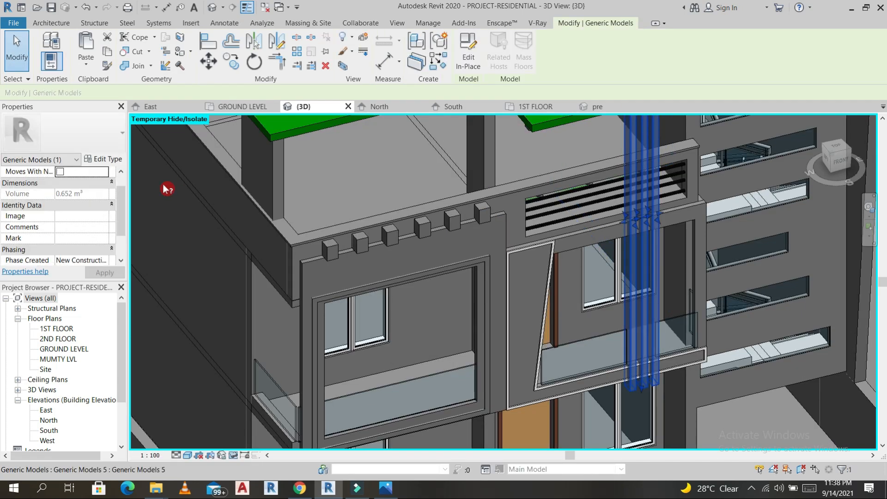
click(105, 159)
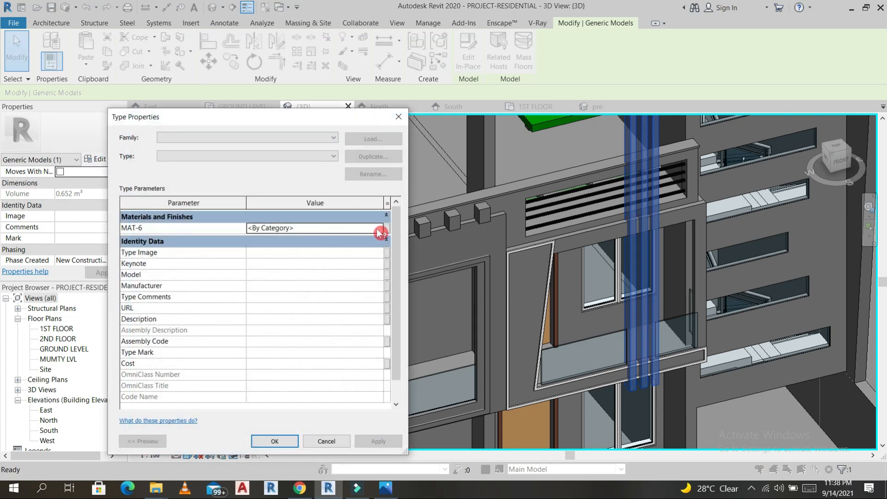
click(379, 228)
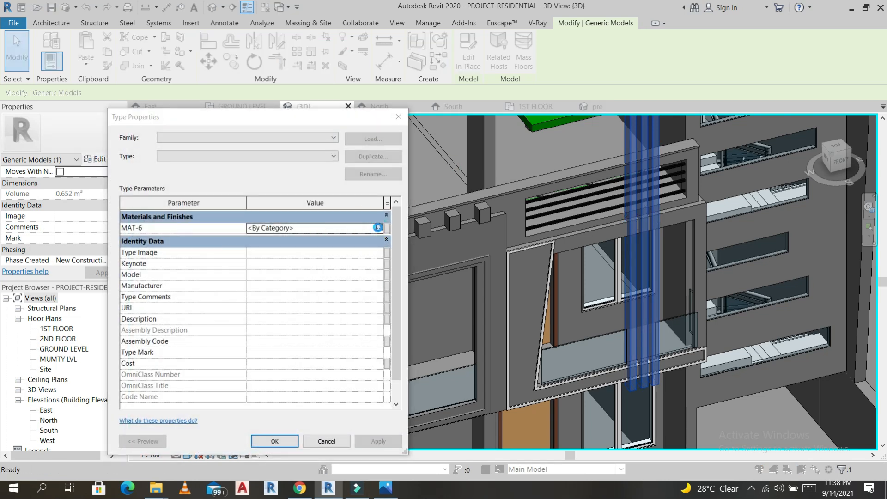
text(G)
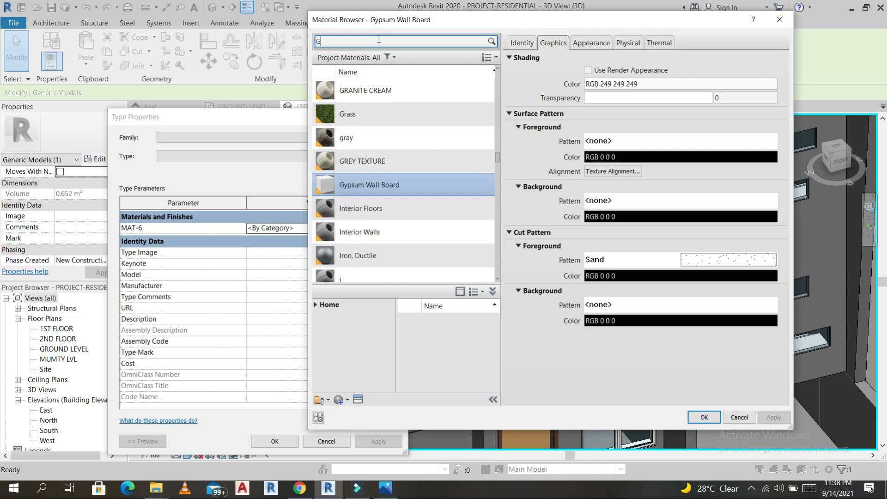
text(RA)
click(367, 237)
click(703, 419)
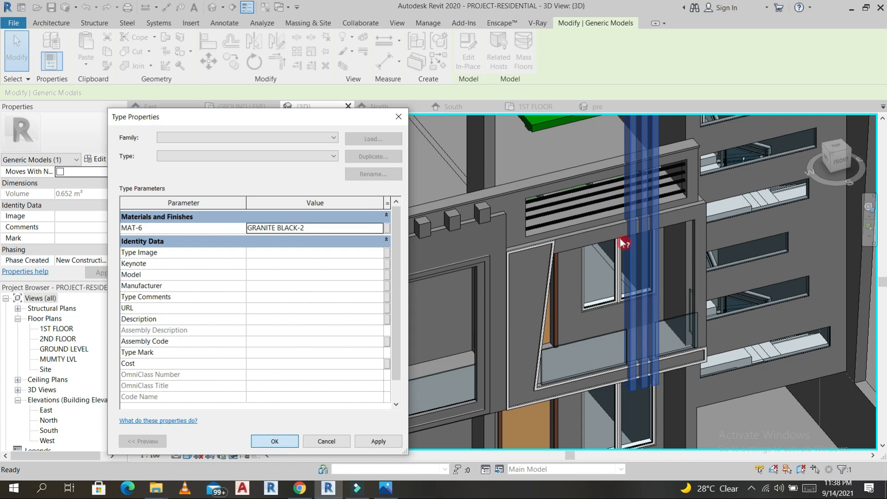
key(Return)
- From the top view of the site, place a camera in front of the plot, slightly west of centre, aimed at the house
scroll(396, 260, down, 2)
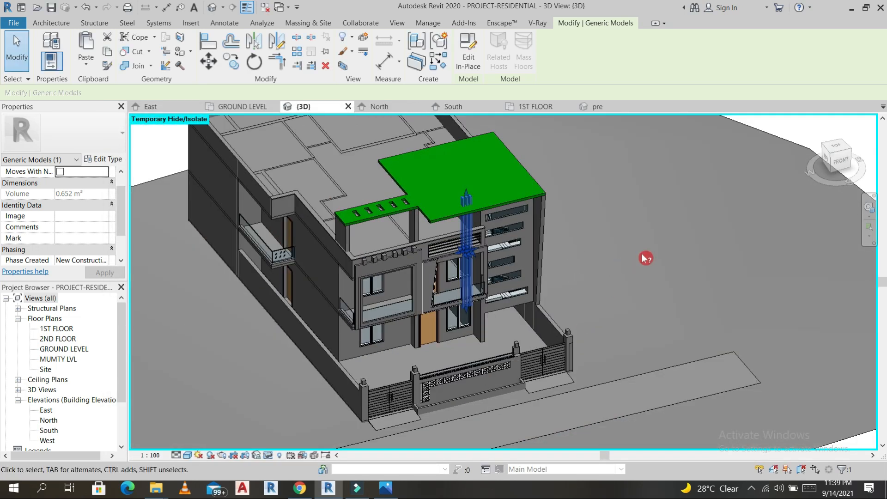
click(837, 146)
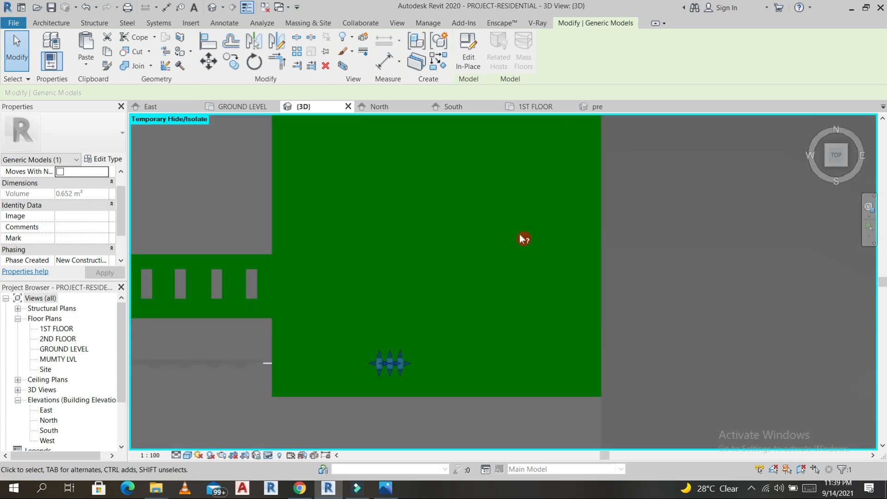
scroll(519, 234, down, 4)
scroll(519, 235, down, 2)
key(Escape)
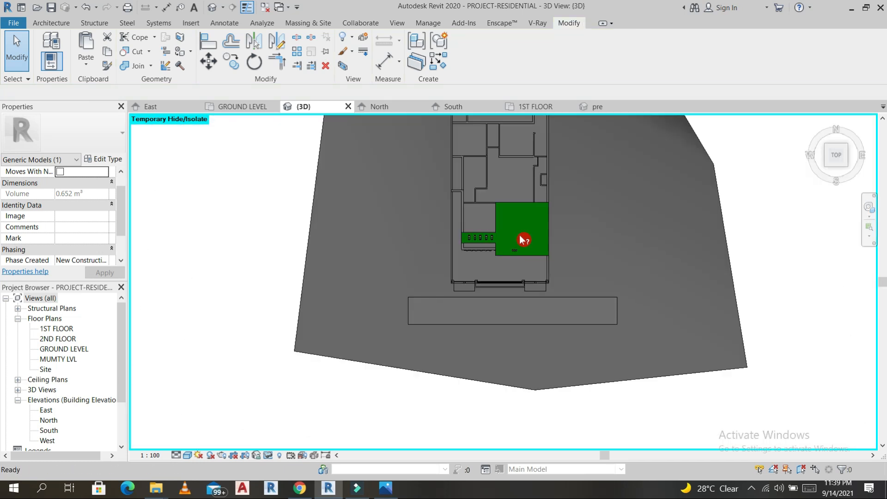
click(224, 7)
click(236, 40)
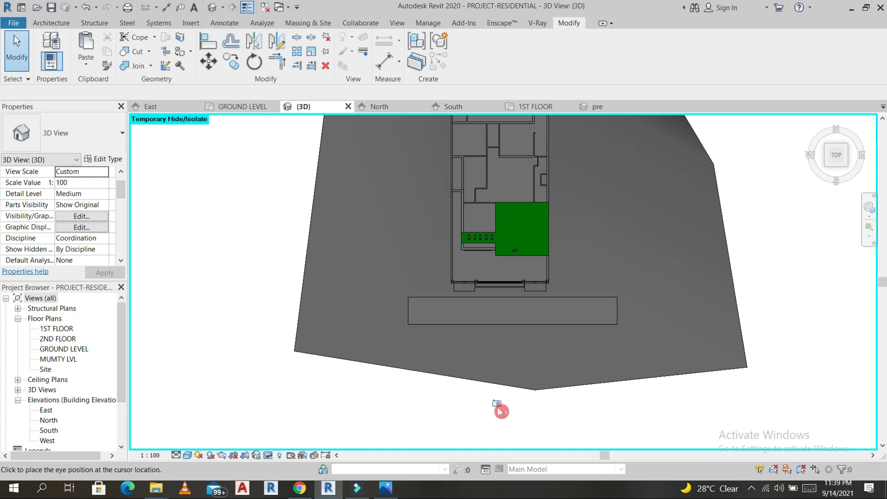
scroll(508, 370, down, 3)
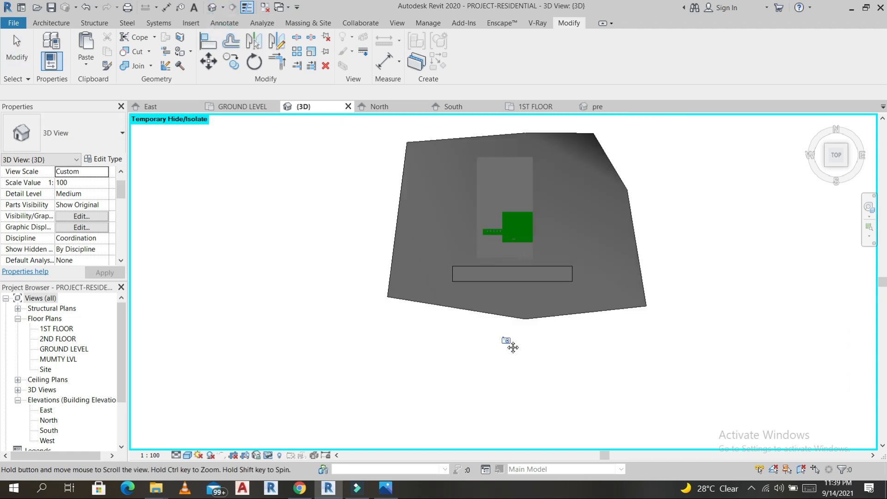
click(471, 383)
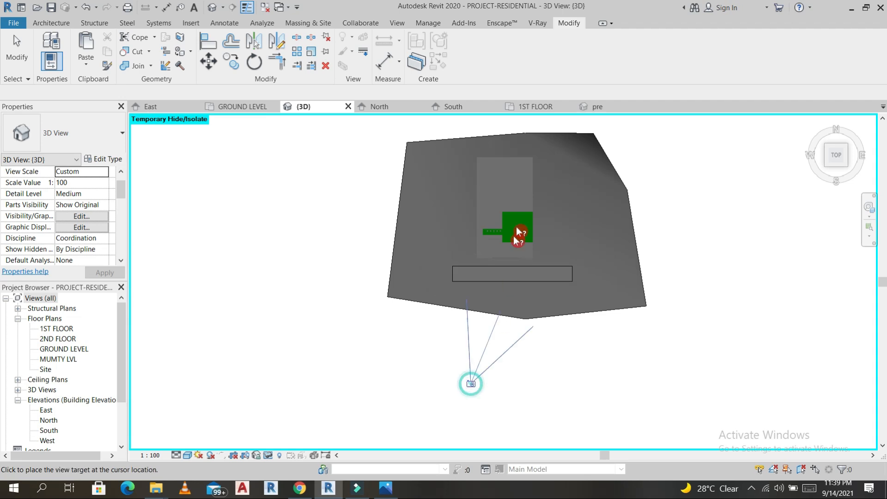
click(526, 185)
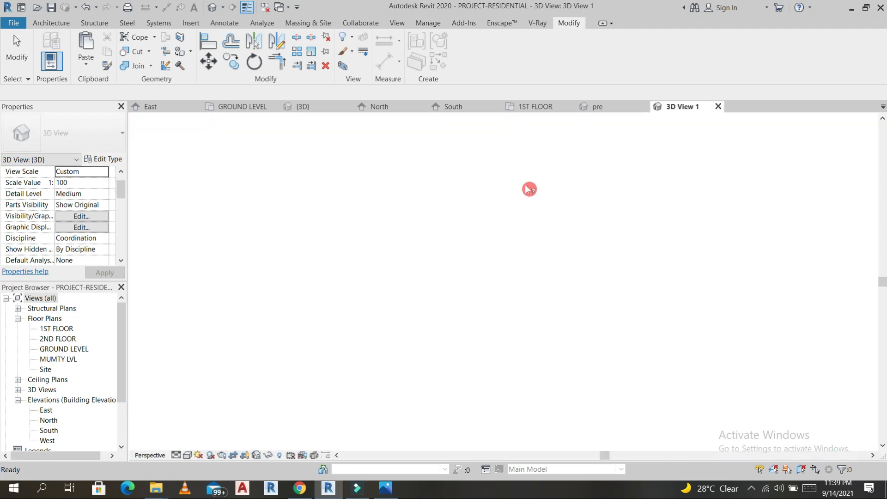
- Turn the camera view slightly to reveal more of the house's west side and tighten its crop region on all four sides
scroll(580, 237, down, 3)
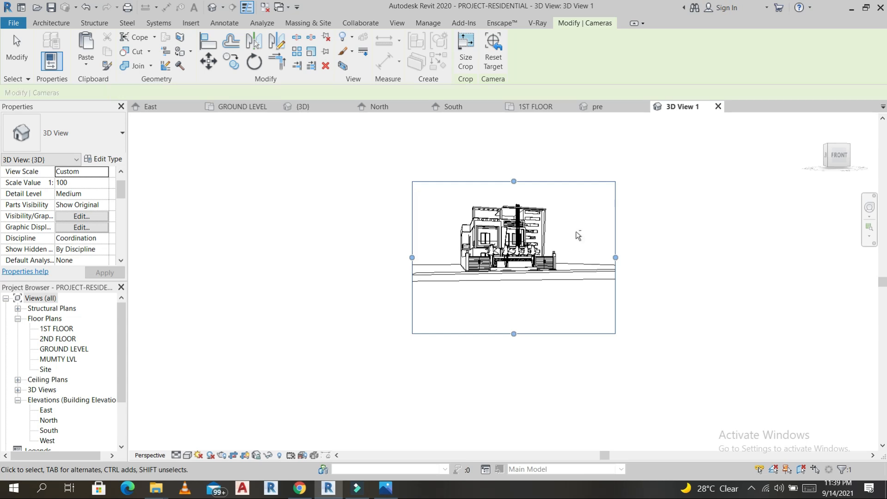
click(583, 236)
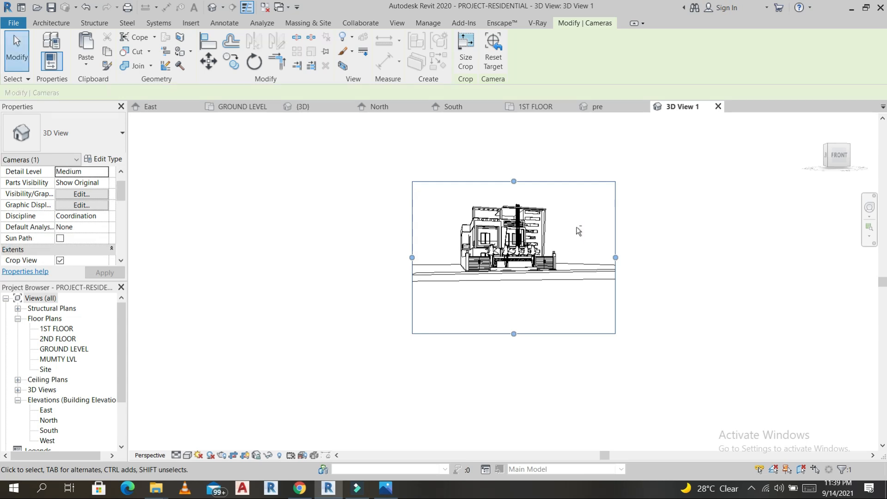
shift+middle_drag(572, 231, 595, 232)
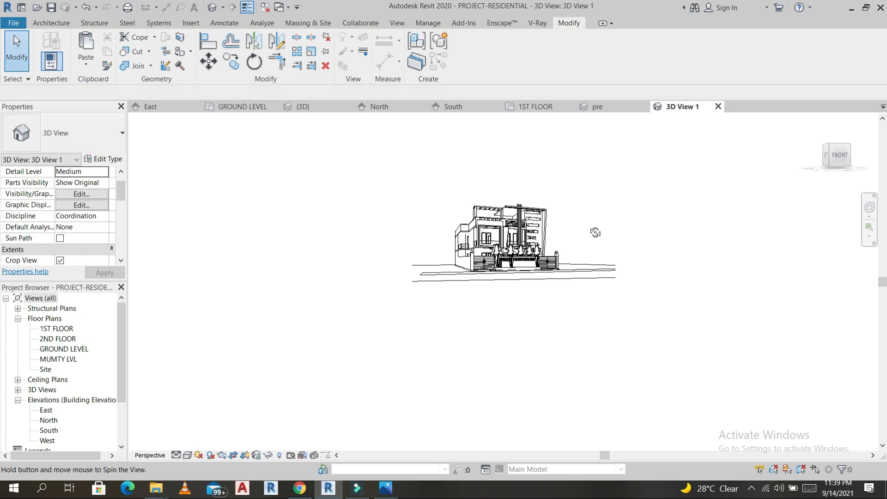
click(517, 333)
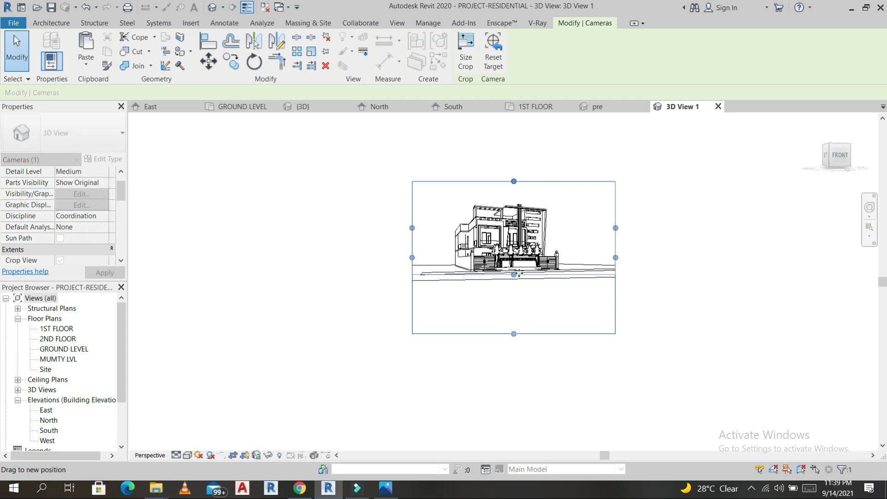
drag(518, 274, 519, 275)
drag(517, 183, 514, 190)
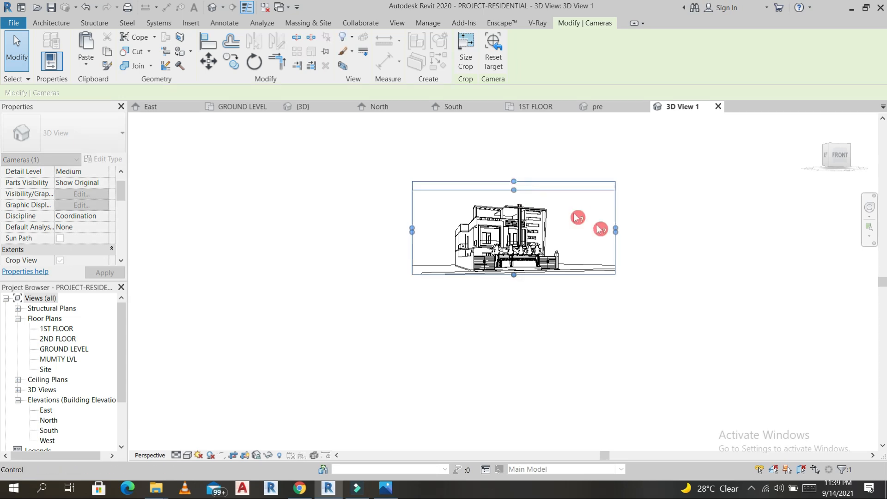
drag(617, 234, 570, 237)
drag(412, 232, 443, 232)
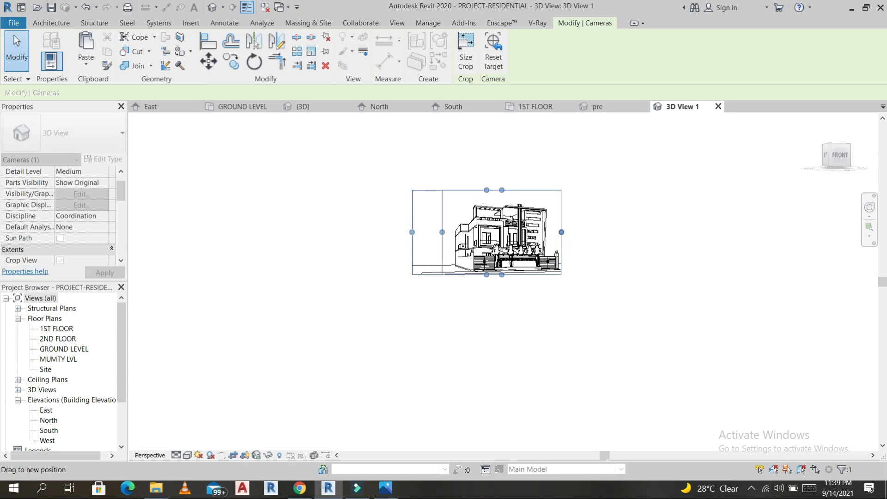
scroll(501, 197, up, 6)
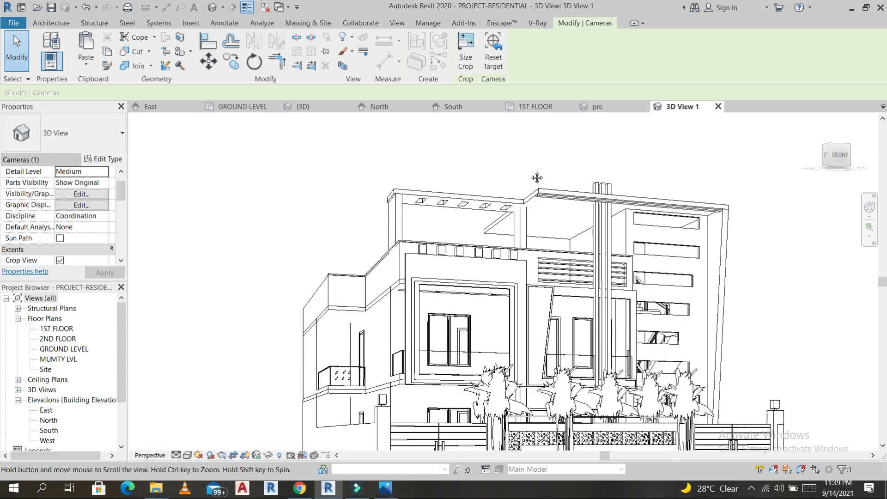
middle_click(536, 178)
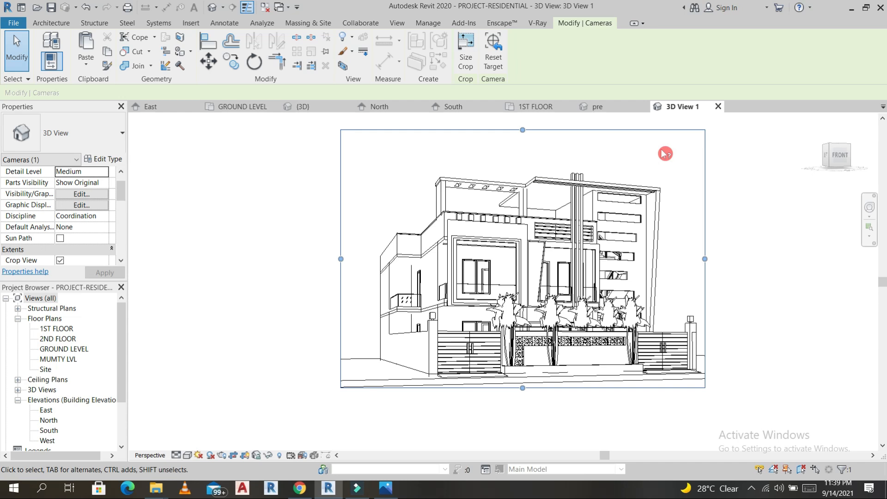
scroll(665, 154, up, 3)
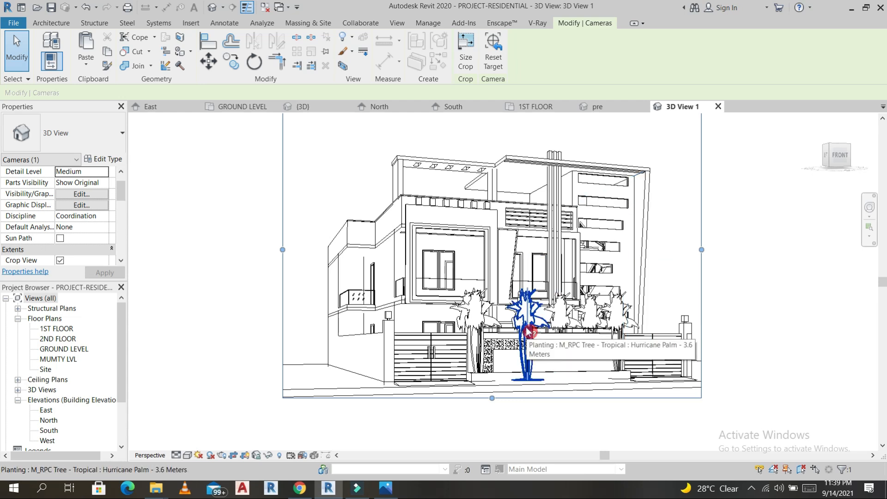
- In the default 3D view, set up a 4.5" basic wall from GROUND LEVEL with an unconnected height of 5' 0"
click(214, 9)
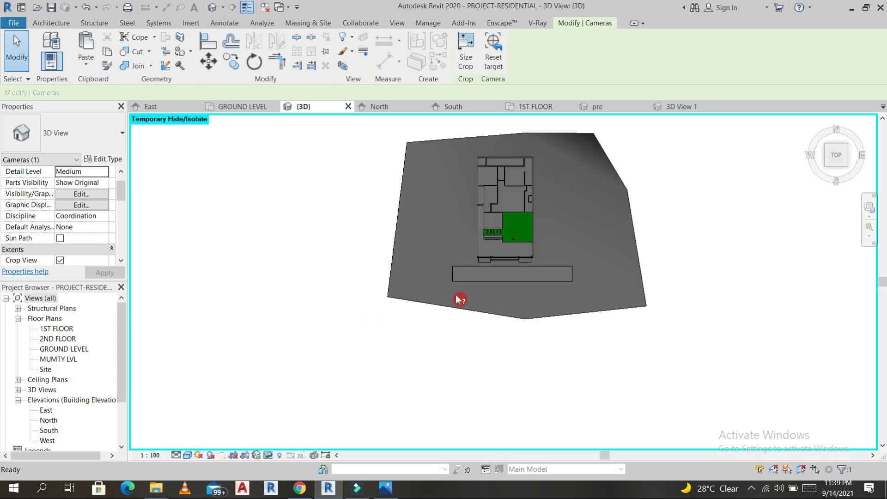
scroll(475, 260, up, 3)
click(16, 51)
click(51, 22)
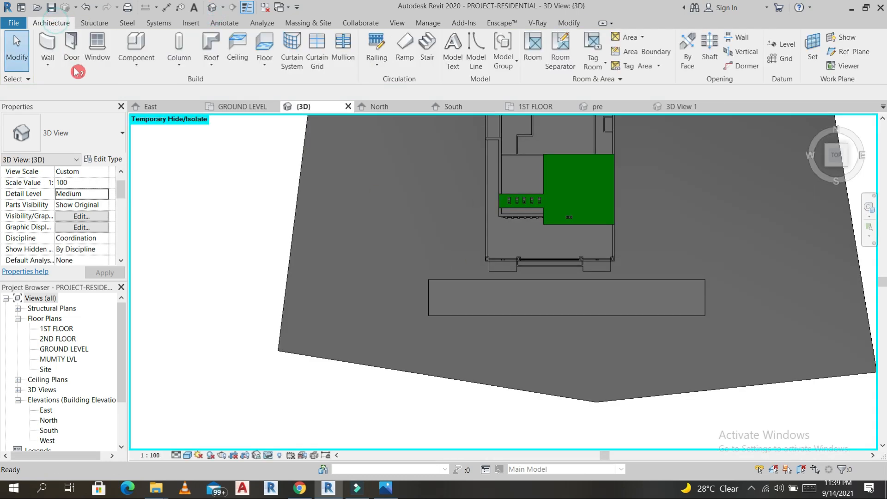
click(59, 58)
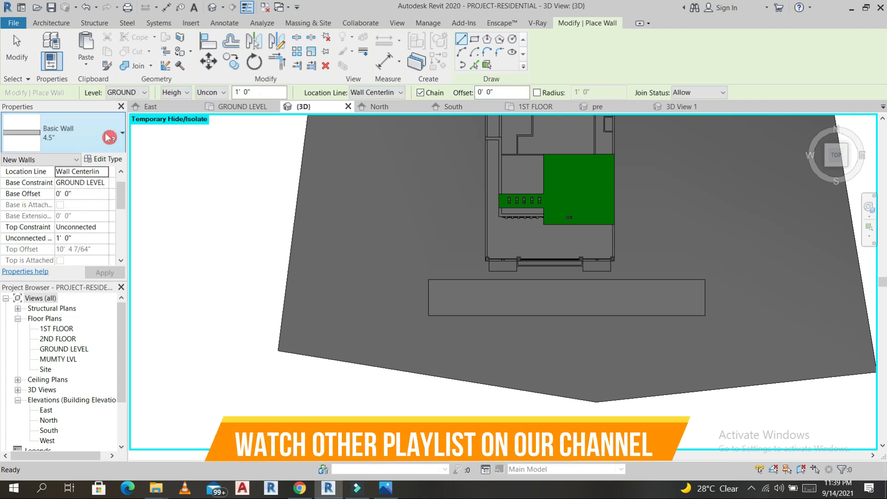
click(107, 137)
click(210, 173)
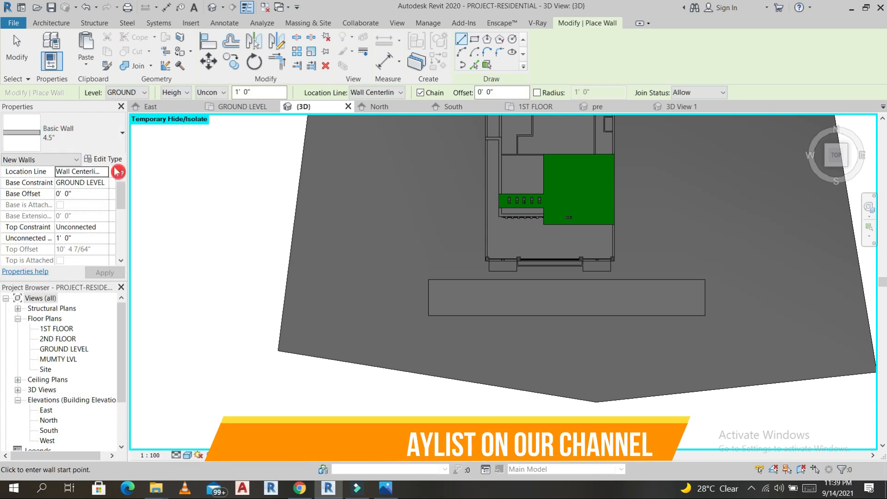
click(91, 195)
click(96, 238)
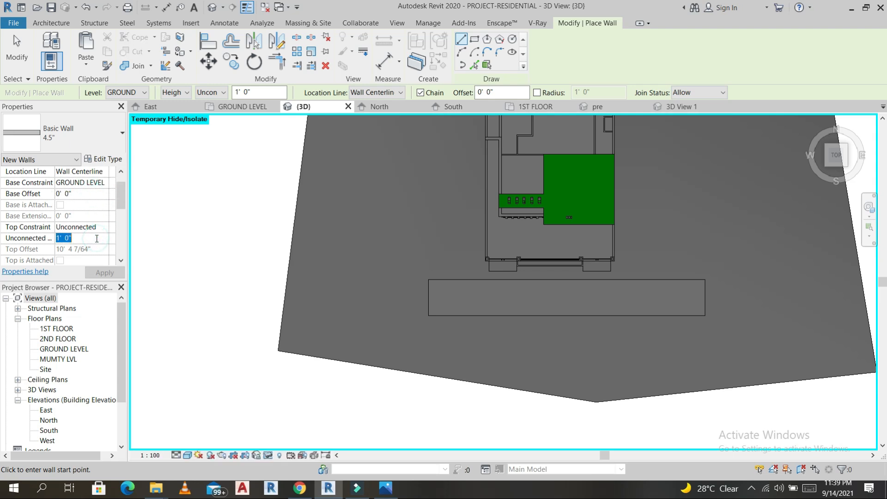
click(97, 238)
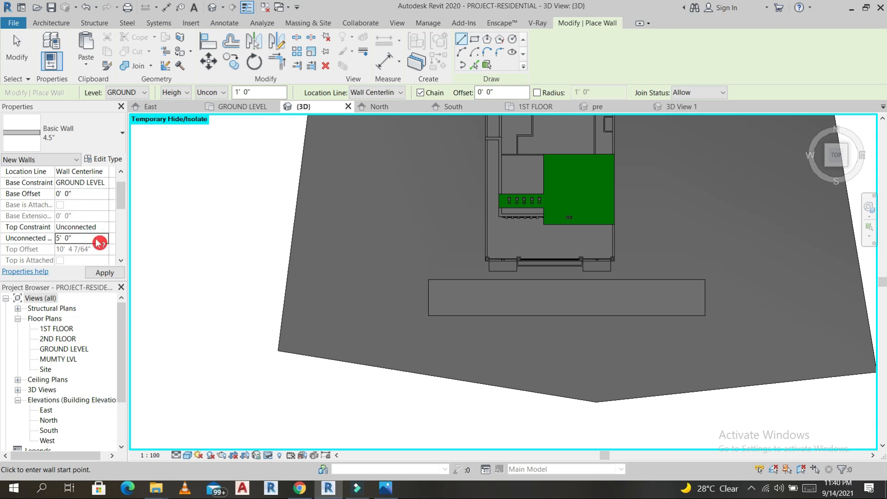
- Draw two straight walls extending the front boundary line outward, one from each outer gate pillar
scroll(487, 254, up, 5)
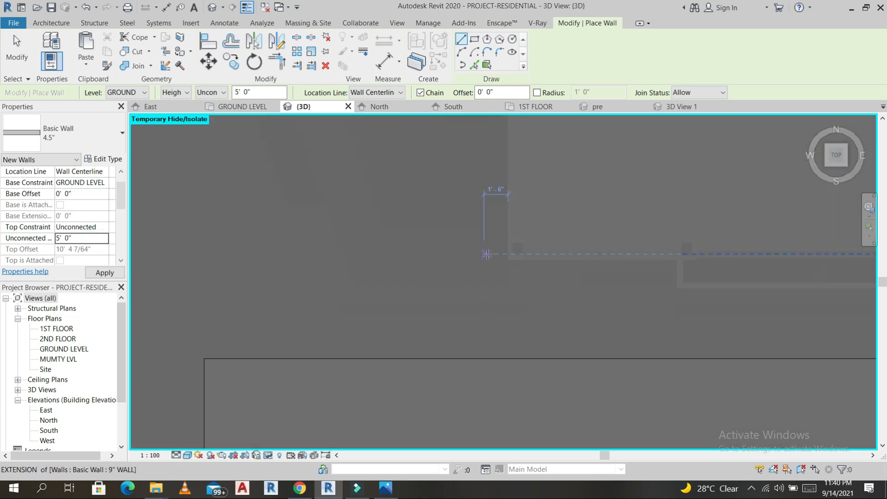
click(507, 249)
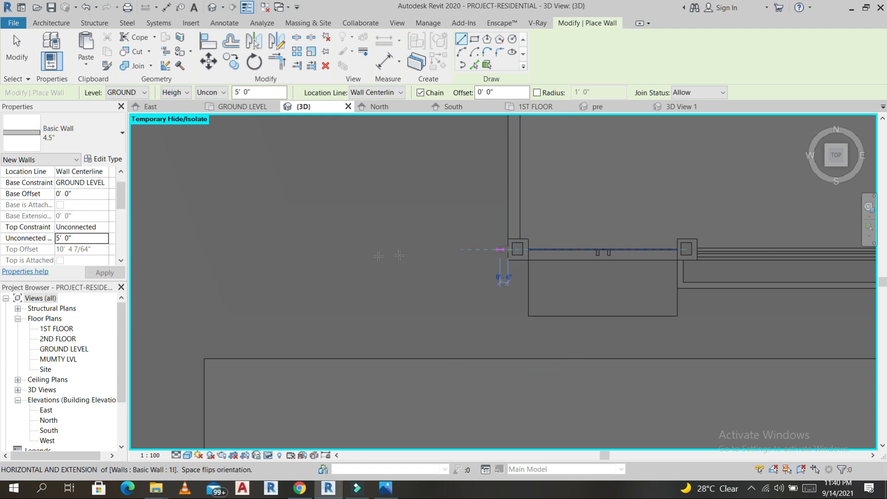
click(258, 250)
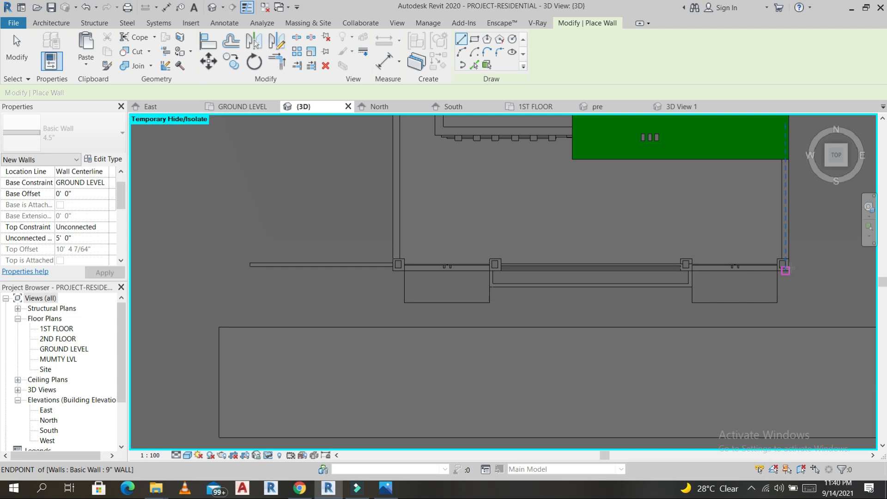
scroll(788, 269, up, 4)
click(786, 266)
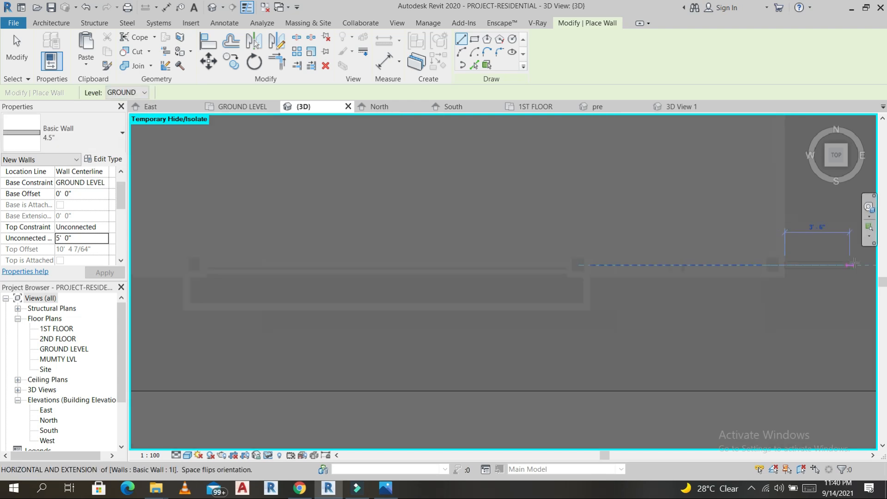
scroll(785, 273, down, 2)
click(861, 274)
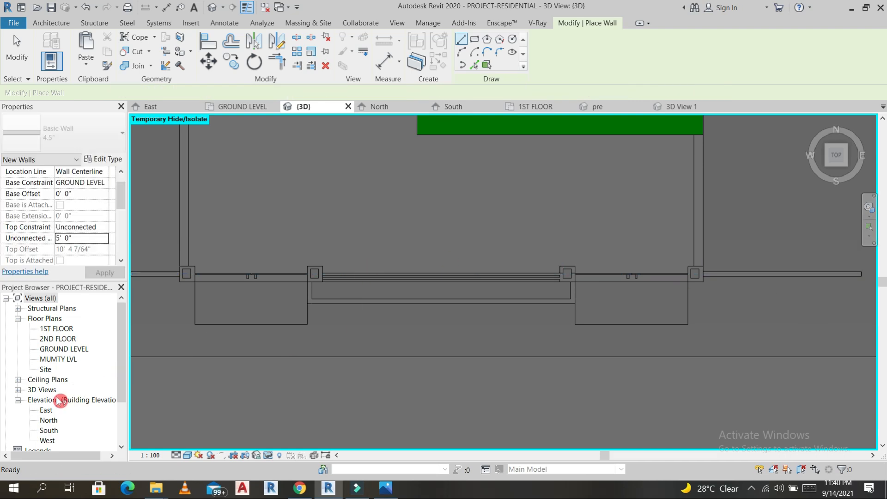
key(Escape)
key(Escape)
- Open the 3D View 1 camera view to check the house front with the added boundary walls
scroll(54, 420, down, 2)
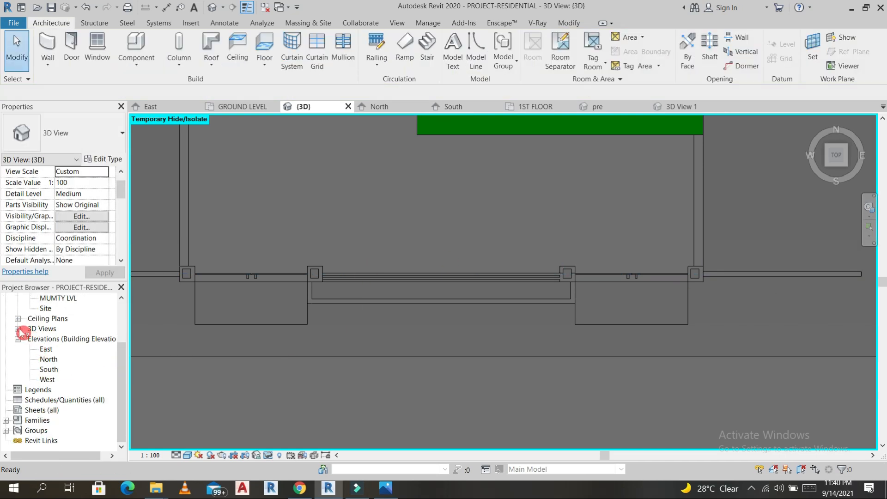
click(18, 329)
double_click(56, 339)
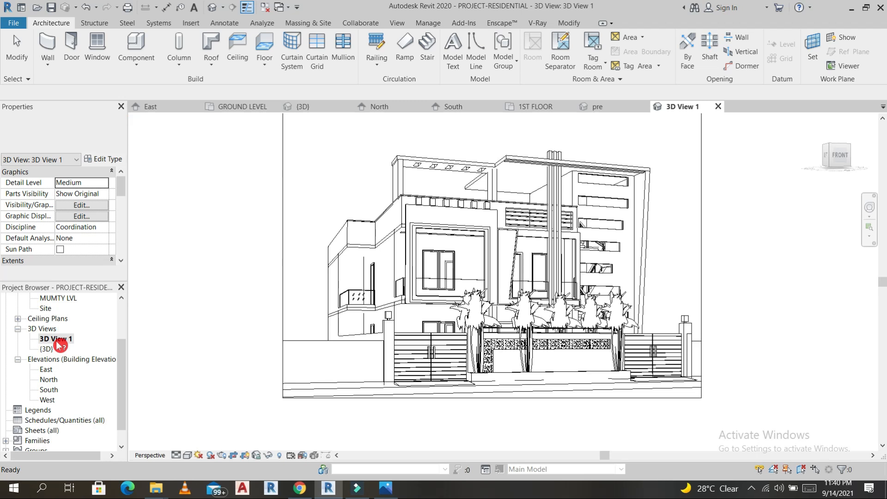
middle_drag(740, 254, 739, 278)
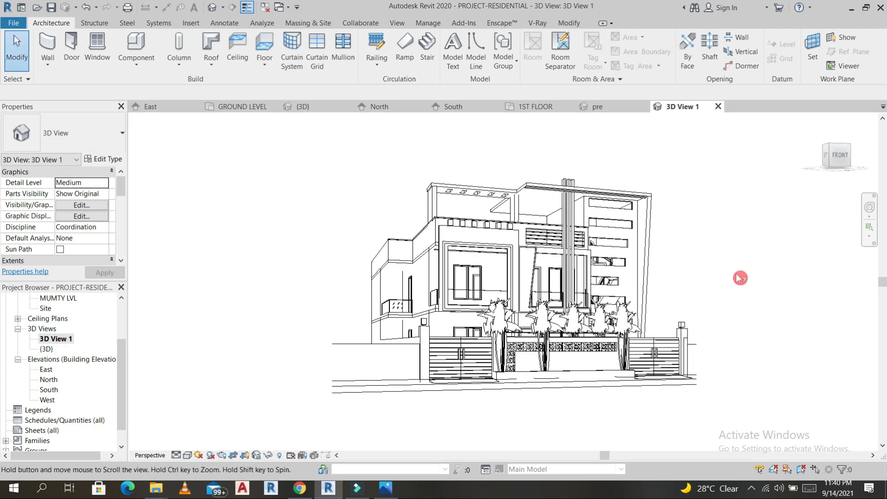
- Open the render settings for 3D View 1 and set the lighting scheme to Exterior: Sun and Artificial
key(r)
key(r)
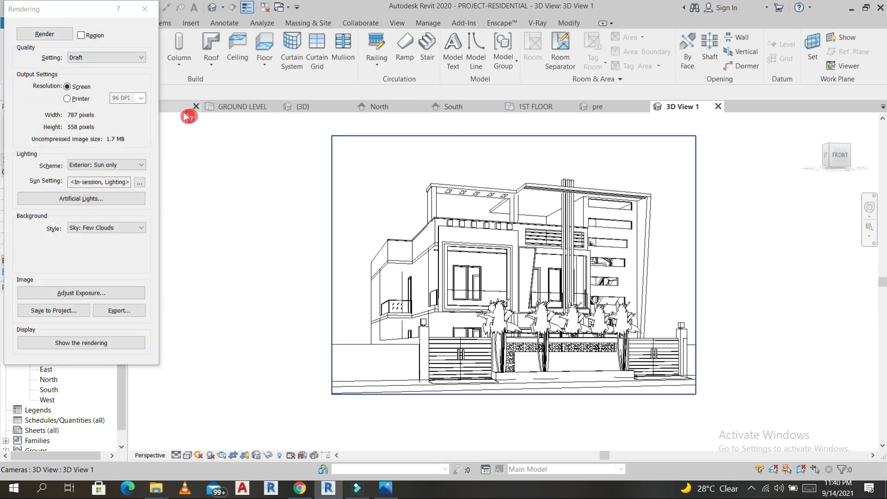
click(138, 167)
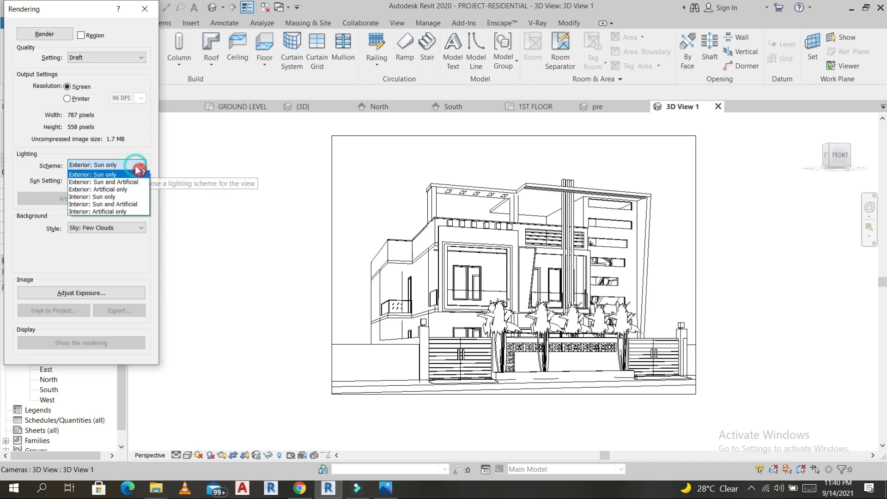
click(94, 182)
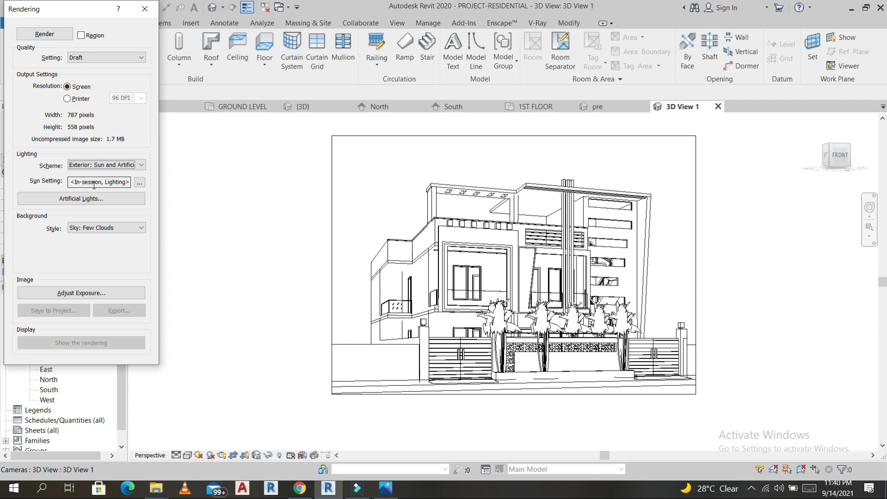
- Set the render background style to Image and browse to the background picture folder on the Desktop
click(137, 228)
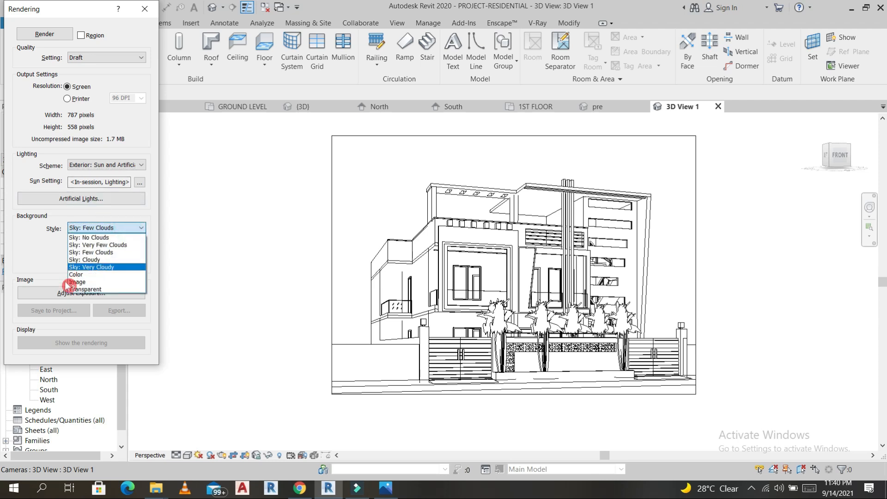
click(80, 283)
click(260, 106)
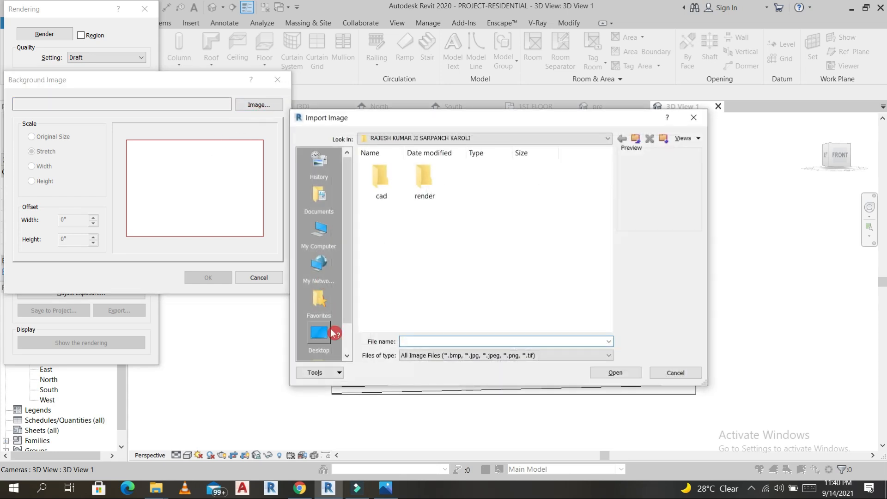
click(331, 333)
scroll(467, 259, down, 3)
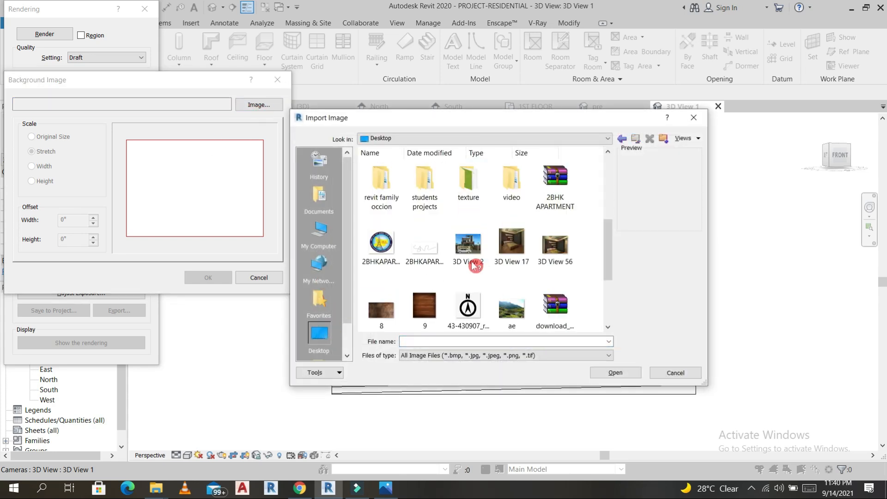
scroll(426, 229, up, 2)
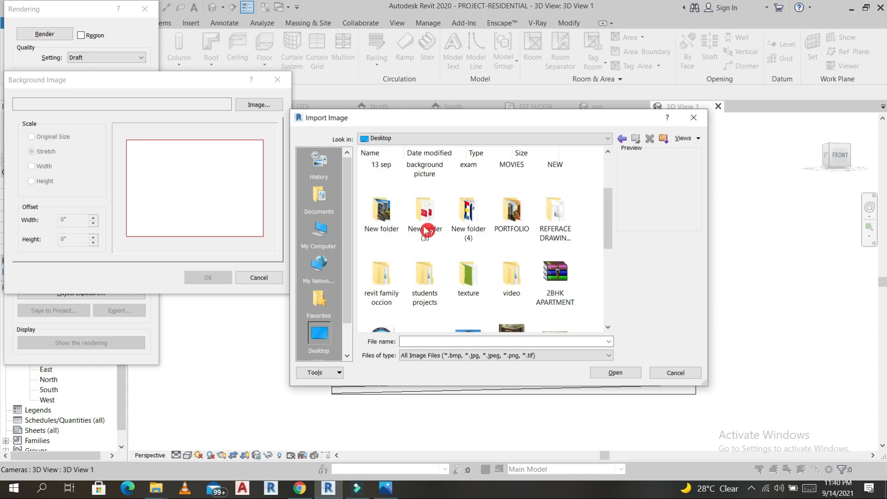
scroll(426, 231, up, 2)
double_click(428, 259)
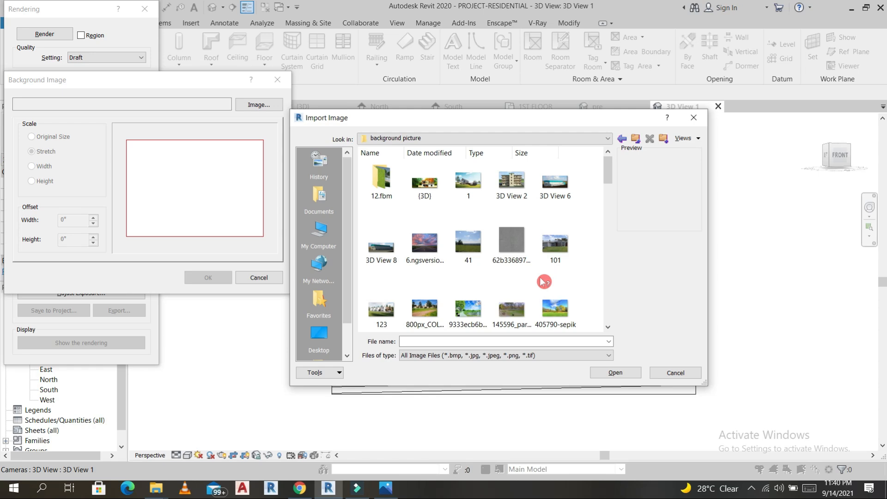
- Load the nature-landscapes-earth-lakes-trees image as the render background and close the render settings
scroll(482, 306, down, 2)
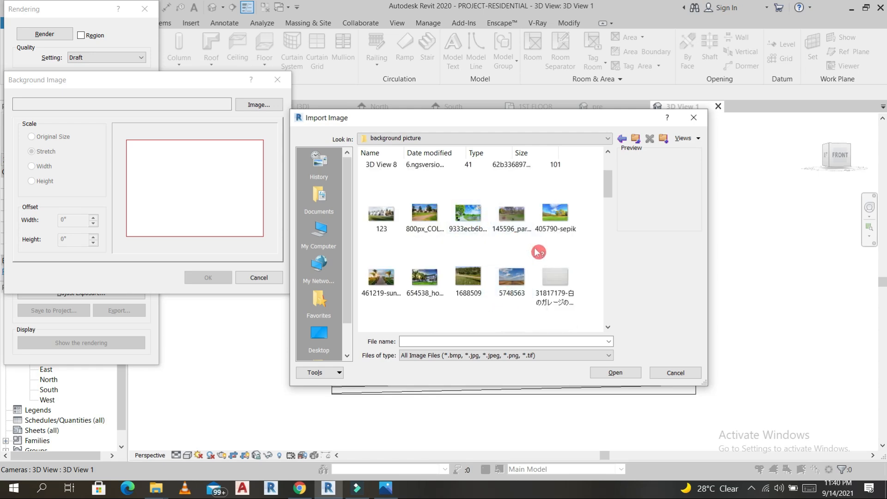
scroll(524, 259, down, 2)
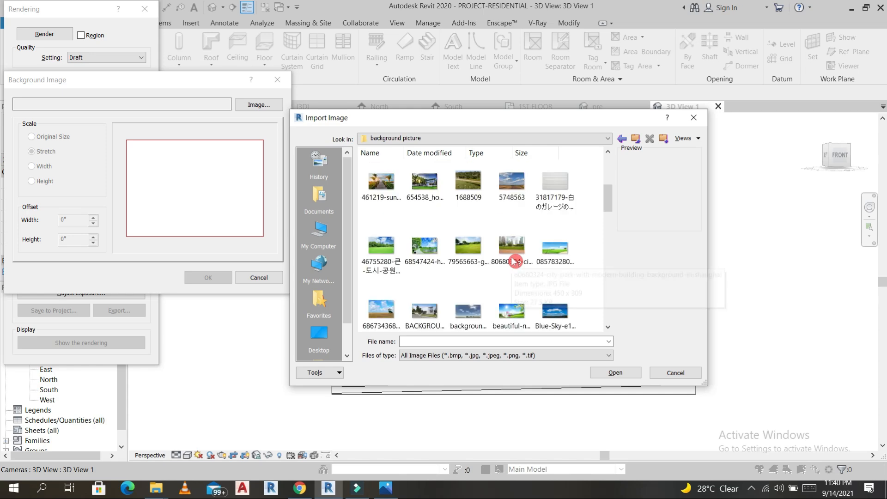
scroll(518, 264, down, 2)
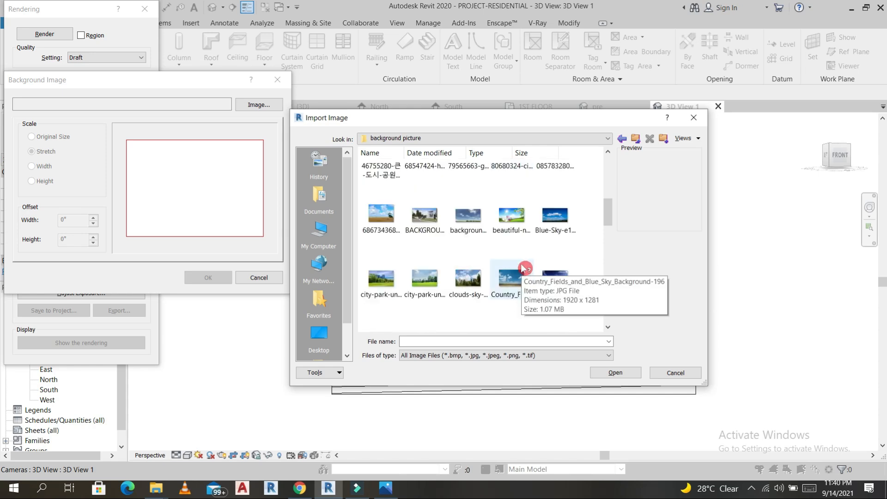
scroll(522, 267, down, 3)
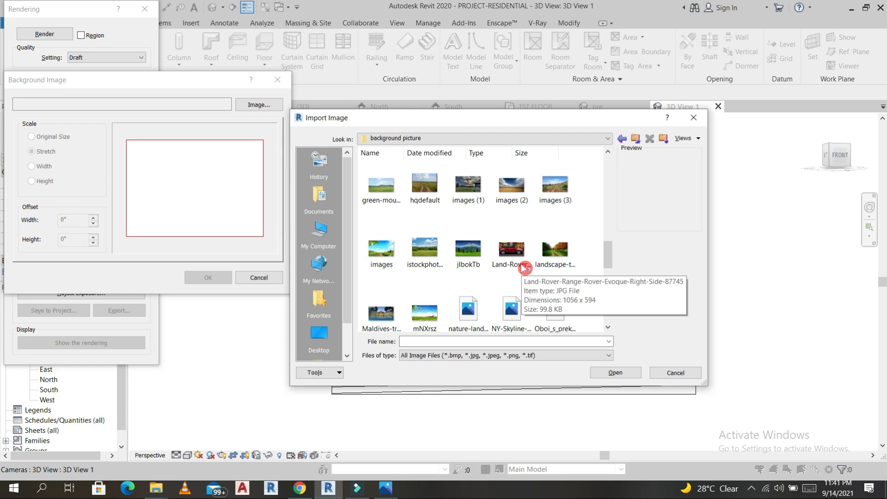
scroll(518, 265, down, 2)
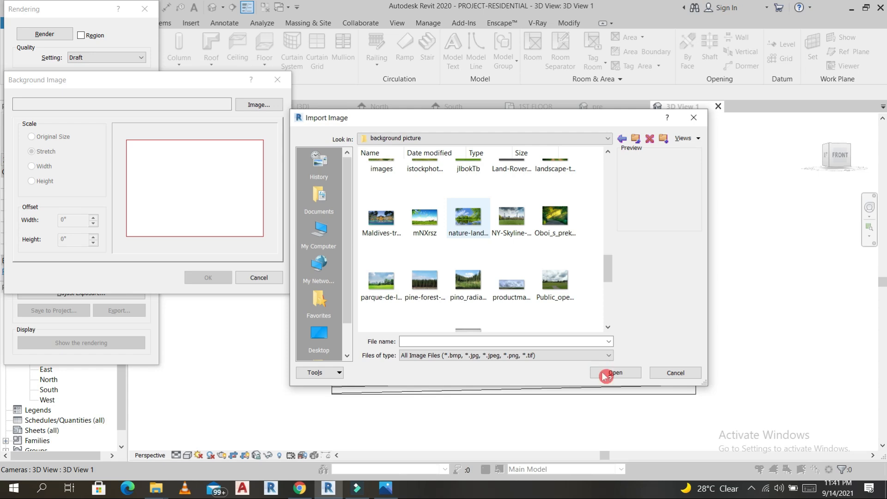
click(606, 373)
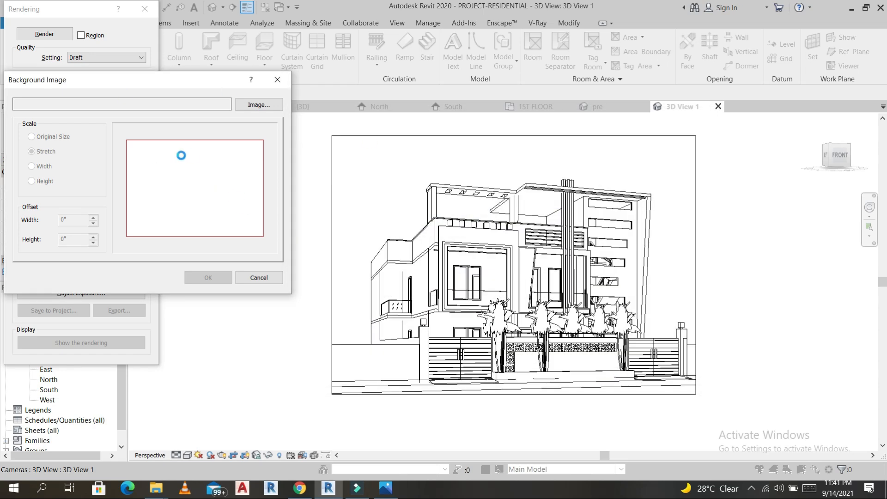
click(212, 276)
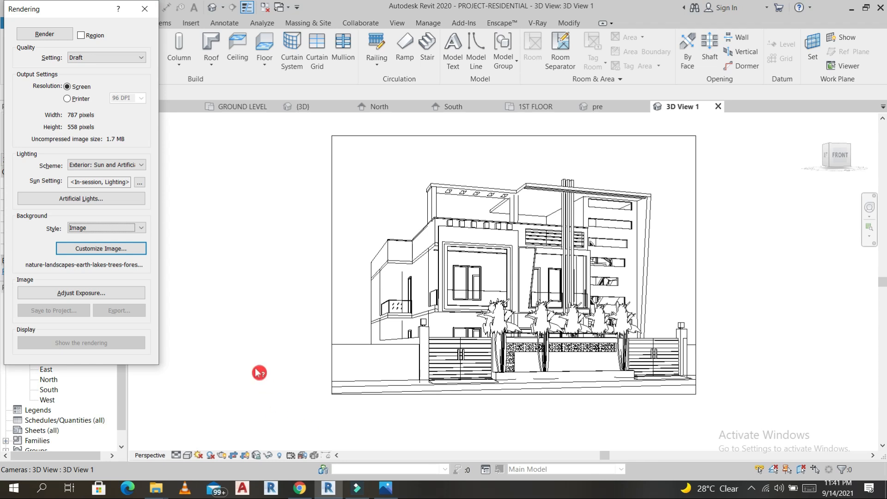
click(144, 9)
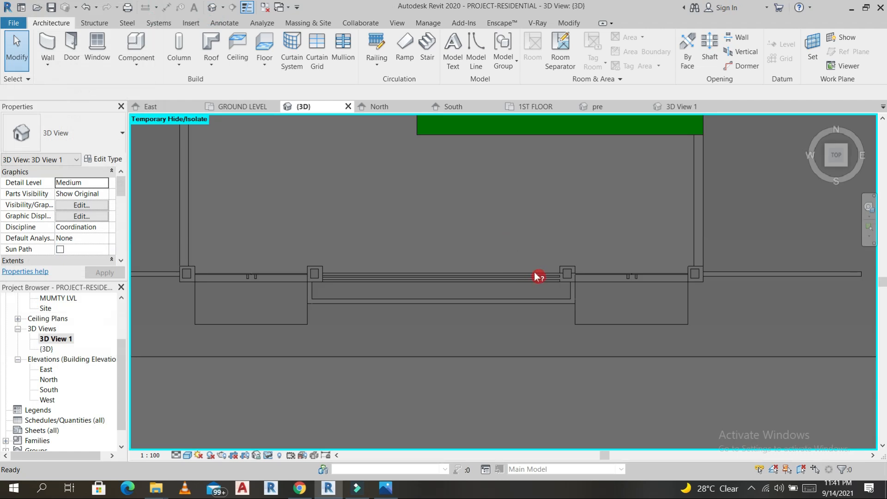
- In the default 3D view, place five M_Downlight - Recessed Can 152mm Incandescent - 120V fixtures in a row along the front of the large roof slab
scroll(539, 276, down, 5)
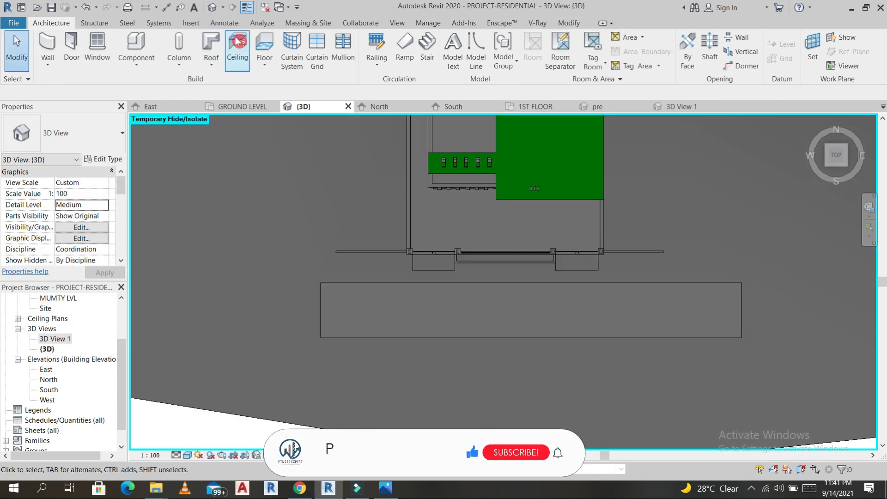
click(135, 41)
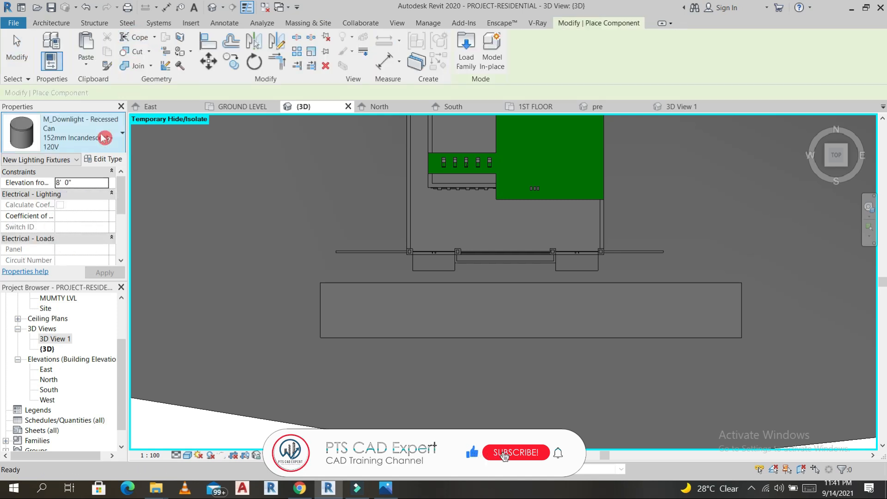
click(105, 135)
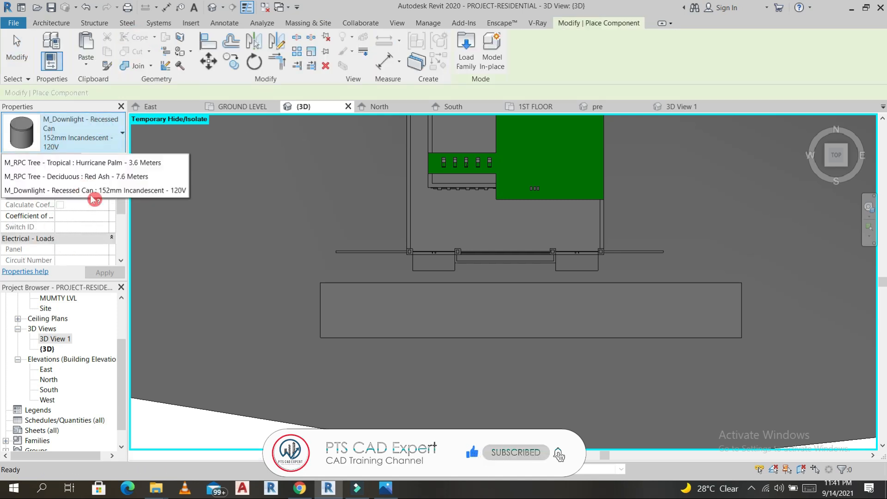
scroll(65, 277, down, 3)
scroll(69, 231, up, 1)
scroll(69, 231, up, 3)
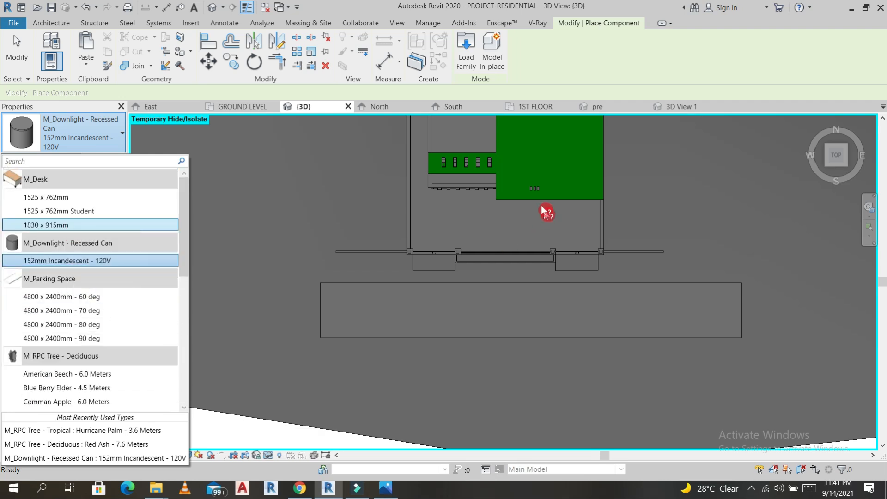
click(518, 180)
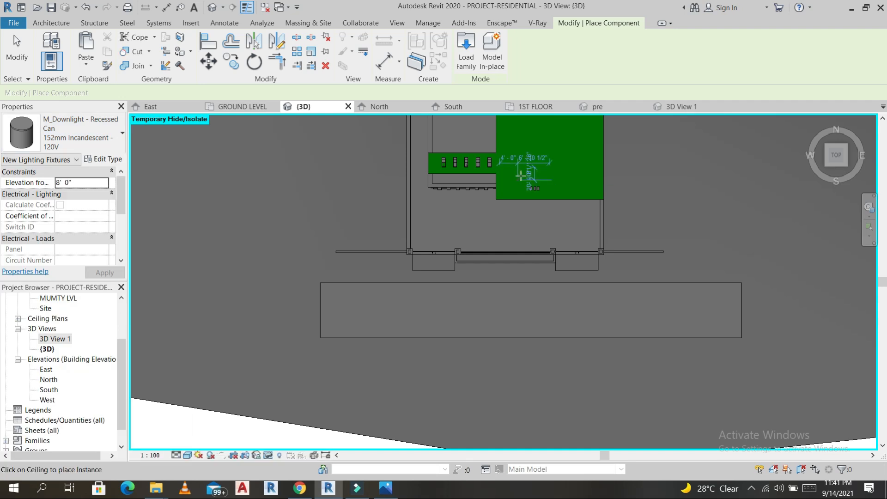
scroll(517, 180, up, 2)
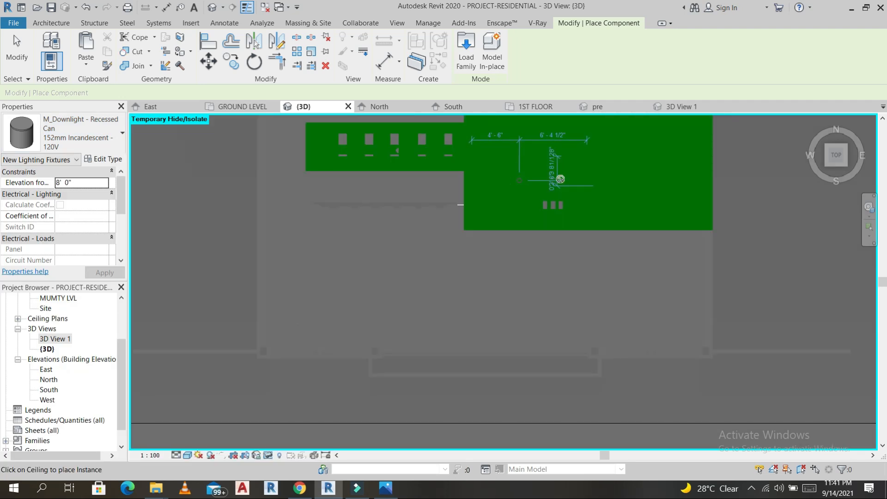
click(560, 179)
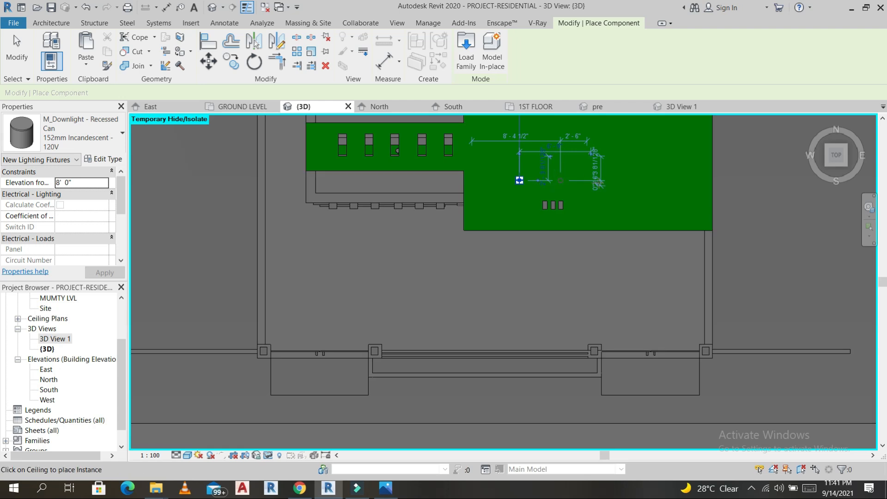
click(519, 180)
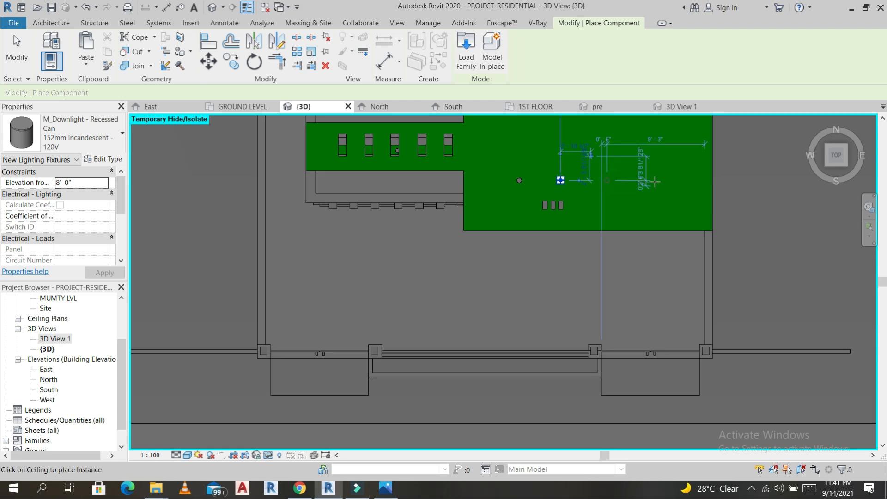
click(561, 181)
click(656, 181)
key(Escape)
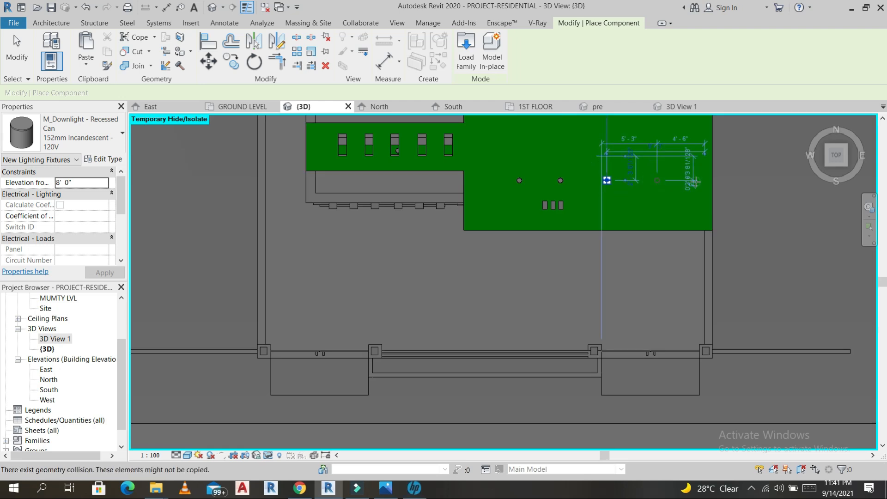
key(Escape)
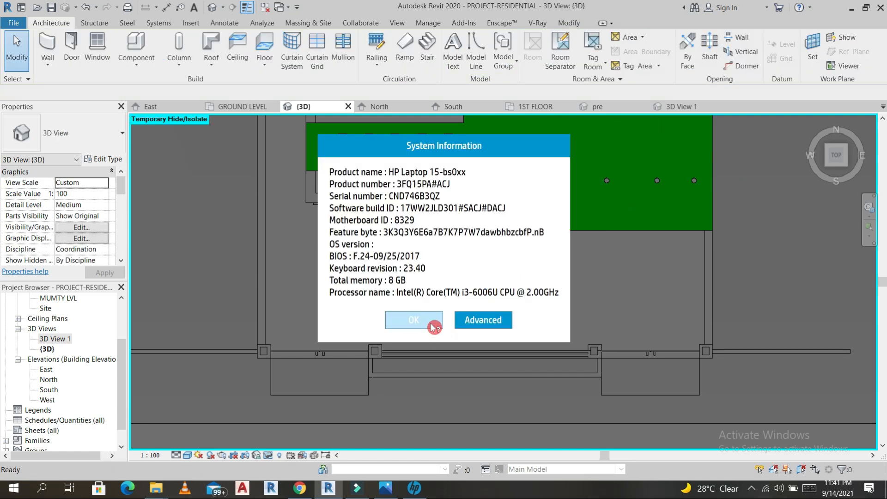
click(429, 321)
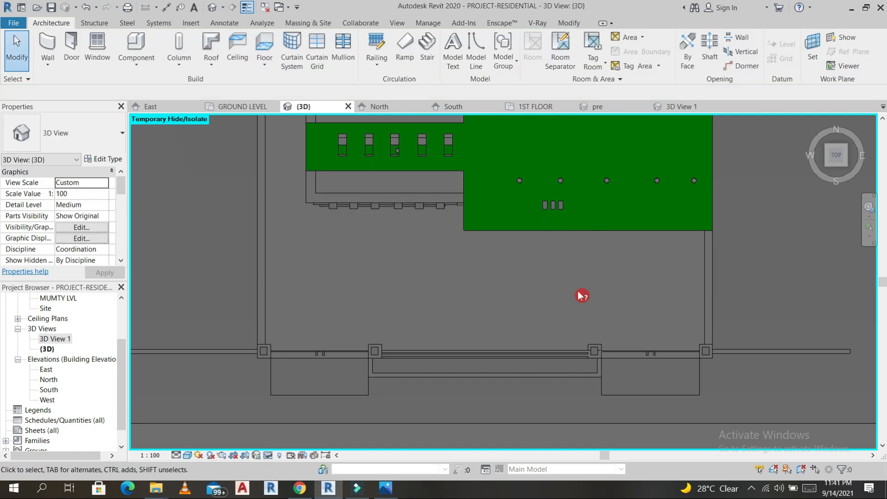
- Examine the five downlights along the front of the large roof slab from above and from below
shift+middle_drag(654, 187, 638, 202)
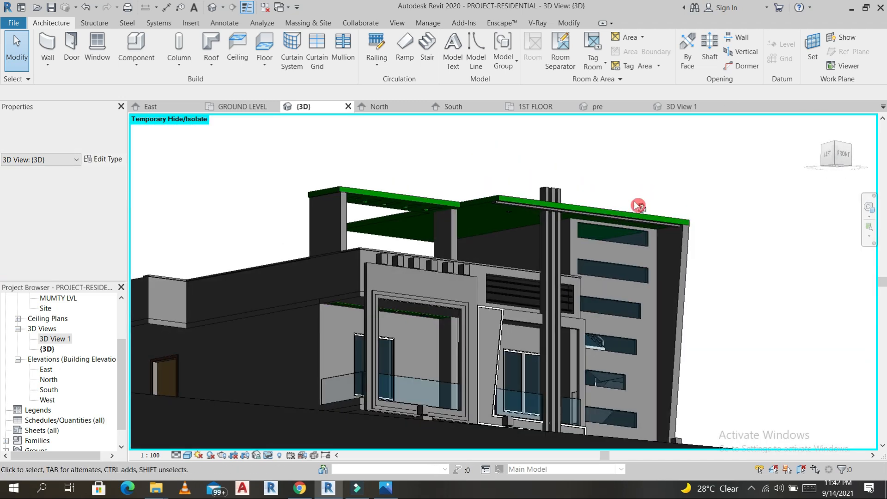
scroll(525, 243, up, 4)
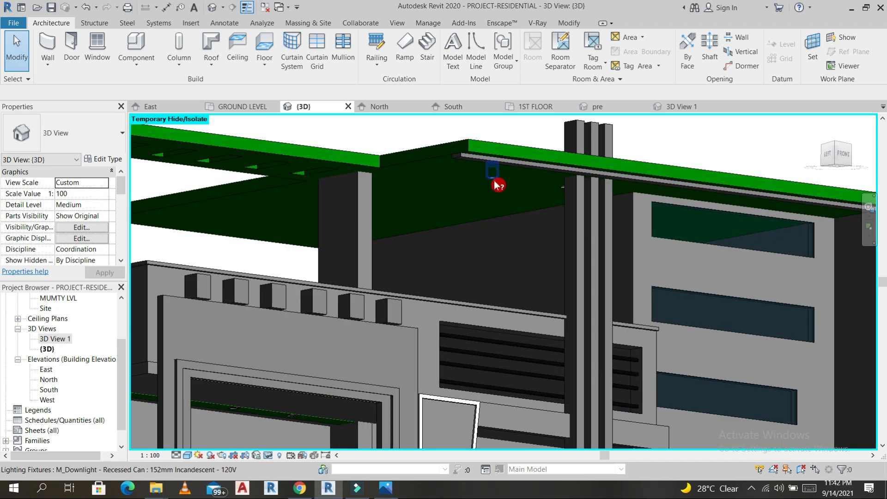
click(497, 186)
scroll(529, 226, down, 8)
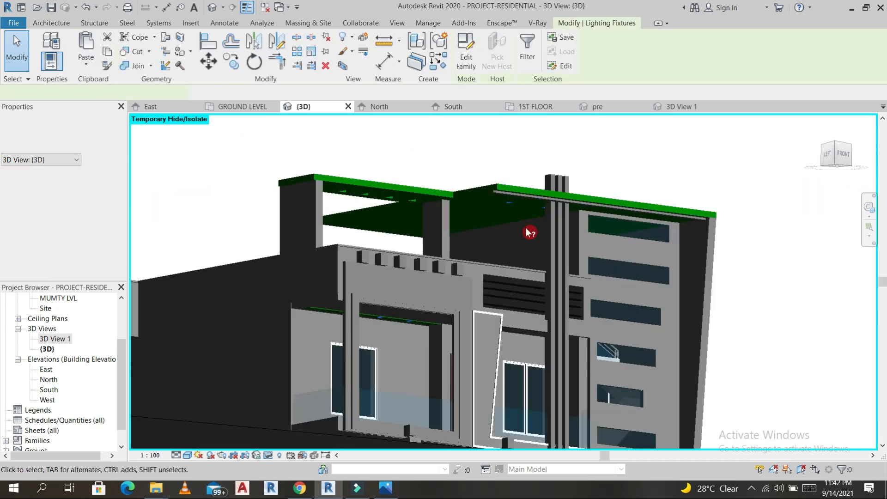
shift+middle_drag(746, 214, 642, 391)
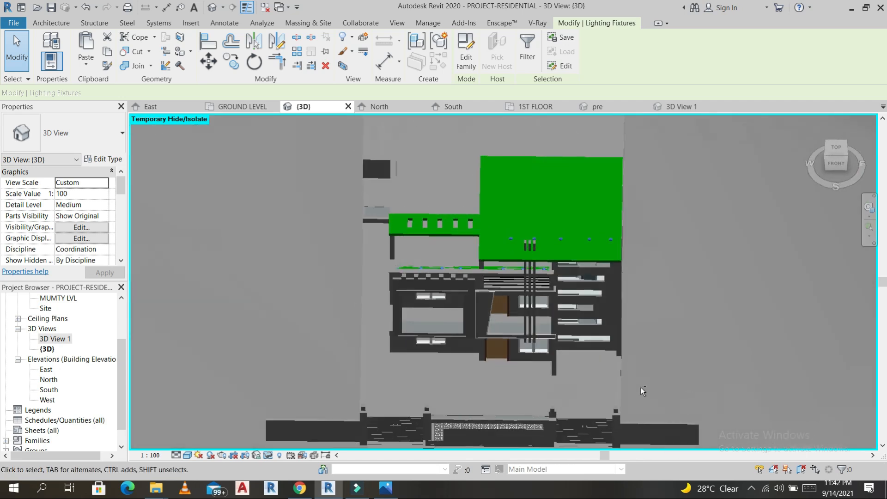
drag(239, 207, 494, 341)
drag(283, 254, 605, 333)
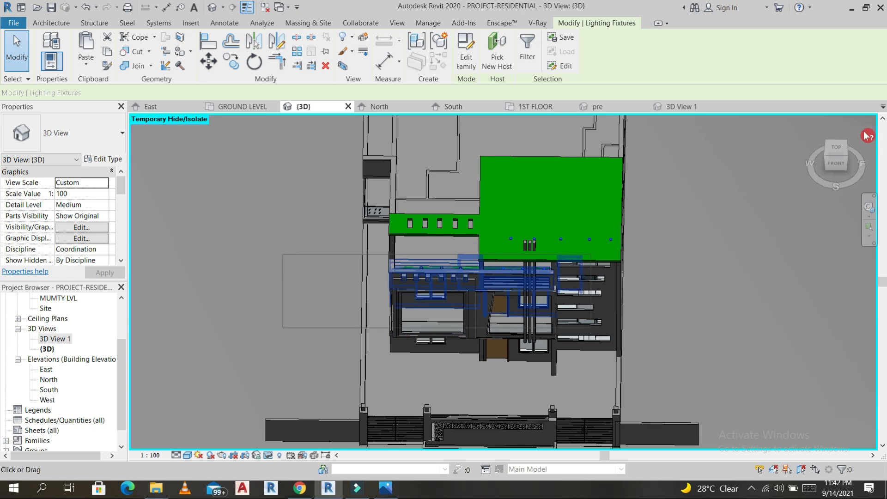
click(836, 152)
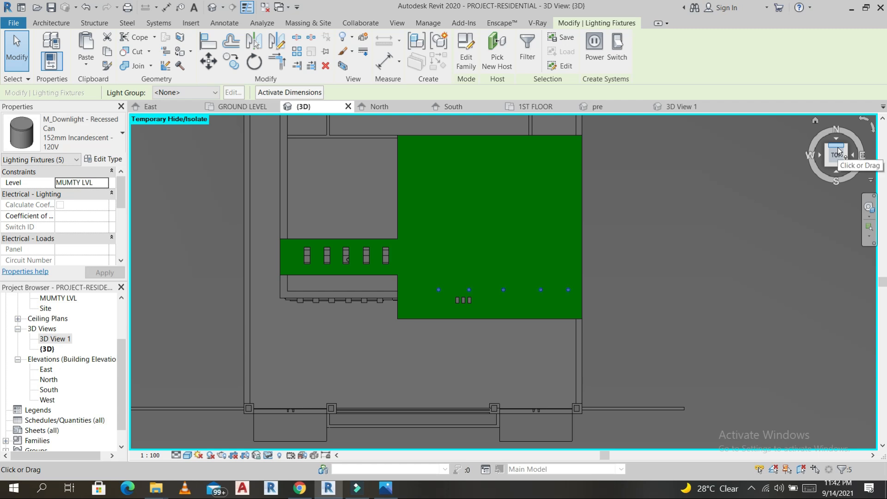
shift+middle_drag(752, 216, 602, 245)
scroll(520, 266, up, 5)
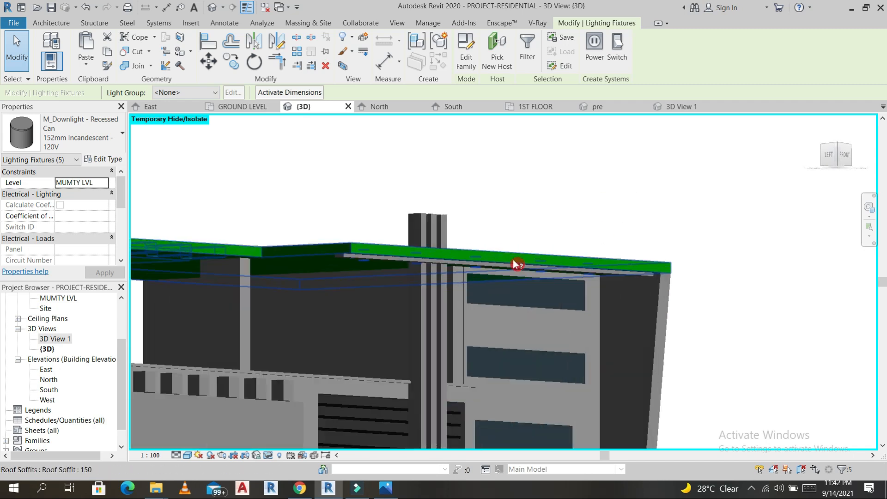
shift+middle_drag(596, 333, 656, 277)
scroll(578, 201, down, 3)
scroll(441, 231, up, 4)
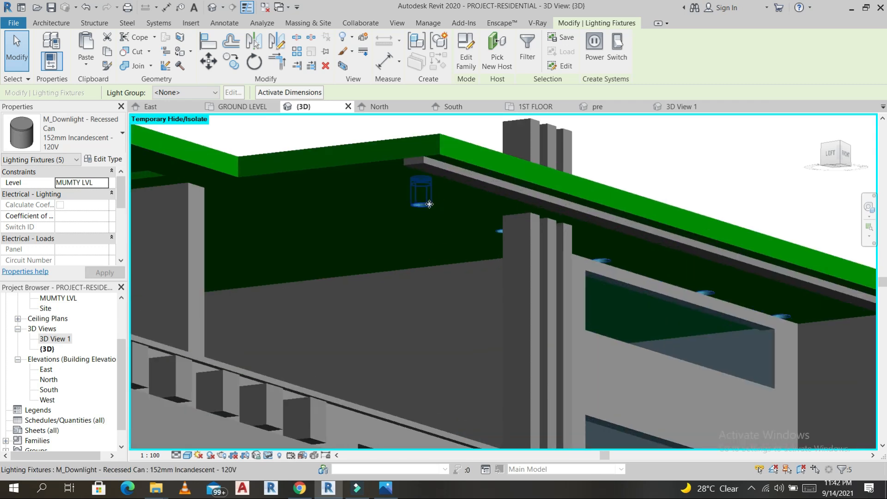
key(Escape)
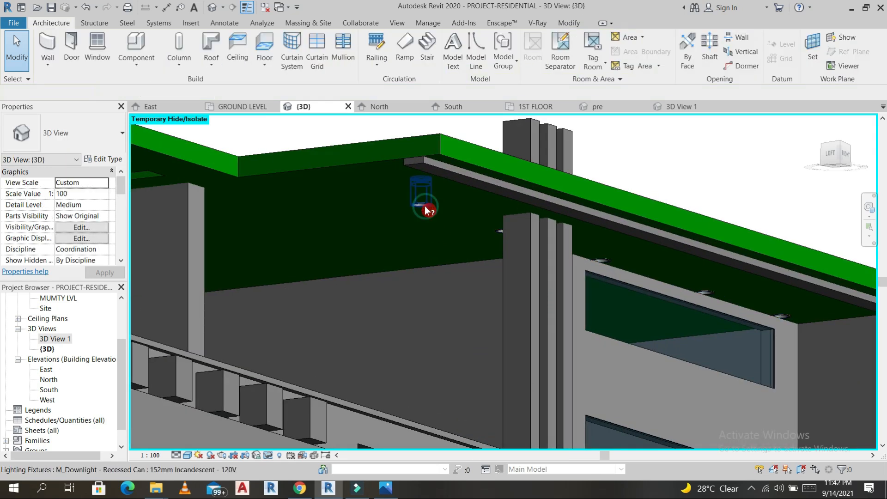
- Copy one recessed downlight and paste two copies onto the underside of the roof slab, toward the narrower left slab
click(429, 211)
key(ctrl+c)
key(ctrl+v)
scroll(429, 211, down, 3)
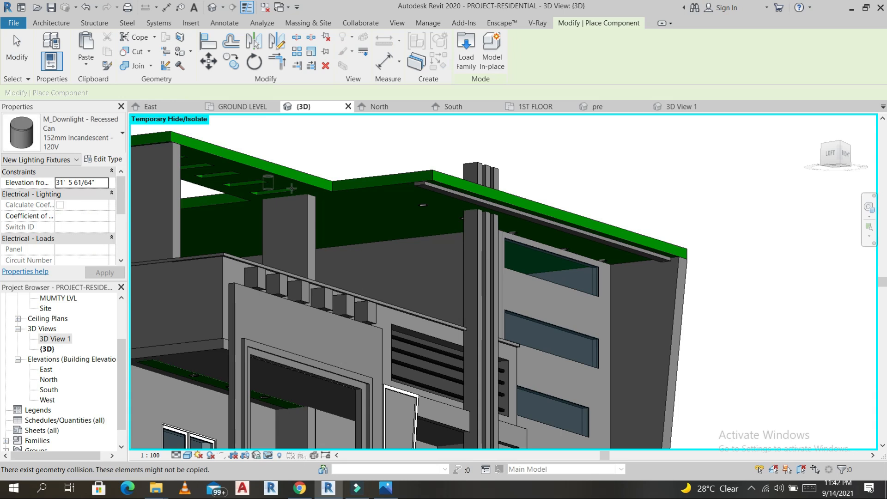
click(253, 231)
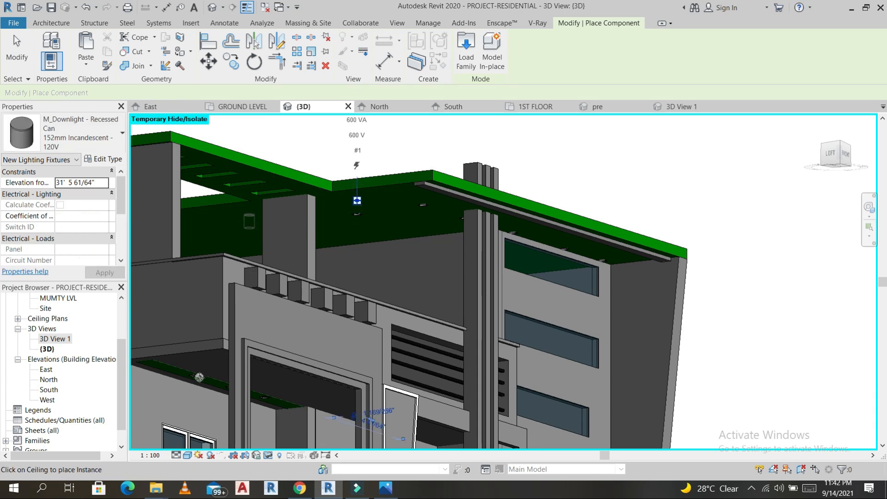
shift+middle_drag(283, 348, 319, 226)
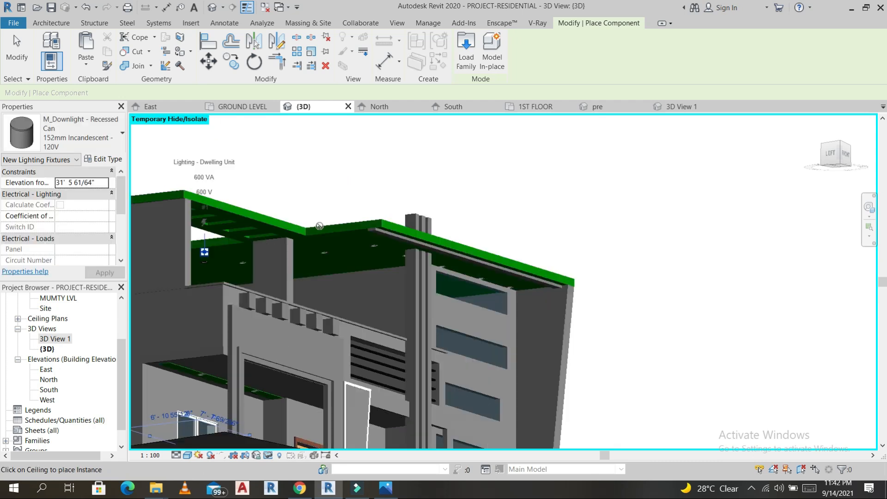
scroll(508, 201, down, 5)
key(Escape)
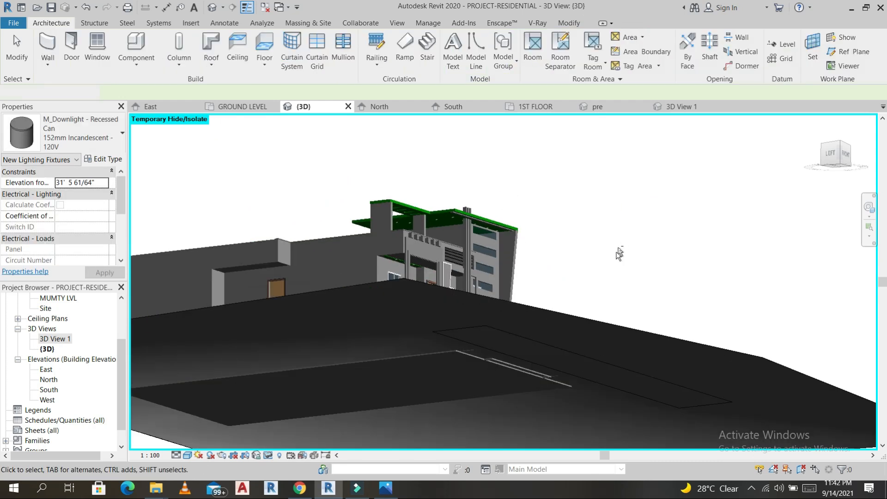
- Duplicate the type of the second-highest glazed curtain panel in the stair tower as Glazed 2
middle_drag(608, 249, 512, 200)
scroll(583, 237, up, 4)
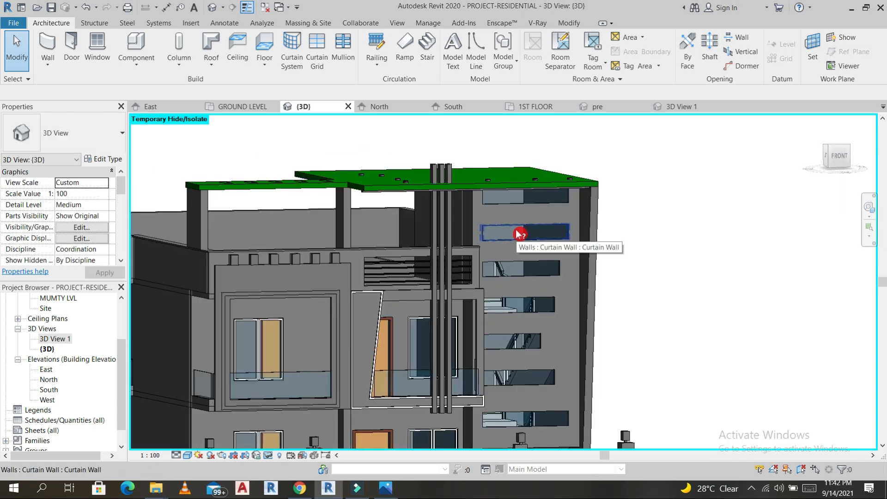
key(Tab)
click(518, 233)
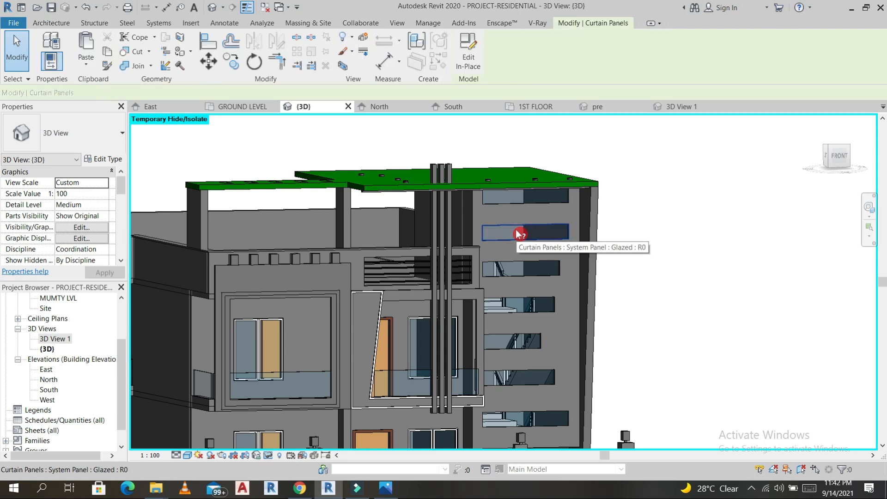
click(118, 159)
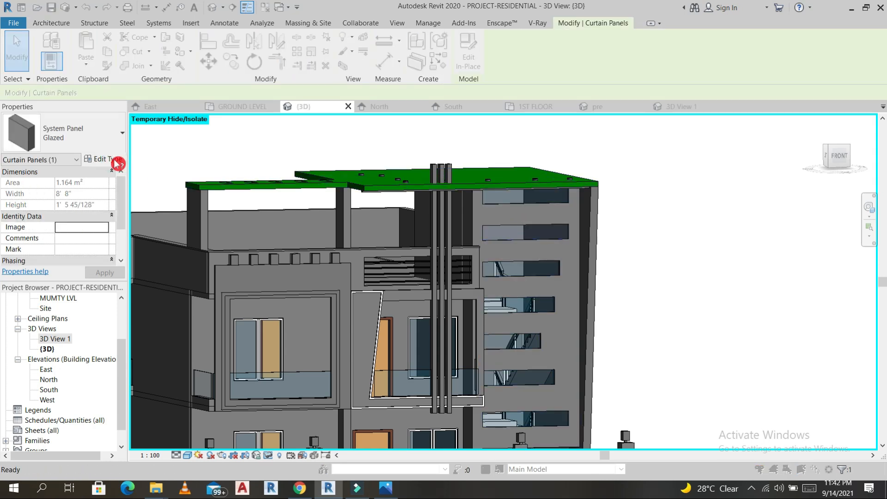
click(375, 157)
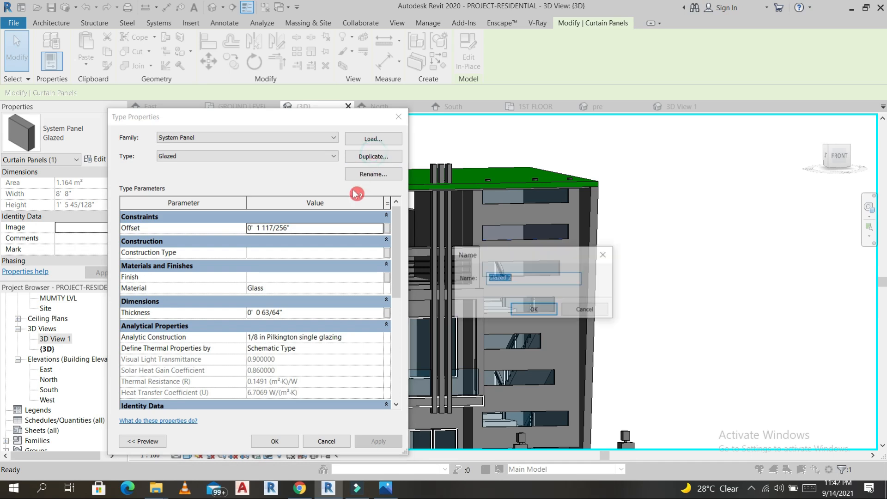
click(535, 310)
- Open the Glass material of the Glazed 2 type and set its appearance glazing color option to Custom
click(381, 289)
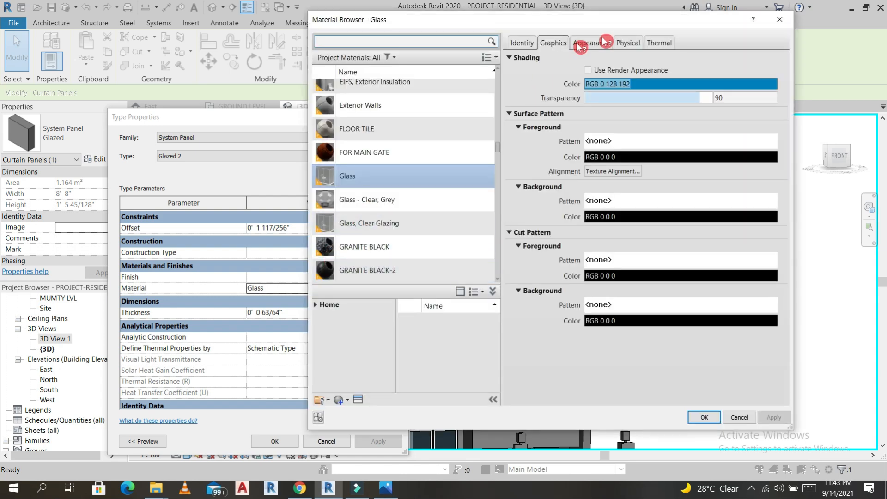
click(585, 46)
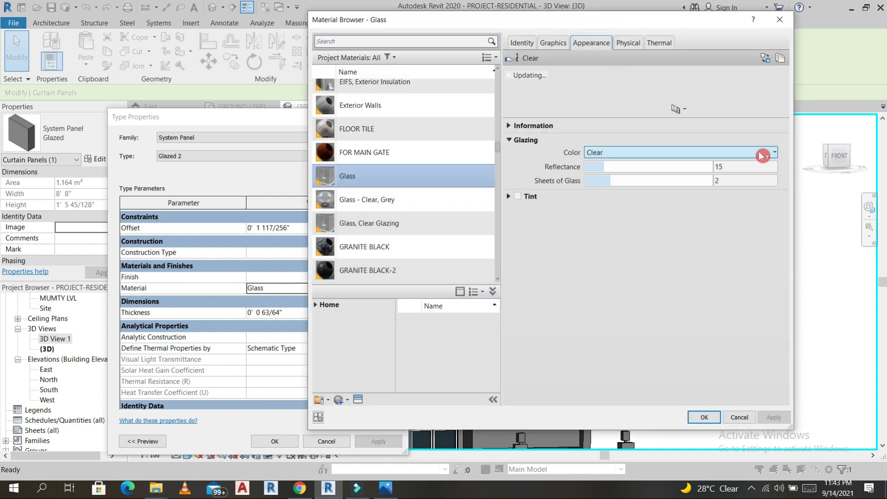
click(763, 156)
click(729, 219)
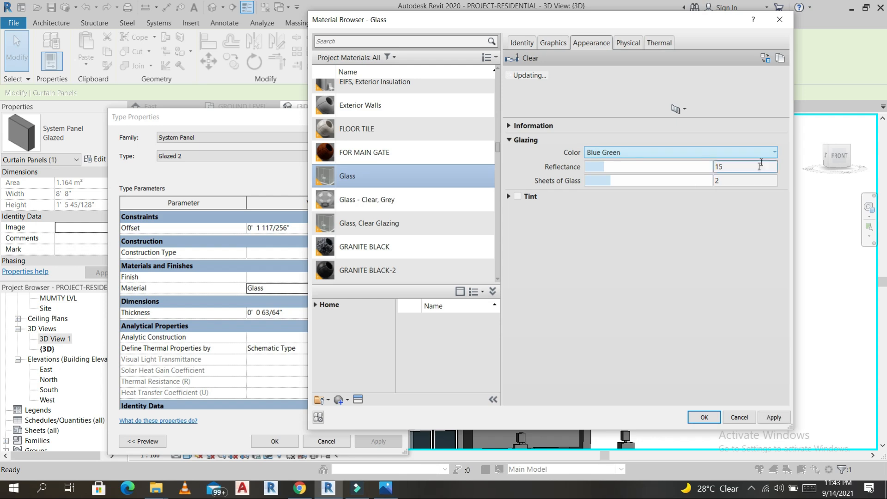
click(768, 156)
click(725, 239)
- Set the Glass material's custom glazing color to RGB 0 64 128 and accept the material and type changes
click(686, 166)
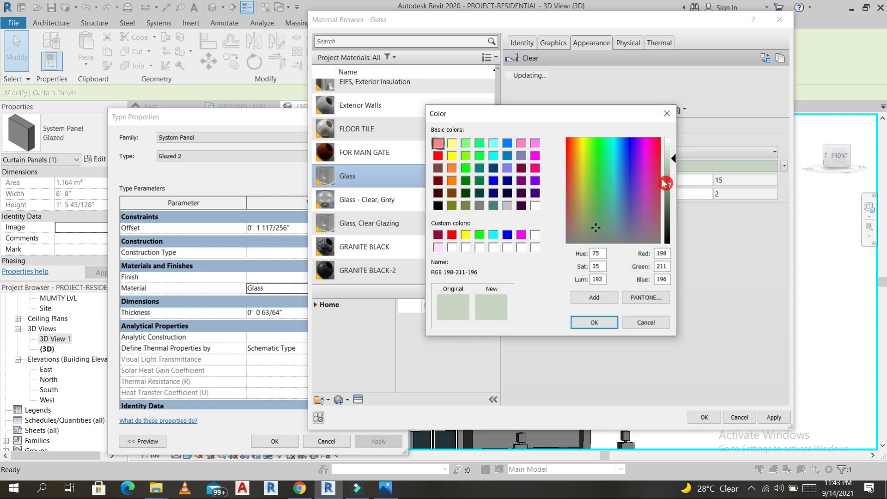
drag(631, 180, 611, 206)
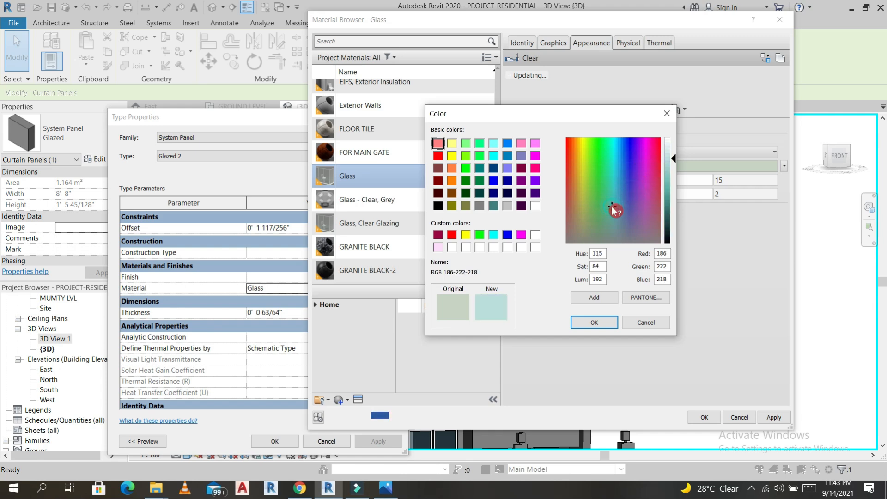
click(632, 162)
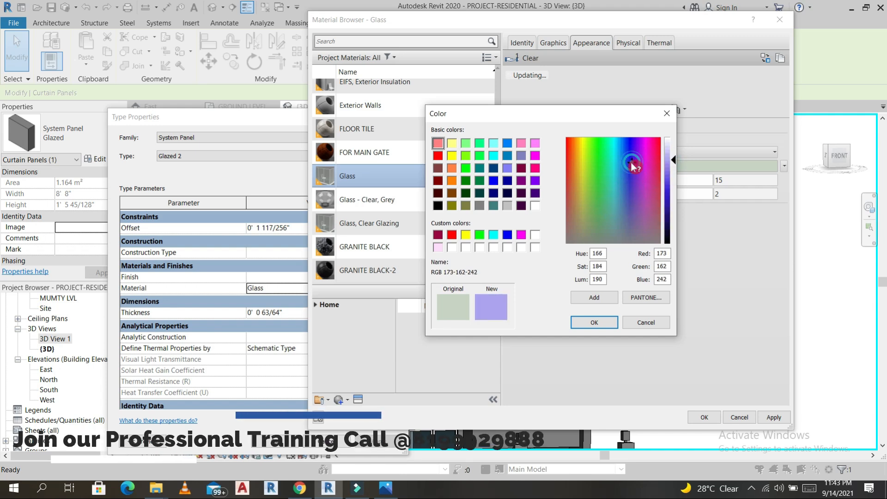
drag(671, 161, 671, 170)
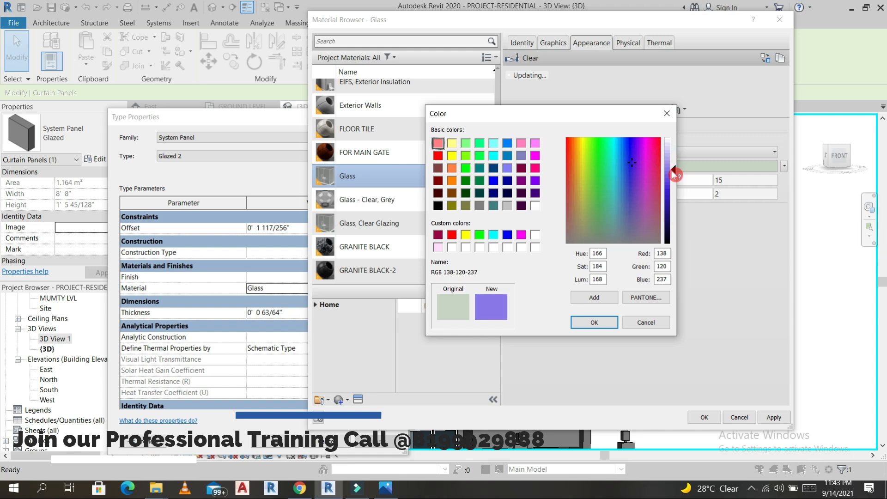
click(494, 169)
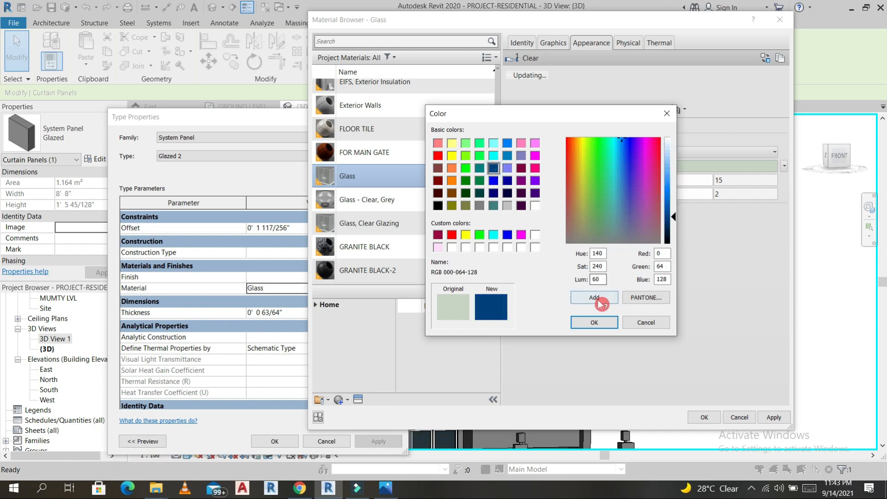
click(594, 321)
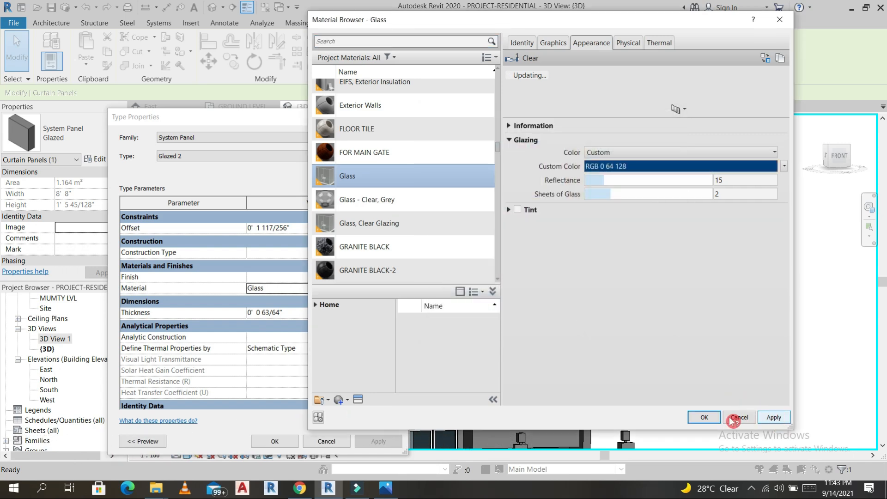
click(705, 418)
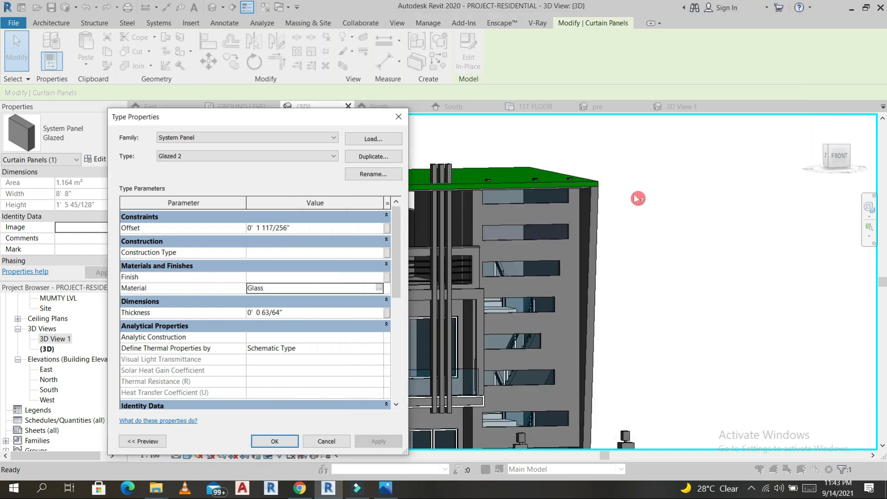
click(278, 442)
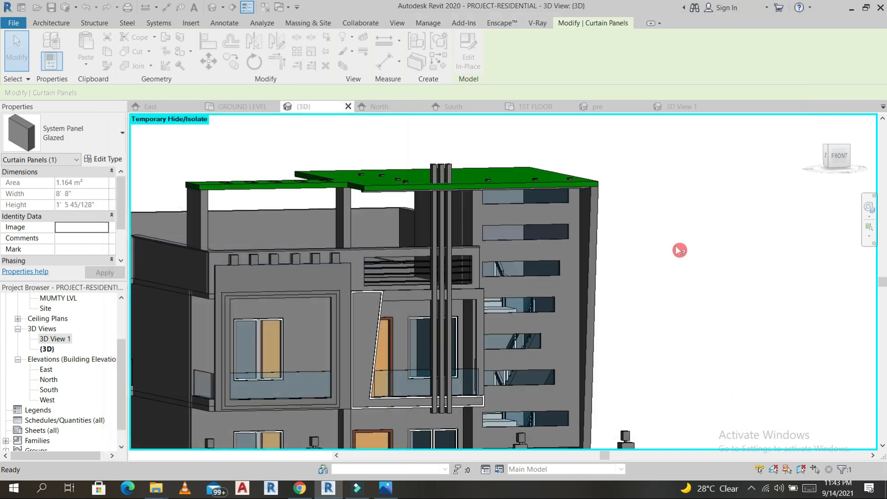
click(678, 229)
- Open the upper-floor facade frame model for in-place editing and select the frame extrusion with the slanted panel next to the stair tower
scroll(679, 228, down, 2)
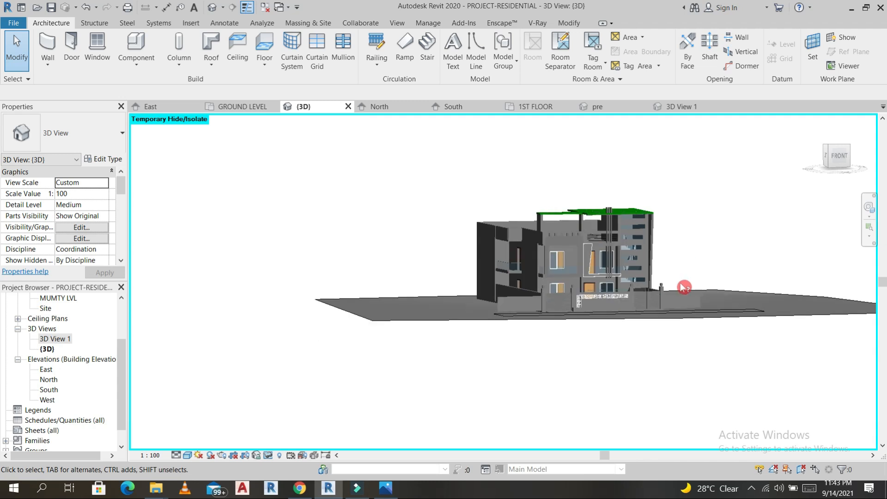
scroll(684, 288, up, 1)
scroll(504, 241, up, 4)
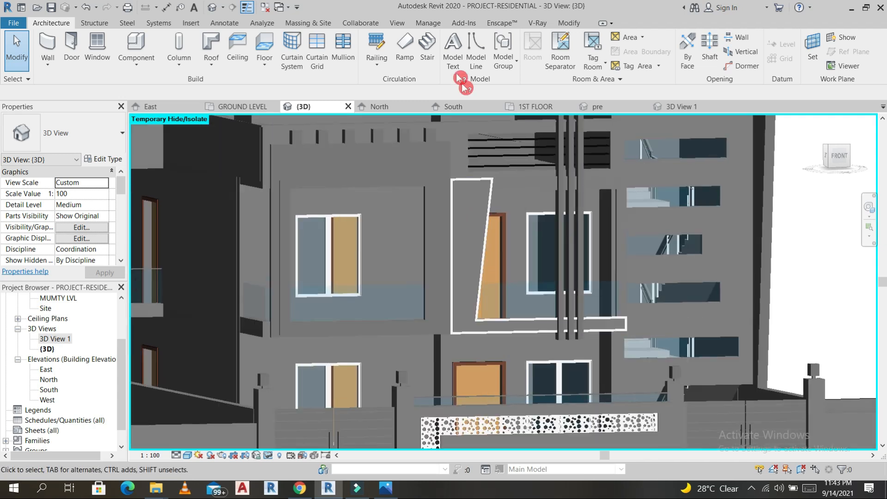
click(508, 193)
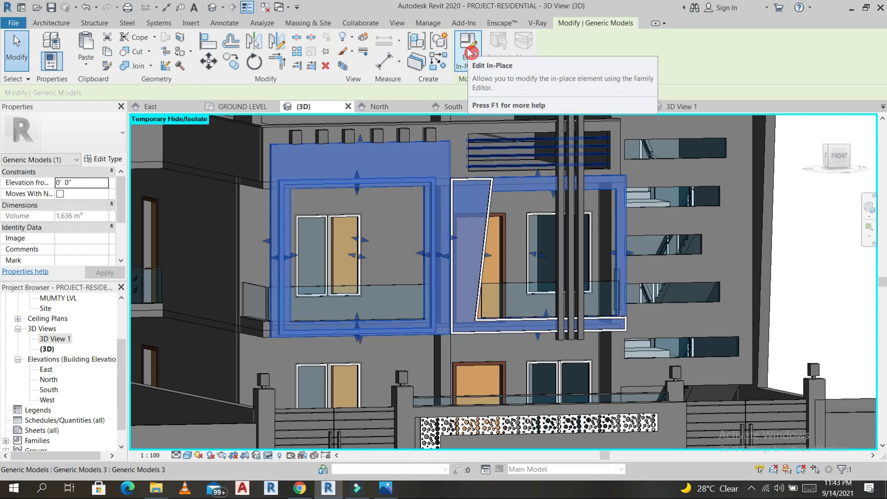
click(468, 49)
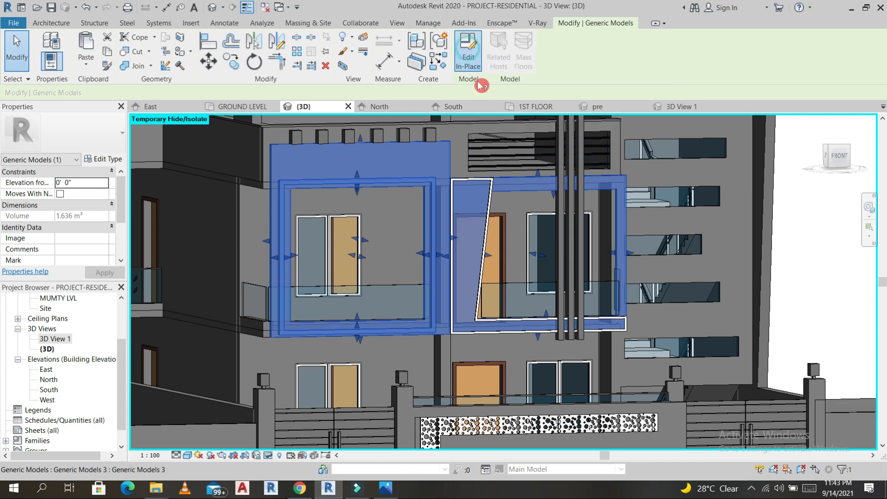
click(522, 191)
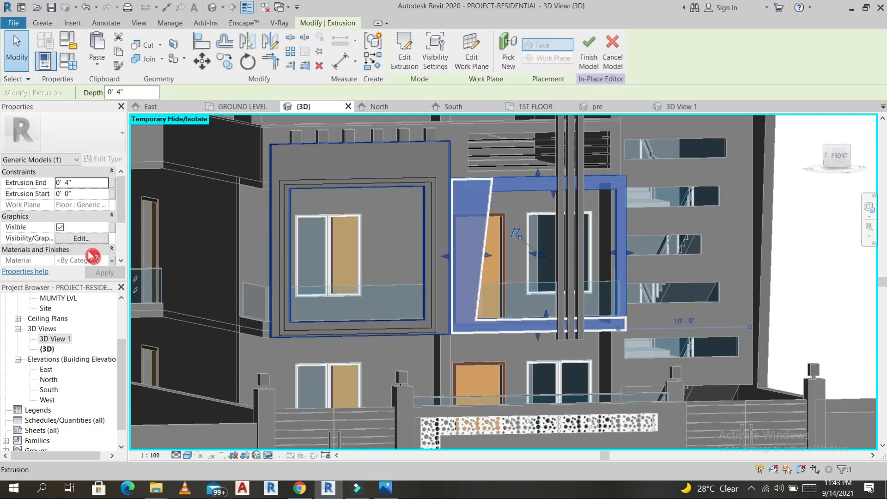
- Set the selected frame extrusion's material parameter association to <none>
click(116, 260)
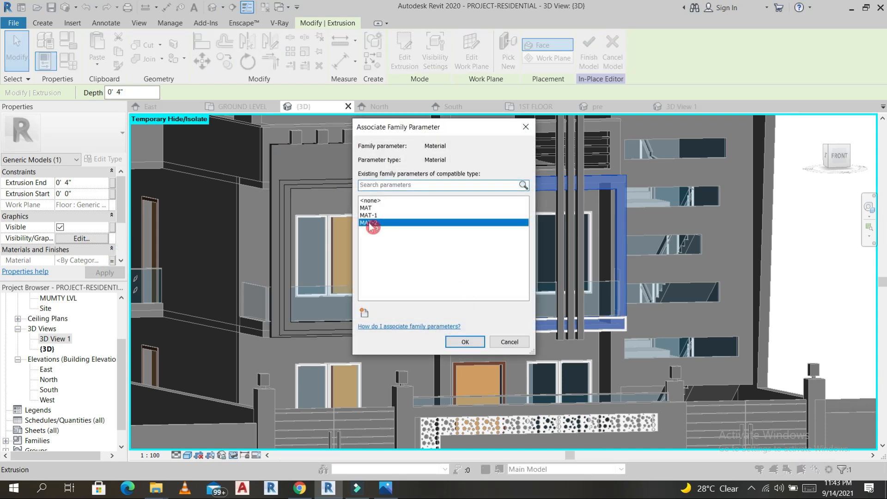
click(370, 200)
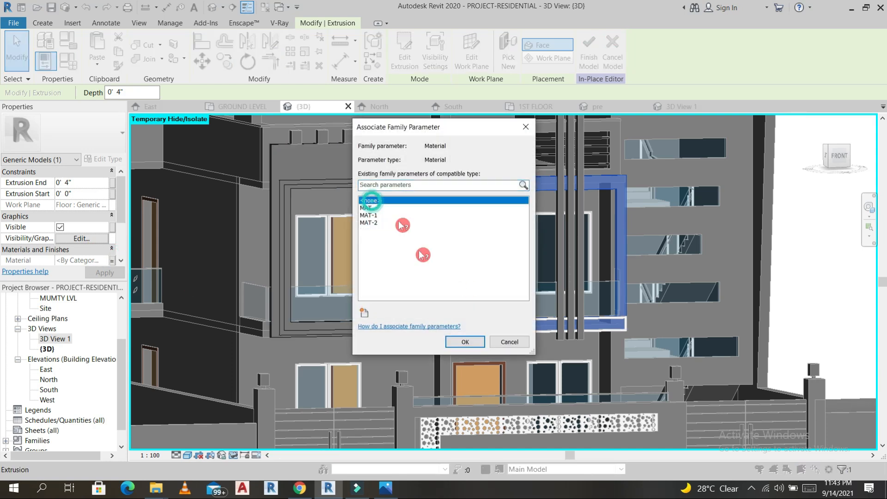
click(520, 133)
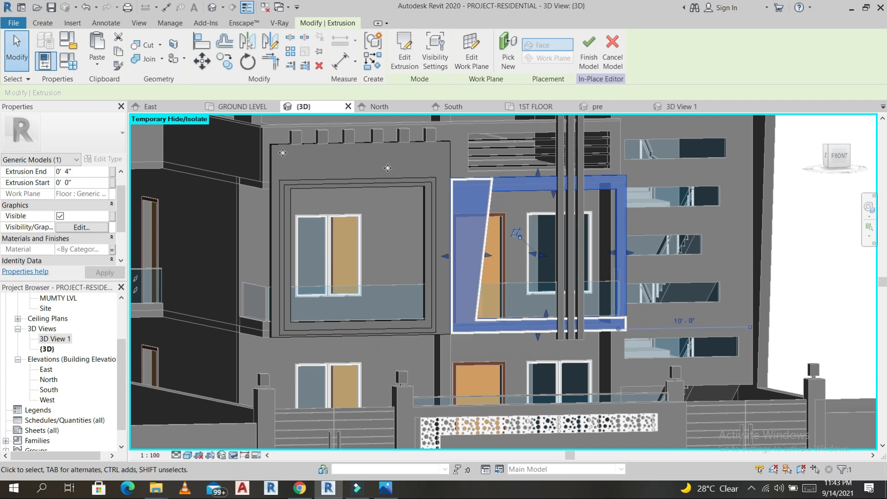
click(525, 188)
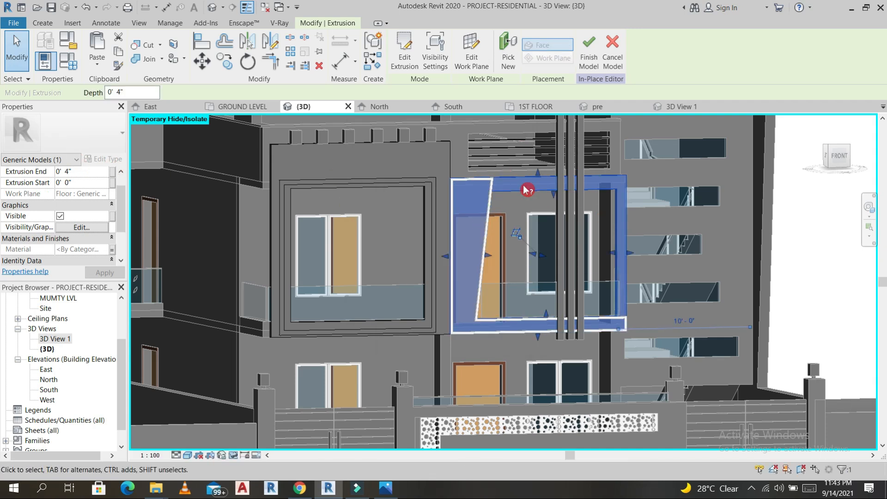
click(112, 252)
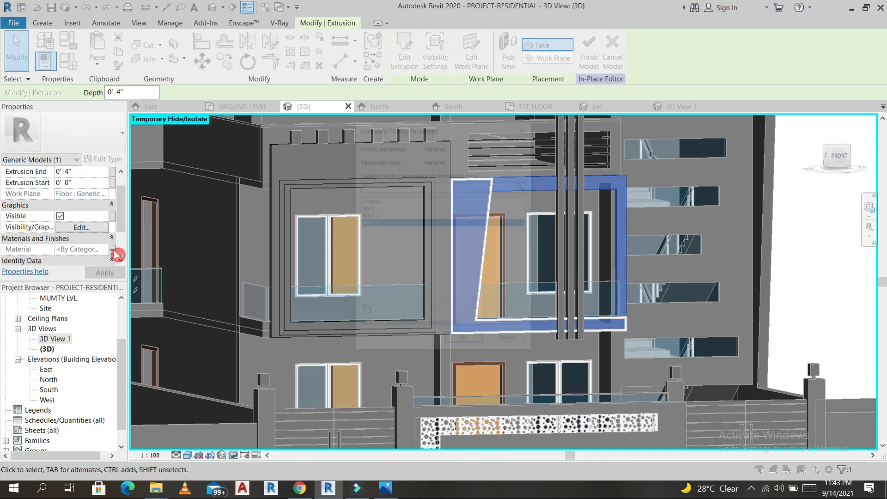
click(372, 201)
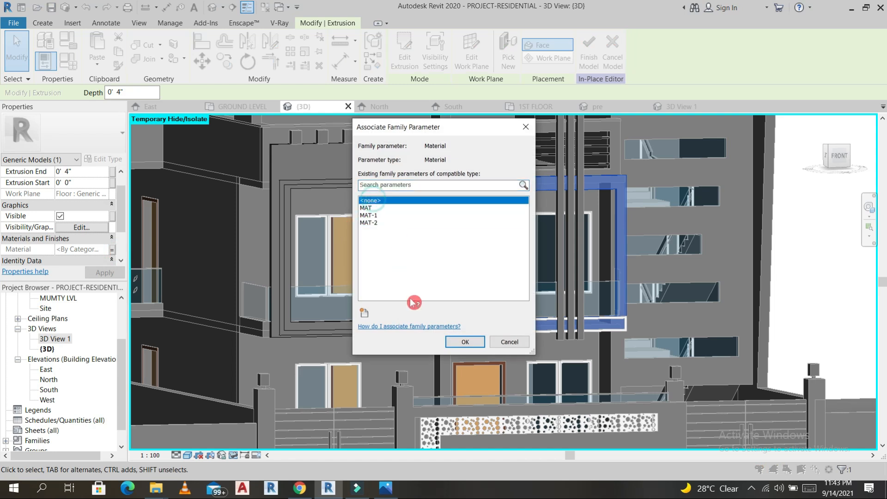
click(469, 342)
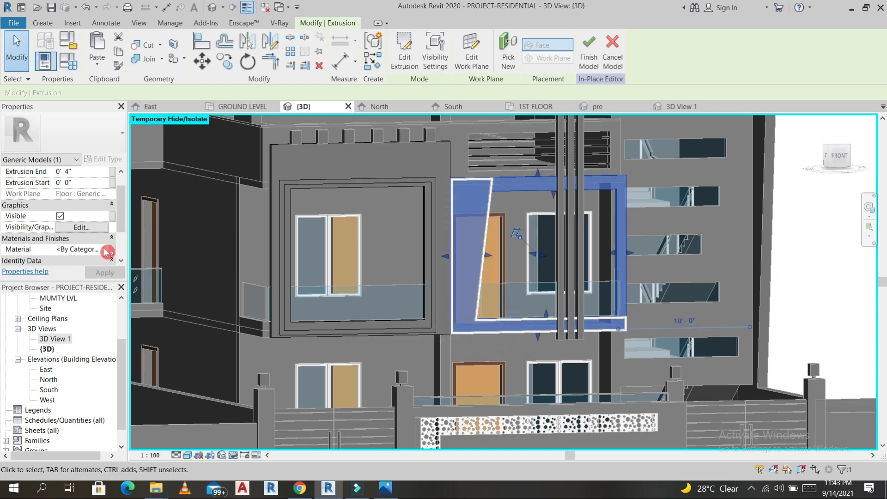
- Assign the PAINT-4 material to the selected frame extrusion and finish the in-place model
click(107, 252)
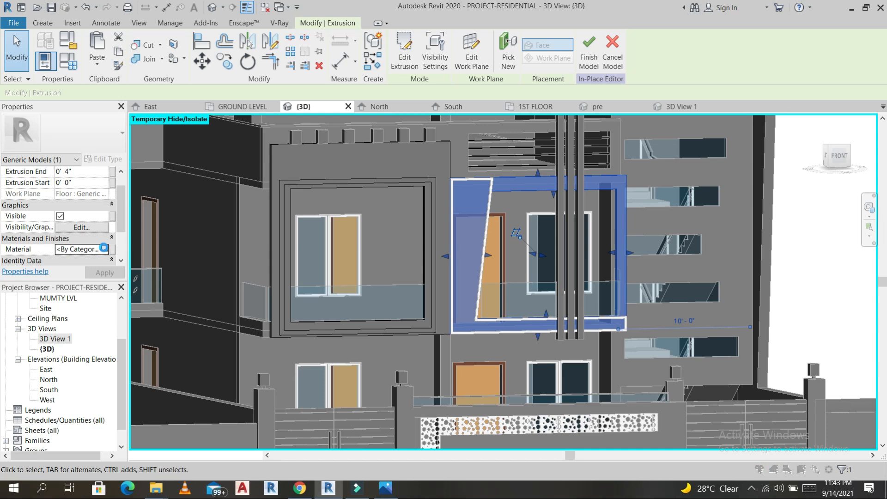
click(103, 248)
scroll(375, 206, down, 15)
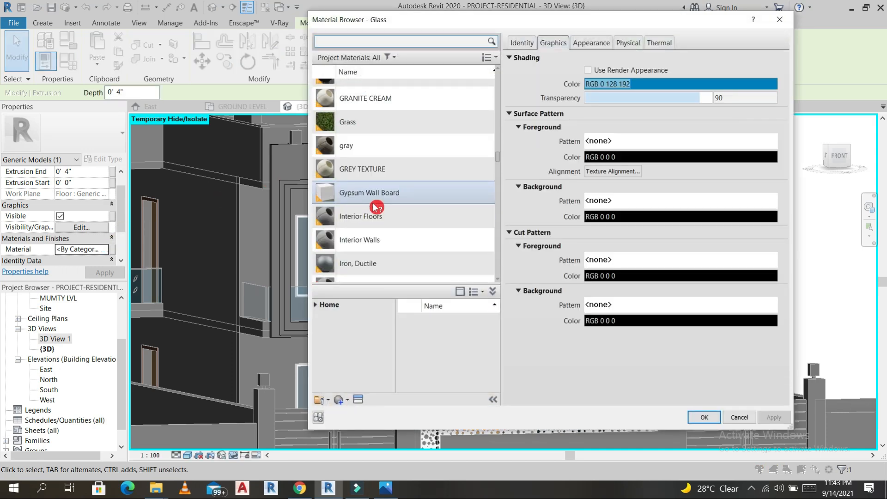
click(383, 164)
click(704, 418)
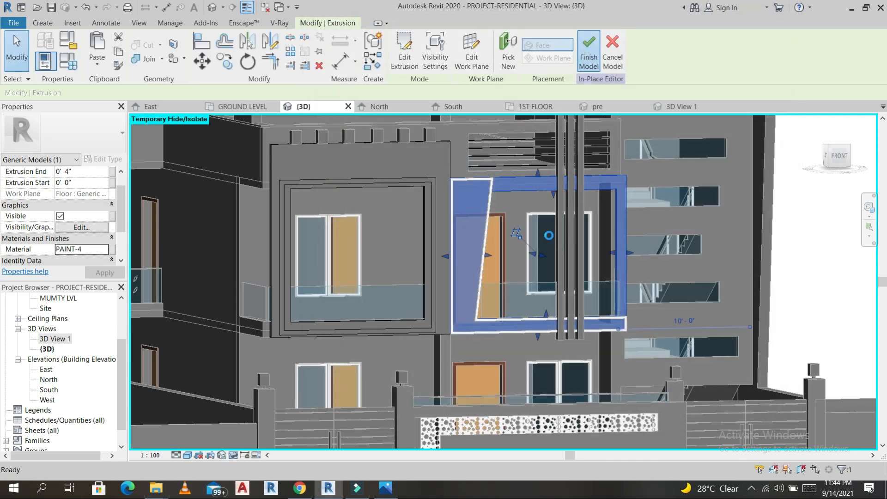
scroll(504, 166, down, 4)
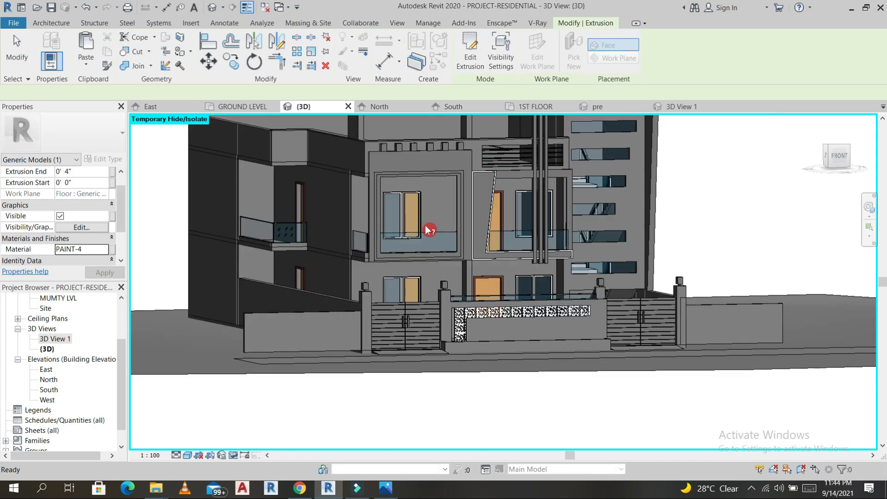
key(Escape)
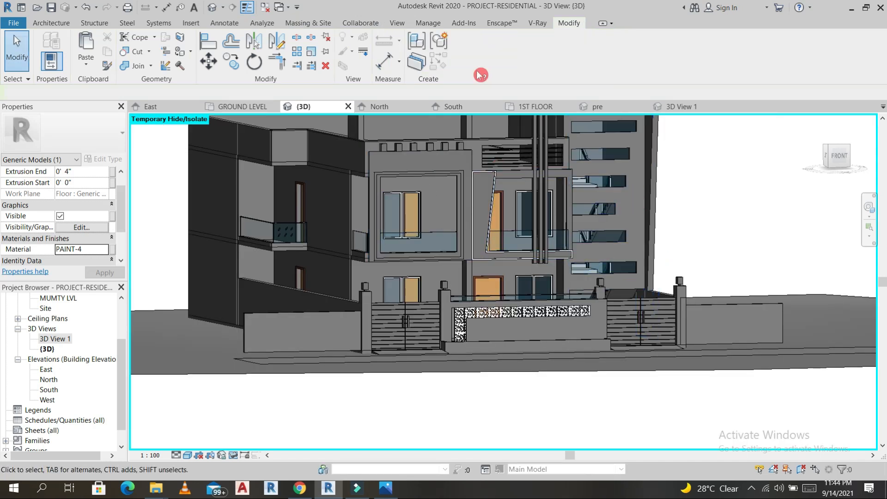
- Paint the front wall face of the stair tower with the Wood Sheathing, Chipboard material
click(53, 24)
click(569, 23)
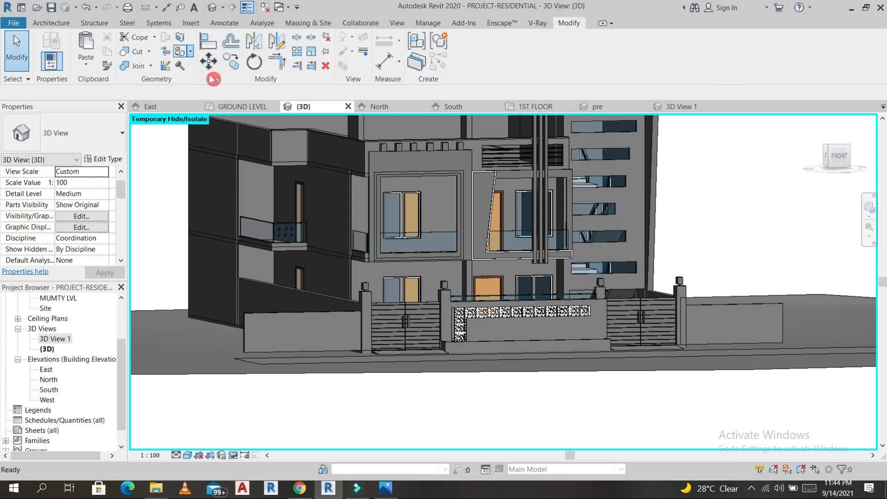
key(p)
key(t)
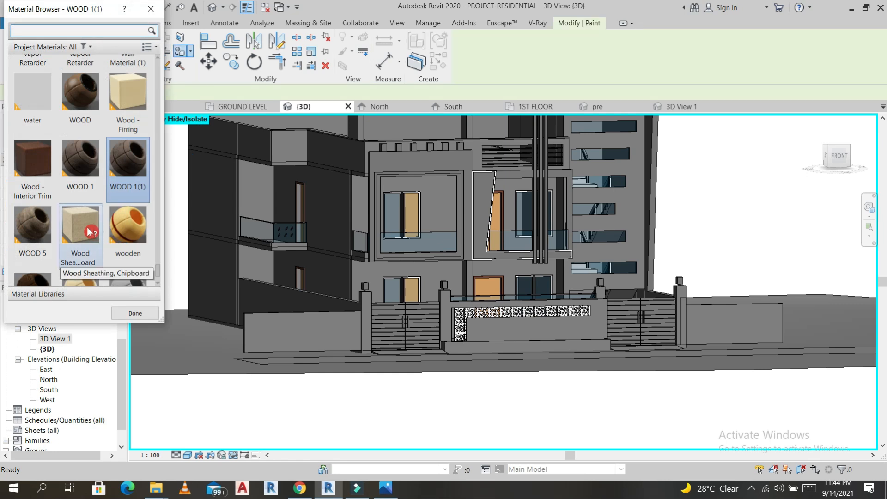
click(90, 231)
click(628, 206)
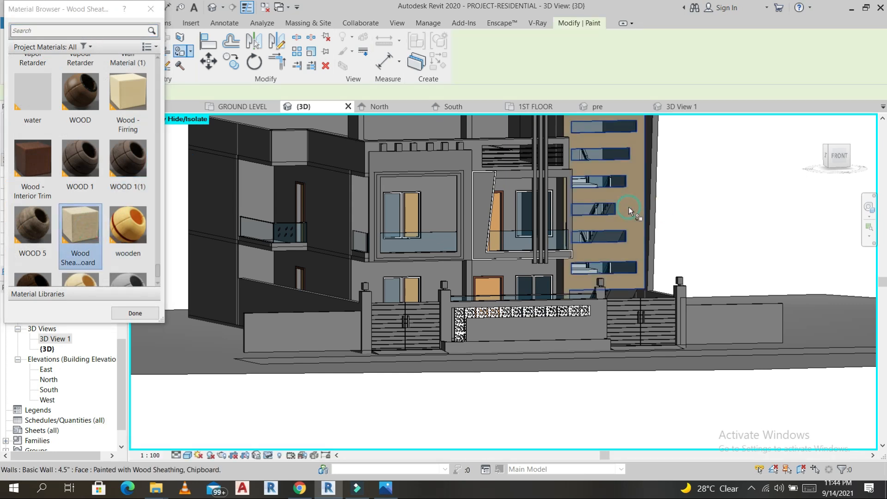
scroll(113, 263, down, 1)
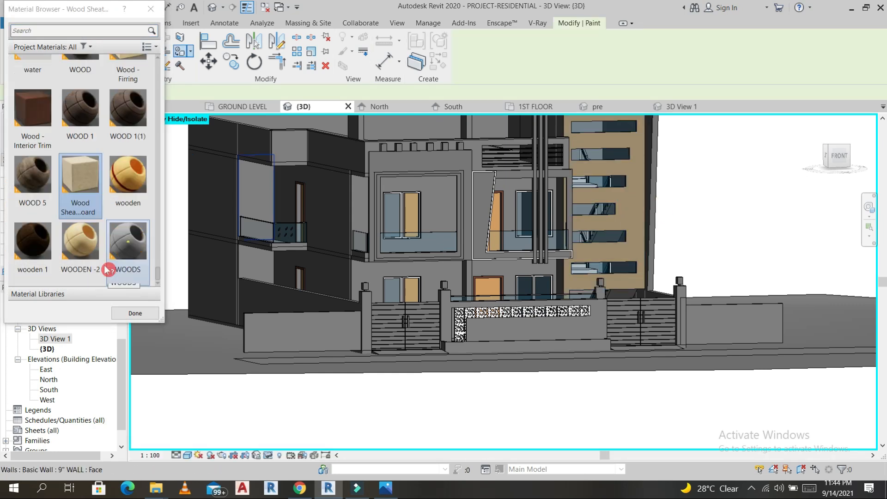
scroll(95, 208, up, 5)
click(95, 208)
scroll(121, 187, up, 10)
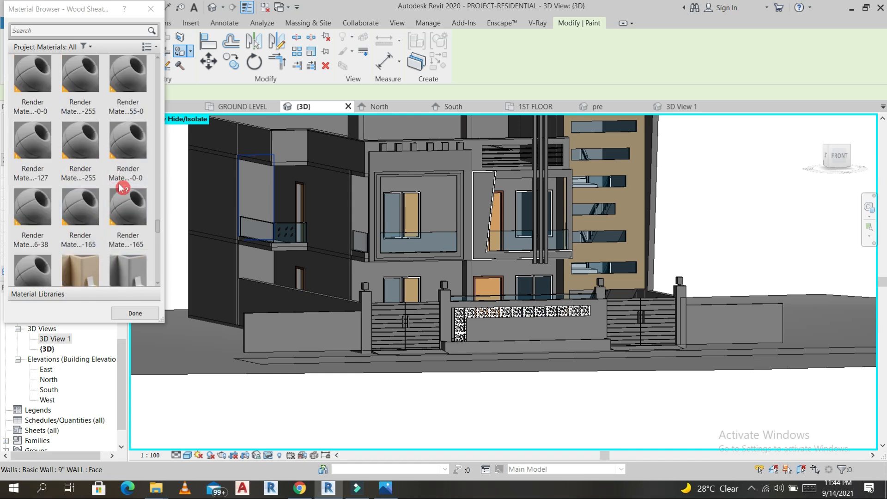
scroll(121, 187, up, 2)
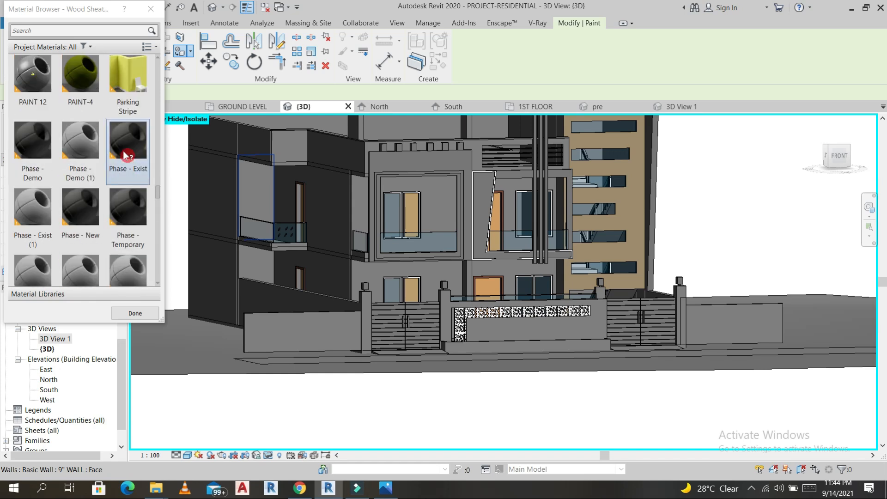
scroll(124, 157, up, 6)
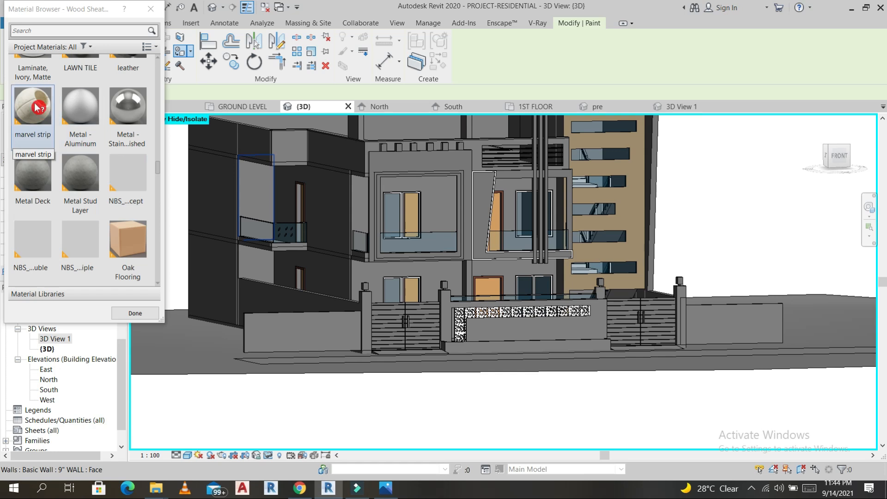
click(36, 107)
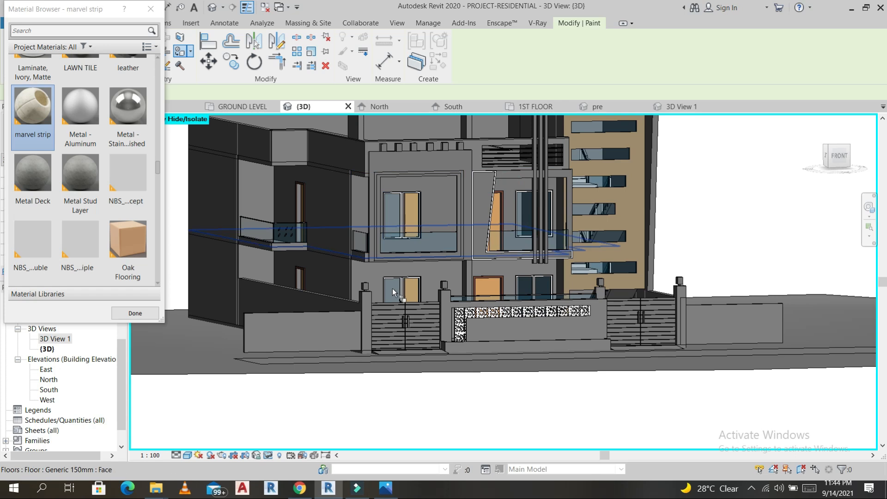
scroll(373, 275, up, 3)
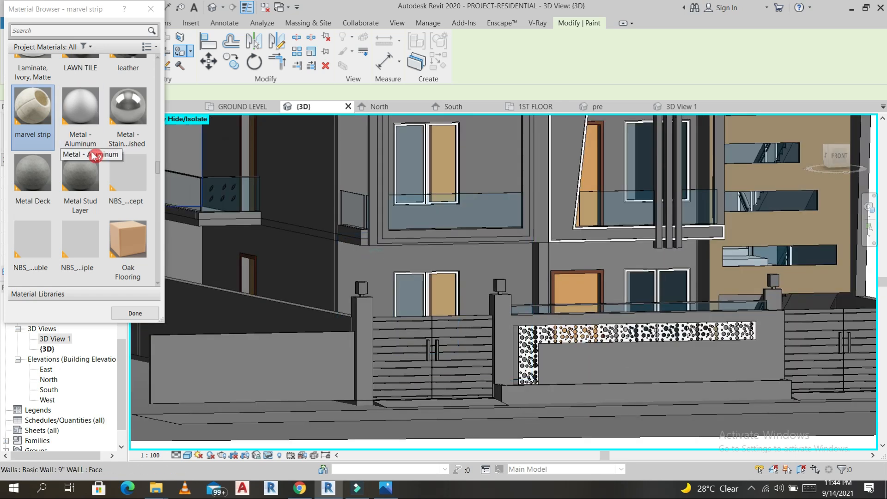
- Paint the underside of the floor slab above the upper side balcony door with the wooden material
scroll(97, 191, down, 5)
click(131, 184)
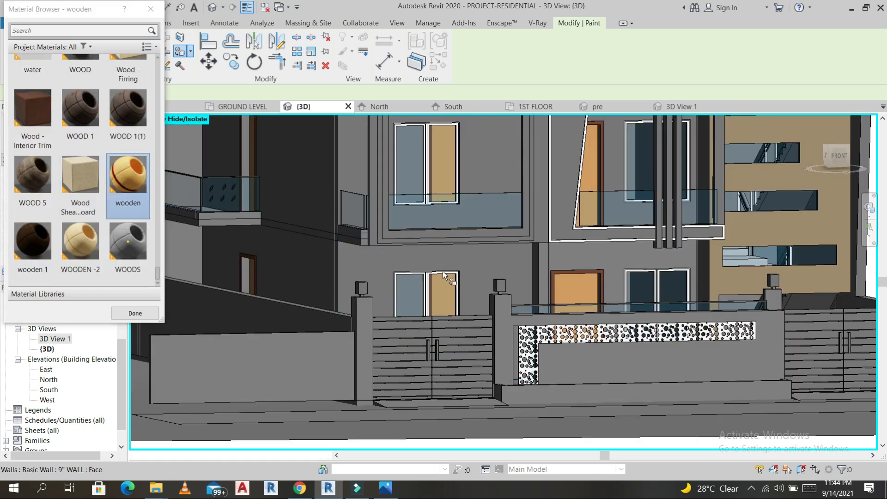
scroll(242, 188, down, 3)
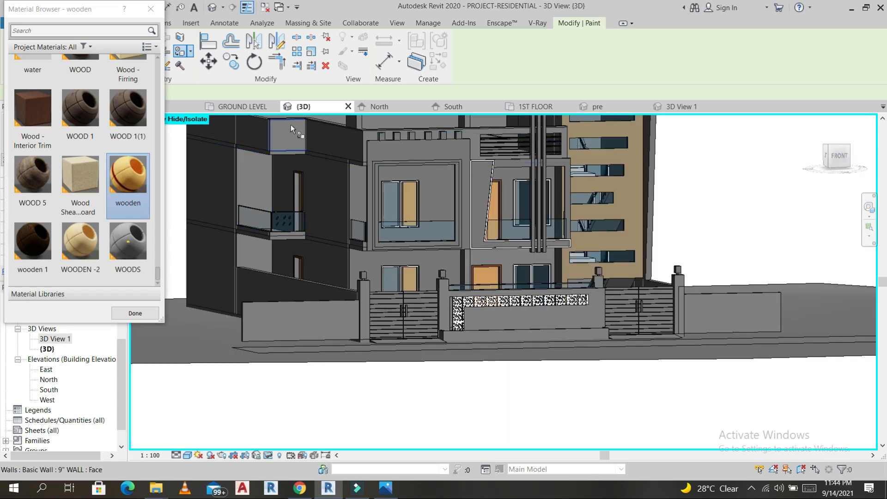
scroll(302, 216, down, 3)
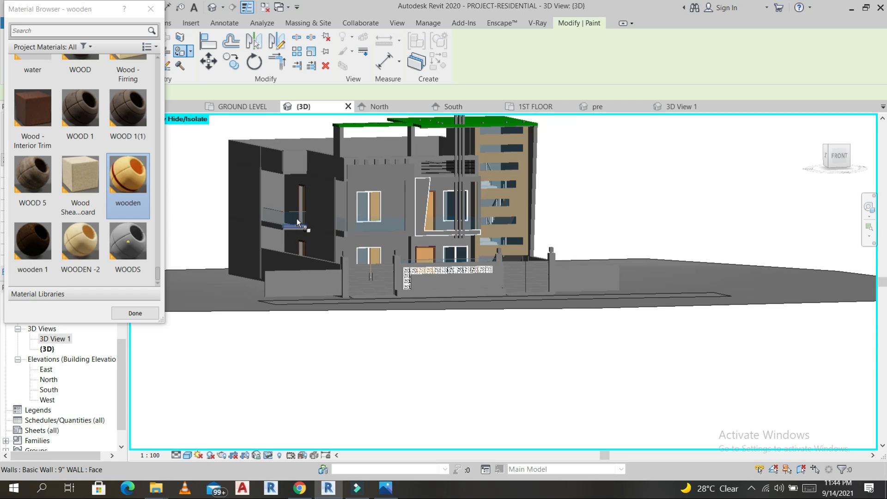
shift+middle_drag(297, 222, 330, 148)
scroll(265, 206, up, 10)
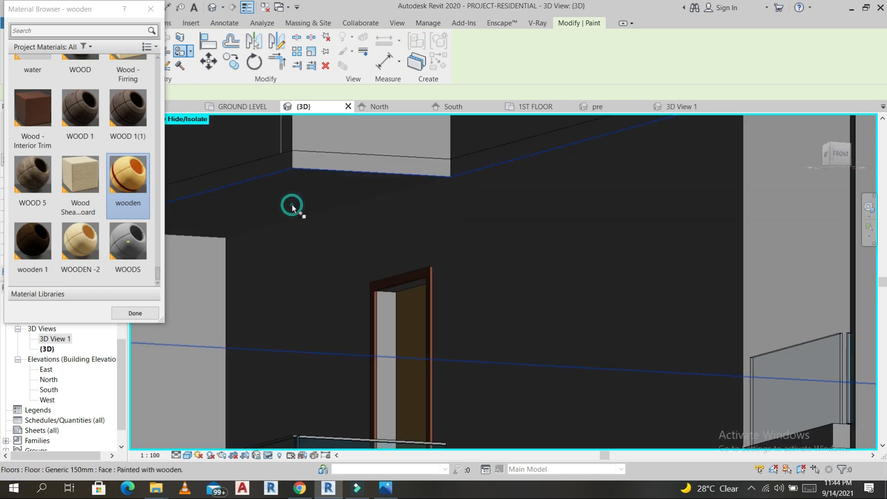
- Paint the underside of the floor slab at the base of the side balcony with the same wooden material
scroll(314, 221, down, 5)
scroll(317, 274, up, 2)
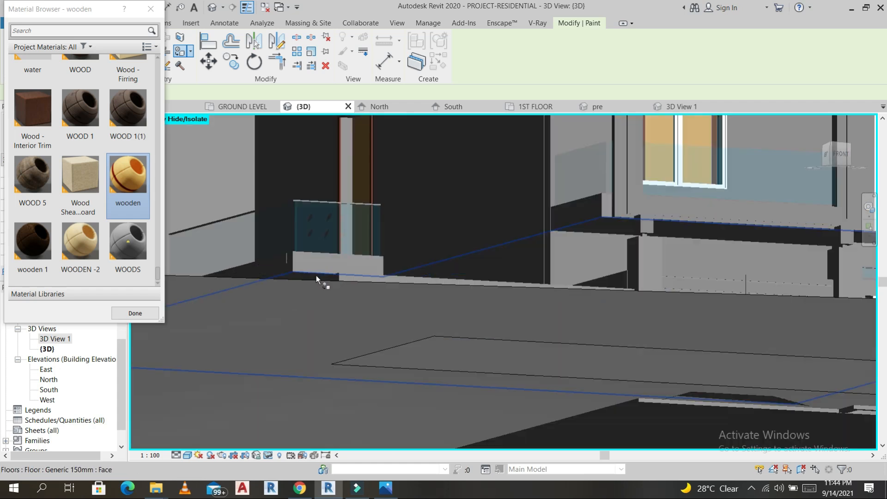
scroll(316, 275, up, 3)
scroll(309, 276, down, 3)
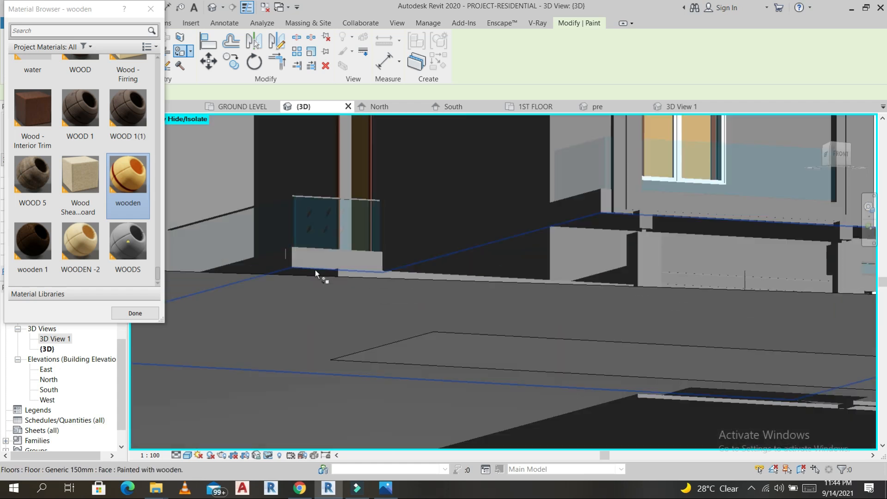
scroll(450, 251, down, 3)
scroll(450, 251, up, 5)
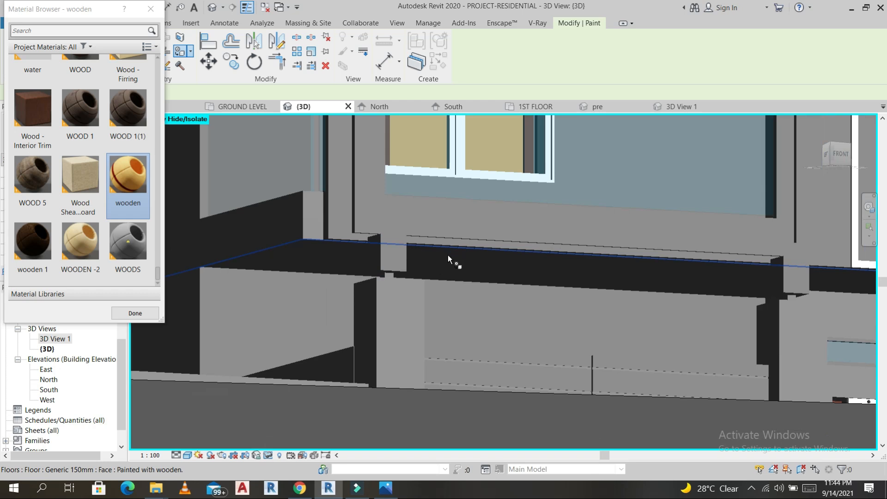
scroll(461, 176, down, 3)
scroll(460, 176, down, 4)
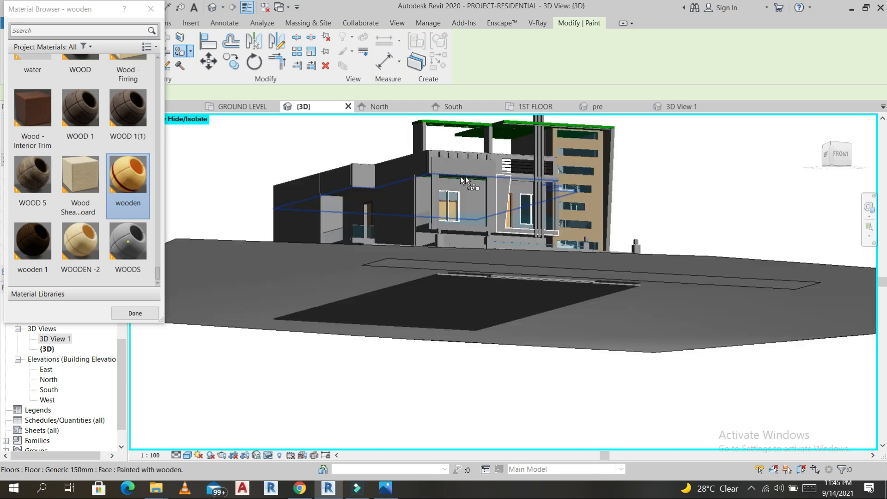
shift+middle_drag(692, 183, 508, 300)
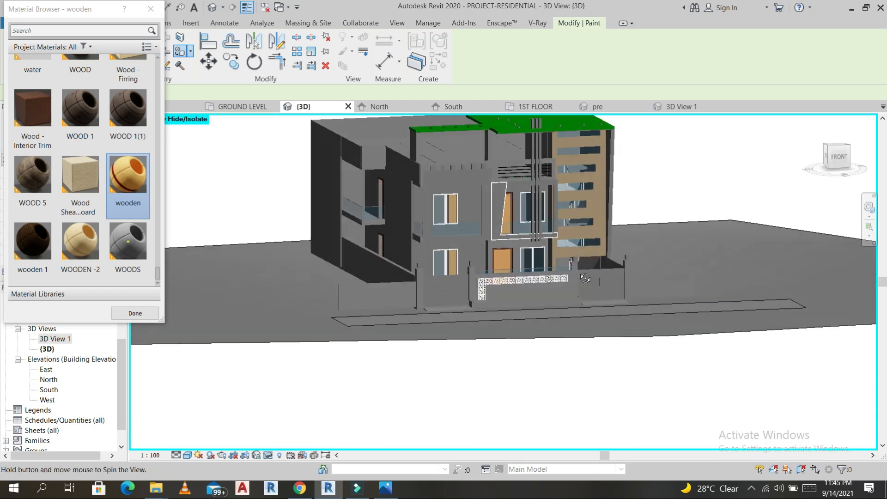
- Set the 3D view's visual style to Realistic
scroll(415, 360, up, 5)
click(188, 455)
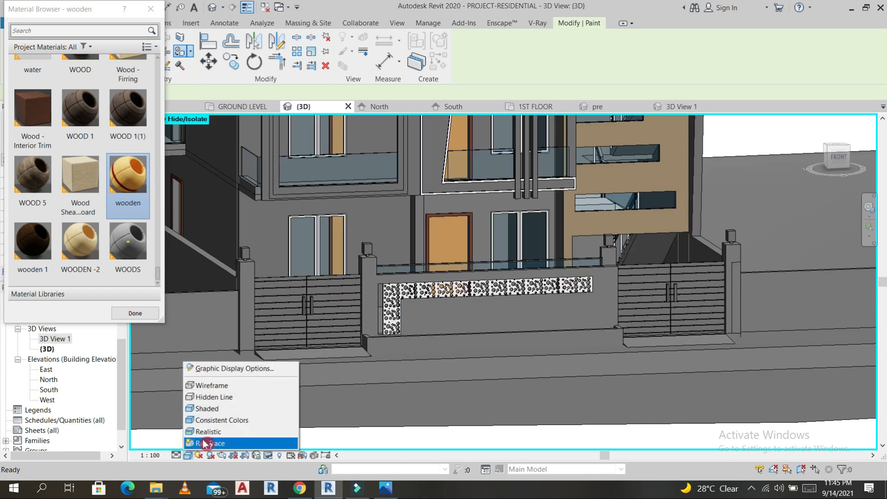
click(219, 433)
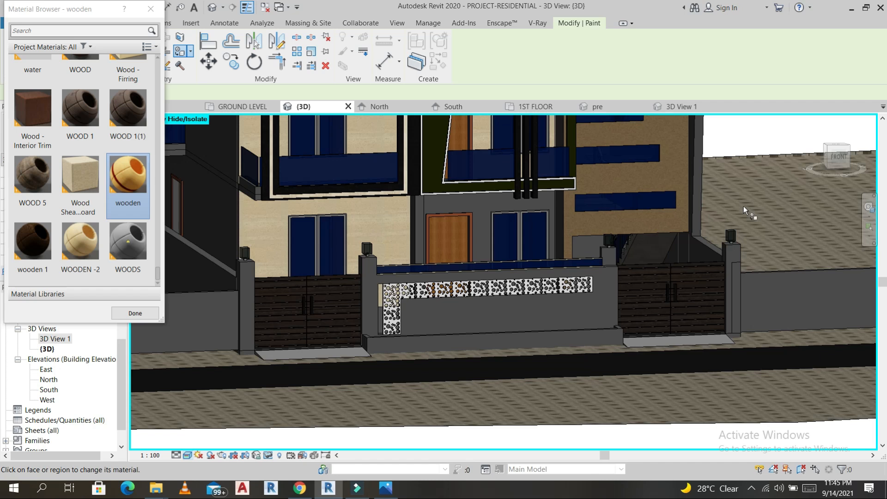
scroll(744, 206, down, 3)
middle_drag(744, 206, 740, 305)
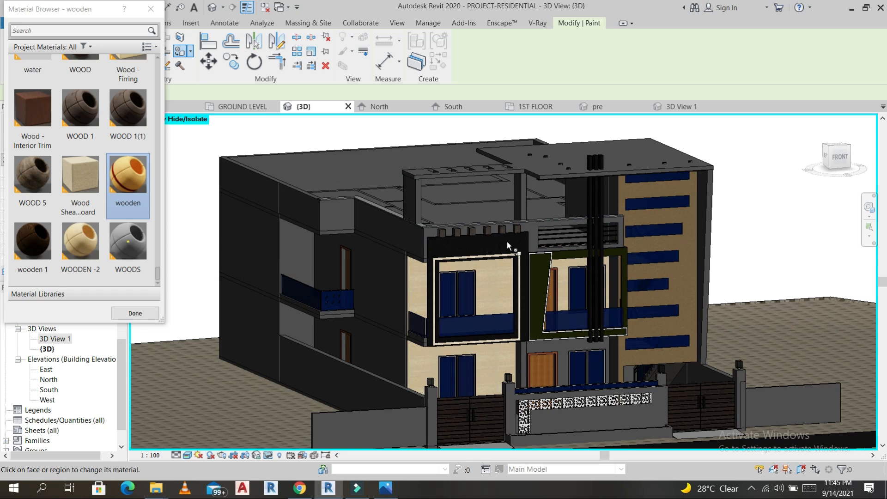
- Paint the roof-level parapet faces along the side and front of the house with the WOODEN -2 material
click(124, 218)
click(95, 228)
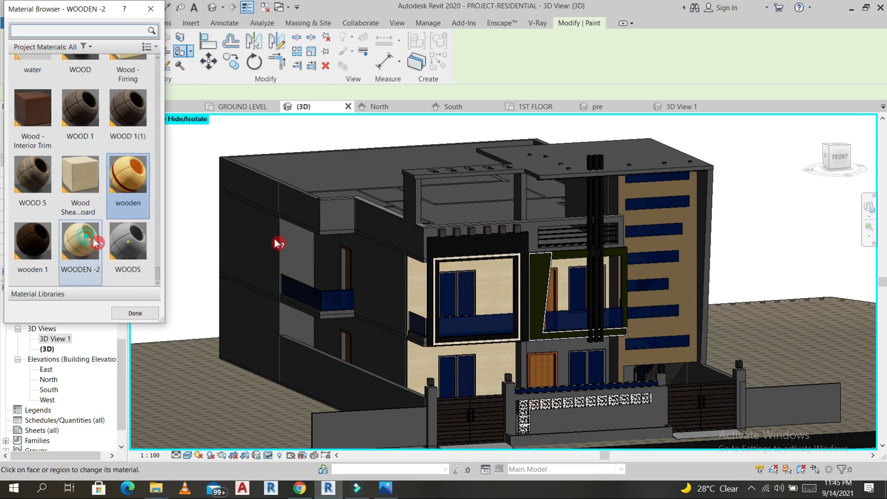
click(390, 225)
click(301, 204)
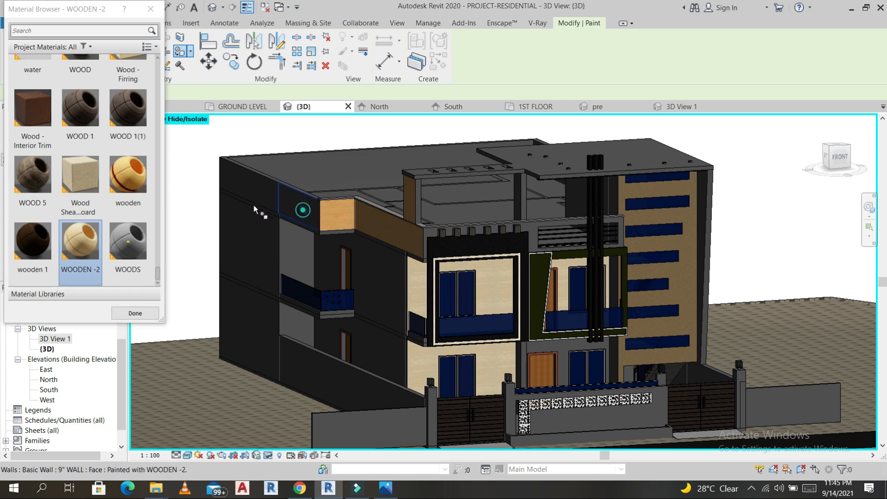
scroll(531, 228, up, 5)
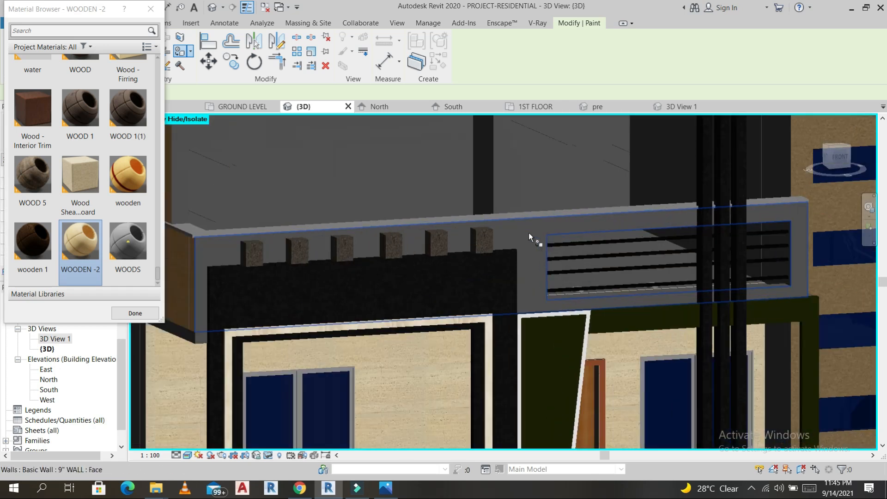
click(528, 233)
scroll(517, 235, down, 10)
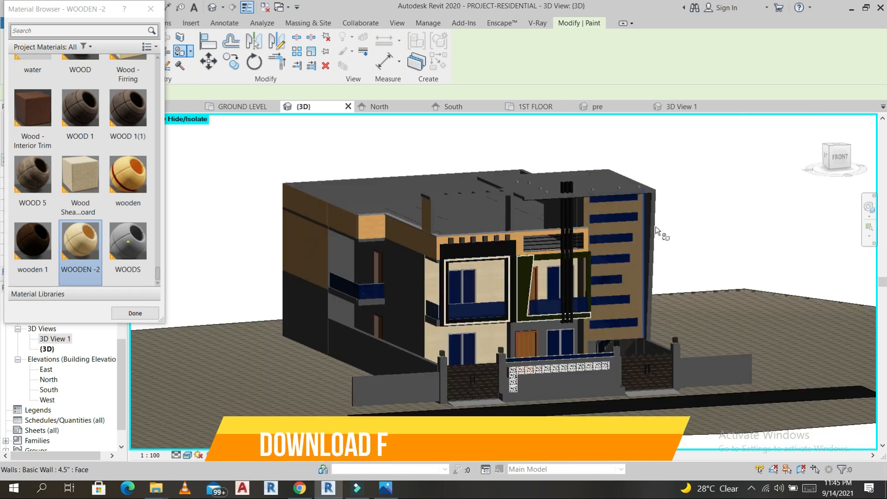
- Paint the stair tower's projecting end wall and the first-floor side wall with the WOODEN -2 material
shift+middle_drag(517, 235, 578, 222)
scroll(639, 214, up, 8)
click(629, 193)
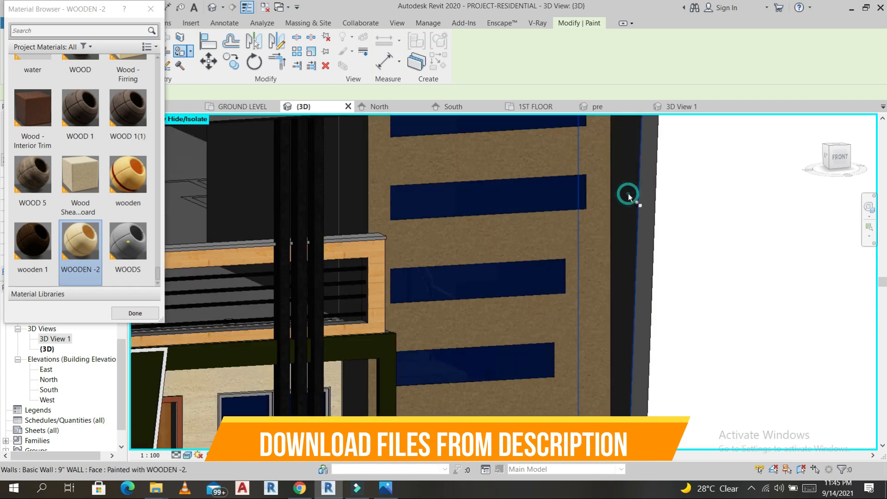
scroll(646, 196, up, 3)
click(653, 192)
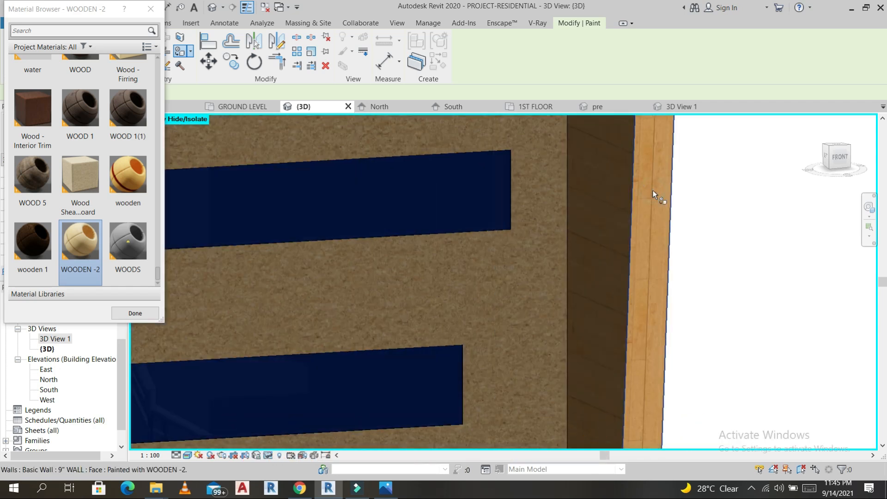
scroll(653, 190, down, 8)
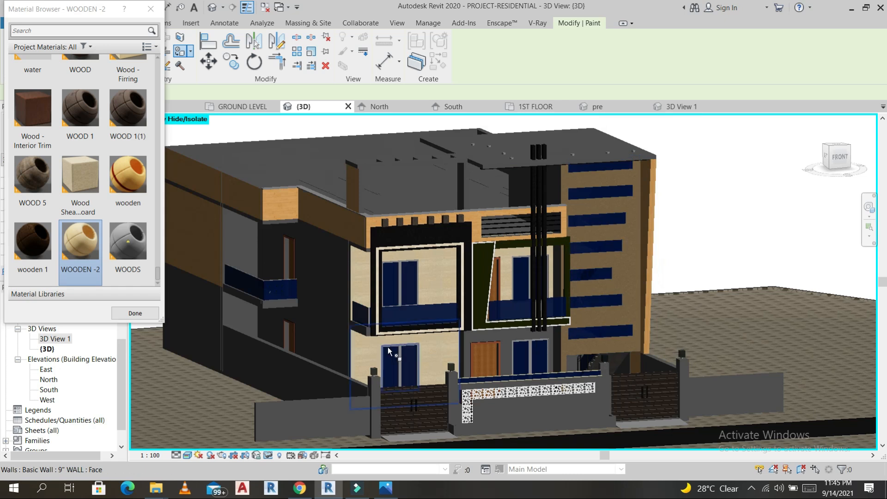
click(332, 319)
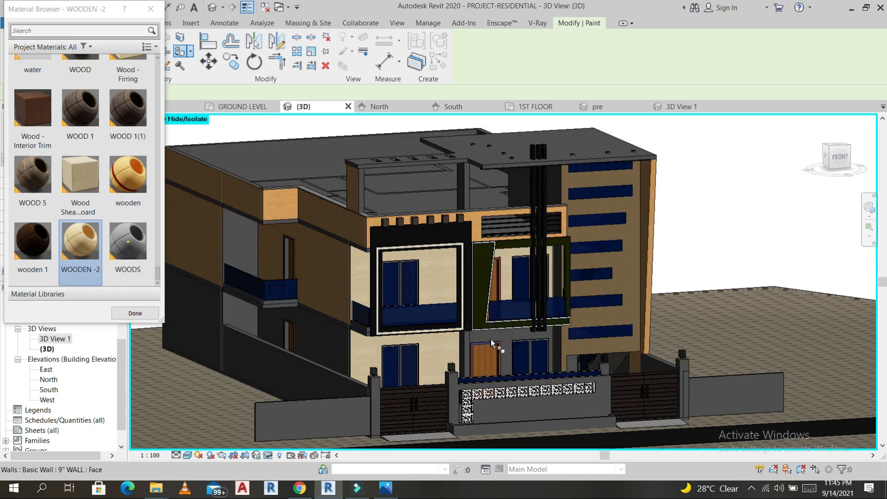
- Paint the ground-floor front wall around the entrance door and window with PAINT-4, and finish painting
click(103, 227)
scroll(83, 217, up, 10)
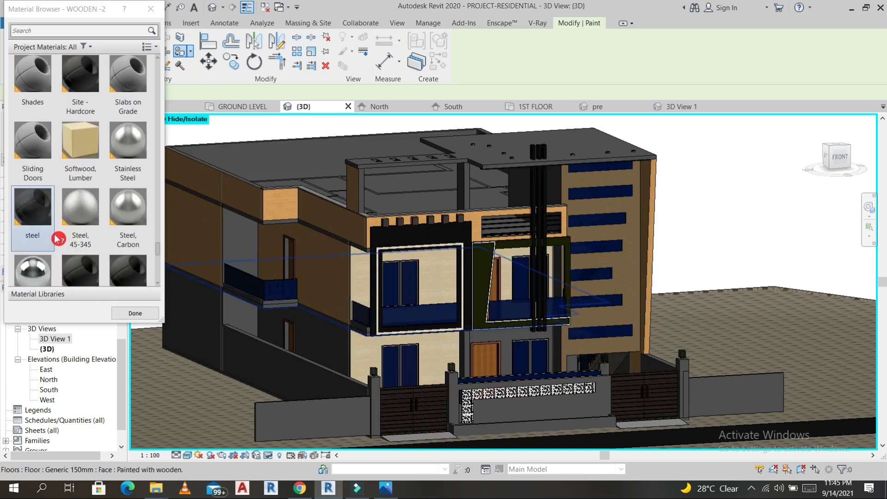
scroll(83, 217, up, 5)
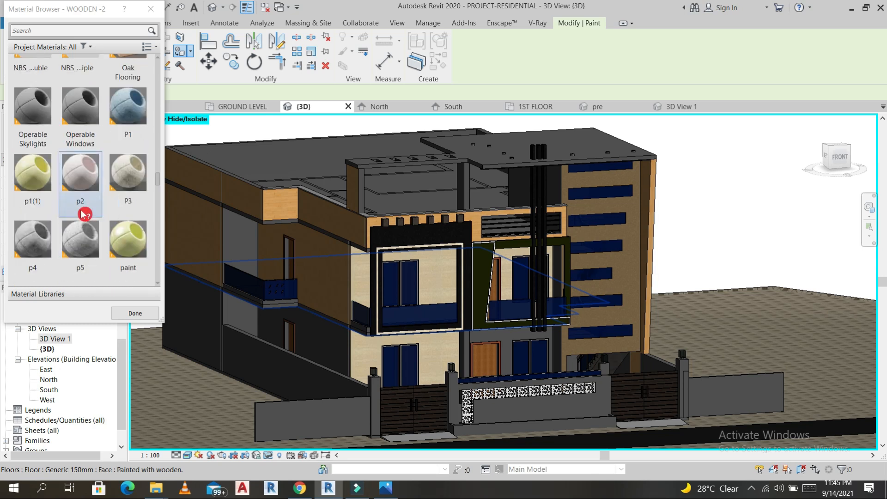
scroll(83, 217, down, 4)
click(85, 120)
scroll(507, 337, up, 6)
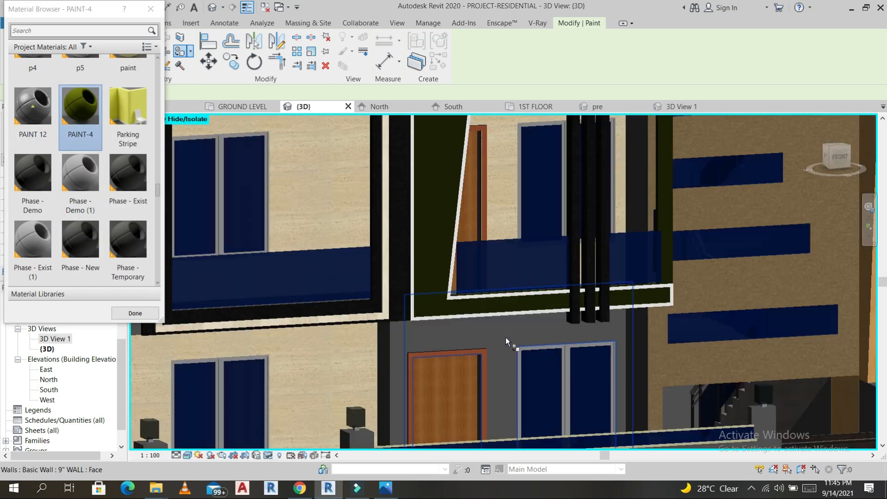
scroll(503, 337, down, 7)
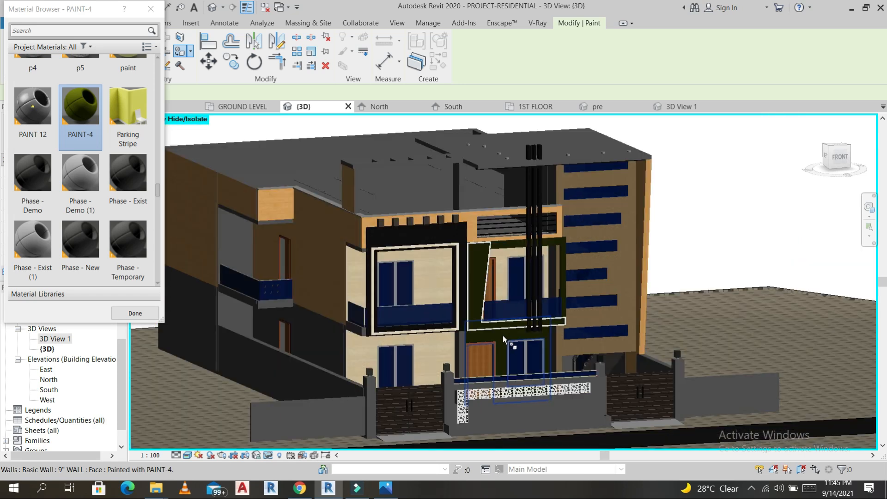
scroll(645, 277, down, 4)
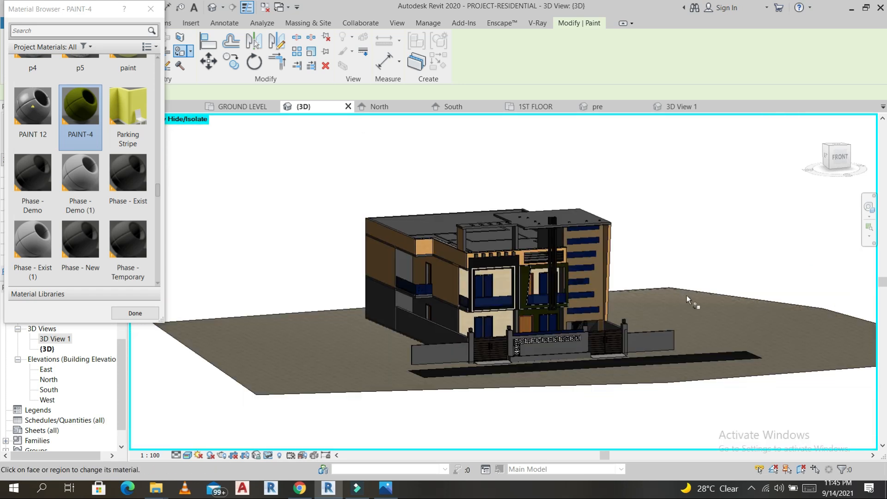
key(Escape)
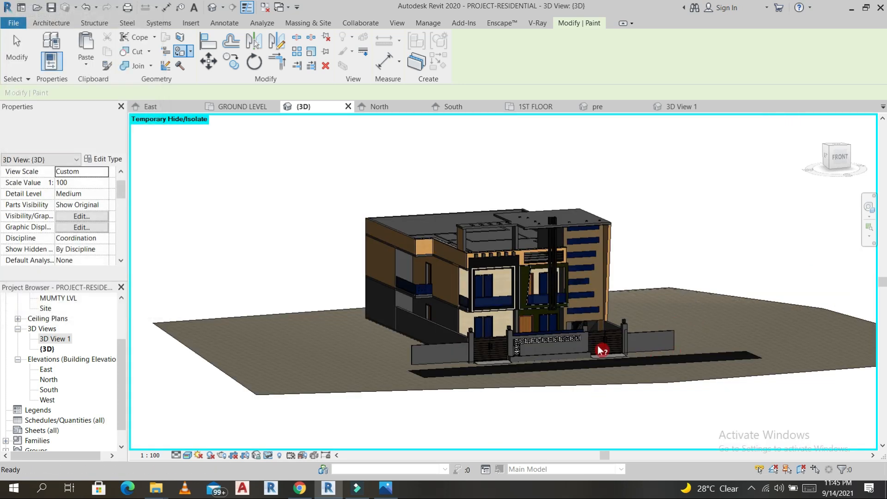
- Paint the front boundary wall between the gates and the stair tower's front face with the asd material
scroll(566, 344, up, 5)
scroll(564, 352, up, 4)
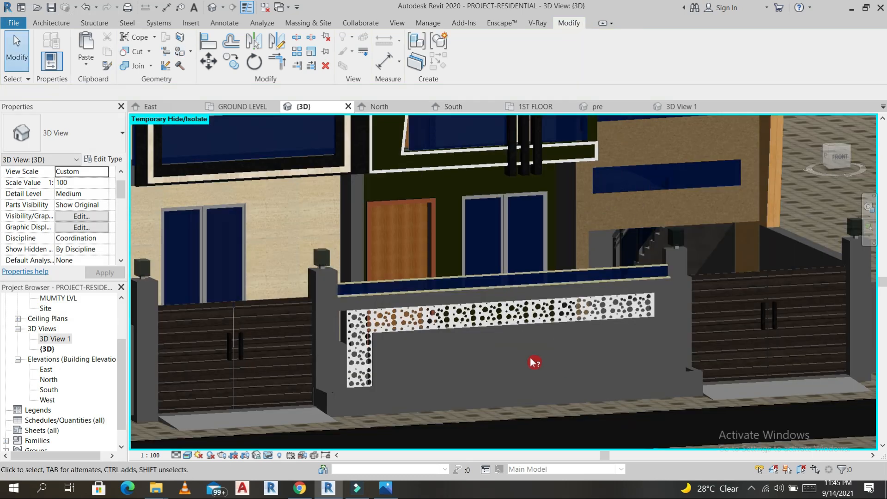
click(445, 369)
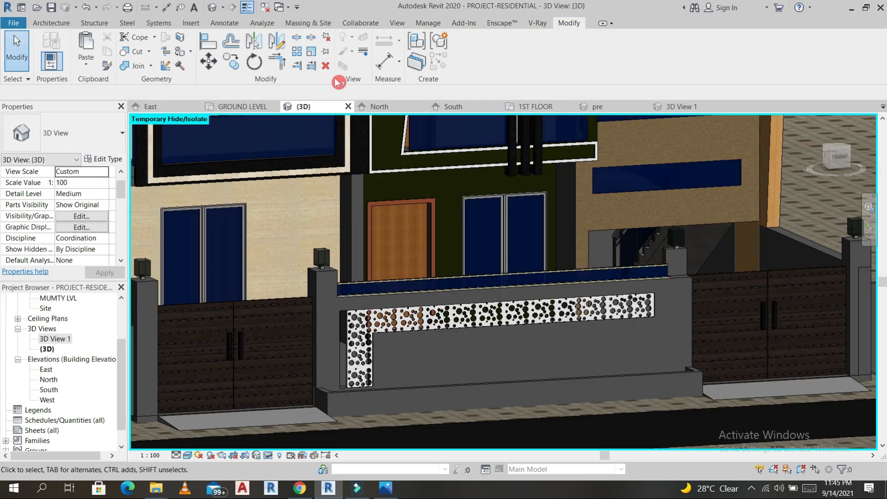
click(185, 62)
click(199, 72)
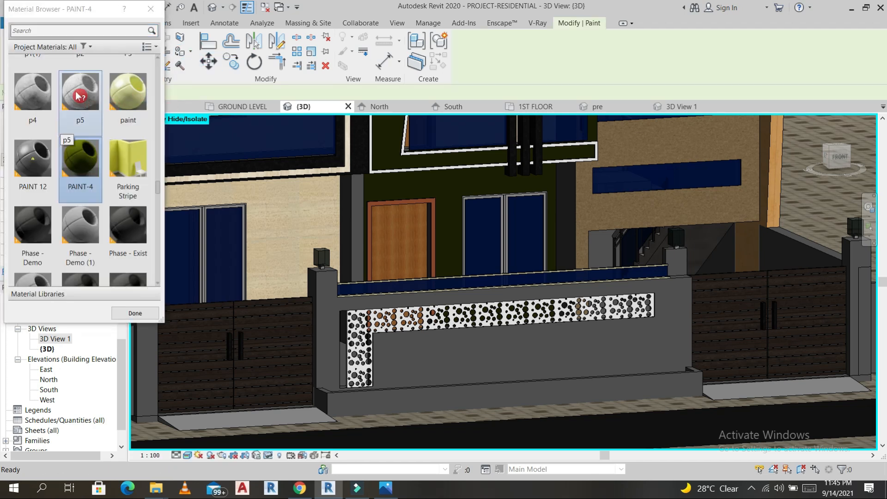
scroll(69, 106, up, 1)
click(74, 31)
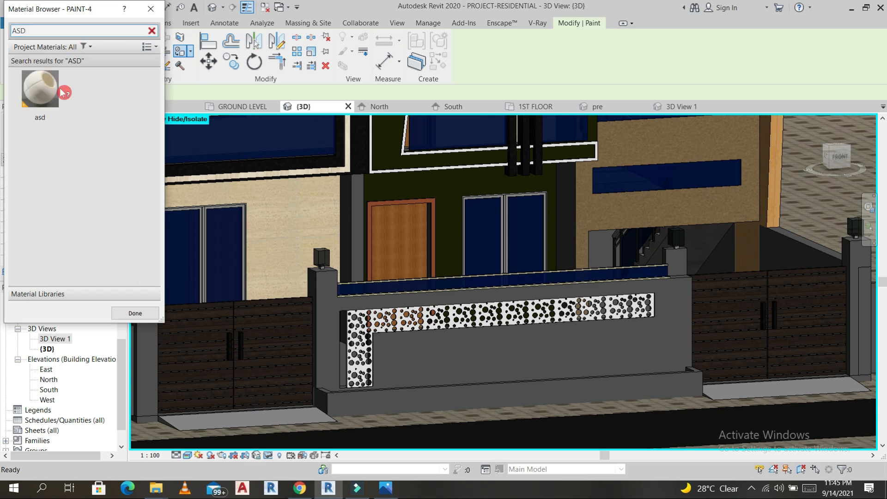
click(62, 91)
click(445, 354)
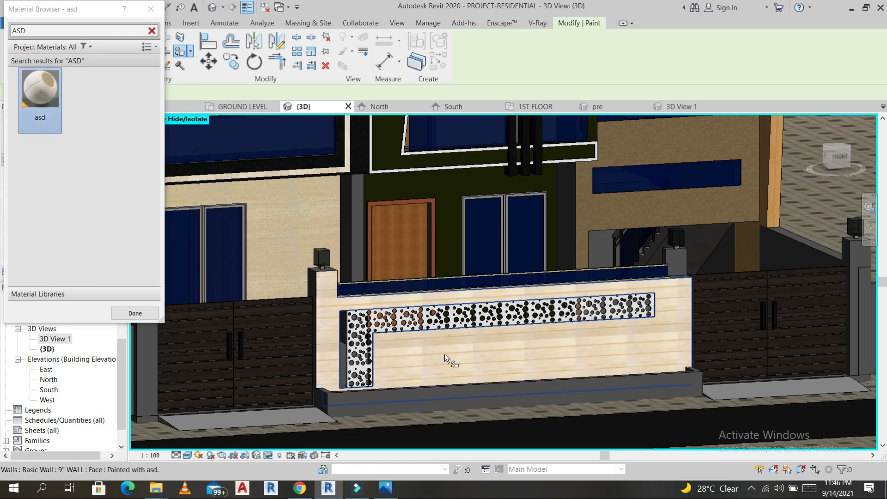
click(722, 137)
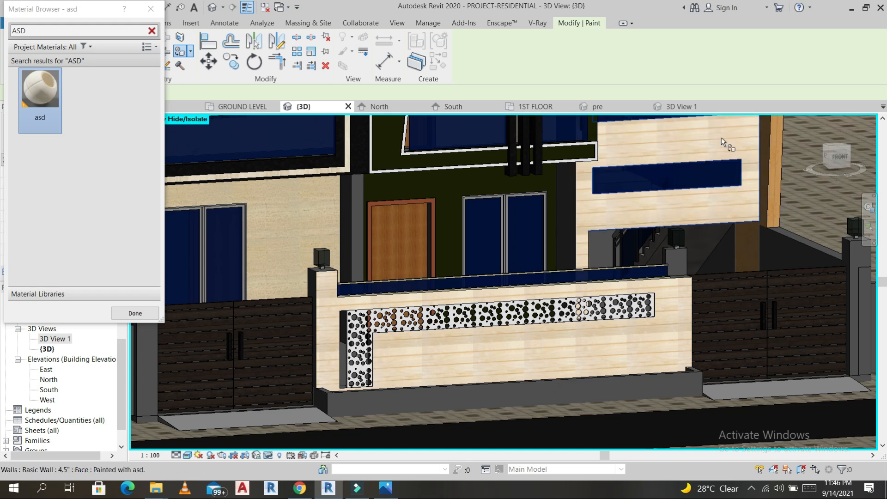
scroll(672, 230, down, 6)
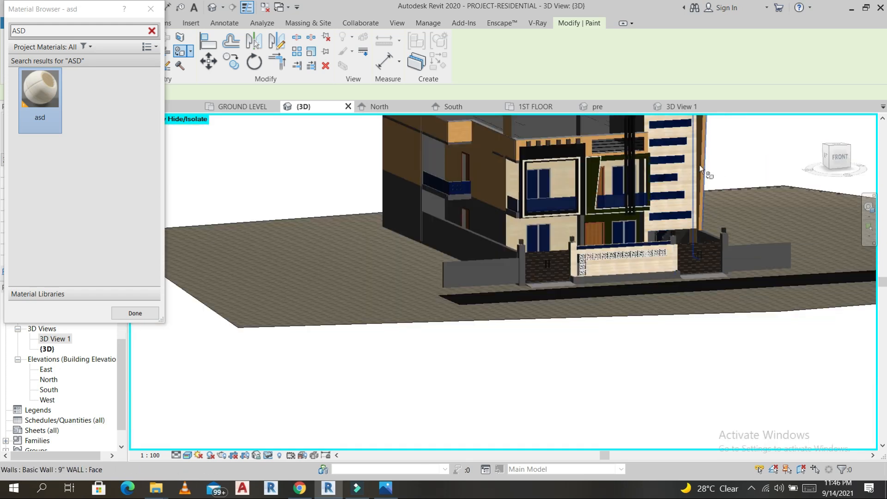
- Try to paint the stair tower's front face with the Default New Material(4) material
click(54, 45)
click(152, 31)
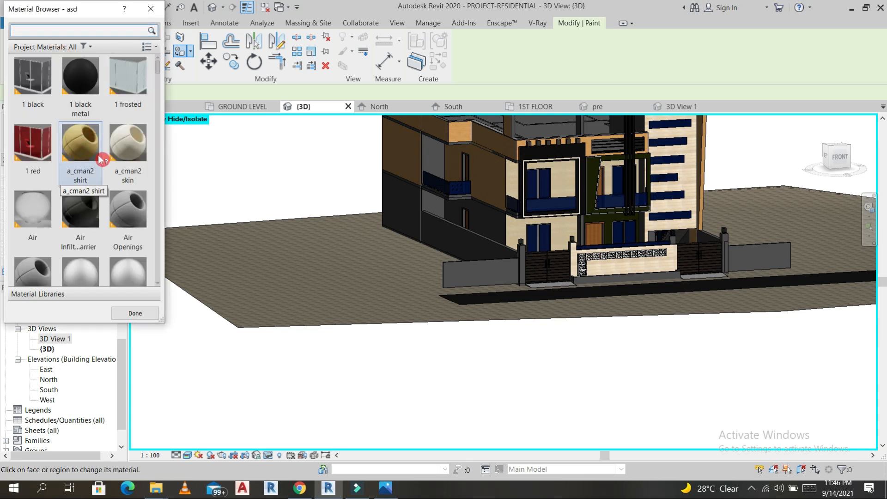
scroll(108, 188, down, 8)
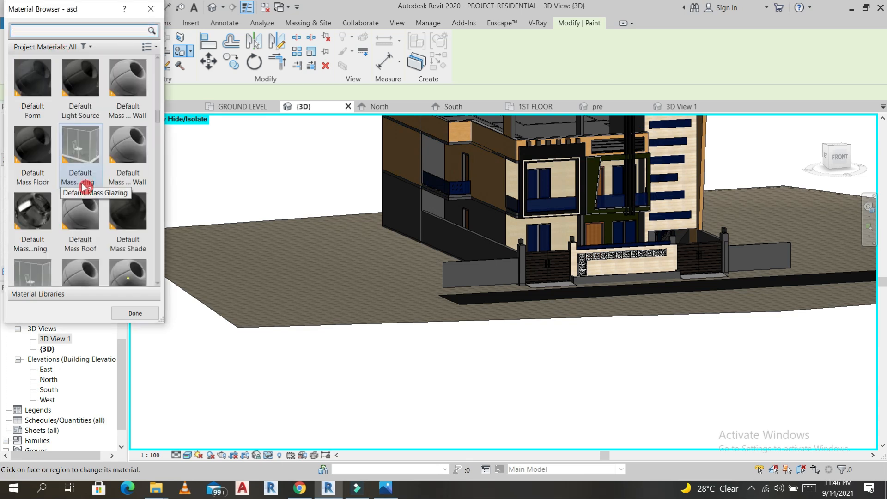
click(83, 173)
scroll(691, 178, up, 4)
scroll(691, 178, up, 3)
key(Escape)
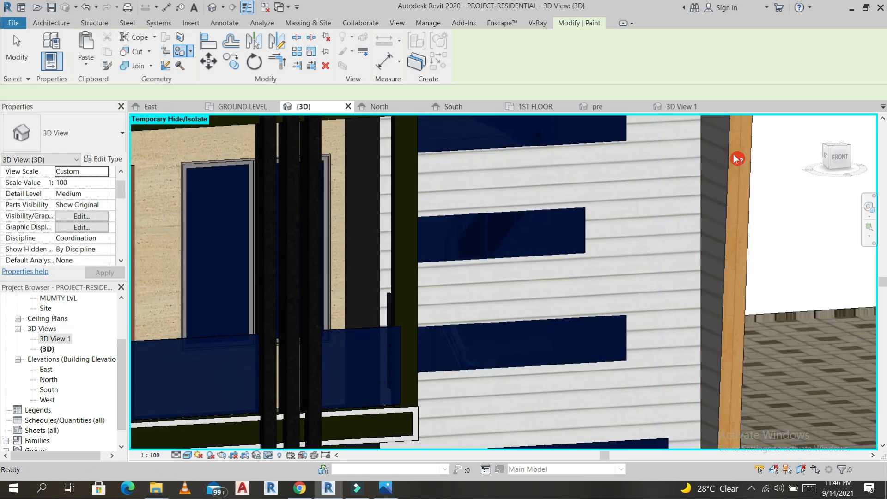
click(371, 75)
- Paint the stair tower's projecting end wall and the first-floor side wall with Default New Material(4), and finish painting
click(180, 51)
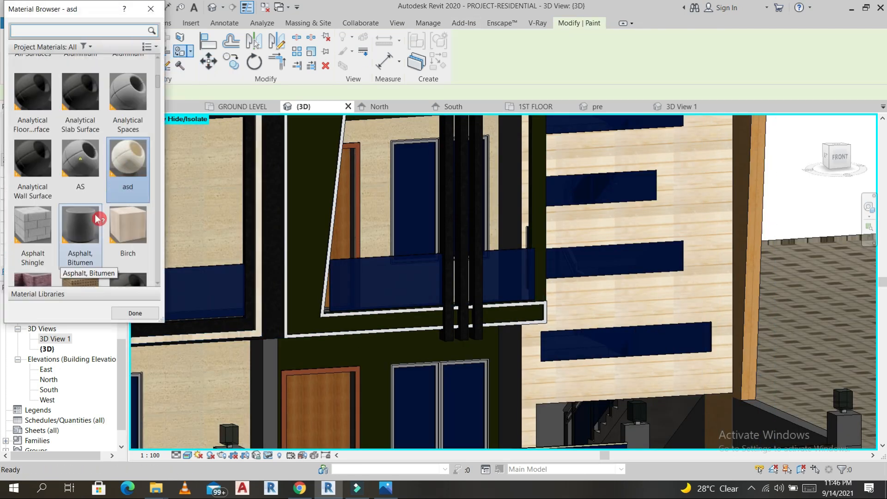
scroll(750, 213, down, 6)
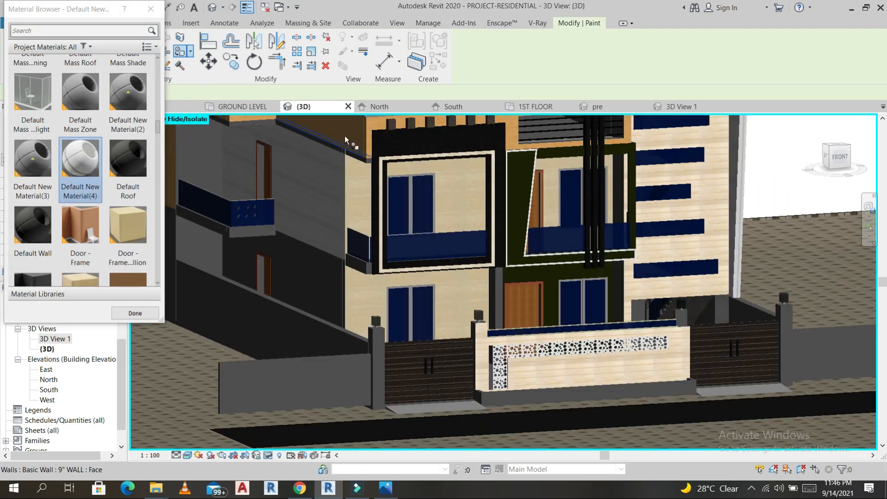
scroll(274, 121, up, 5)
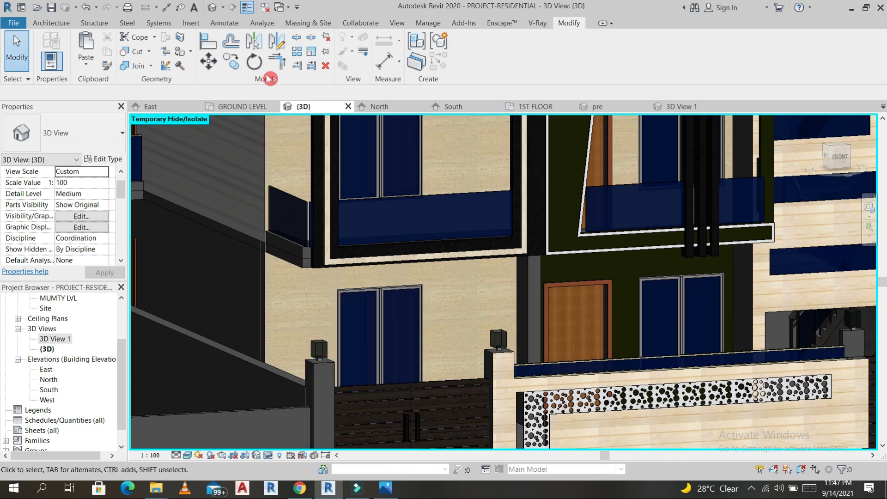
scroll(331, 390, up, 3)
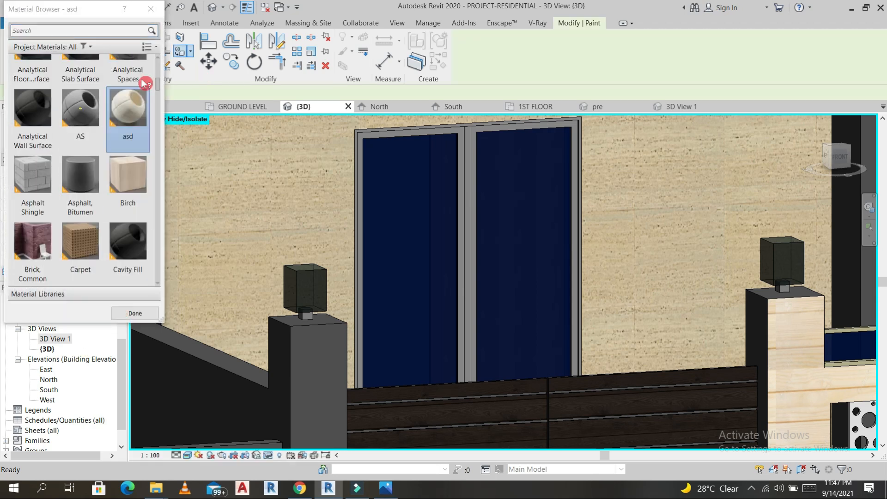
click(150, 11)
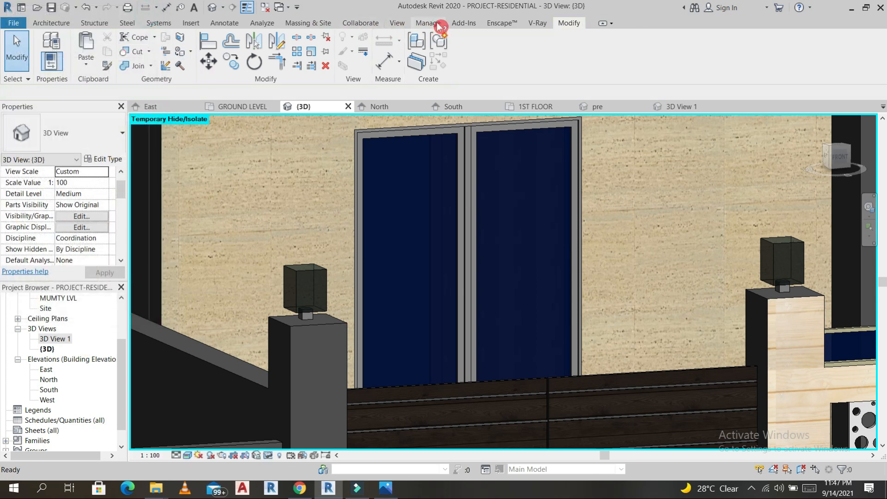
- Create a new project material and rename it TIEL STONE
click(437, 24)
click(55, 46)
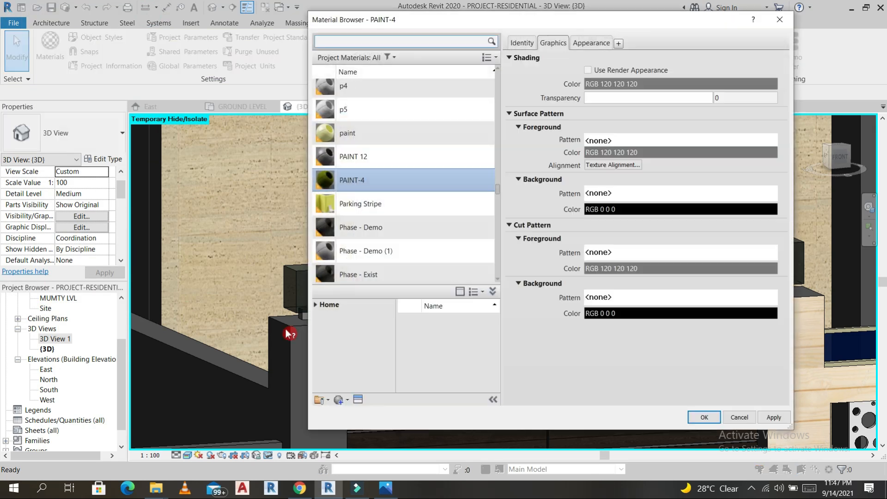
click(348, 400)
click(365, 412)
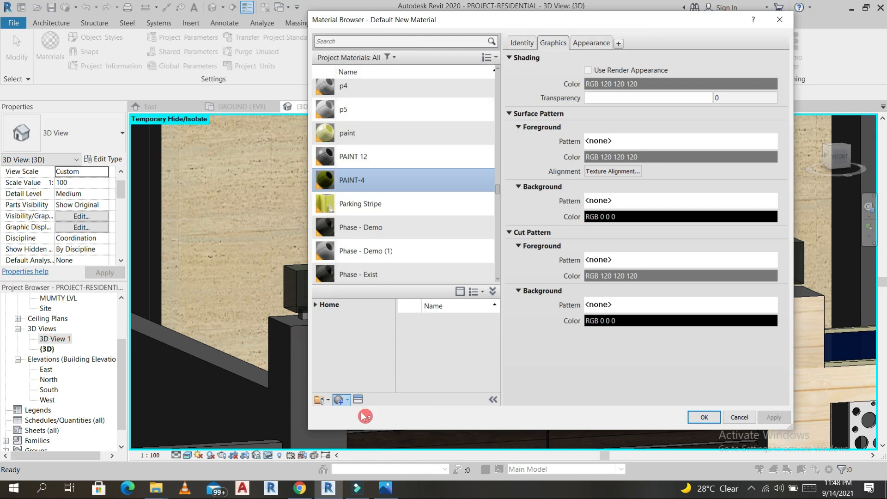
right_click(400, 181)
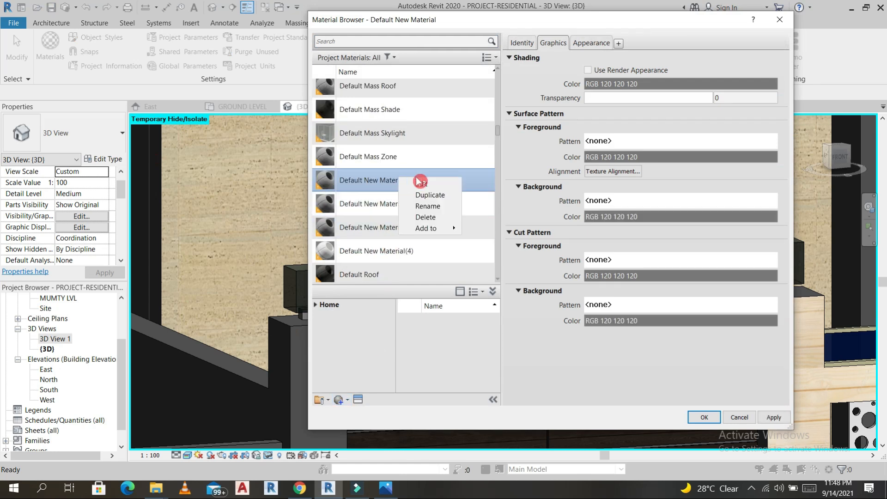
click(432, 206)
text(TIEL STONE)
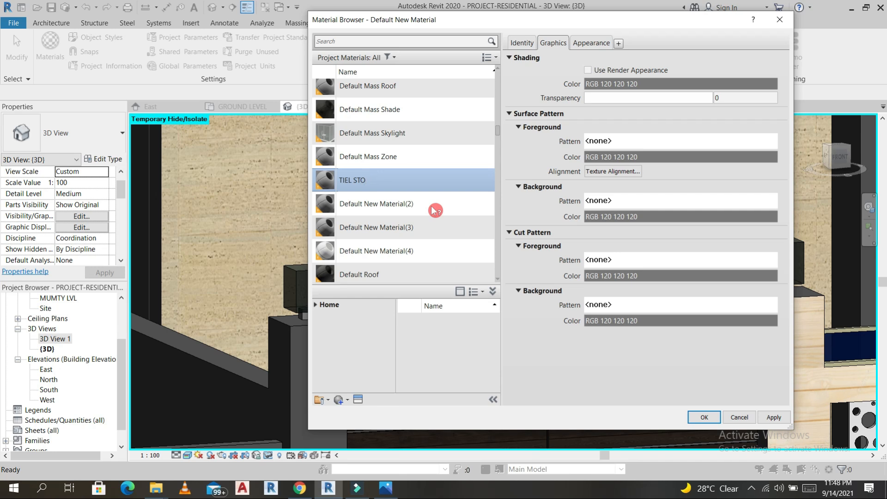
- Assign the 16.jpg stone texture from the MIX folder as the TIEL STONE appearance image
click(591, 43)
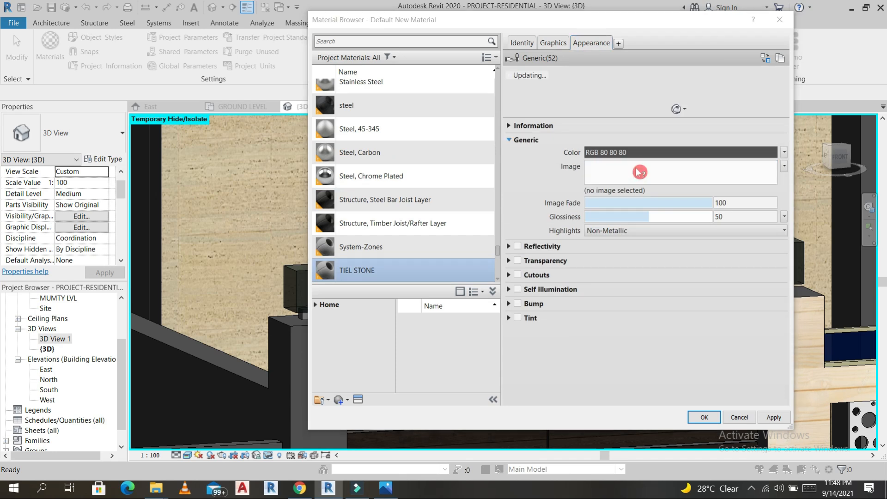
click(638, 171)
click(320, 332)
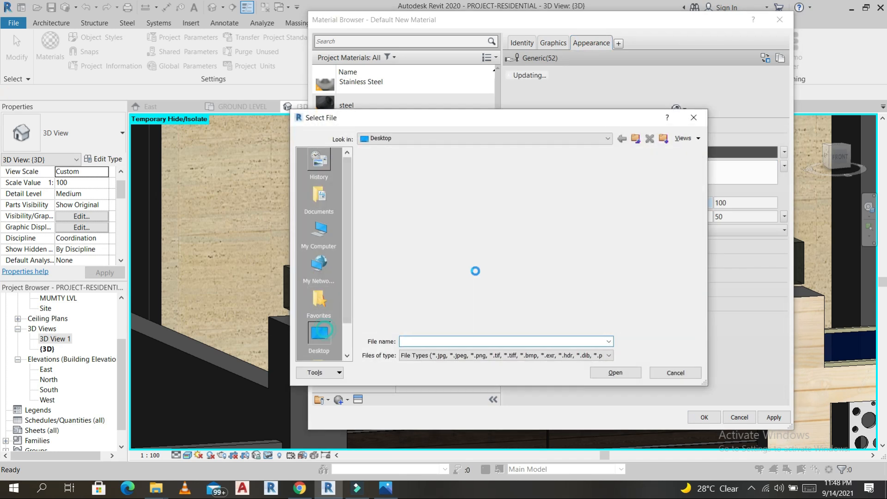
double_click(516, 221)
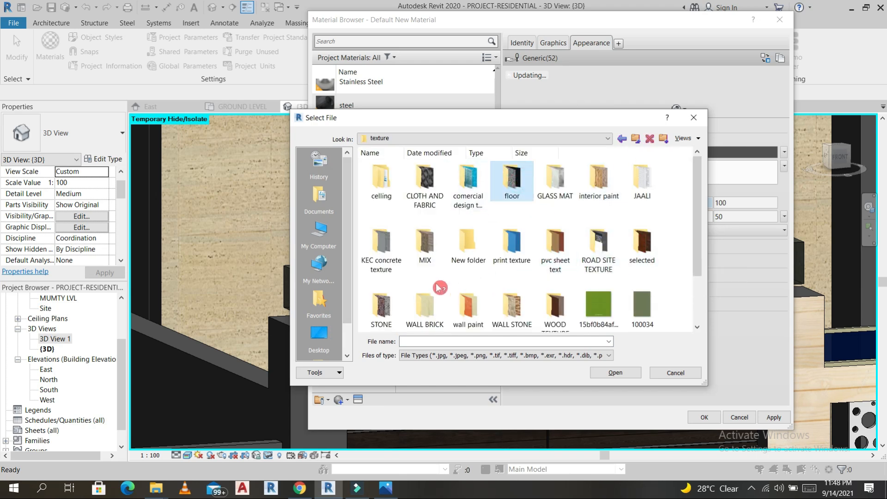
double_click(383, 309)
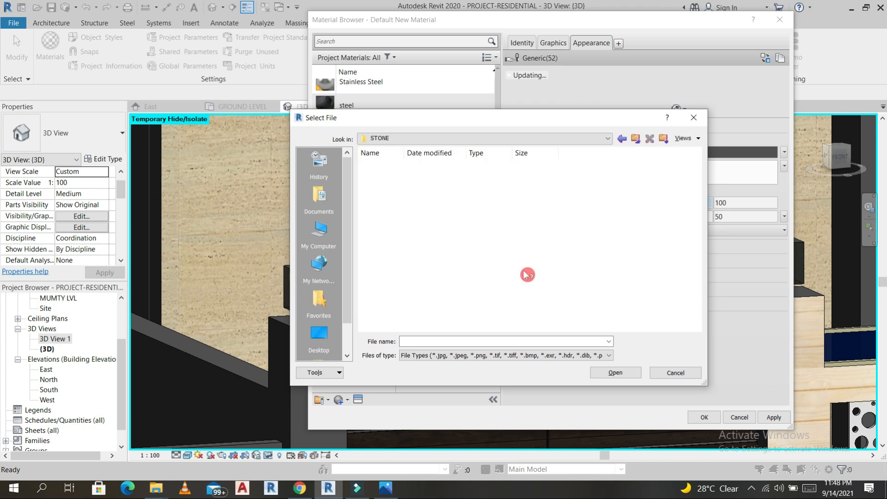
scroll(563, 261, down, 5)
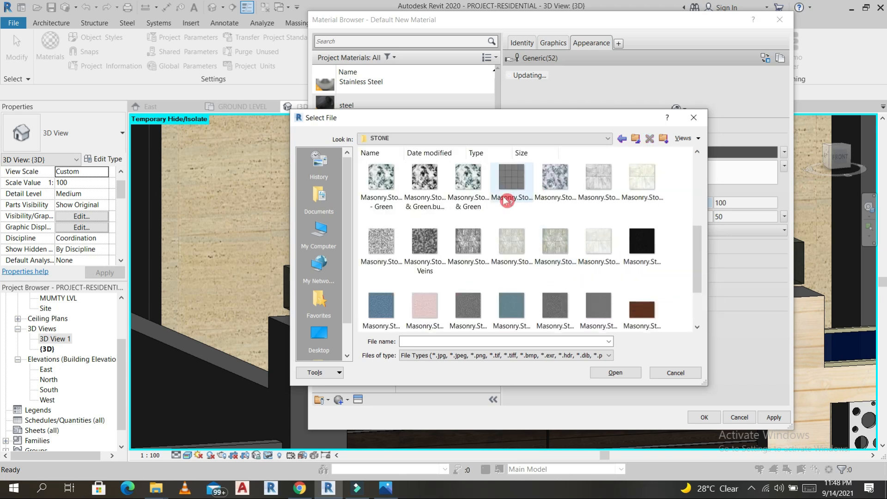
scroll(511, 208, down, 1)
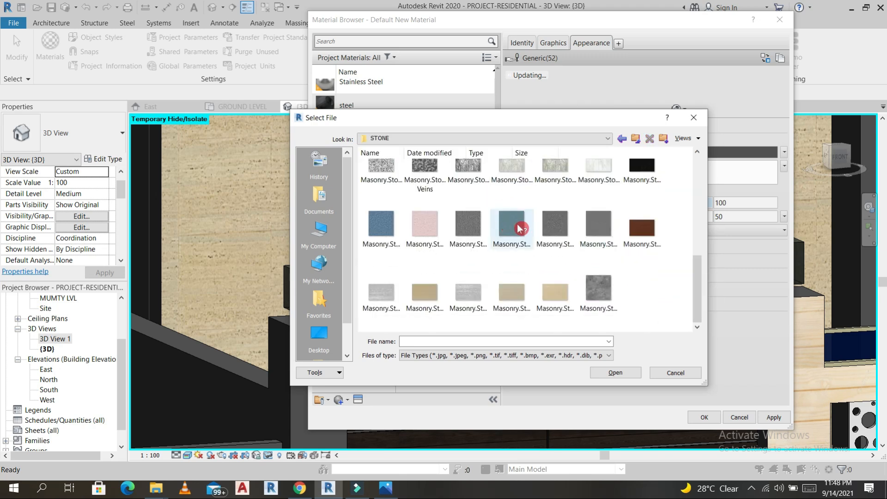
click(622, 139)
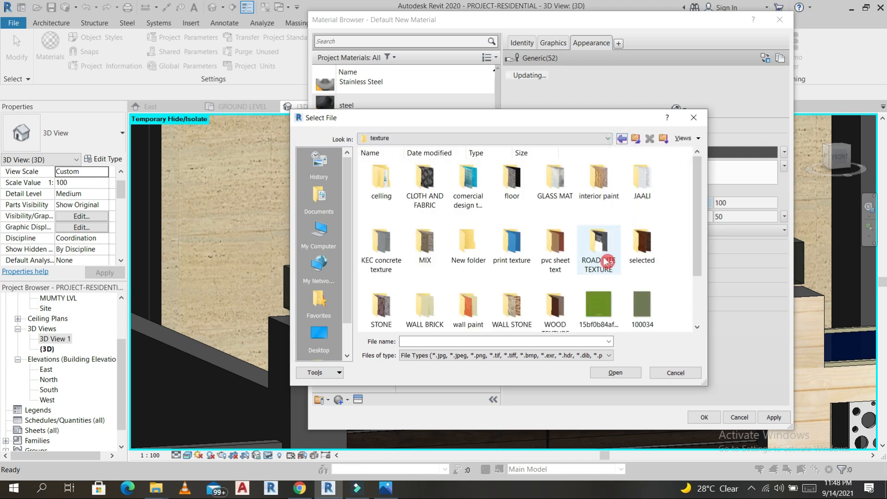
double_click(429, 251)
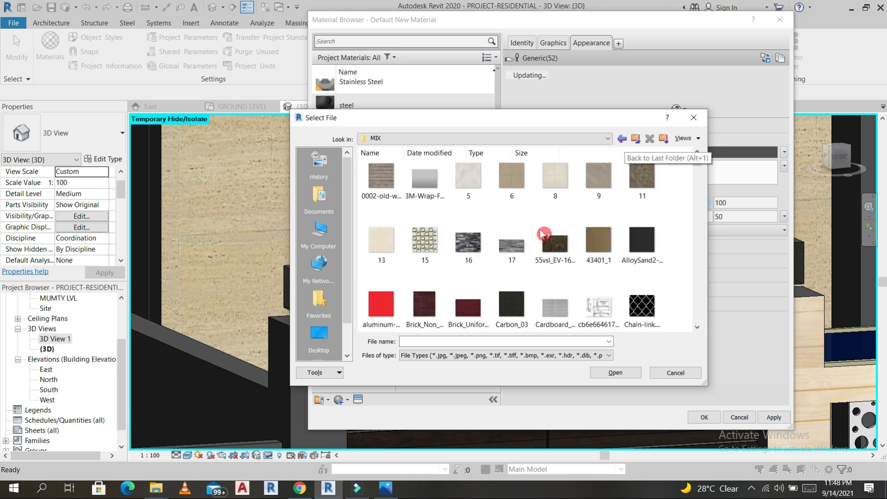
click(517, 248)
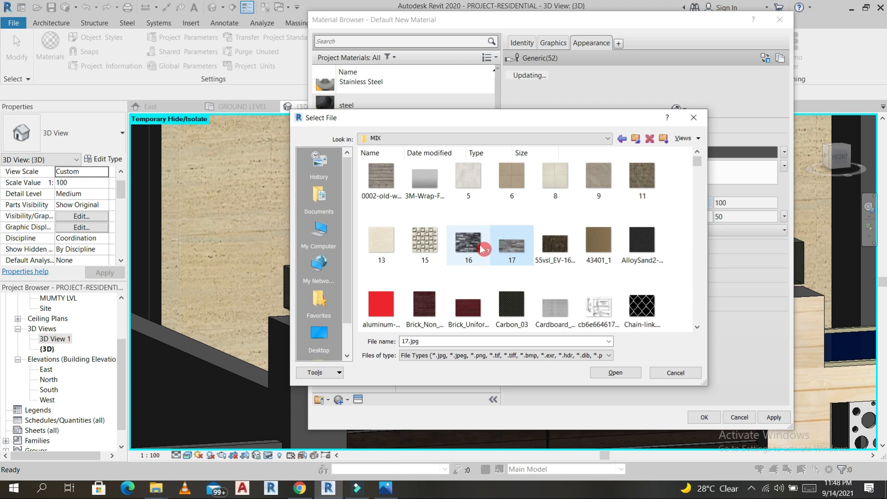
click(480, 244)
click(628, 374)
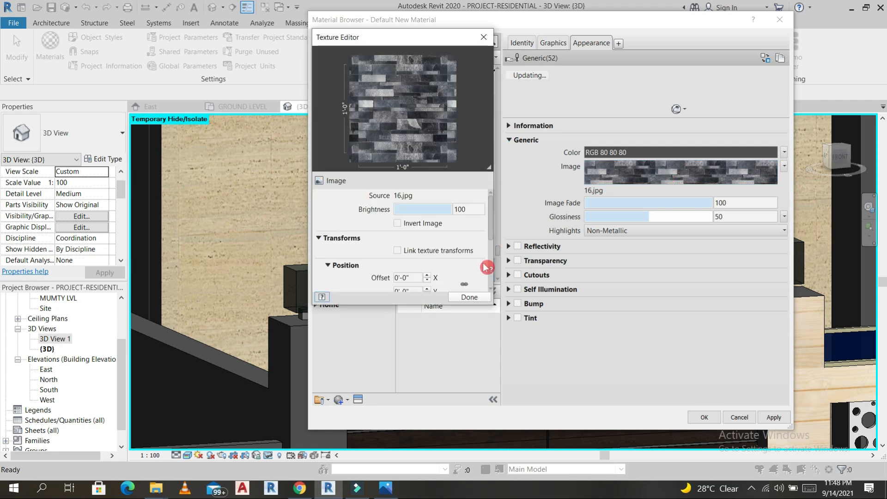
- Set the stone texture's sample size to 2'-0", tint TIEL STONE with RGB 142 142 142, and accept the material
scroll(486, 267, down, 3)
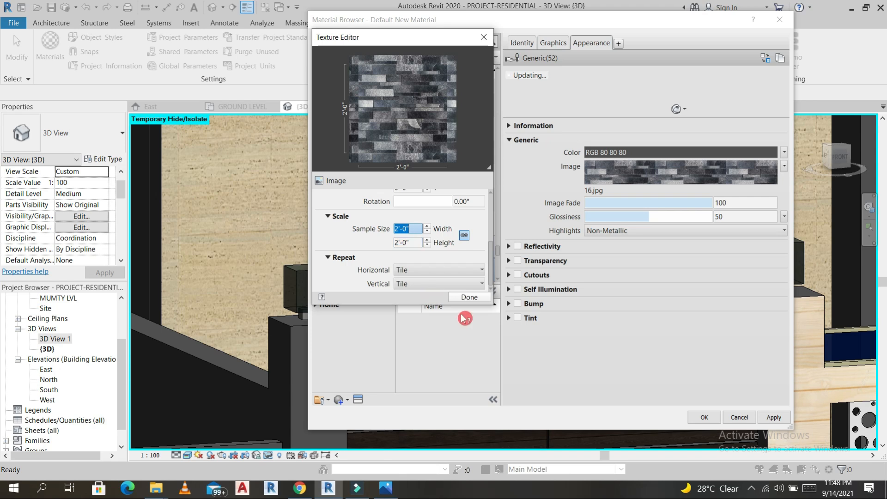
click(469, 297)
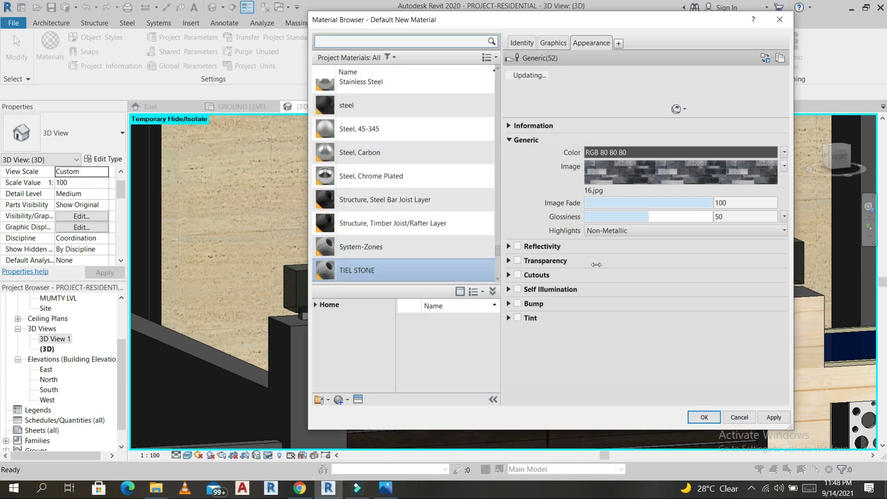
click(517, 318)
click(630, 332)
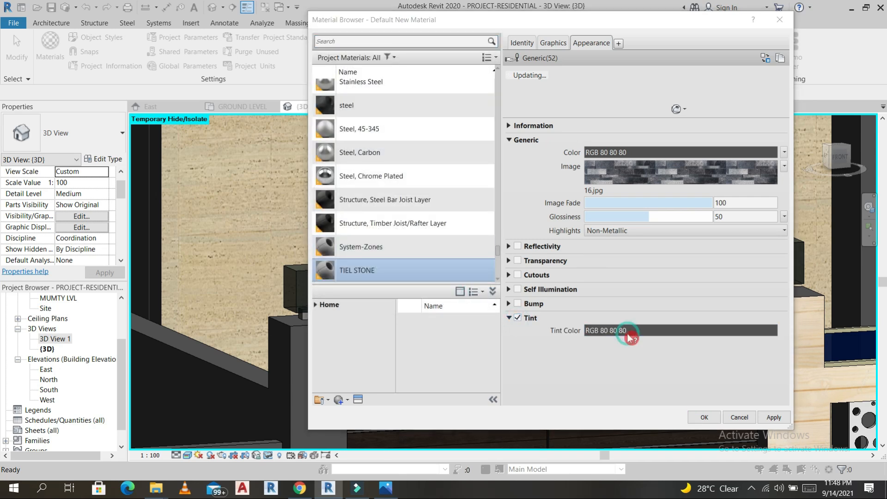
click(674, 187)
click(595, 297)
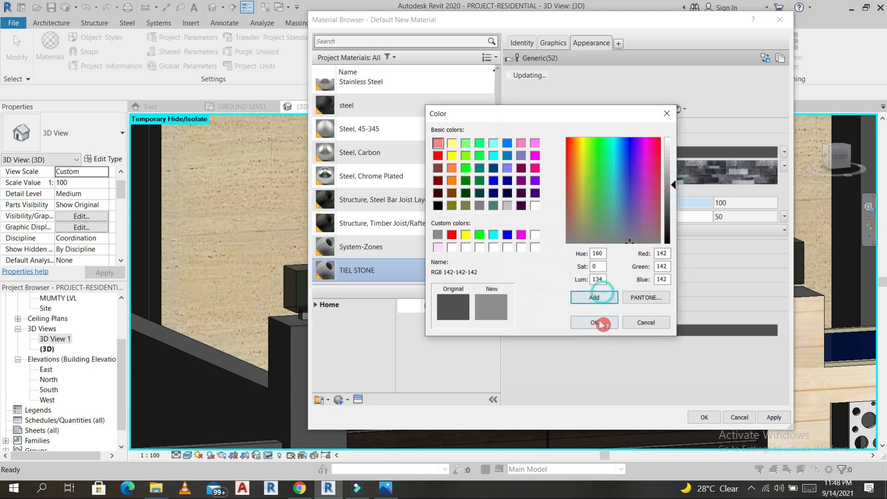
click(599, 322)
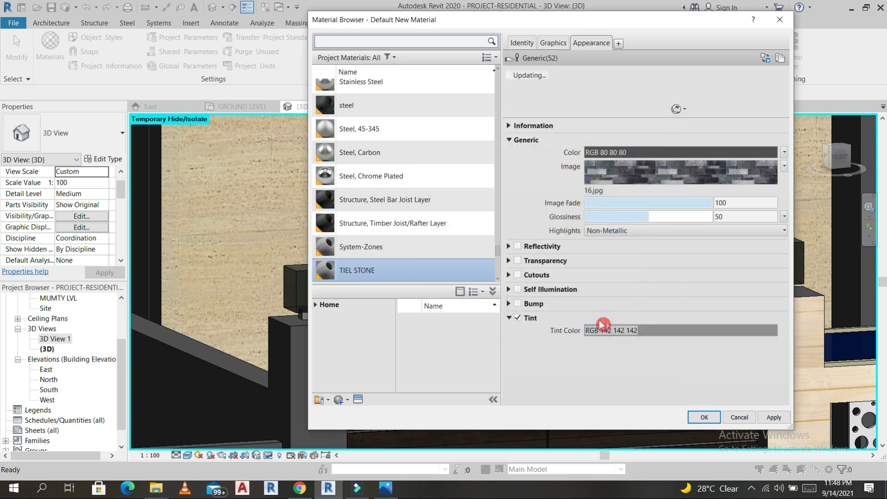
click(705, 418)
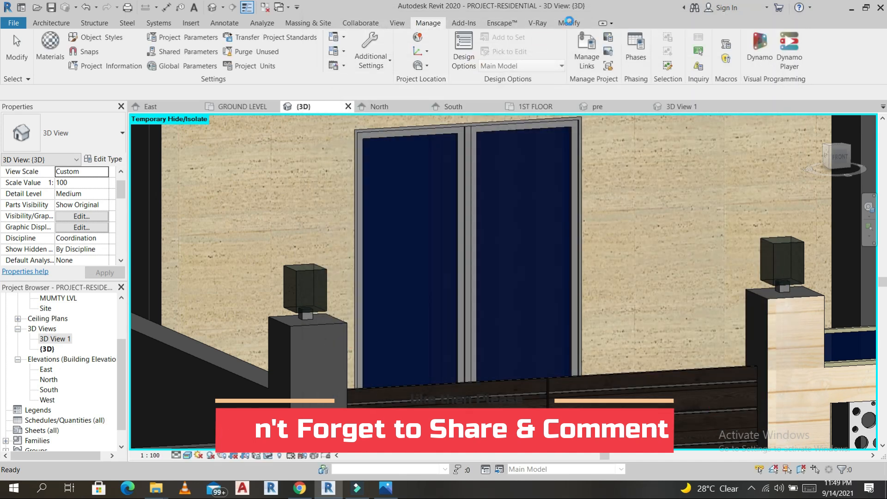
- Paint the front and side faces of both brown gate's pillars with the TILE -1 material
click(568, 23)
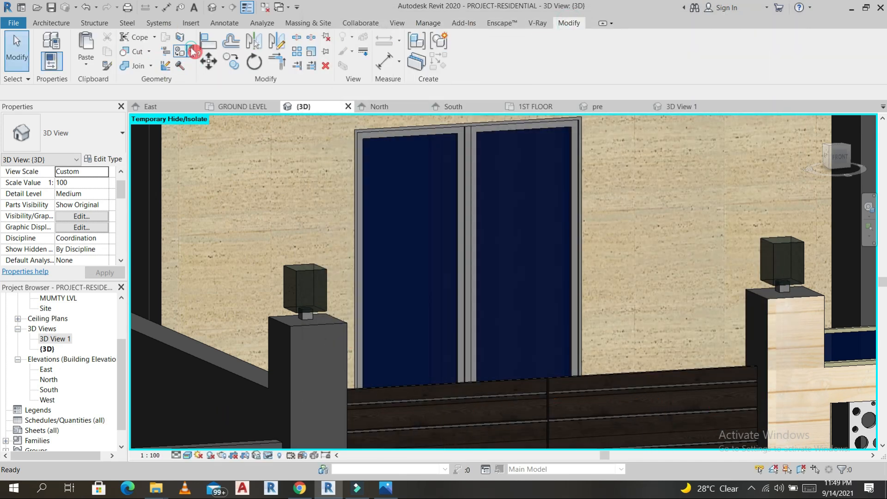
click(196, 68)
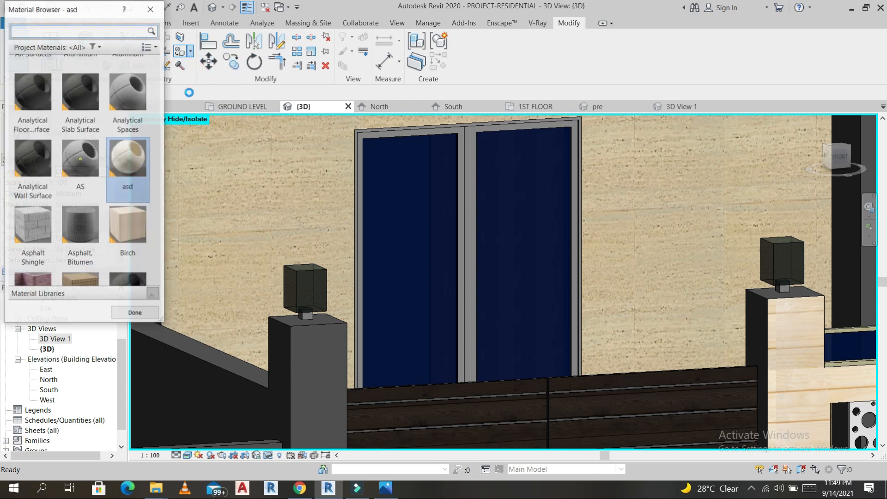
click(81, 31)
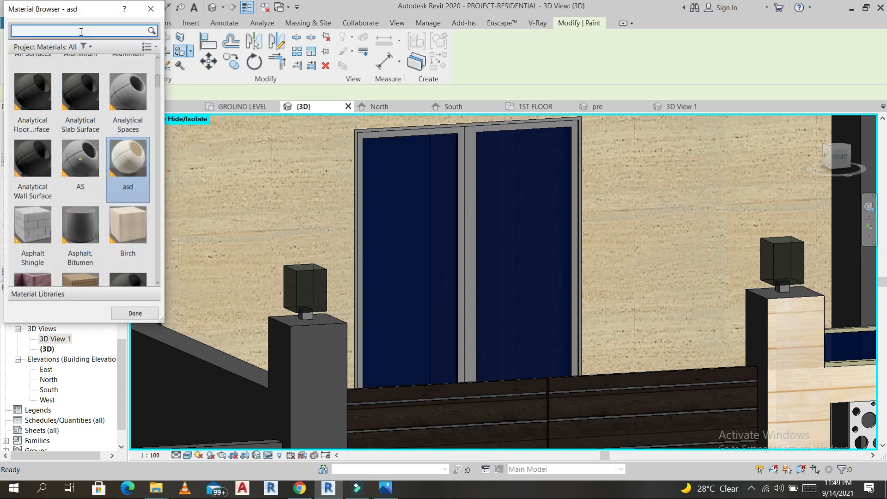
text(TILE)
click(127, 224)
click(313, 352)
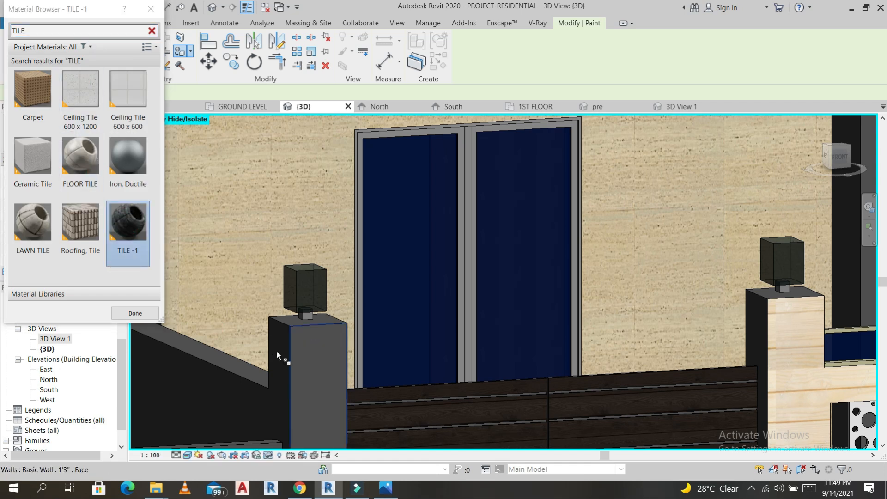
click(277, 355)
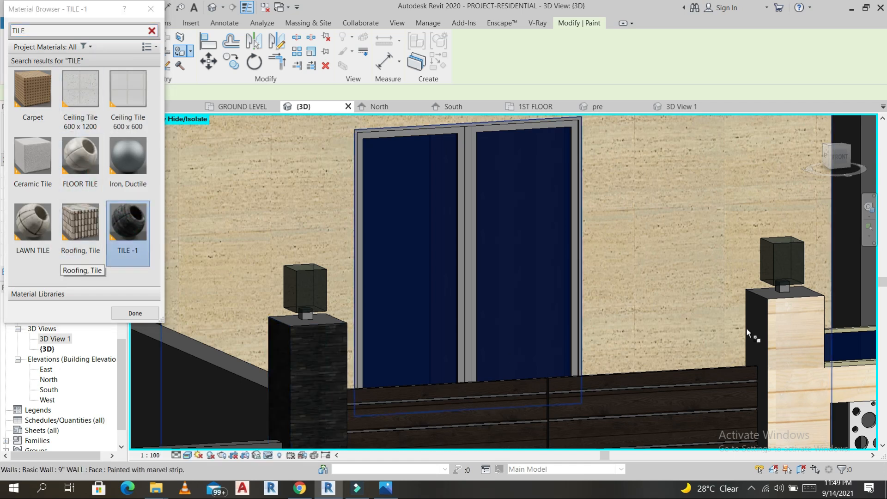
click(802, 321)
click(760, 319)
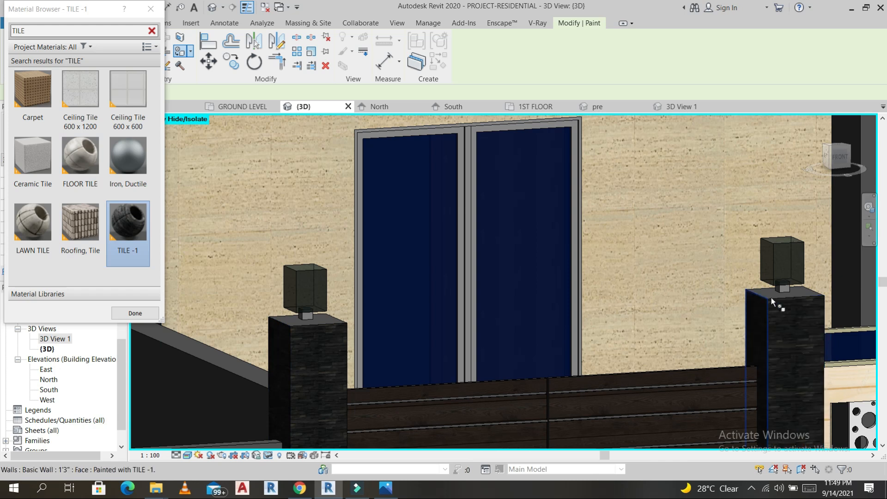
- Paint the top faces of both gate pillars with TILE -1, and finish painting
scroll(772, 297, up, 3)
scroll(771, 283, down, 5)
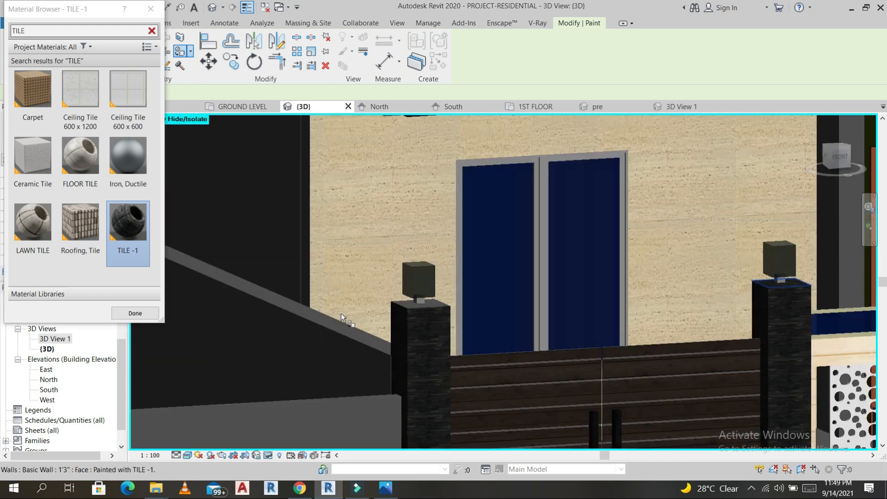
scroll(404, 305, up, 4)
scroll(407, 313, down, 2)
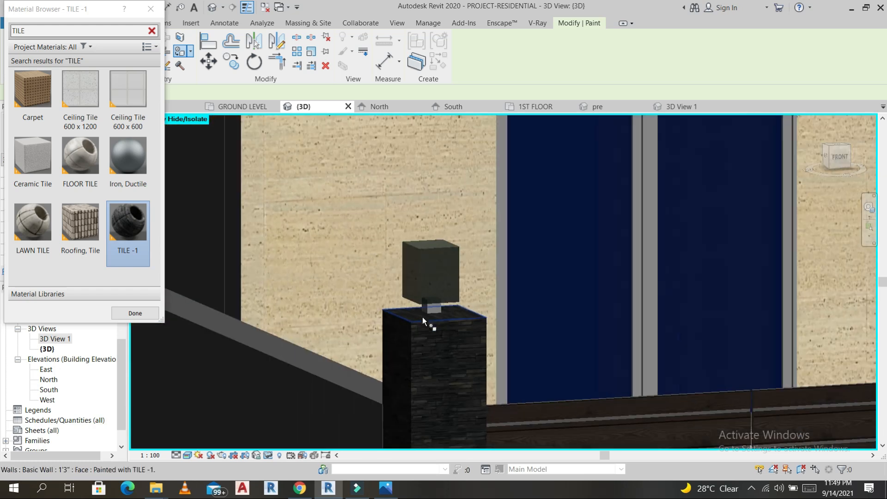
scroll(422, 317, down, 5)
scroll(532, 319, up, 3)
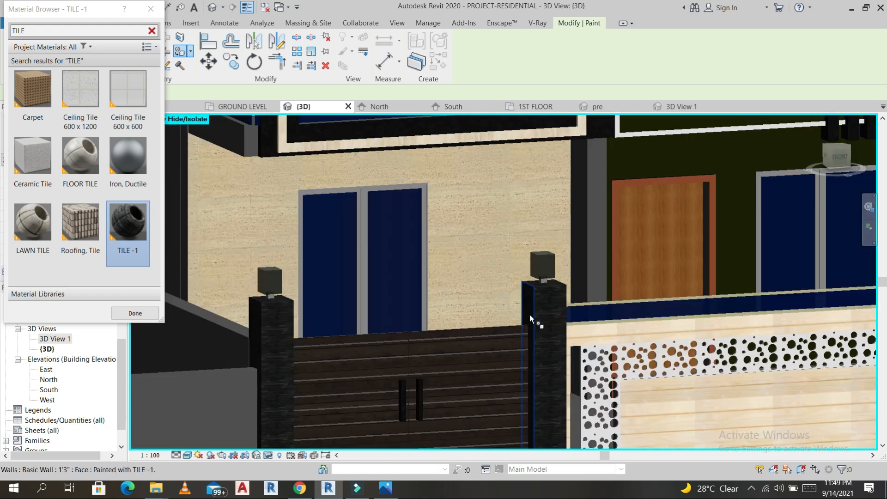
scroll(530, 313, up, 2)
scroll(527, 305, down, 2)
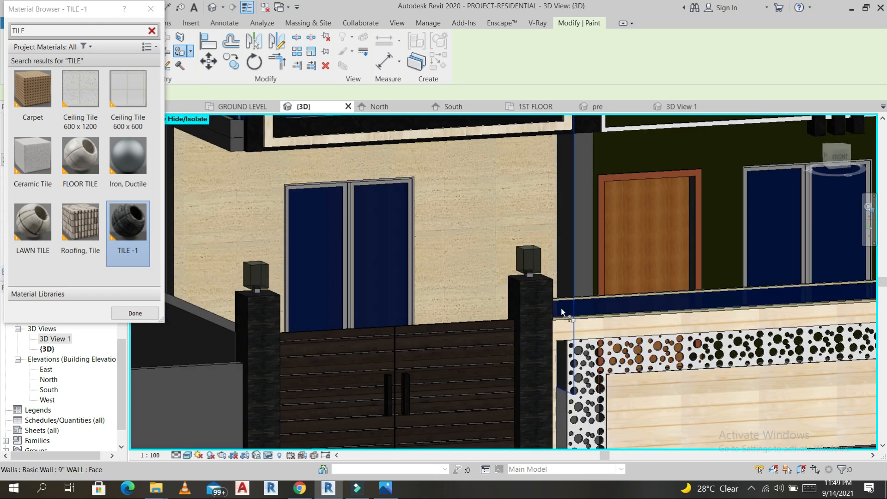
key(Escape)
- Edit the front boundary wall's profile, moving the opening's vertical edge near the gate pillar to meet the perforated panel, and finish the sketch
click(562, 313)
scroll(532, 199, up, 2)
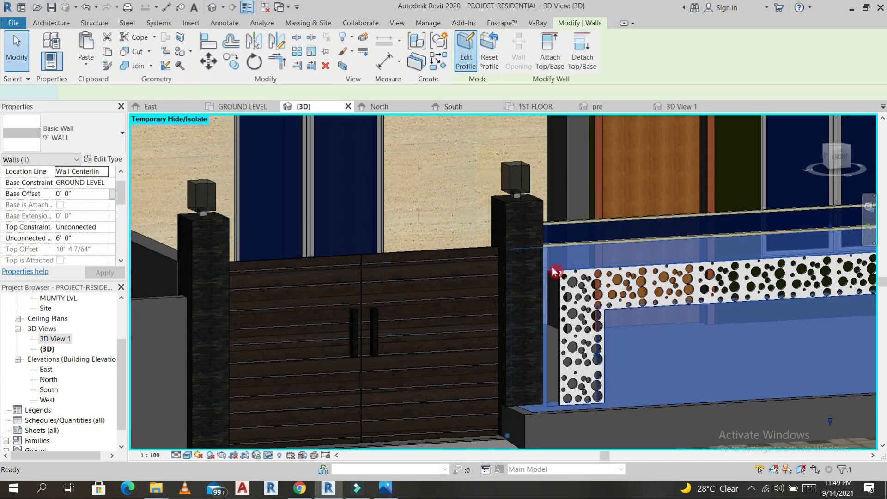
double_click(556, 328)
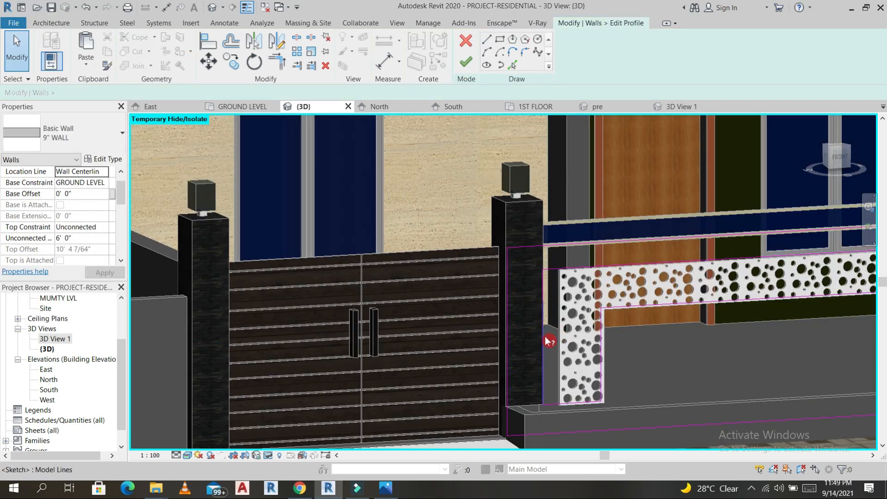
click(543, 334)
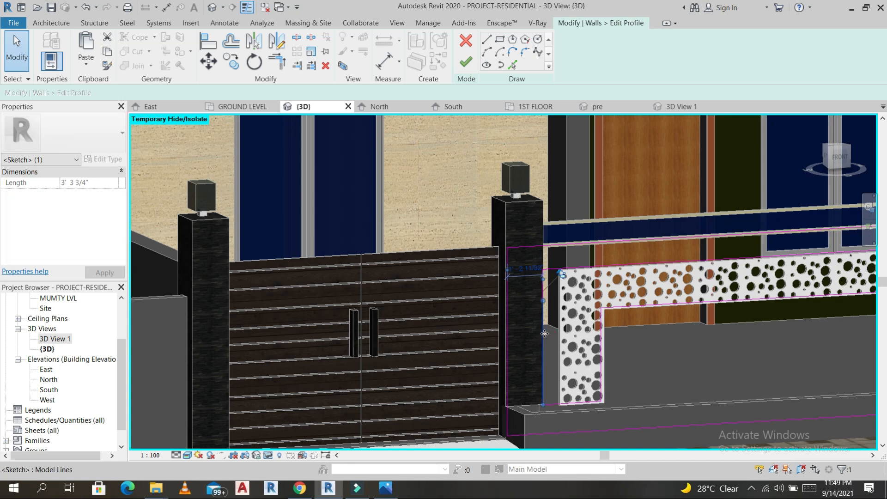
mouse_move(544, 333)
mouse_down()
mouse_move(577, 330)
mouse_move(560, 332)
mouse_up()
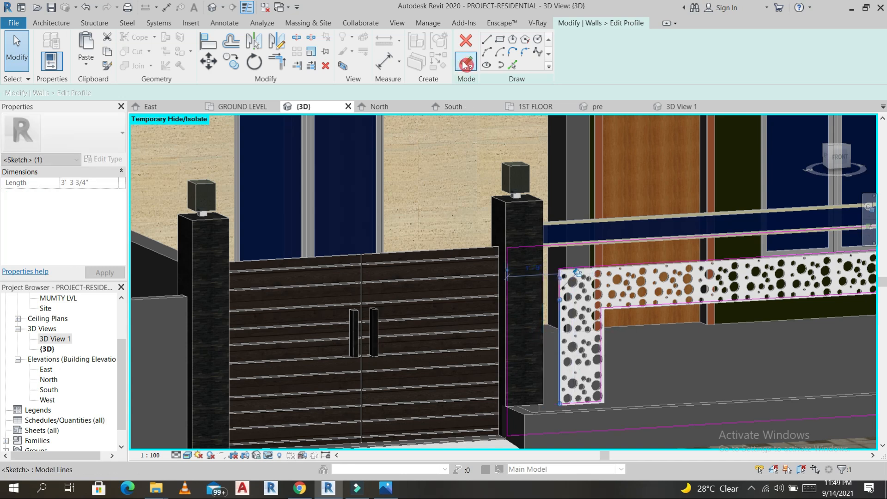
scroll(538, 220, down, 5)
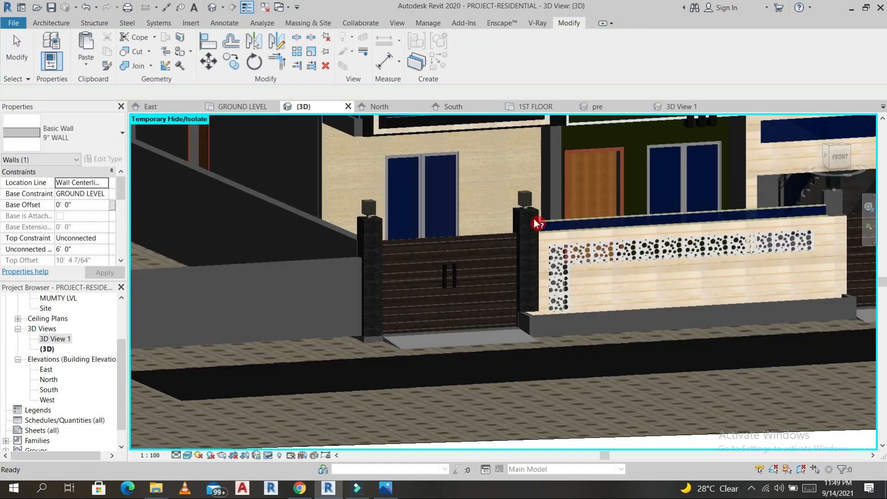
- Paint the front and gate-side faces of the low planter wall below the front boundary wall with the marvel strip material
scroll(685, 286, down, 3)
key(Escape)
scroll(560, 276, up, 6)
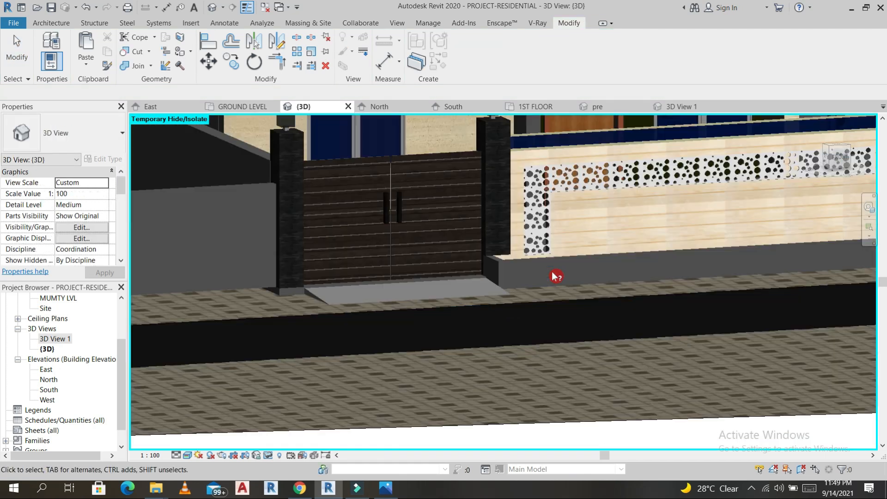
click(425, 285)
click(193, 52)
click(195, 62)
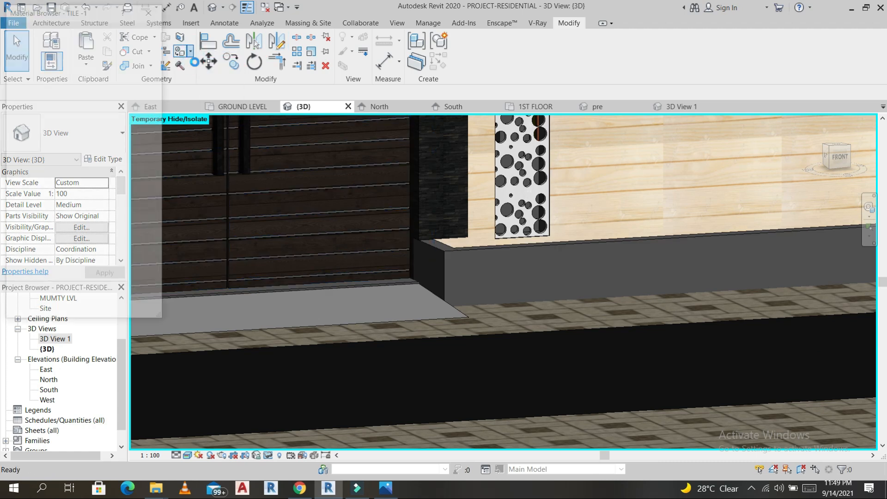
scroll(92, 152, down, 5)
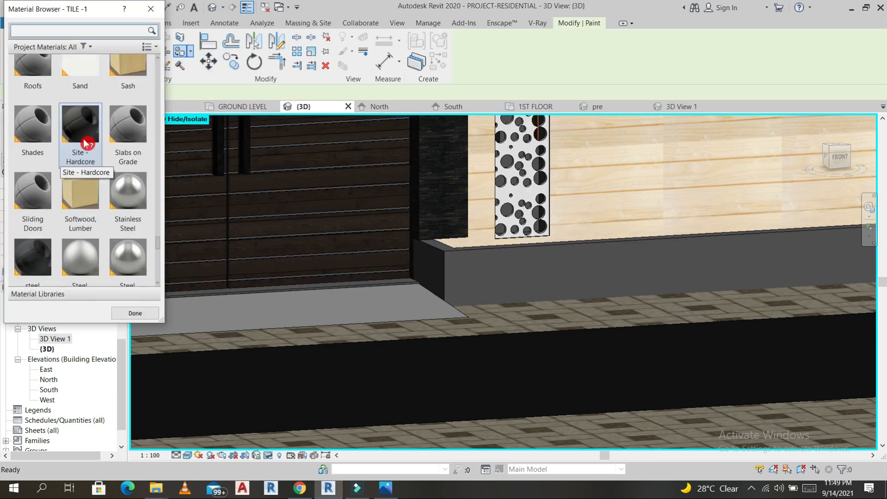
scroll(90, 136, up, 5)
scroll(93, 128, up, 5)
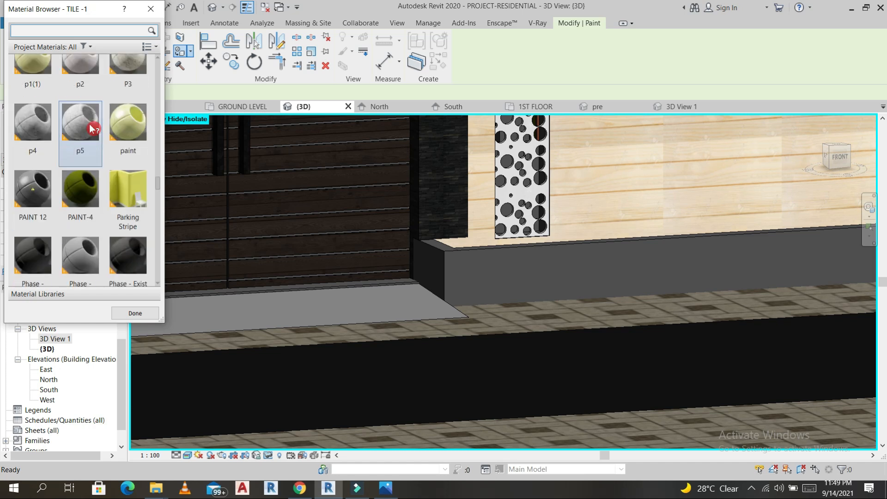
click(32, 226)
click(484, 276)
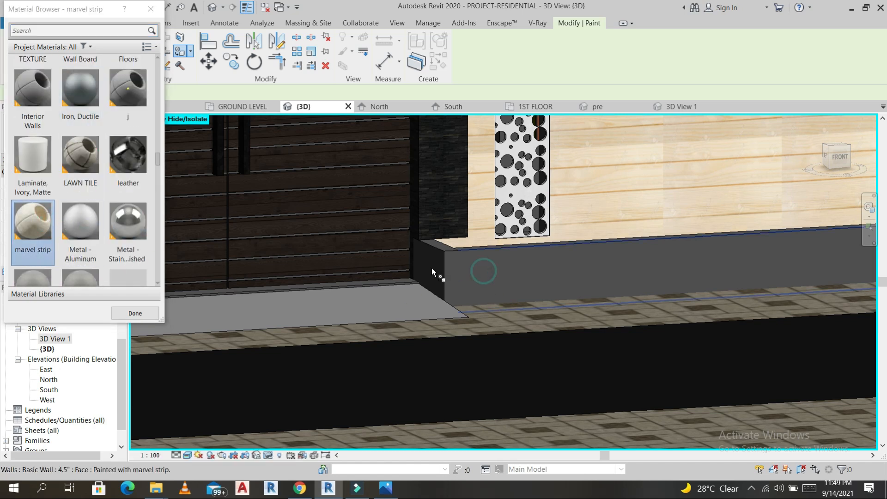
click(431, 267)
scroll(624, 274, down, 2)
scroll(684, 269, down, 3)
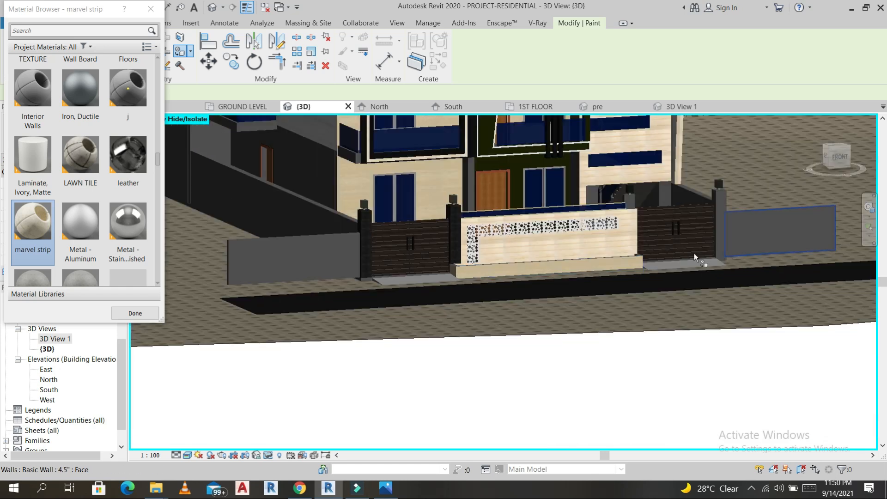
- Try the LAWN TILE material and then marvel strip on the right-hand gate's entrance ramp
scroll(623, 282, up, 6)
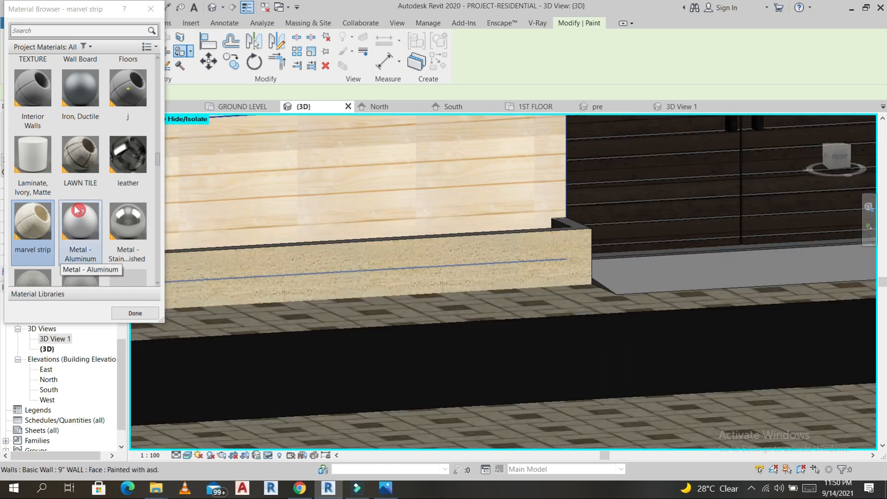
click(80, 155)
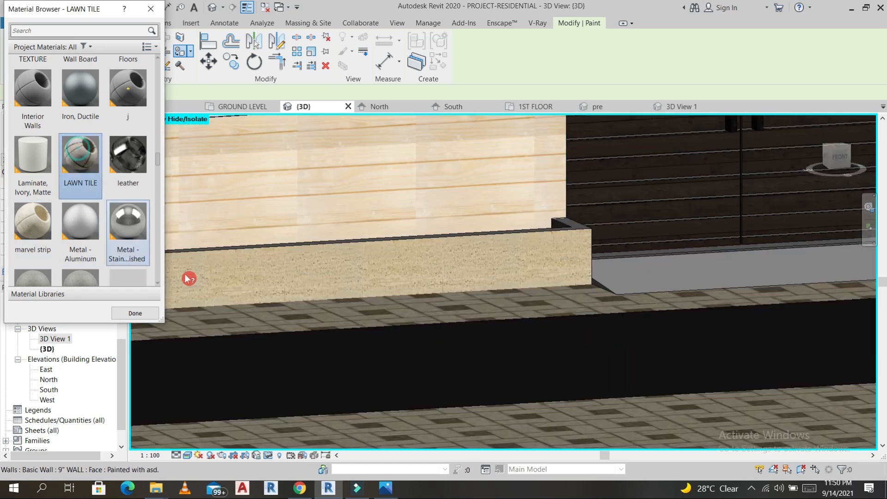
click(670, 273)
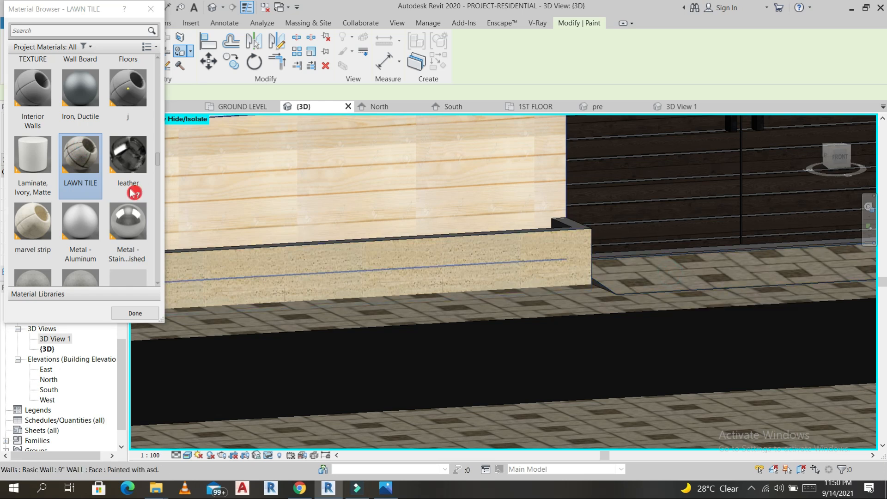
click(32, 221)
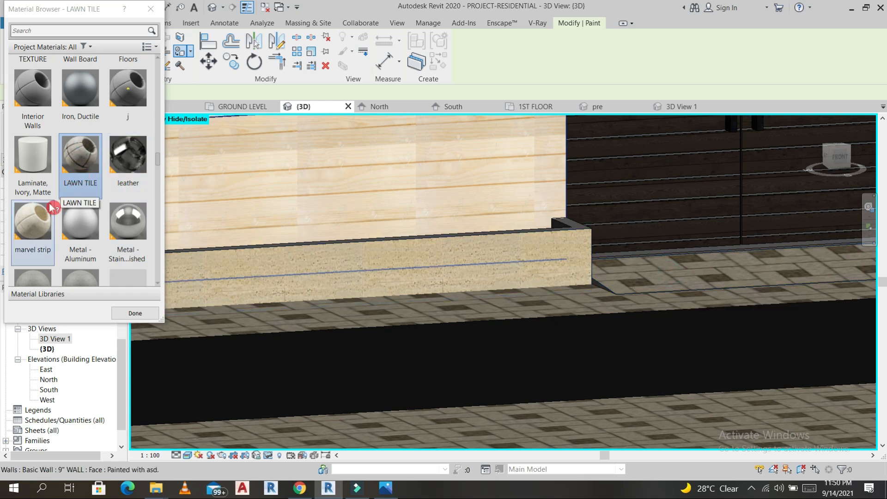
click(653, 273)
- Search the materials for GRA and paint the right-hand gate's ramp with GRANITE BLACK
click(87, 33)
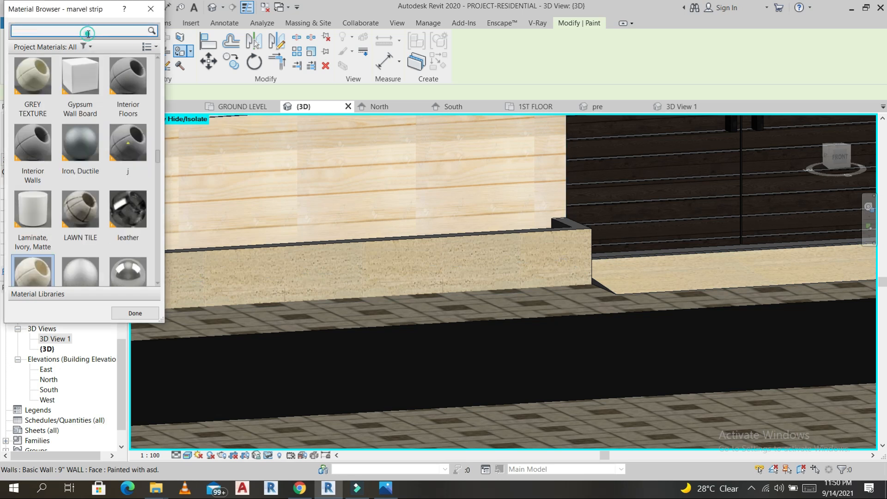
text(GRA)
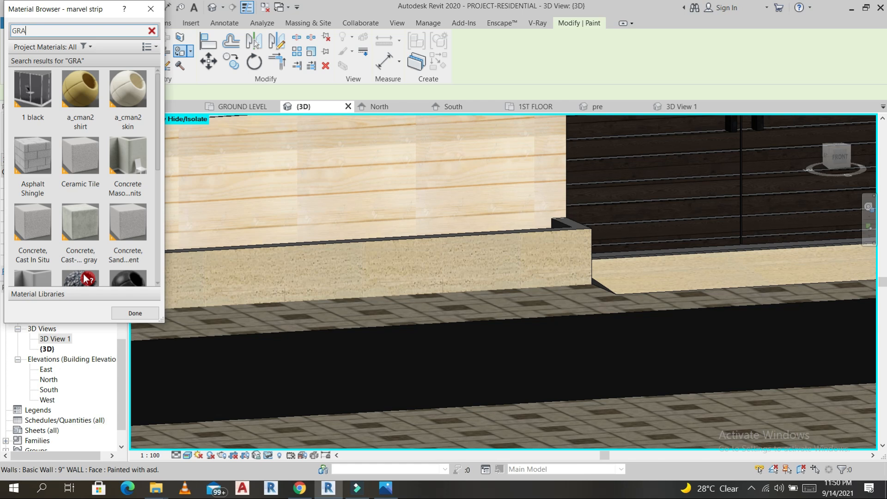
scroll(81, 231, down, 1)
click(80, 244)
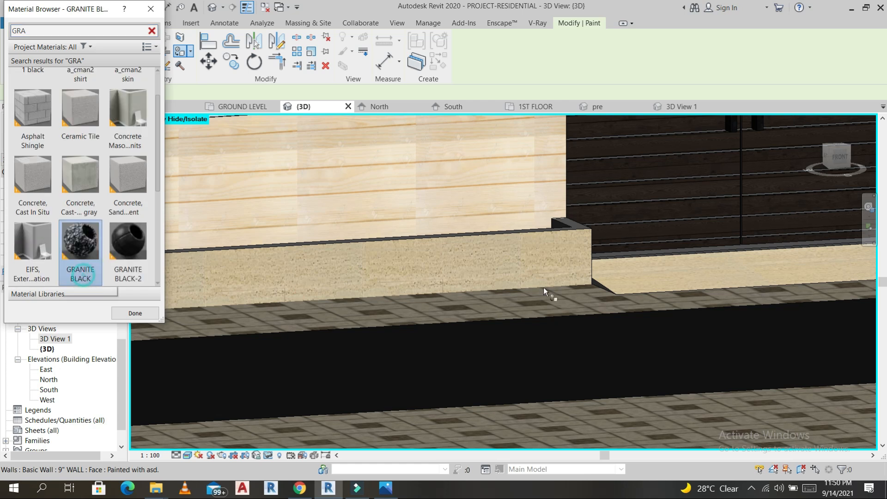
click(649, 279)
scroll(654, 275, down, 5)
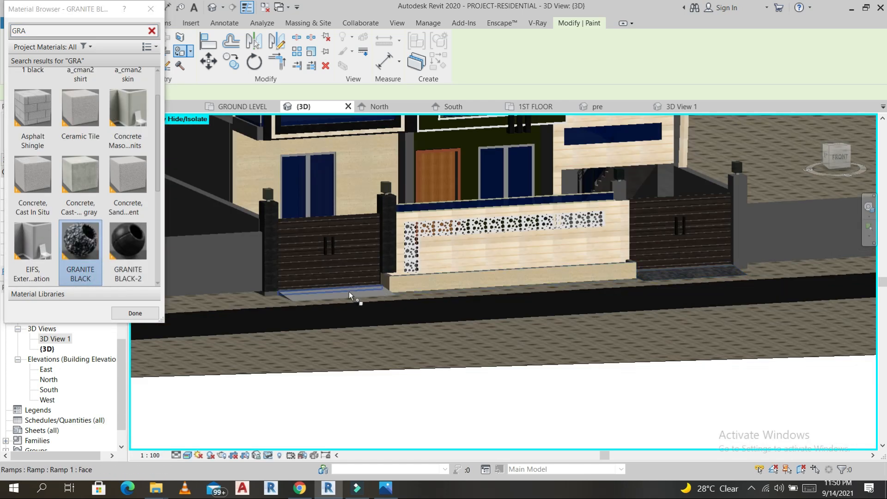
- Paint the left-hand gate's ramp and the base of its outer pillar with GRANITE BLACK, and finish painting
scroll(348, 292, up, 2)
click(315, 298)
scroll(194, 296, up, 5)
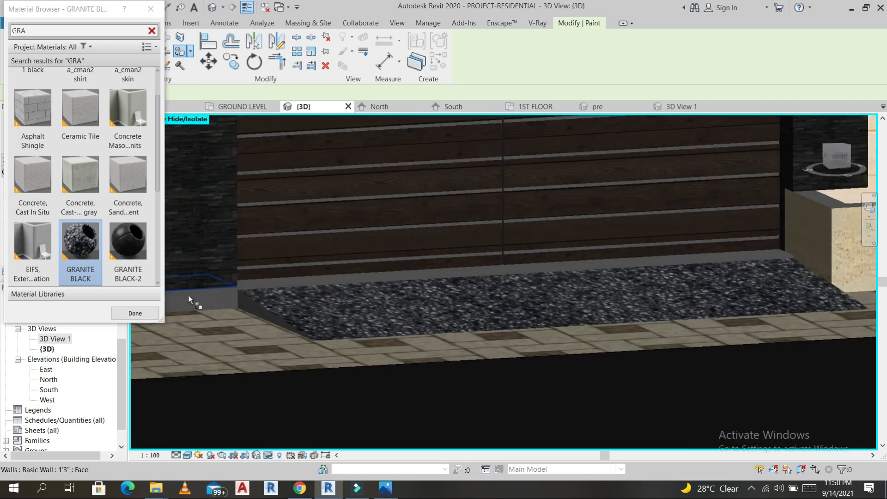
click(188, 297)
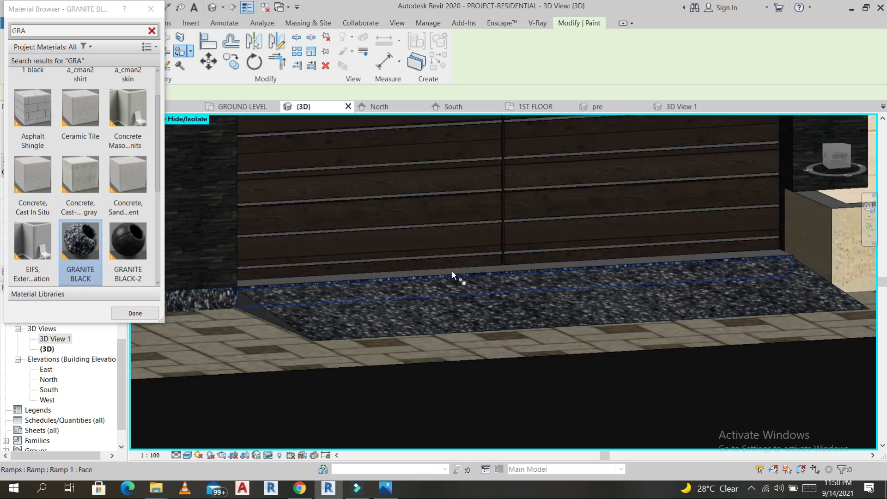
scroll(578, 261, down, 8)
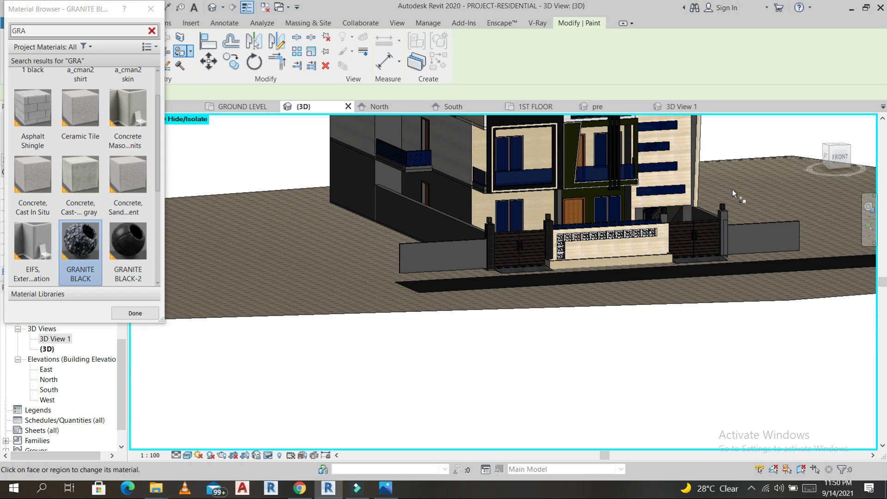
scroll(733, 189, down, 2)
scroll(779, 185, up, 1)
click(779, 184)
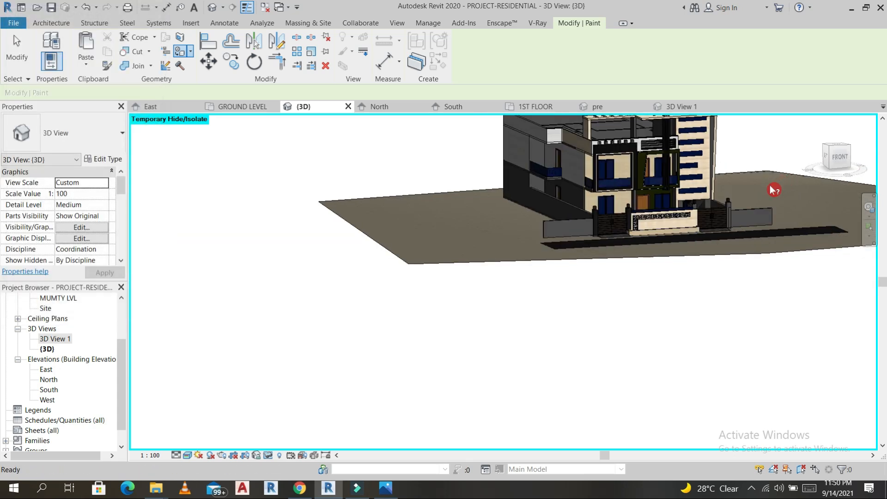
key(Escape)
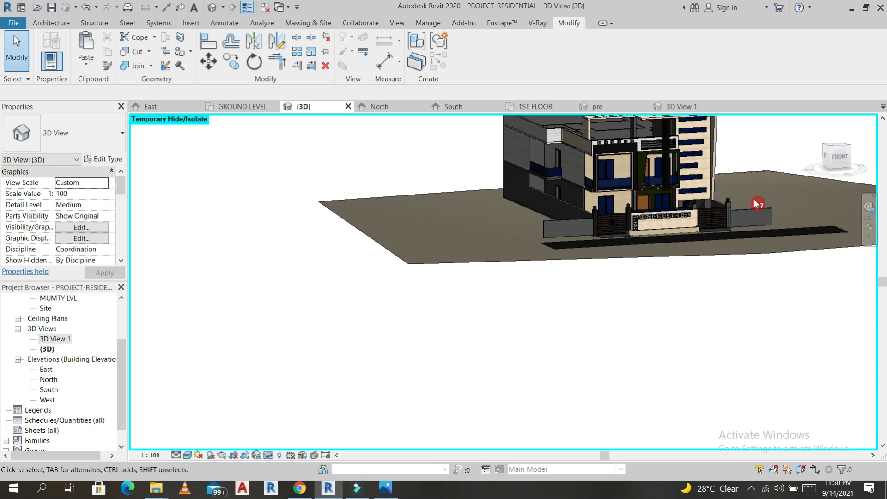
- Examine the house exterior from the front, the side and above to check the applied materials
shift+middle_drag(770, 154, 755, 166)
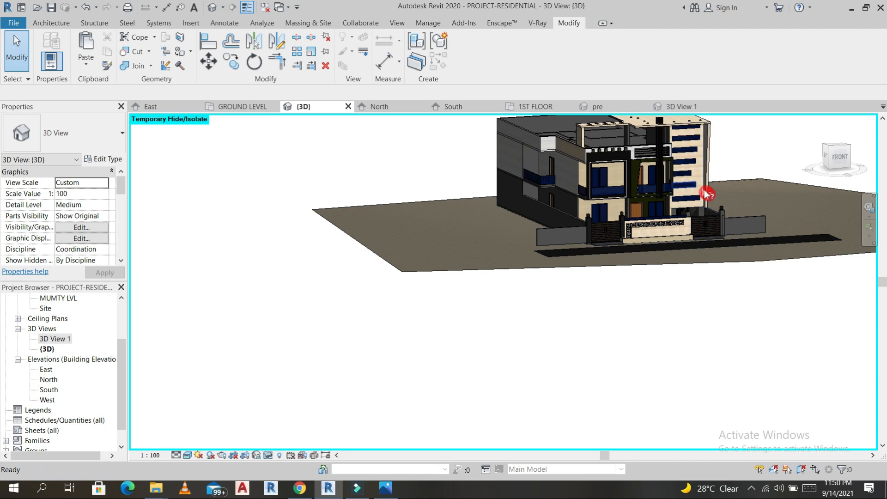
scroll(83, 346, up, 2)
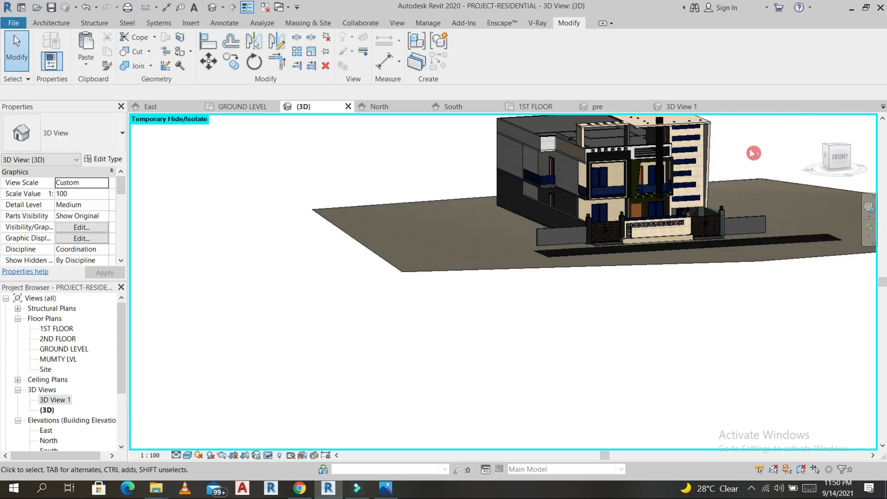
middle_drag(751, 149, 584, 291)
scroll(584, 291, up, 3)
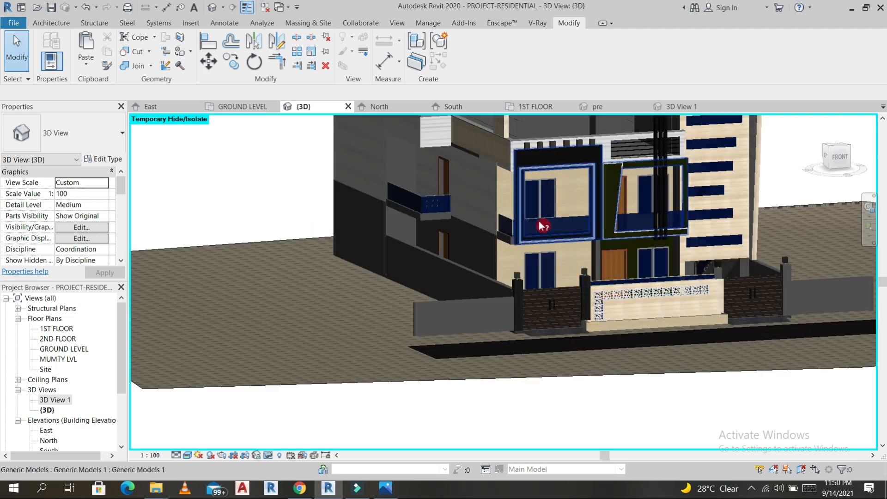
scroll(536, 224, down, 3)
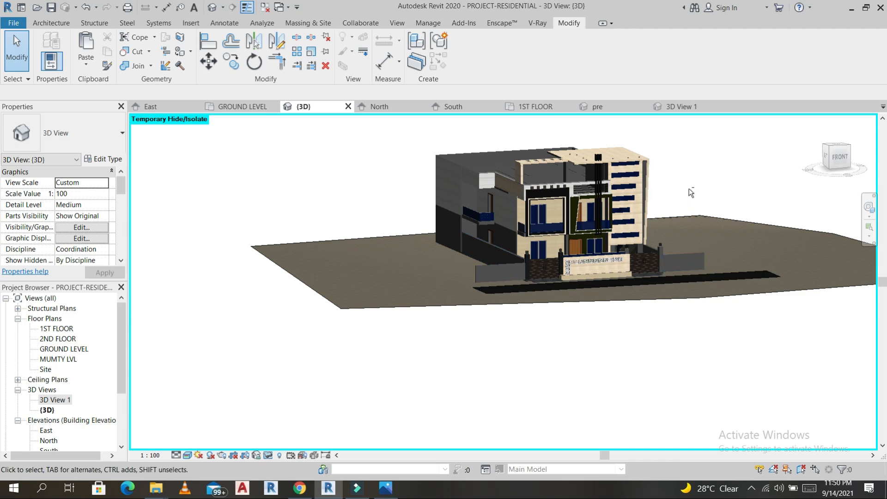
shift+middle_drag(704, 197, 708, 148)
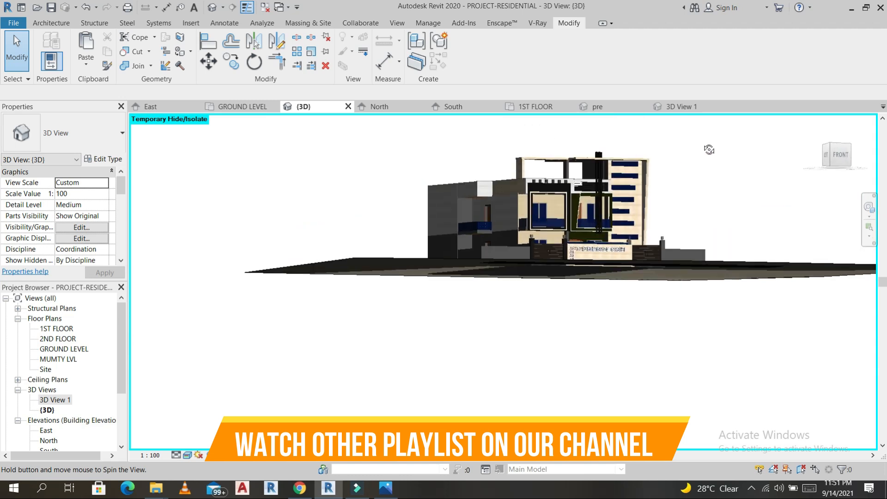
scroll(614, 179, up, 5)
shift+middle_drag(656, 208, 646, 206)
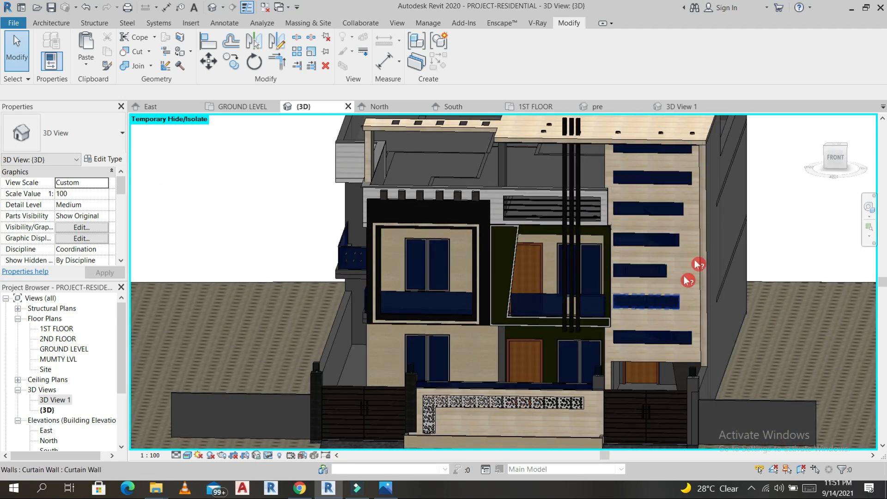
shift+middle_drag(517, 340, 623, 363)
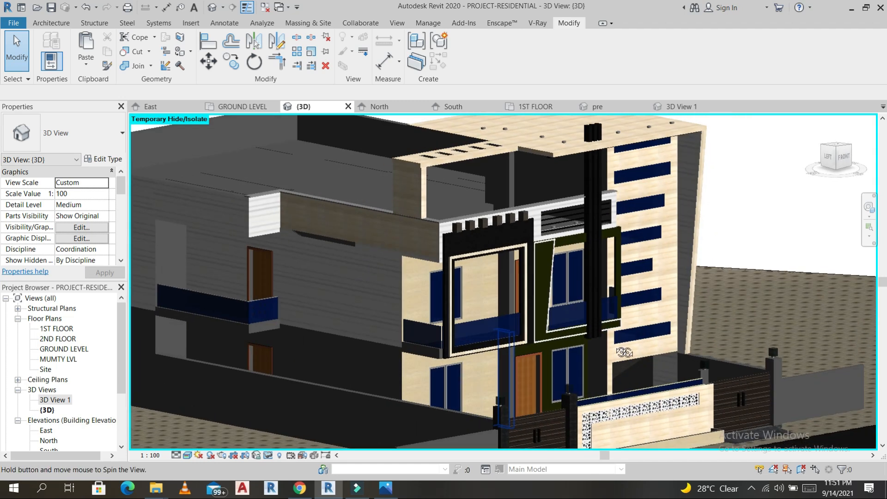
scroll(628, 362, up, 2)
scroll(633, 362, down, 5)
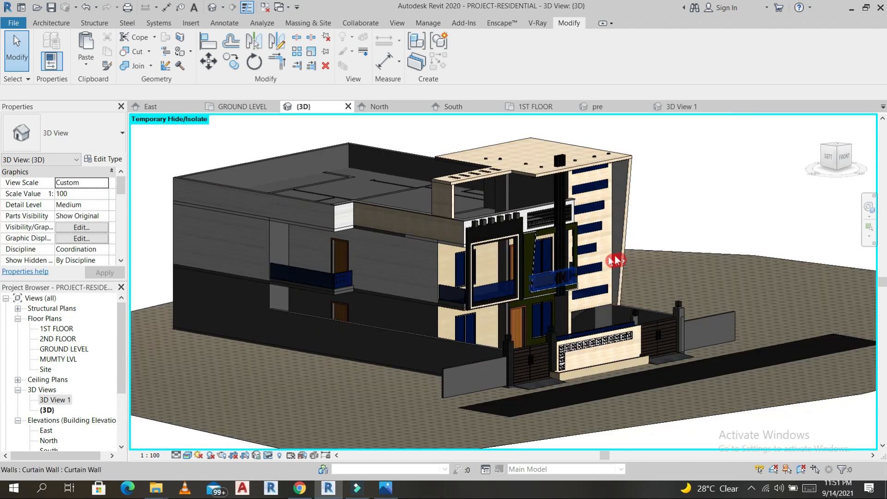
shift+middle_drag(621, 265, 494, 282)
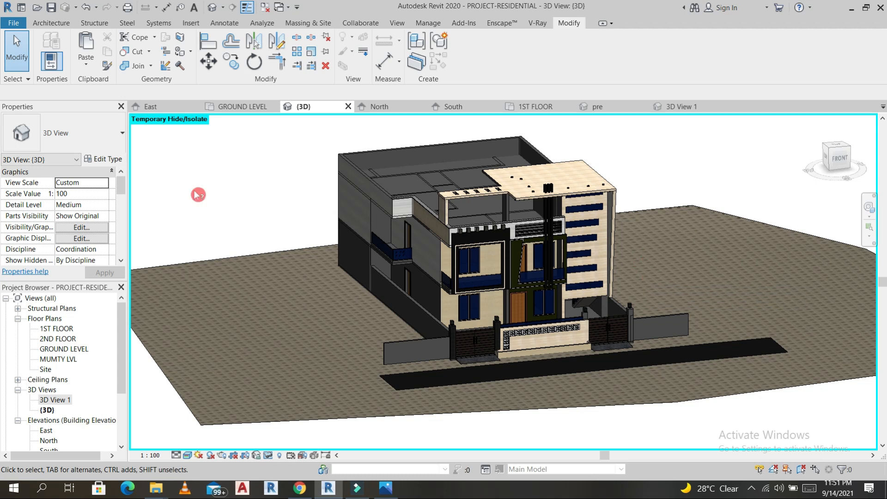
- In the GROUND LEVEL floor plan, add a BEDROOM text label in the upper-left bedroom
double_click(62, 349)
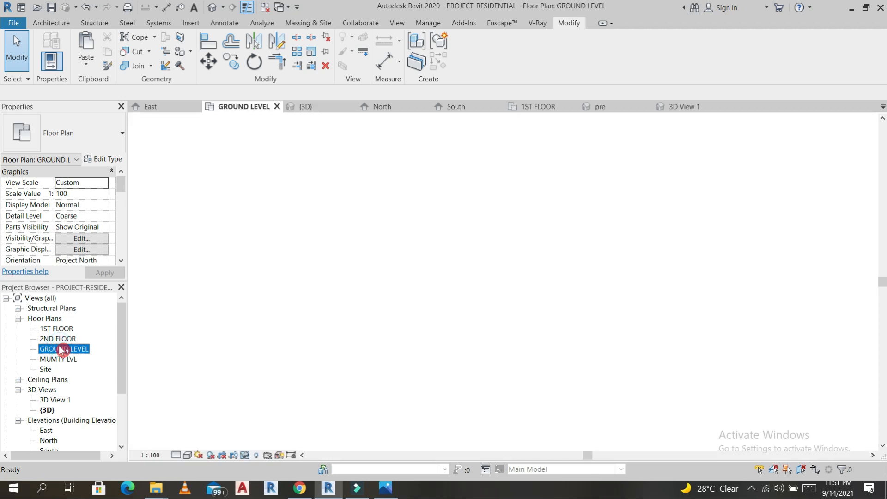
middle_drag(703, 241, 703, 329)
scroll(693, 313, down, 3)
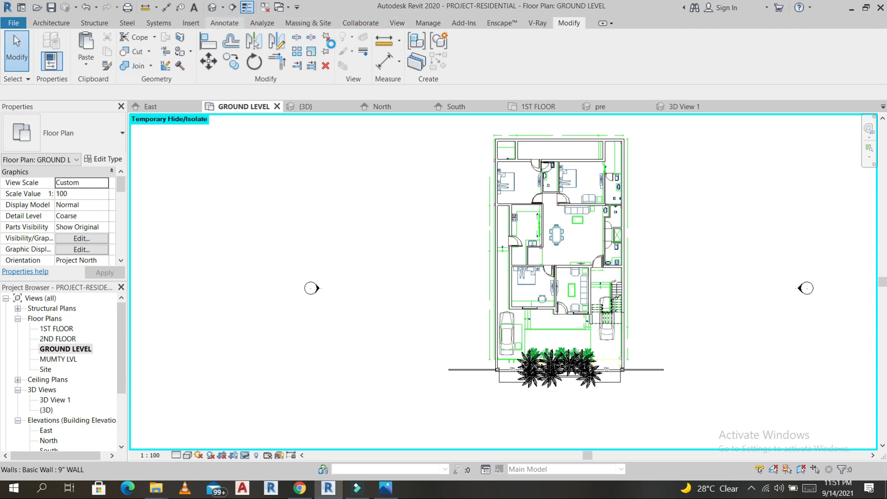
click(385, 38)
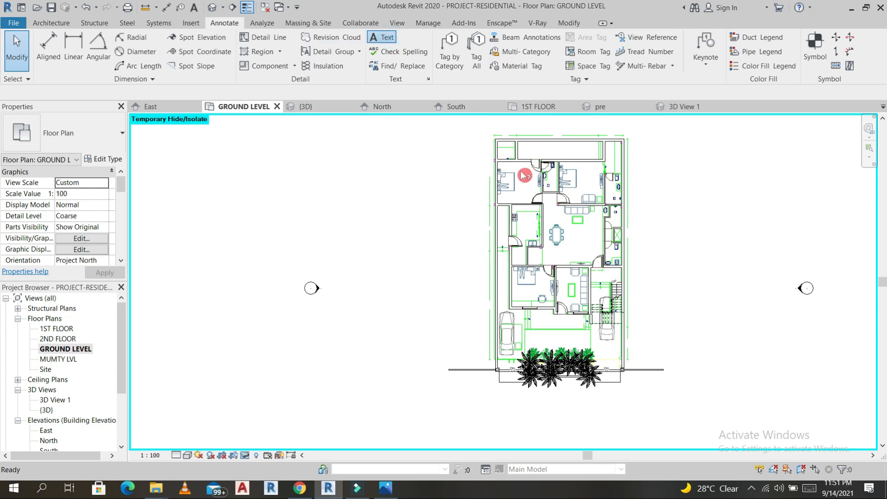
scroll(516, 185, up, 3)
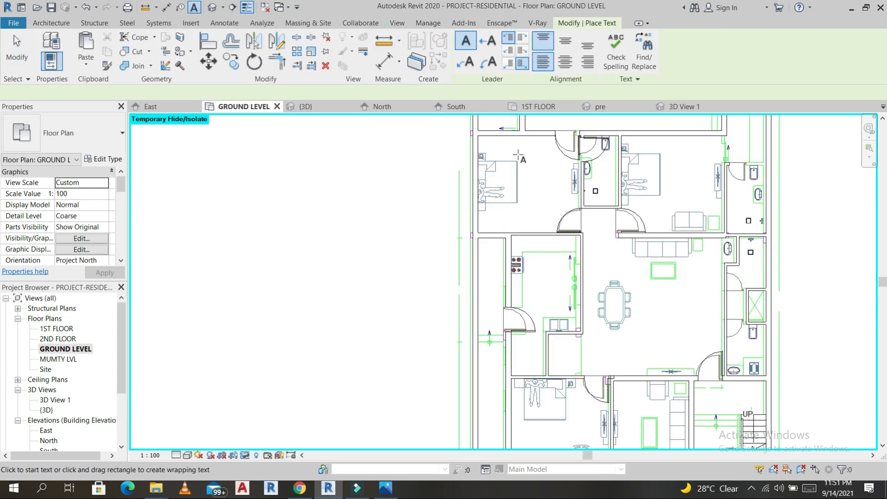
click(540, 154)
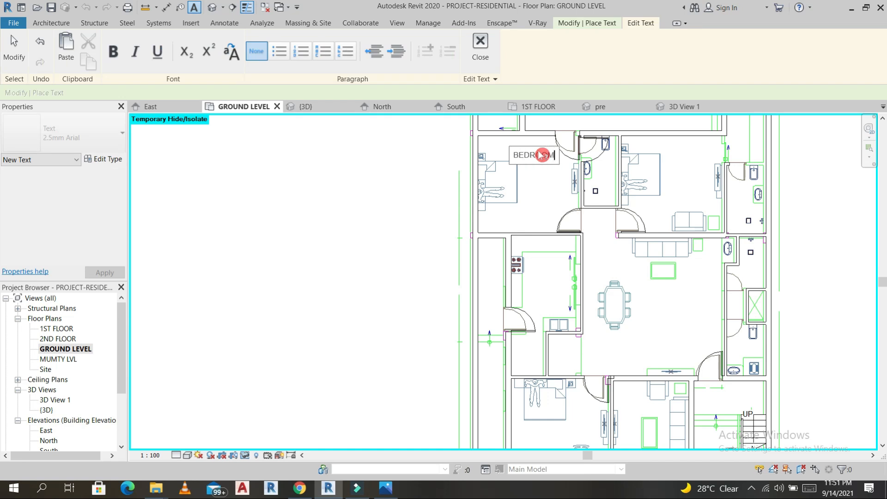
click(529, 197)
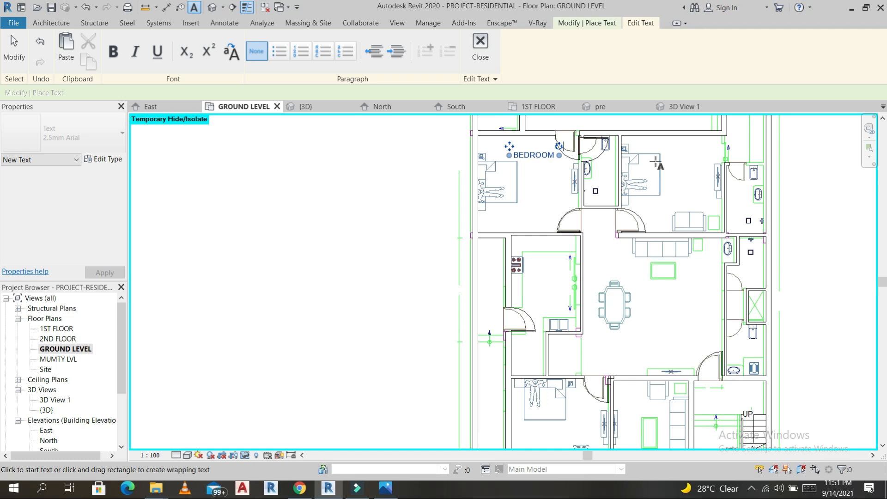
- Add a BEDROOM-2 text label in the upper-right bedroom of the ground level plan
click(683, 162)
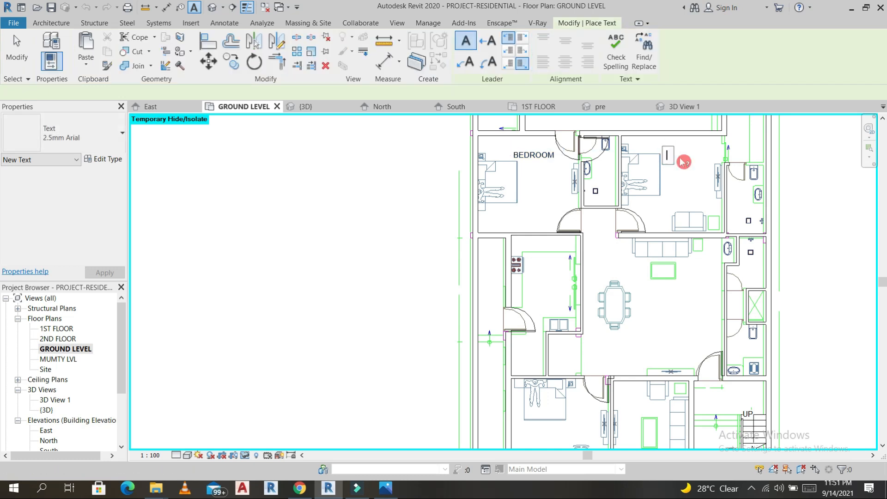
text(BEDROOM)
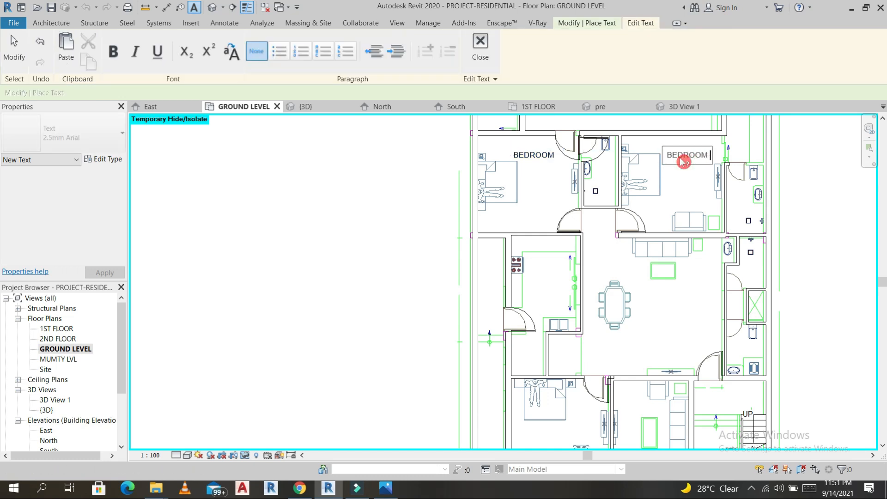
click(683, 186)
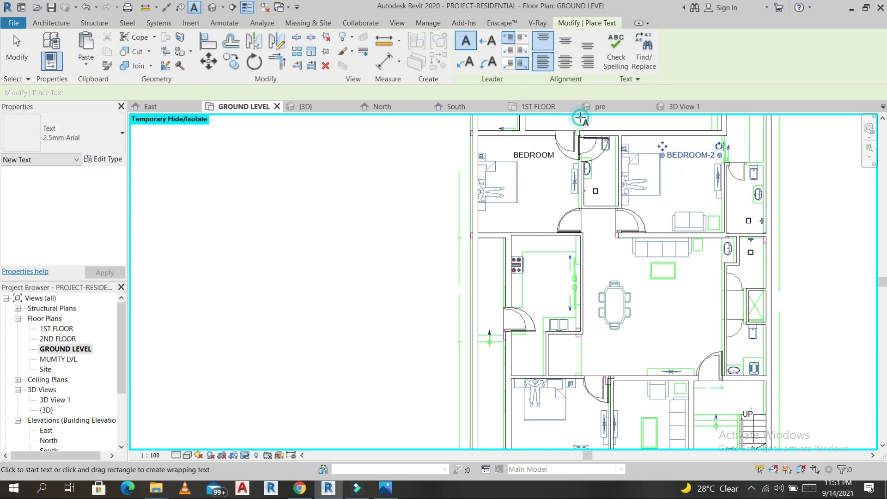
- Add an OPEN TO SKY text label in the open strip behind the two upper bedrooms
click(599, 132)
scroll(598, 133, down, 4)
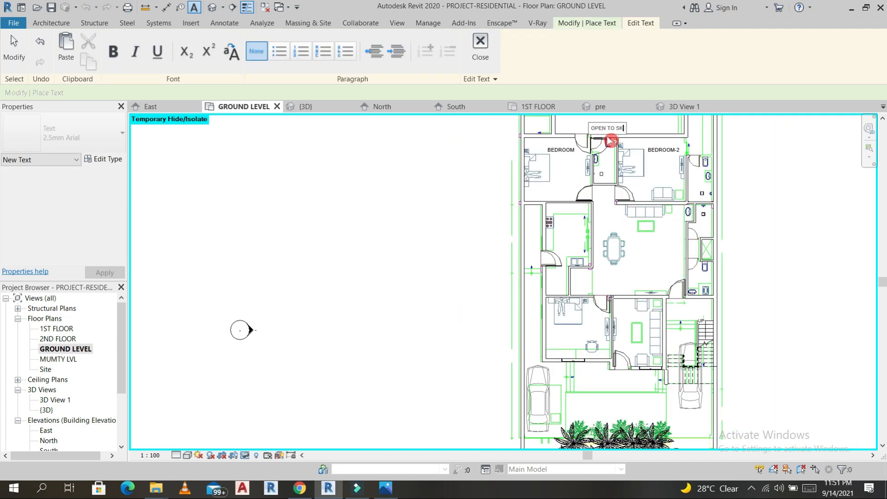
click(662, 170)
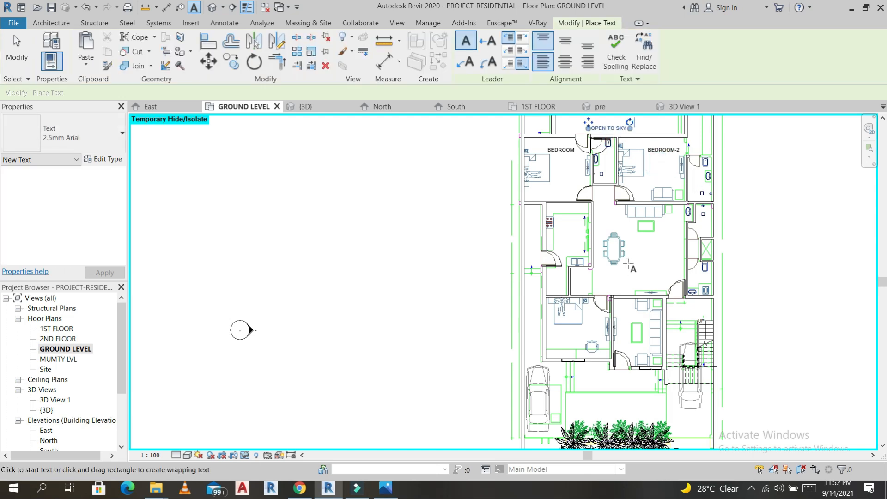
- Add a HALL/LIVING ROOM text label beside the dining table in the central hall and finish placing text
click(654, 252)
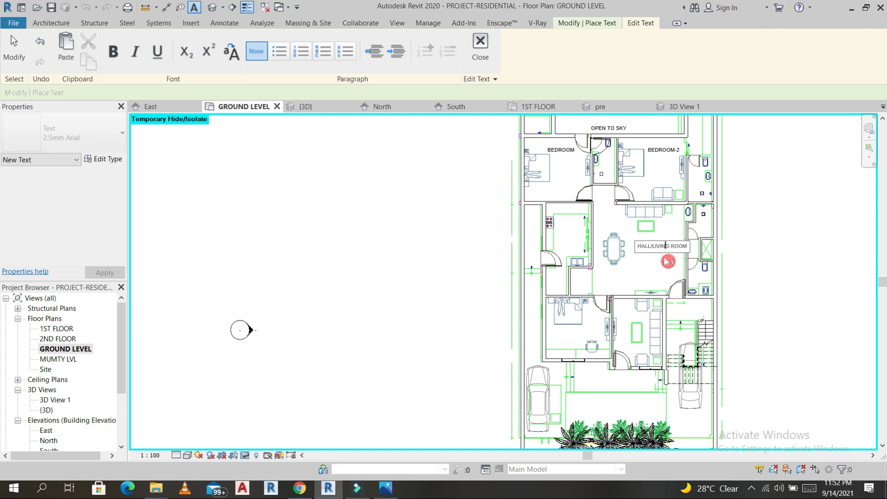
scroll(668, 261, up, 3)
click(649, 263)
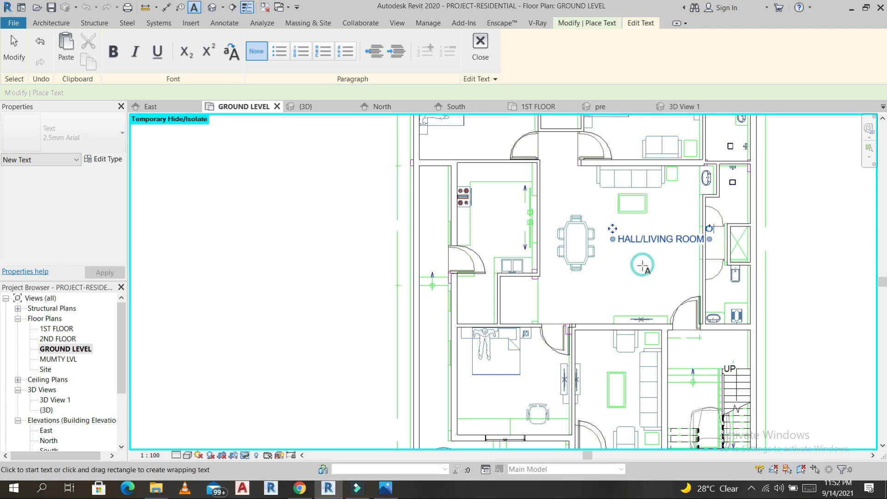
key(Escape)
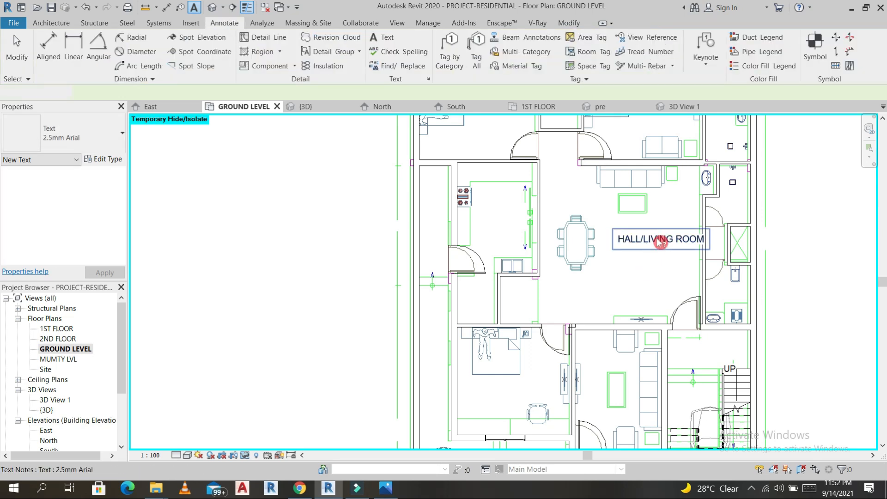
click(661, 241)
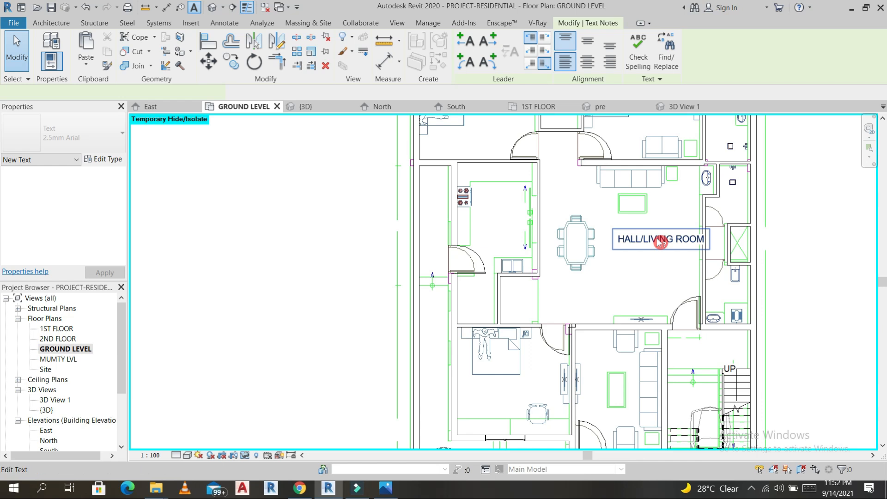
key(Escape)
- Tag by category, without leaders, the doors leading from the hall to BEDROOM and BEDROOM-2
scroll(618, 212, down, 3)
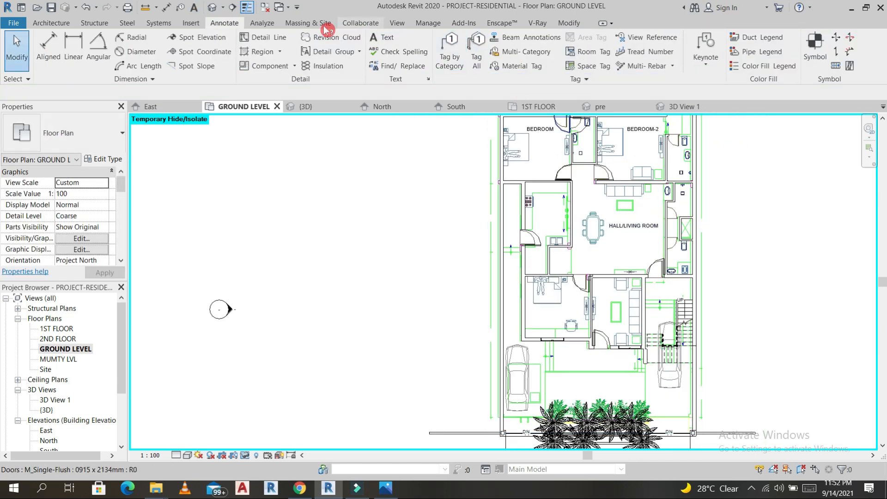
click(456, 64)
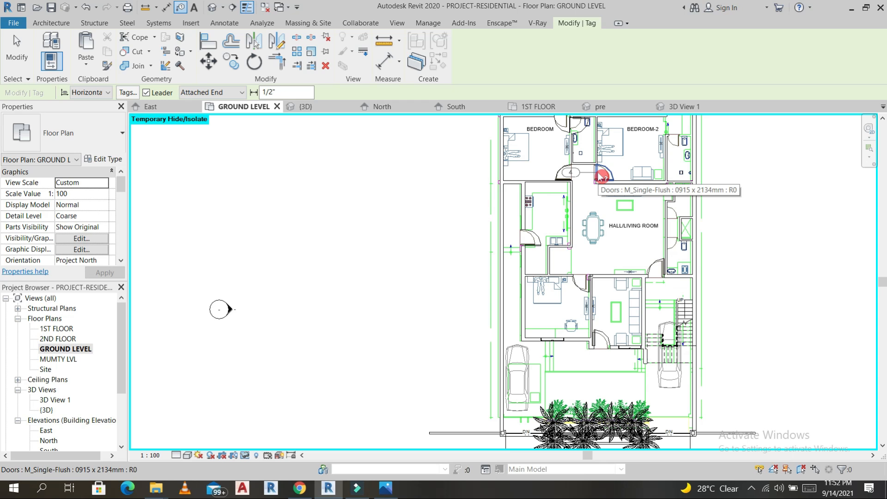
scroll(599, 178, up, 5)
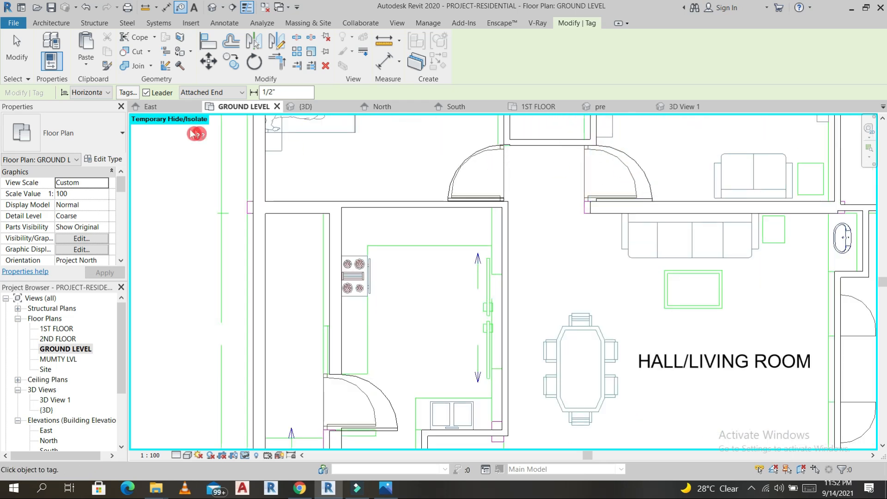
click(146, 93)
click(629, 160)
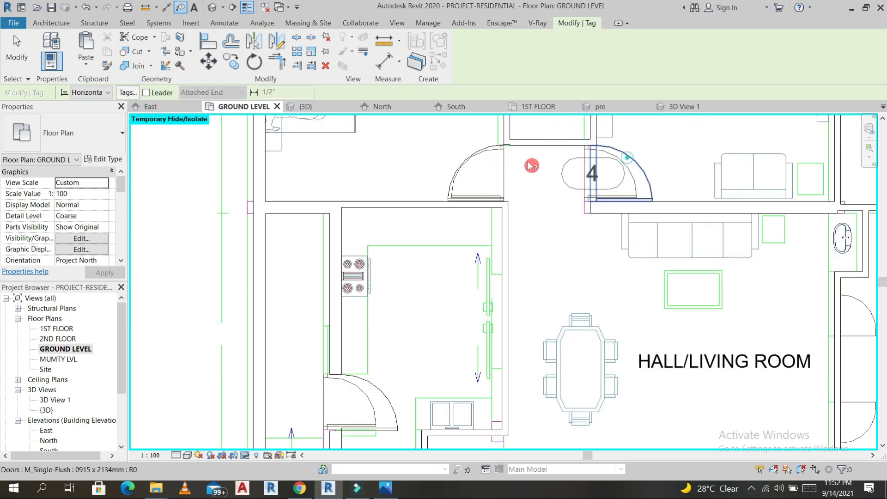
click(472, 166)
- Tag the bathroom door and the rear door at the upper-right corner of BEDROOM
scroll(545, 239, down, 5)
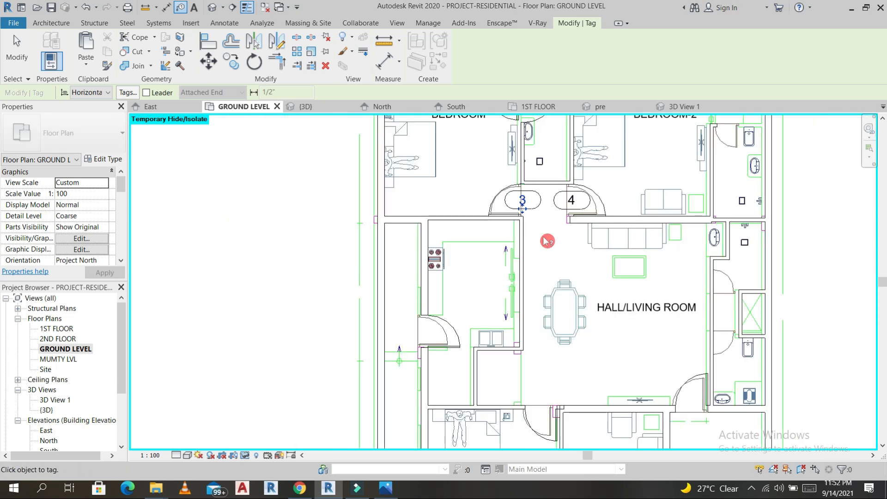
click(543, 173)
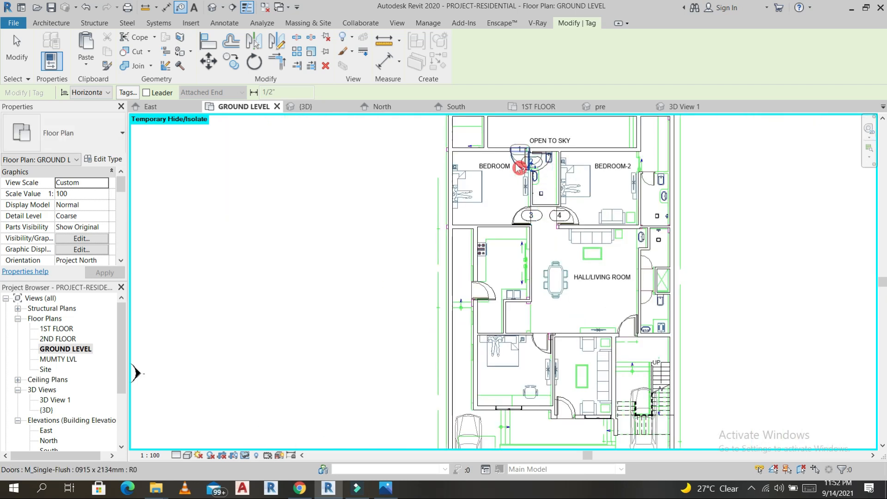
click(520, 168)
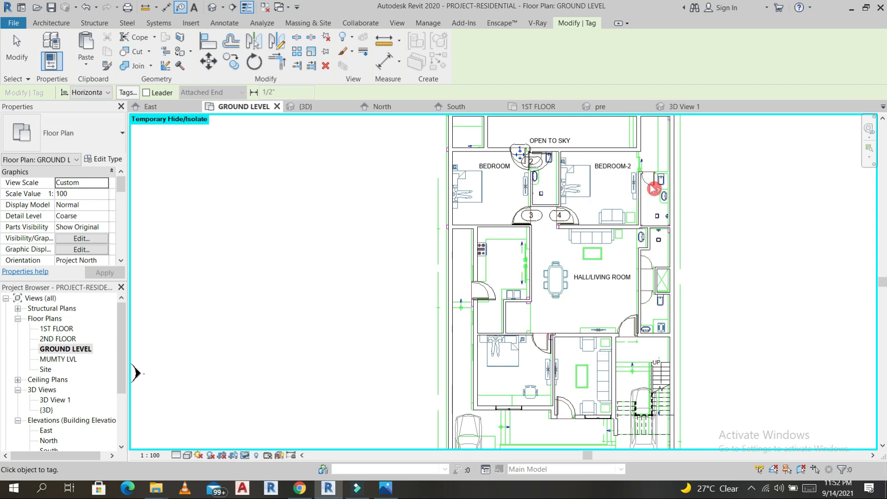
- Change the mark in the BEDROOM-2 hall door's tag to D1 and finish tagging
scroll(564, 218, up, 4)
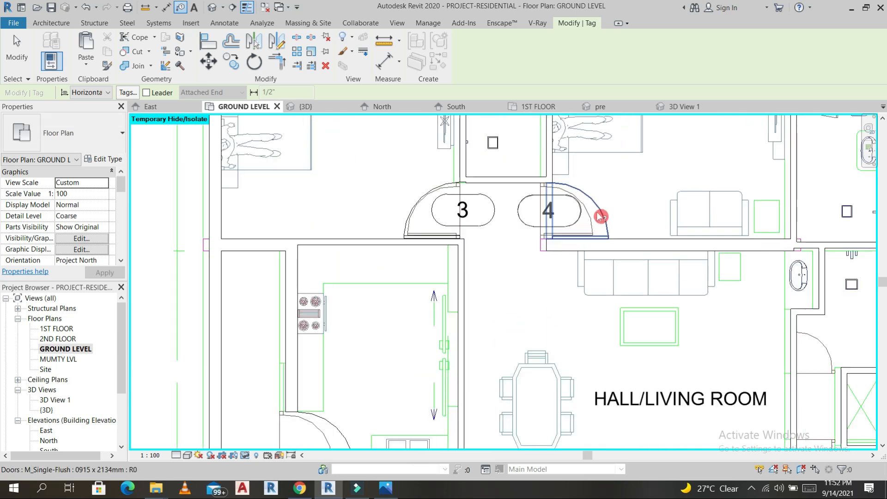
click(600, 209)
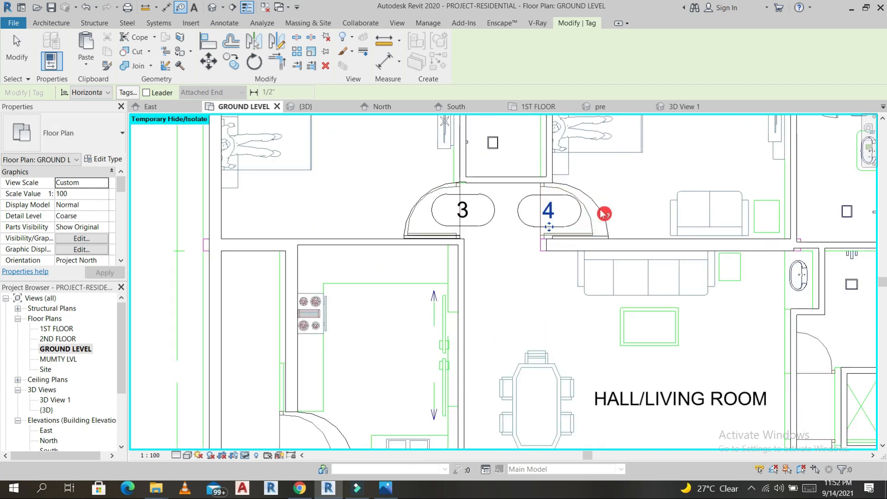
click(555, 211)
text(D)
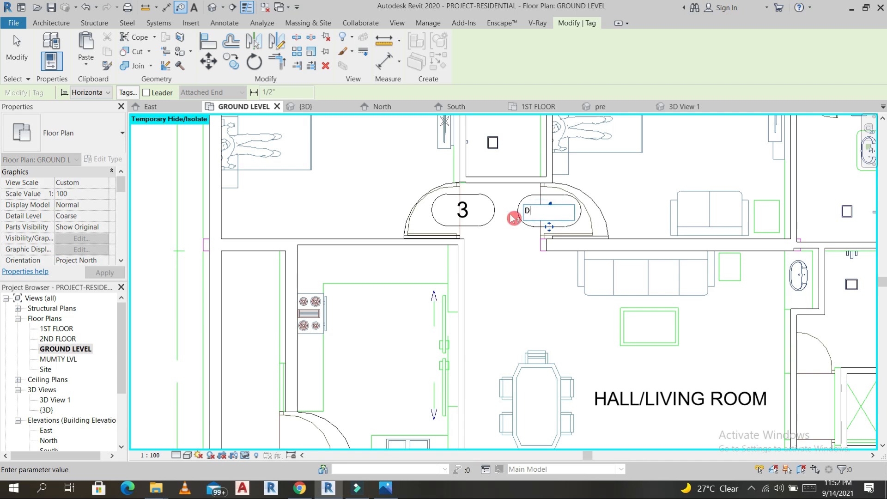
text(1)
click(519, 285)
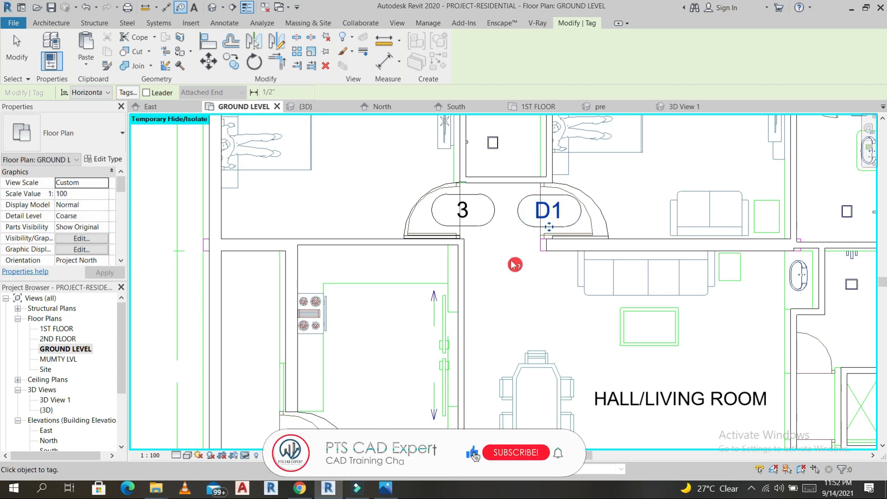
scroll(515, 265, down, 2)
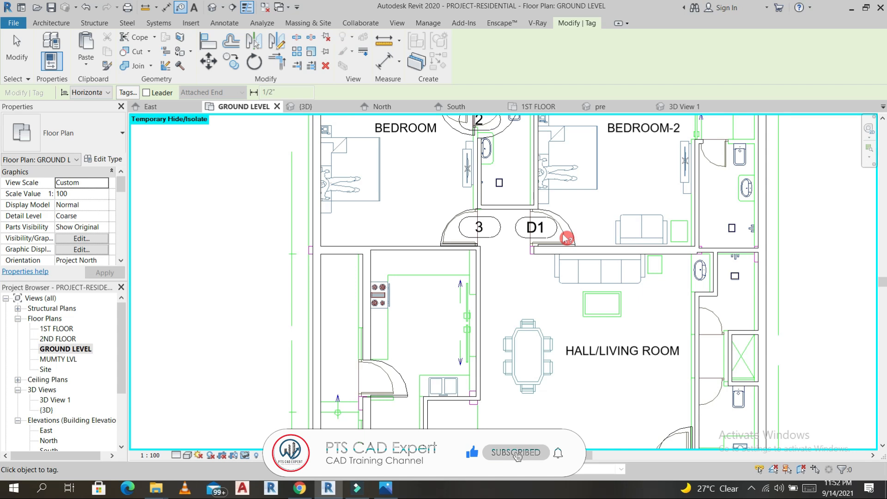
scroll(571, 235, up, 2)
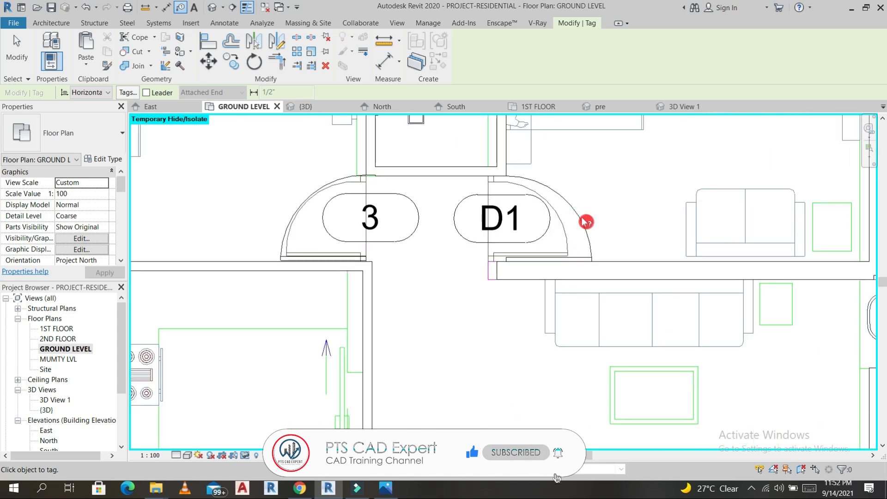
key(Escape)
click(376, 222)
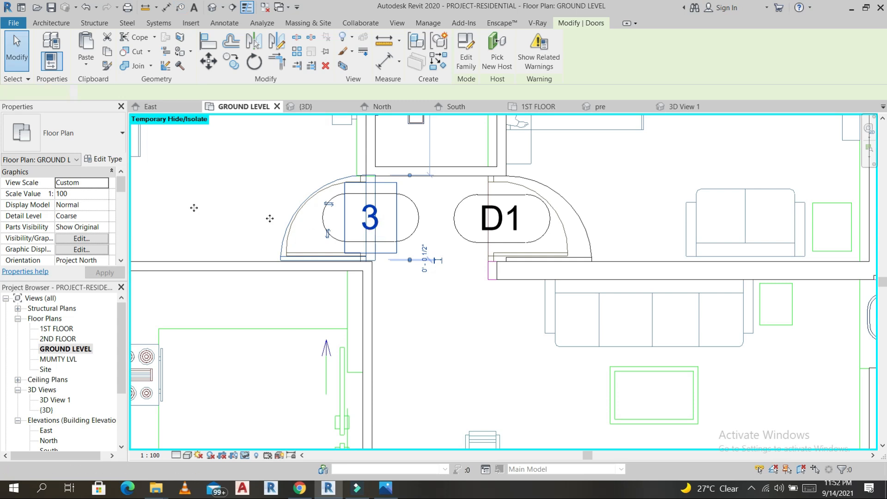
key(s)
key(a)
scroll(86, 218, down, 5)
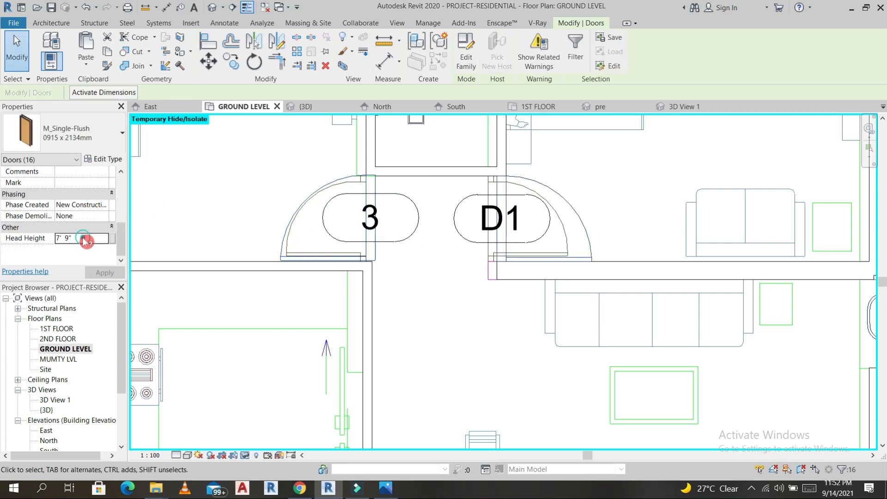
double_click(87, 239)
click(240, 228)
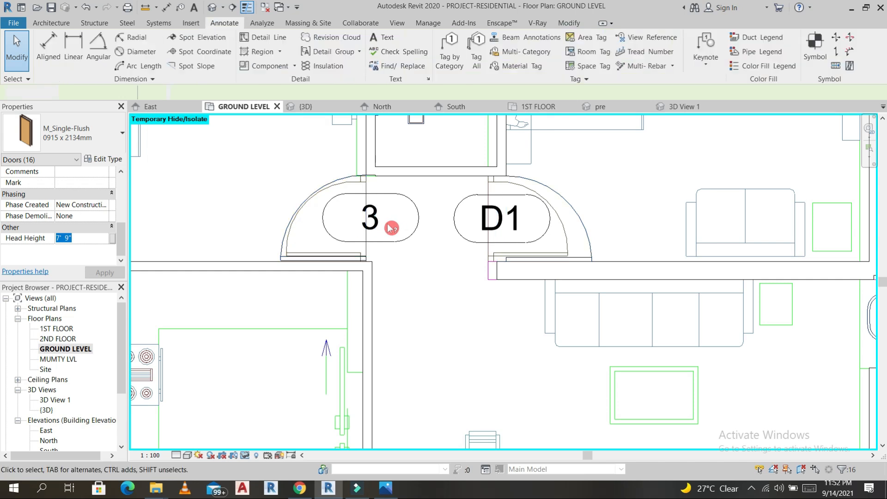
key(Escape)
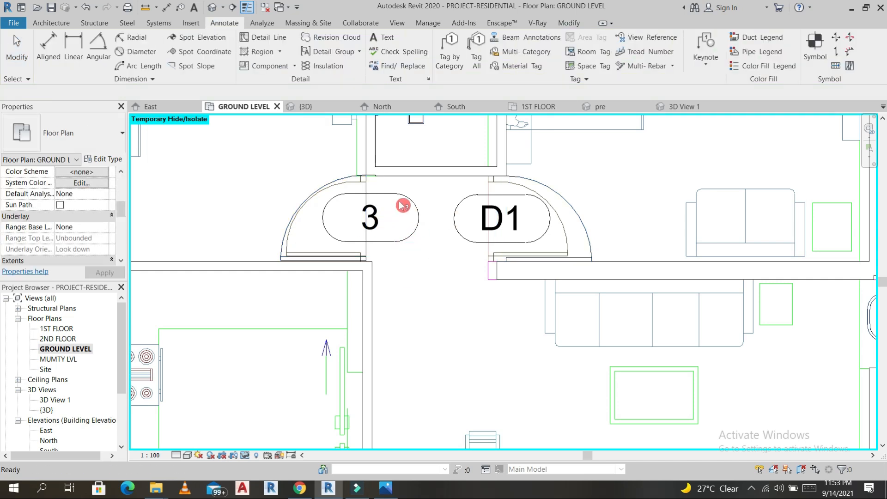
- Change the mark in the tag of the door between BEDROOM and the hall to D1
double_click(372, 217)
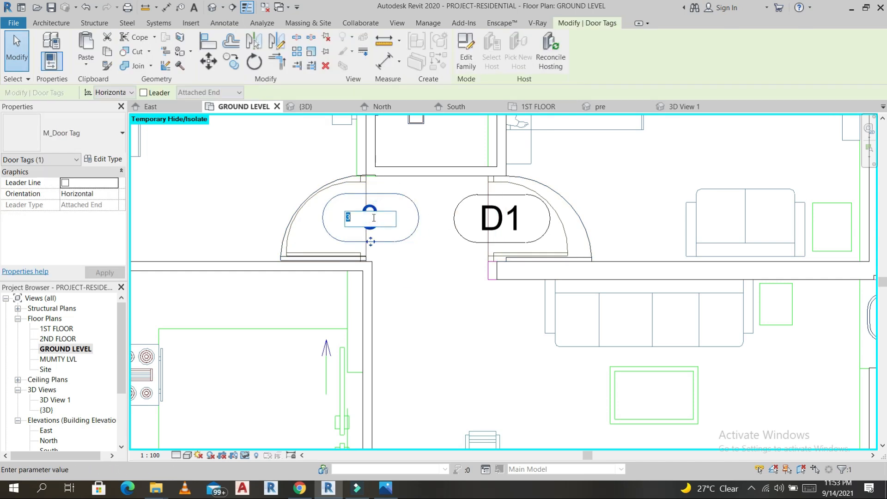
text(D1)
click(417, 310)
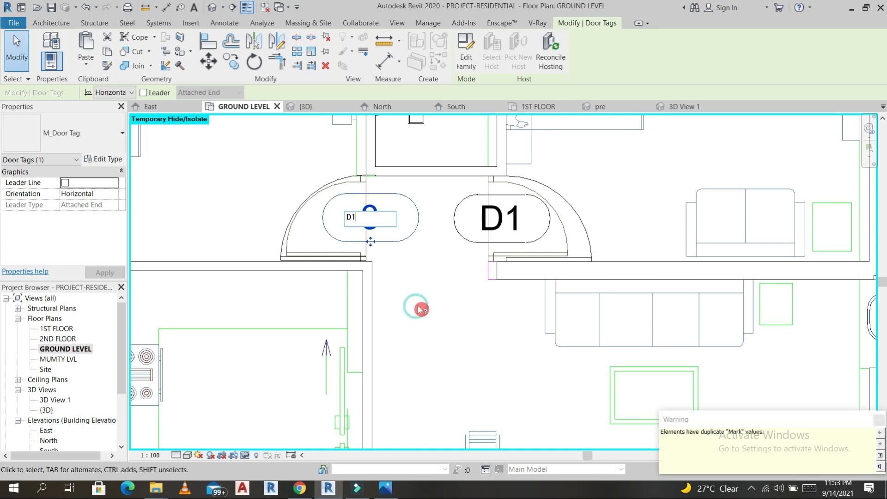
scroll(453, 298, down, 4)
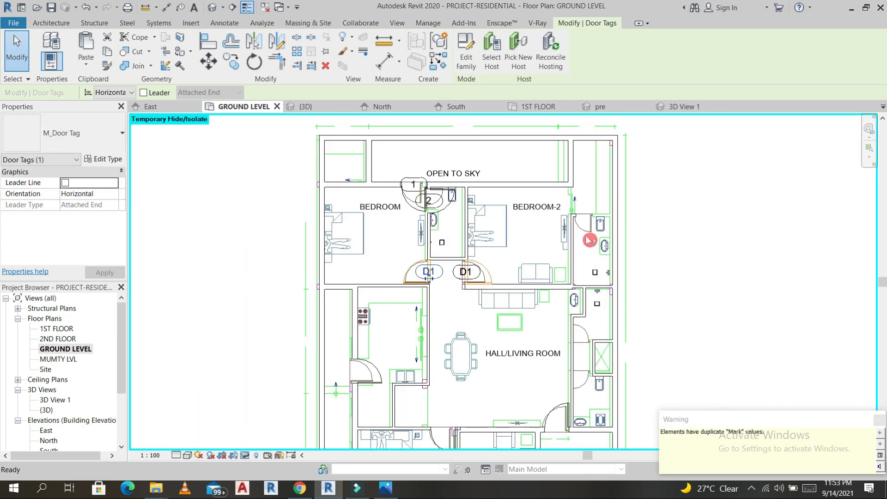
key(Escape)
- Restart tagging by category and change the mark in the bathroom door's tag beside BEDROOM to D3
scroll(582, 230, up, 3)
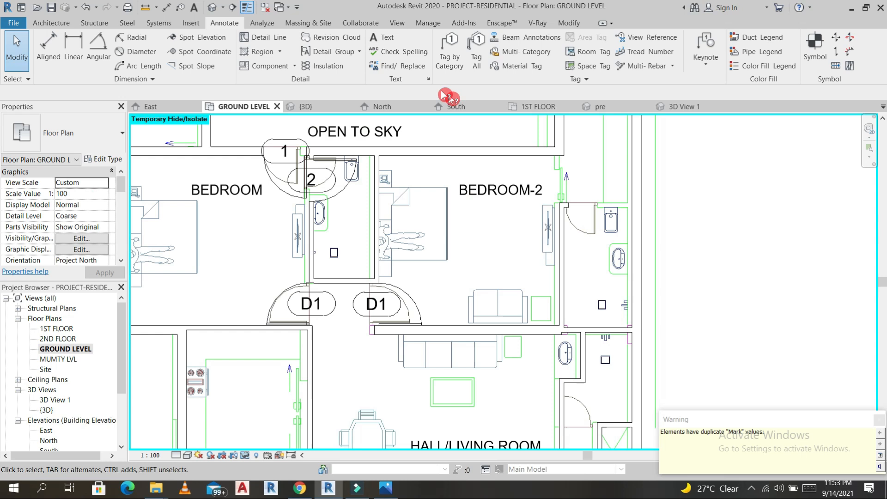
click(450, 51)
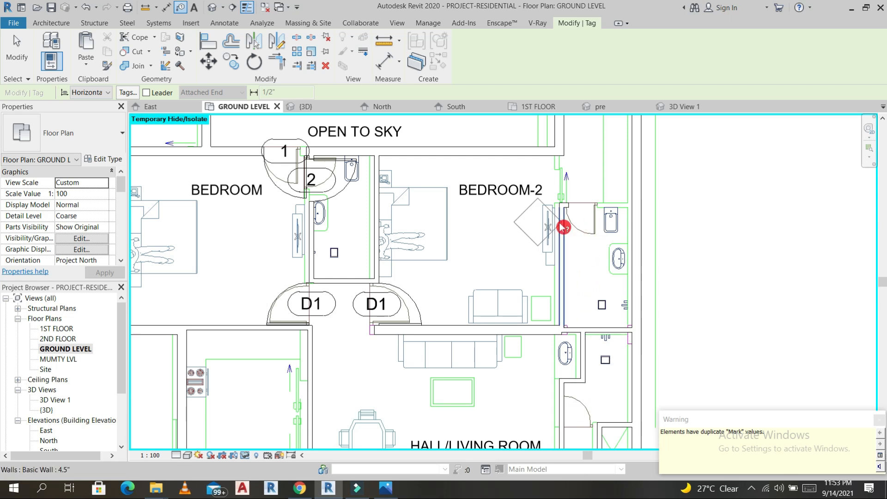
scroll(564, 224, down, 3)
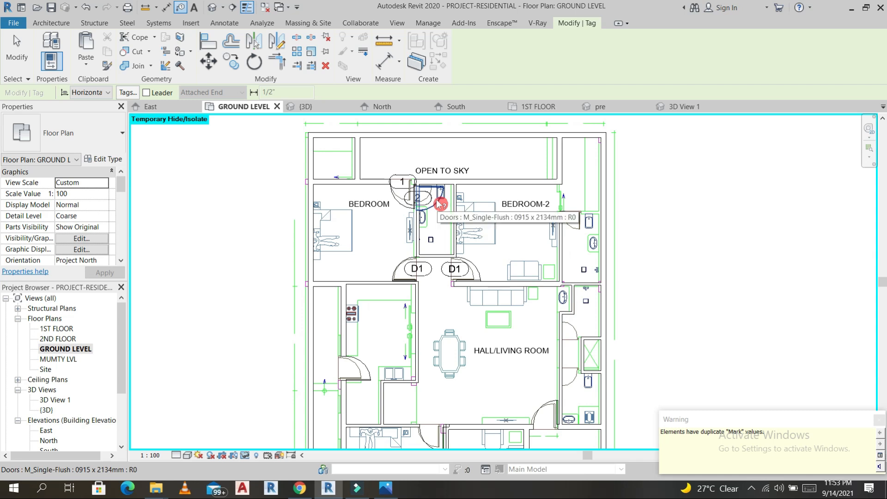
scroll(439, 202, up, 3)
double_click(415, 203)
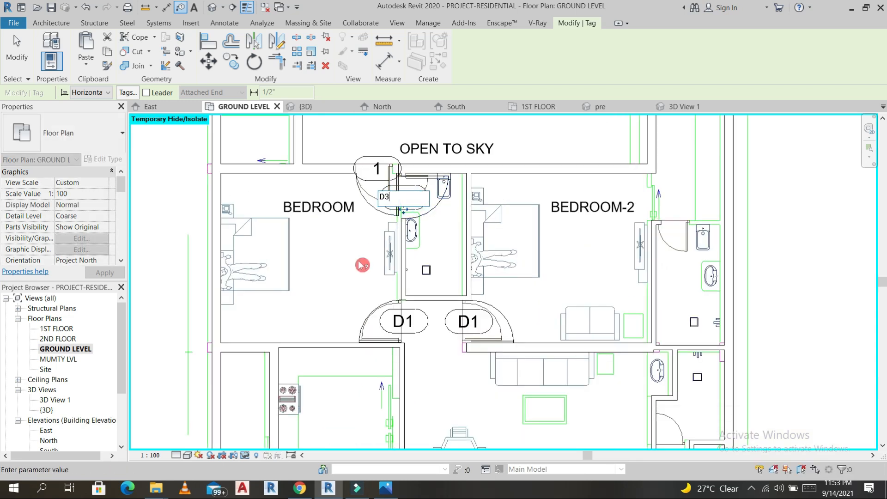
key(Return)
scroll(479, 241, down, 2)
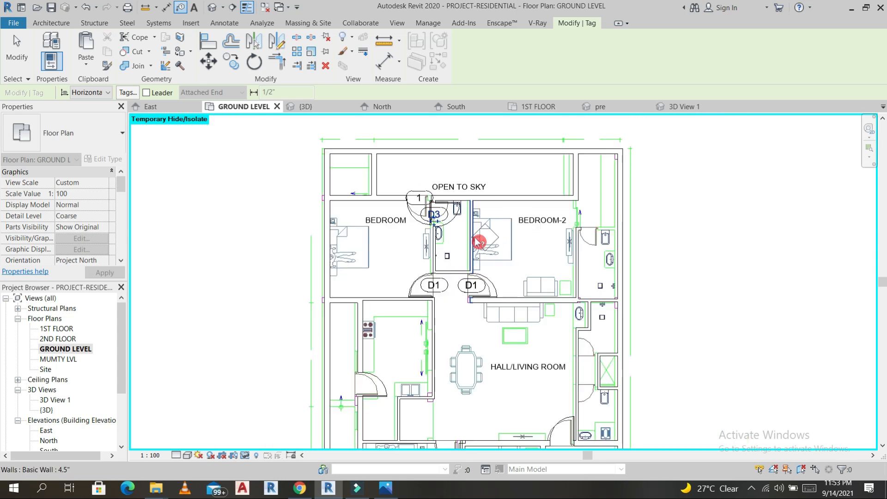
scroll(479, 241, down, 3)
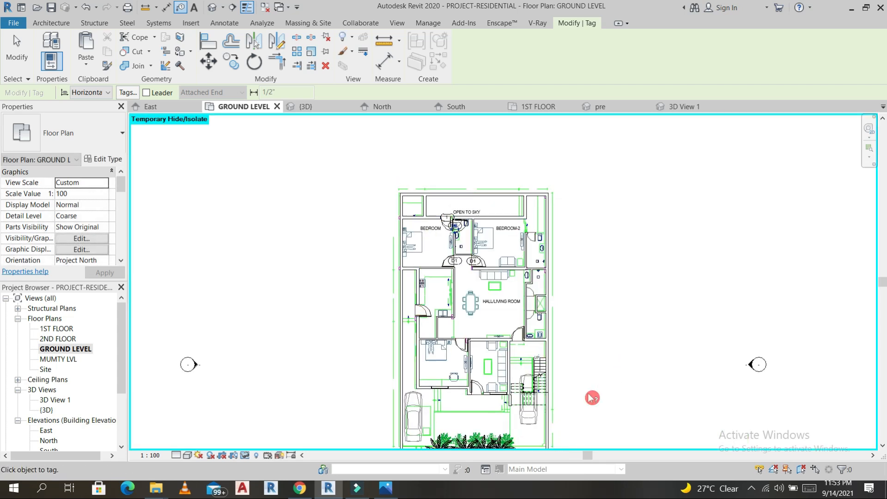
- Finish tagging doors and begin aligned dimensioning at the small open space in the plan's rear-left corner
key(Escape)
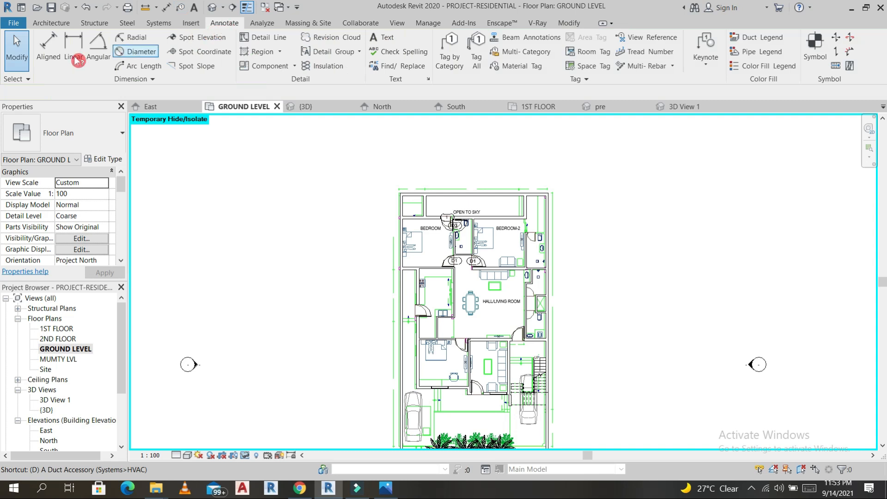
click(48, 48)
scroll(406, 194, up, 4)
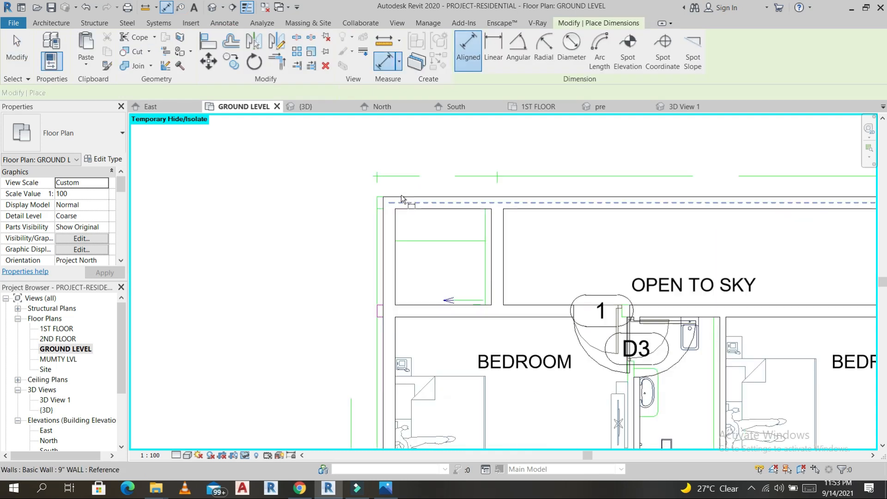
click(497, 234)
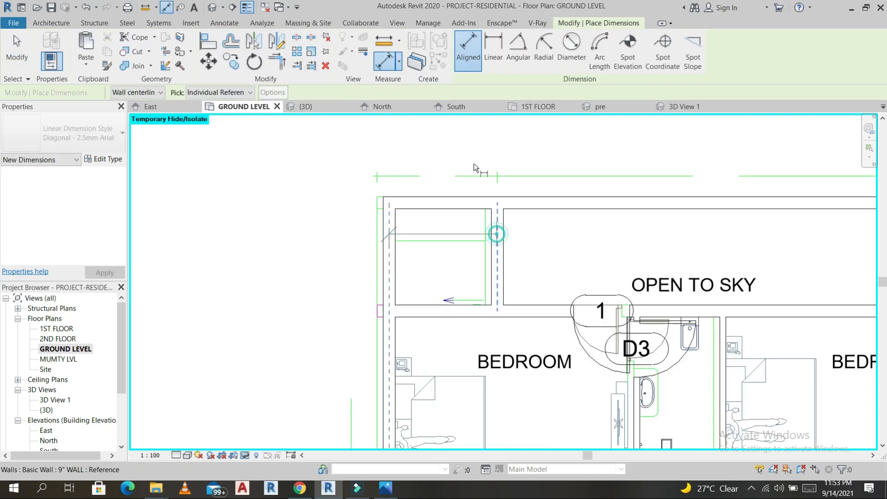
click(471, 146)
right_click(487, 150)
click(492, 153)
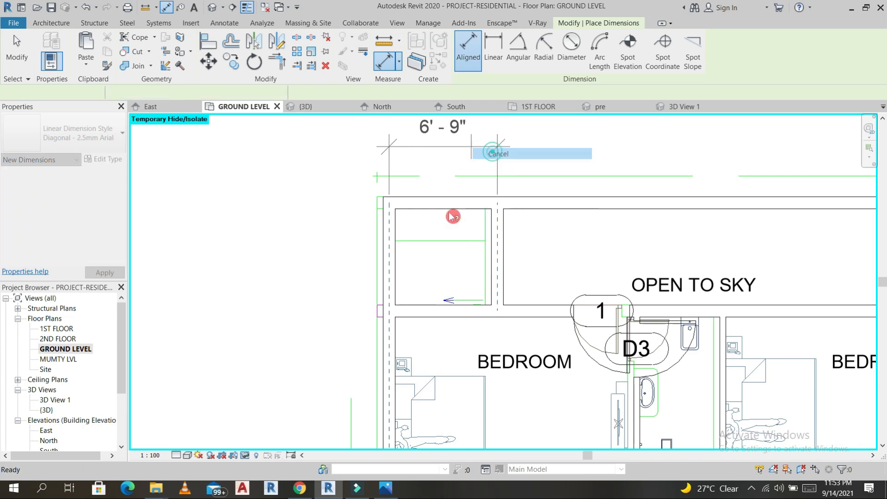
- Dimension the clear width of the small space behind BEDROOM between its inner wall faces, placing the dimension outside the rear wall
click(396, 264)
click(487, 262)
click(475, 147)
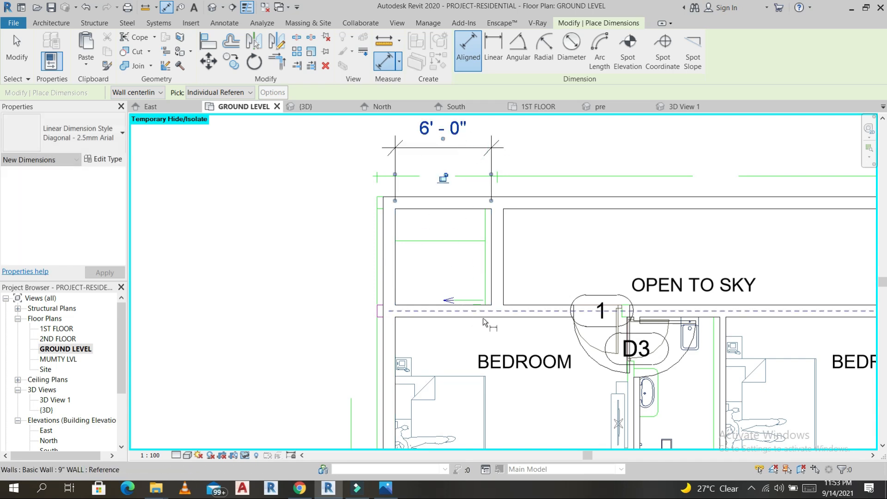
- Dimension BEDROOM's clear depth and clear width between its wall faces, placing both dimensions inside the room
scroll(483, 317, down, 2)
scroll(518, 345, down, 1)
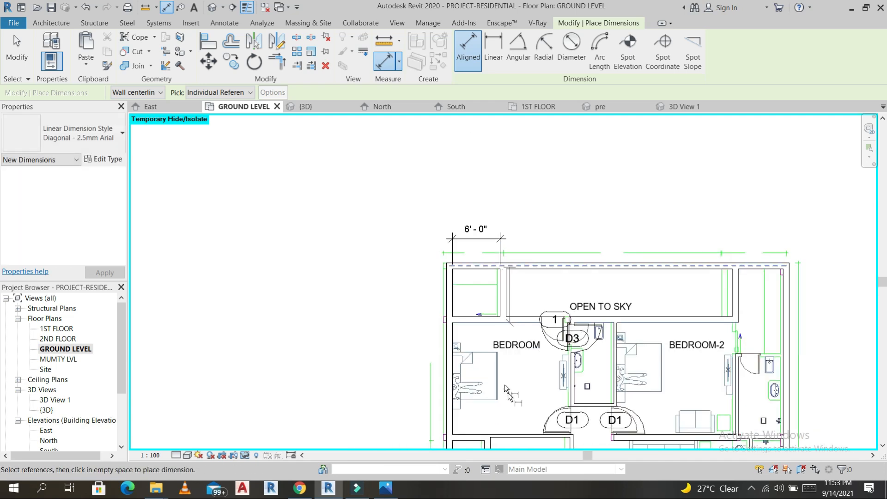
click(515, 434)
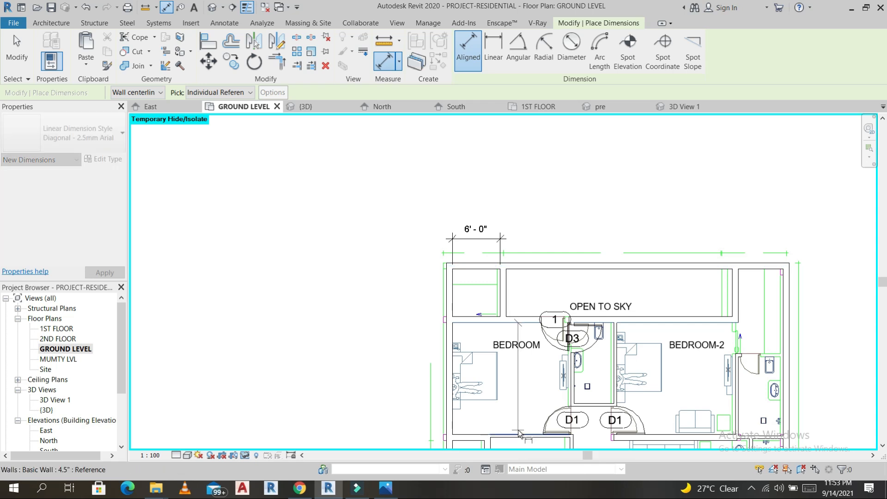
click(519, 411)
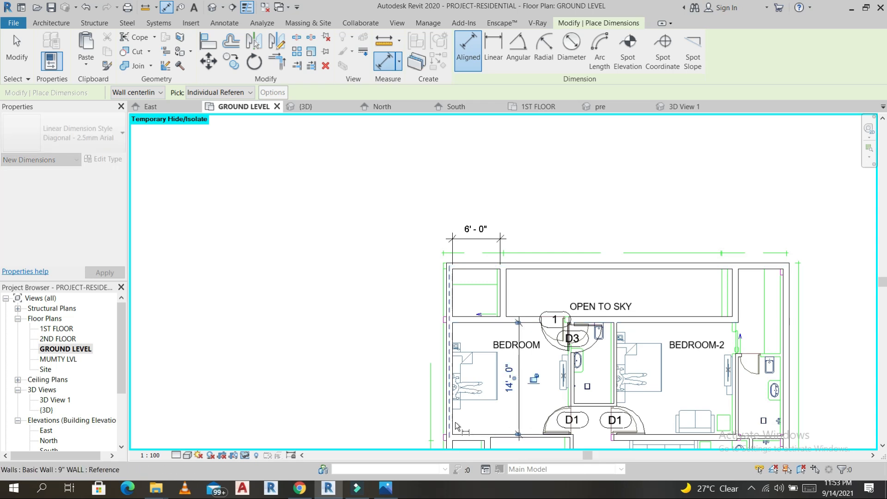
click(456, 425)
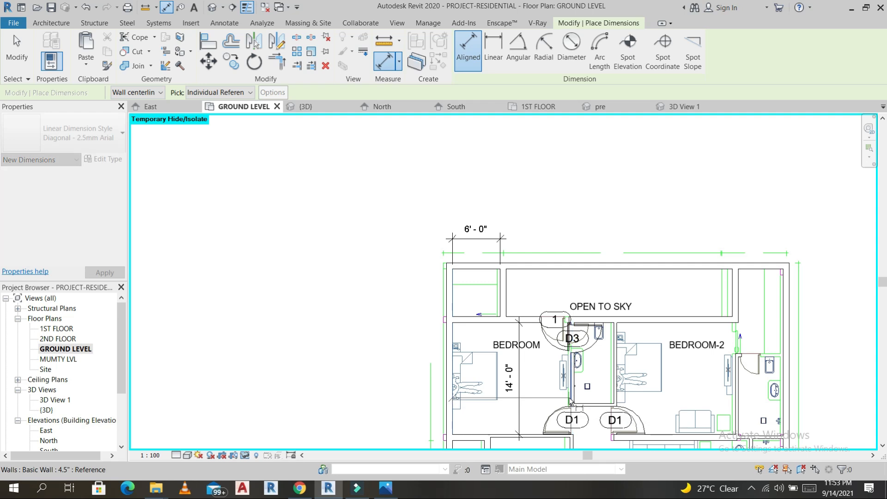
click(547, 404)
click(527, 418)
- Dimension the clear width of the staircase area between the sitting room wall and the outer side wall
scroll(603, 341, up, 3)
scroll(616, 313, down, 3)
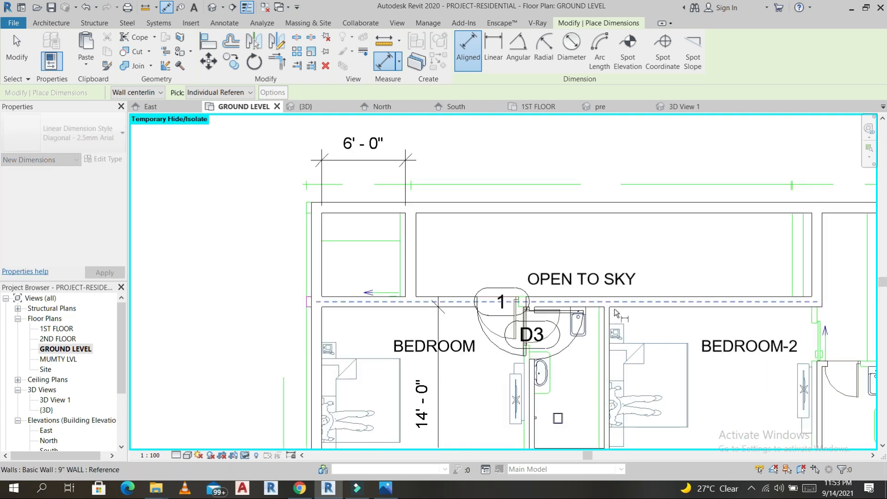
scroll(616, 313, down, 5)
scroll(596, 296, up, 8)
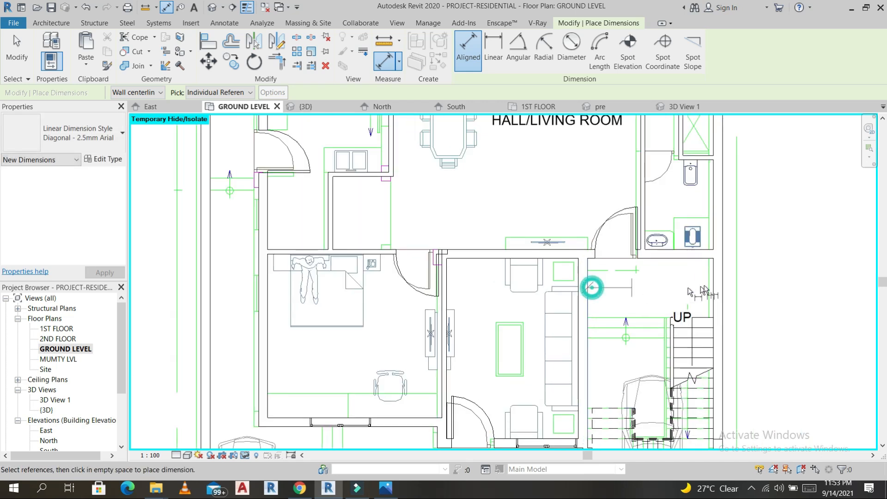
click(588, 286)
click(714, 284)
click(658, 292)
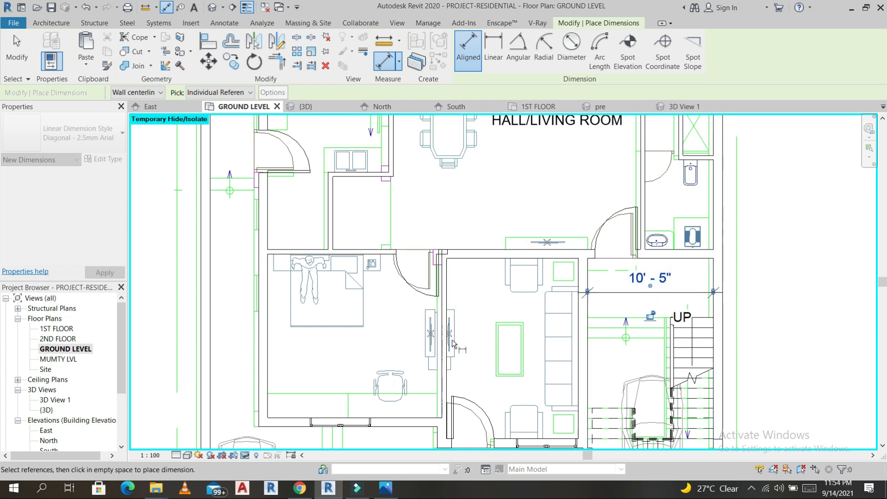
- Dimension the clear width of the sitting room with the long sofa, in line with the staircase area's dimension
click(451, 297)
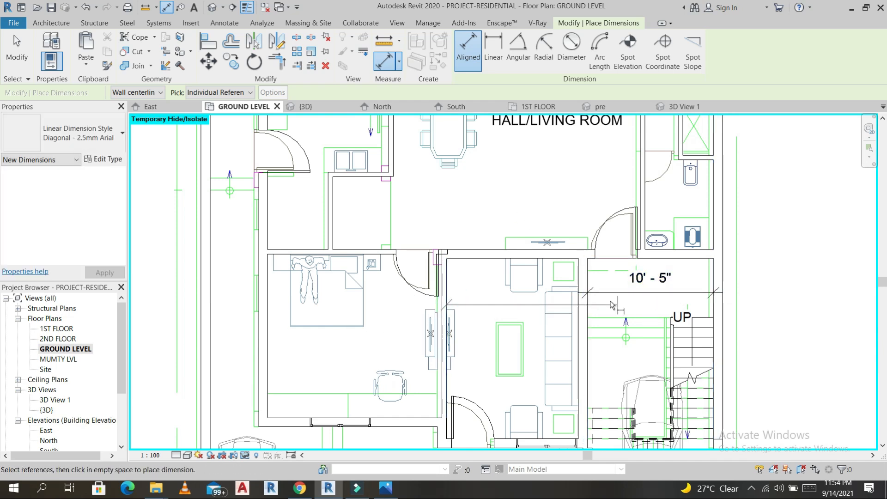
click(556, 292)
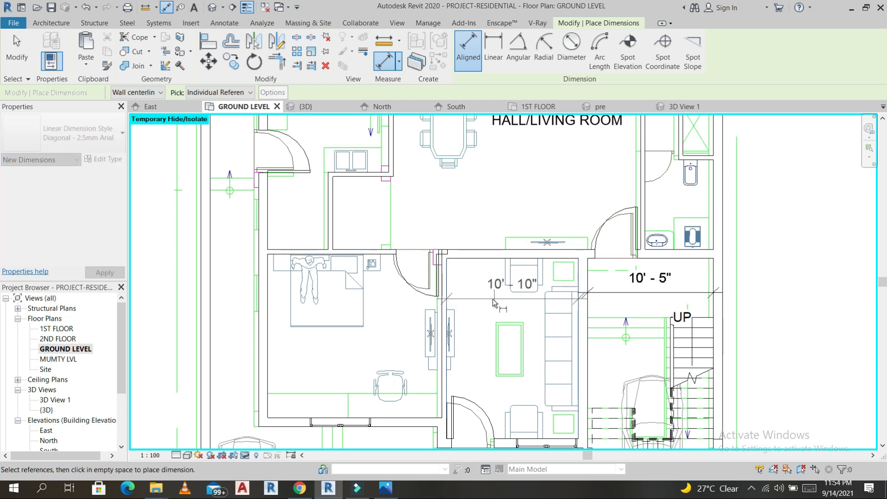
click(508, 298)
- Dimension the plot's overall length from the rear wall to the front boundary wall, placed outside the staircase side, and finish dimensioning
scroll(489, 322, down, 3)
scroll(488, 319, down, 2)
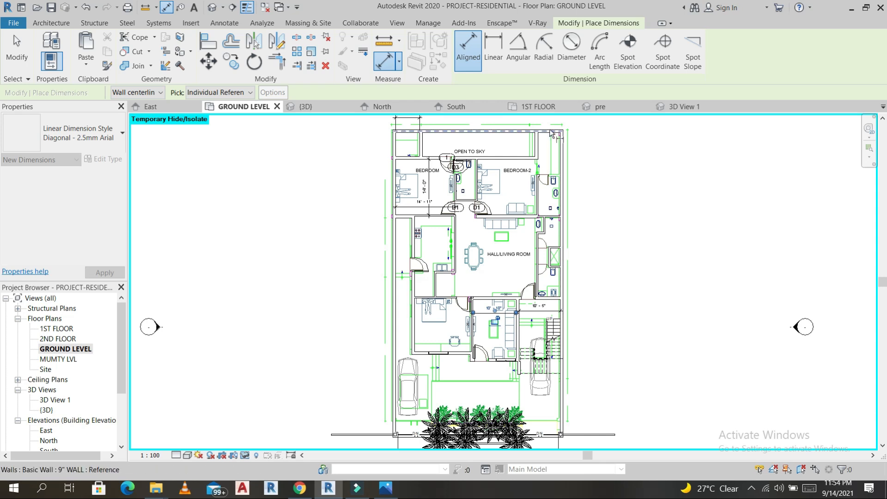
drag(548, 128, 564, 444)
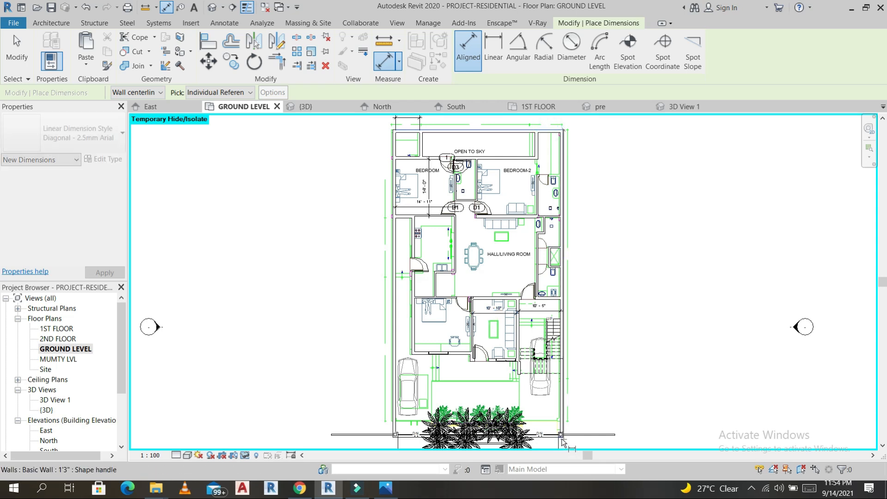
scroll(564, 442, up, 3)
click(591, 350)
key(Escape)
key(Escape)
key(z)
key(f)
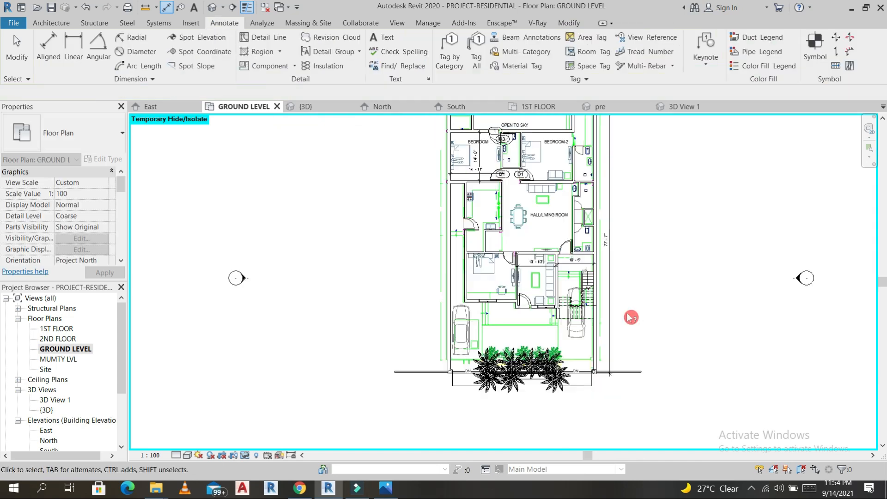